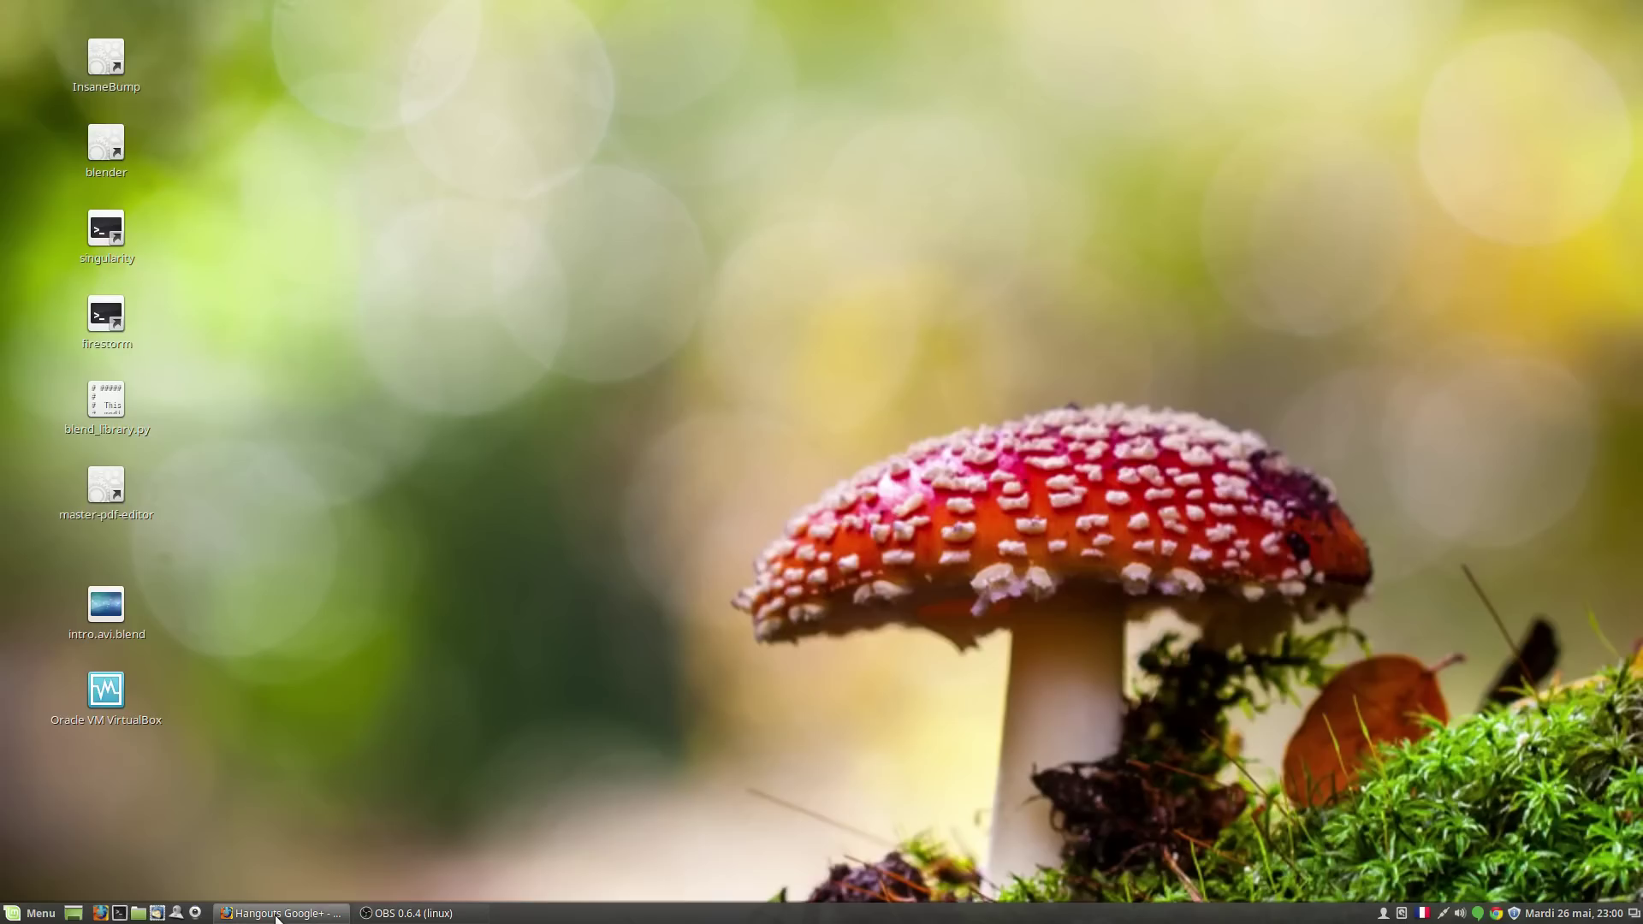
Step: Launch Blender, dismiss the splash screen and delete the default cube
double_click(106, 142)
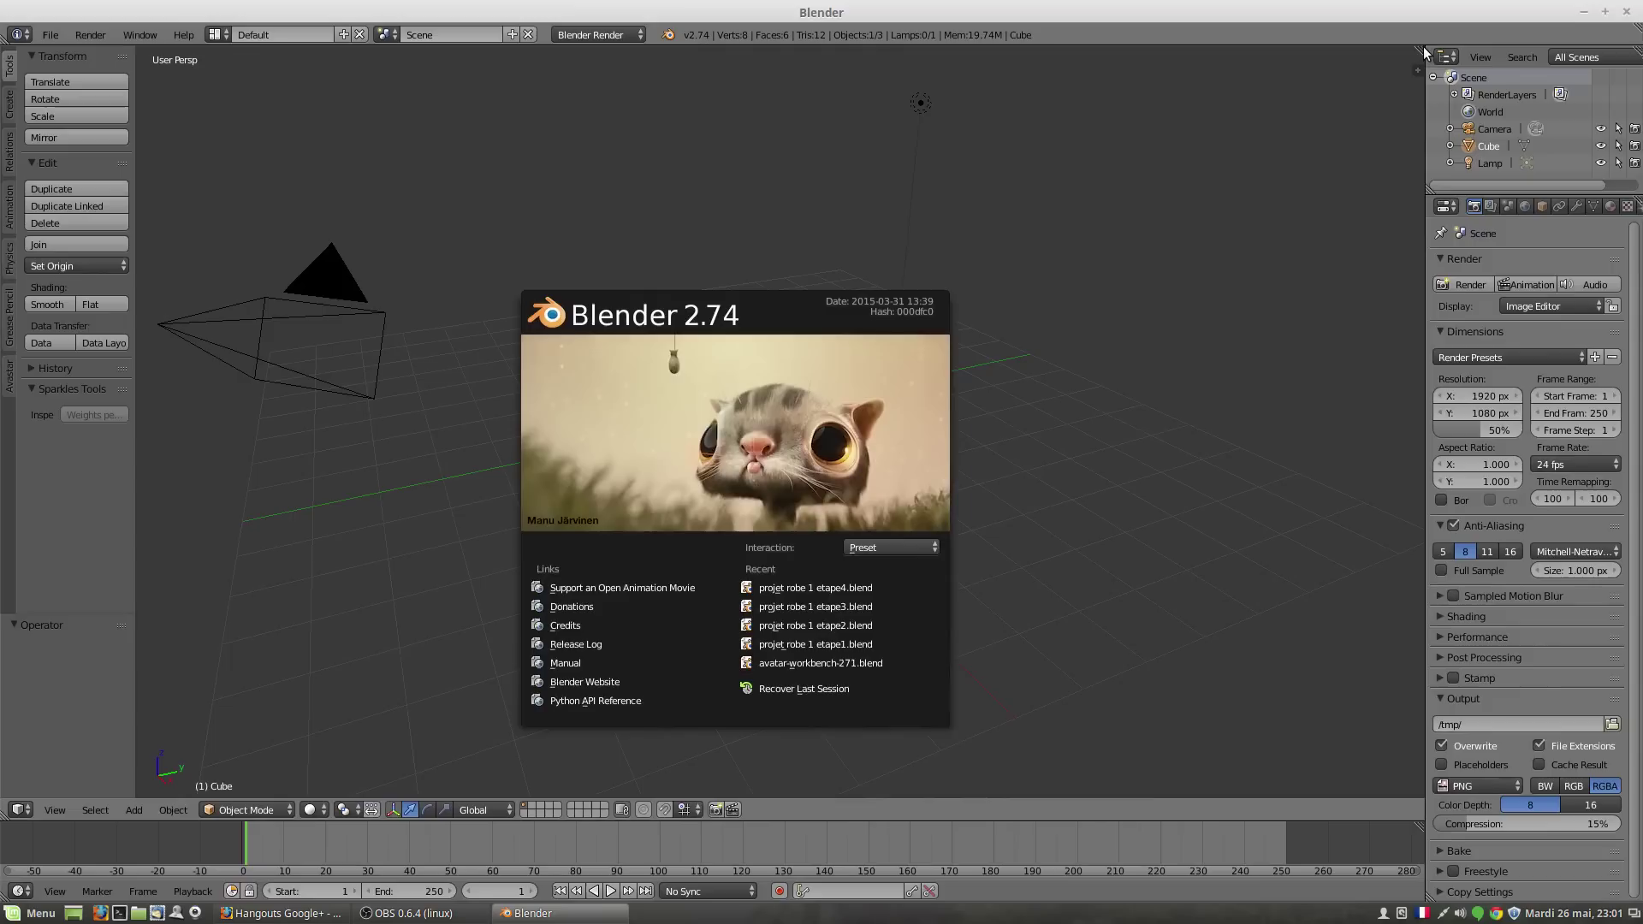
click(1042, 515)
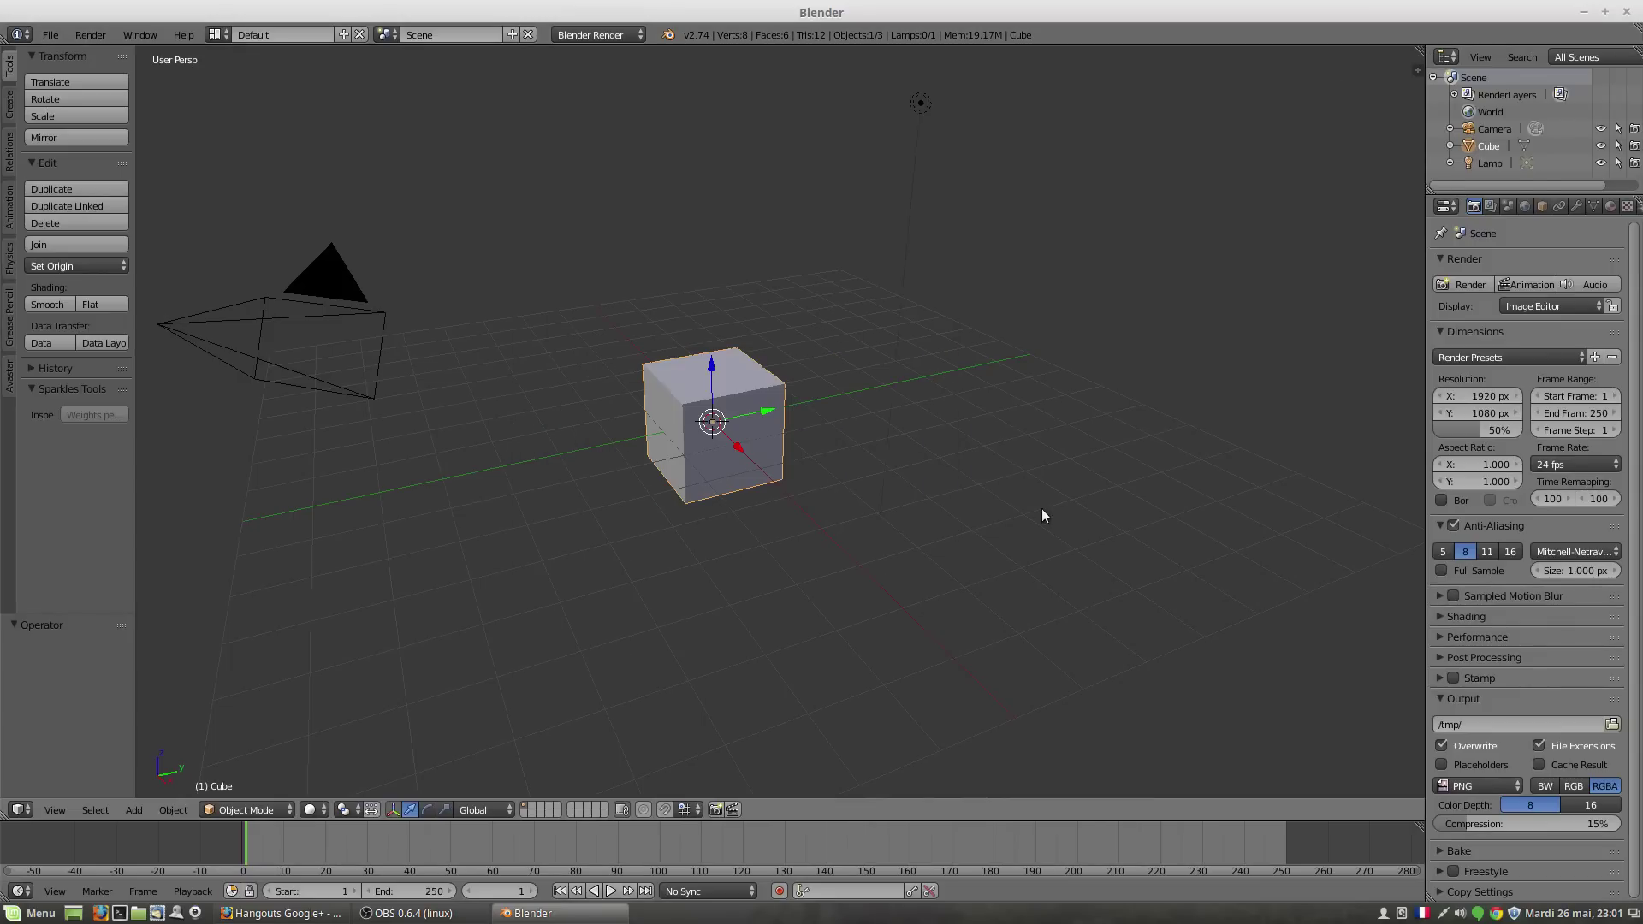
key(x)
click(706, 460)
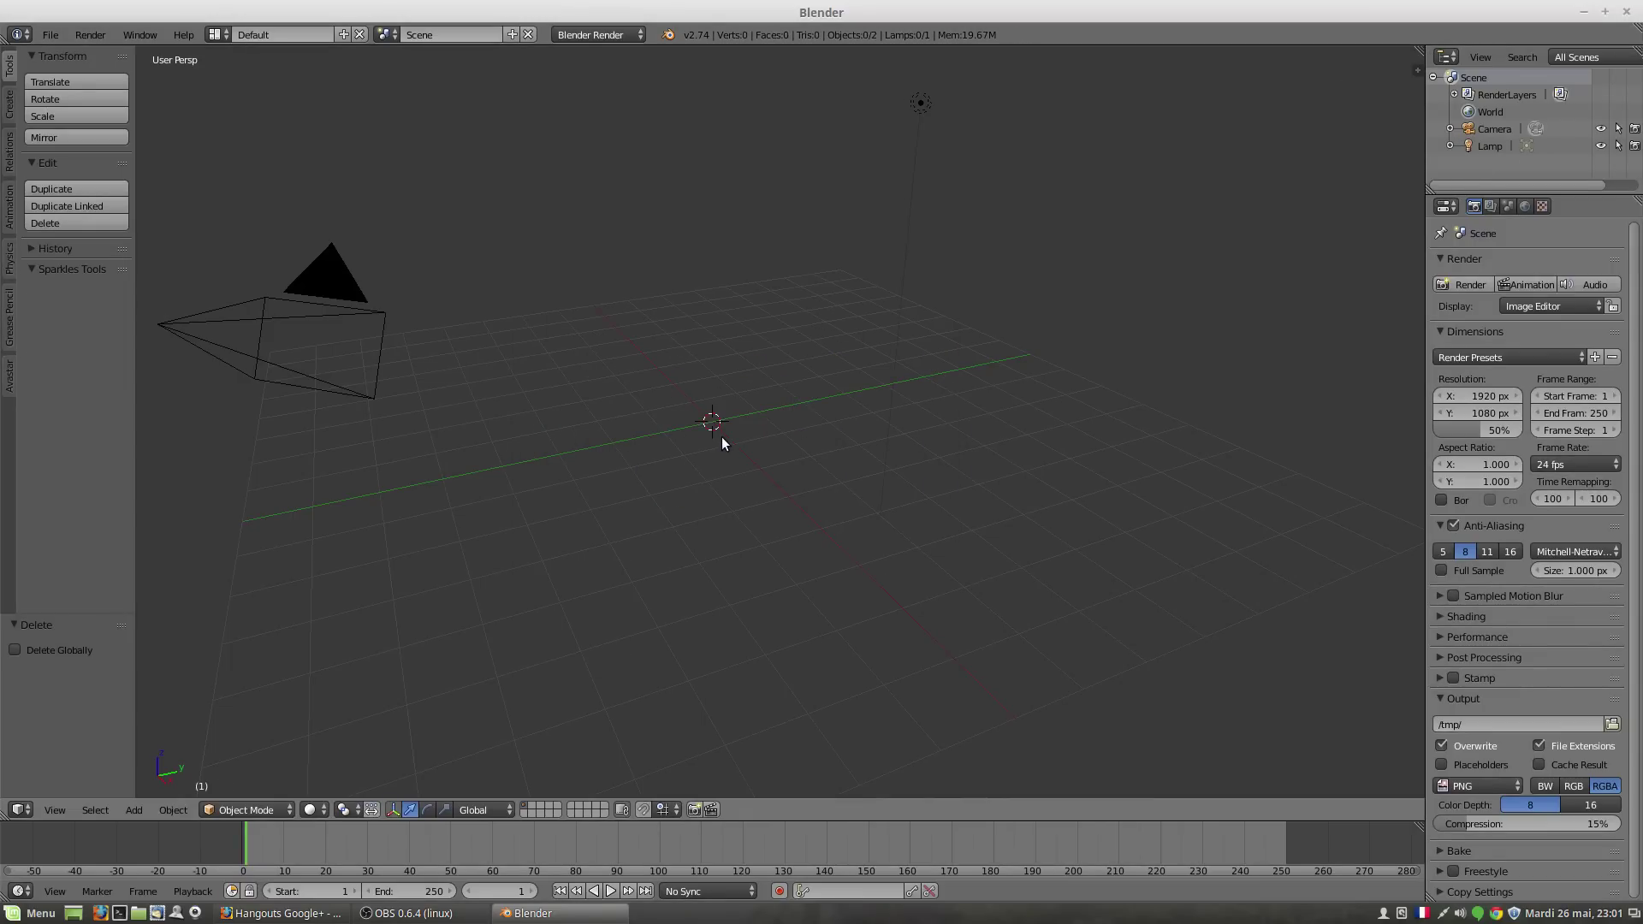
Step: Add a UV sphere at the centre of the scene and give it smooth shading
key(shift+a)
mouse_move(720, 437)
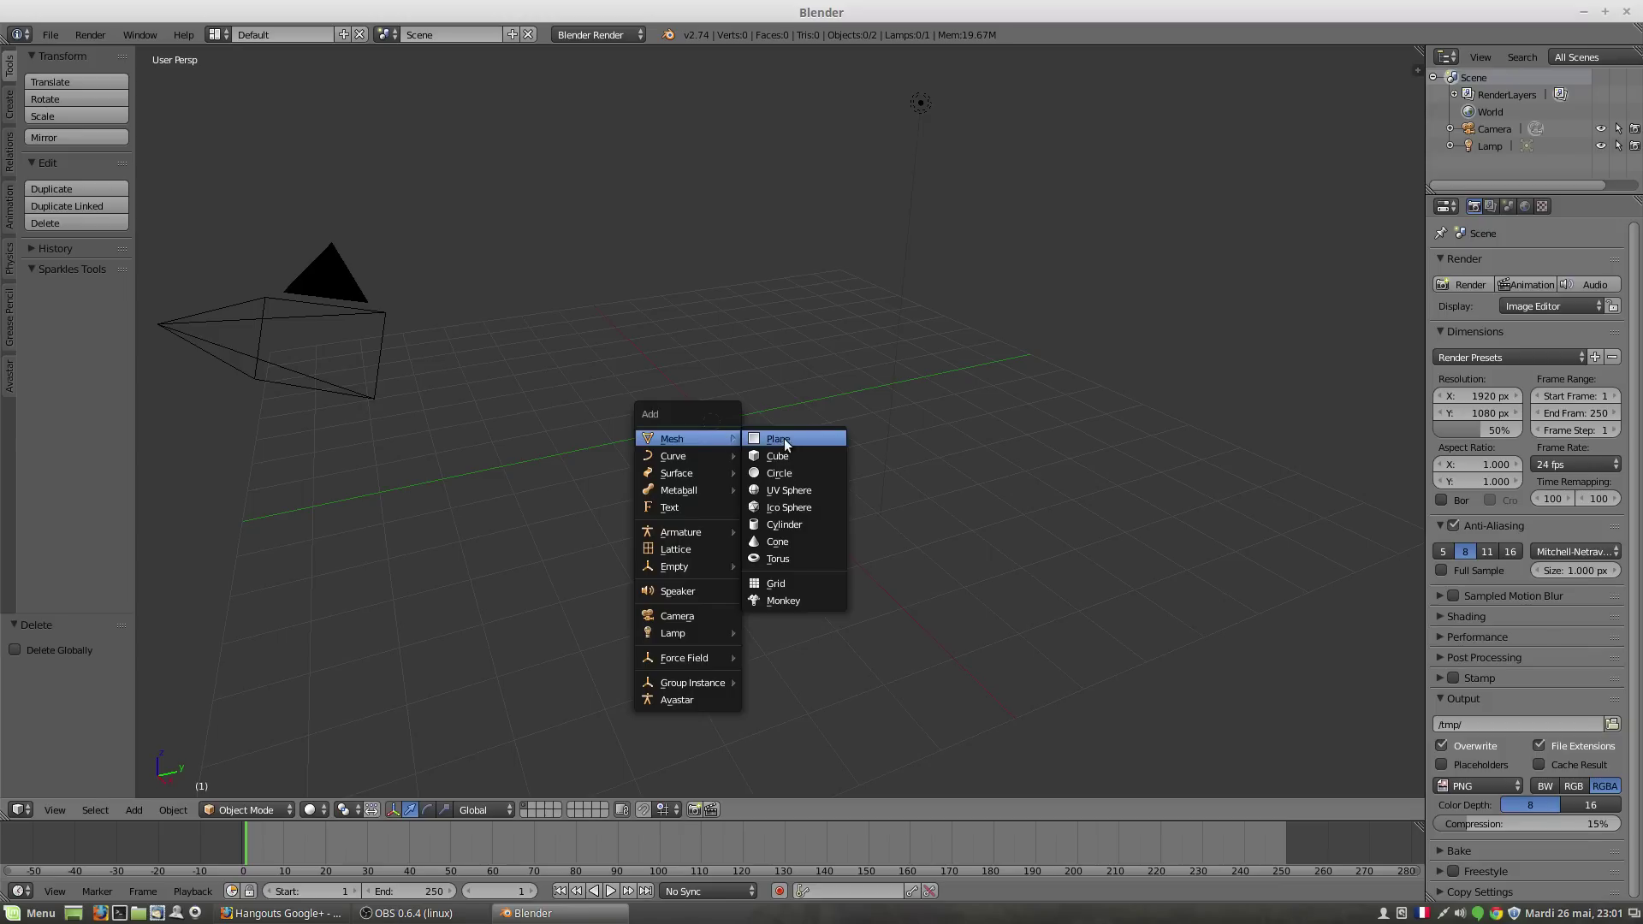
click(789, 489)
scroll(747, 476, up, 1)
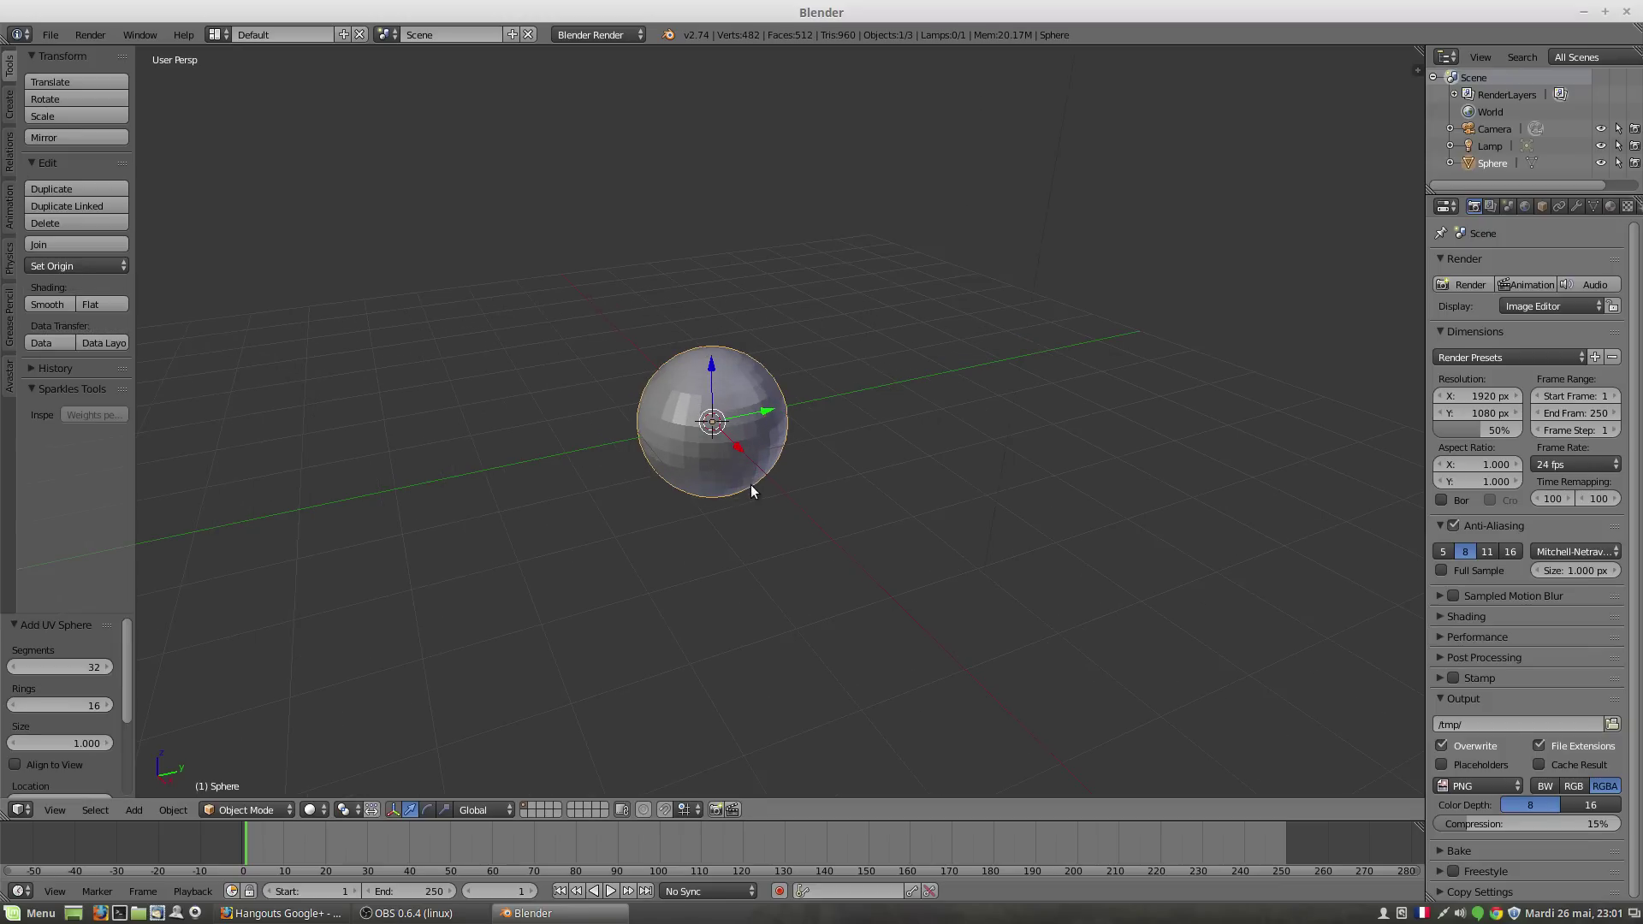
scroll(752, 484, up, 2)
middle_drag(792, 469, 835, 433)
scroll(835, 433, down, 1)
click(48, 303)
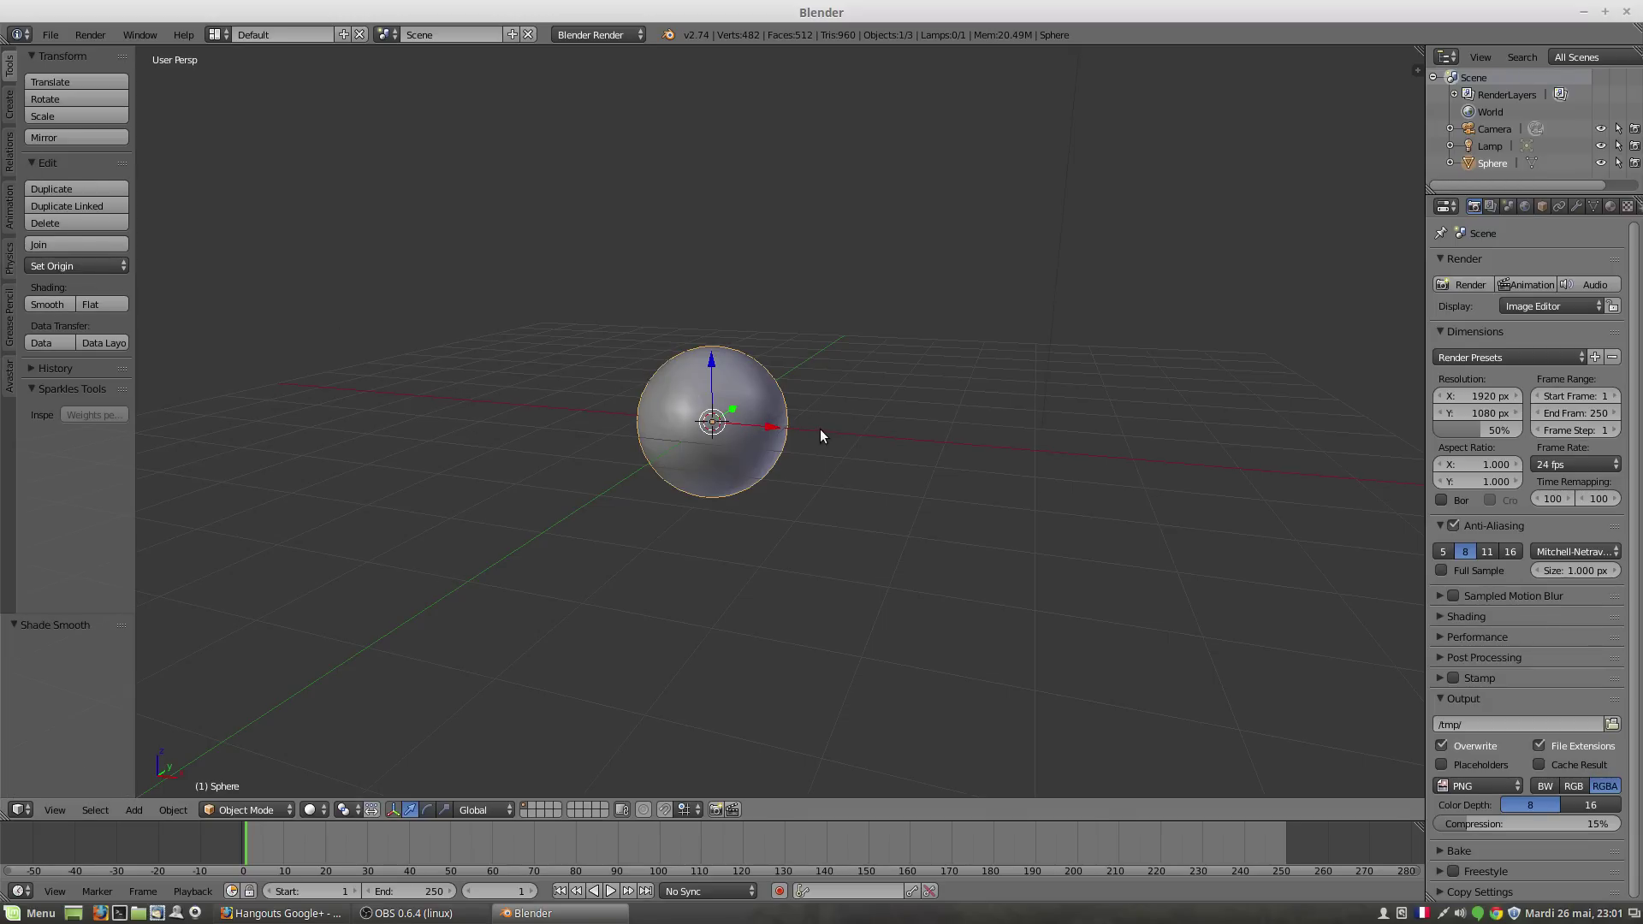
Step: Add a cylinder around the sphere with 8 vertices and the cap fill type set to Nothing
key(shift+a)
mouse_move(820, 429)
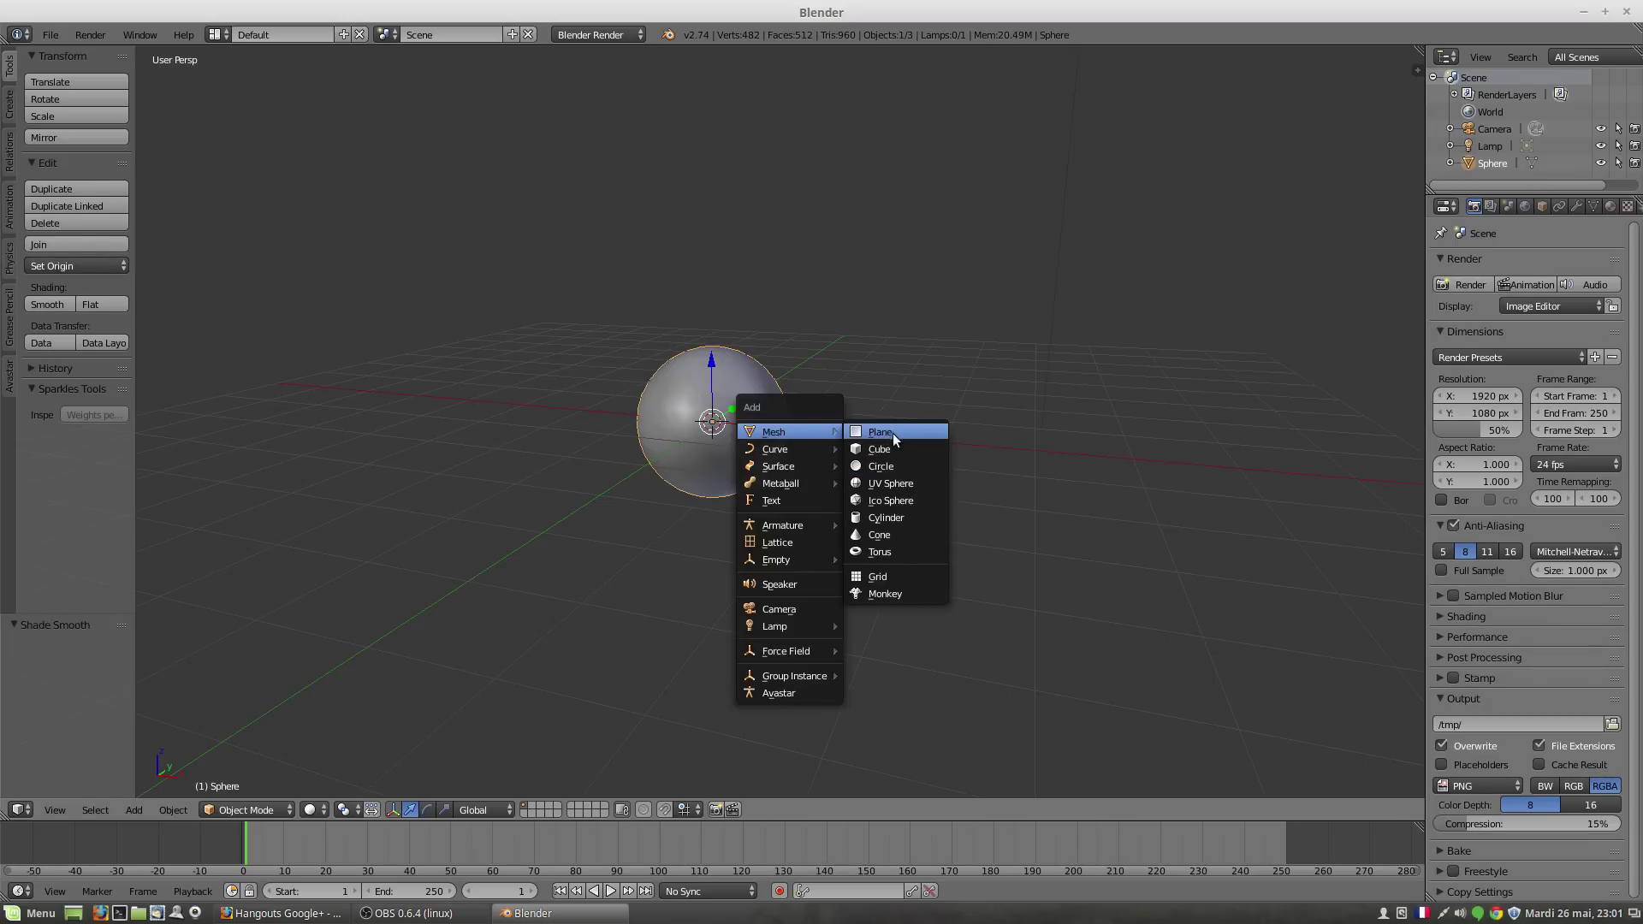
click(887, 516)
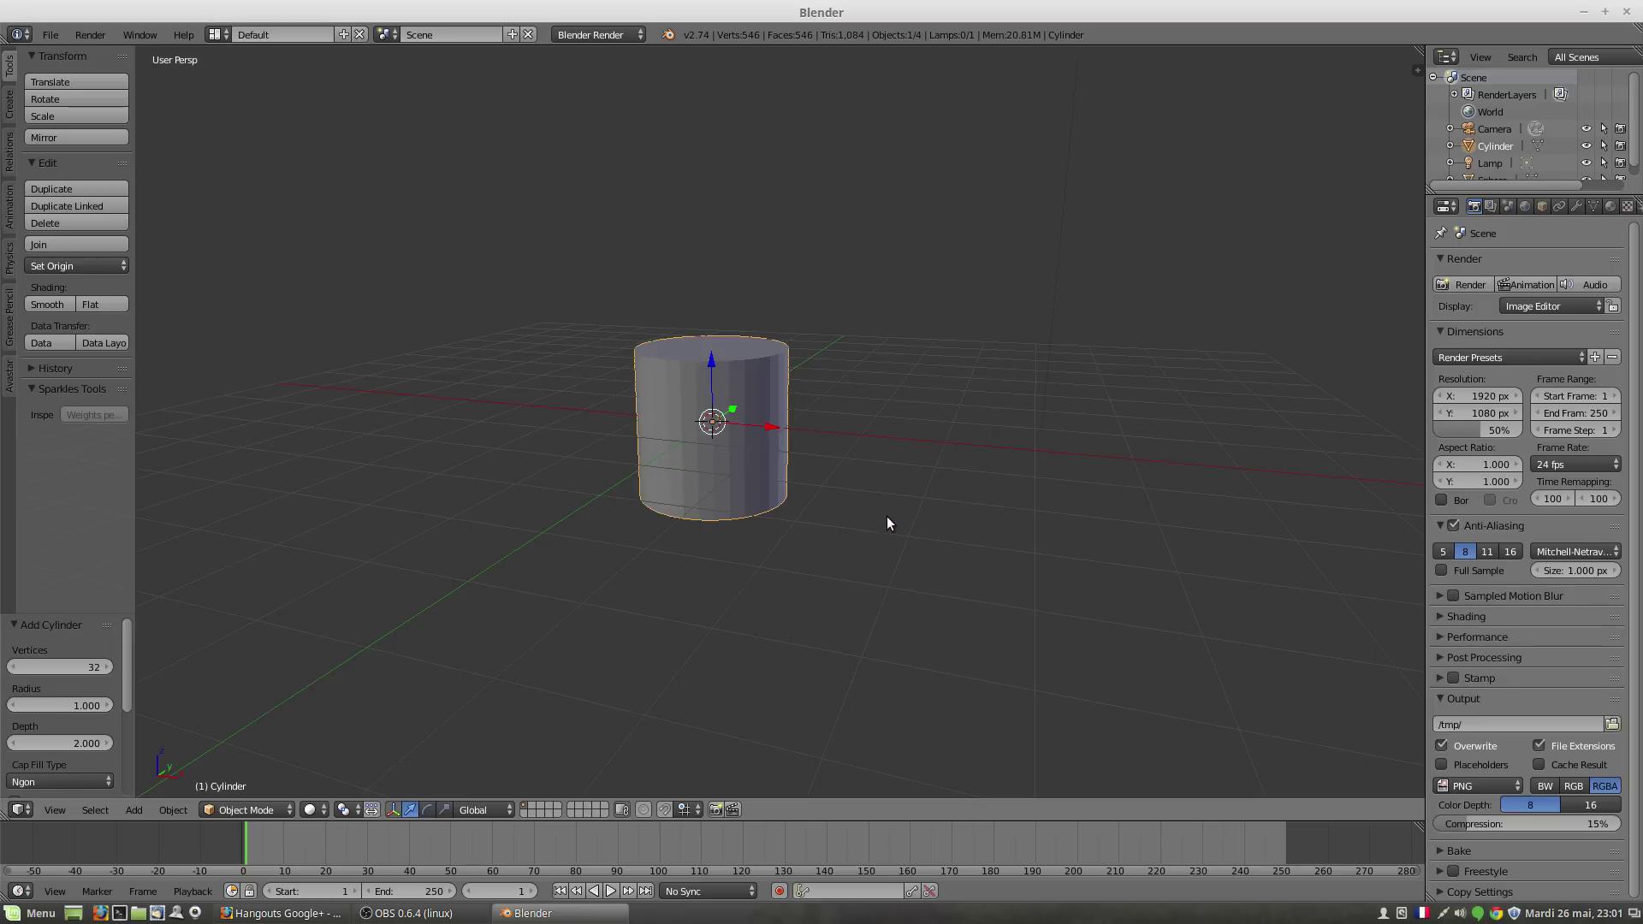
click(86, 669)
text(8)
key(Return)
scroll(77, 714, down, 4)
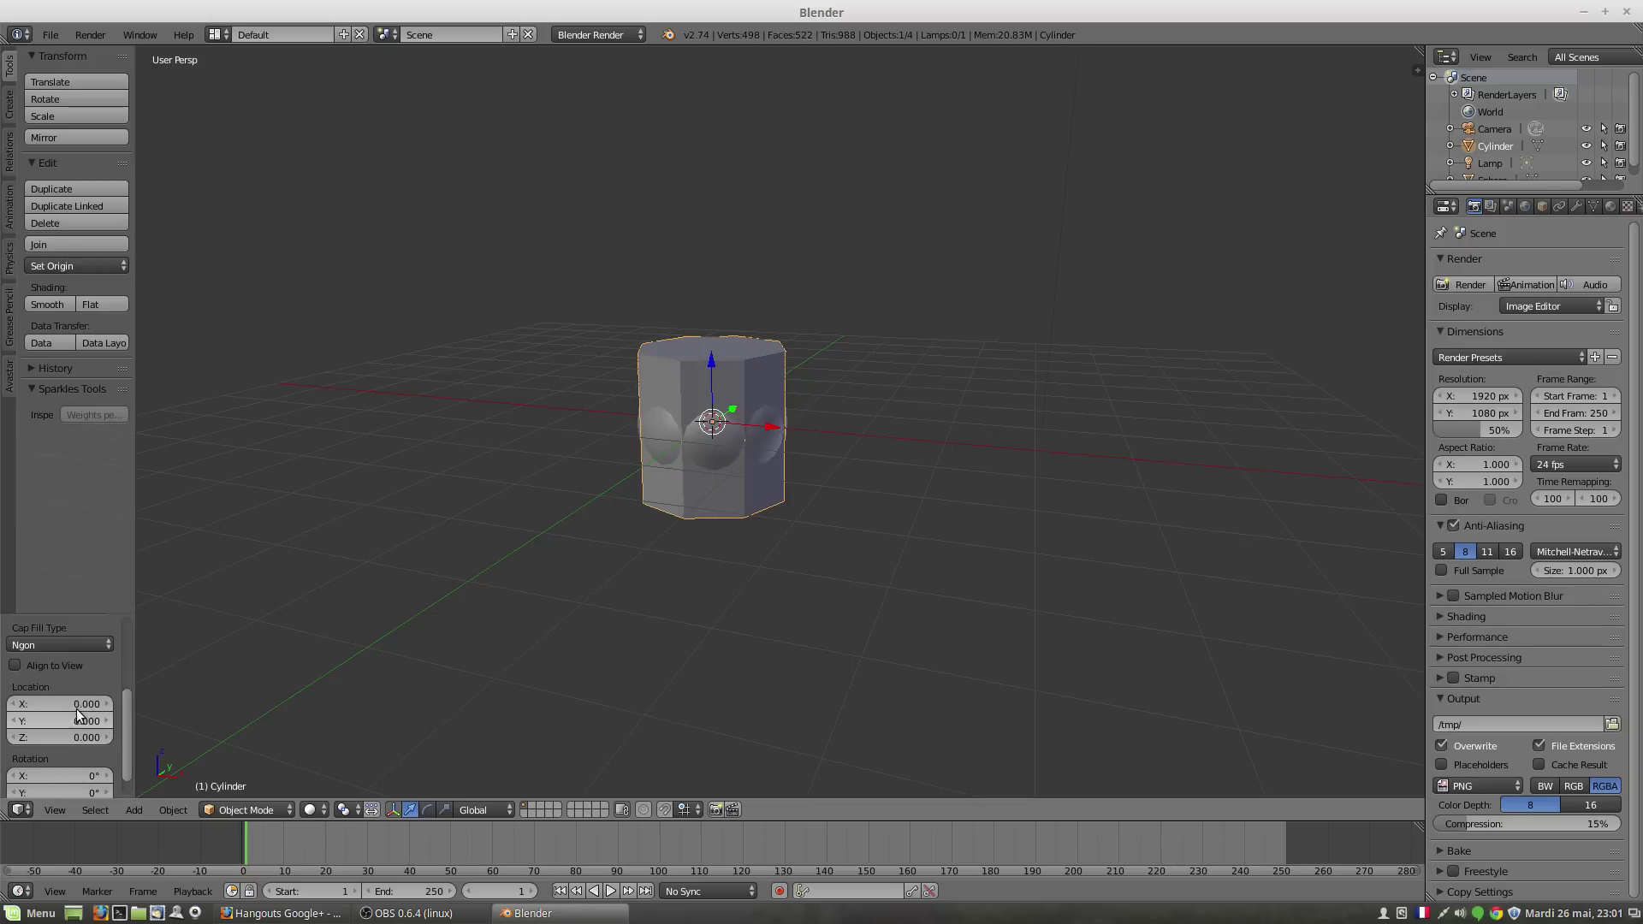
click(60, 644)
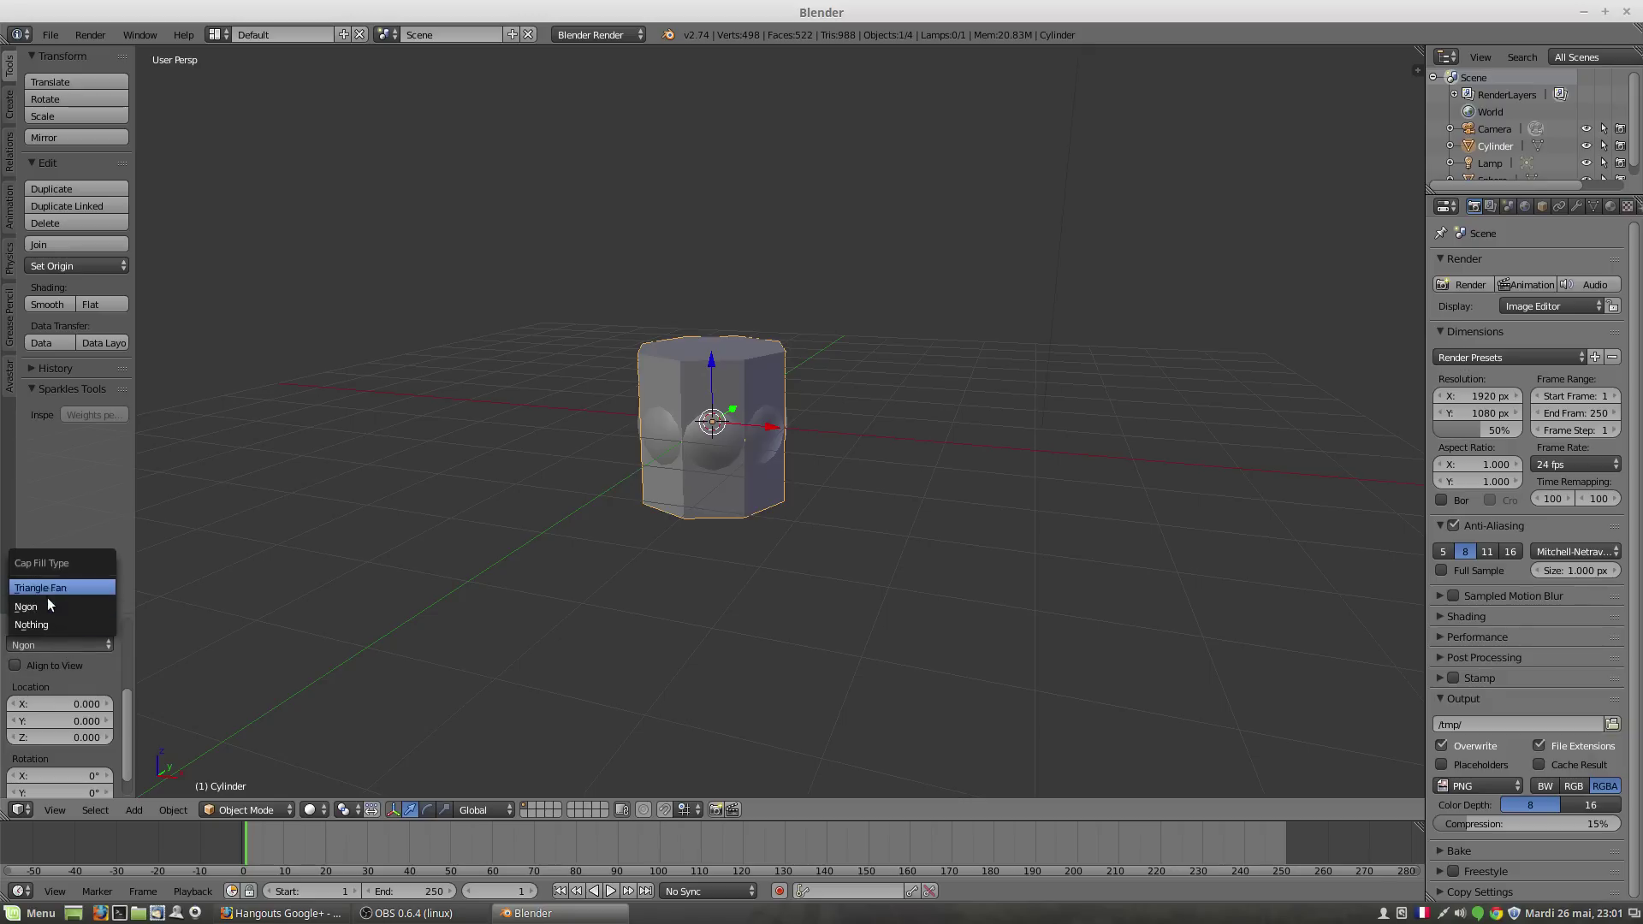
click(40, 624)
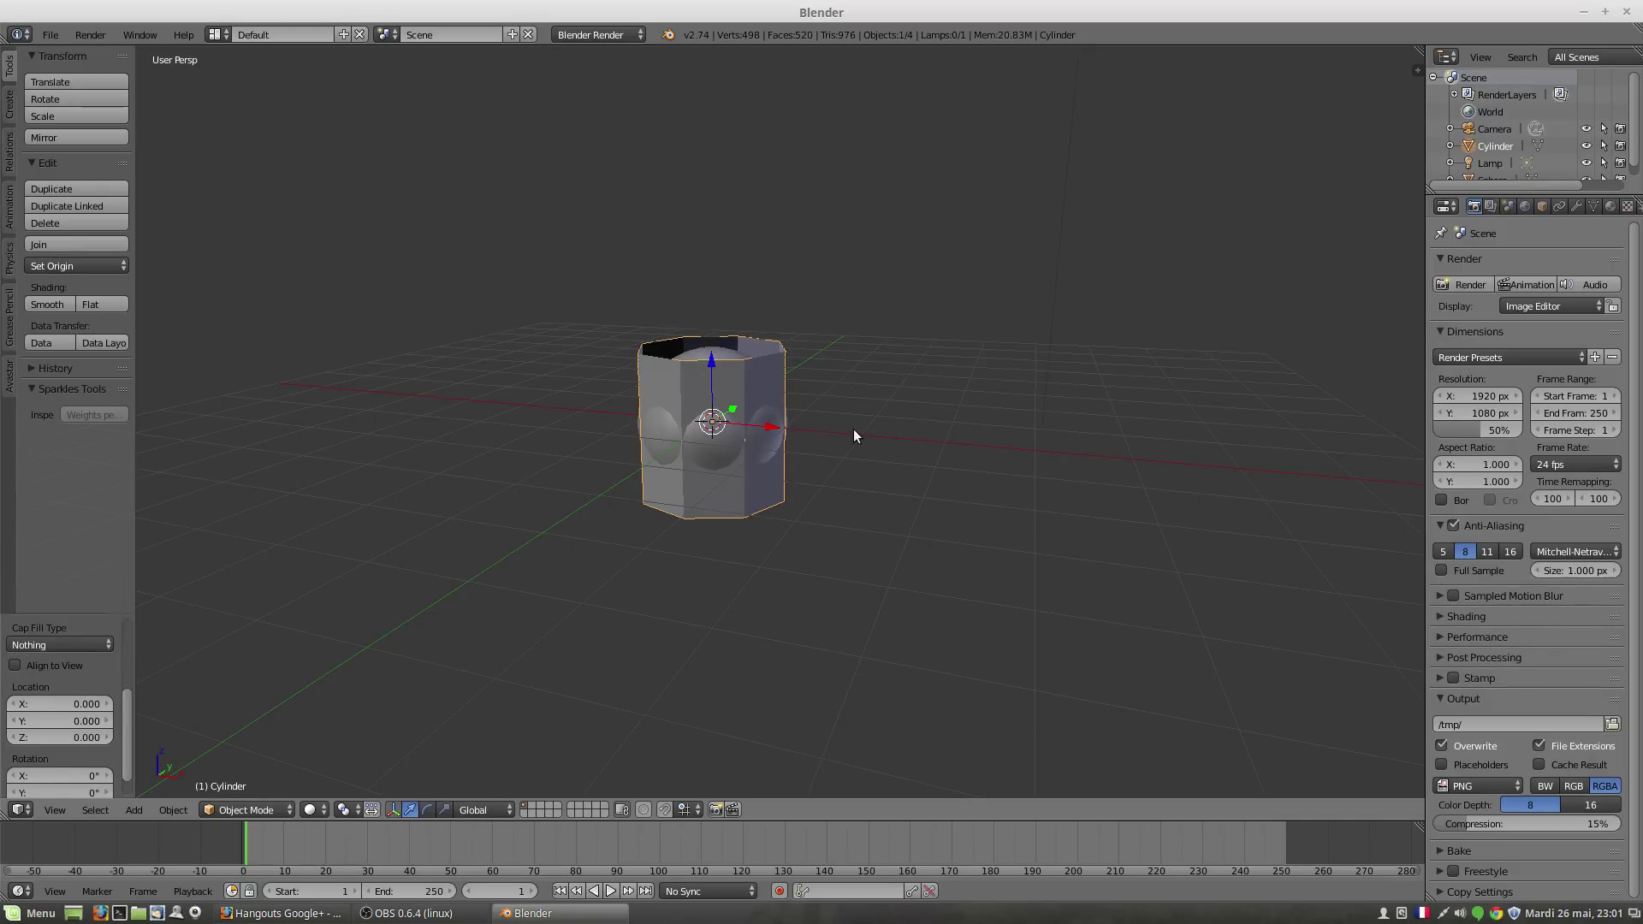
Step: Add a Subdivision Surface modifier to the cylinder and set its view subdivisions to 2
middle_drag(854, 429, 869, 496)
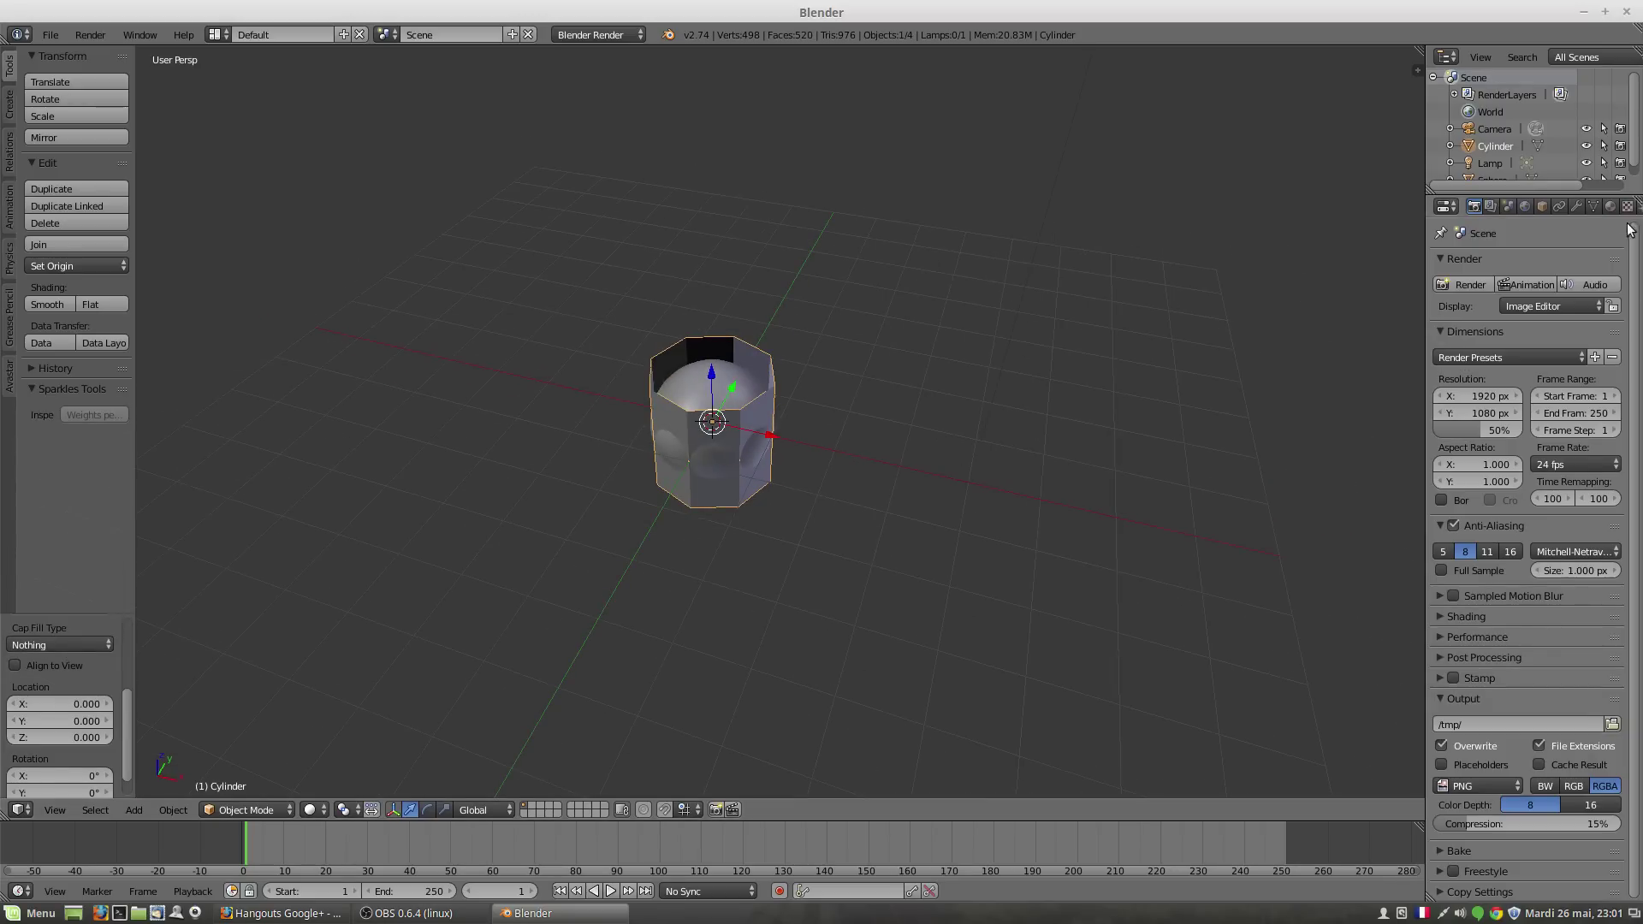
click(1575, 207)
click(1512, 264)
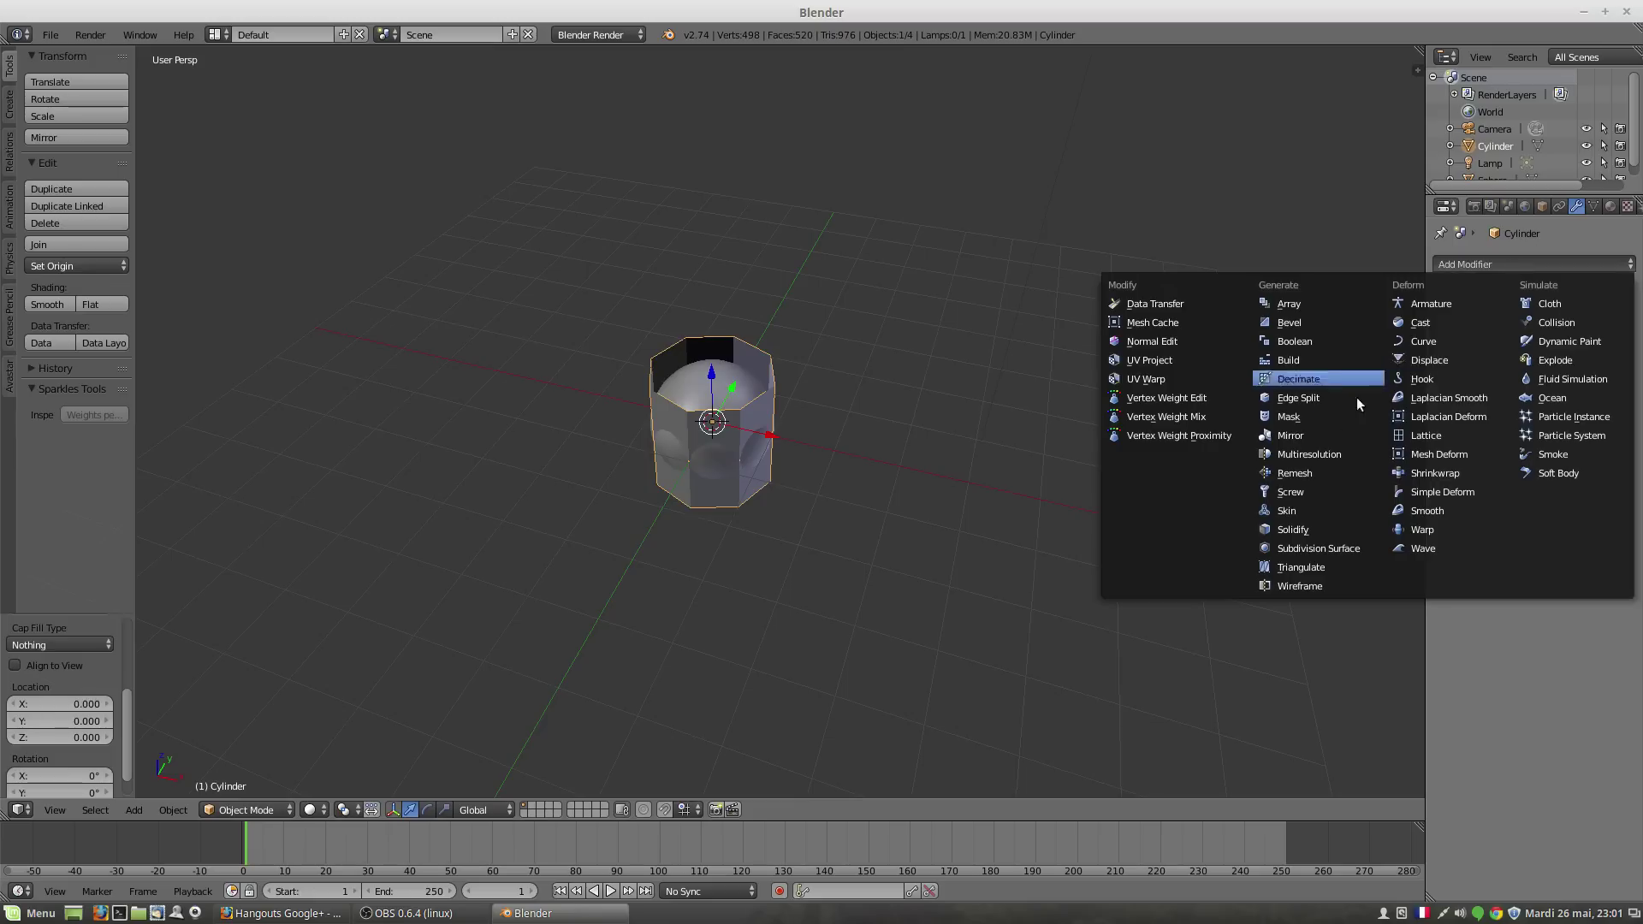
click(1369, 547)
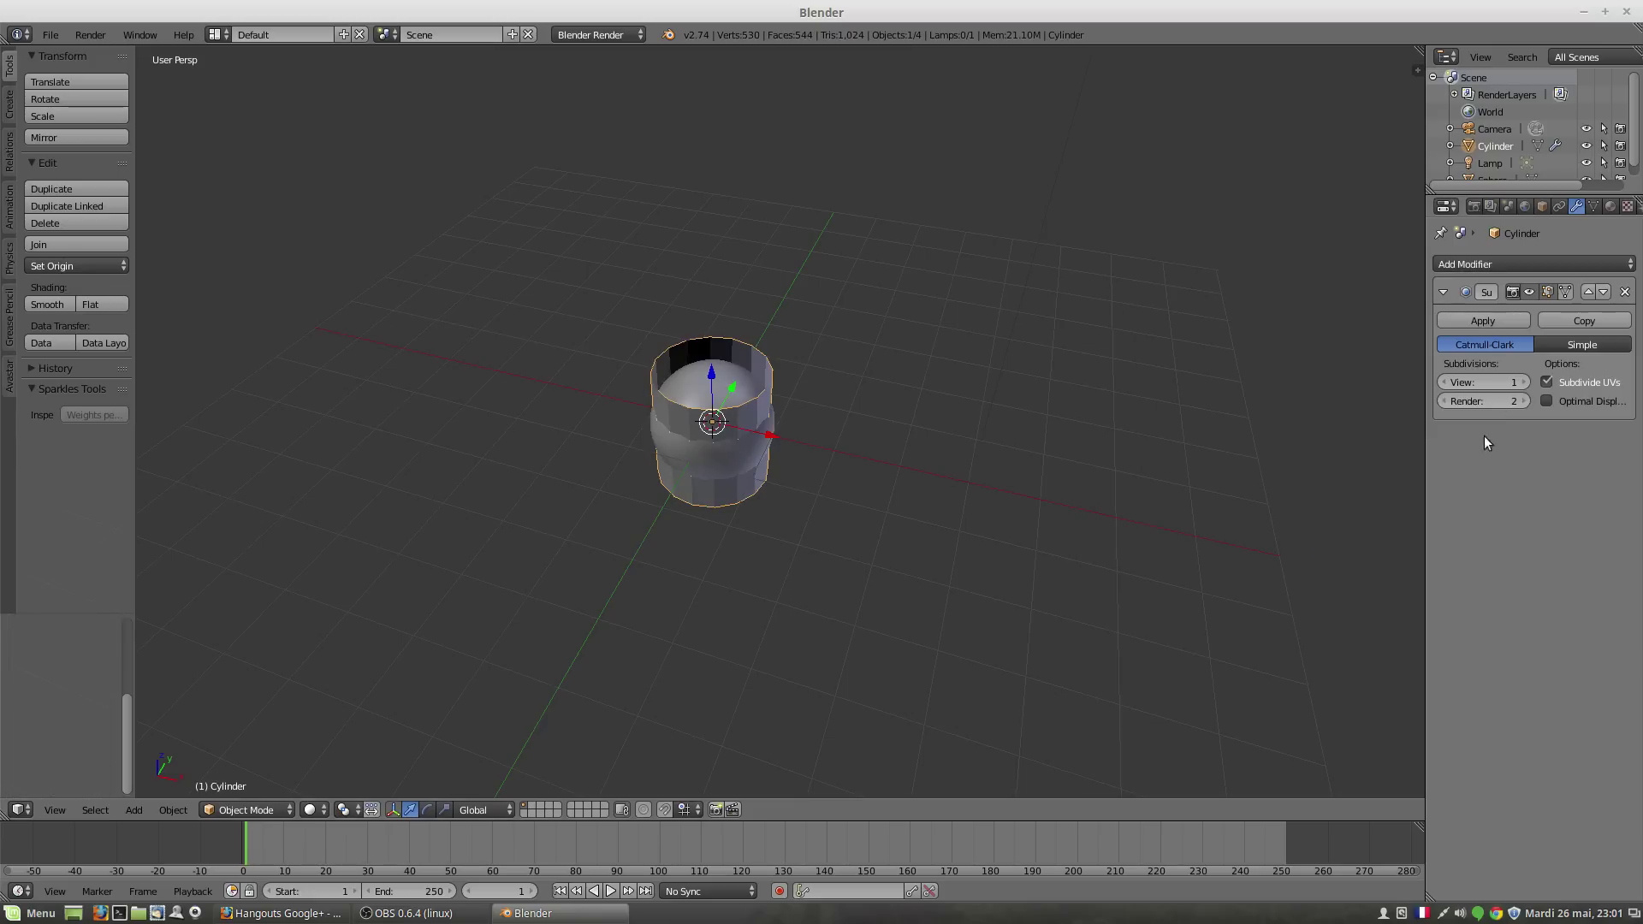
click(1524, 382)
middle_drag(813, 452, 810, 403)
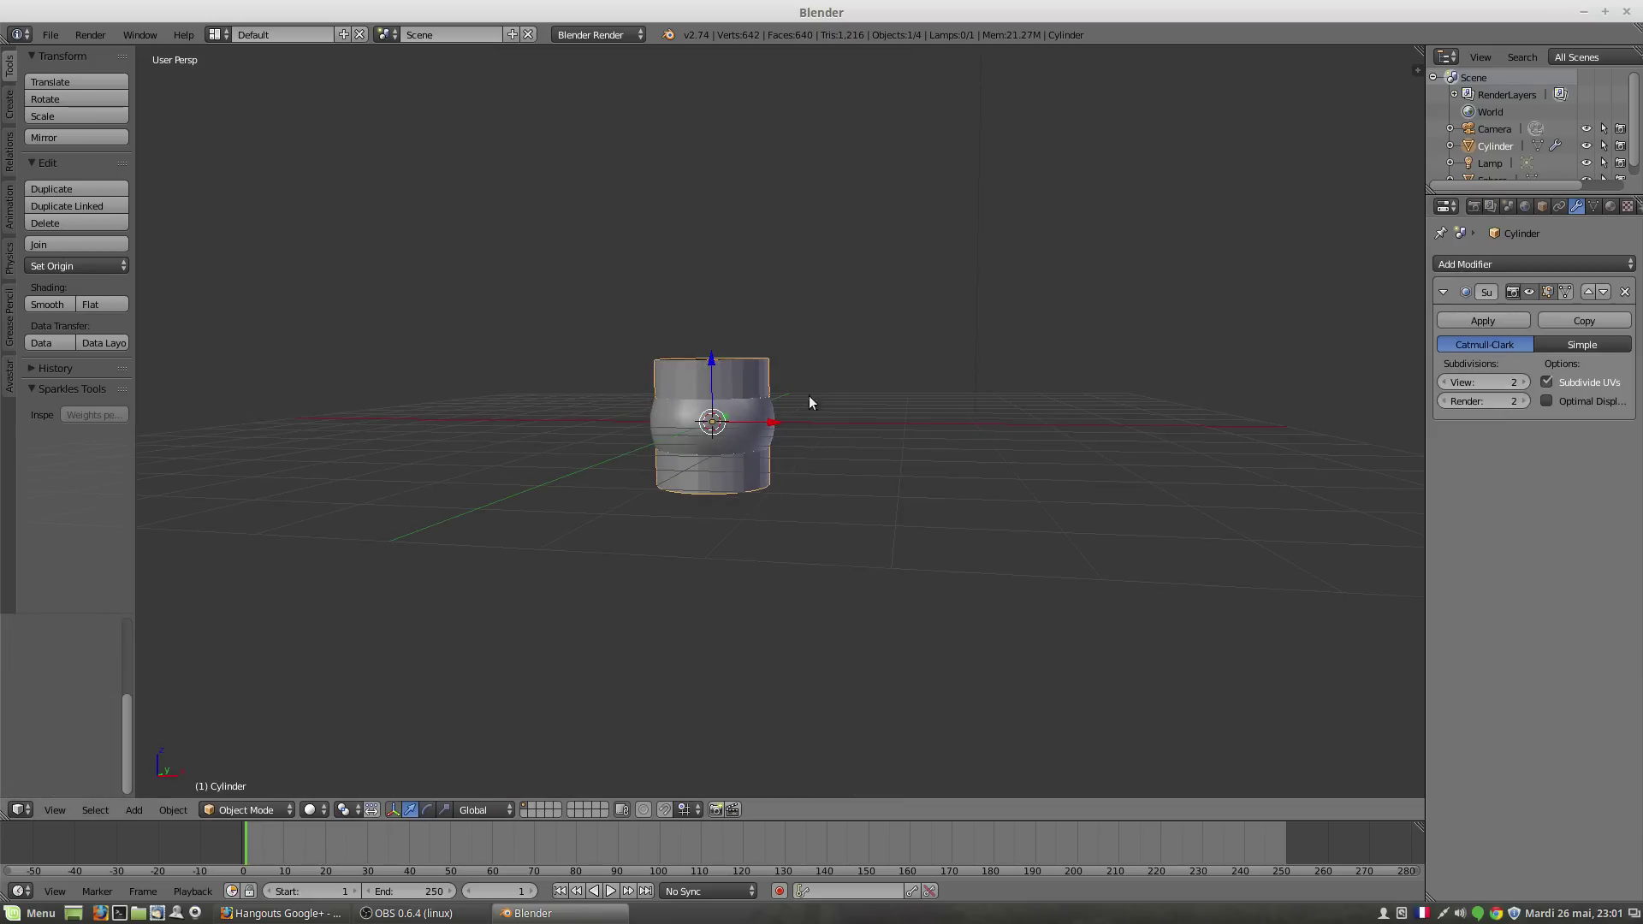
key(s)
click(983, 492)
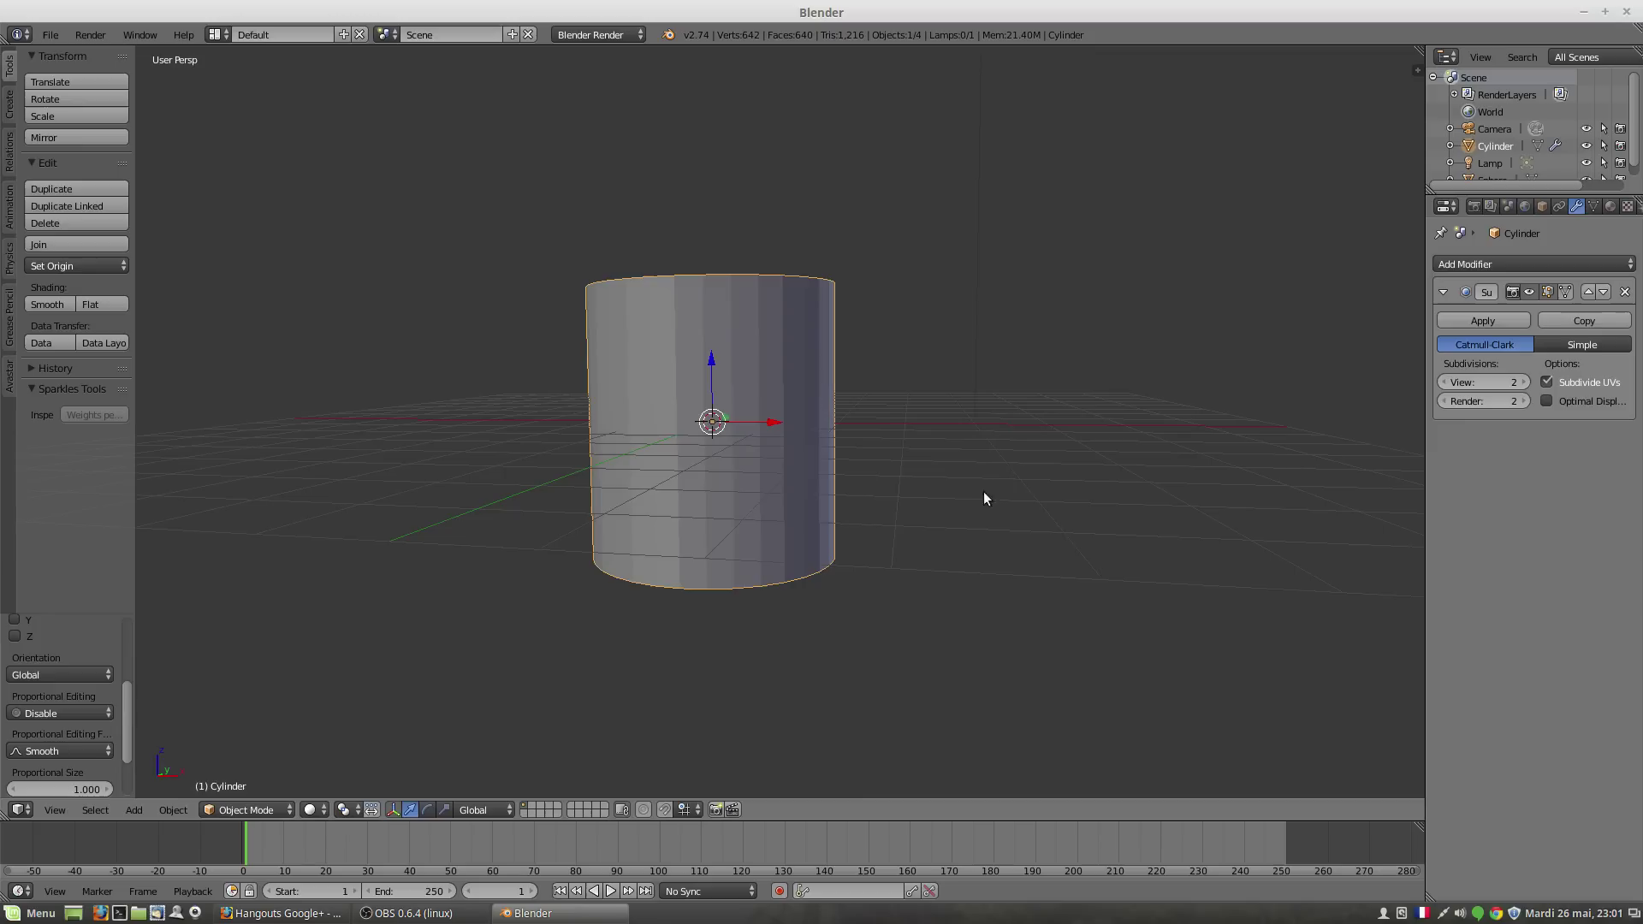
key(s)
key(z)
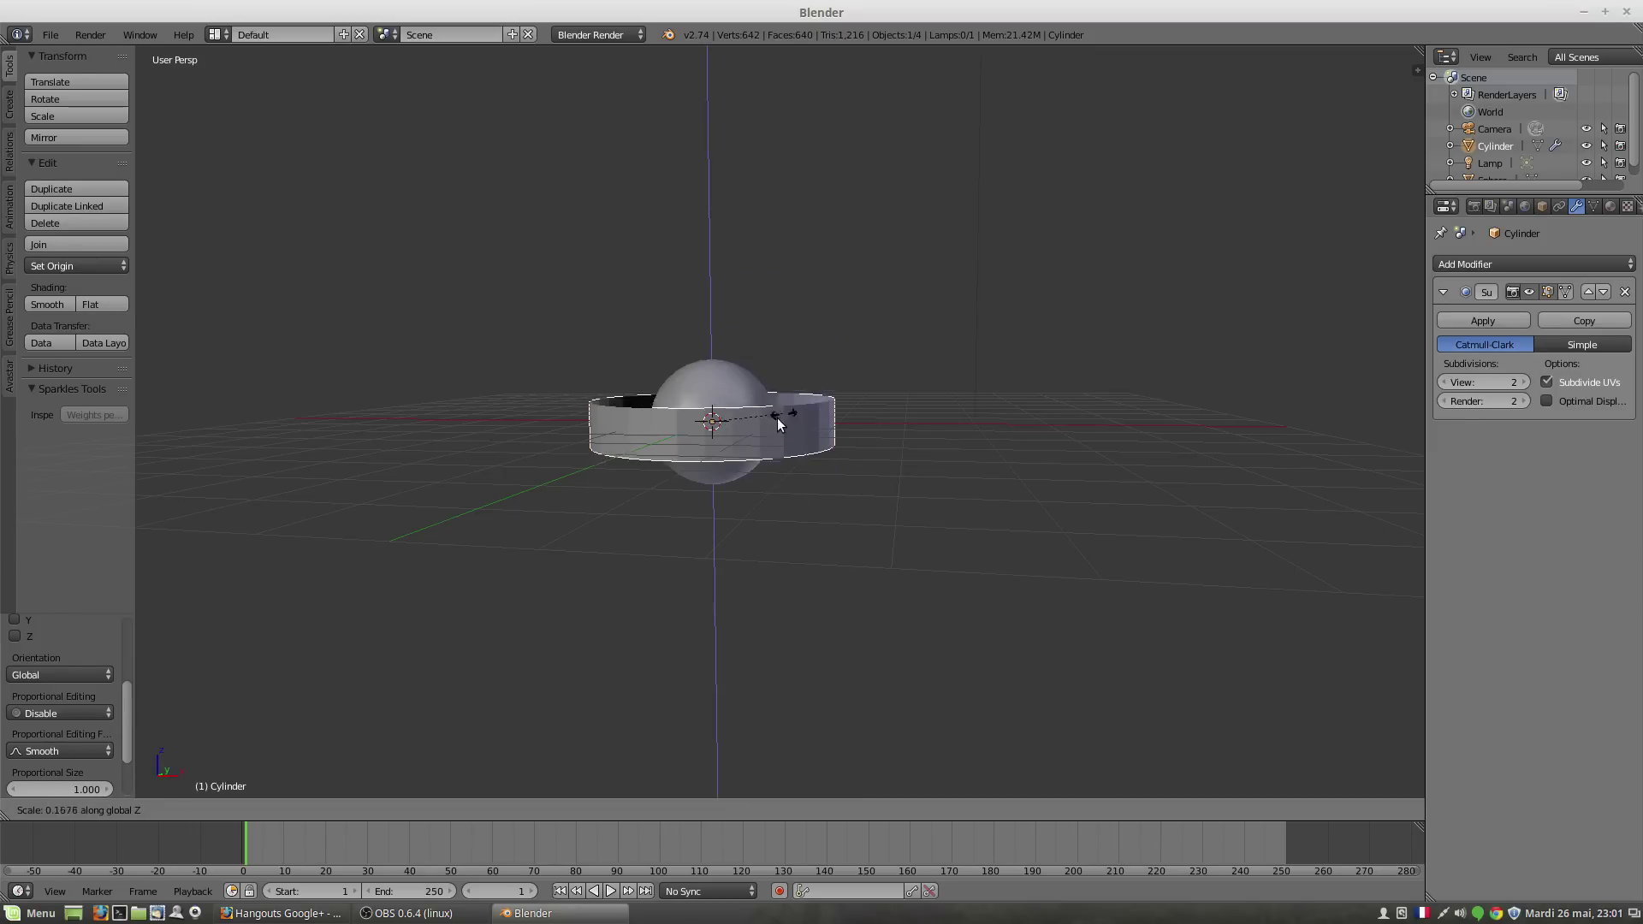
key(Escape)
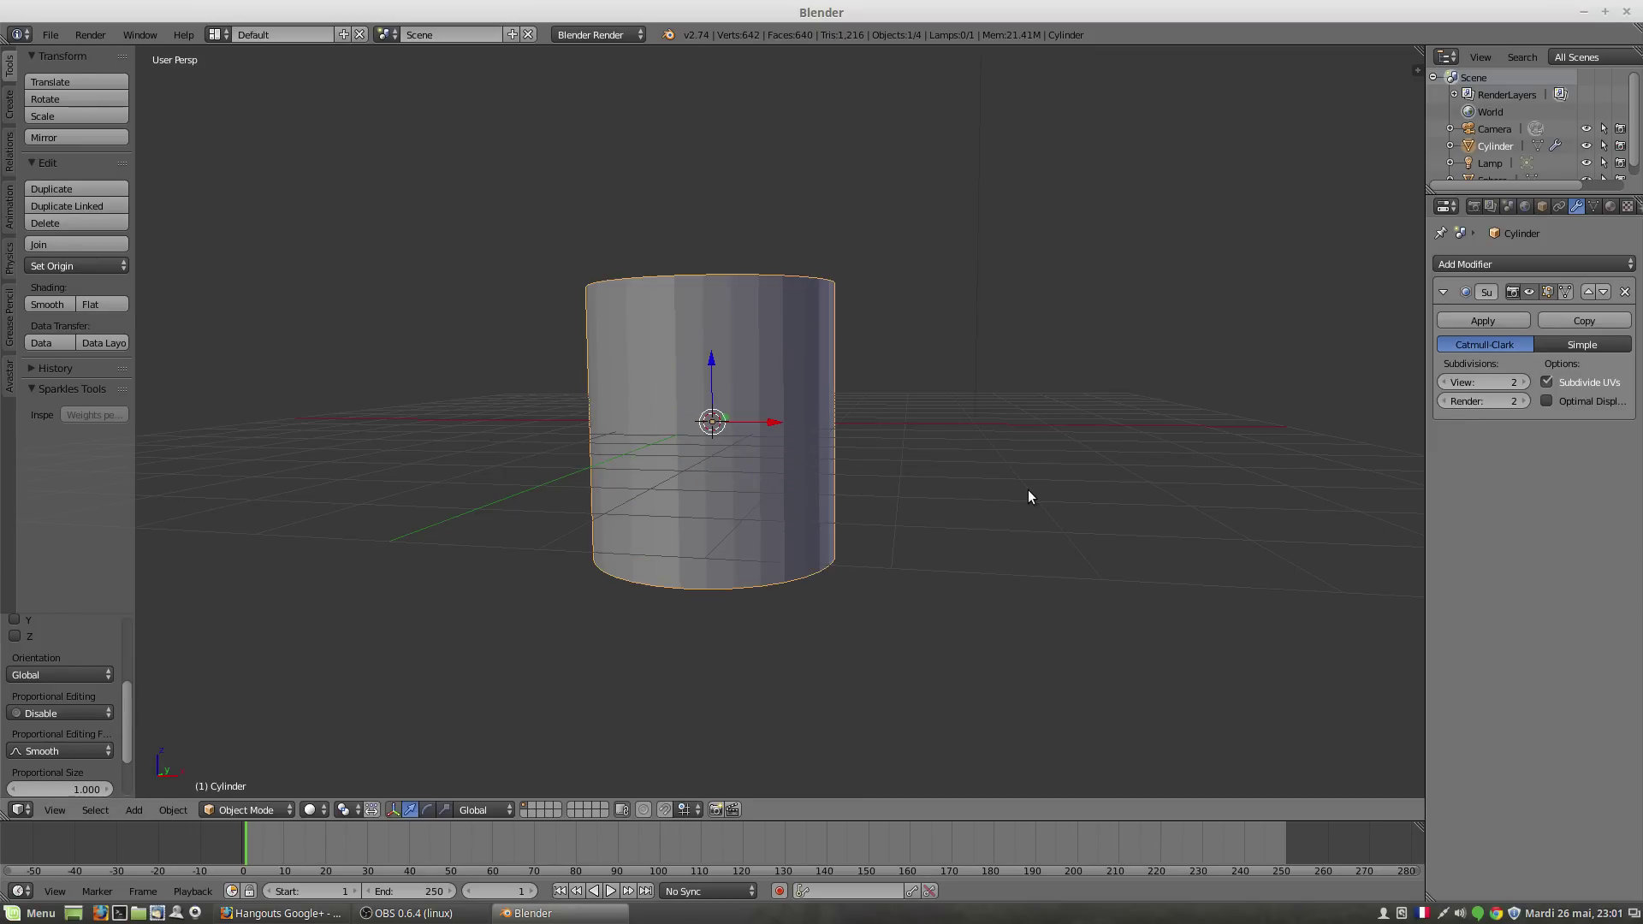
key(ctrl+z)
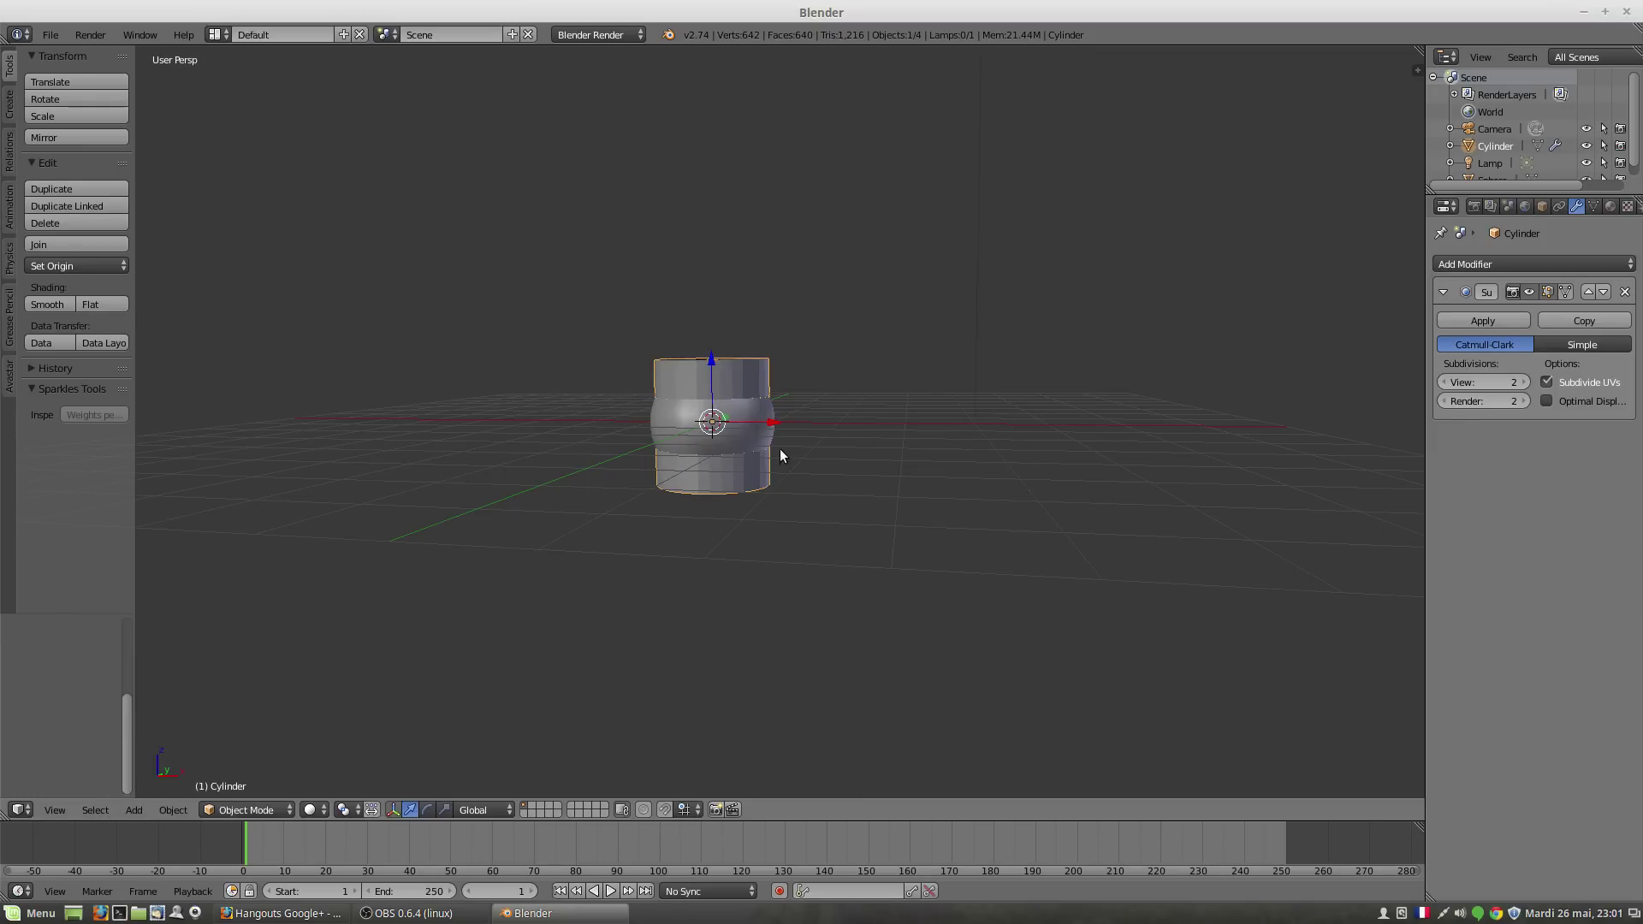
Step: In Edit Mode, scale the whole cylinder up about 2 times, flatten it along Z into a thin ring, and return to Object Mode
key(Tab)
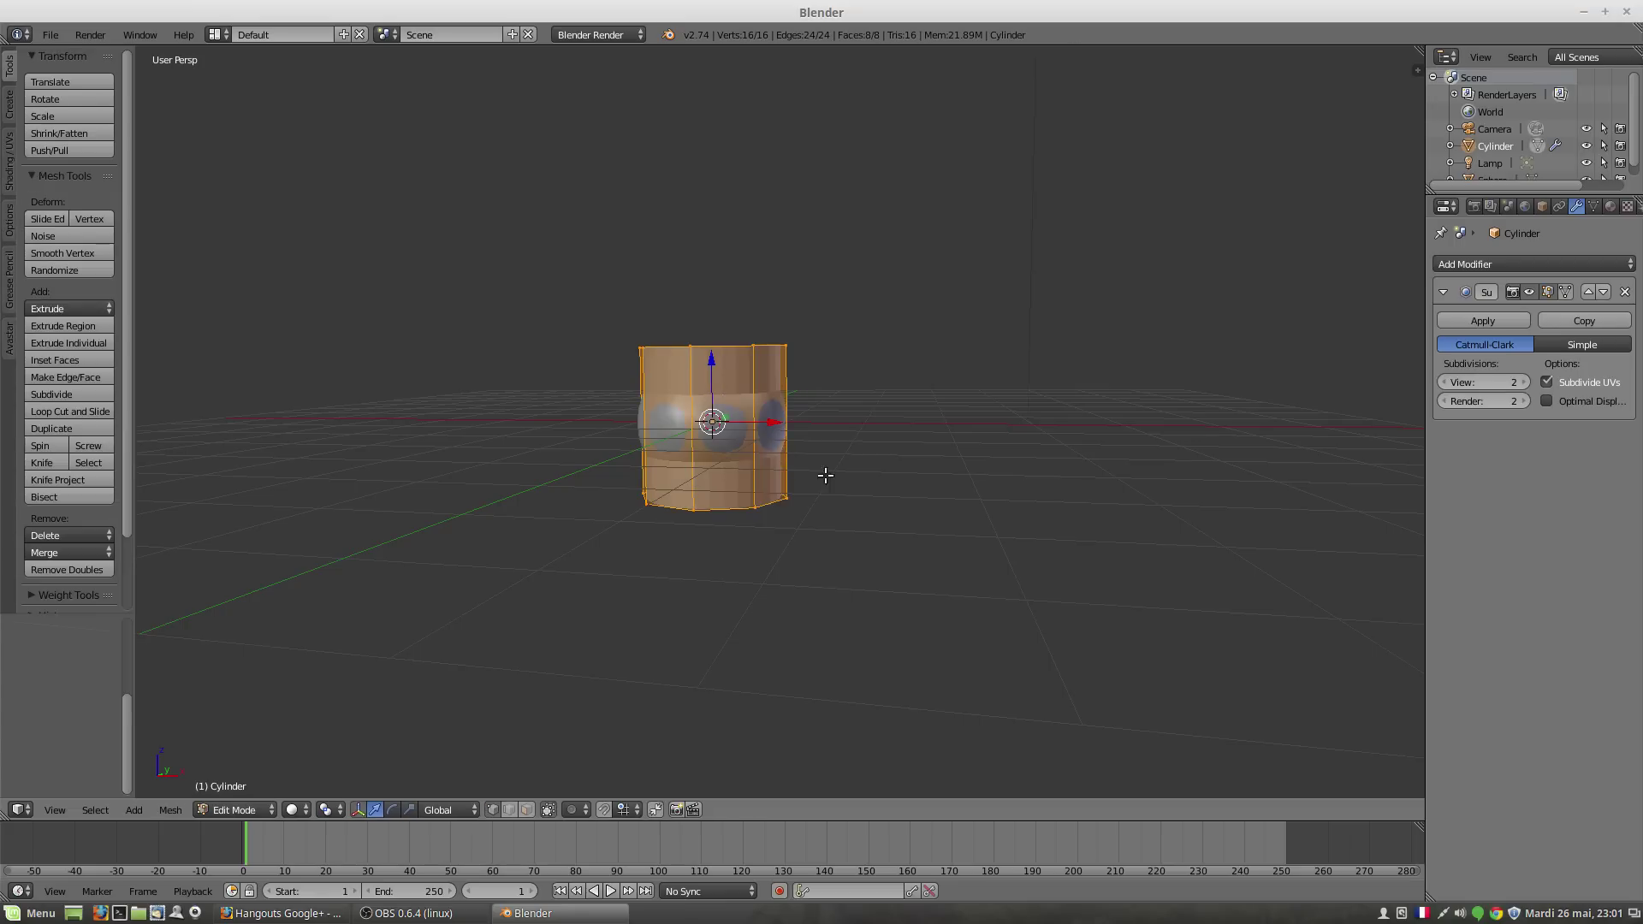
key(s)
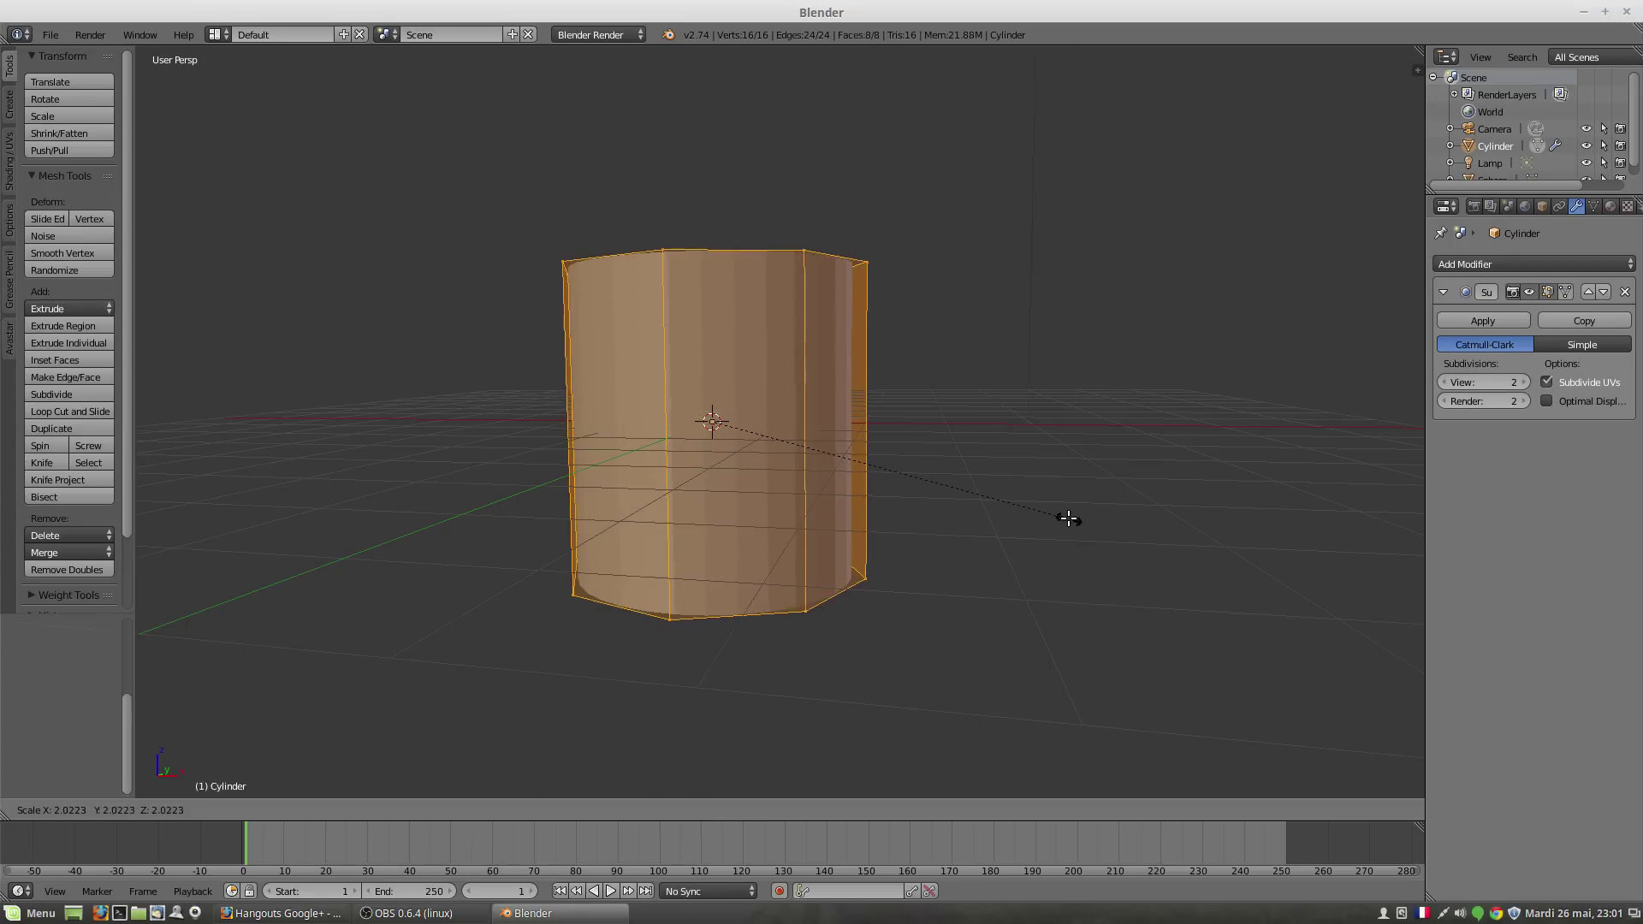
click(1076, 526)
key(s)
key(z)
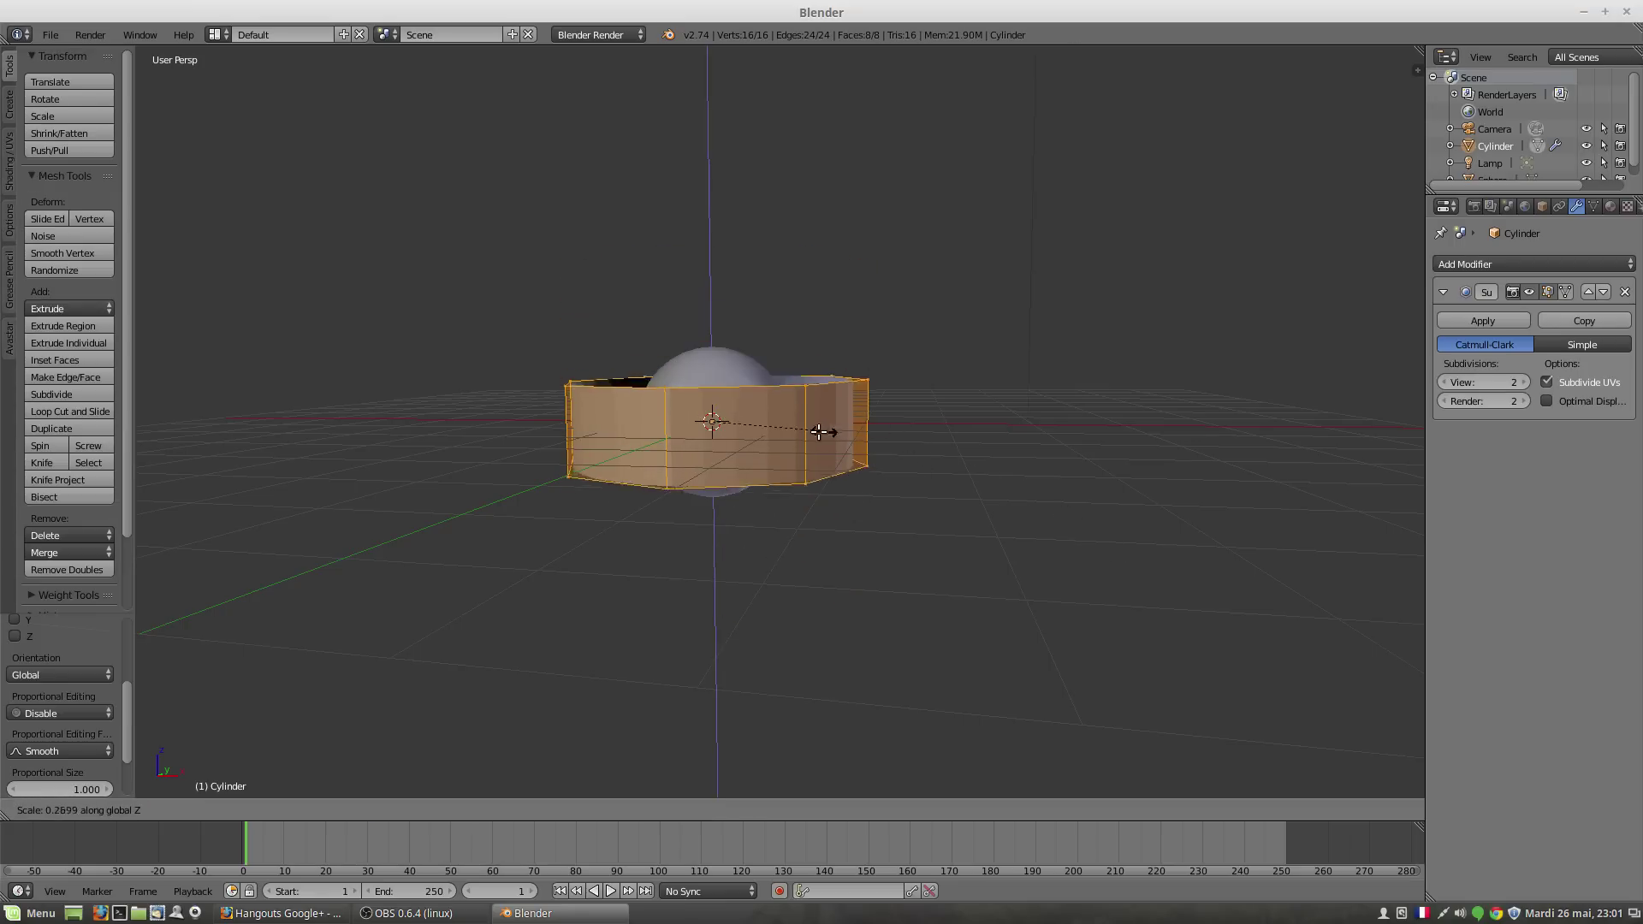
click(738, 440)
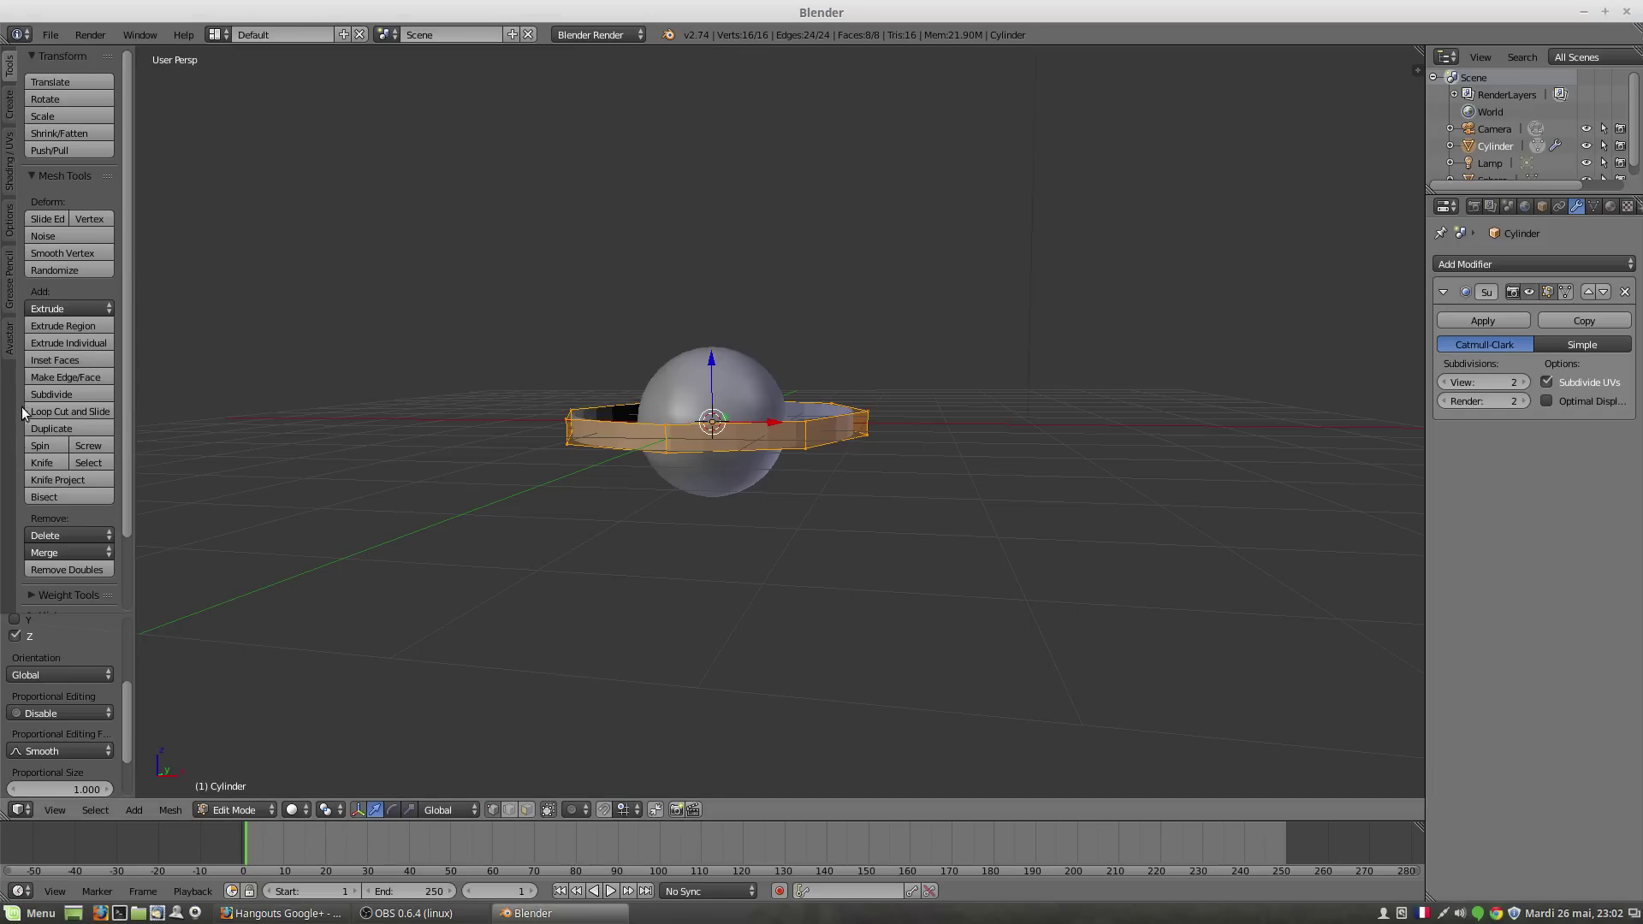
click(229, 809)
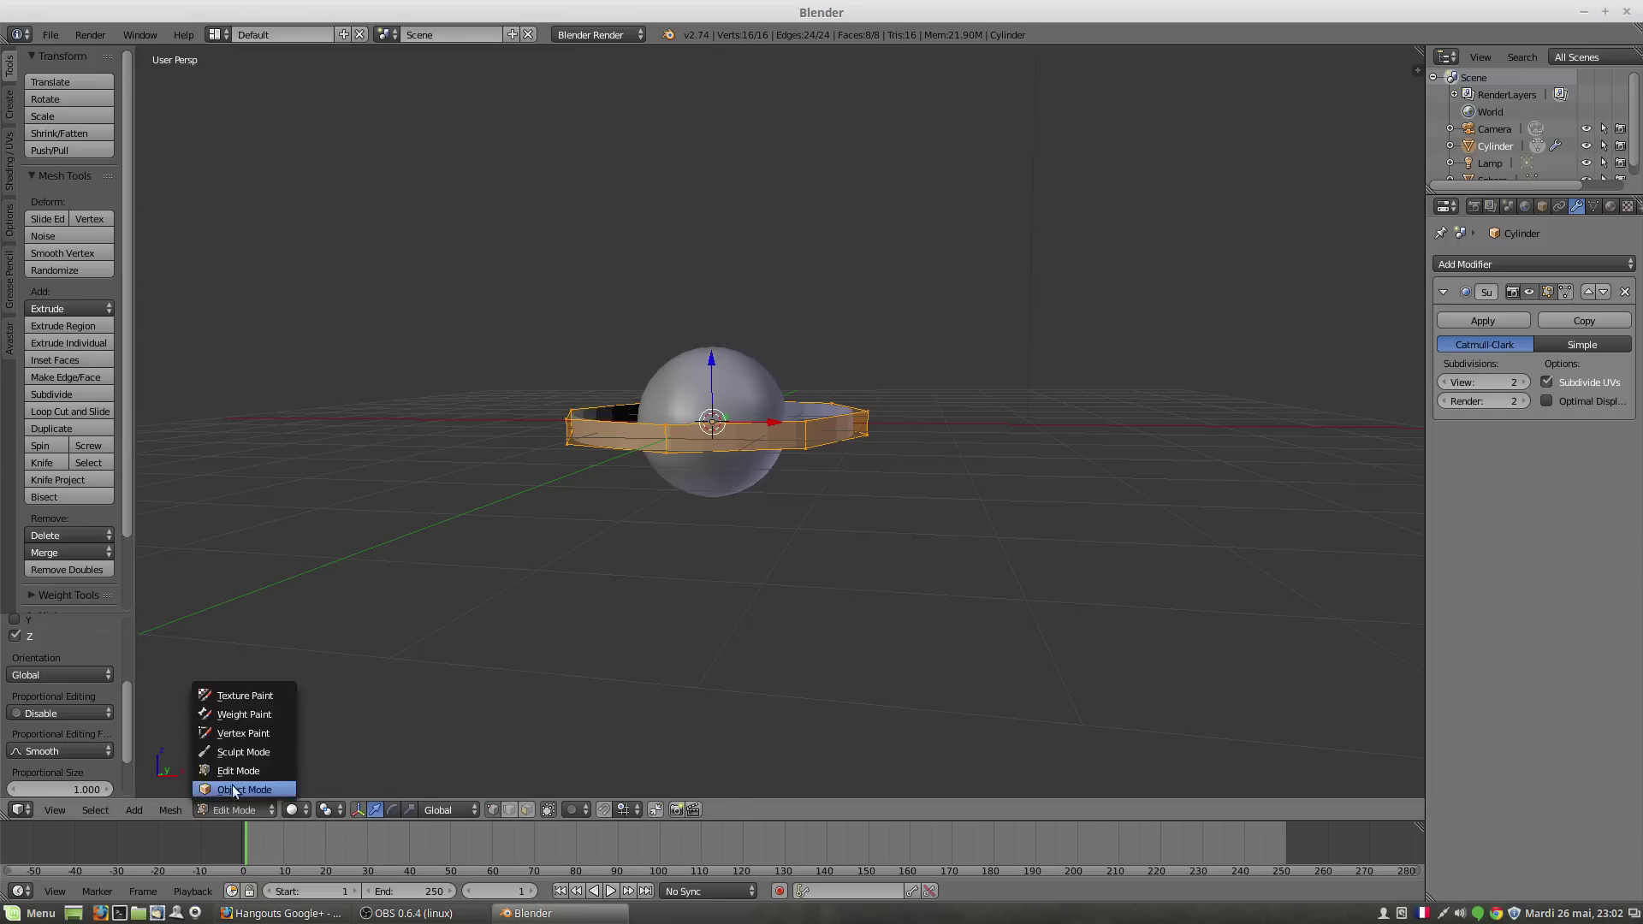
click(234, 788)
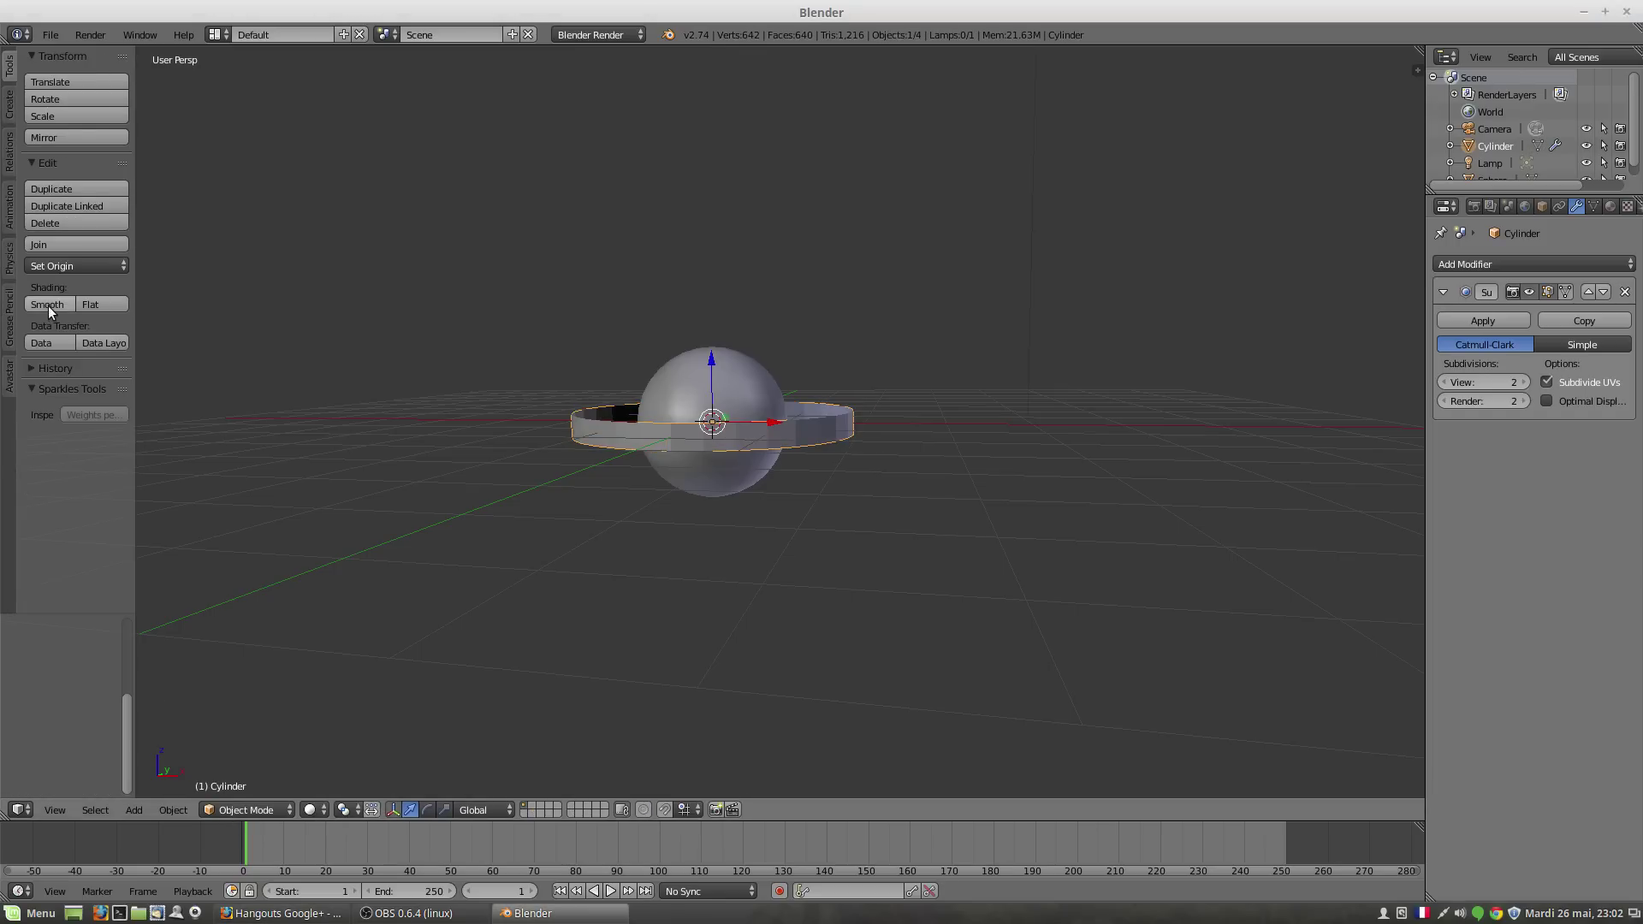
Step: Create a new material for the ring and set its diffuse colour to blue
click(1610, 208)
click(1486, 319)
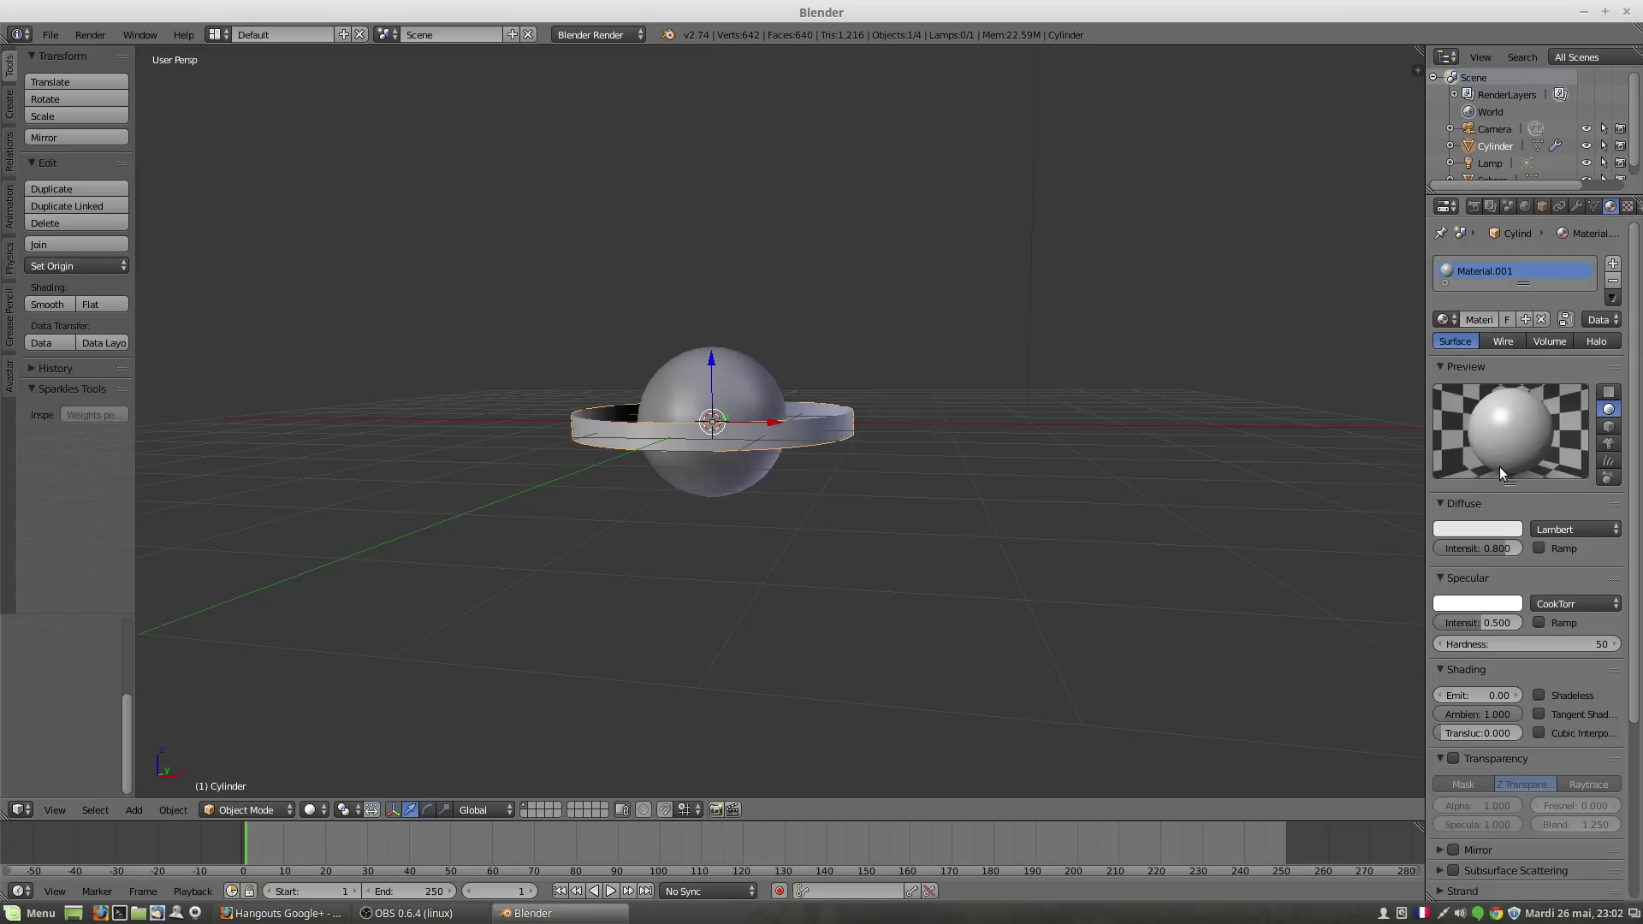
click(1479, 529)
click(1435, 301)
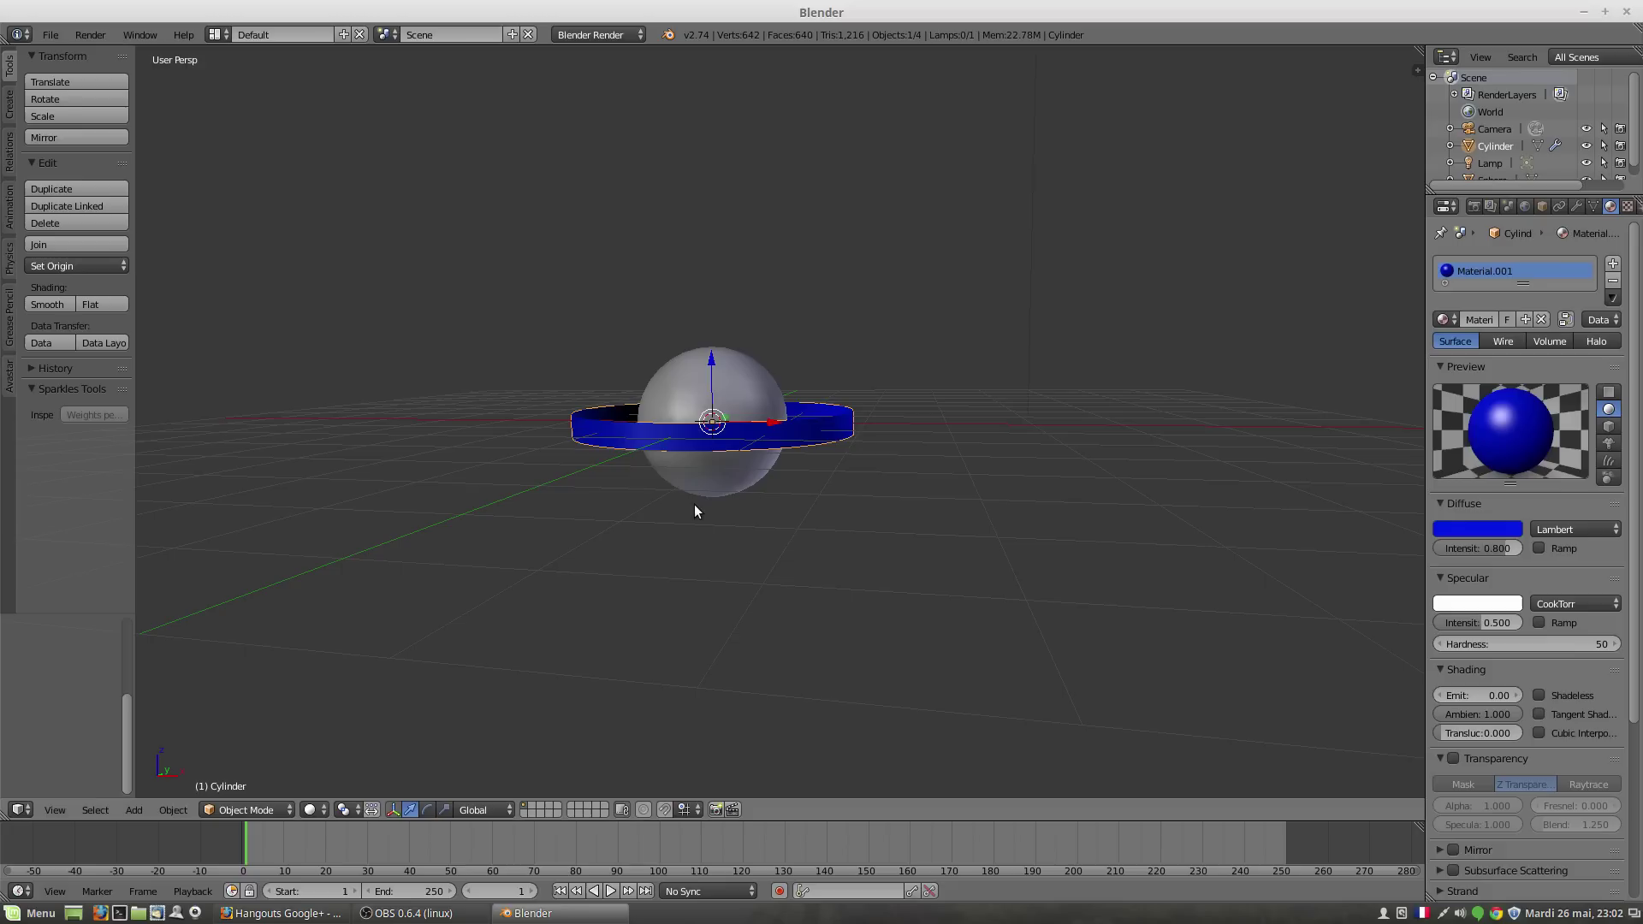
Step: Examine the blue ring around the sphere from above, from the side and from the front
middle_drag(693, 496, 713, 539)
scroll(813, 537, up, 2)
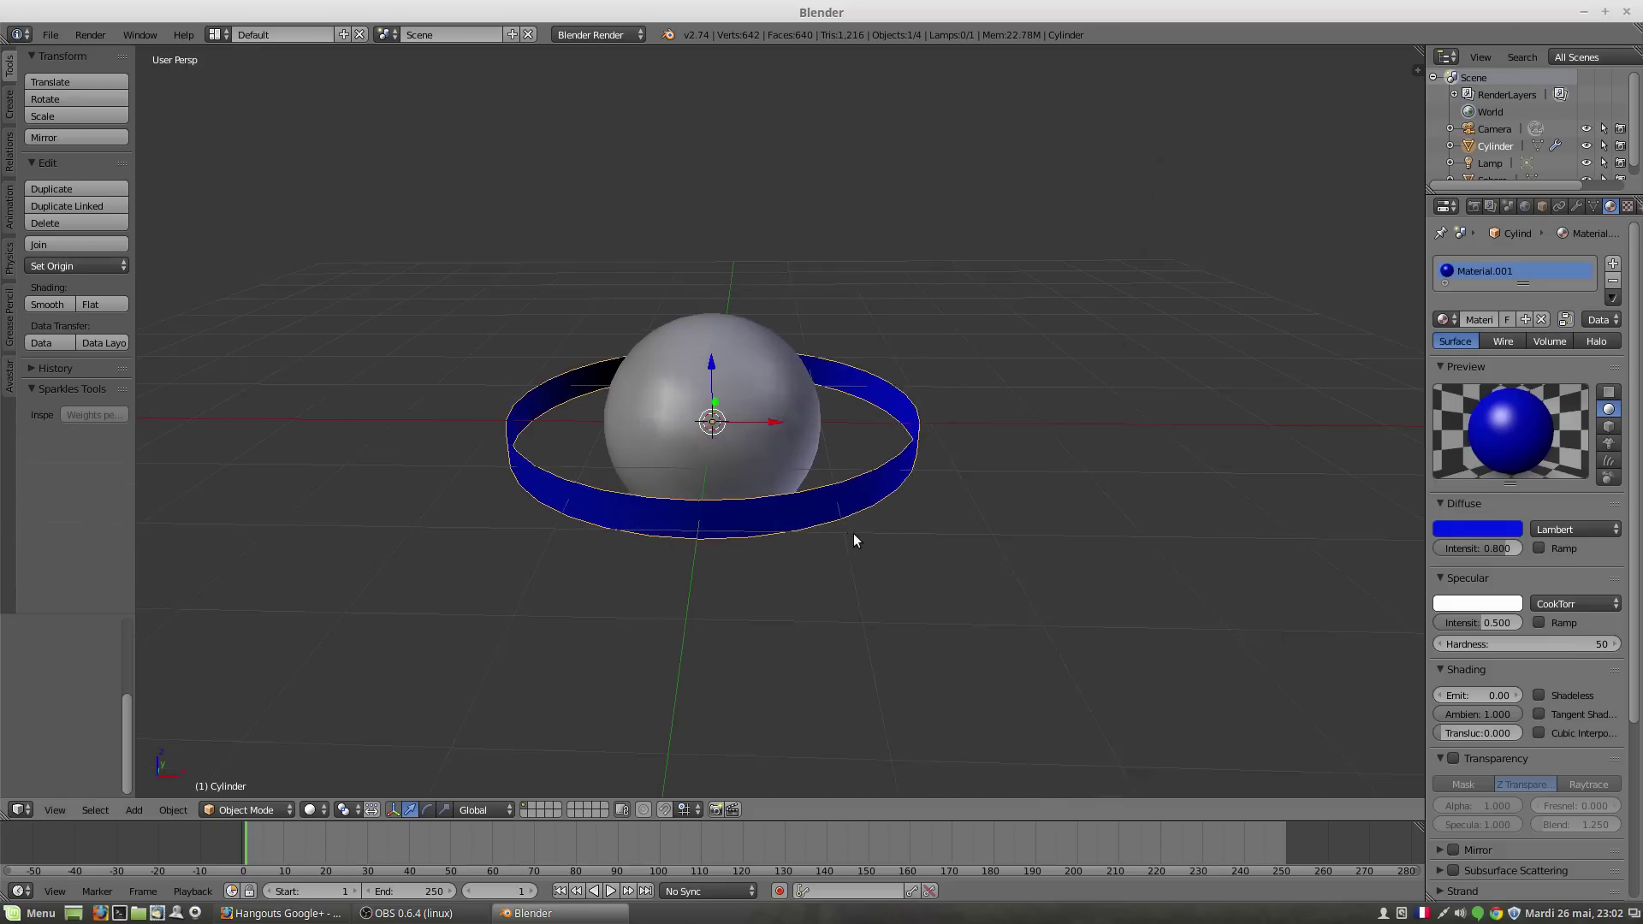
scroll(856, 534, up, 1)
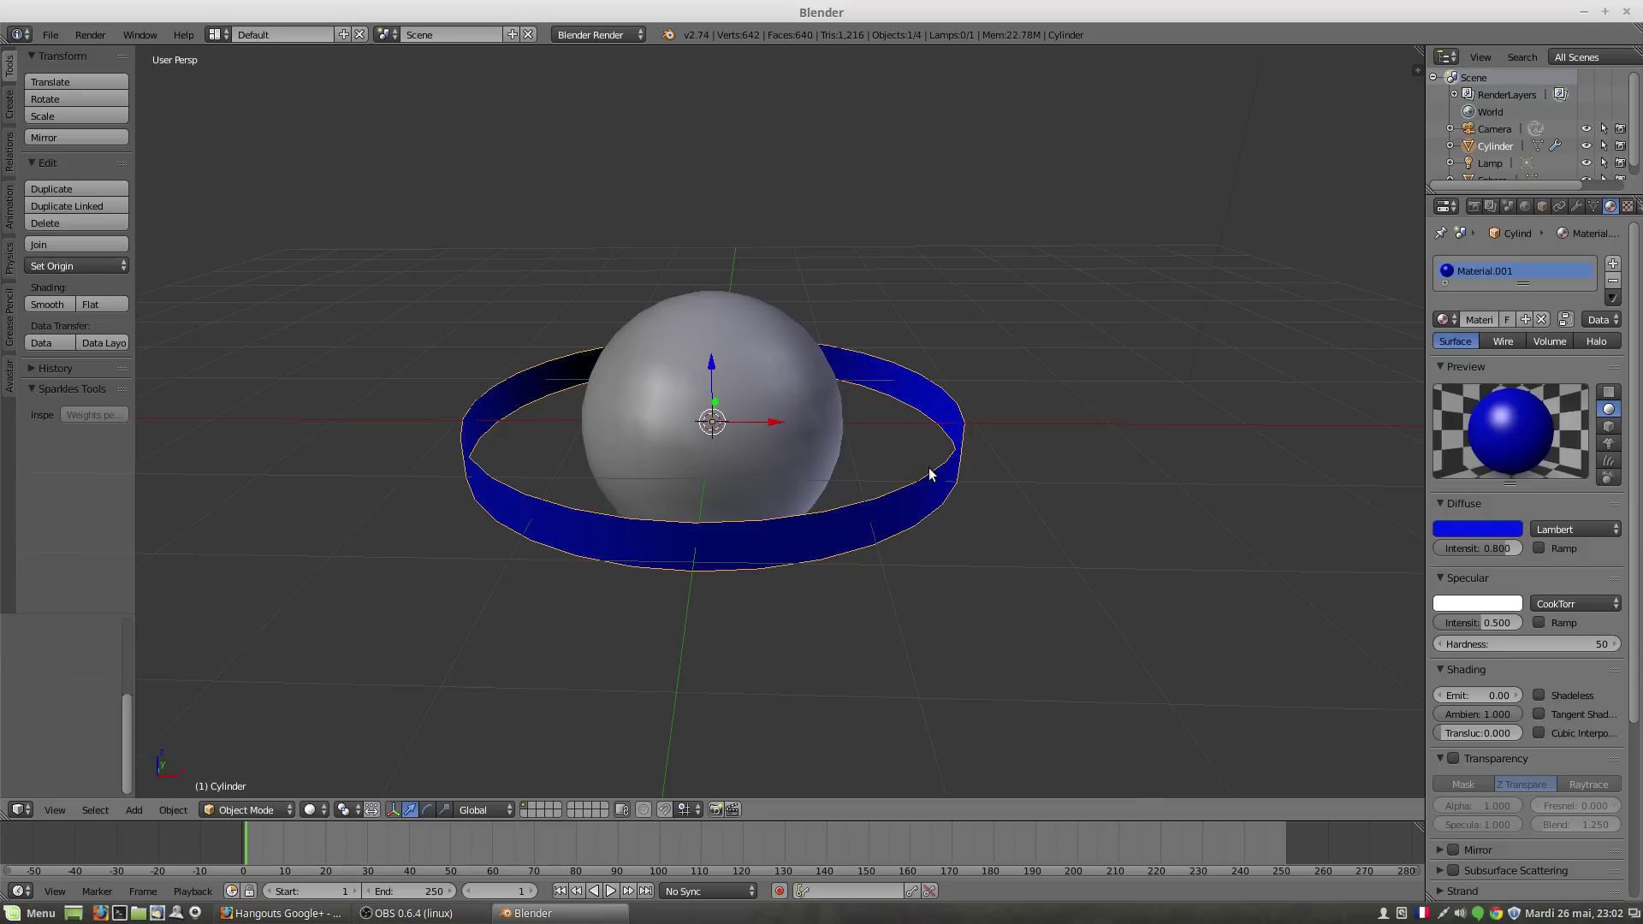
middle_drag(934, 519, 947, 483)
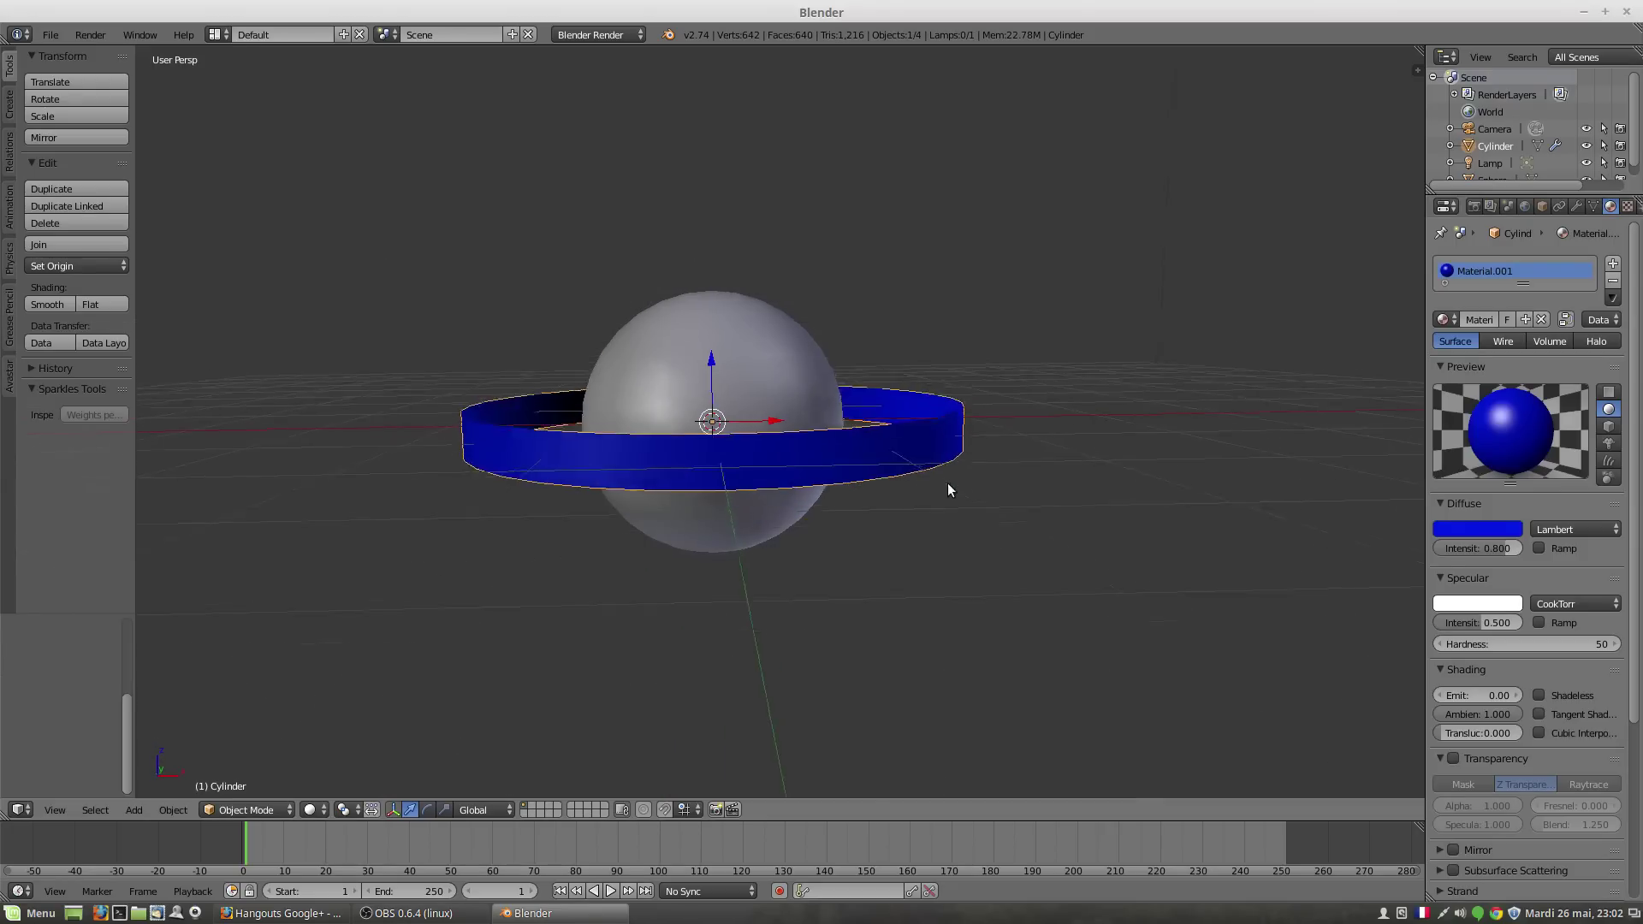
key(KP_1)
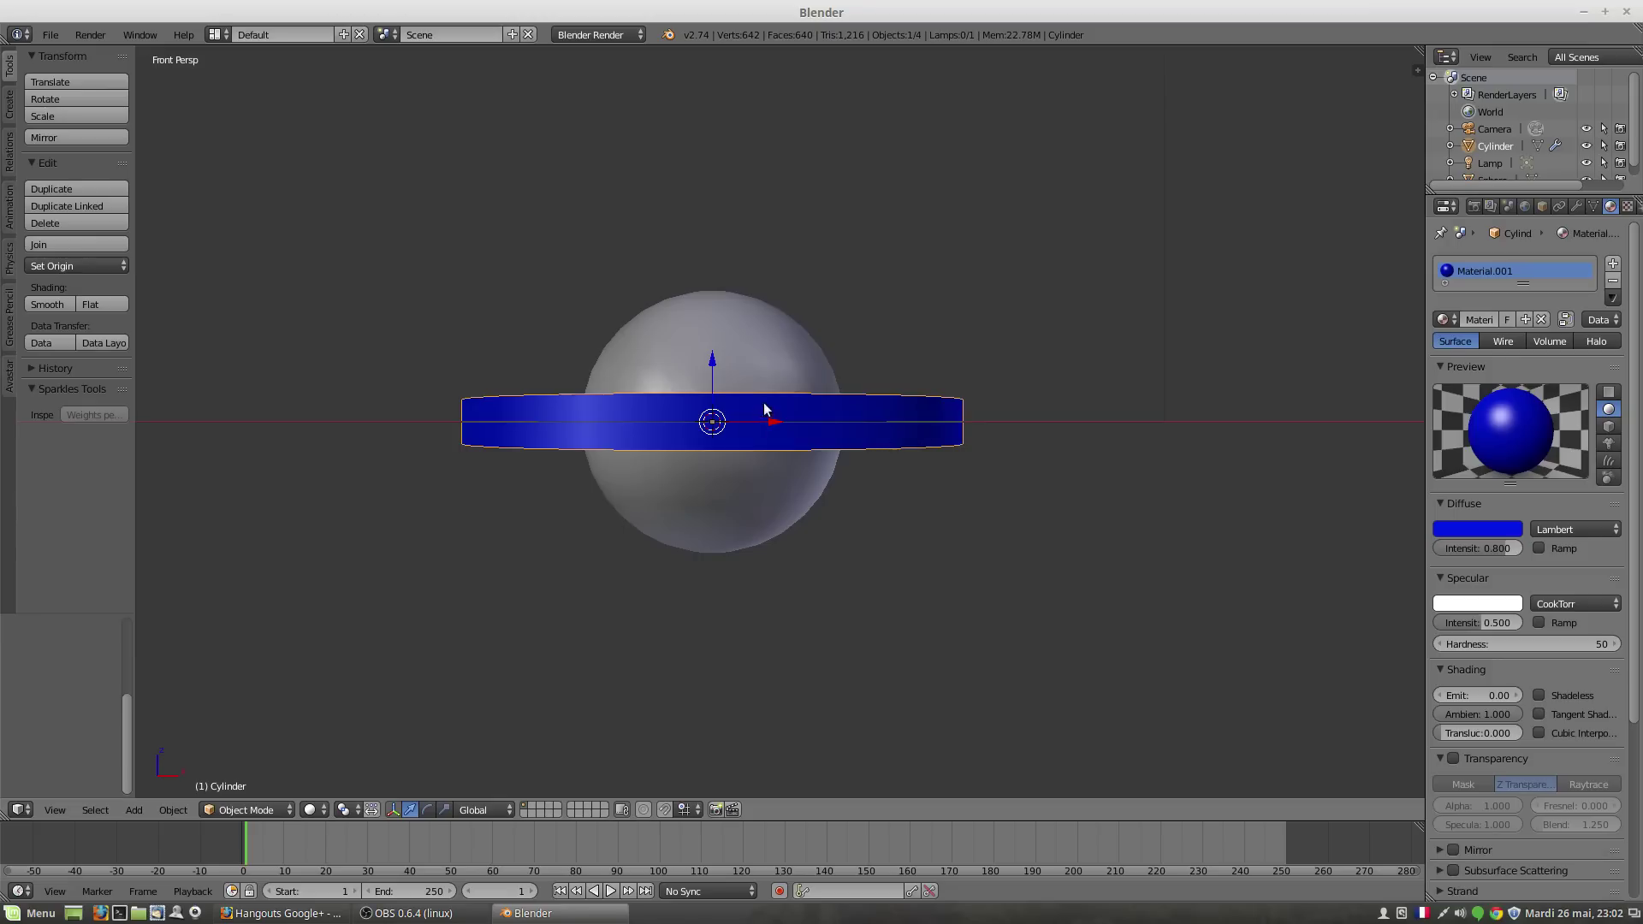
middle_drag(828, 436, 992, 449)
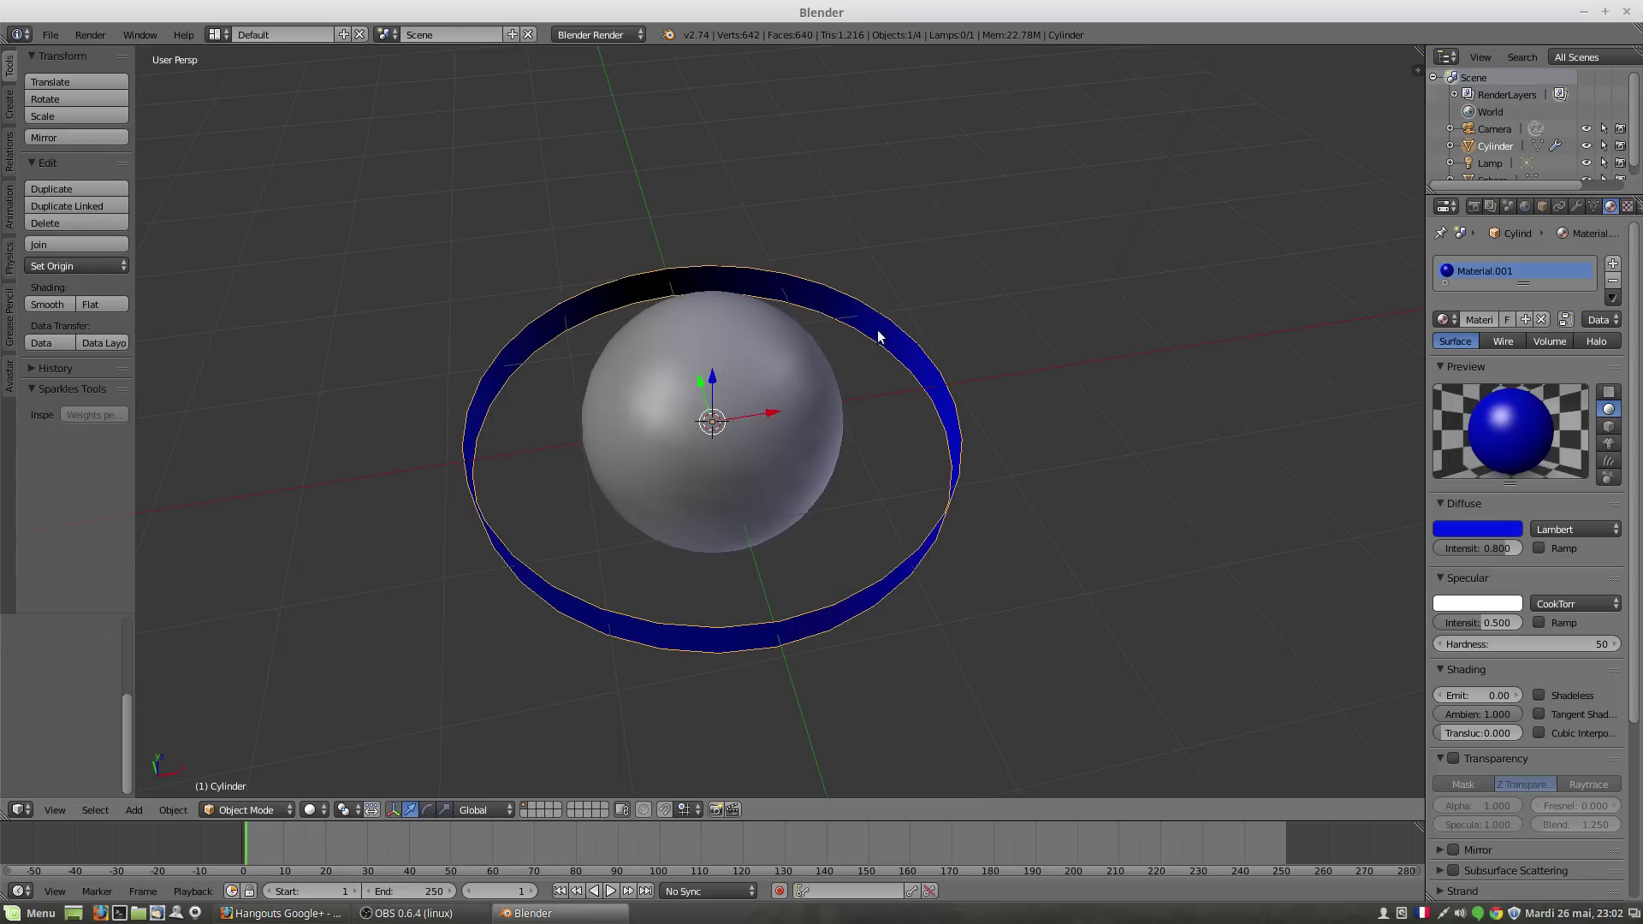
middle_drag(948, 494, 893, 436)
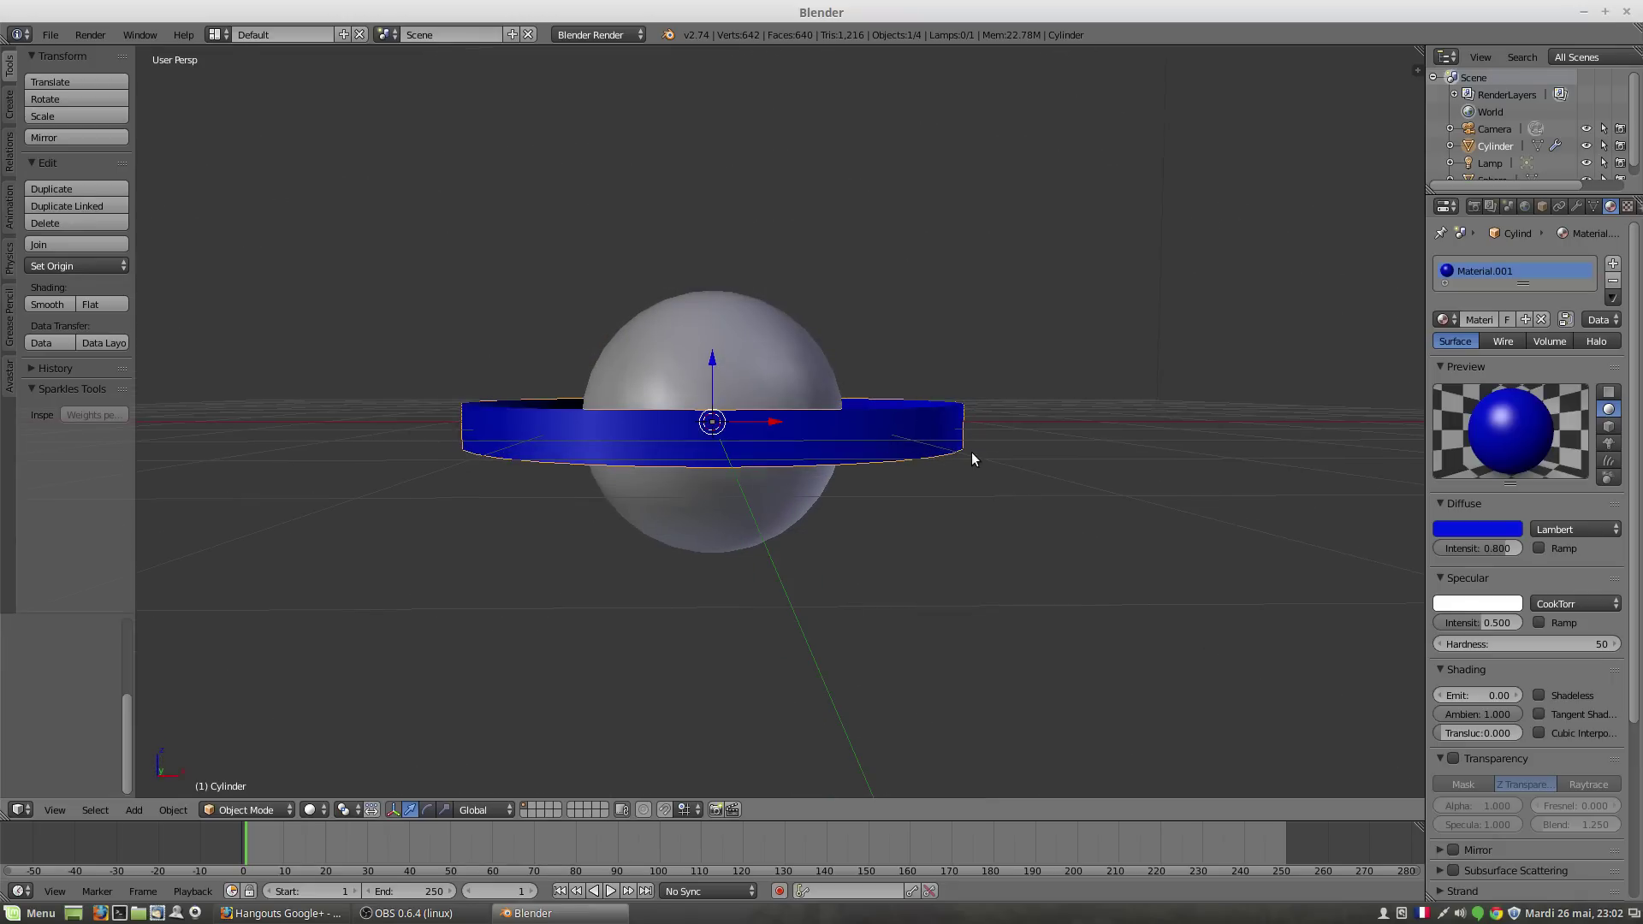
Step: From the front orthographic view, rotate the blue ring about 41 degrees so that it sits diagonally around the sphere
key(KP_1)
key(KP_5)
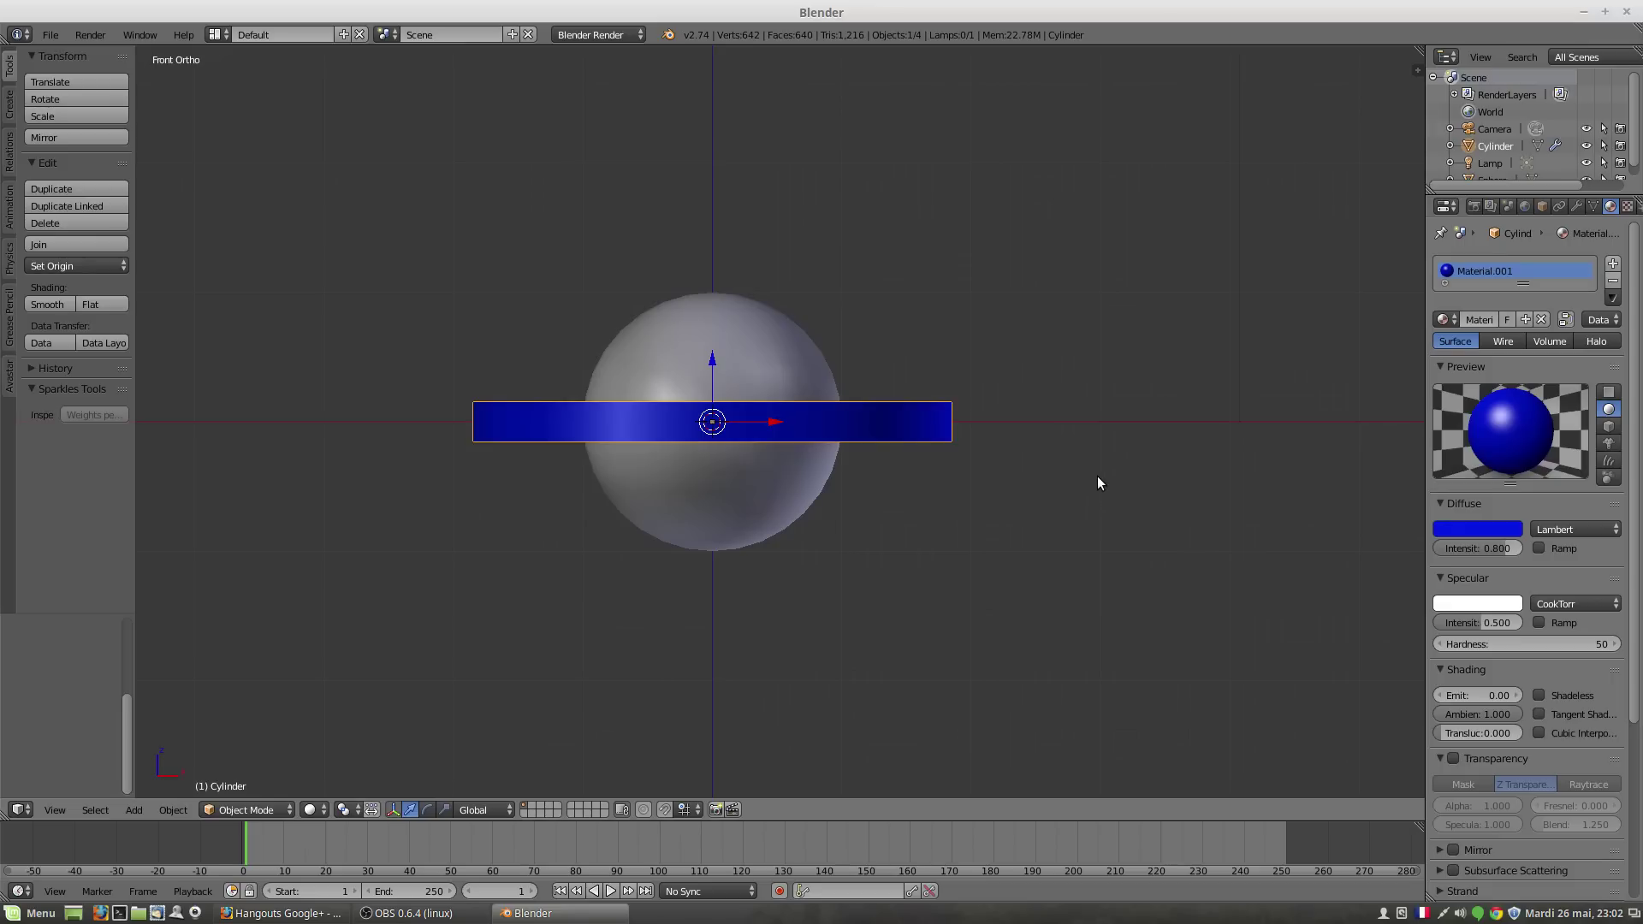
key(r)
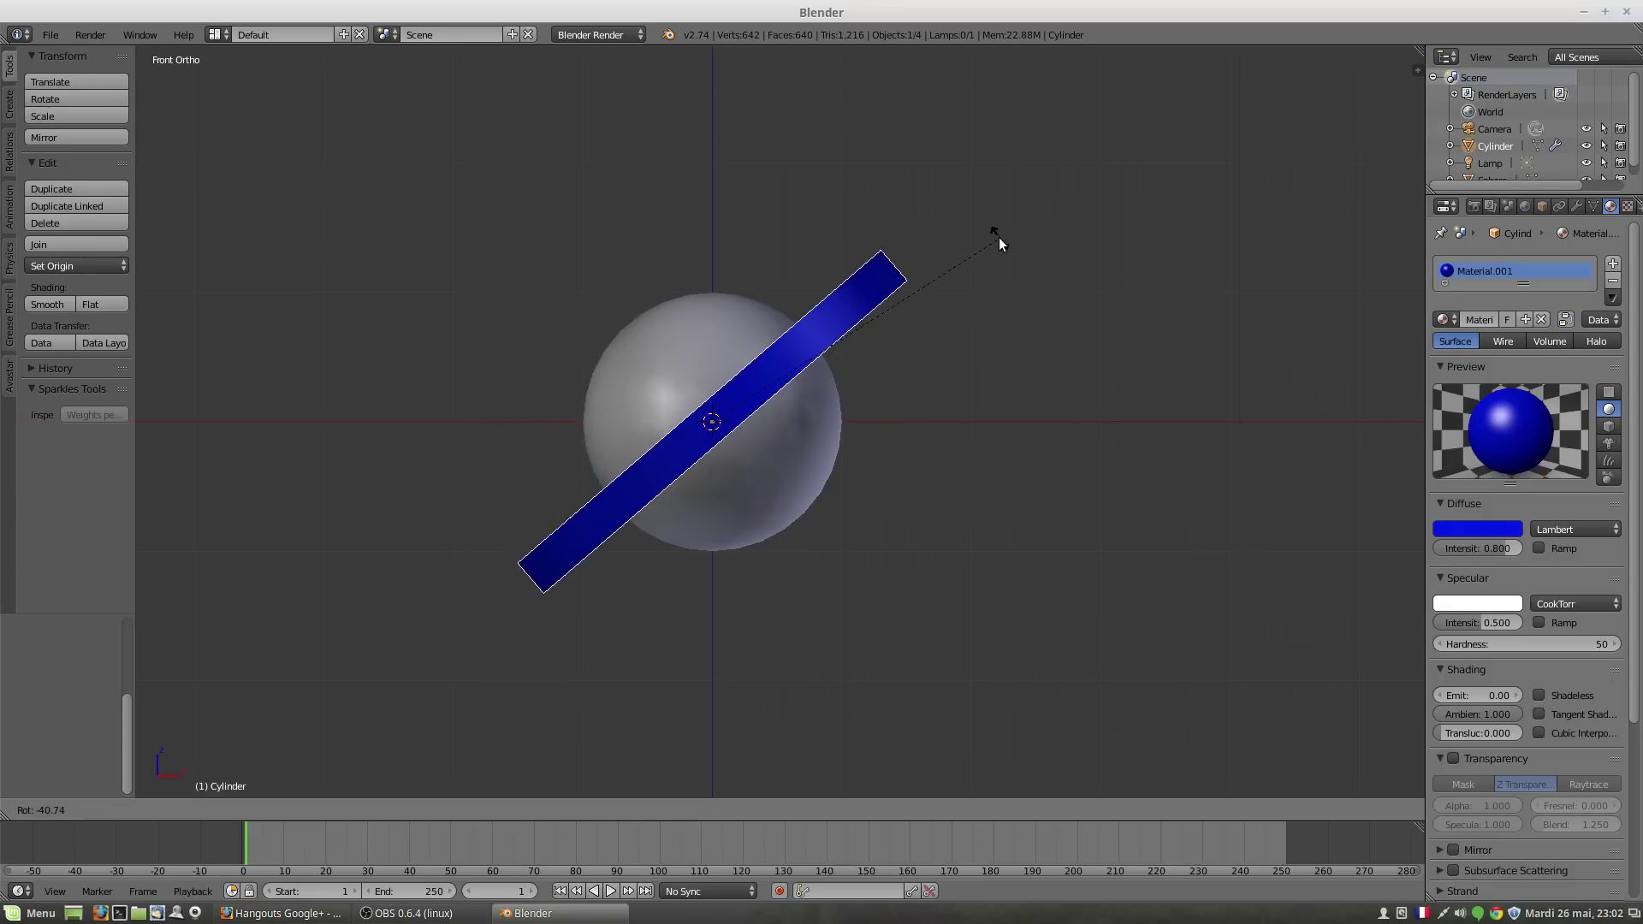
click(1001, 239)
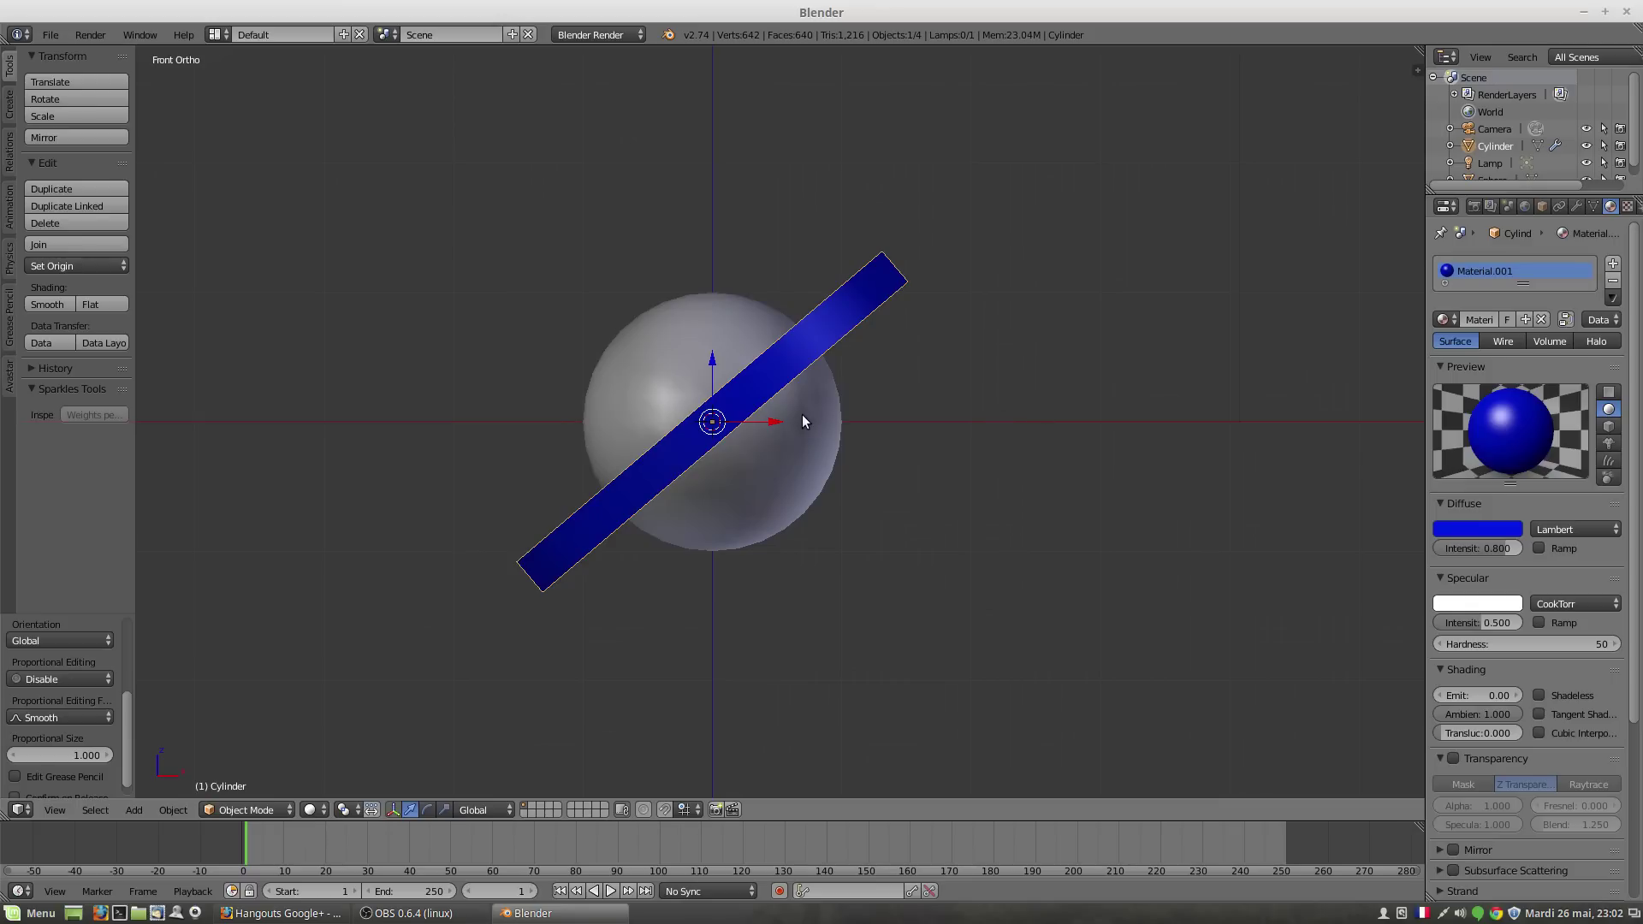
Step: Try moving the tilted ring upward along the Z axis and undo the move
key(g)
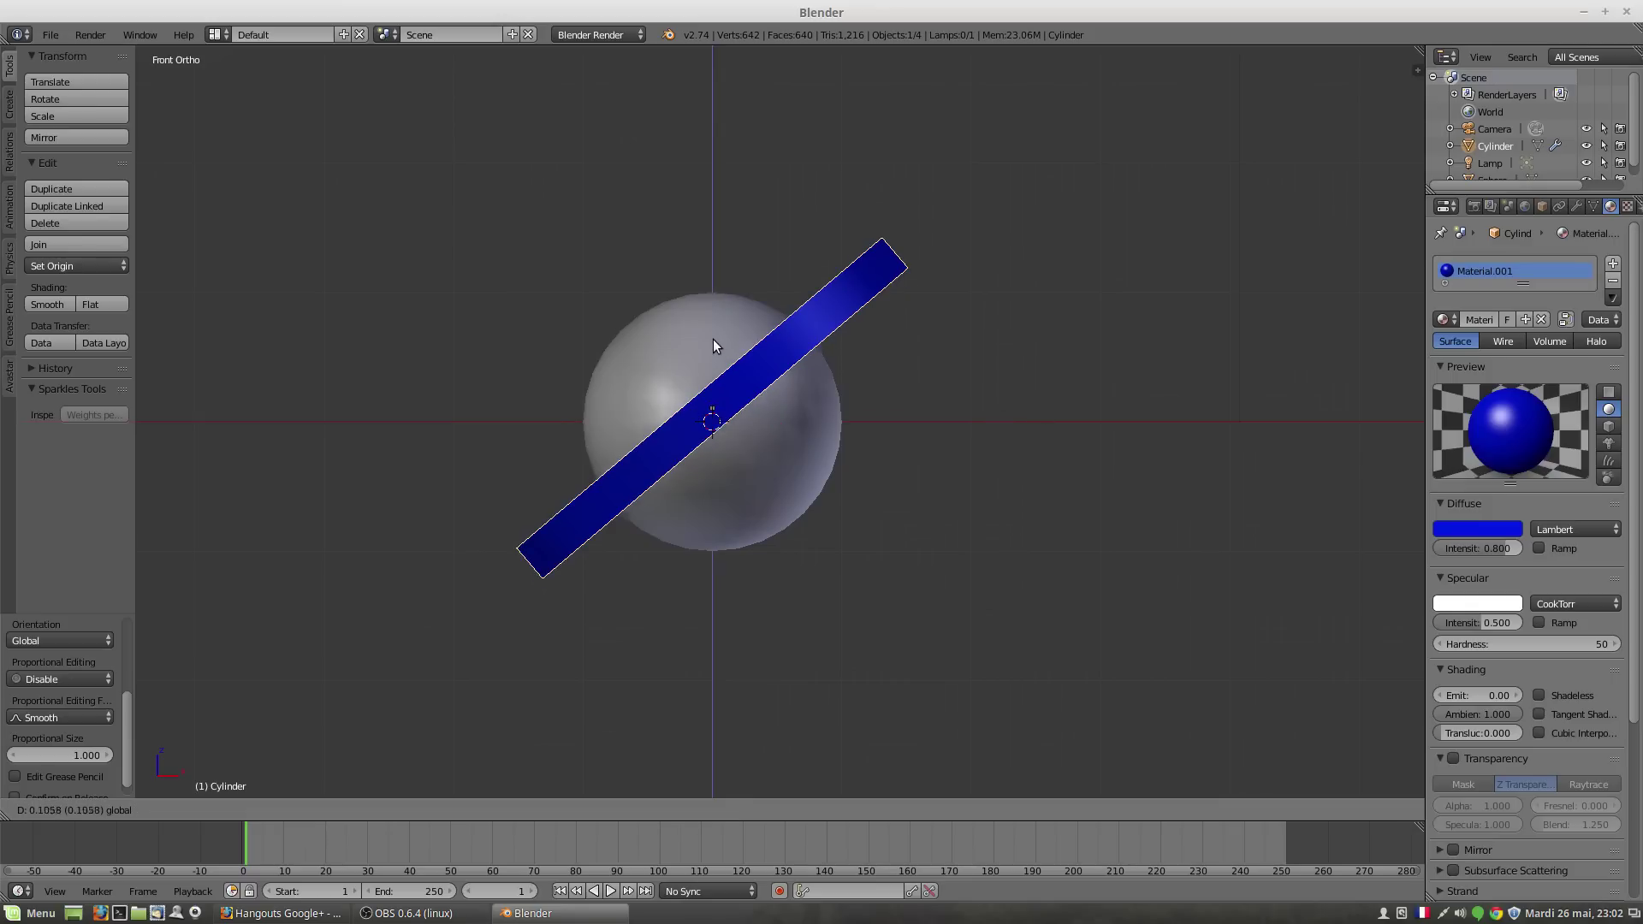
key(z)
click(706, 314)
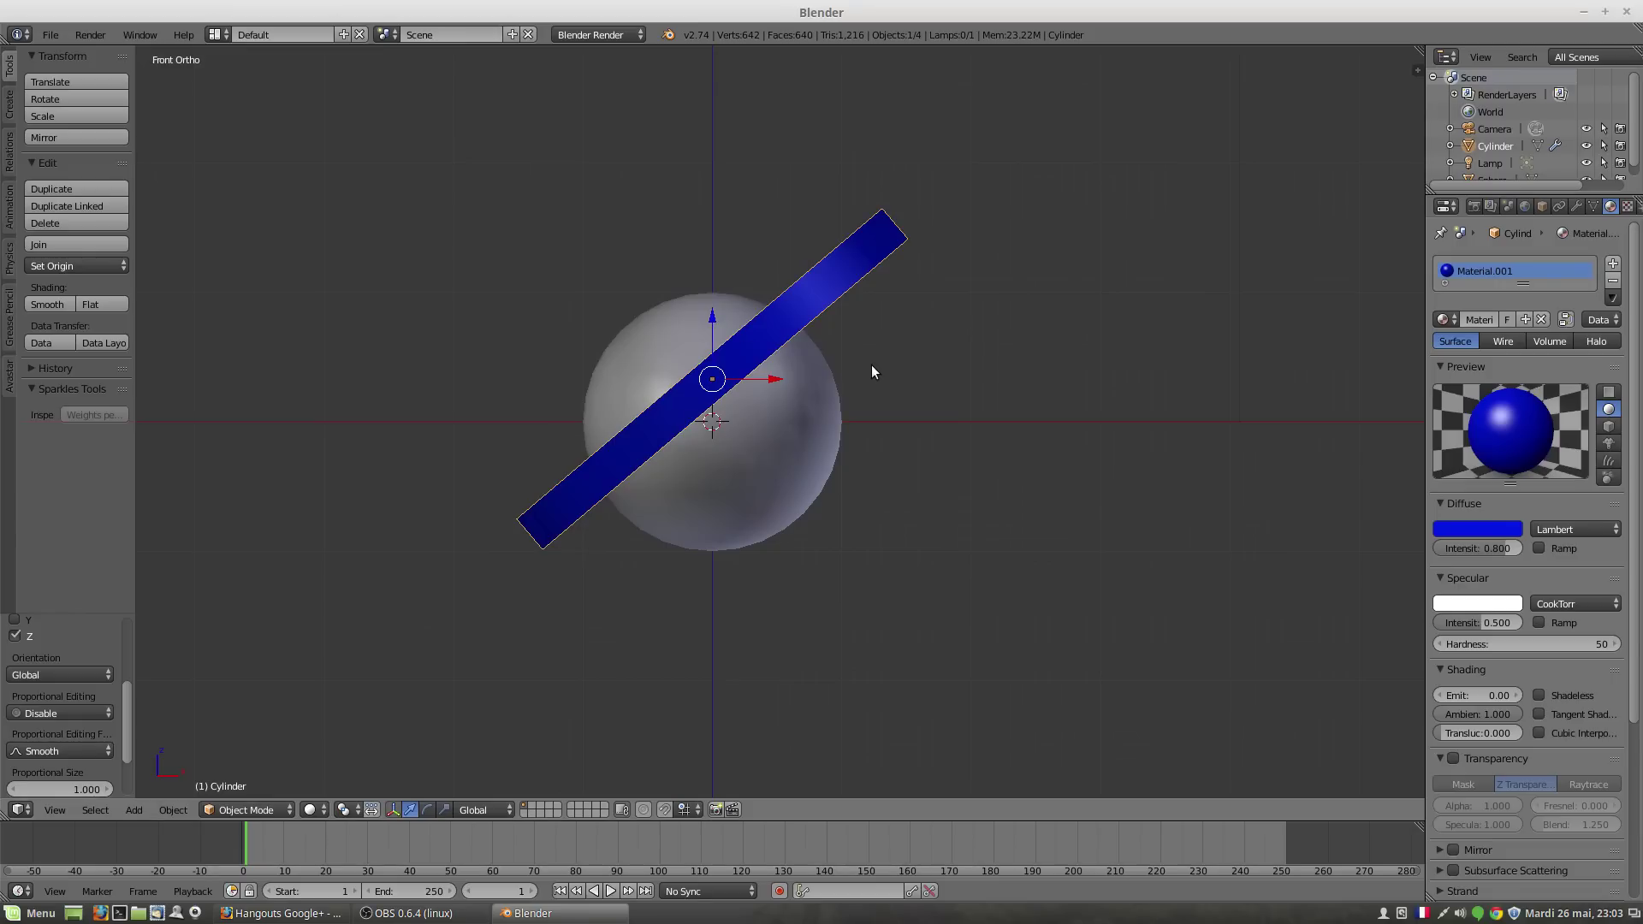
key(ctrl+z)
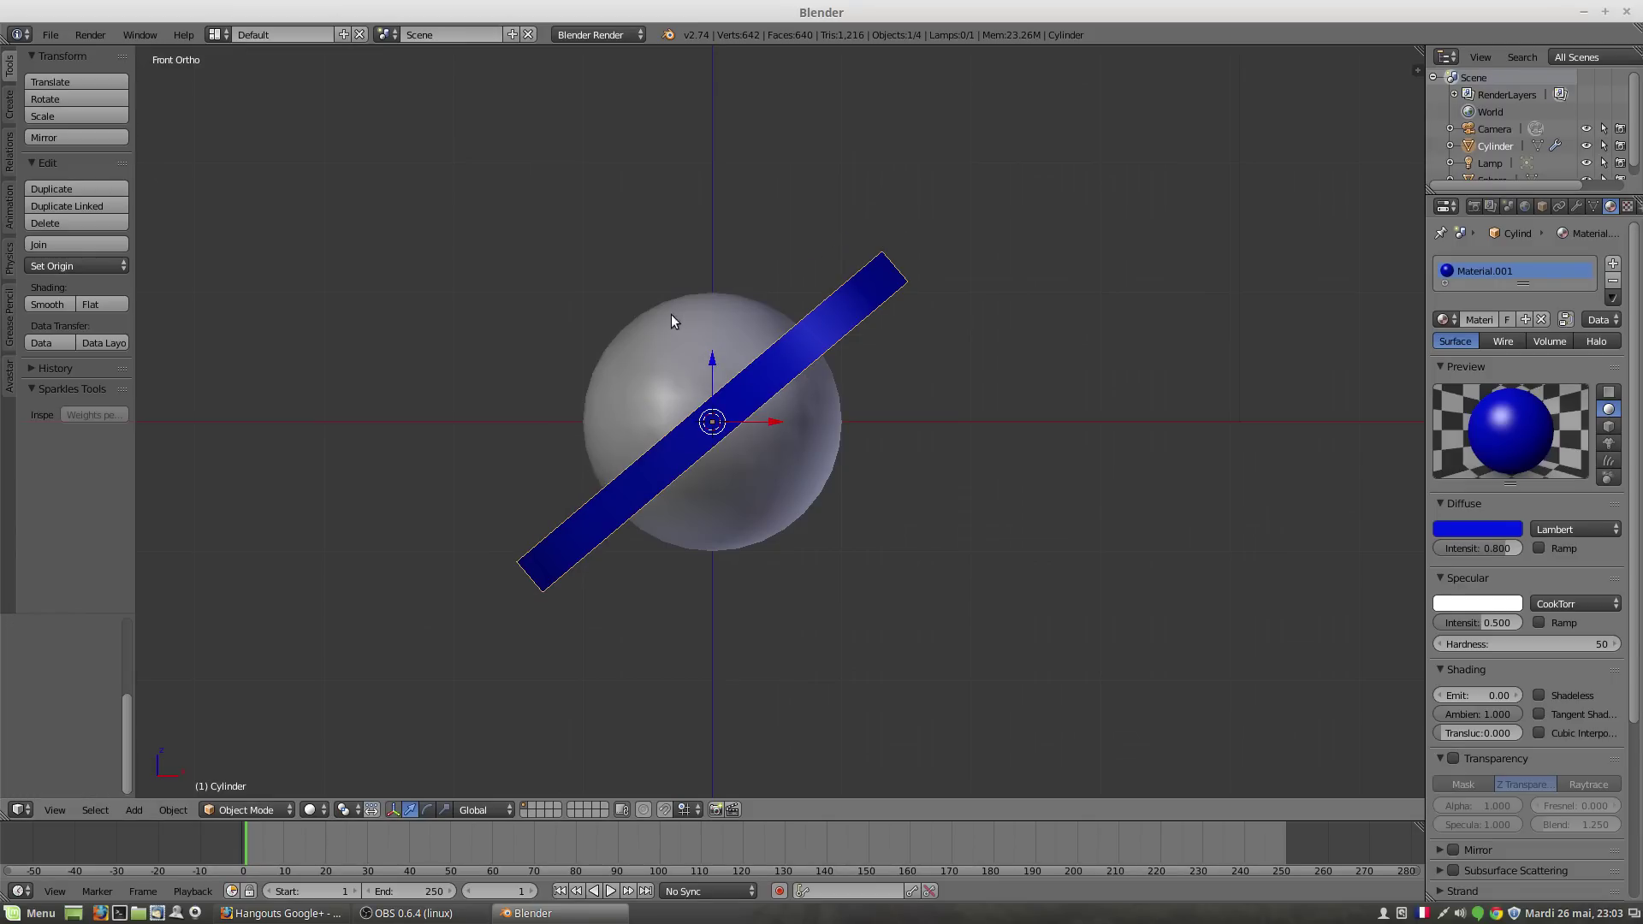
Step: Widen the modifier settings area and add a Shrinkwrap modifier to the ring, below its Subdivision Surface modifier
click(1574, 207)
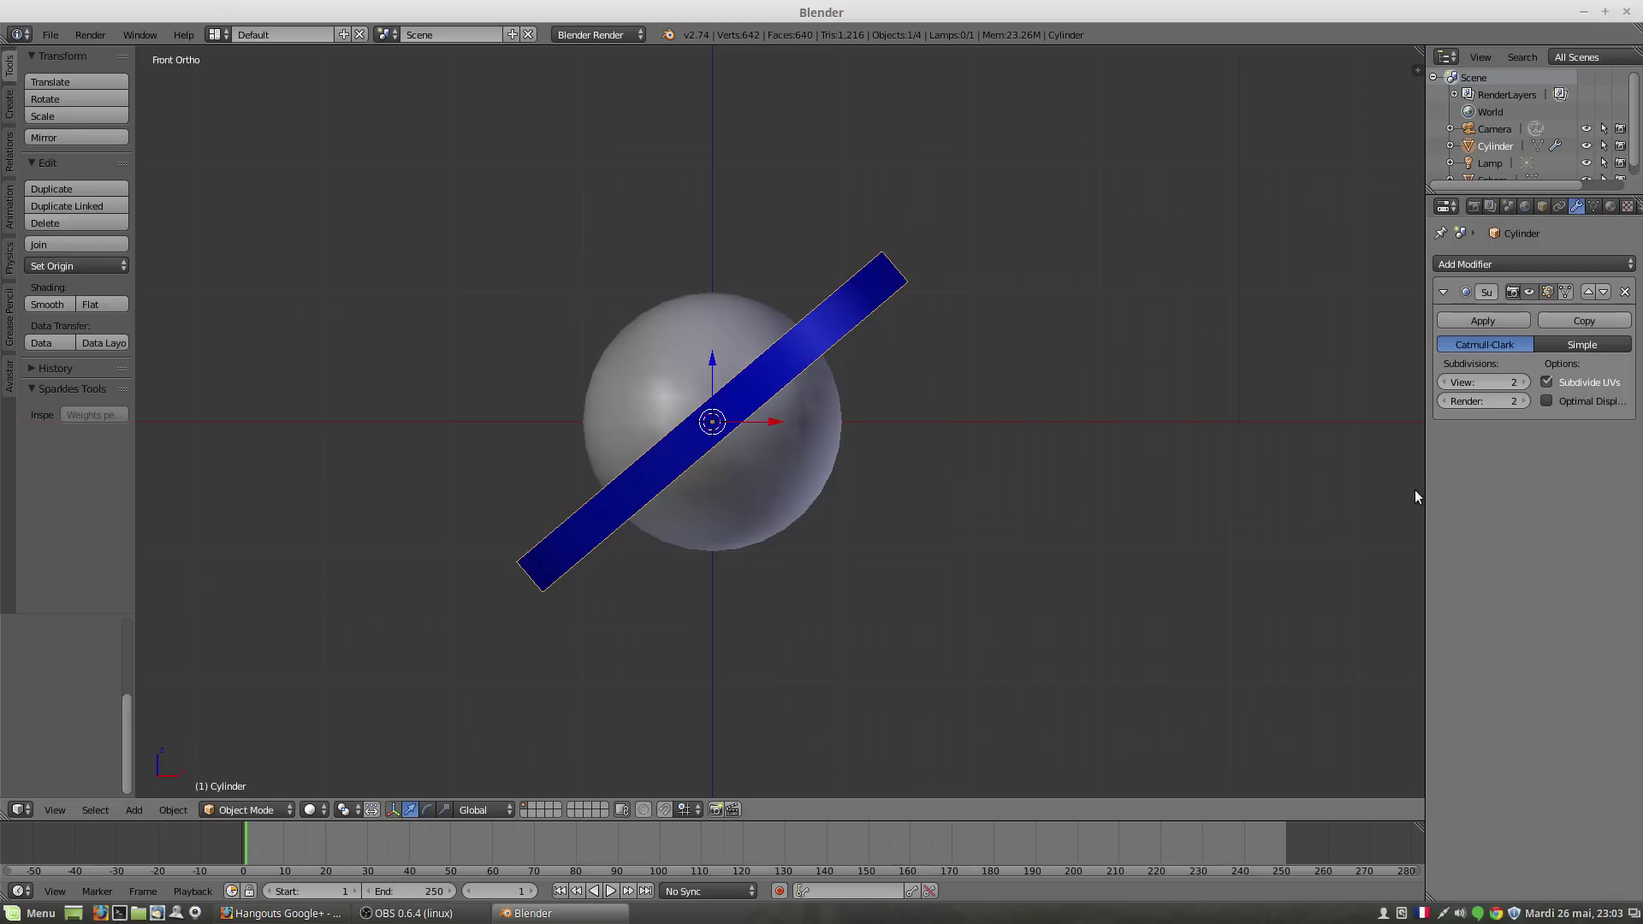
drag(1425, 495, 1287, 495)
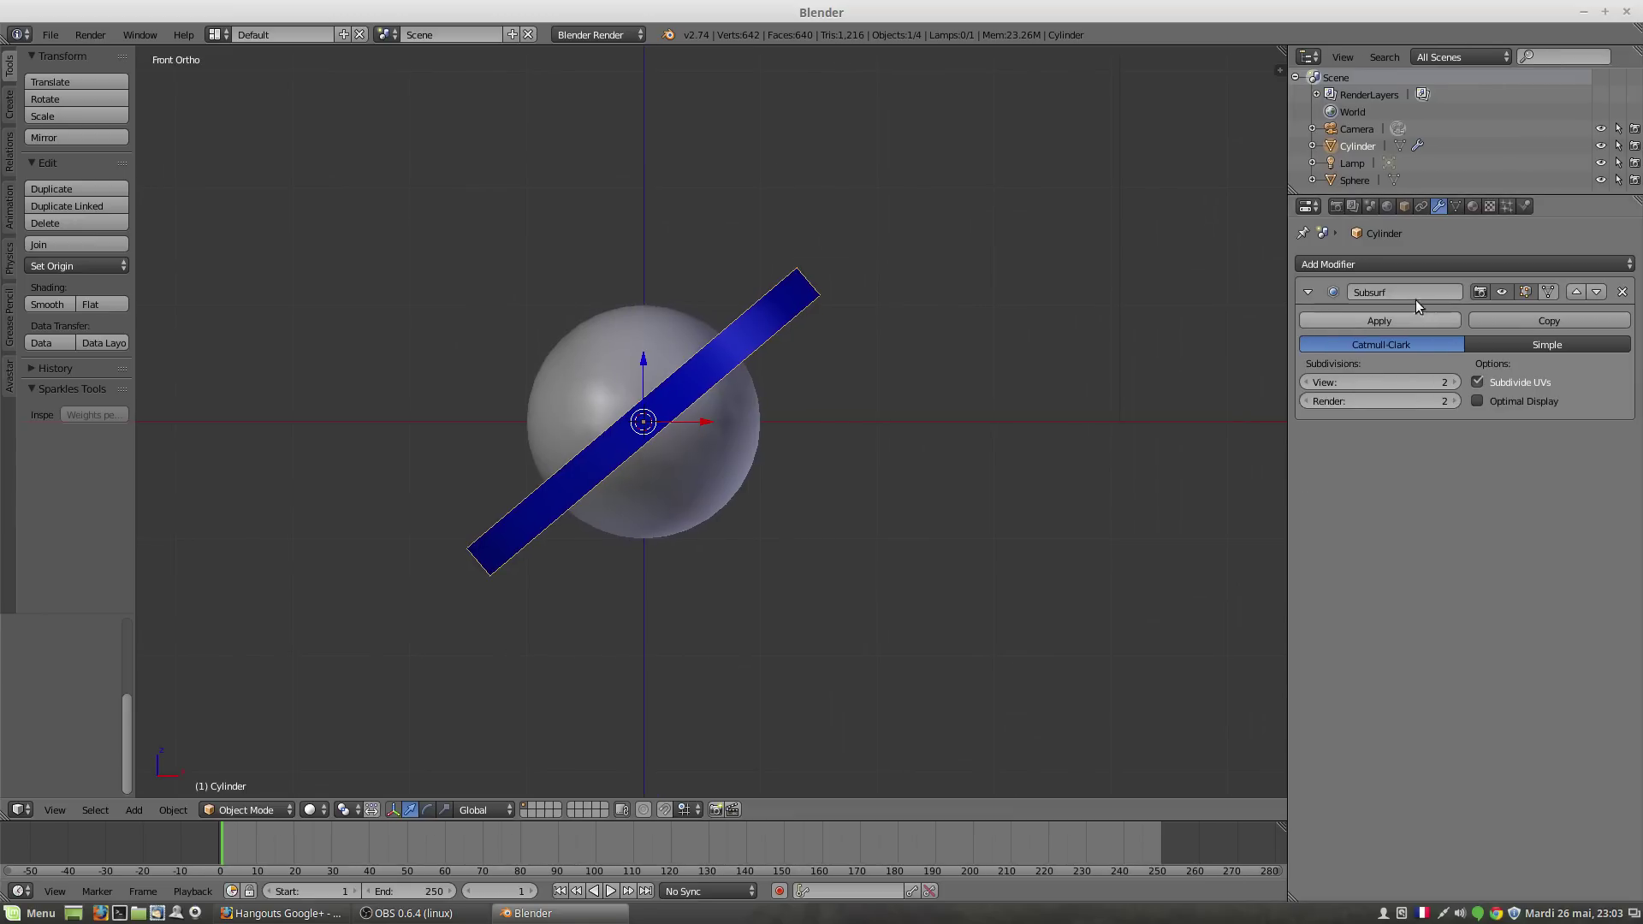
click(1343, 267)
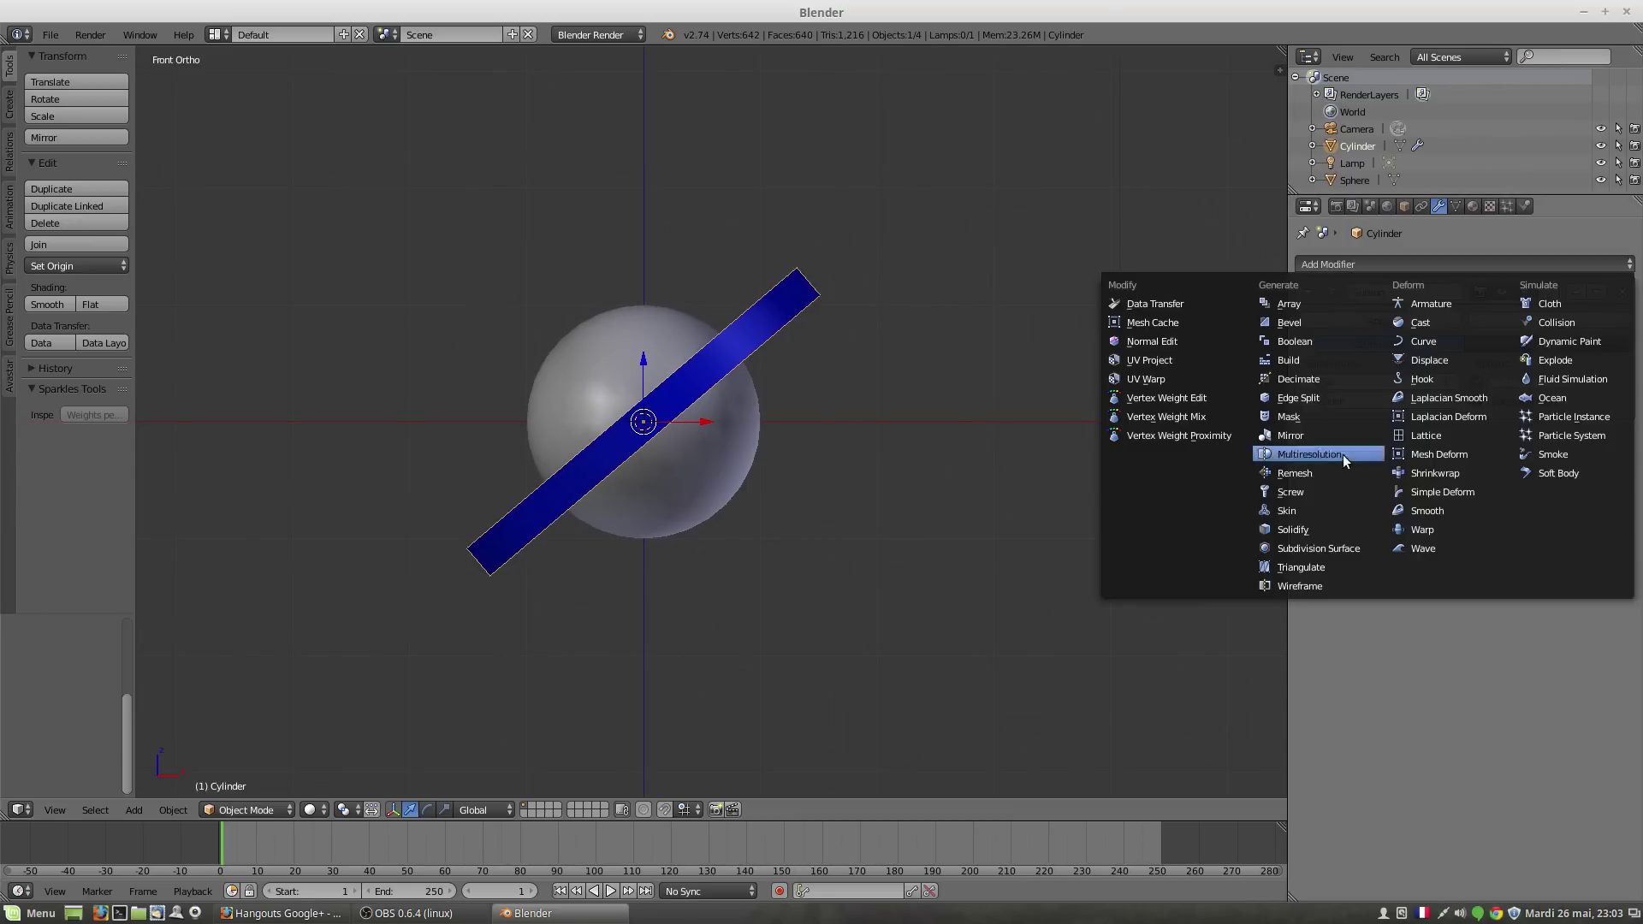
click(1450, 472)
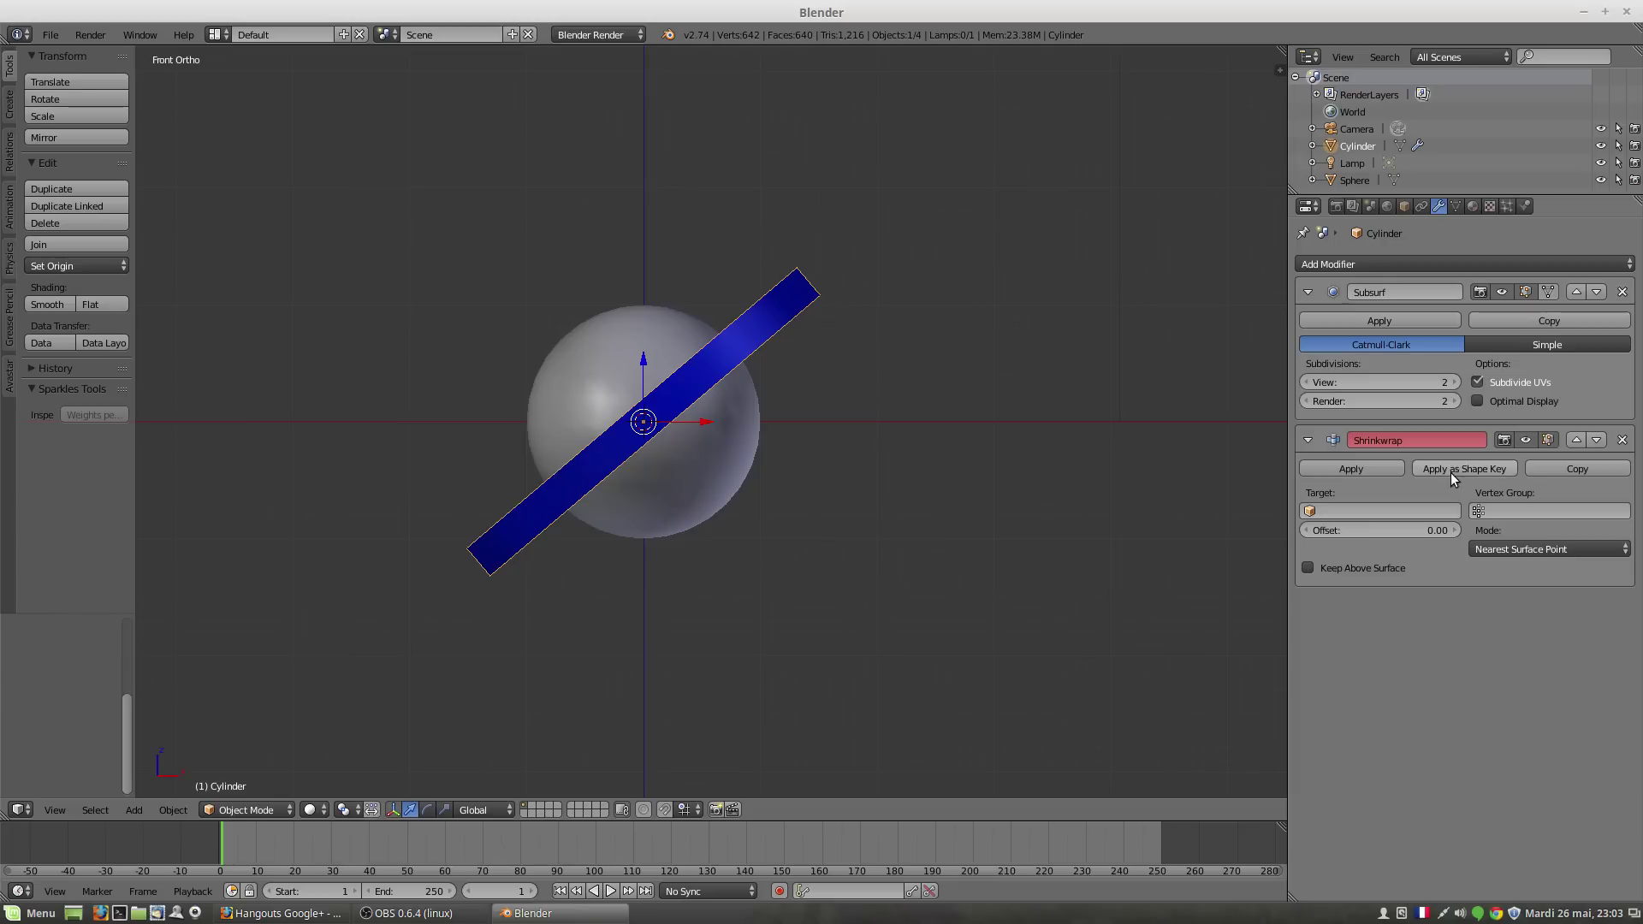
Step: Set the Shrinkwrap mode to Project, choose Sphere as its target and enable the Negative direction
click(1508, 549)
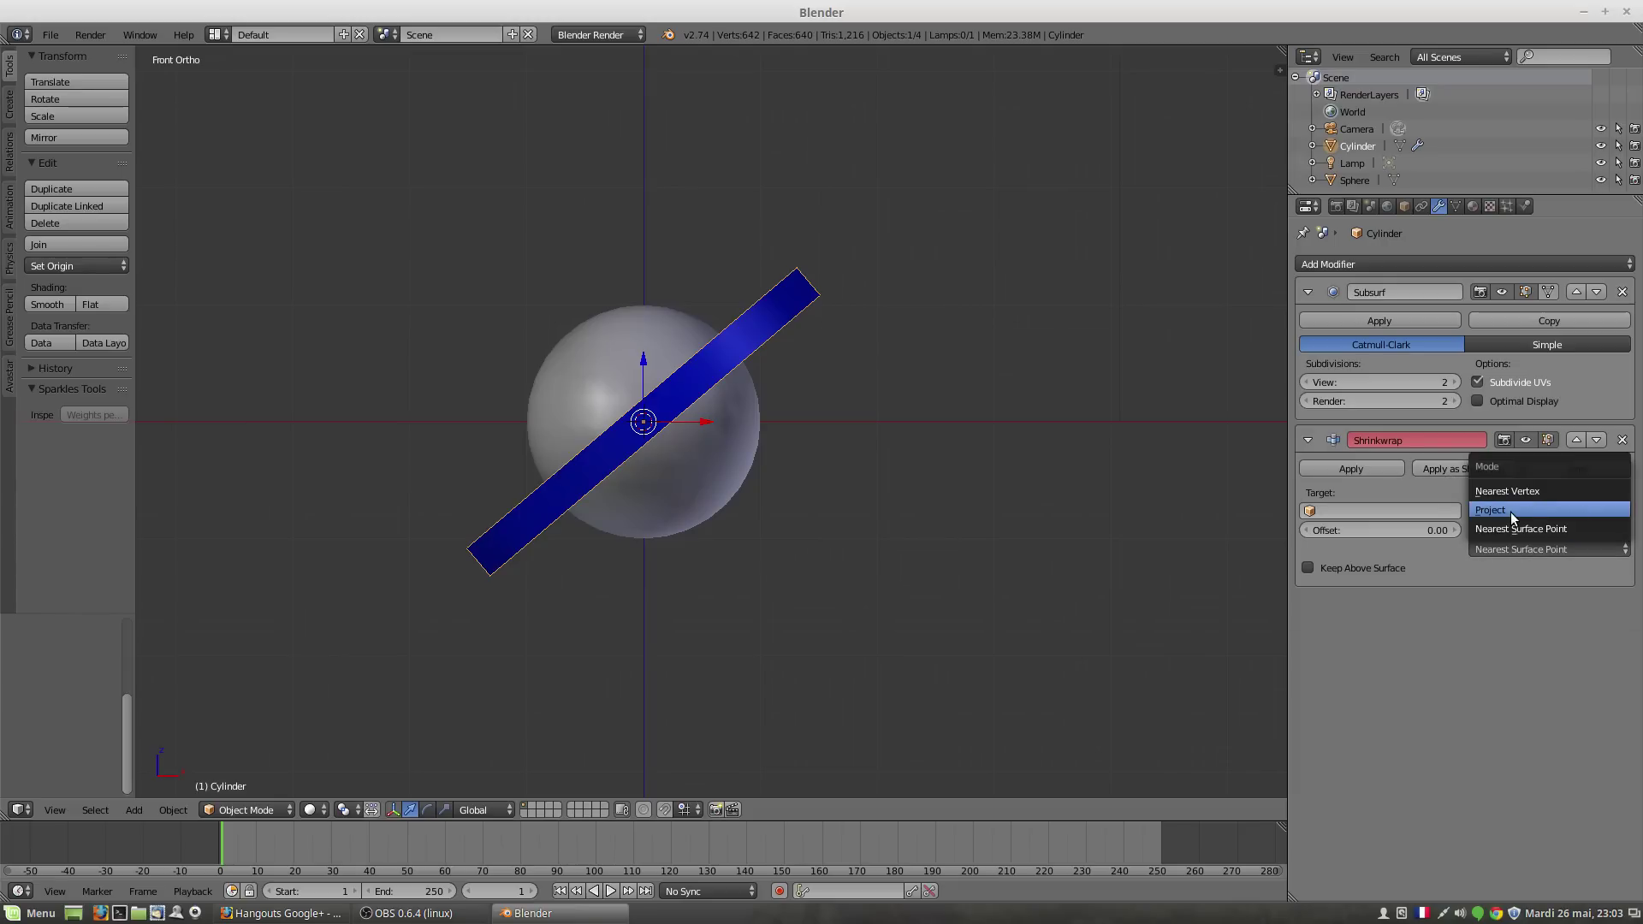
click(1511, 512)
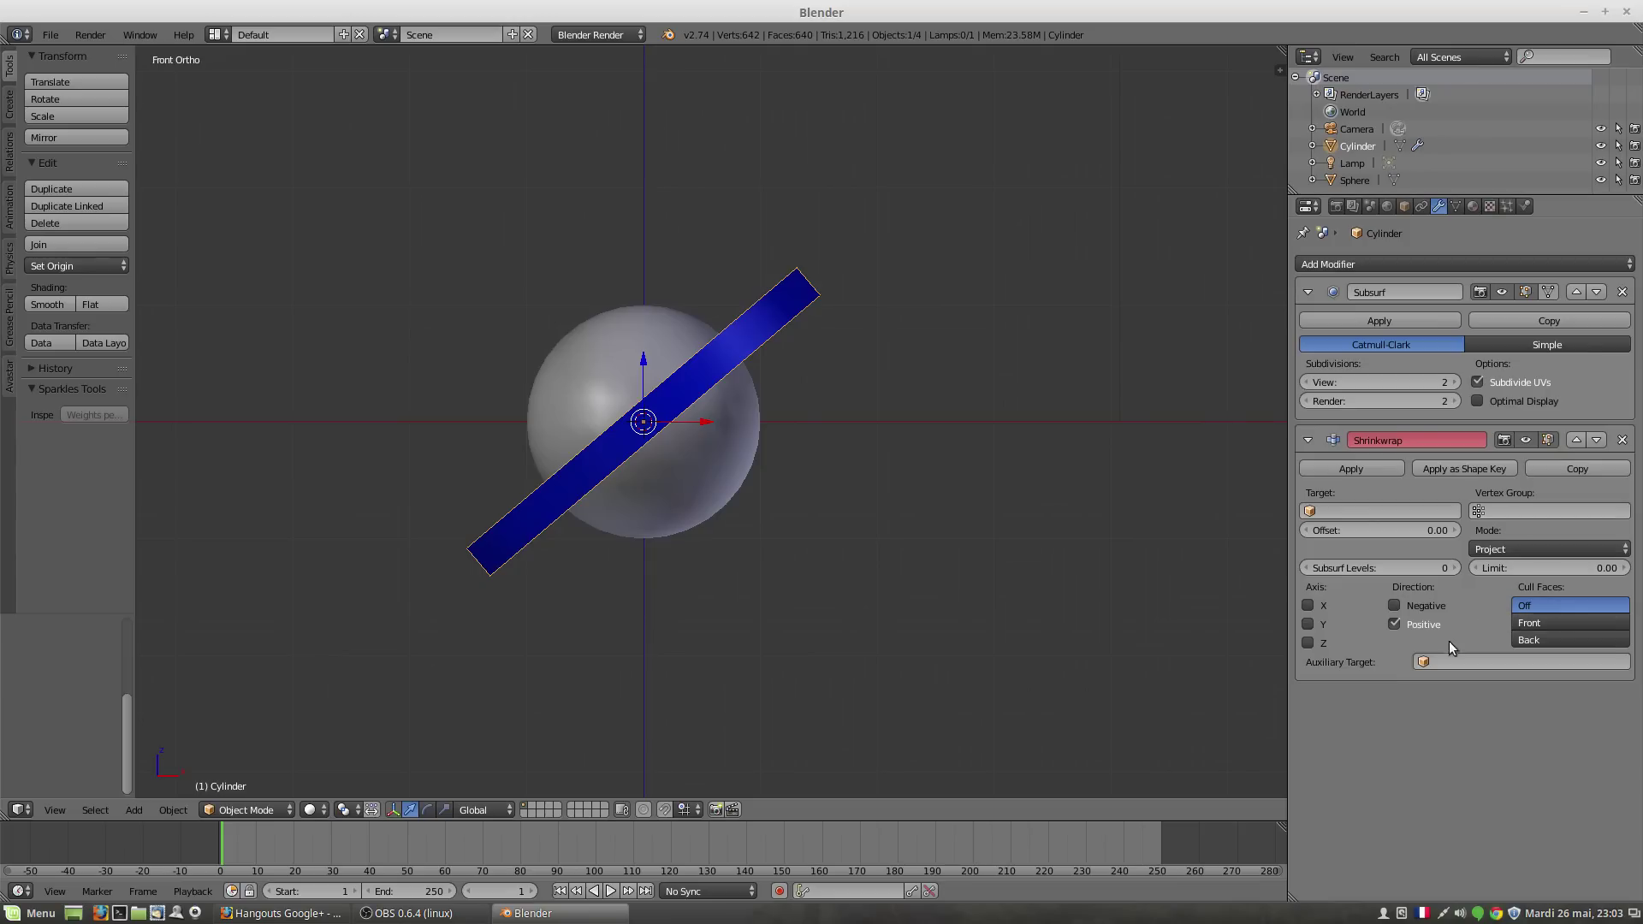
click(1321, 512)
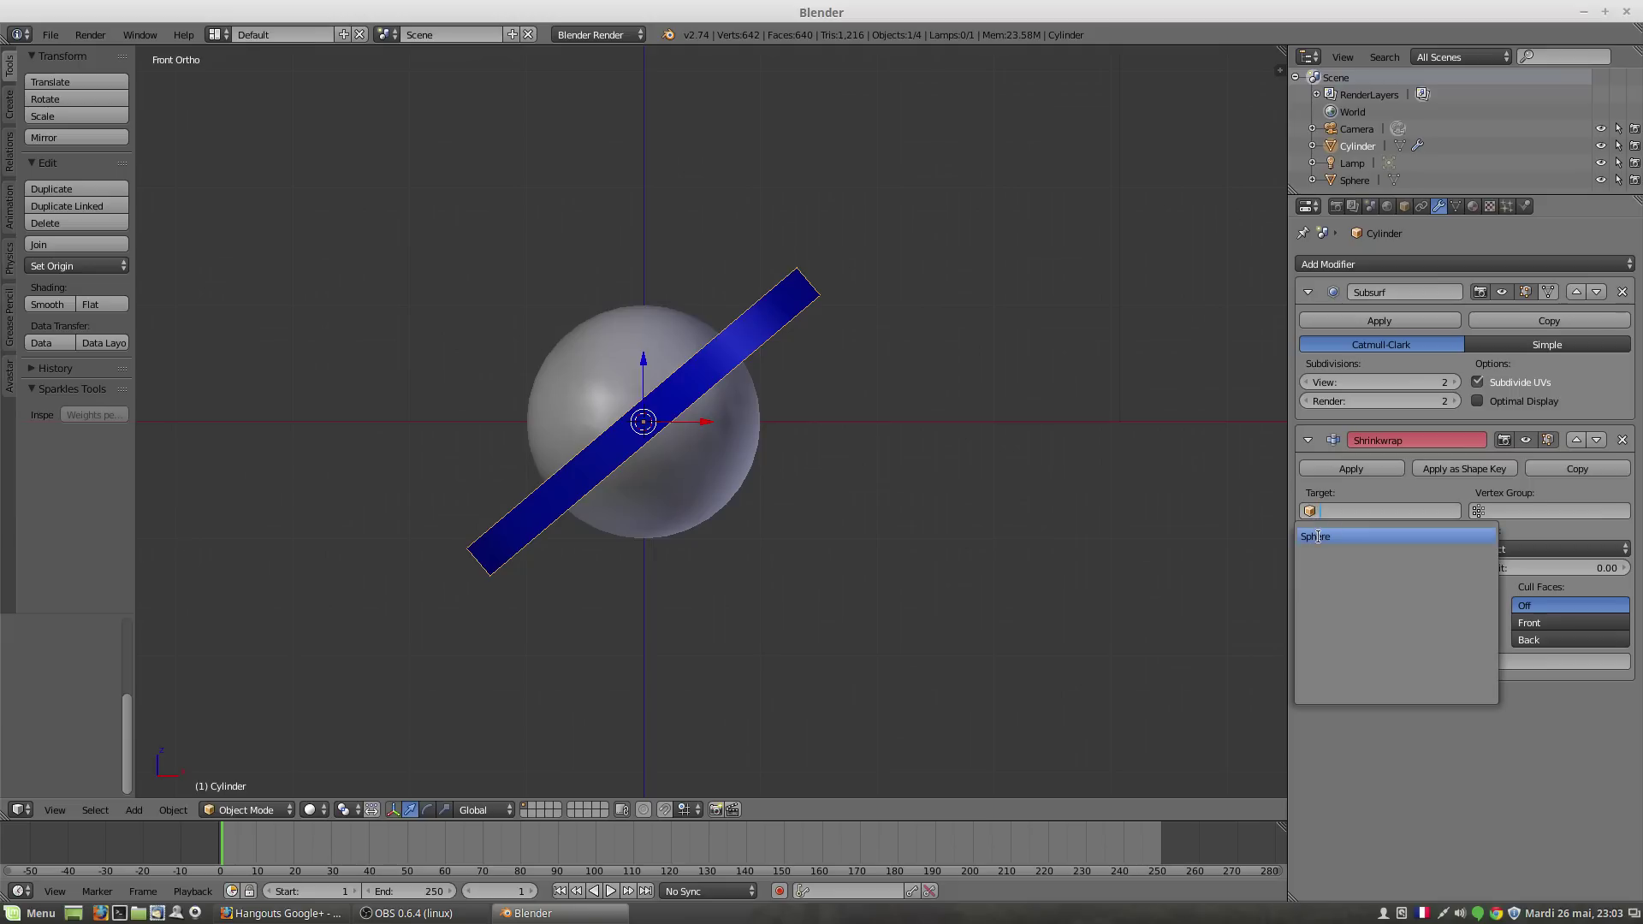
click(1319, 535)
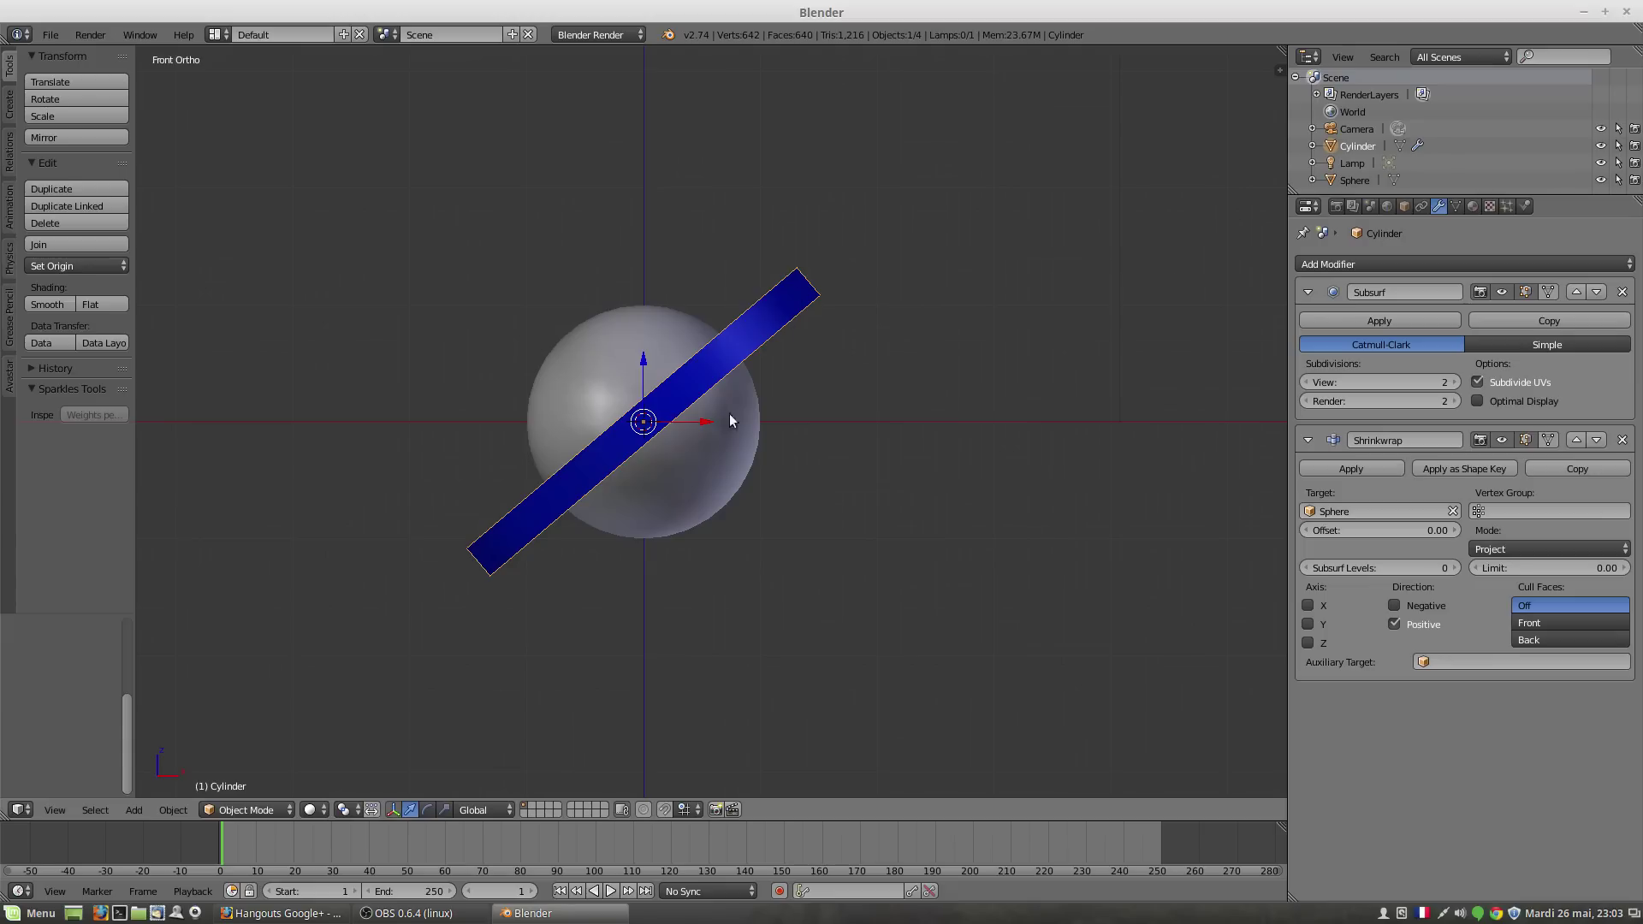
click(1395, 606)
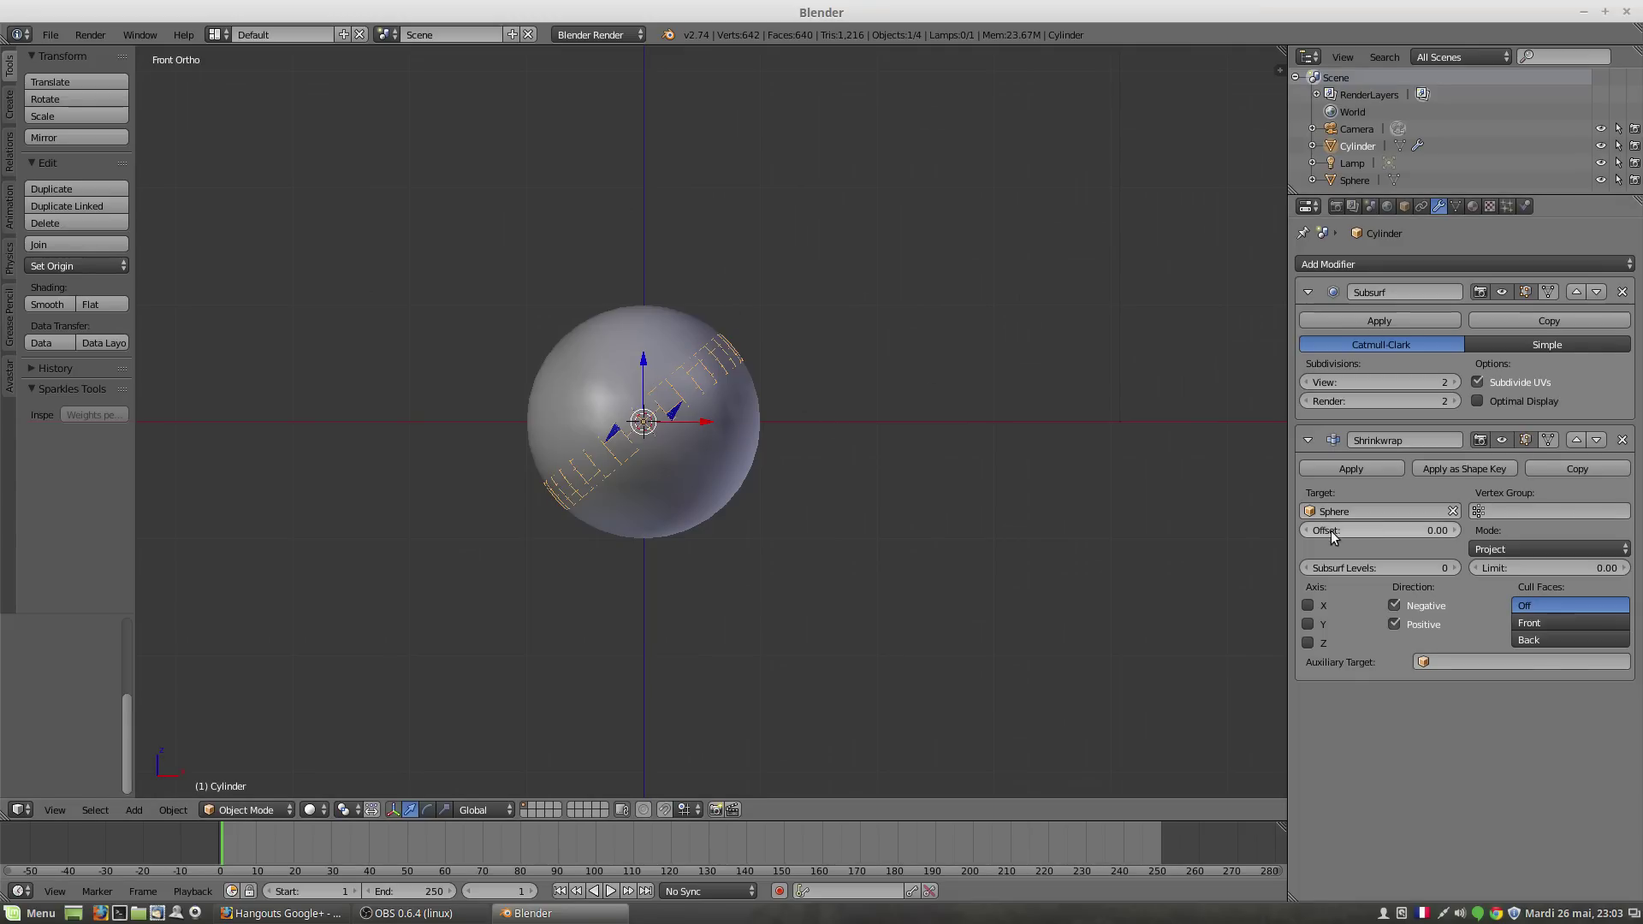
Step: Raise the Shrinkwrap offset to 0.10 so the ring stands off the sphere's surface
click(1454, 531)
click(1455, 531)
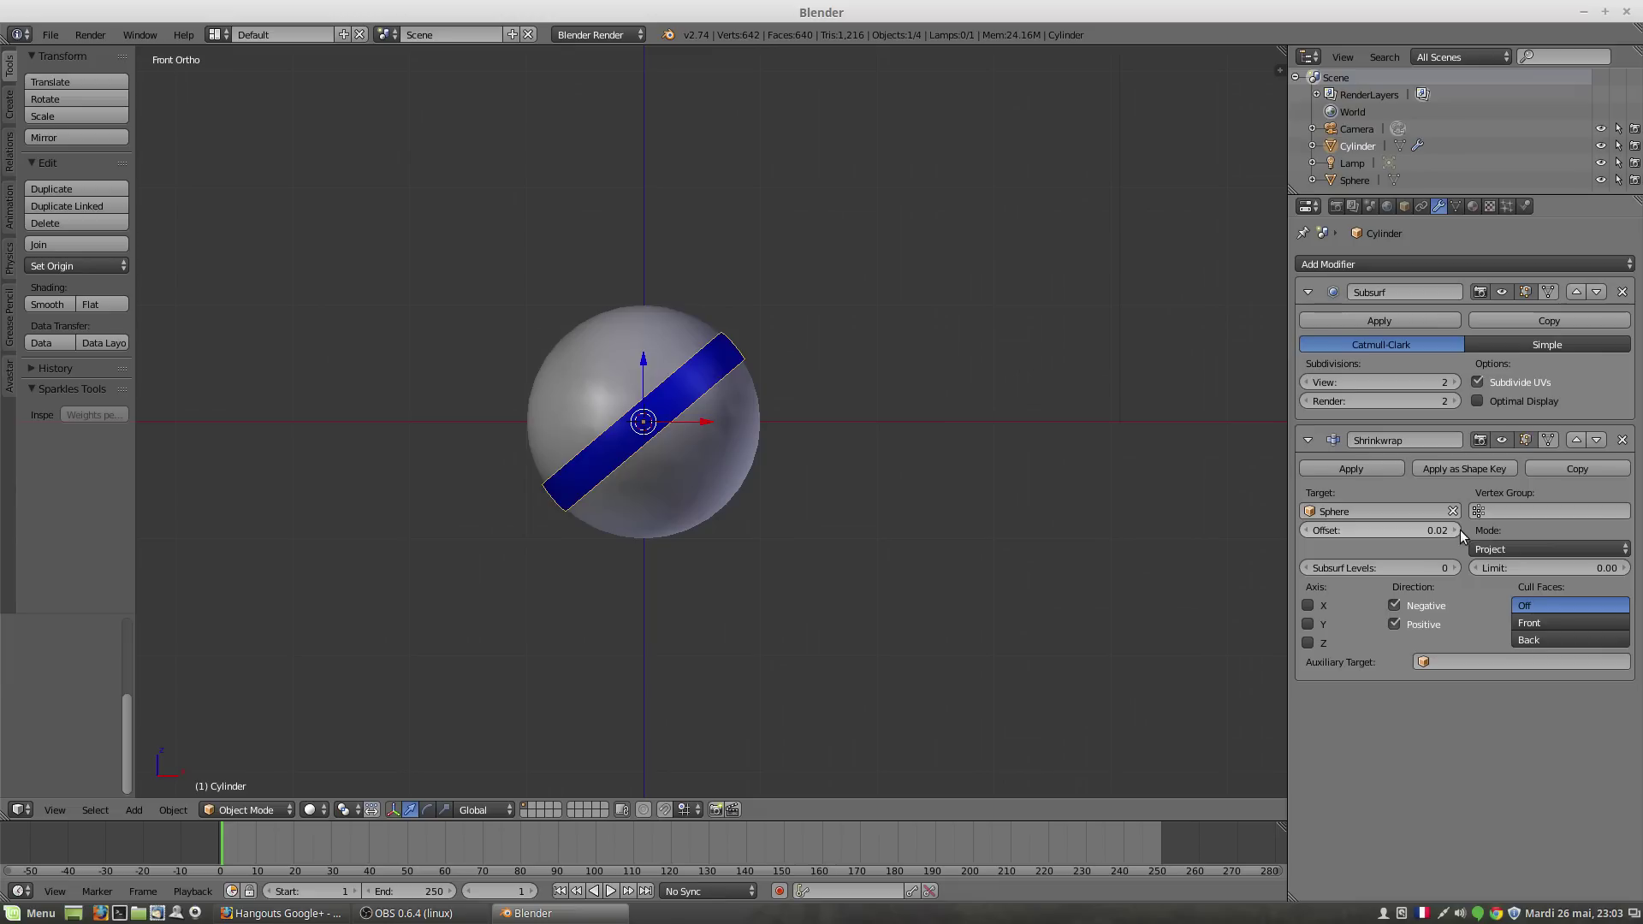
middle_drag(729, 409, 862, 470)
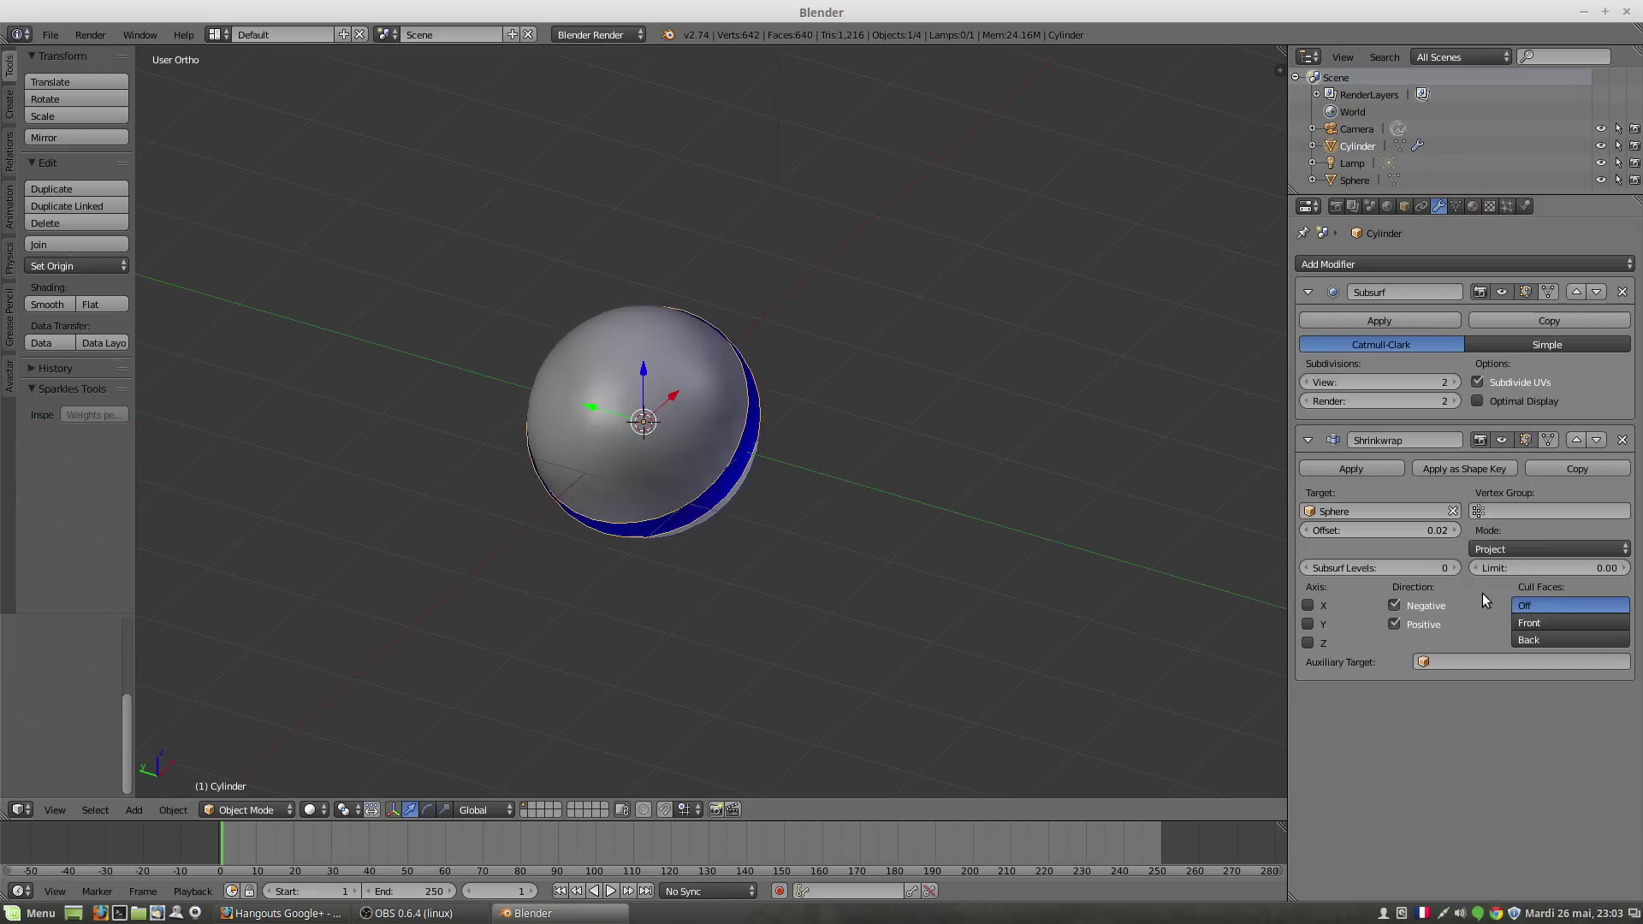
click(1455, 530)
click(1456, 530)
click(1455, 530)
click(1456, 530)
click(1456, 530)
click(1455, 529)
click(1456, 530)
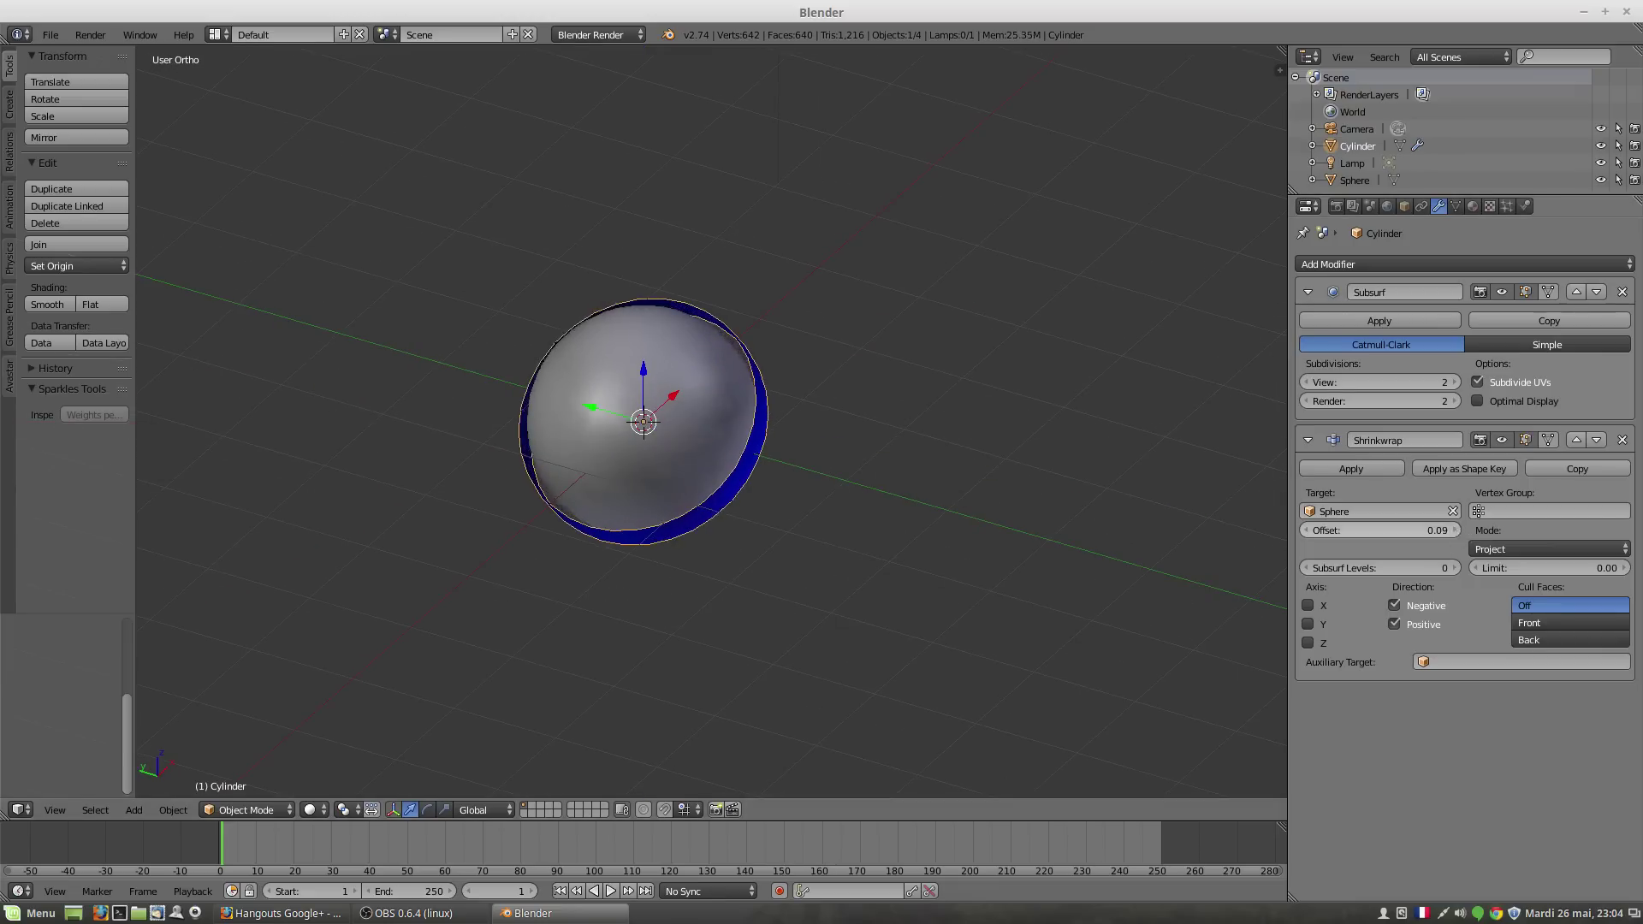
click(1455, 529)
Step: Turn off the Shrinkwrap's Positive direction and set its offset to 0.06
mouse_move(826, 465)
middle_down()
mouse_move(805, 462)
mouse_move(817, 474)
middle_up()
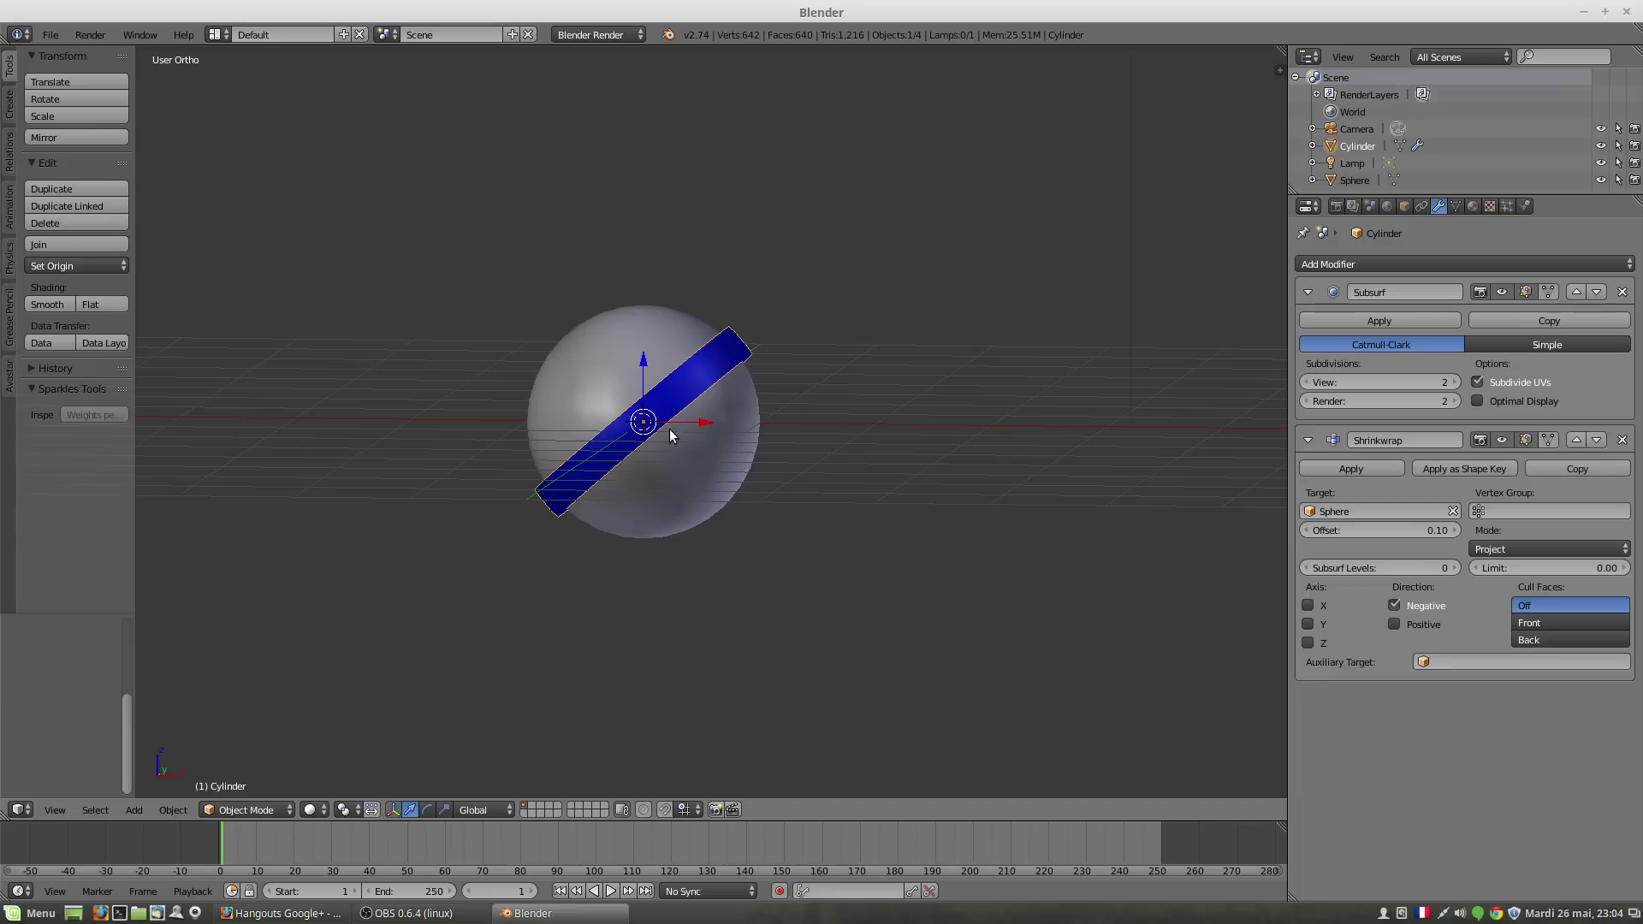
middle_drag(669, 485, 807, 491)
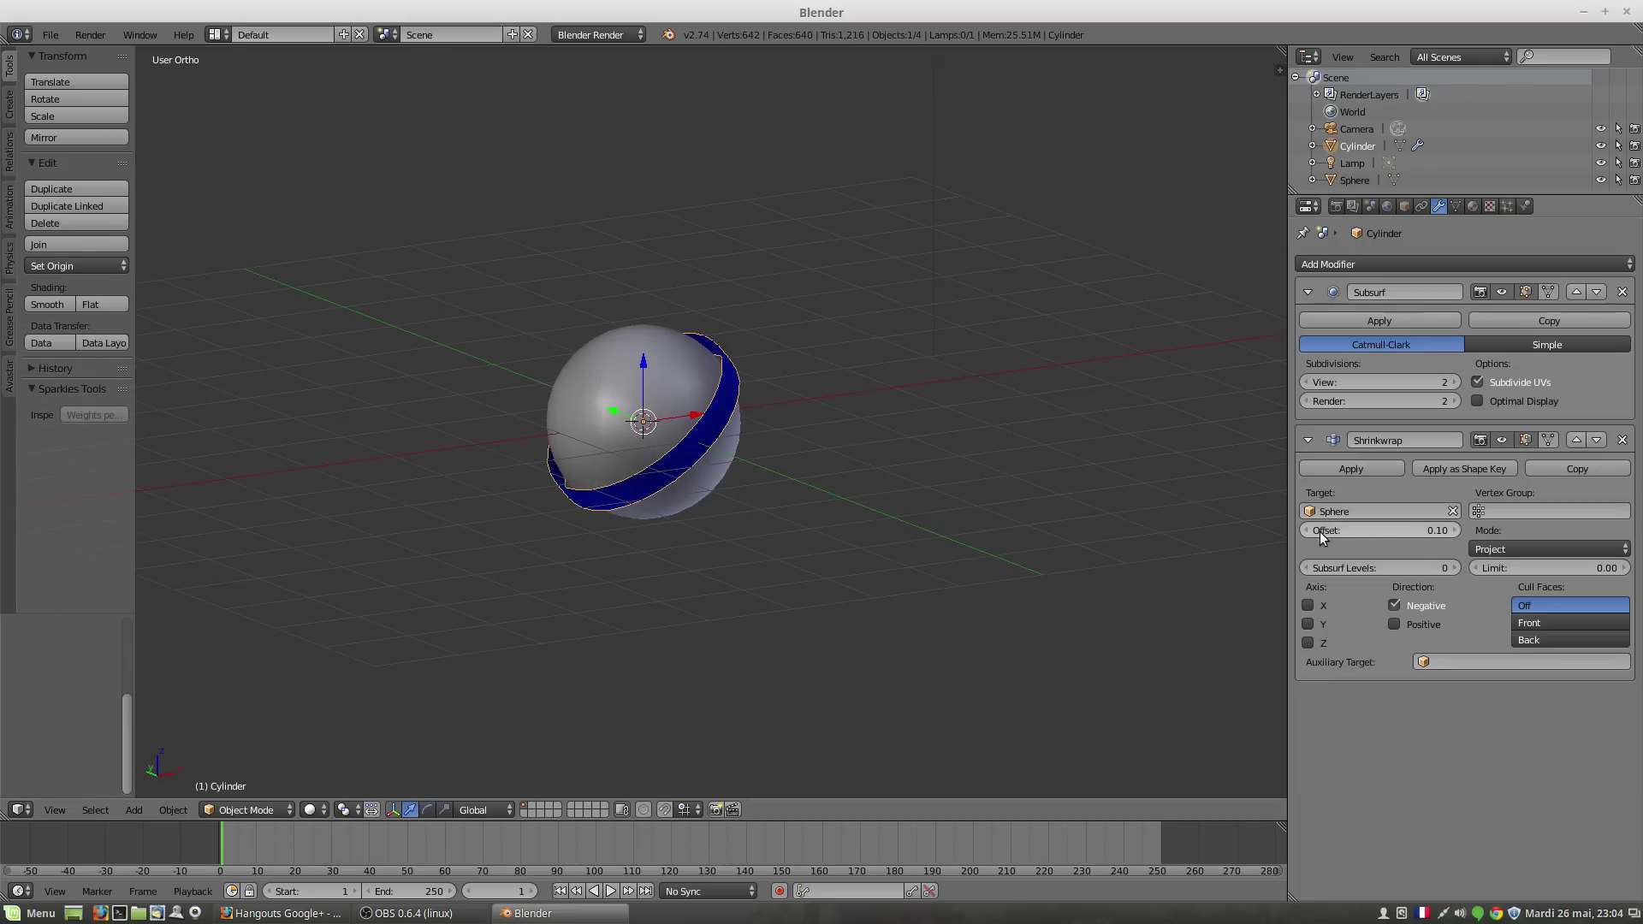
drag(1319, 531, 1320, 531)
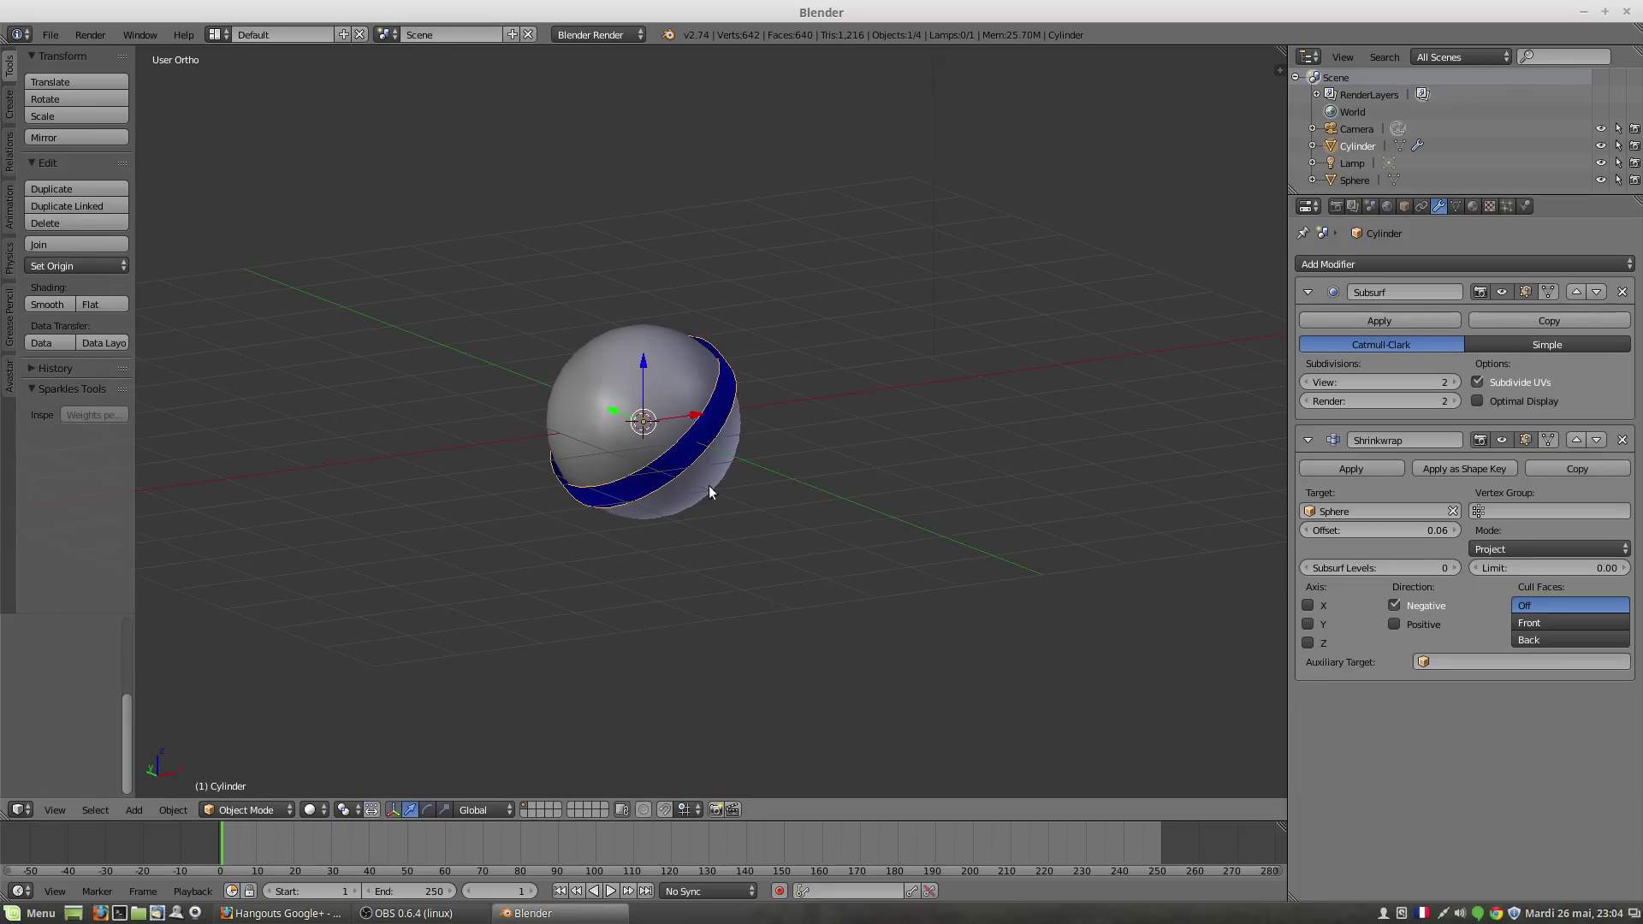
Step: Move the ring down along Z until it clears the sphere, and bring it back up around the sphere's upper half
middle_drag(709, 485, 676, 473)
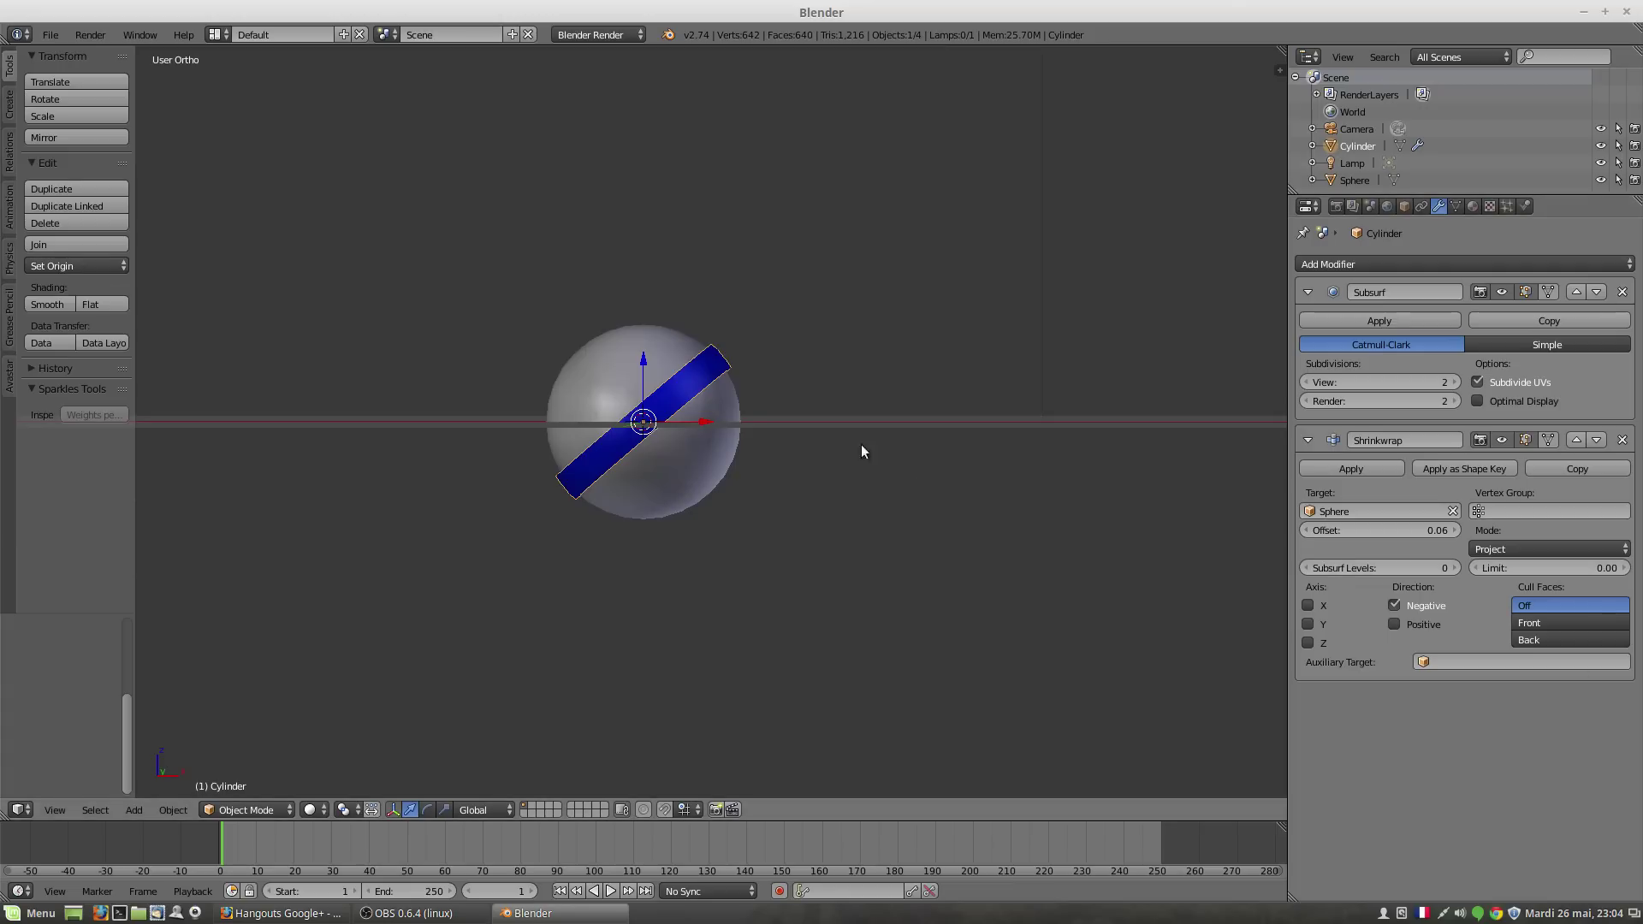
drag(644, 356, 728, 469)
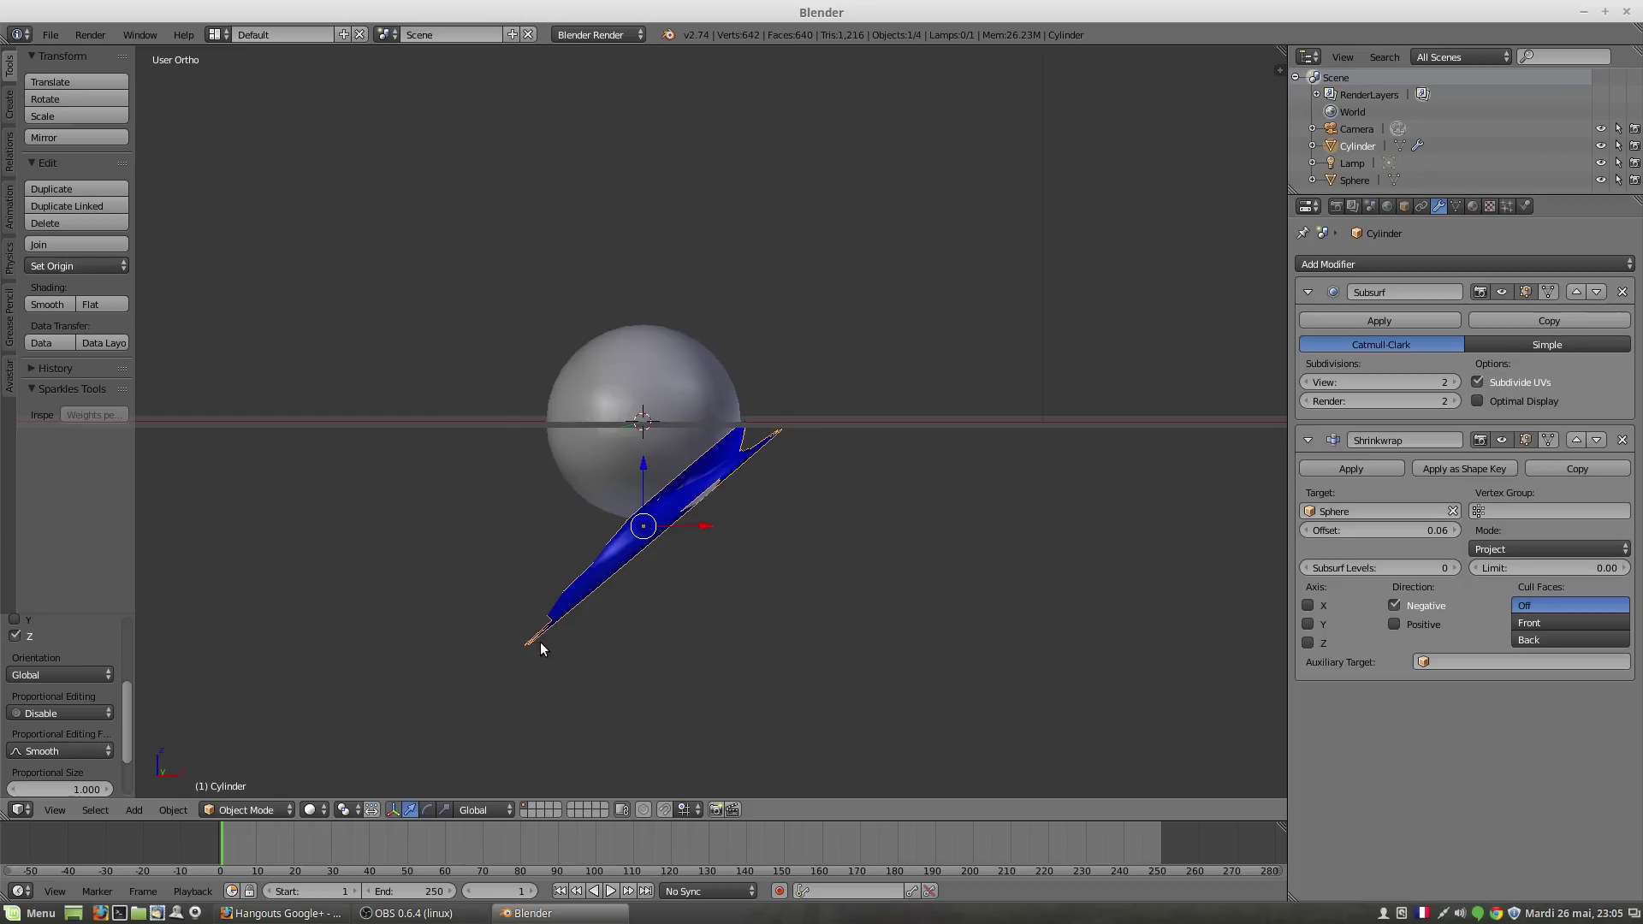
drag(643, 468, 669, 543)
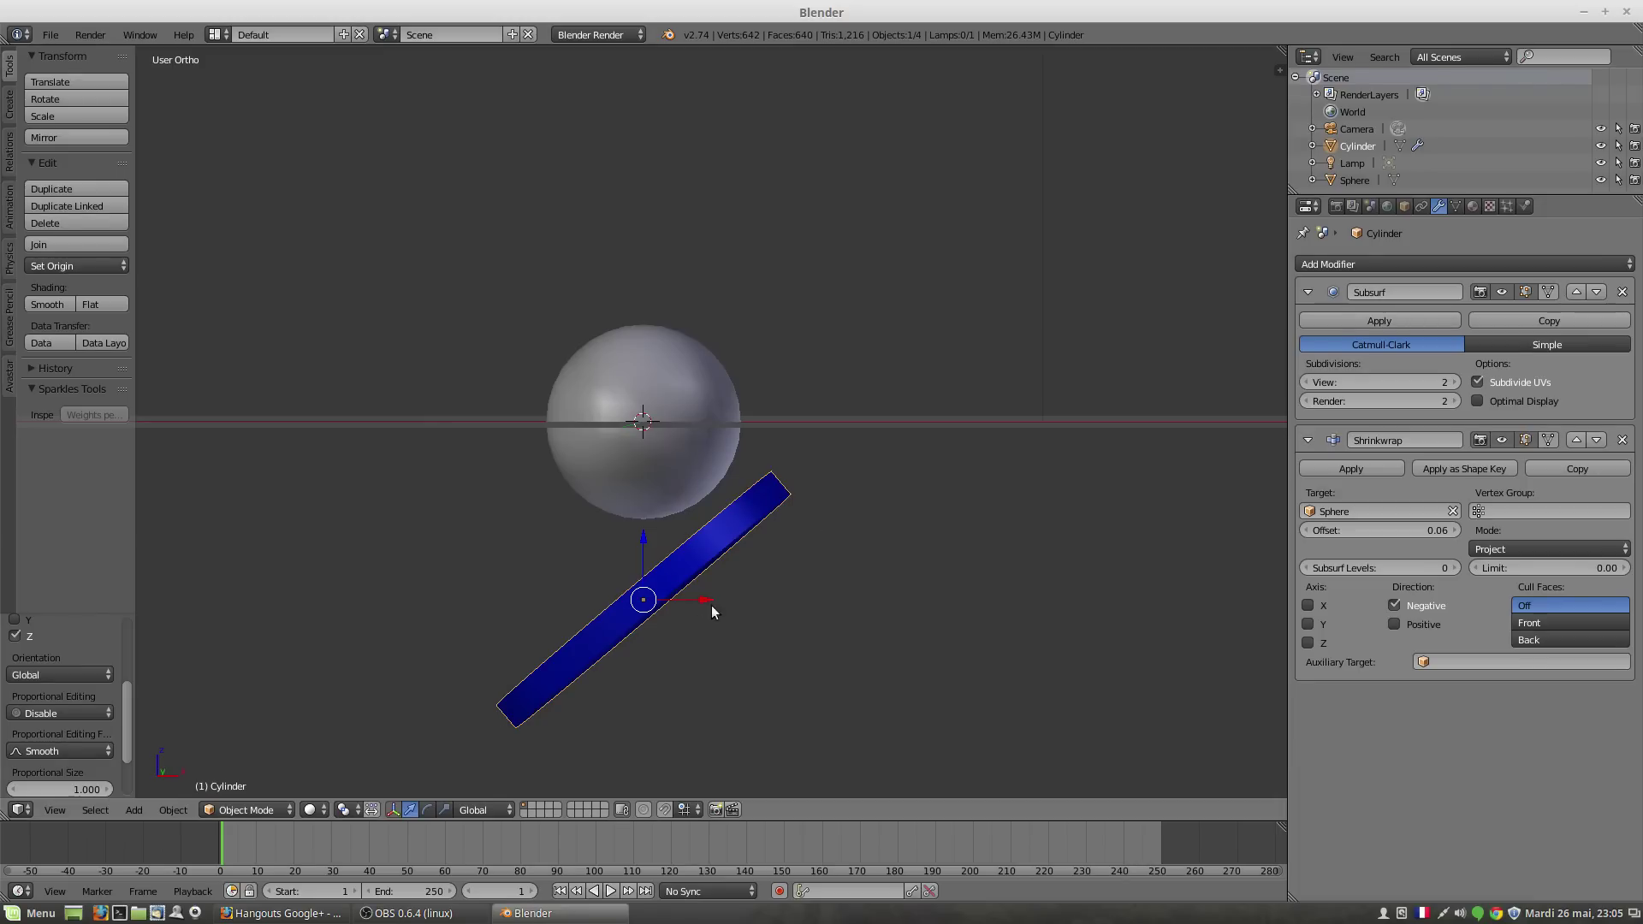
mouse_move(680, 598)
middle_down()
mouse_move(700, 598)
mouse_move(659, 601)
middle_up()
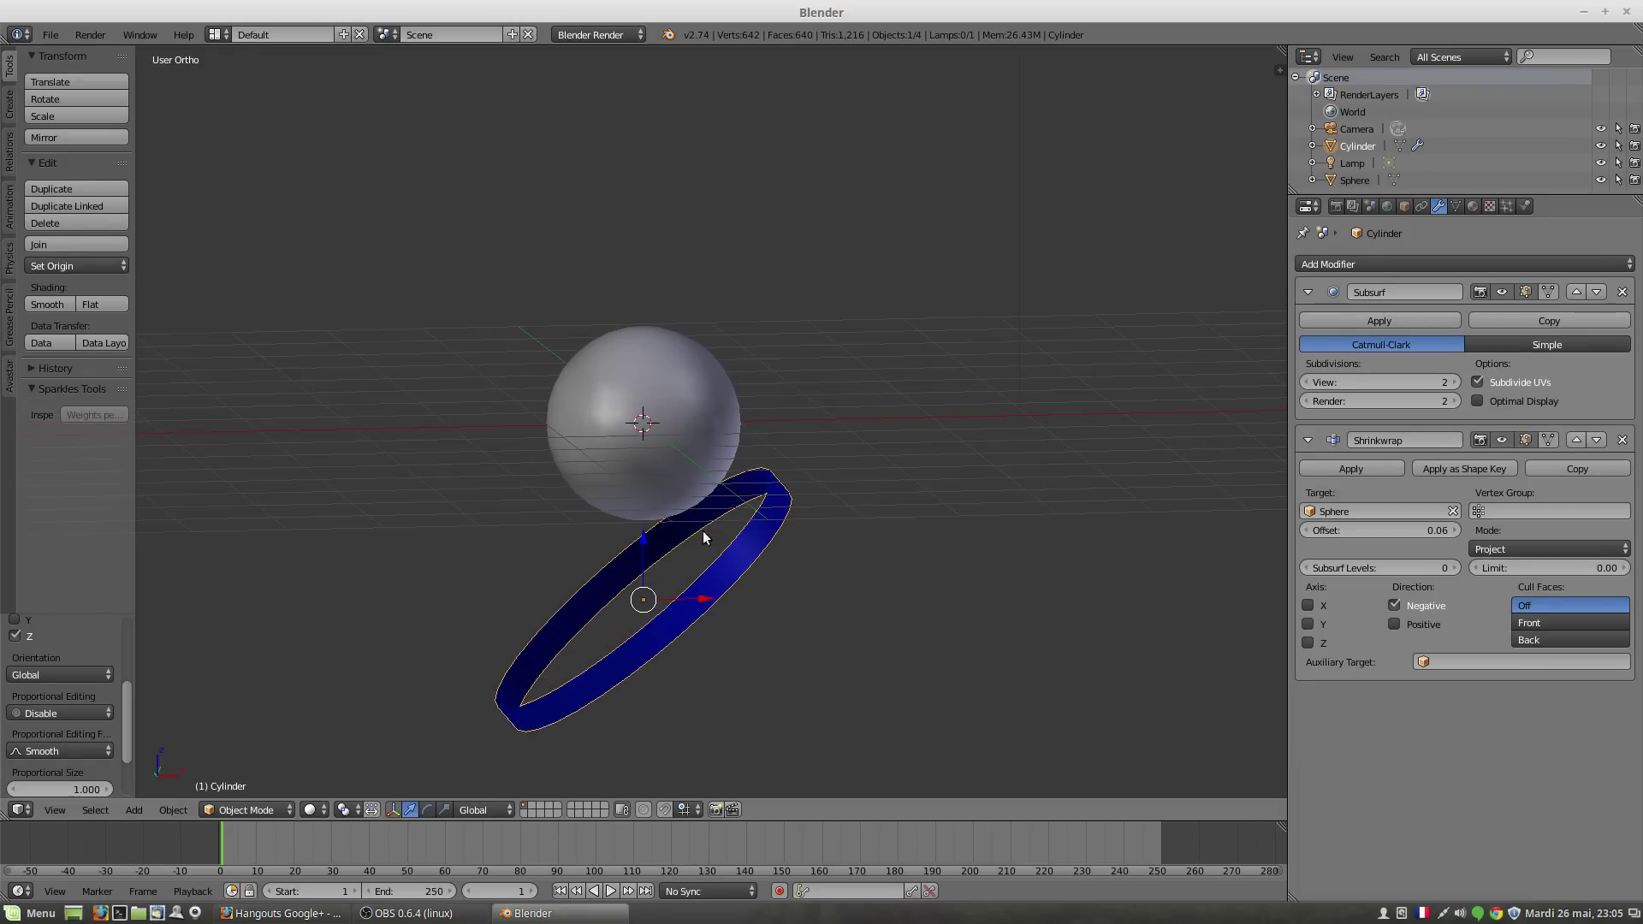
mouse_move(777, 673)
middle_down()
mouse_move(726, 660)
mouse_move(657, 582)
middle_up()
drag(641, 540, 618, 292)
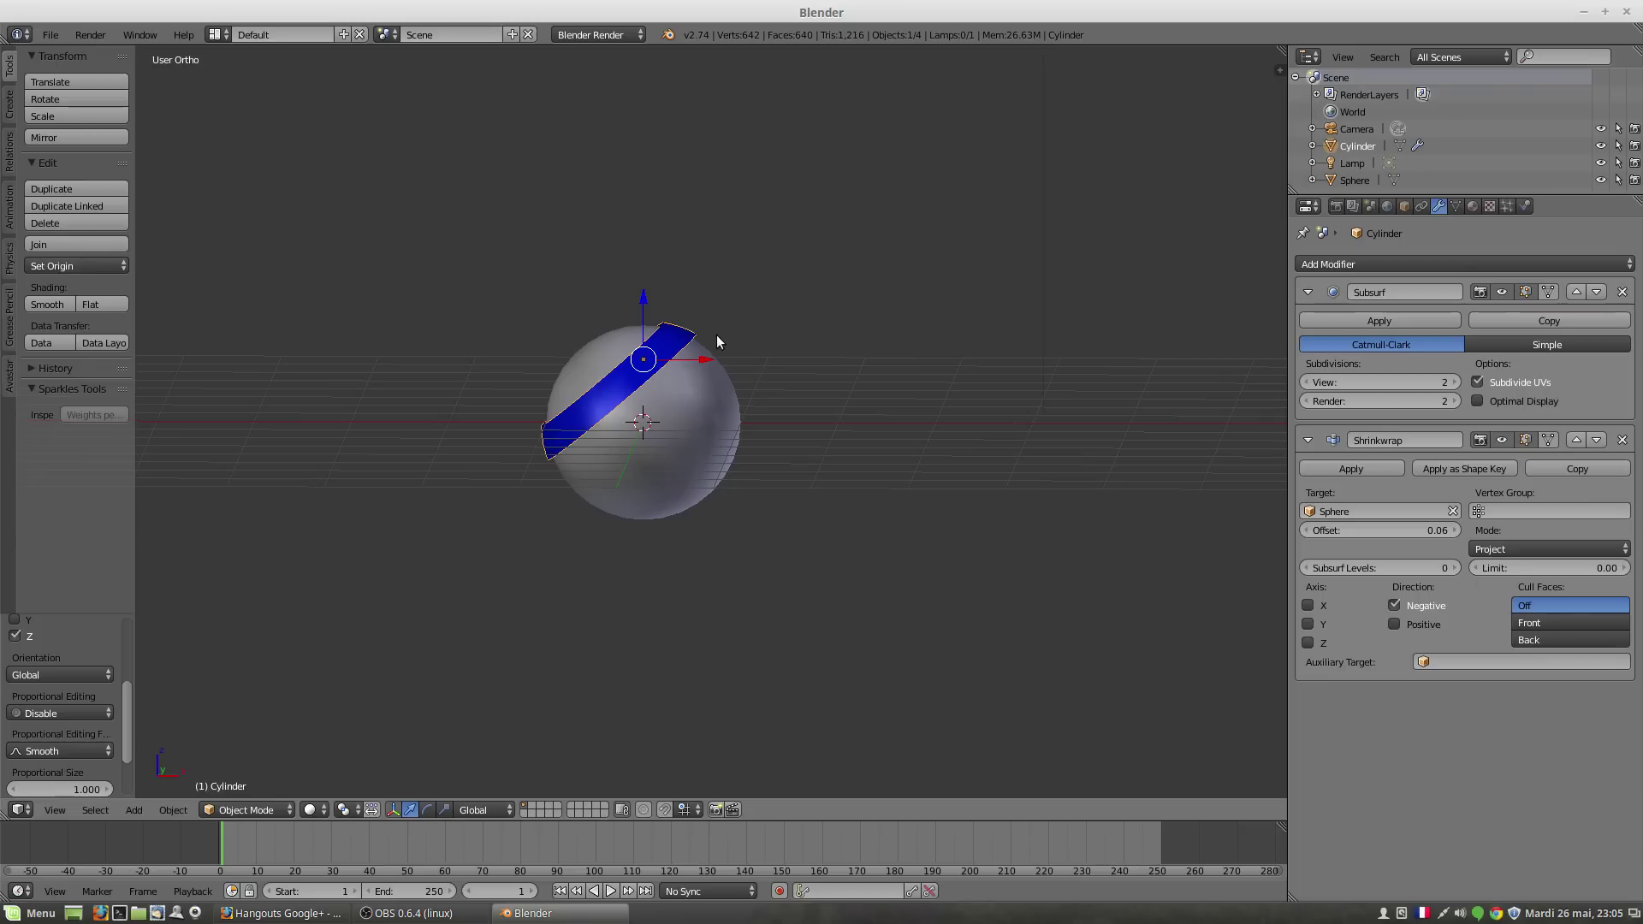
Step: Lower the ring's Subdivision Surface view level to 0 and remove that modifier, leaving only the Shrinkwrap
click(1312, 383)
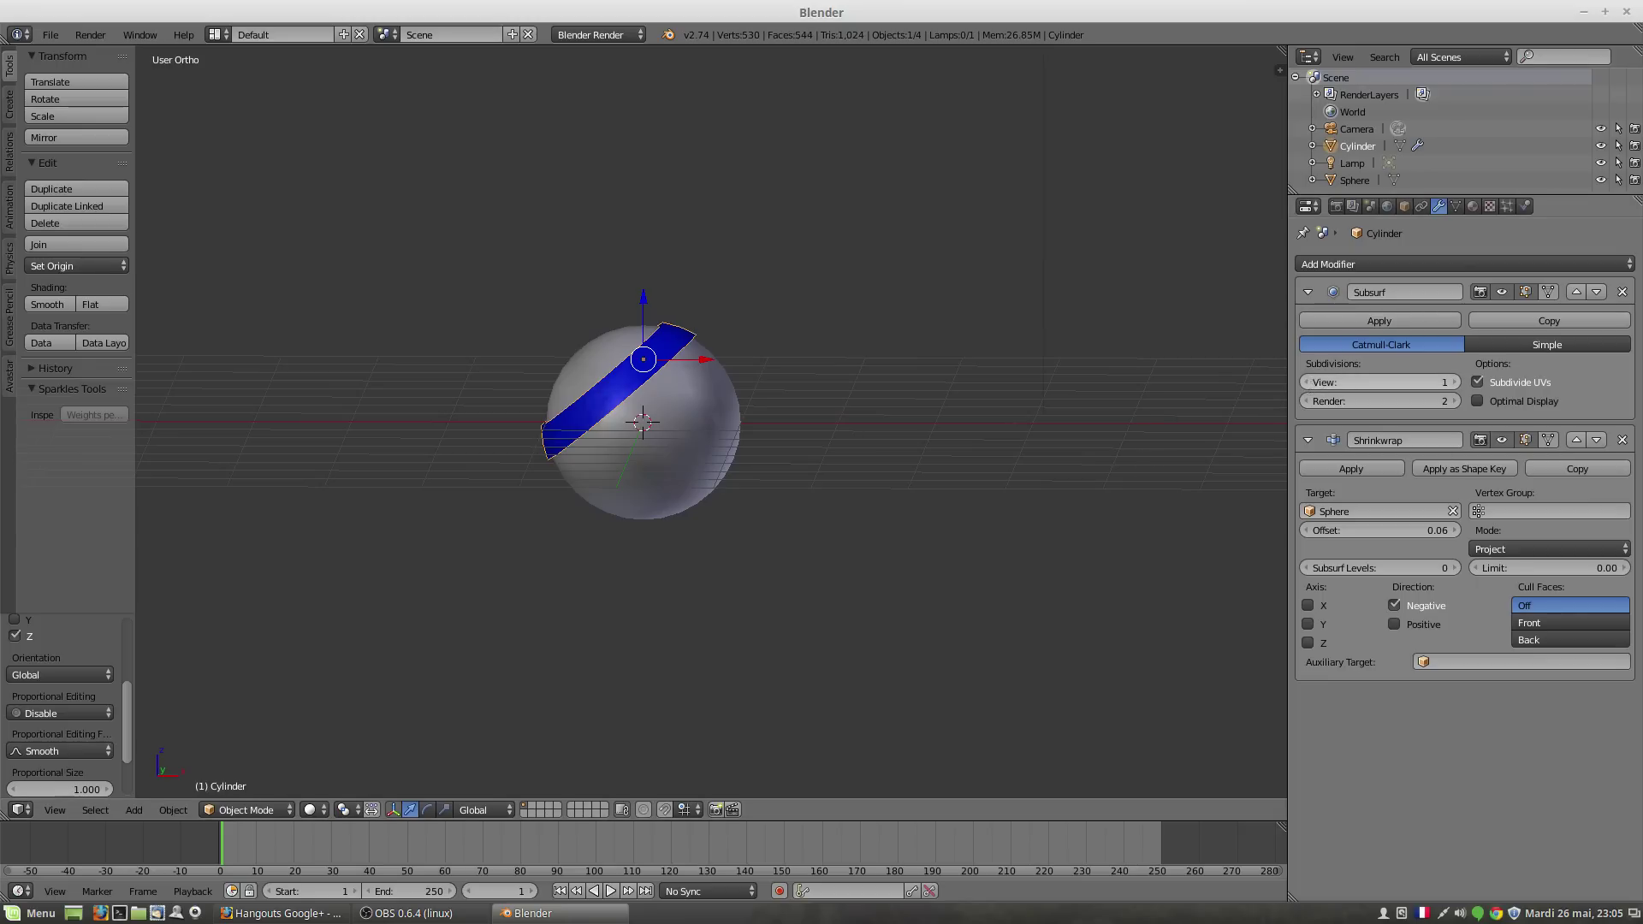
click(1312, 382)
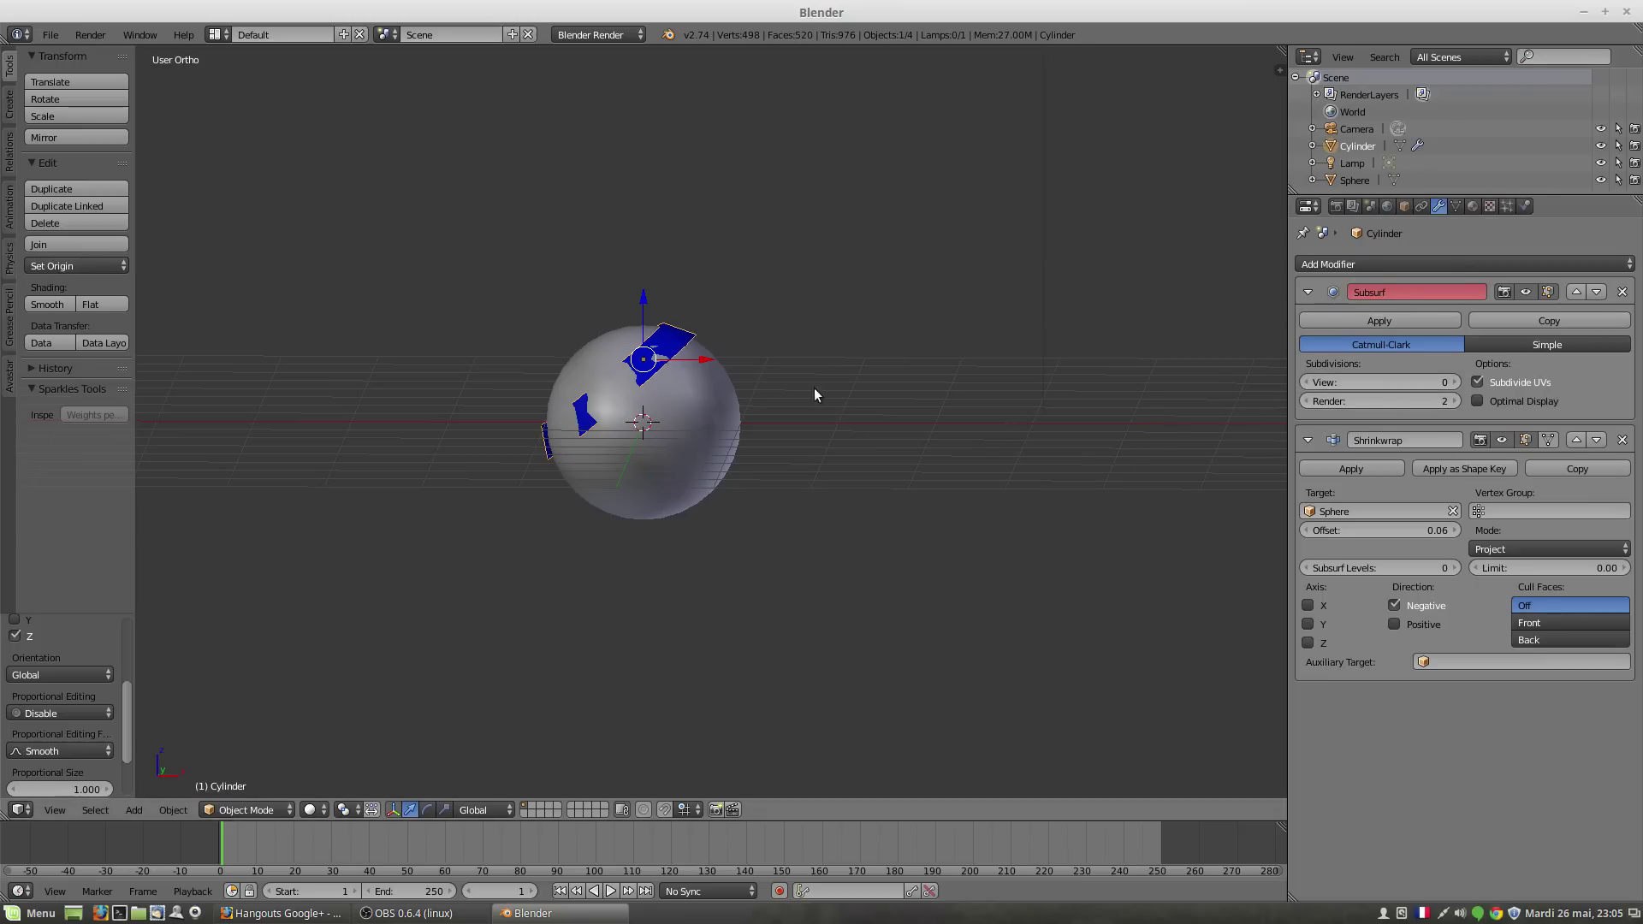
middle_drag(814, 388, 762, 409)
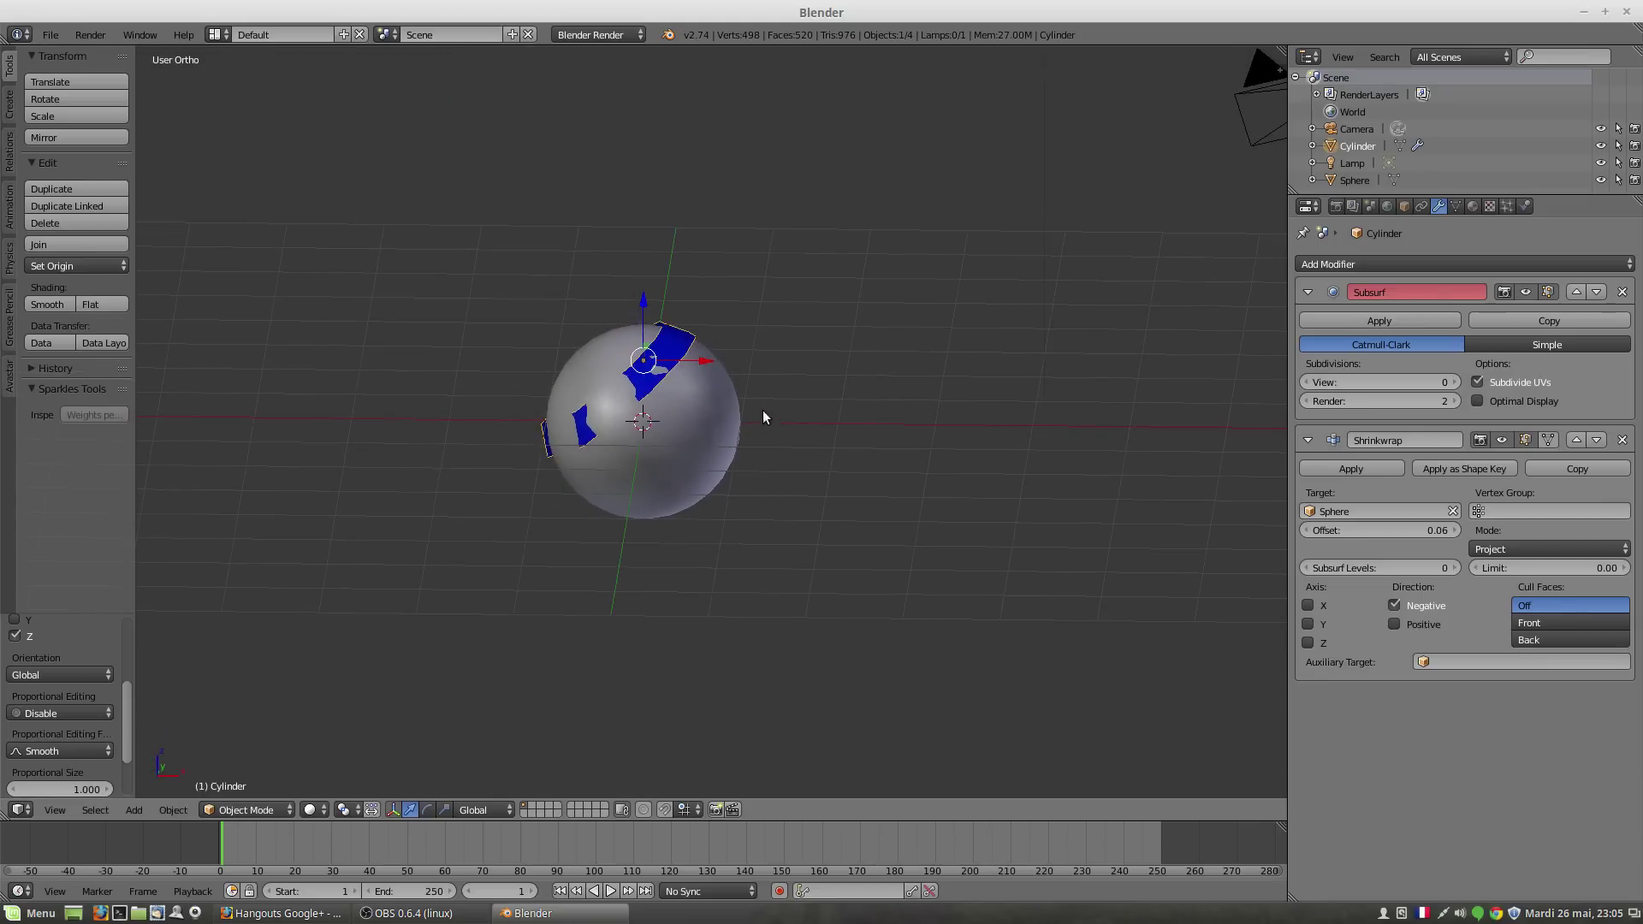
click(1622, 292)
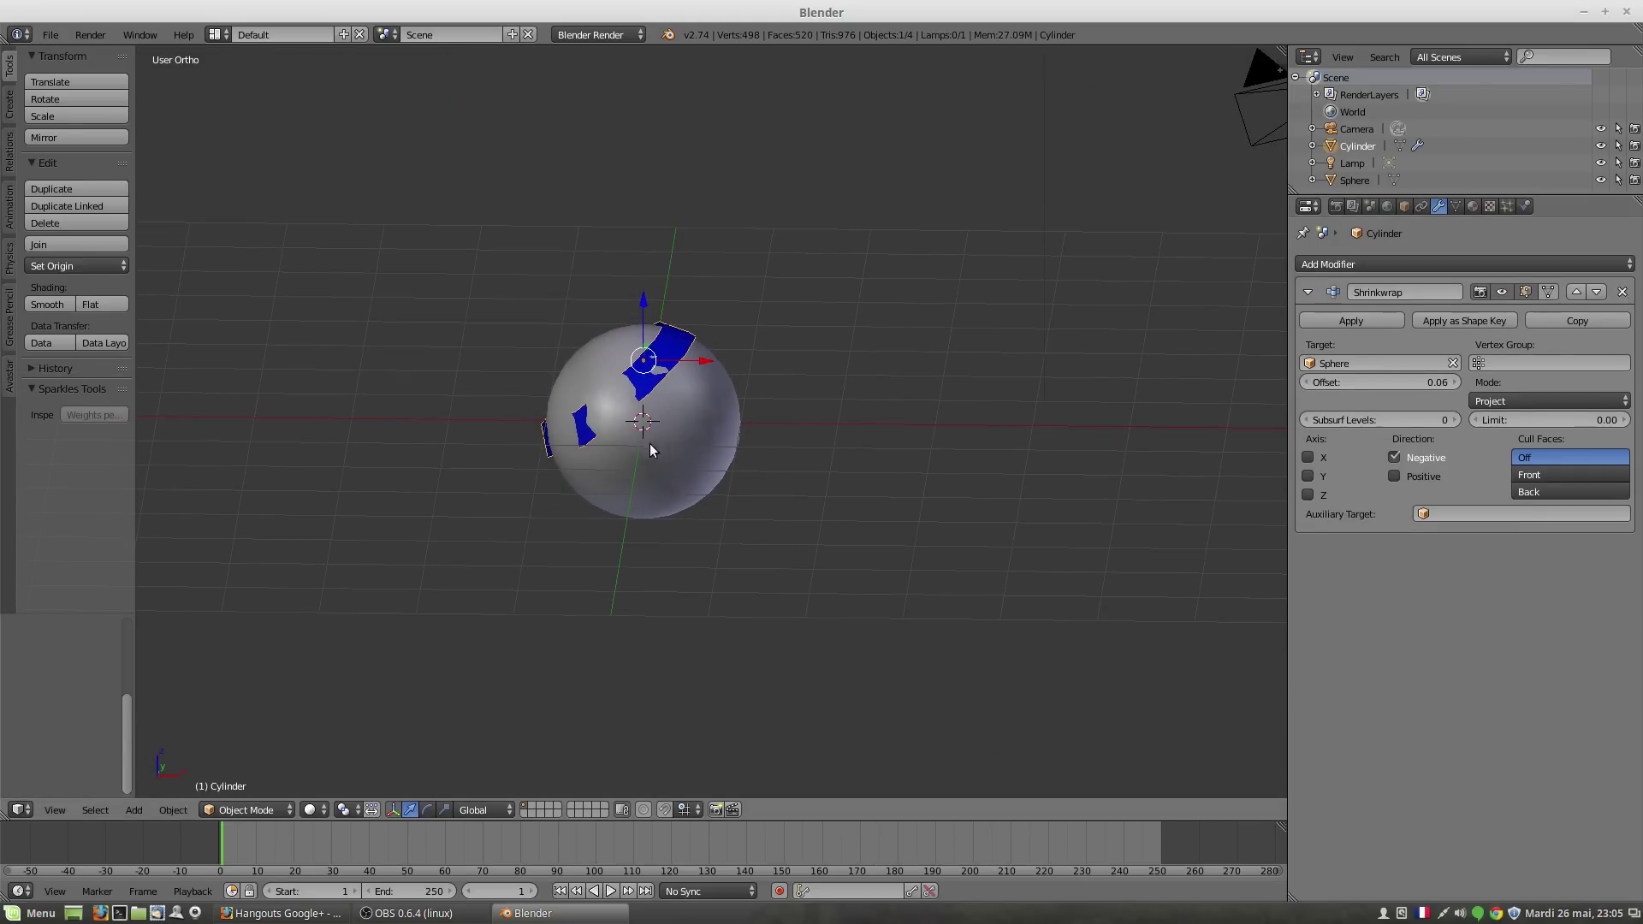
Step: Move the ring down along Z to just below the sphere's centre and set the Shrinkwrap offset to 0.12
mouse_move(649, 443)
middle_down()
mouse_move(657, 387)
mouse_move(673, 458)
middle_up()
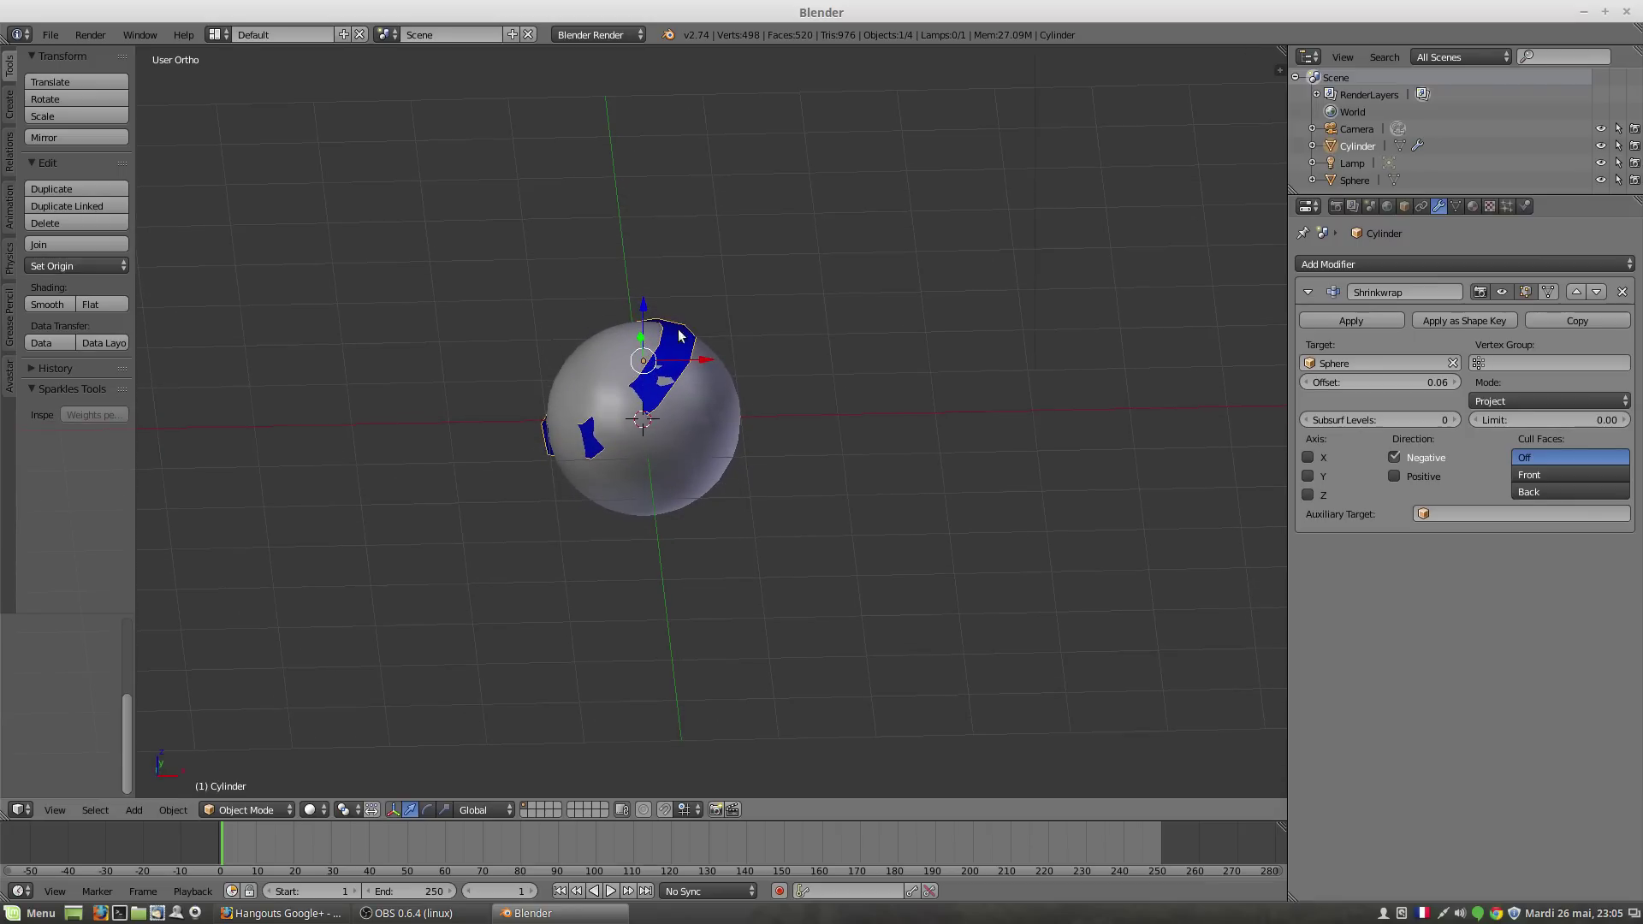
drag(644, 308, 655, 383)
middle_drag(740, 478, 569, 445)
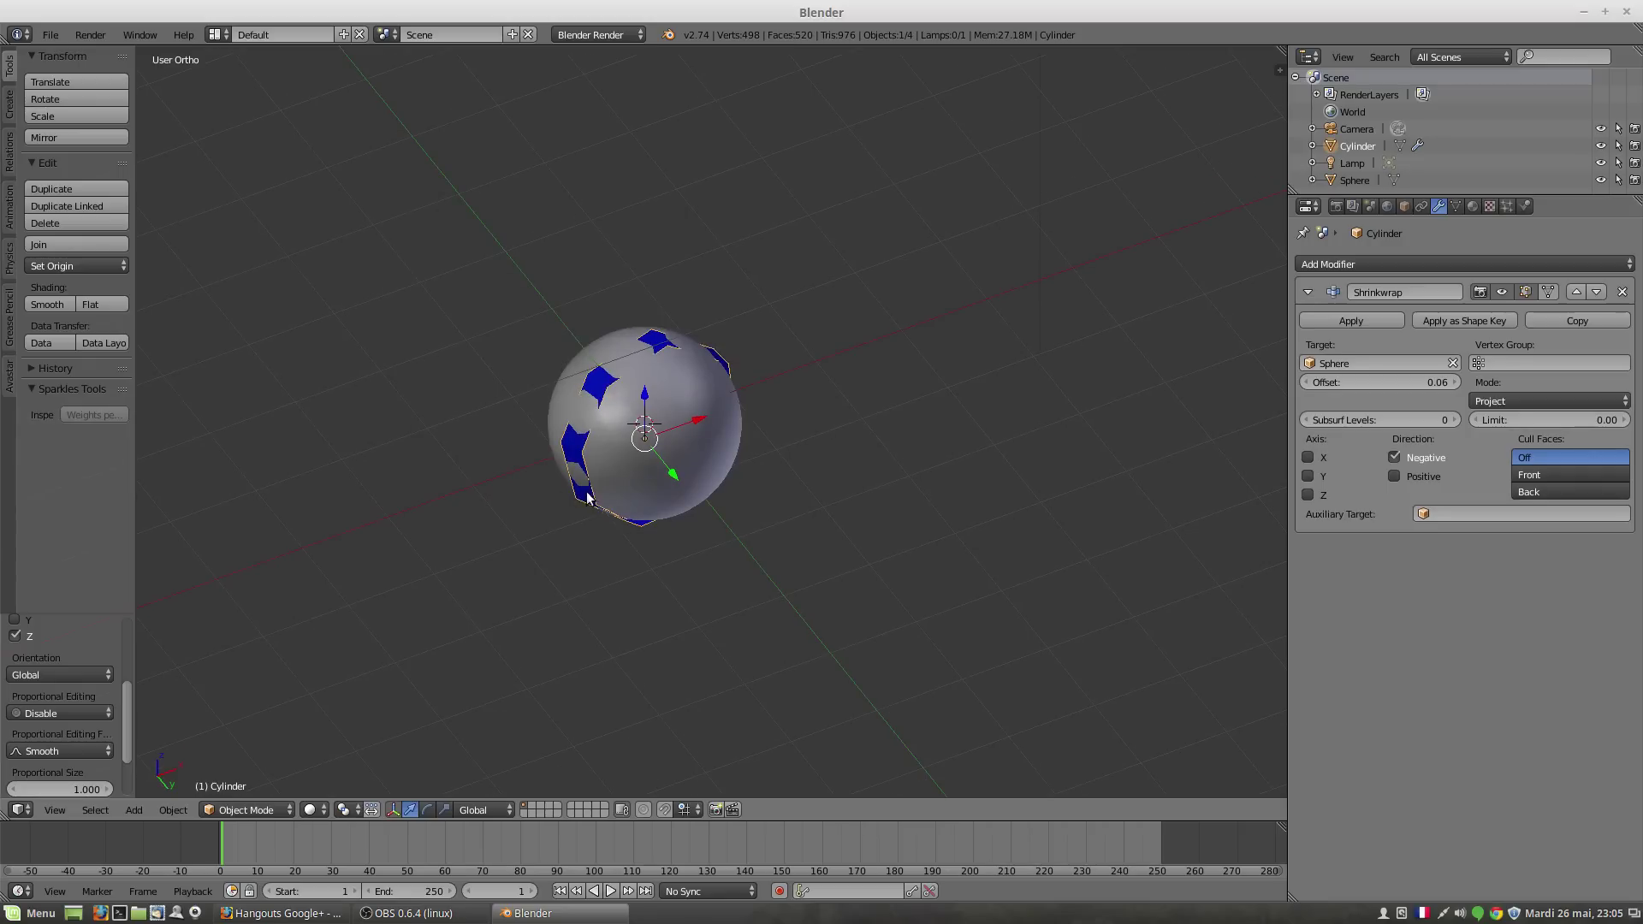
drag(1426, 384, 1463, 383)
middle_drag(714, 435, 769, 512)
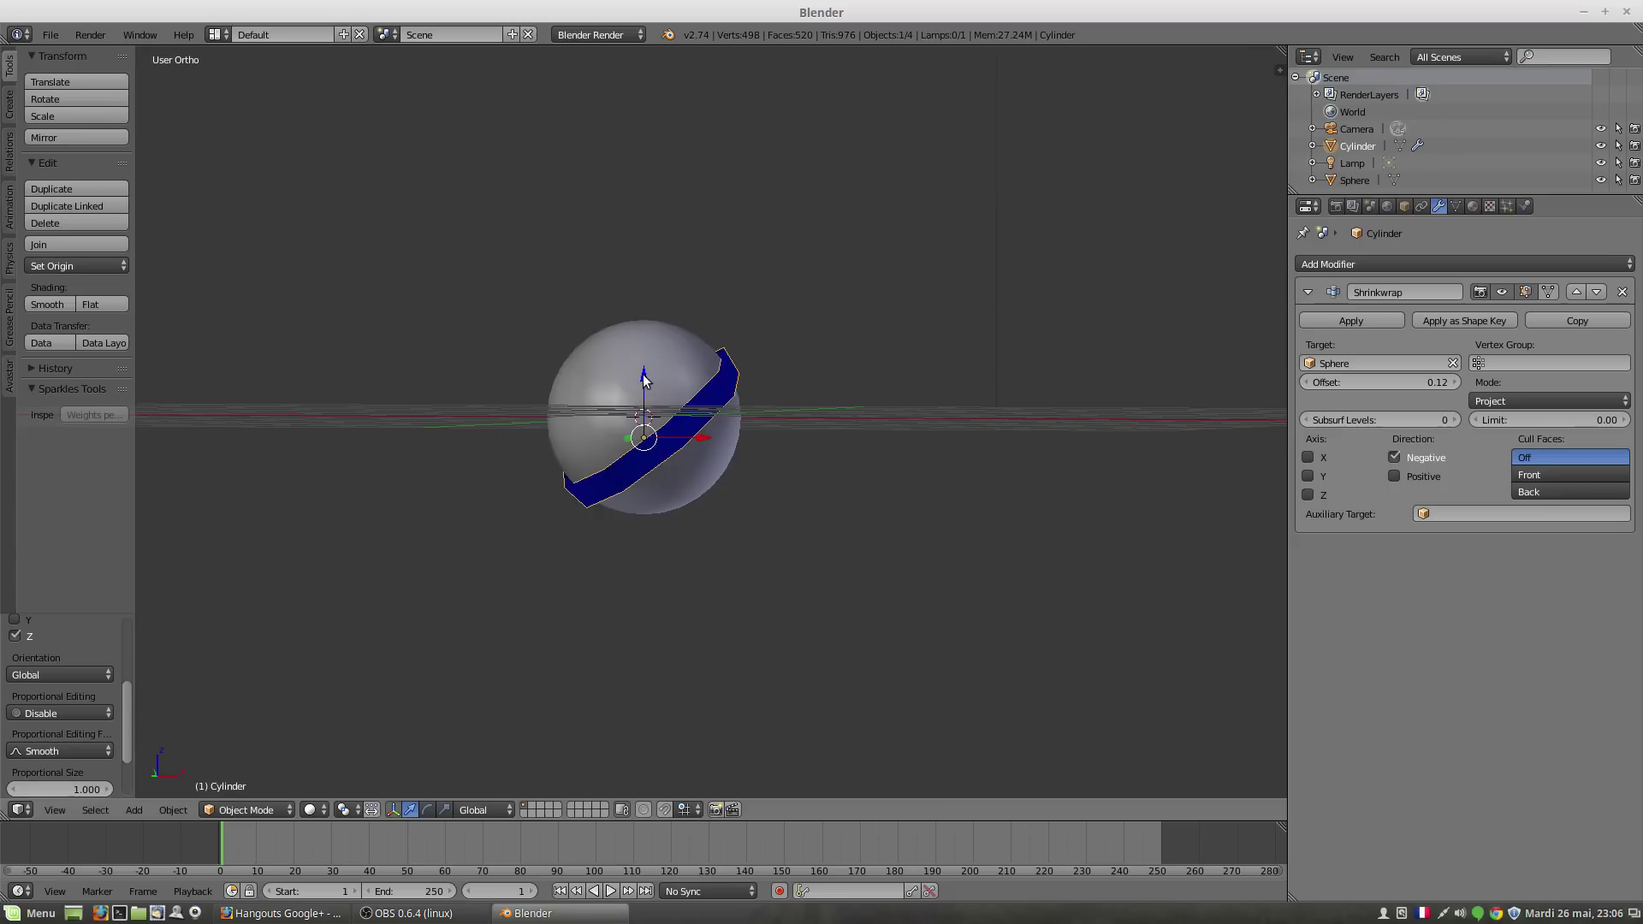
Step: Move the ring up about 0.9 units along Z onto the sphere's upper half and set the Shrinkwrap offset to 0.18
key(g)
key(z)
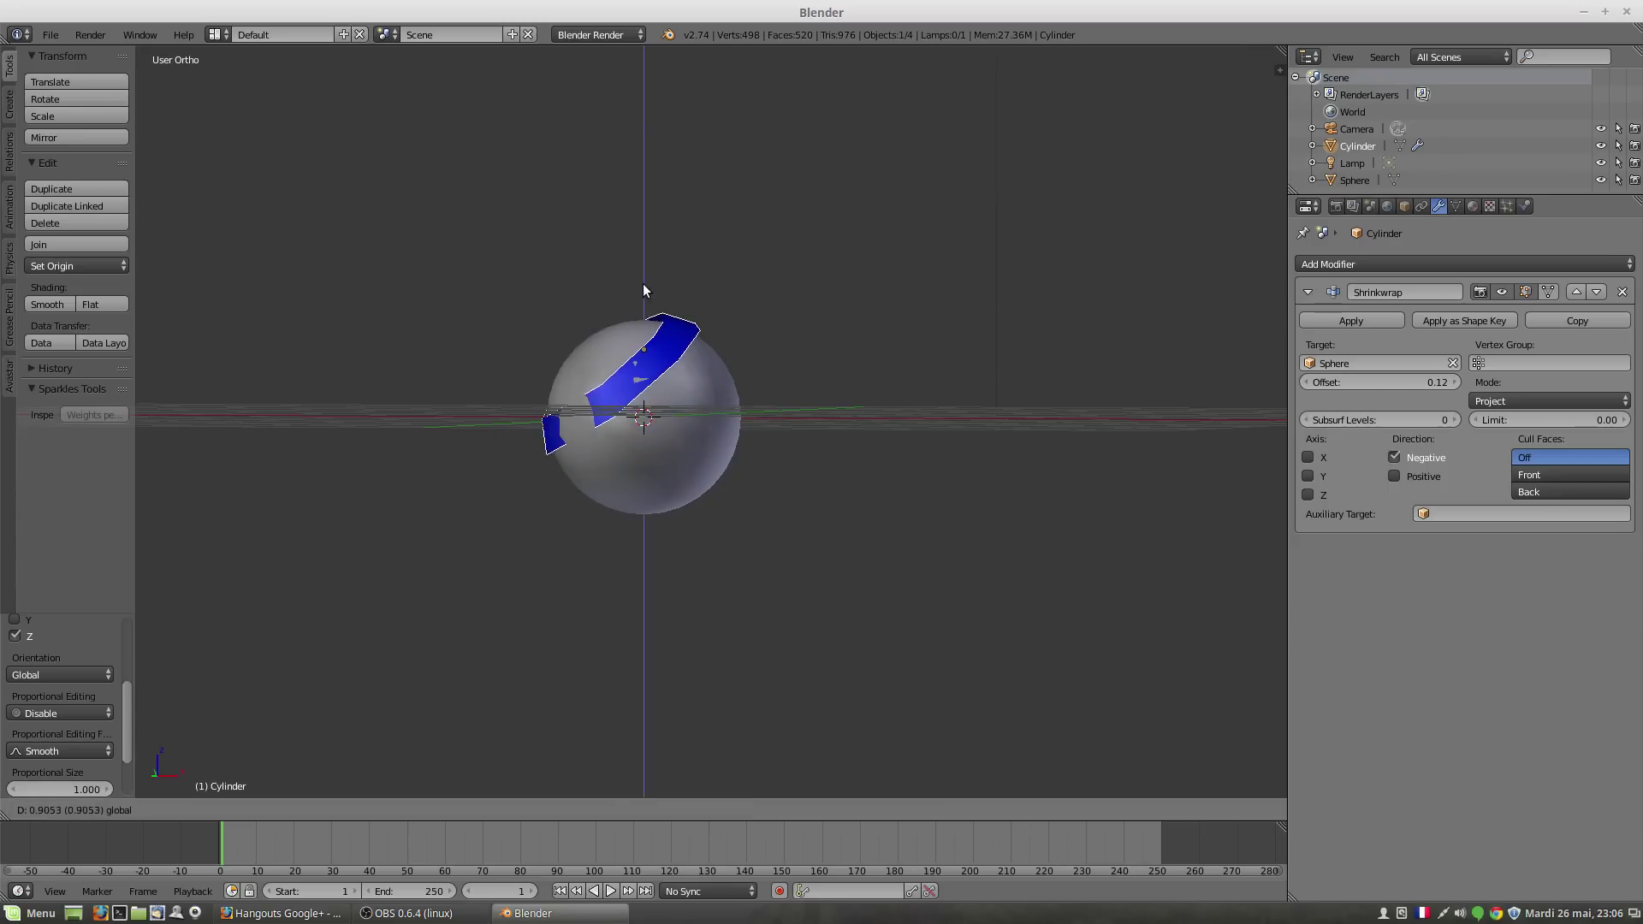
click(644, 284)
drag(1438, 383, 1463, 383)
mouse_move(813, 515)
middle_down()
mouse_move(718, 491)
mouse_move(782, 524)
middle_up()
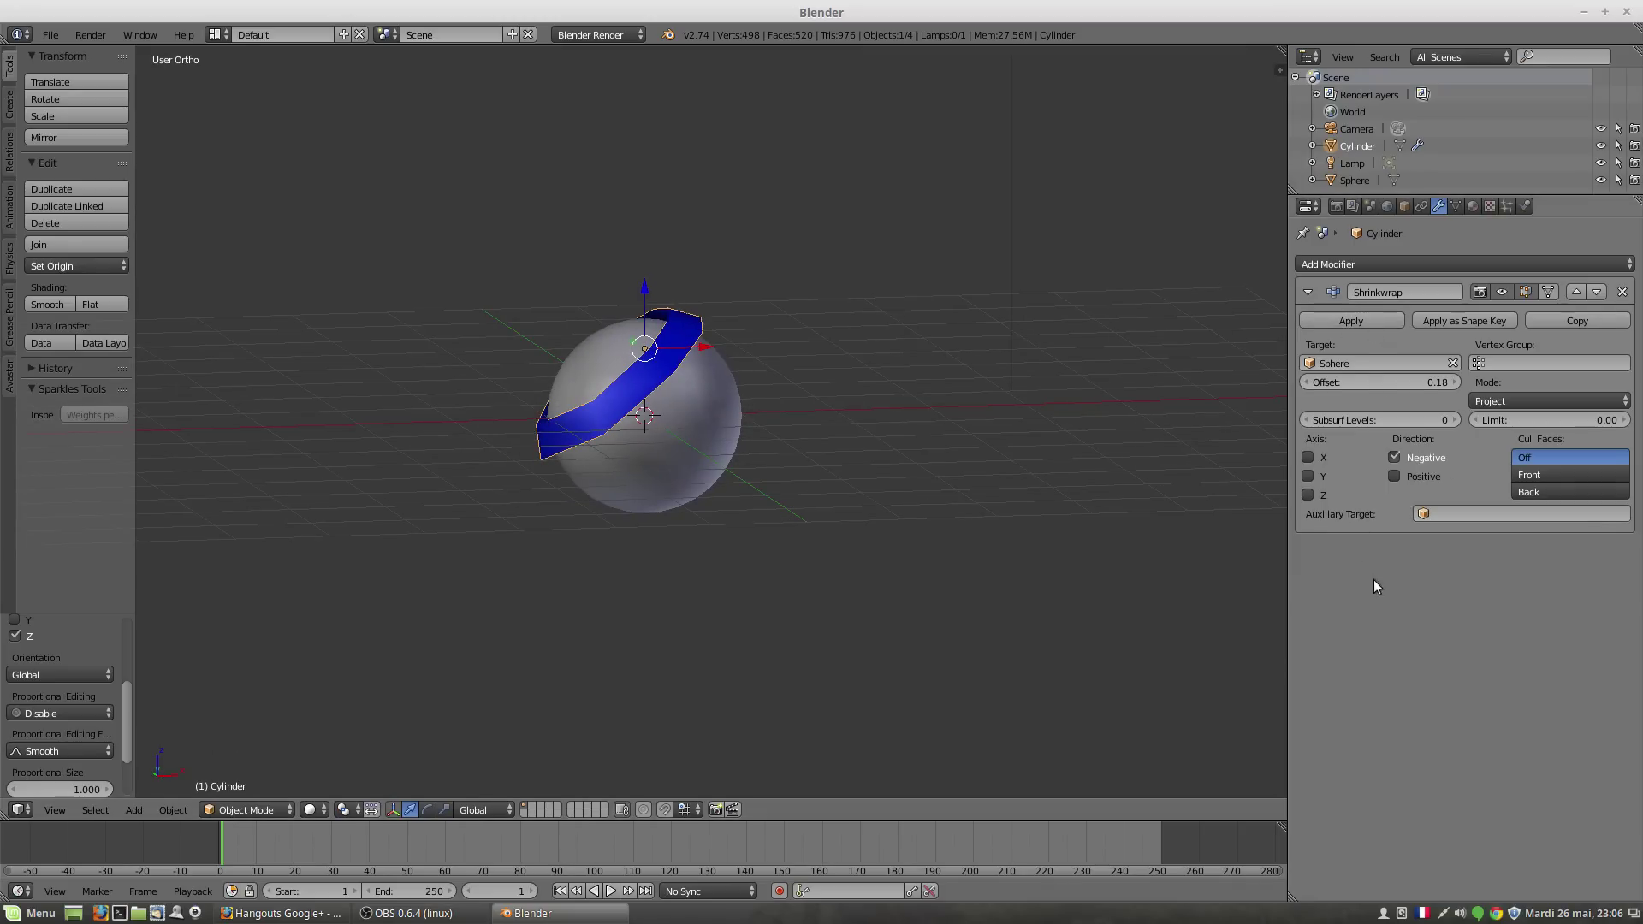
Step: Add a Subdivision Surface modifier after the ring's Shrinkwrap and set its view level to 2
click(1322, 267)
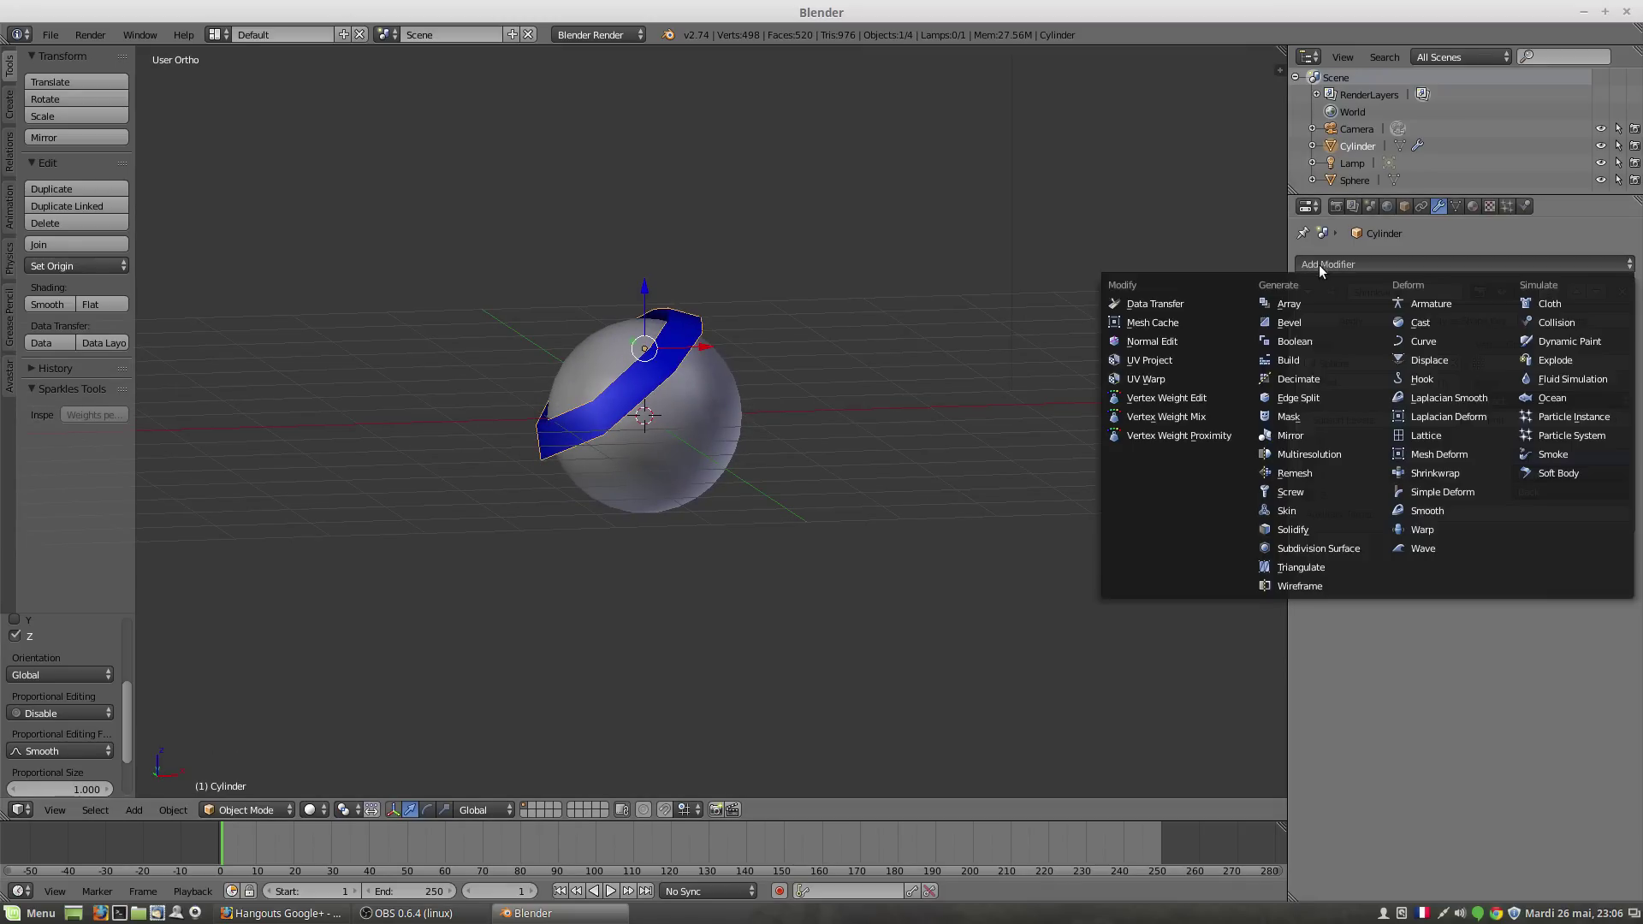
click(1319, 549)
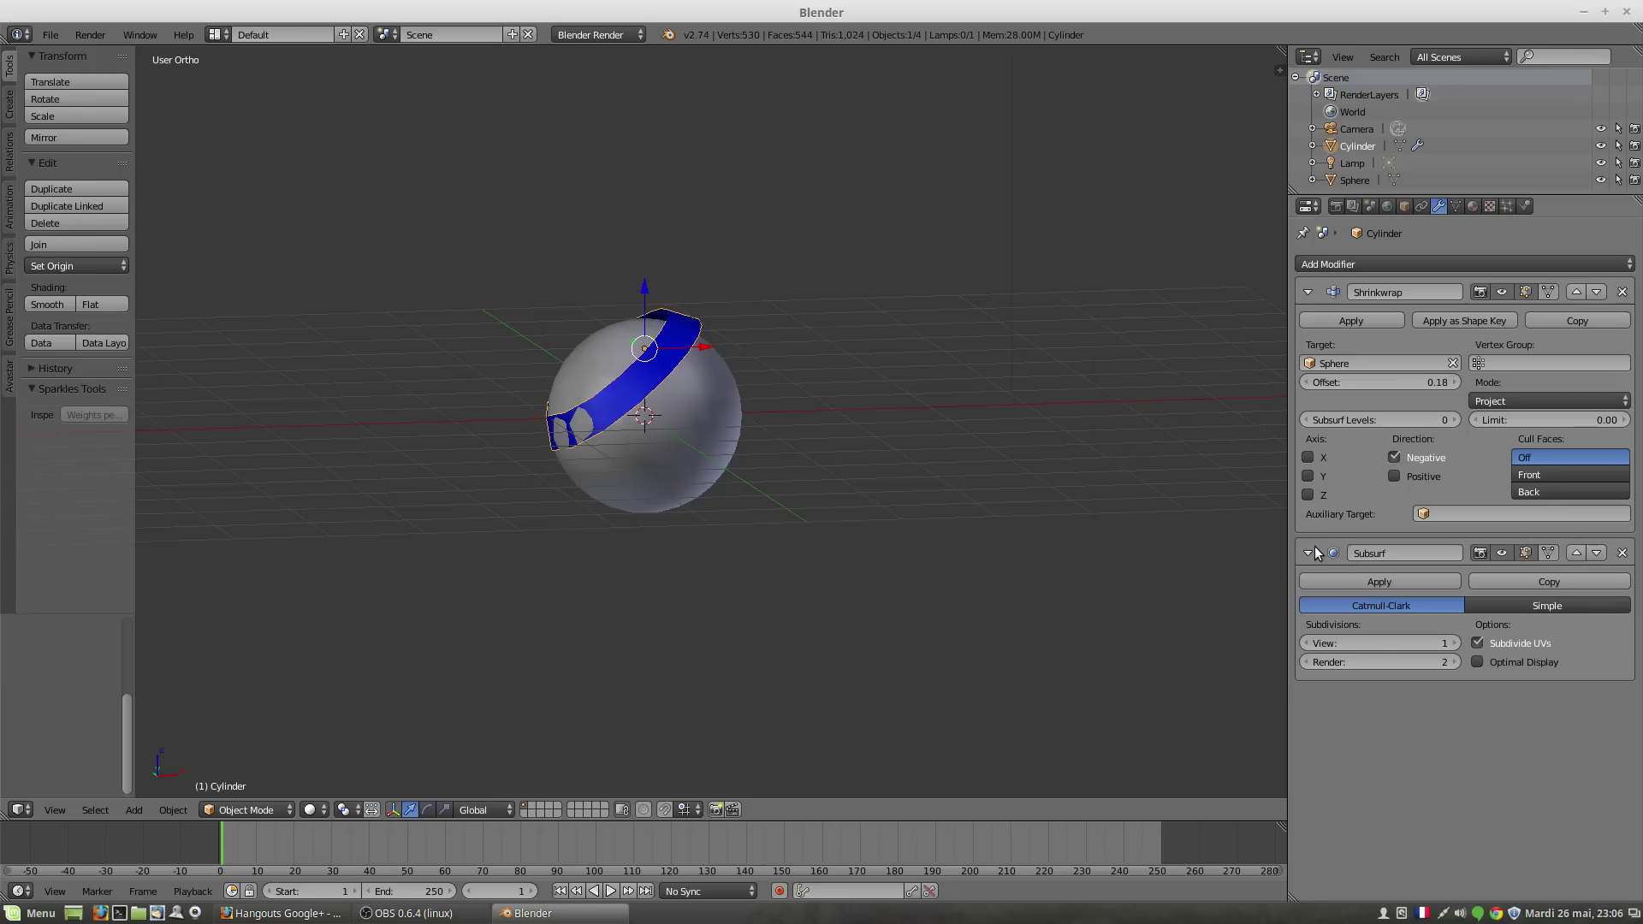
click(1455, 643)
Step: Slide the ring along Z over the sphere to test the projection with the subdivision in place
middle_drag(629, 498, 587, 436)
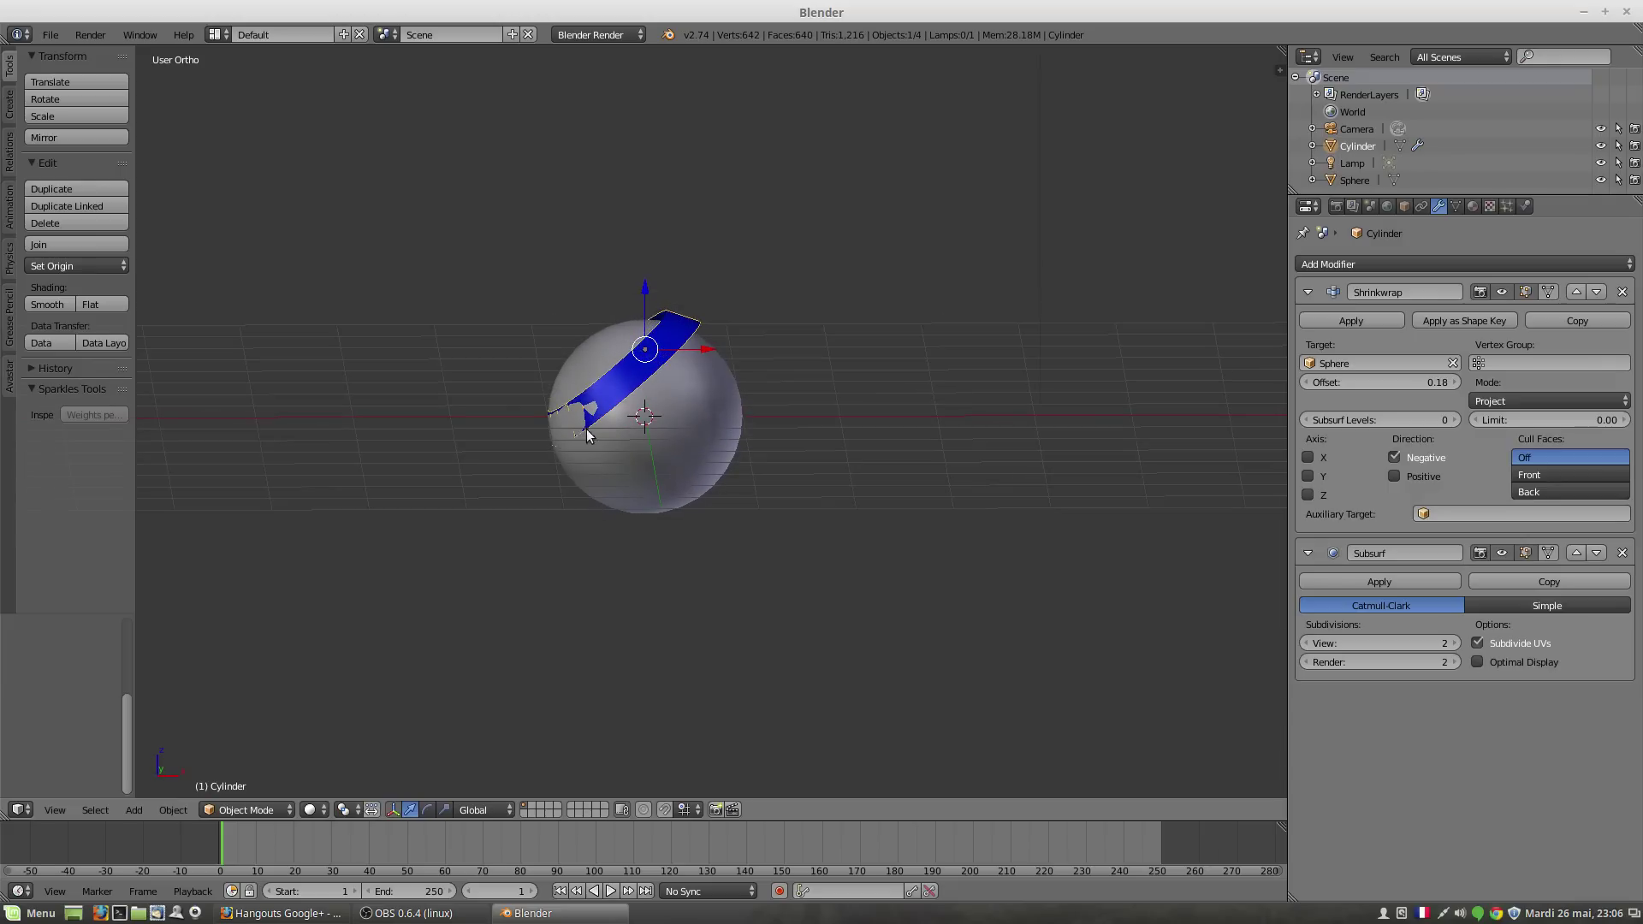
mouse_move(645, 289)
mouse_down()
mouse_move(686, 389)
mouse_move(638, 352)
mouse_move(618, 304)
mouse_up()
middle_drag(698, 499, 665, 450)
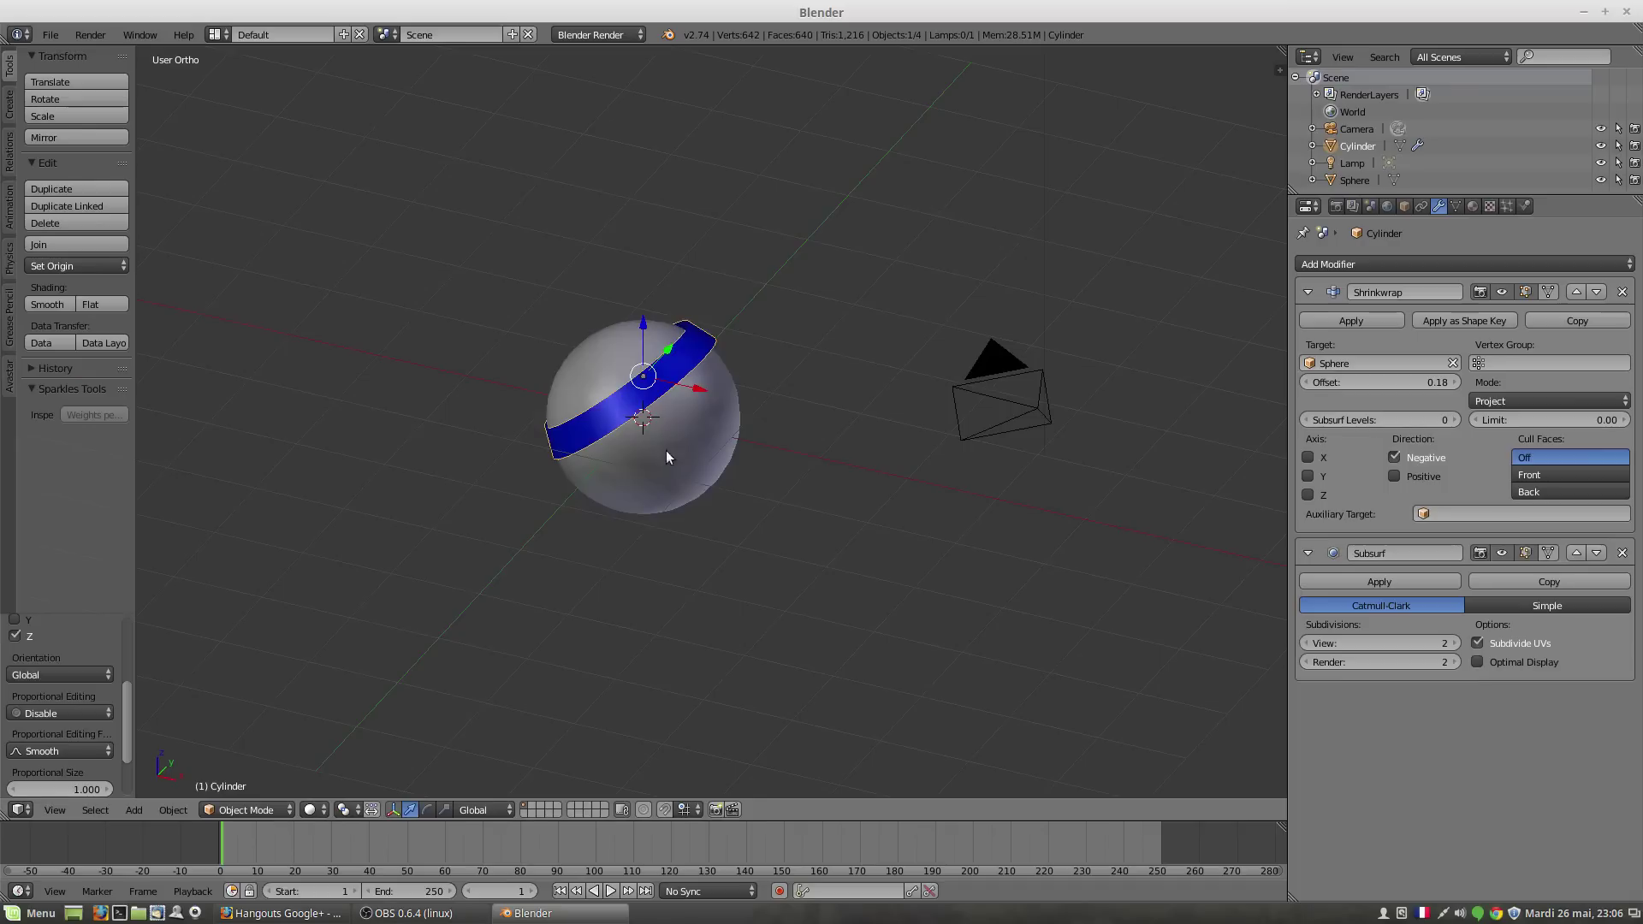
Step: Remove the ring's Subdivision Surface modifier and apply its Shrinkwrap modifier to the mesh
click(1622, 553)
middle_drag(829, 464, 679, 311)
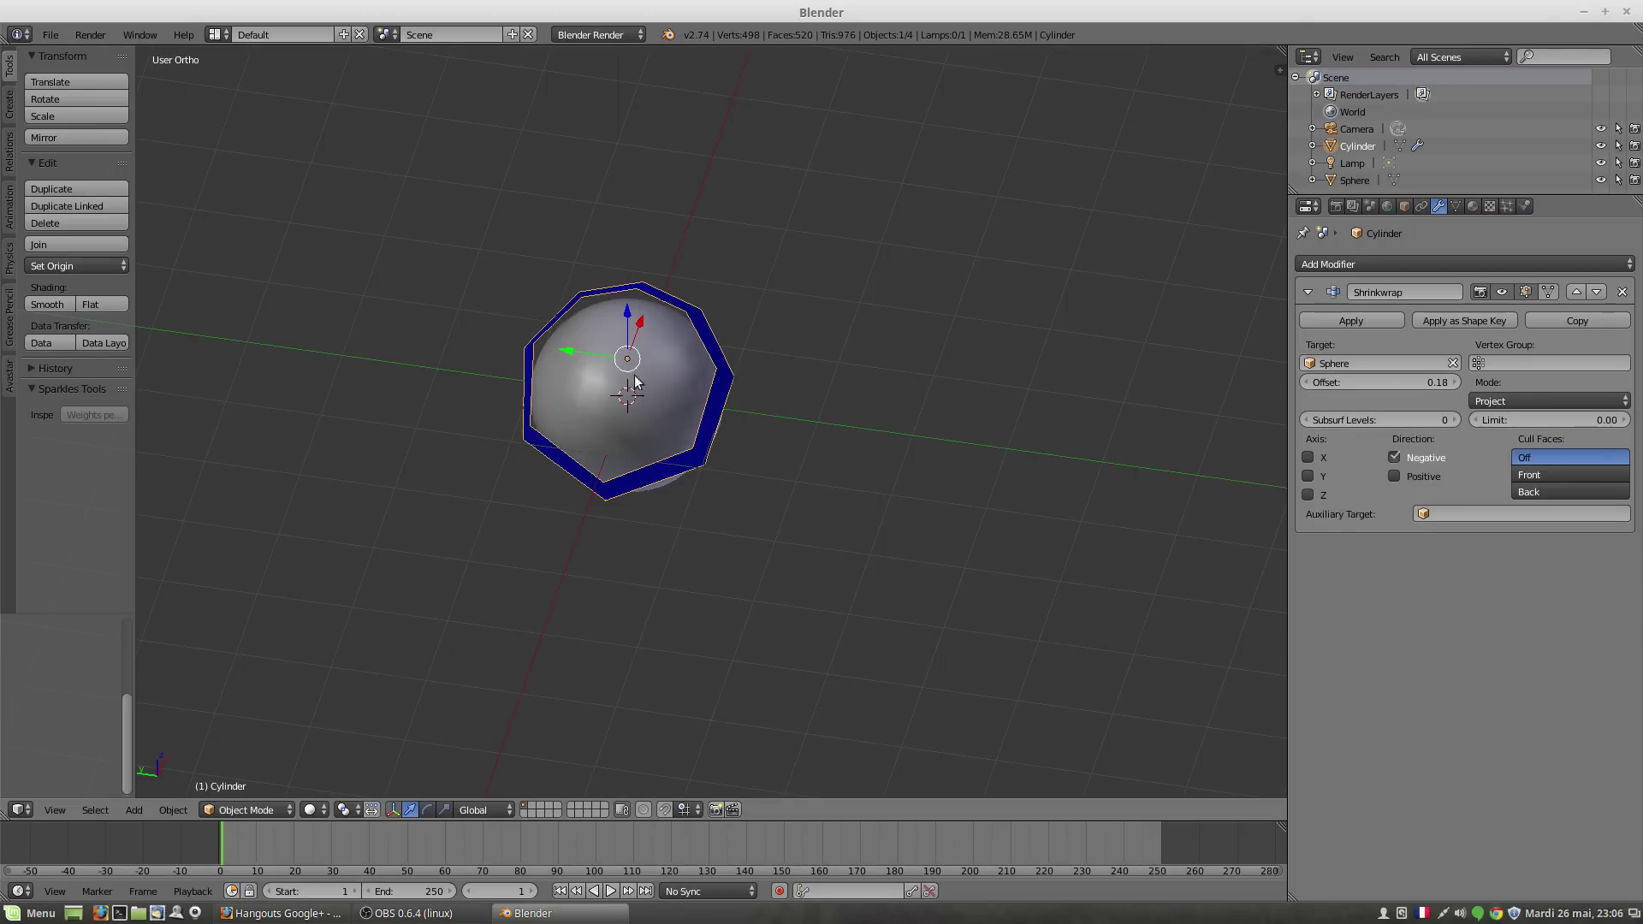
mouse_move(637, 381)
middle_down()
mouse_move(653, 418)
mouse_move(495, 403)
mouse_move(487, 356)
mouse_move(537, 419)
mouse_move(671, 443)
middle_up()
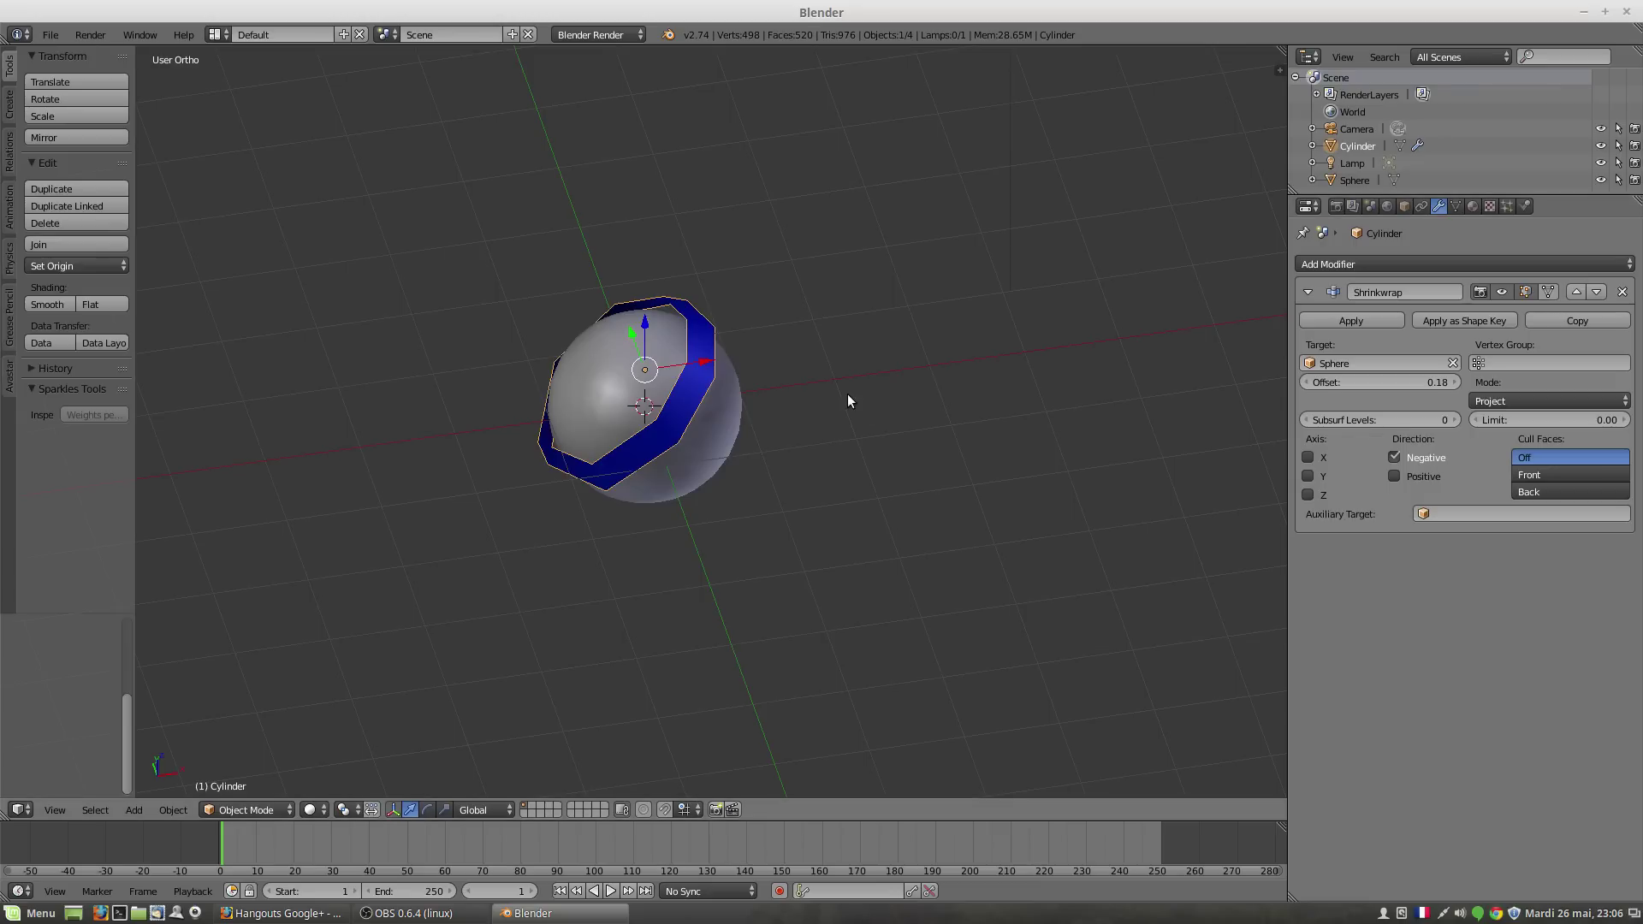
click(1349, 320)
Step: Add a new Subdivision Surface modifier to the ring and set its view level to 2
click(1328, 267)
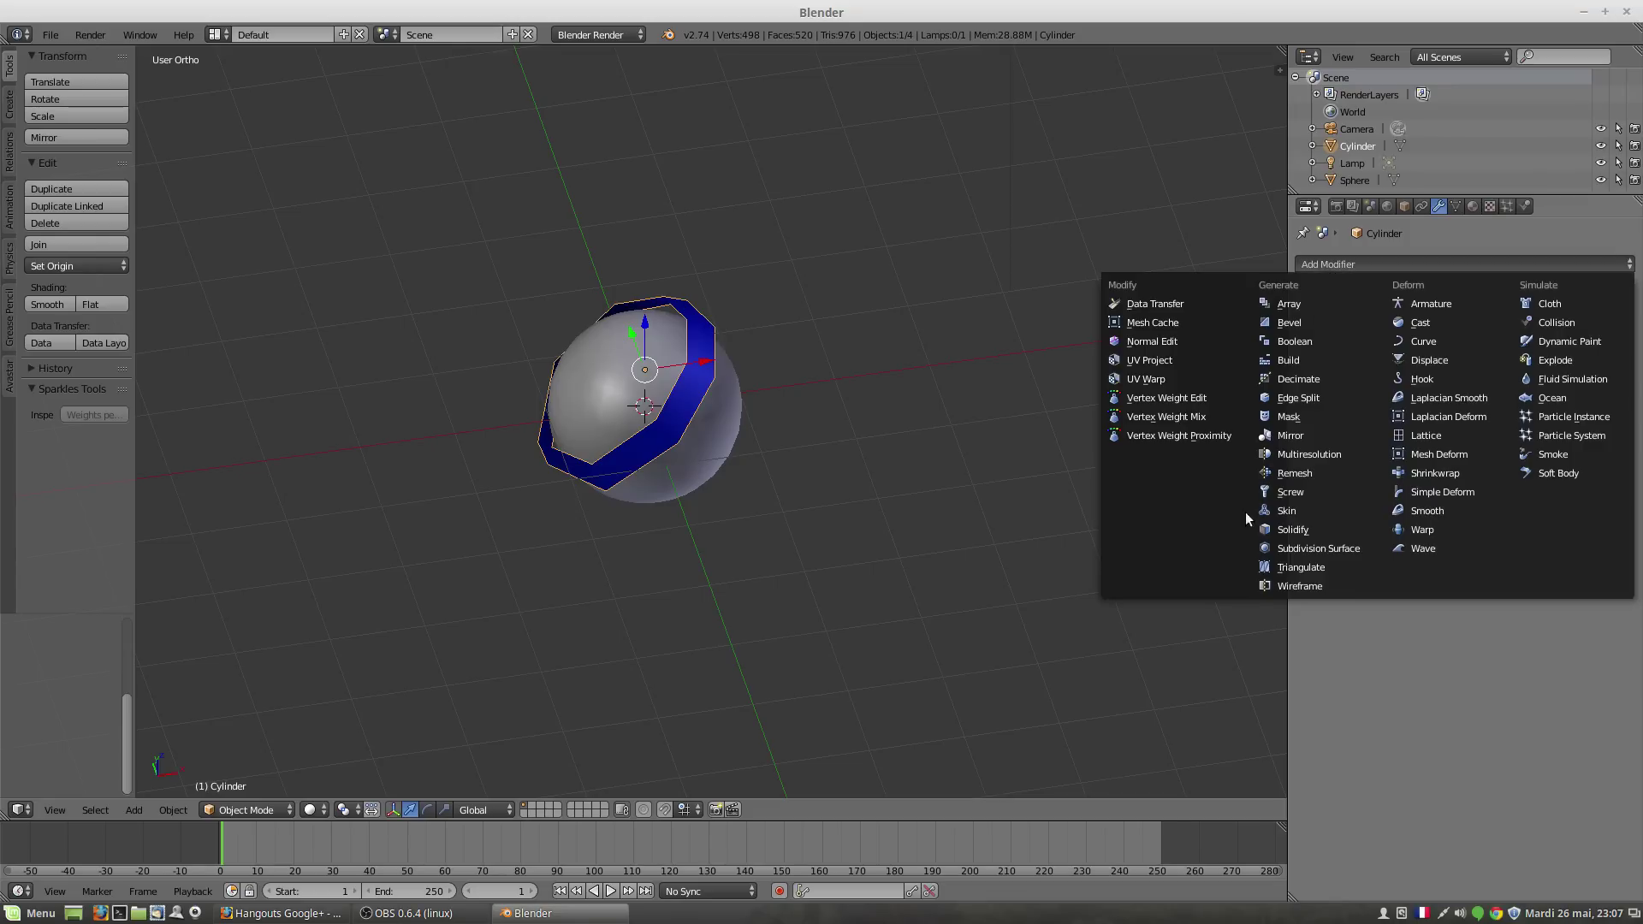
click(1278, 551)
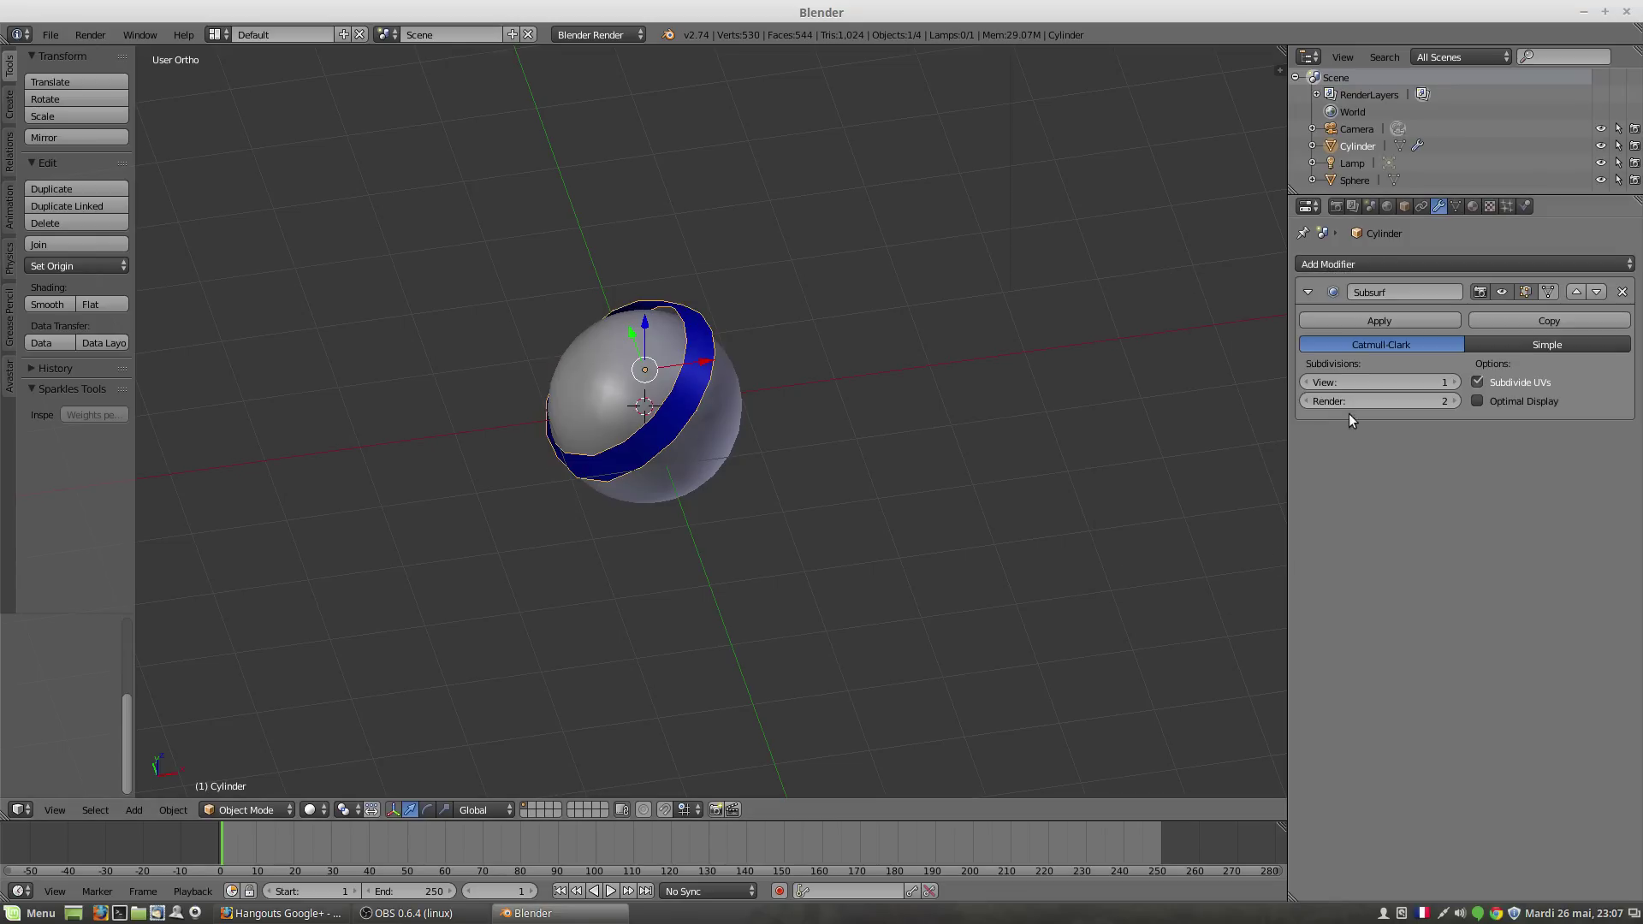
click(1452, 382)
middle_drag(727, 396, 763, 372)
middle_drag(681, 329, 683, 350)
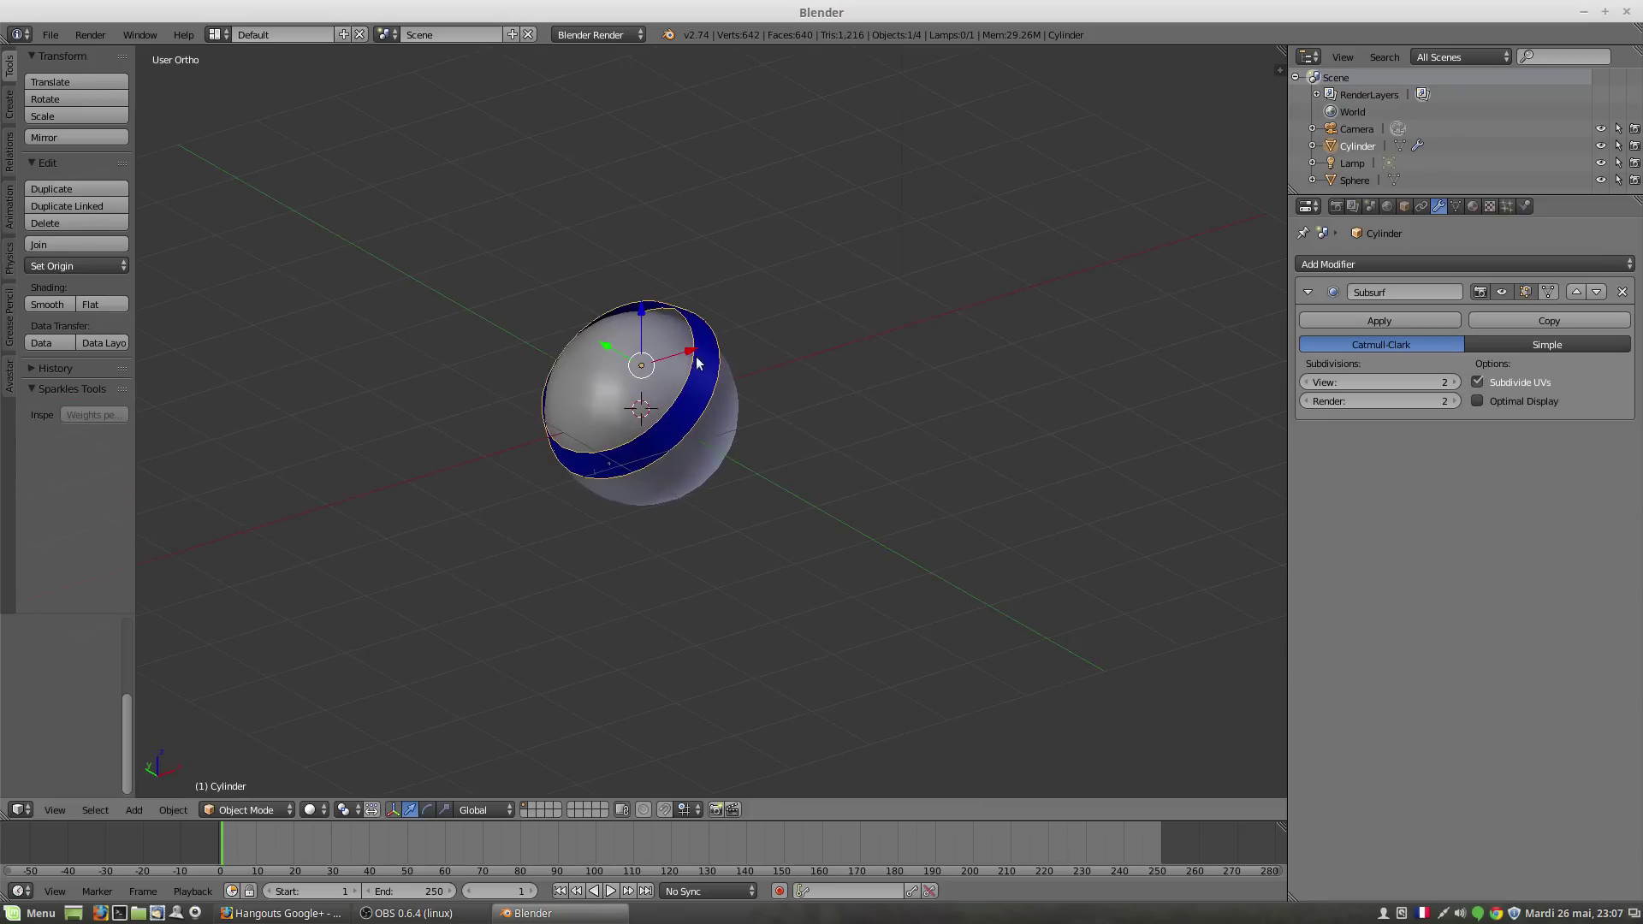
Step: Move the ring along Z and examine from several sides how the smoothed band sits on the sphere
drag(692, 355, 643, 313)
middle_drag(730, 423, 634, 389)
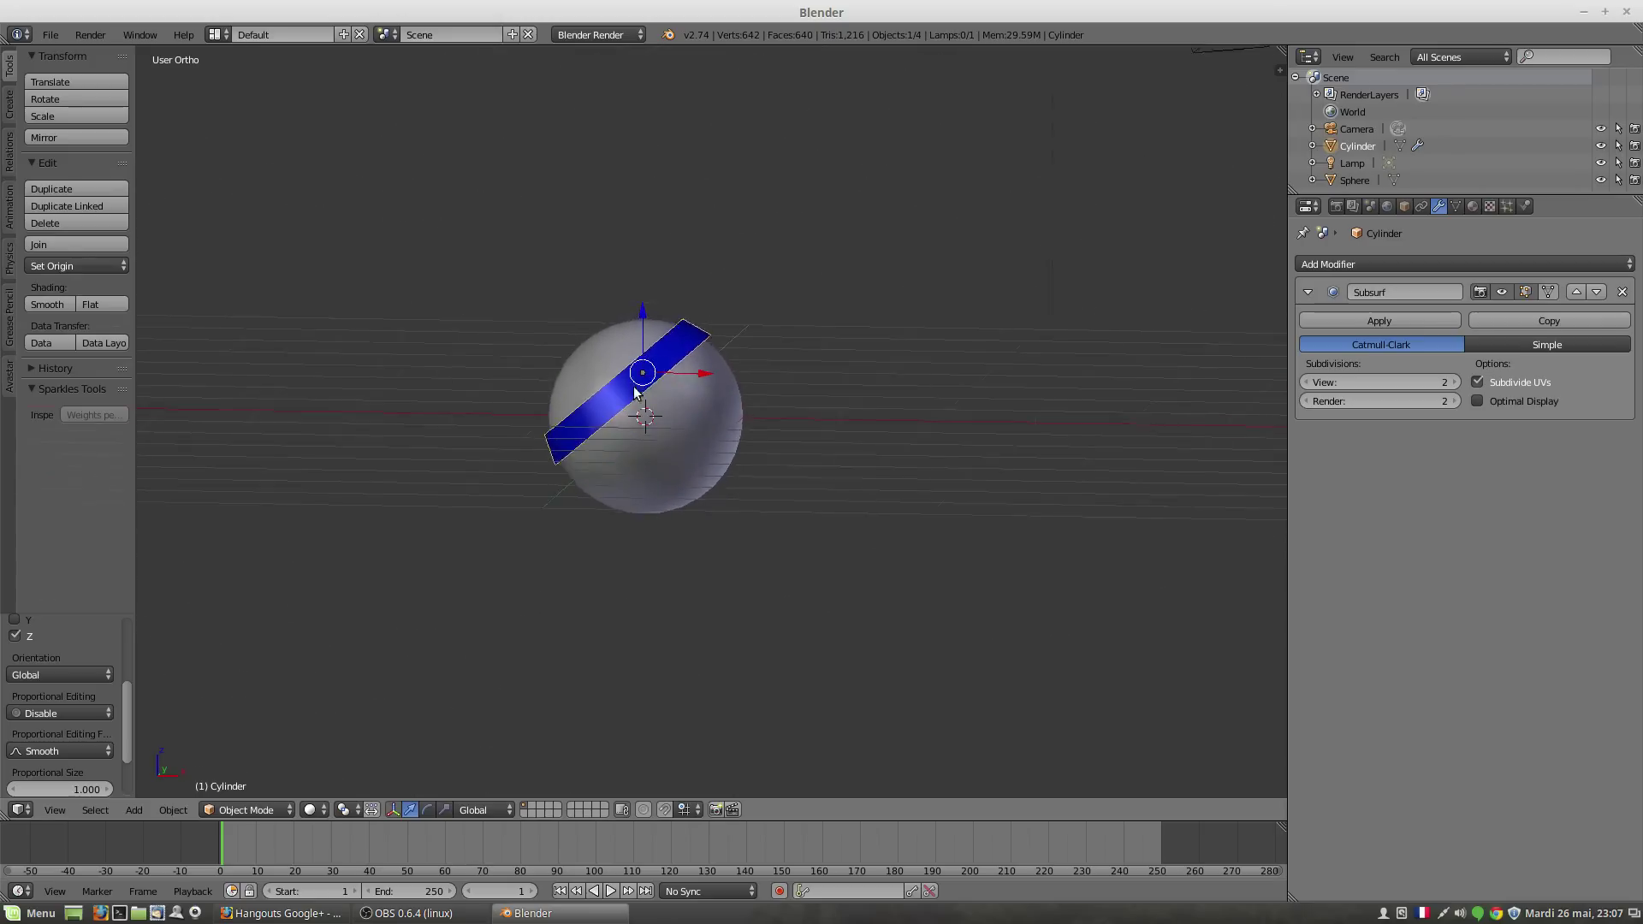
scroll(634, 389, down, 1)
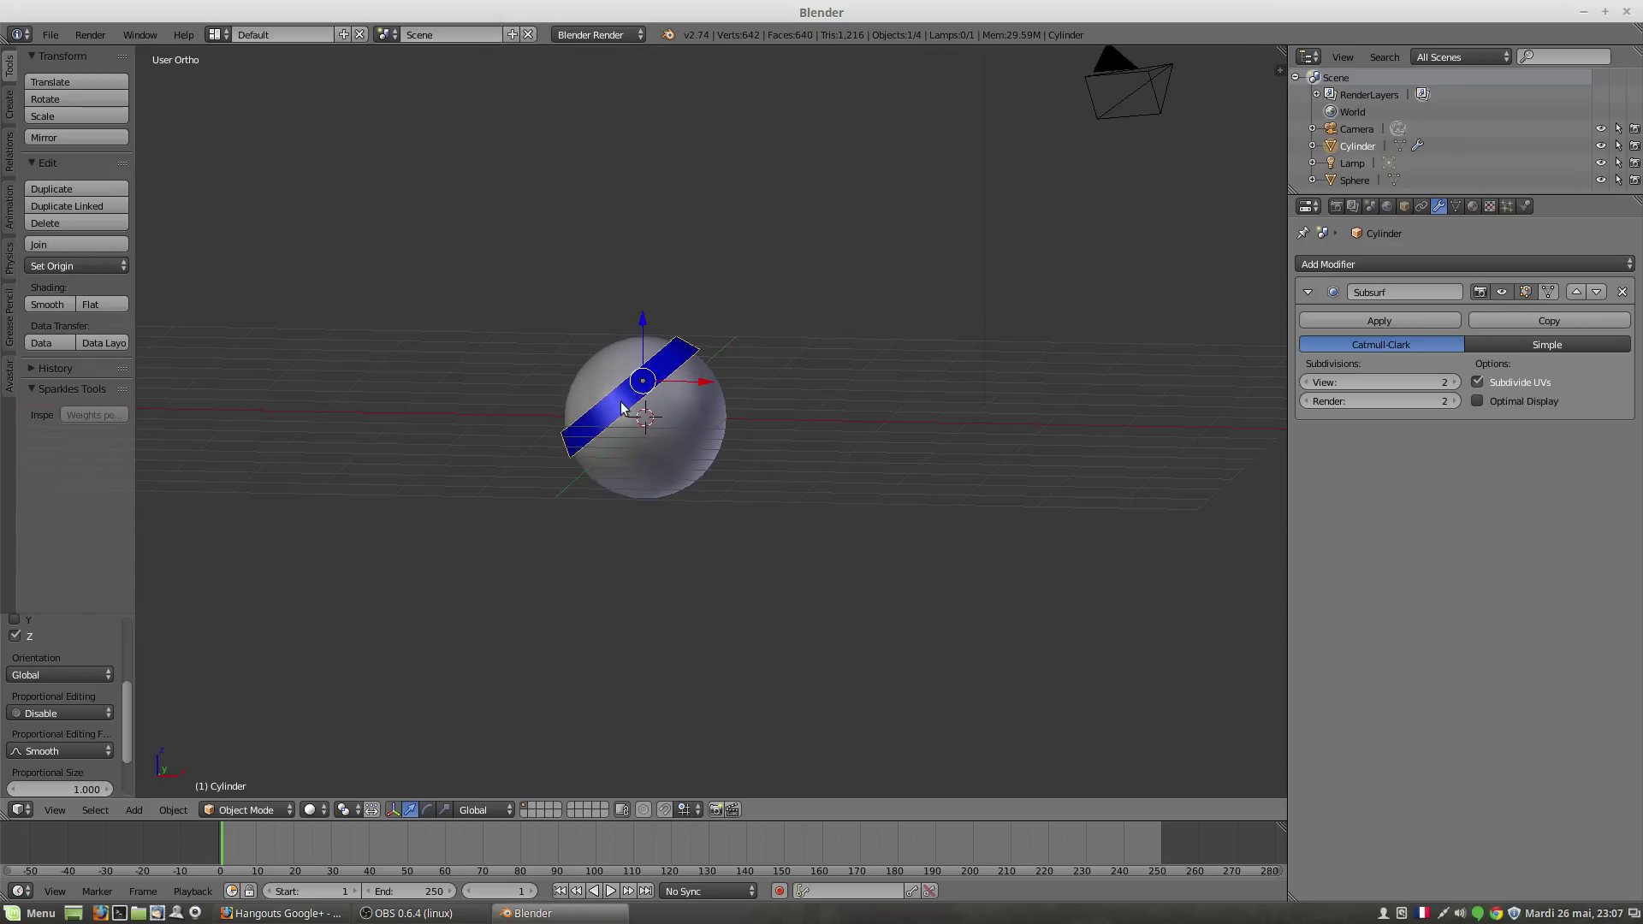
middle_drag(595, 443, 619, 408)
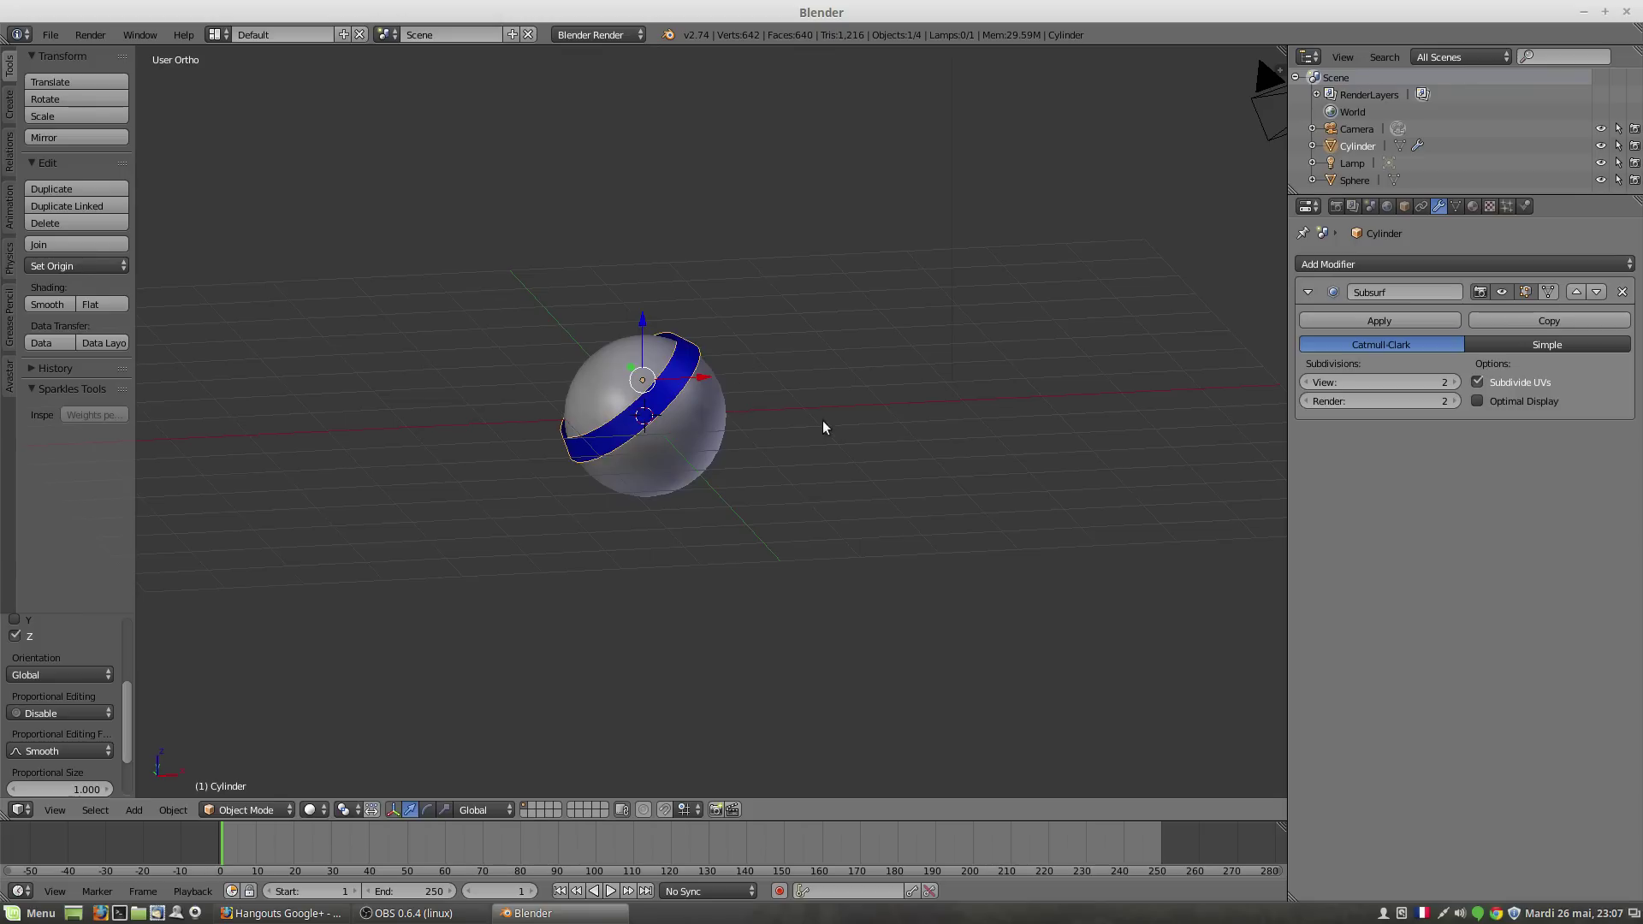
middle_drag(823, 427, 667, 438)
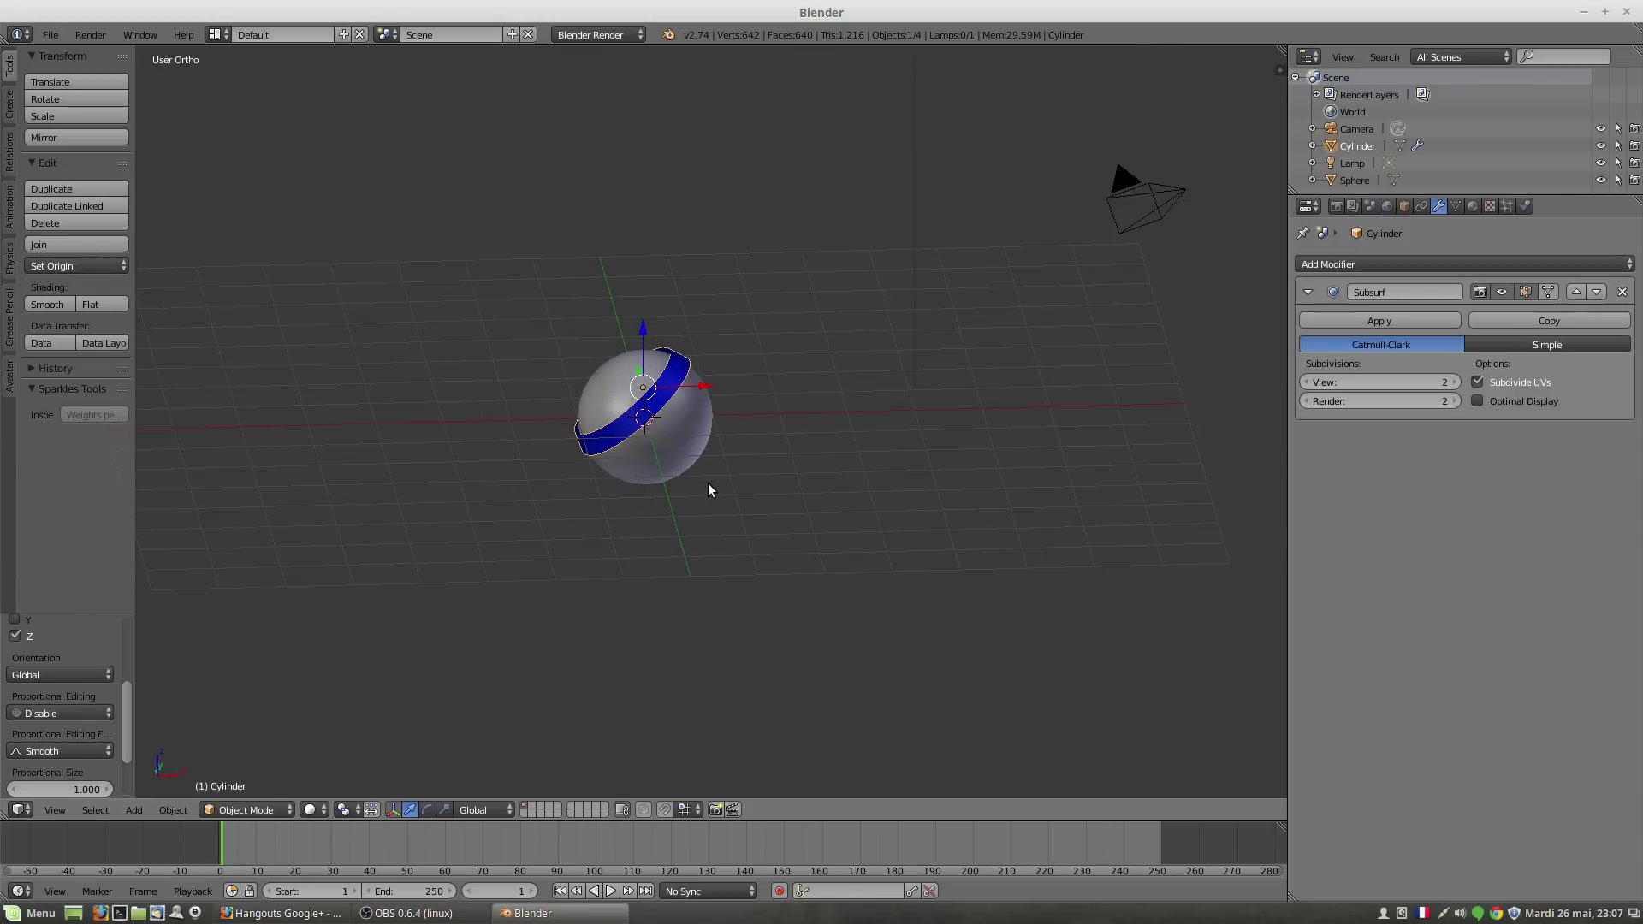
middle_drag(707, 448, 700, 429)
scroll(700, 431, up, 4)
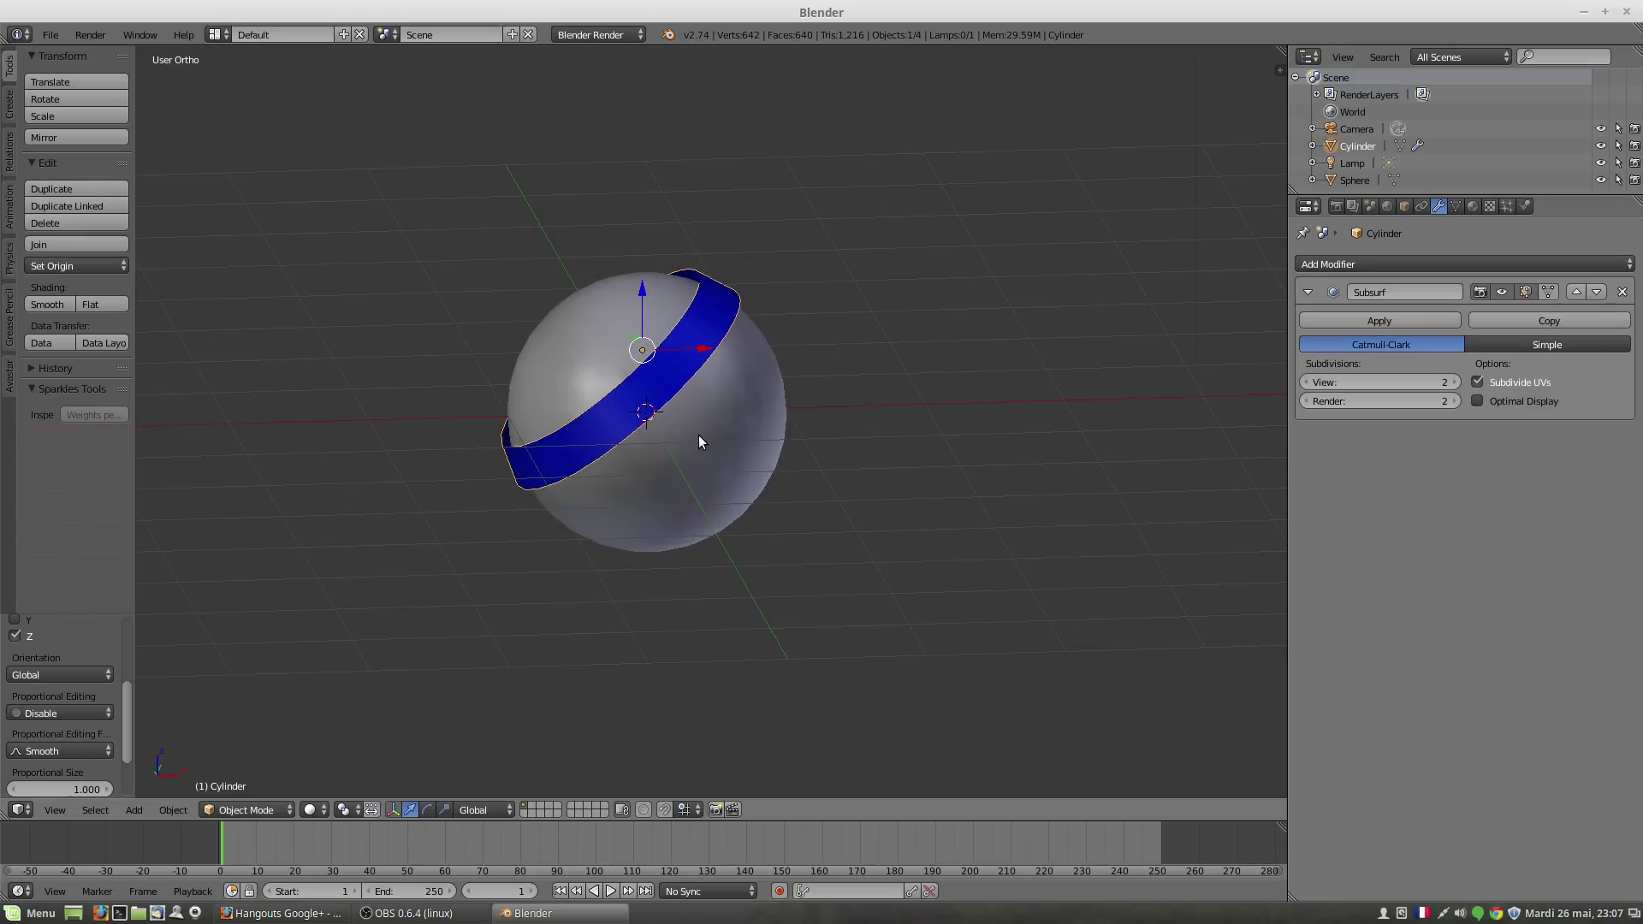
Step: Undo the ring's latest edits back to the live Shrinkwrap followed by the Subdivision Surface modifier
right_click(700, 438)
right_click(682, 375)
key(ctrl+z)
key(ctrl+z)
key(ctrl+z)
key(ctrl+z)
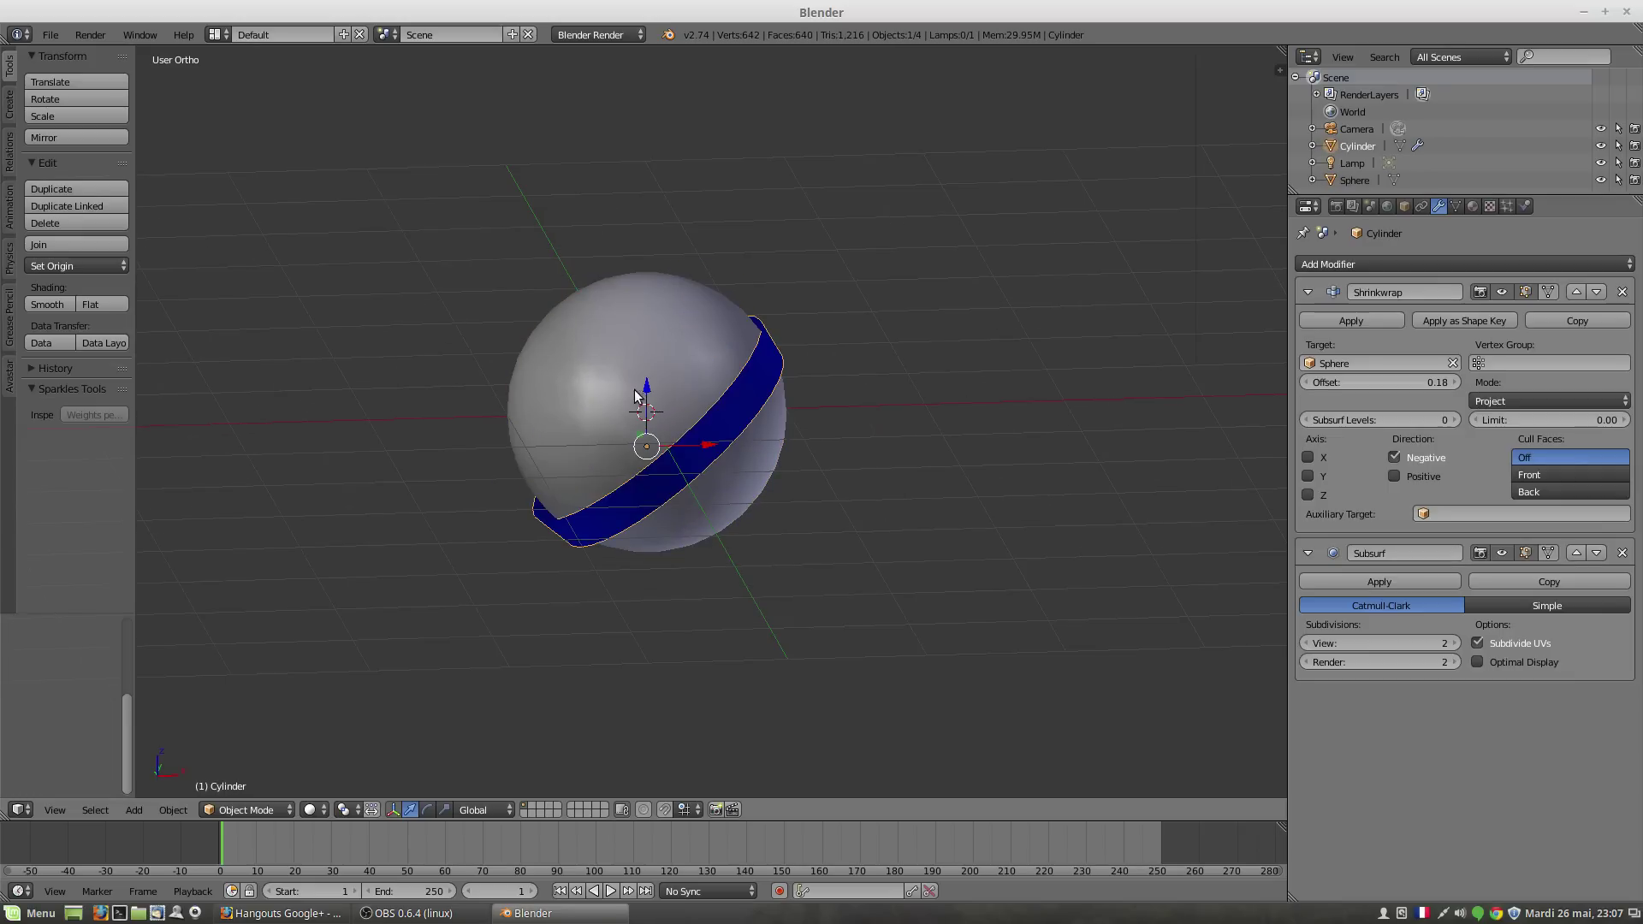
Step: Add a Multiresolution modifier to the sphere and subdivide it three times
right_click(612, 405)
click(253, 813)
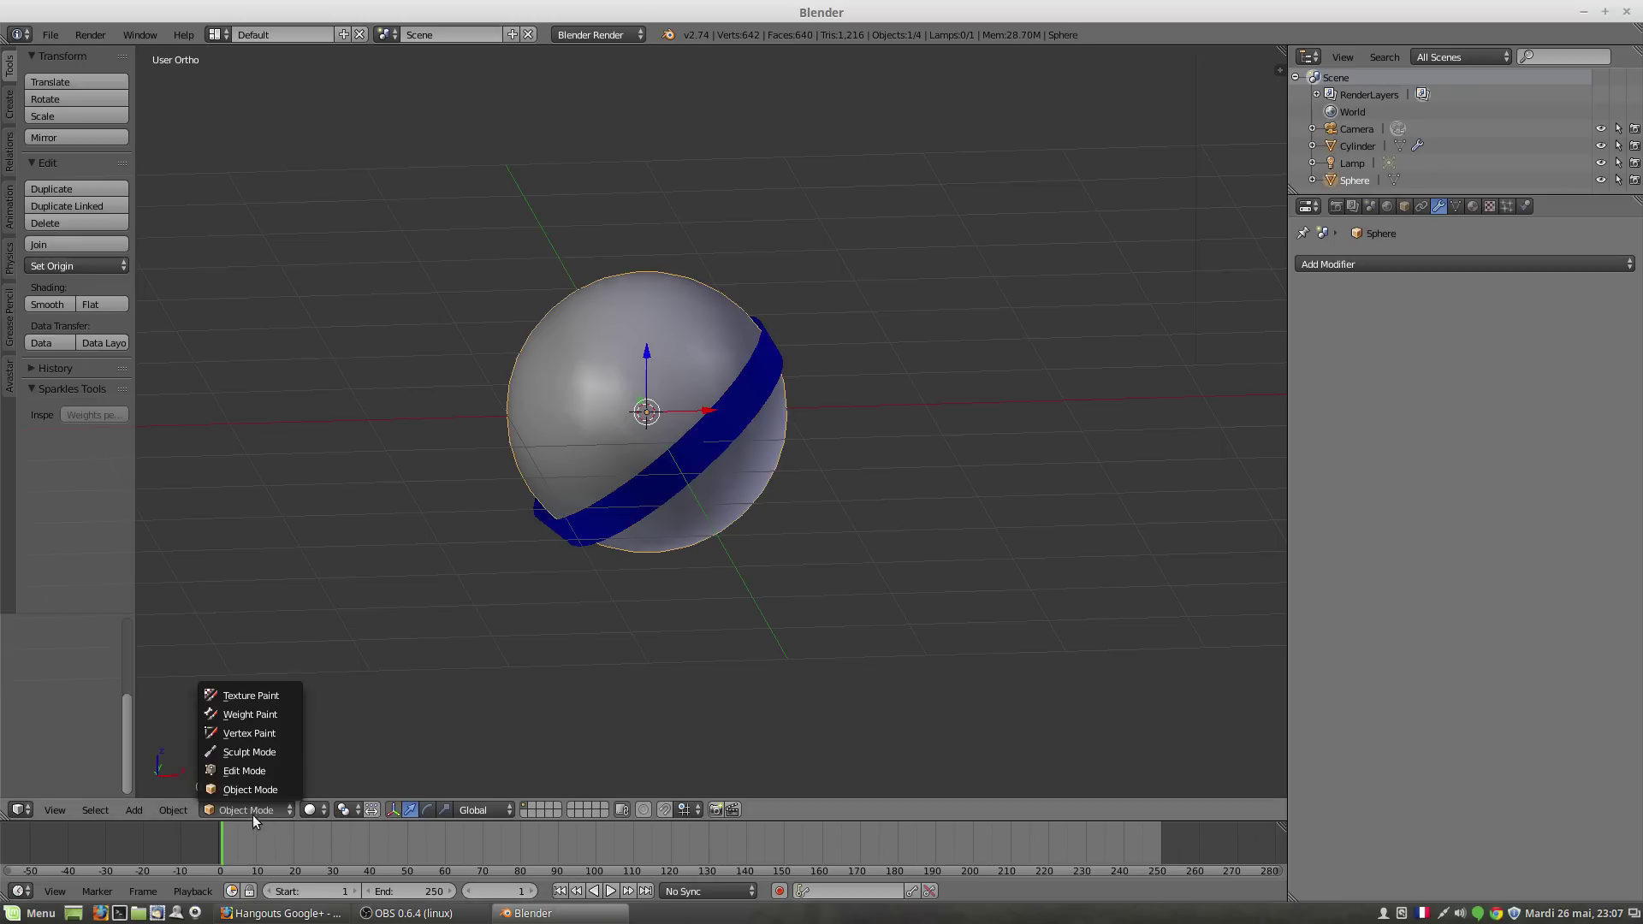
click(1345, 265)
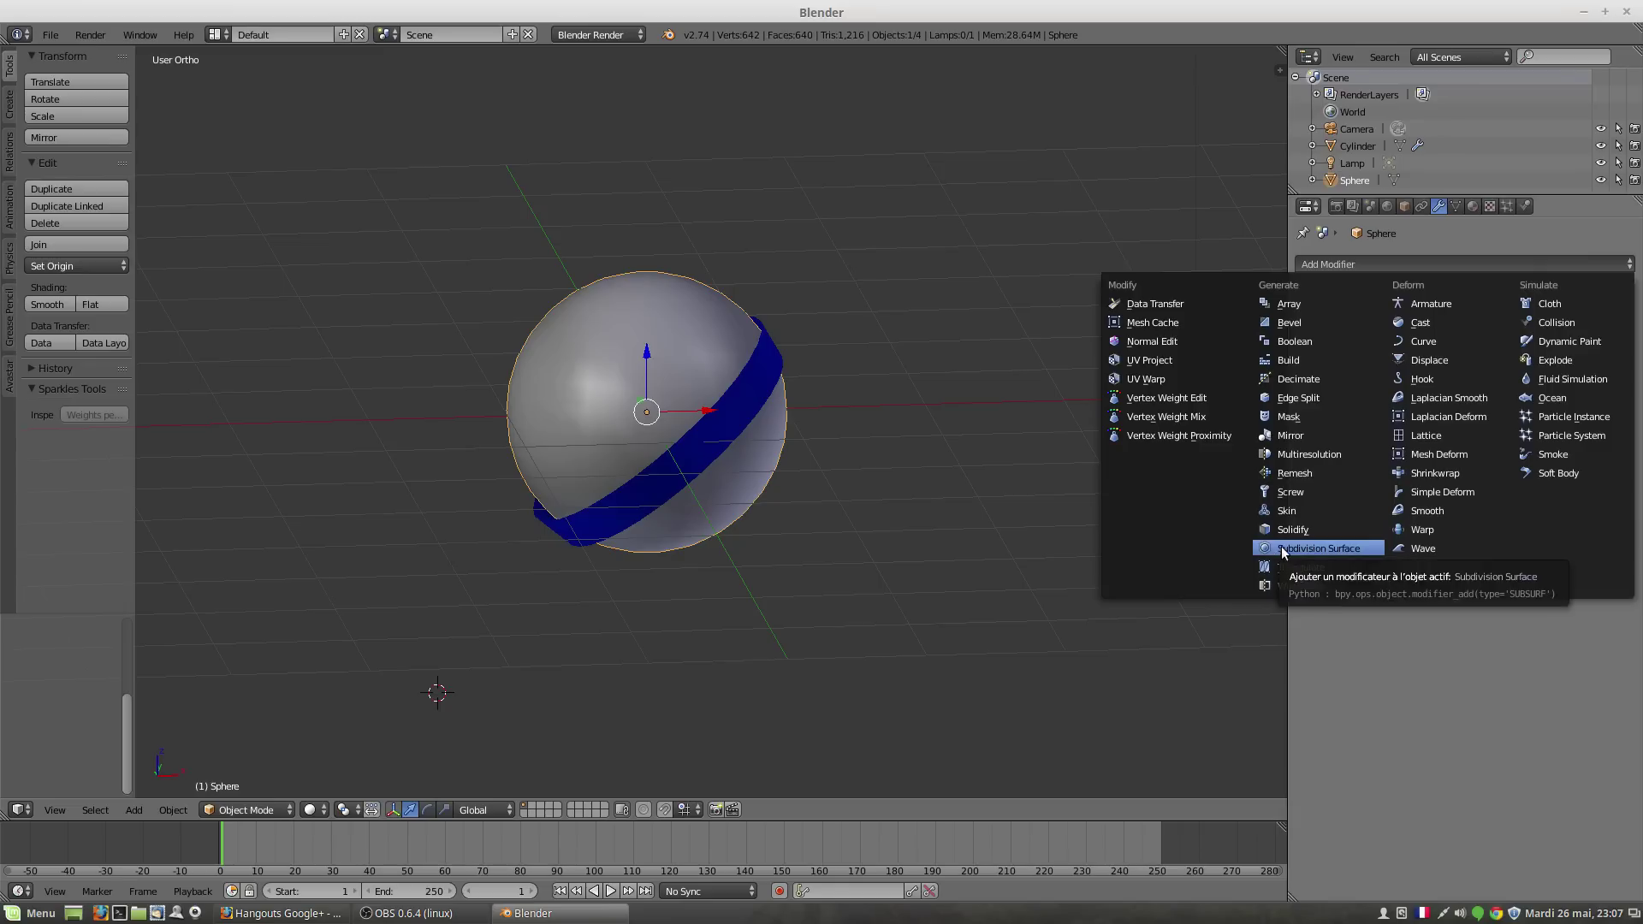
click(1309, 454)
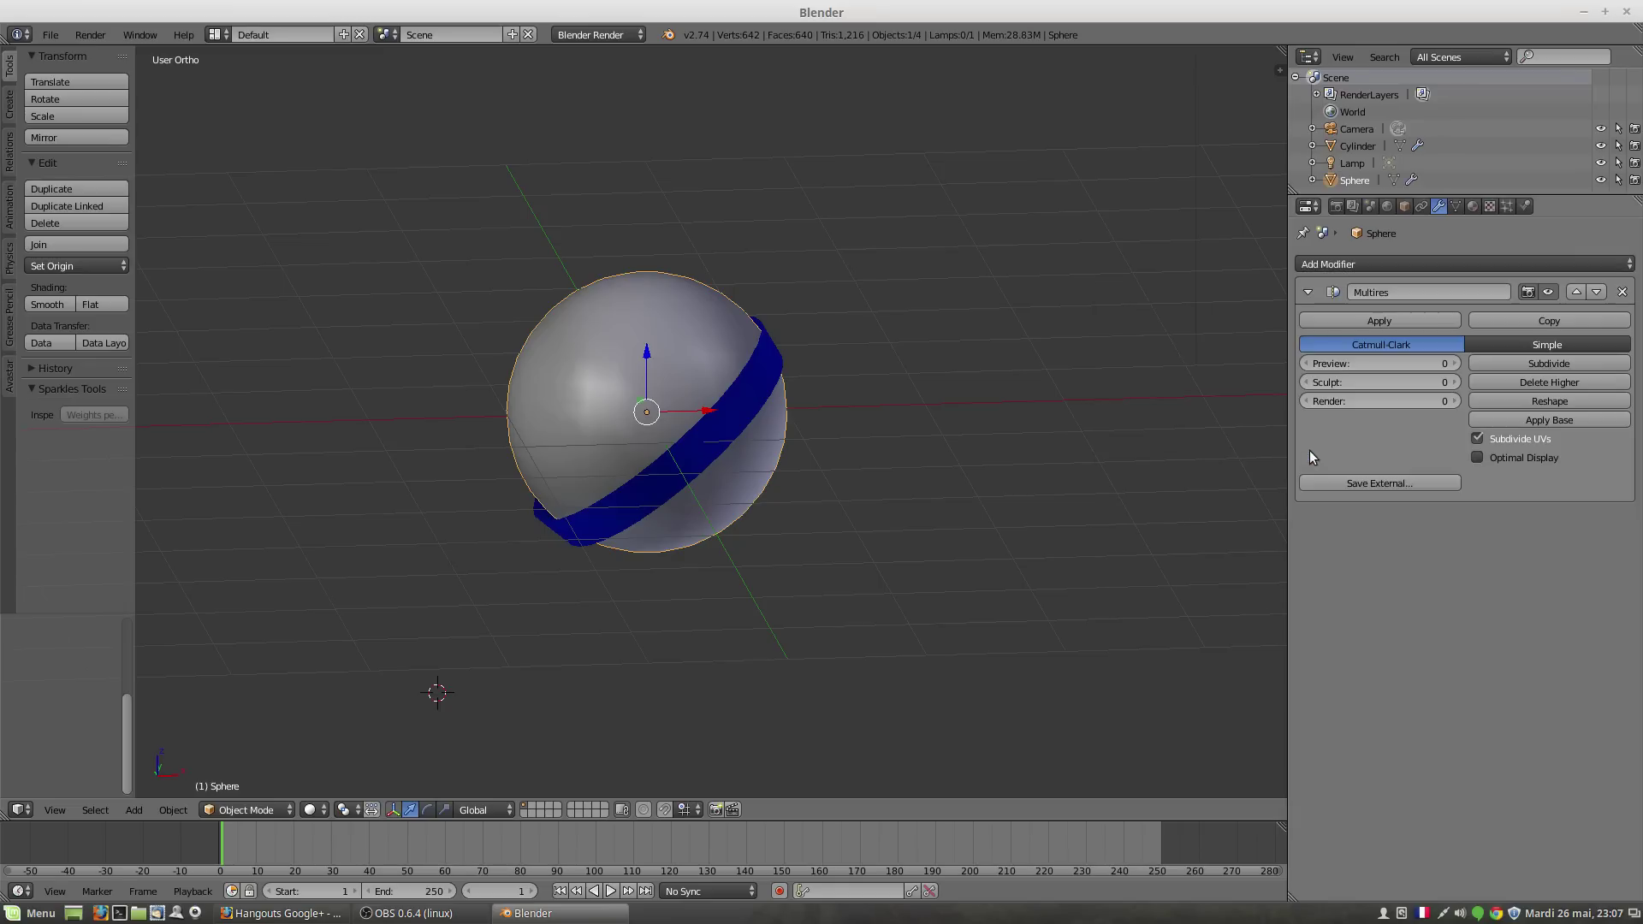
click(1544, 363)
click(1543, 361)
click(1544, 362)
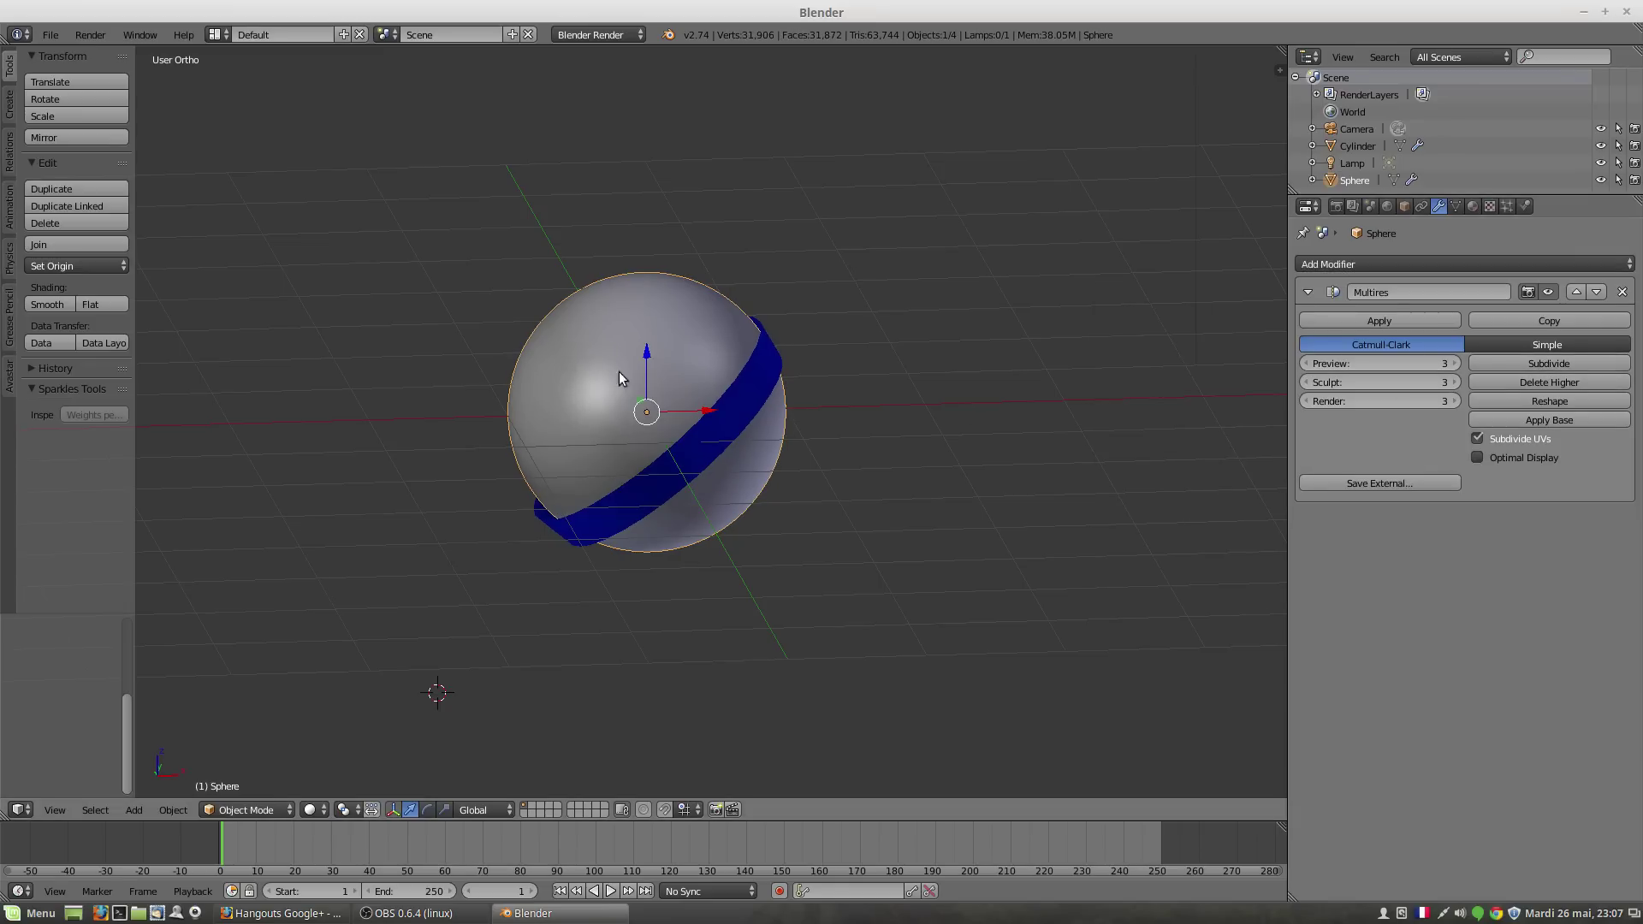
Step: Sculpt raised bumps across the sphere's front and over the blue band in Sculpt Mode, and return to Object Mode
click(229, 809)
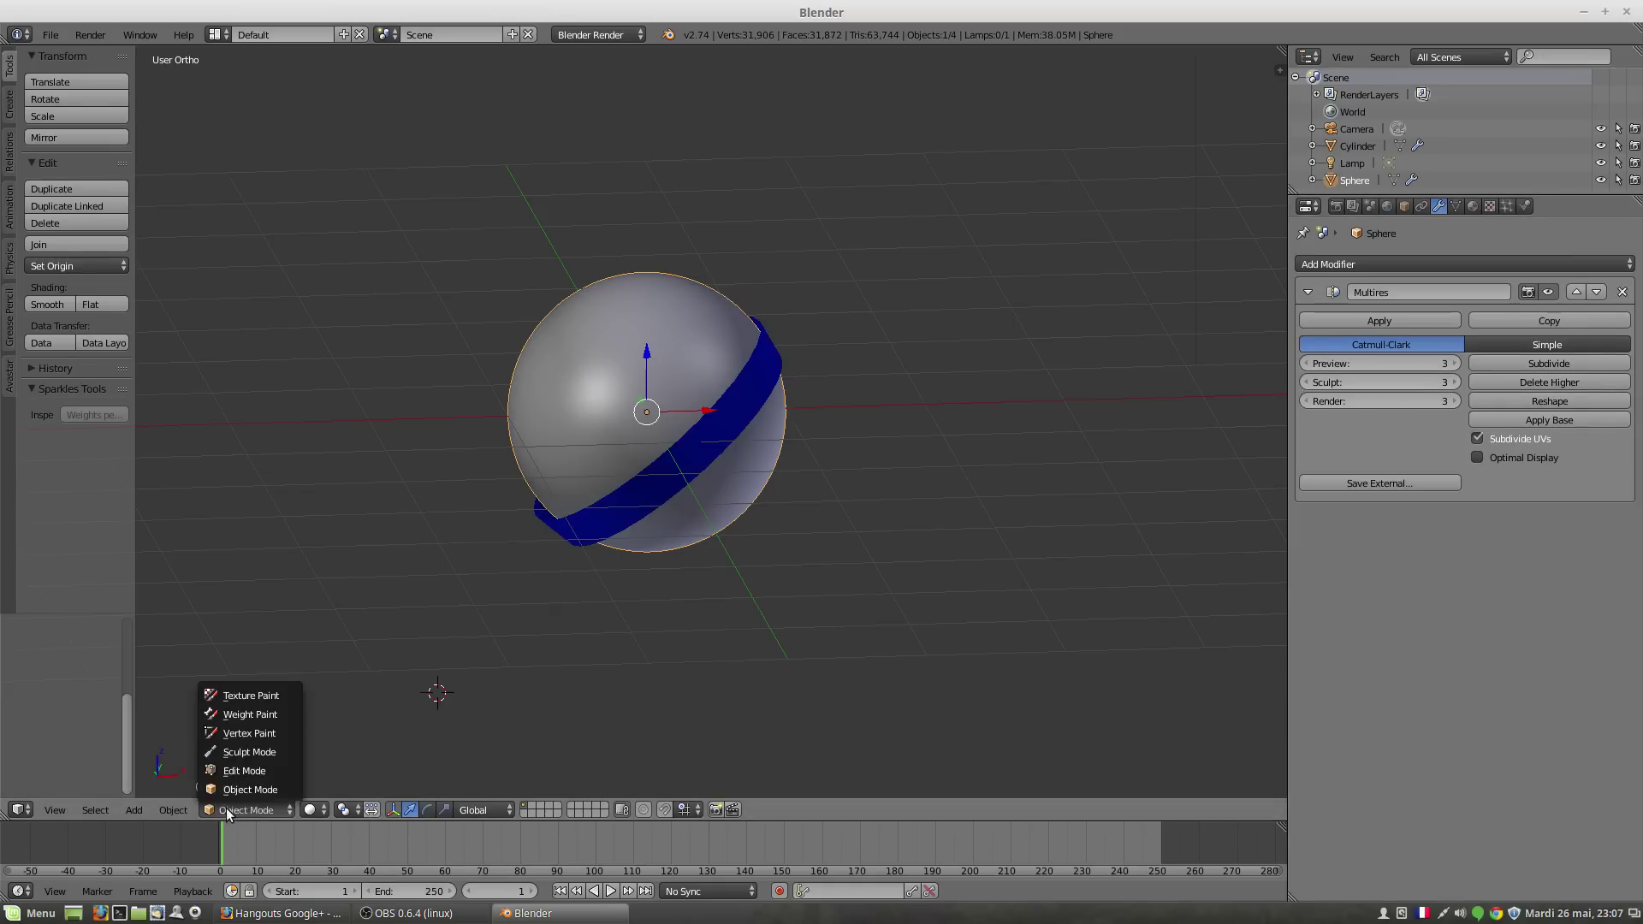
click(251, 753)
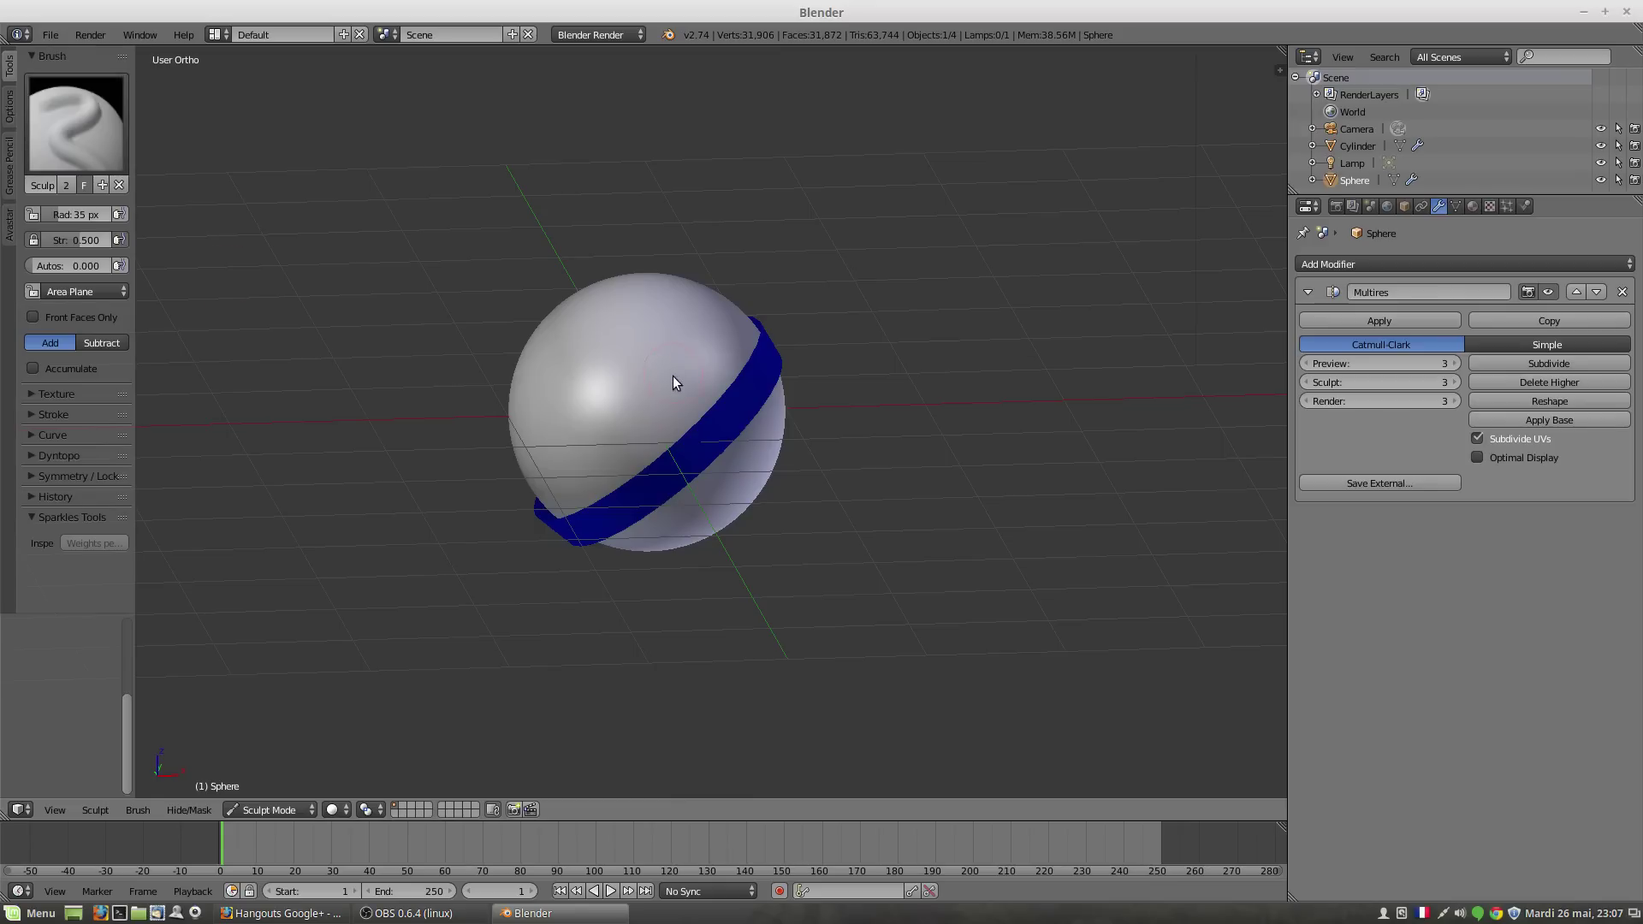
mouse_move(675, 381)
mouse_down()
mouse_move(693, 502)
mouse_move(717, 332)
mouse_move(707, 378)
mouse_up()
mouse_move(572, 392)
mouse_down()
mouse_move(553, 429)
mouse_move(581, 421)
mouse_move(589, 387)
mouse_move(542, 465)
mouse_up()
mouse_move(526, 351)
mouse_down()
mouse_move(616, 435)
mouse_move(592, 413)
mouse_move(664, 343)
mouse_move(613, 414)
mouse_up()
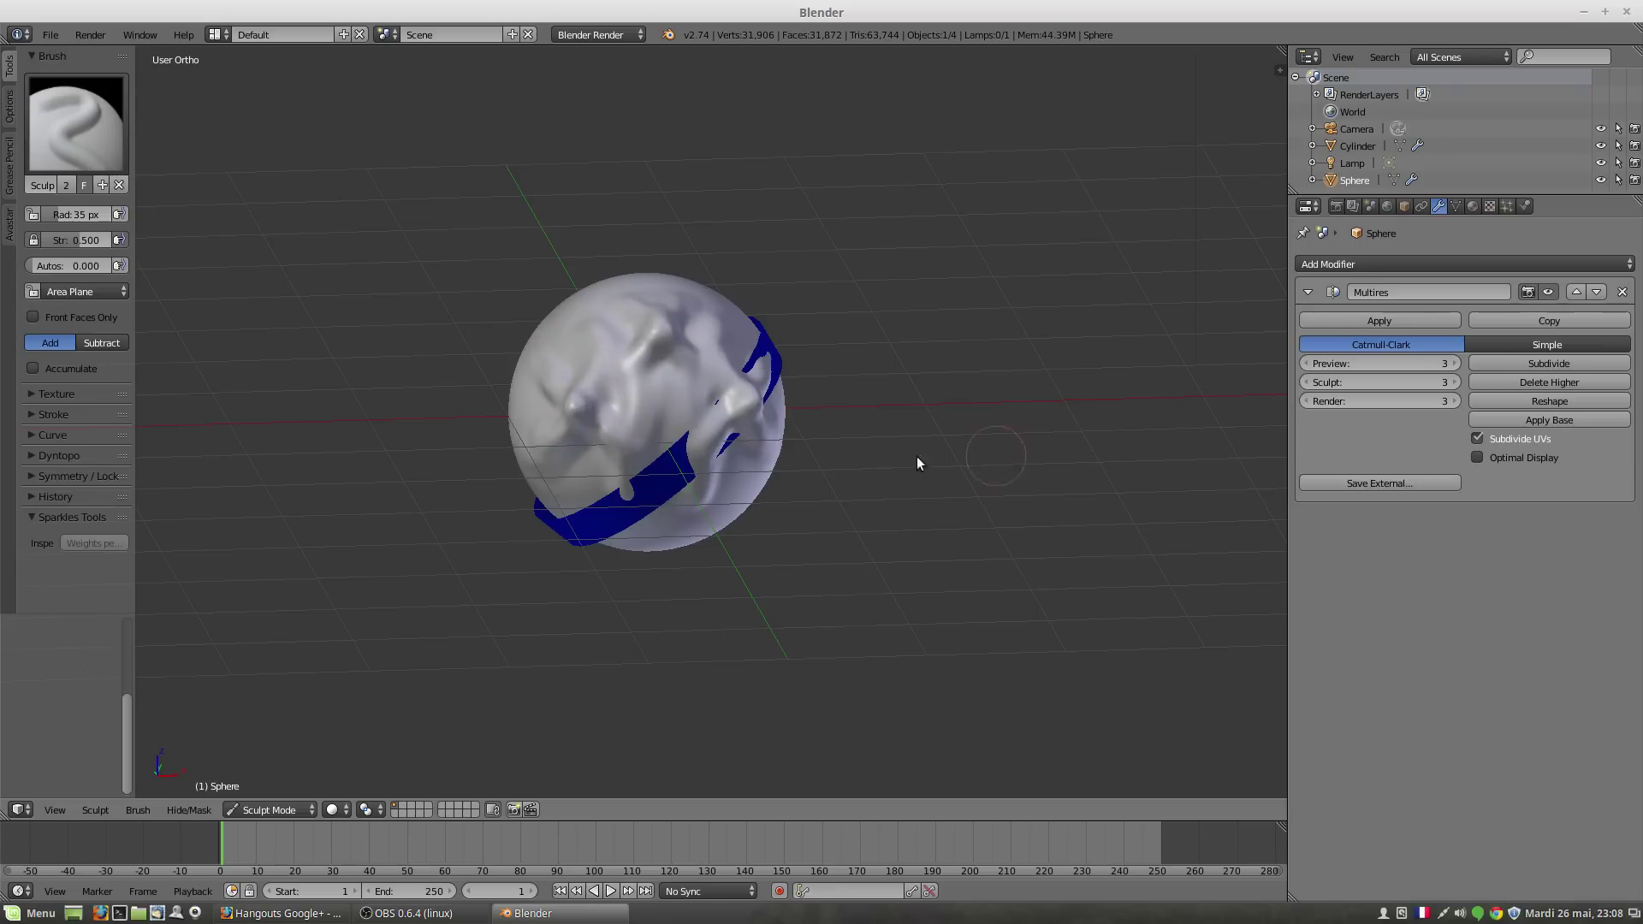
click(257, 810)
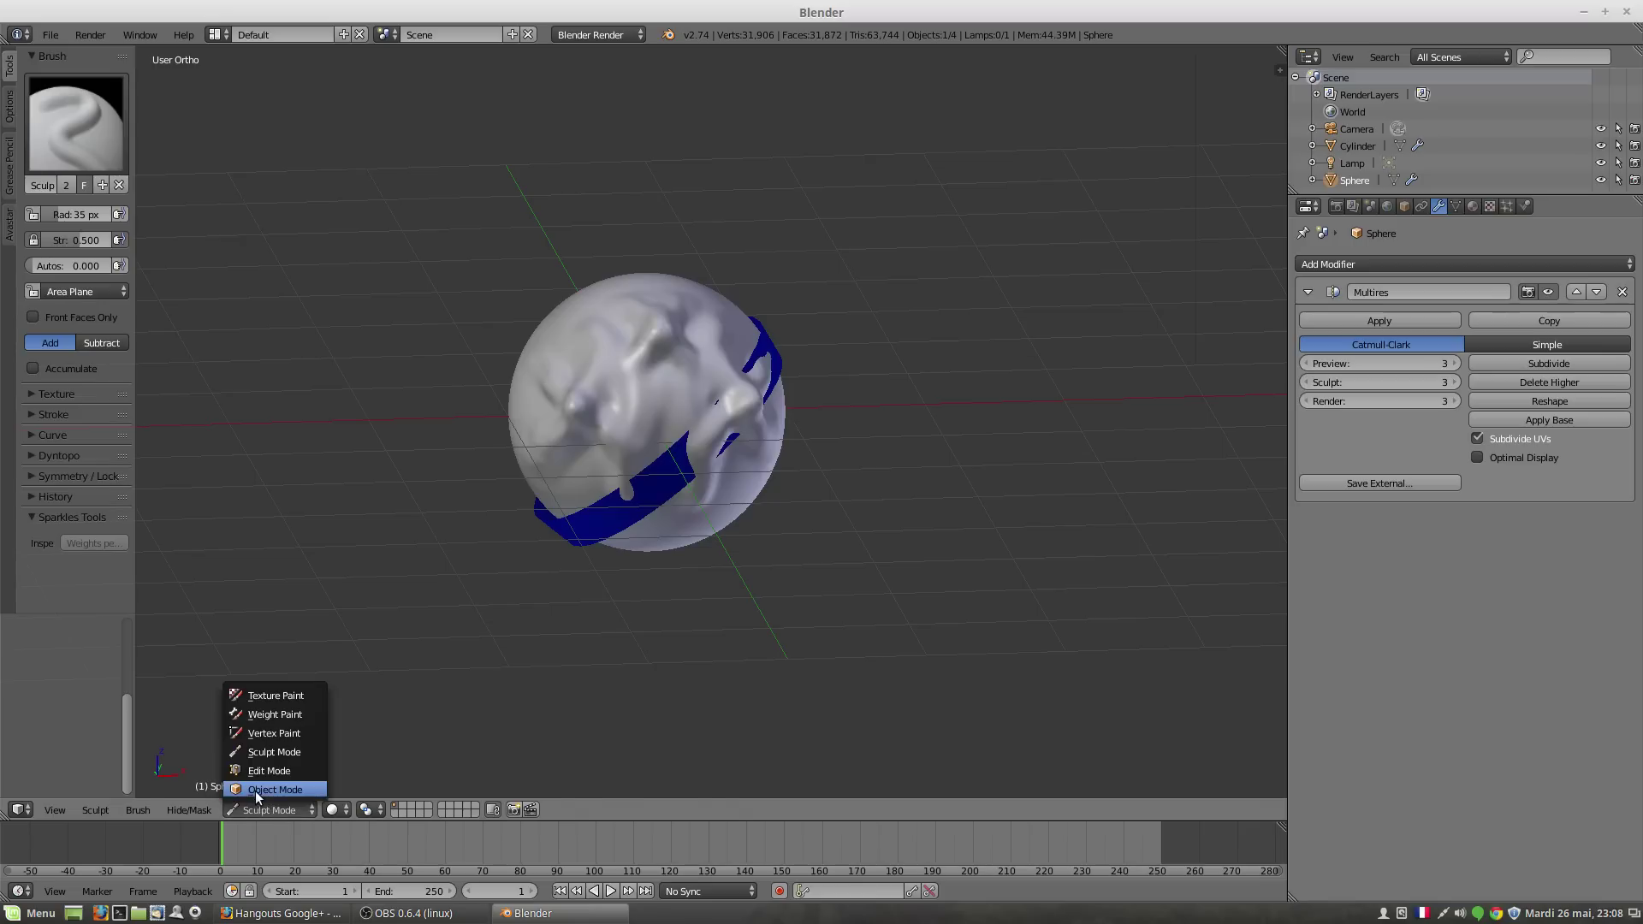
click(255, 789)
Step: Select the ring and move it up along Z onto the upper half of the sculpted sphere
right_click(670, 466)
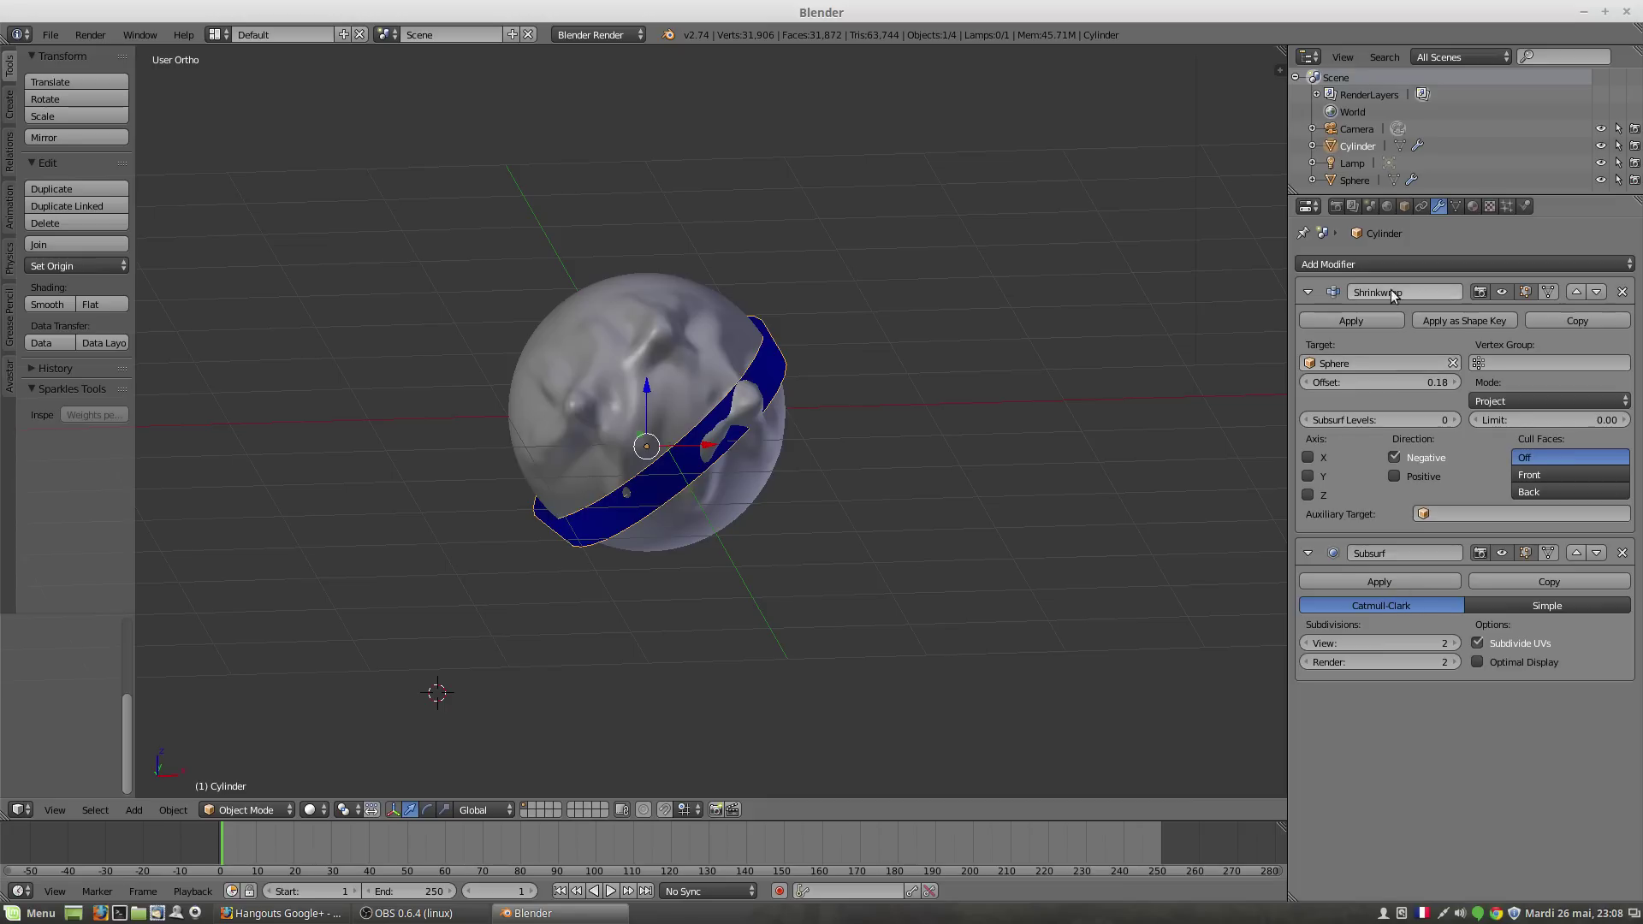
middle_drag(759, 463, 664, 447)
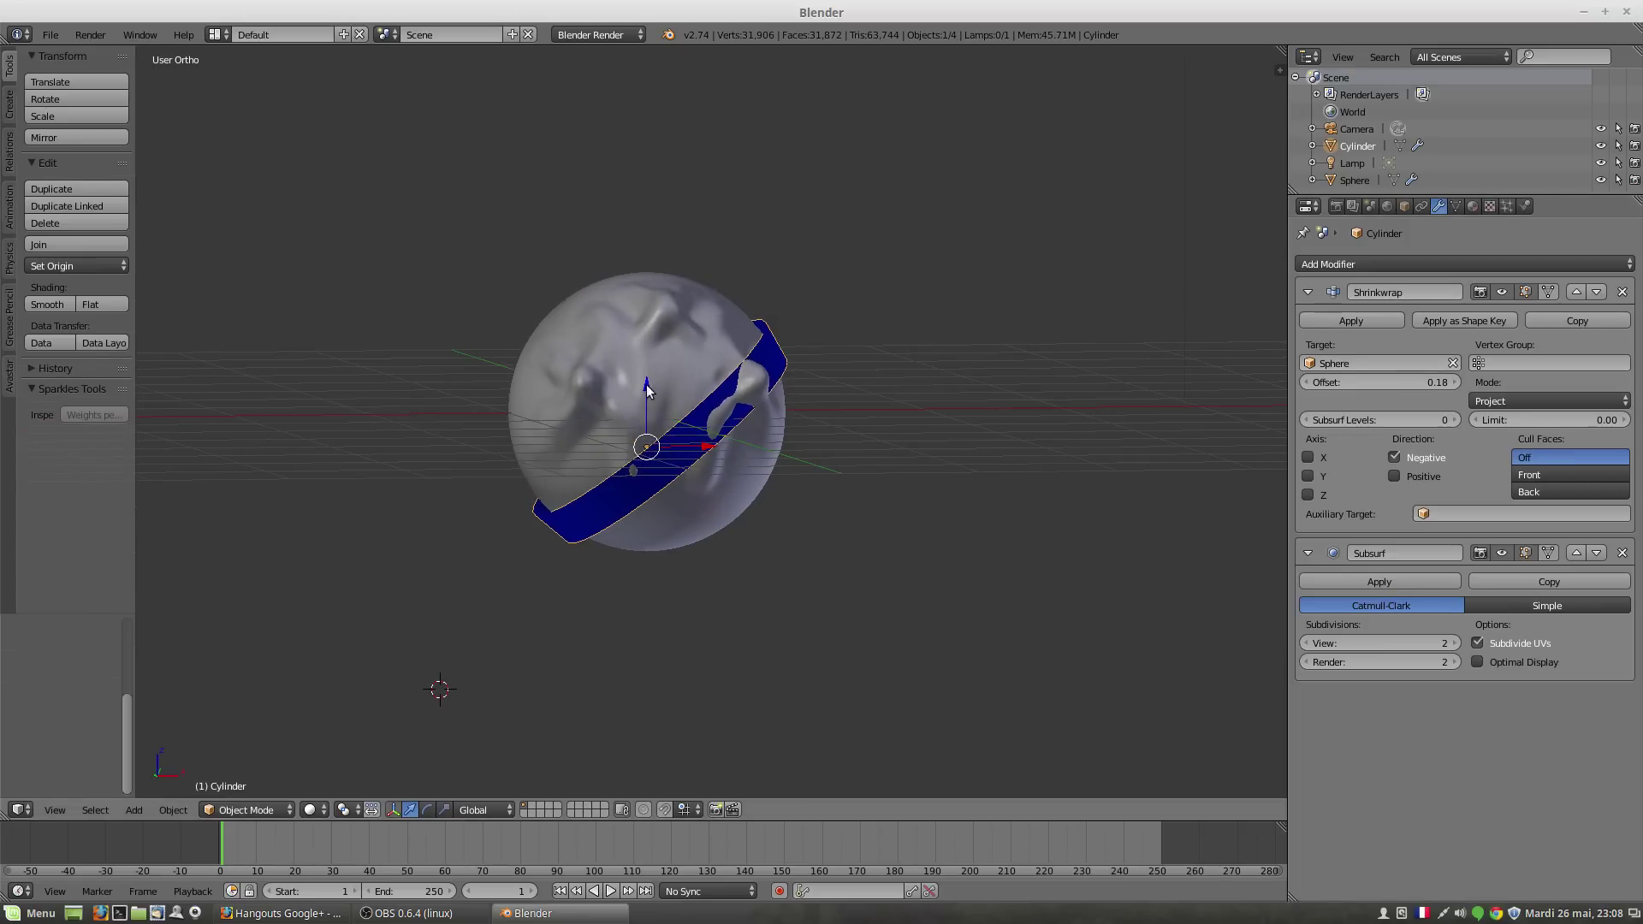
drag(647, 391, 631, 275)
middle_drag(642, 357, 782, 410)
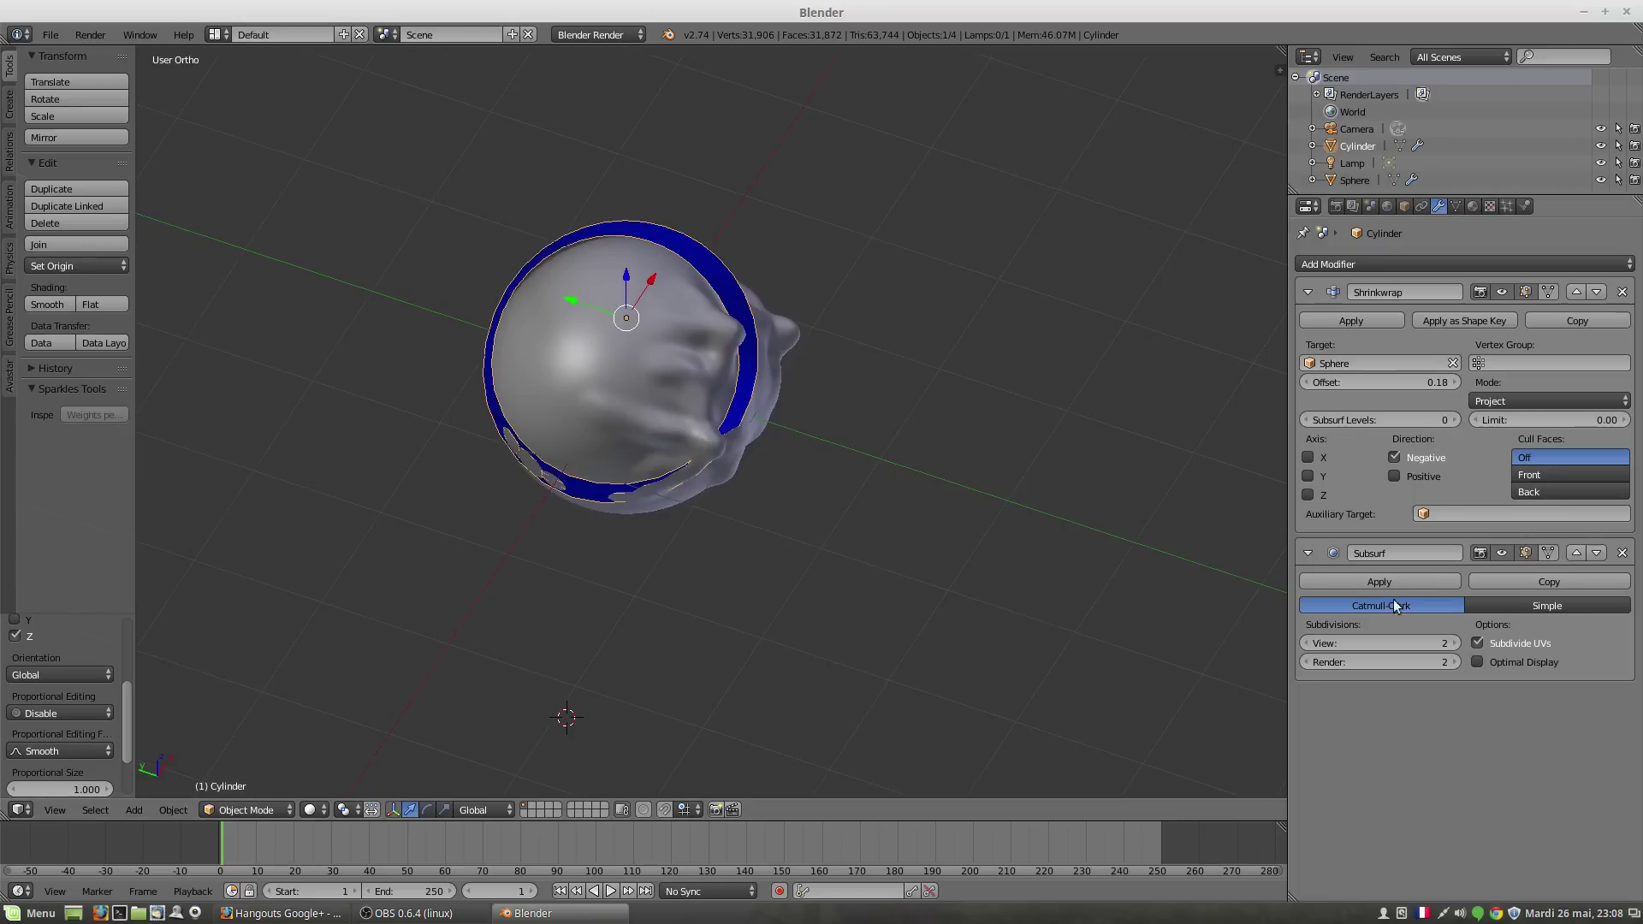
Step: Lower the ring's Subdivision Surface view level to 0 and inspect the band around the bumps
click(1307, 644)
click(1307, 643)
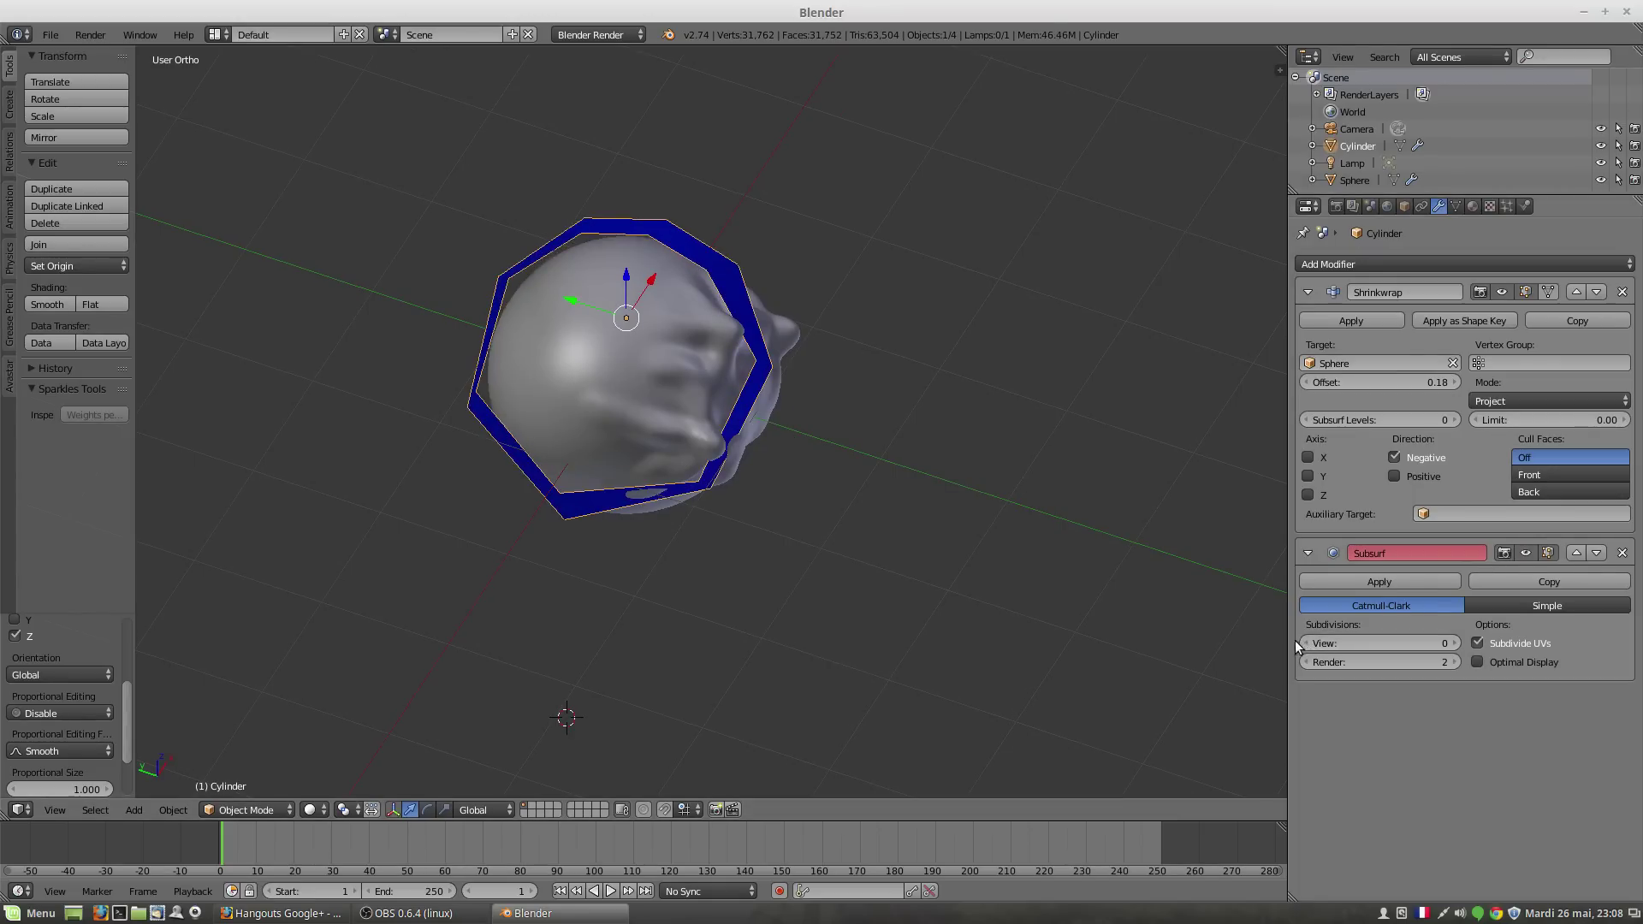
middle_drag(753, 500, 687, 428)
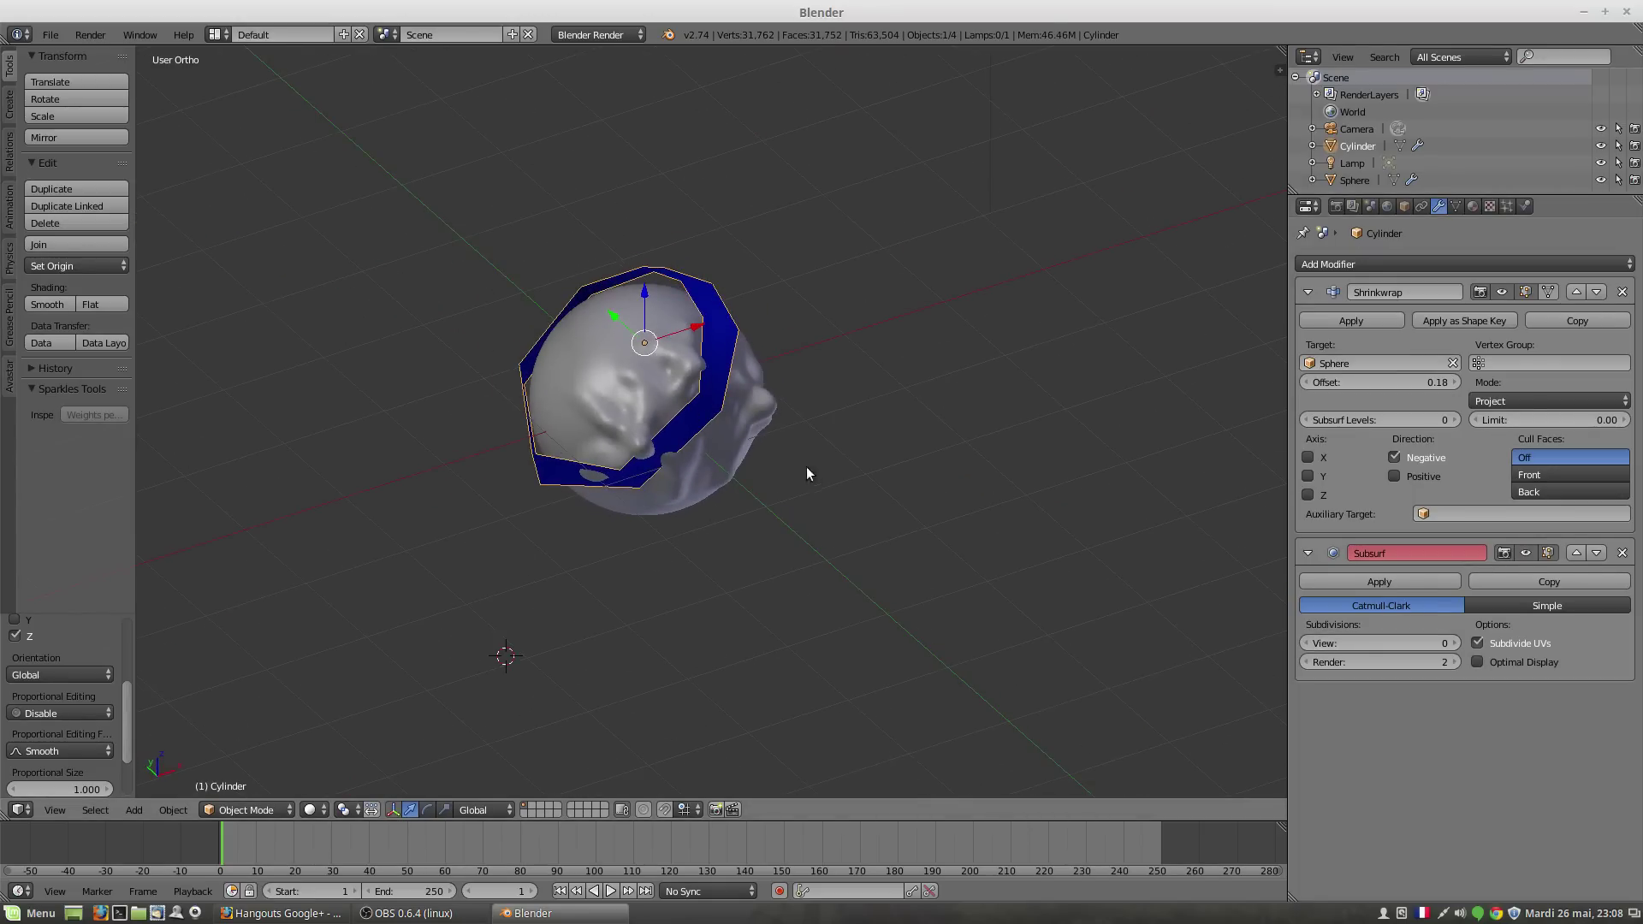
middle_drag(807, 467, 684, 462)
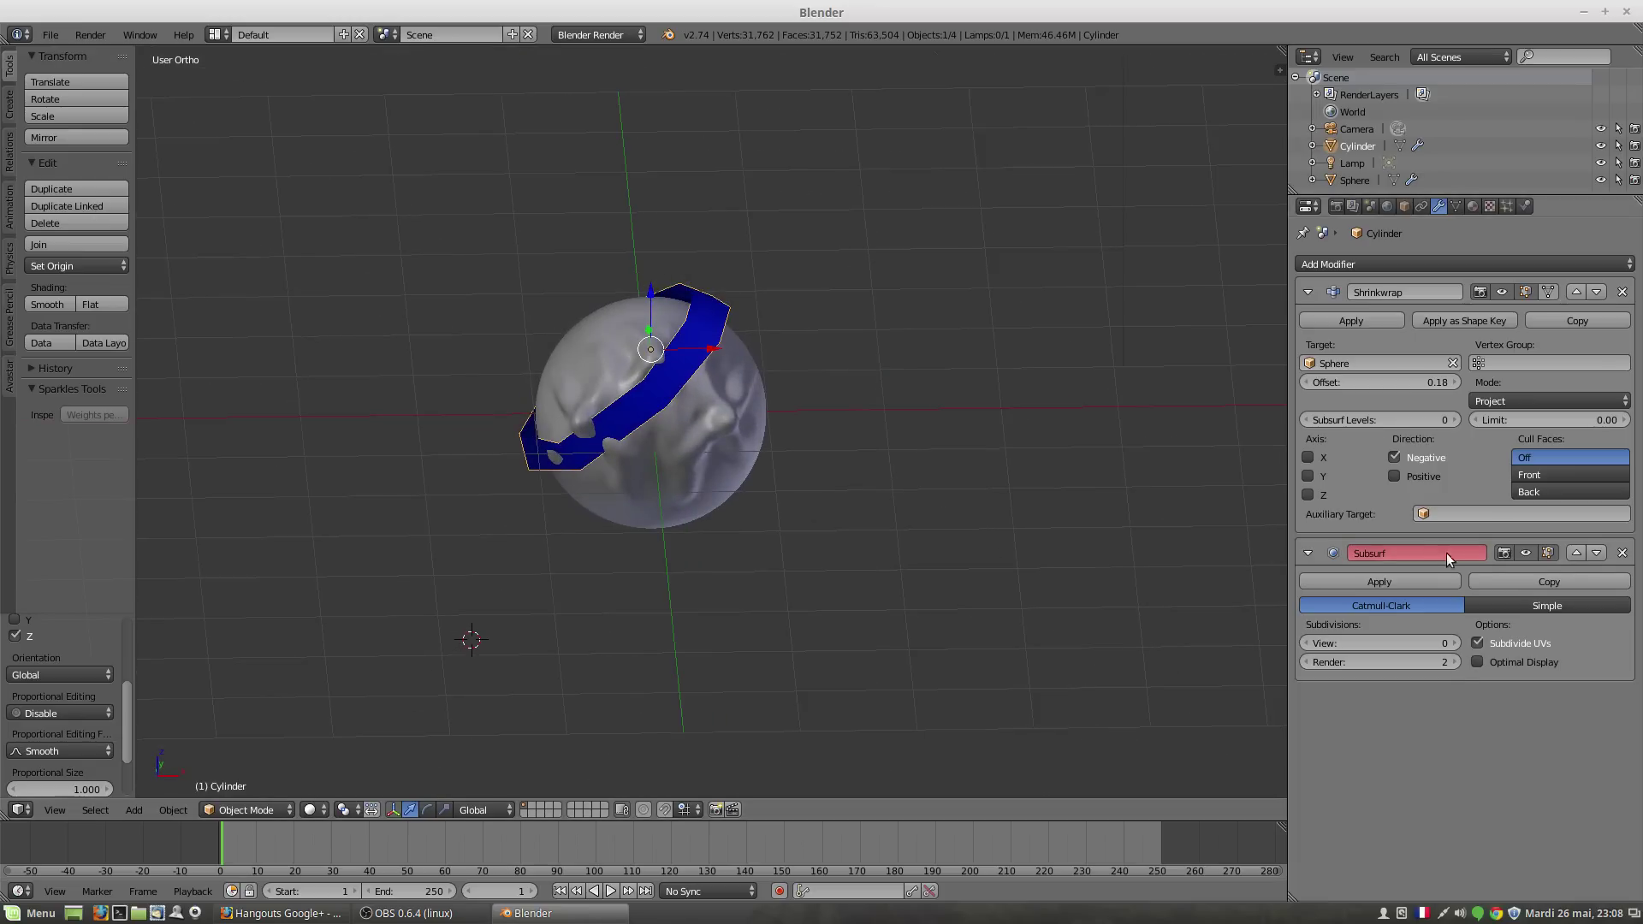
Step: Reorder the ring's Subdivision Surface modifier before the Shrinkwrap and set its view level to 3
click(1575, 553)
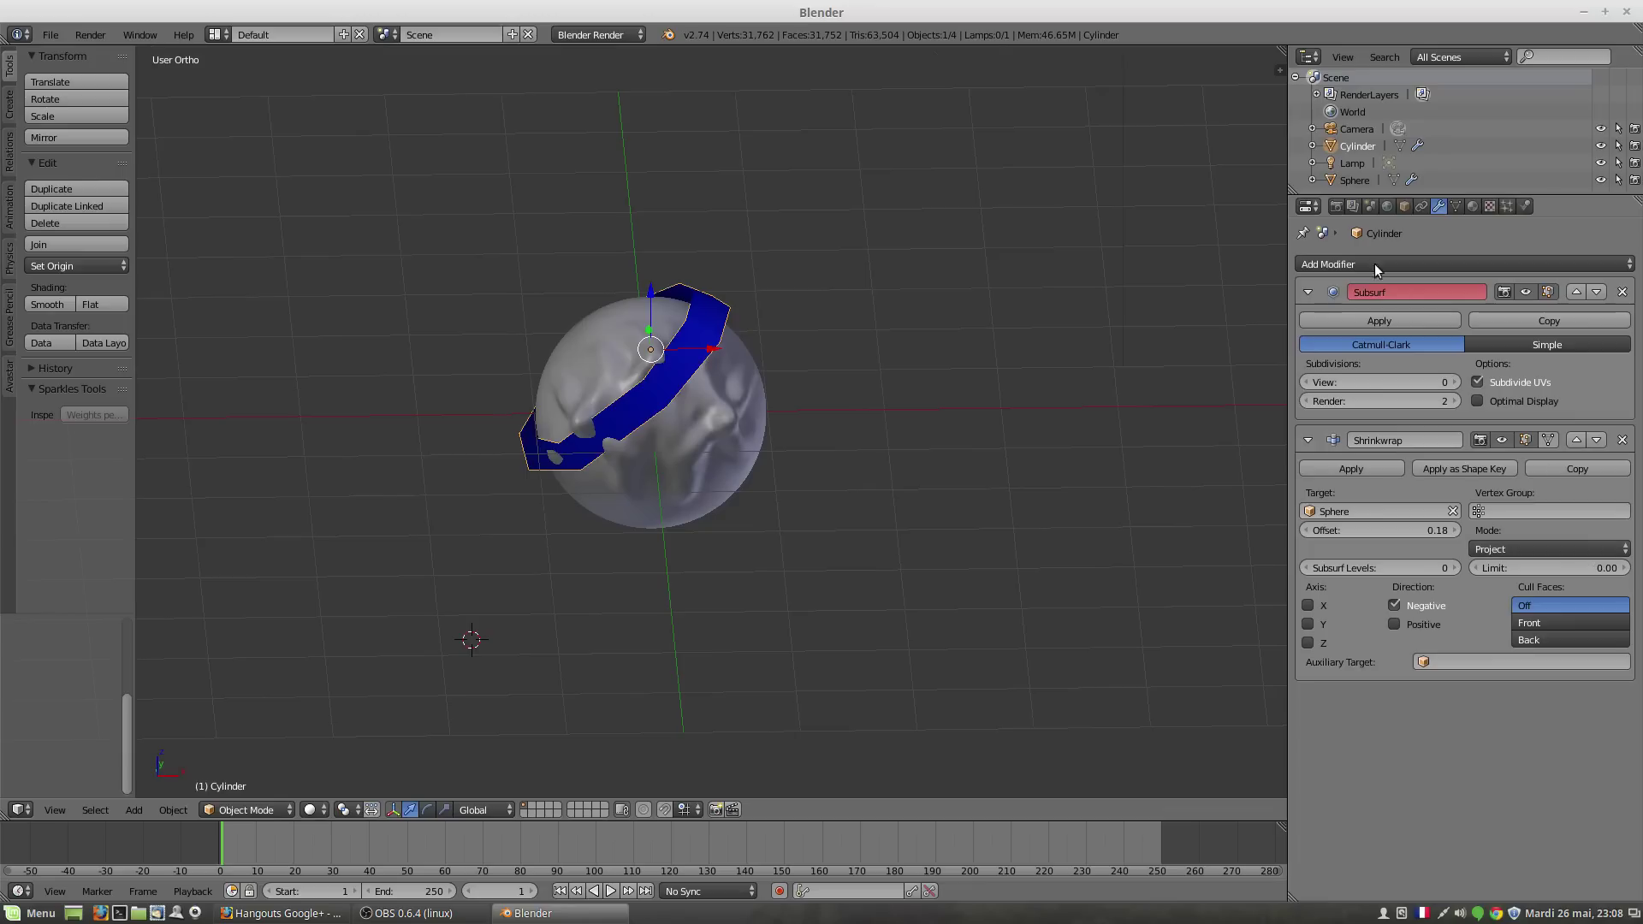
click(1456, 381)
click(1457, 382)
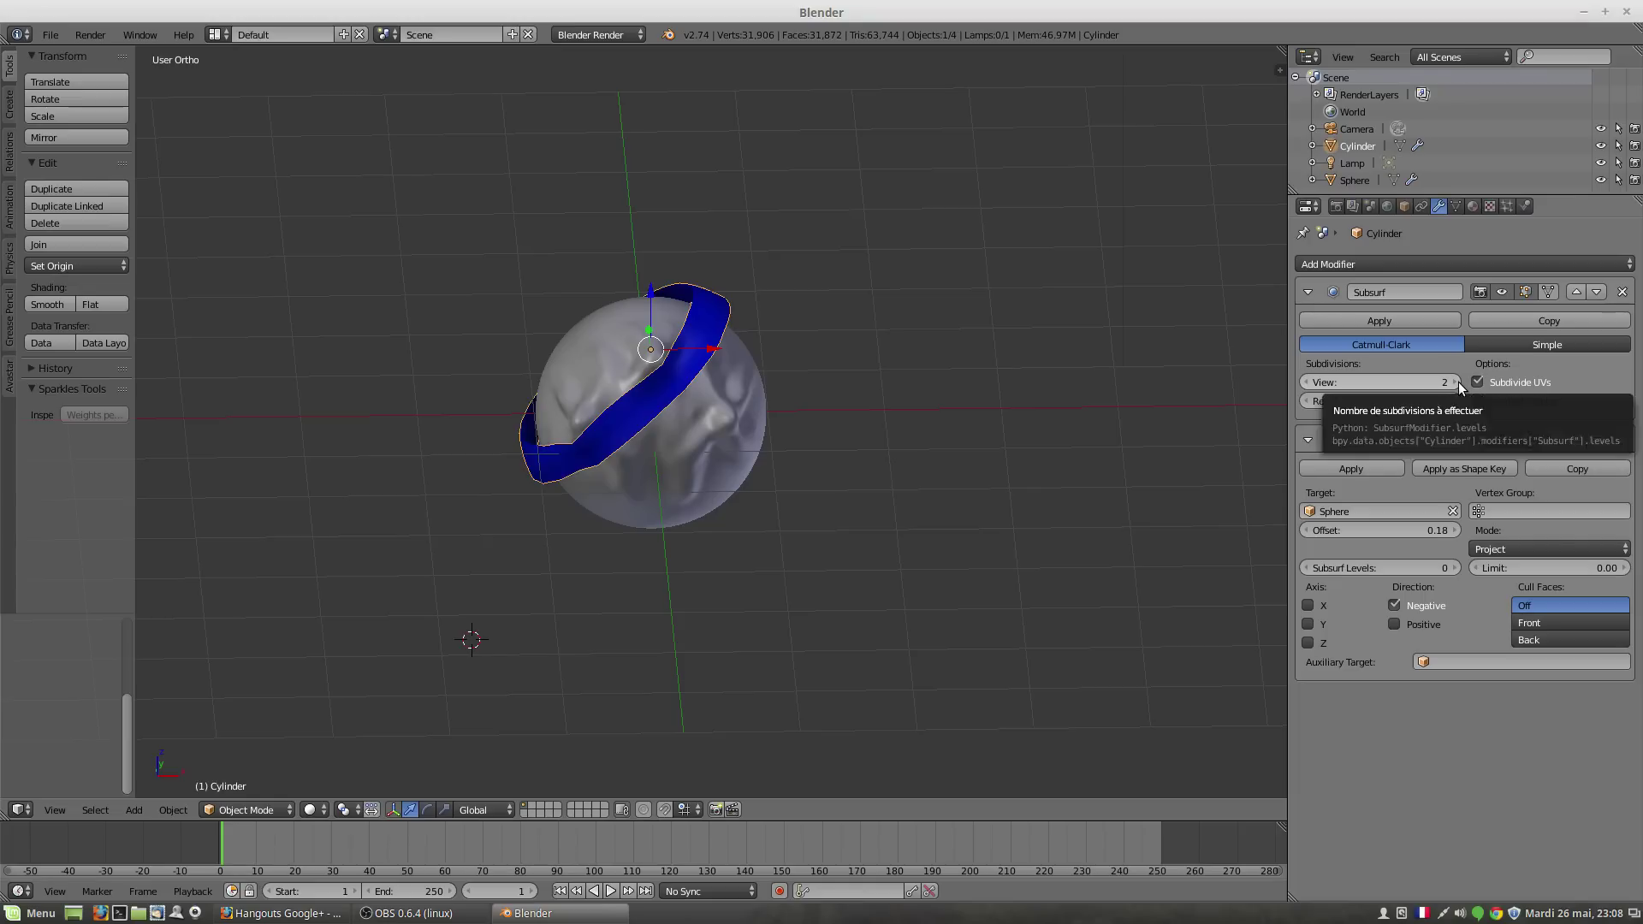
click(1458, 381)
Step: Reduce the ring's Shrinkwrap offset to 0.06 and view the tightened band from the side and front
middle_drag(633, 396, 821, 411)
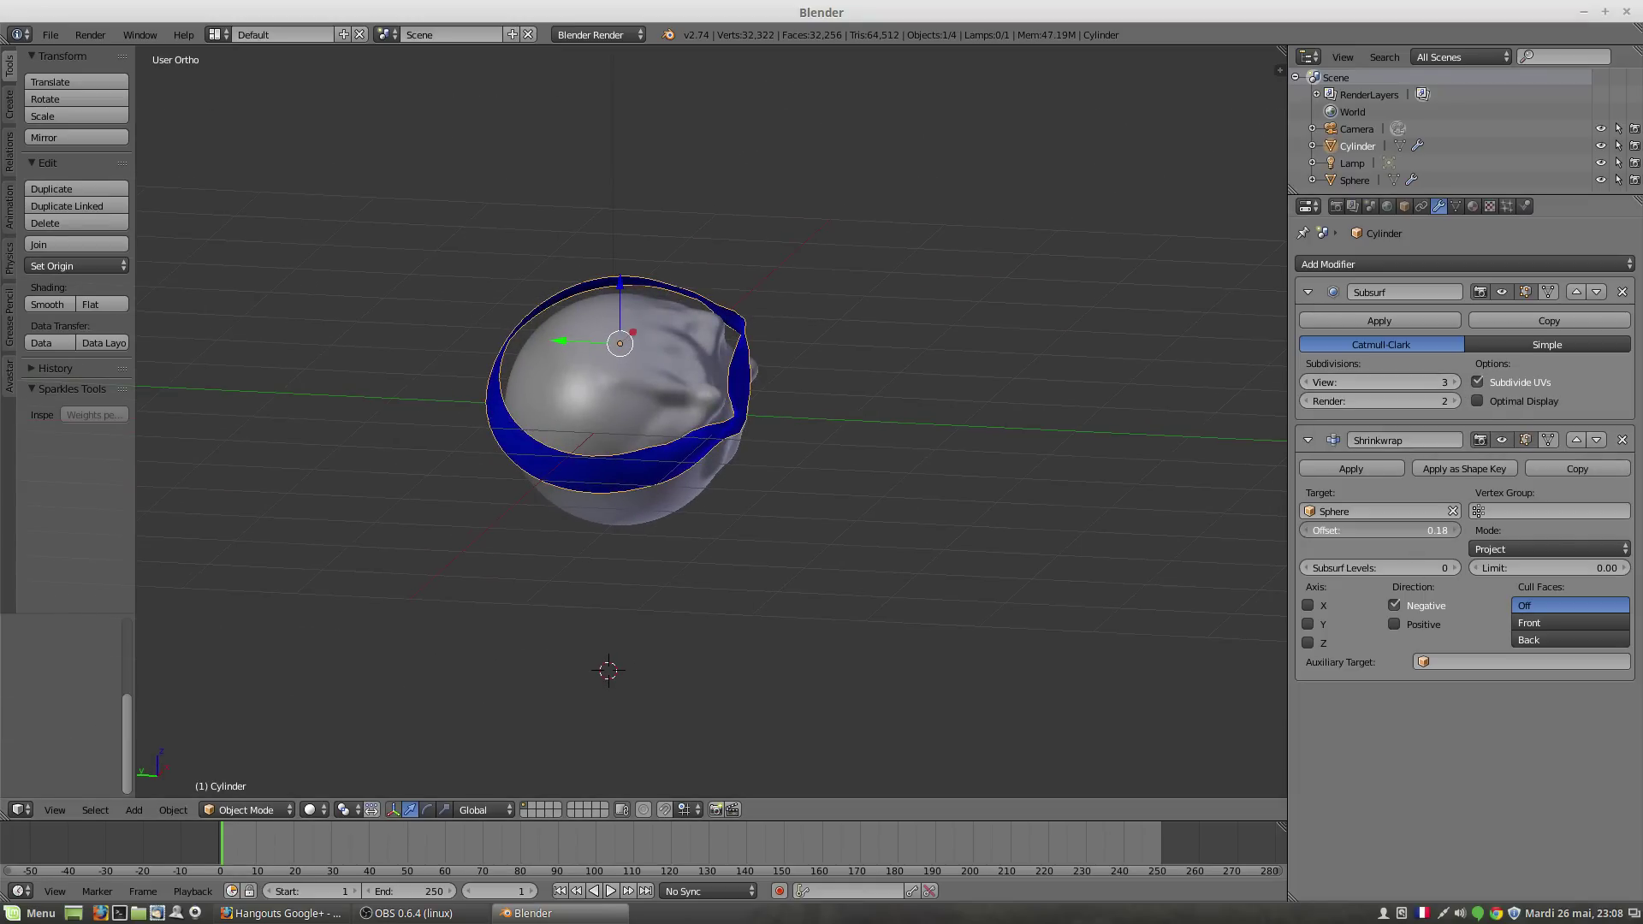
drag(1404, 531, 1390, 531)
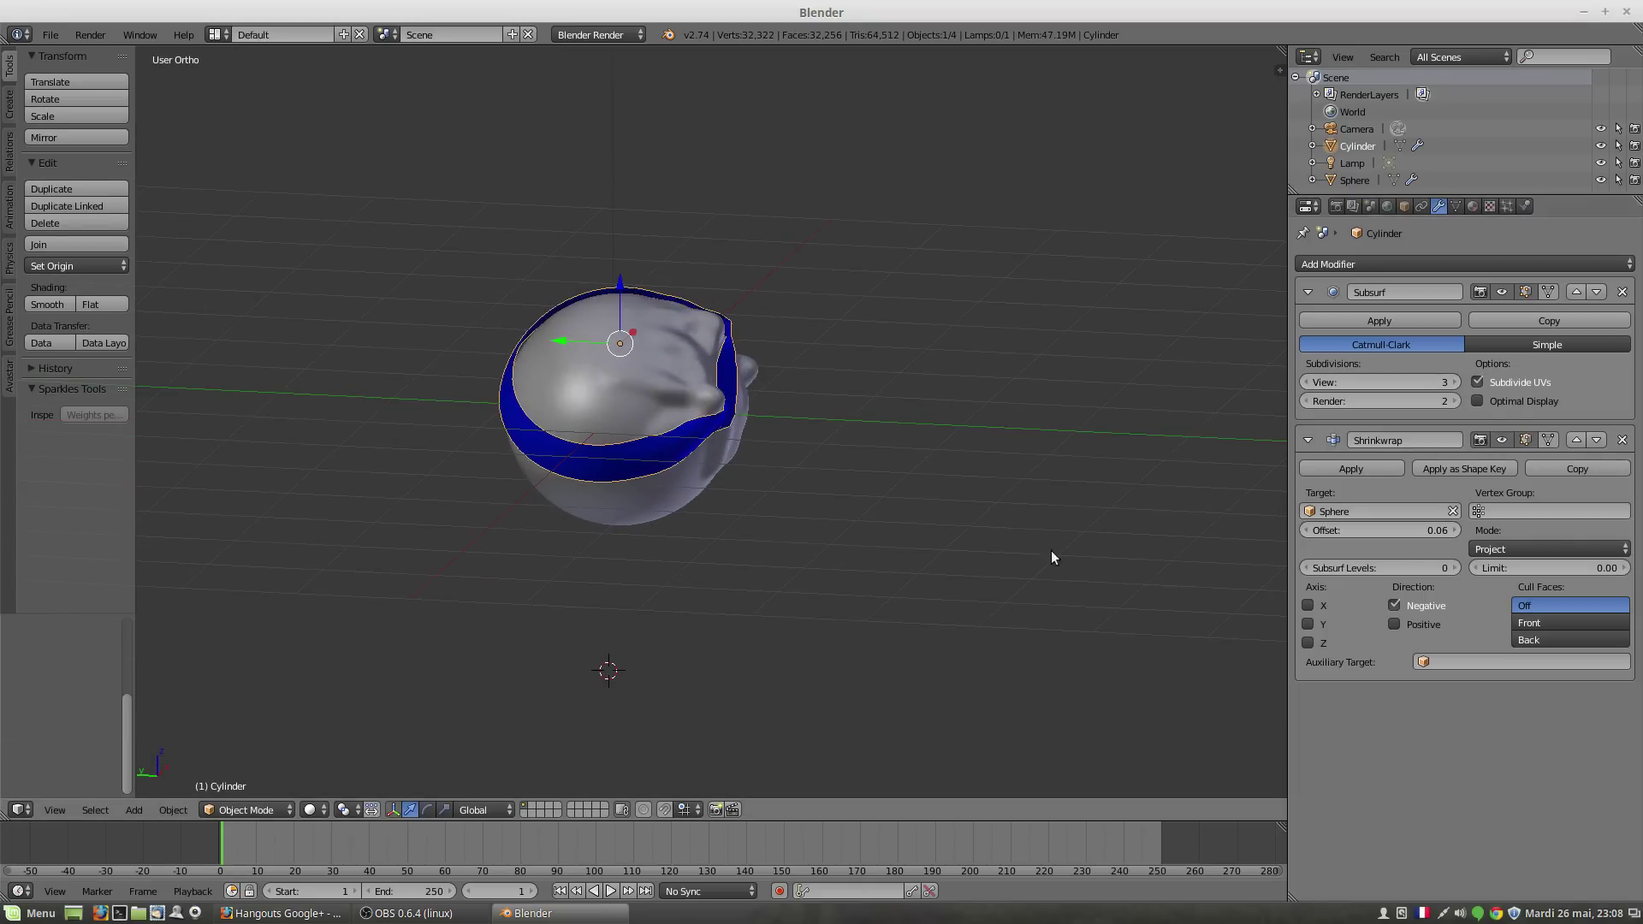
middle_drag(912, 509, 710, 392)
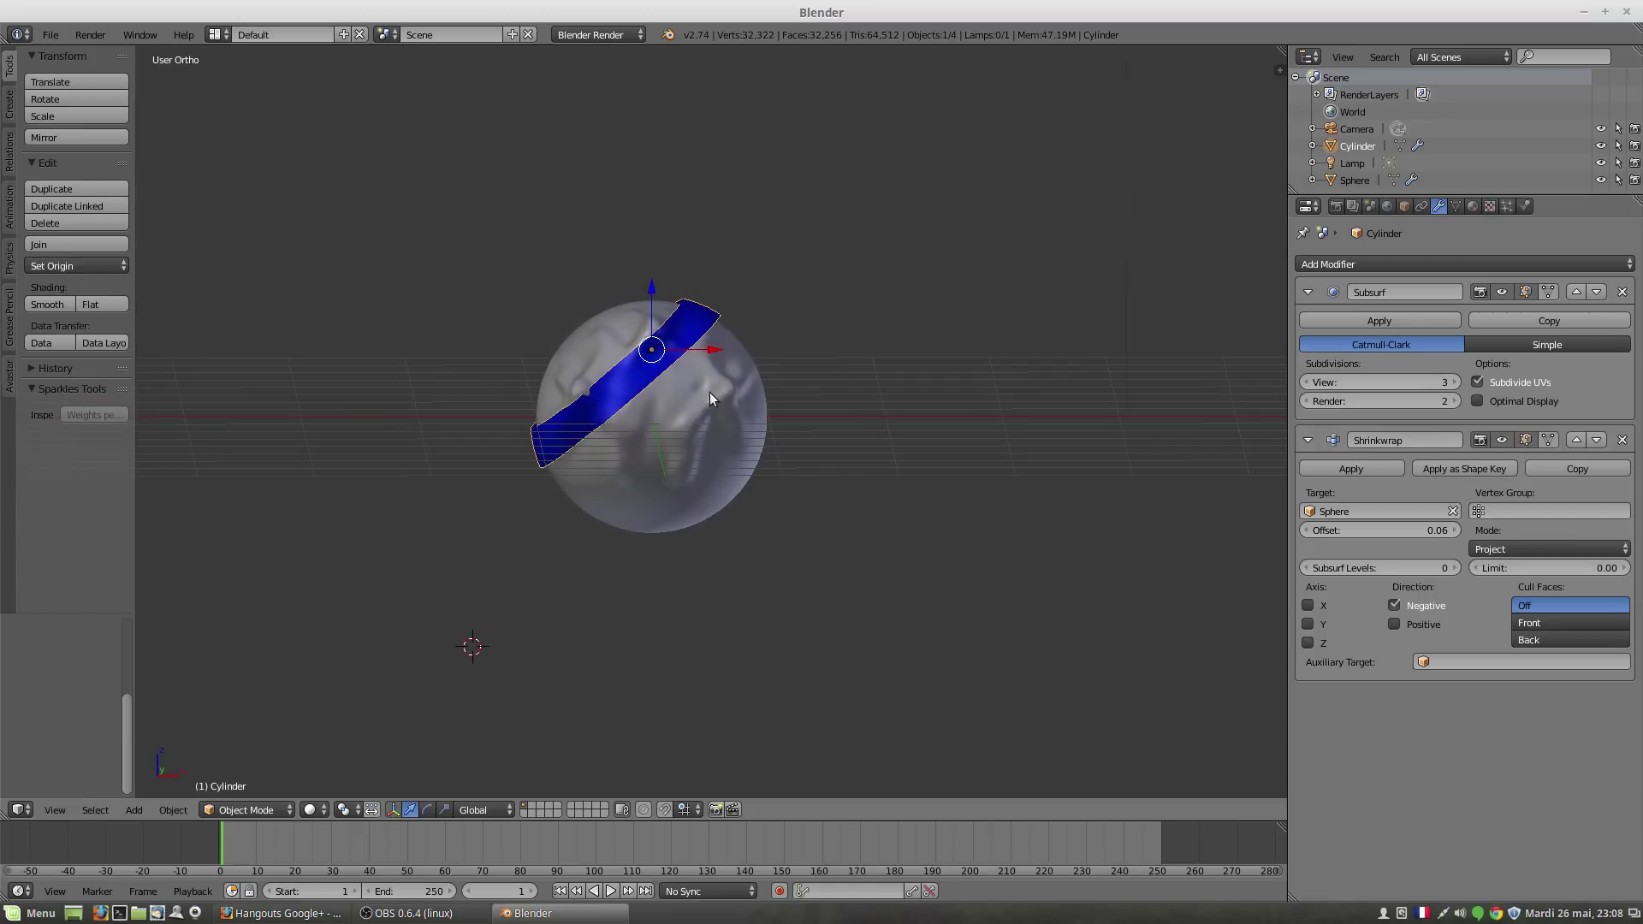
Step: Move the ring down along Z by about 0.94 onto the sphere's lower half and inspect how it follows the bumps
key(g)
key(z)
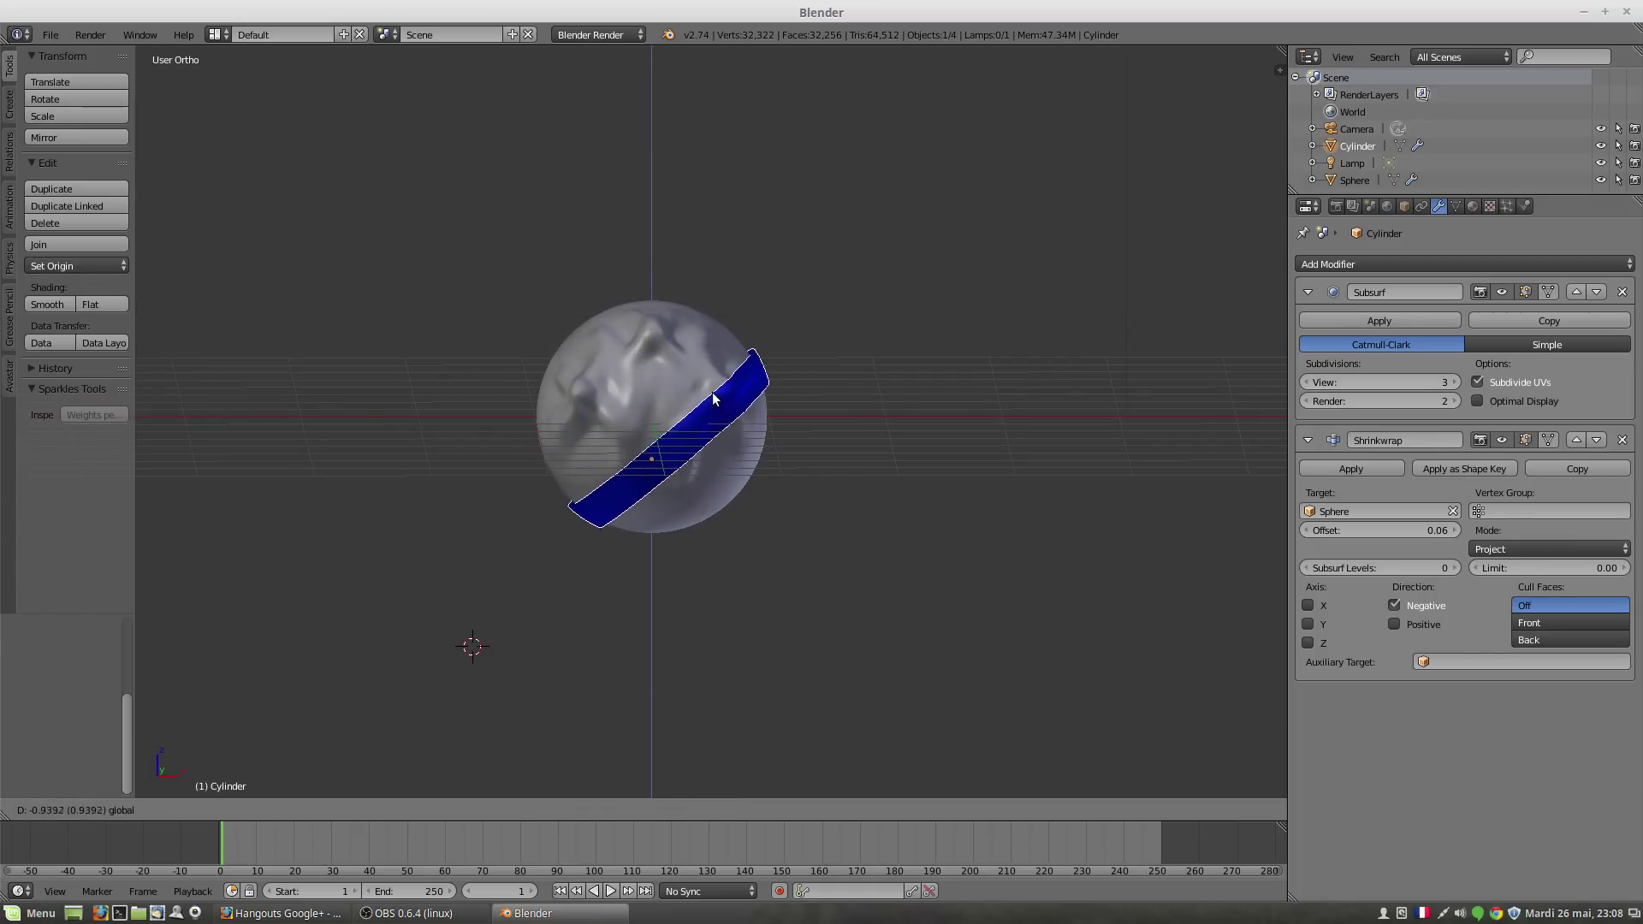
click(717, 399)
middle_drag(791, 459, 611, 418)
scroll(828, 527, up, 4)
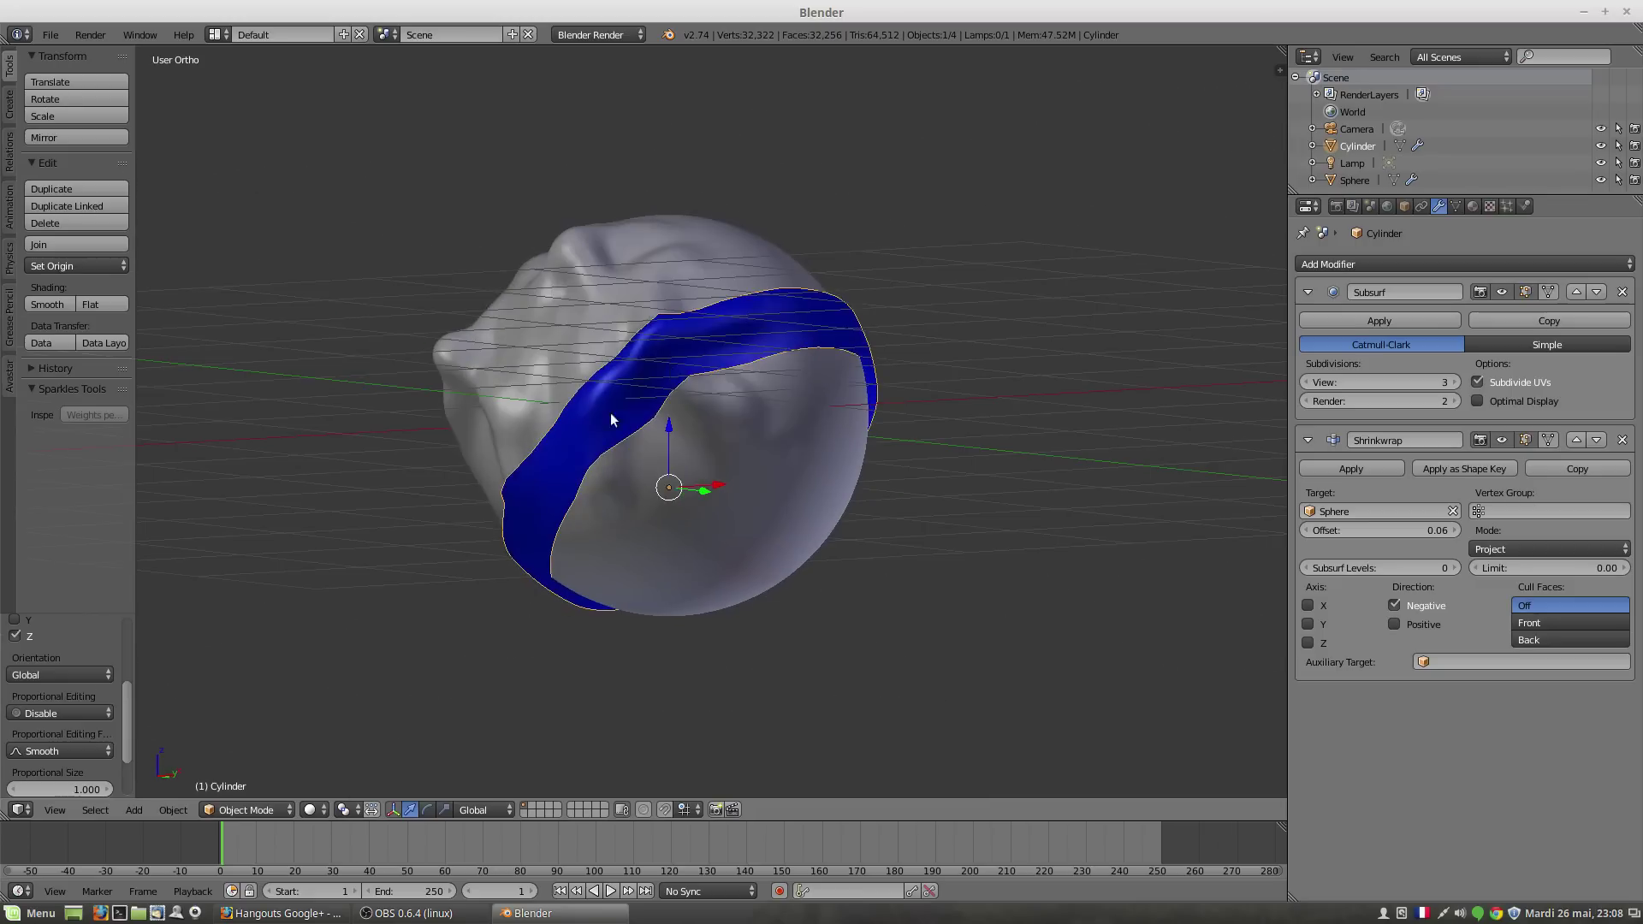
middle_drag(573, 494, 721, 266)
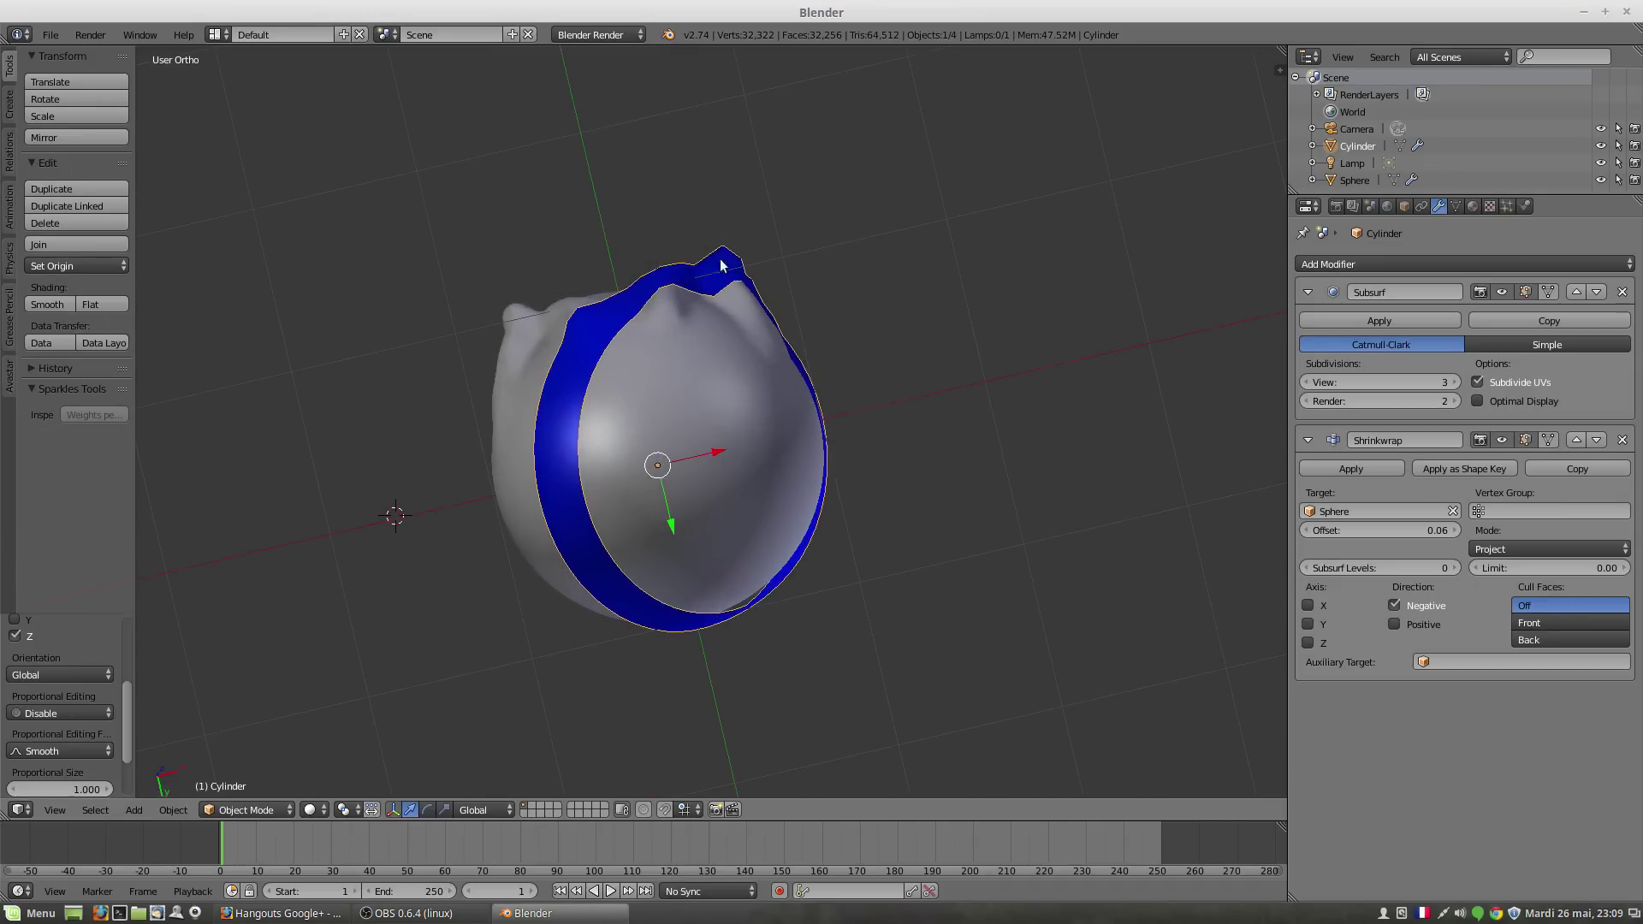
middle_drag(690, 441, 700, 591)
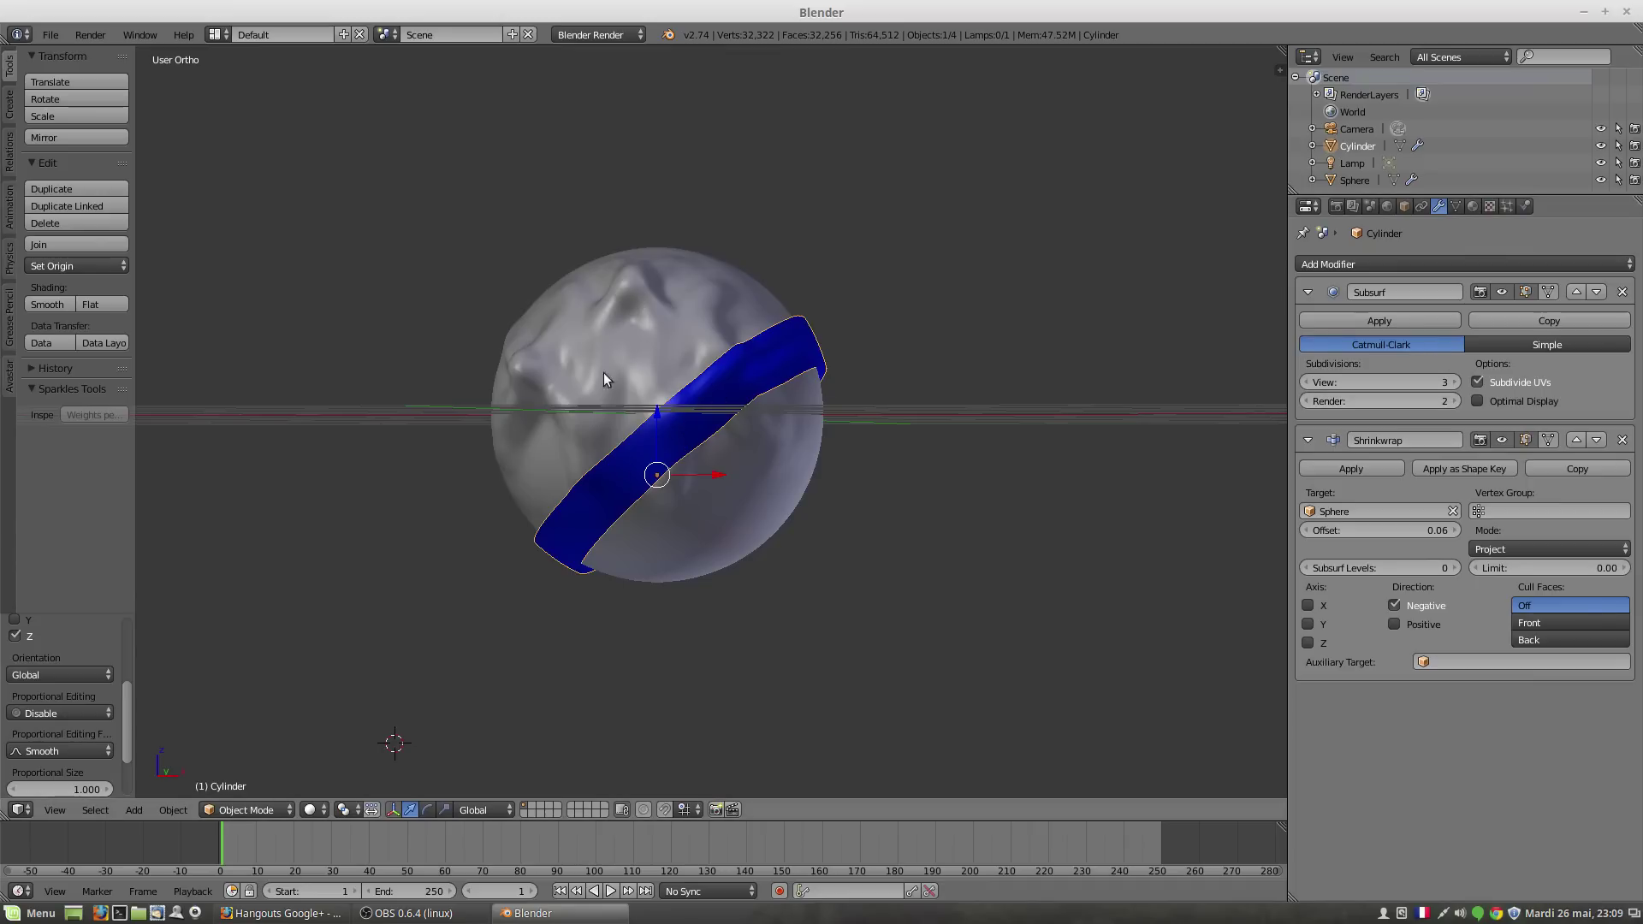
Step: Lower the ring's Subdivision Surface view level to 1 and inspect the coarser band around the bumps
middle_drag(729, 451, 838, 518)
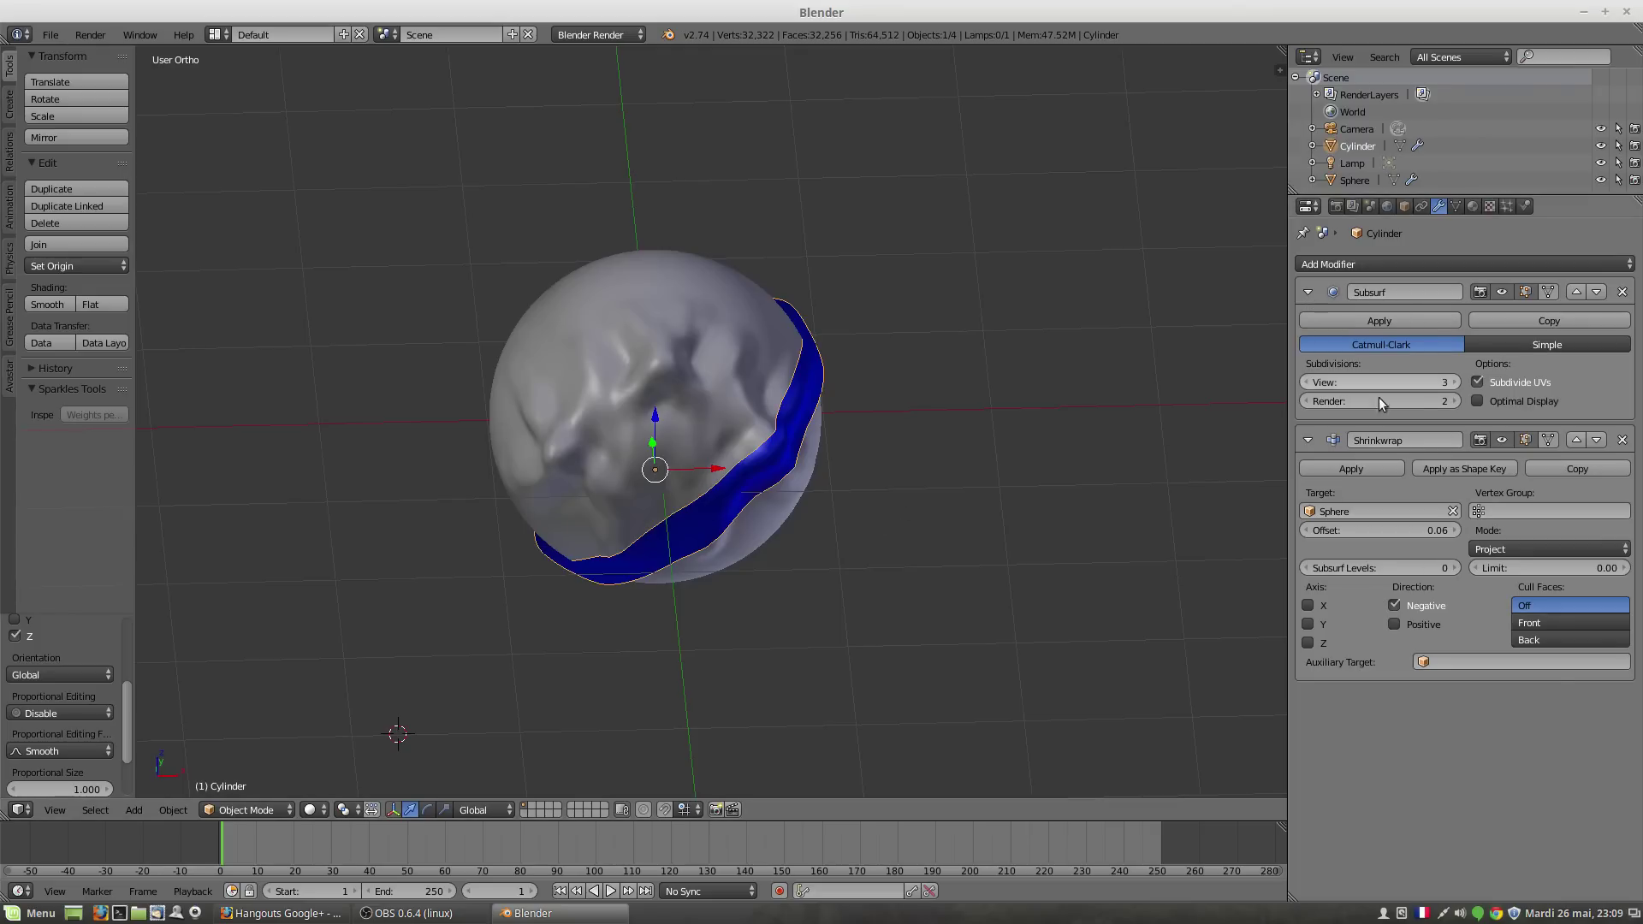
click(1309, 382)
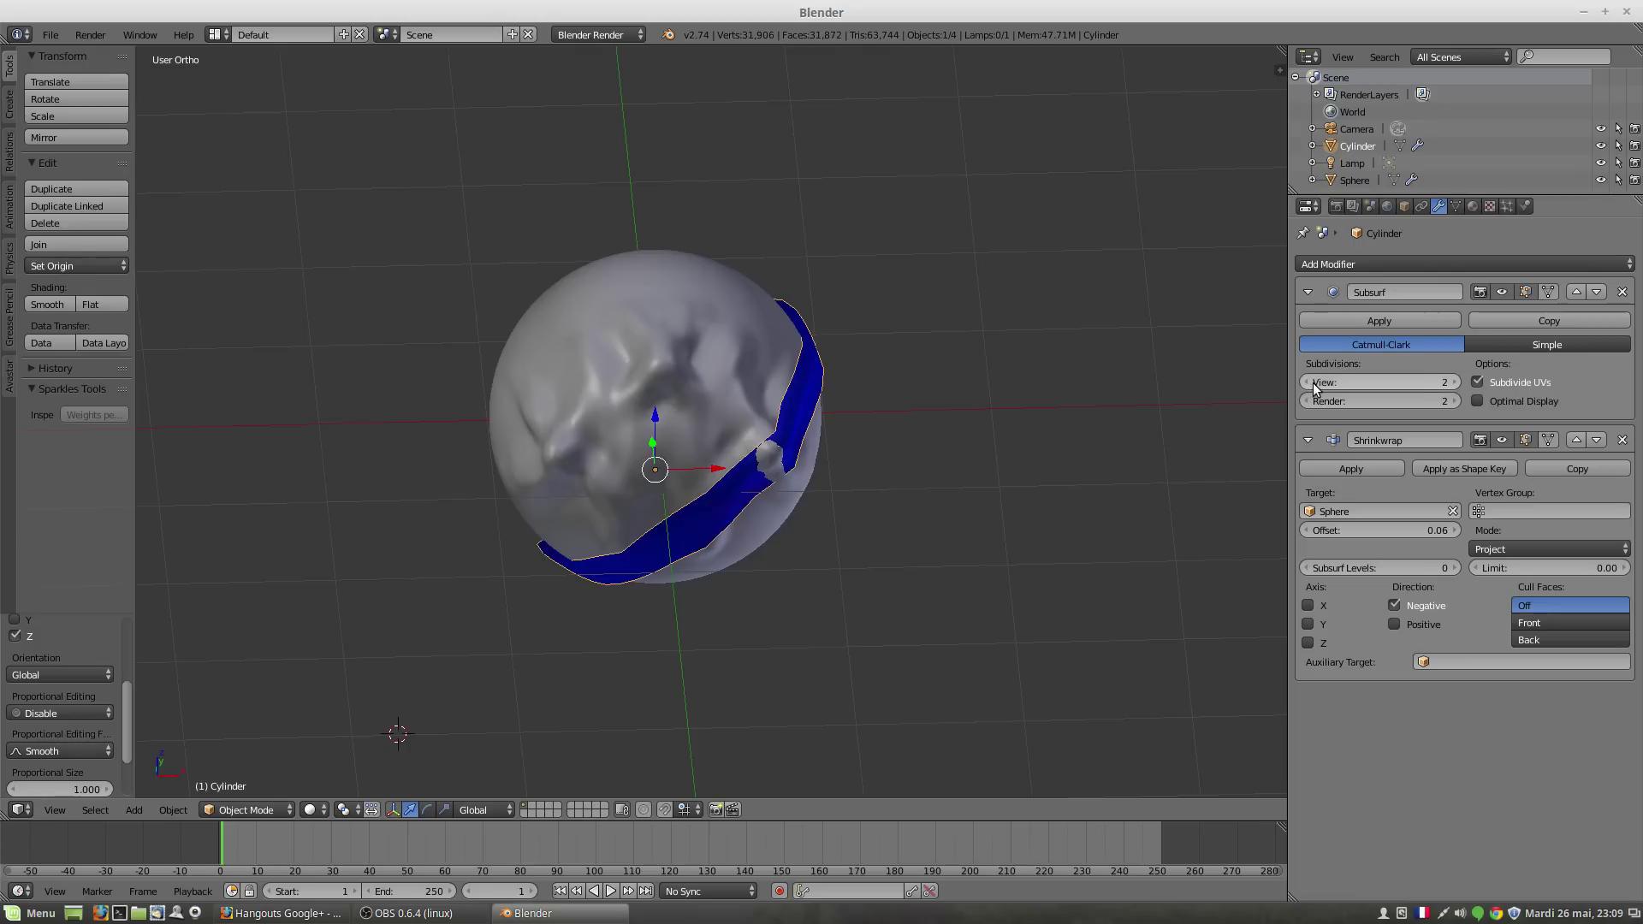
click(1313, 383)
click(1316, 381)
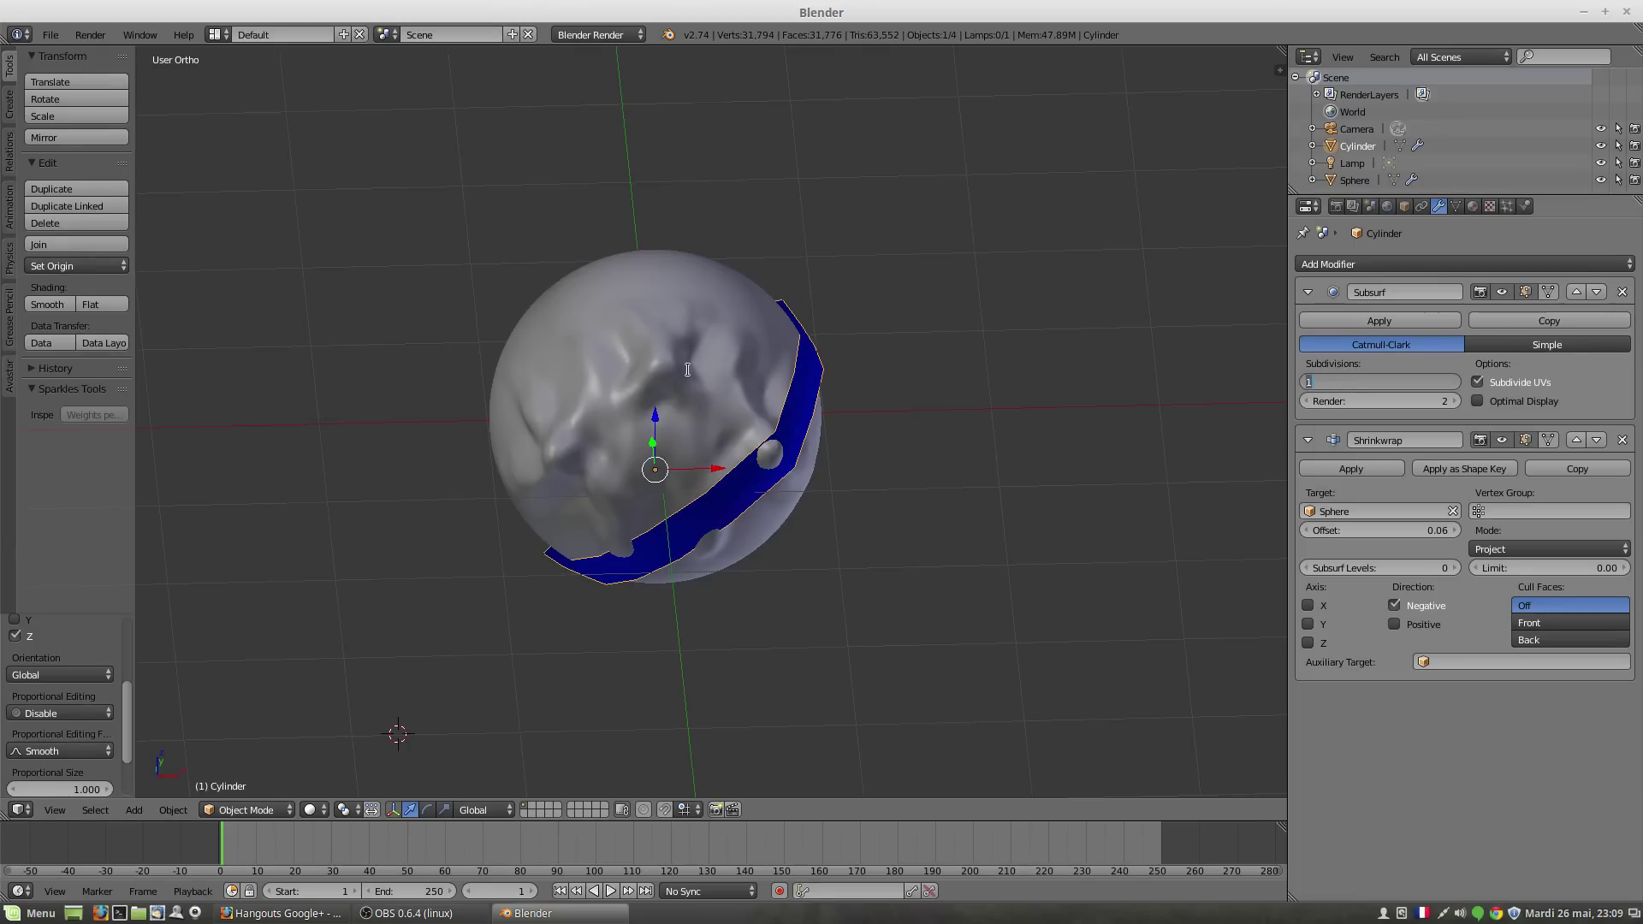
text(1)
key(Return)
middle_drag(994, 447, 883, 511)
Step: Restore the ring's Subdivision Surface view level to 3
click(1441, 382)
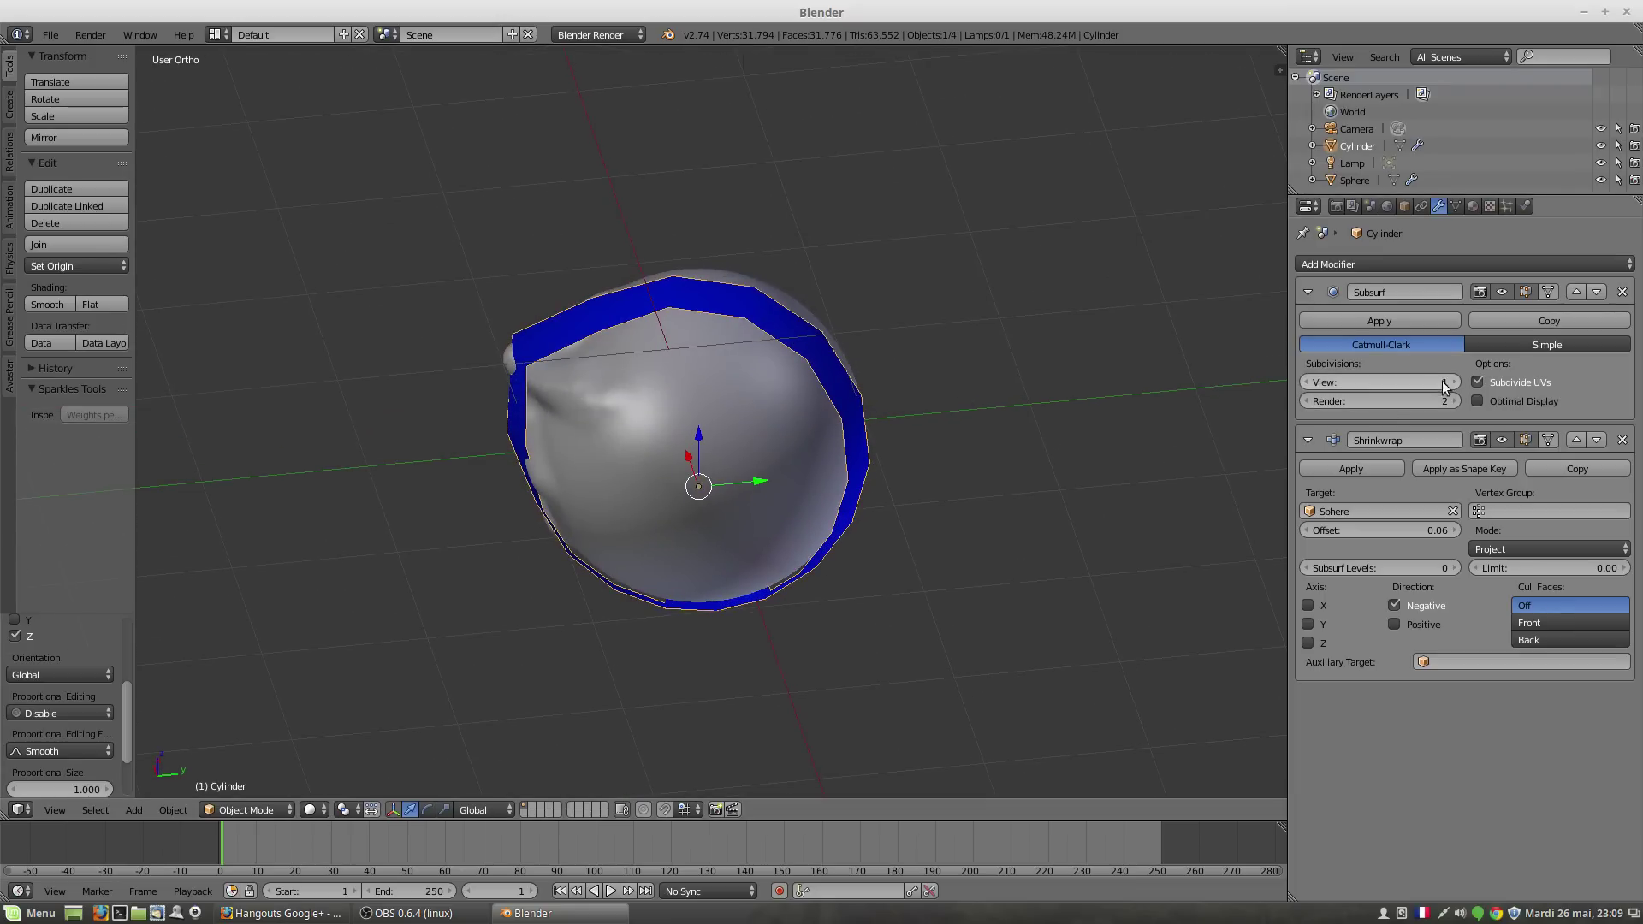
text(3)
key(Return)
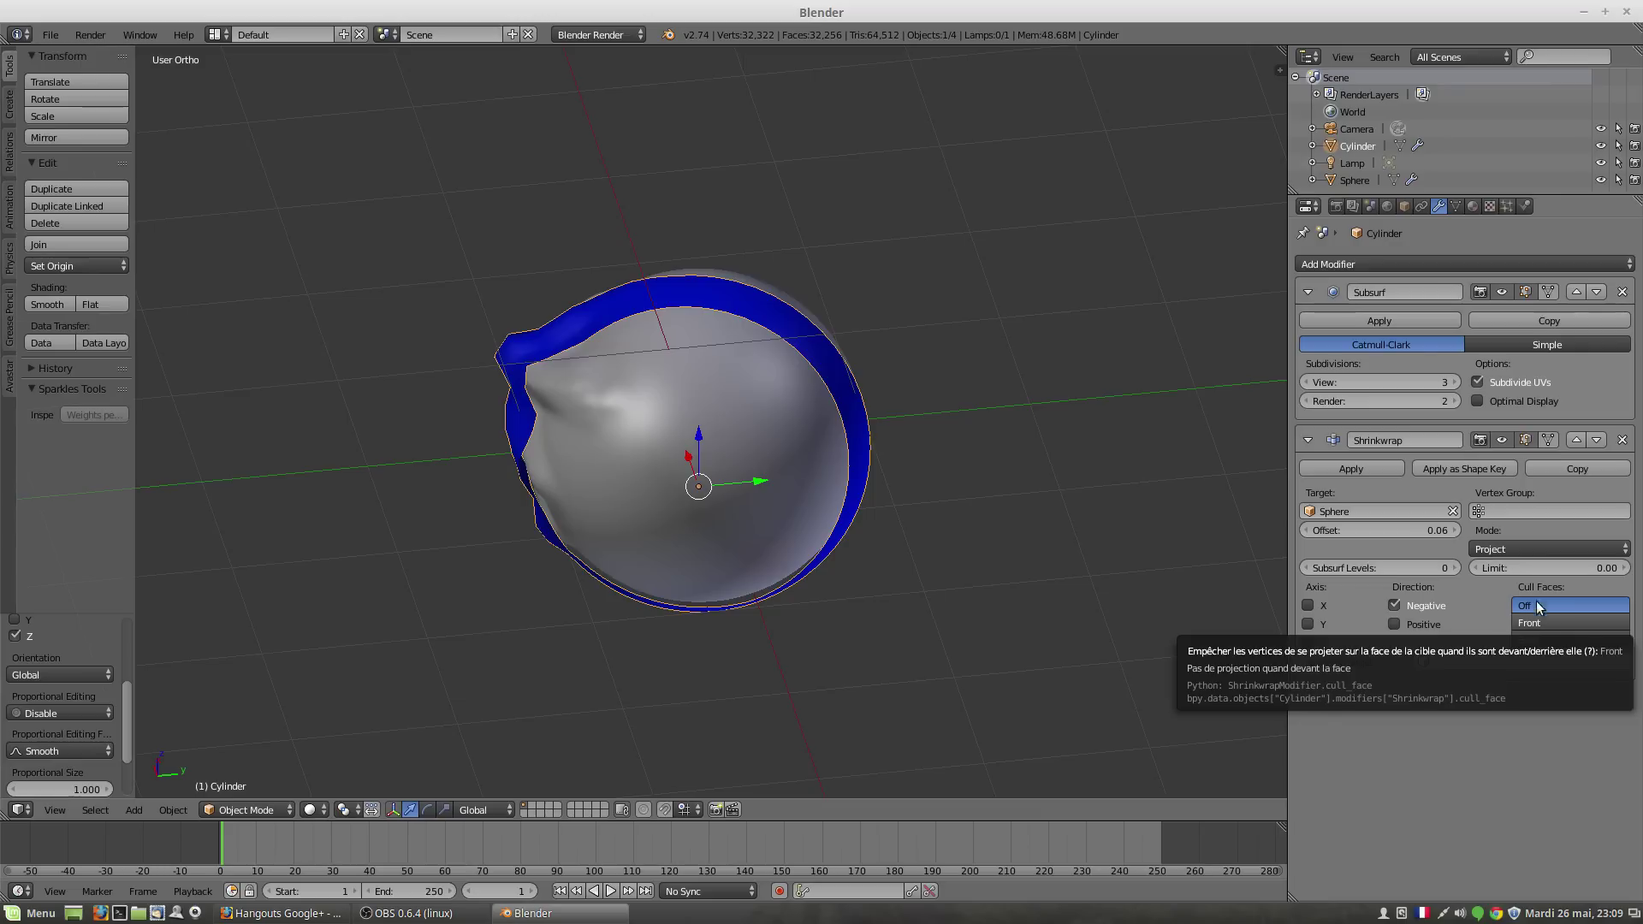
Step: In front view, move the ring down along Z and in the negative X direction so only its upper end overlaps the sphere
middle_drag(840, 535, 929, 678)
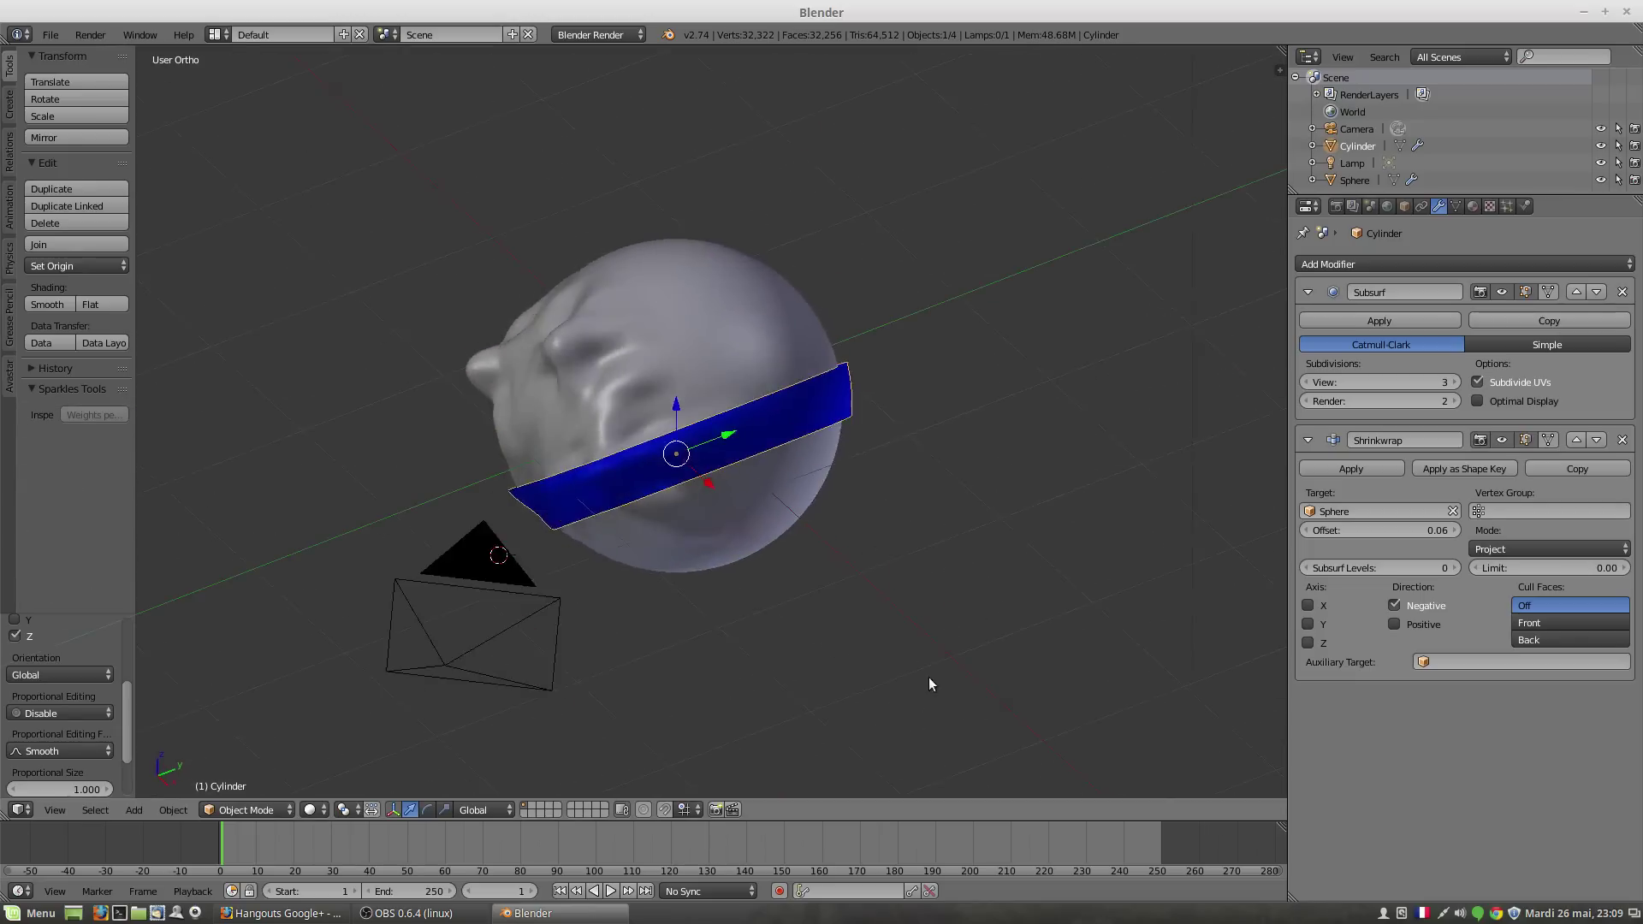
scroll(865, 561, down, 3)
middle_drag(859, 549, 772, 528)
key(KP_1)
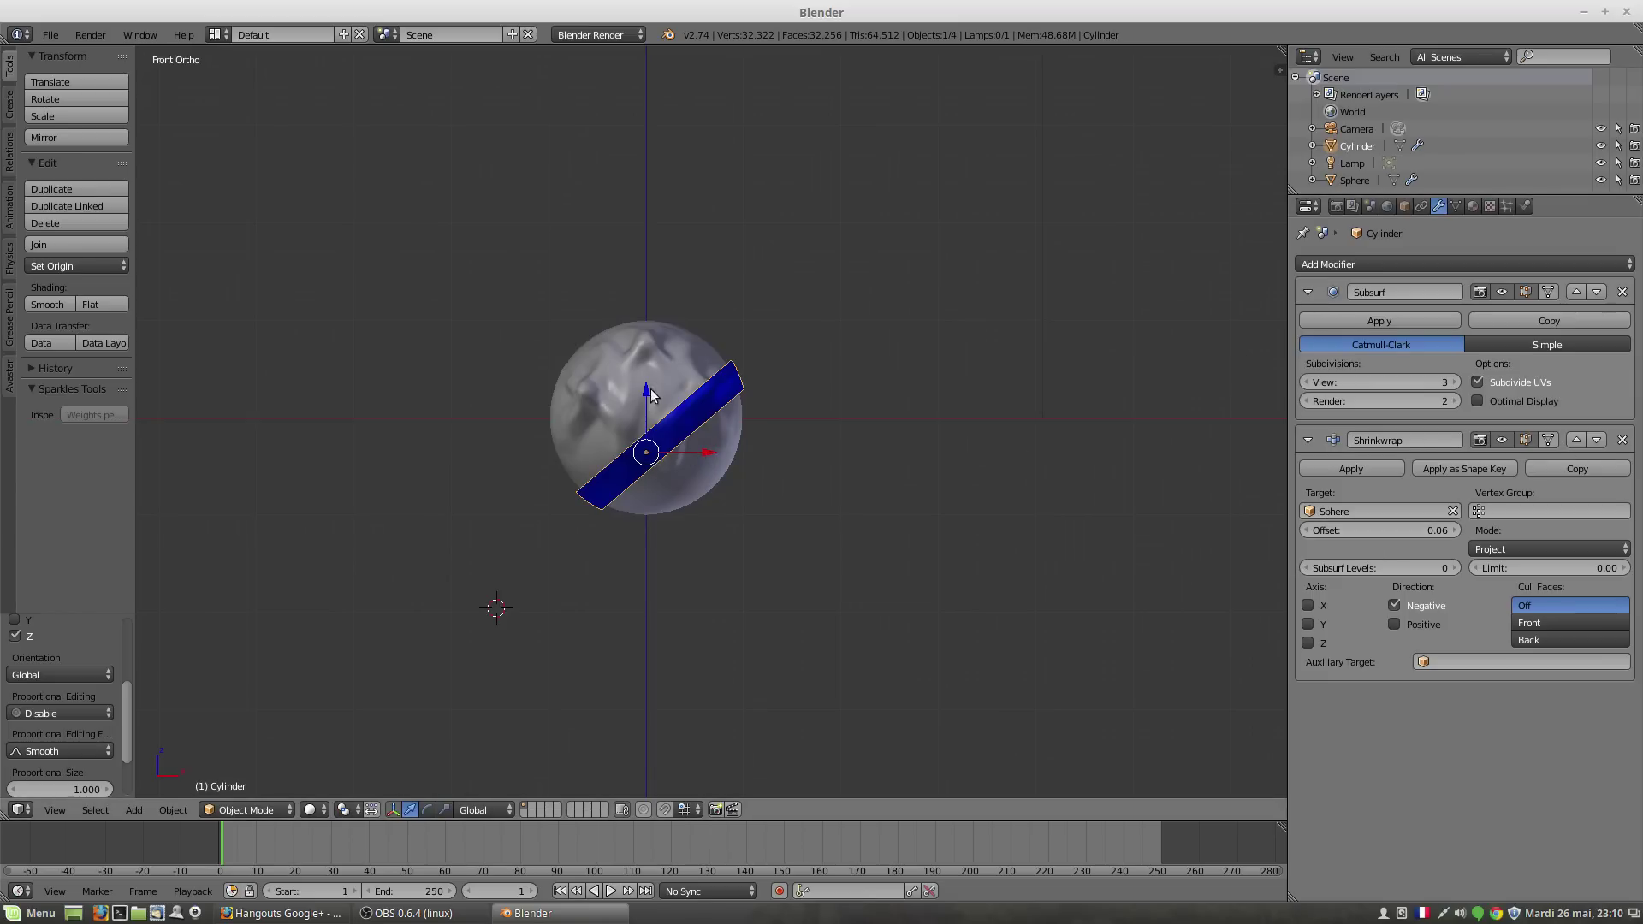
drag(650, 392, 710, 543)
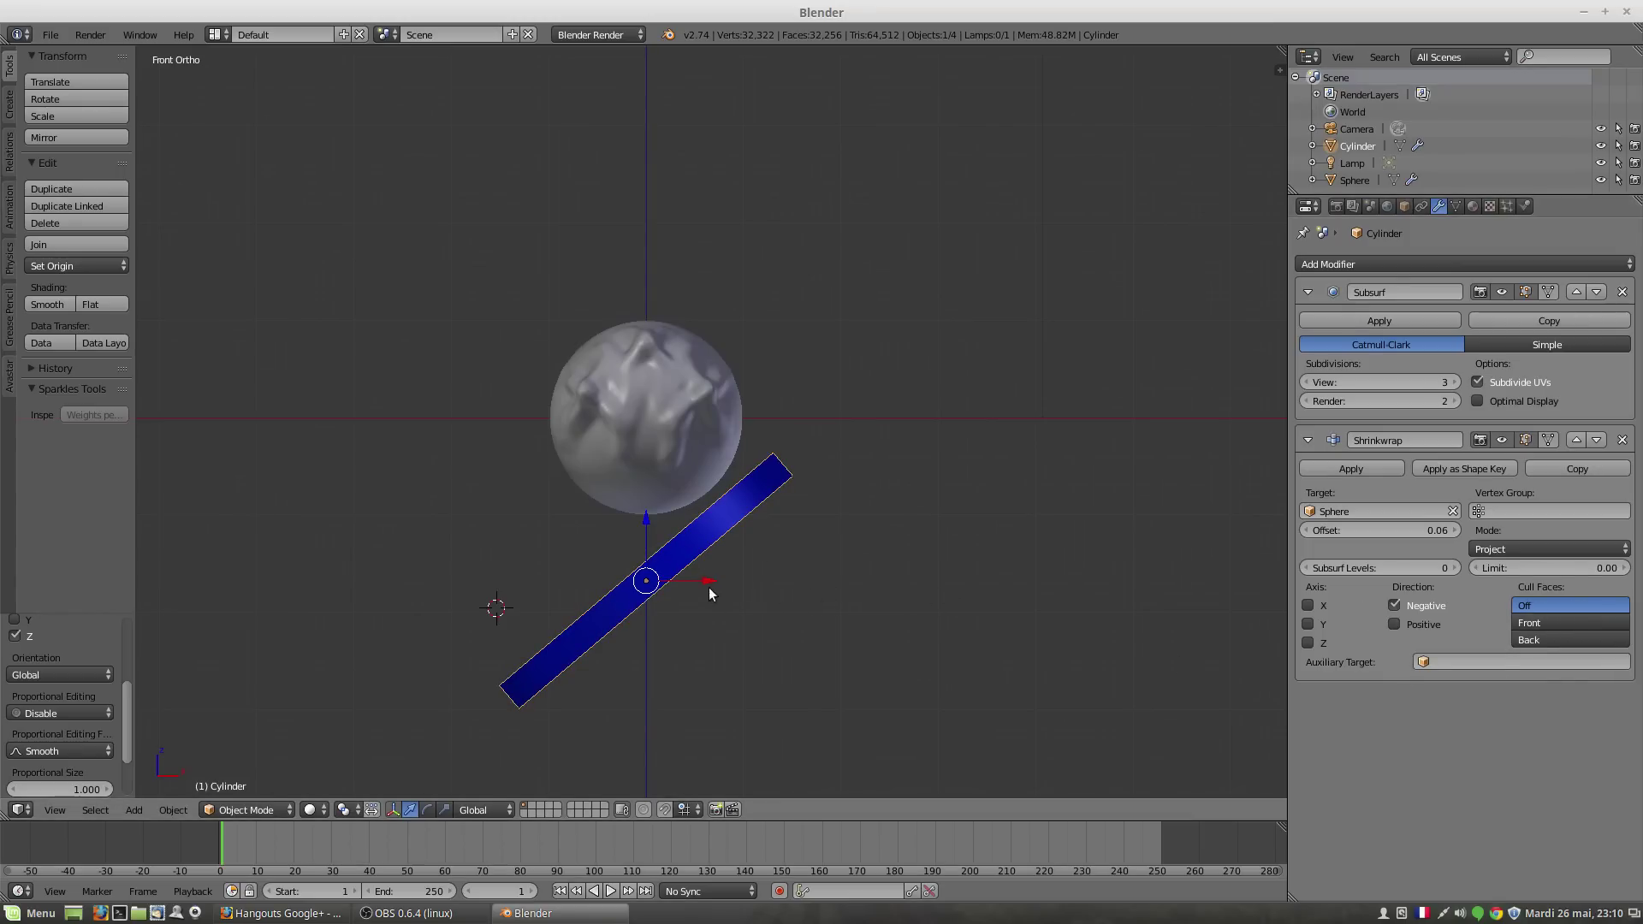
drag(711, 580, 601, 561)
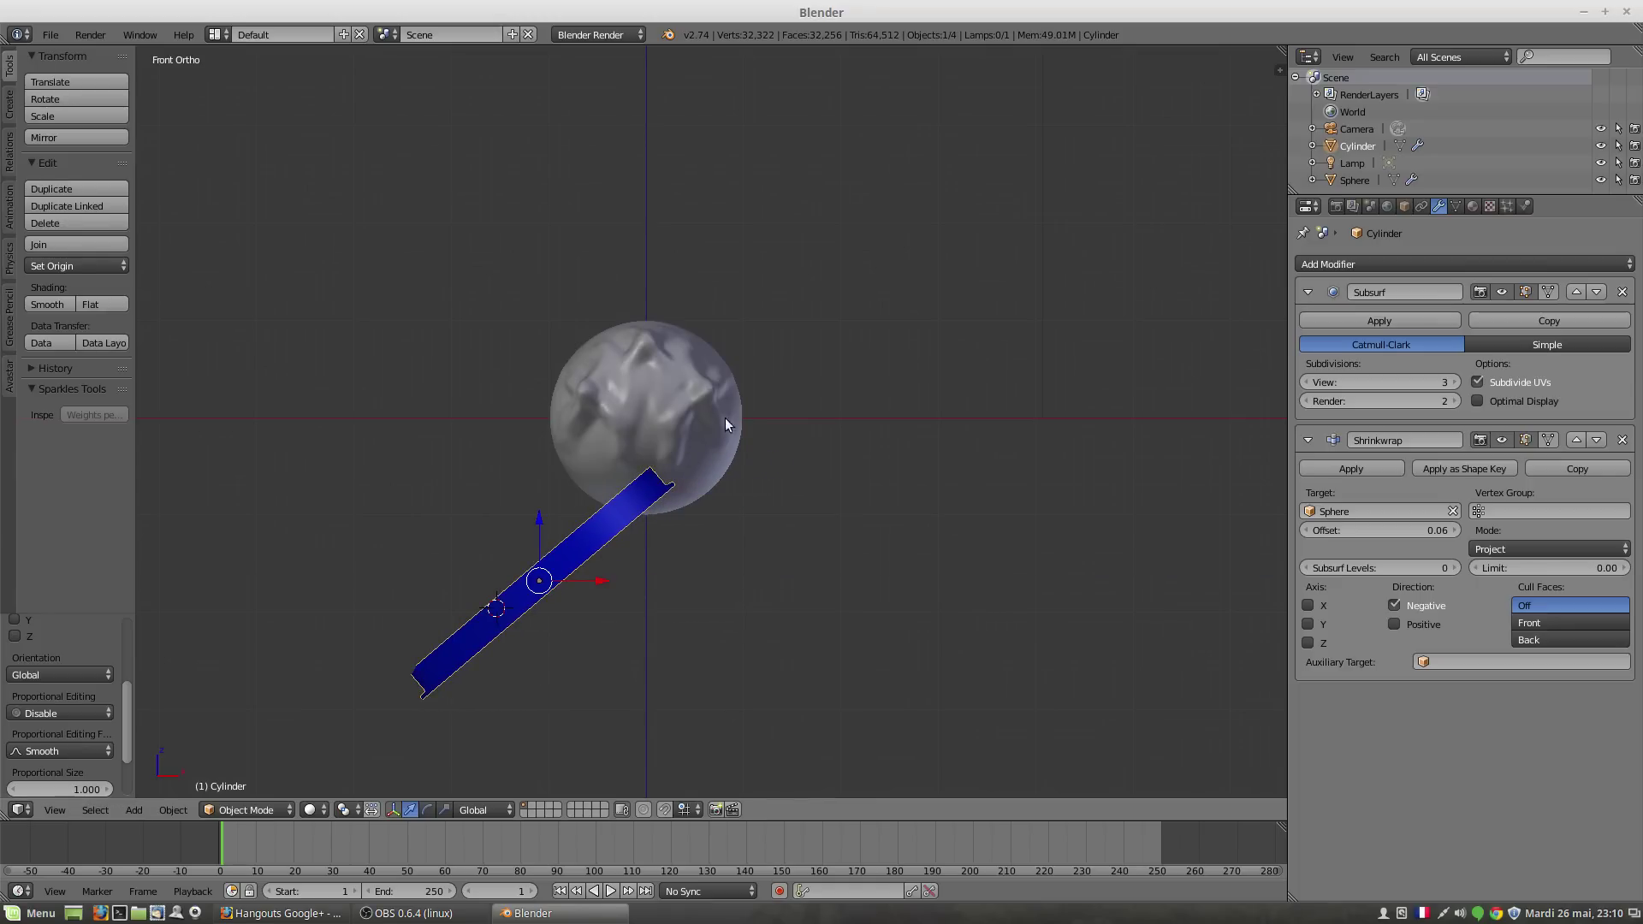
Step: Switch the Shrinkwrap's Cull Faces between Front and Off and inspect the ring's projected faces from several angles
middle_drag(738, 490, 527, 586)
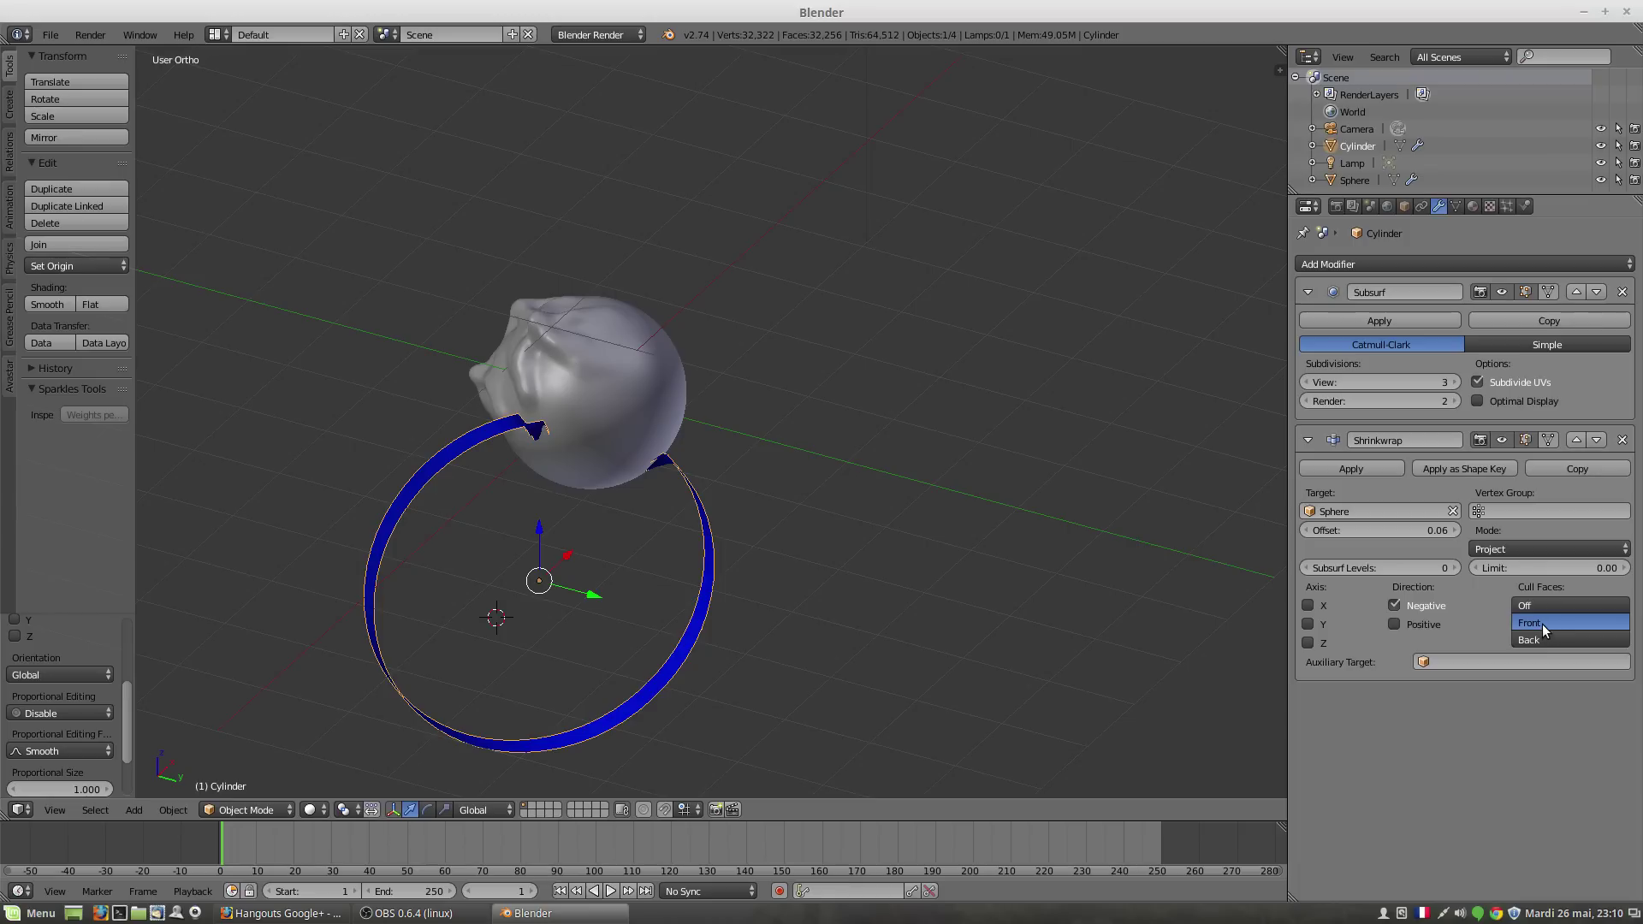
click(1538, 606)
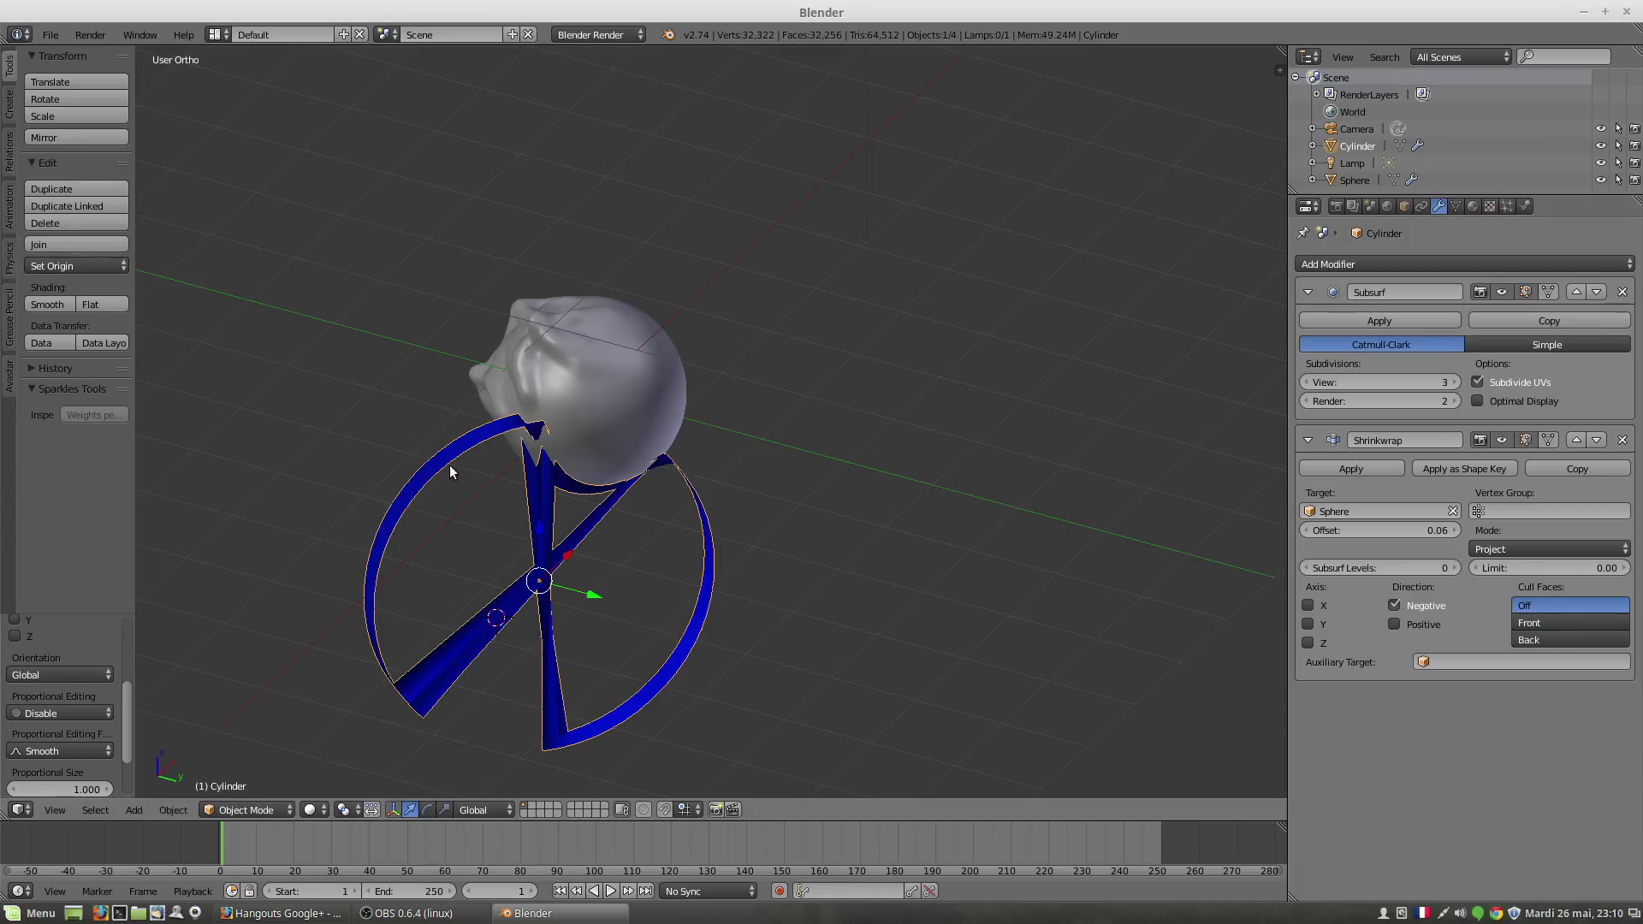
middle_drag(438, 710, 539, 587)
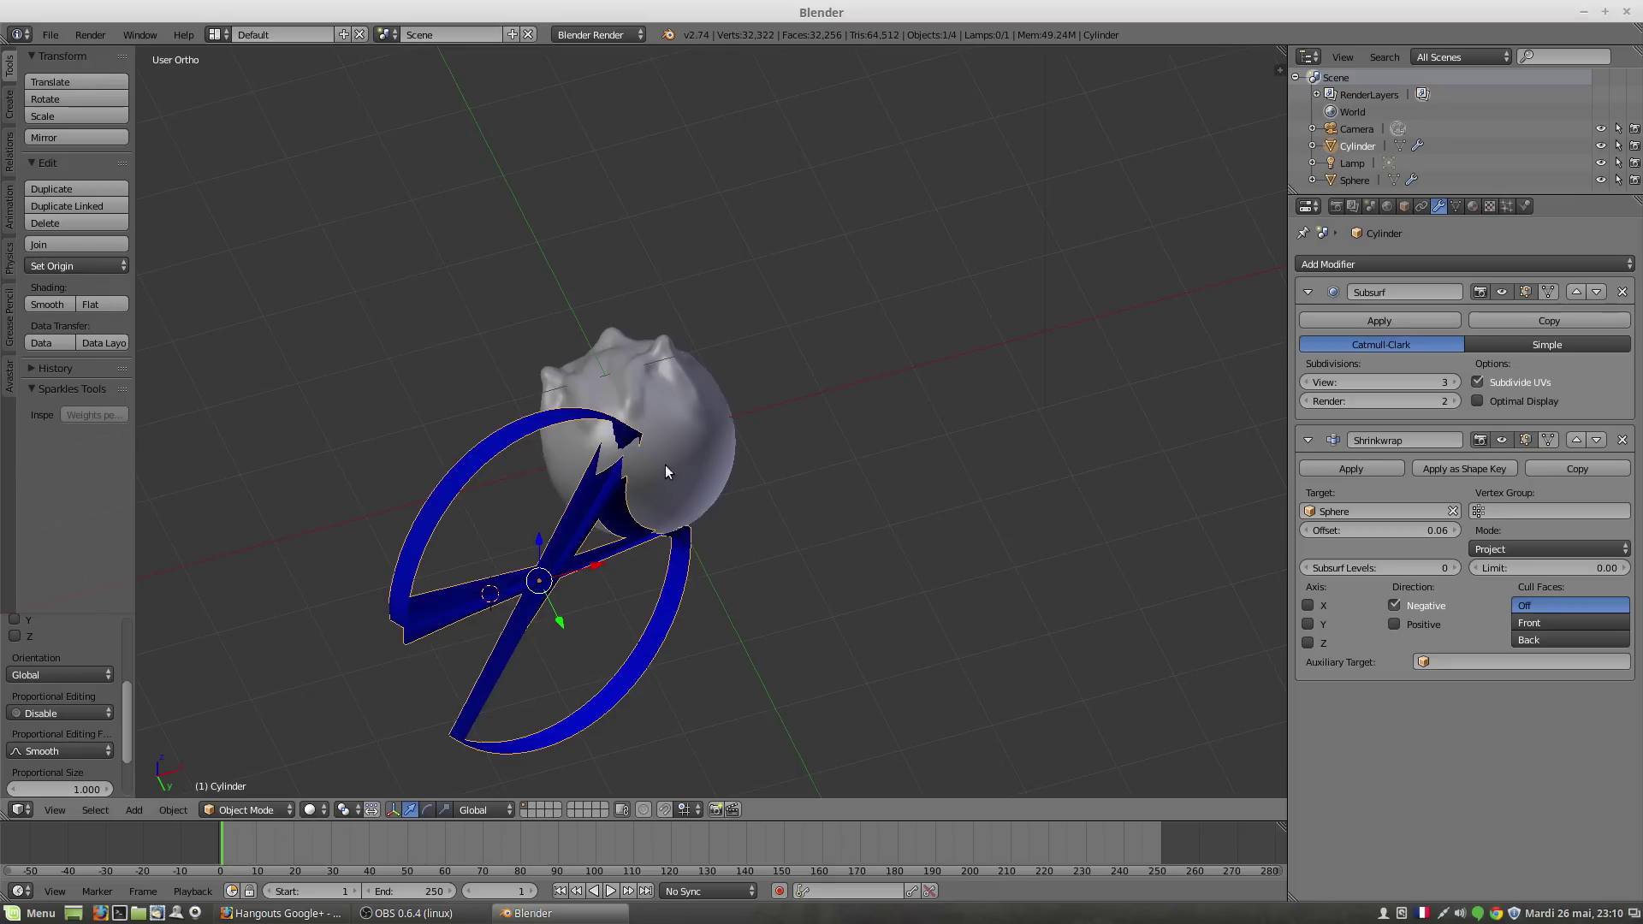
middle_drag(667, 465, 597, 514)
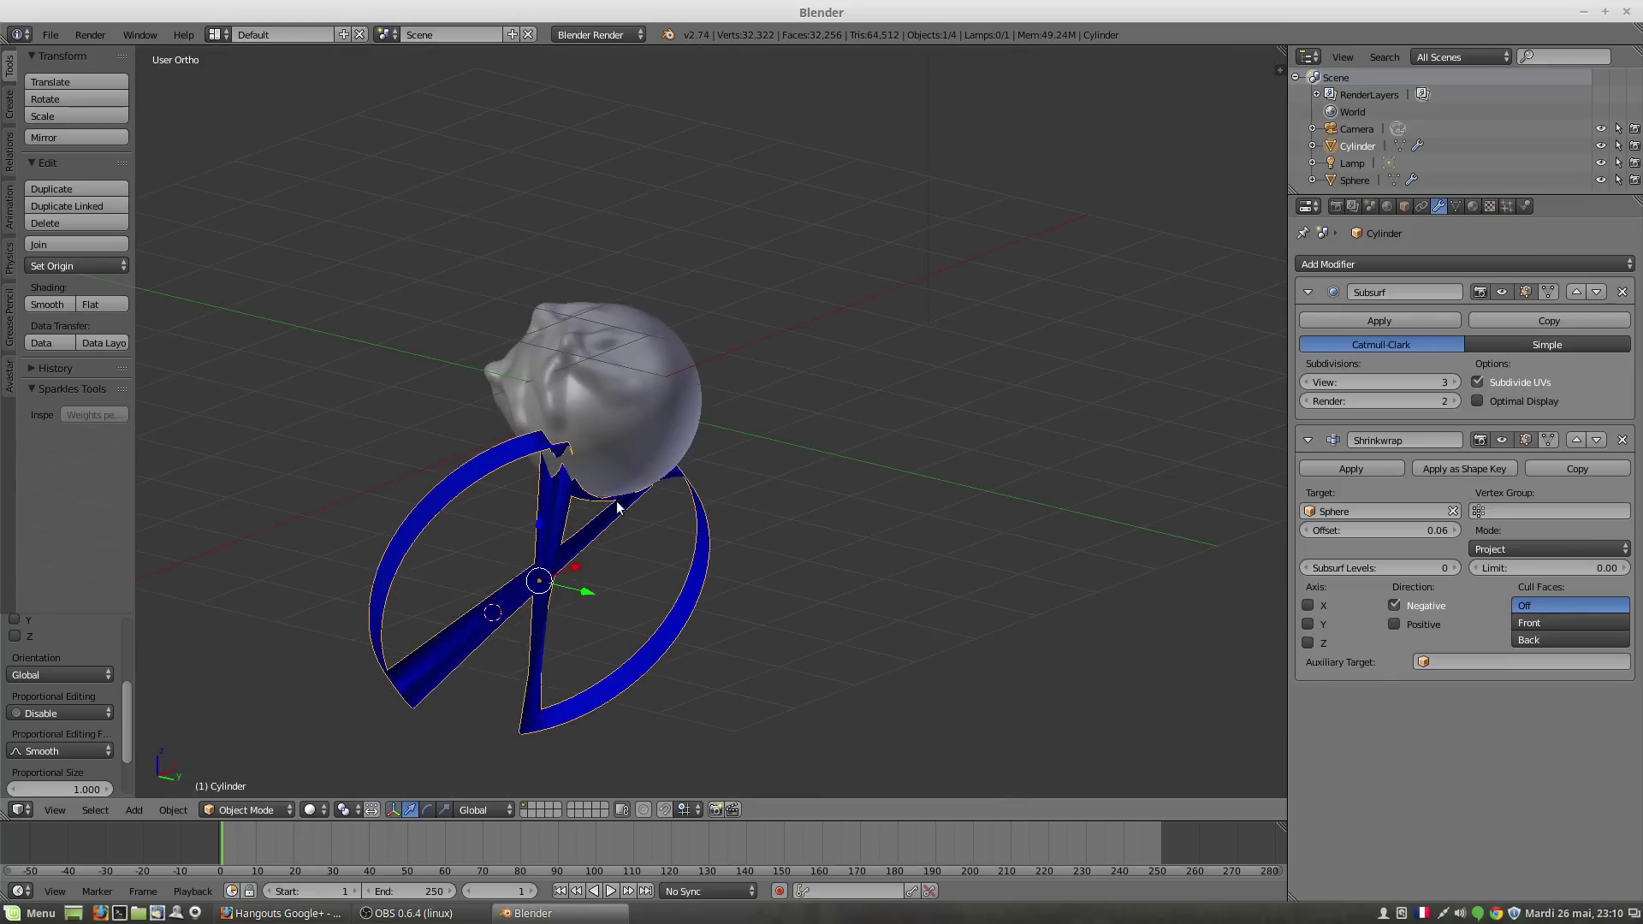
middle_drag(604, 502, 778, 553)
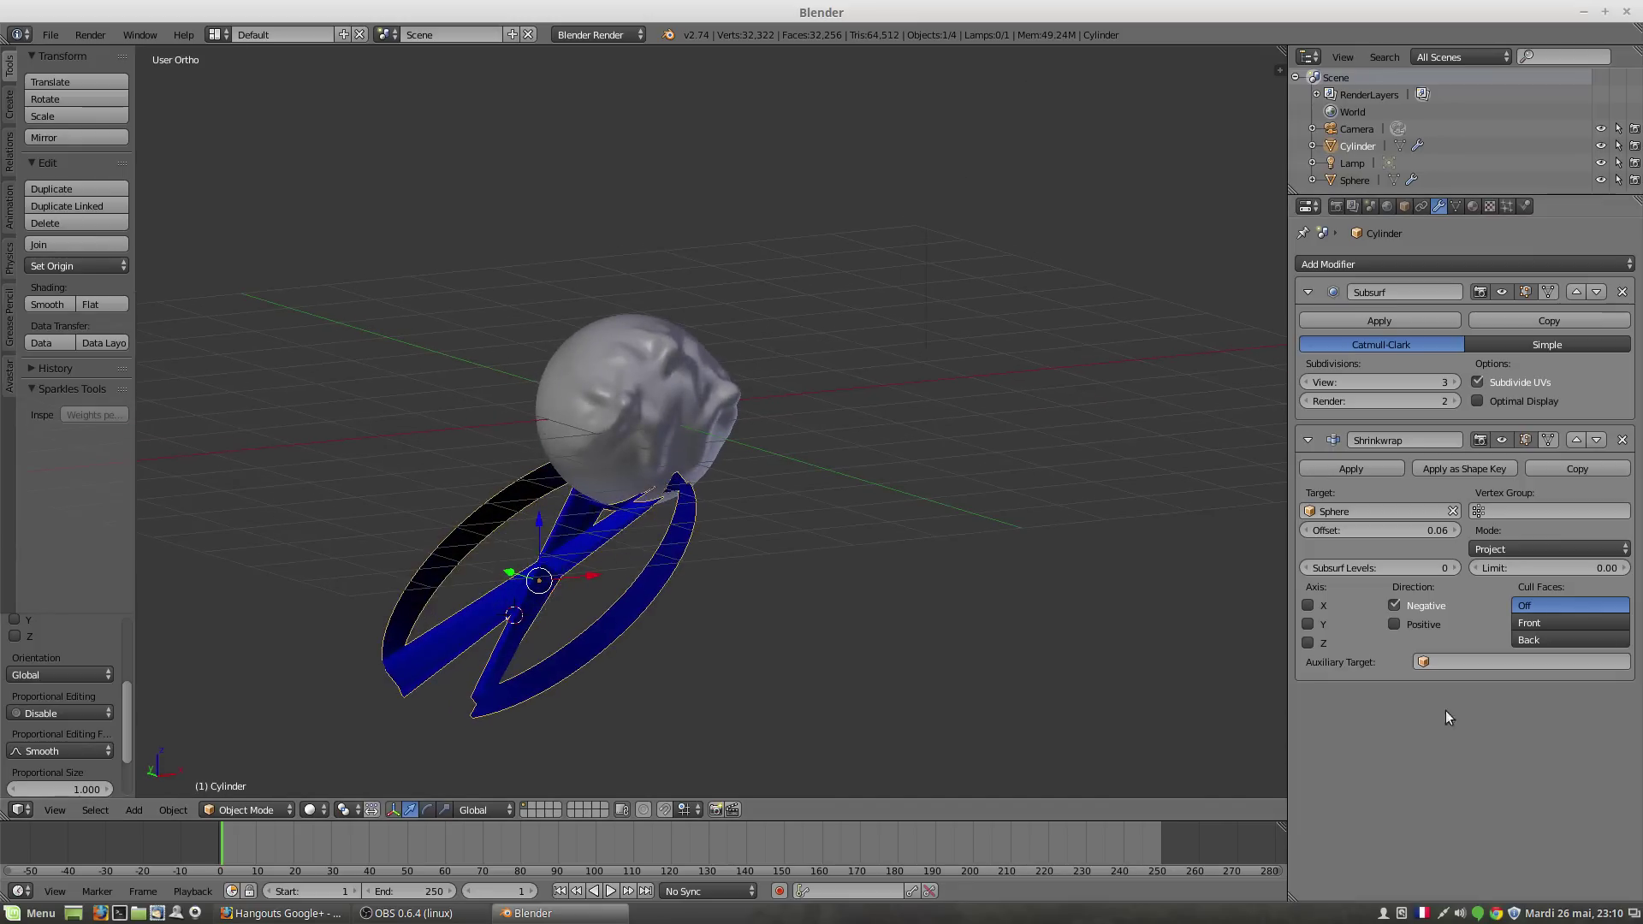
Step: Display the scene in wireframe and compare the Shrinkwrap's Front and Off cull options, leaving Front active
click(1580, 617)
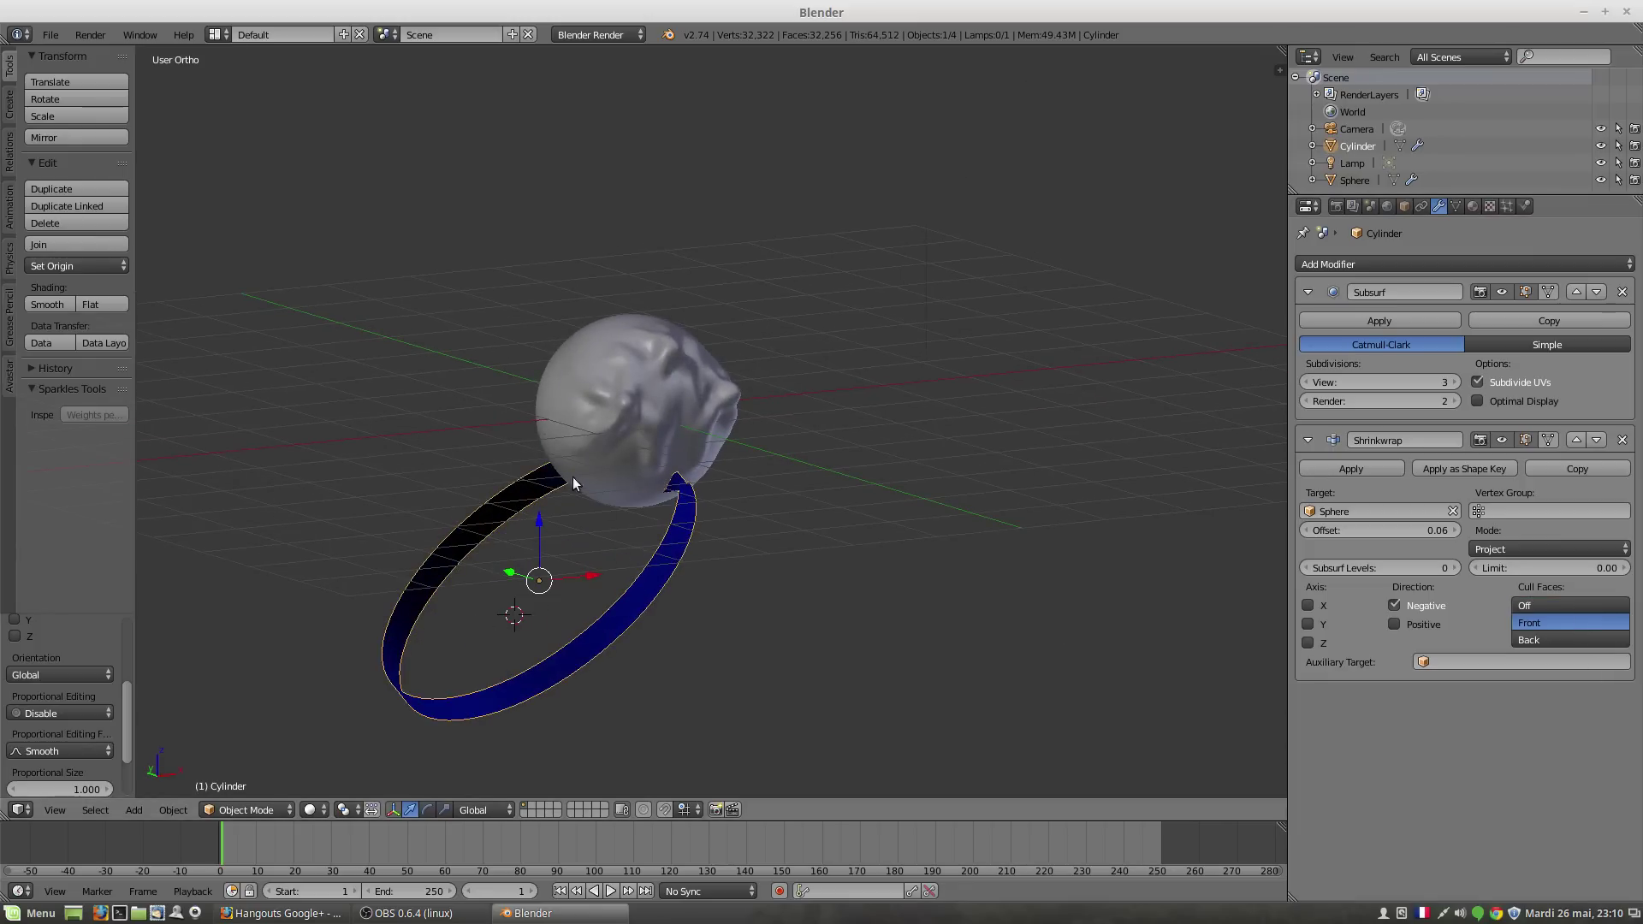
key(z)
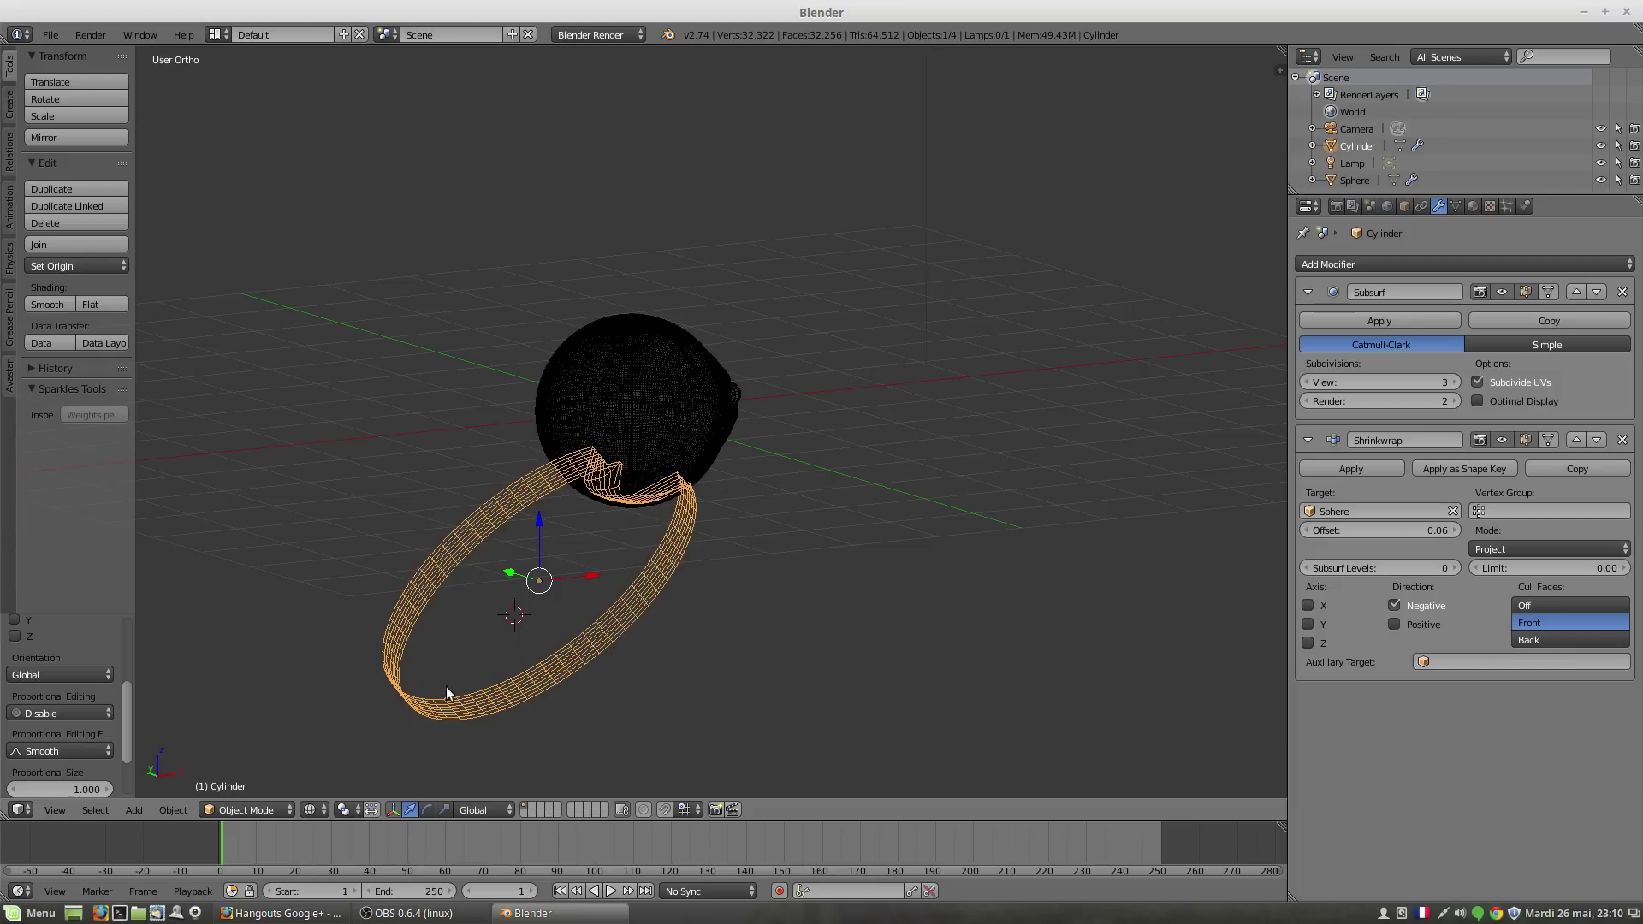
click(1549, 606)
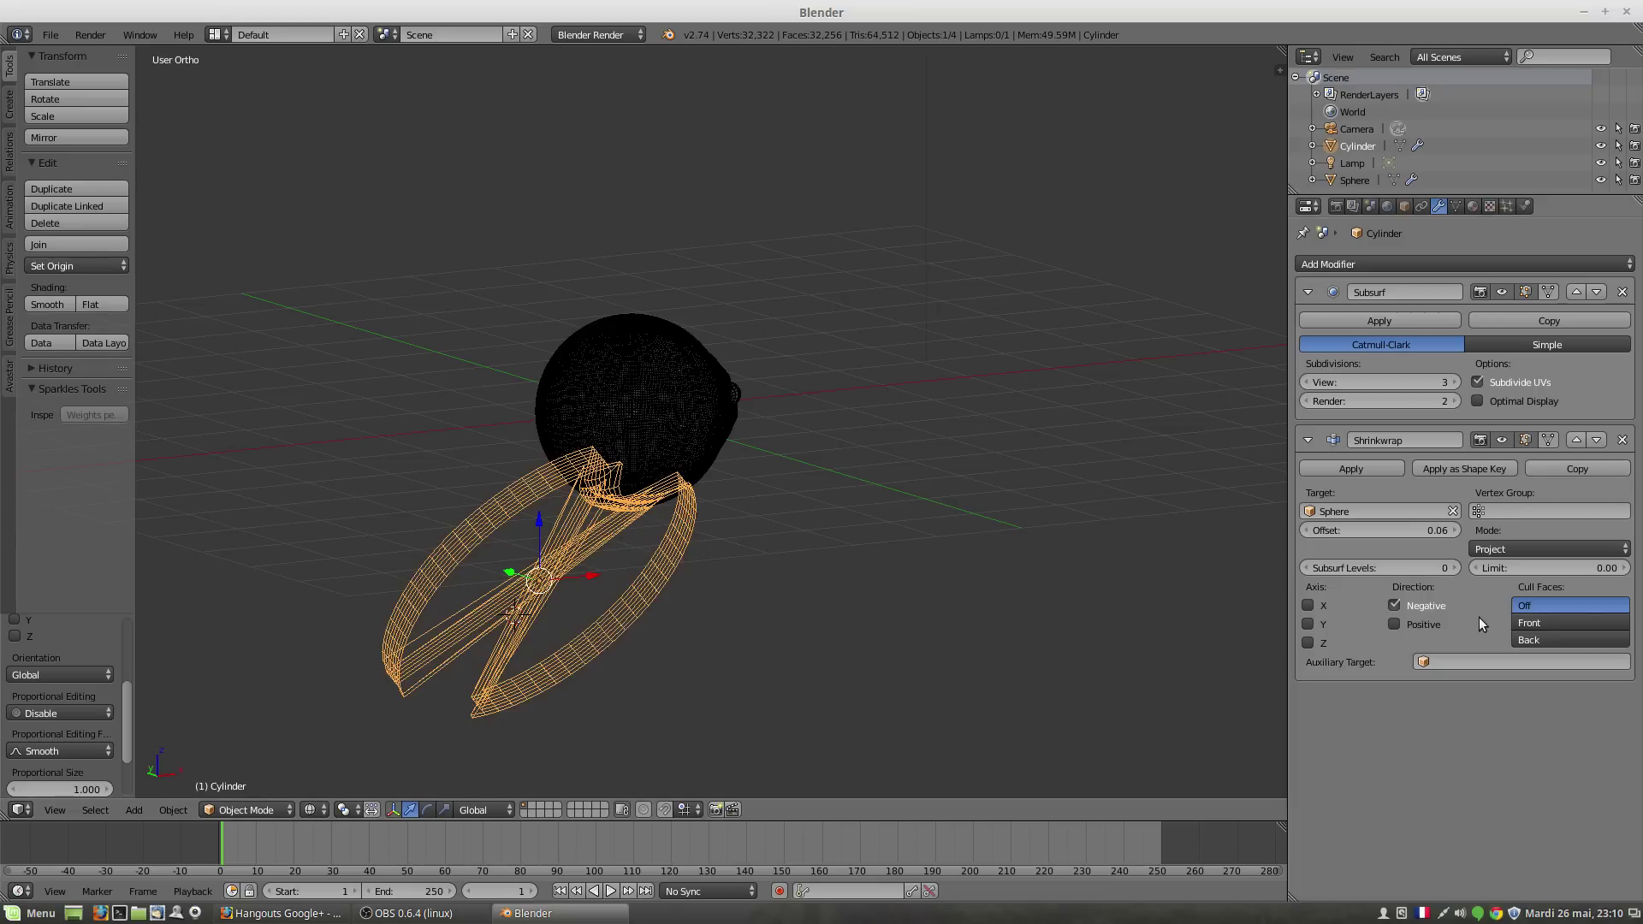
click(1540, 623)
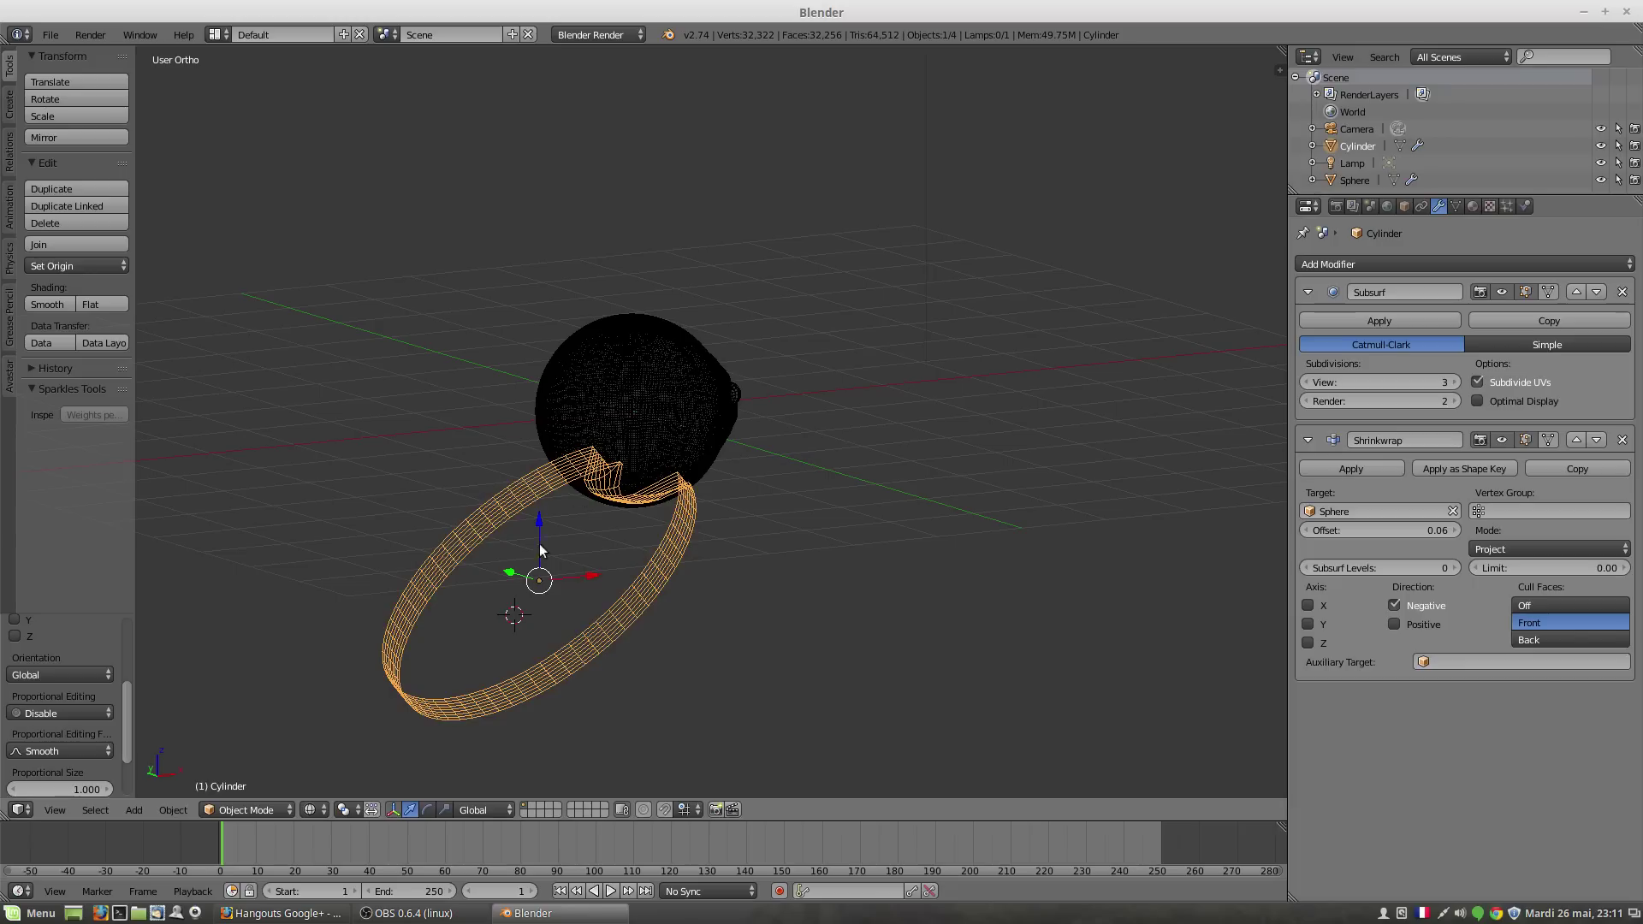
Step: Compare the Shrinkwrap's Back, Front and Off cull options on the wireframe ring, leaving Cull Faces set to Back
click(1545, 642)
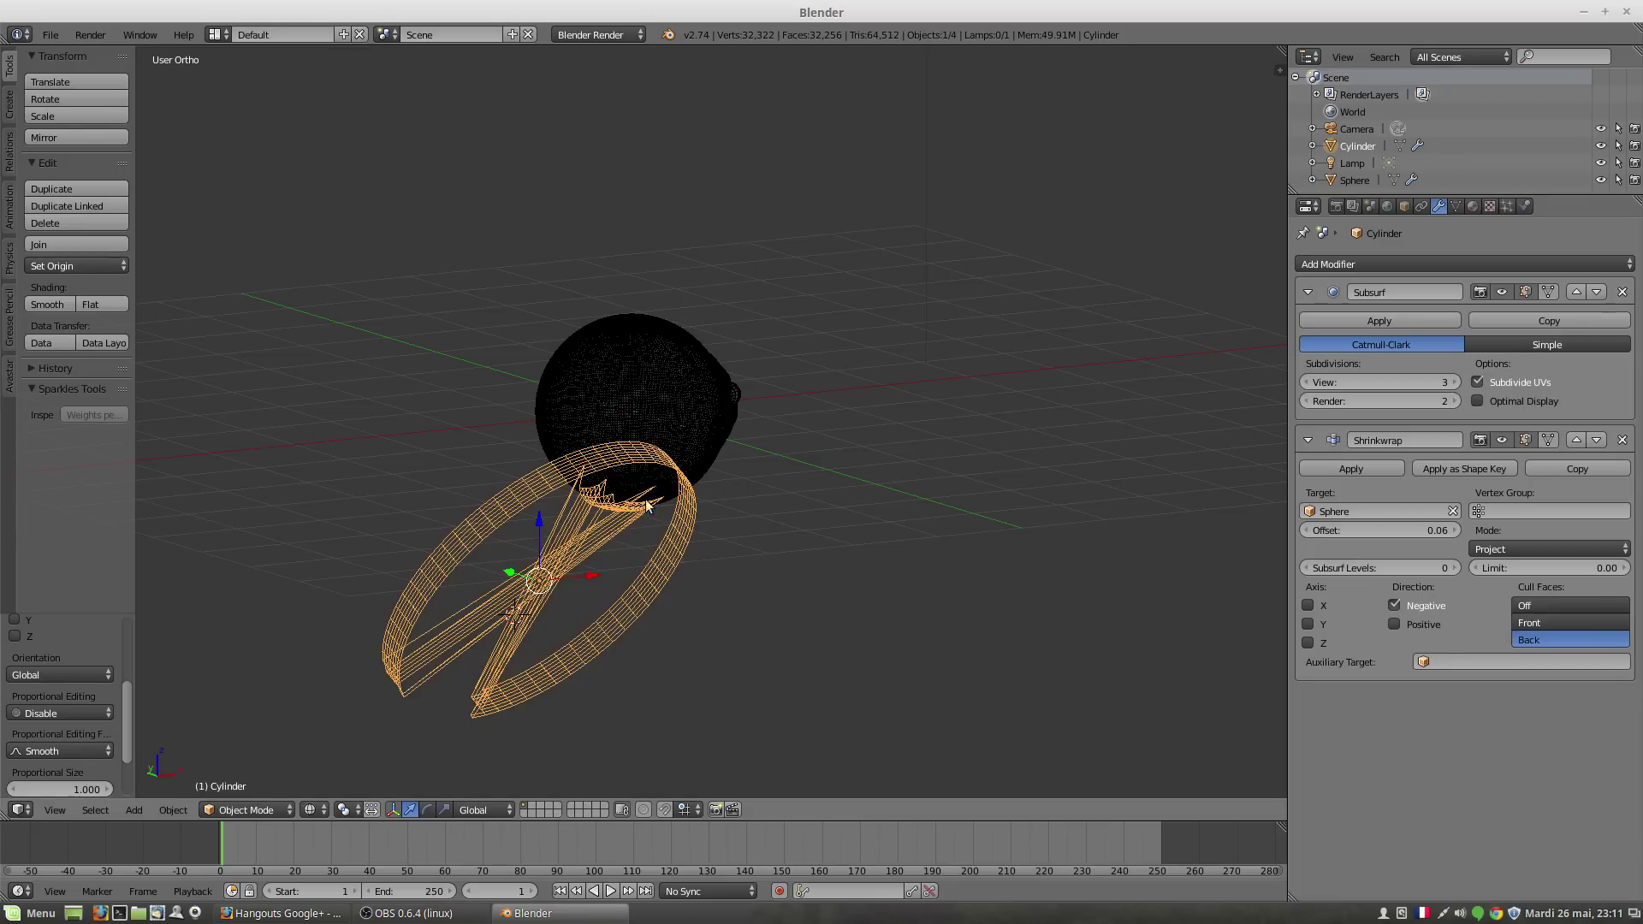
middle_drag(721, 508, 519, 439)
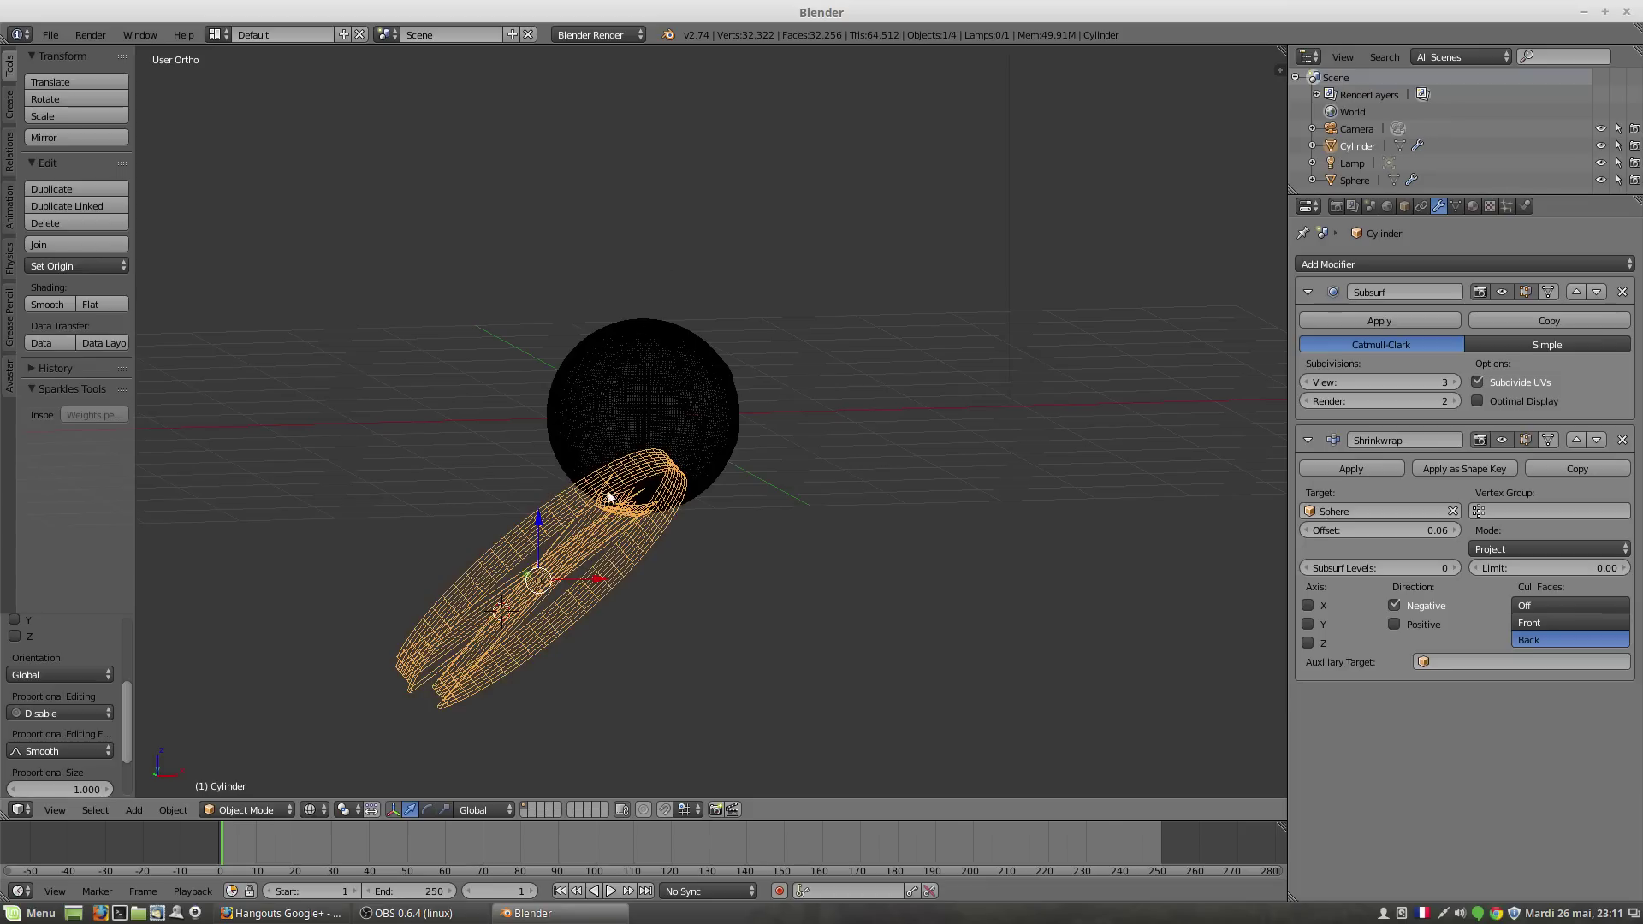
click(1529, 623)
click(1531, 606)
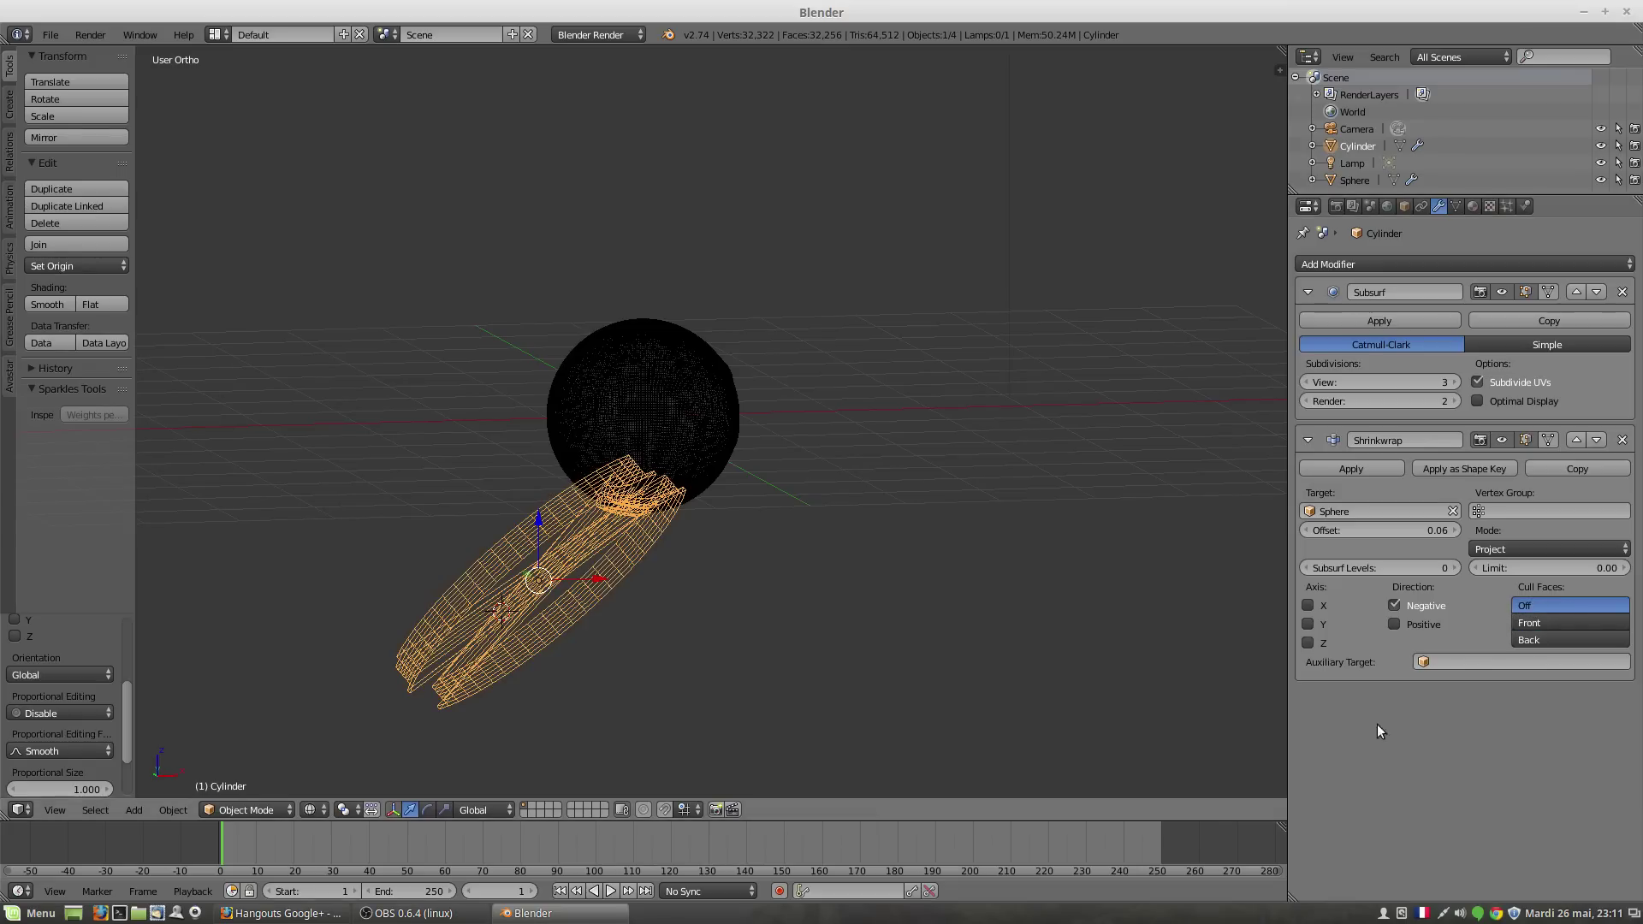
click(1570, 623)
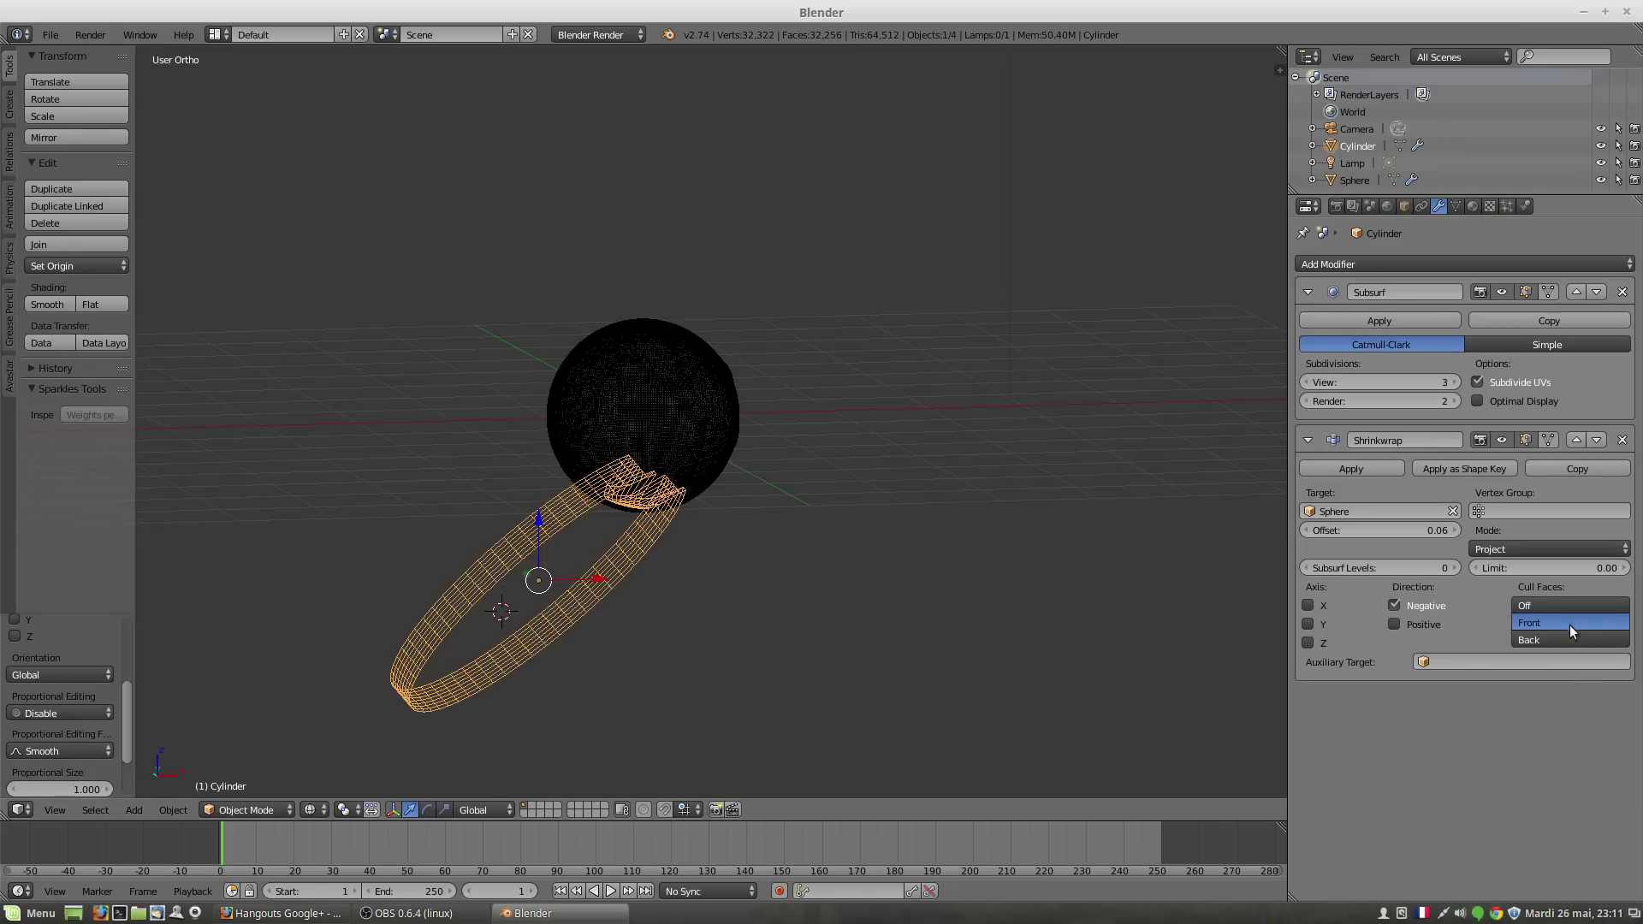
click(1566, 640)
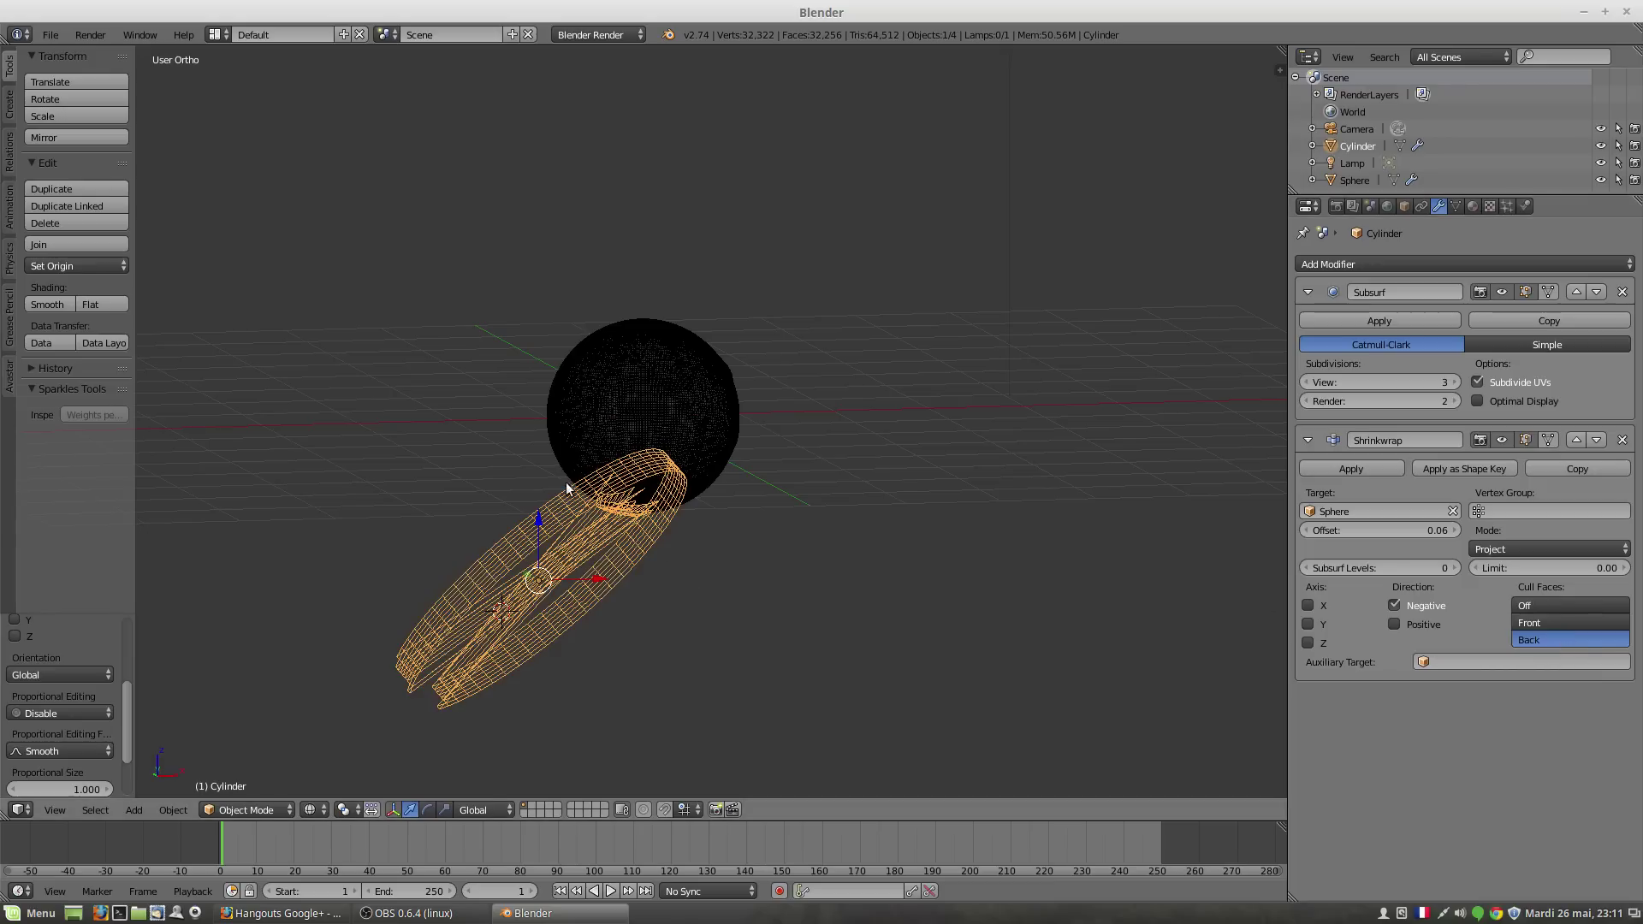
Step: Move the ring along X until it is roughly centred under the sphere, and raise it along Z around the sphere's middle
middle_drag(662, 541, 672, 580)
key(g)
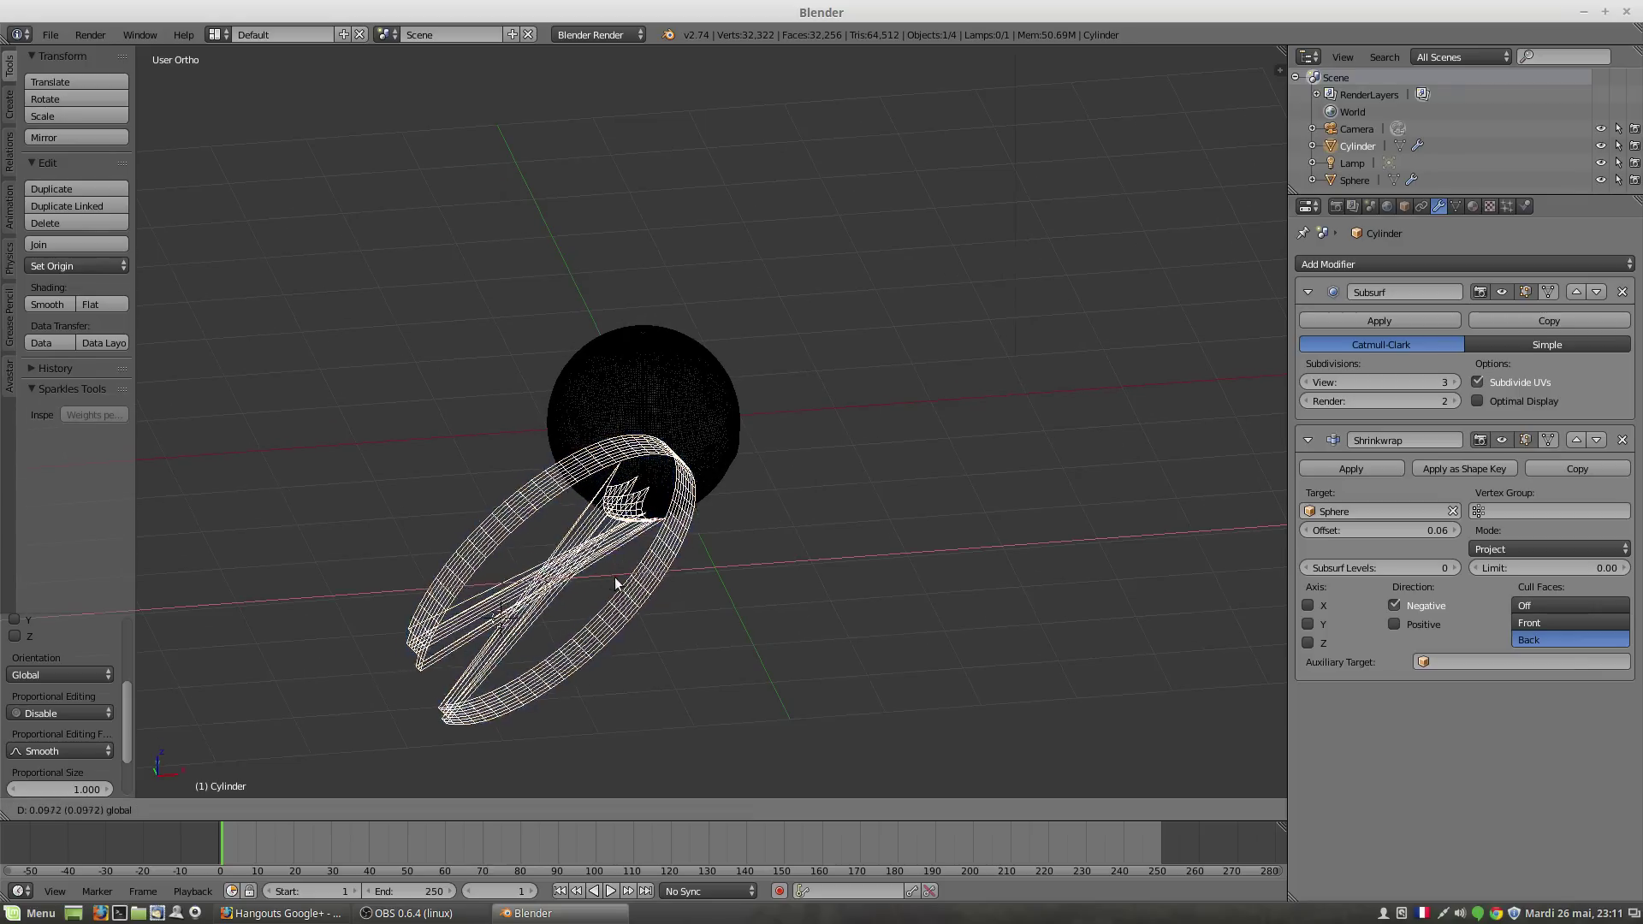
click(696, 570)
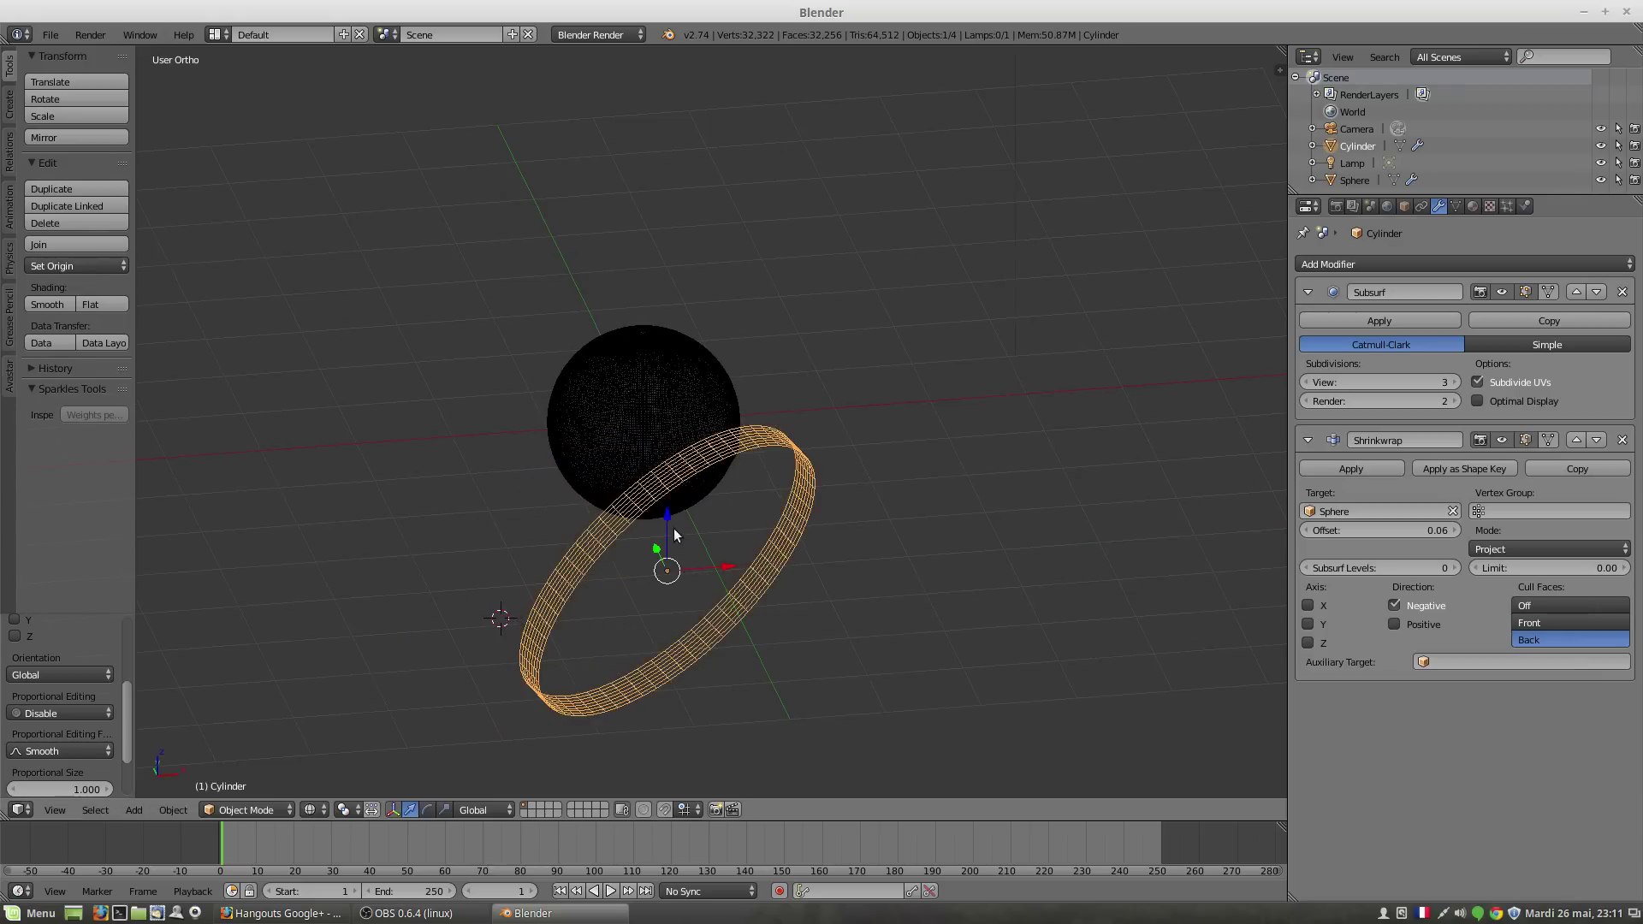
middle_drag(675, 535, 667, 514)
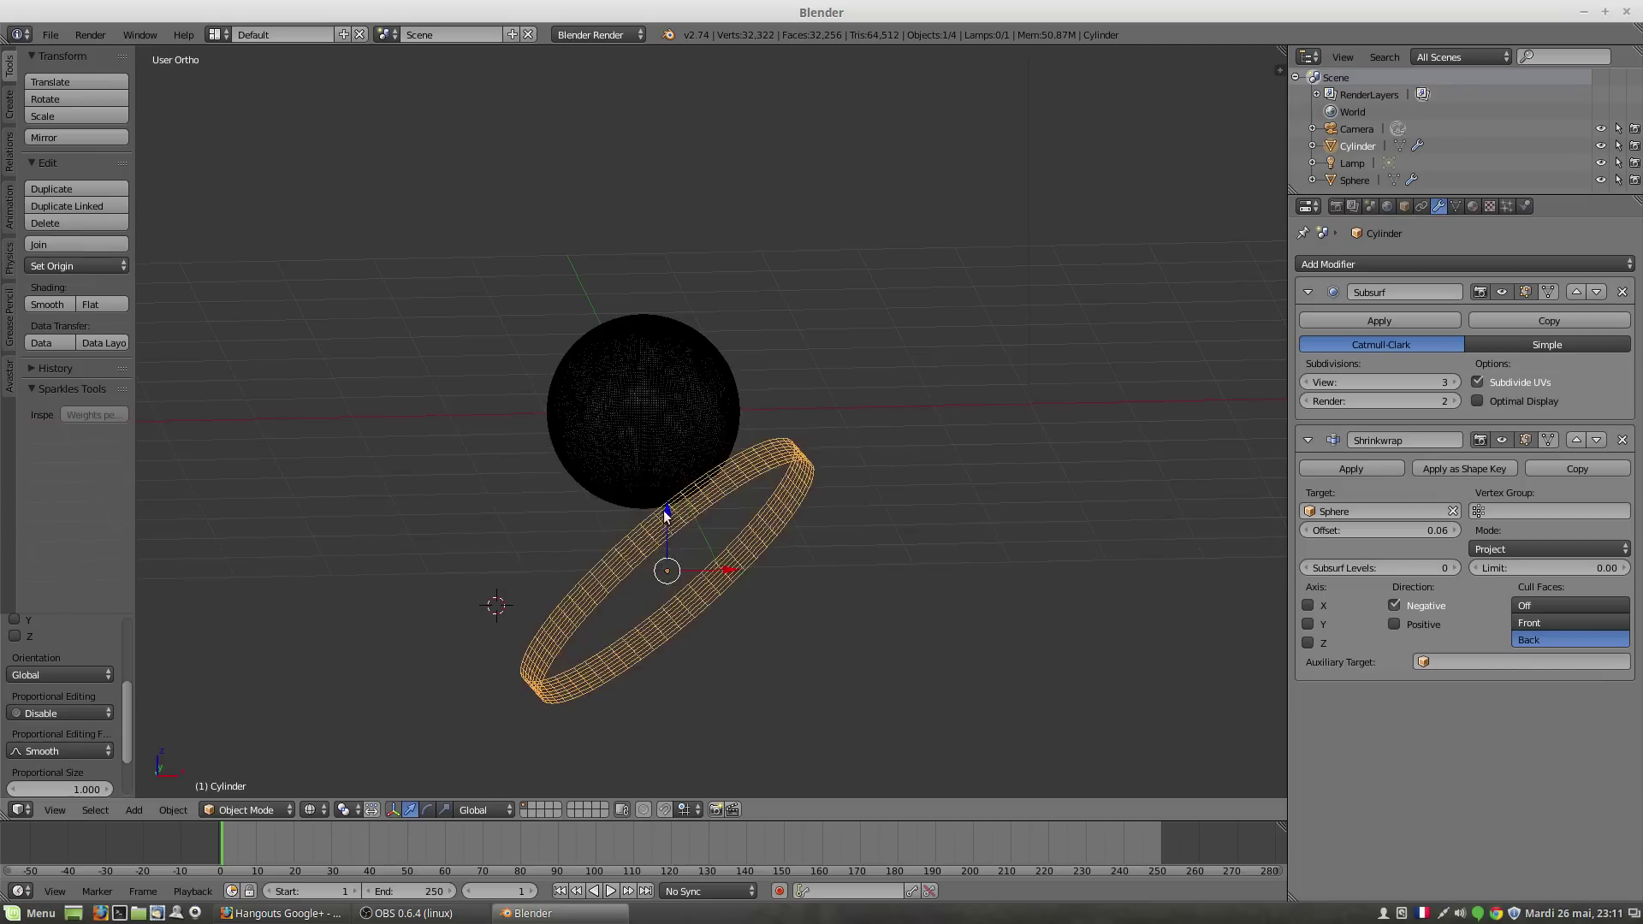
drag(667, 514, 697, 417)
middle_drag(749, 511, 659, 355)
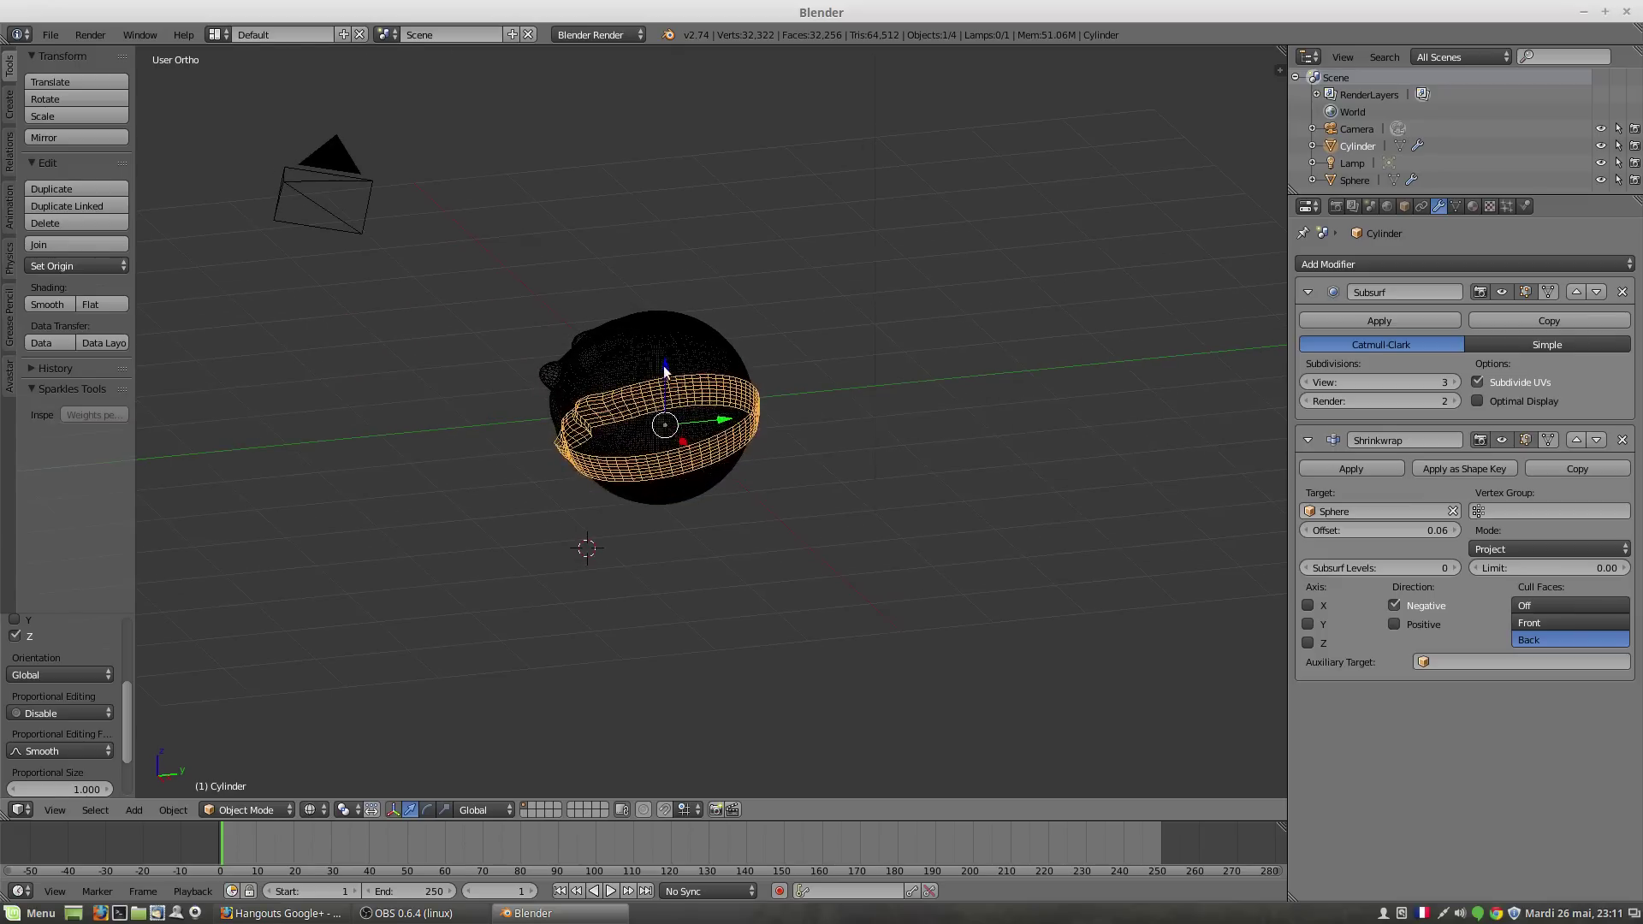
drag(664, 366, 664, 331)
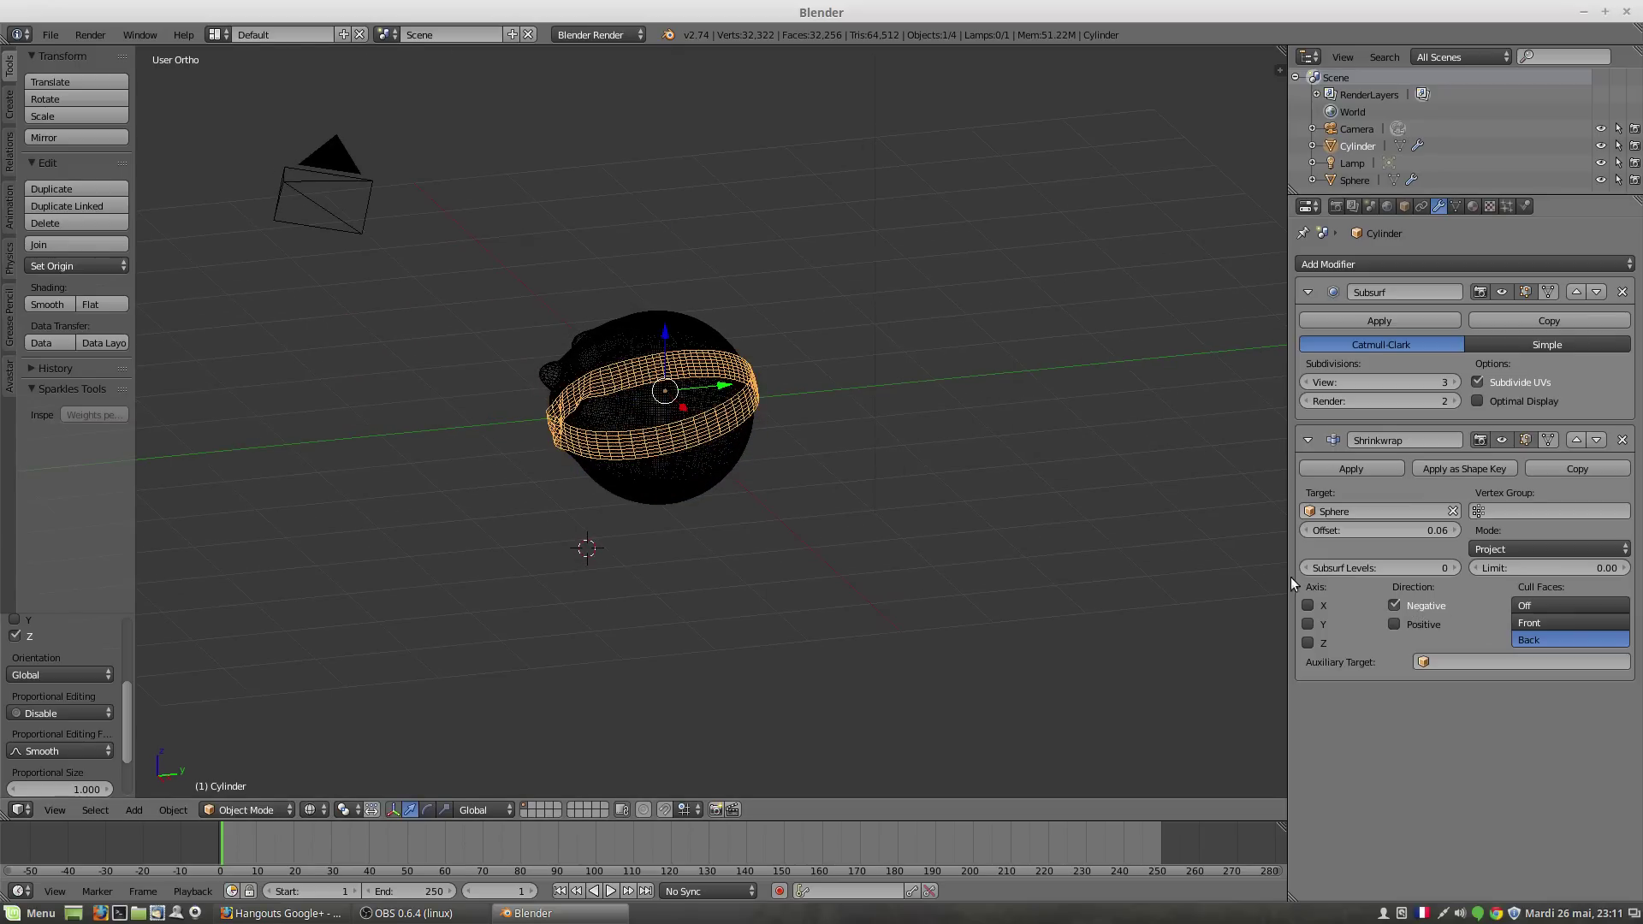
Step: Switch the Shrinkwrap direction from Negative to Positive and scale the ring down until it is much smaller than the sphere
click(1396, 604)
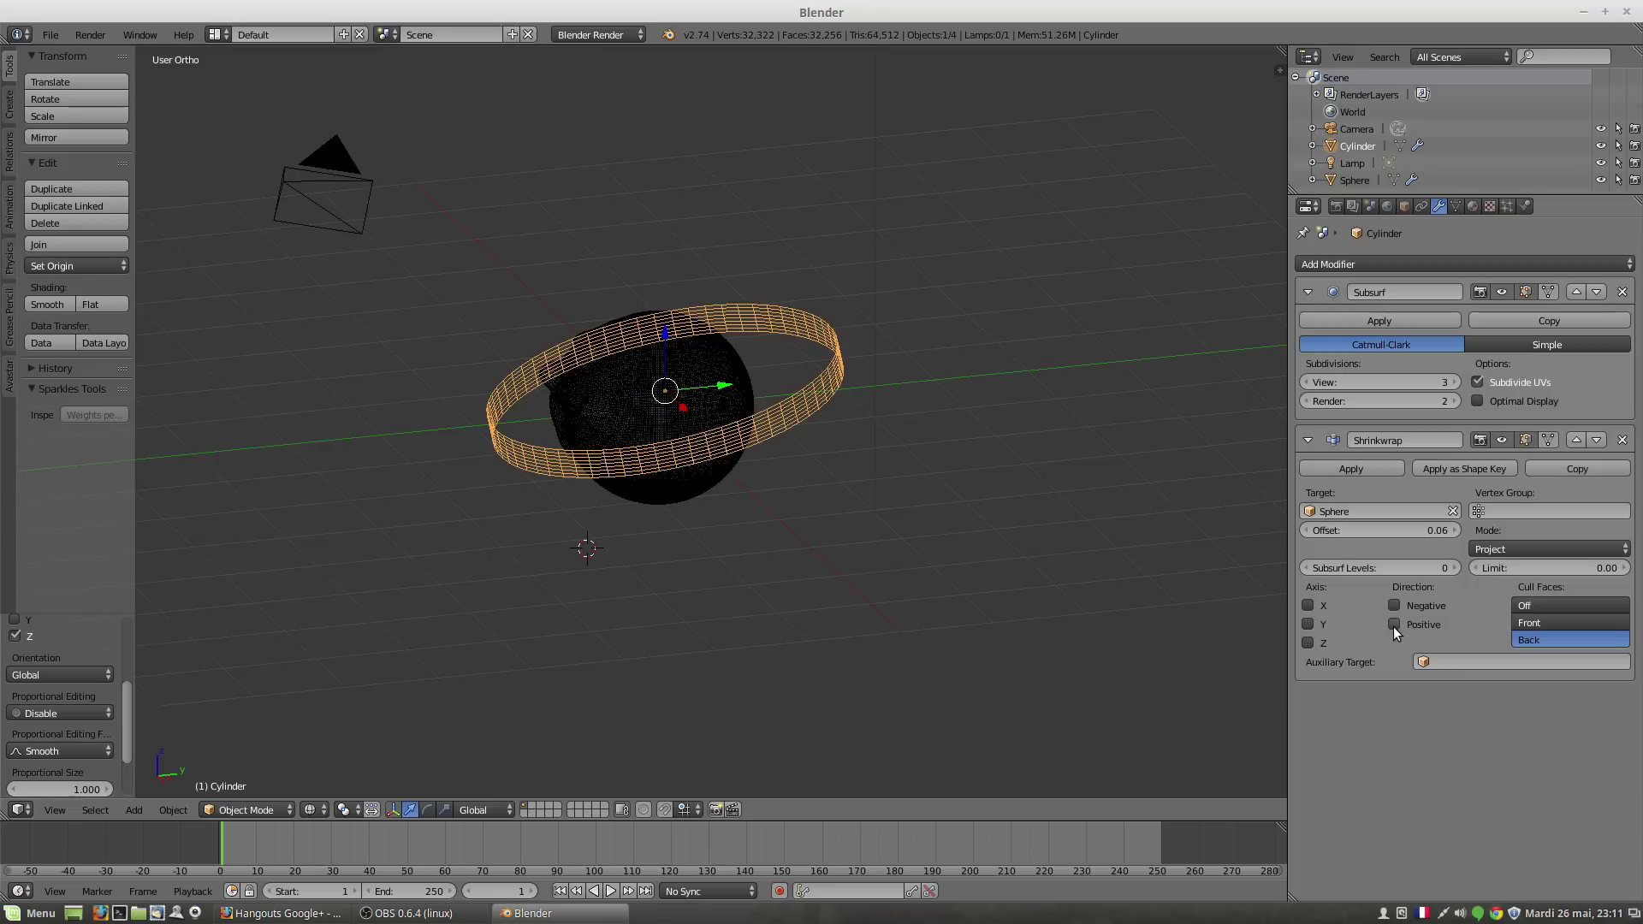
mouse_move(881, 563)
middle_down()
mouse_move(799, 587)
mouse_move(867, 609)
mouse_move(907, 574)
middle_up()
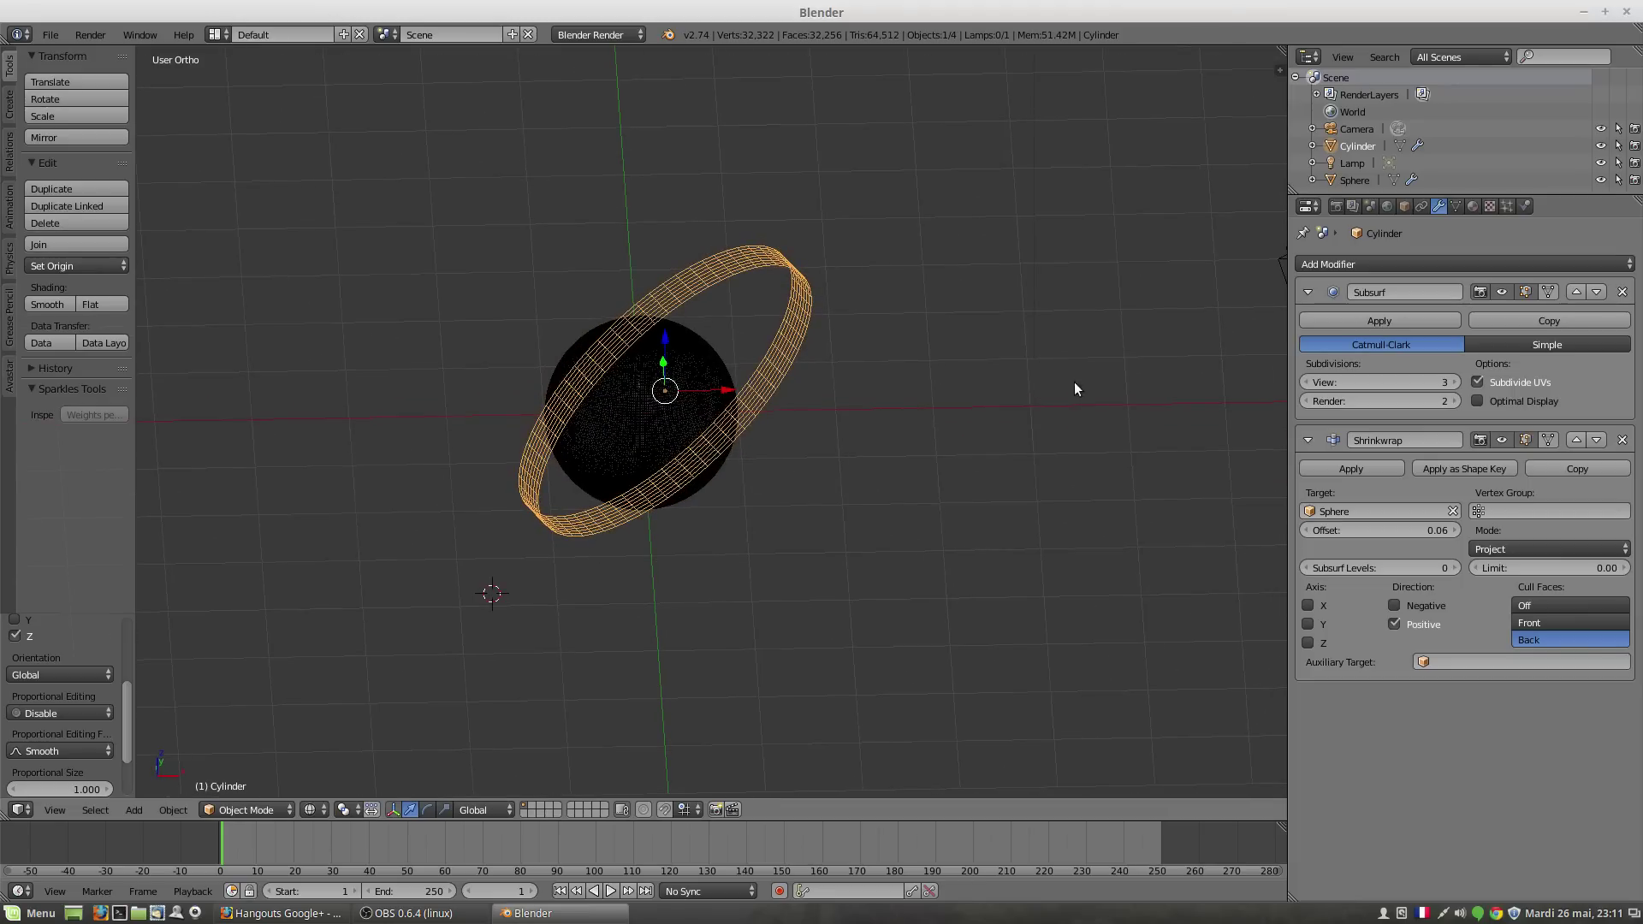
key(s)
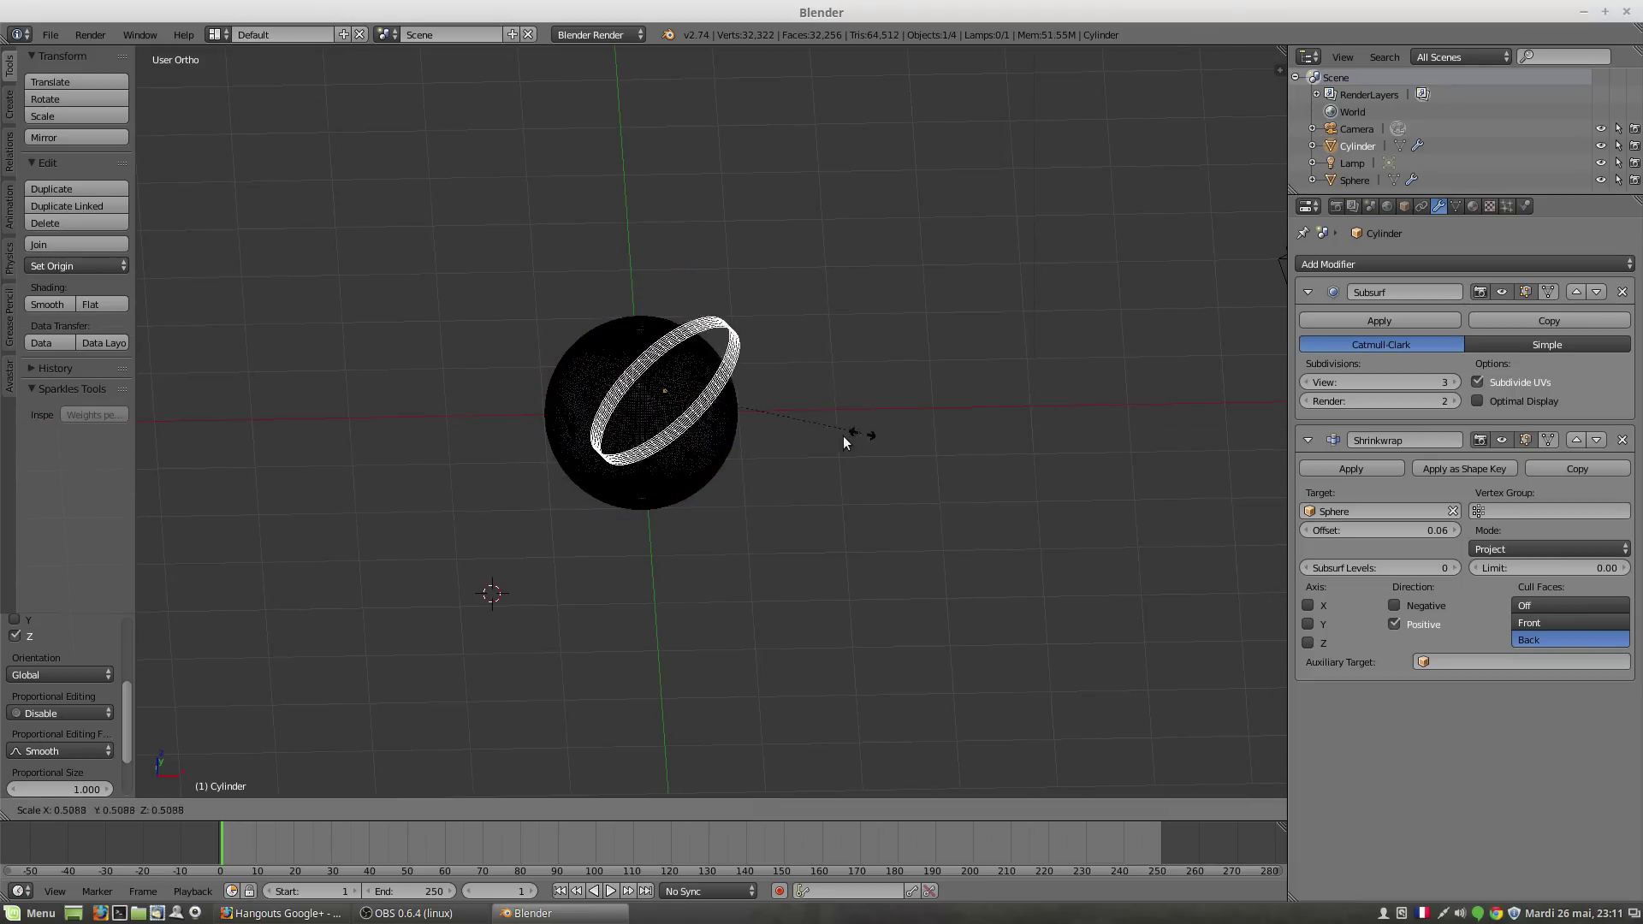
click(727, 434)
Step: Move the small ring along X and Y until it is roughly centred inside the sphere
middle_drag(702, 439, 704, 400)
drag(737, 393, 702, 395)
middle_drag(706, 420, 878, 454)
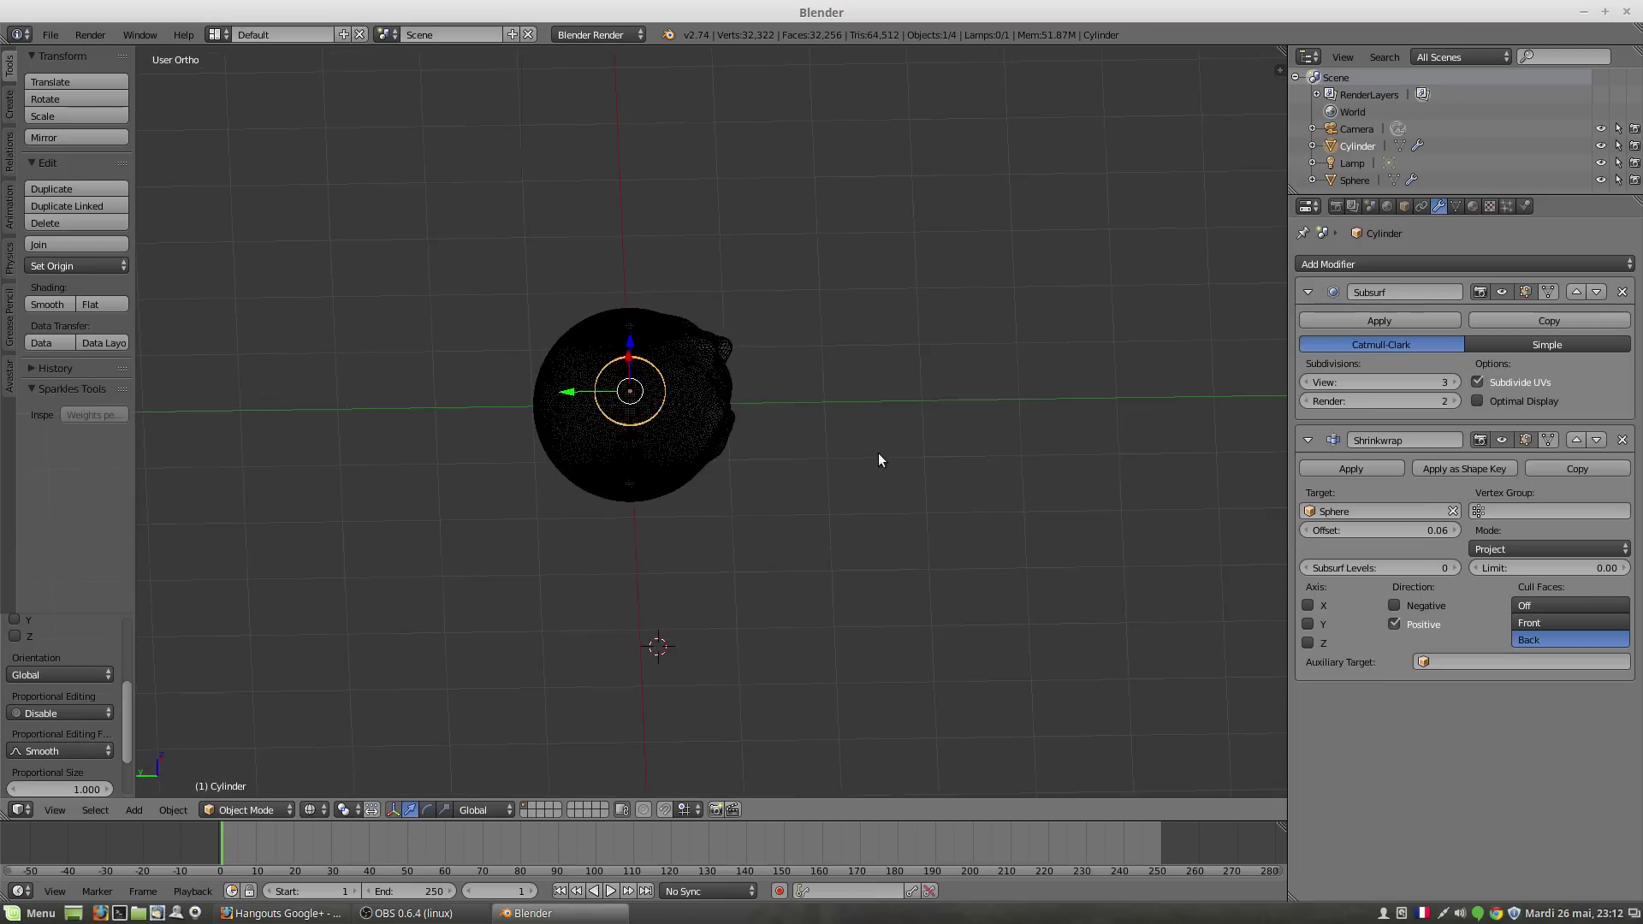
drag(569, 392, 586, 394)
middle_drag(688, 460, 638, 385)
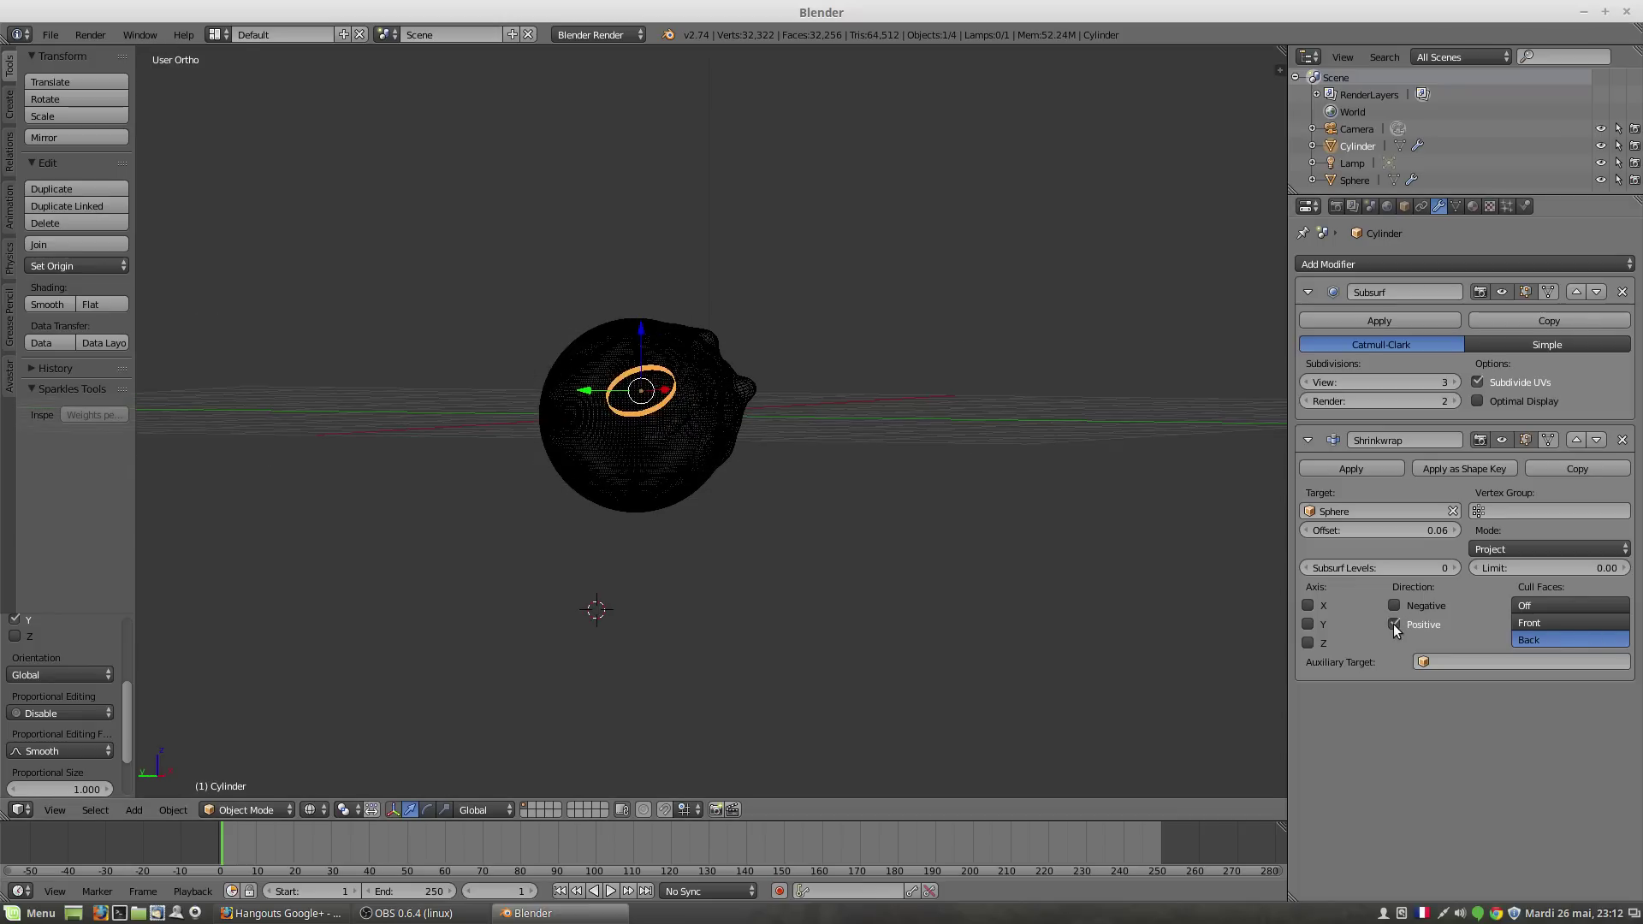
Step: Set Cull Faces to Off and lower the ring along Z until it straddles the sphere's bottom surface
middle_drag(680, 438, 690, 463)
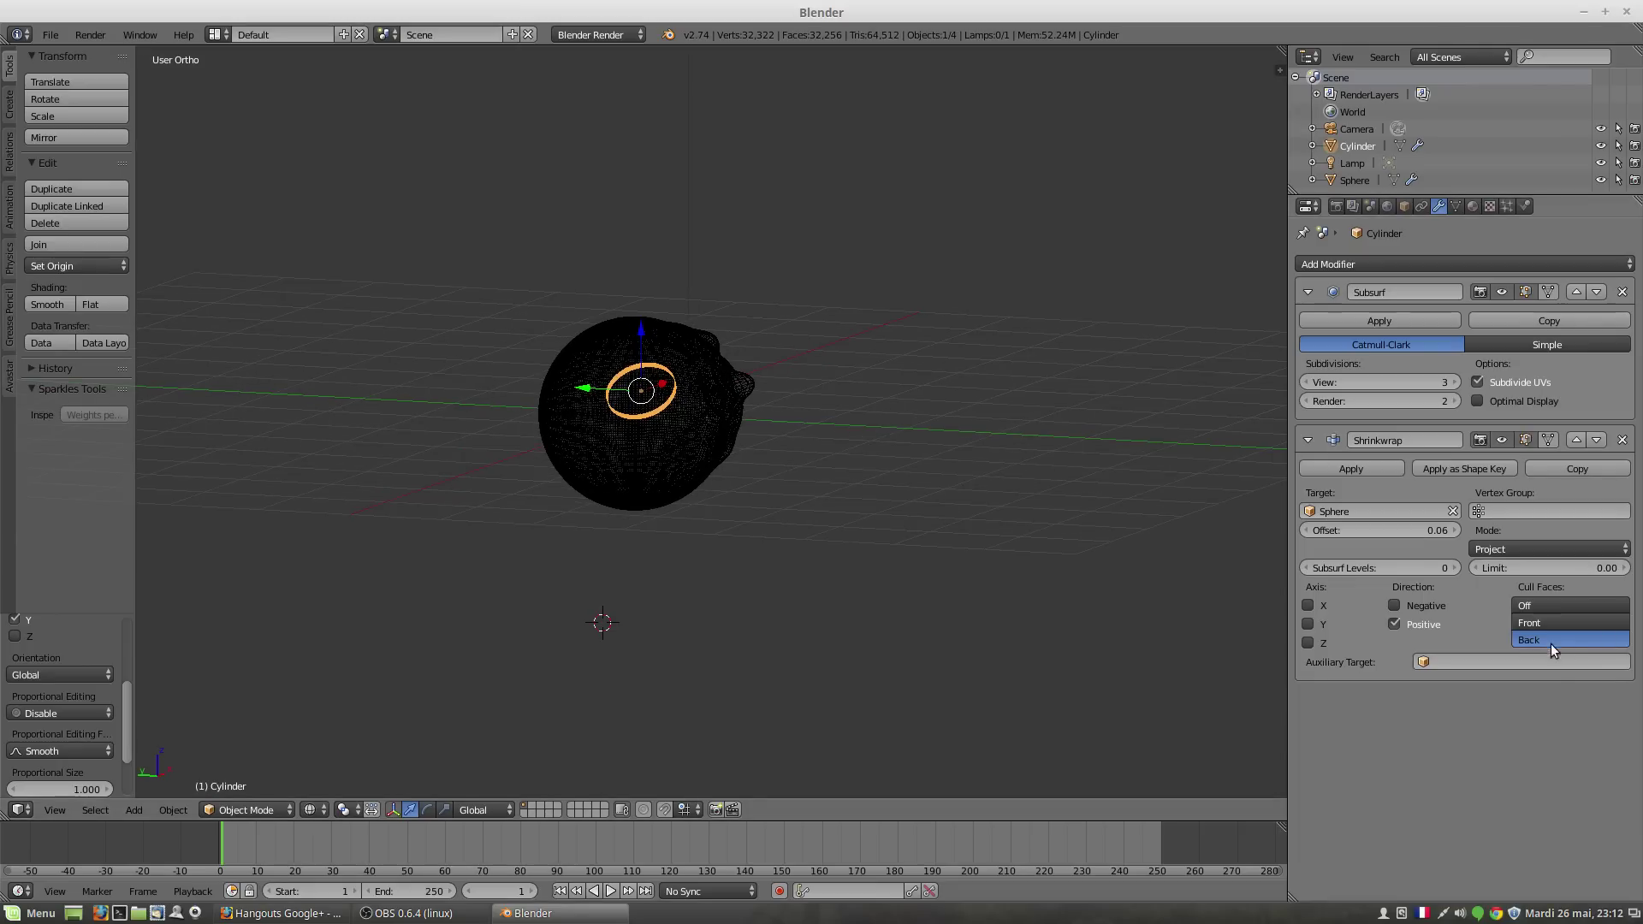
click(1528, 606)
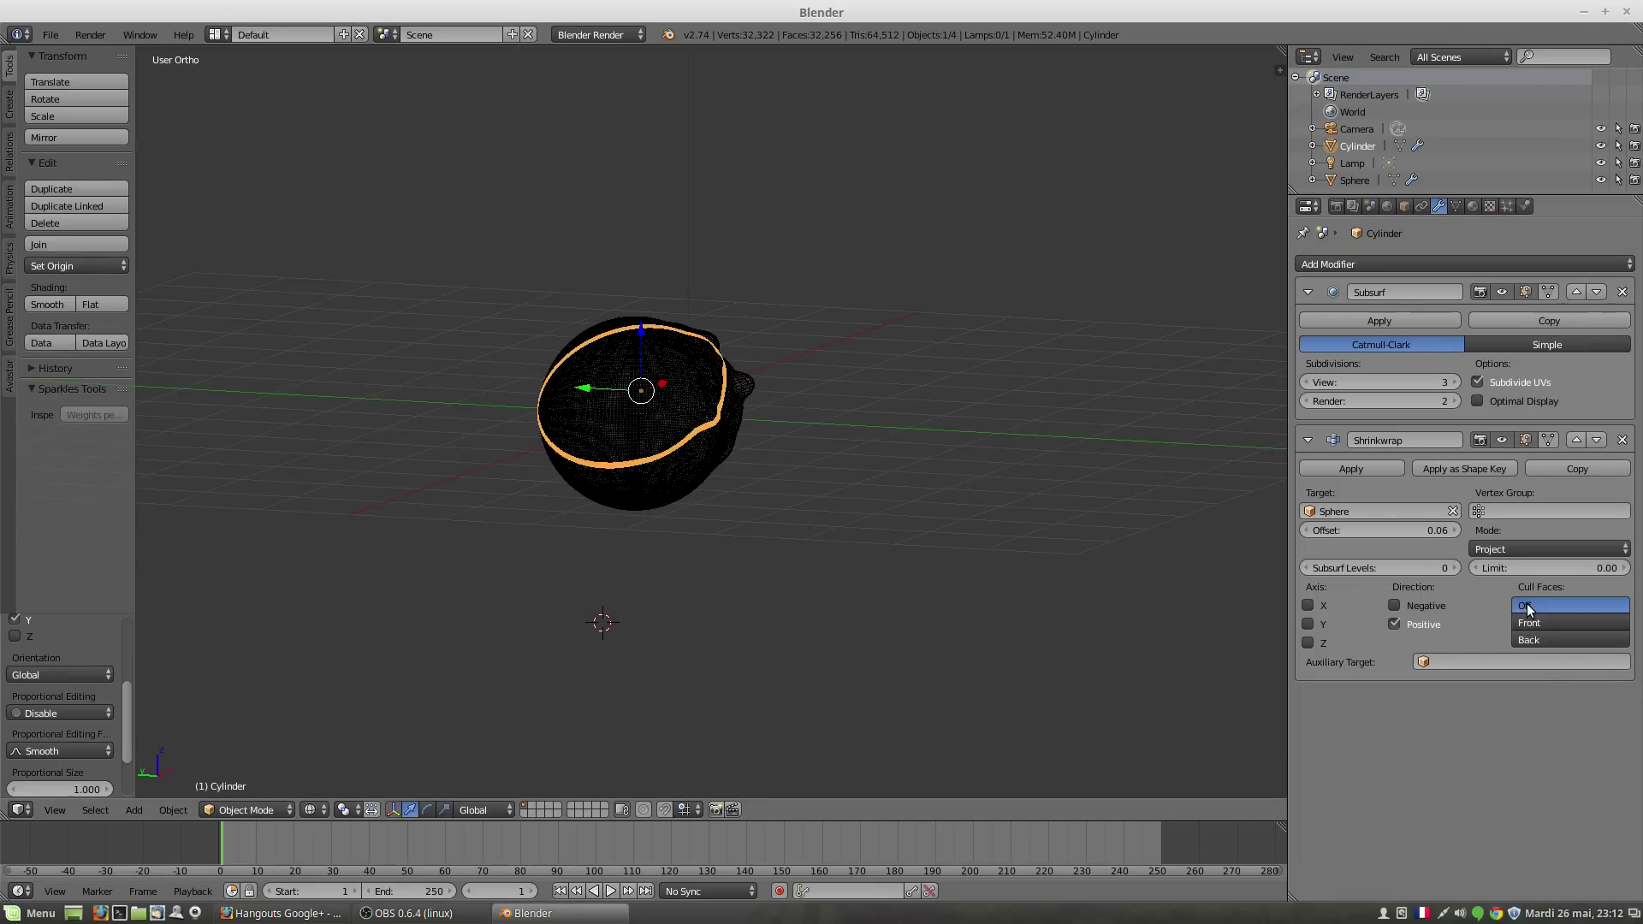
middle_drag(578, 408, 557, 377)
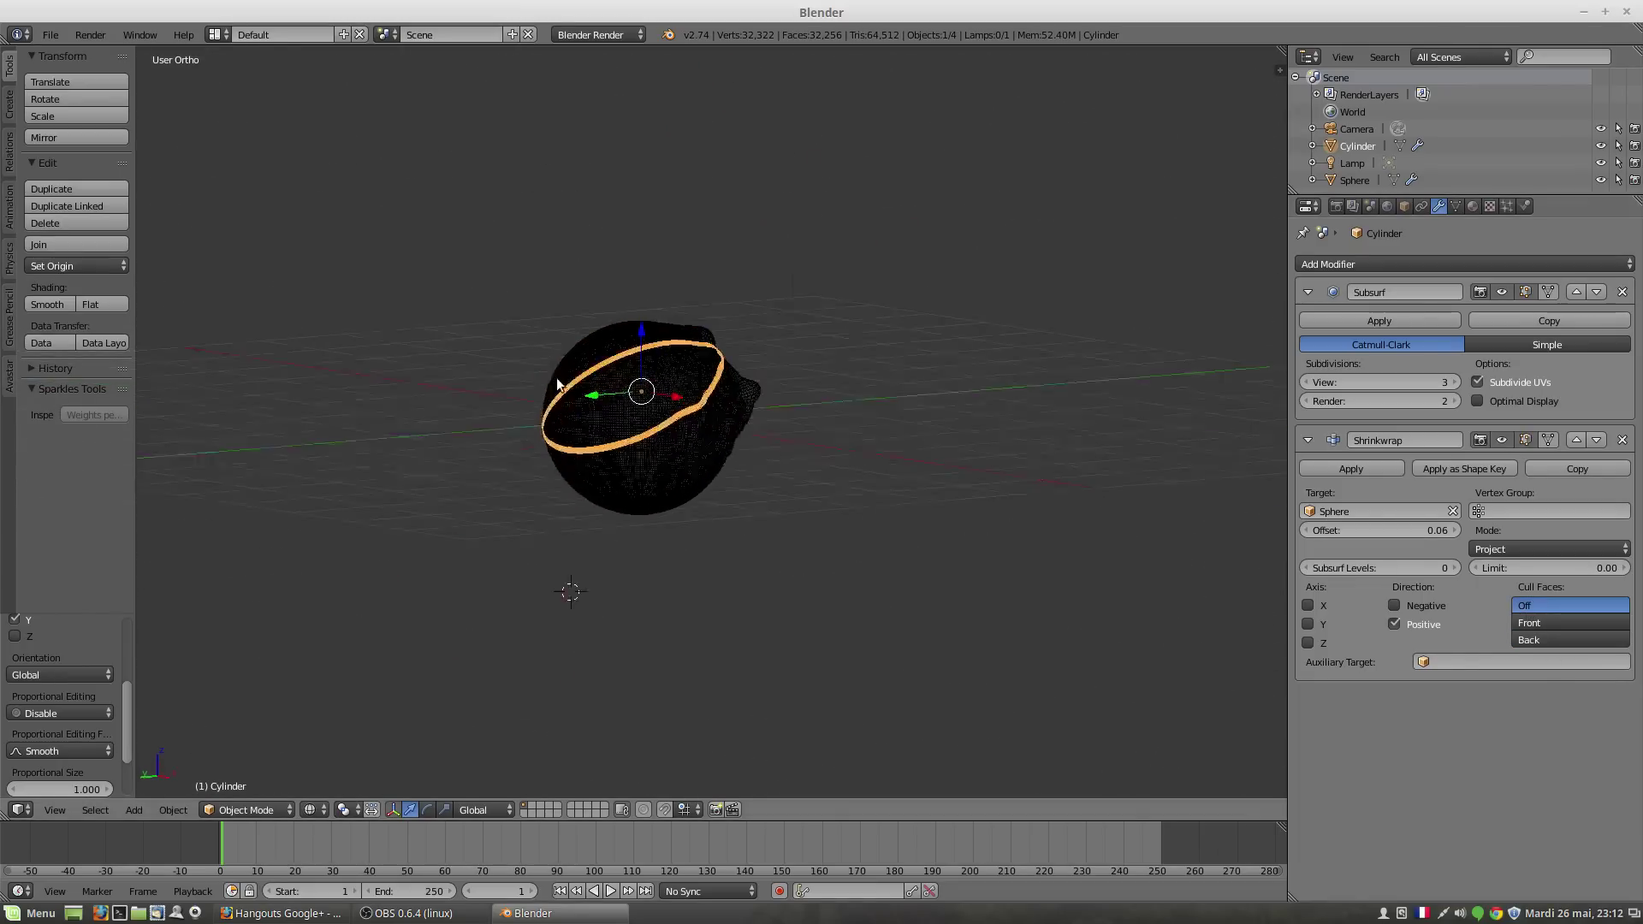
drag(642, 330, 654, 488)
middle_drag(654, 488, 537, 517)
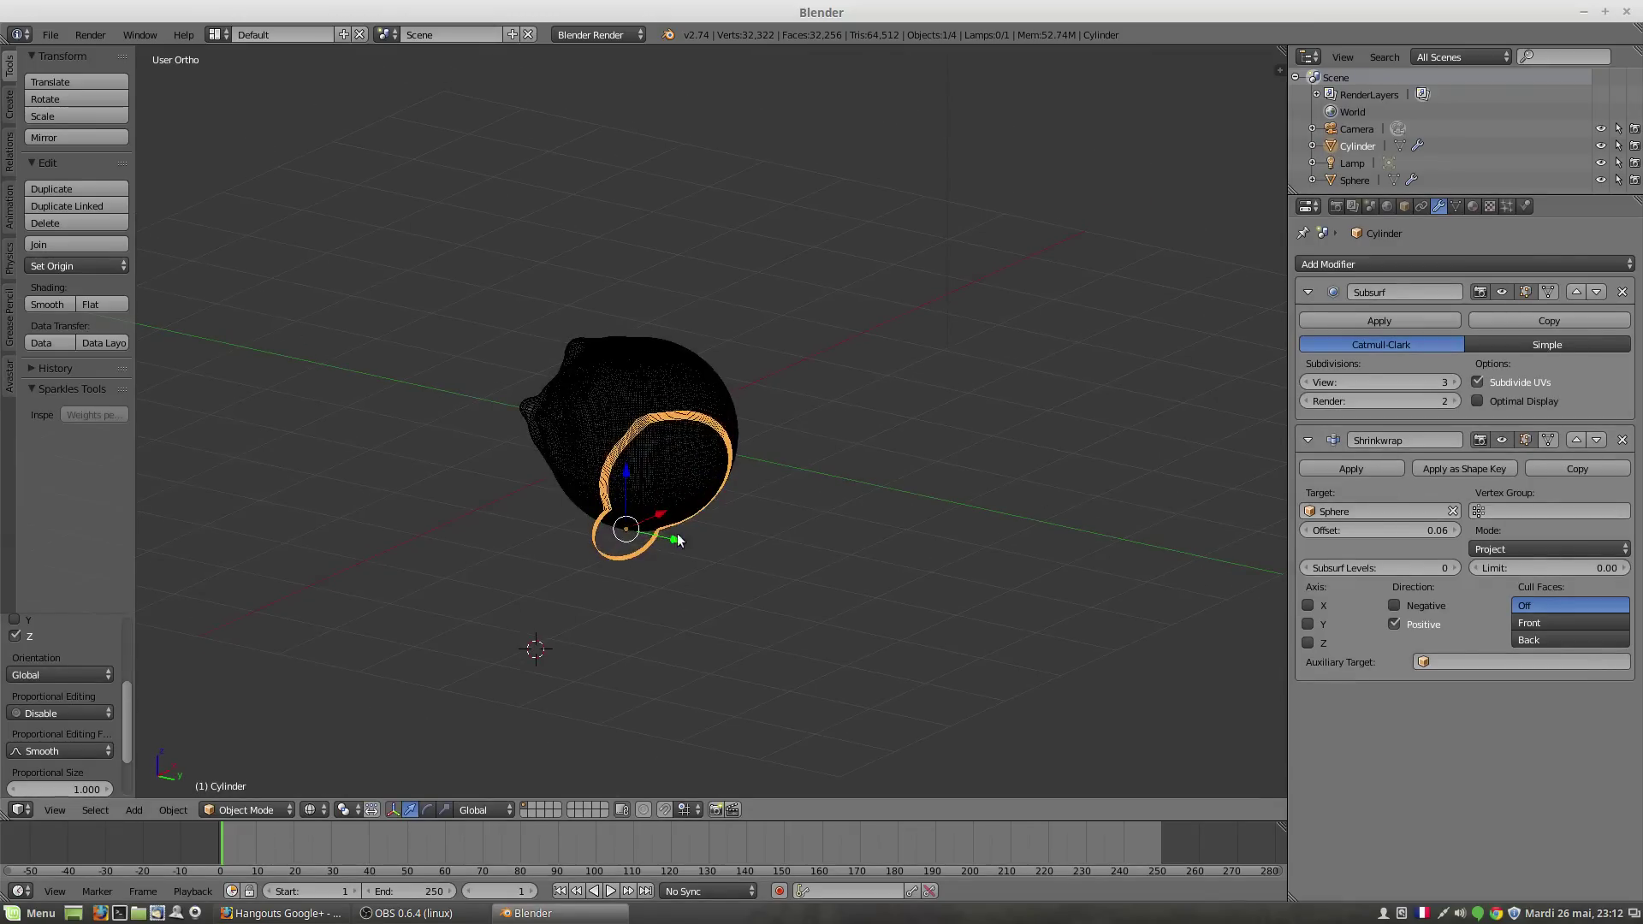
middle_drag(705, 490, 587, 502)
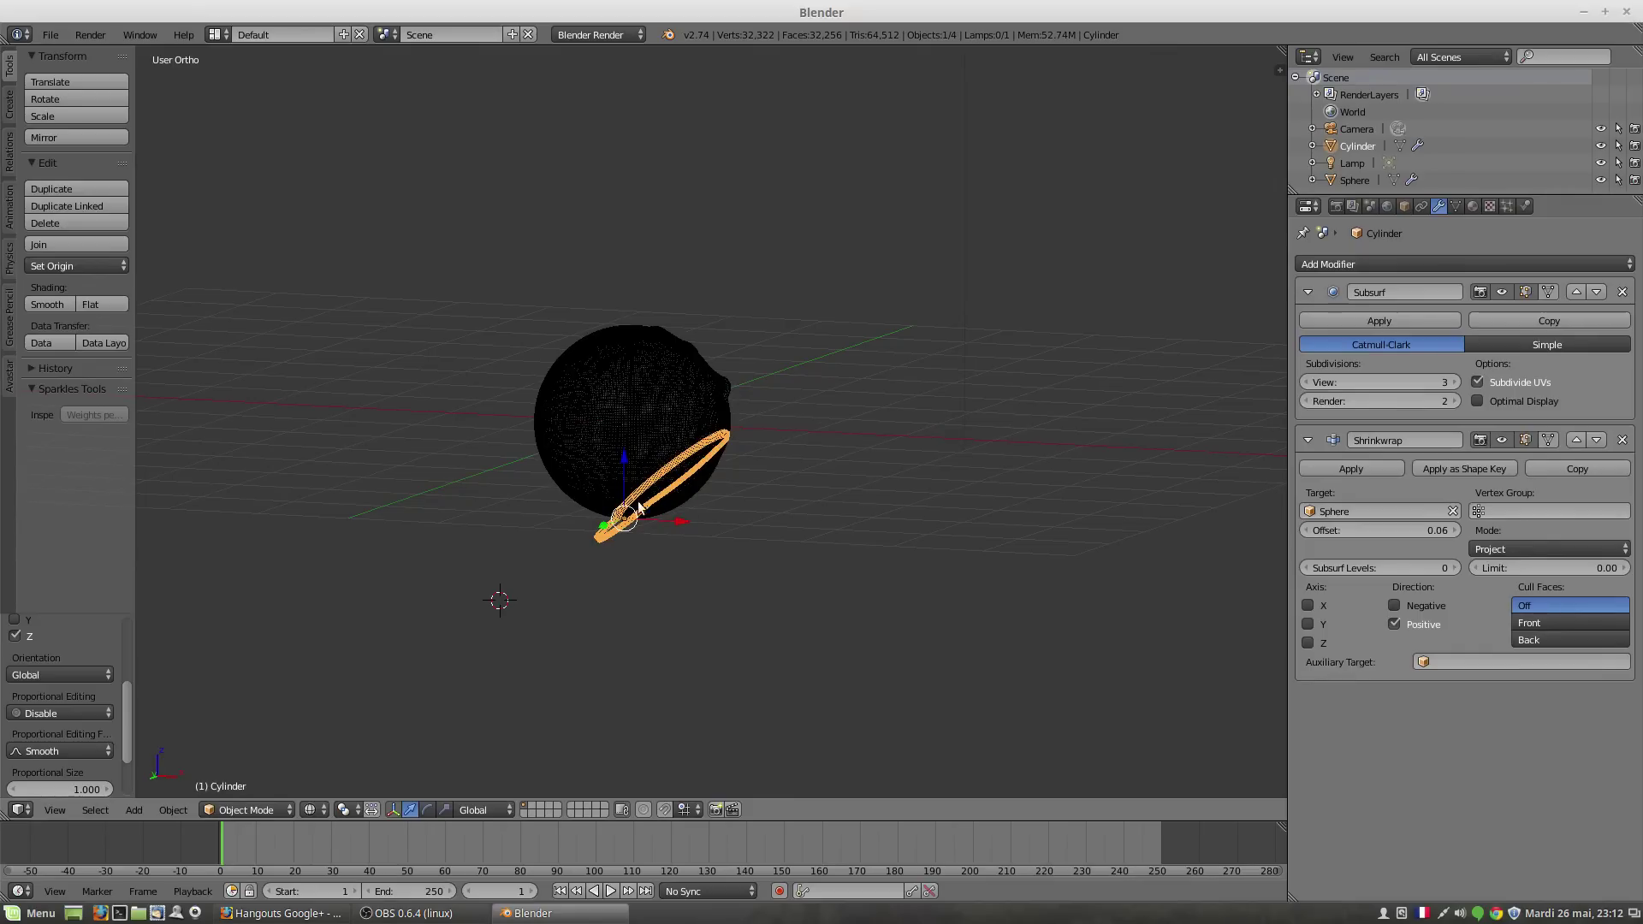
middle_drag(707, 453, 752, 505)
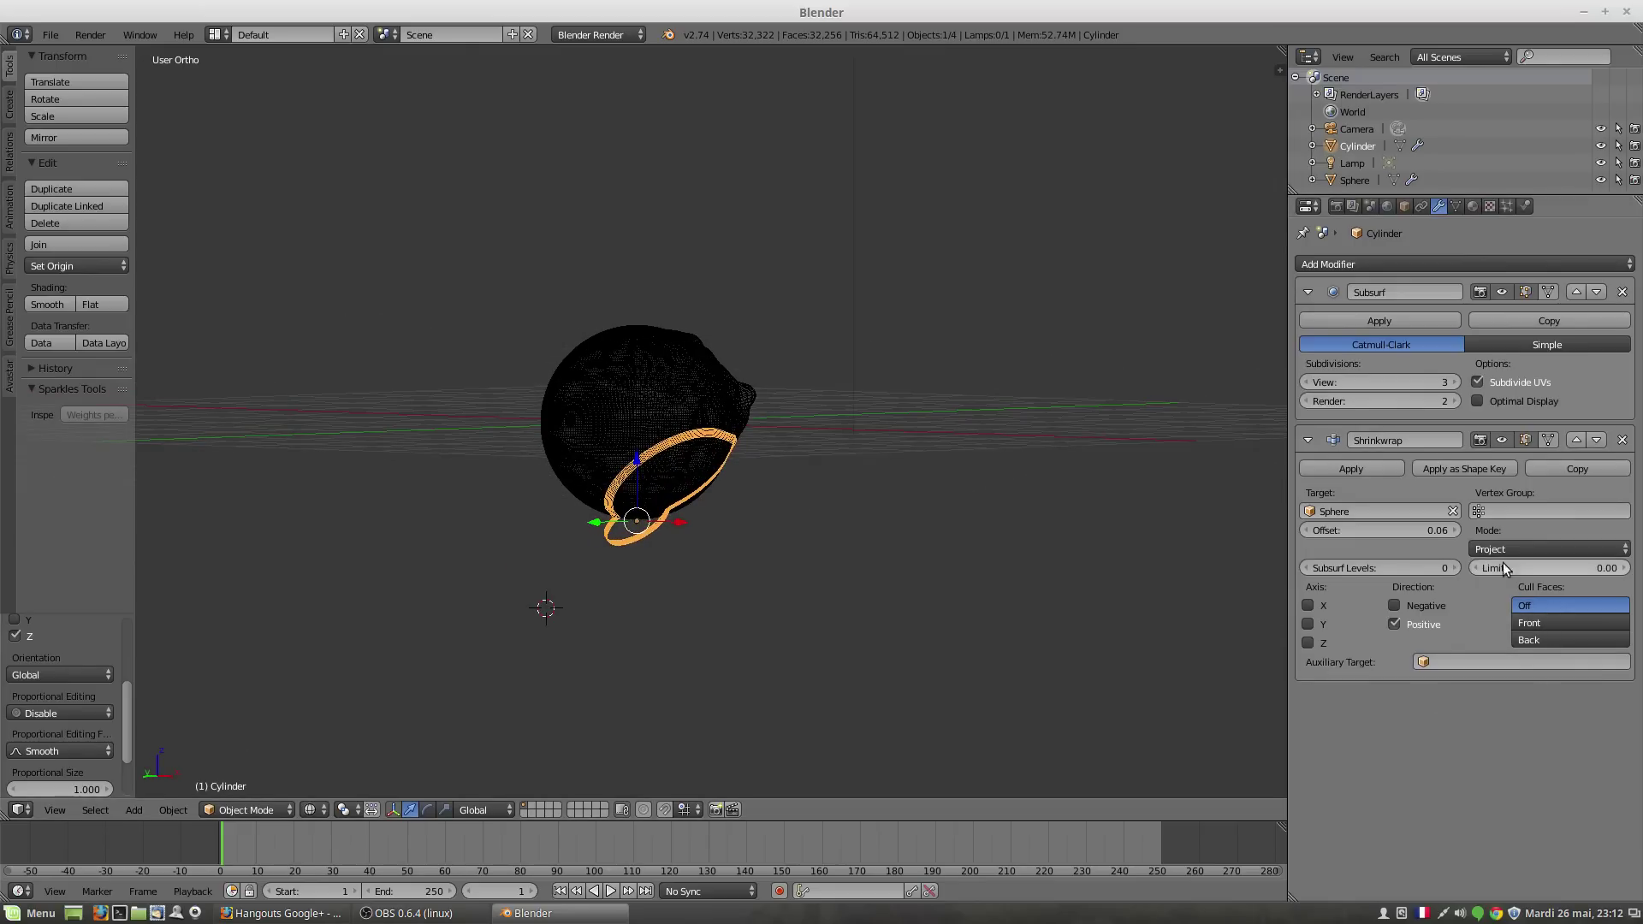
Step: Change the projection direction to Negative only with Cull Faces set to Front, and inspect the ring up close
click(1395, 606)
click(1395, 624)
middle_drag(844, 572, 676, 548)
click(1550, 625)
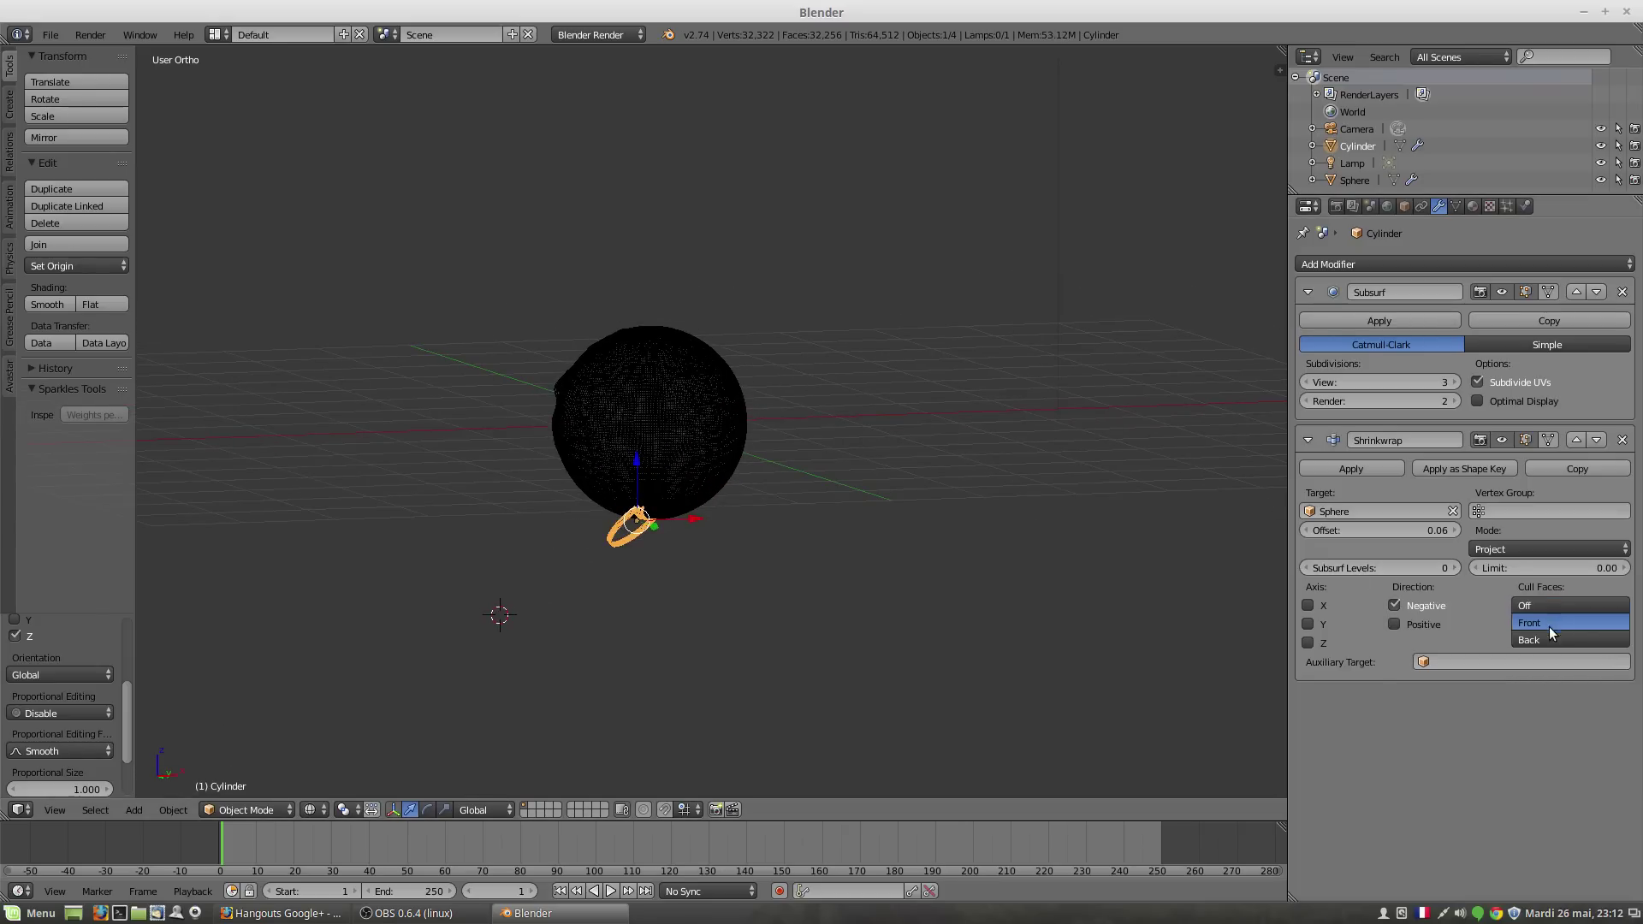
scroll(665, 506, up, 4)
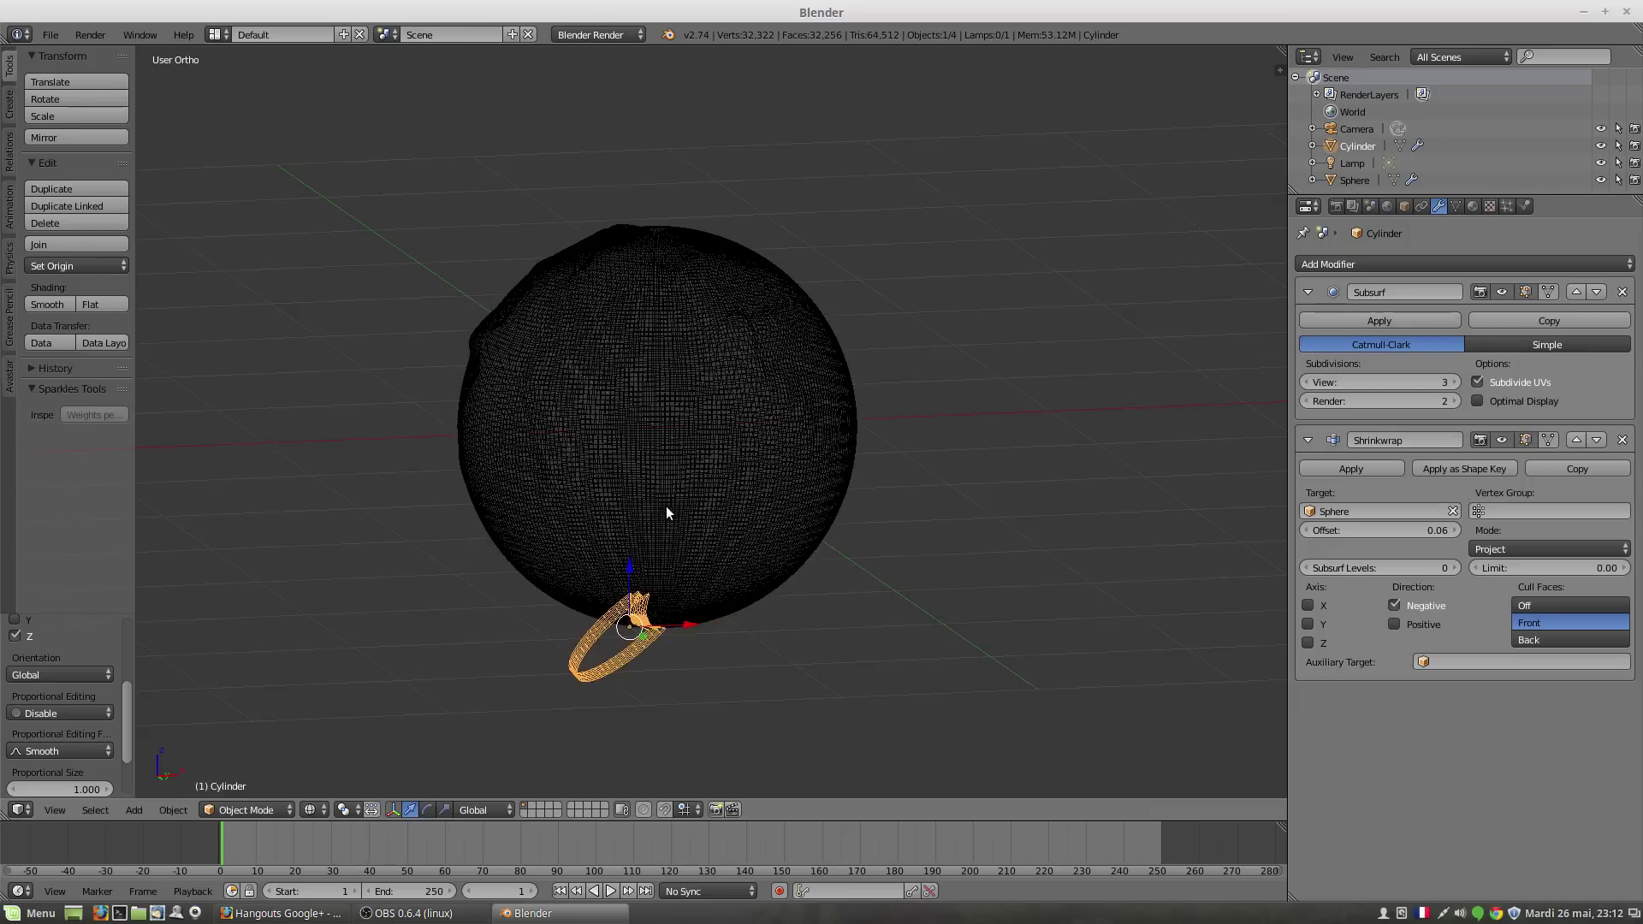
middle_drag(665, 506, 625, 518)
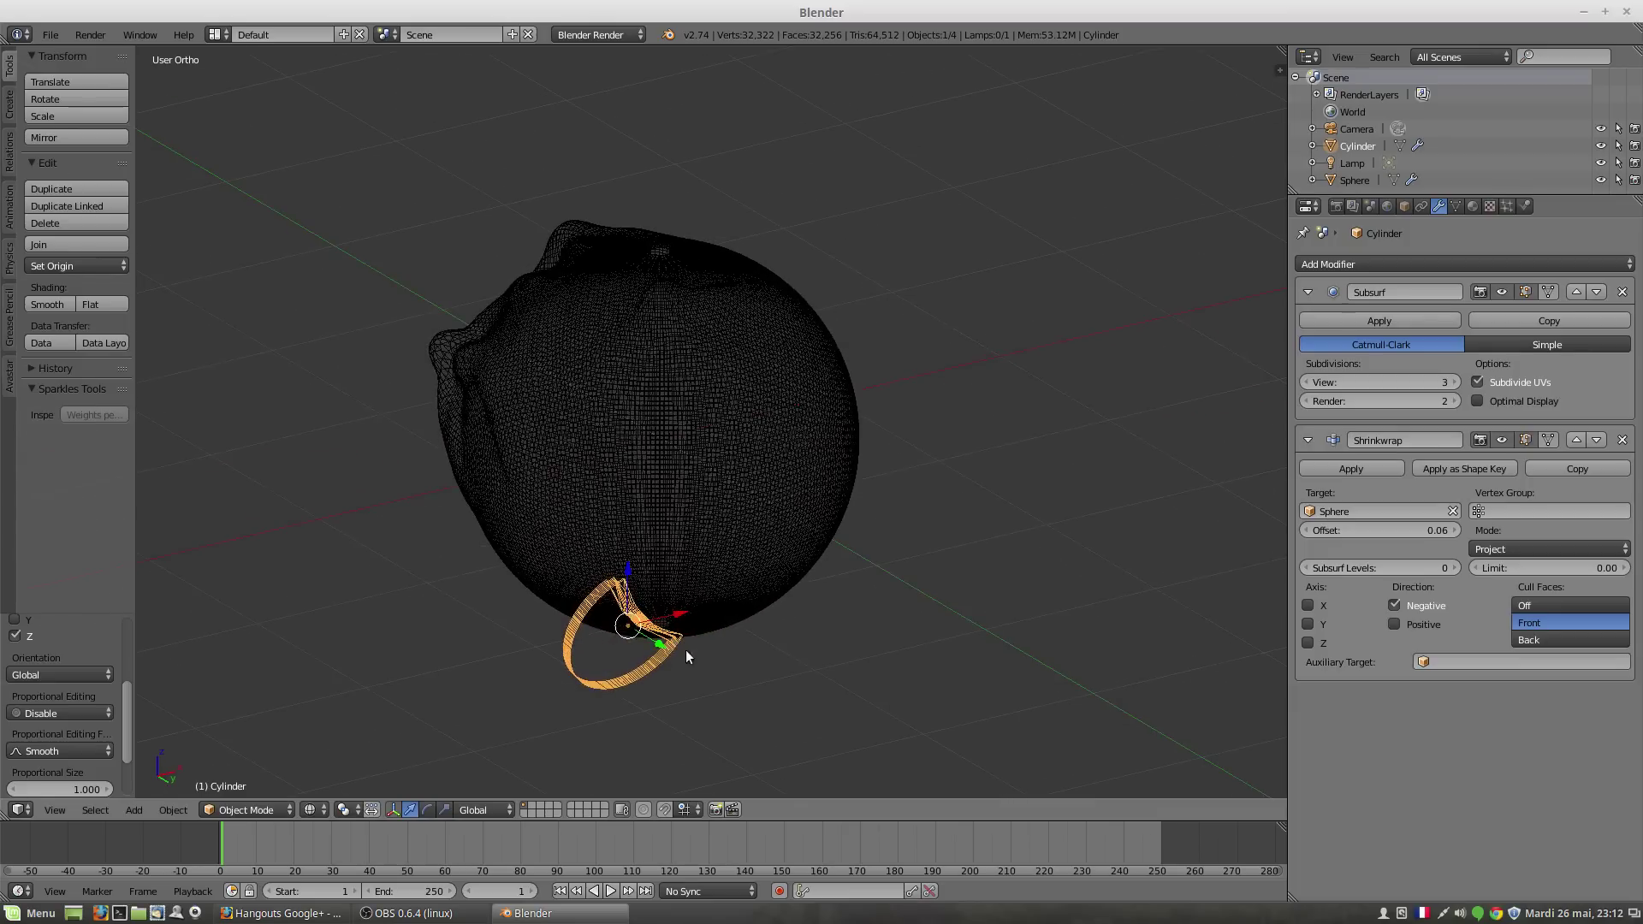
middle_drag(686, 649, 651, 583)
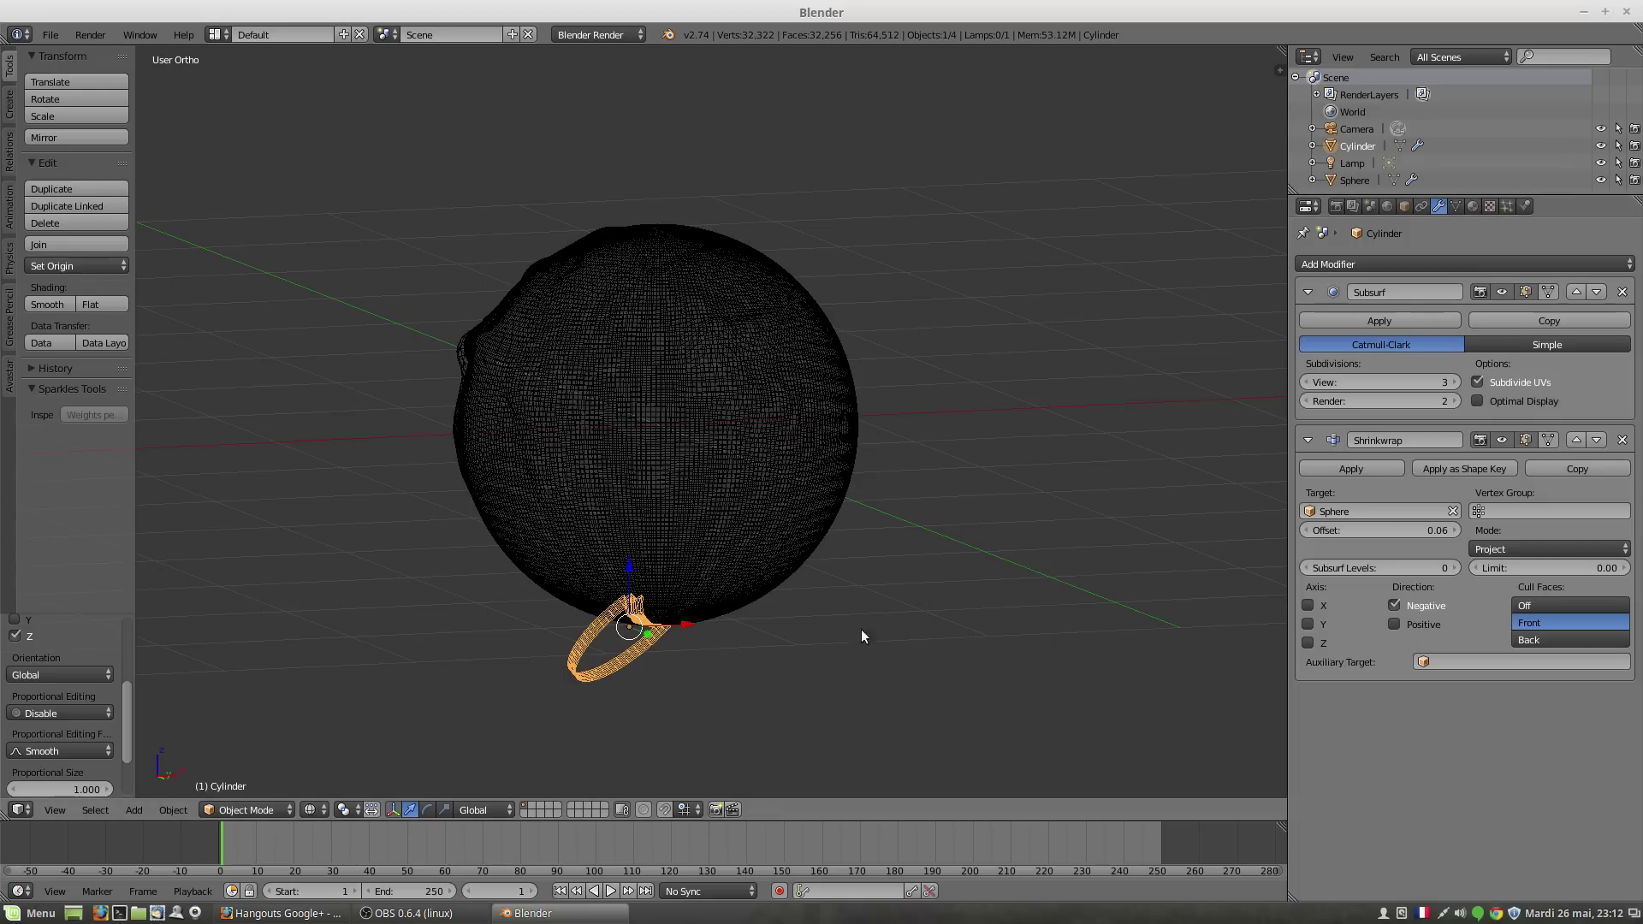
Step: Set Cull Faces to Back and raise the ring along Z into the sphere's lower part to examine its projection
mouse_move(630, 567)
mouse_down()
mouse_move(633, 545)
mouse_move(644, 603)
mouse_move(650, 569)
mouse_up()
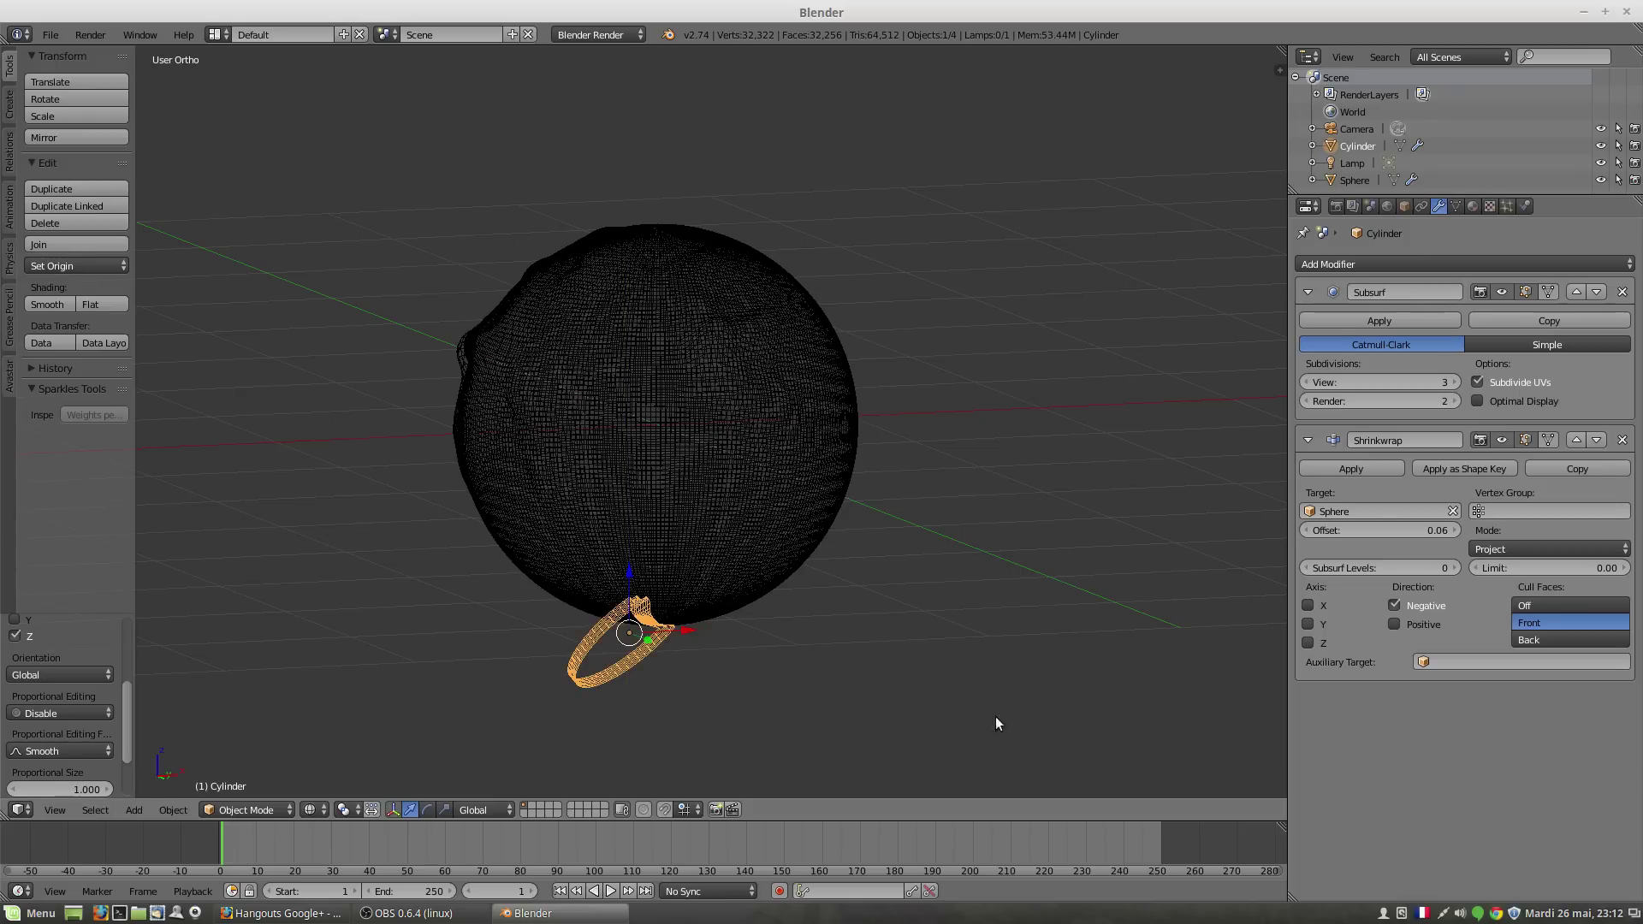
click(1540, 640)
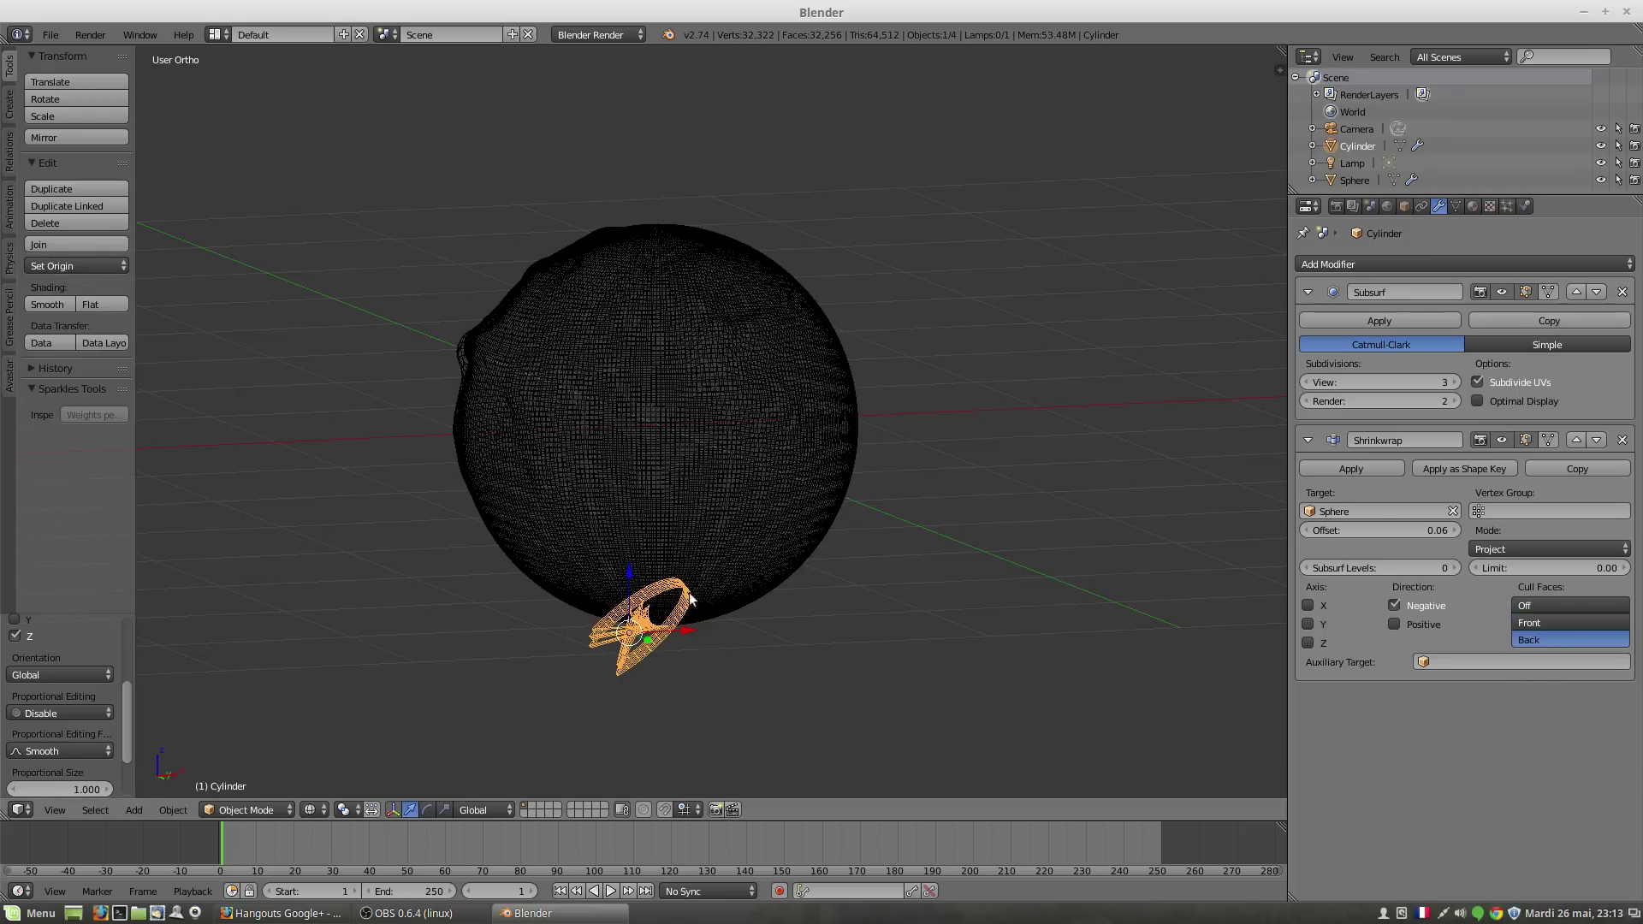
drag(631, 578, 629, 530)
middle_drag(629, 530, 653, 565)
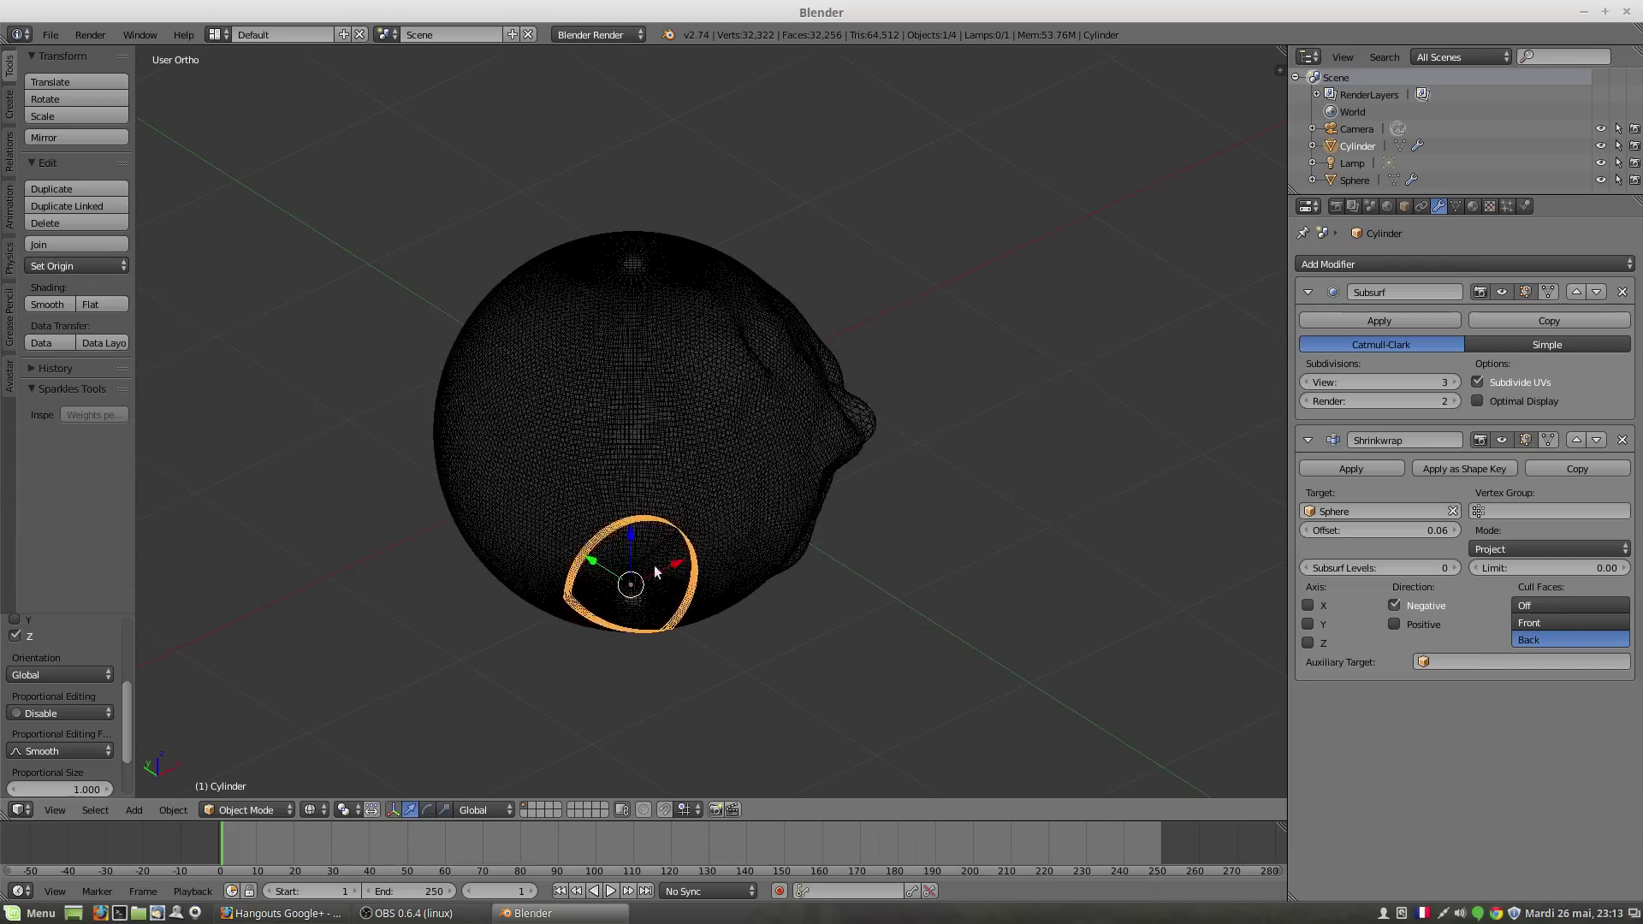
mouse_move(634, 540)
mouse_down()
mouse_move(628, 505)
mouse_move(624, 542)
mouse_up()
middle_drag(657, 605, 583, 588)
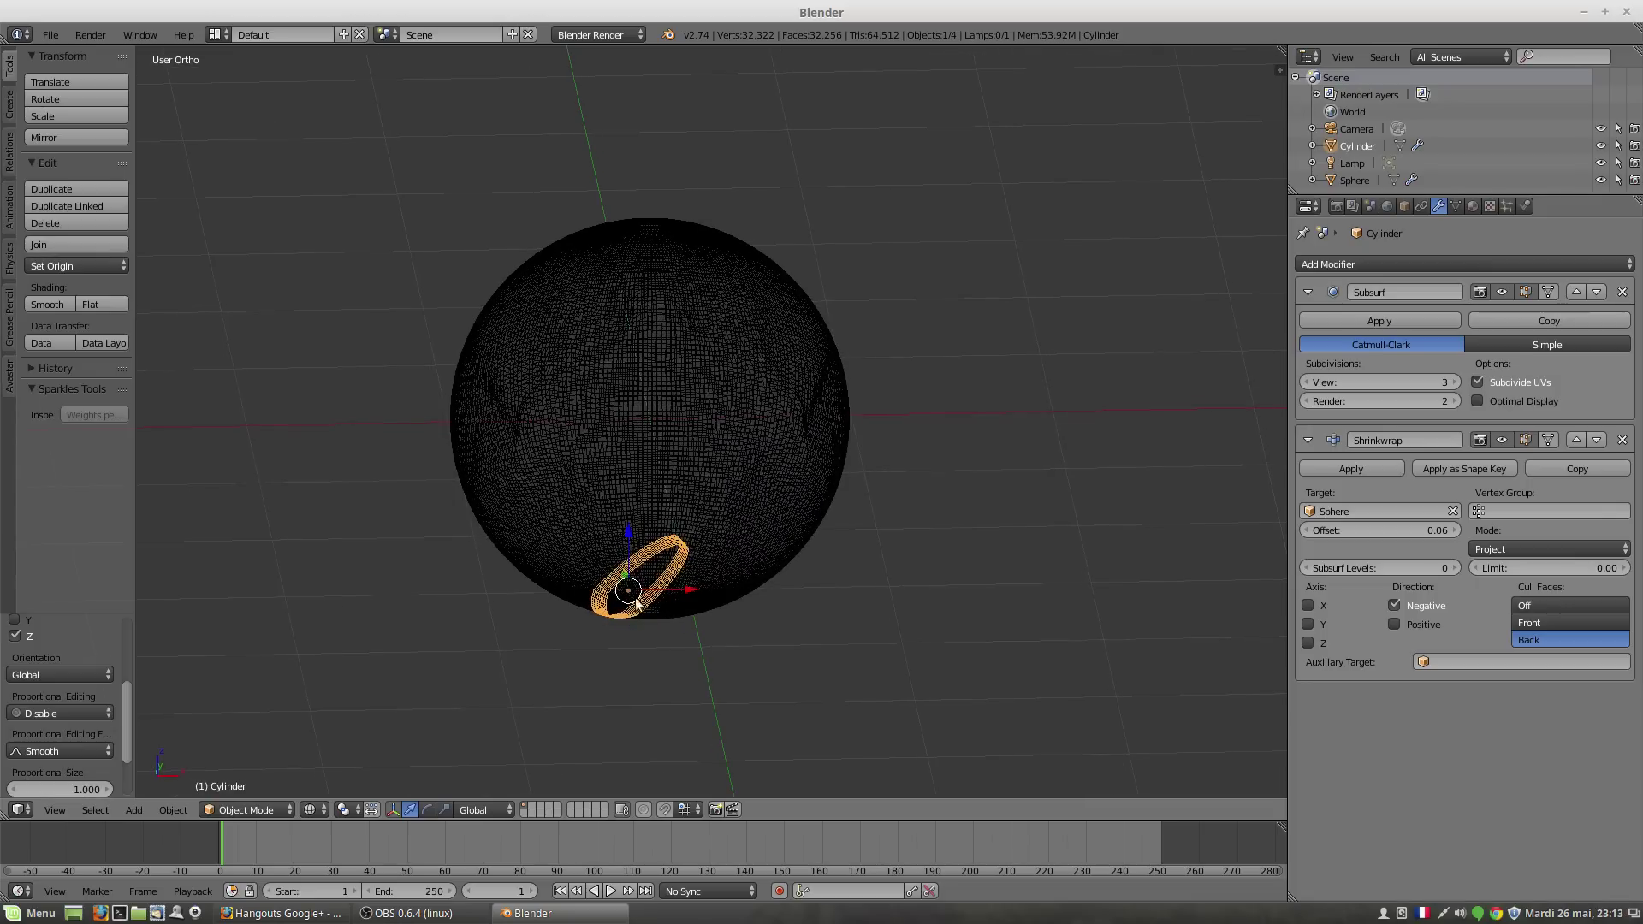
mouse_move(637, 603)
middle_down()
mouse_move(671, 615)
mouse_move(622, 591)
middle_up()
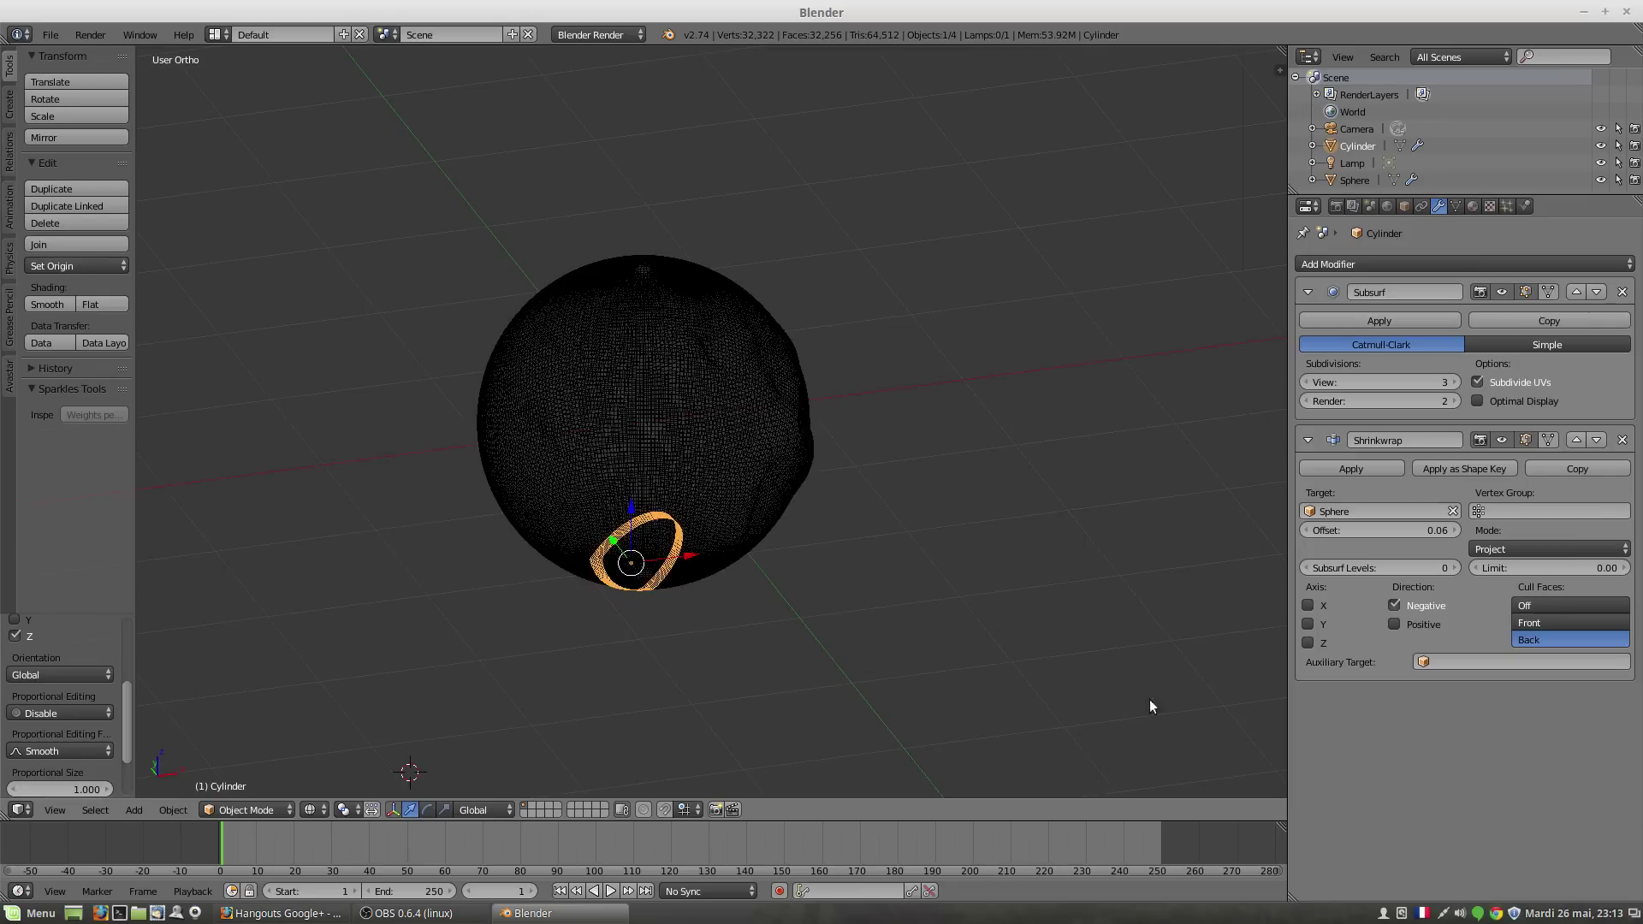
Step: Set Cull Faces to Off with both Negative and Positive directions enabled, and lower the ring clear below the sphere
click(1539, 606)
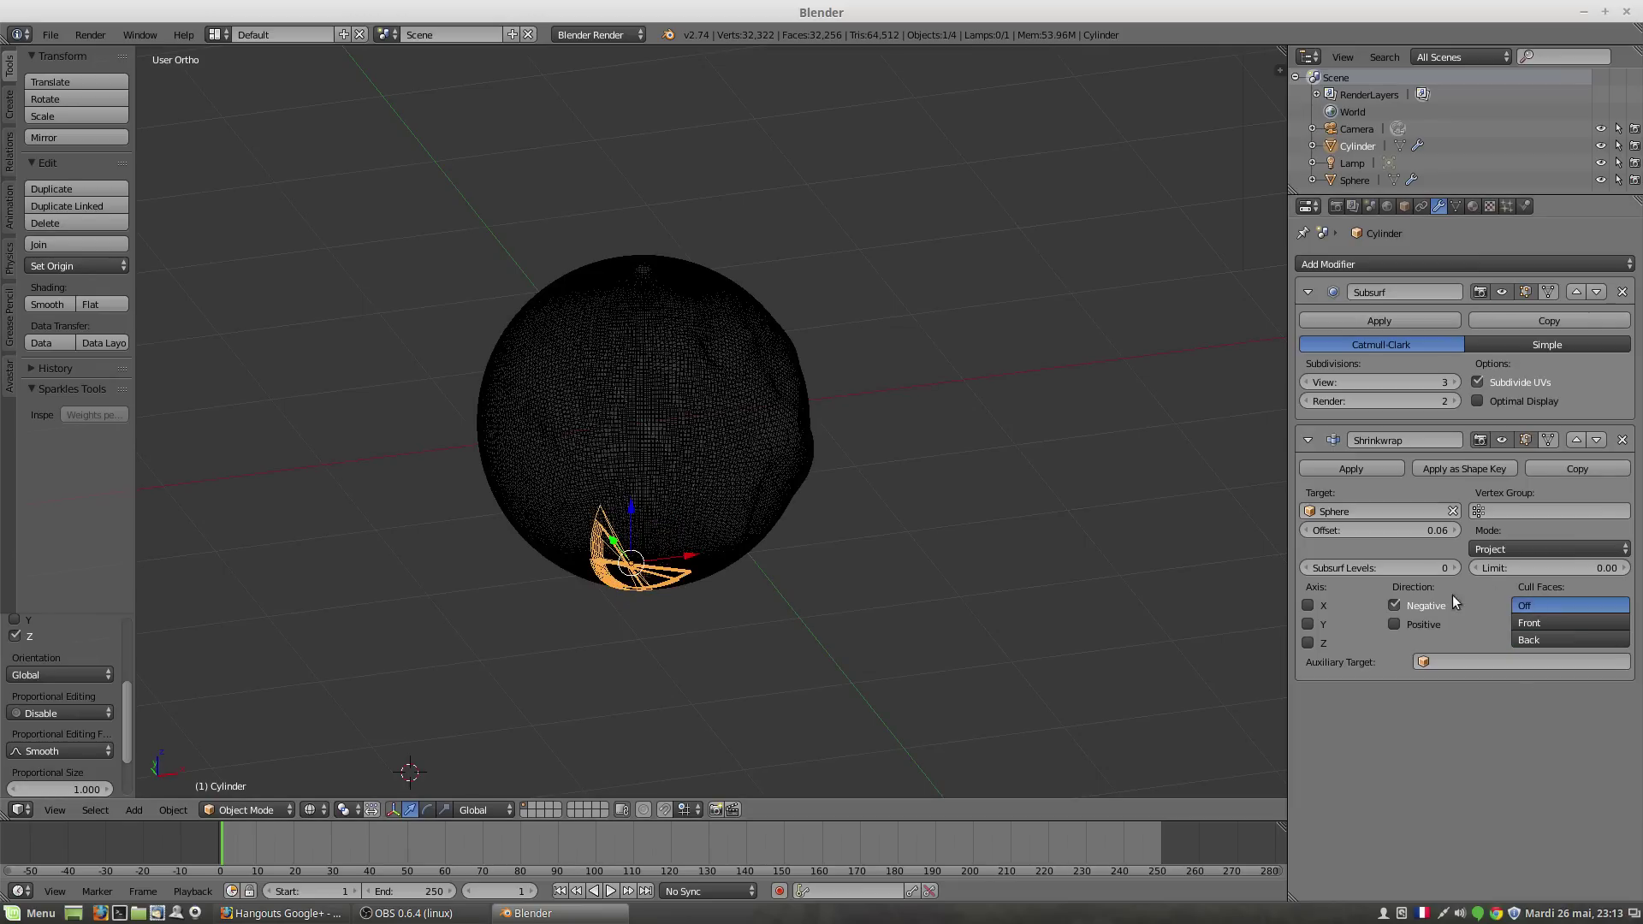
click(1396, 625)
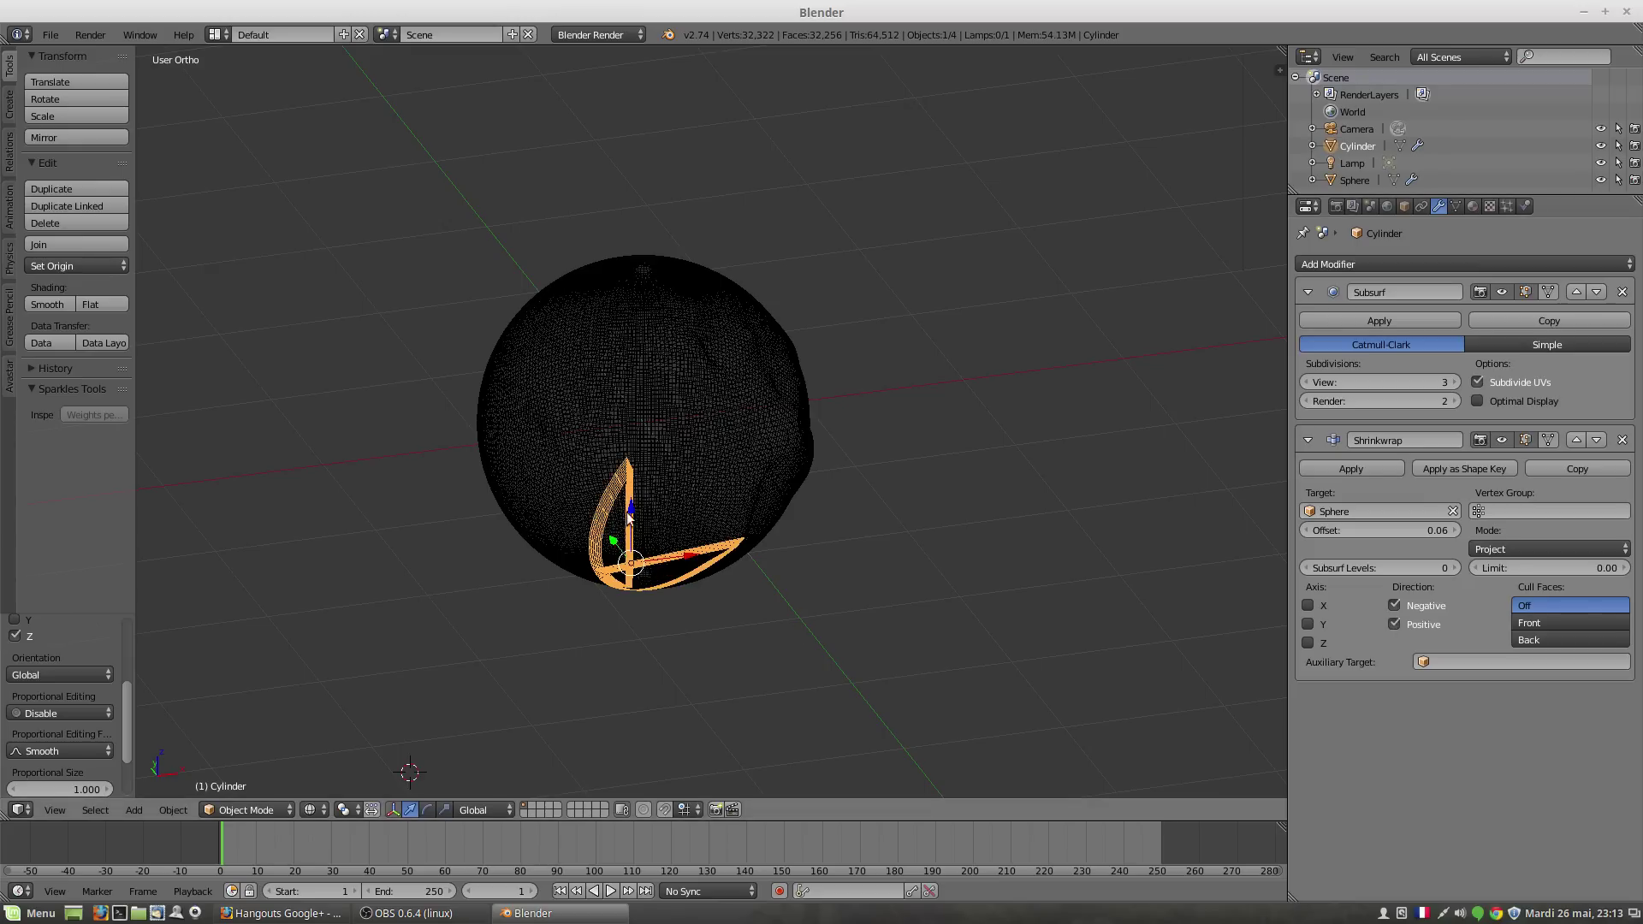
drag(629, 518, 731, 671)
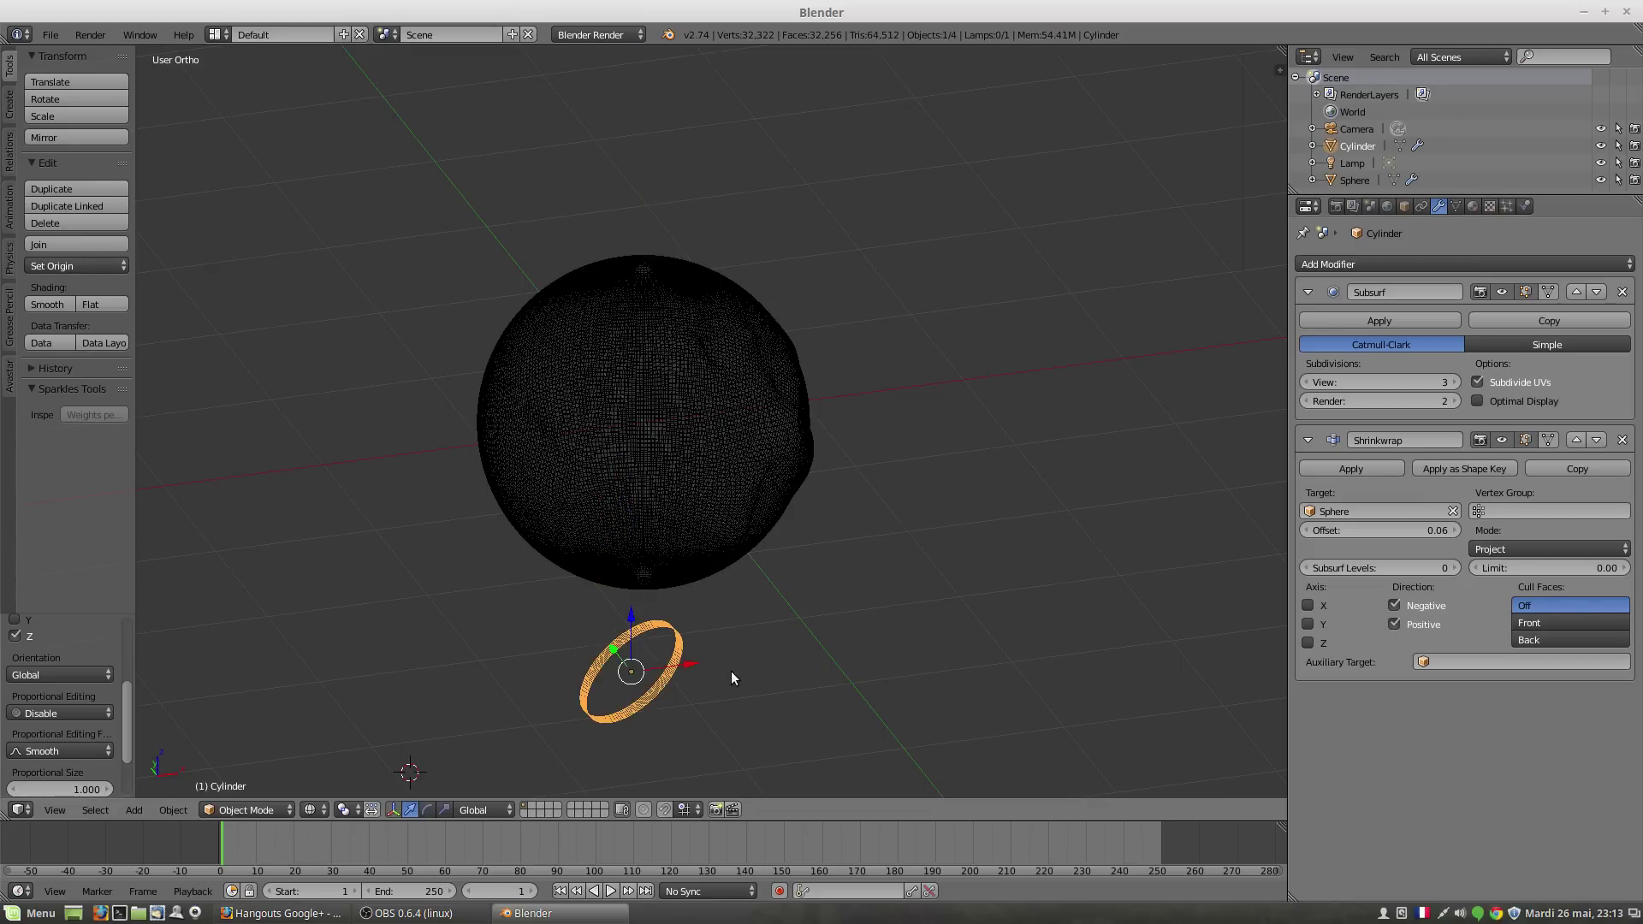
Step: Scale the ring up well beyond the sphere's diameter, and move it along X and Z until it surrounds the sphere
key(s)
click(1132, 722)
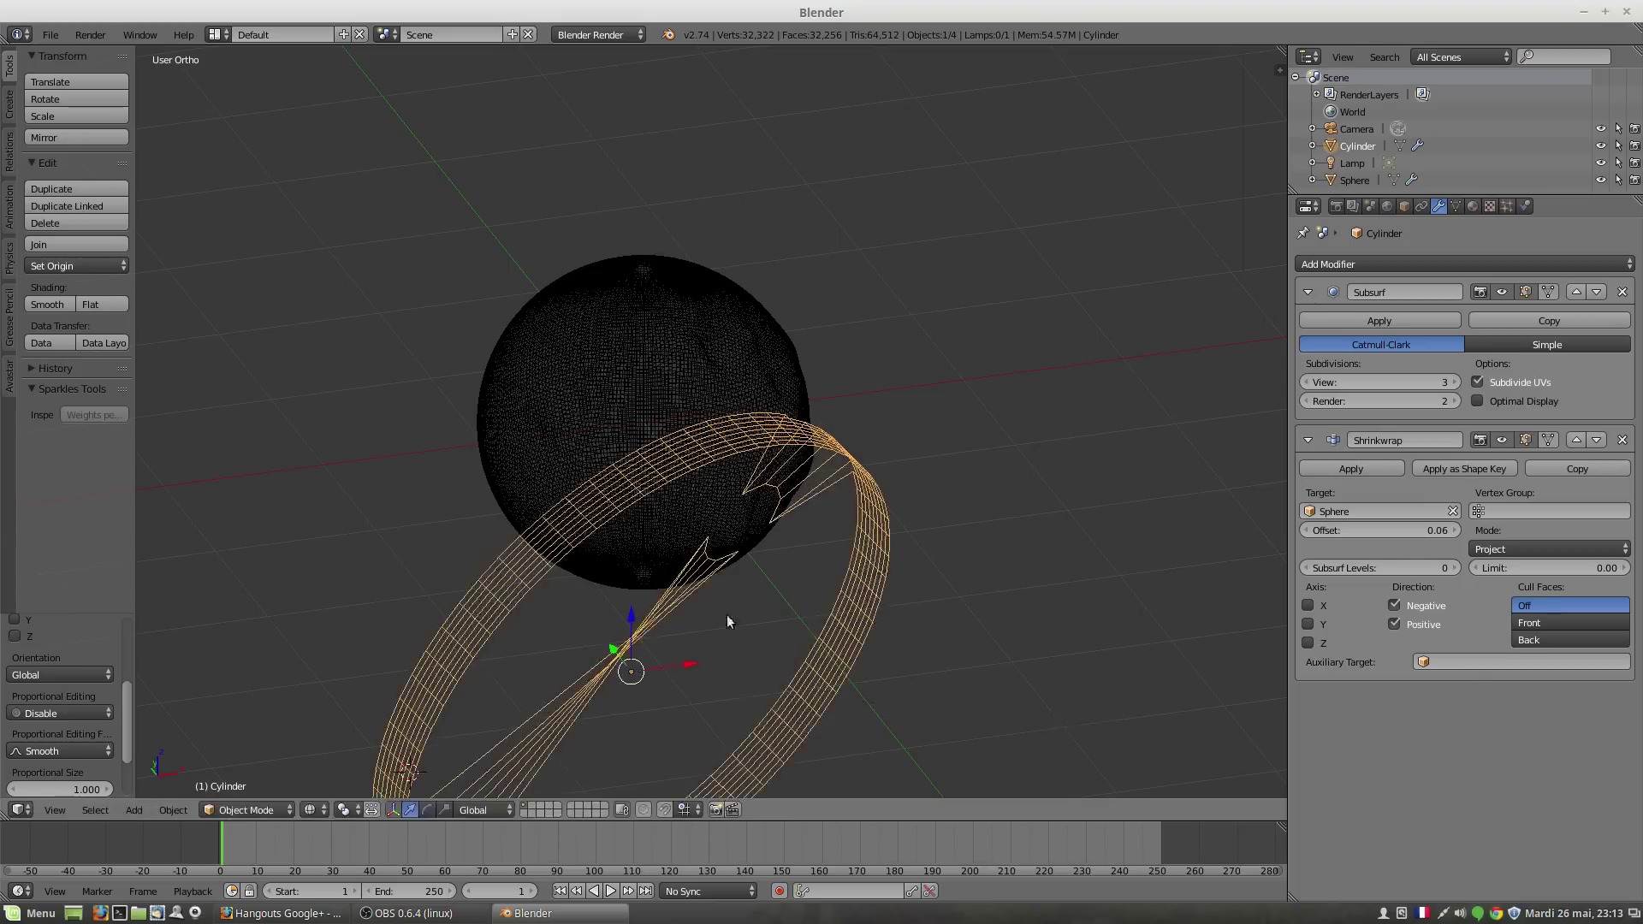
drag(685, 663, 745, 664)
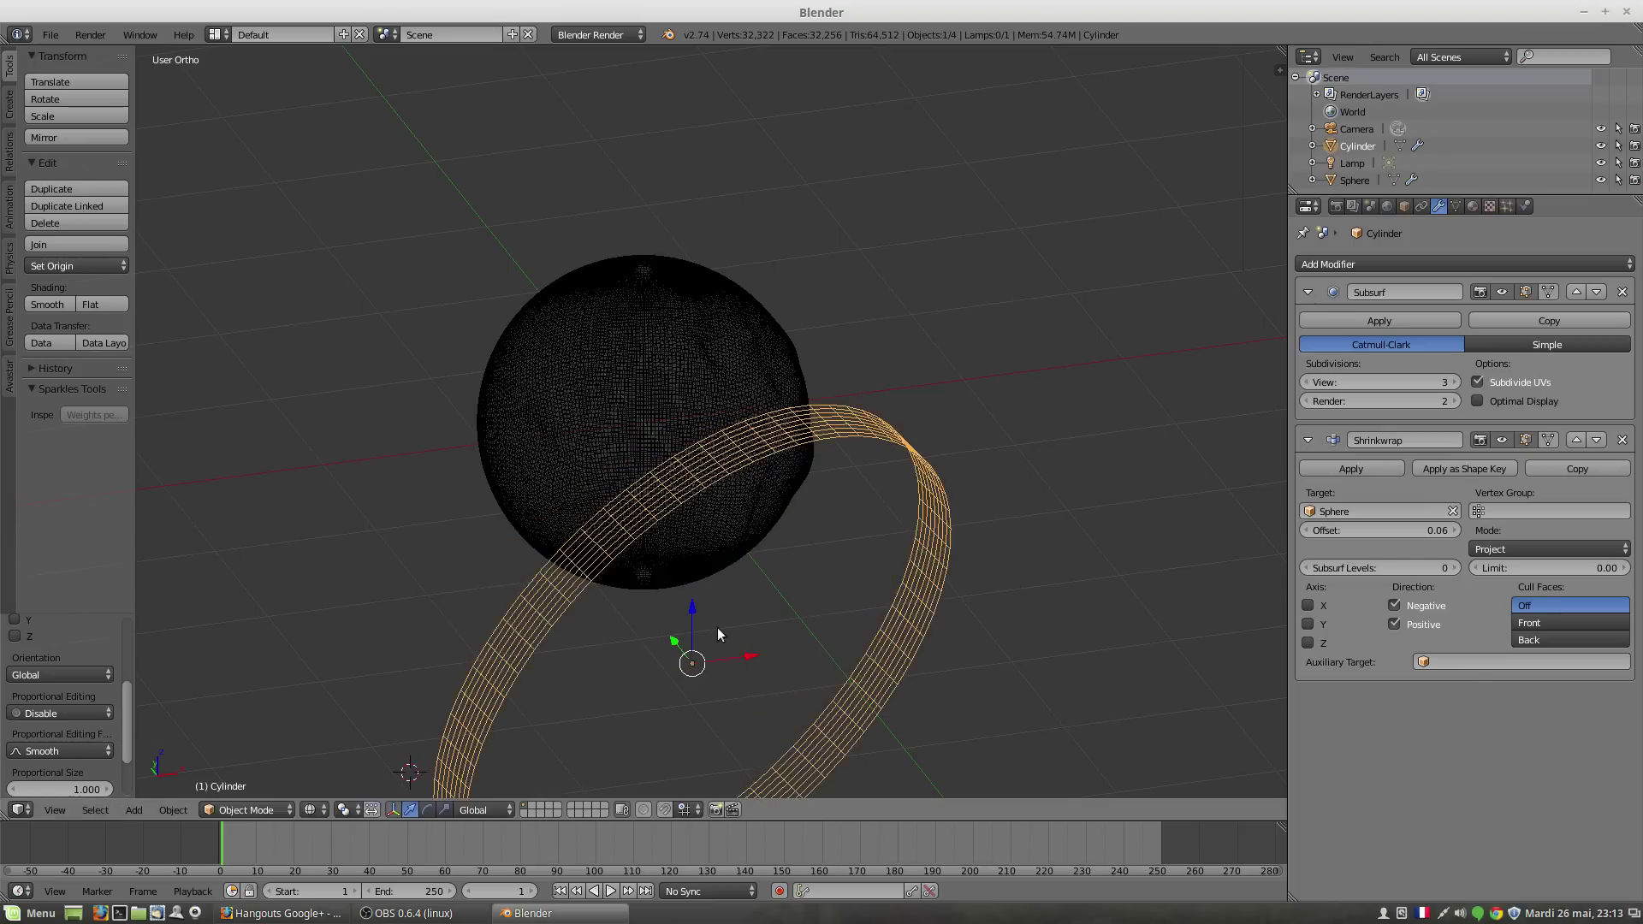
drag(698, 612, 651, 352)
middle_drag(1044, 520, 967, 548)
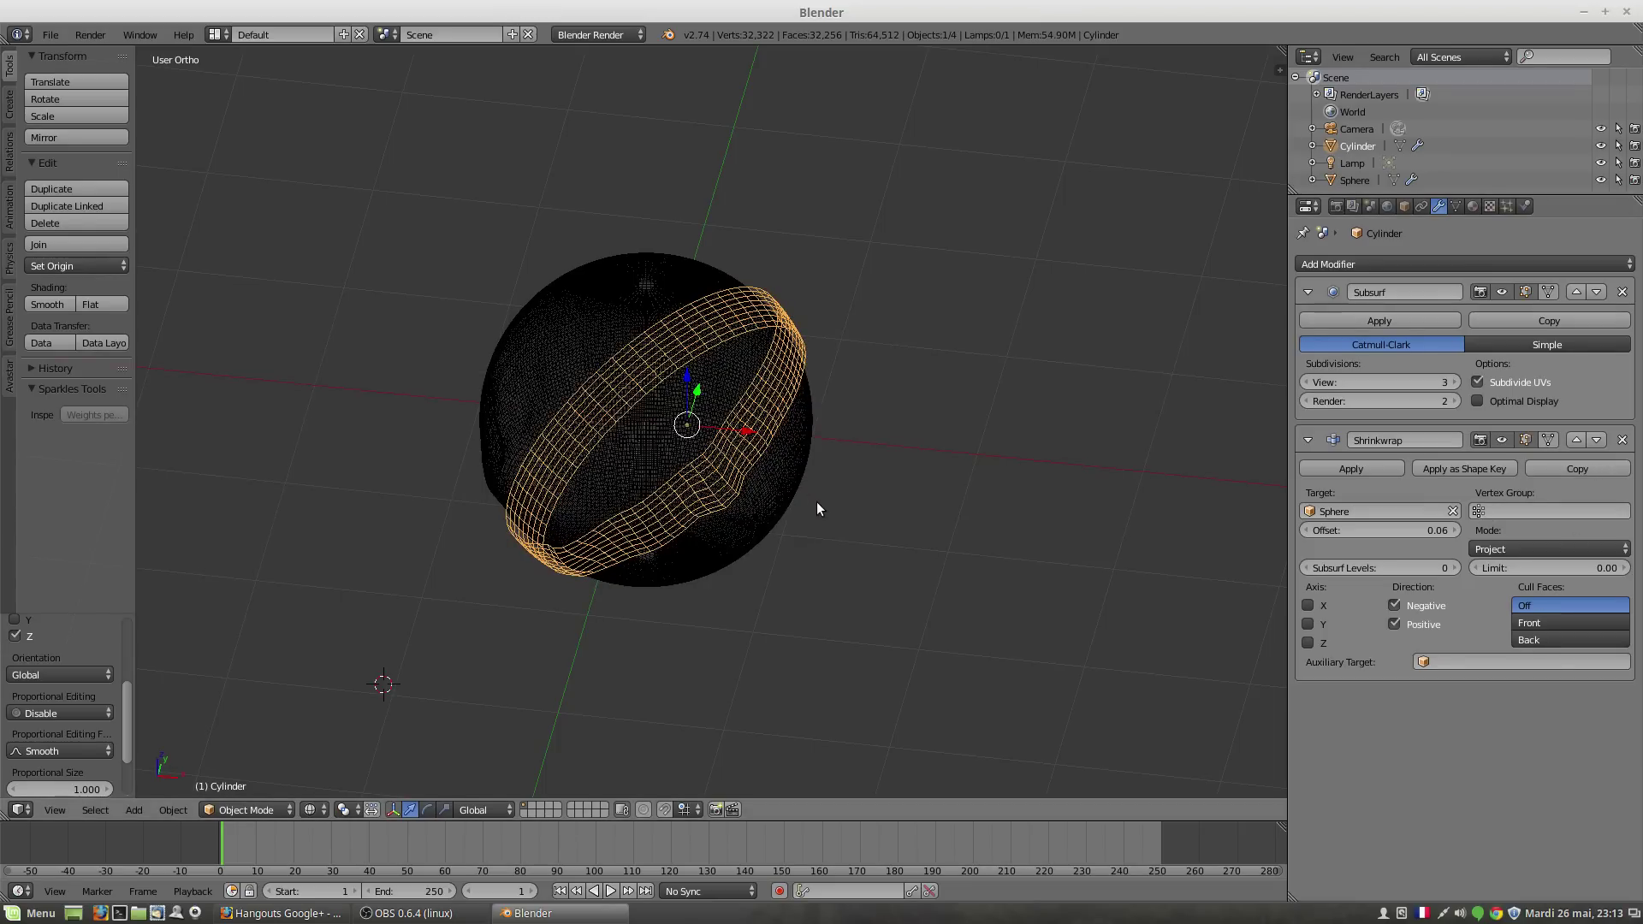
Step: Enter Edit Mode on the ring, switch to face selection and select three adjacent faces on one side
key(Tab)
middle_drag(813, 518, 894, 316)
right_click(819, 264)
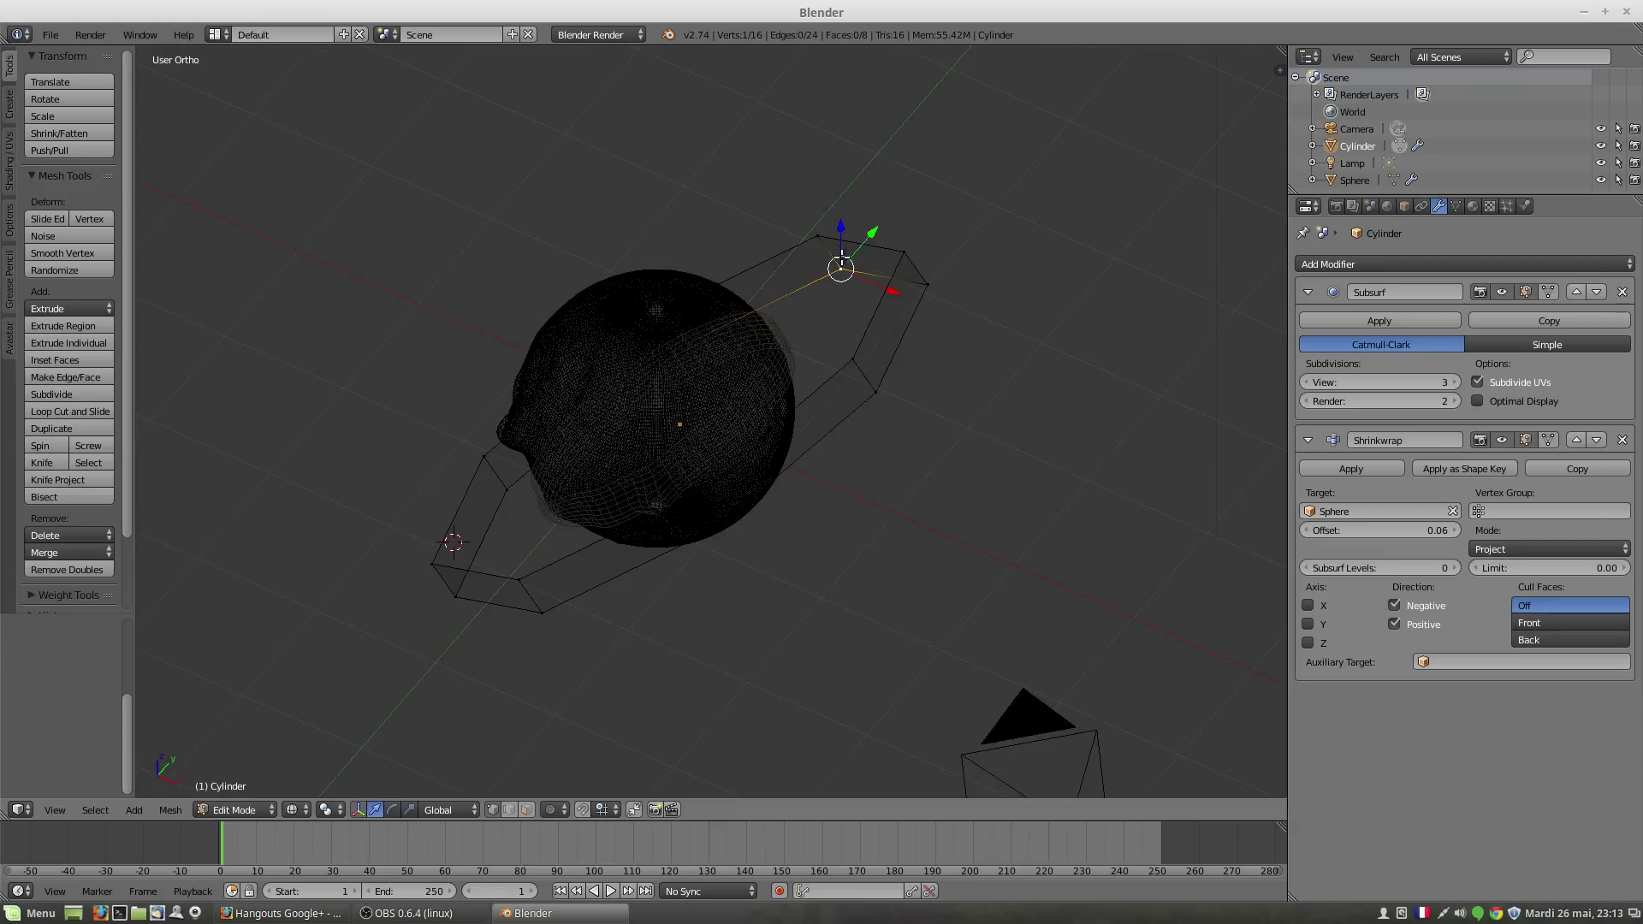
click(526, 809)
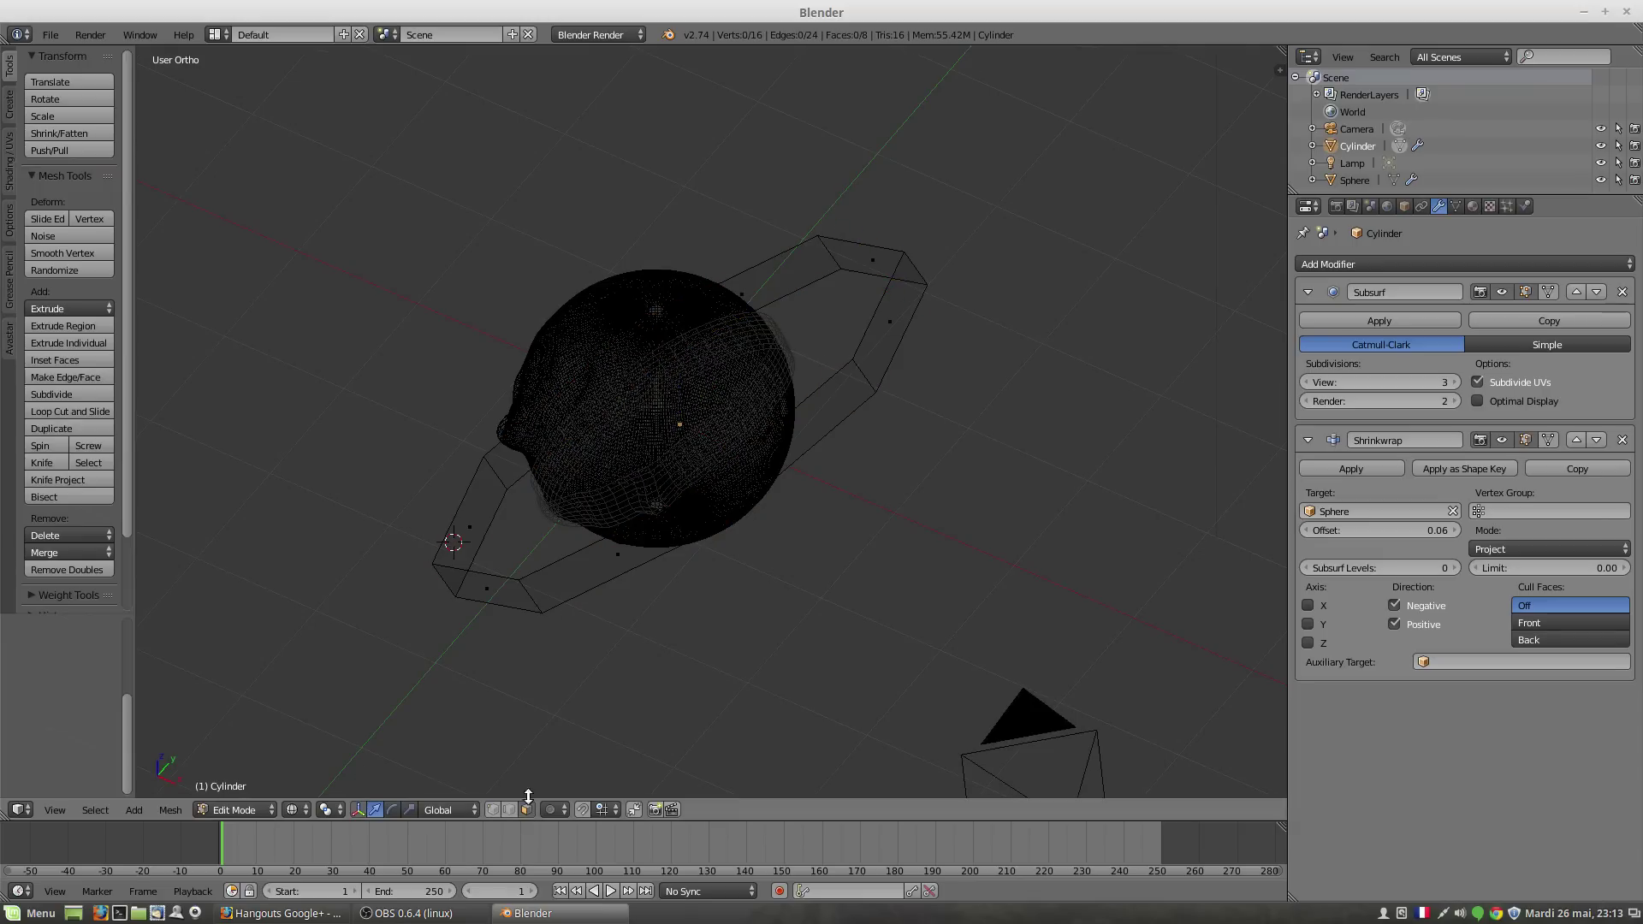
right_click(872, 261)
shift+right_click(891, 315)
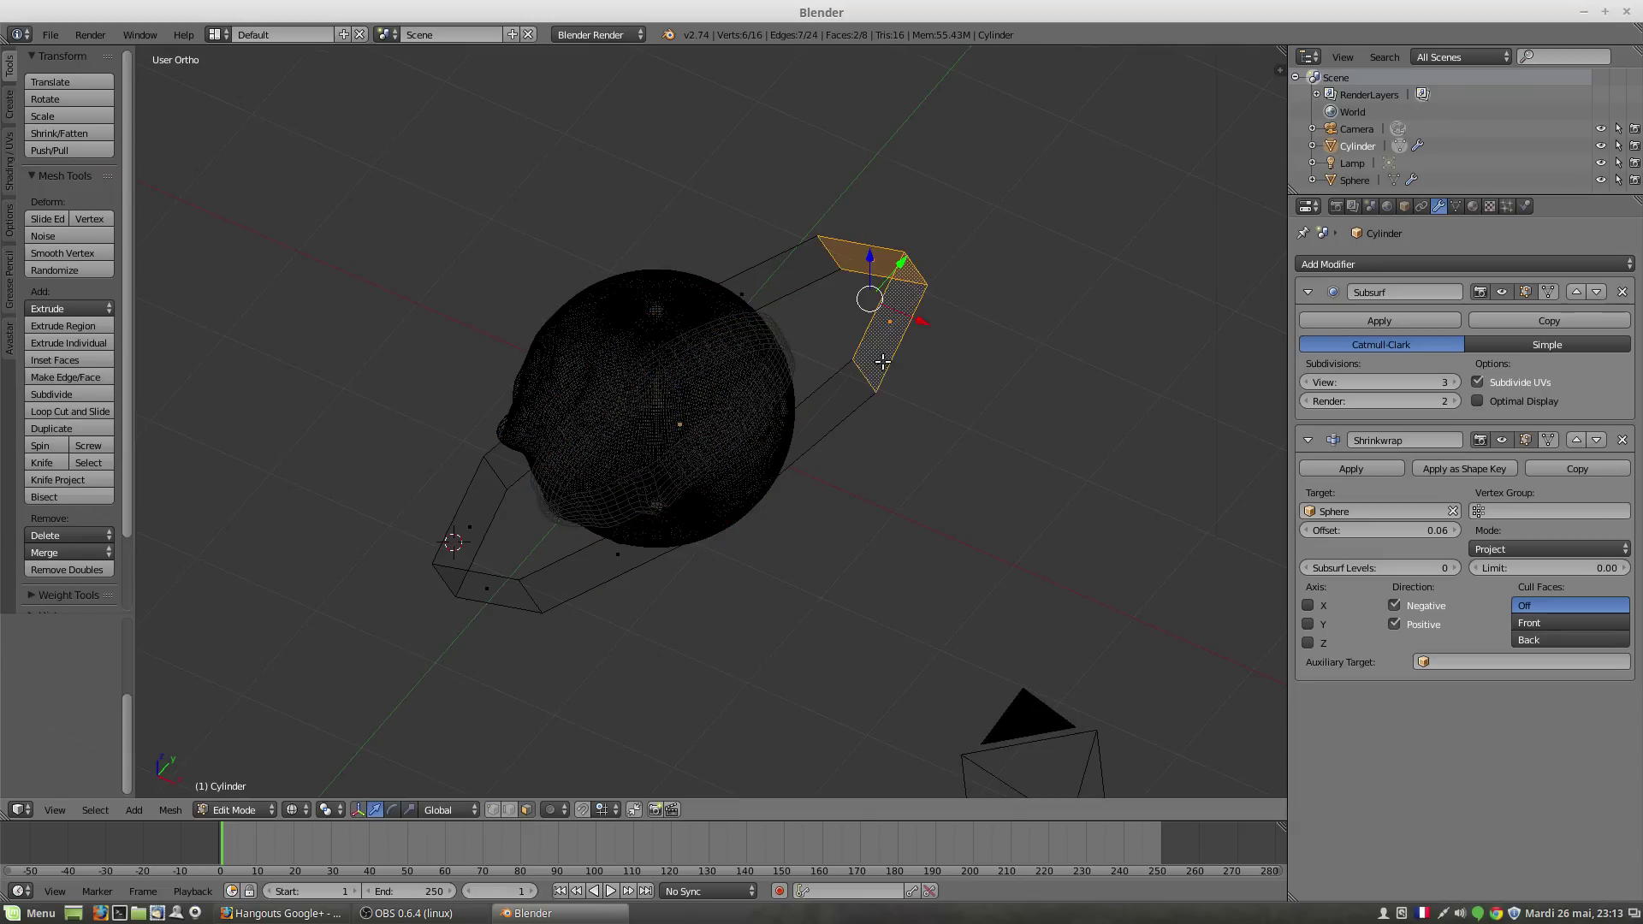
shift+right_click(809, 430)
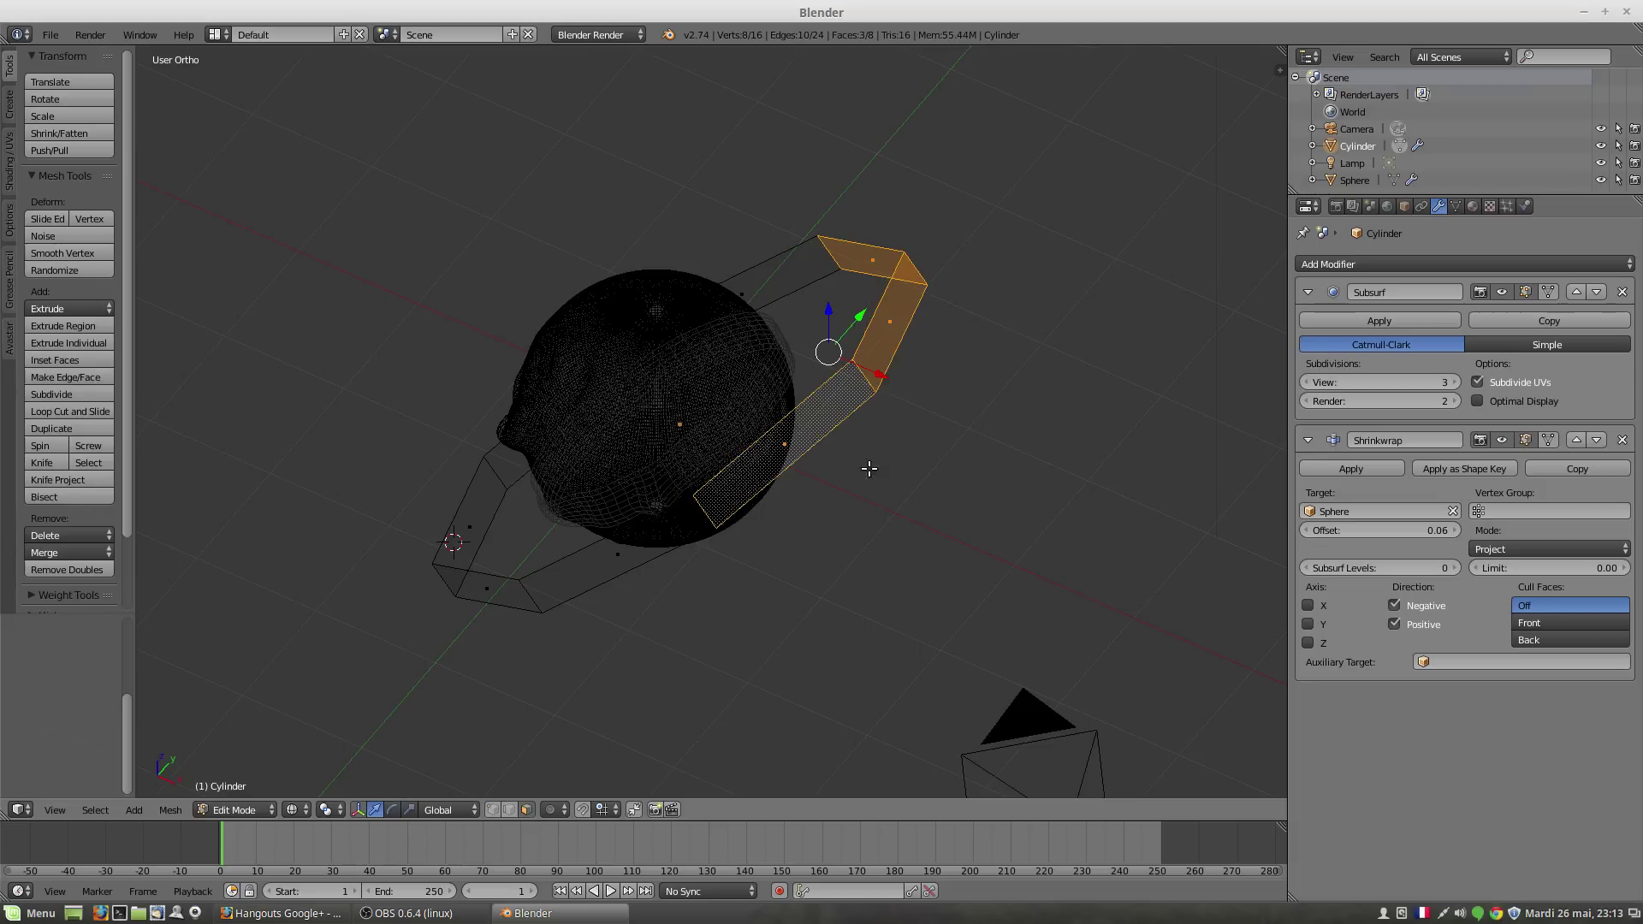
middle_drag(895, 480, 820, 493)
middle_drag(686, 414, 822, 419)
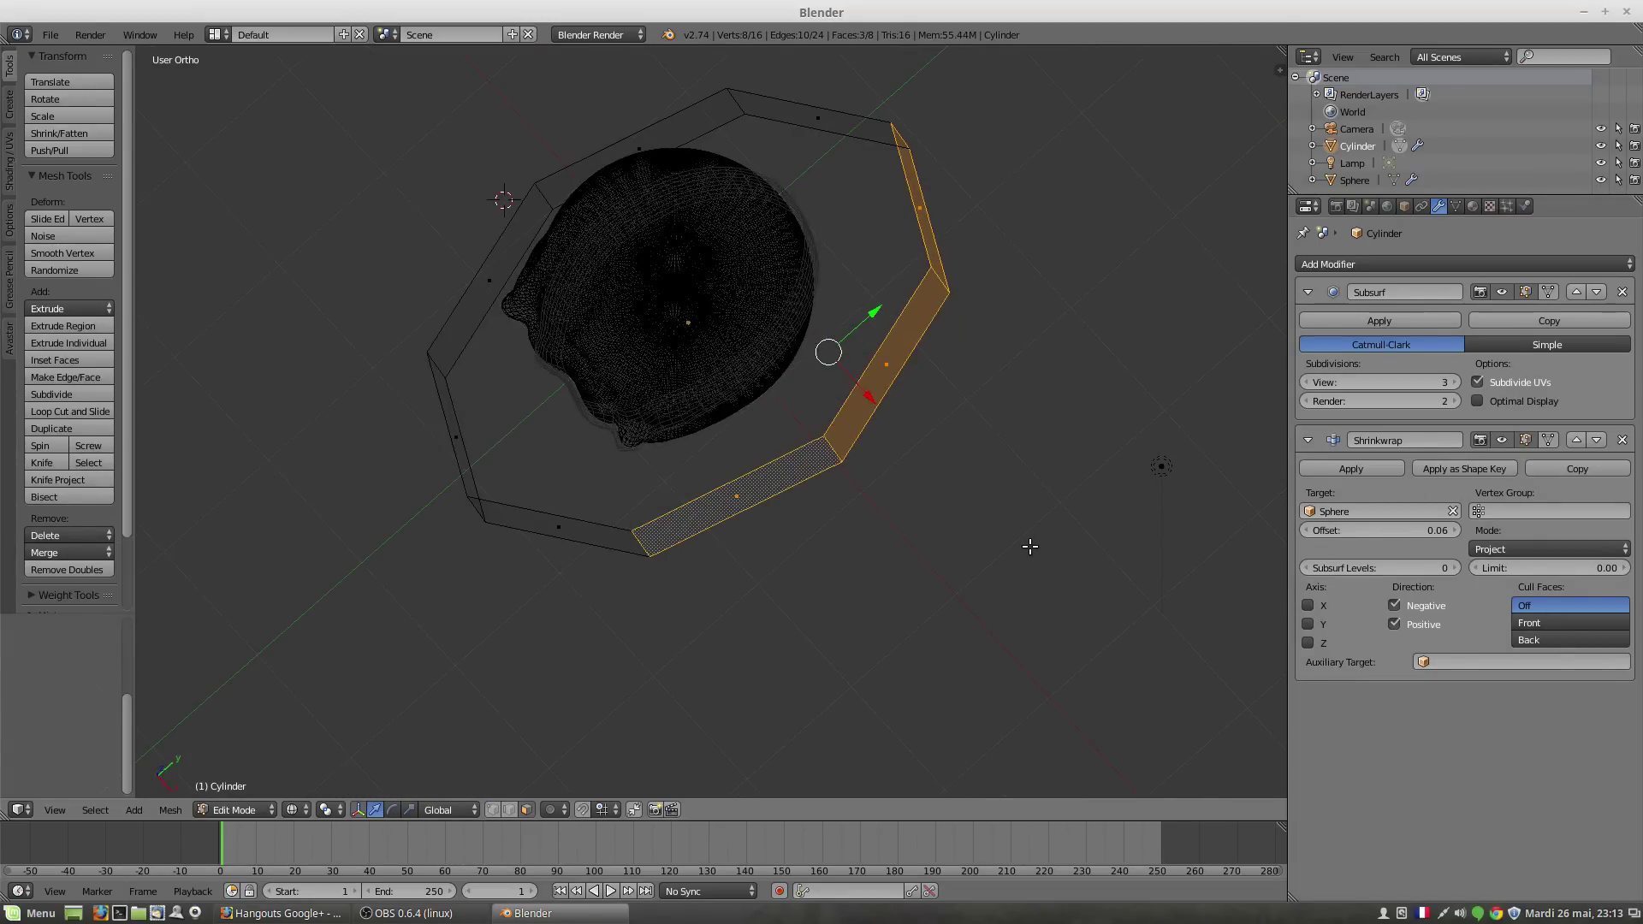
Step: Assign the selected faces to a new vertex group and rename the group mongroupe
key(ctrl+g)
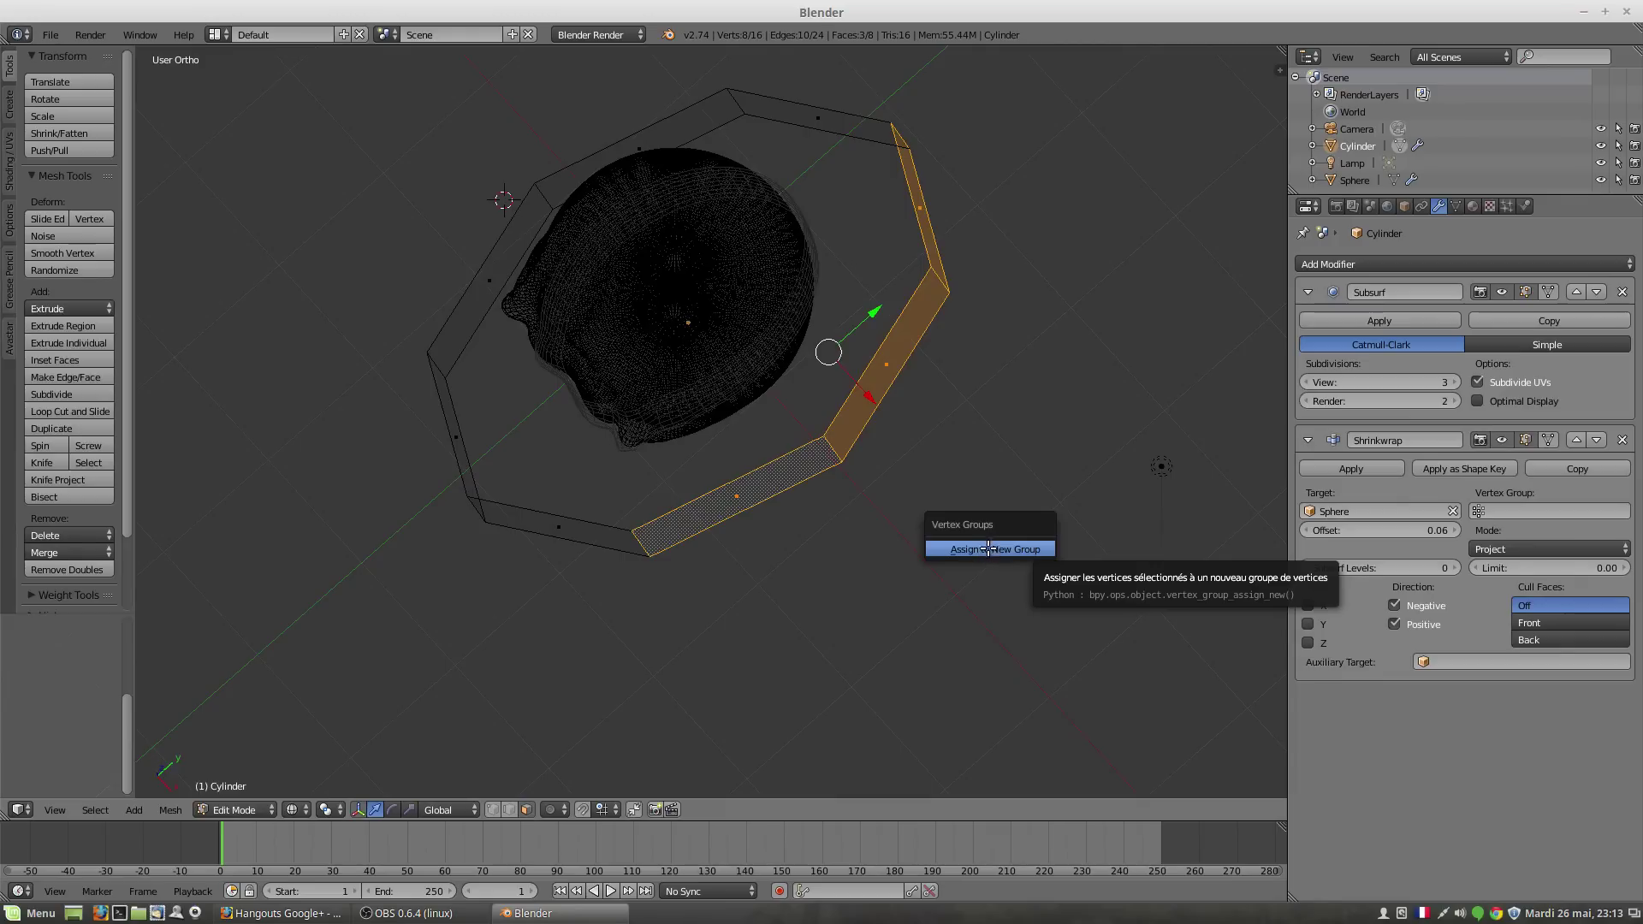
click(988, 549)
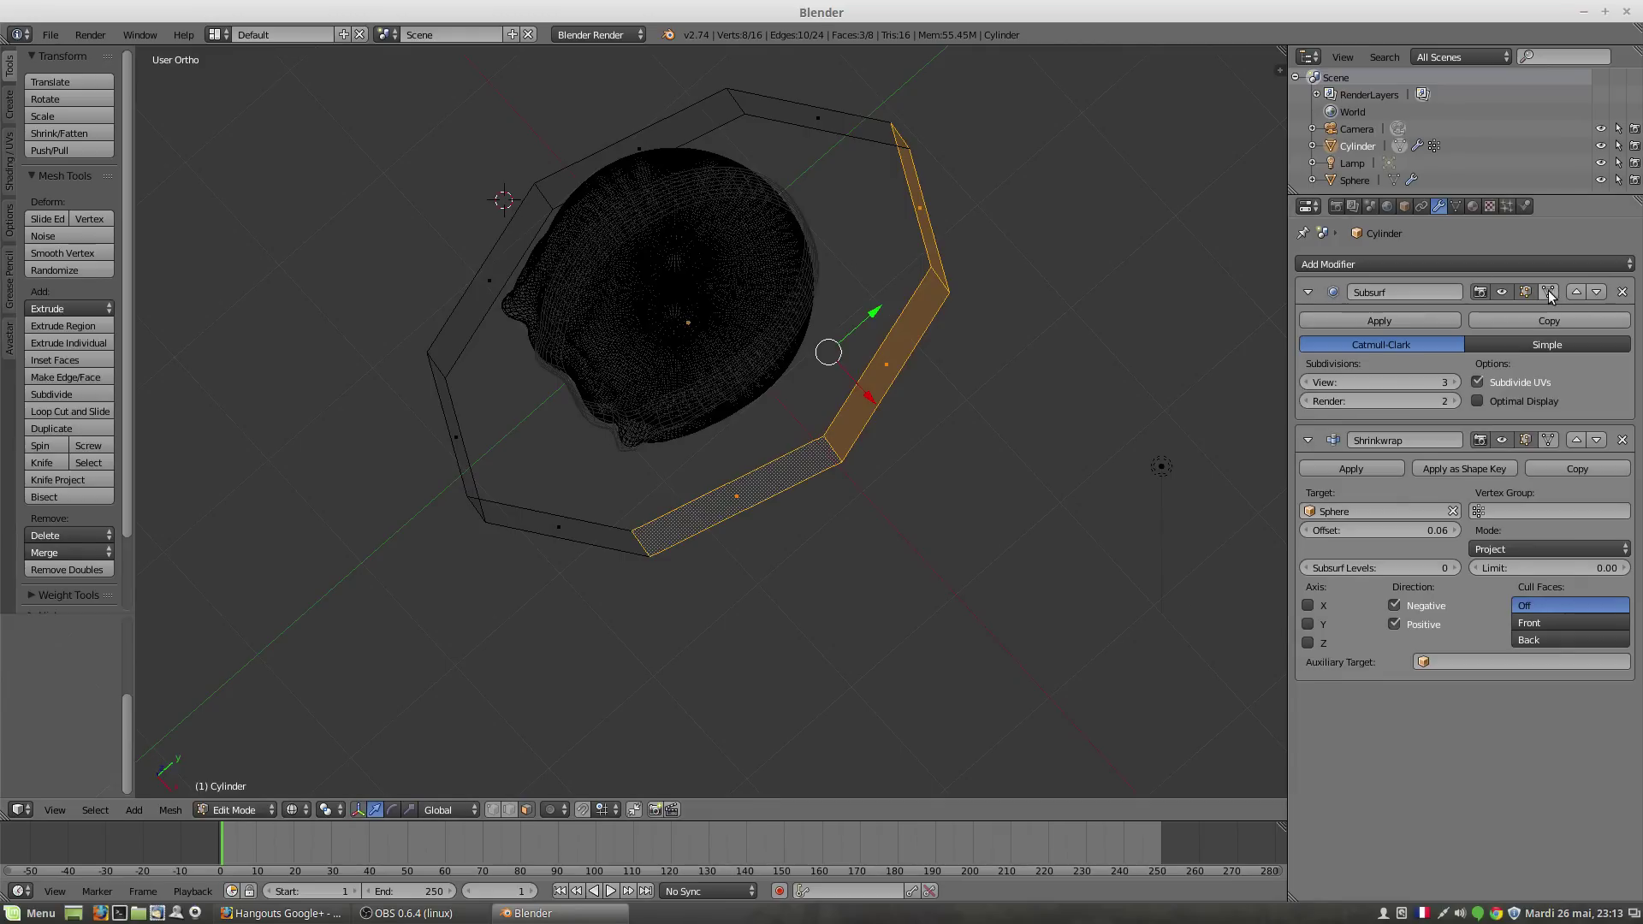
click(1455, 207)
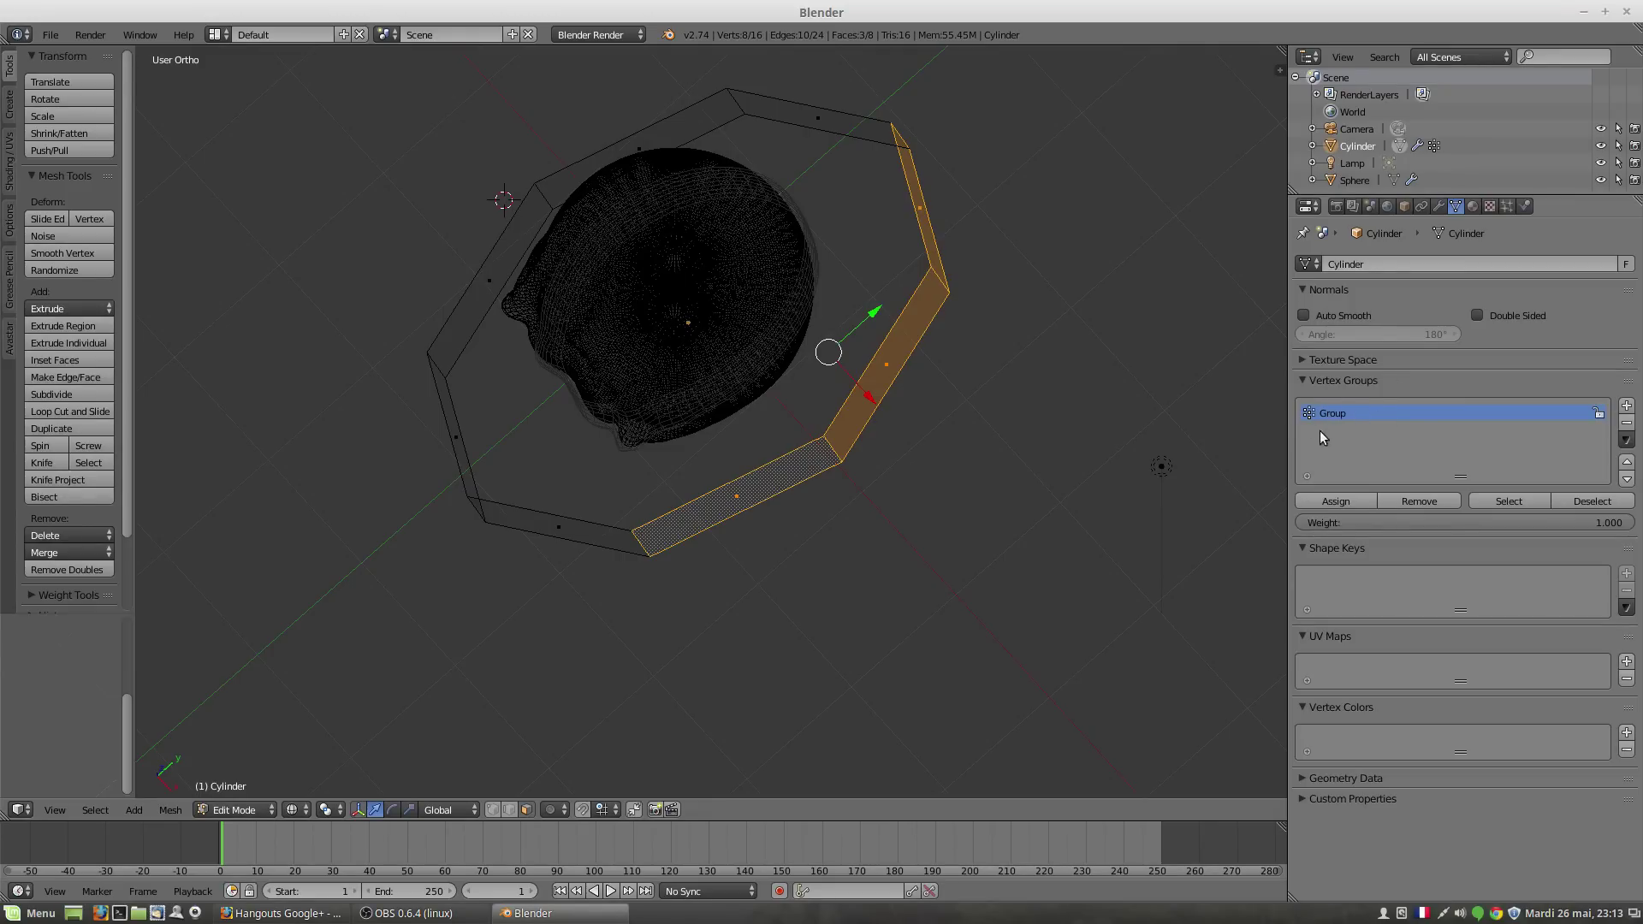
double_click(1340, 416)
text(mong)
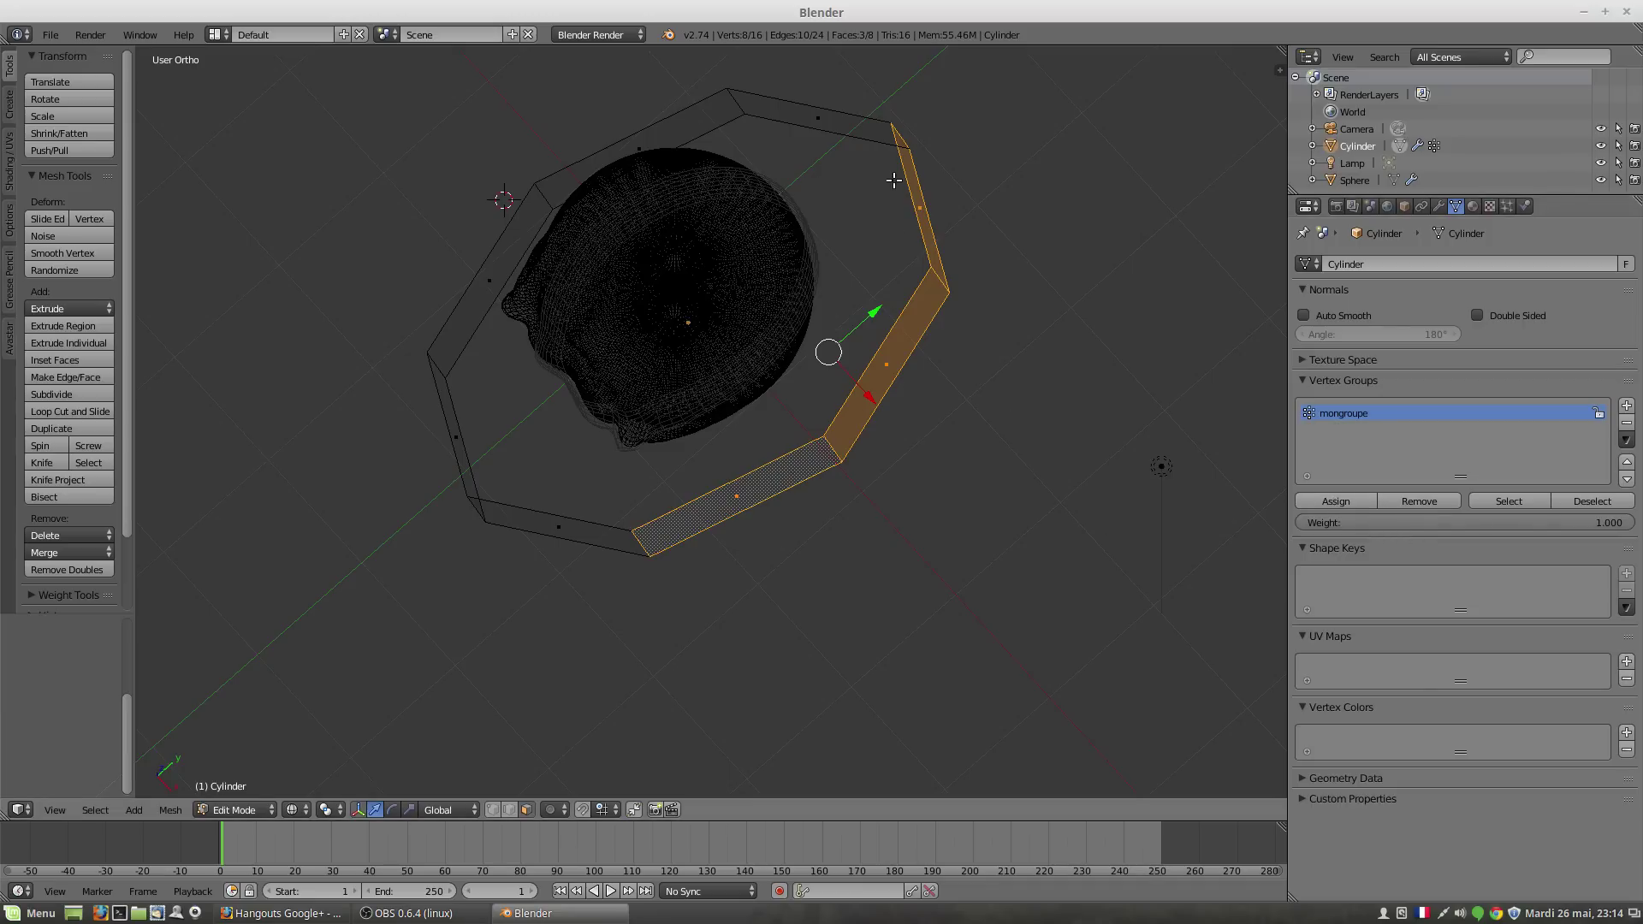
Step: Clear the face selection and check mongroupe's membership by selecting, deselecting and reselecting the group
right_click(738, 494)
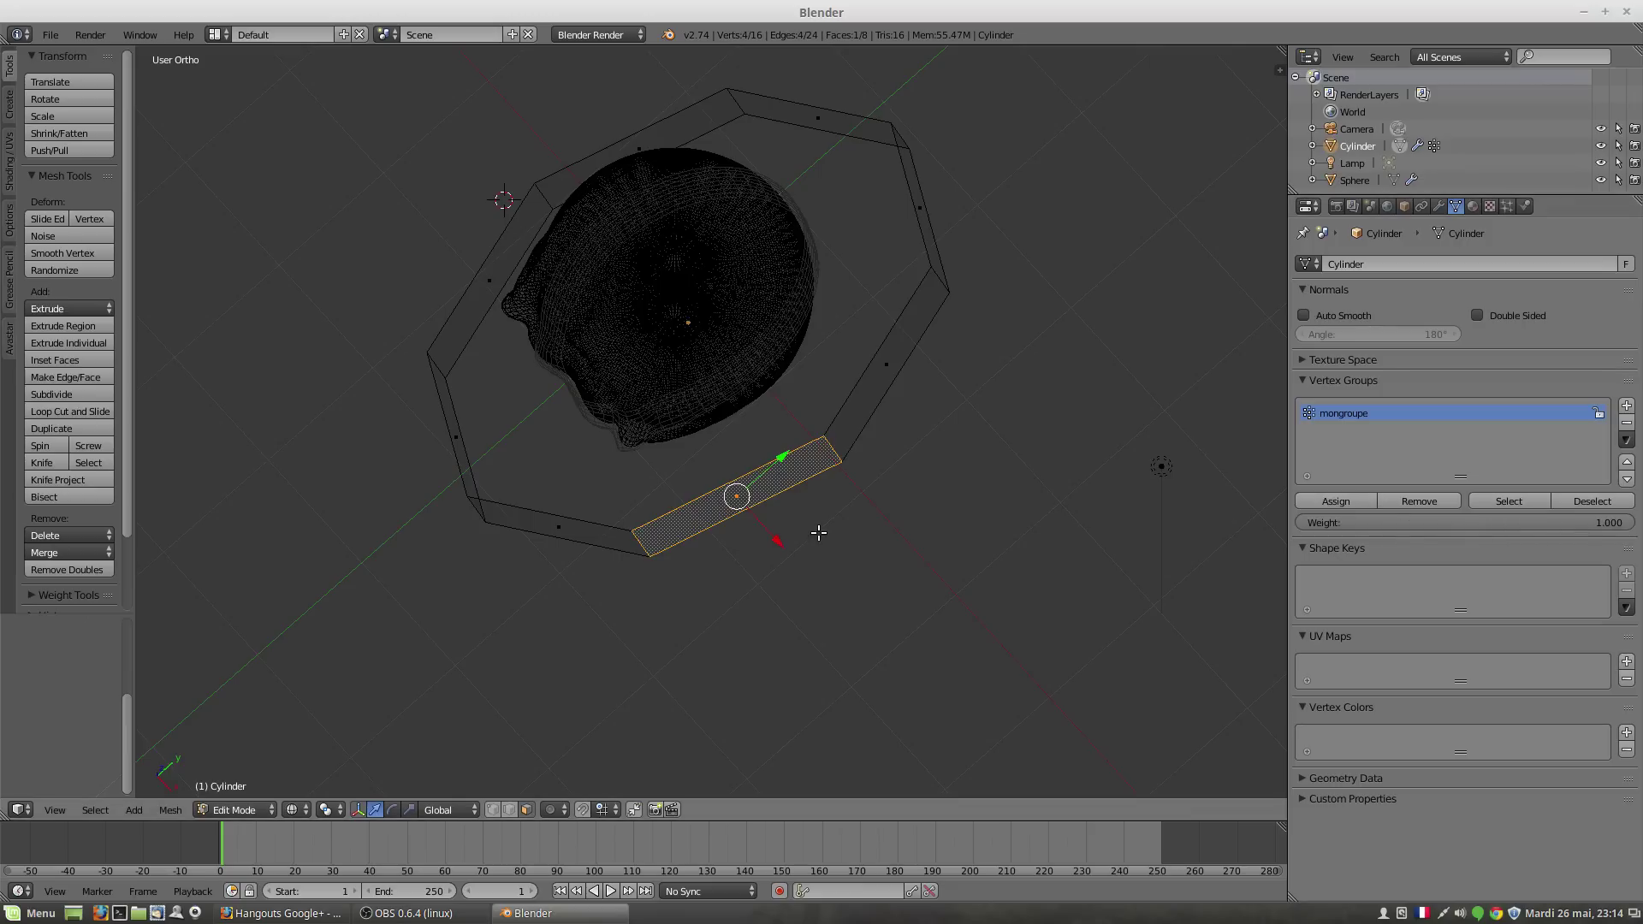
key(a)
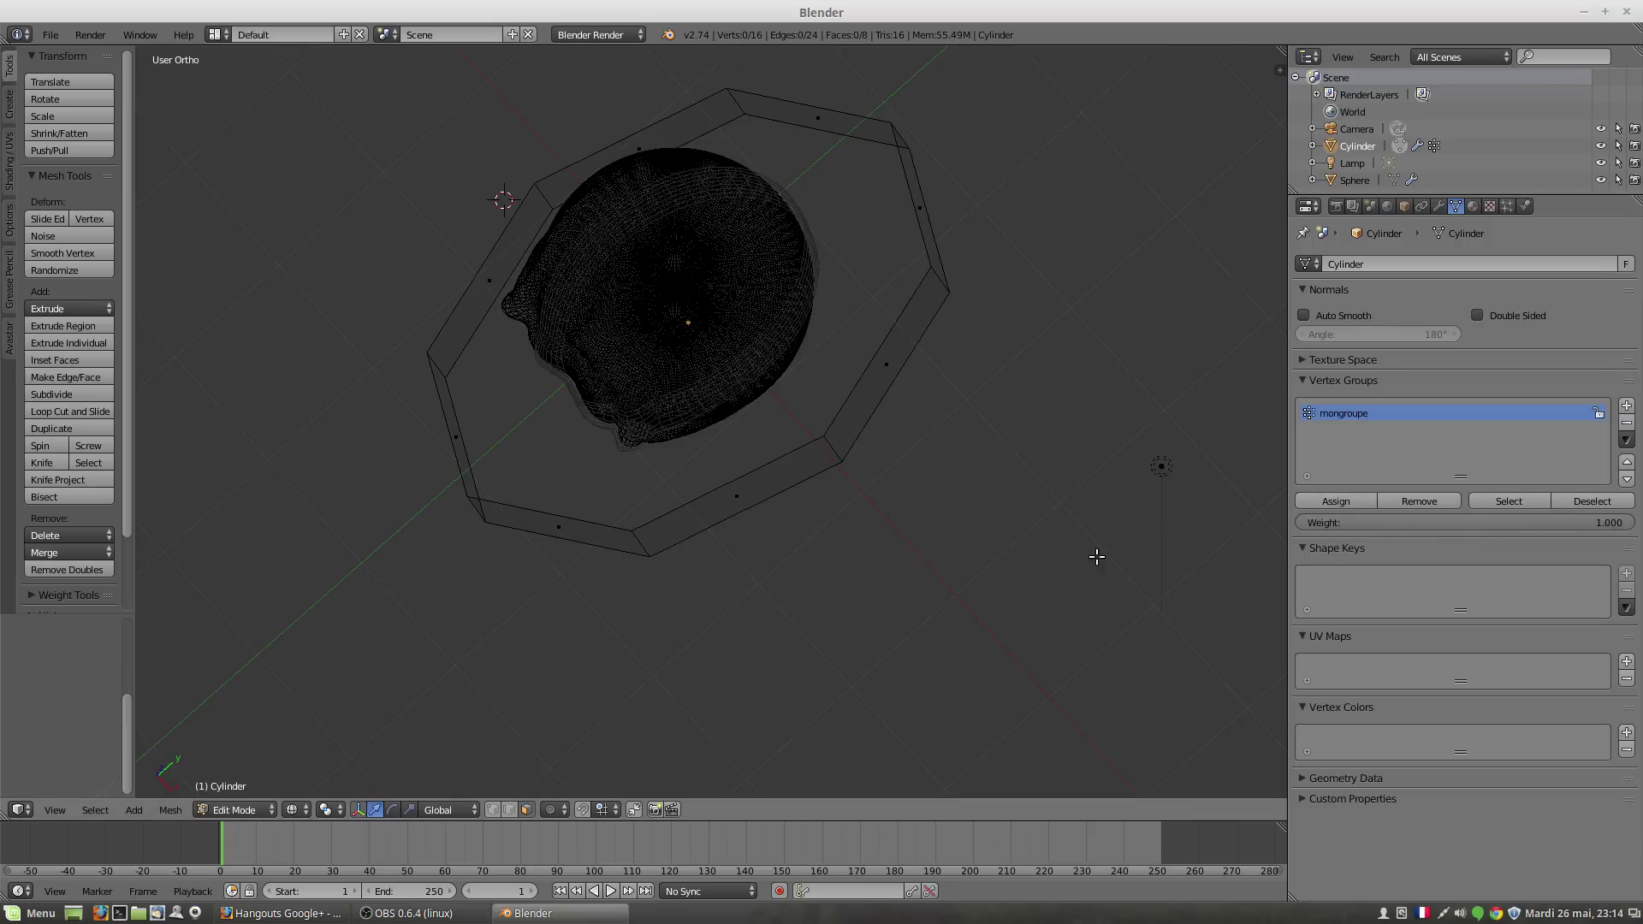
click(1492, 500)
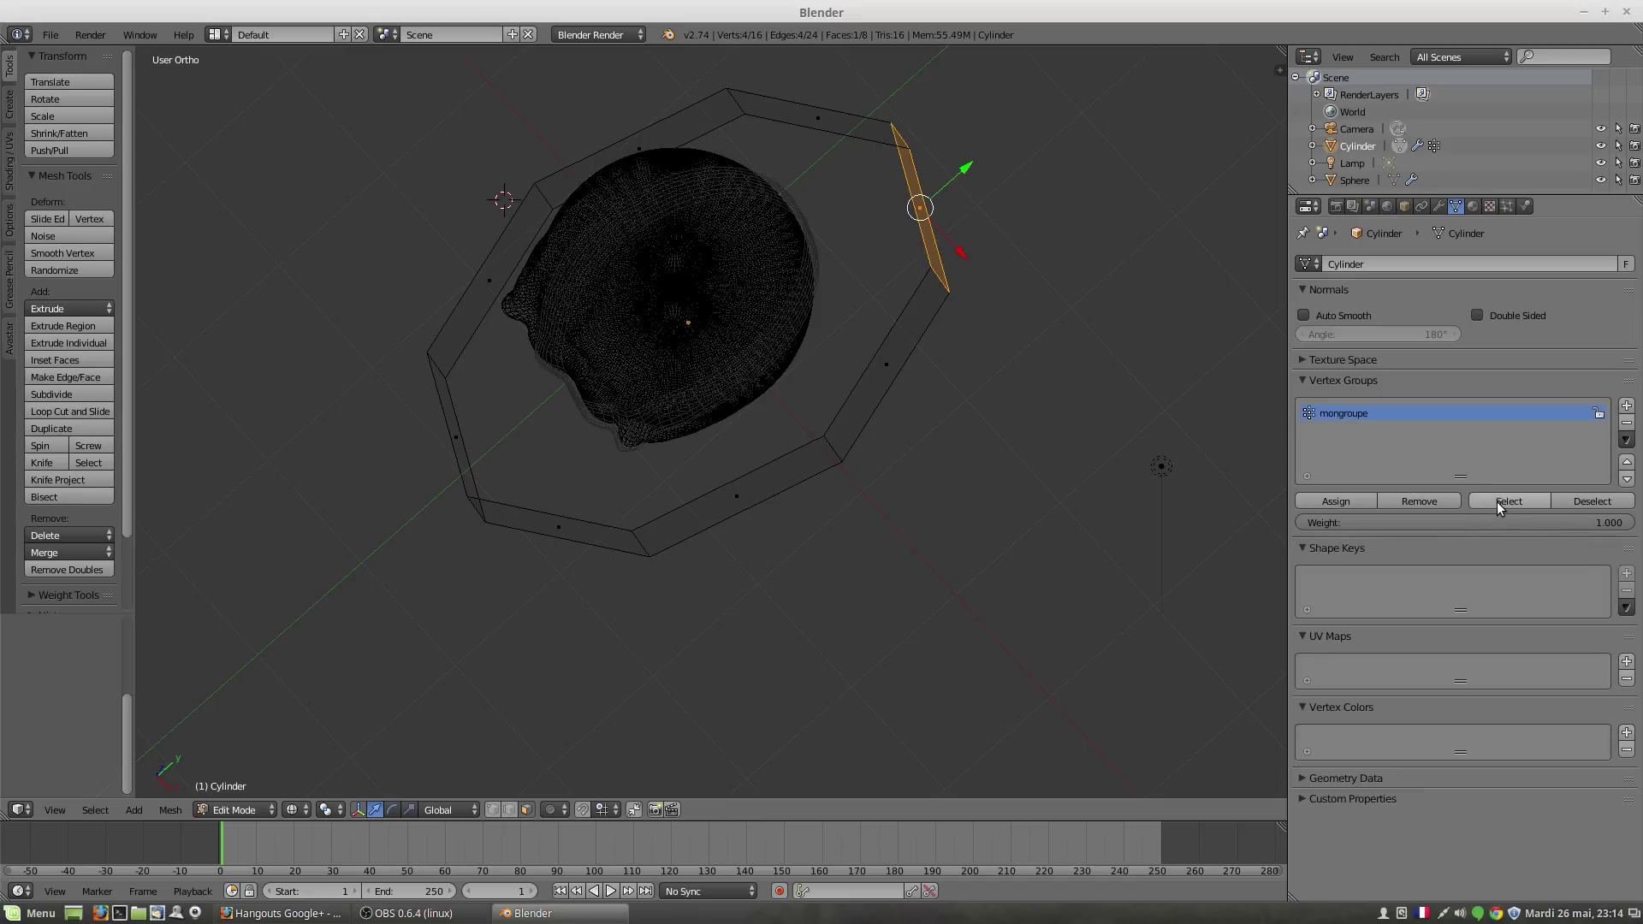
click(1588, 498)
click(1532, 501)
Step: Add the adjacent face to the selection, assign it to mongroupe, and verify by deselecting and reselecting the group
shift+right_click(891, 355)
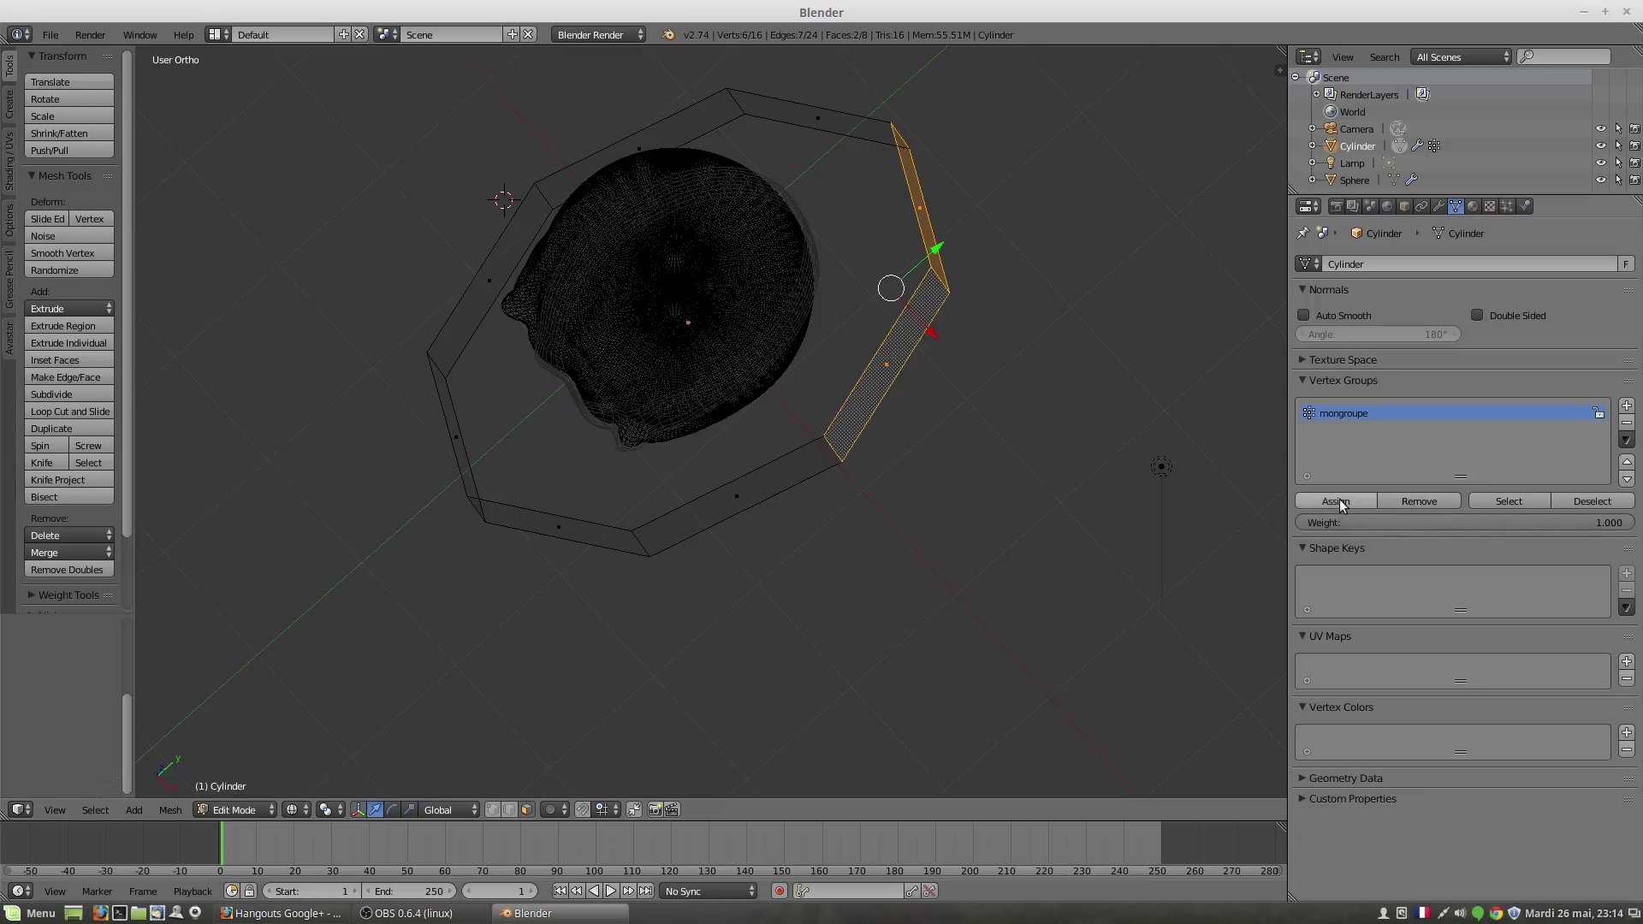
click(1588, 497)
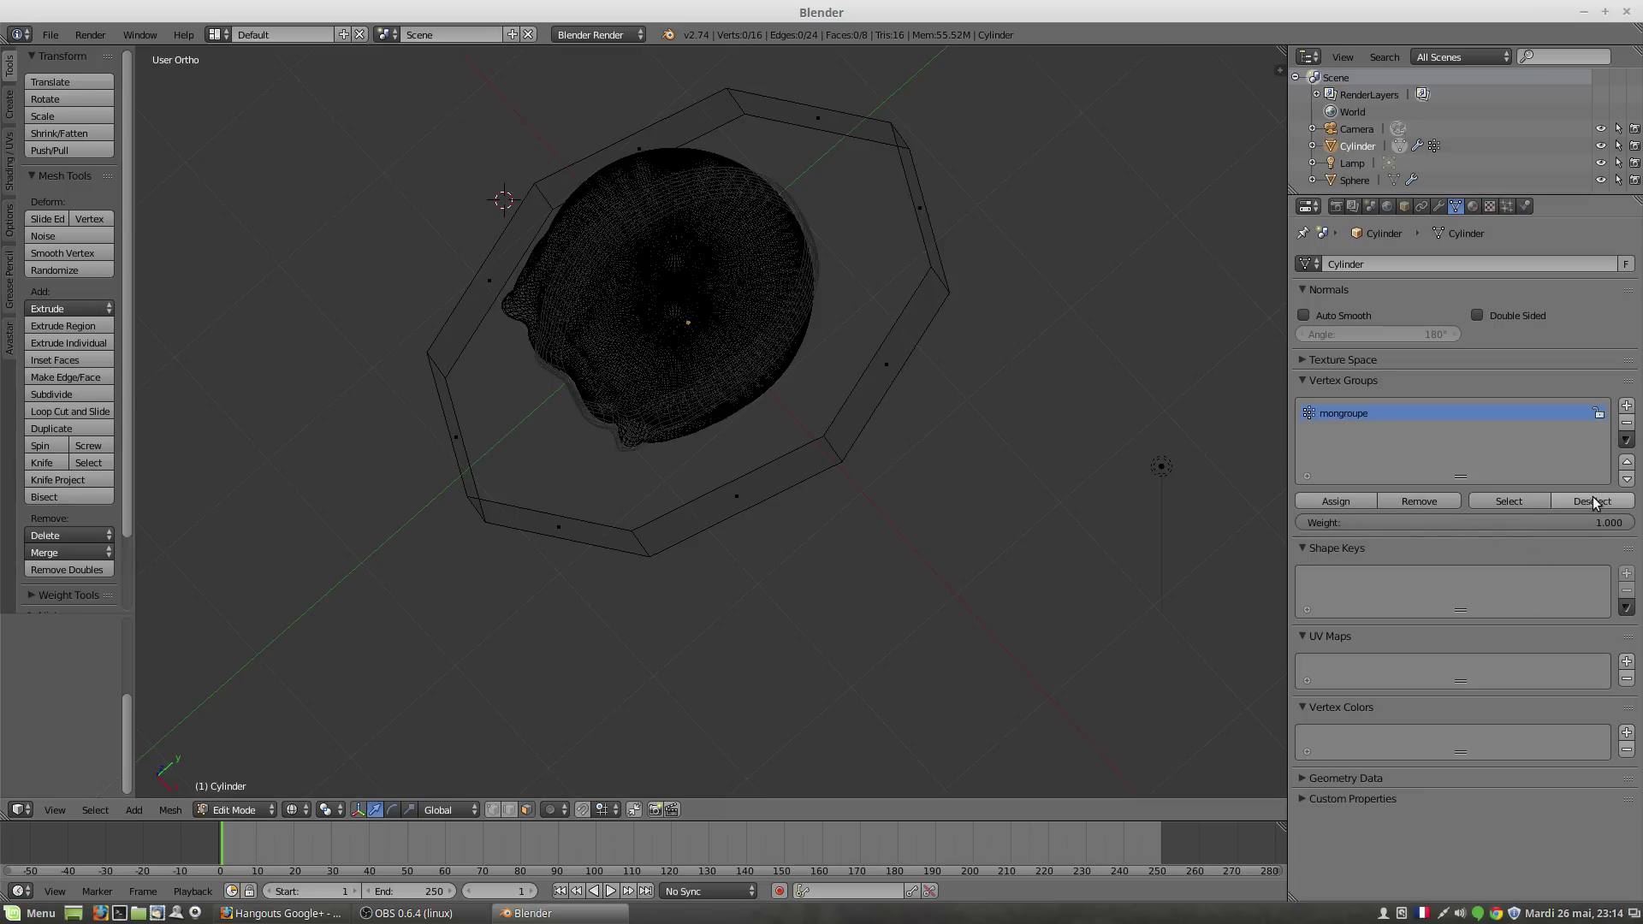
click(1526, 503)
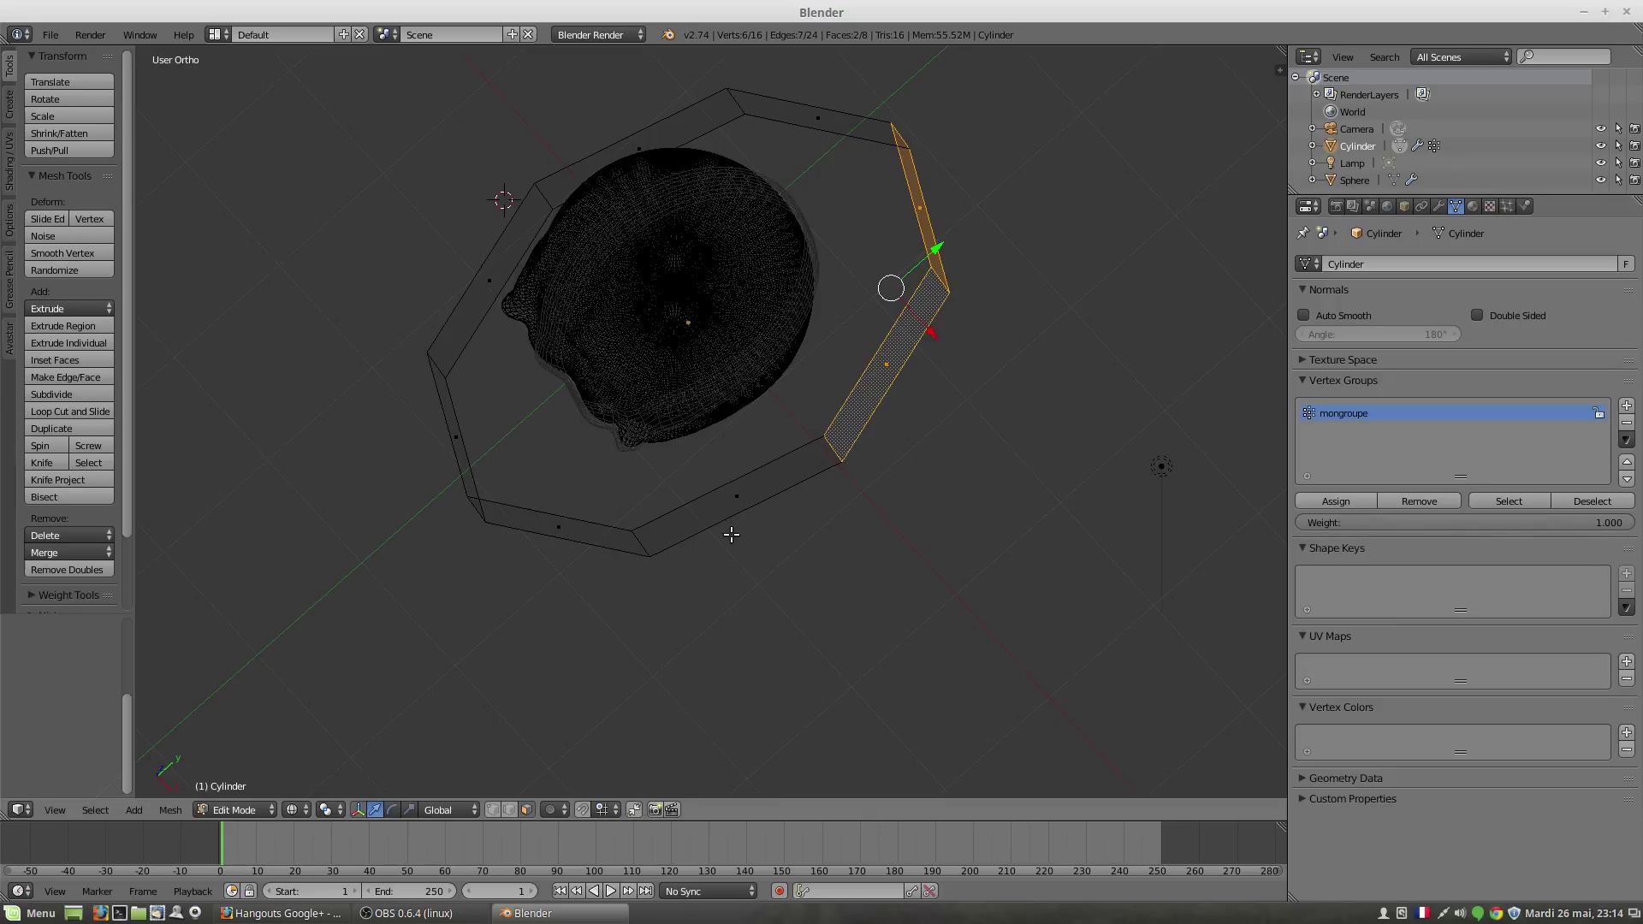
Step: Apply the Subsurf modifier to the ring's editing cage so the smoothed shape is used in Edit Mode
middle_drag(836, 487, 850, 255)
middle_drag(968, 504, 909, 528)
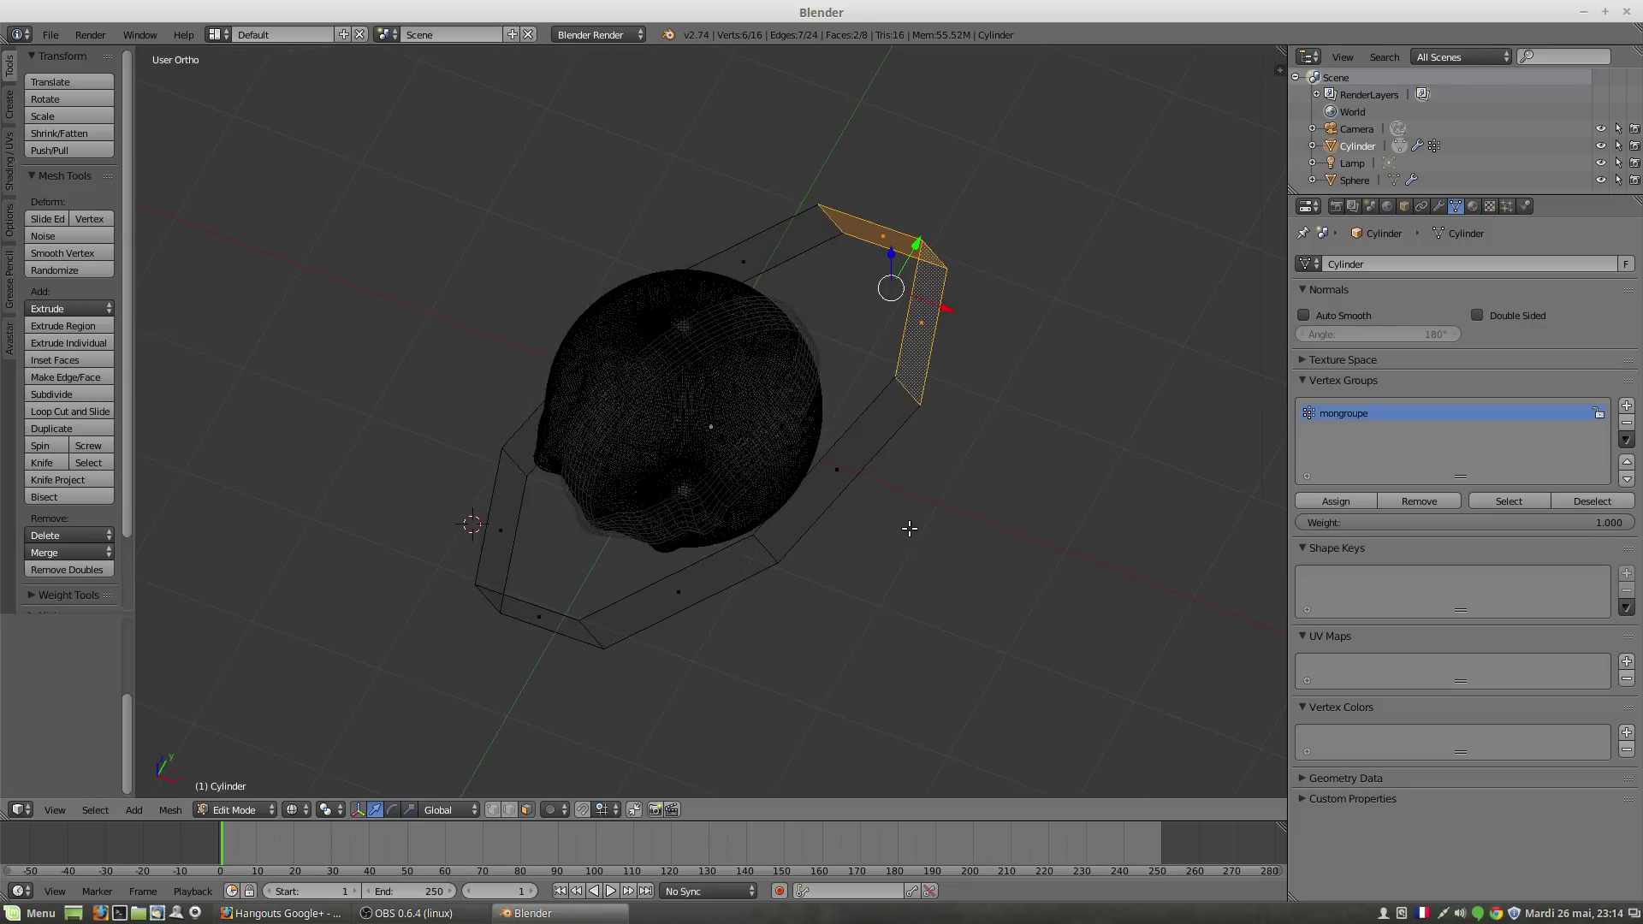
click(1440, 207)
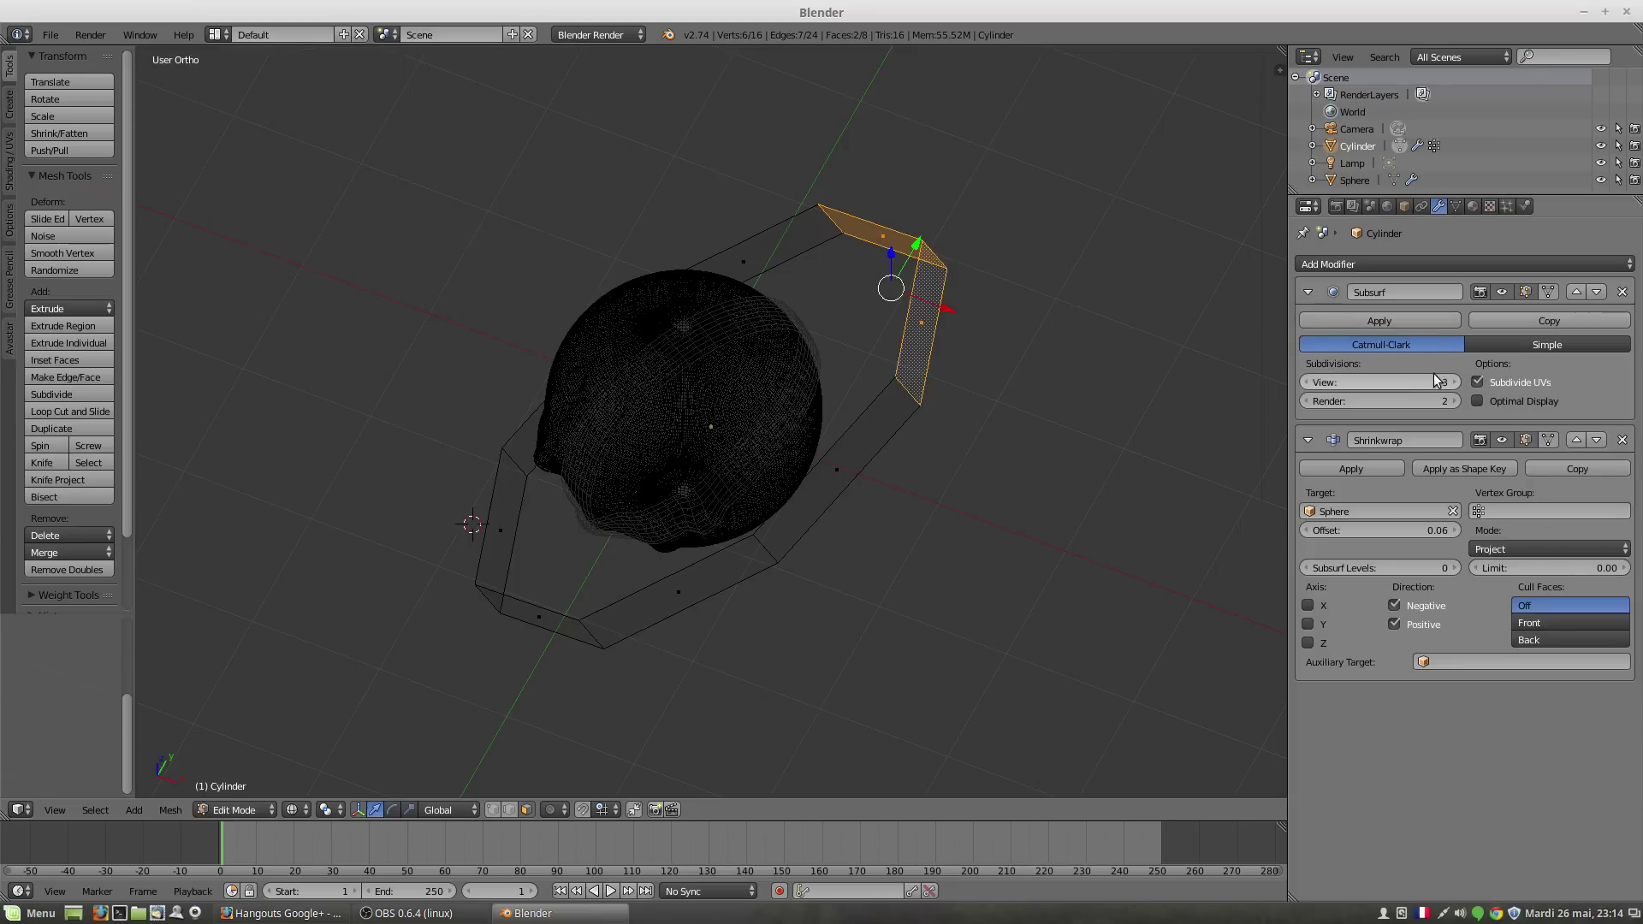
click(1549, 292)
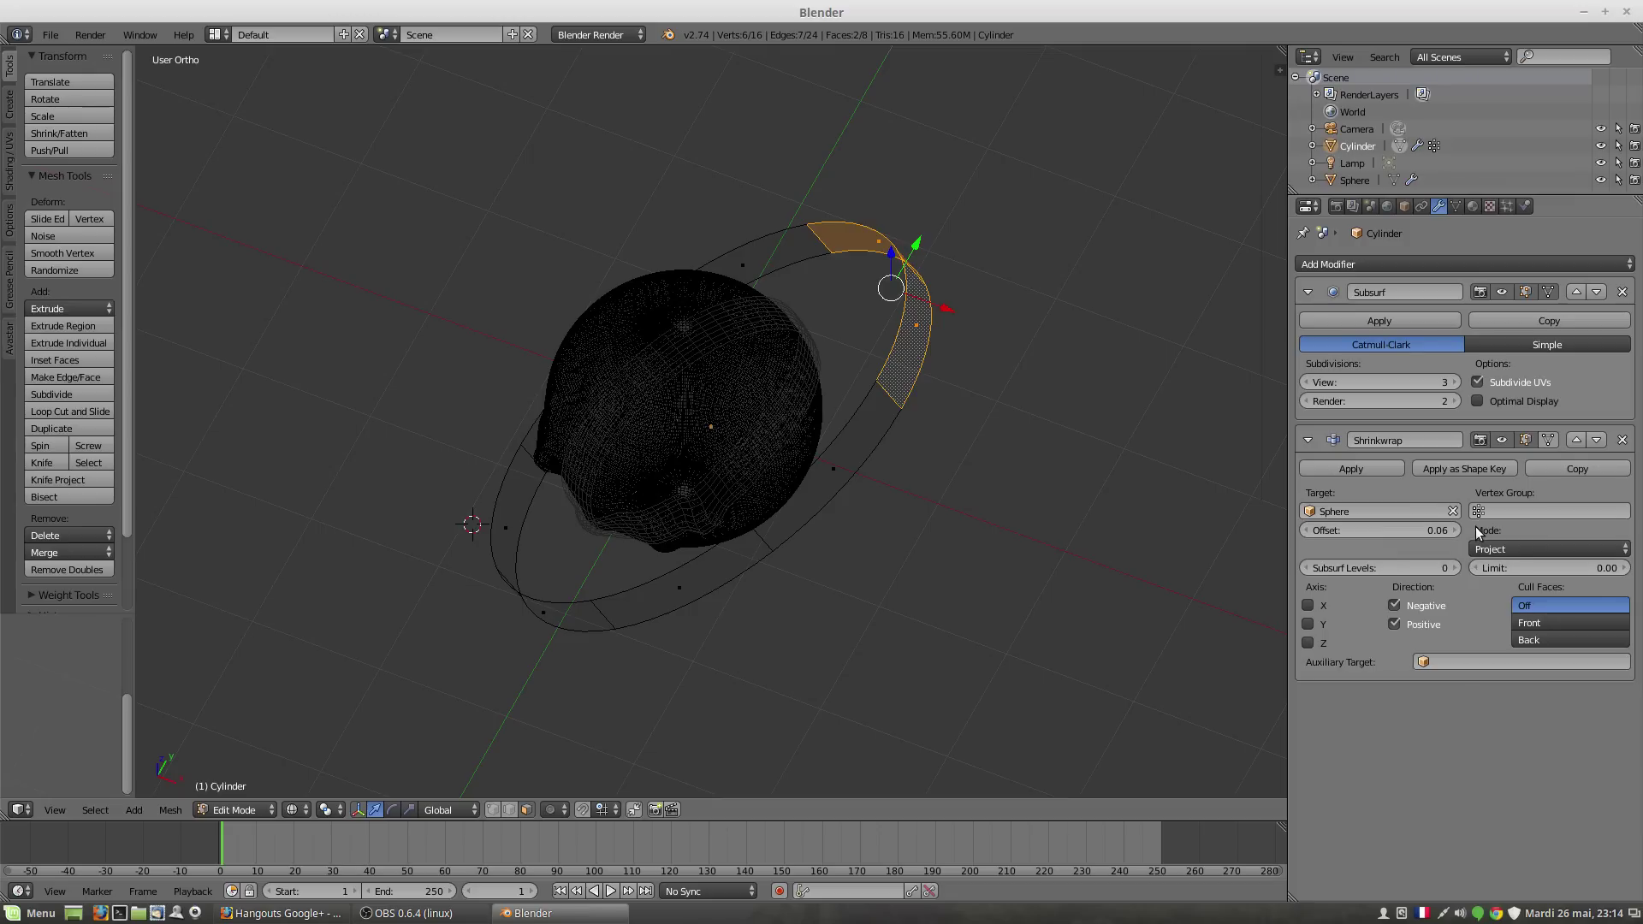
middle_drag(781, 550, 841, 507)
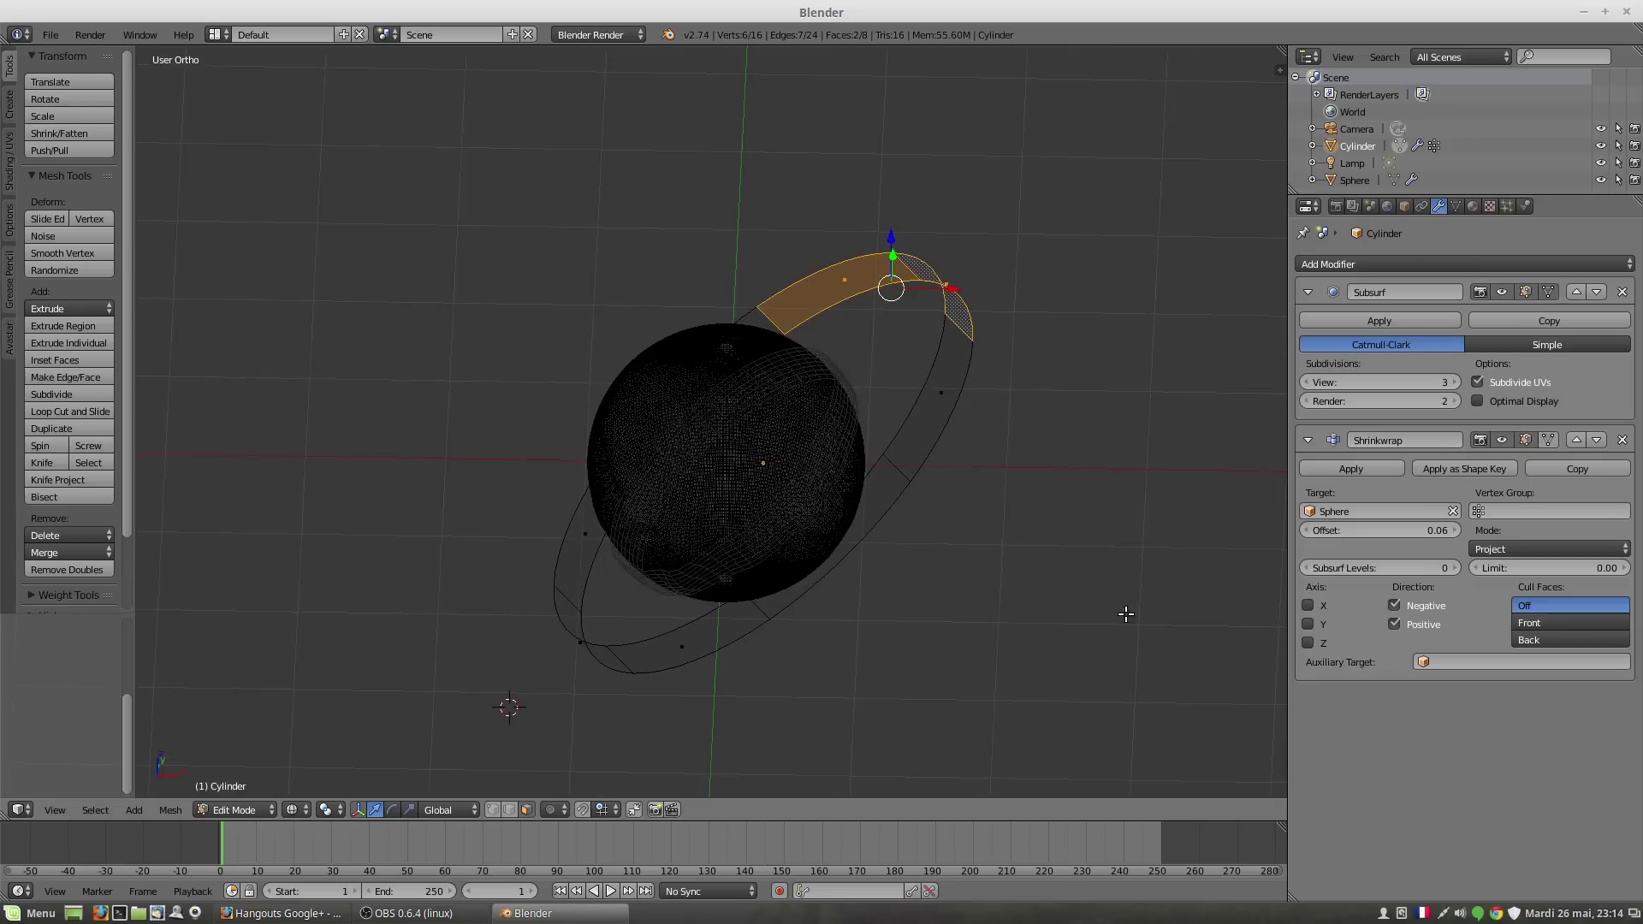
Step: Disable the Shrinkwrap's Positive direction, apply the modifier to the ring's editing cage, and switch the viewport to solid shading
click(1395, 624)
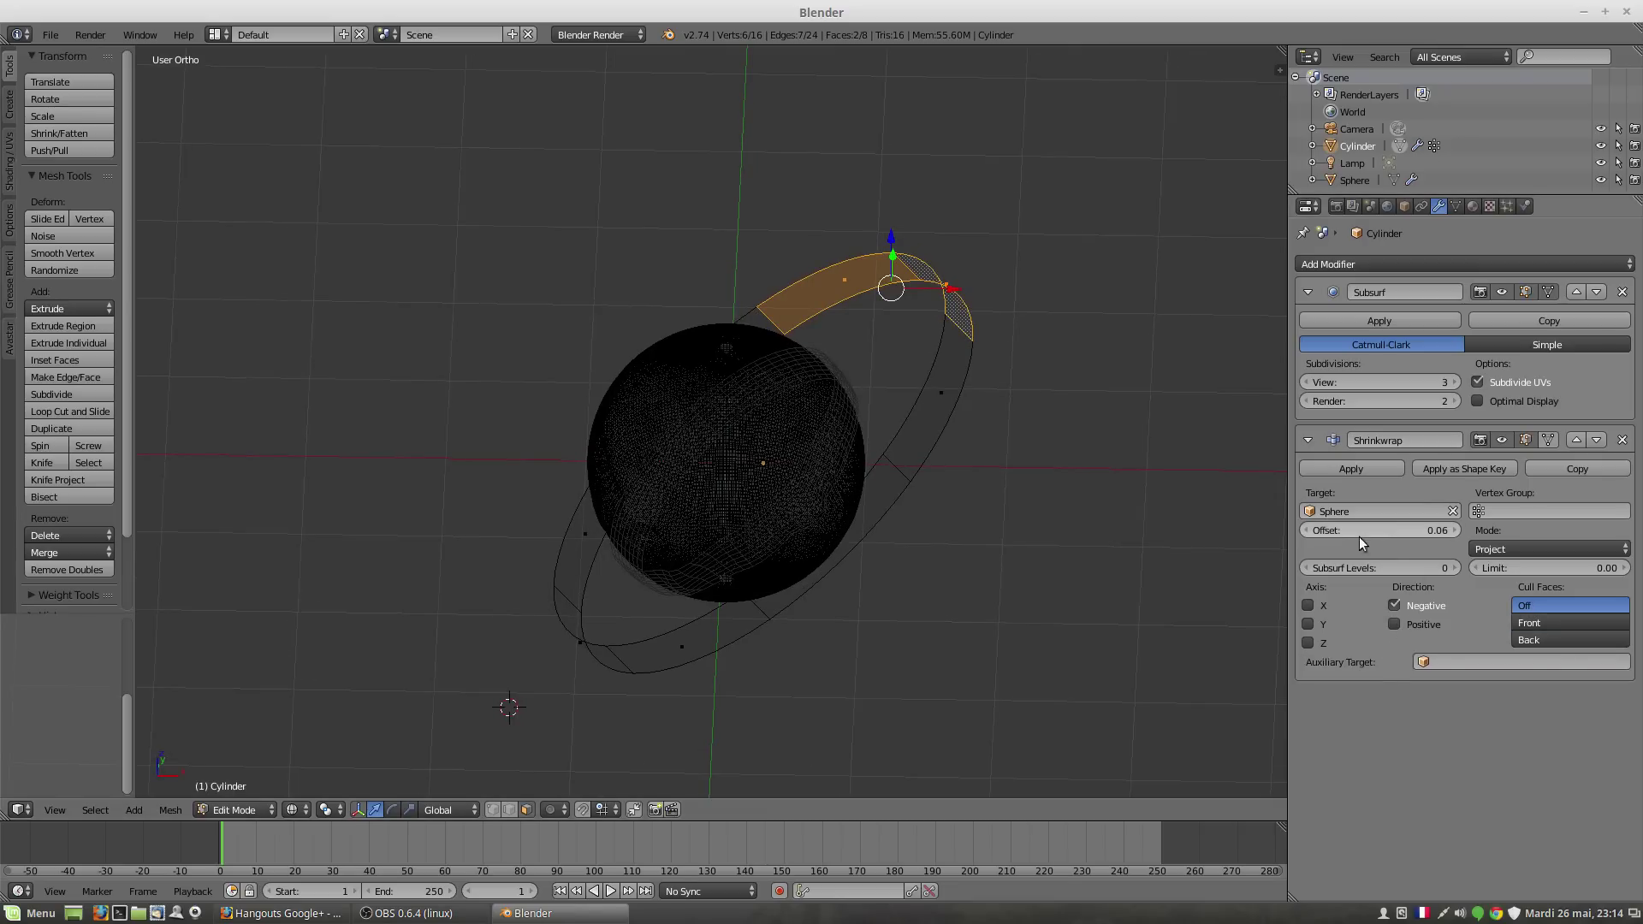
scroll(767, 504, down, 2)
mouse_move(768, 503)
middle_down()
mouse_move(793, 466)
mouse_move(792, 494)
middle_up()
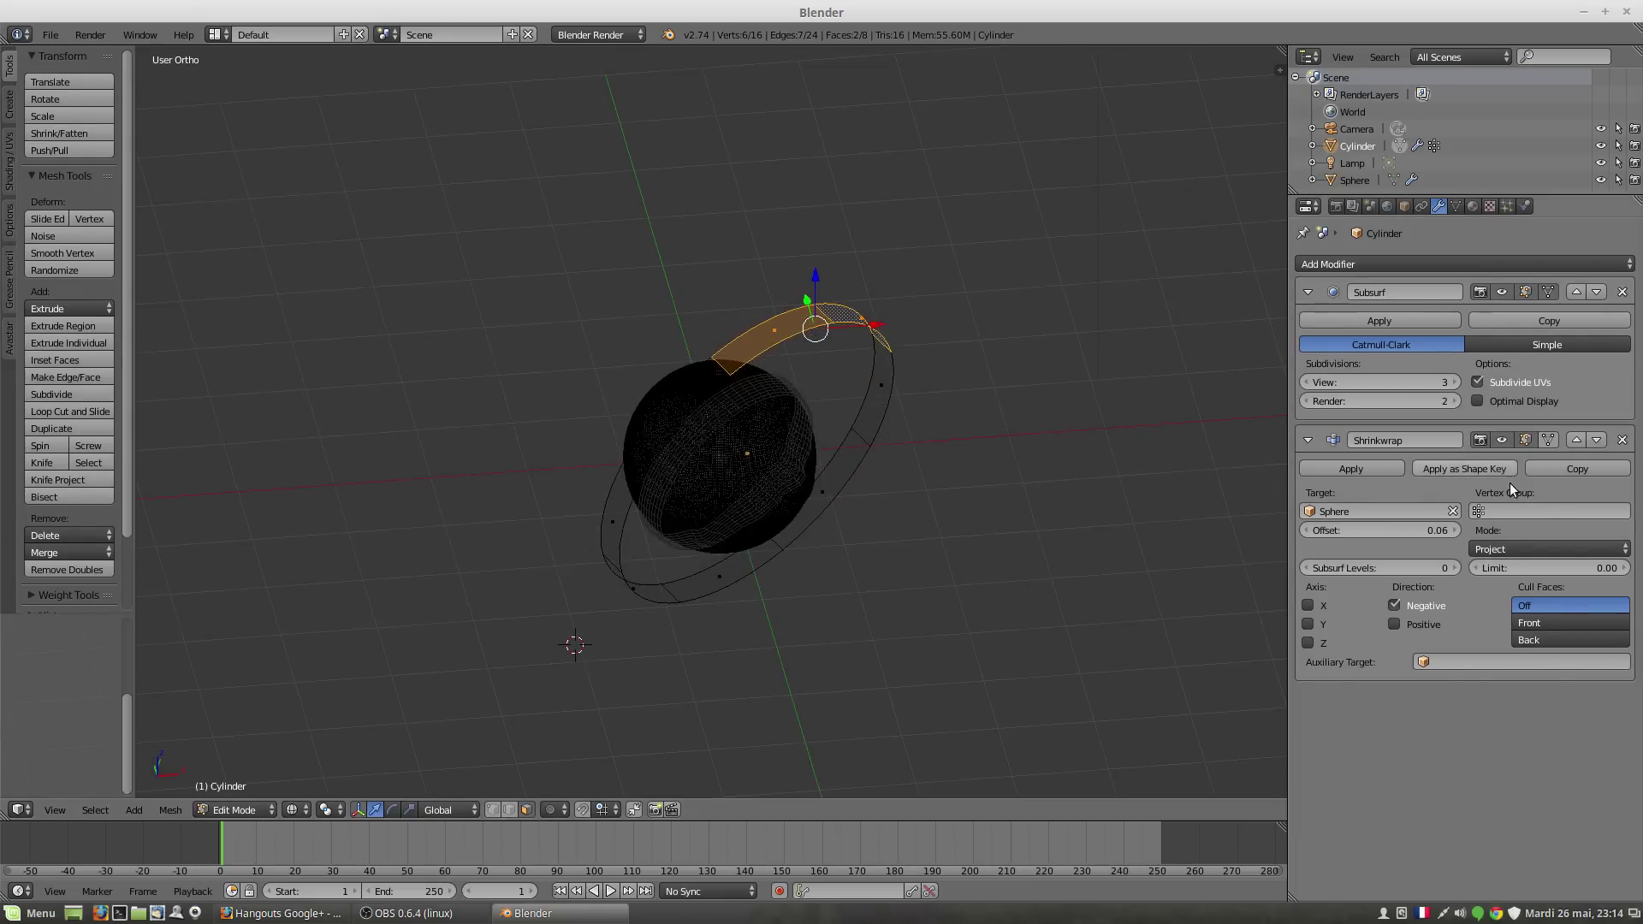
click(1549, 440)
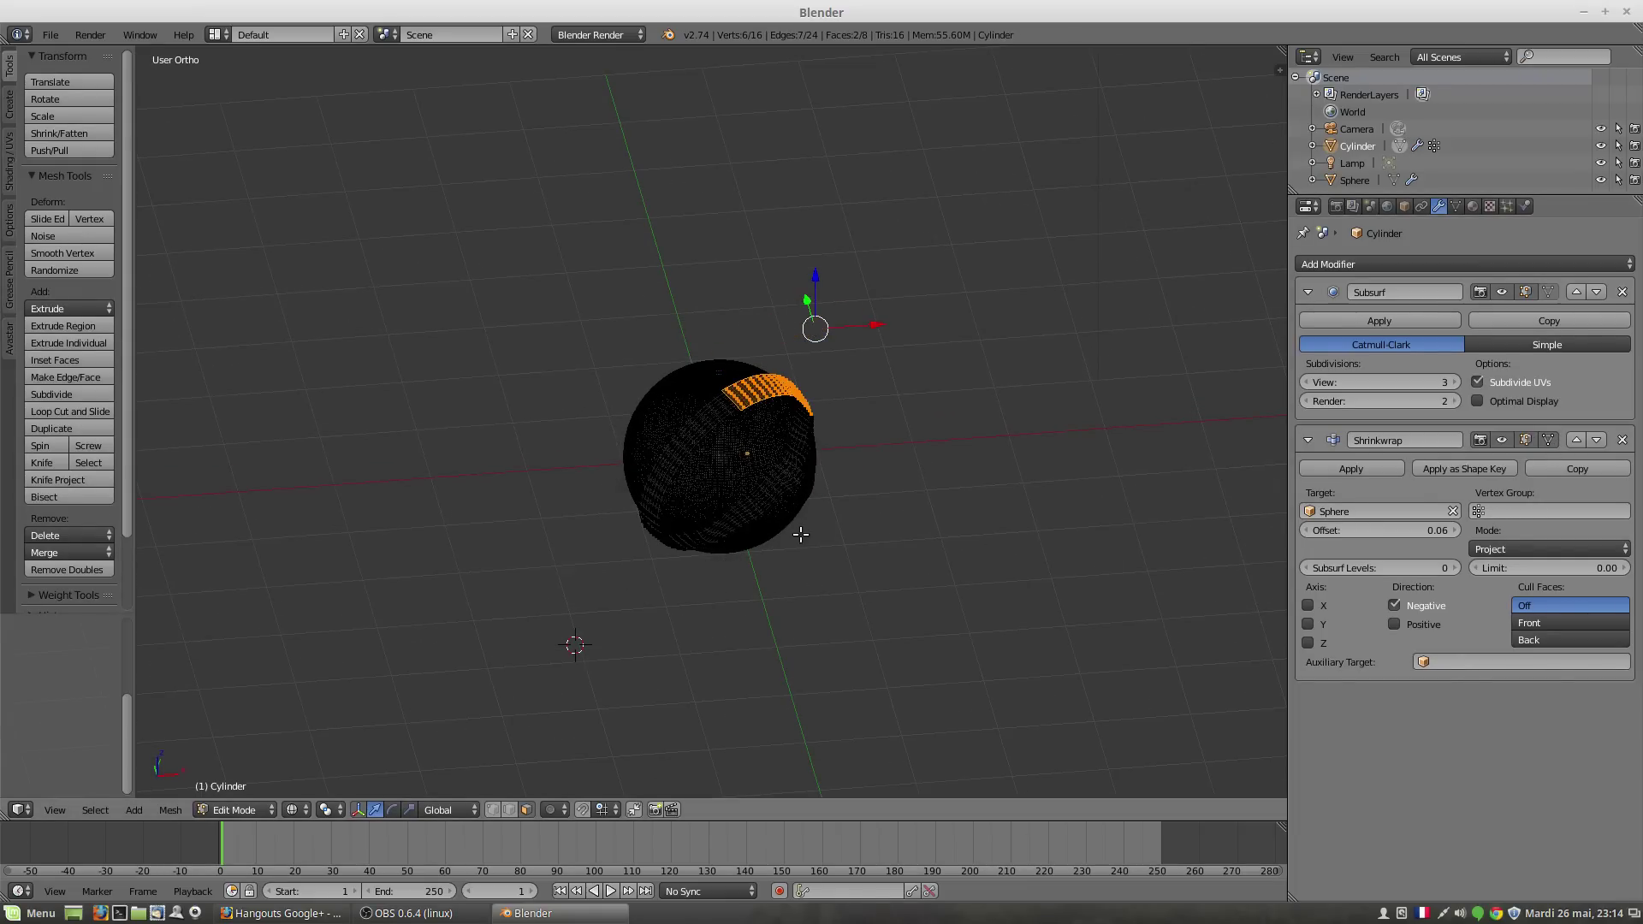
key(z)
middle_drag(821, 572, 843, 481)
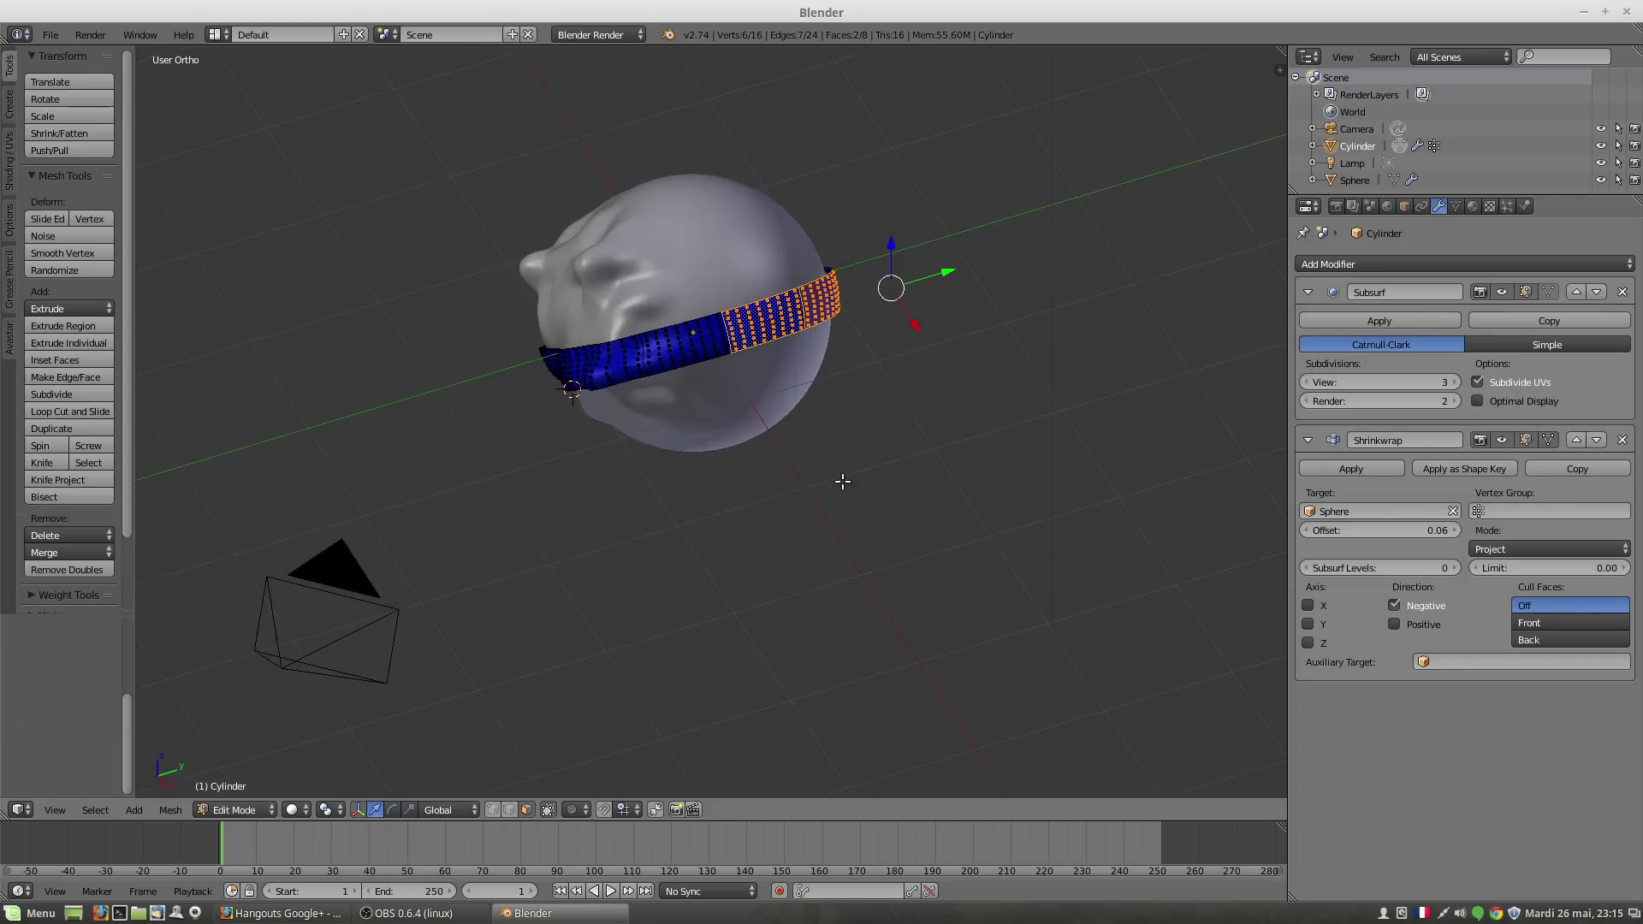
Step: Restrict the Shrinkwrap modifier to the vertex group mongroupe and inspect the ring from several sides
click(1481, 514)
click(1475, 537)
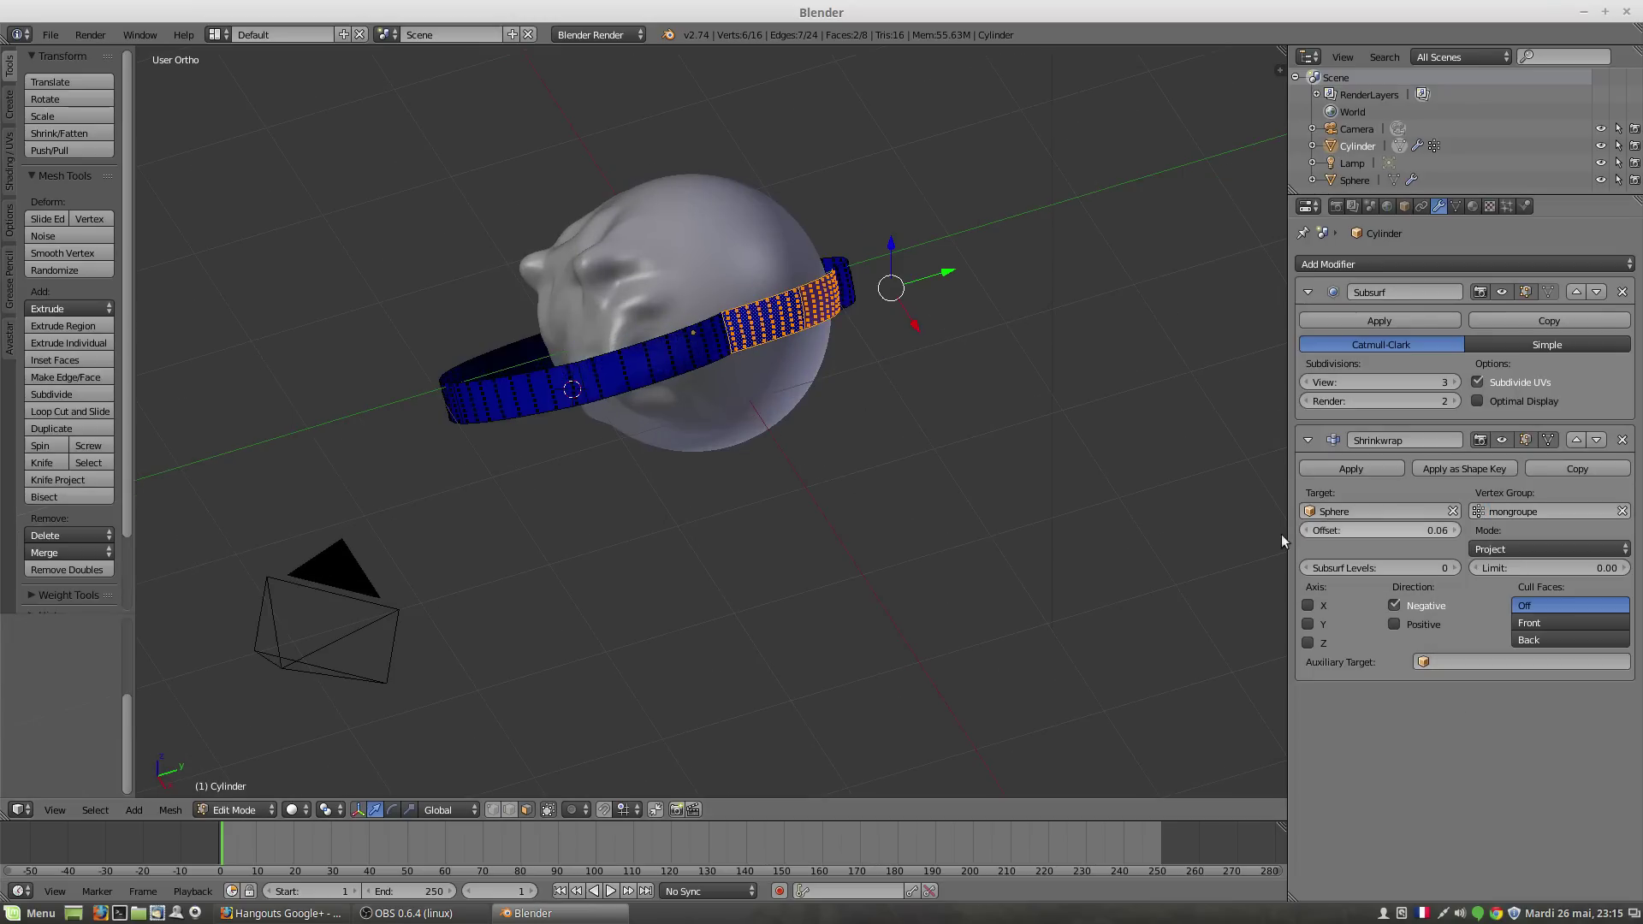
middle_drag(1281, 534, 928, 528)
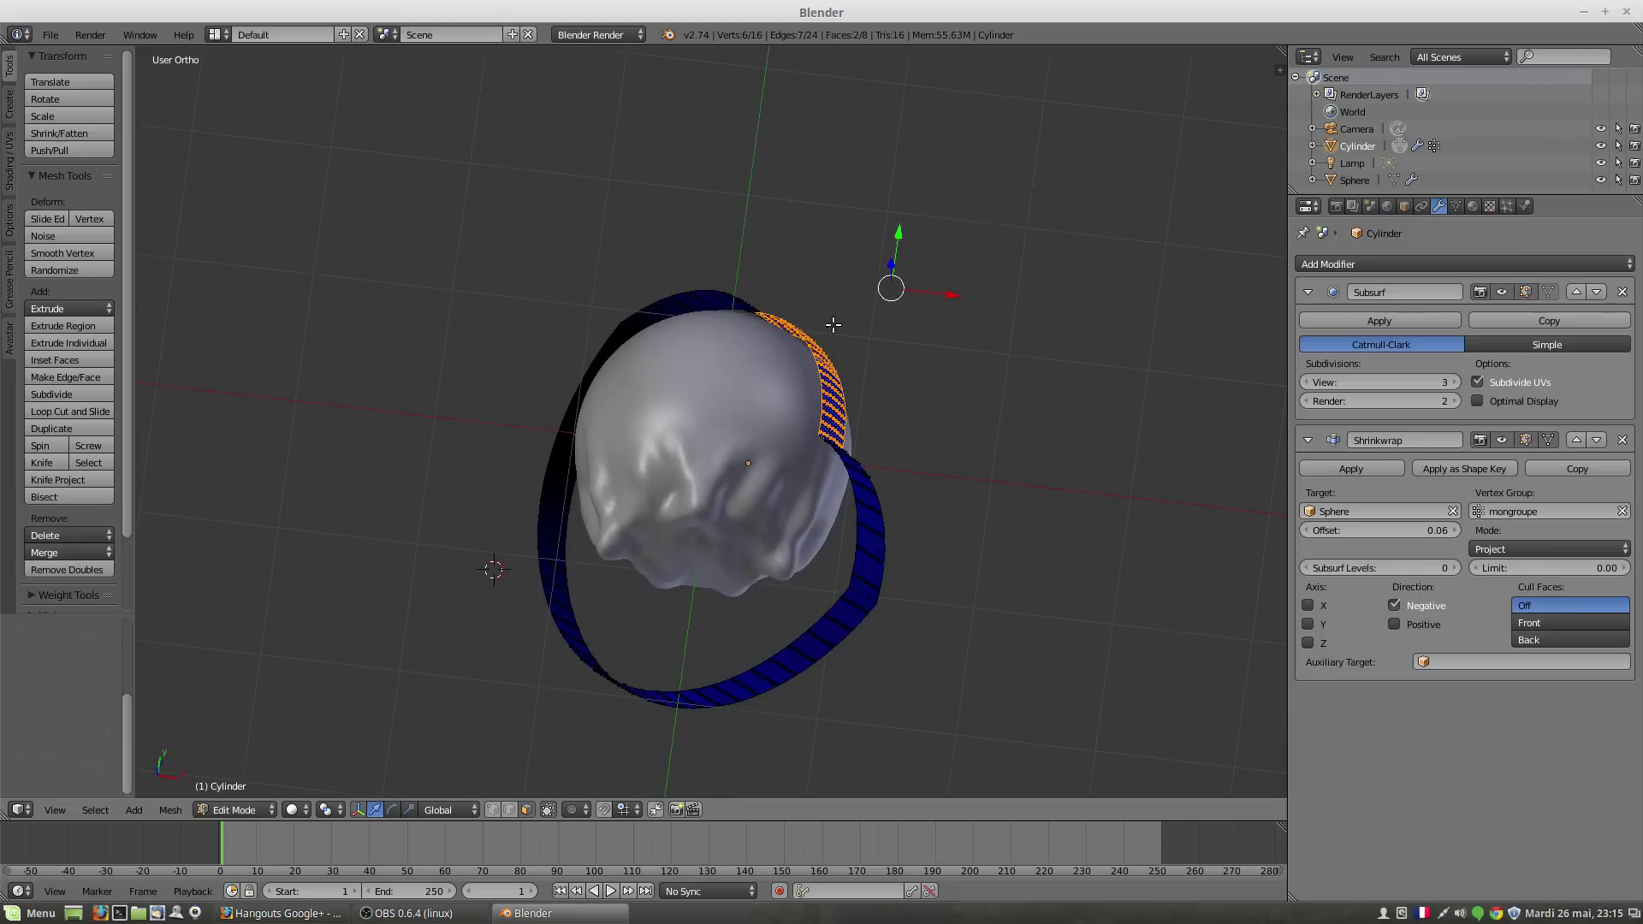
middle_drag(741, 464, 900, 469)
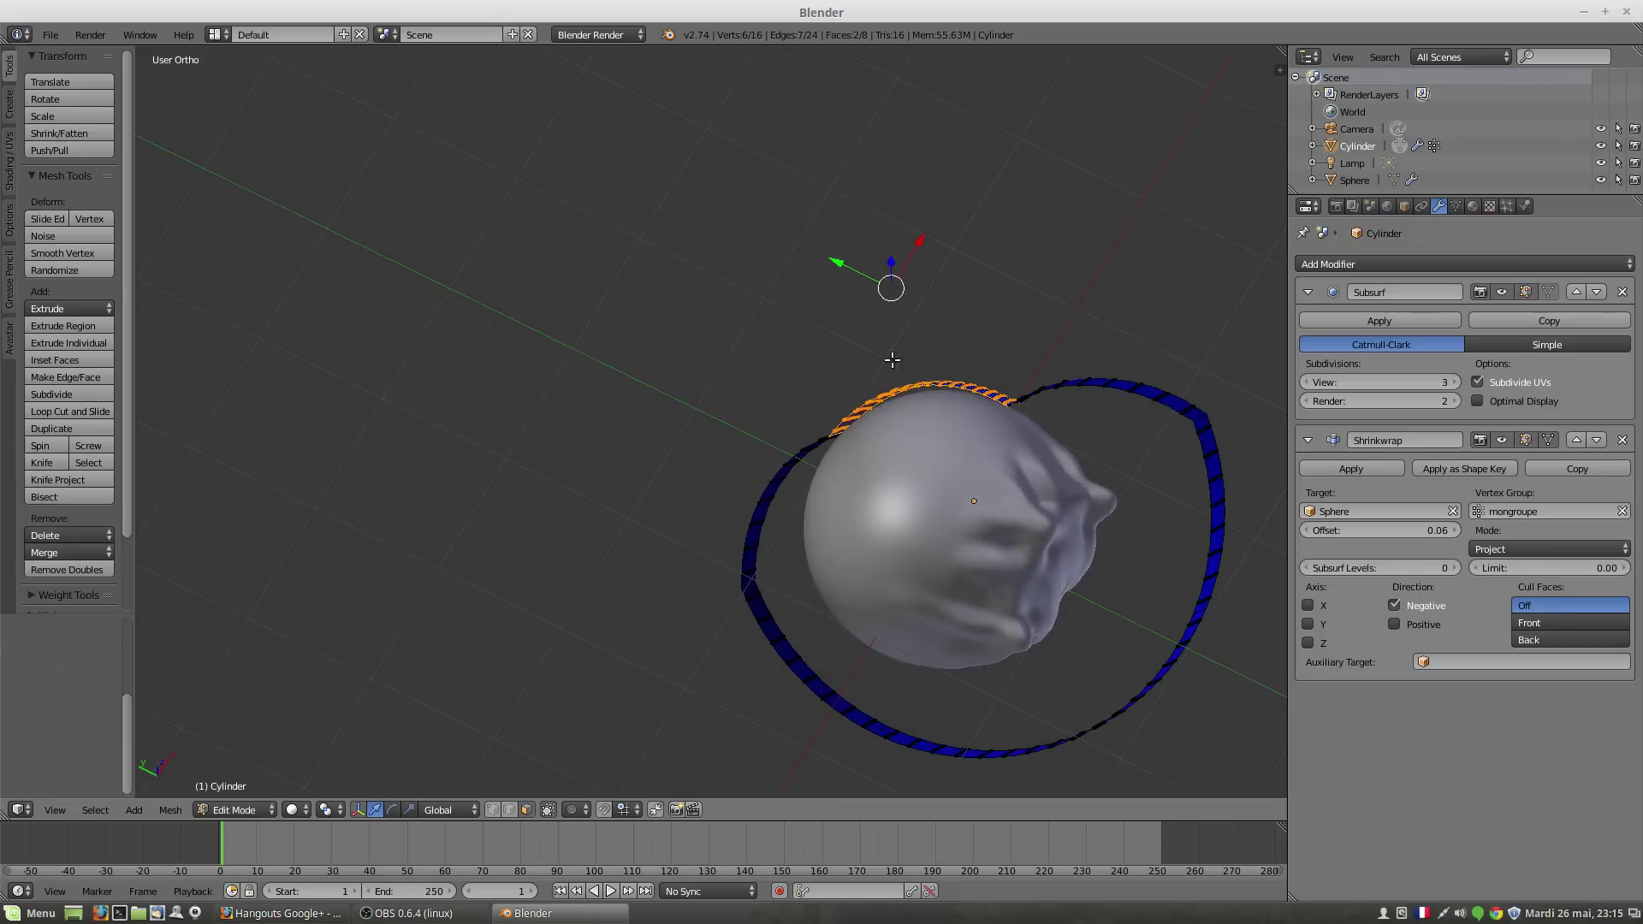
middle_drag(1001, 552, 924, 526)
Step: Move the two selected ring faces slightly sideways and along Z
mouse_move(960, 298)
mouse_down()
mouse_move(1005, 322)
mouse_move(973, 313)
mouse_up()
middle_drag(984, 481, 873, 420)
mouse_move(912, 241)
mouse_down()
mouse_move(910, 180)
mouse_move(937, 291)
mouse_move(895, 154)
mouse_move(928, 257)
mouse_move(924, 228)
mouse_move(912, 255)
mouse_up()
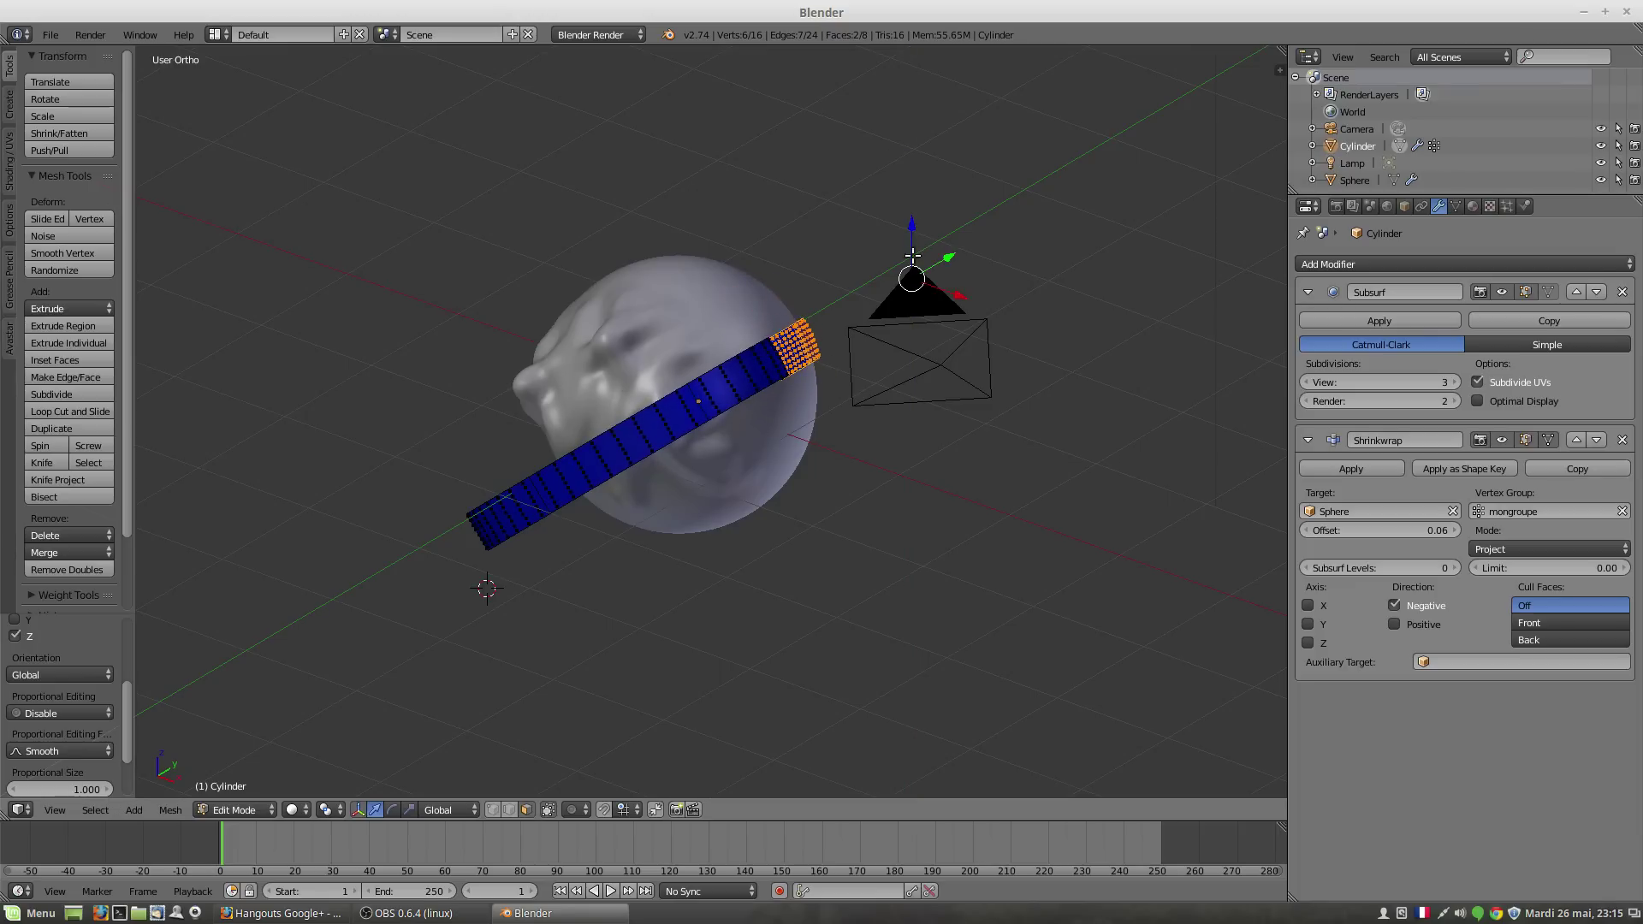
Step: Return the ring to Object Mode and raise it along Z toward the upper part of the sphere
click(218, 810)
click(215, 789)
middle_drag(563, 717, 713, 661)
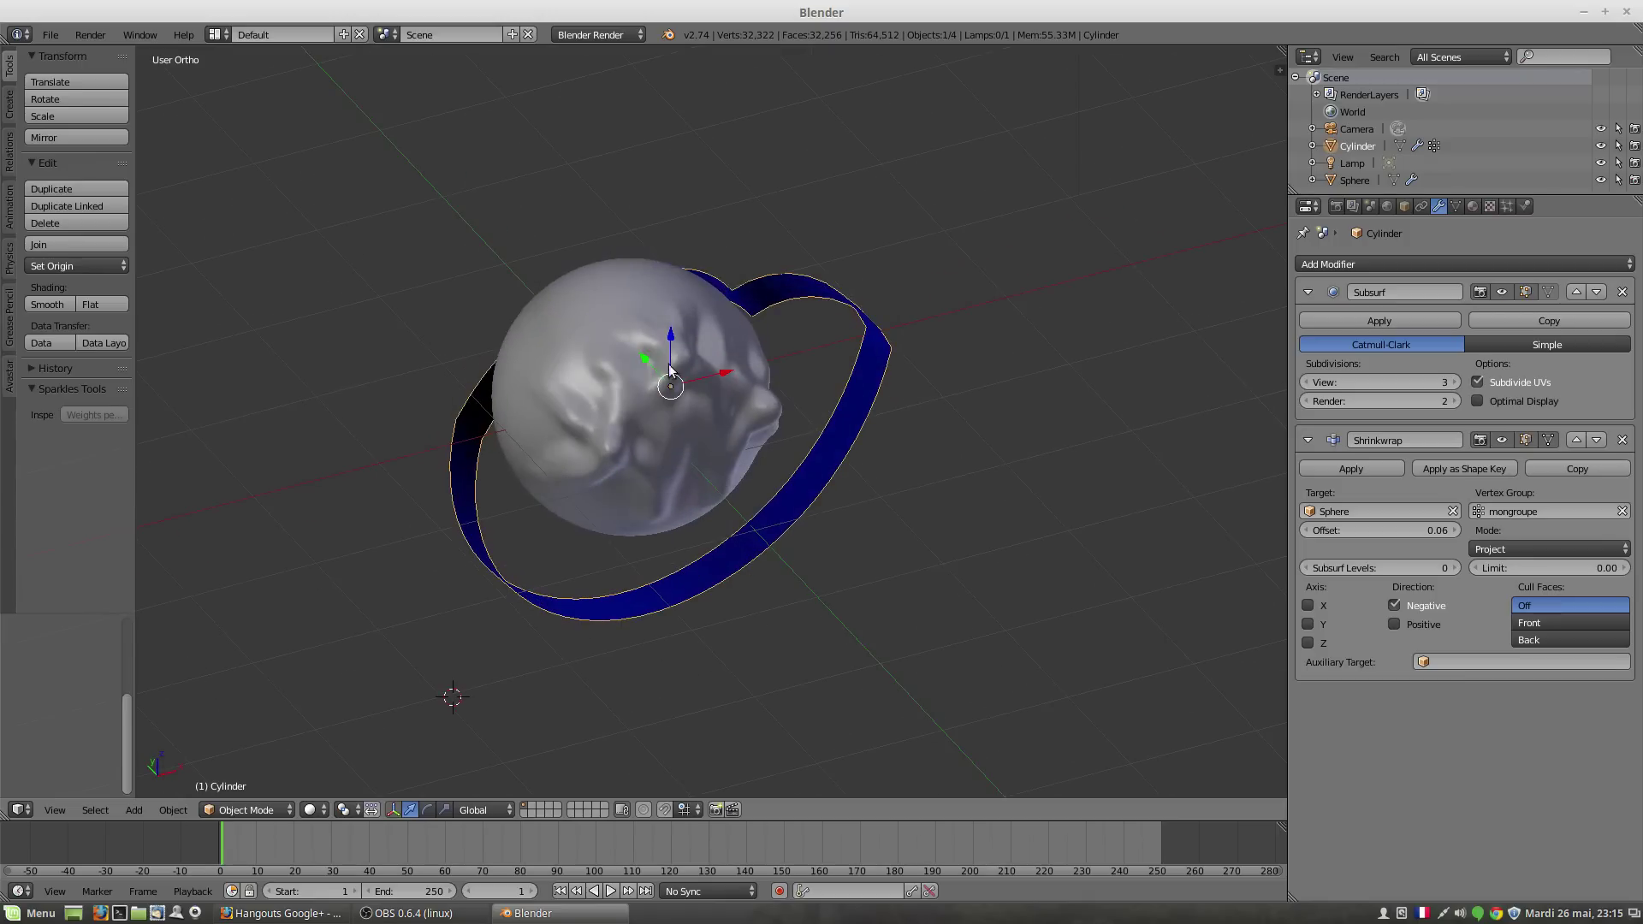
drag(670, 332, 671, 258)
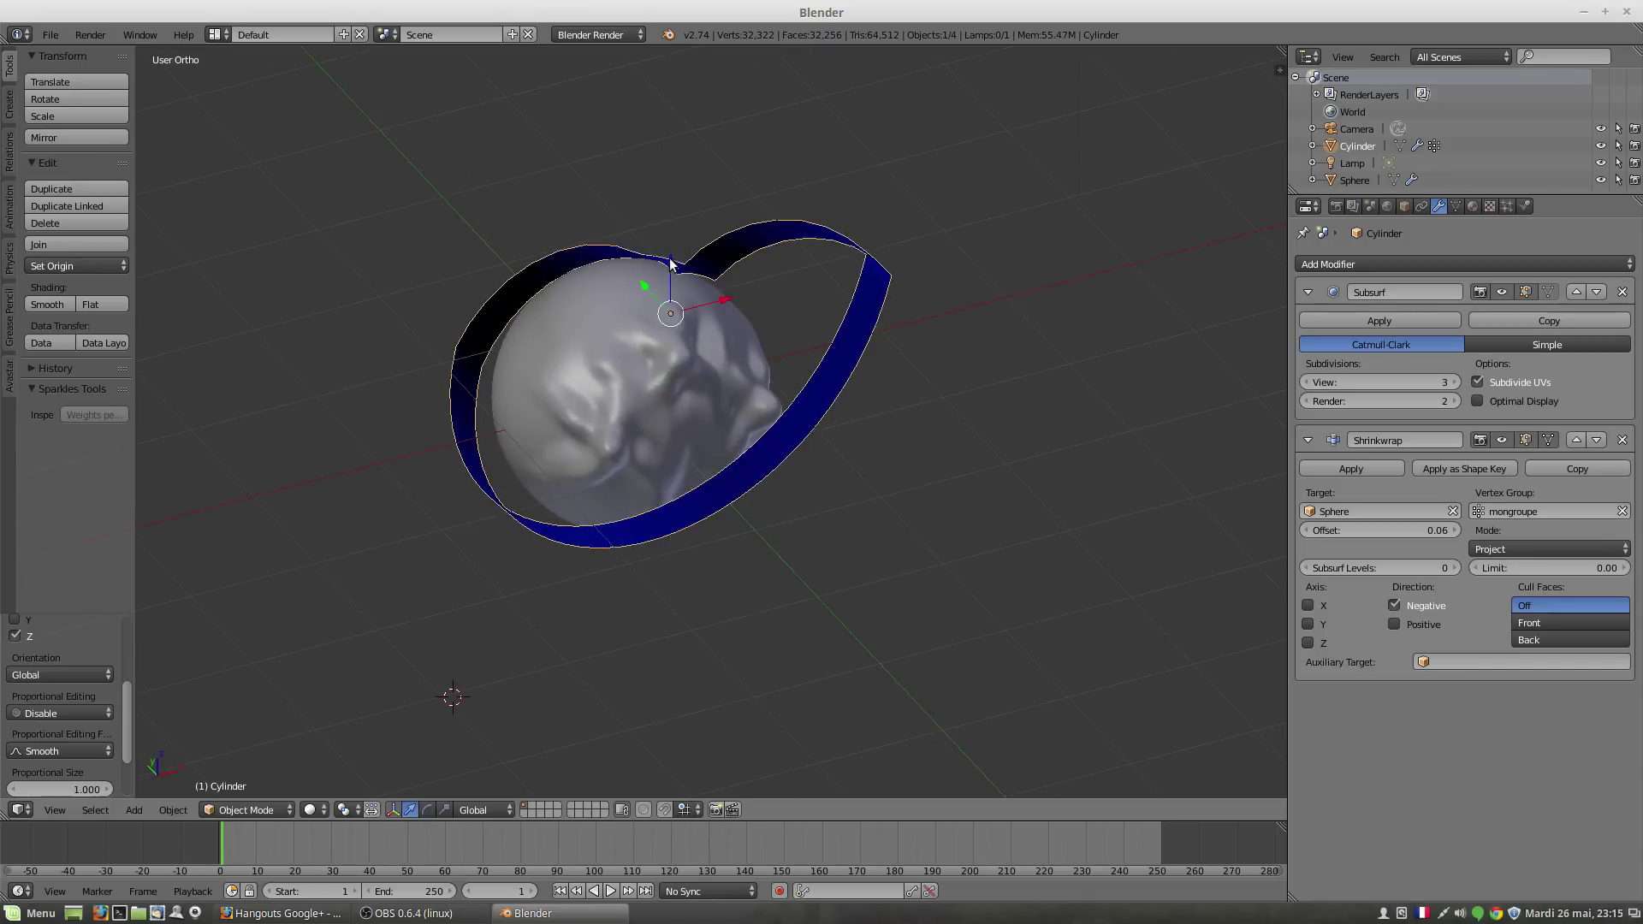
Step: Nudge the ring along Z, check it from the front, and lower it back around the middle of the sphere
middle_drag(671, 259, 432, 459)
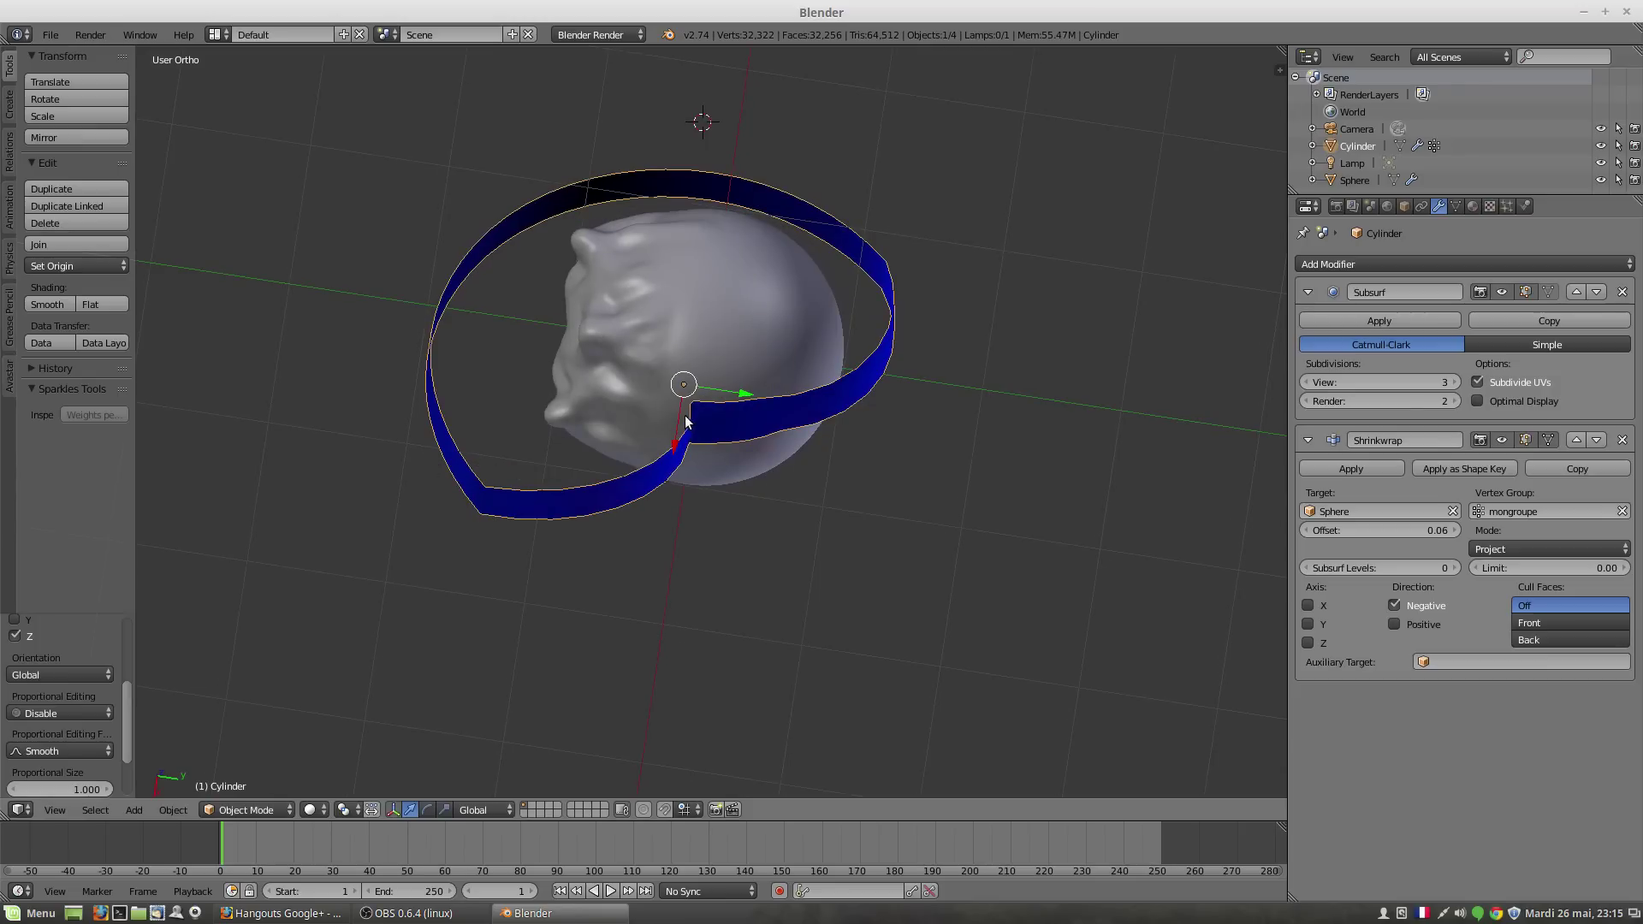
key(g)
key(z)
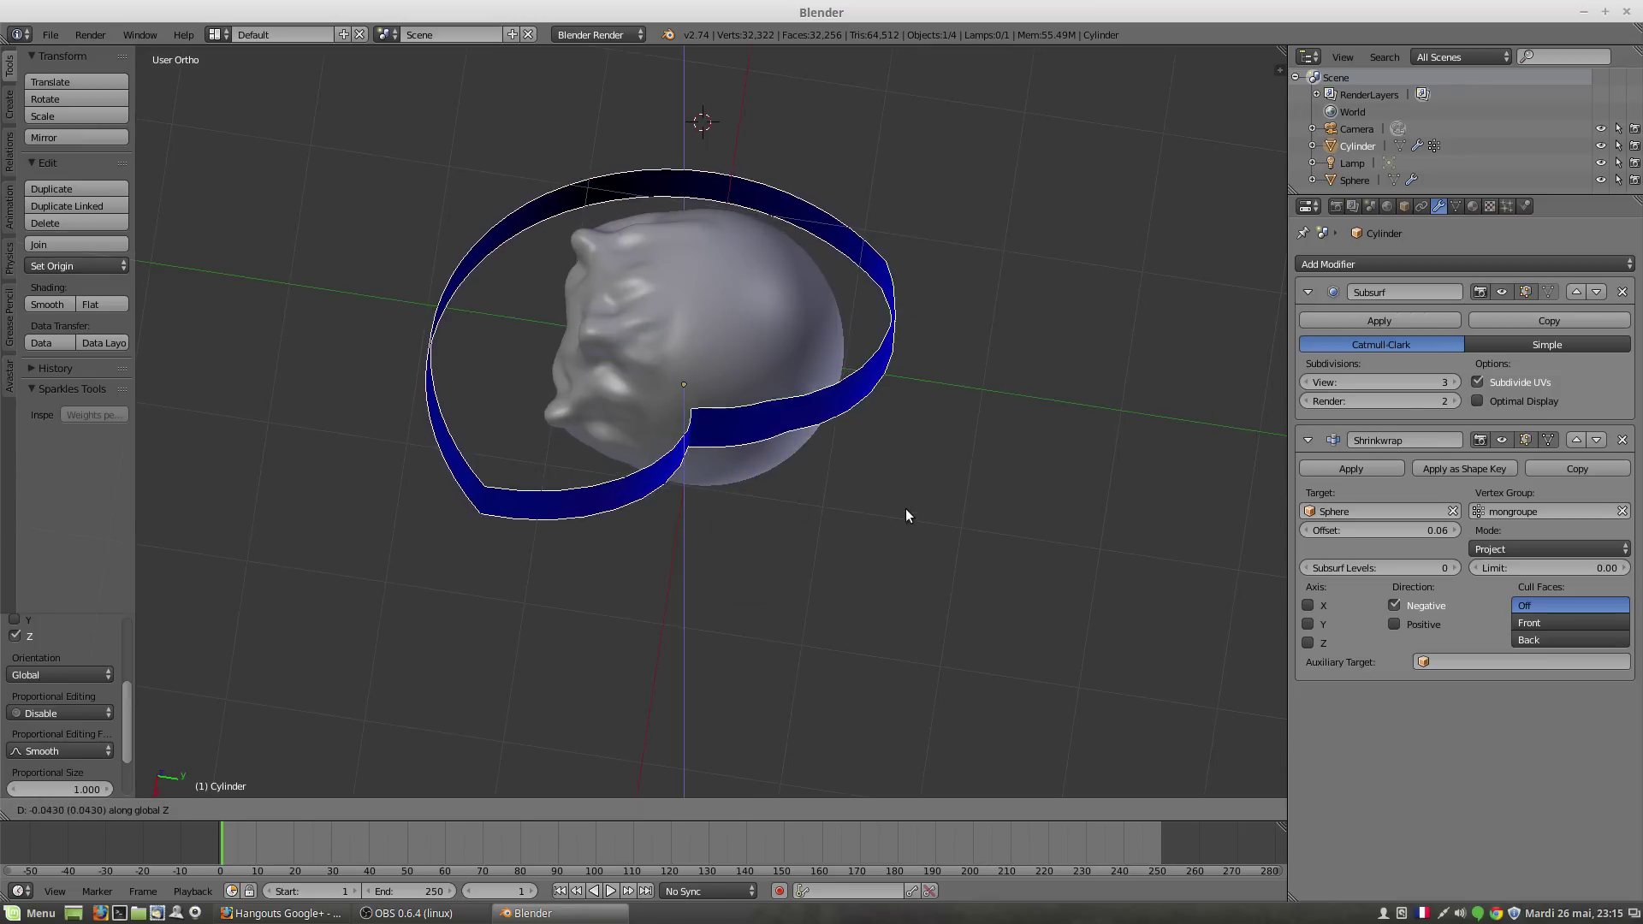
click(898, 513)
middle_drag(895, 517, 860, 484)
key(KP_1)
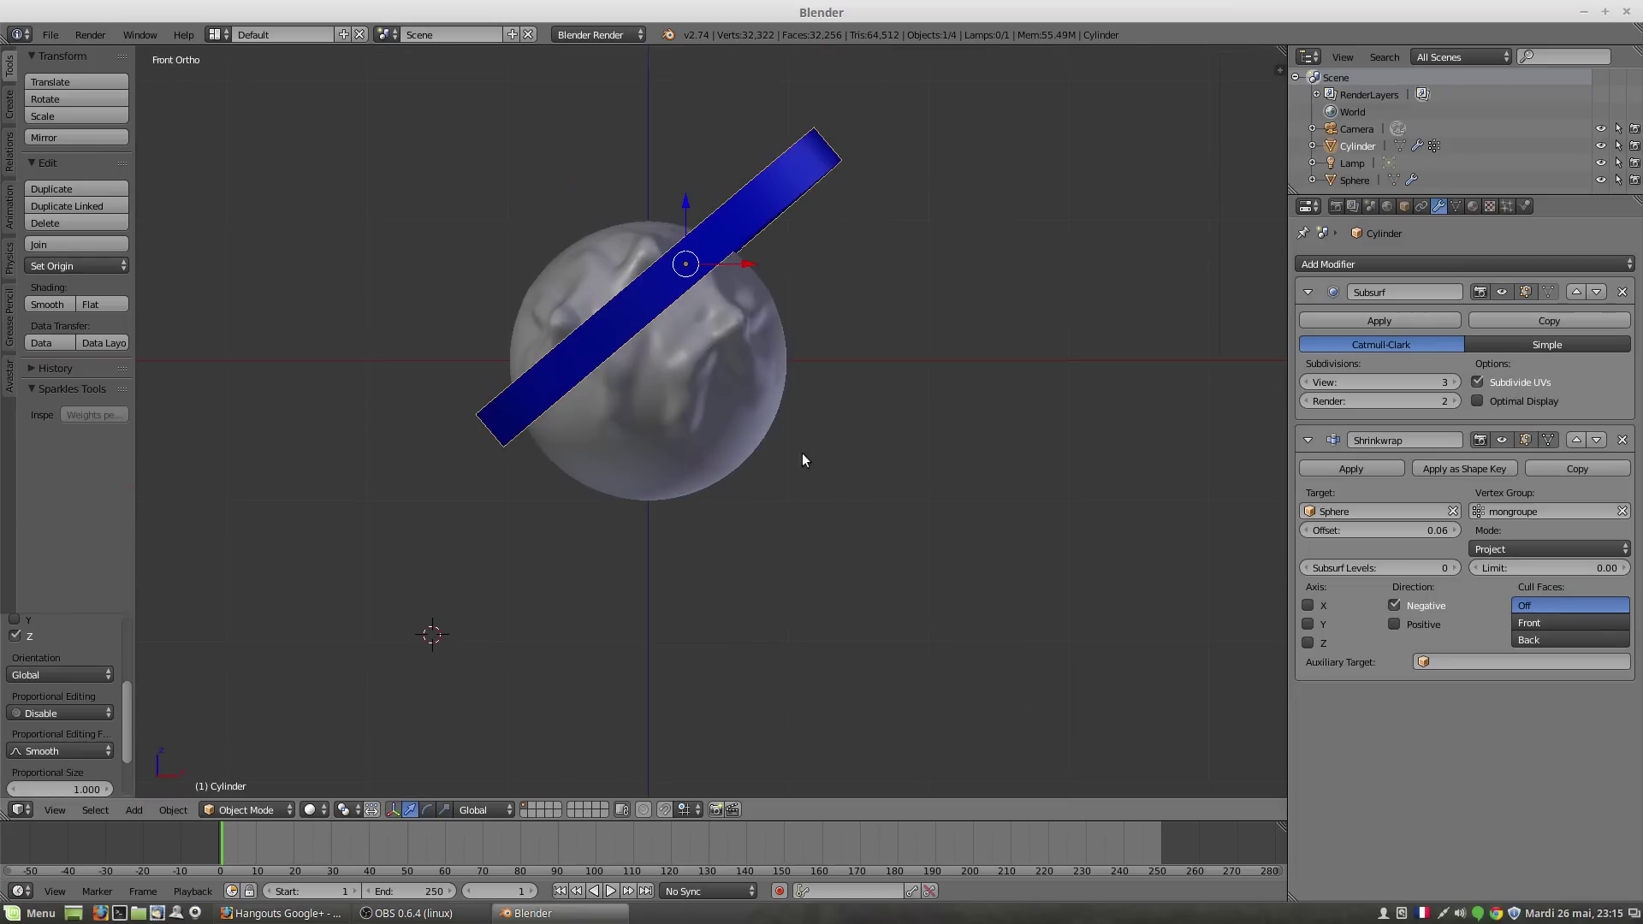
middle_drag(756, 527, 629, 495)
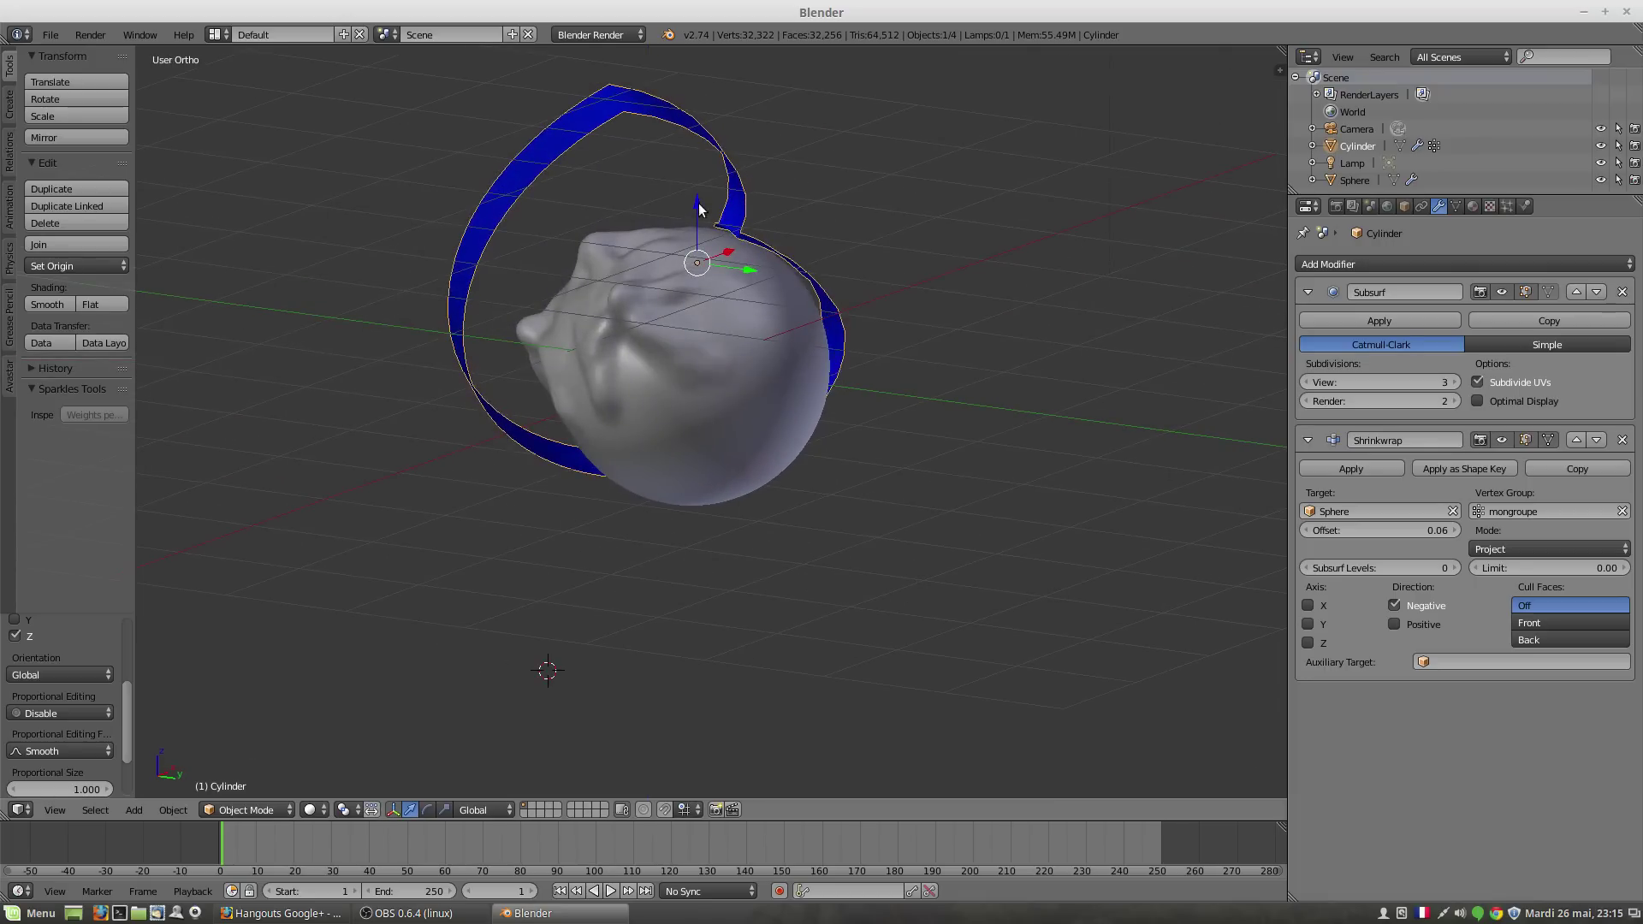
drag(698, 203, 696, 308)
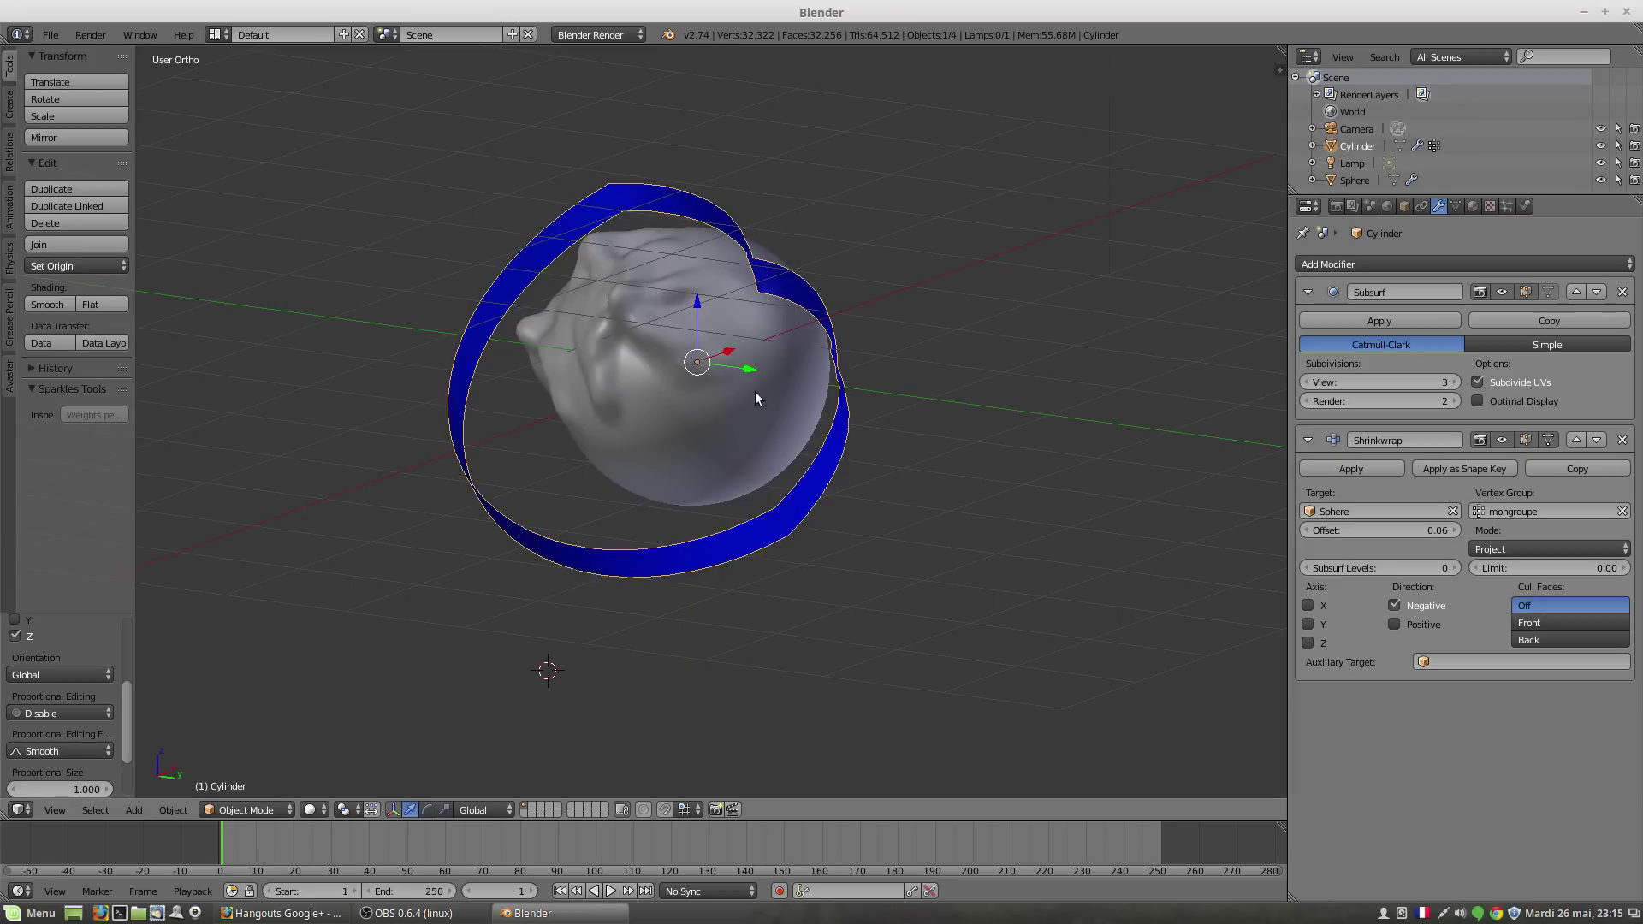
Step: Enter Edit Mode on the ring, clear the selection and box-select the two faces along its lower side
key(Tab)
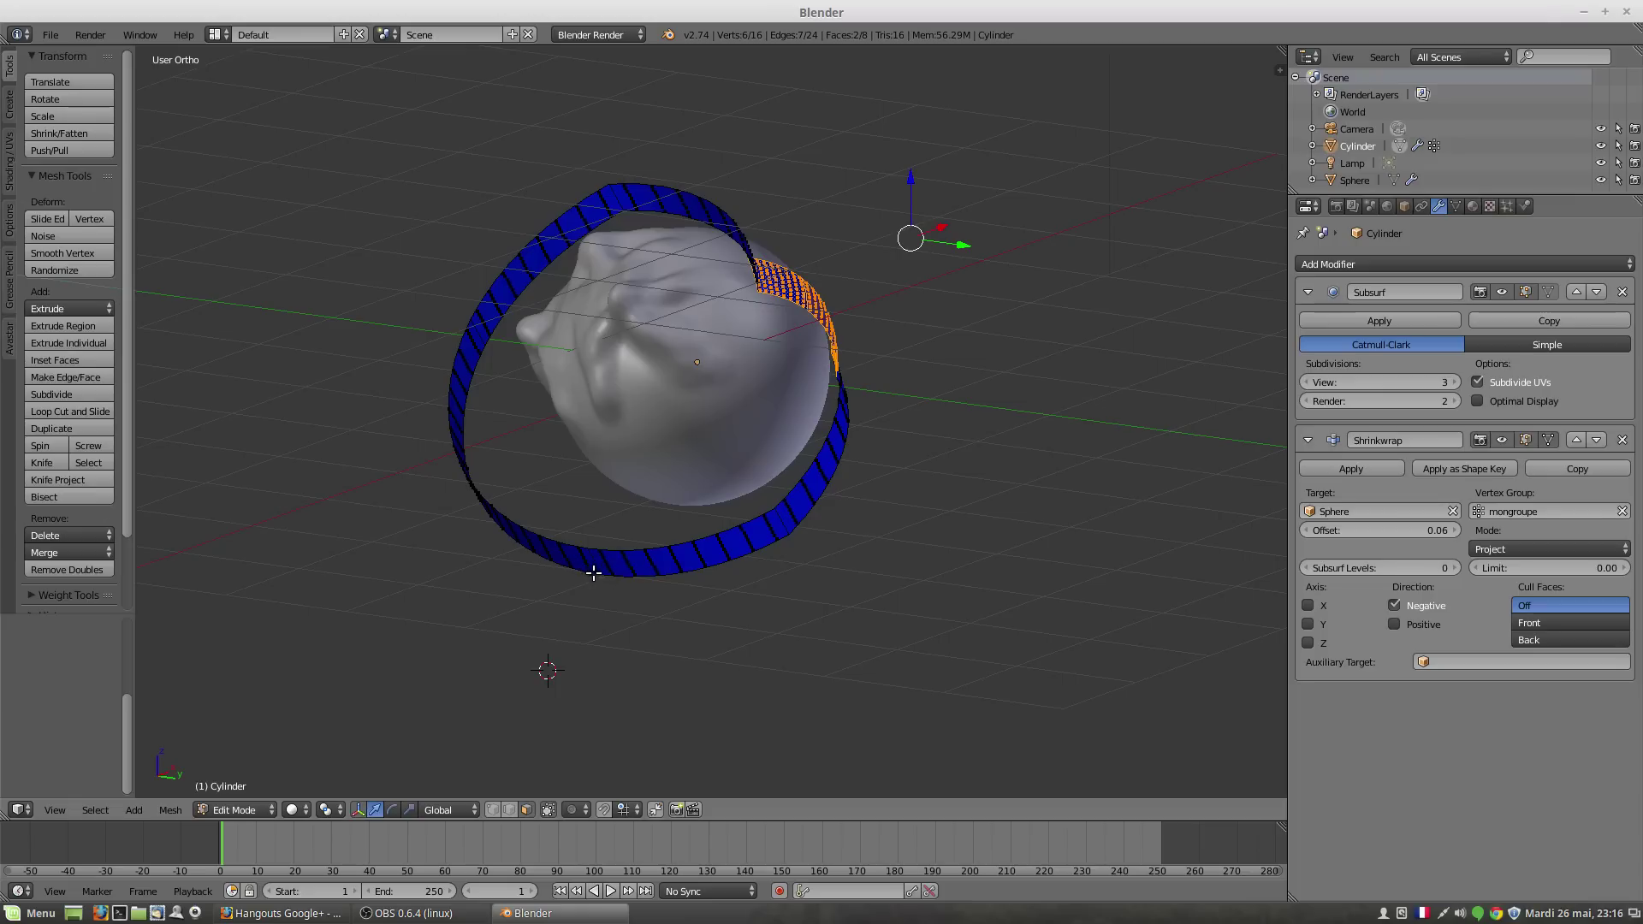
mouse_move(593, 573)
middle_down()
mouse_move(565, 574)
mouse_move(616, 557)
middle_up()
key(a)
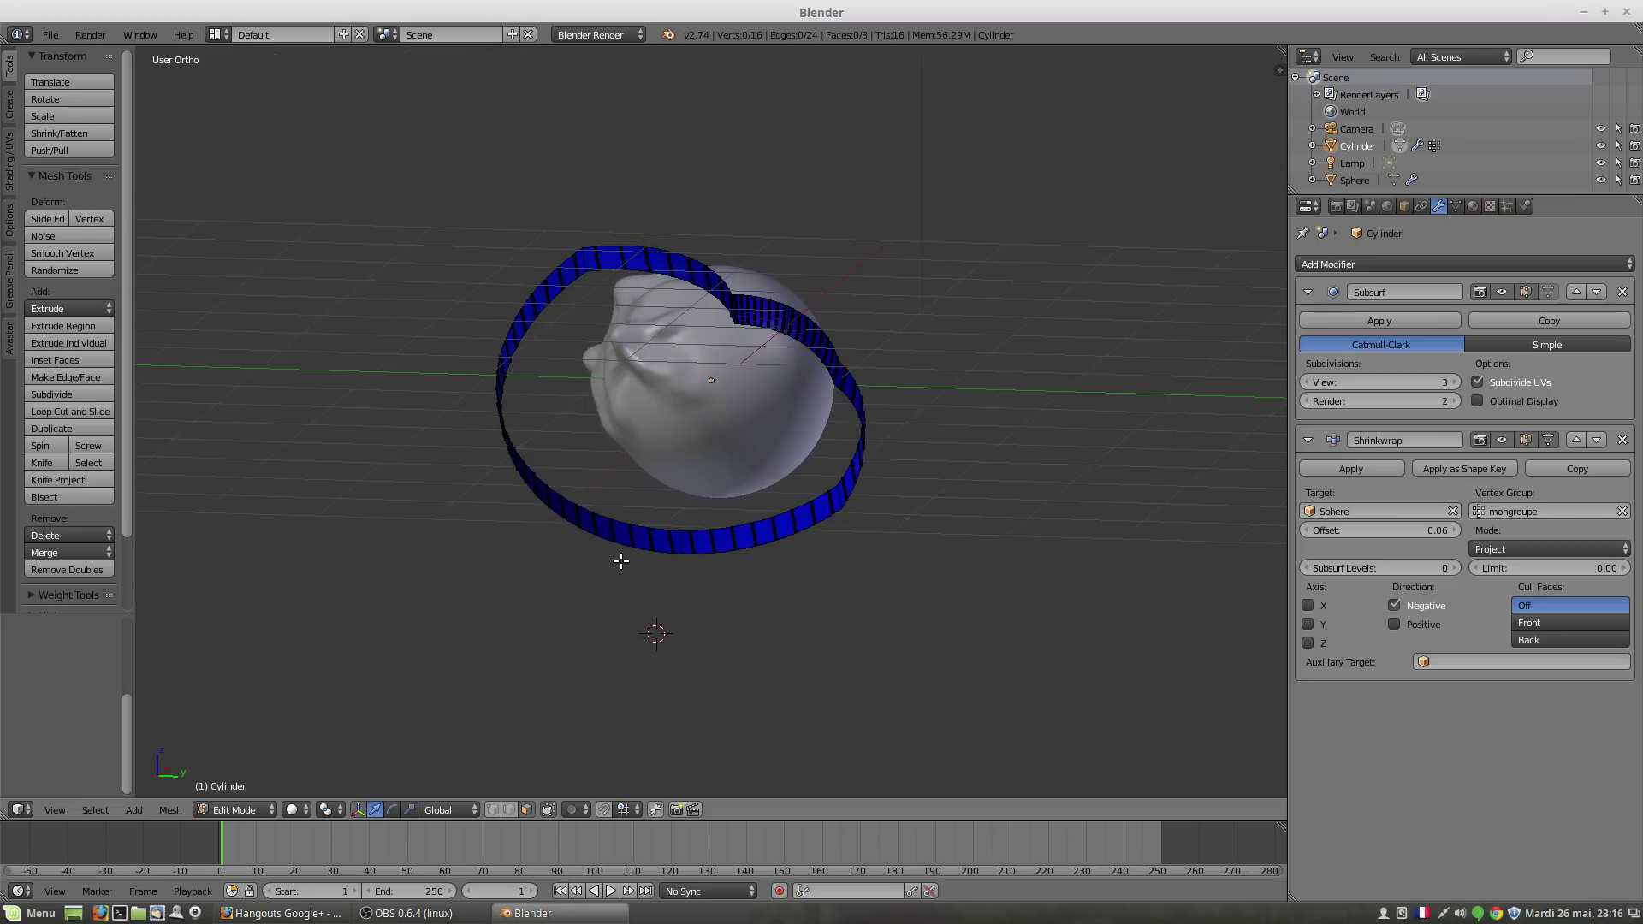
key(b)
drag(557, 469, 702, 617)
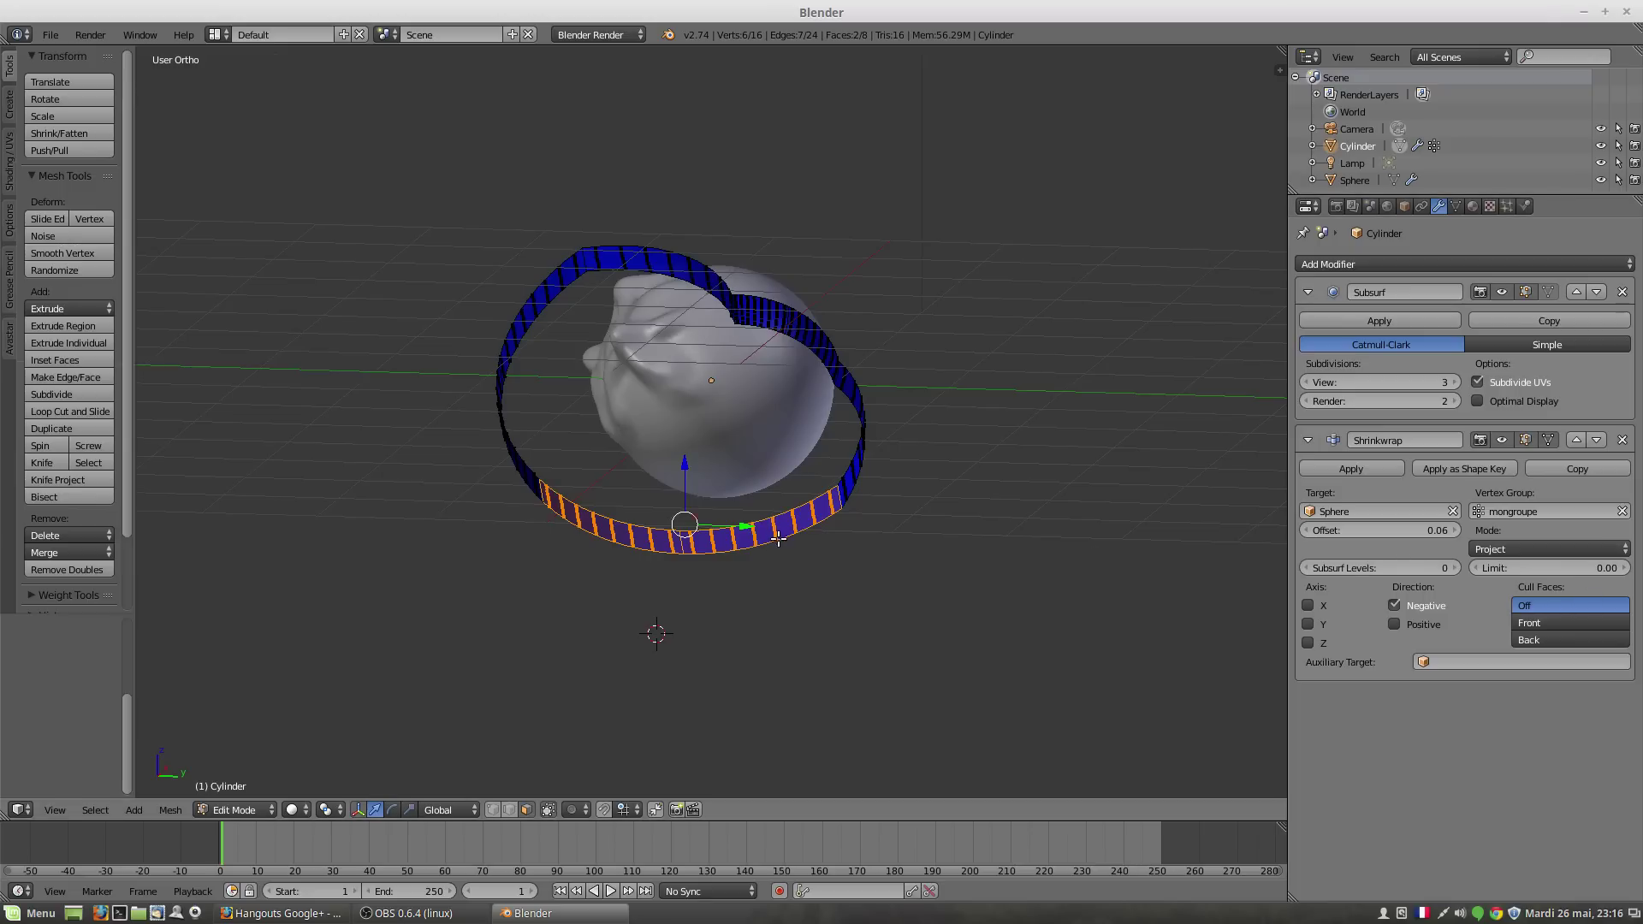
key(a)
key(b)
drag(592, 485, 699, 586)
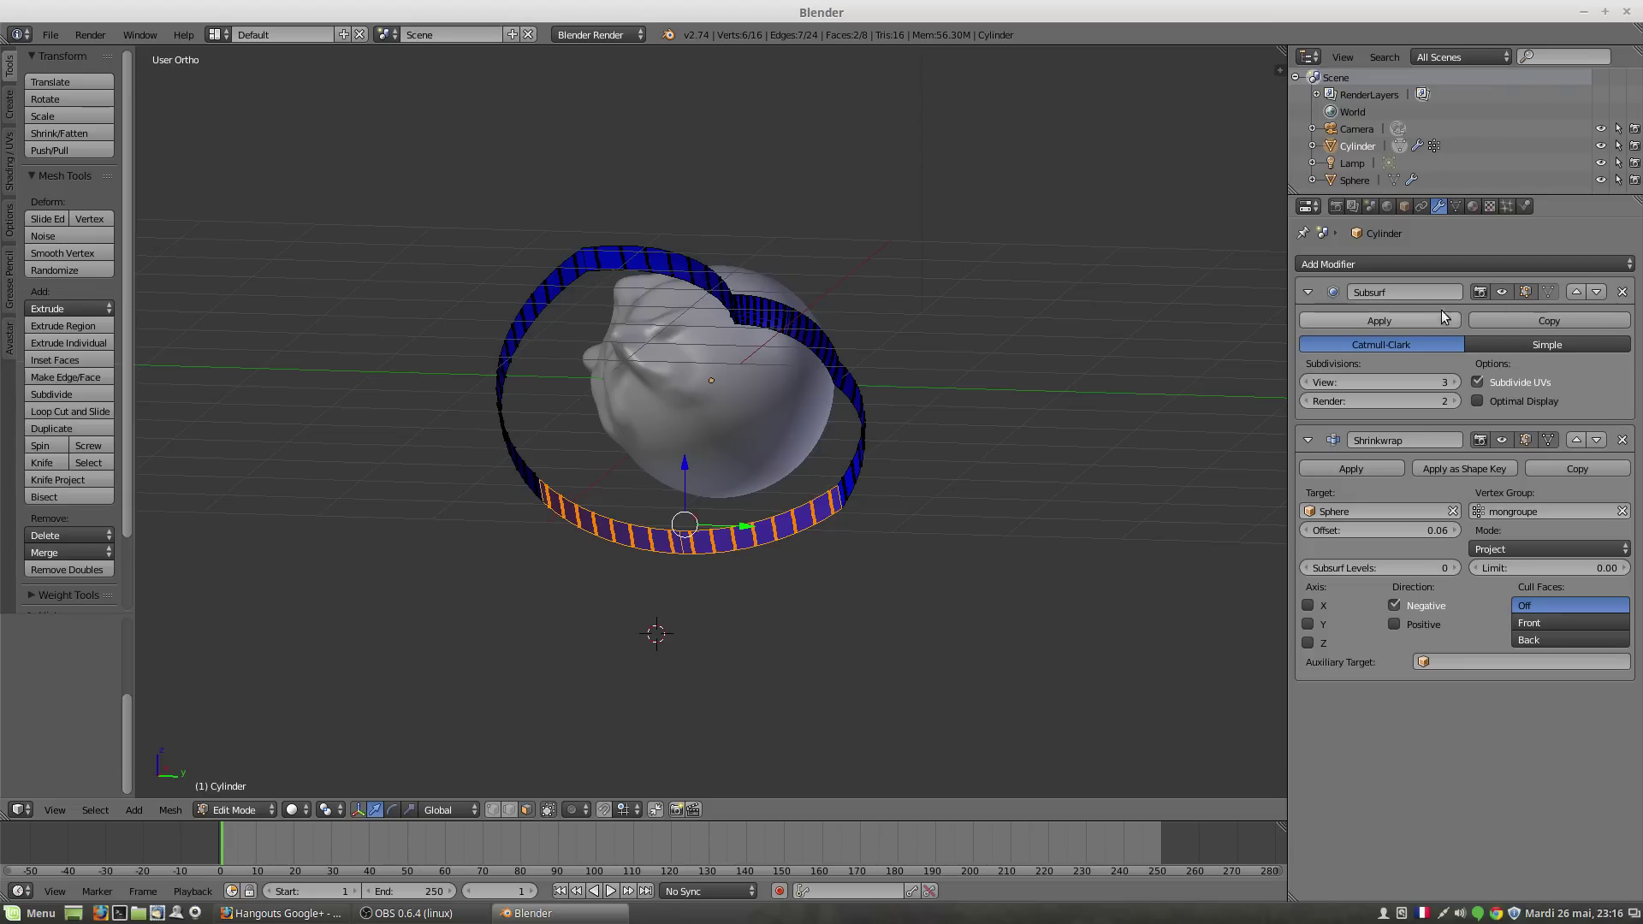
Step: Assign the two selected lower faces to mongroupe and inspect how the ring wraps the sphere
click(1456, 205)
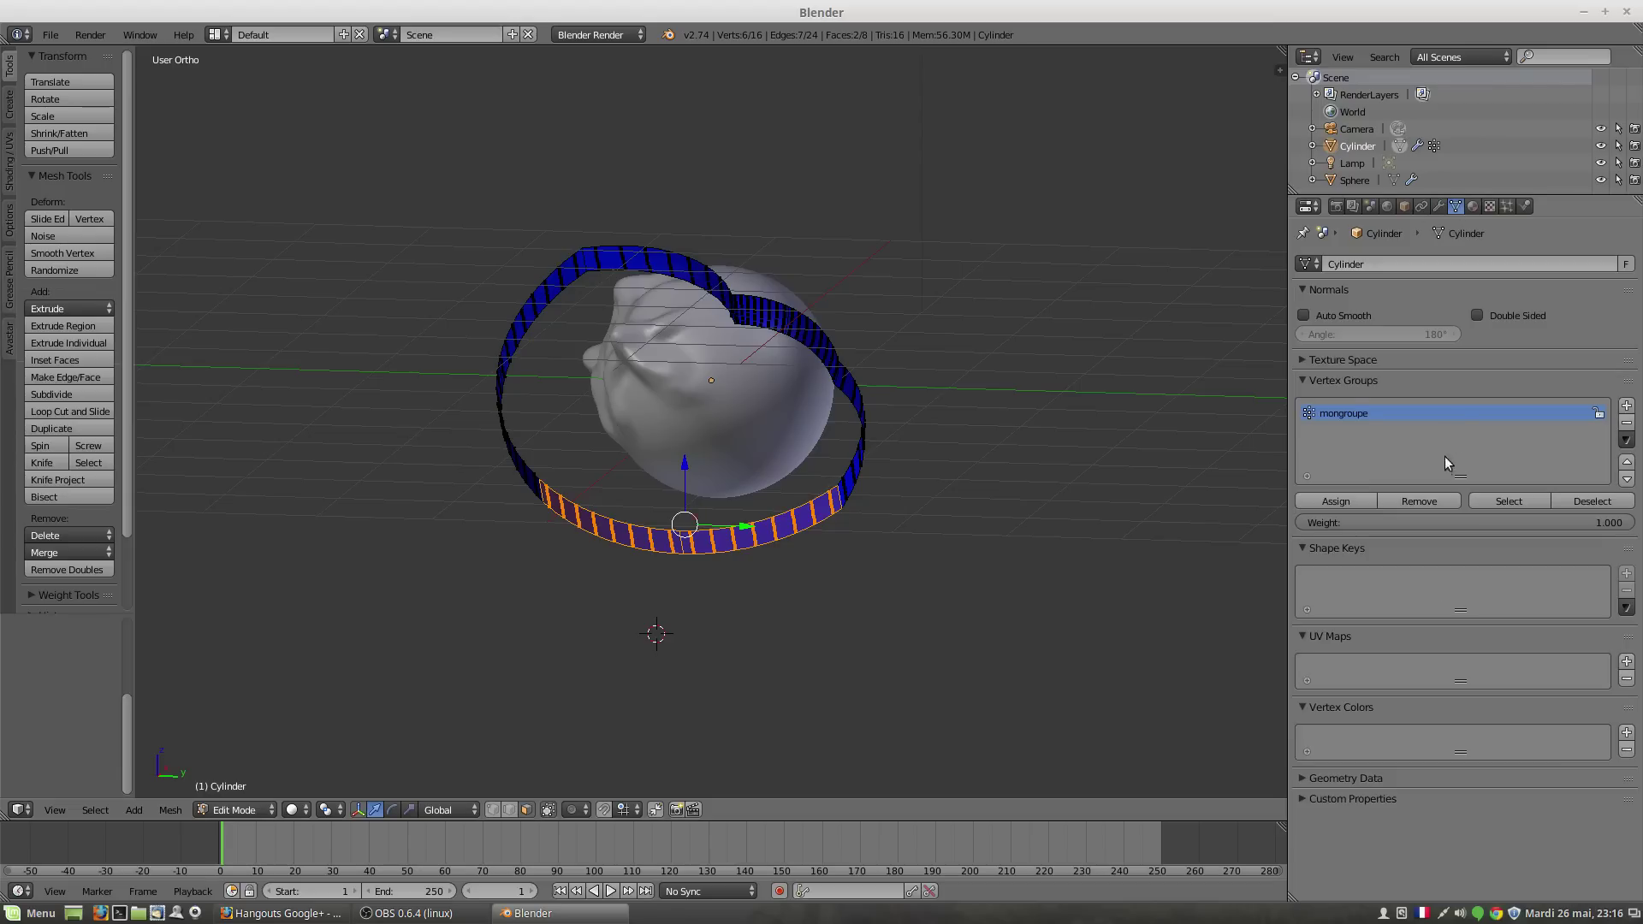
click(1340, 504)
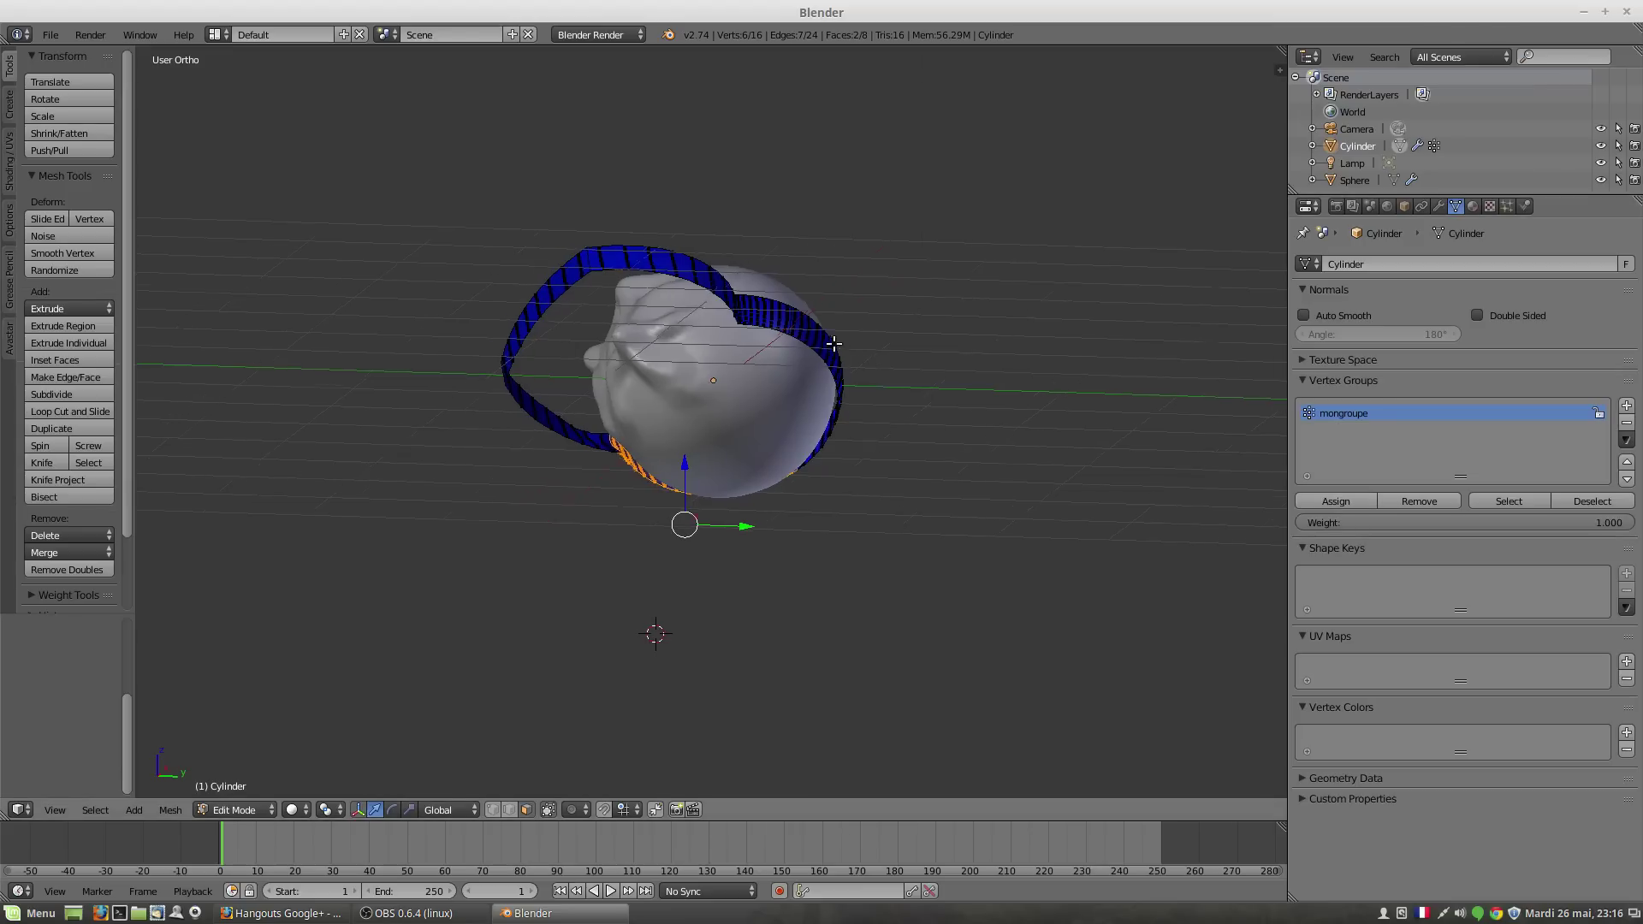
middle_drag(833, 341, 885, 238)
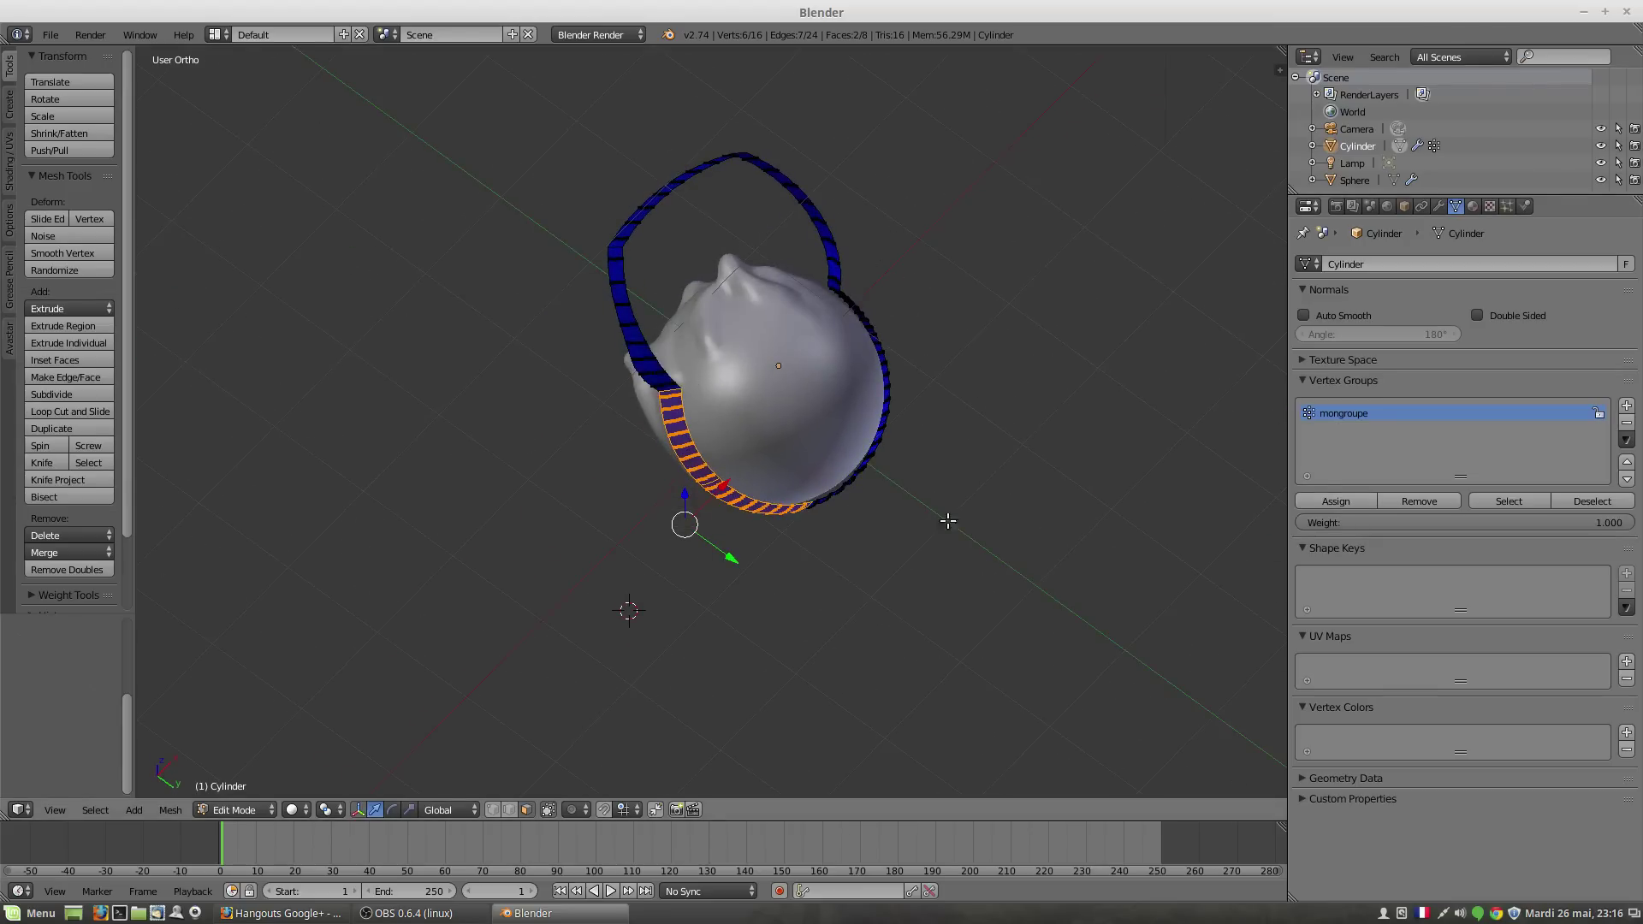
middle_drag(947, 521, 855, 499)
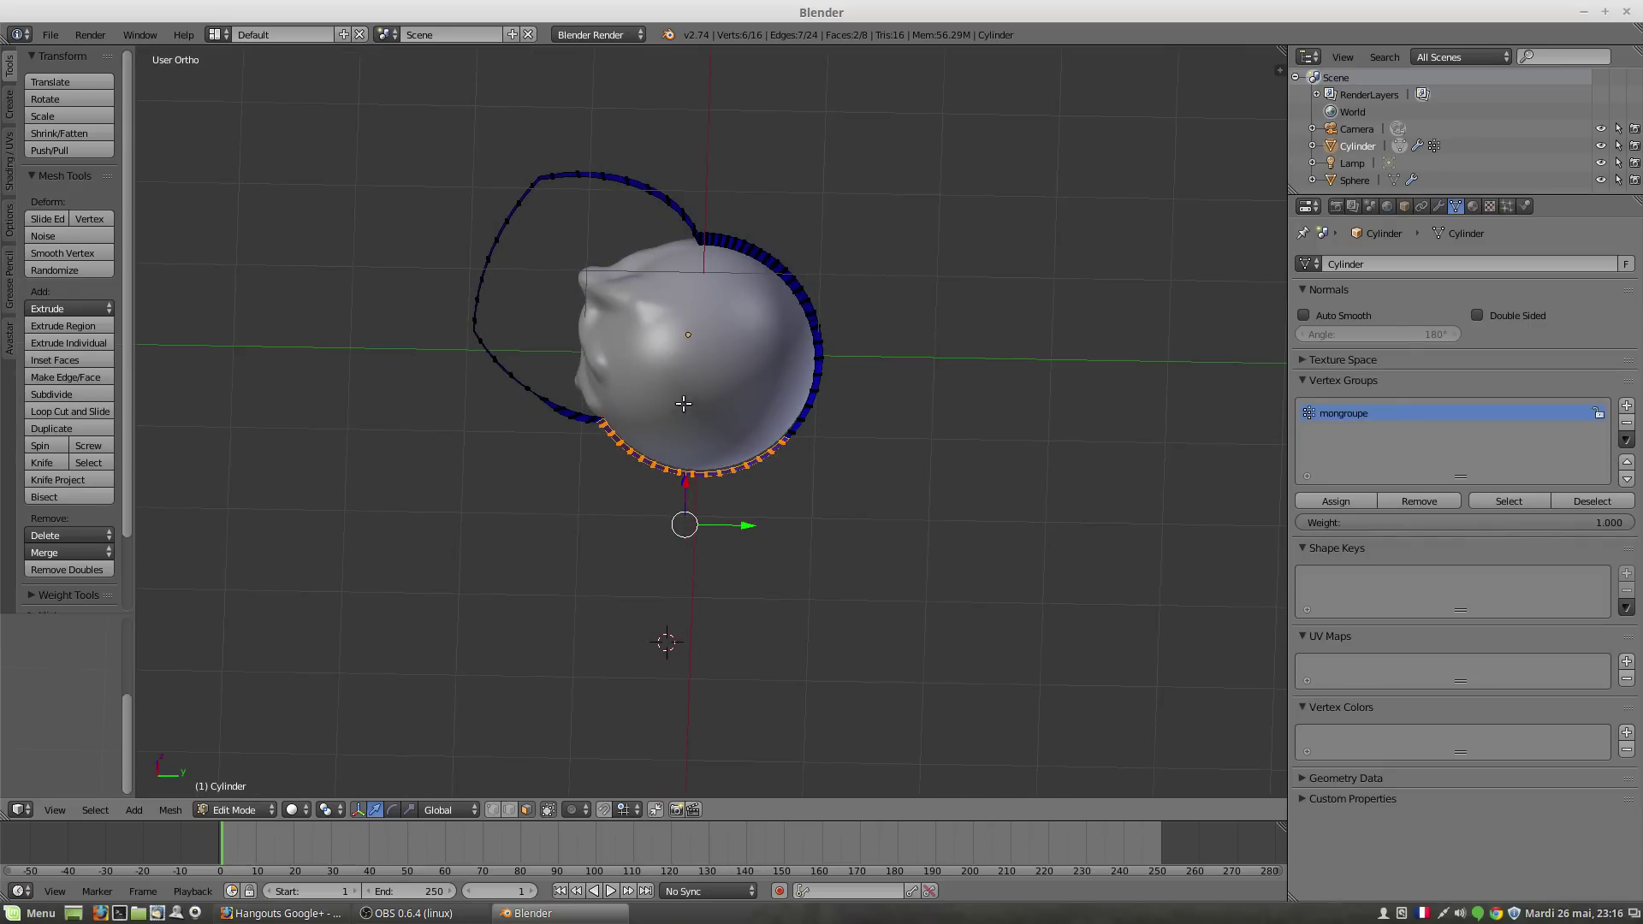
Step: Rotate the two selected ring faces around the global Z axis
middle_drag(780, 371, 857, 624)
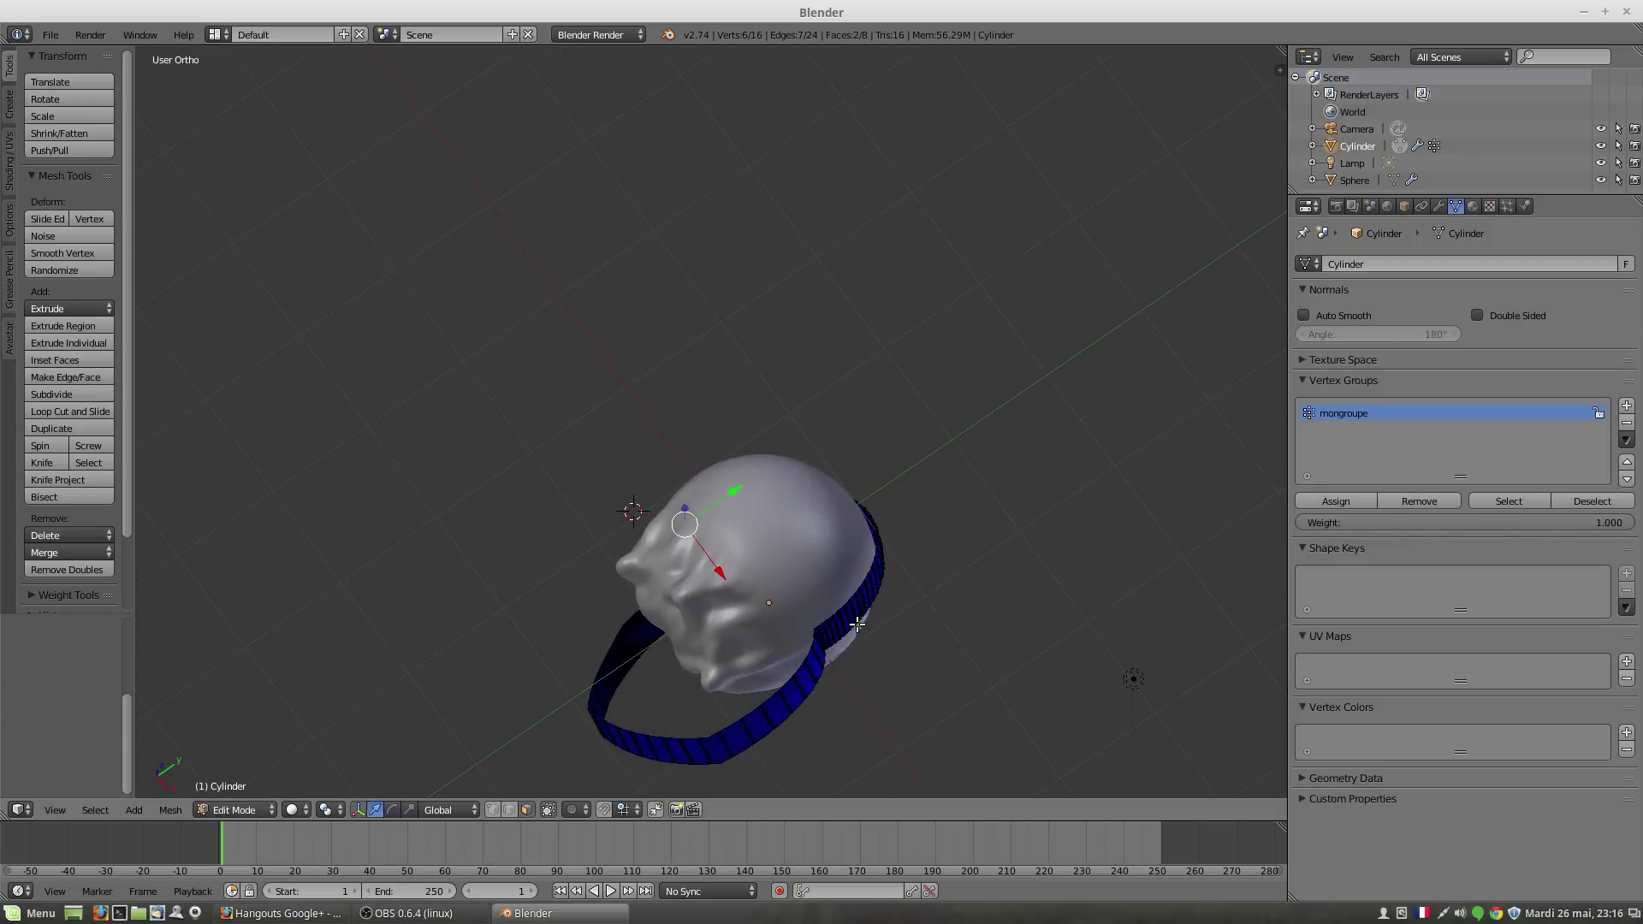
key(r)
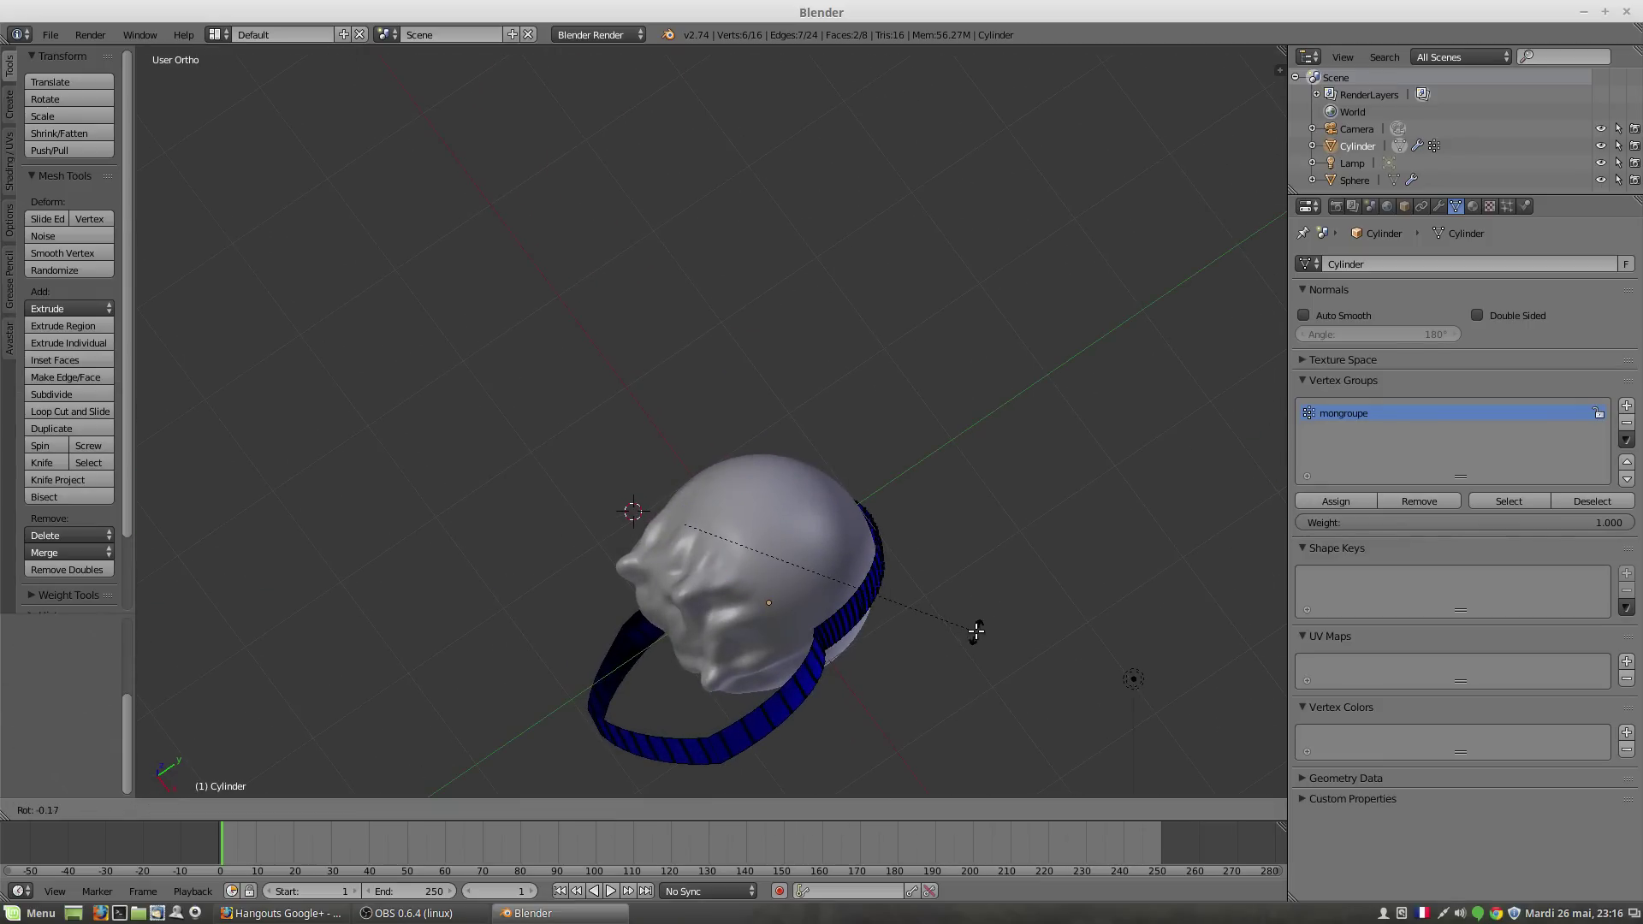
key(z)
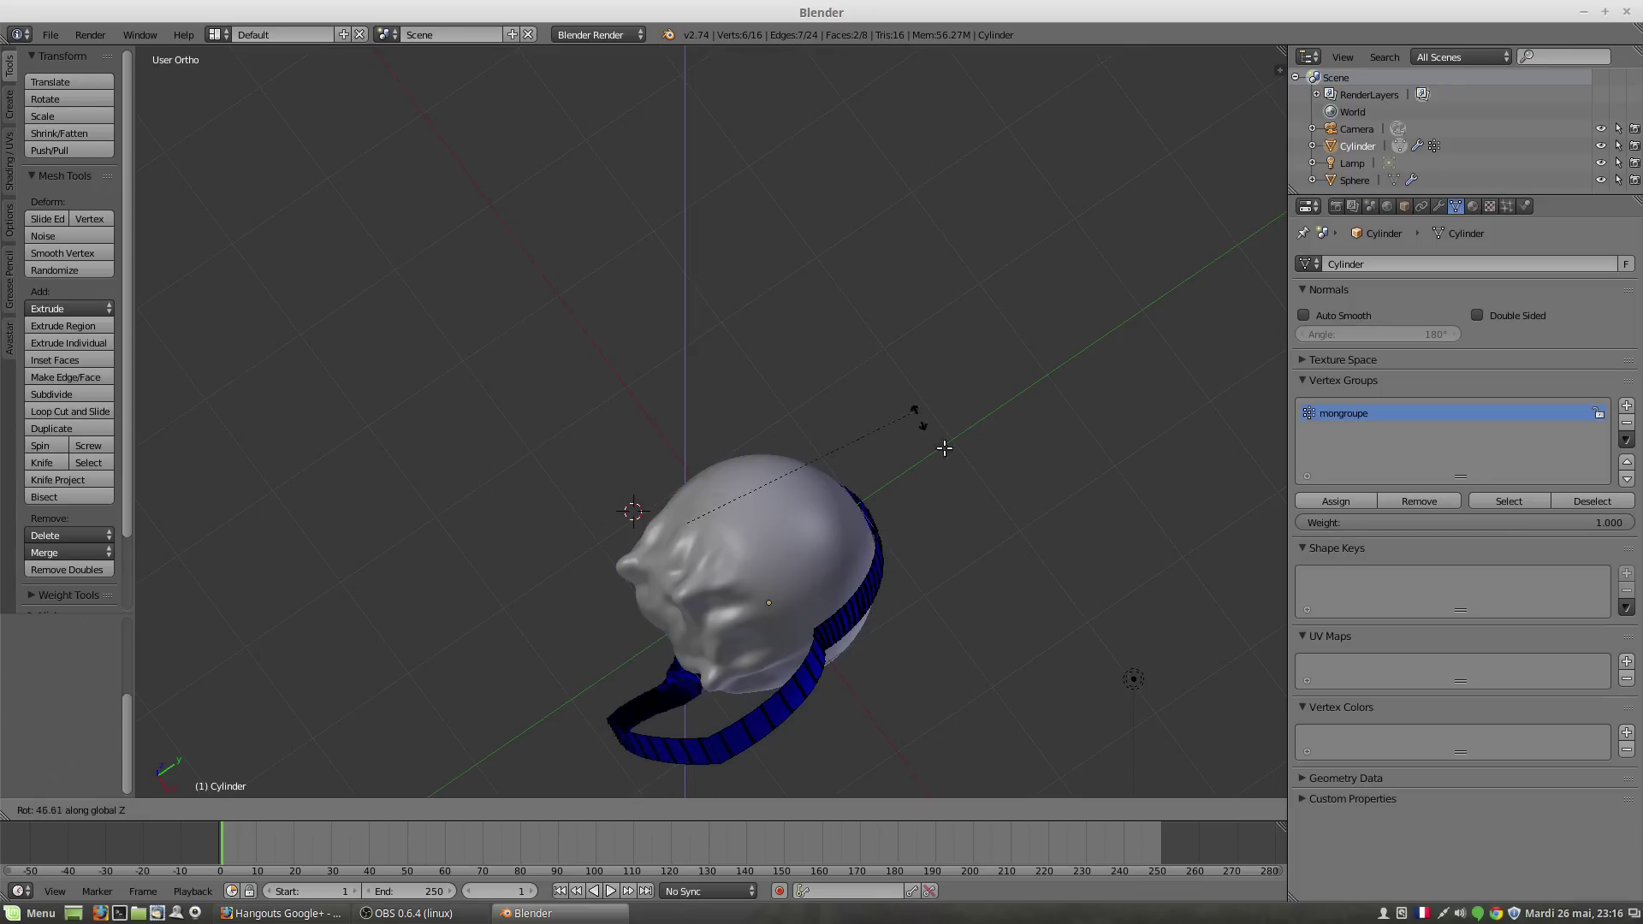
click(964, 473)
middle_drag(966, 476, 1044, 535)
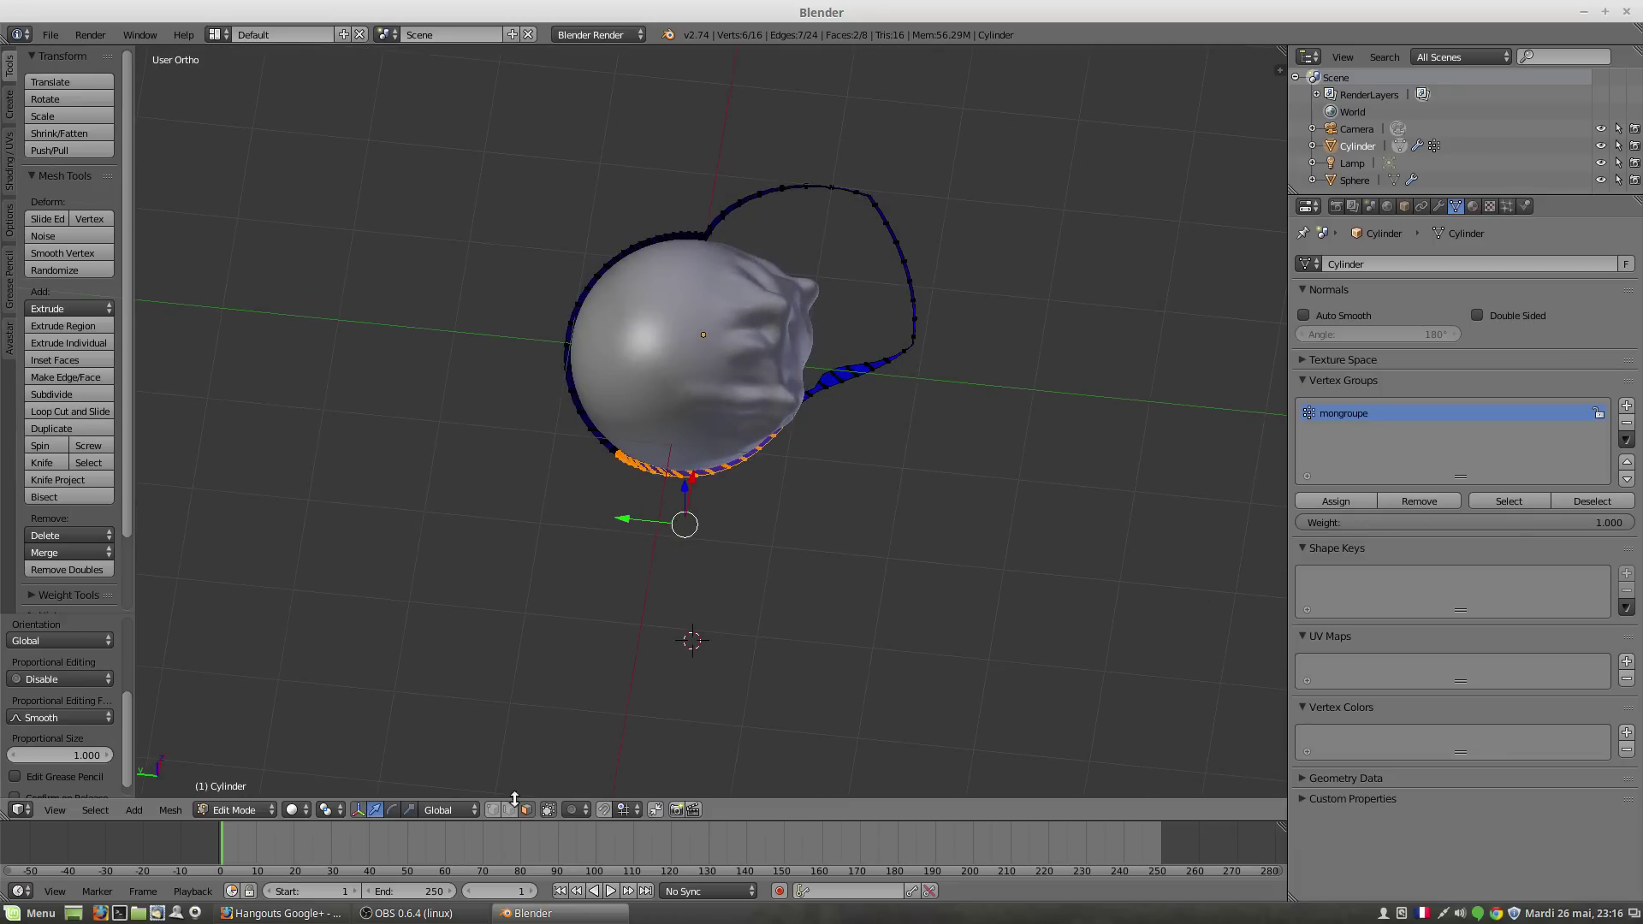
Step: Set the transform orientation to View, then select the whole ring mesh and rotate it about 158° in the view plane
click(441, 810)
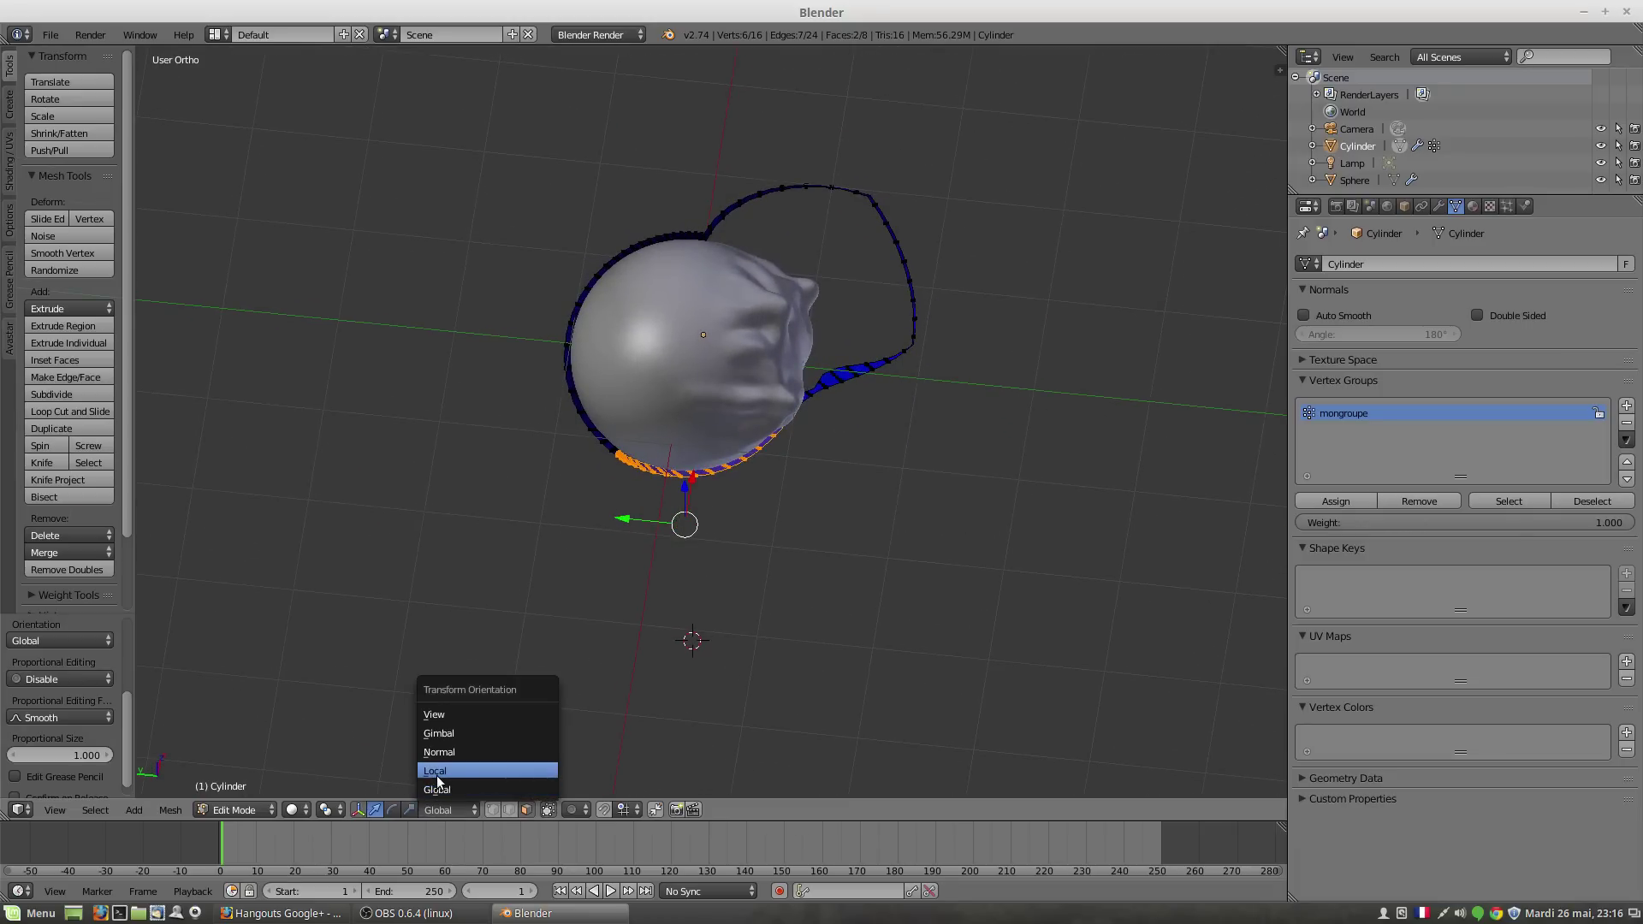
click(443, 715)
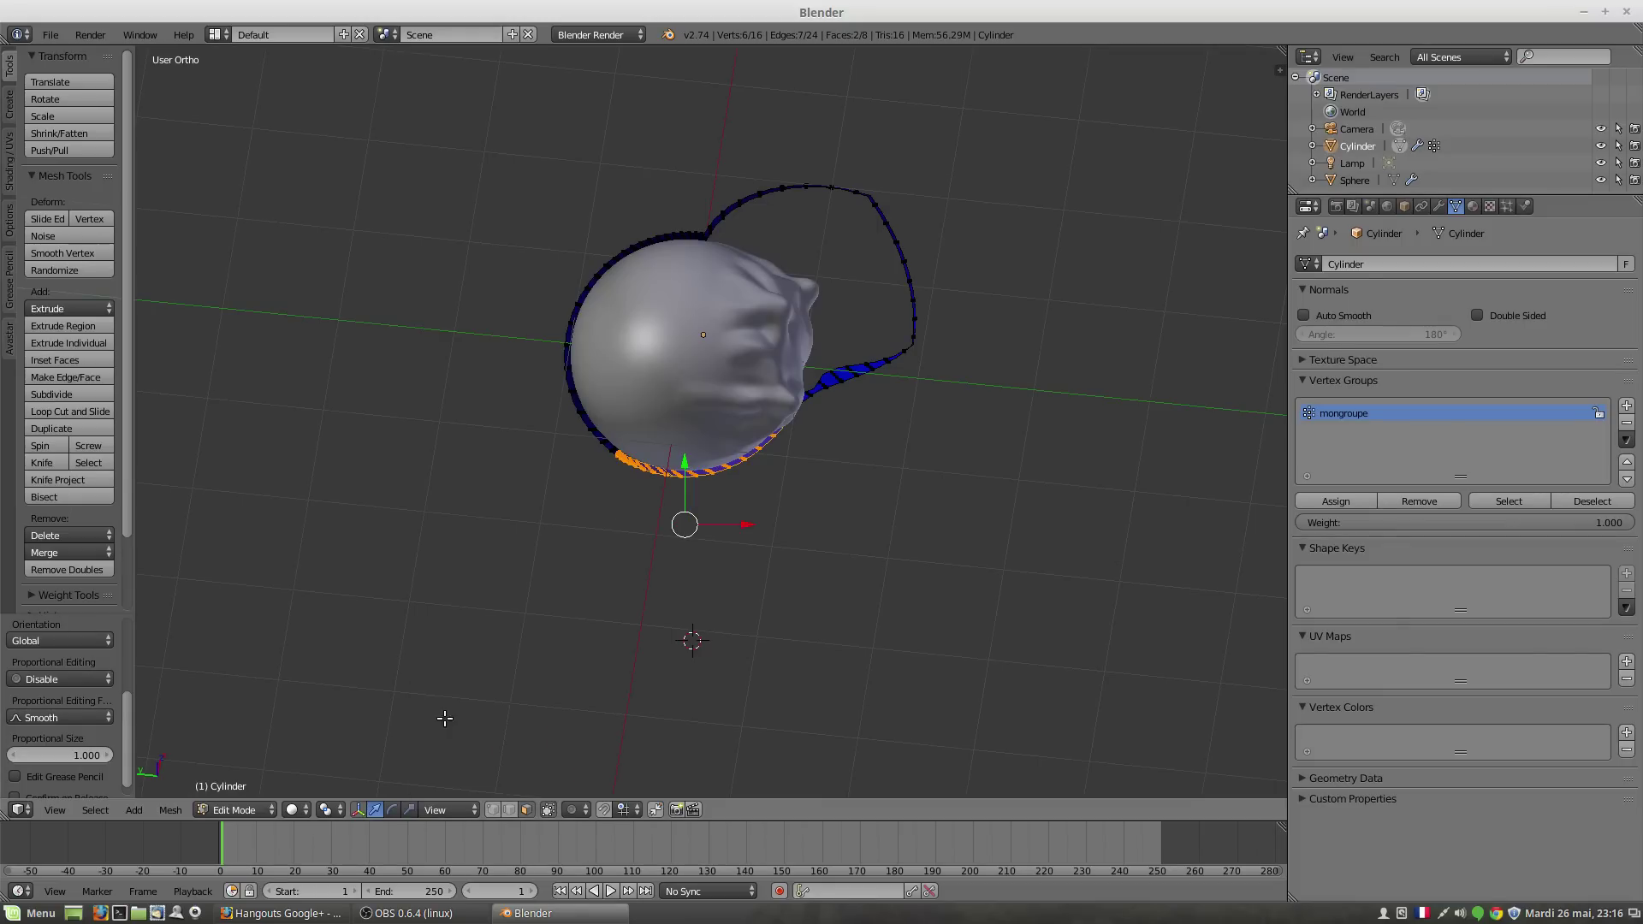
key(a)
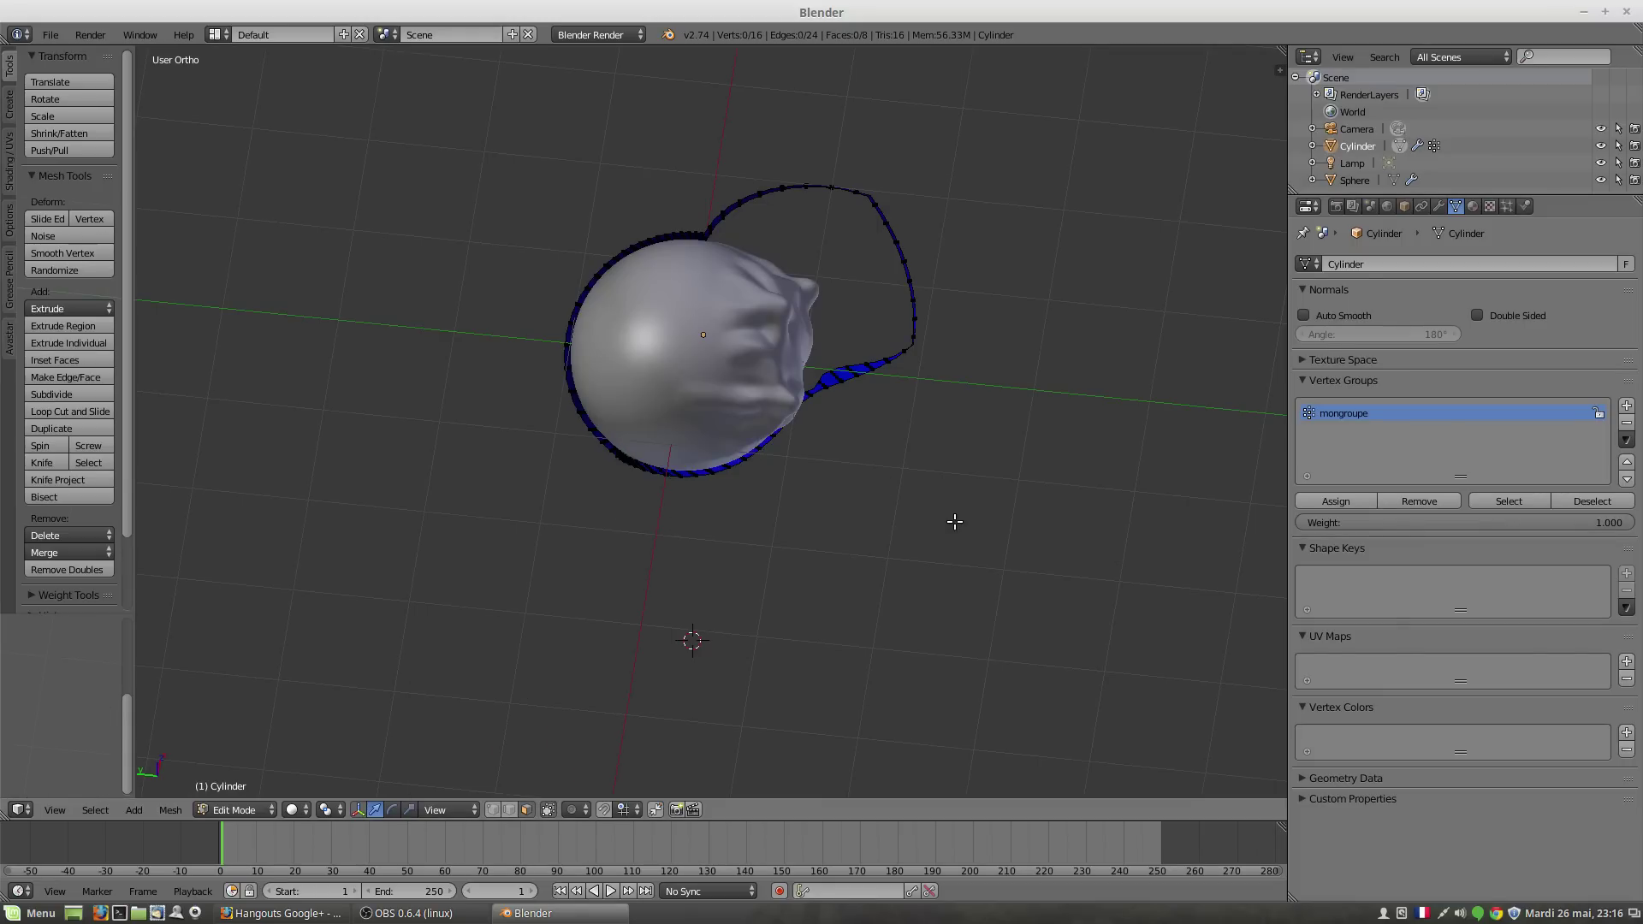
key(a)
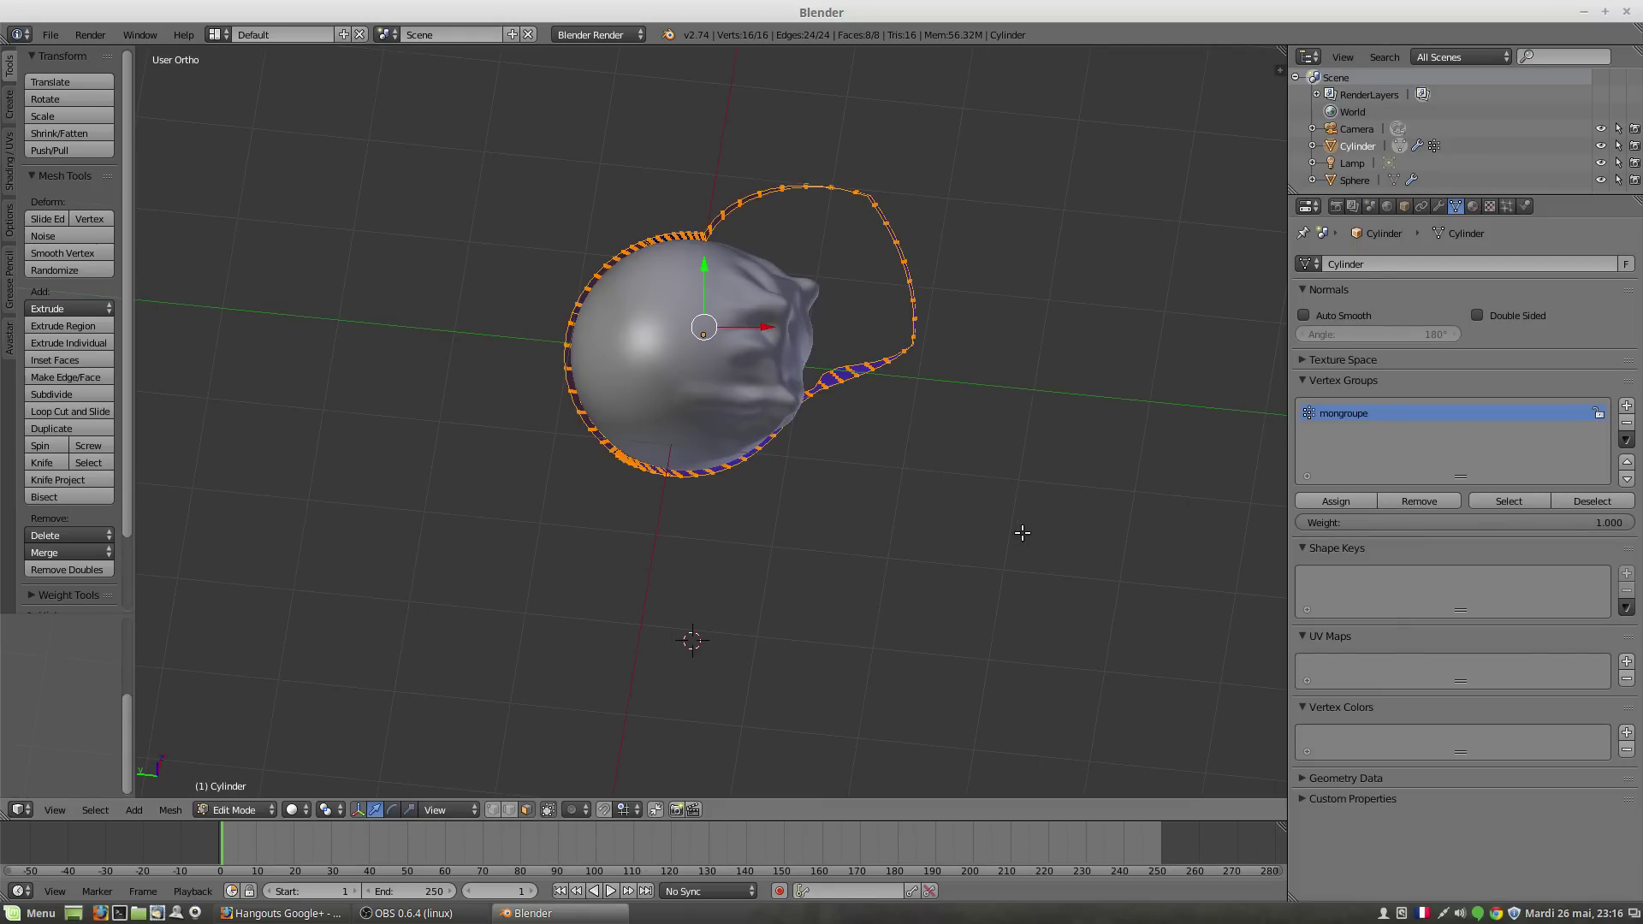
key(r)
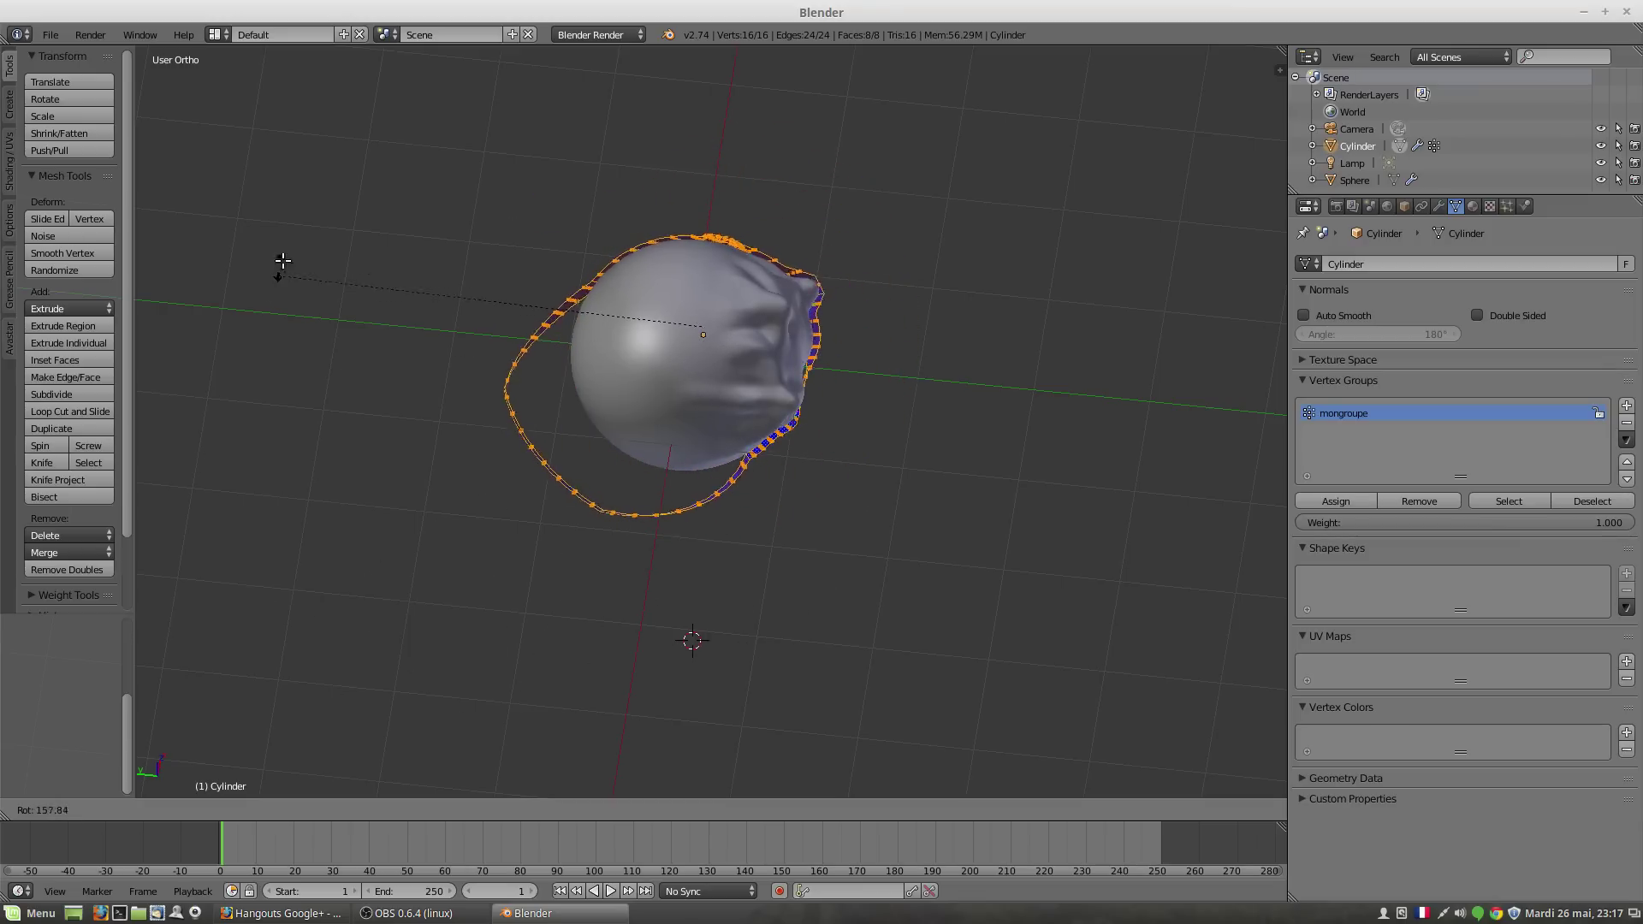
click(284, 269)
Step: Examine the ring's Shrinkwrap settings and how the band wraps the sculpted side of the sphere from several angles
mouse_move(538, 439)
middle_down()
mouse_move(422, 220)
mouse_move(330, 367)
mouse_move(356, 425)
mouse_move(566, 419)
mouse_move(608, 286)
mouse_move(650, 326)
middle_up()
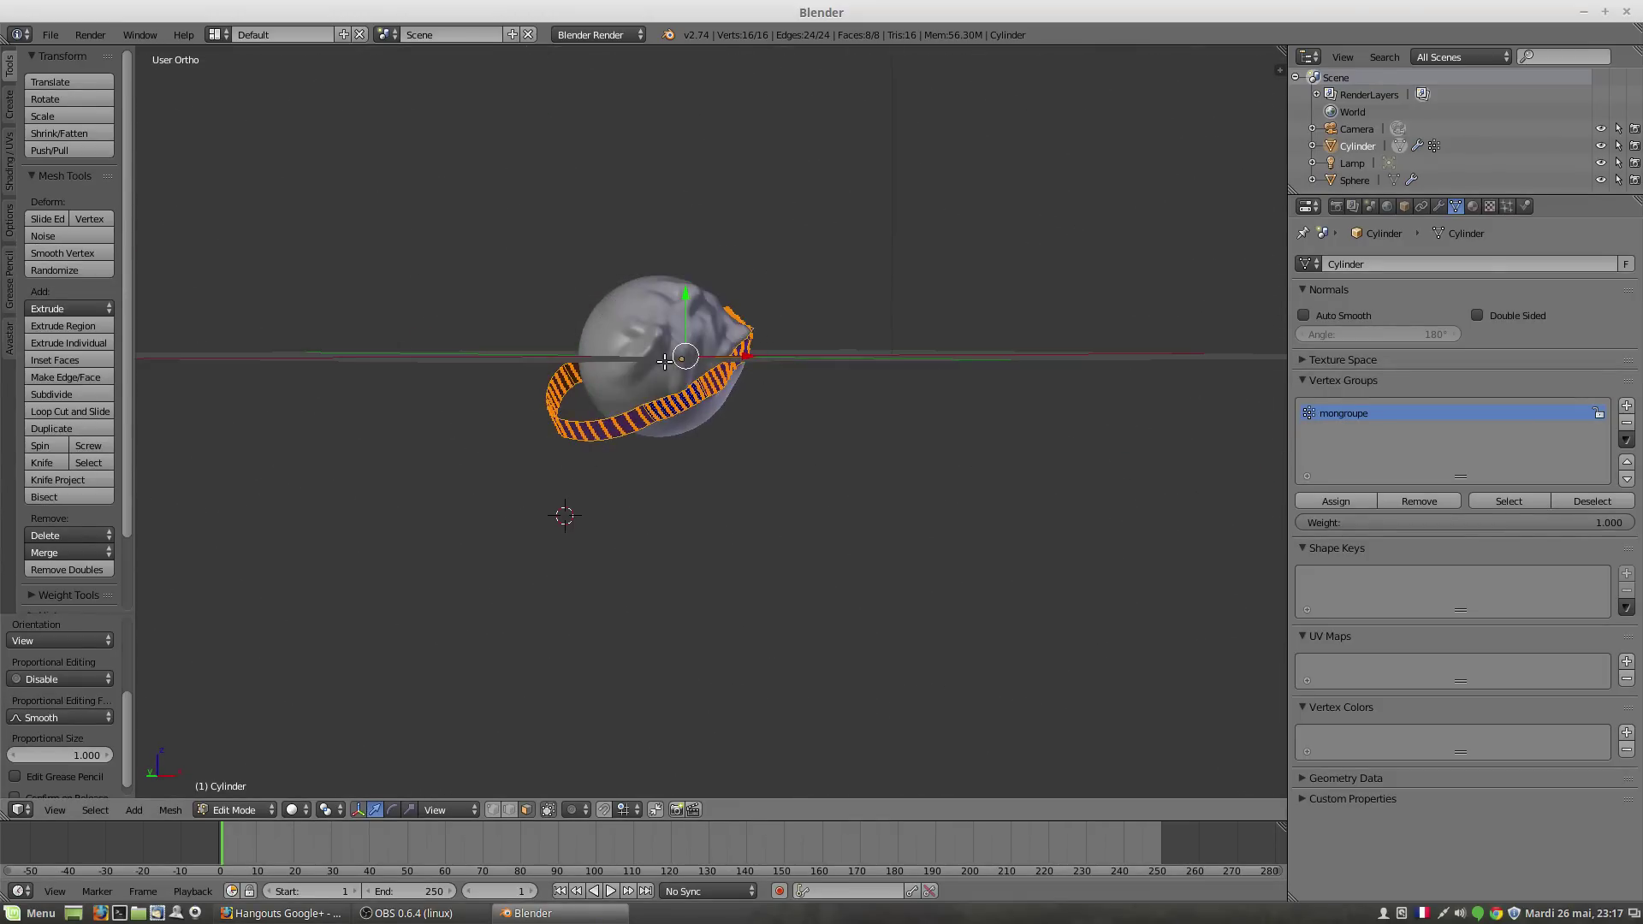
click(1439, 205)
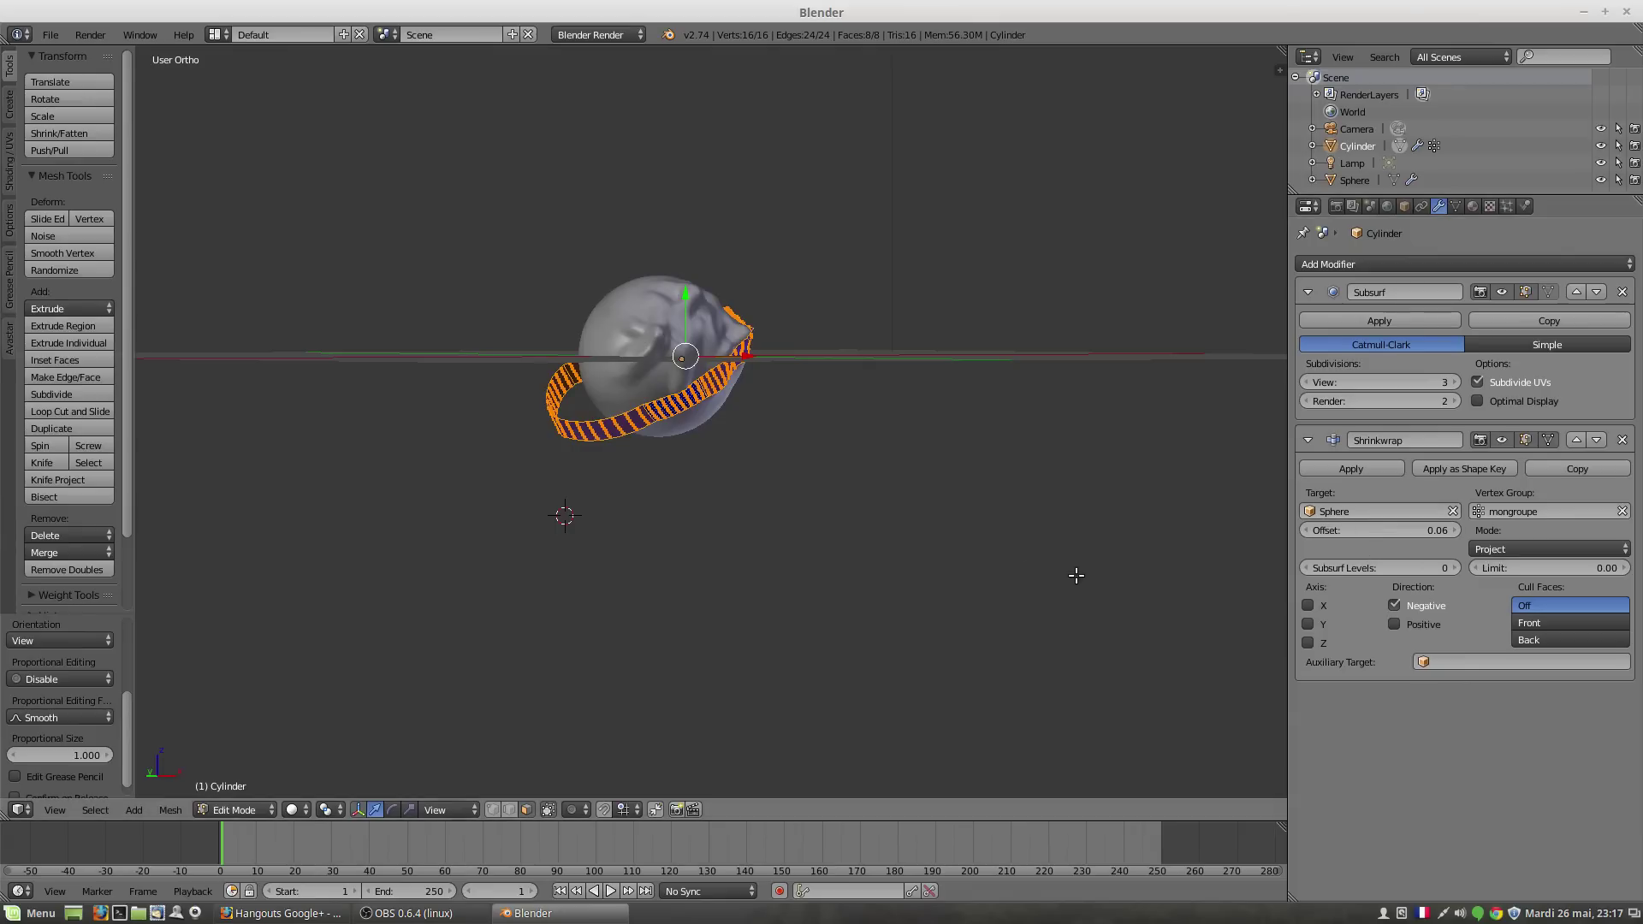
middle_drag(599, 415, 634, 386)
middle_drag(659, 394, 702, 419)
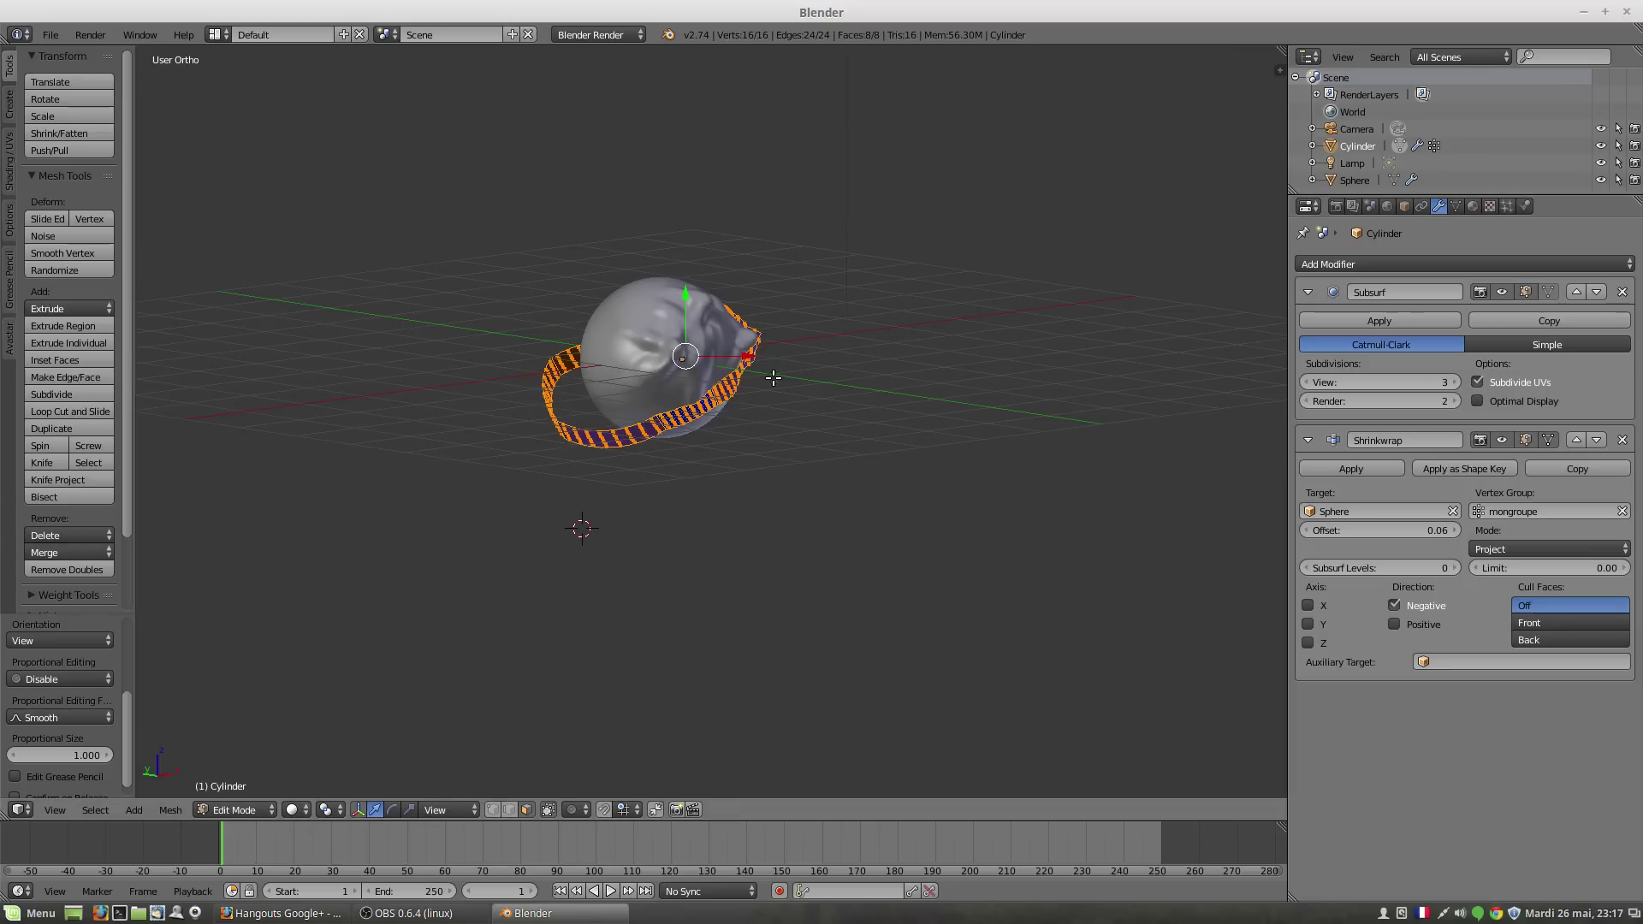
middle_drag(770, 377, 628, 451)
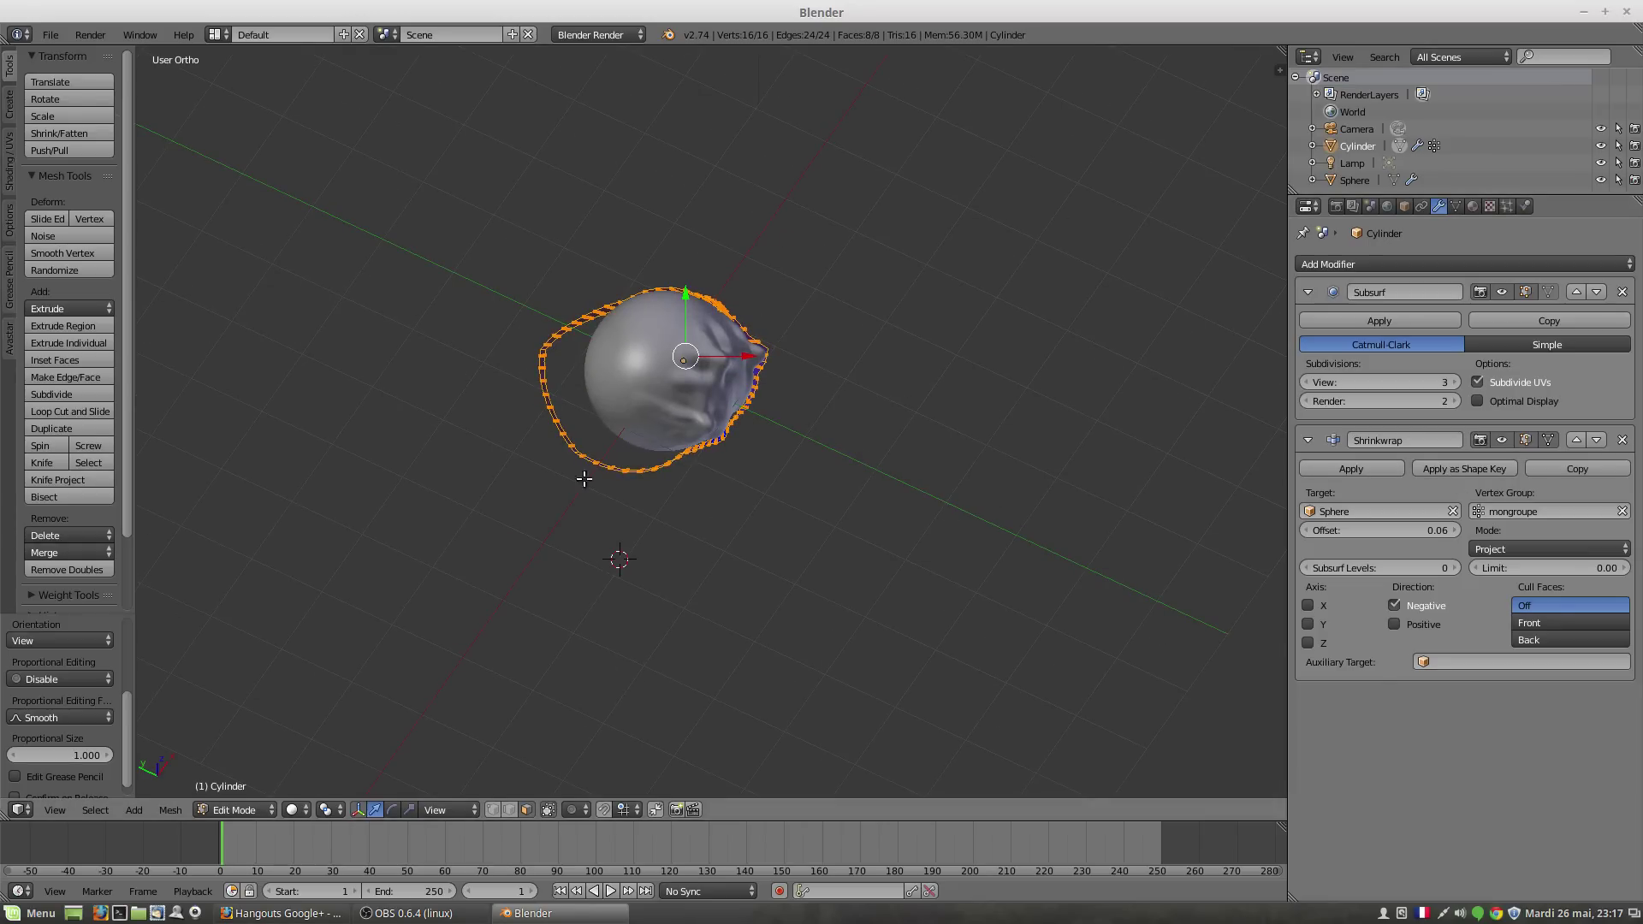
middle_drag(712, 439, 749, 400)
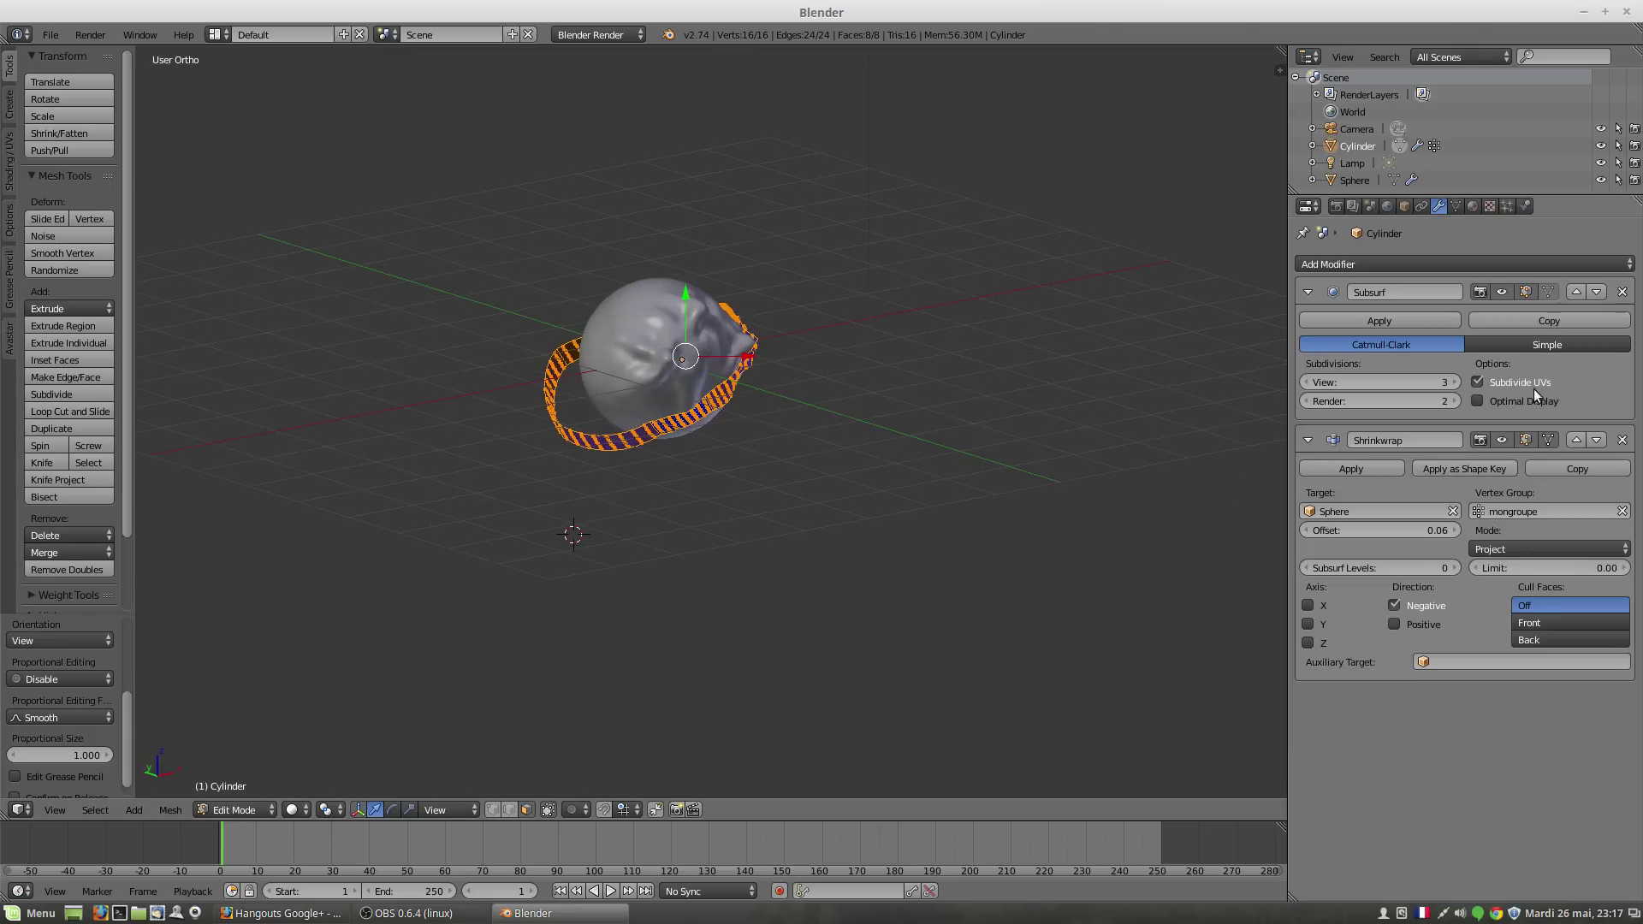
Step: Return the ring to Object Mode and add a first shape key to its mesh
click(1456, 206)
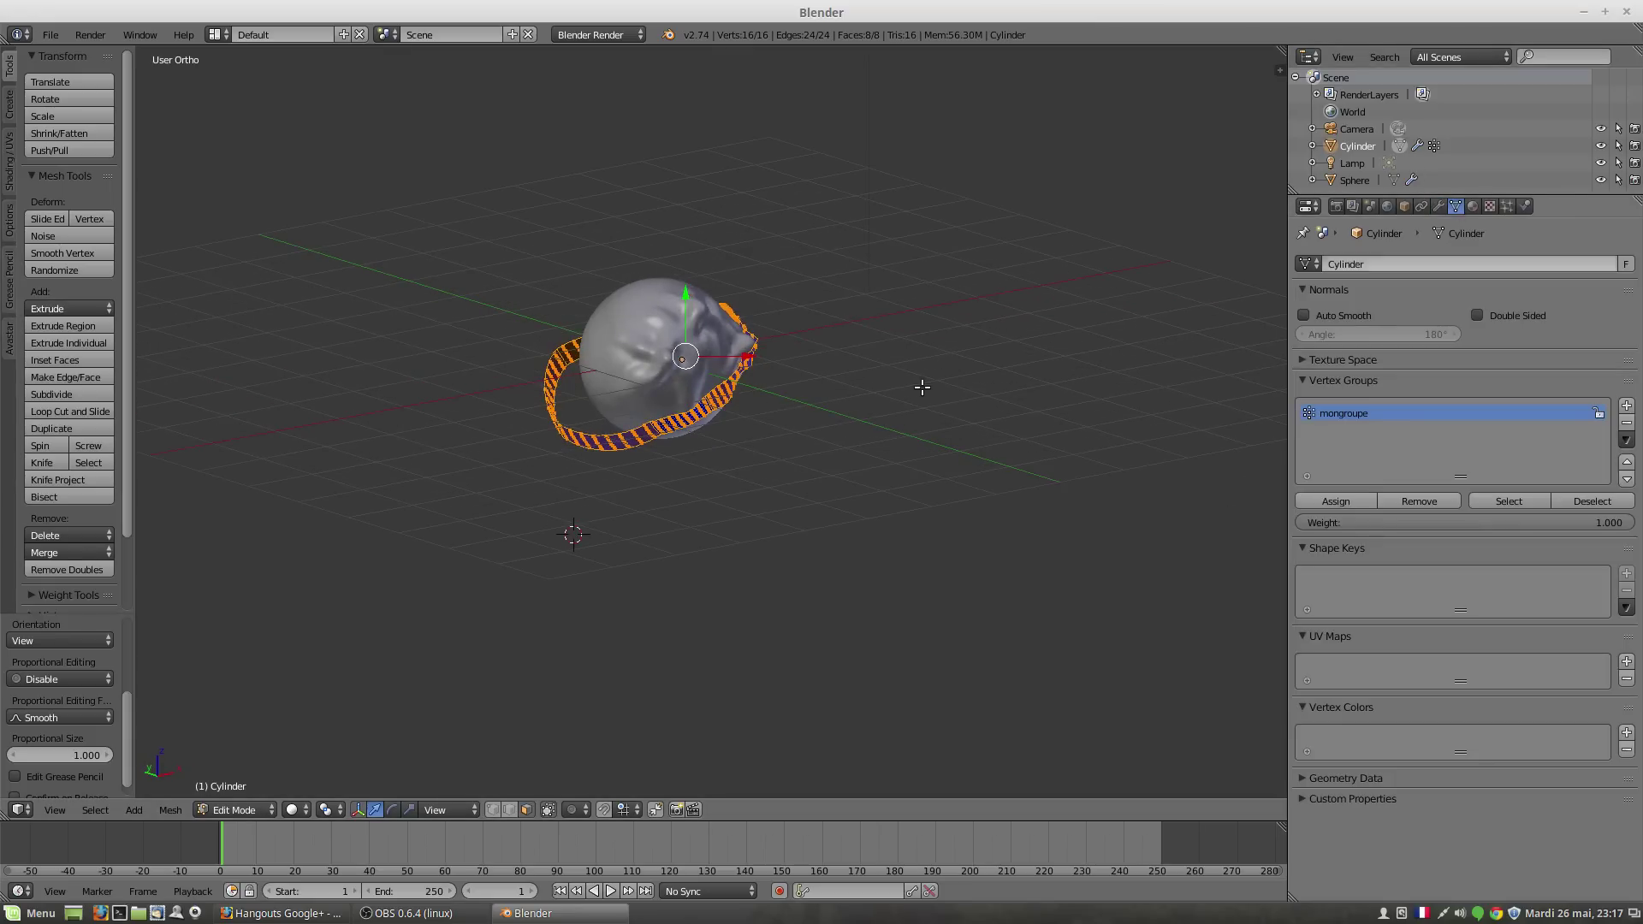
click(248, 809)
click(244, 797)
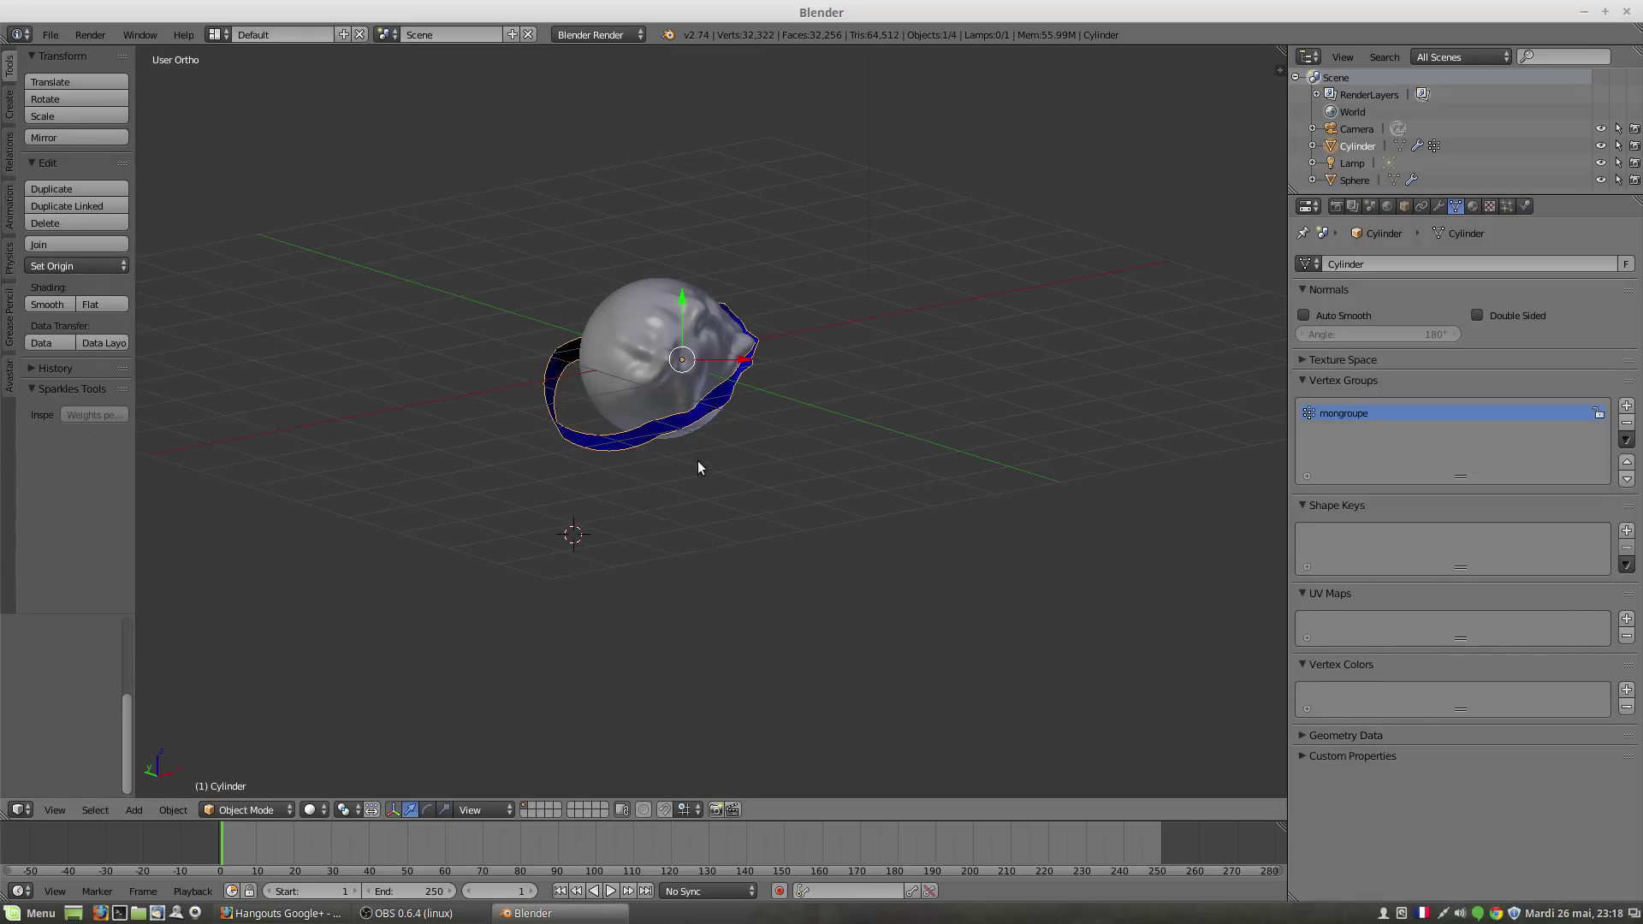
middle_drag(697, 465, 711, 433)
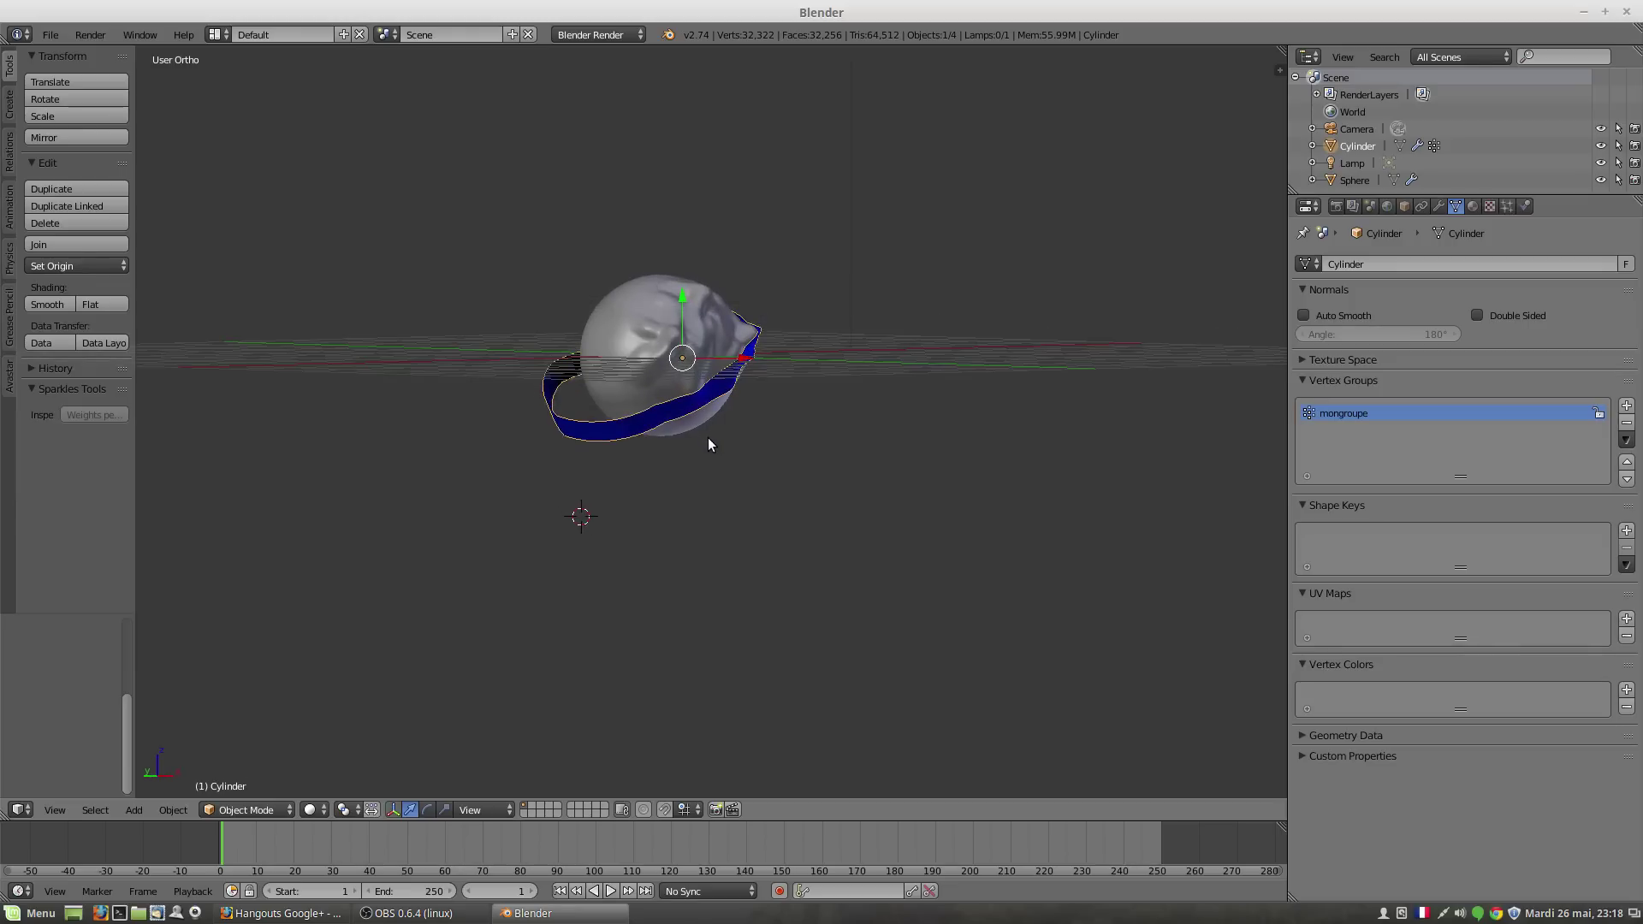
key(KP_1)
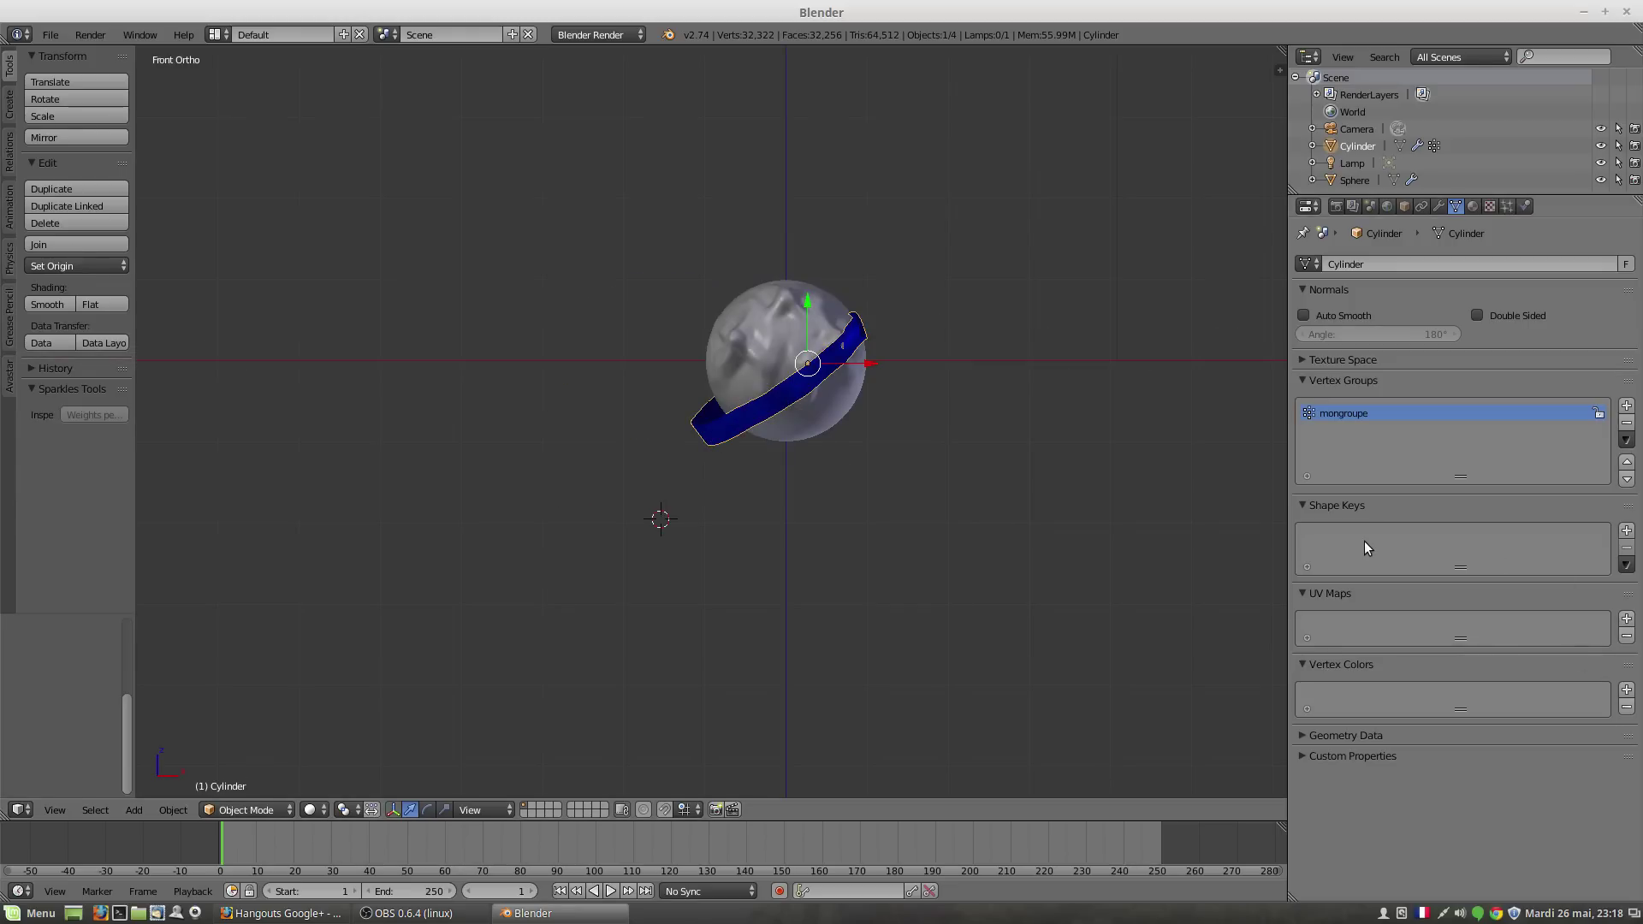
click(1627, 531)
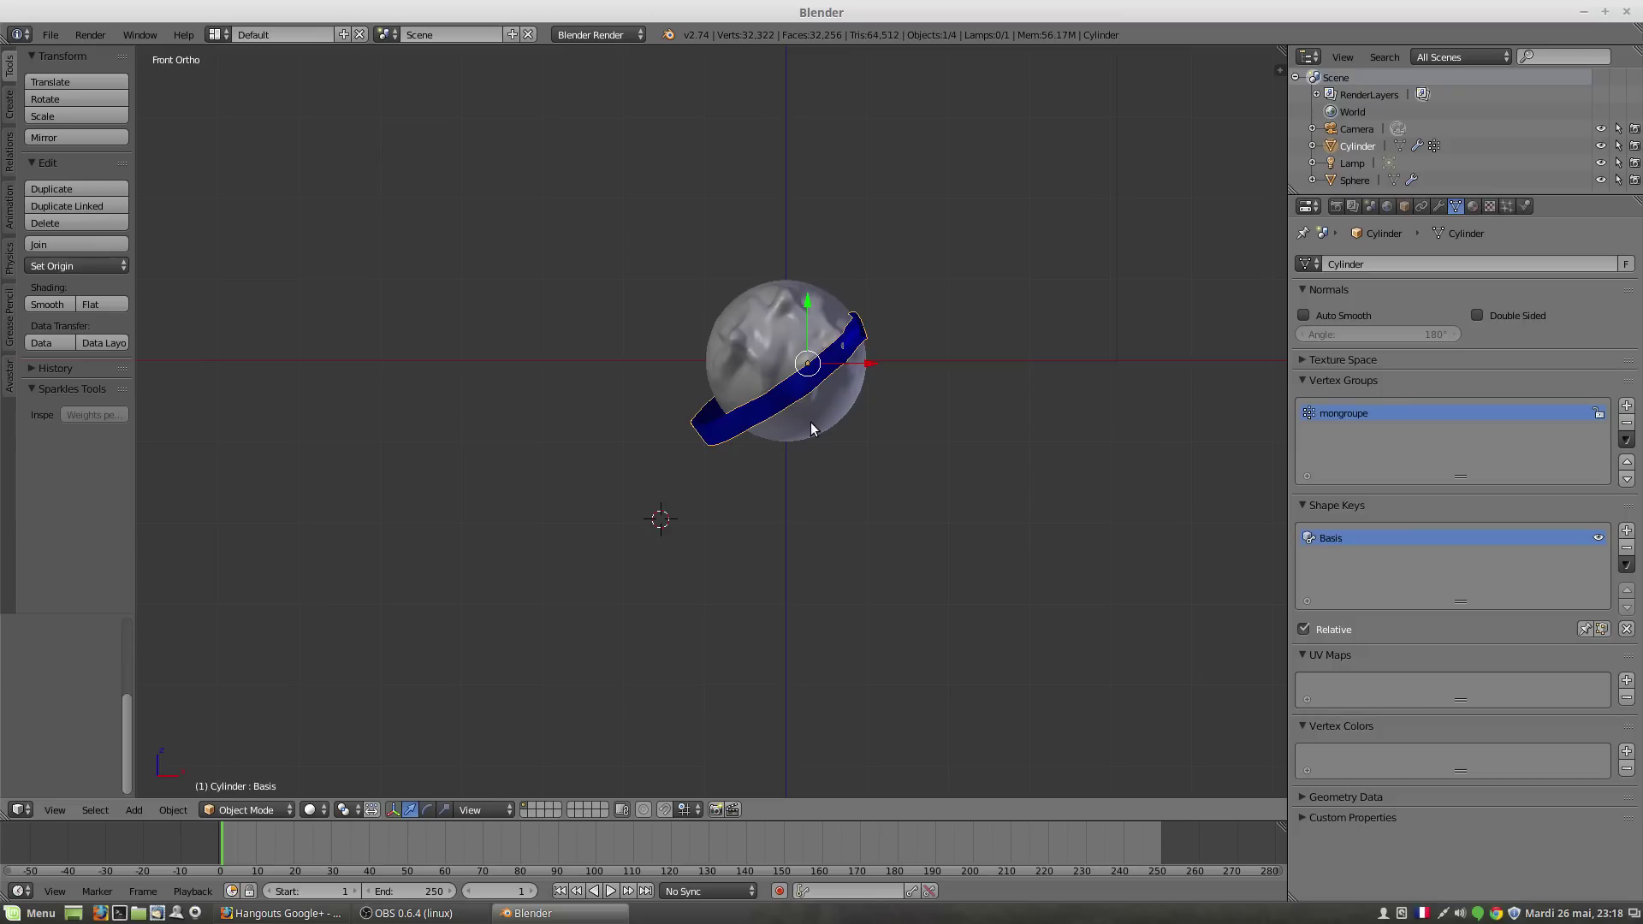
middle_drag(813, 423, 909, 486)
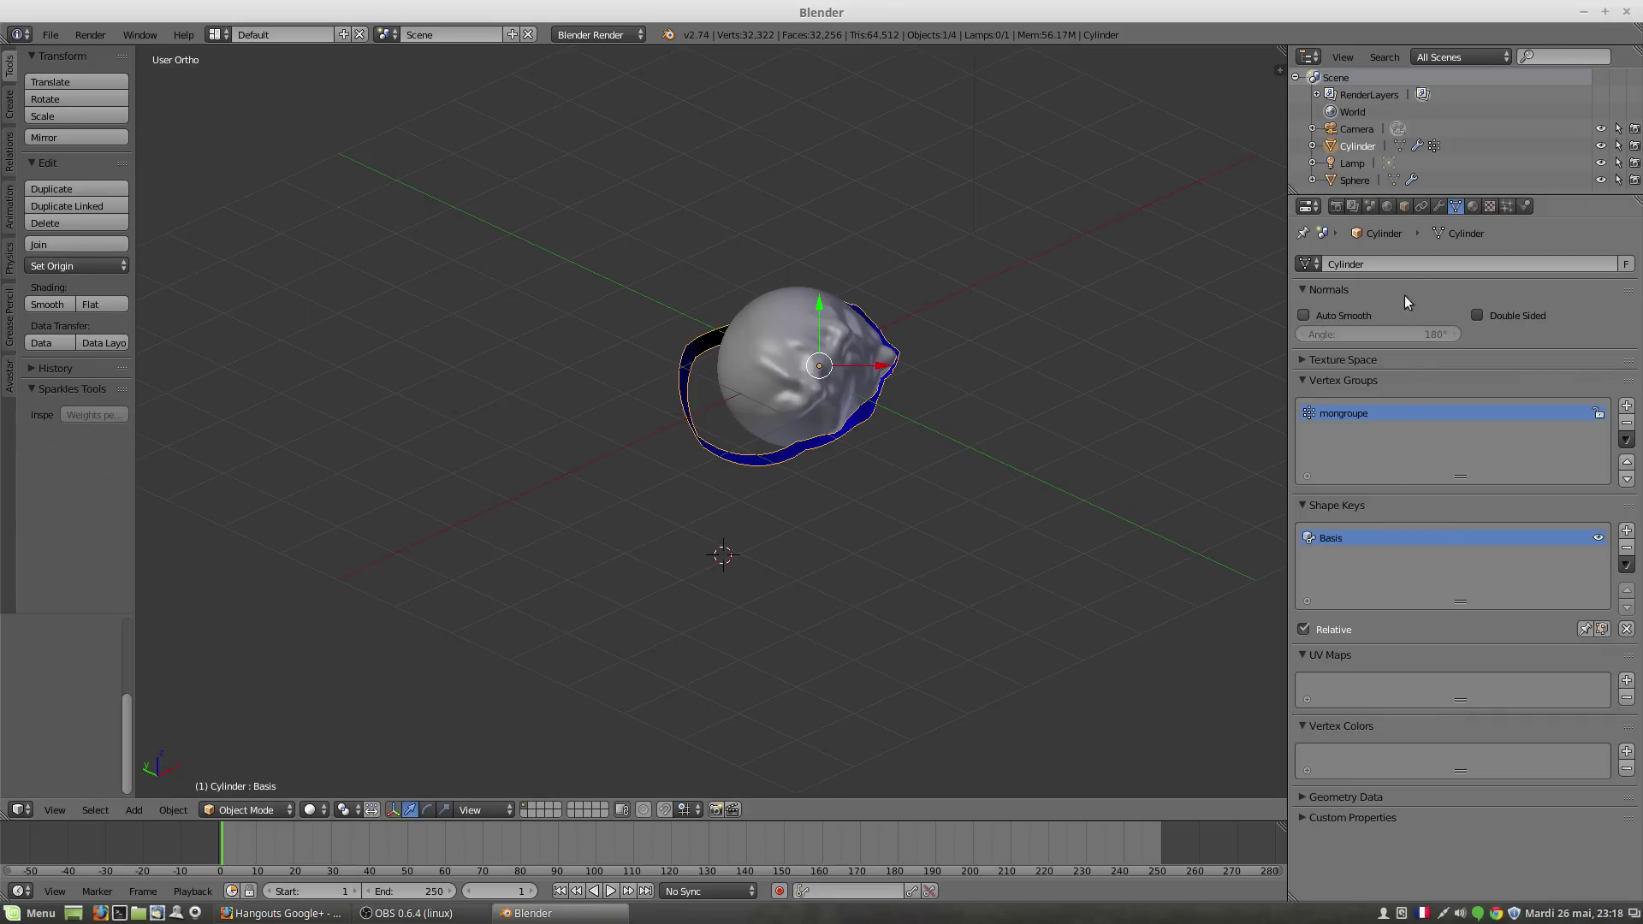
click(1439, 207)
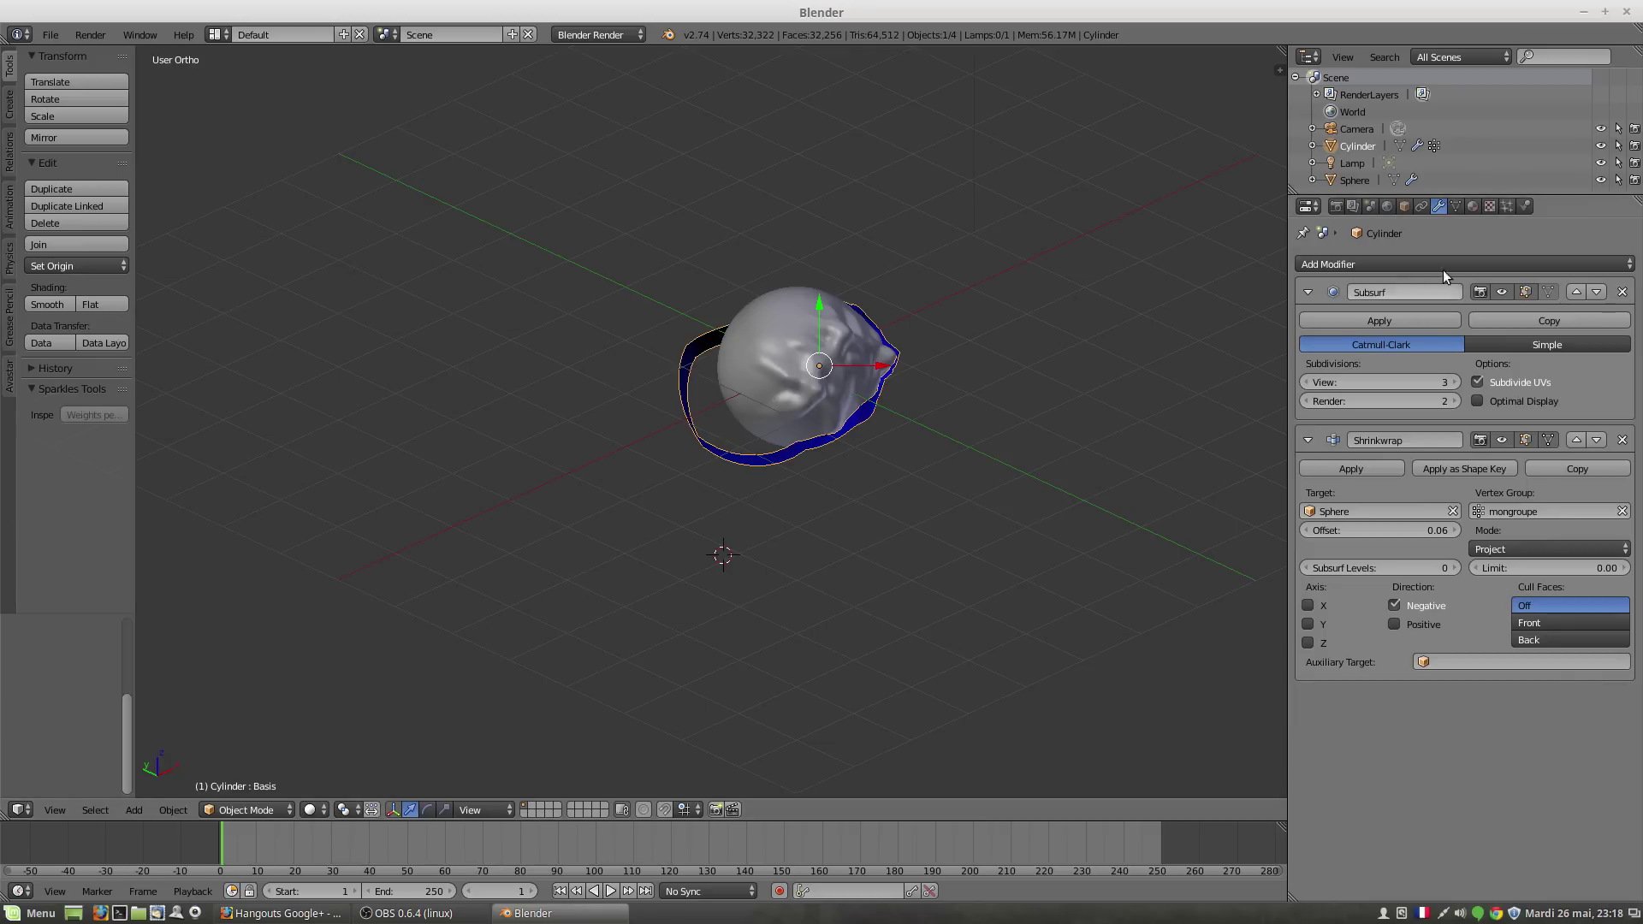
click(1455, 206)
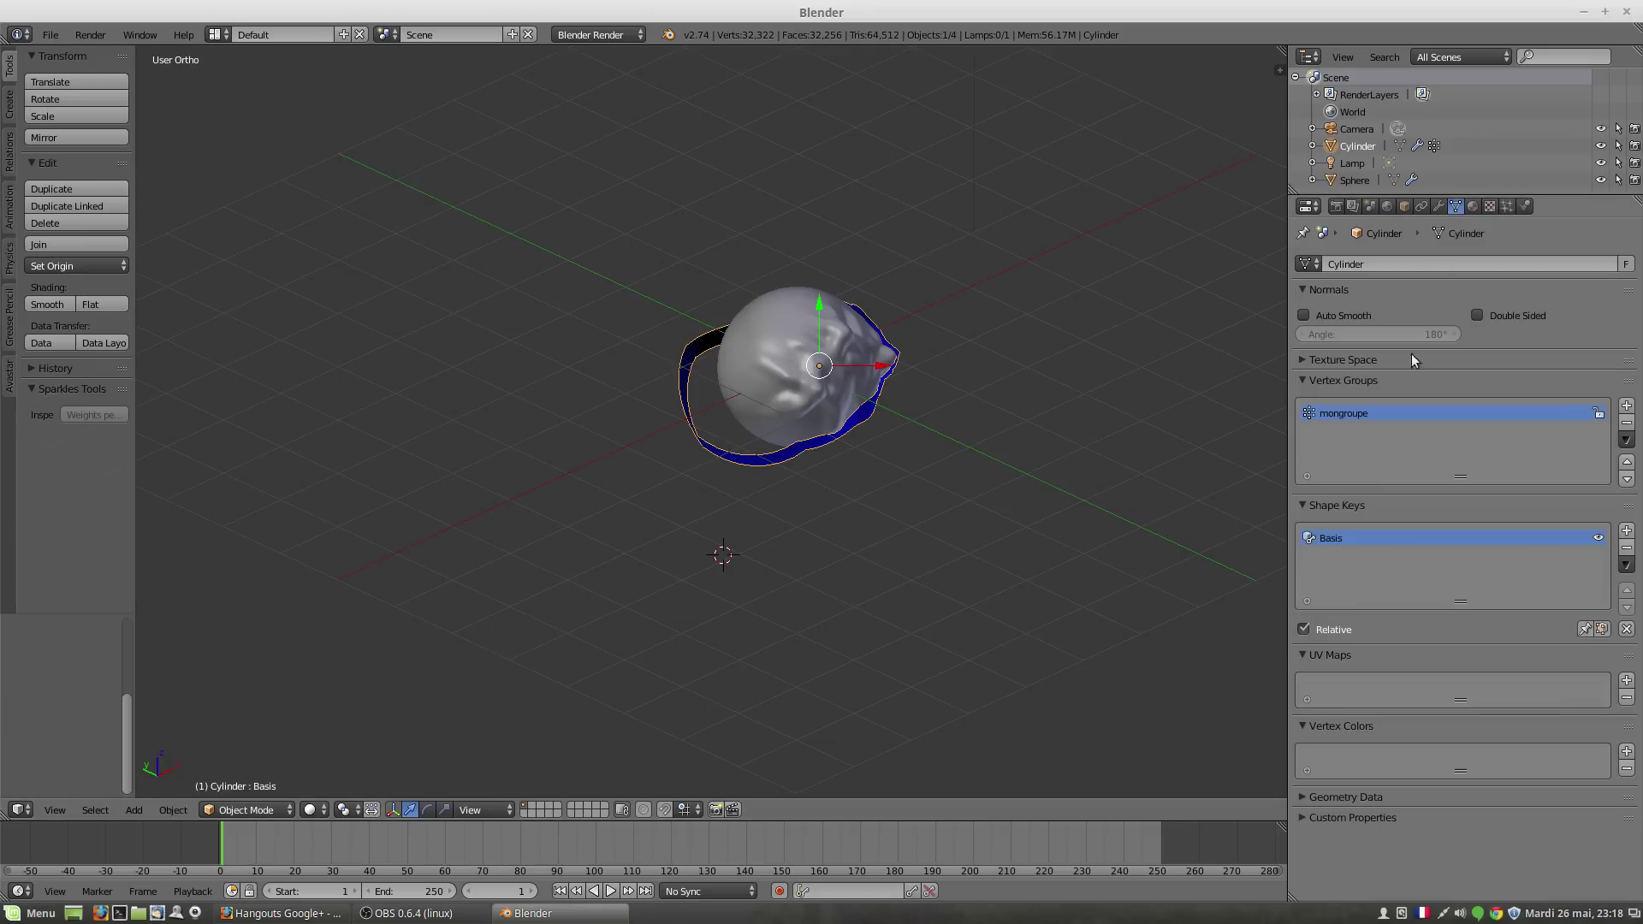
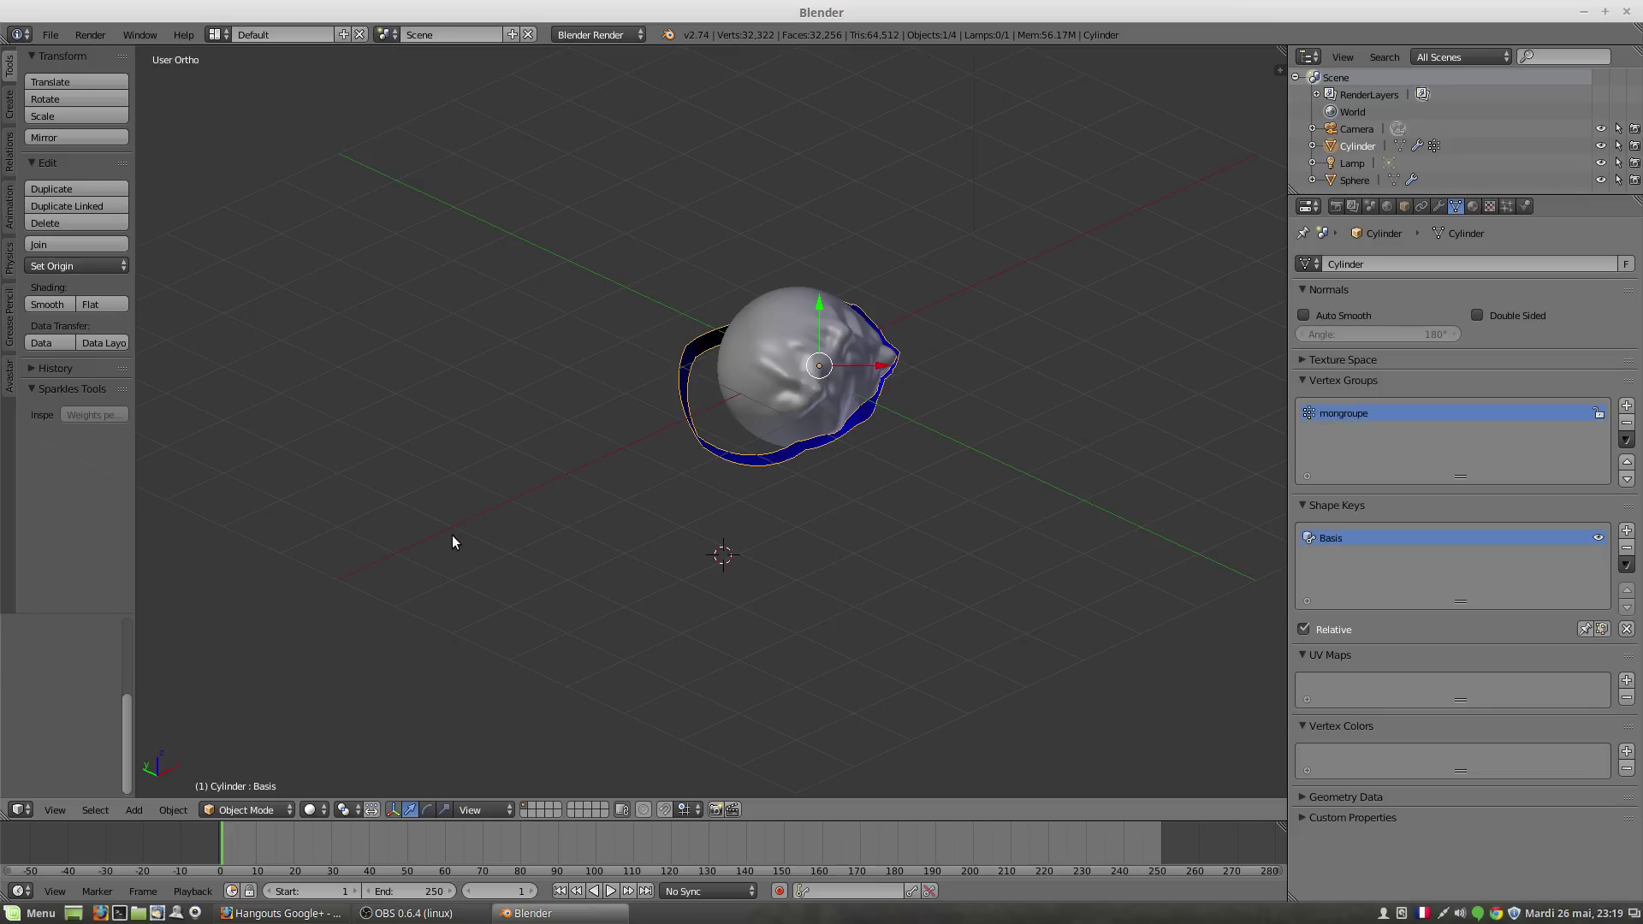
Step: Show the 3D view's properties region, look through the active keying set options and inspect the ring up close
click(1279, 70)
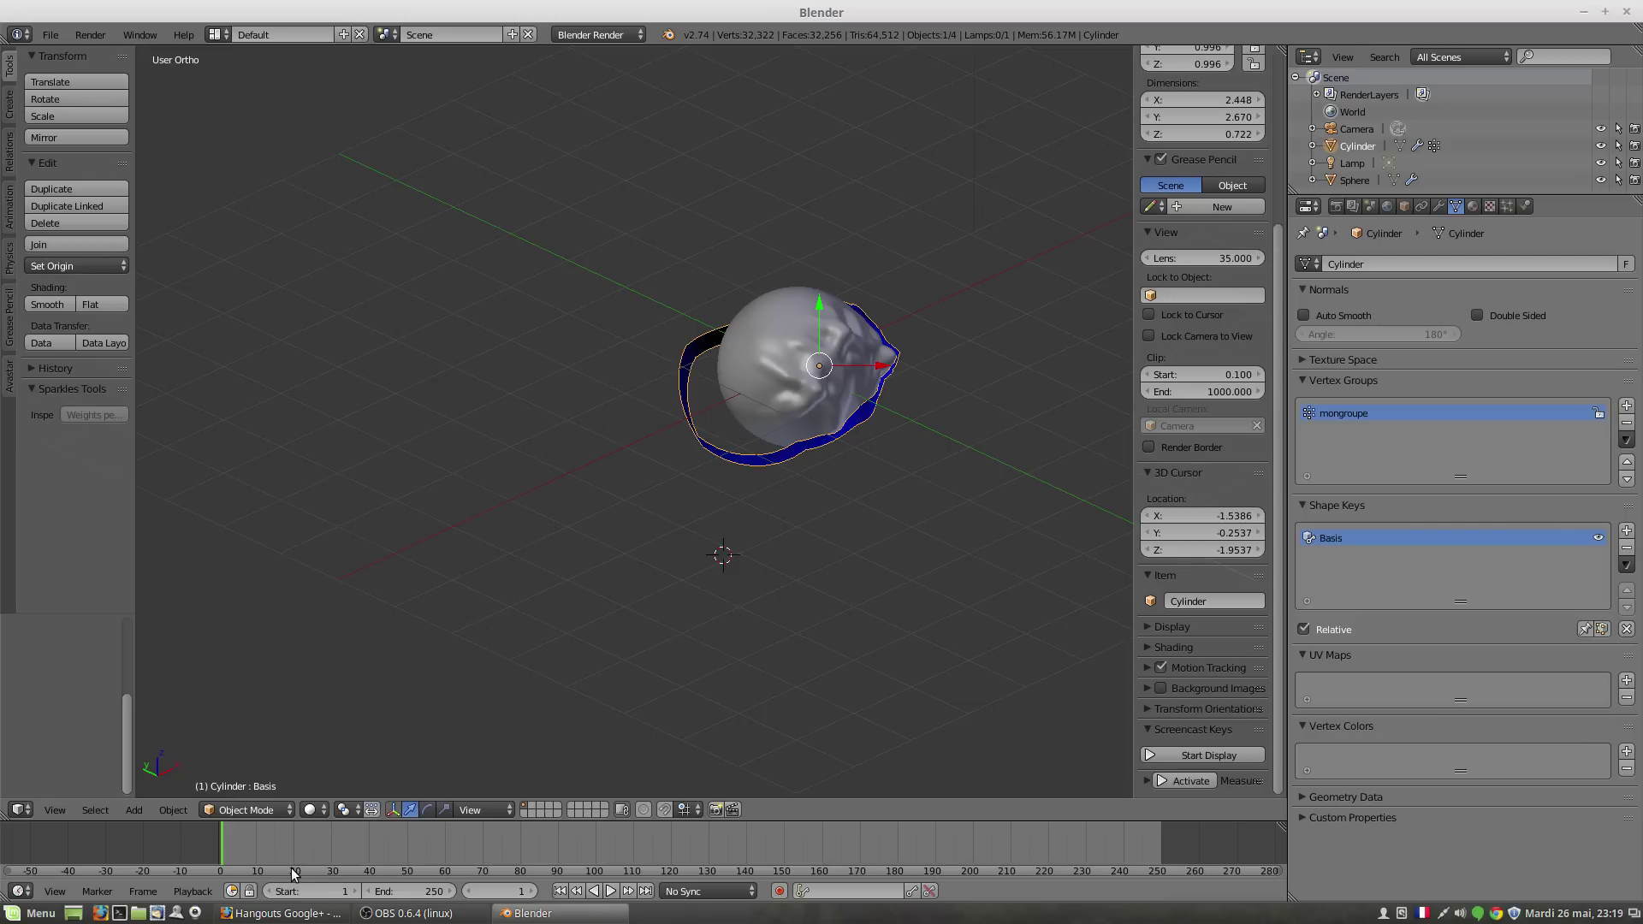
click(807, 891)
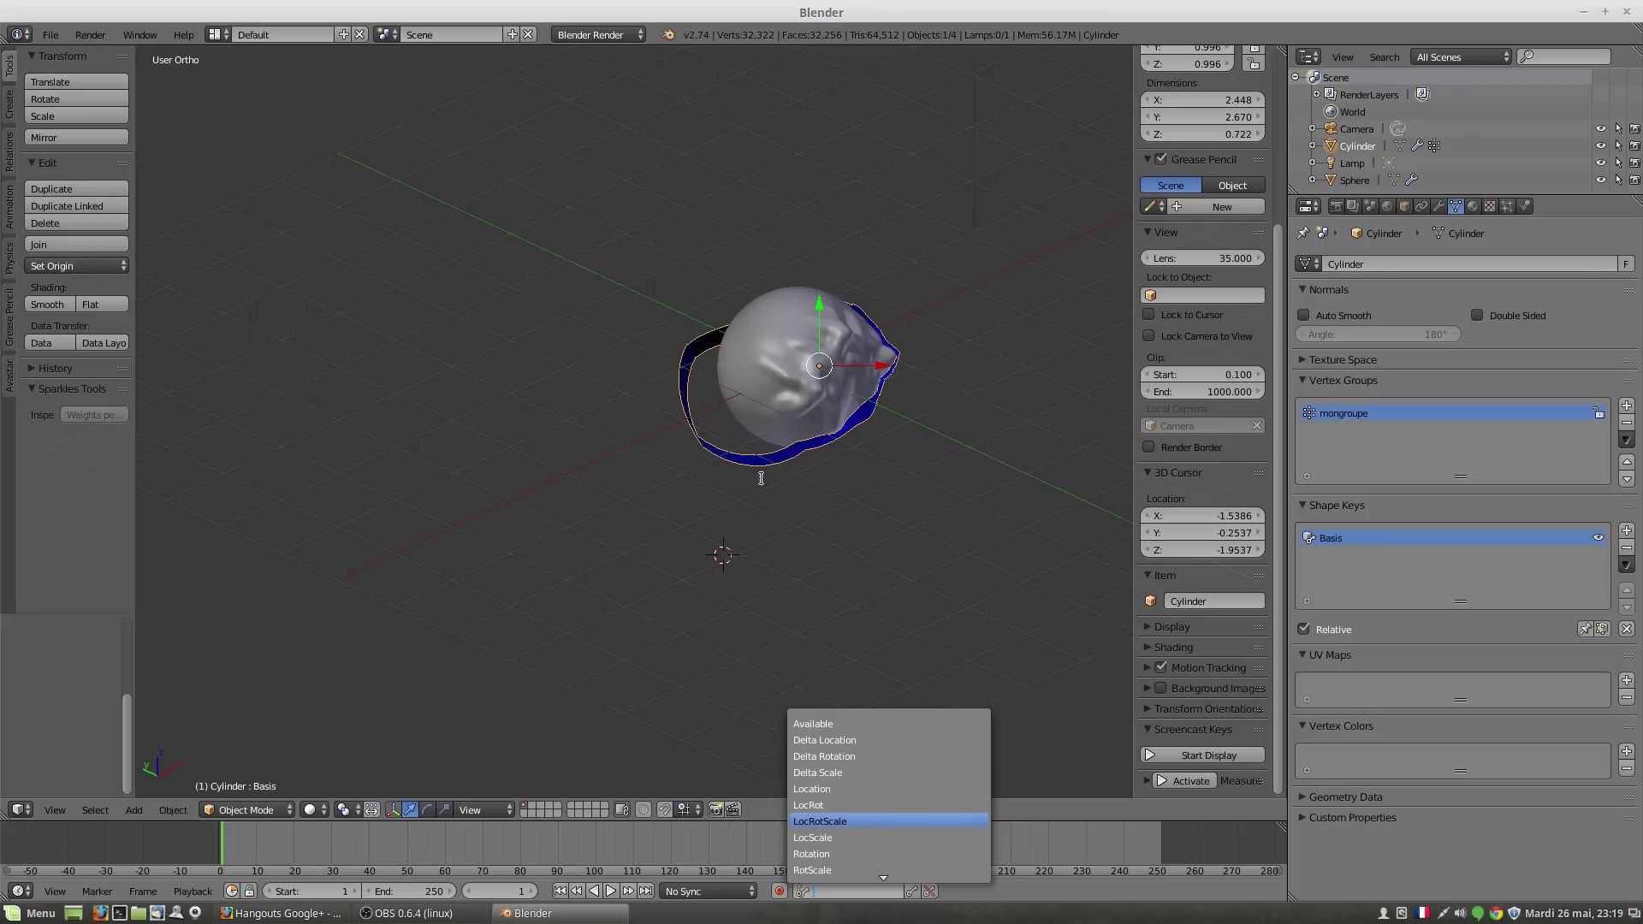
click(828, 655)
middle_drag(848, 654, 822, 596)
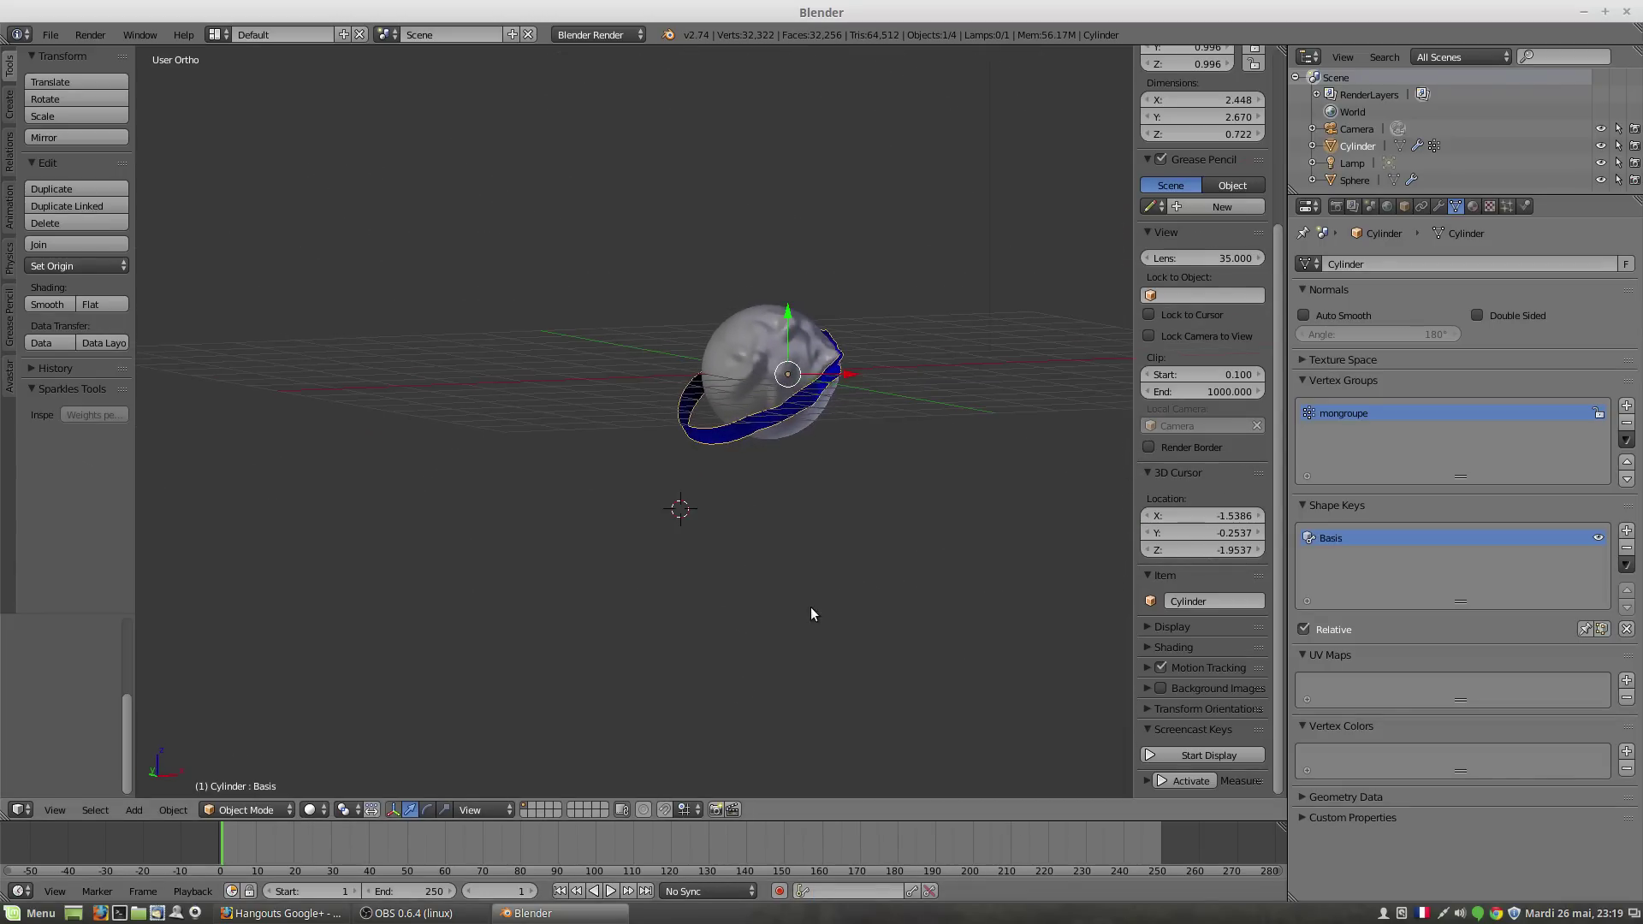
scroll(815, 606, up, 2)
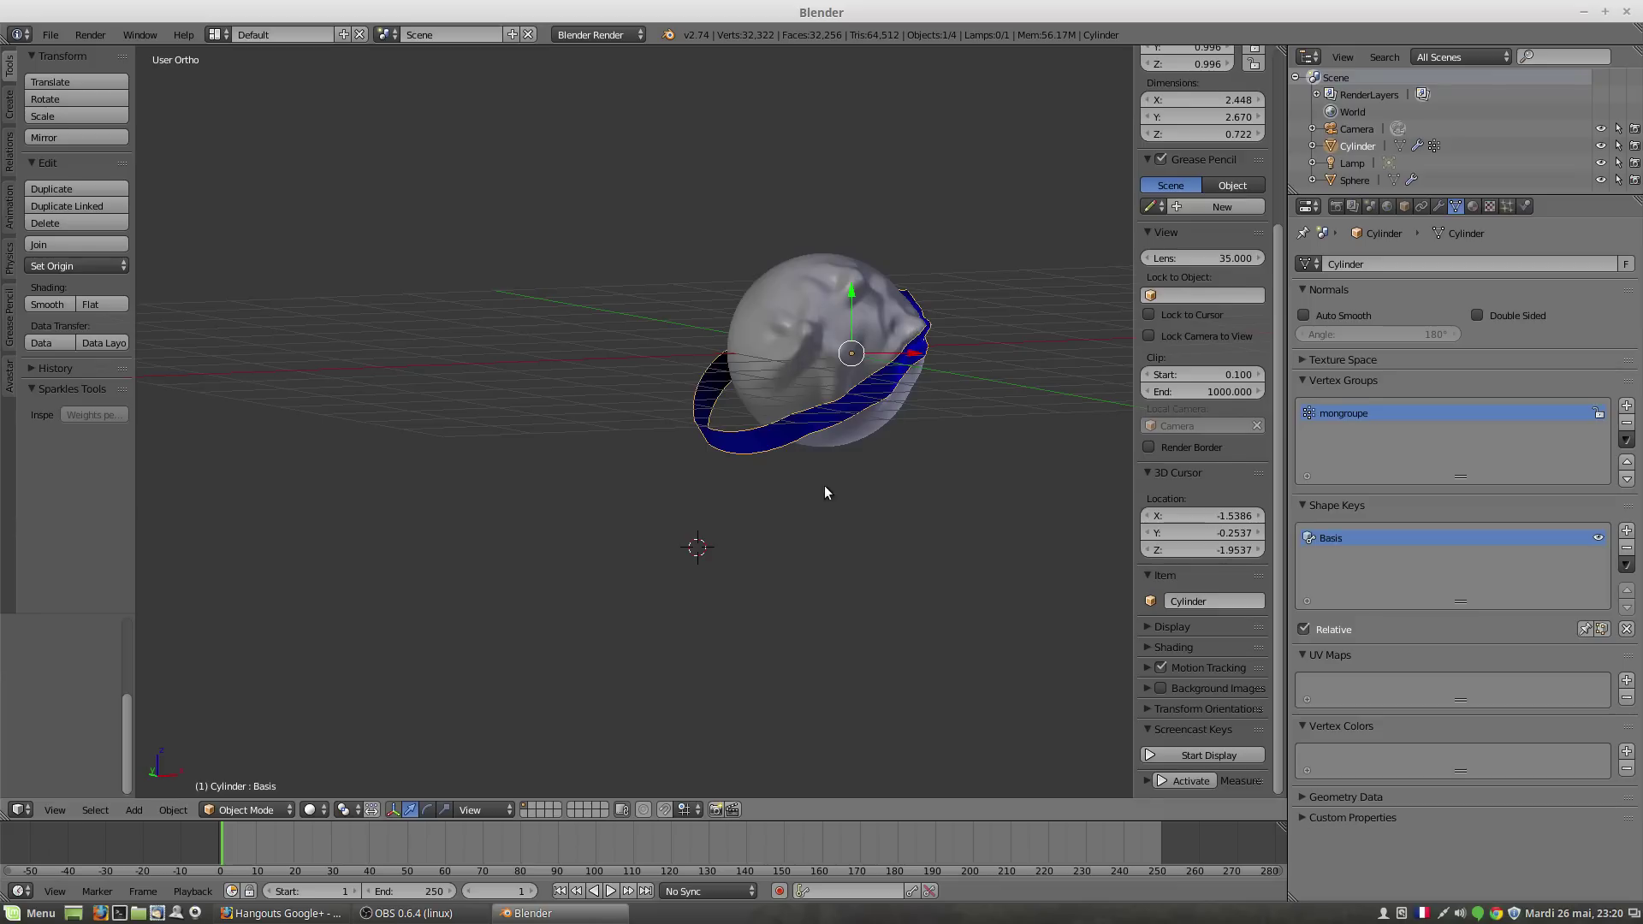
middle_drag(824, 487, 845, 575)
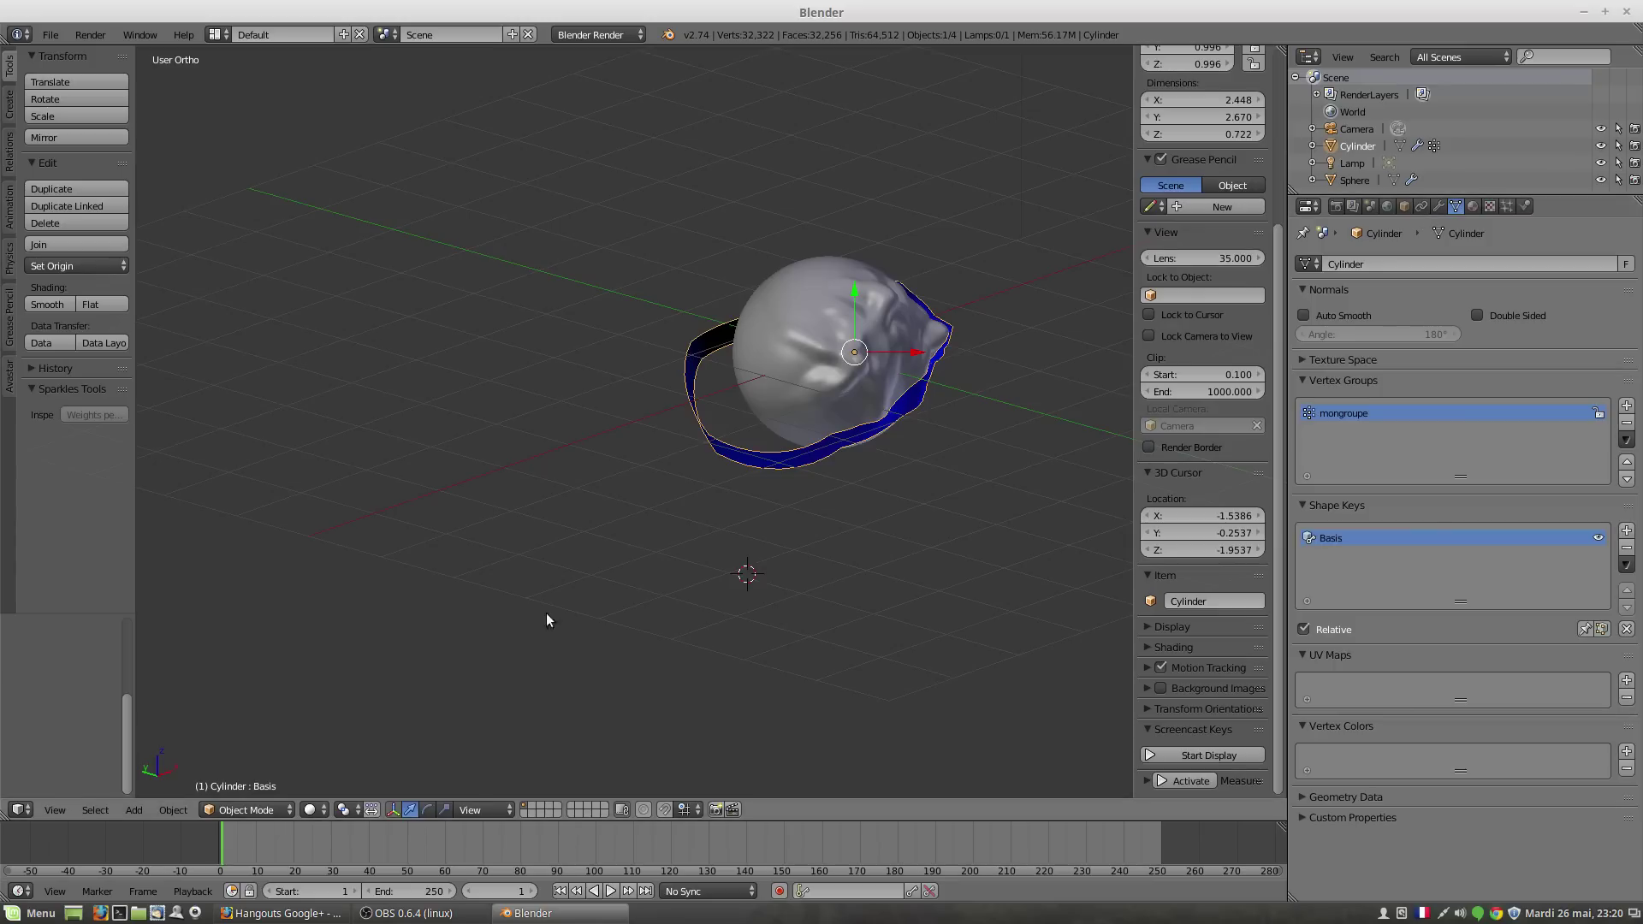
click(246, 811)
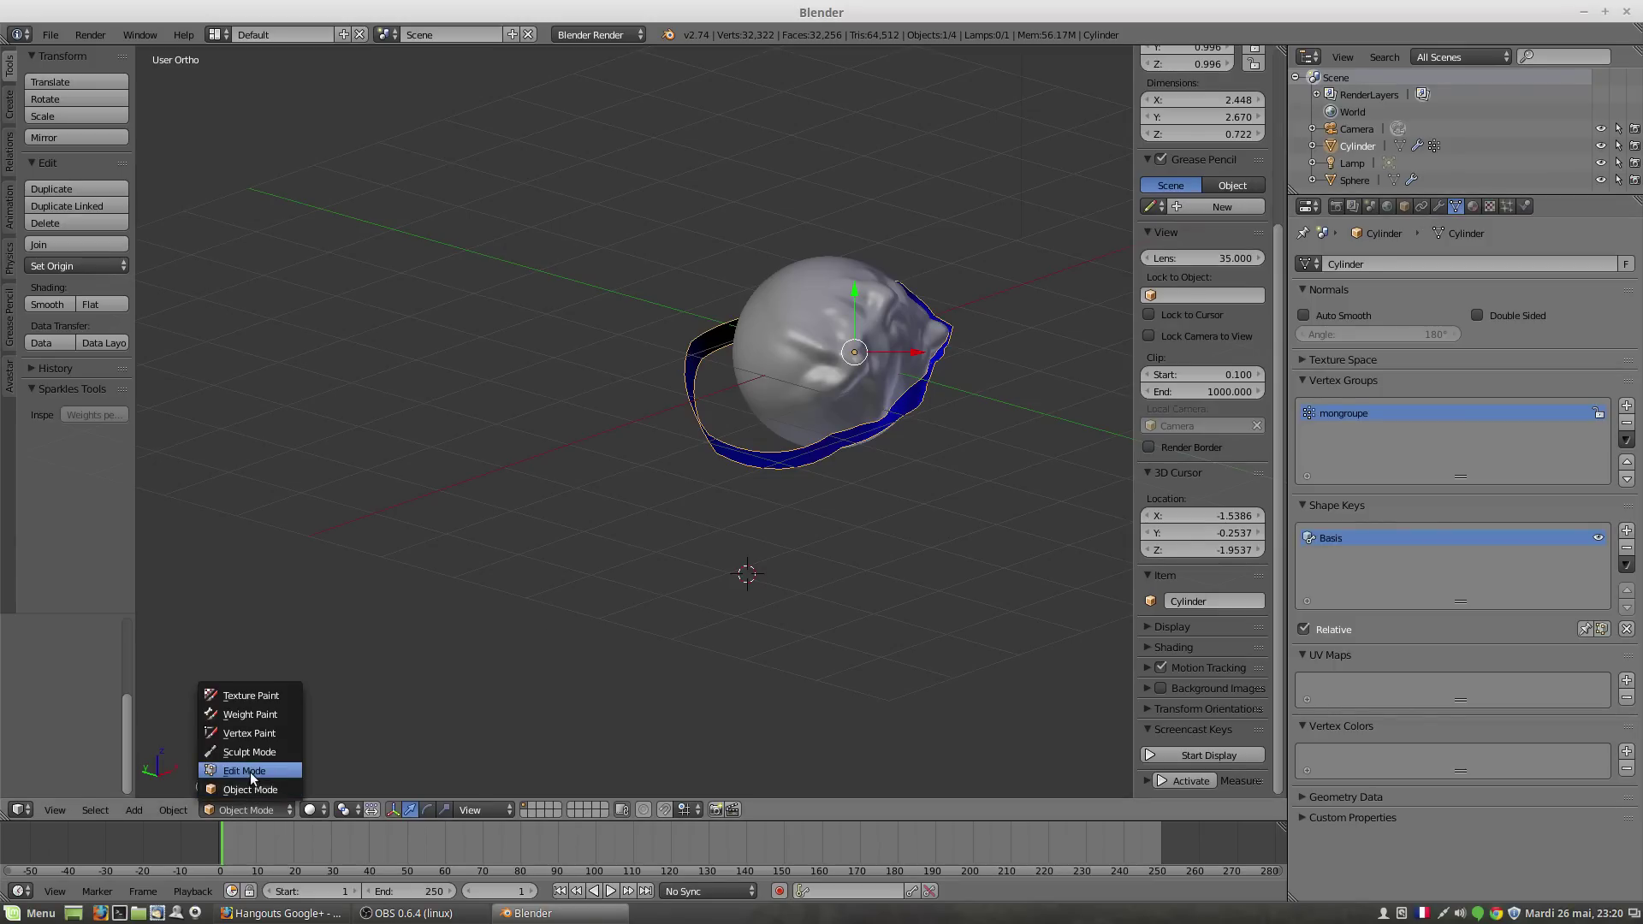
click(245, 771)
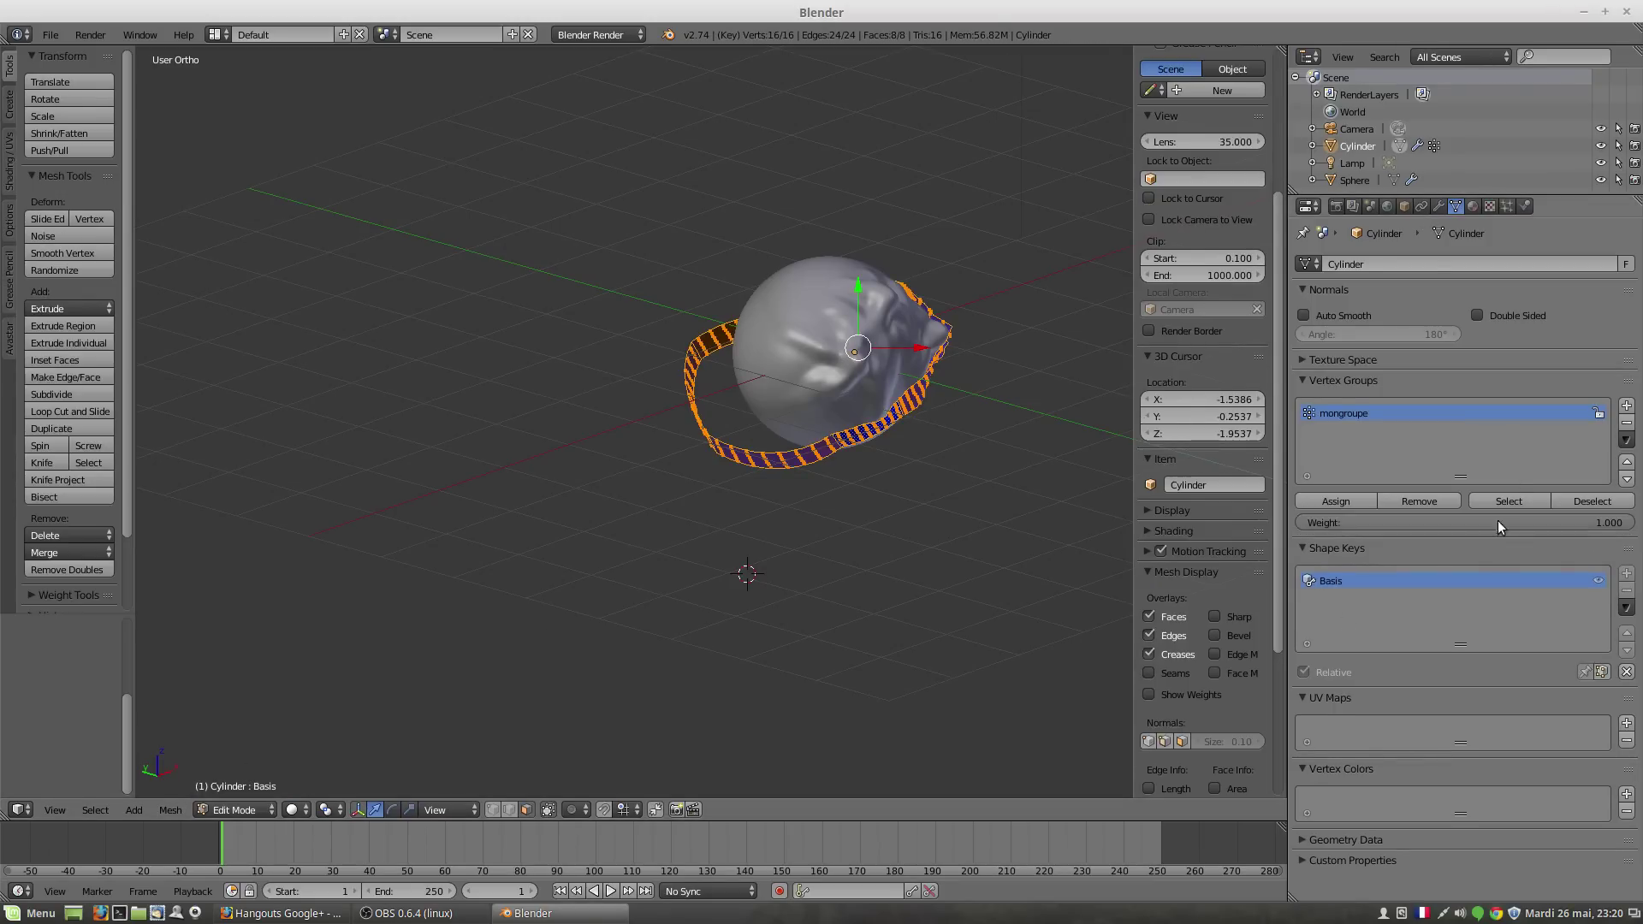
click(233, 809)
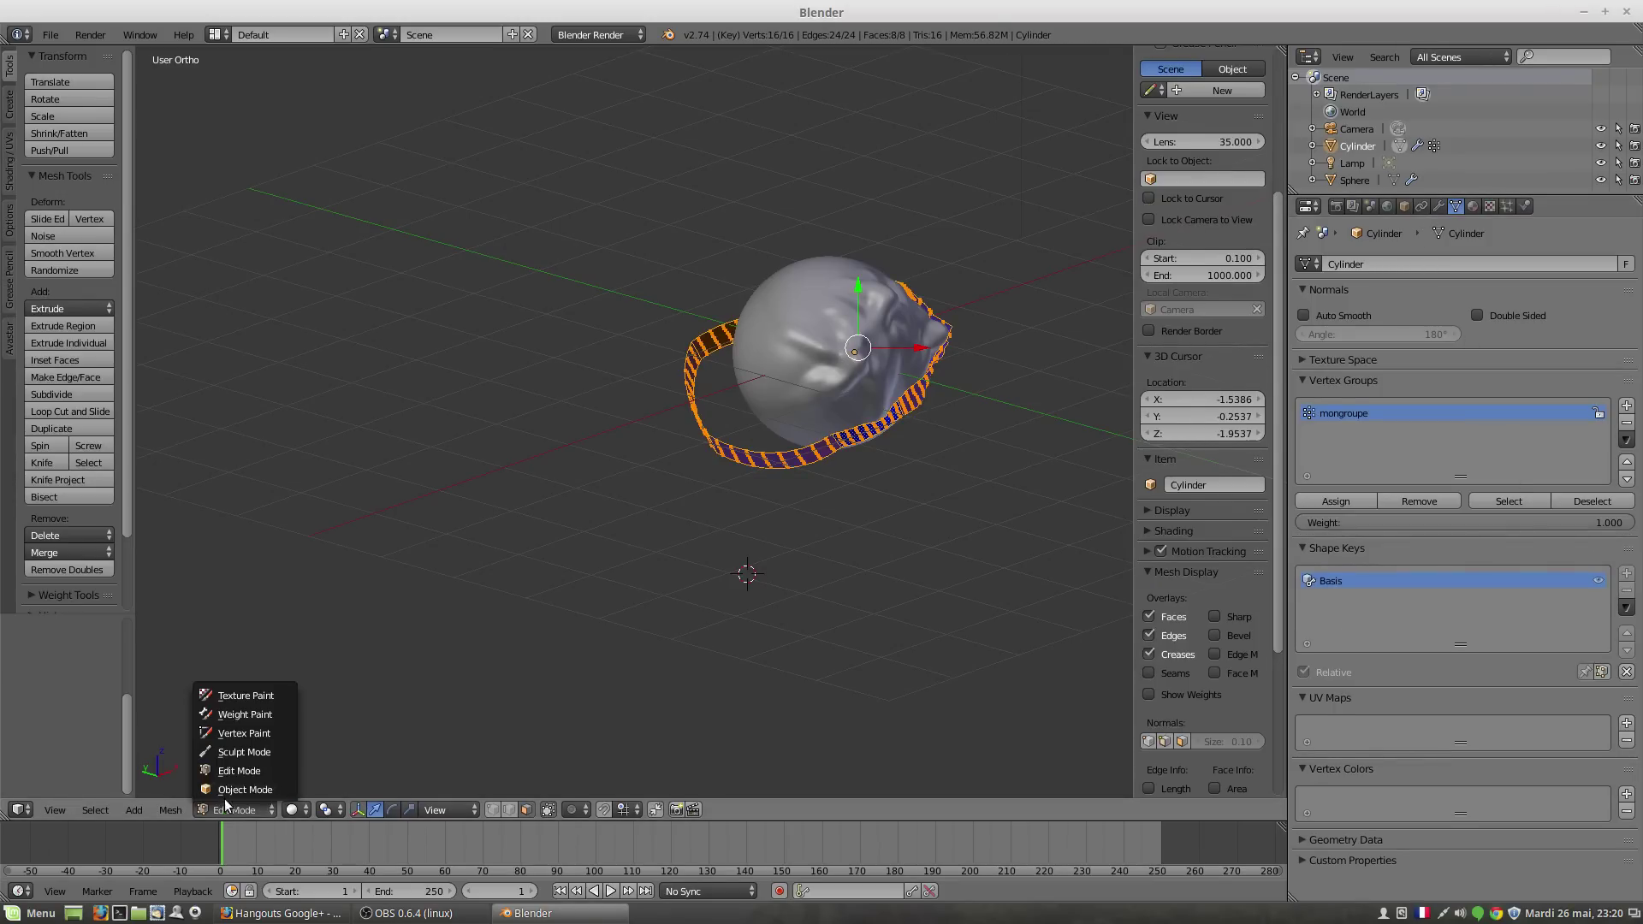
click(229, 789)
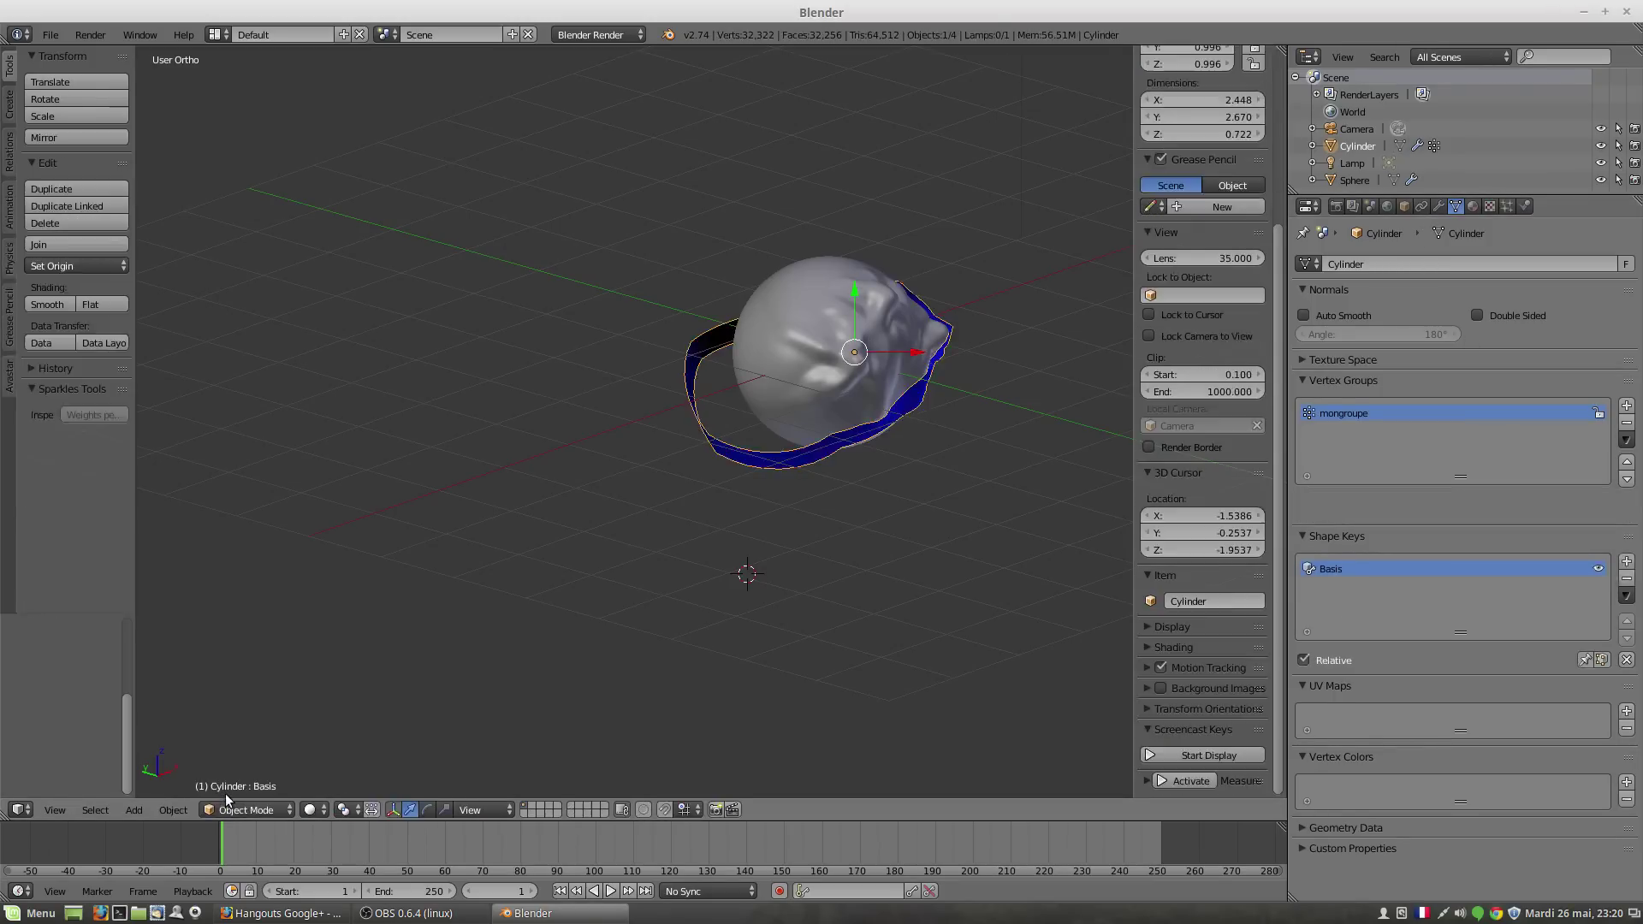
Step: Apply the ring's Shrinkwrap modifier as a shape key and display the mesh's shape key list
click(1438, 206)
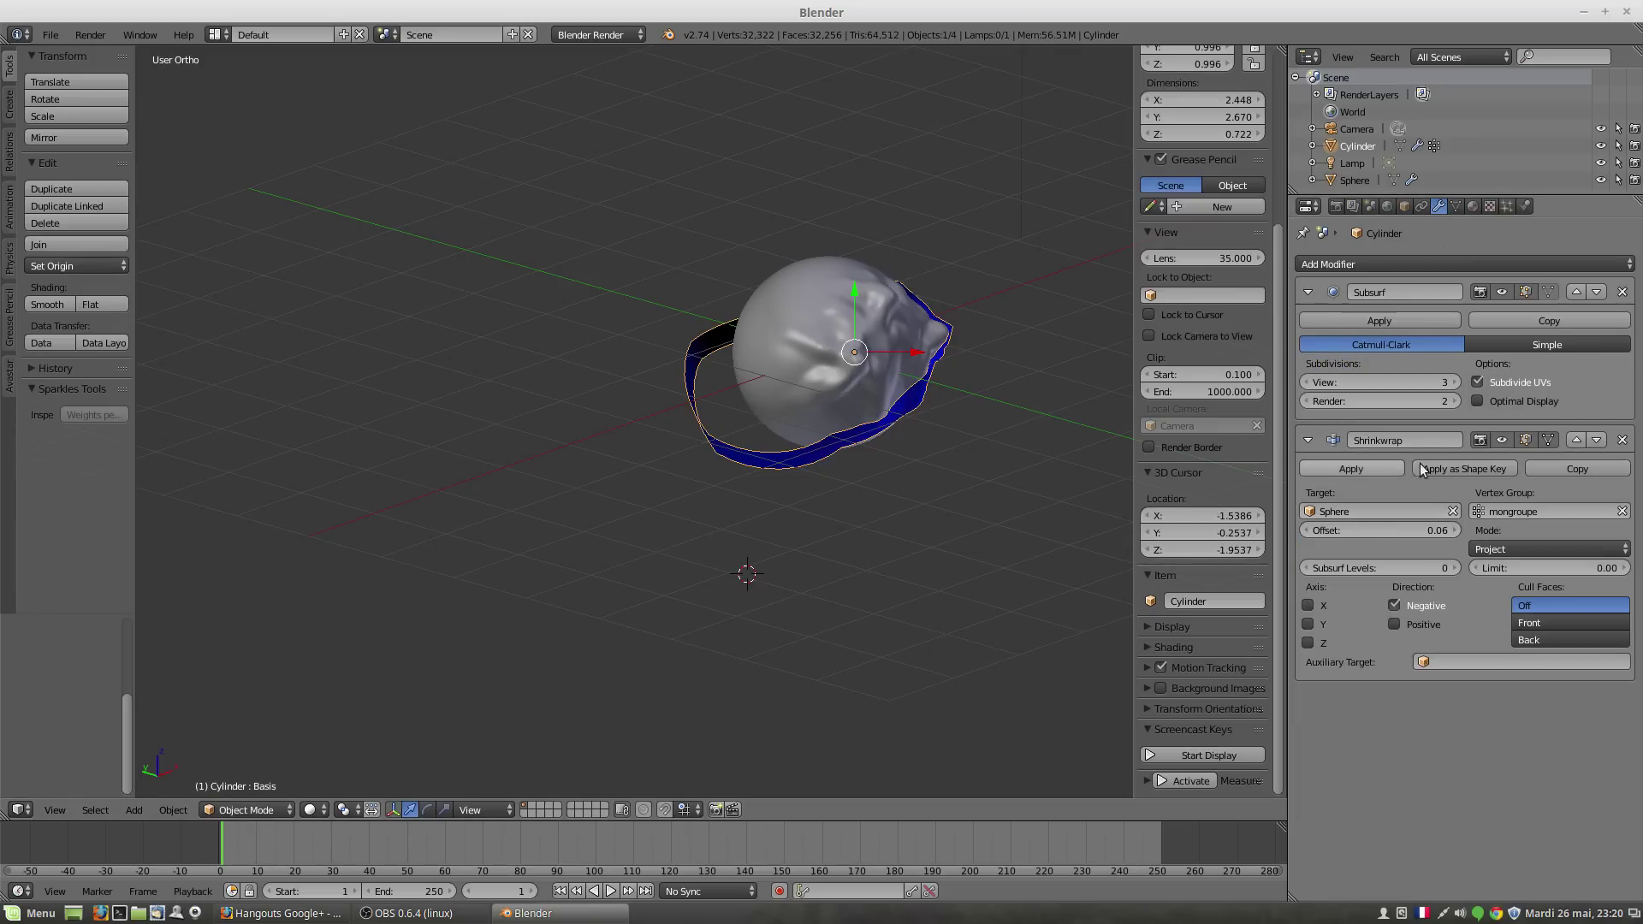
click(1455, 469)
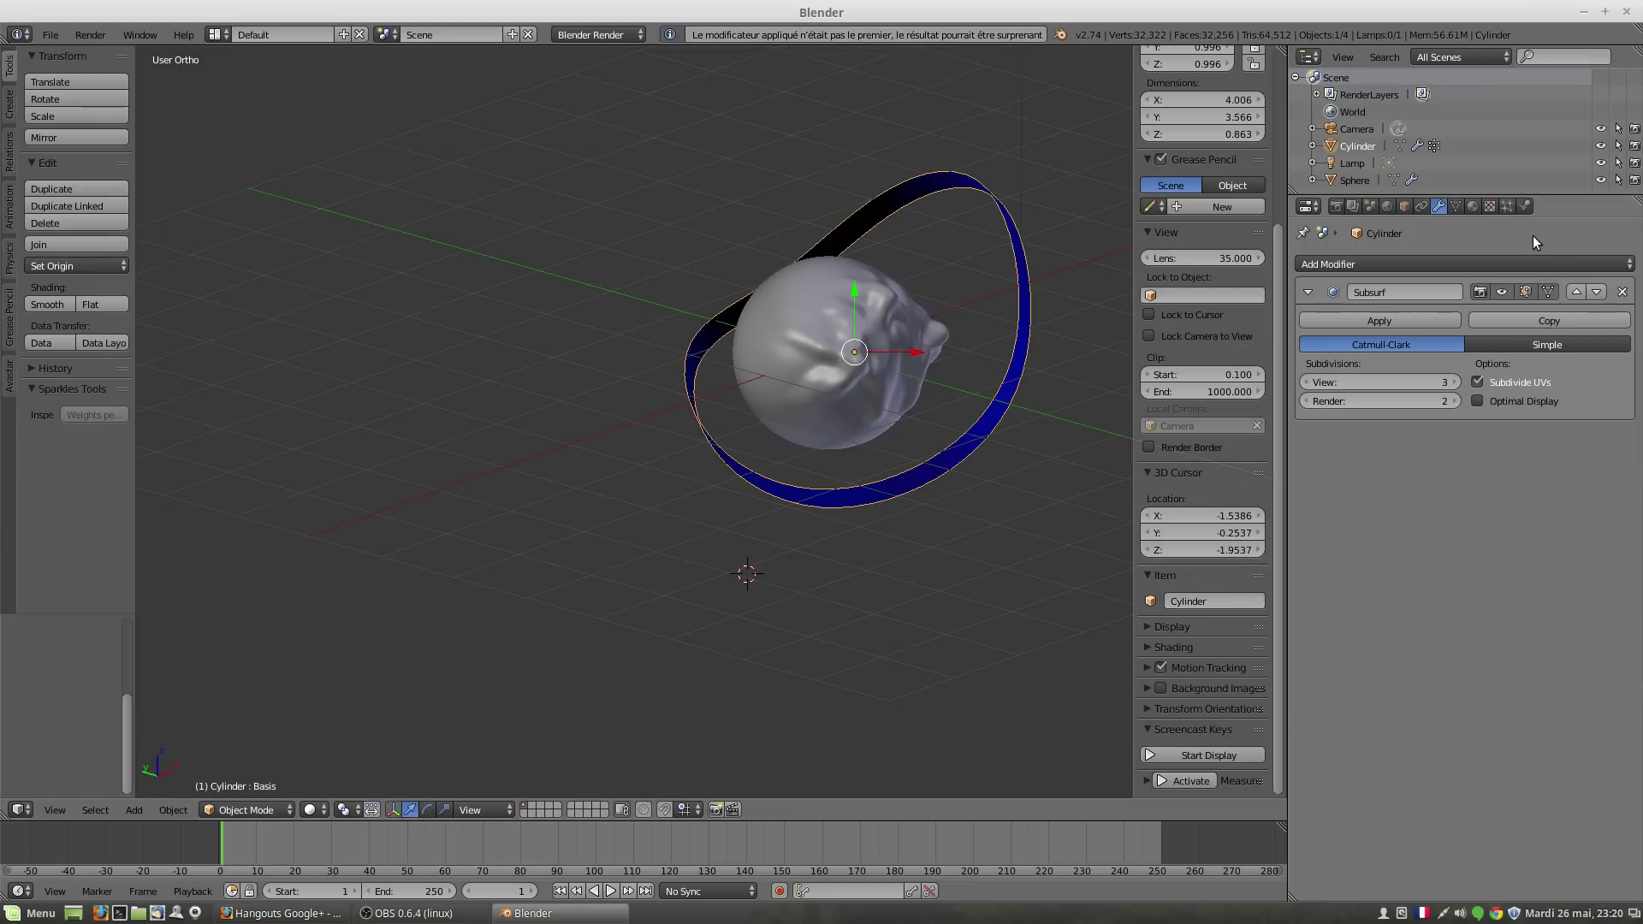
click(1456, 208)
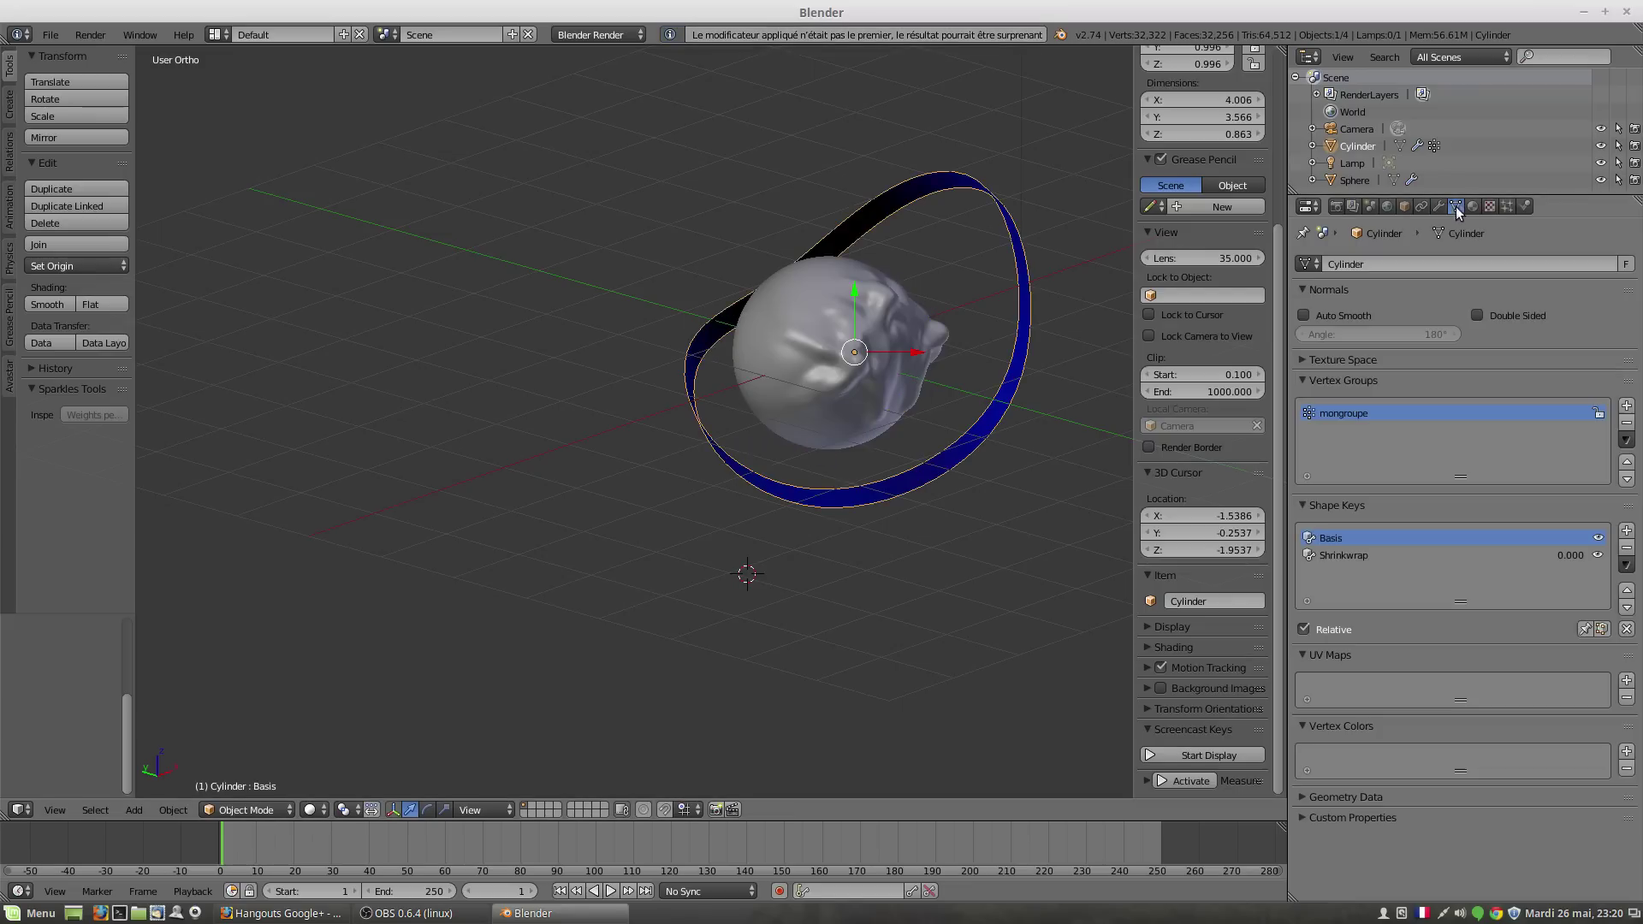
Step: Test the ring's Shrinkwrap shape key by raising its value to 1.000 and returning it to 0.000
click(1349, 554)
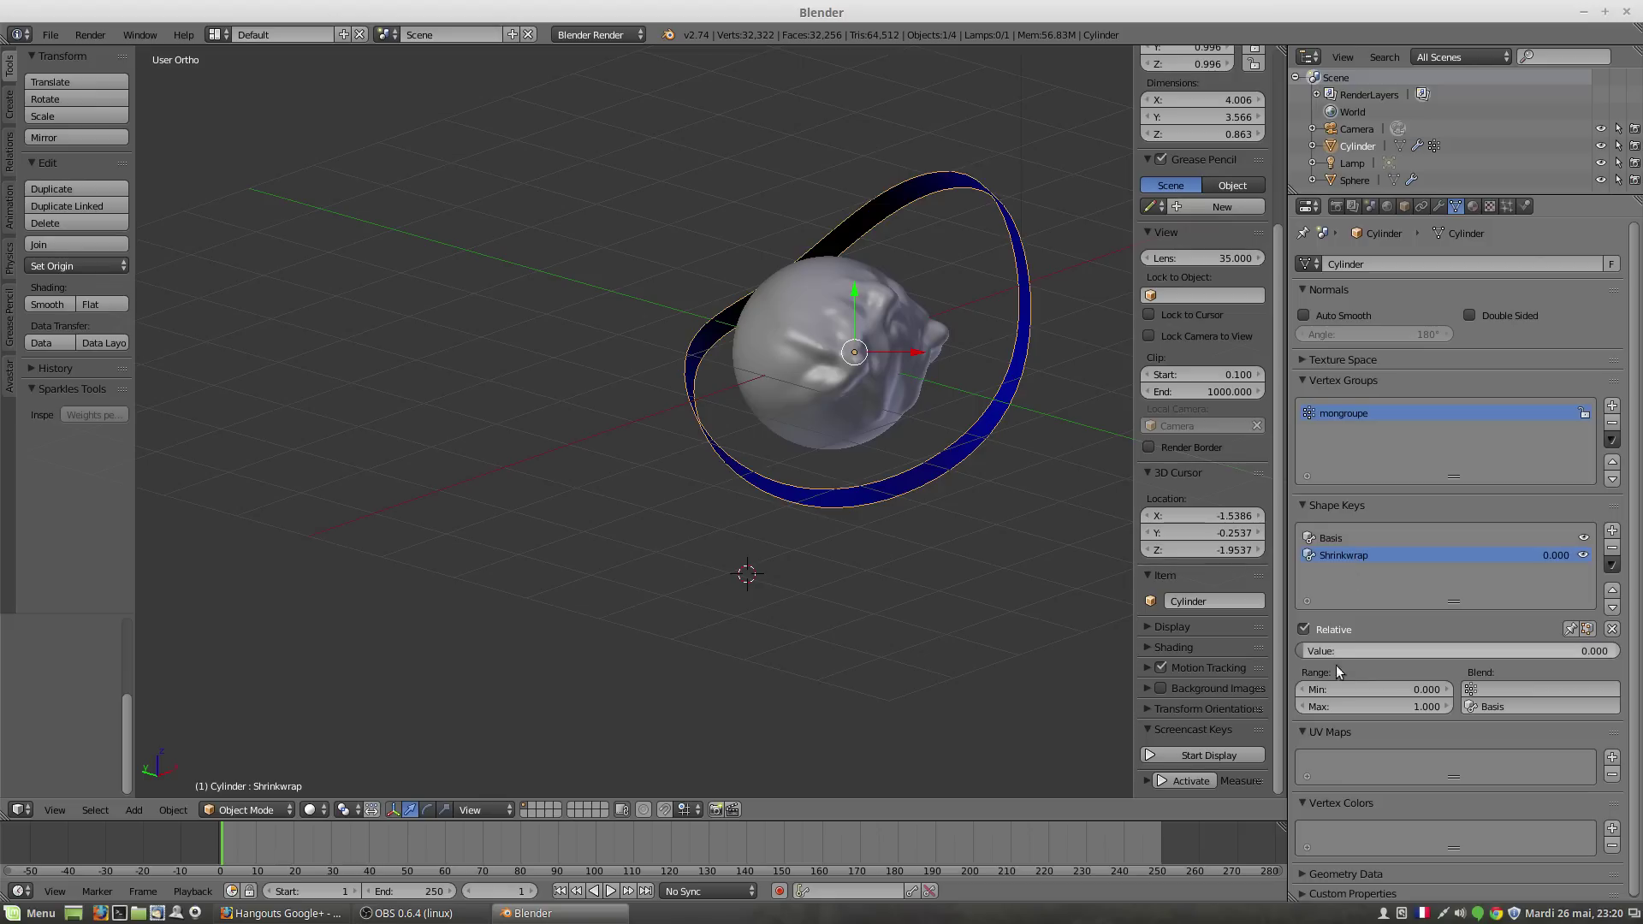
drag(1302, 657, 1620, 652)
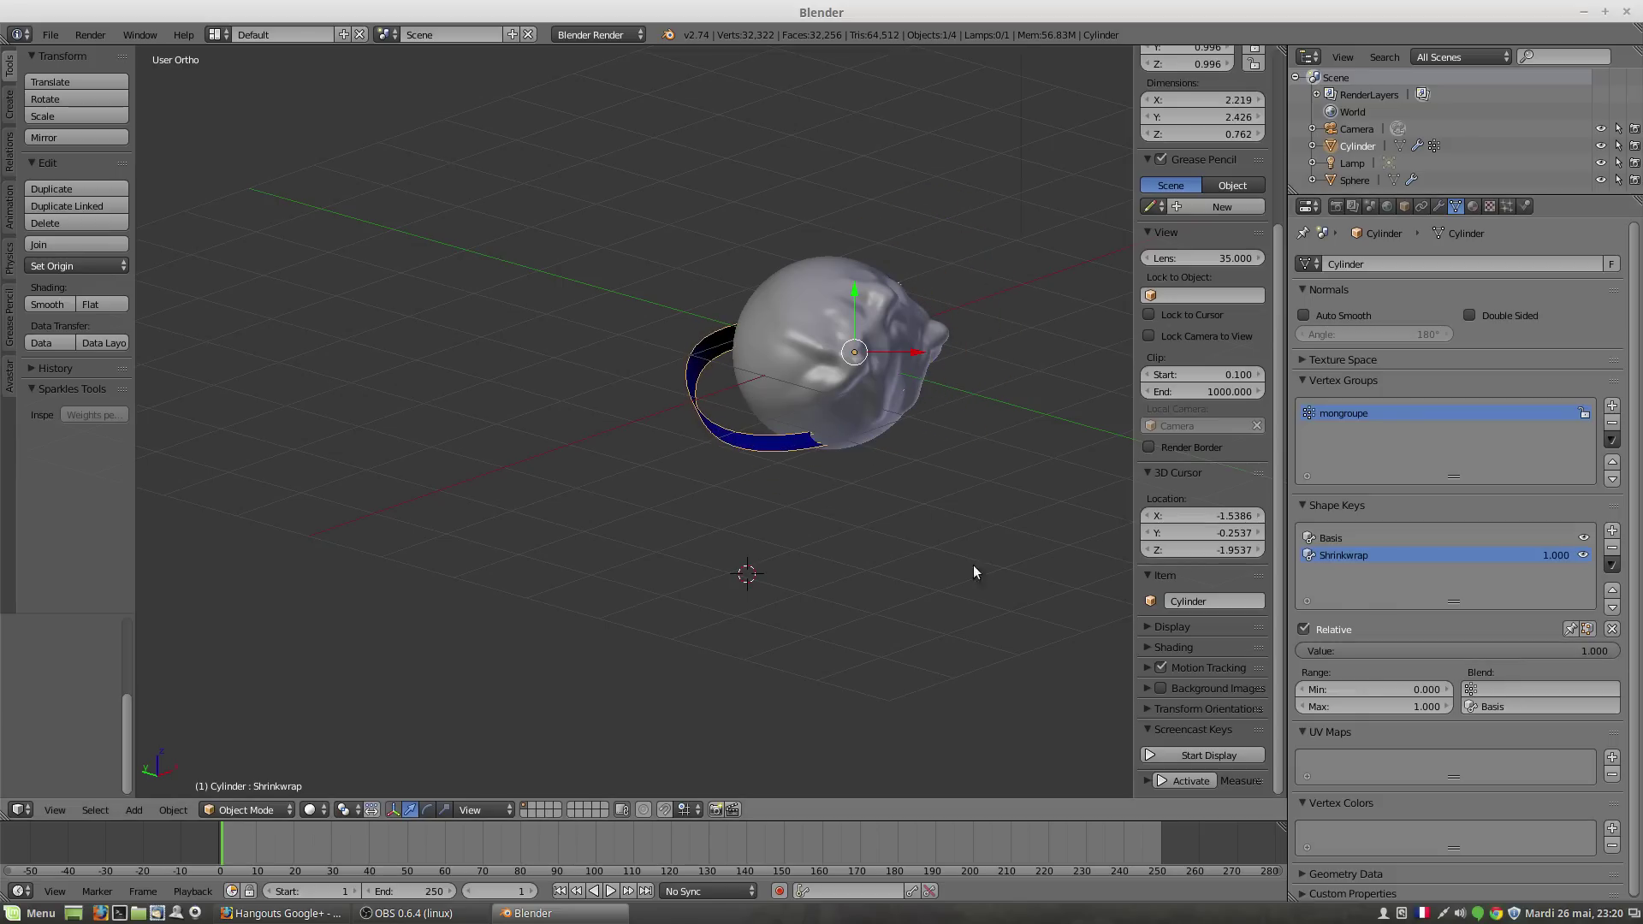
middle_drag(925, 489, 907, 462)
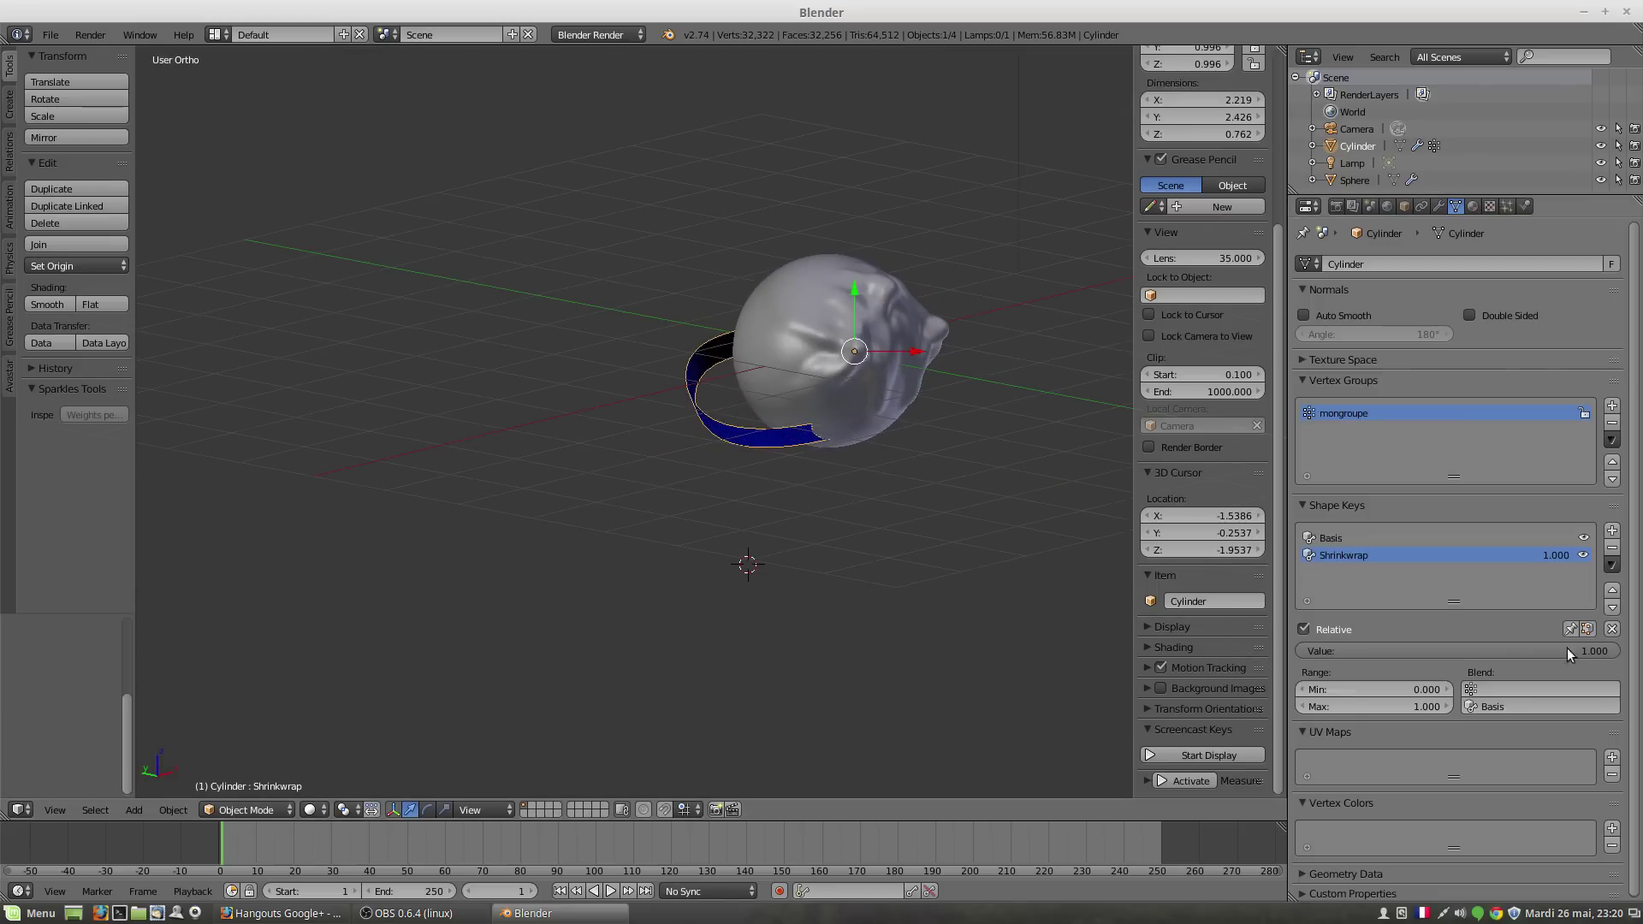
drag(1327, 651, 1301, 648)
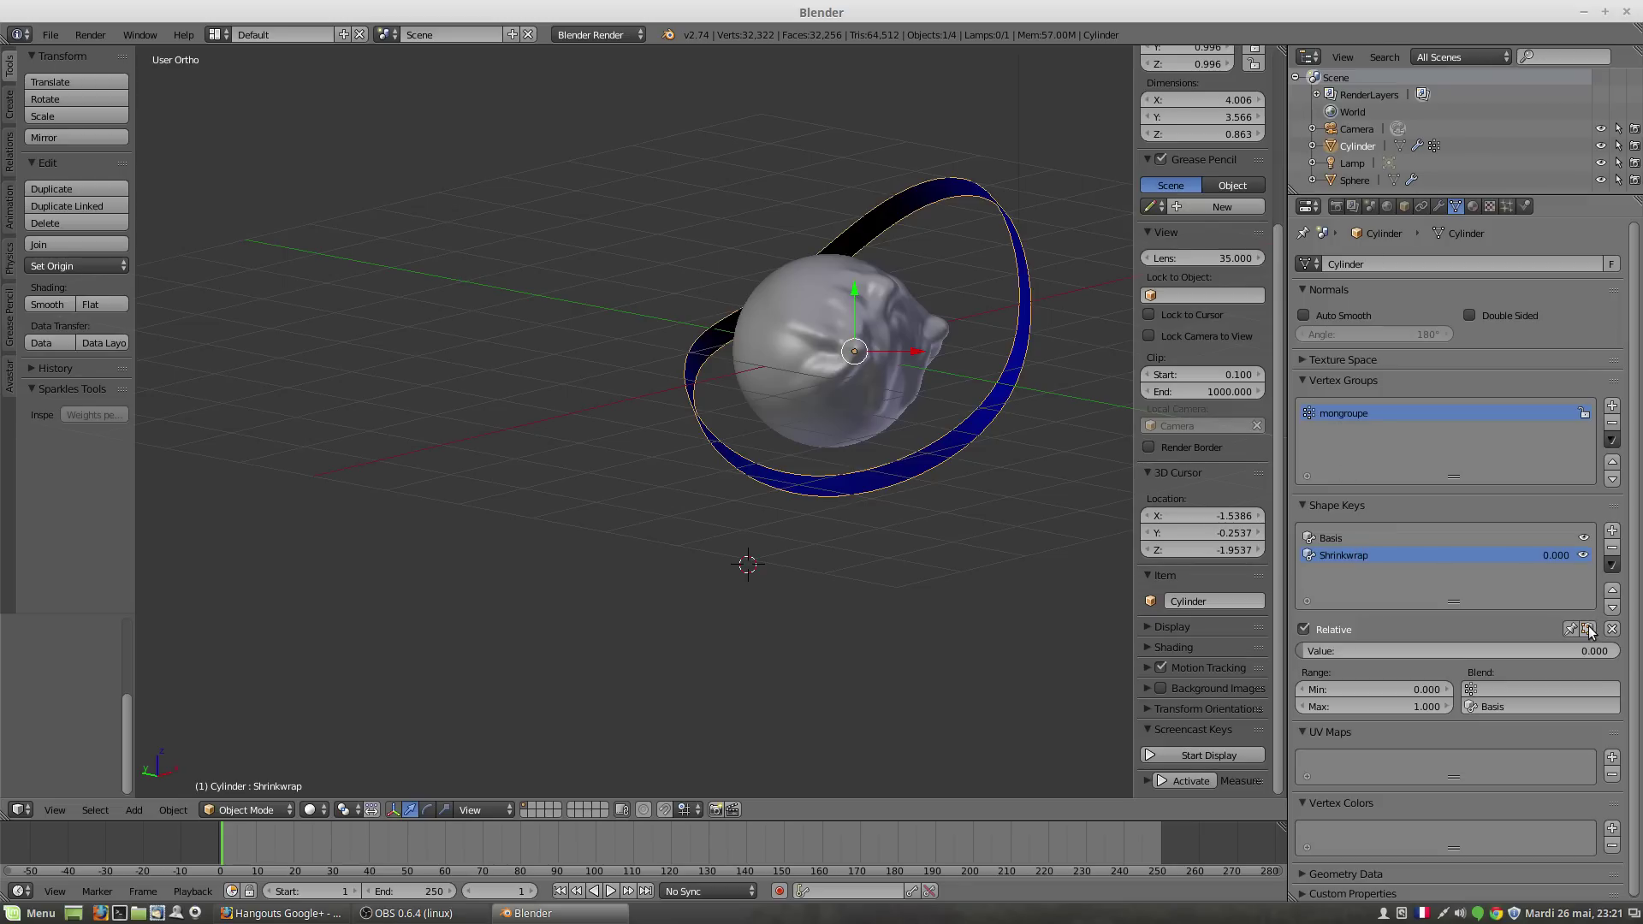
Step: Inspect the Shrinkwrap shape key on the ring in Edit Mode, return to Object Mode and review its modifier stack
click(245, 809)
click(245, 769)
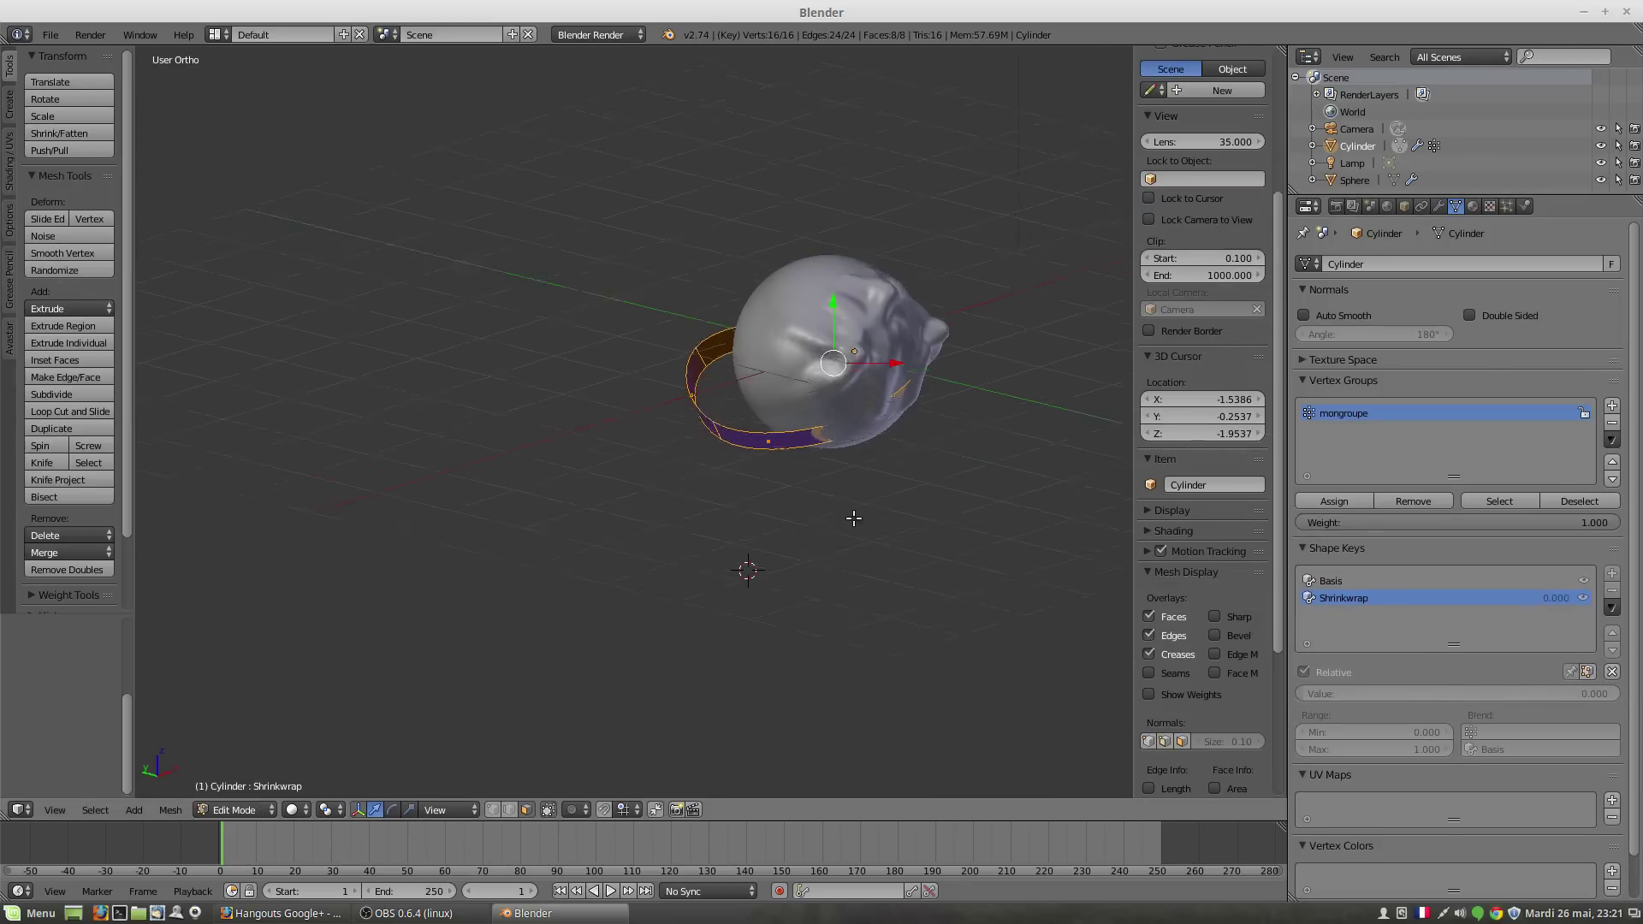
middle_drag(854, 519, 908, 484)
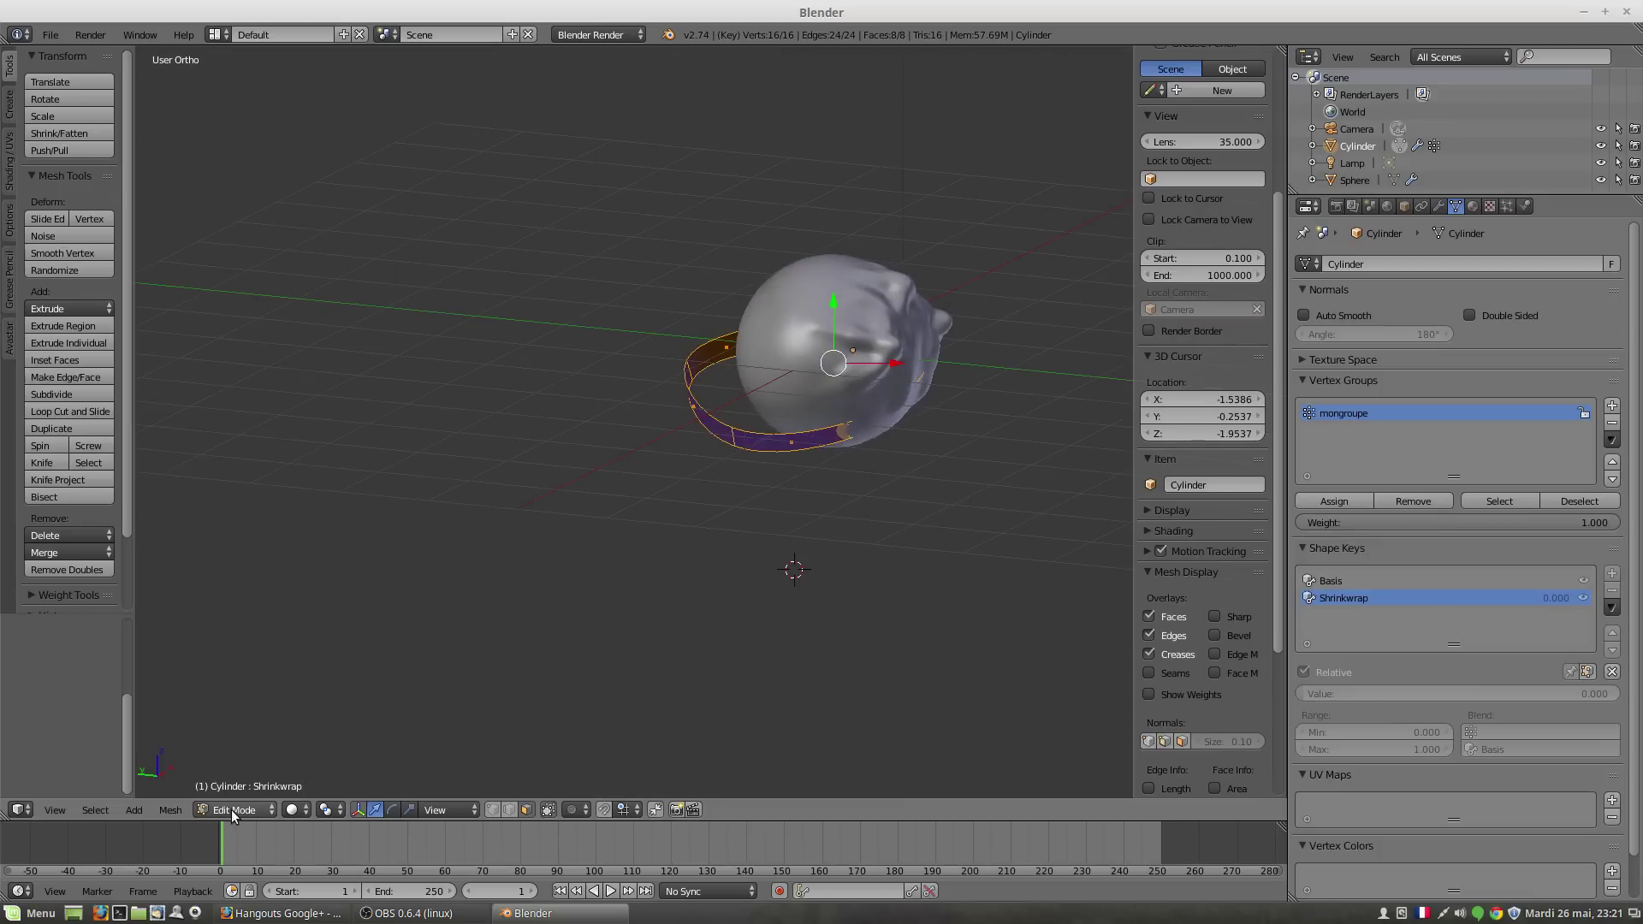
click(231, 809)
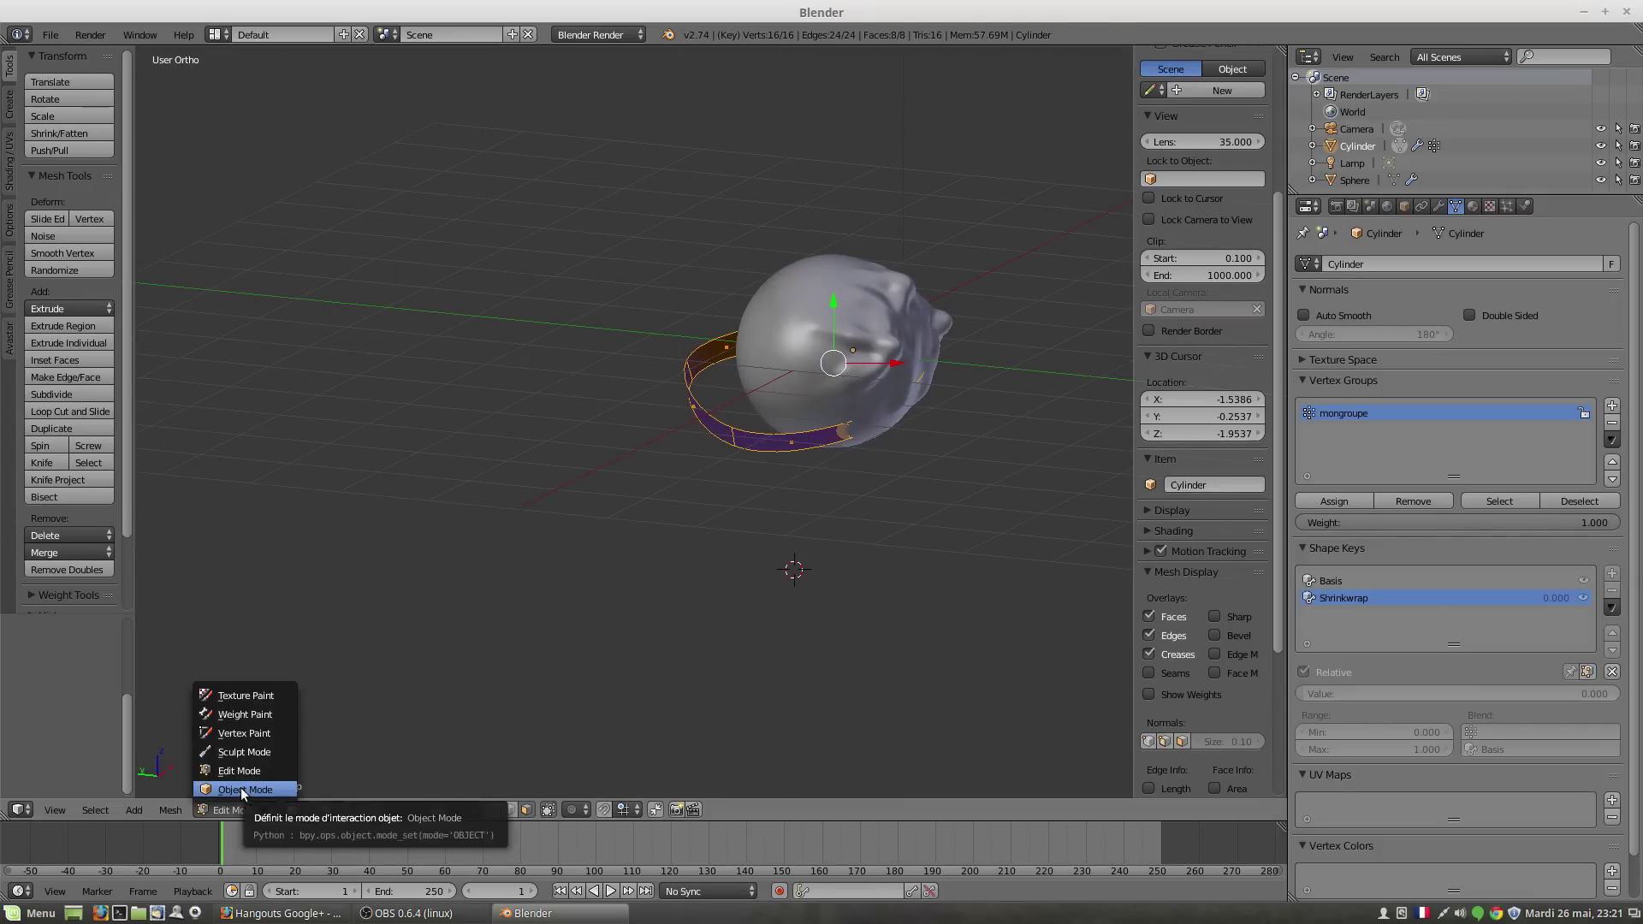
click(235, 788)
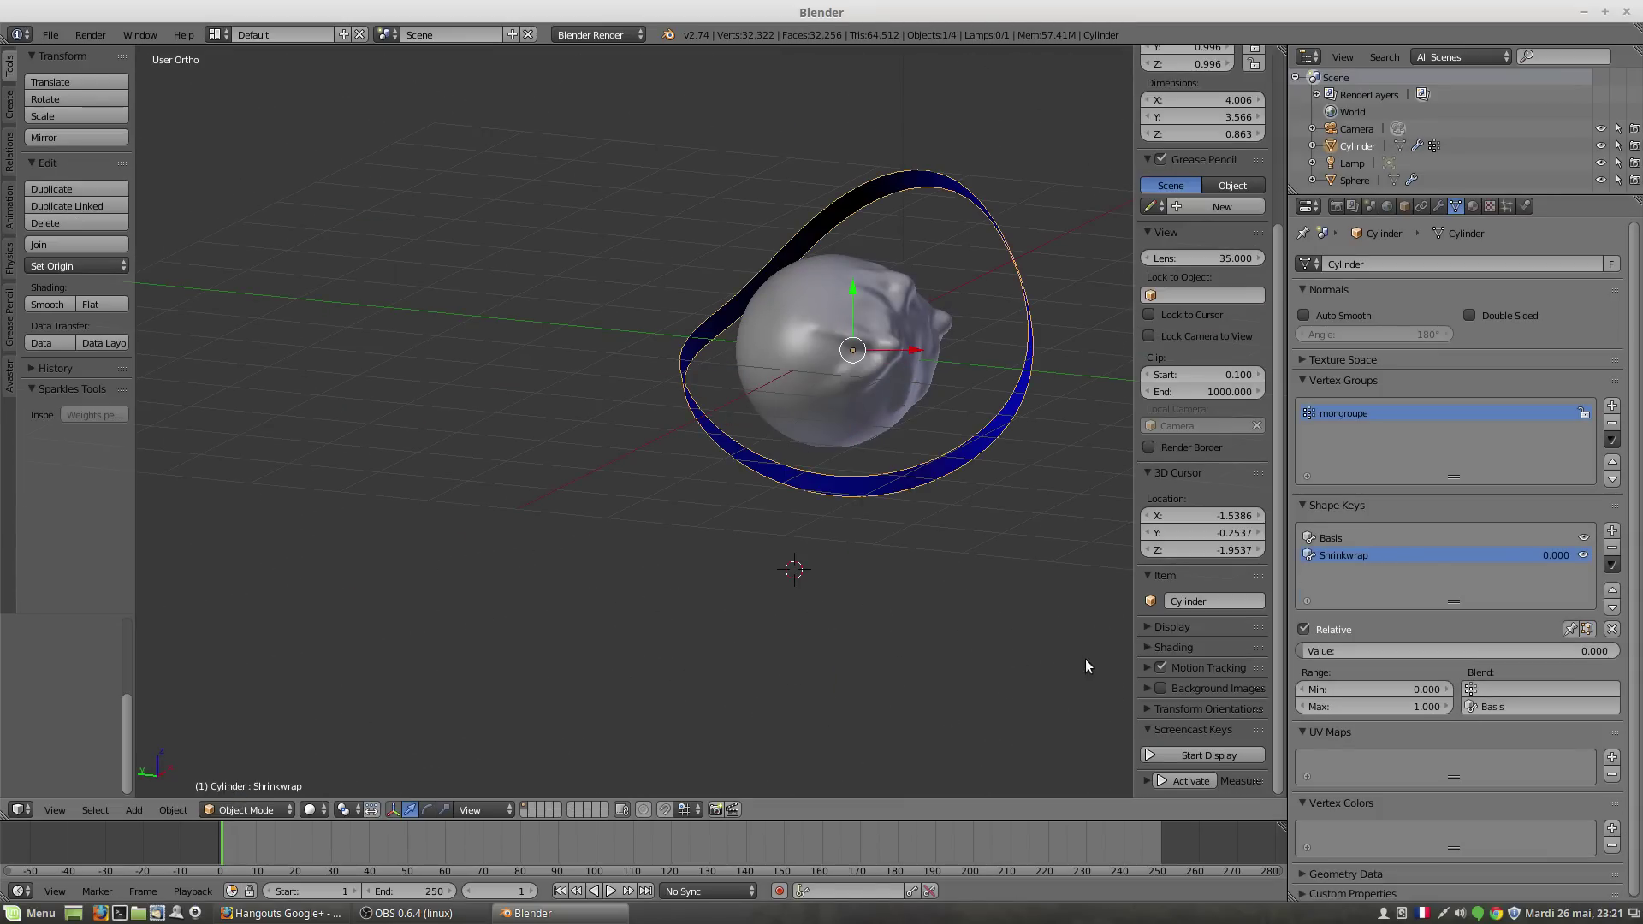
click(1438, 207)
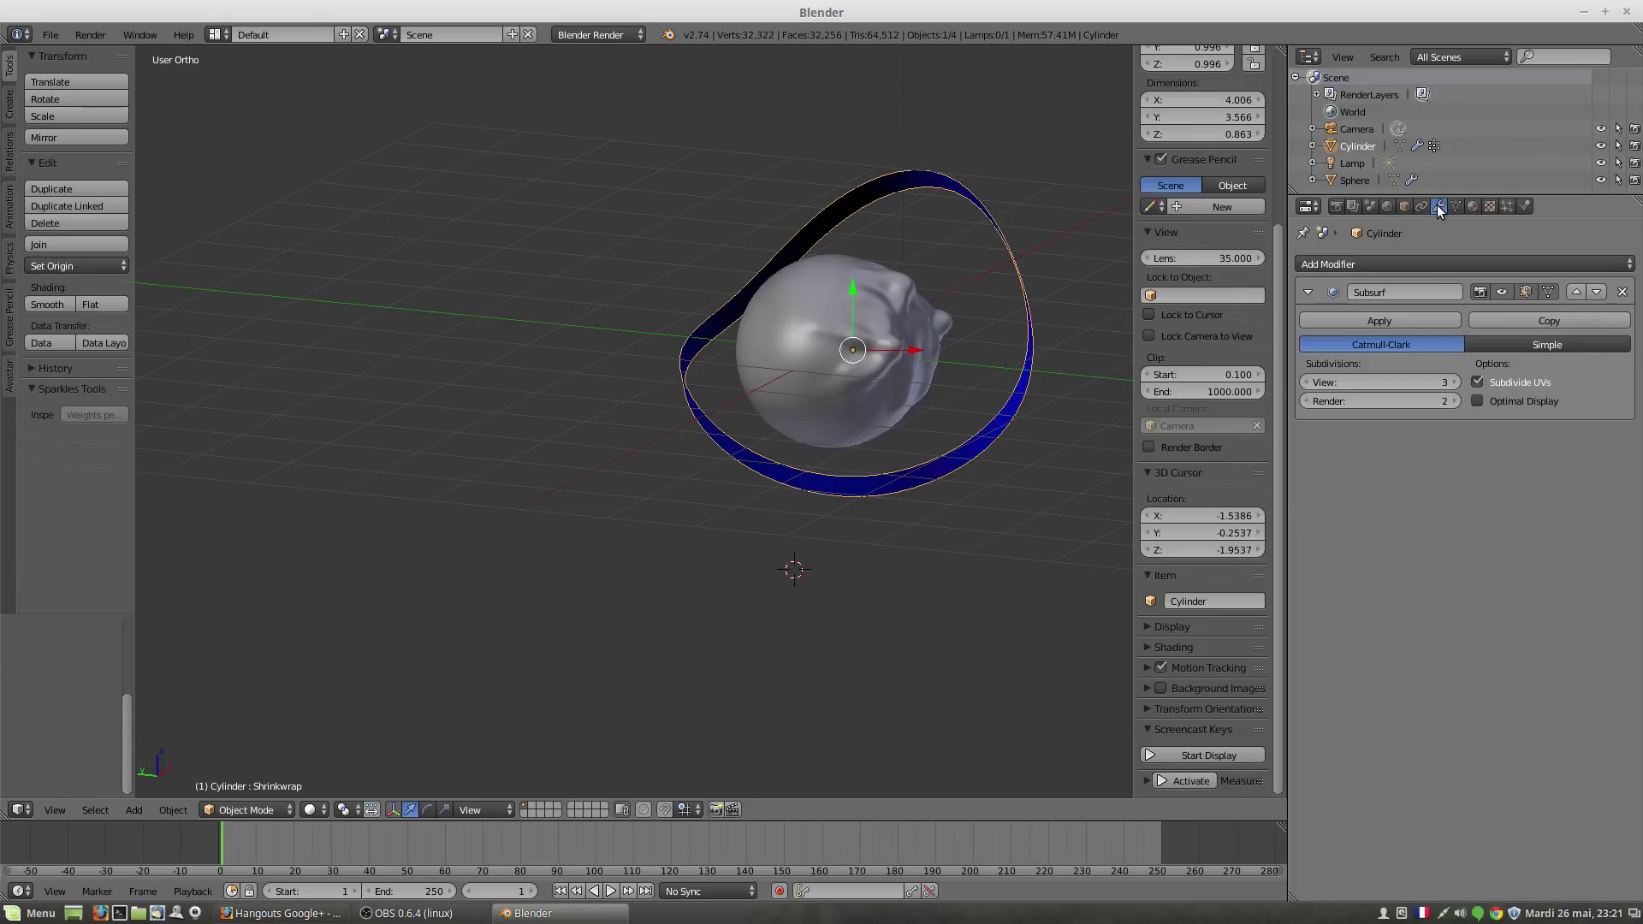
click(1455, 207)
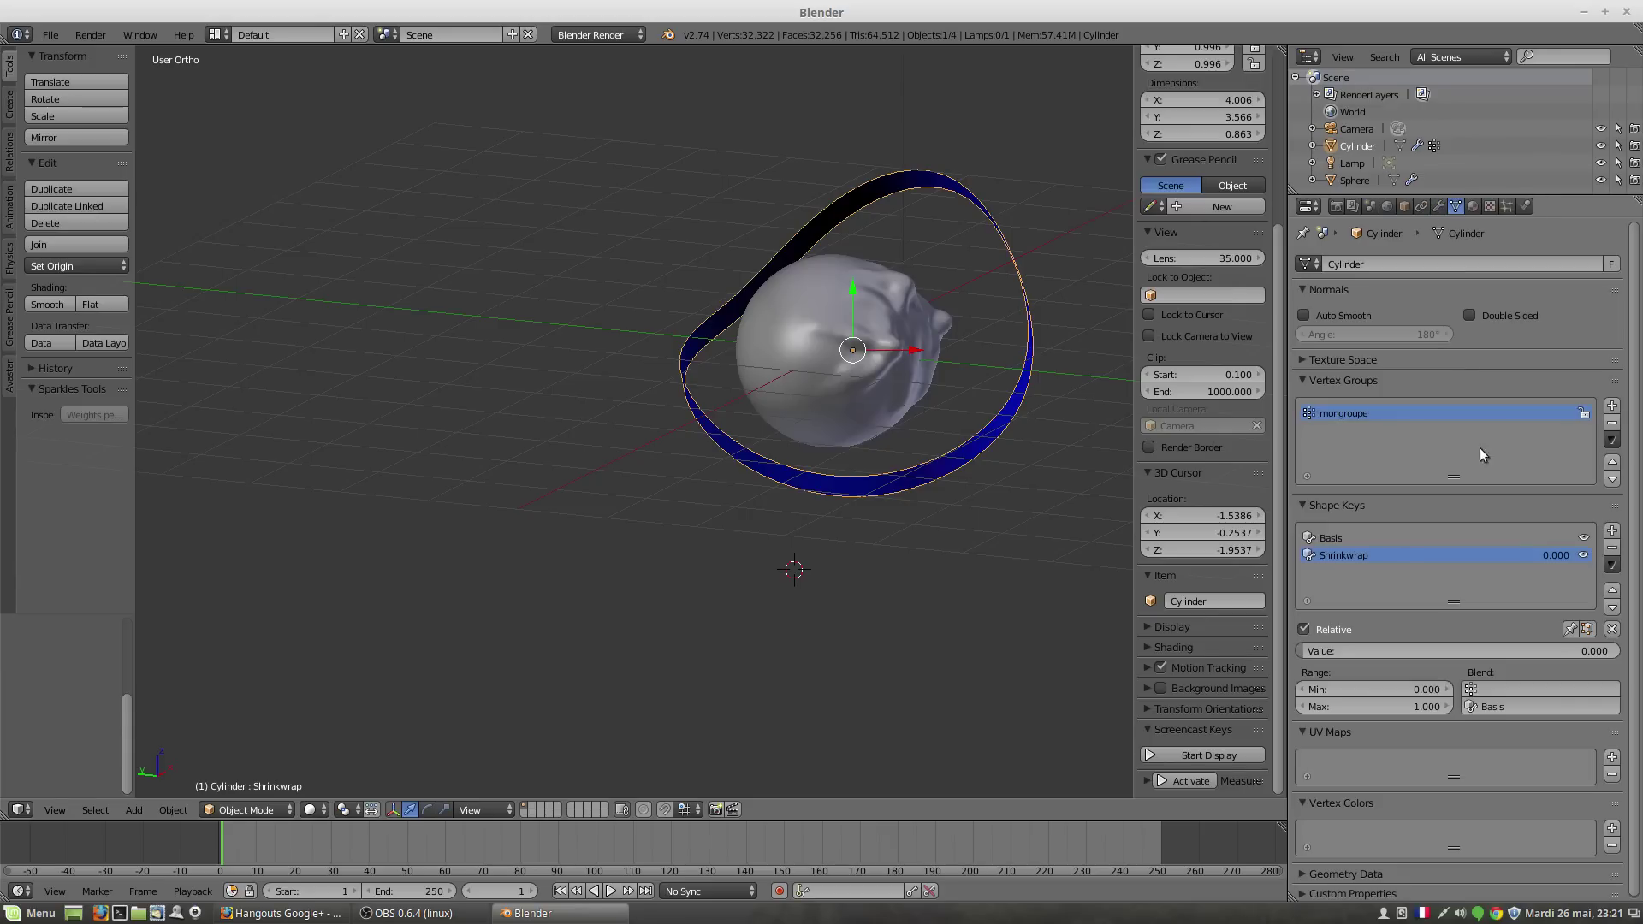
Step: Remove the Shrinkwrap and Basis shape keys from the ring's mesh
click(1612, 548)
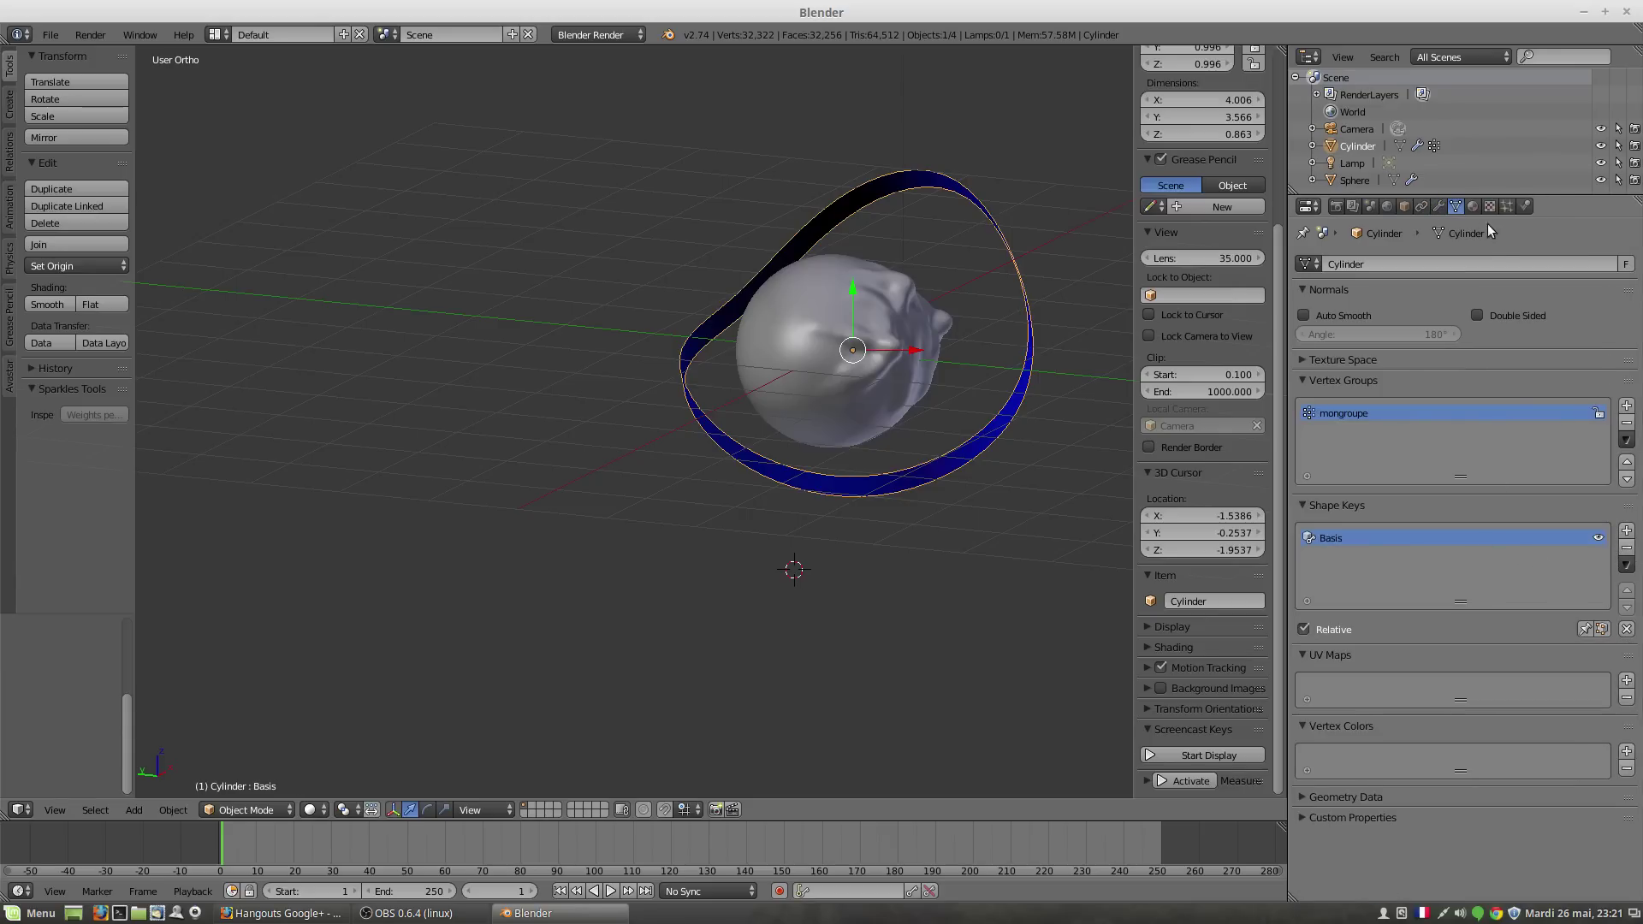
click(1440, 207)
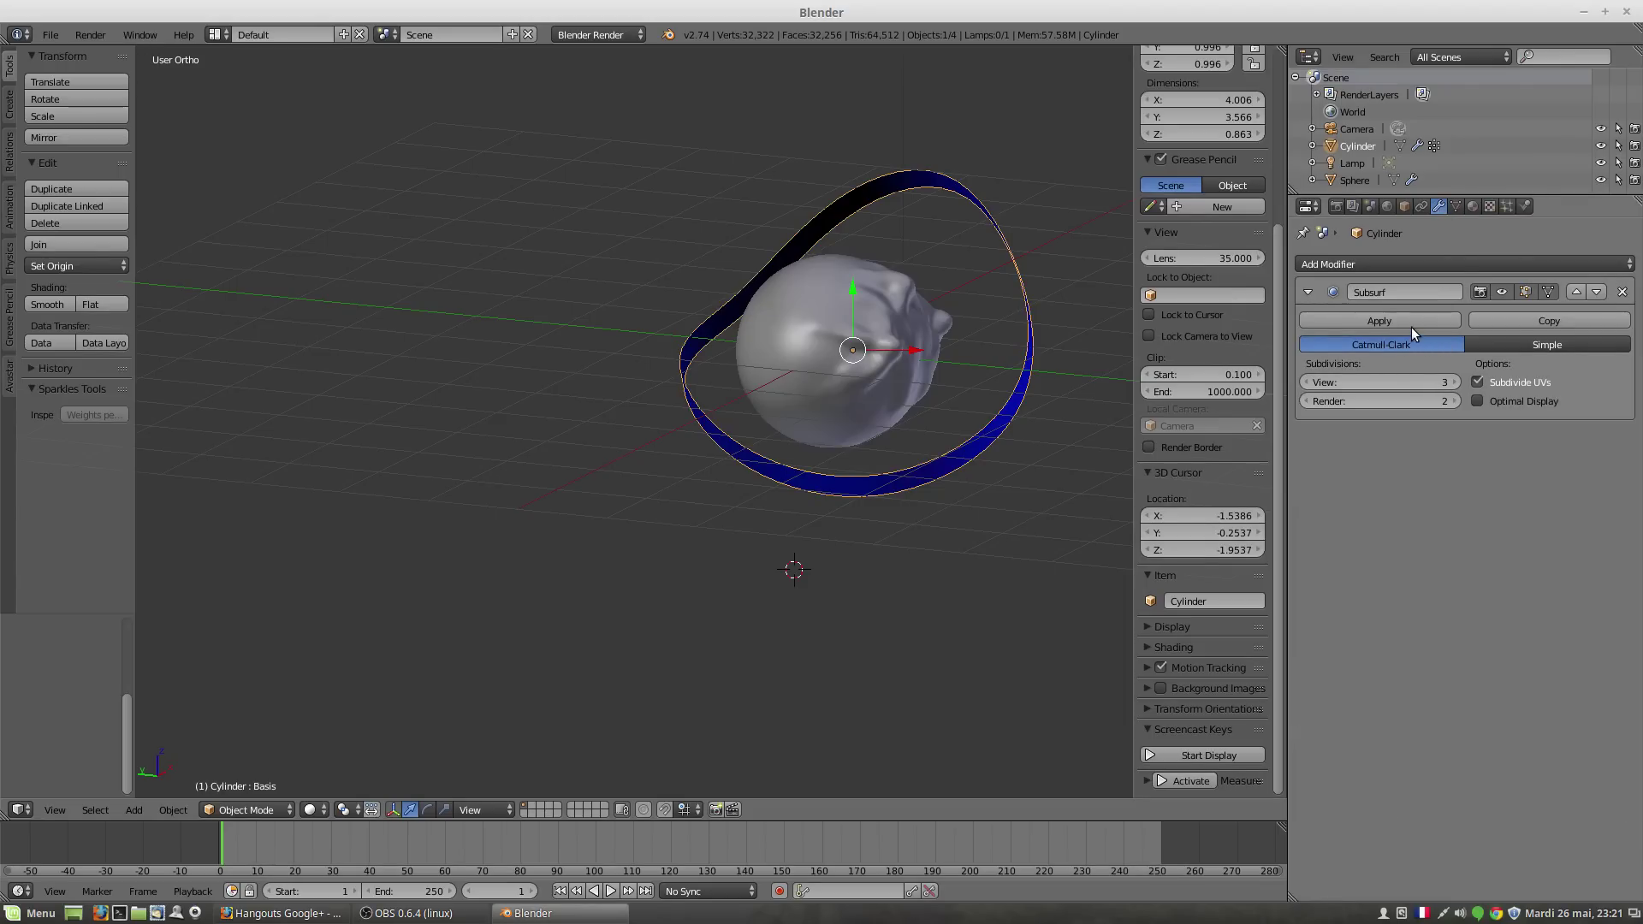
click(1456, 209)
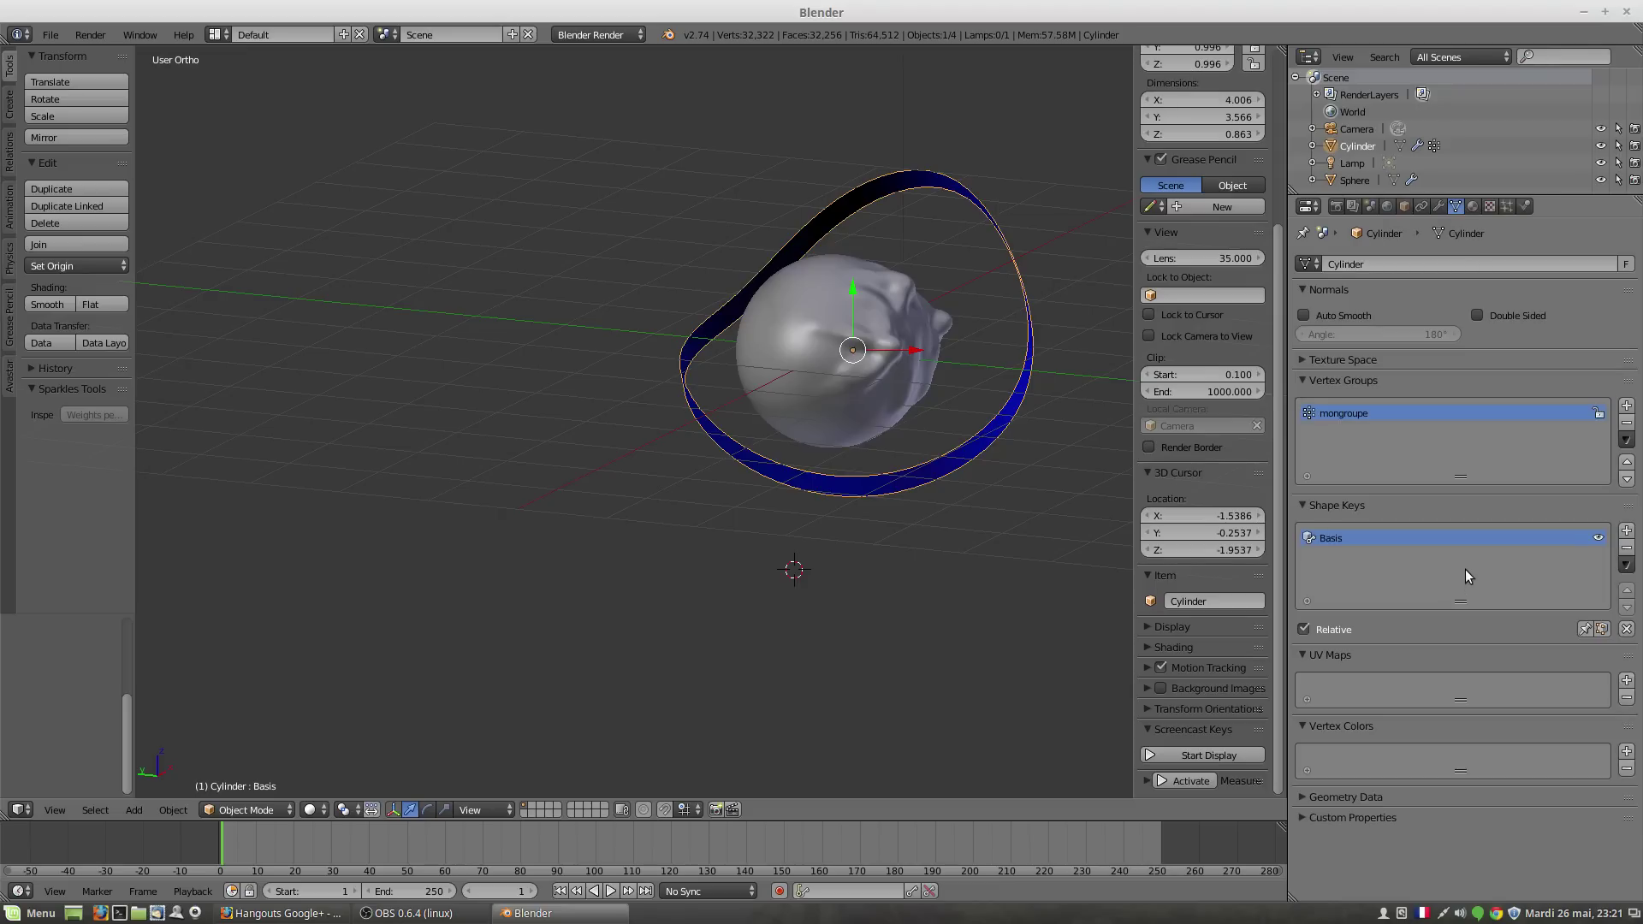
click(1626, 548)
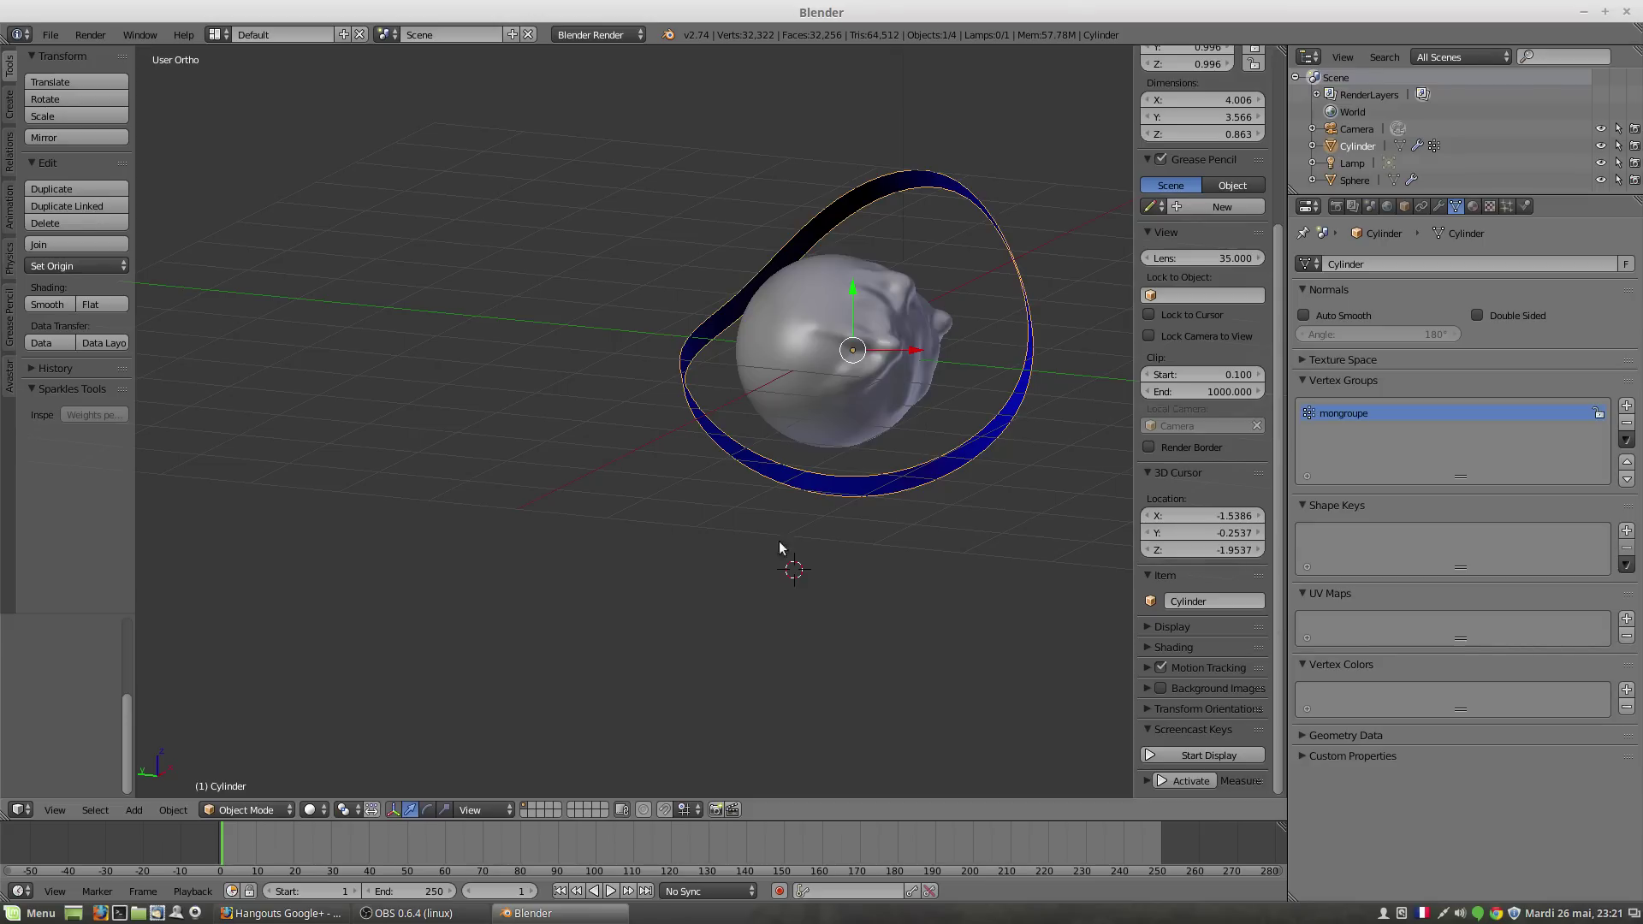
Step: Undo the shape key removals and the application of the Shrinkwrap modifier, back to the ring with only its Basis key
key(ctrl+z)
key(ctrl+z)
key(ctrl+z)
key(ctrl+z)
key(ctrl+z)
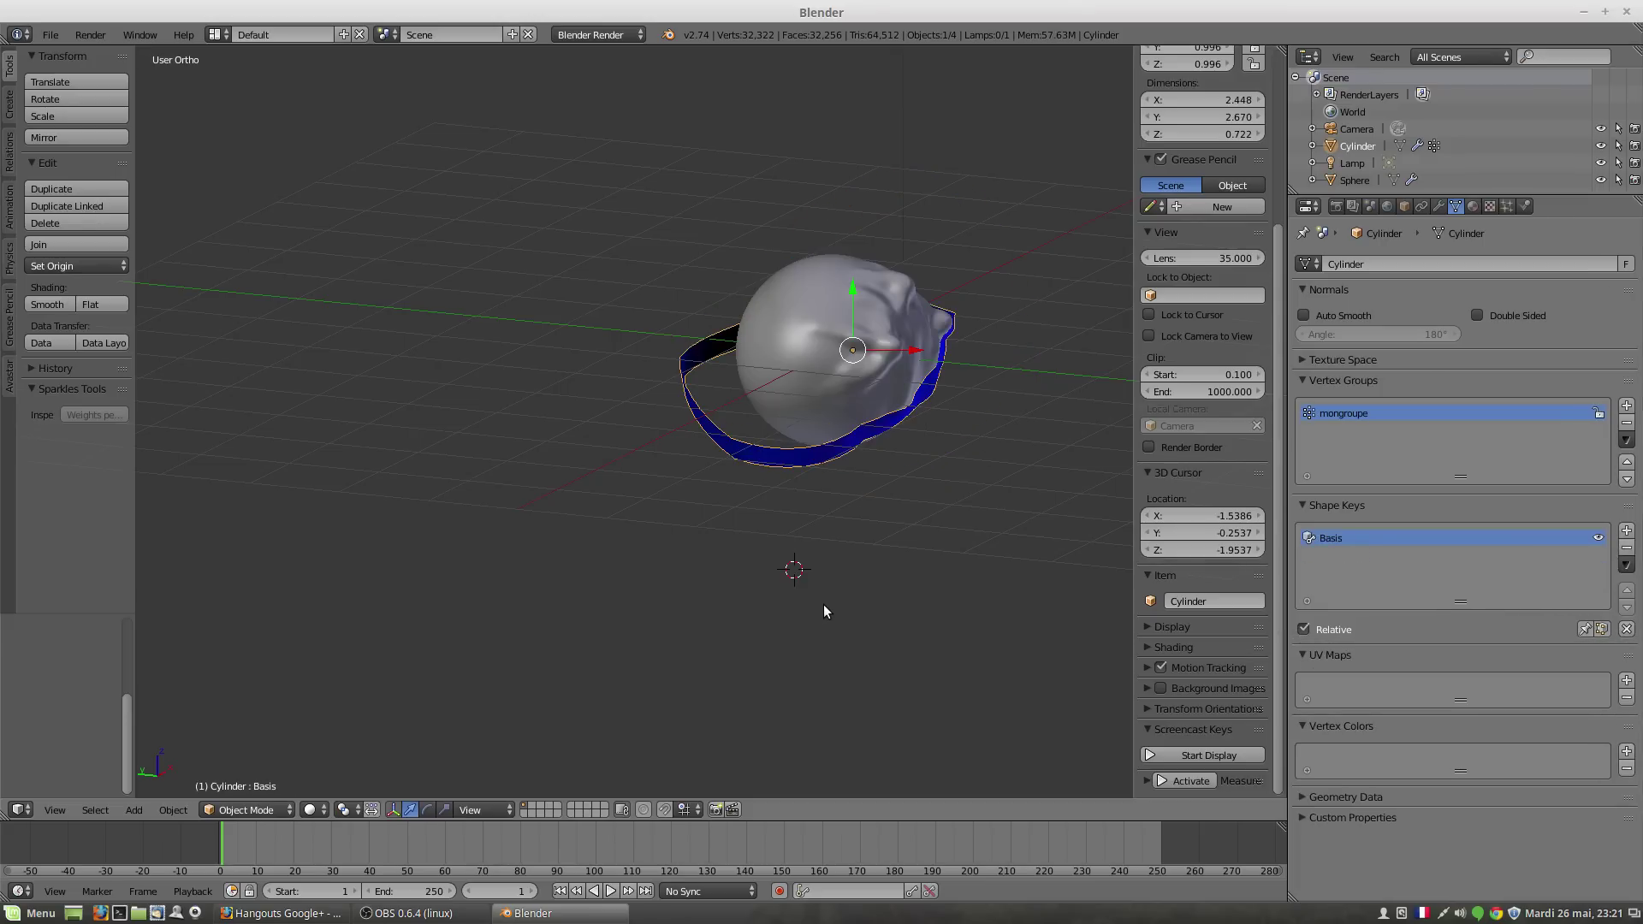
Step: Delete the Shrinkwrap modifier from the ring, keeping its Subsurf, and view the ring from several angles
click(1442, 207)
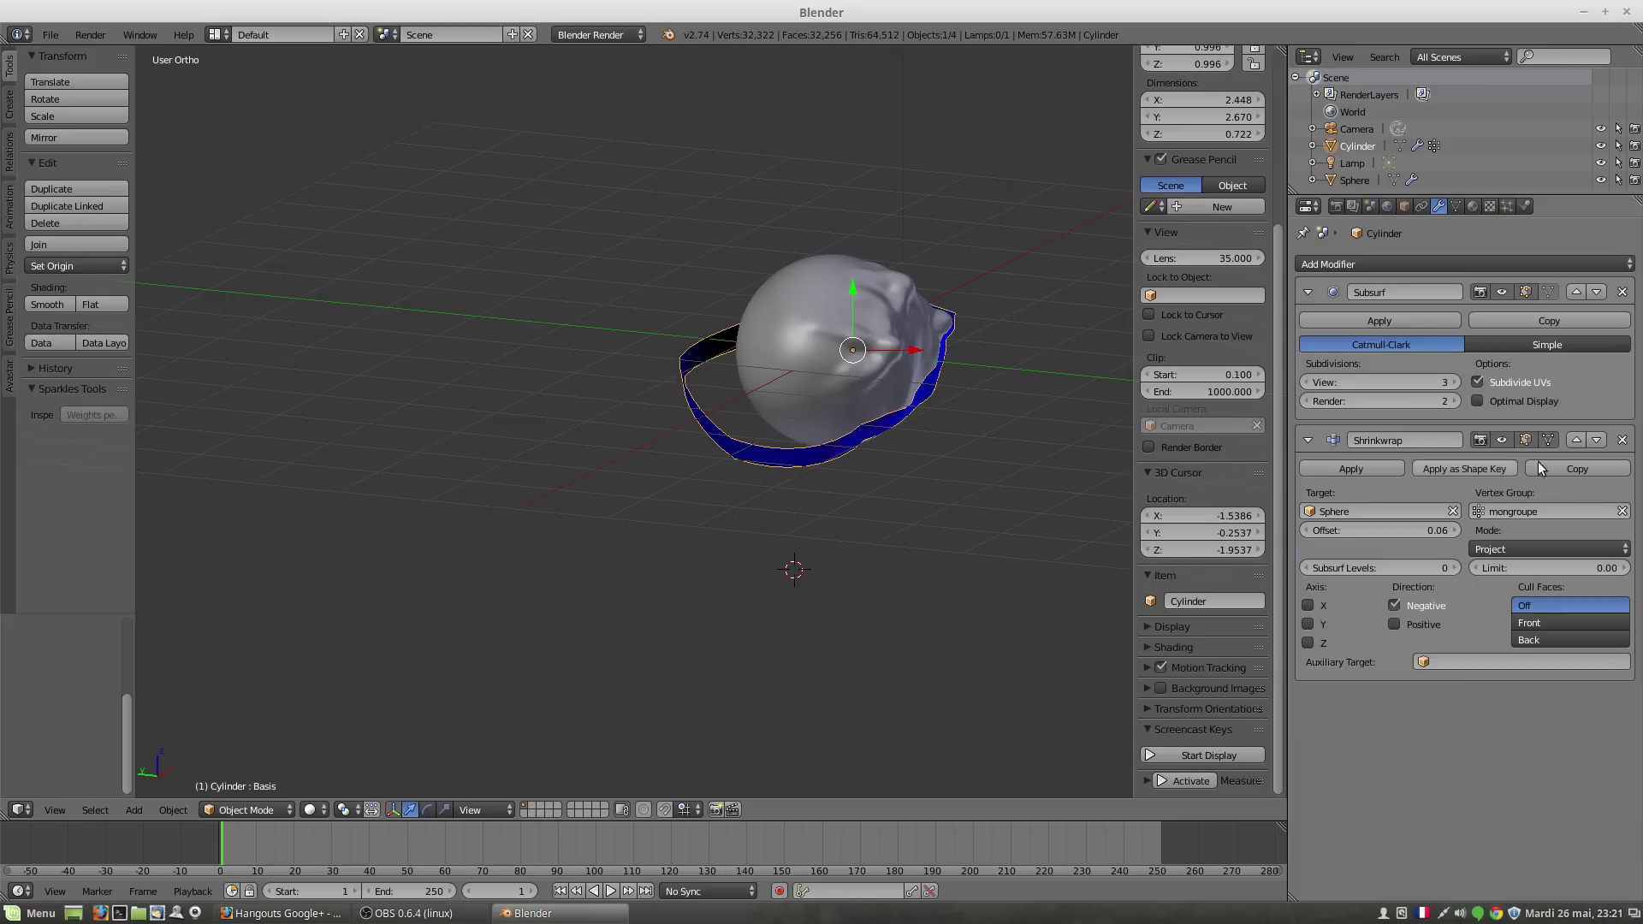
click(1622, 439)
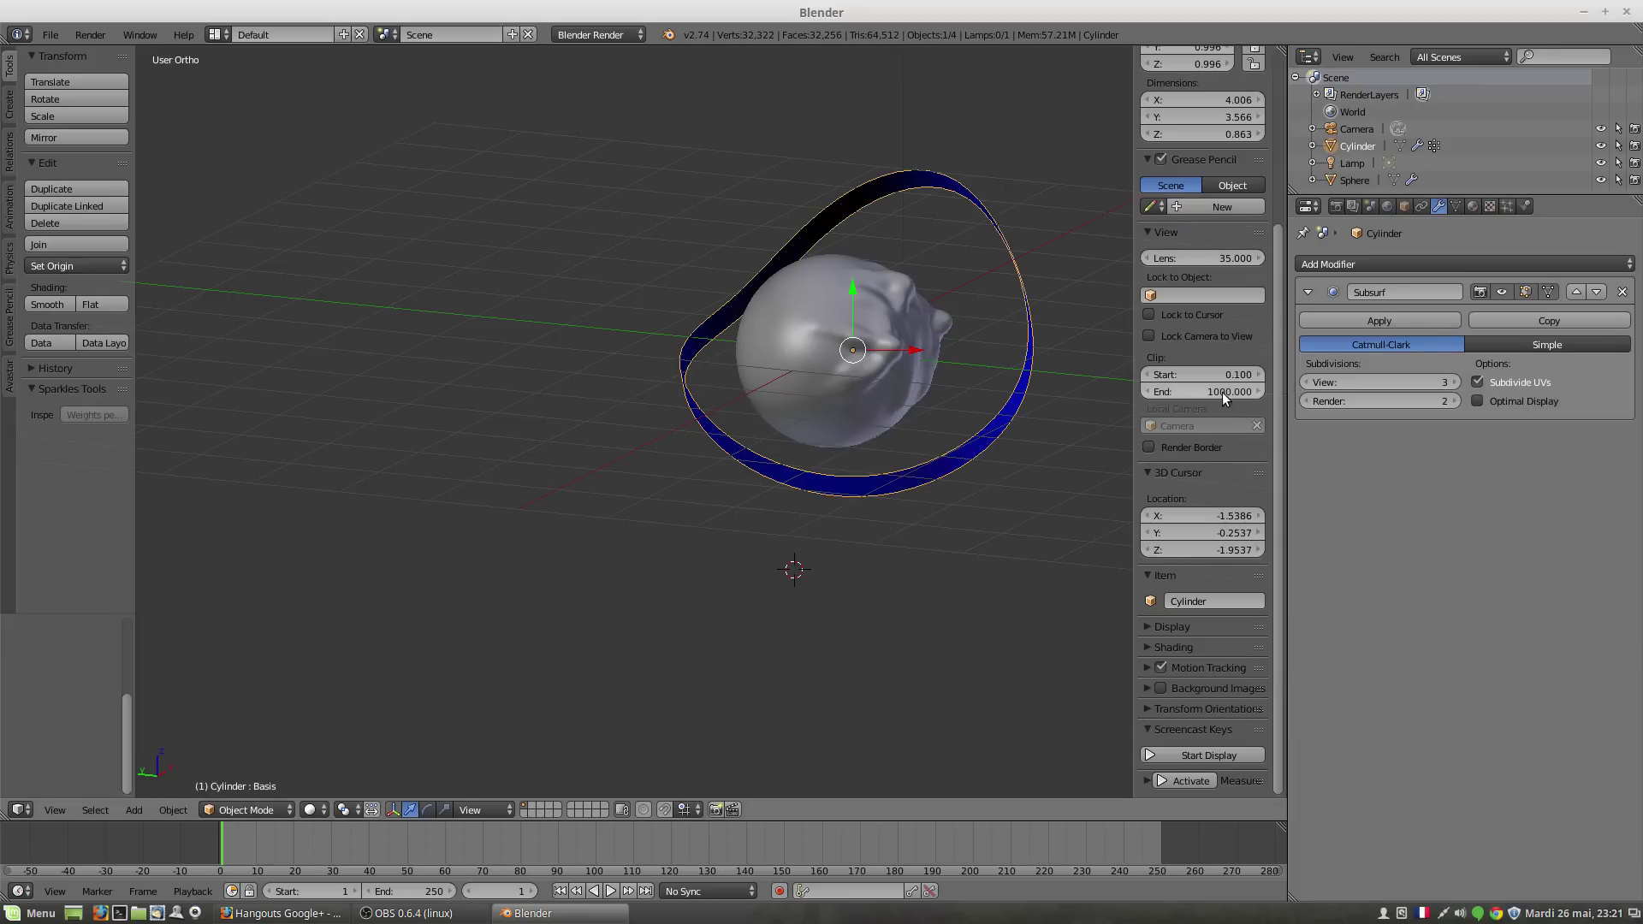
middle_drag(916, 425, 957, 193)
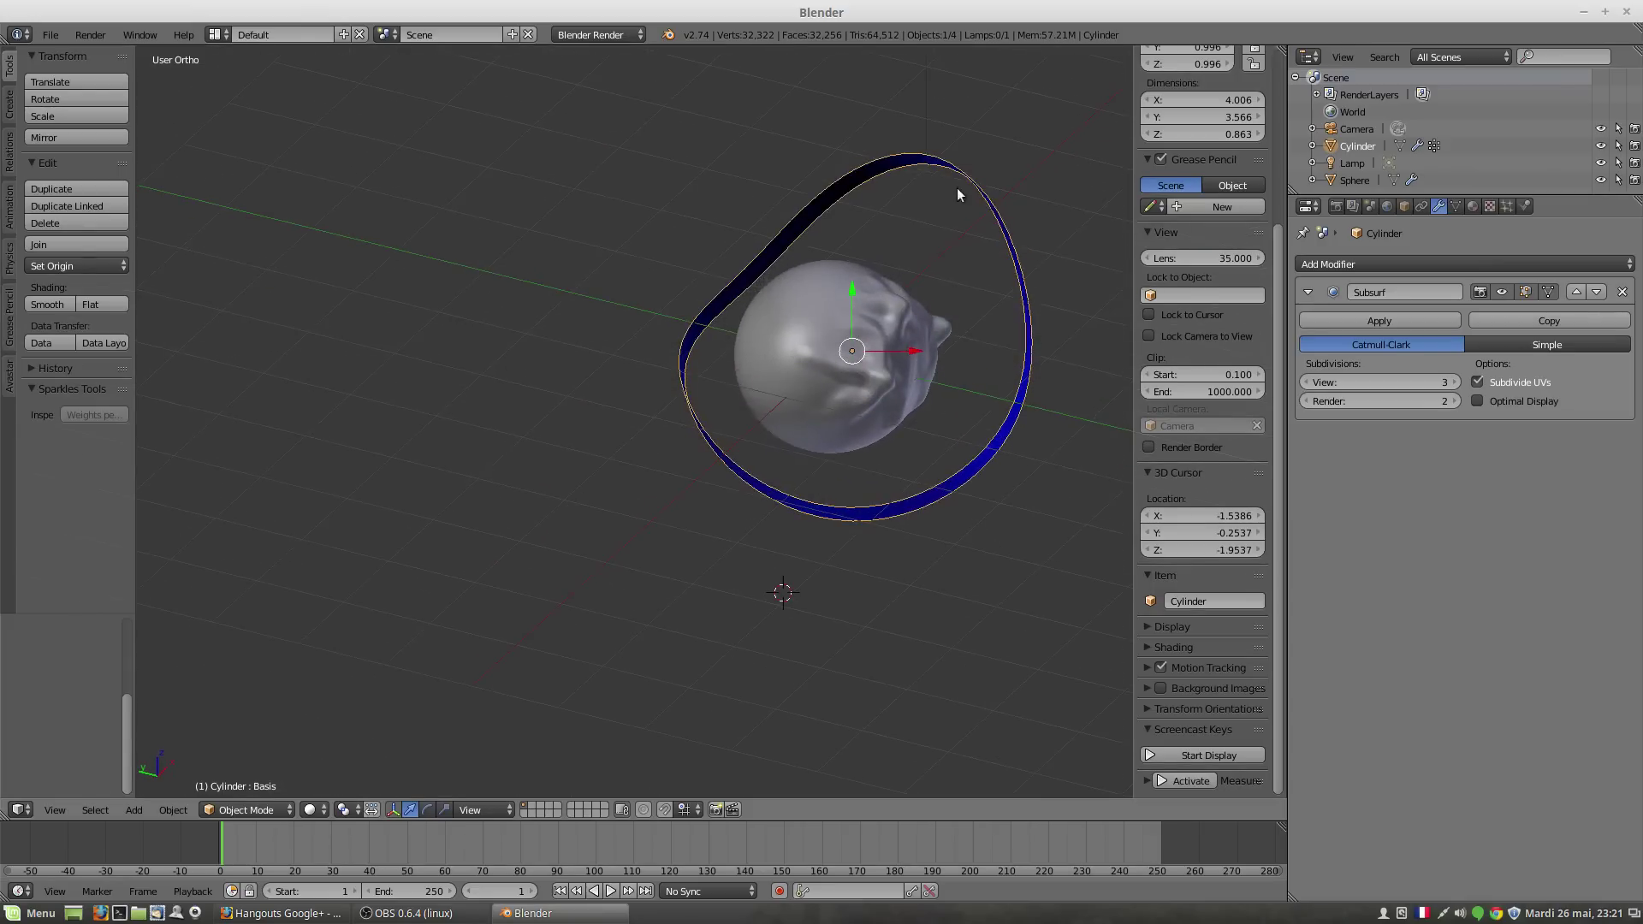
middle_drag(859, 585, 870, 445)
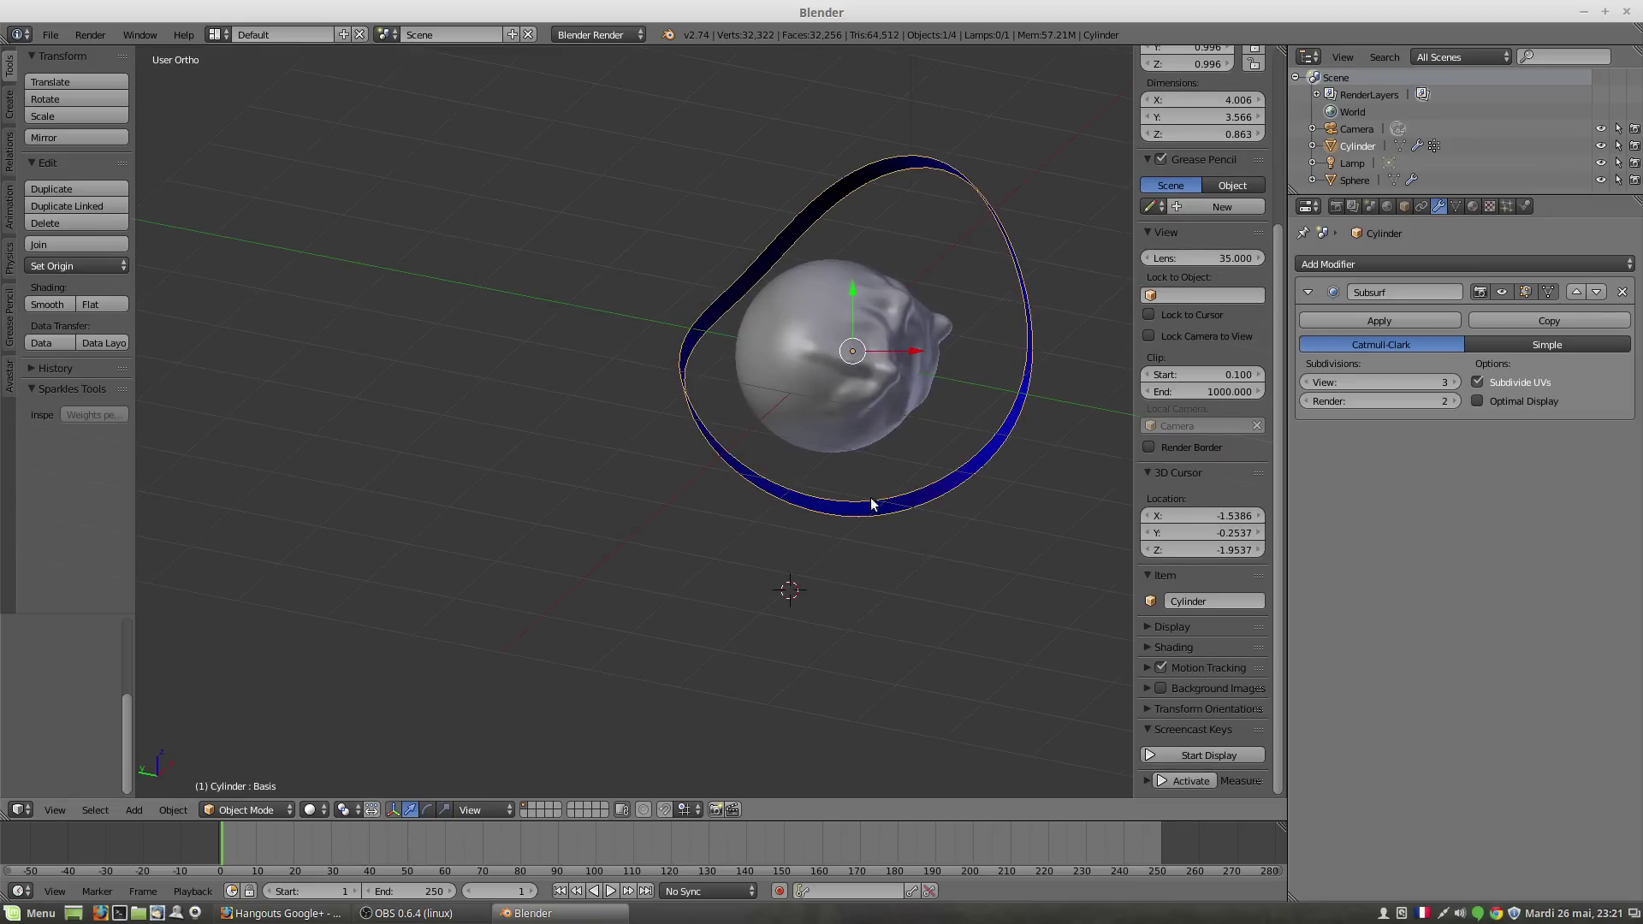
middle_drag(873, 504, 826, 467)
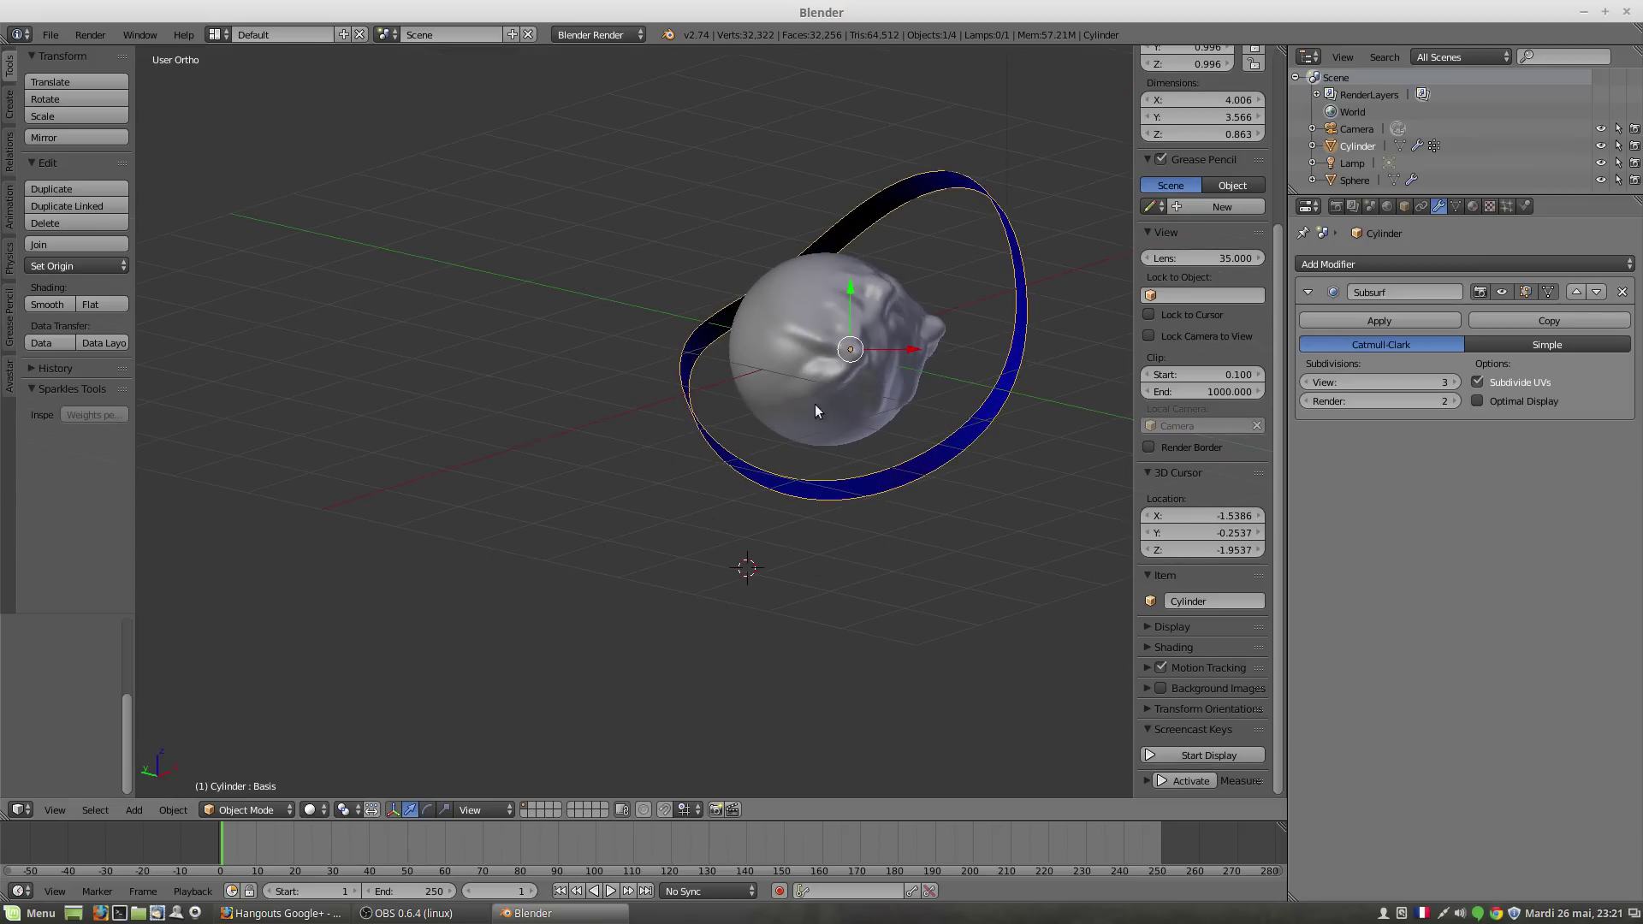
middle_drag(814, 404, 891, 449)
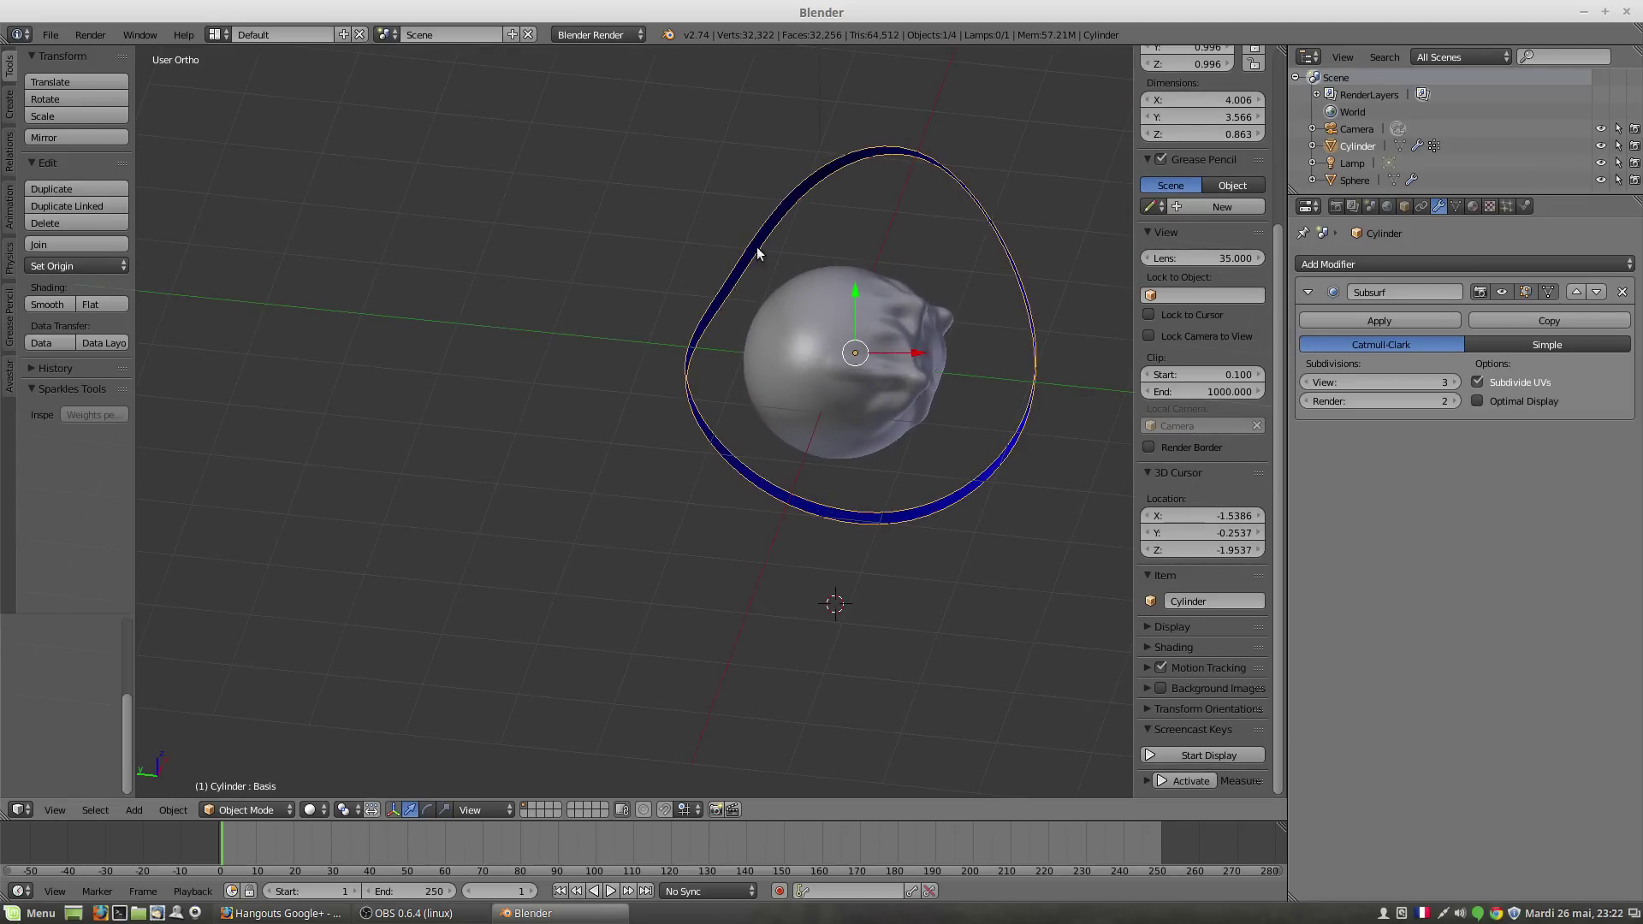
Step: Pin the ring's Basis shape key, put the mesh in Edit Mode and toggle the shape key edit mode option
click(1456, 207)
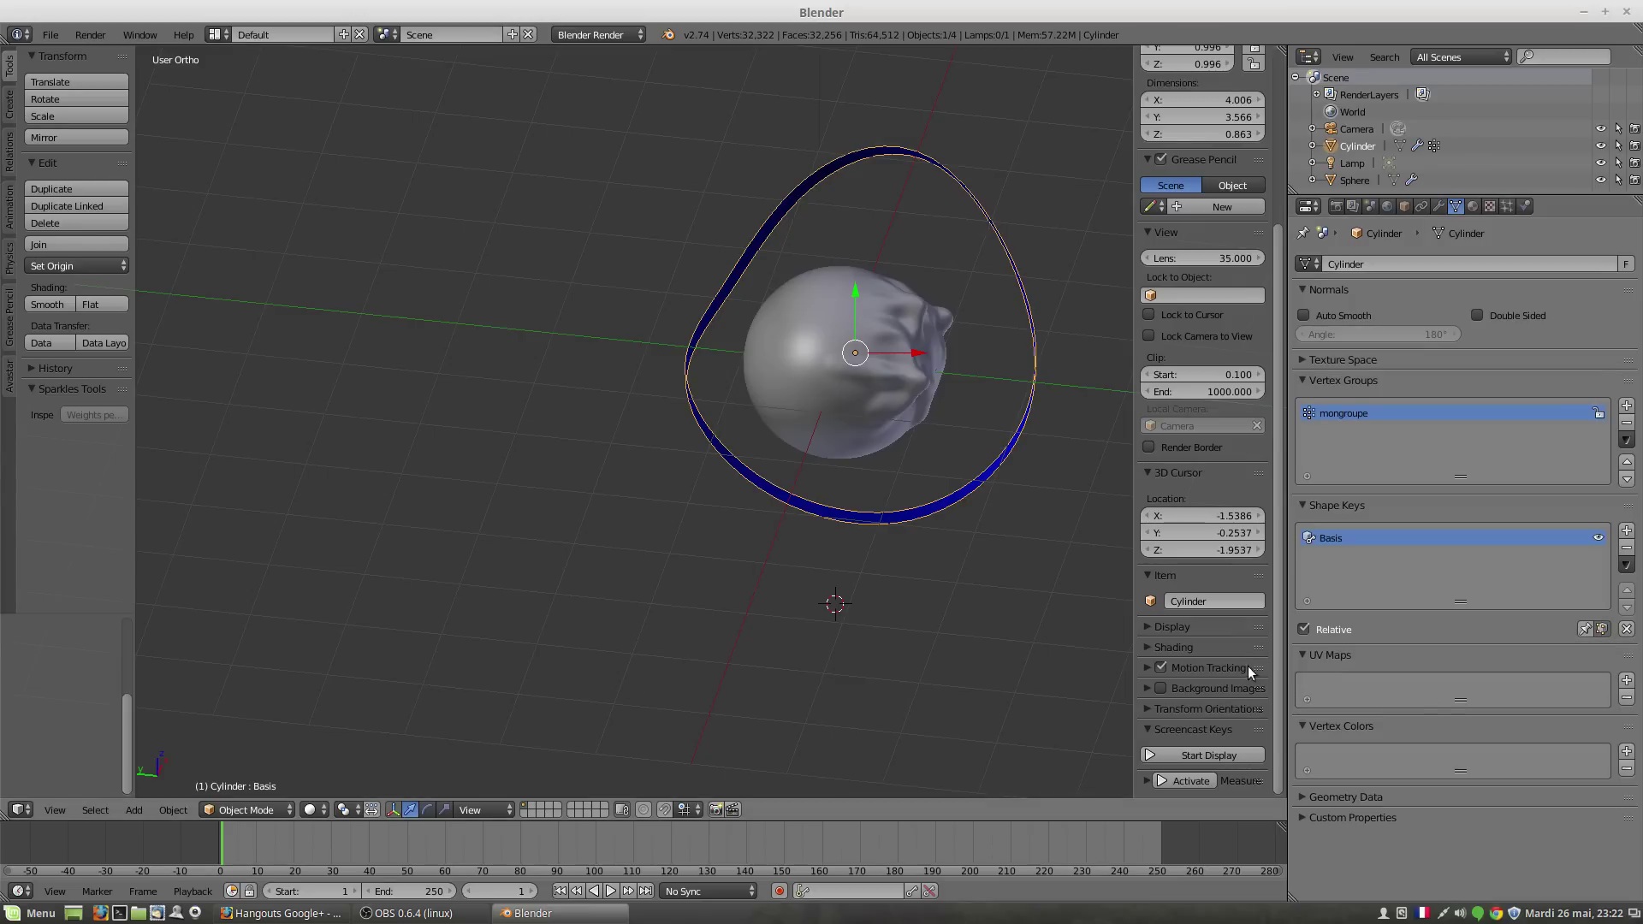
click(1587, 628)
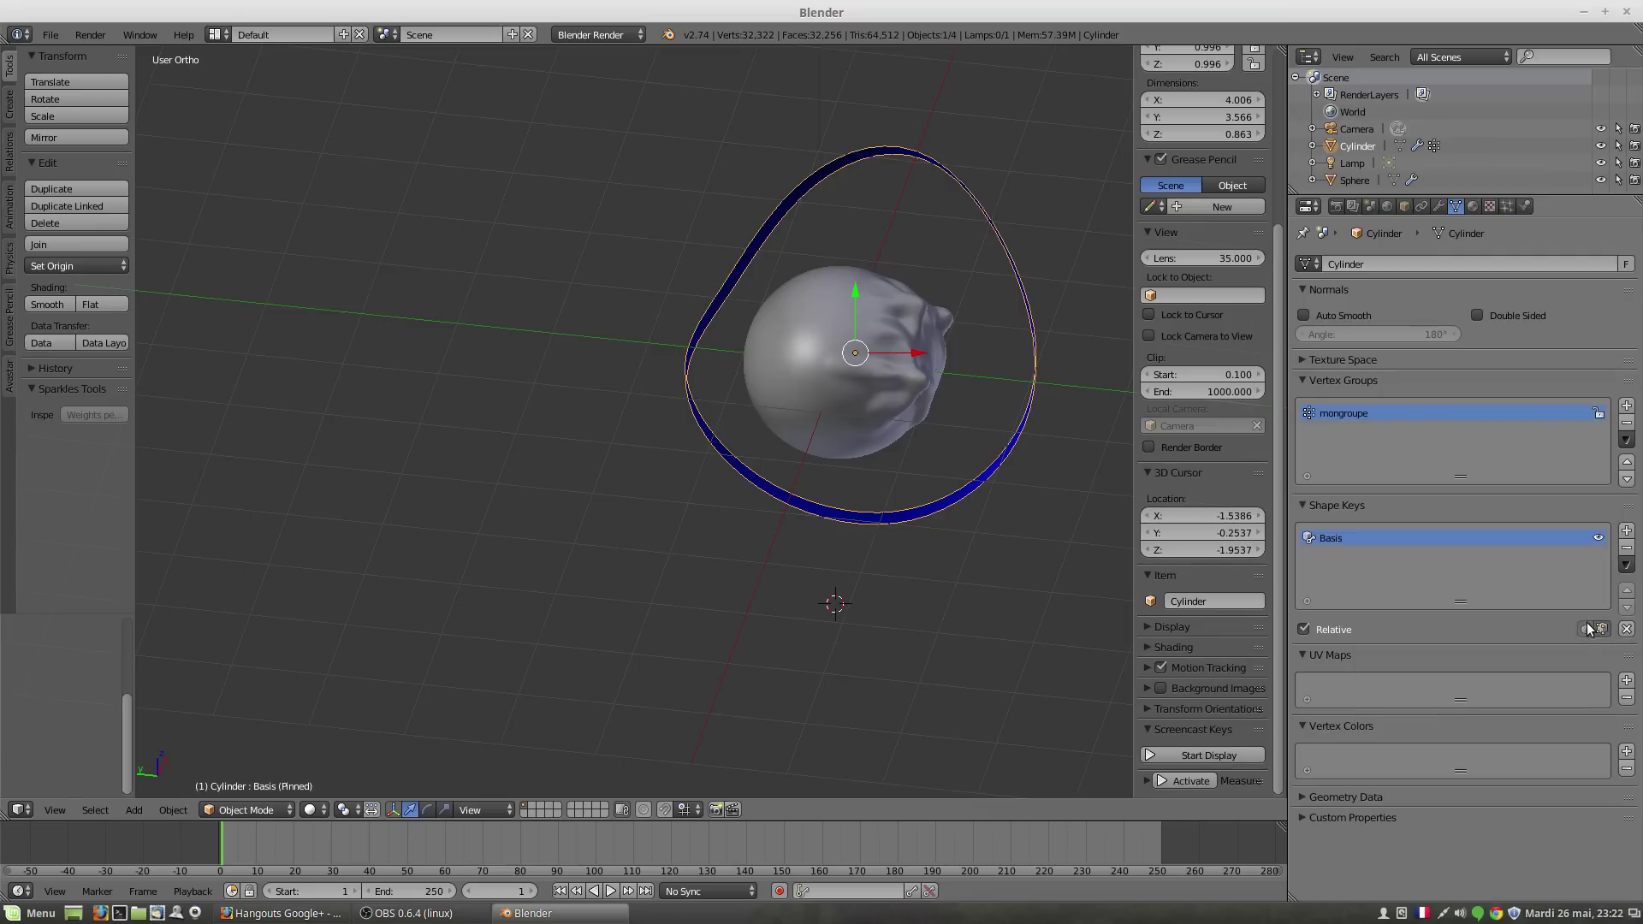
click(234, 808)
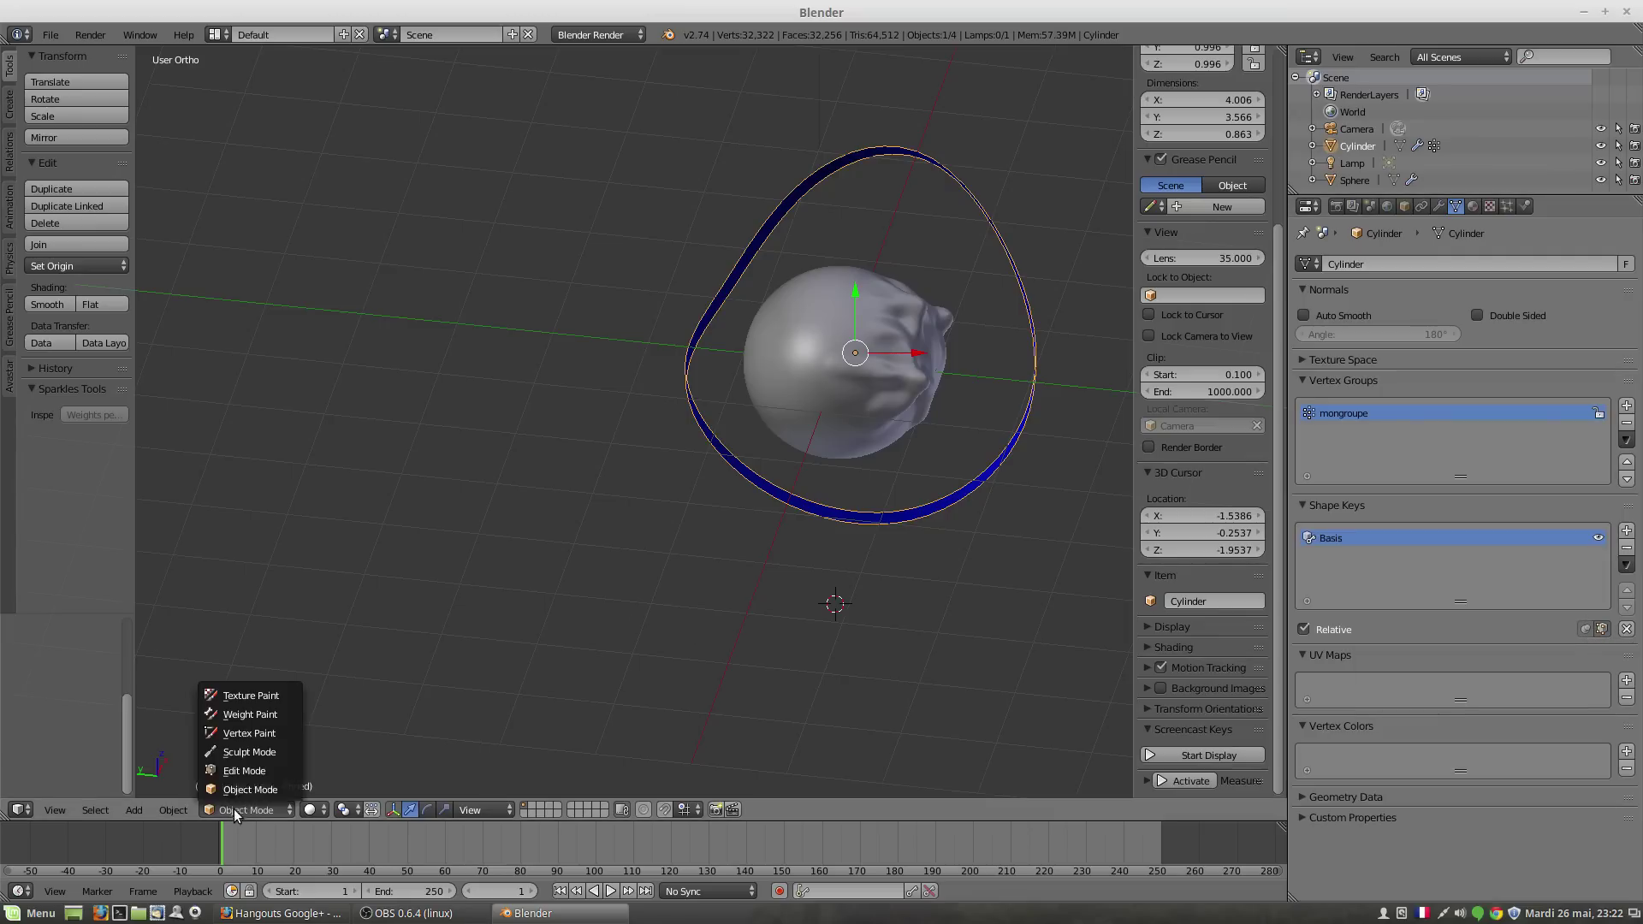
click(242, 769)
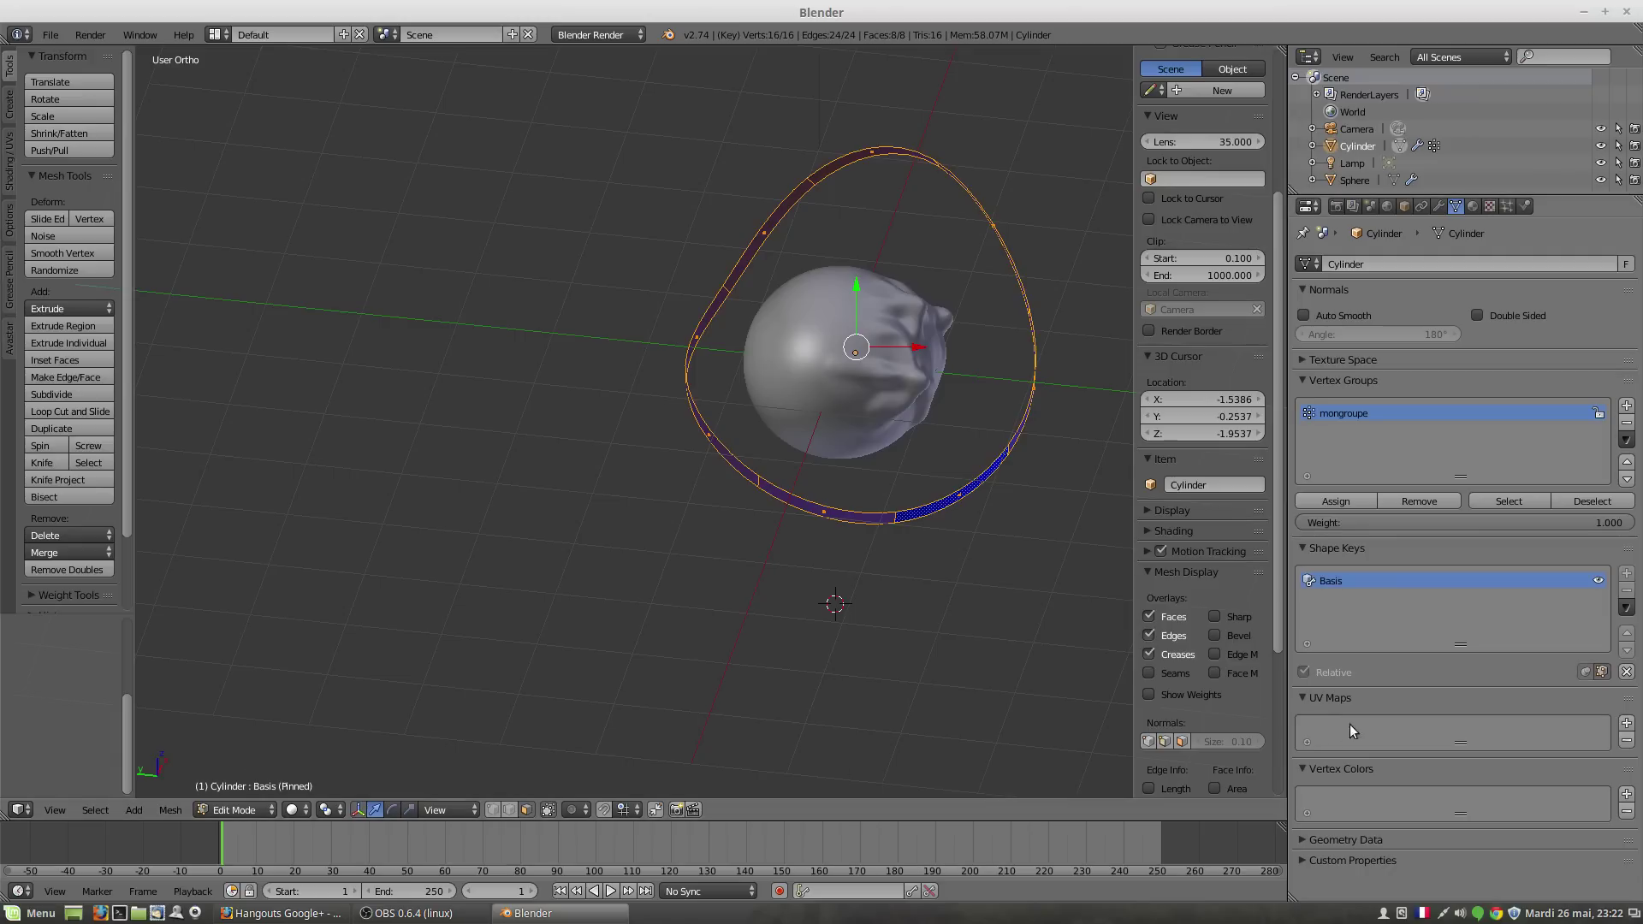
middle_drag(919, 588, 850, 561)
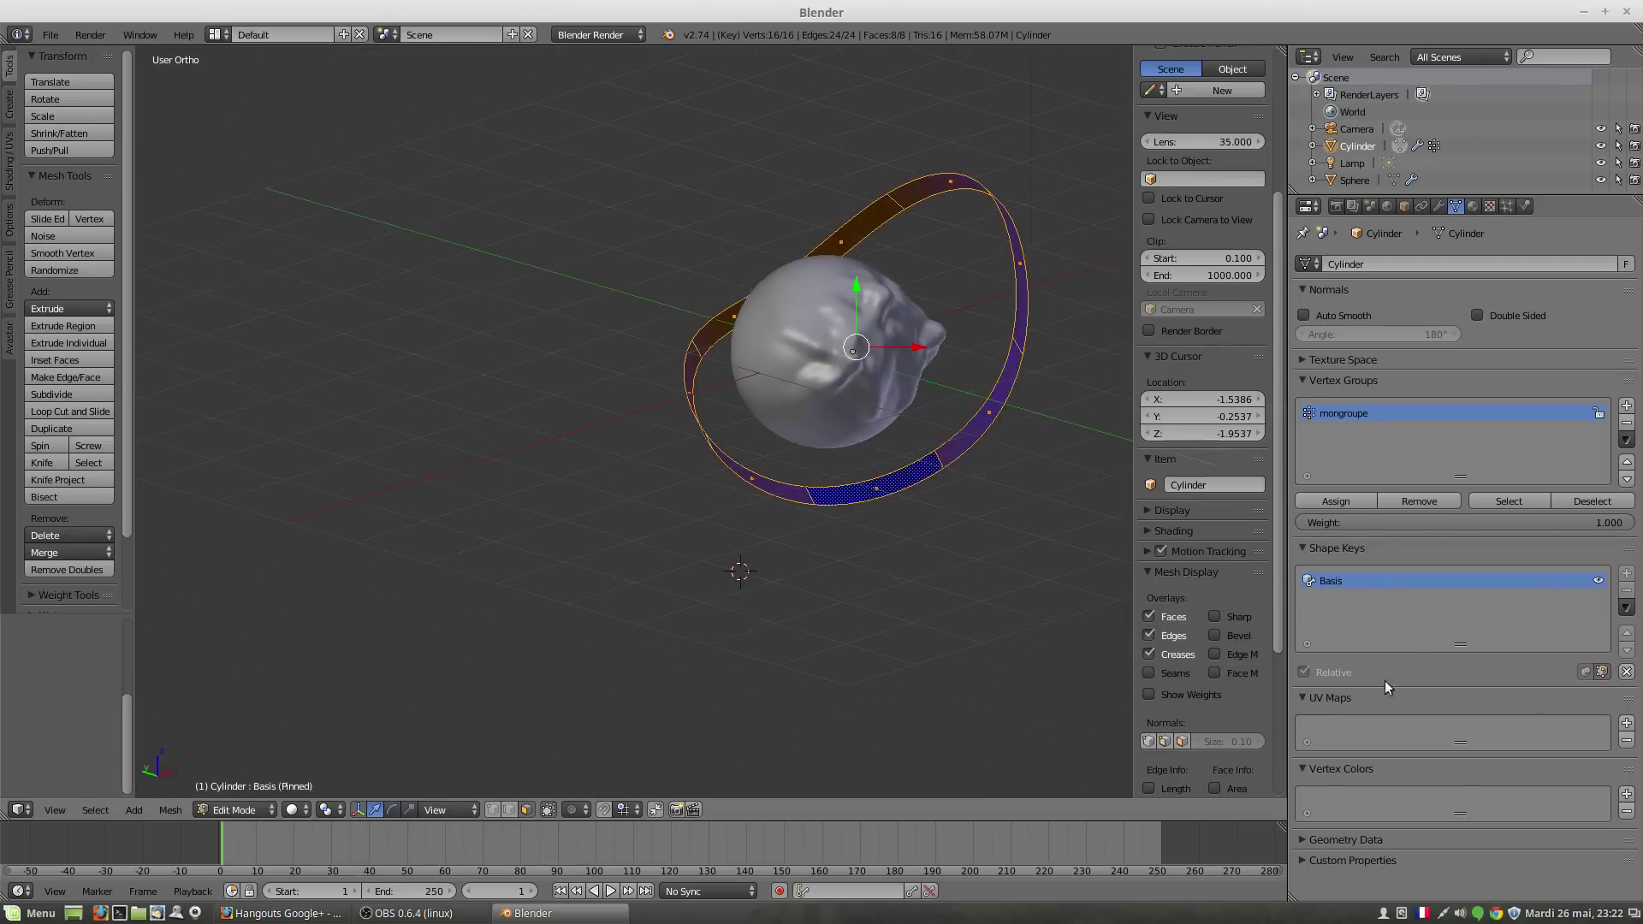
click(1605, 670)
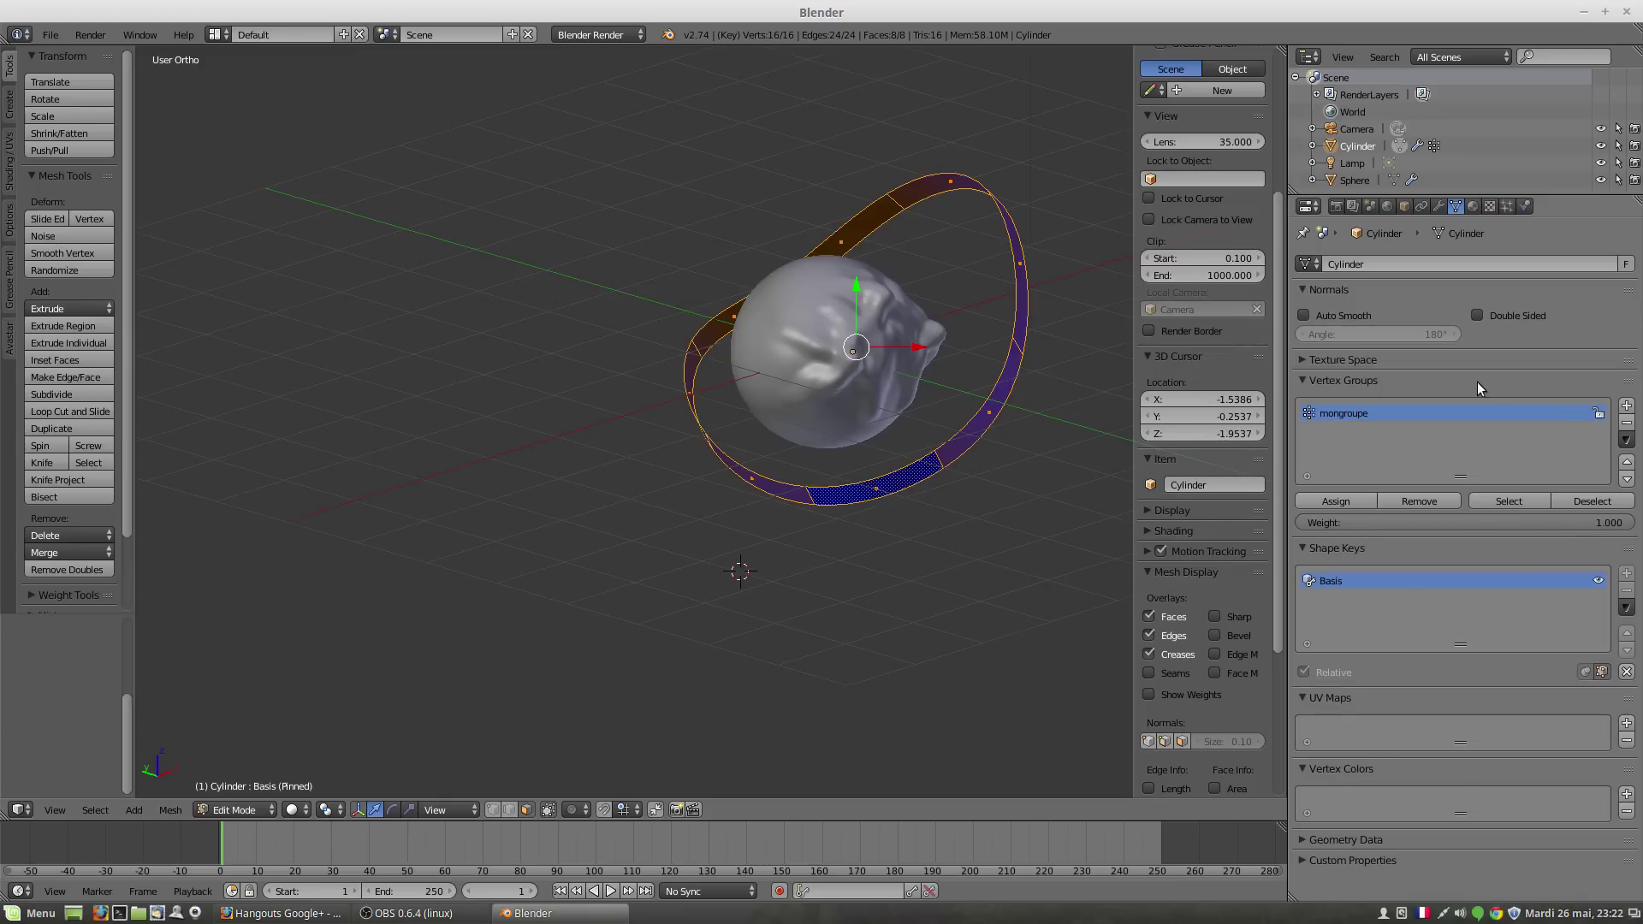
Step: Add a Shrinkwrap modifier to the ring with Sphere as its target
click(1439, 206)
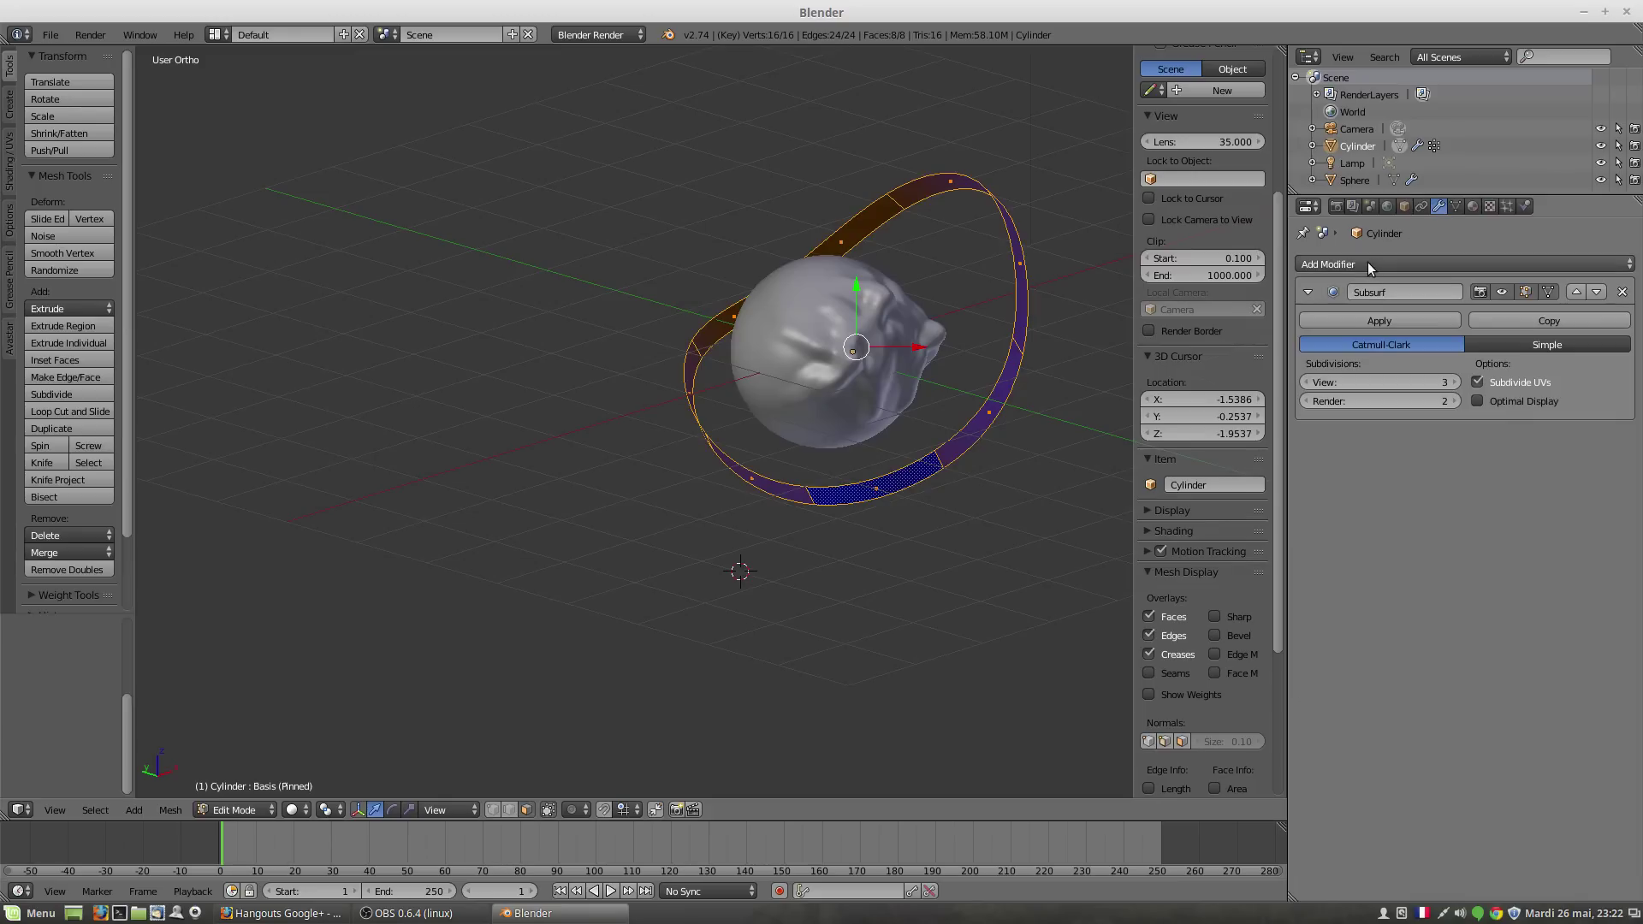
click(1367, 262)
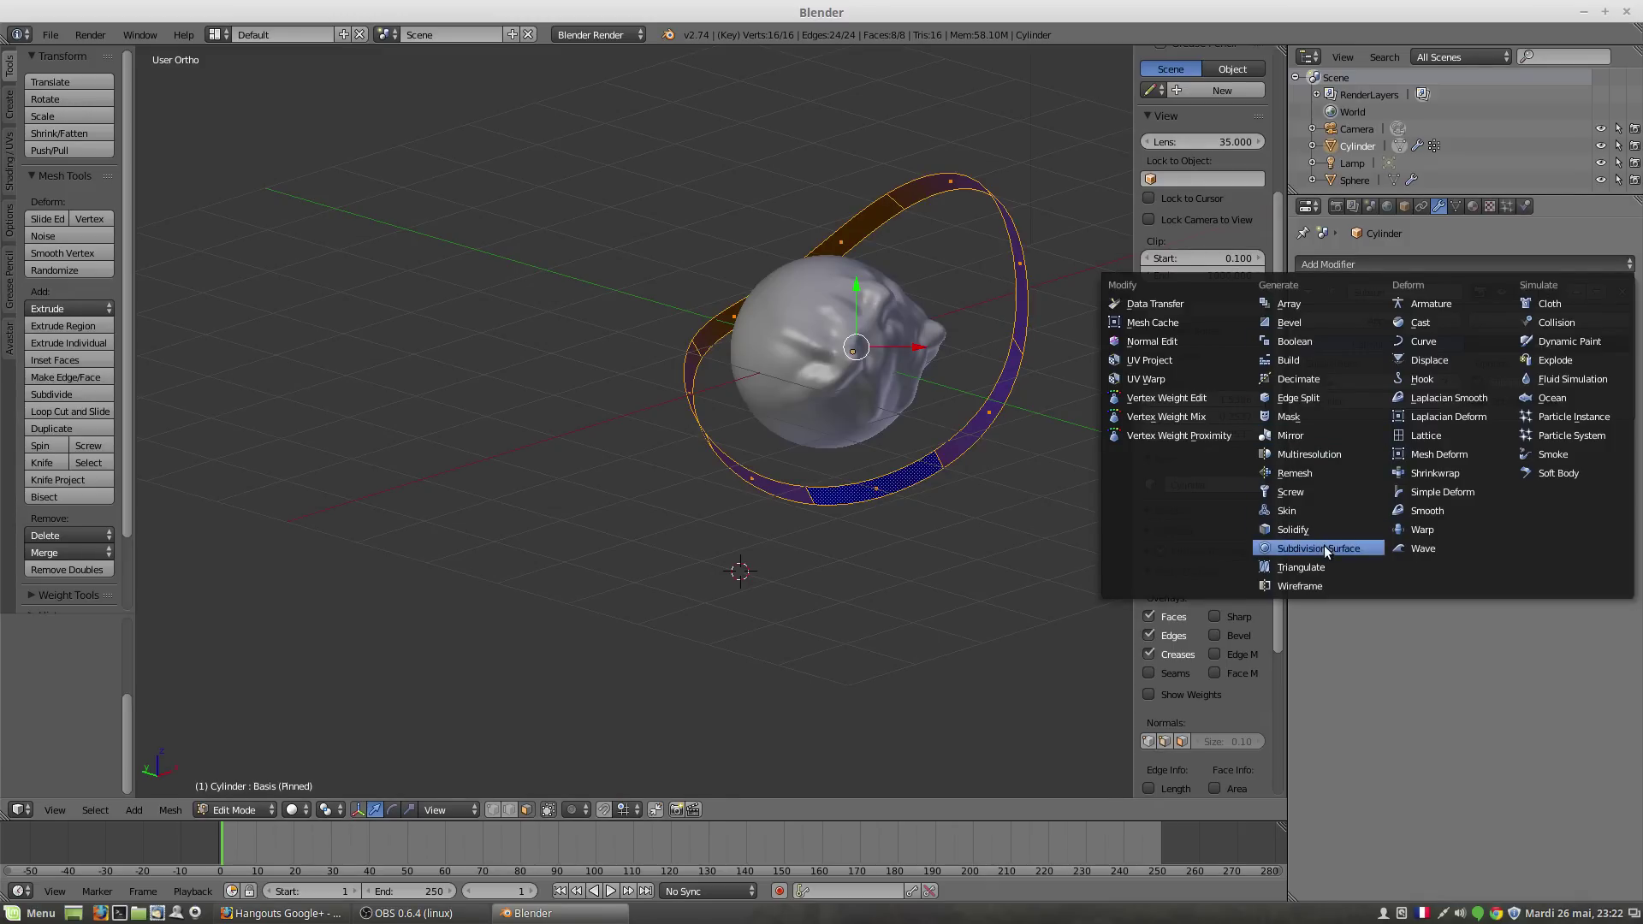
click(1438, 472)
click(1369, 511)
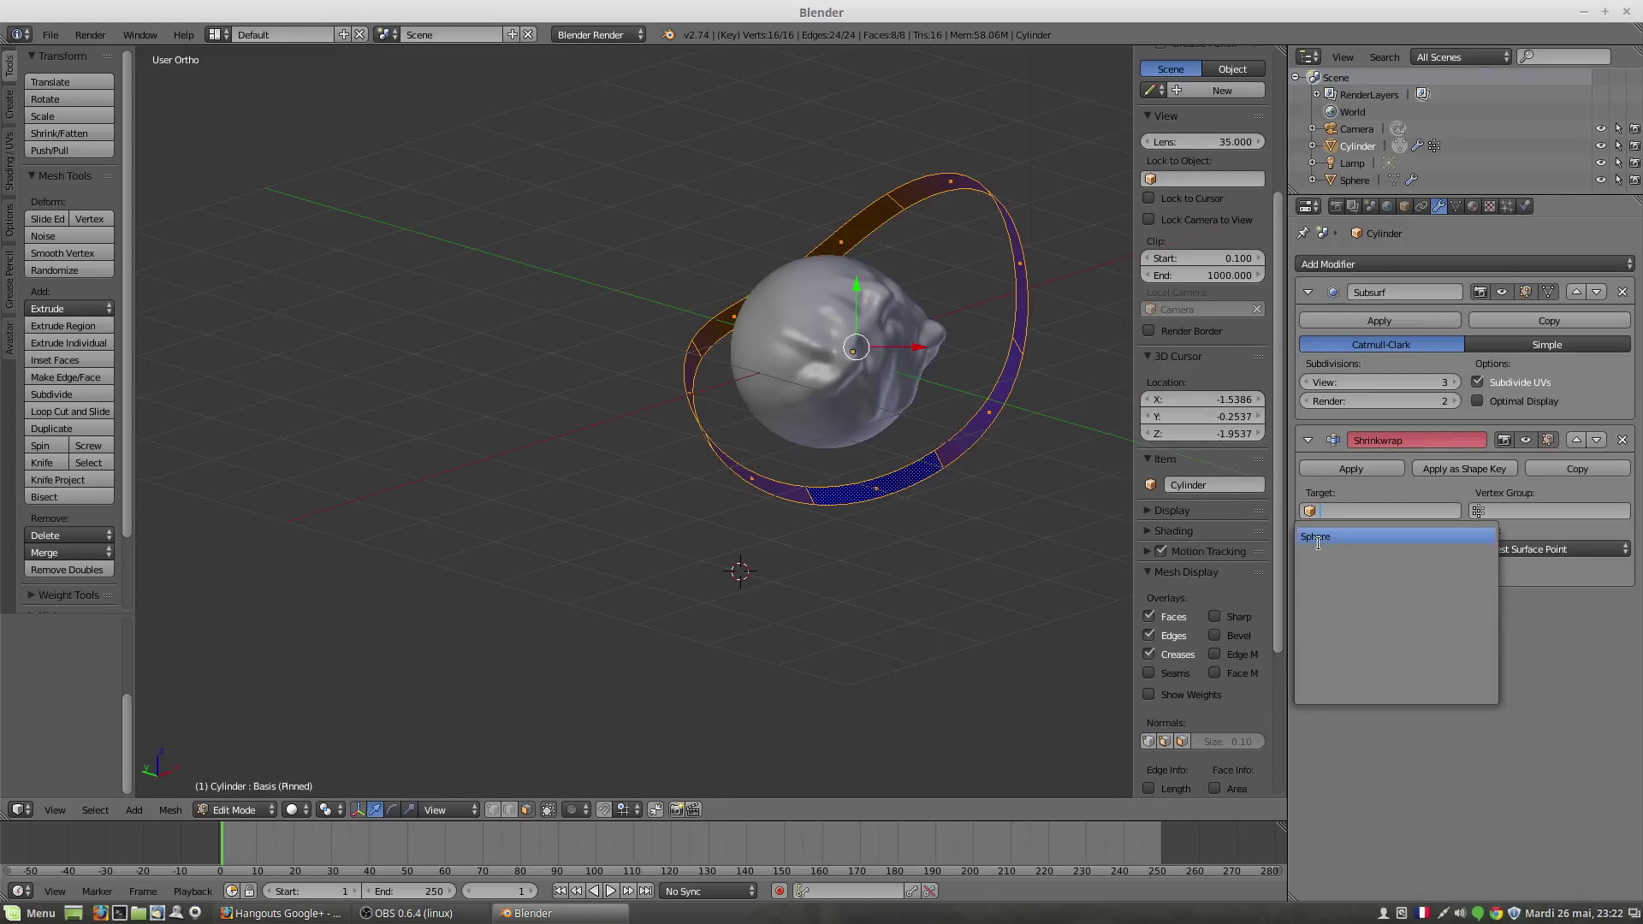
click(1347, 537)
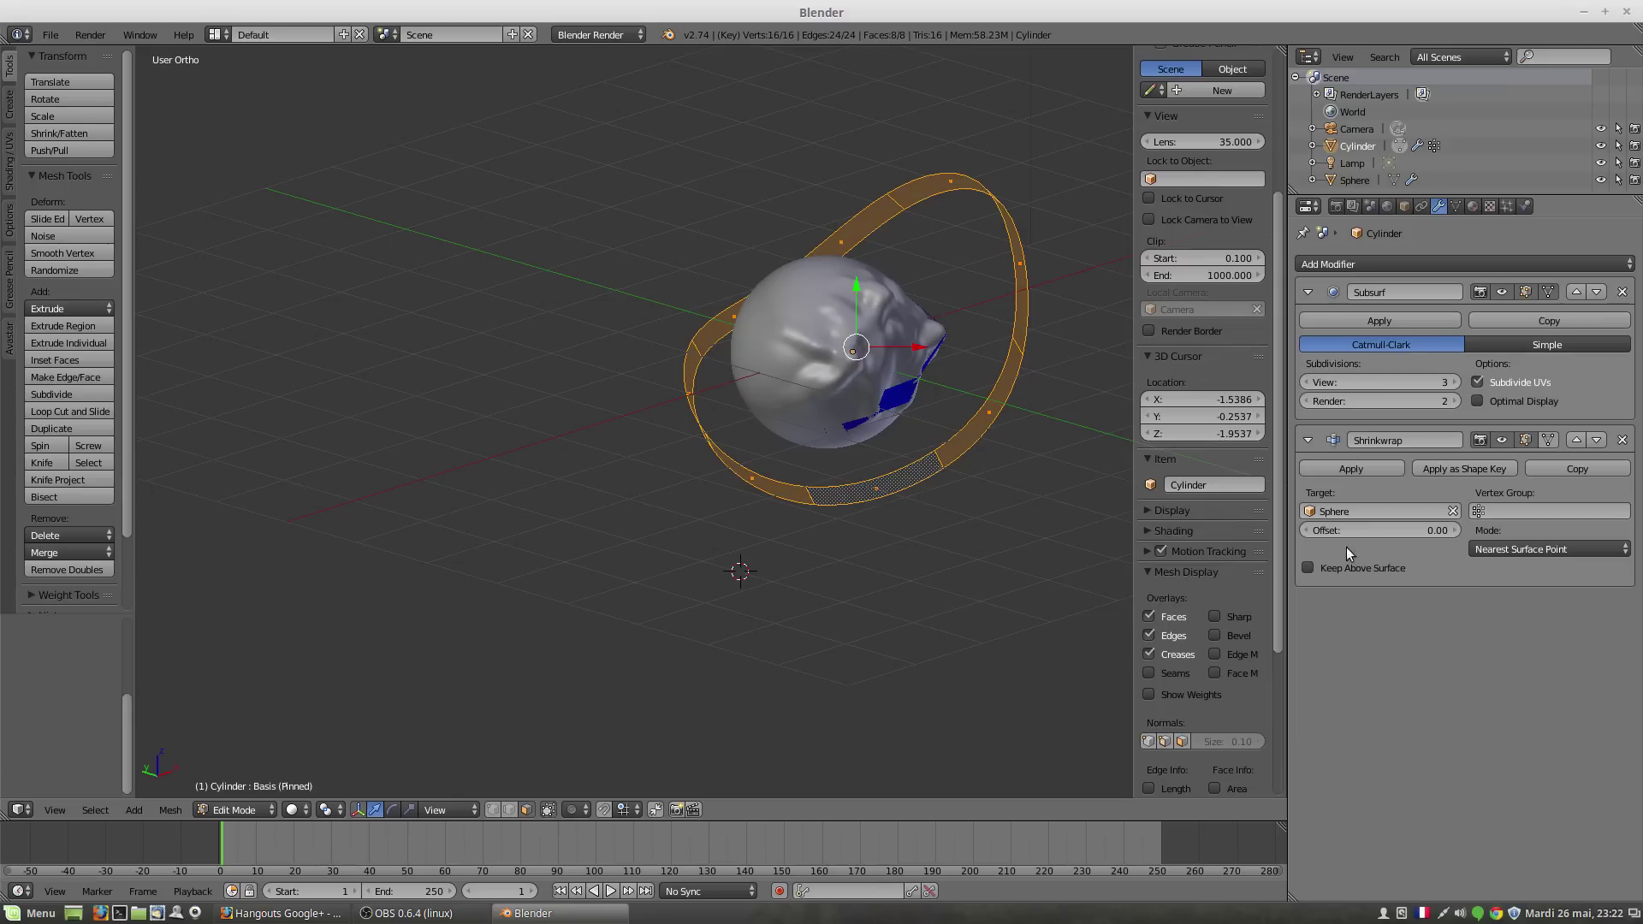
Step: Set the Shrinkwrap to Project mode in the Negative direction only and fit the edit cage to the modifier result
click(1489, 550)
click(1503, 510)
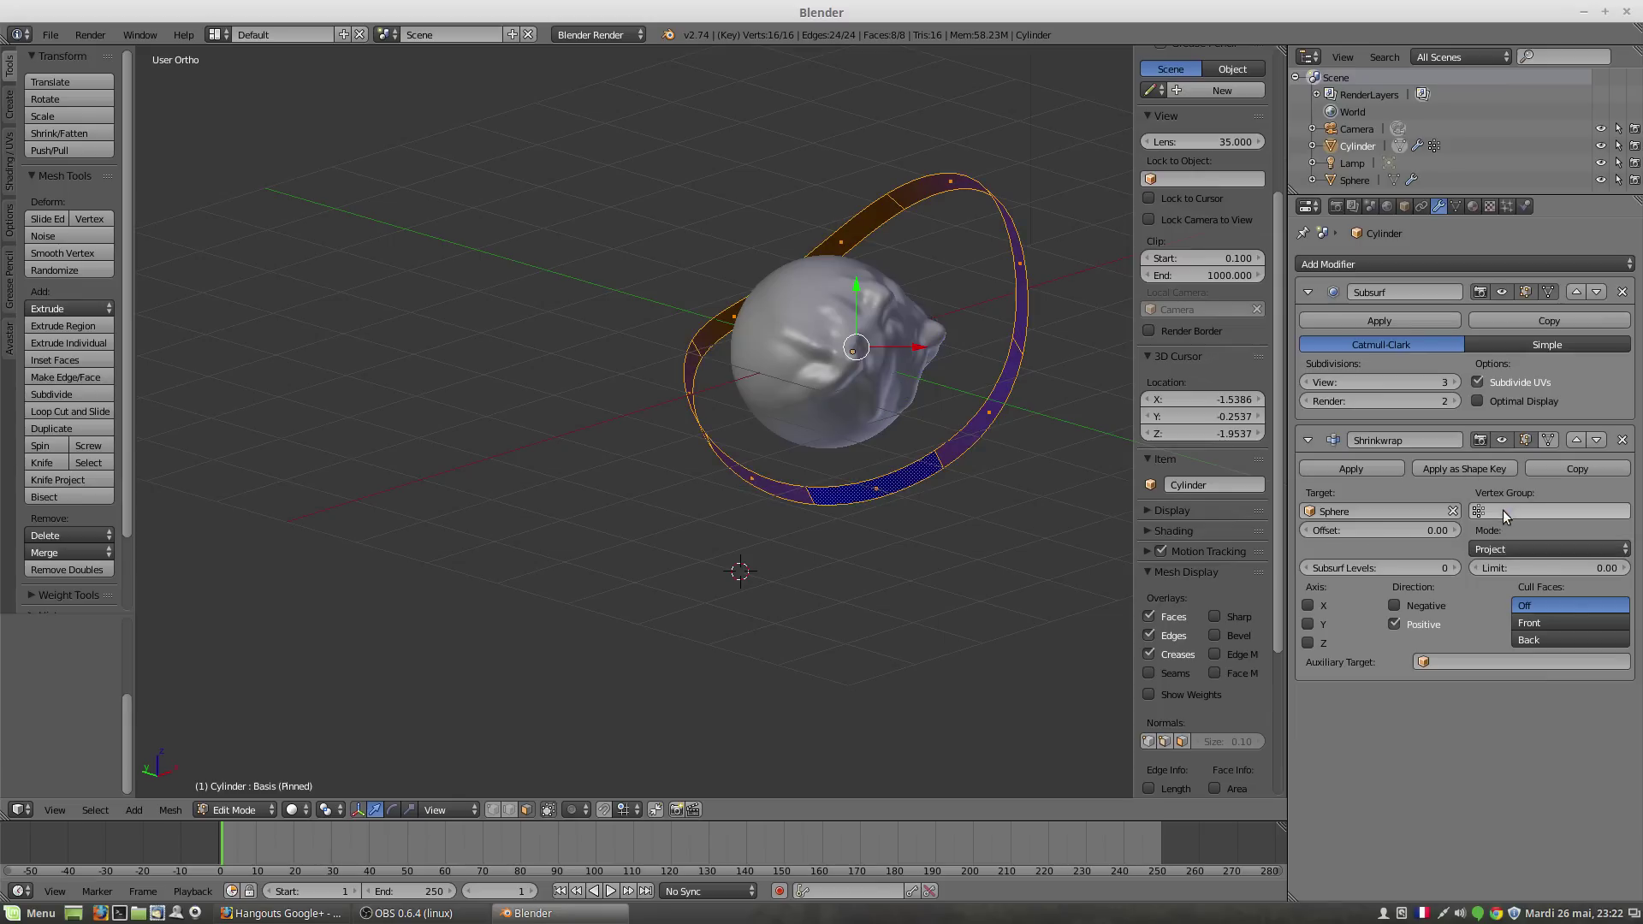
click(1410, 608)
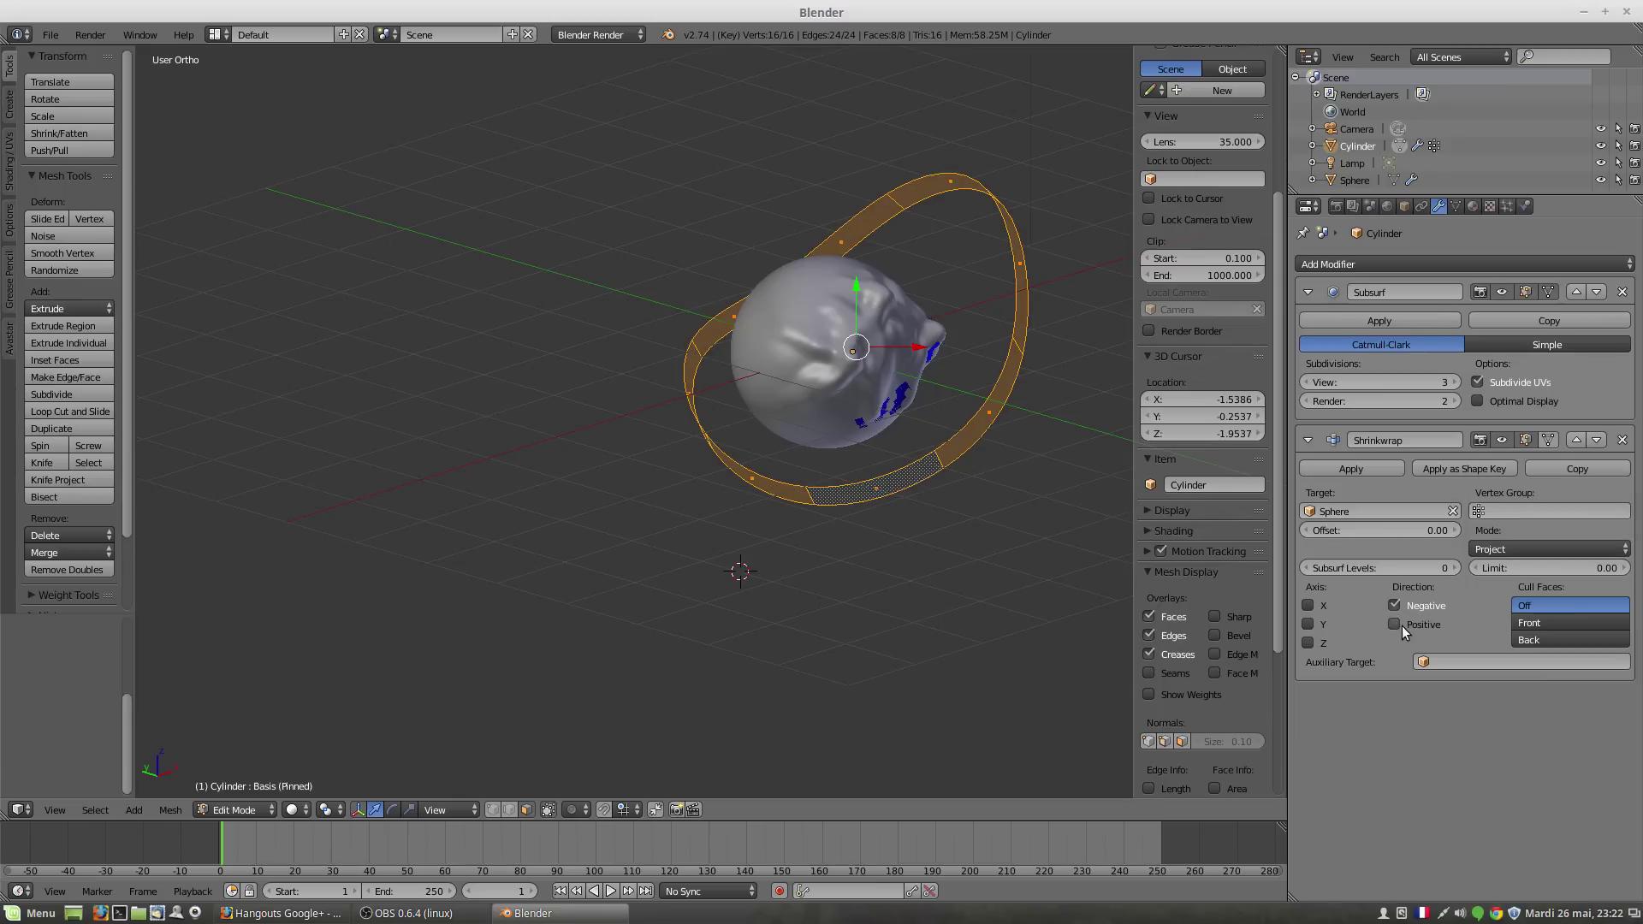
click(1548, 438)
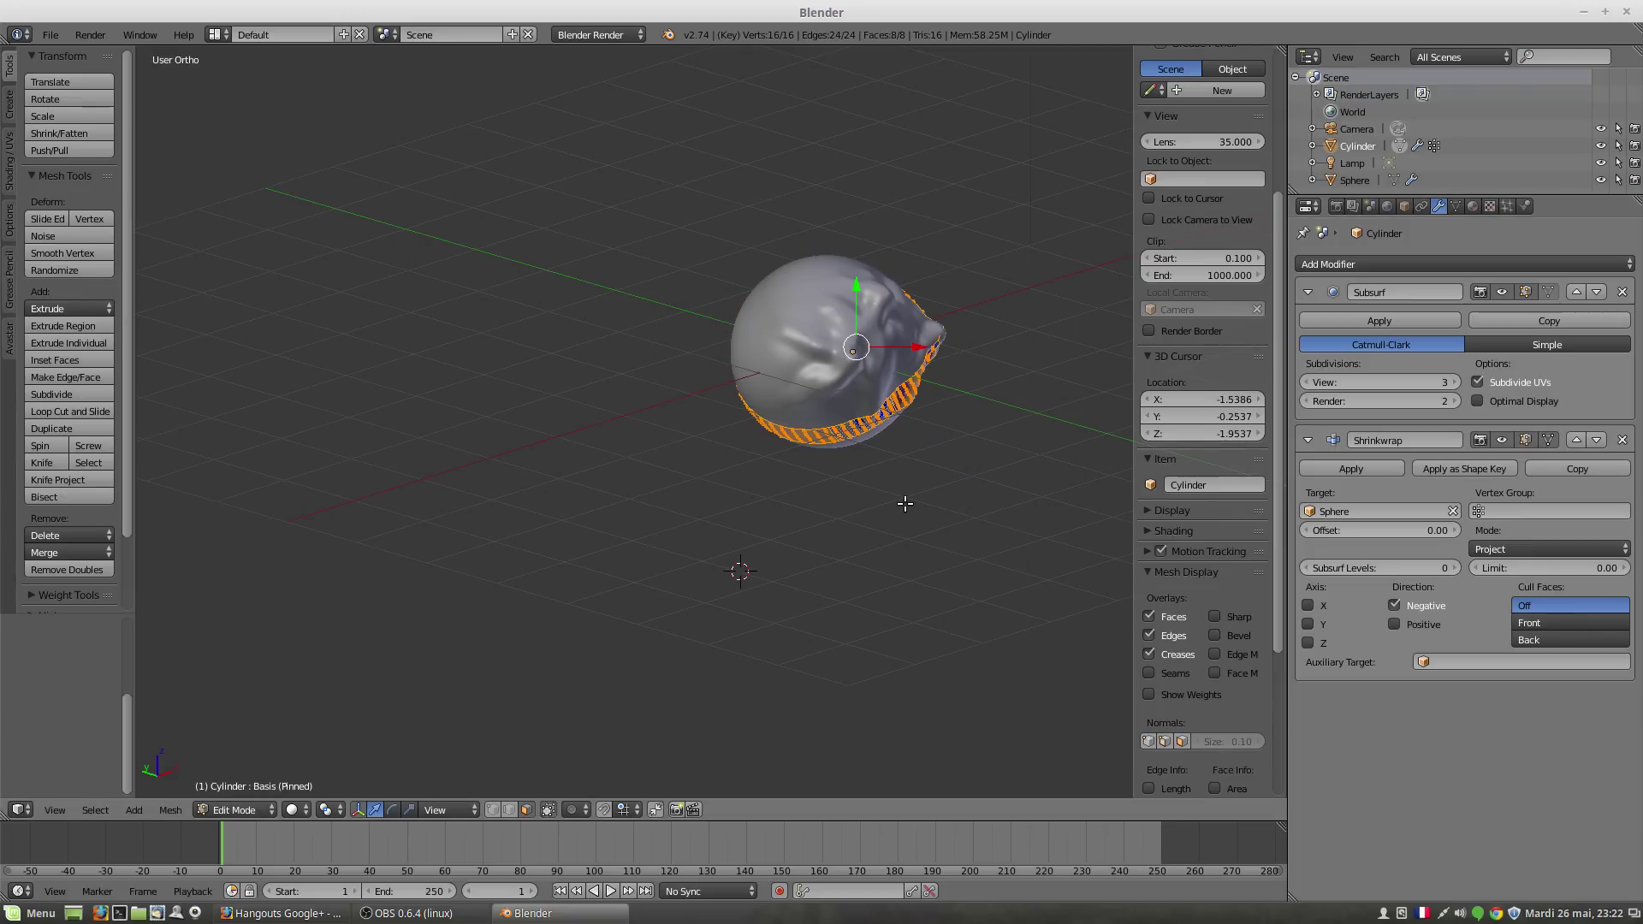
middle_drag(805, 440, 860, 492)
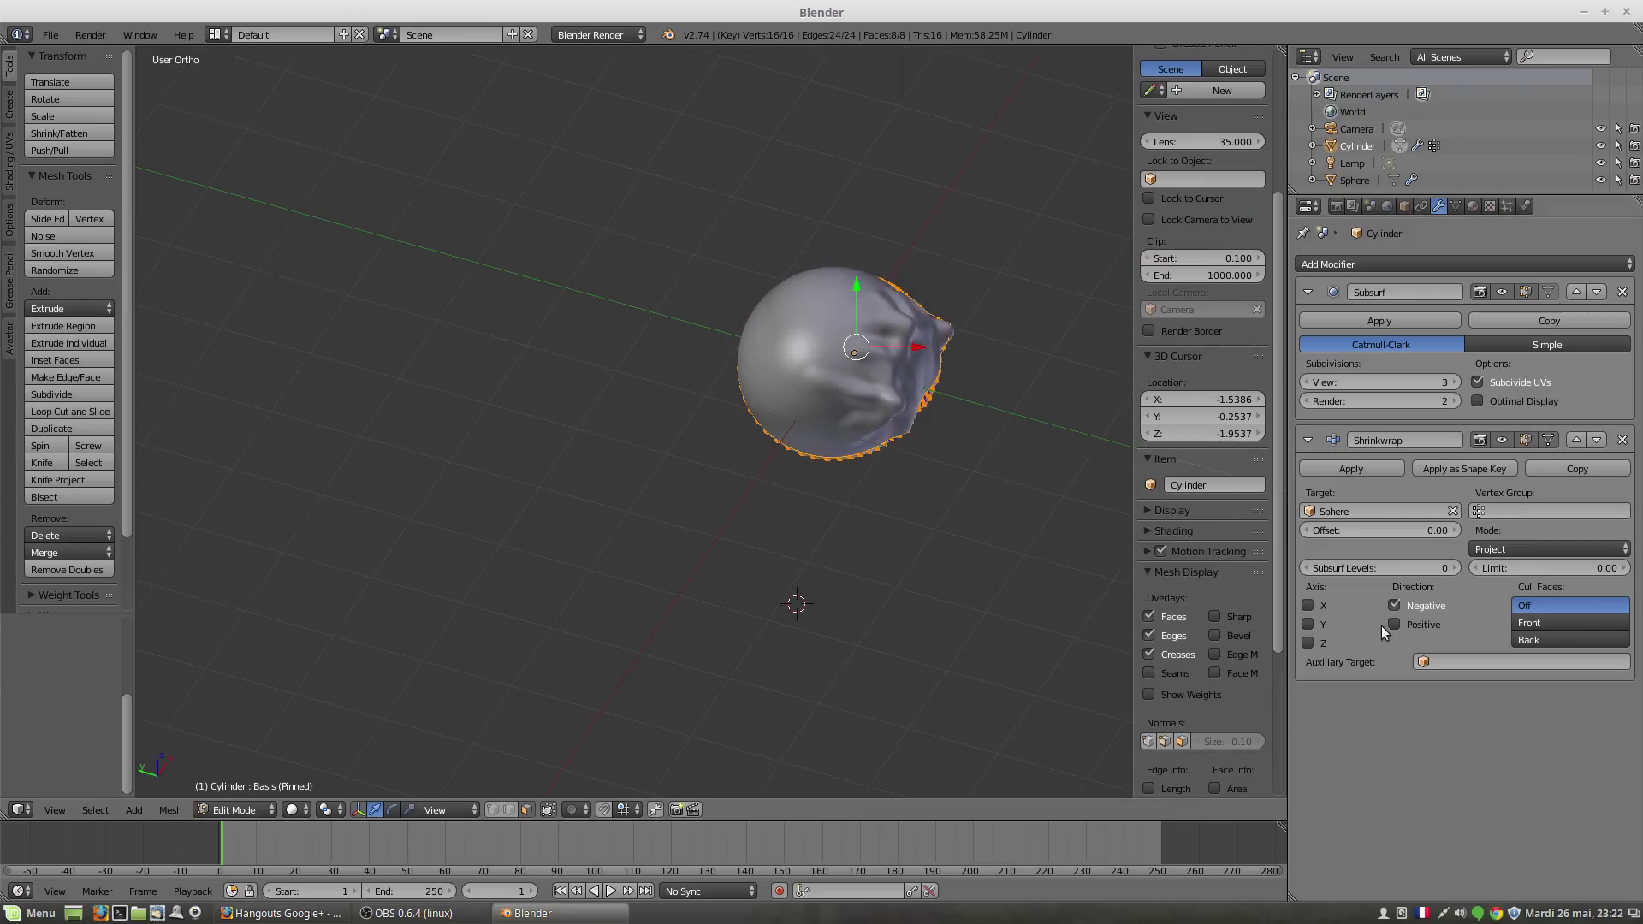
Step: Return the ring to Object Mode and apply its Shrinkwrap modifier as a shape key
click(1431, 469)
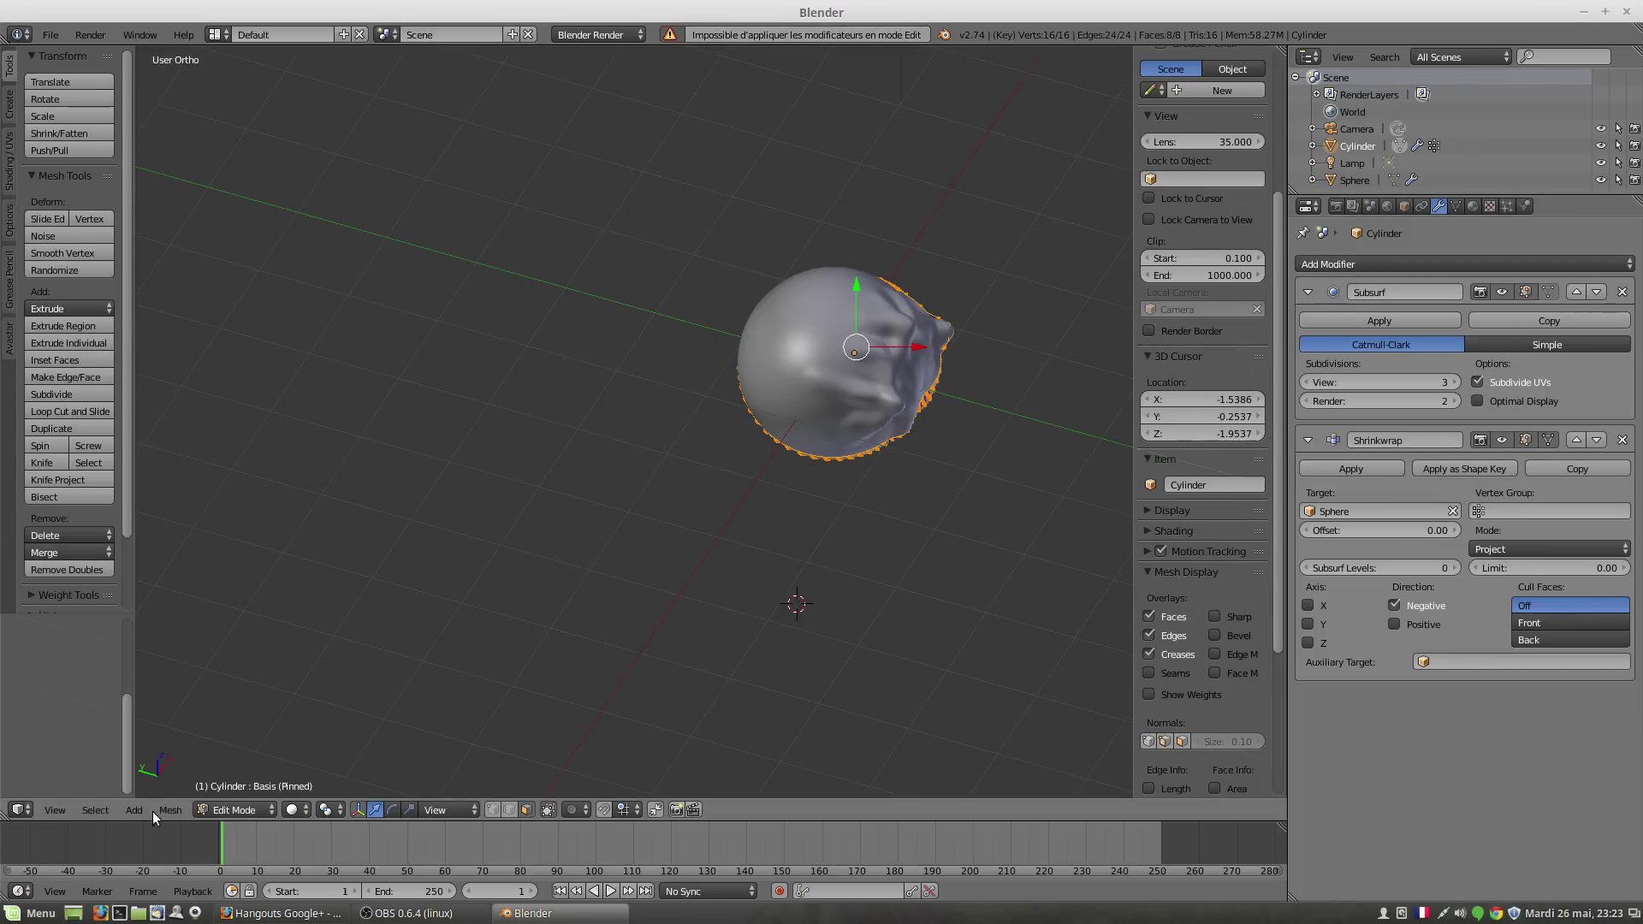
click(209, 813)
click(217, 788)
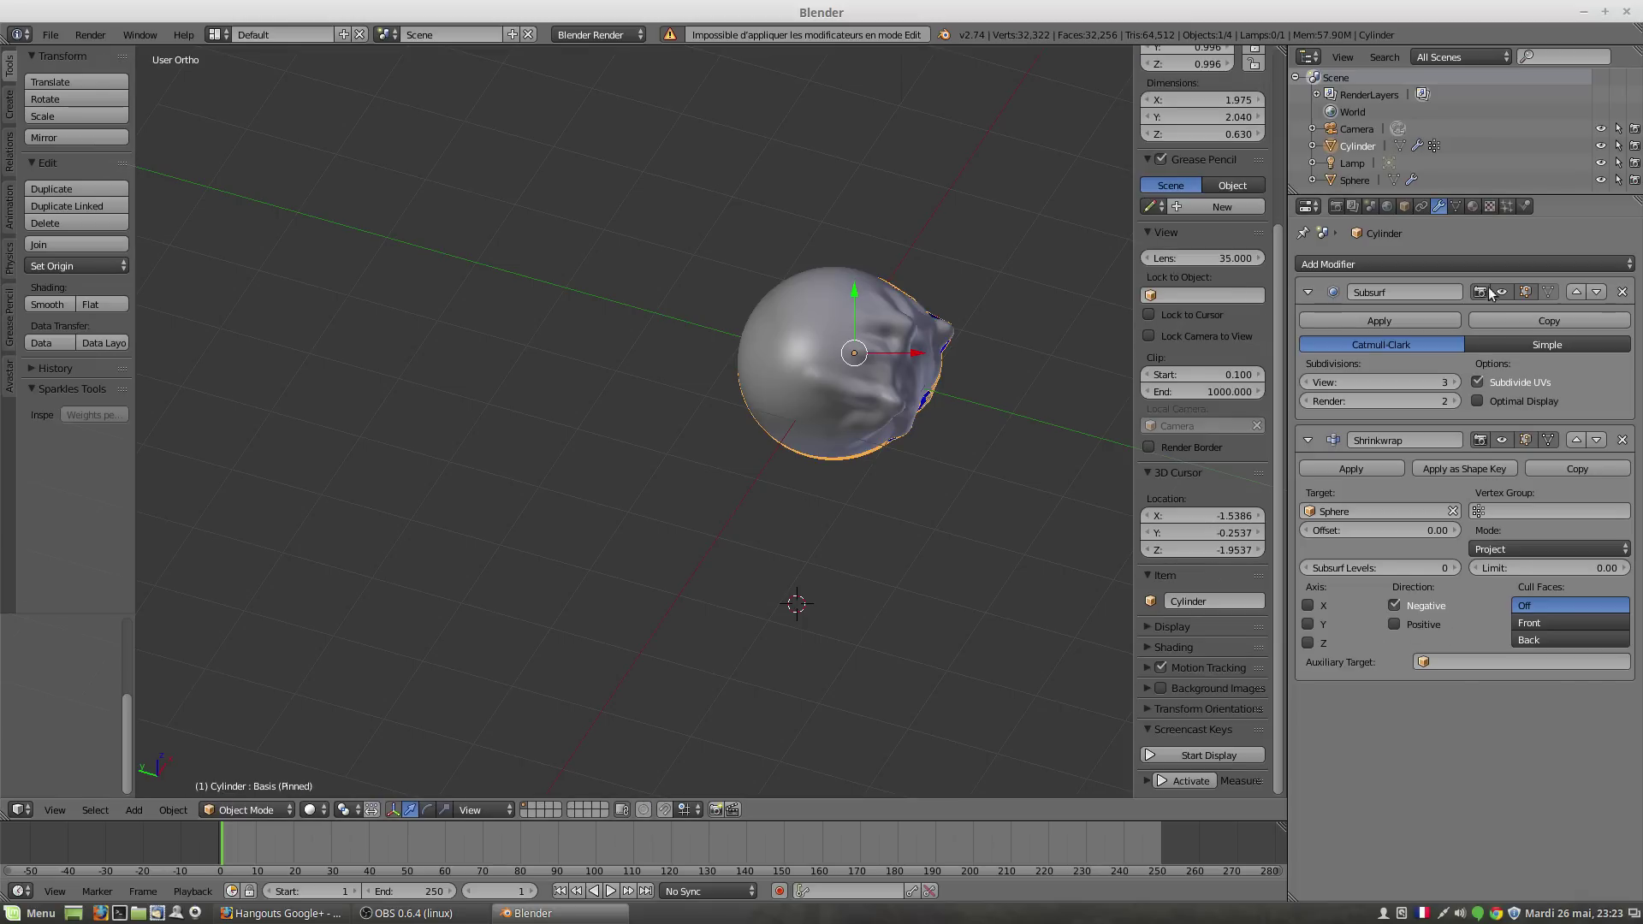
click(1457, 206)
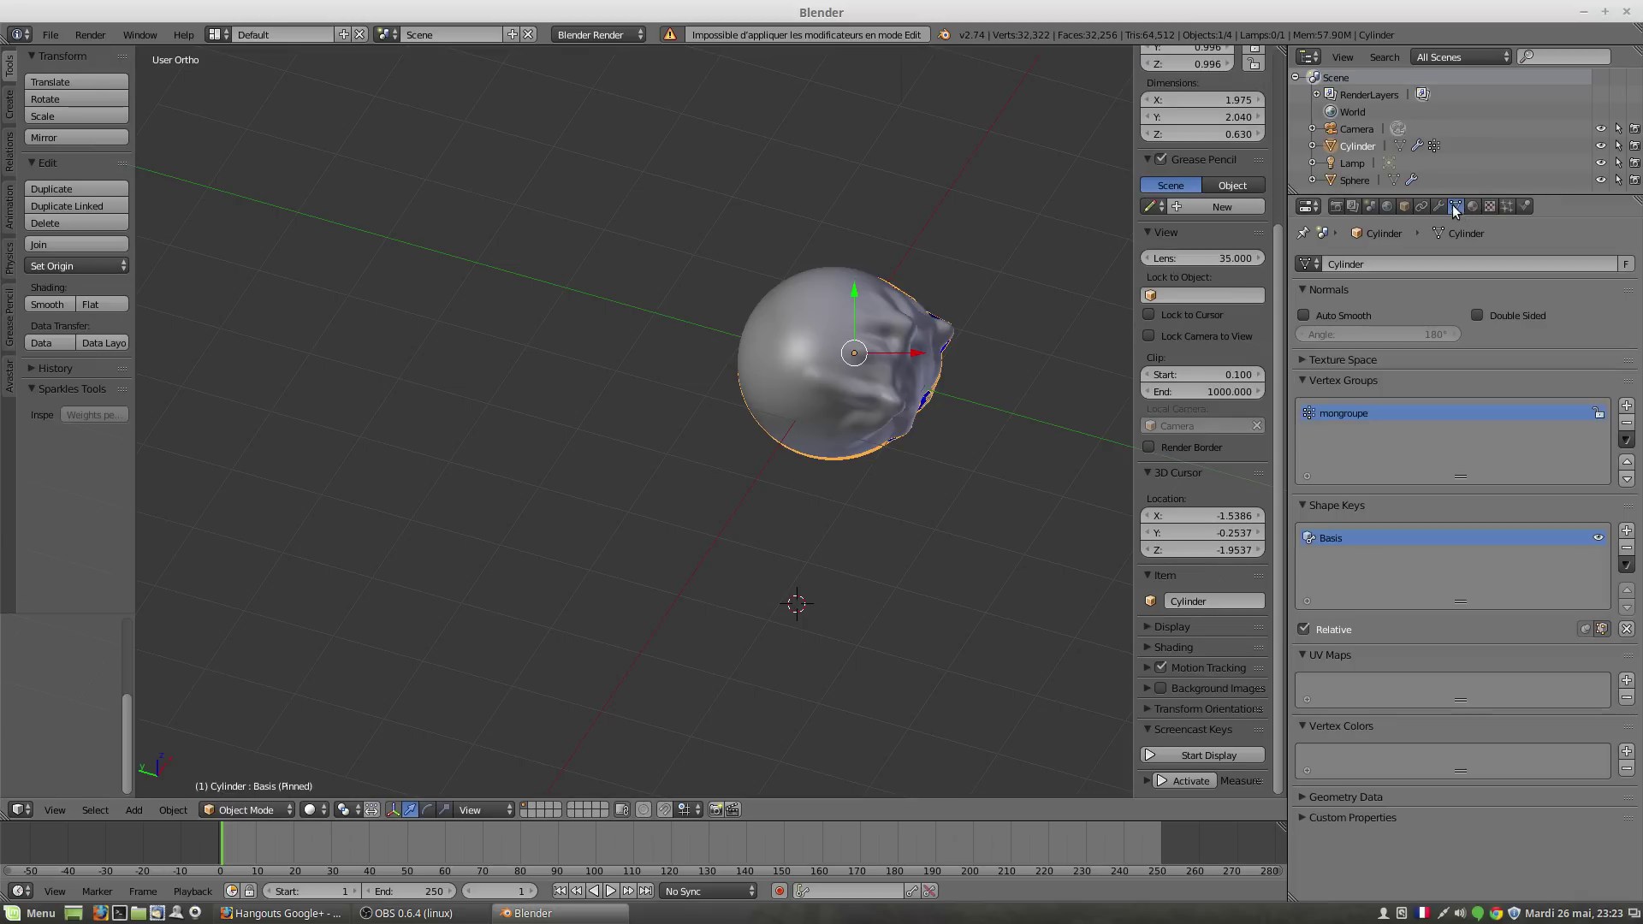
click(1440, 207)
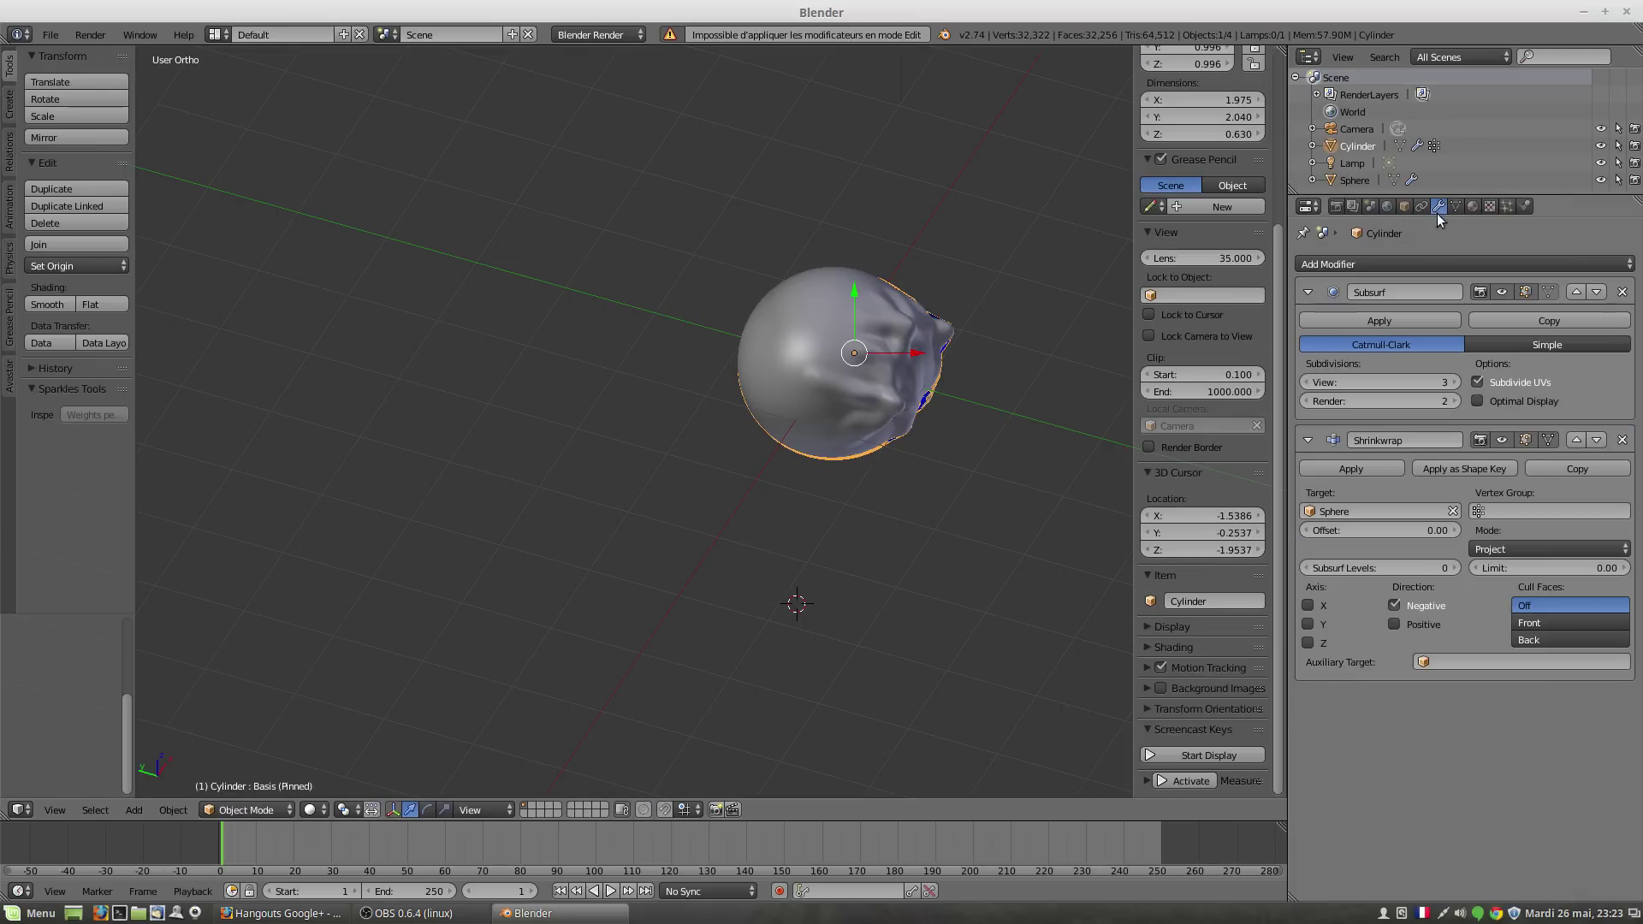
click(1449, 468)
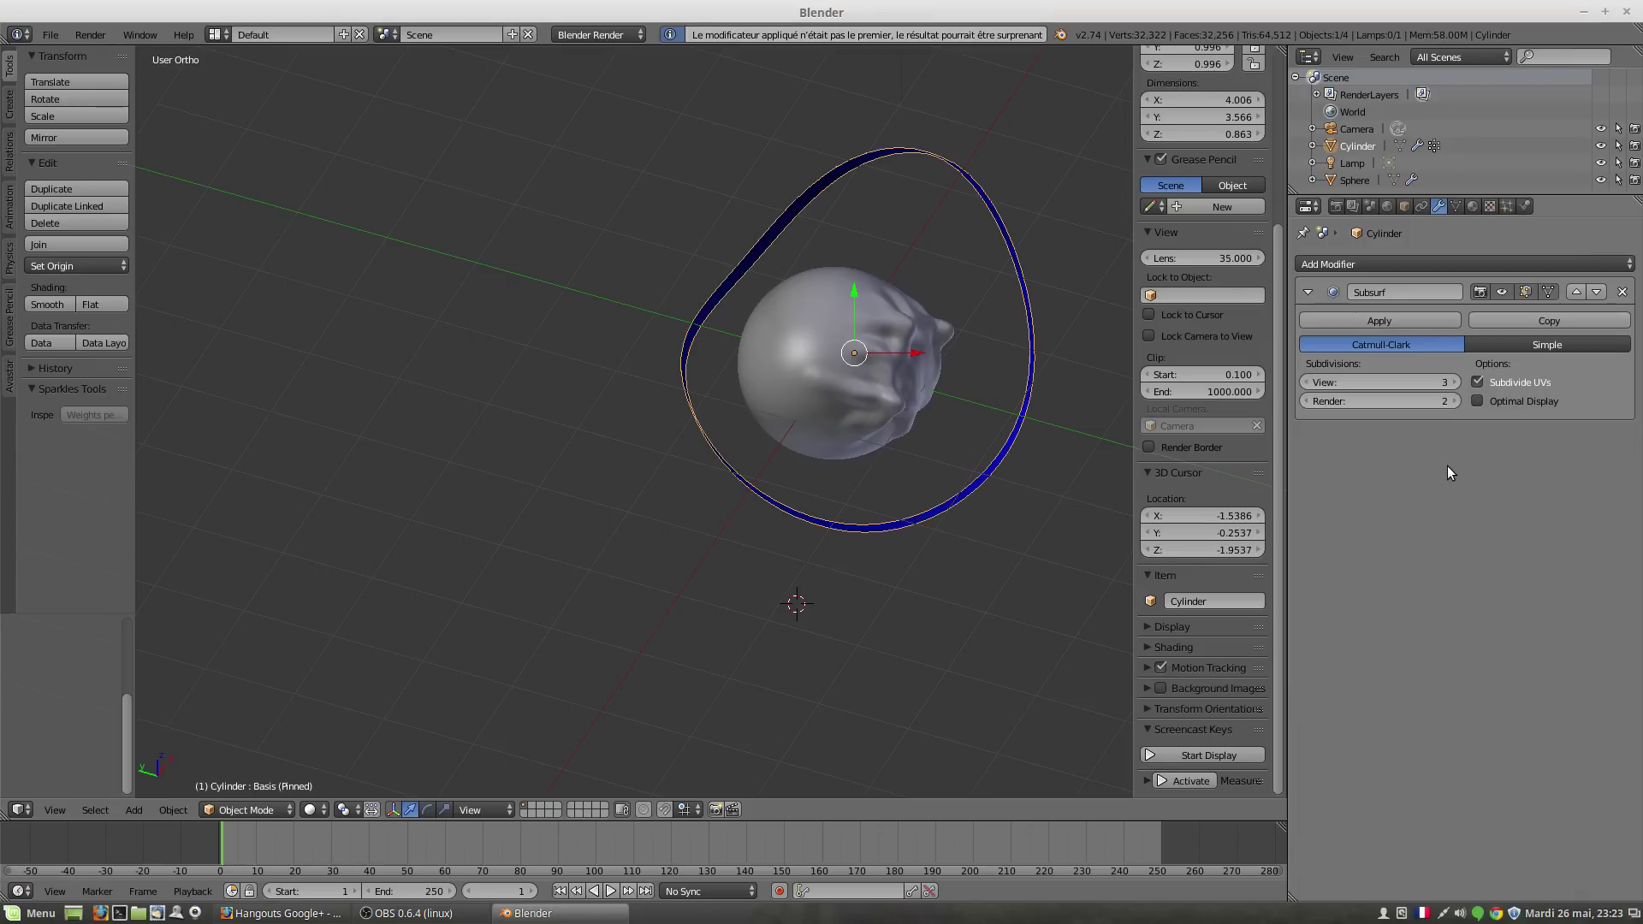
Step: Select the ring's Shrinkwrap shape key, put the mesh in Edit Mode and try to adjust the key's value
click(1456, 206)
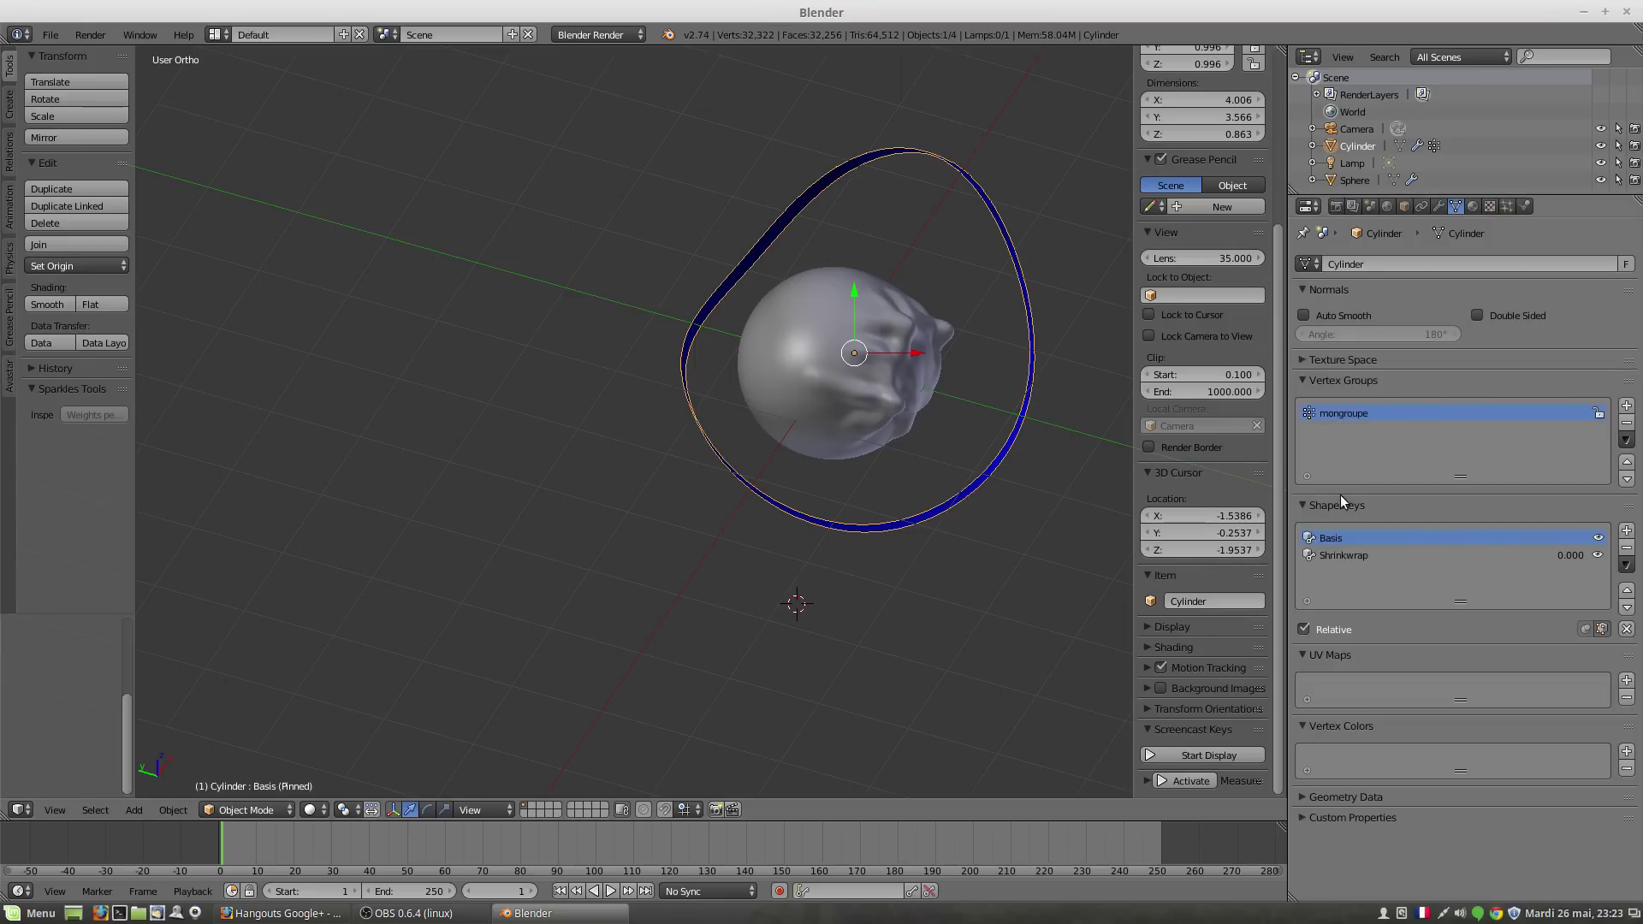
click(1339, 557)
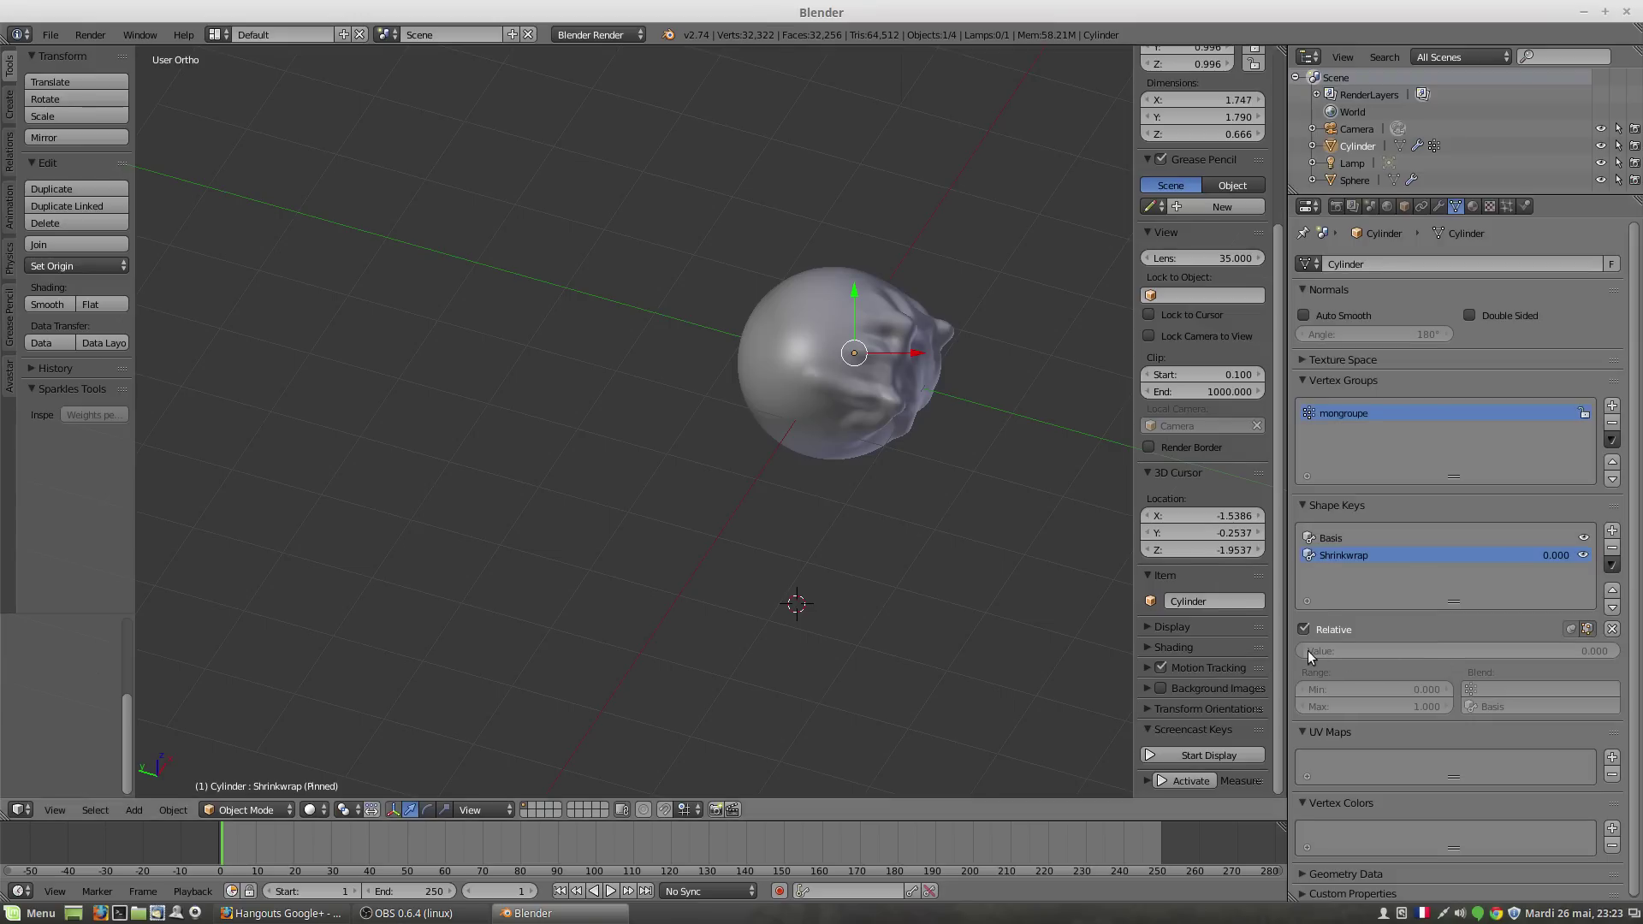
click(248, 810)
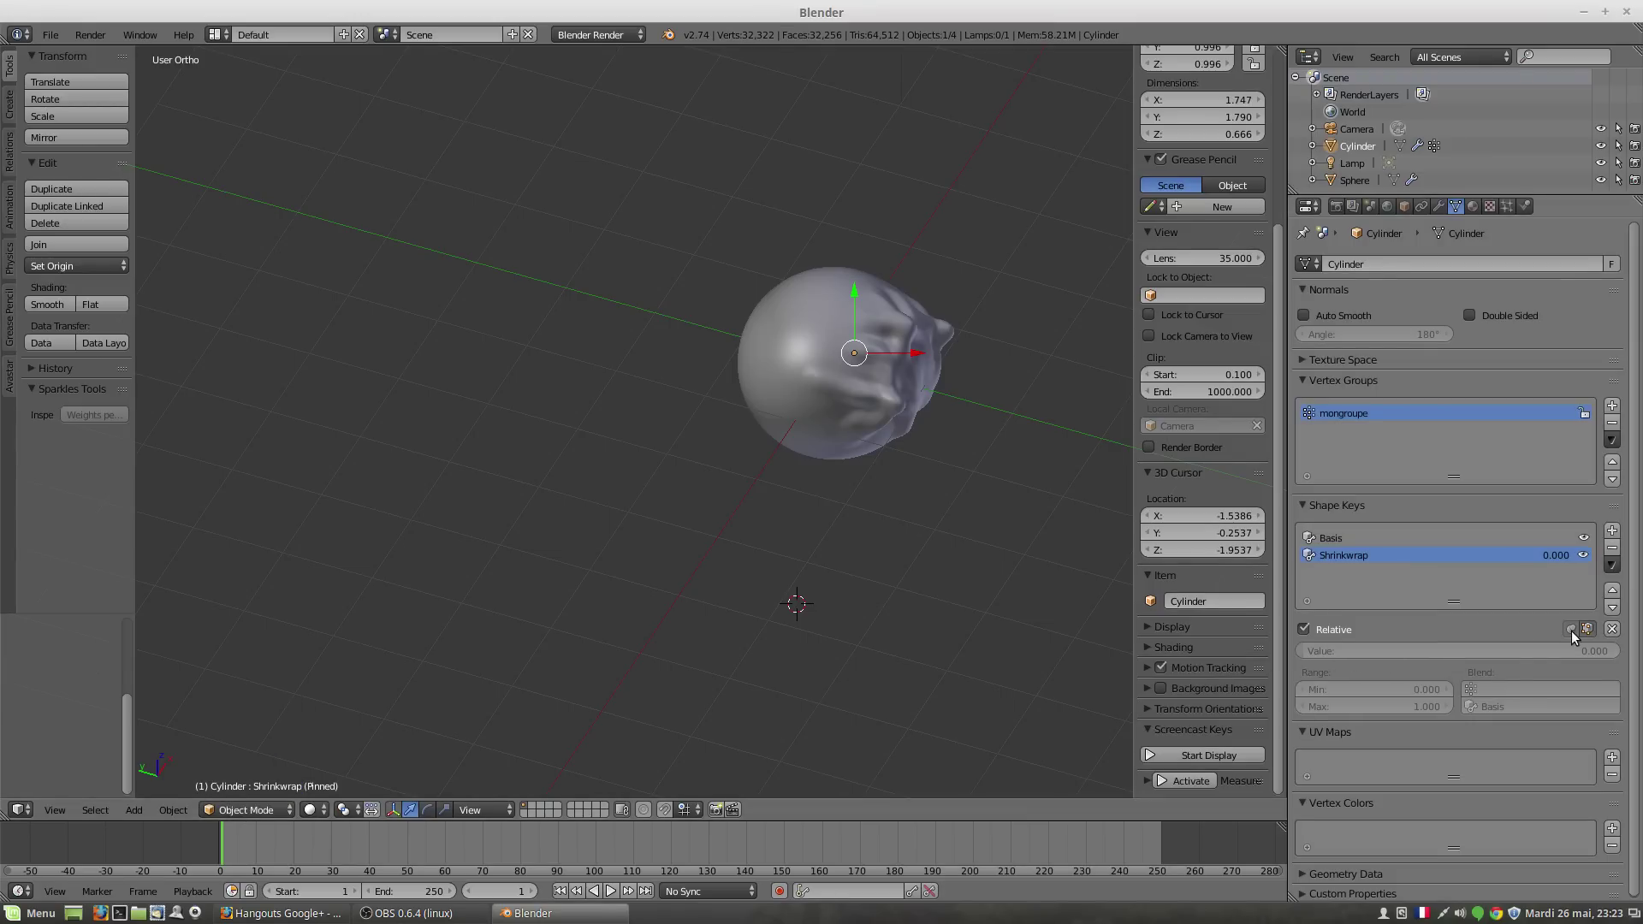
click(220, 811)
click(227, 771)
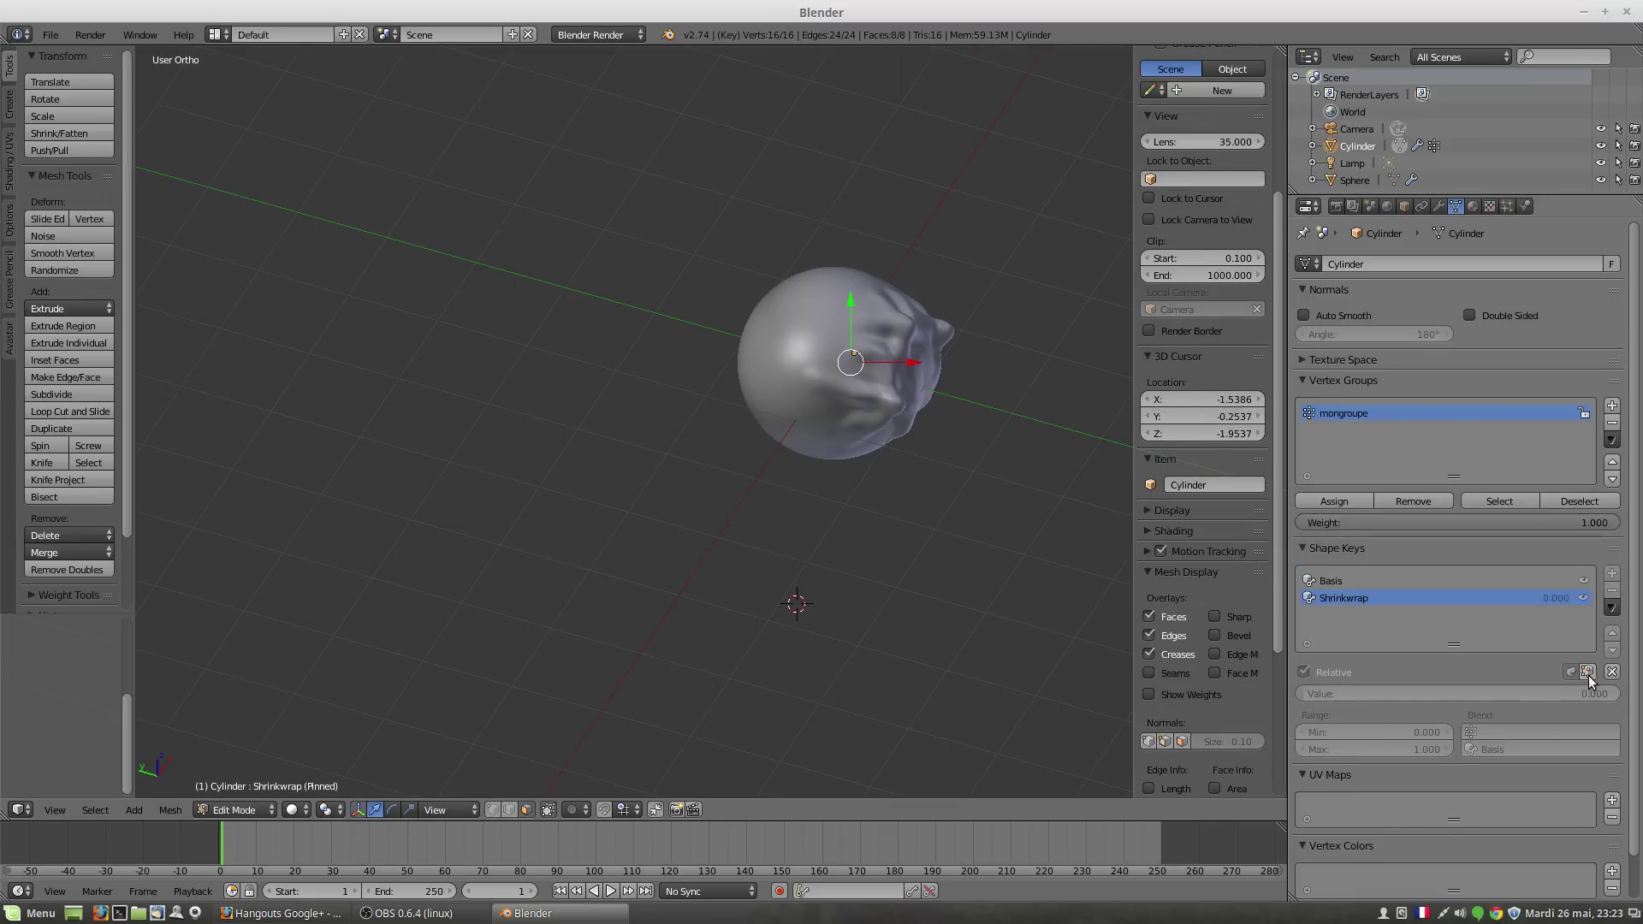
drag(1327, 698, 1332, 699)
scroll(1501, 688, down, 2)
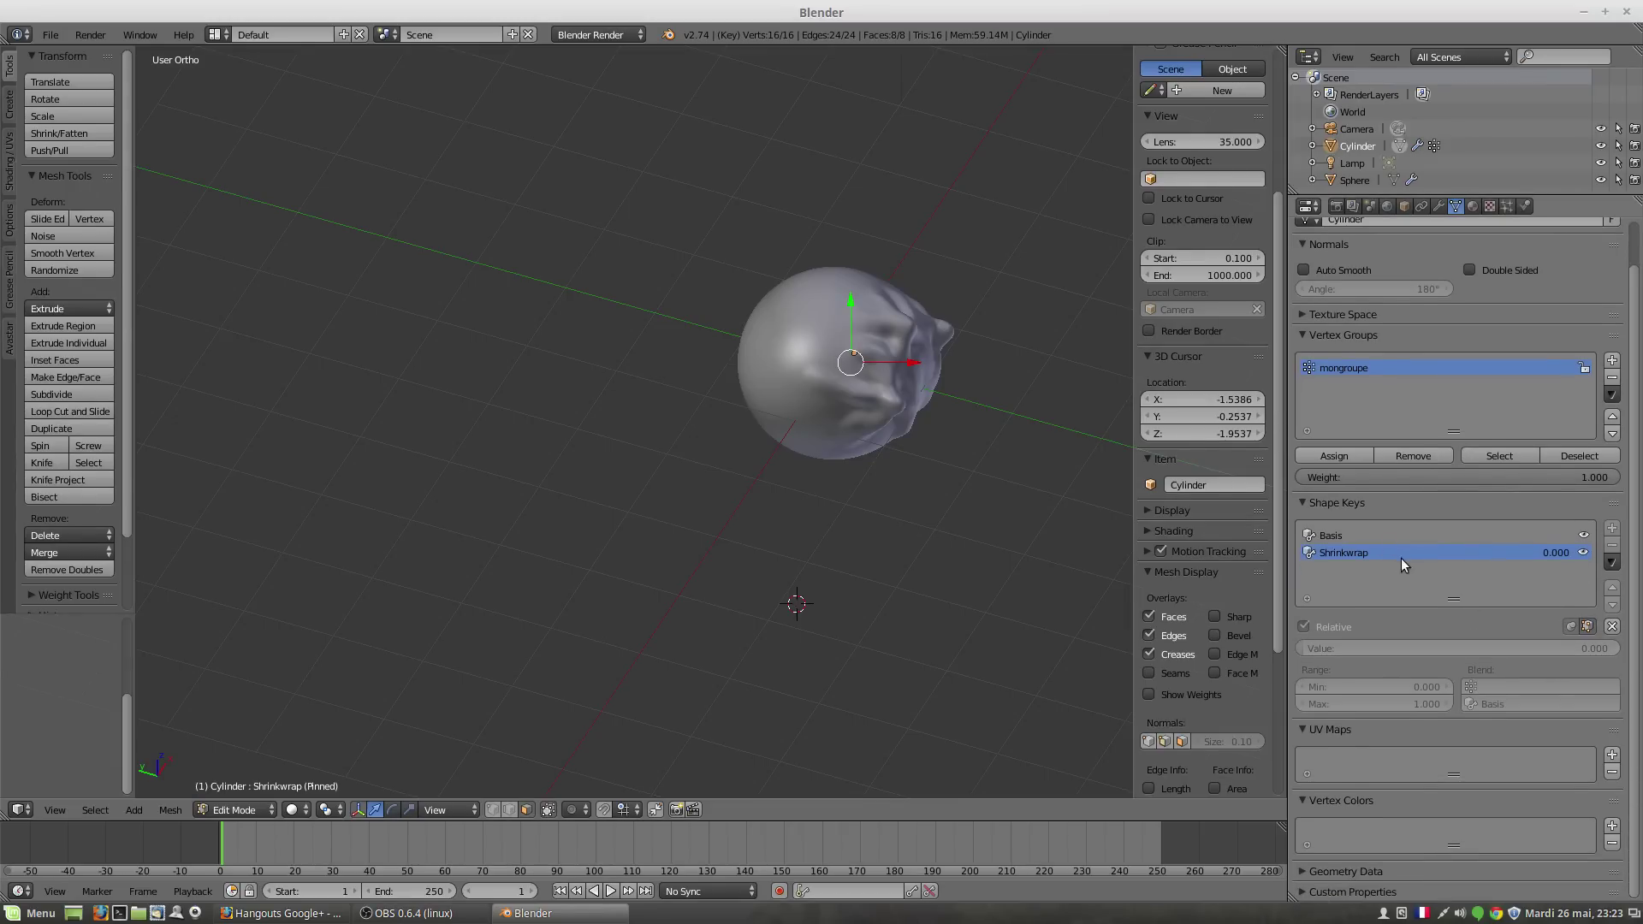
Step: Compare the Basis and Shrinkwrap shape keys, turn off the shape key edit mode option and reselect Basis
click(1396, 534)
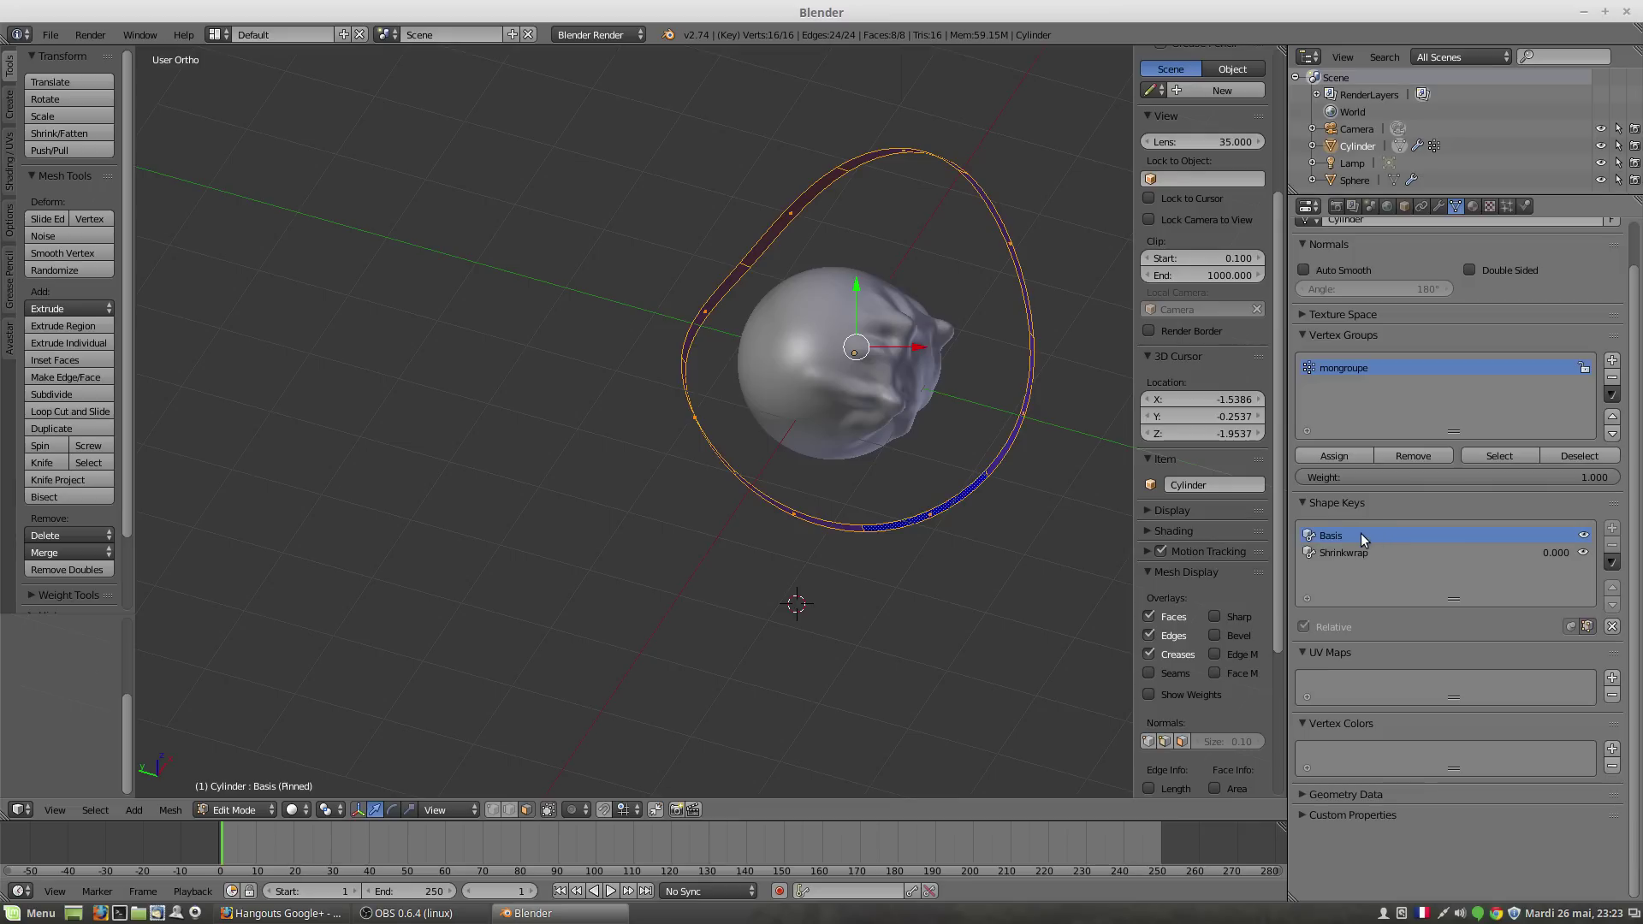
click(1347, 551)
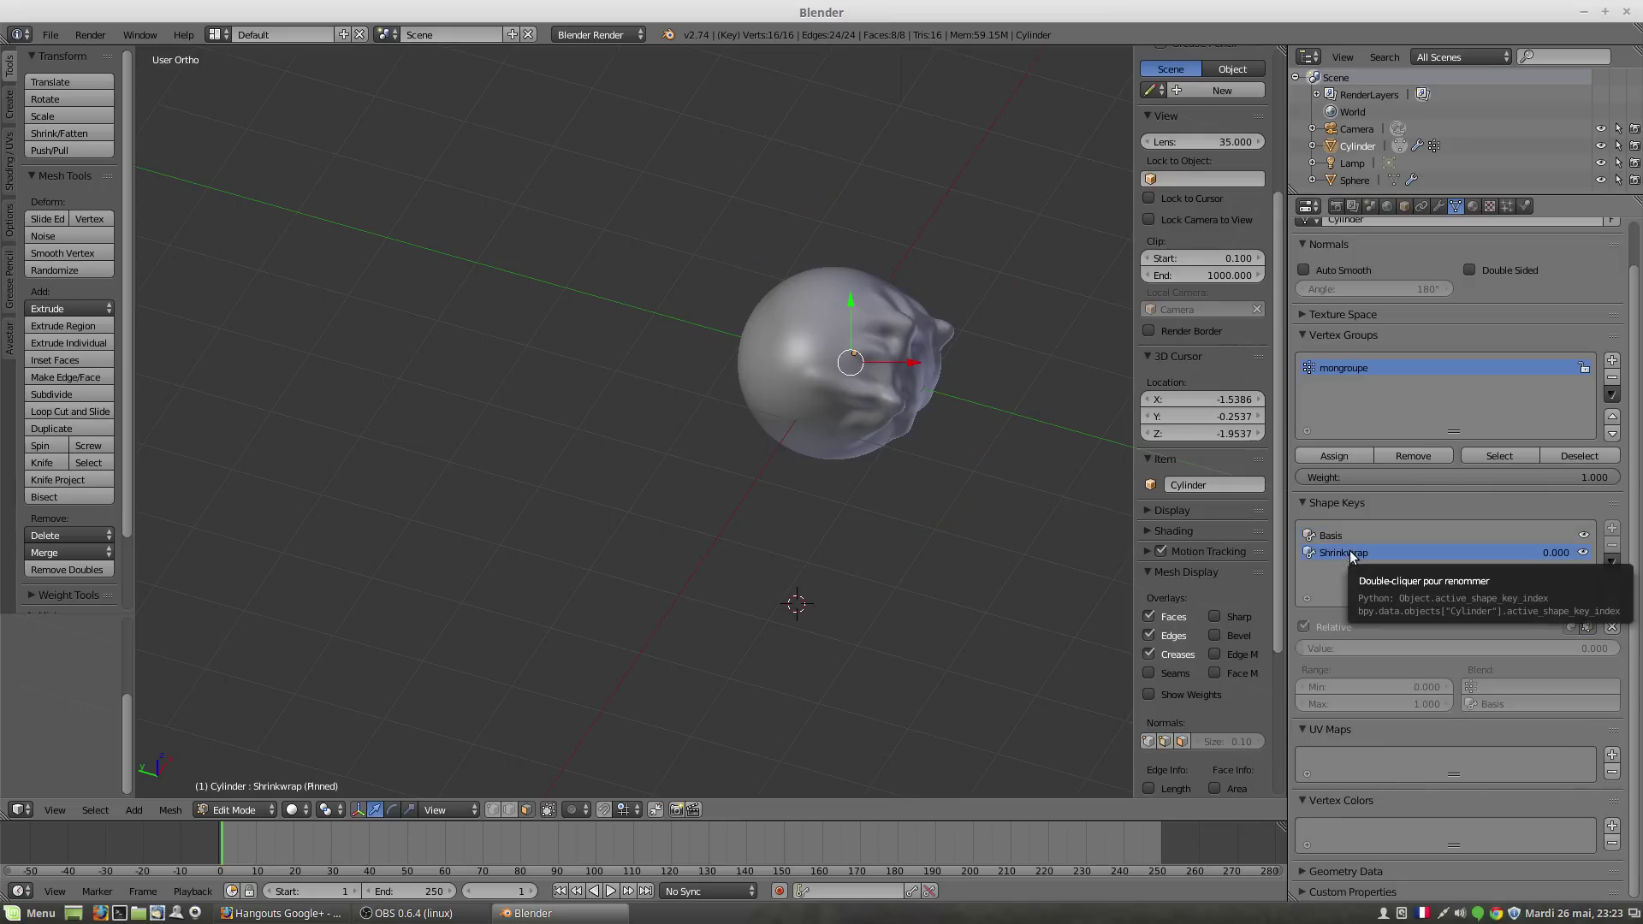
click(1586, 627)
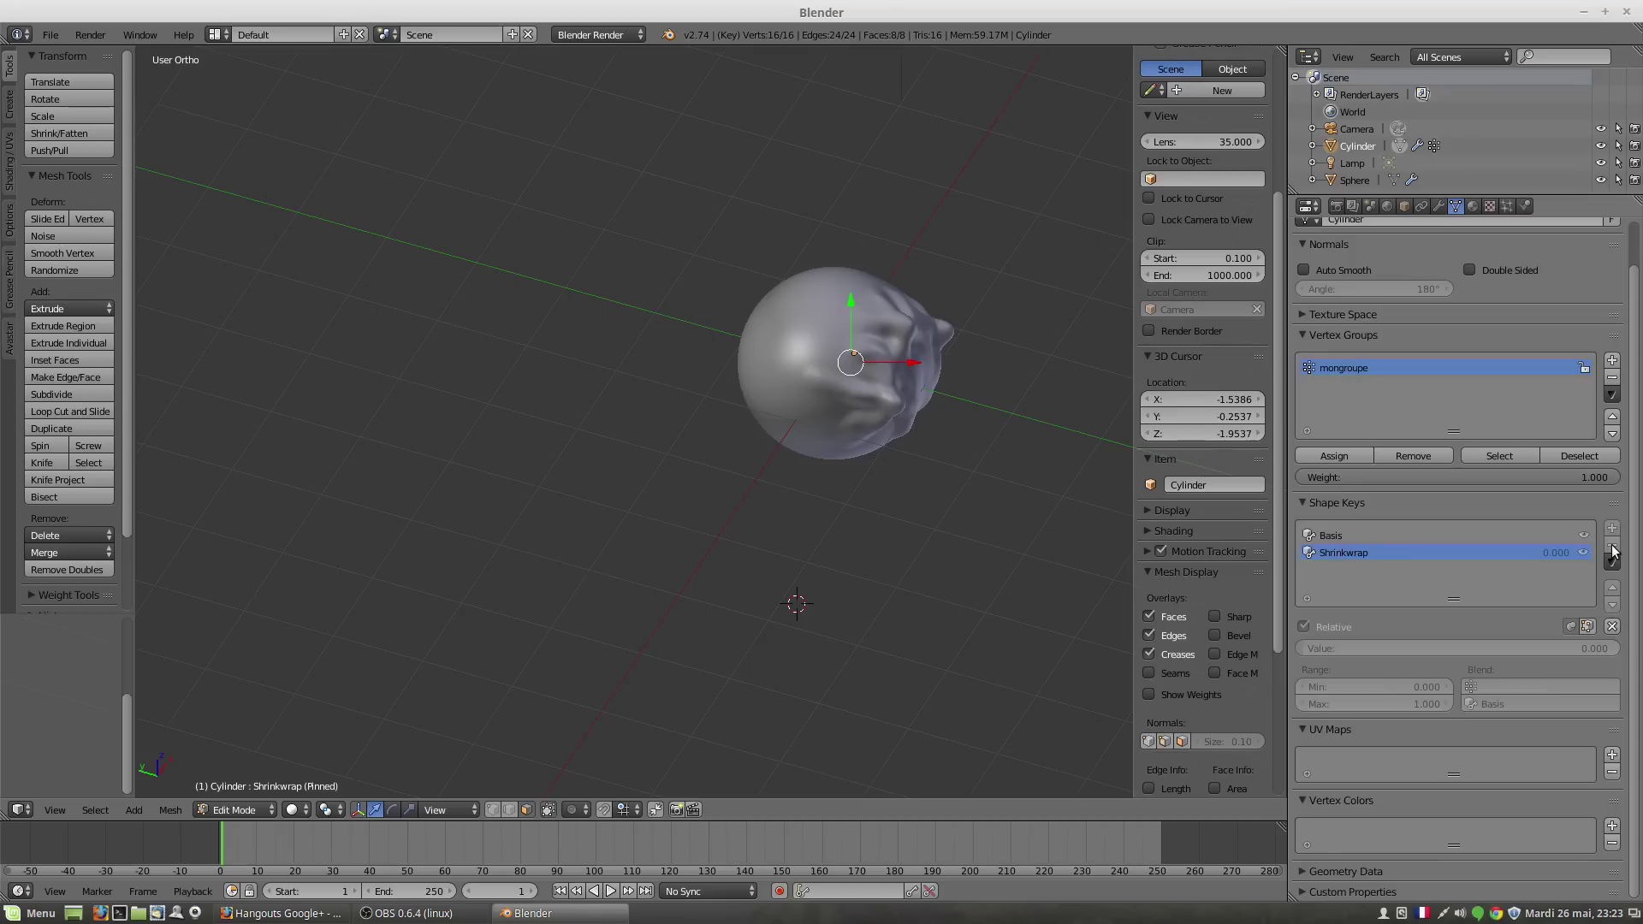
click(1521, 537)
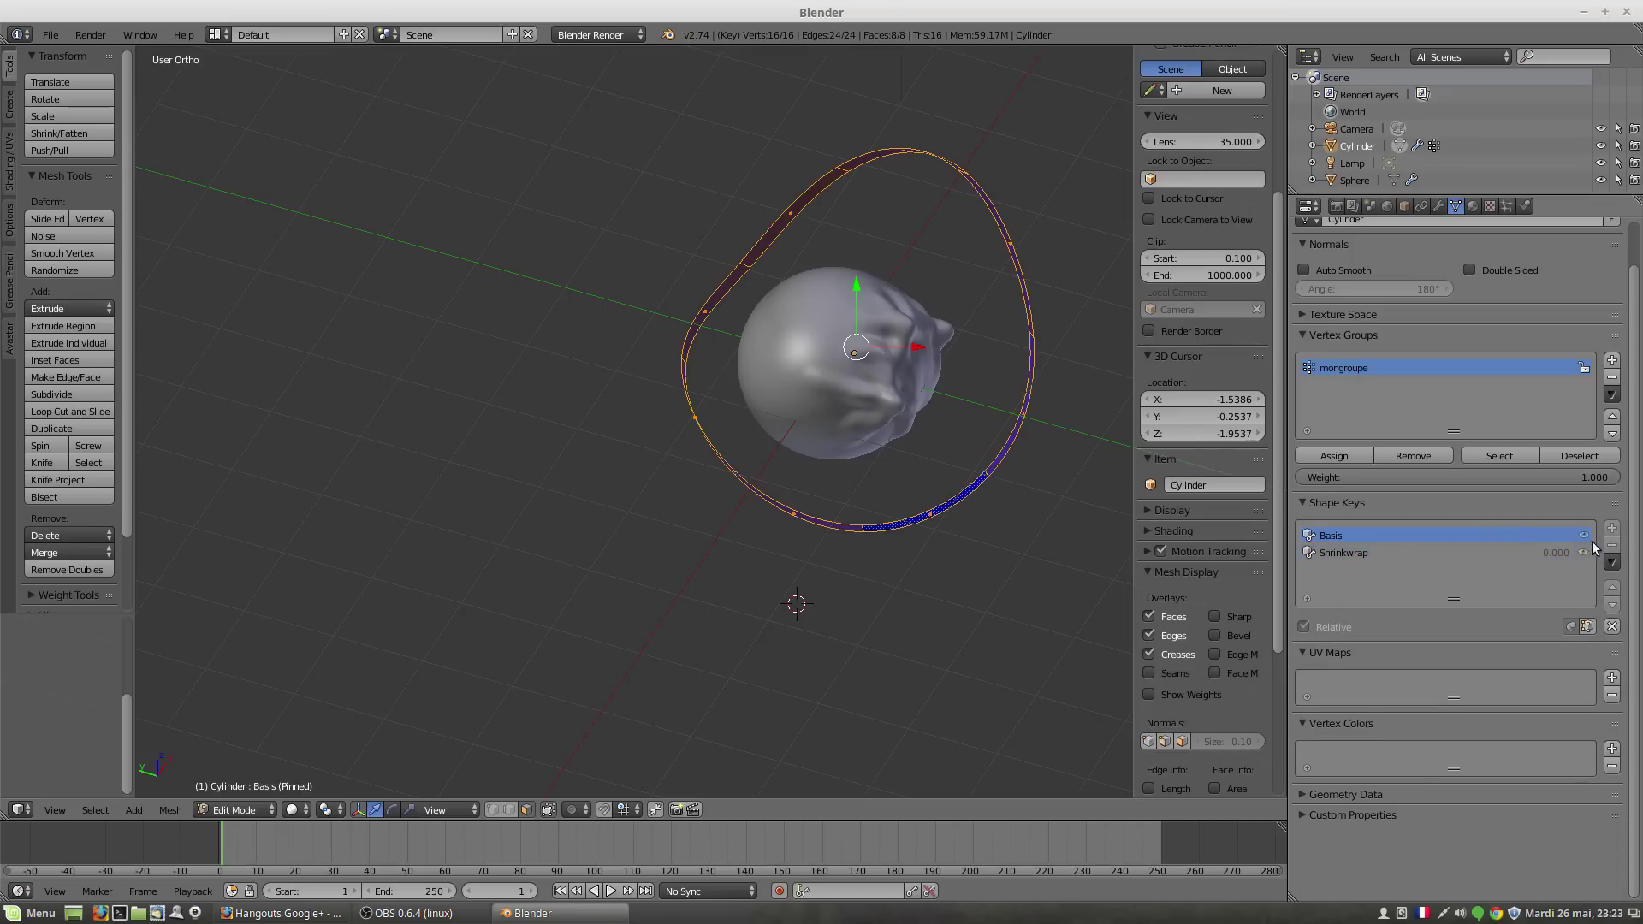
Step: Return the cylinder to Object Mode and delete its Shrinkwrap shape key
click(1553, 553)
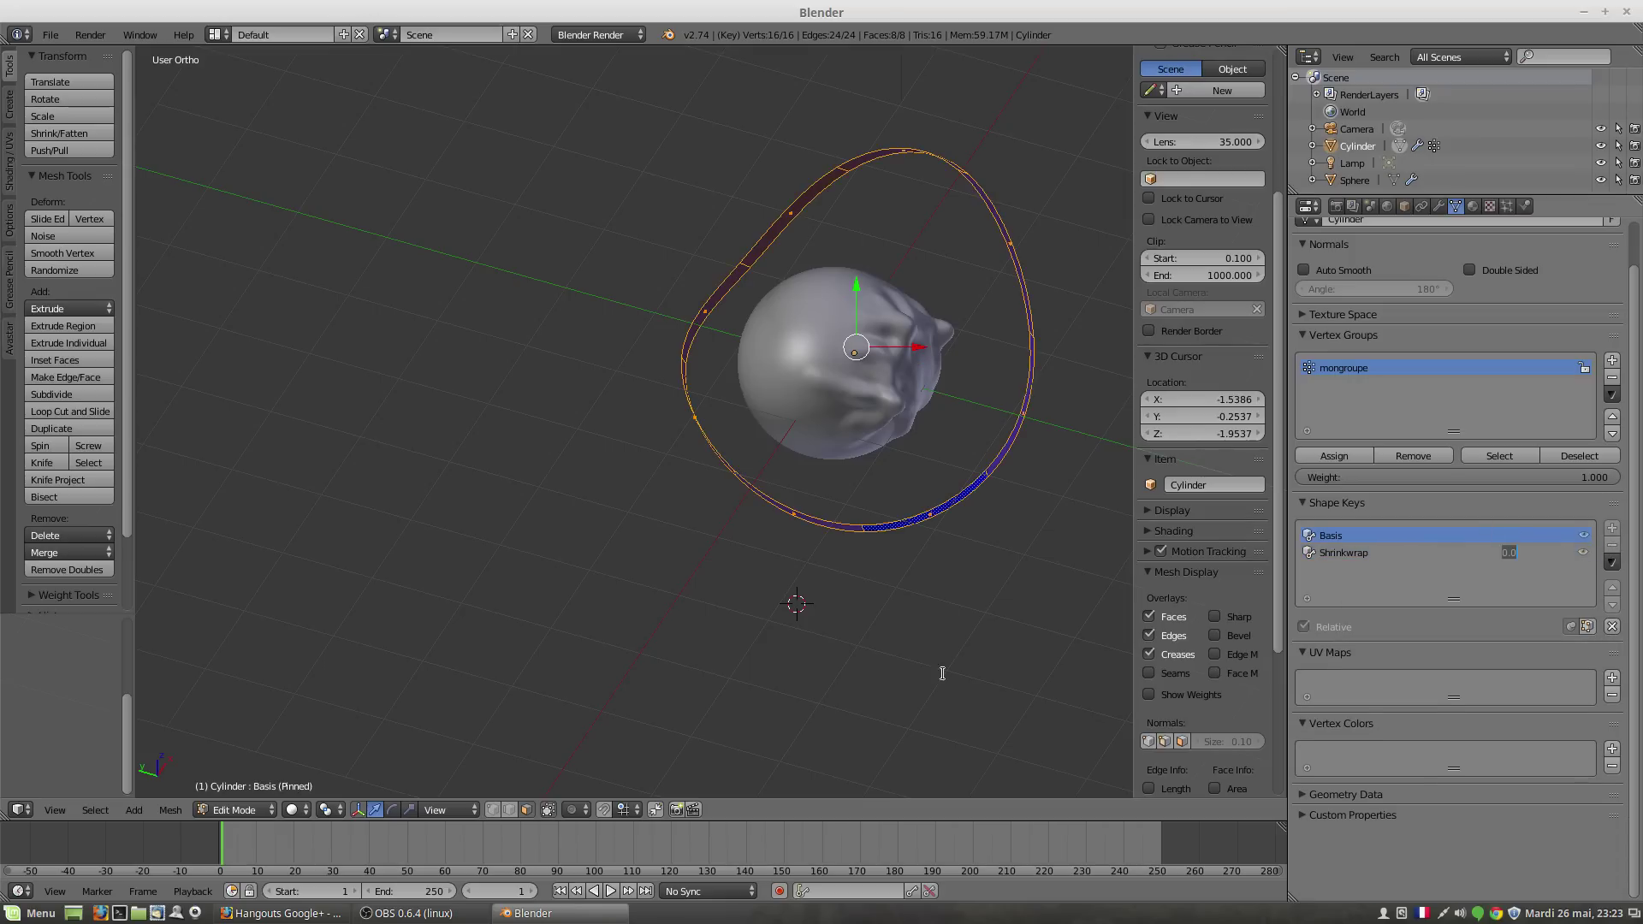
click(212, 810)
click(226, 819)
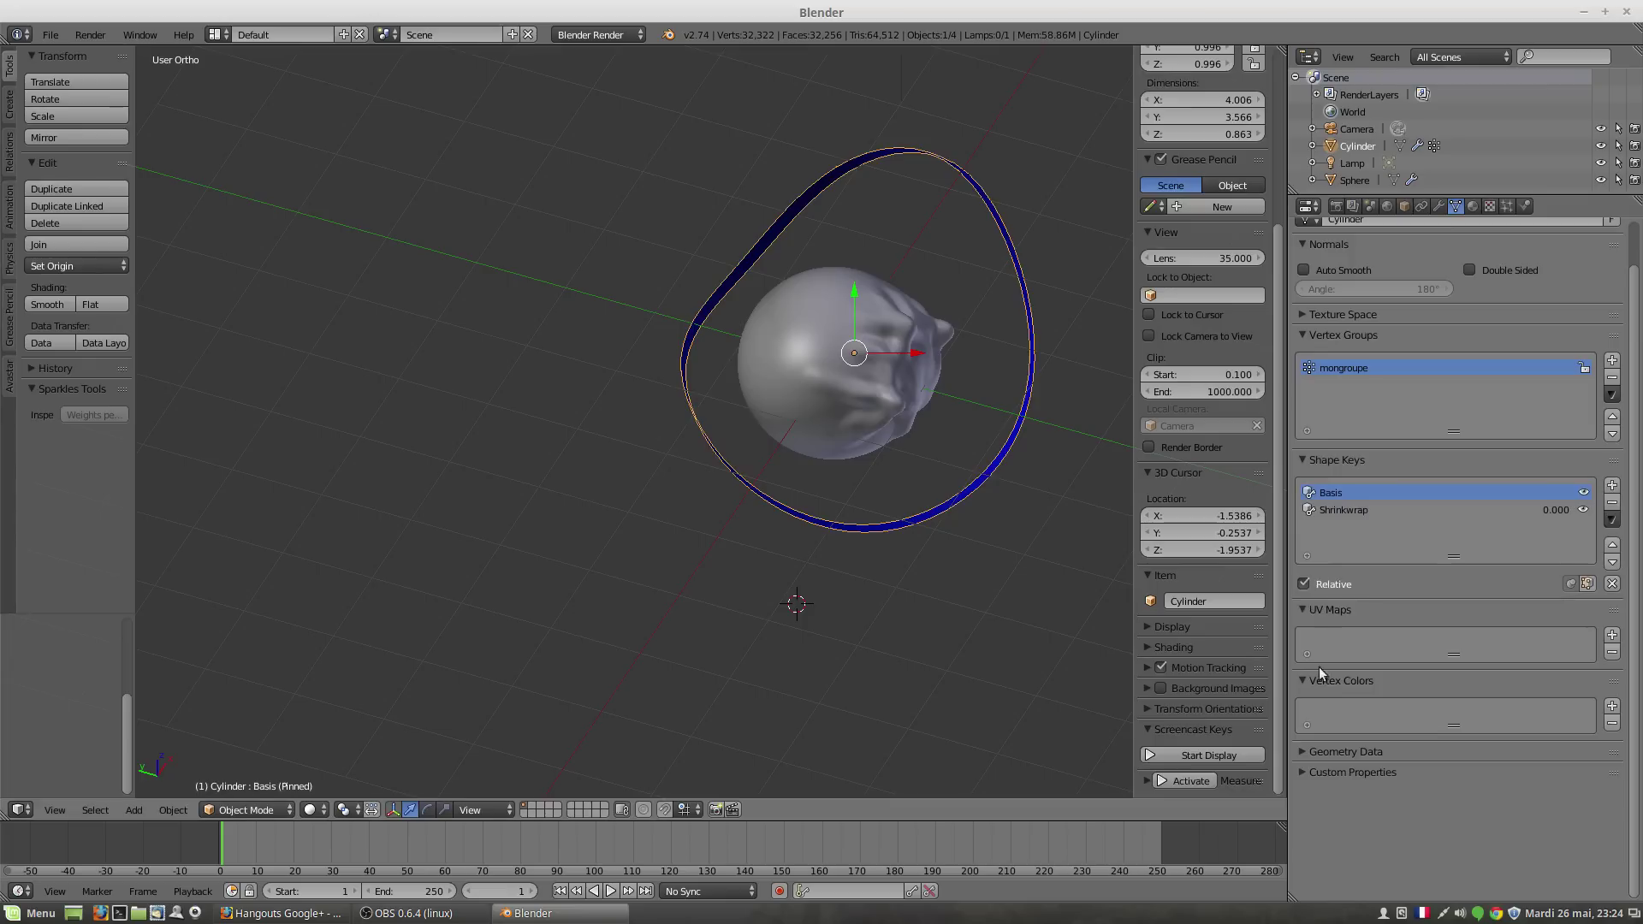
click(1337, 512)
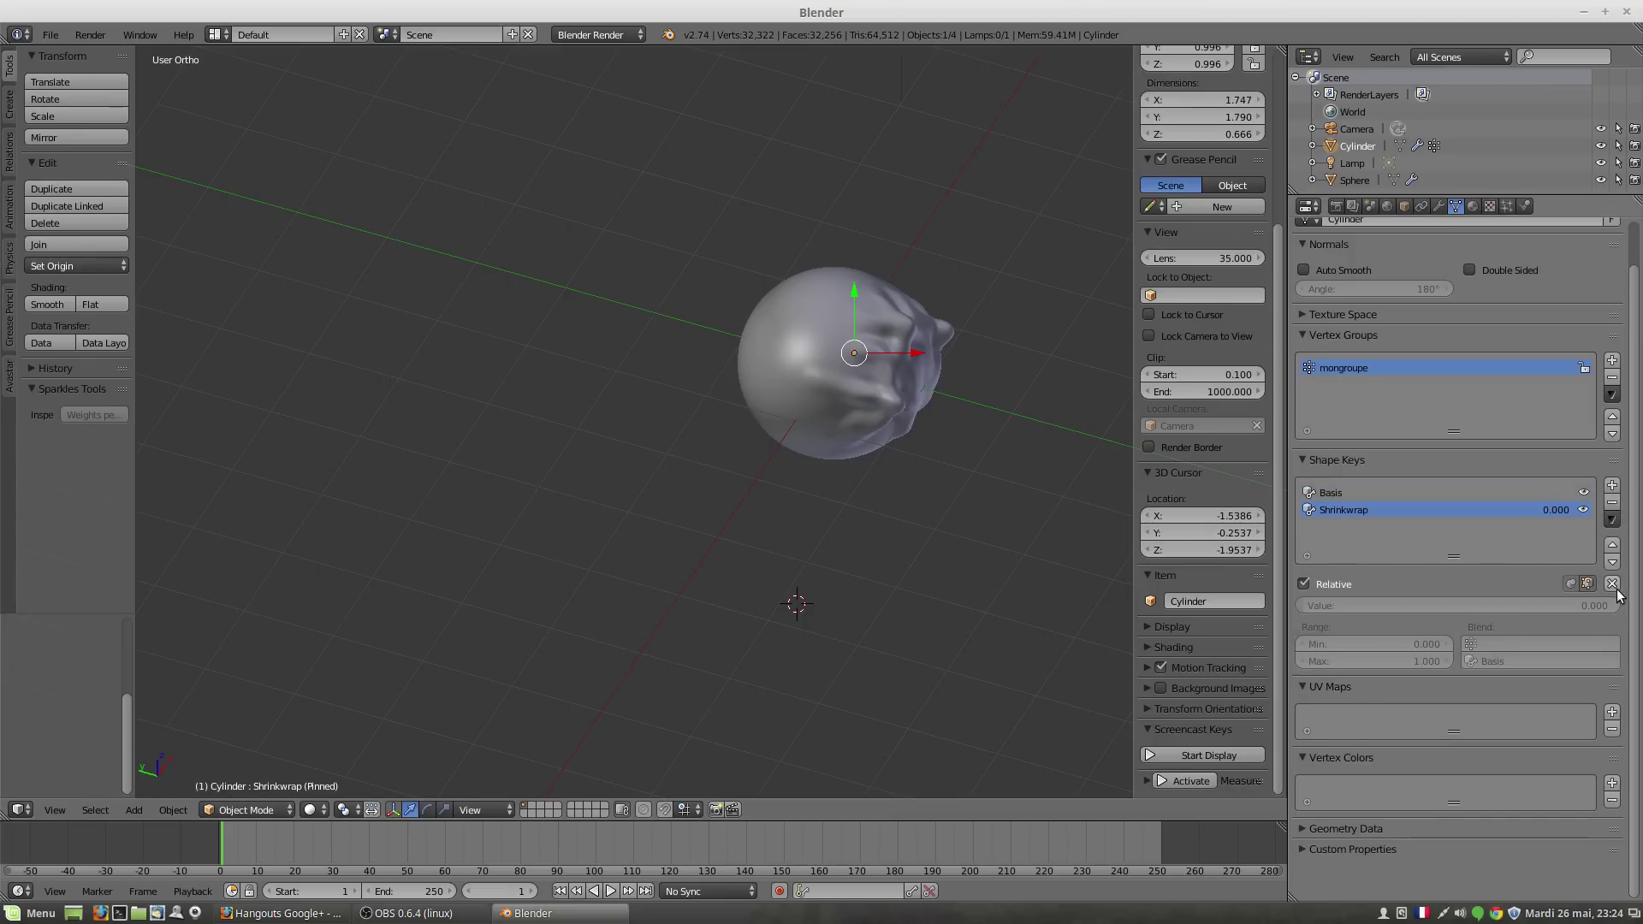
click(1613, 504)
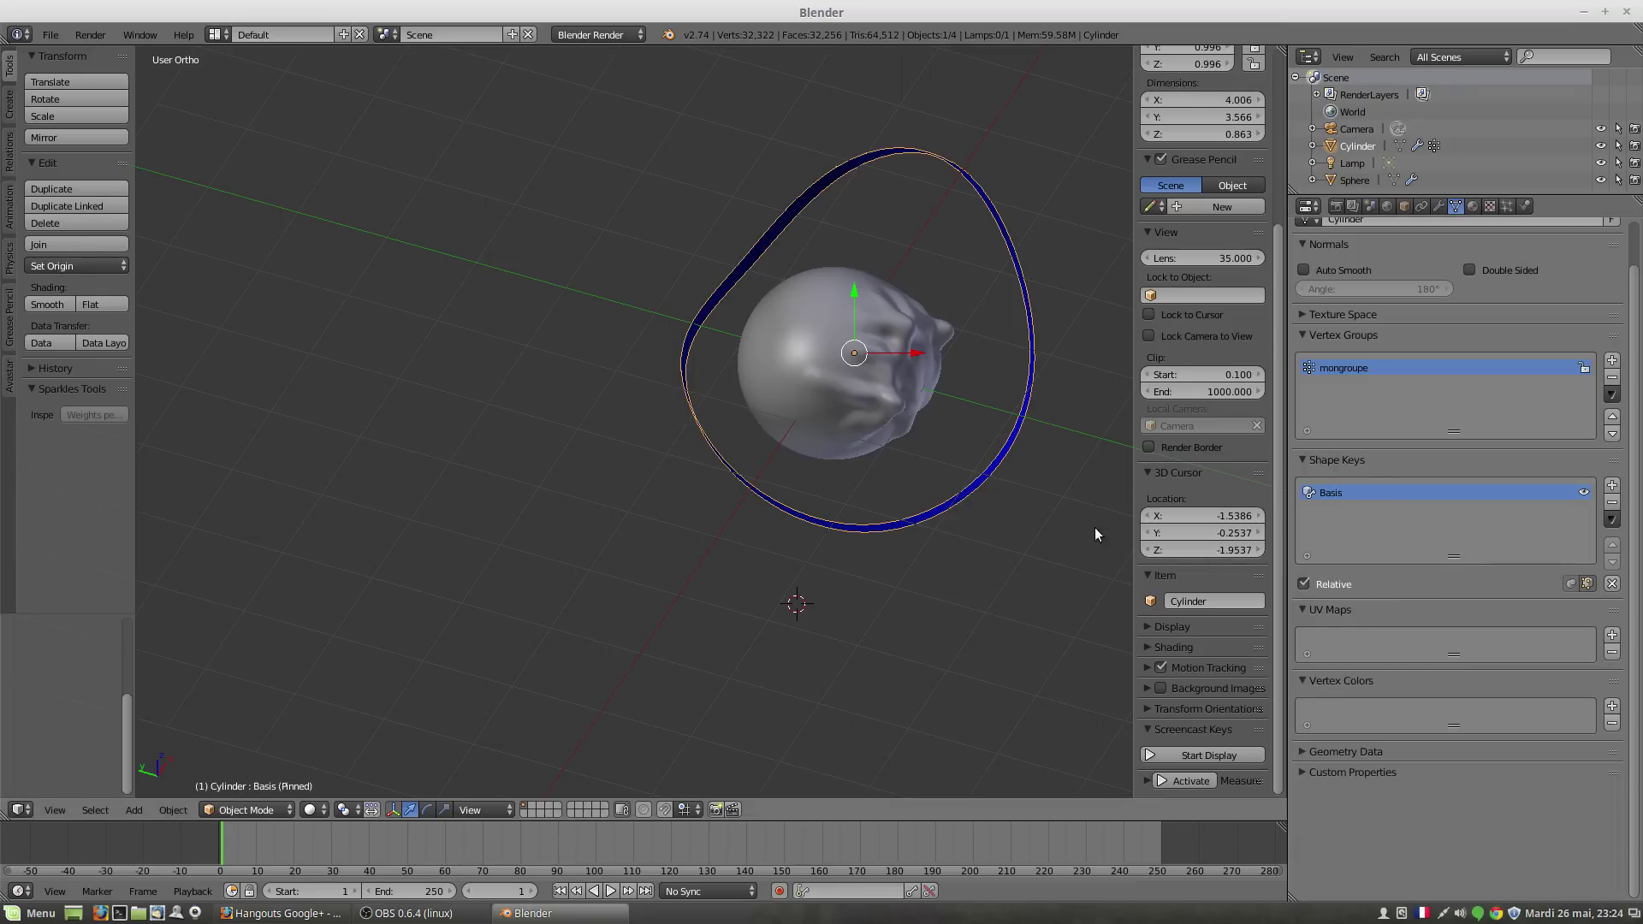
Step: Unpin the cylinder's Basis shape key, enter Edit Mode and toggle shape key display for editing
click(1587, 585)
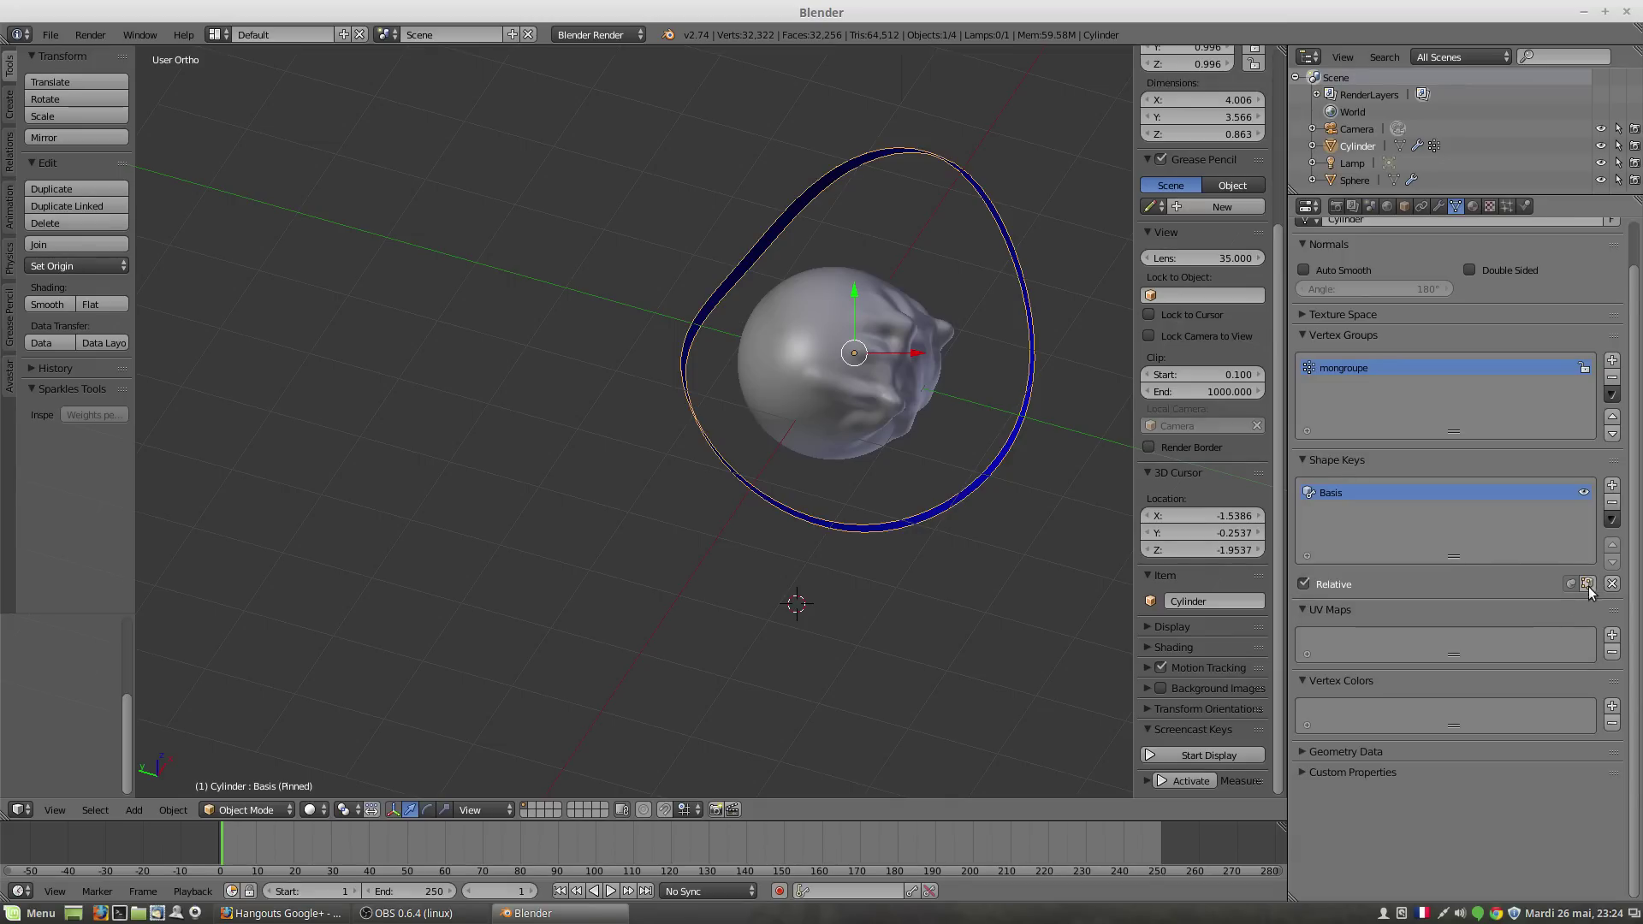
click(1570, 584)
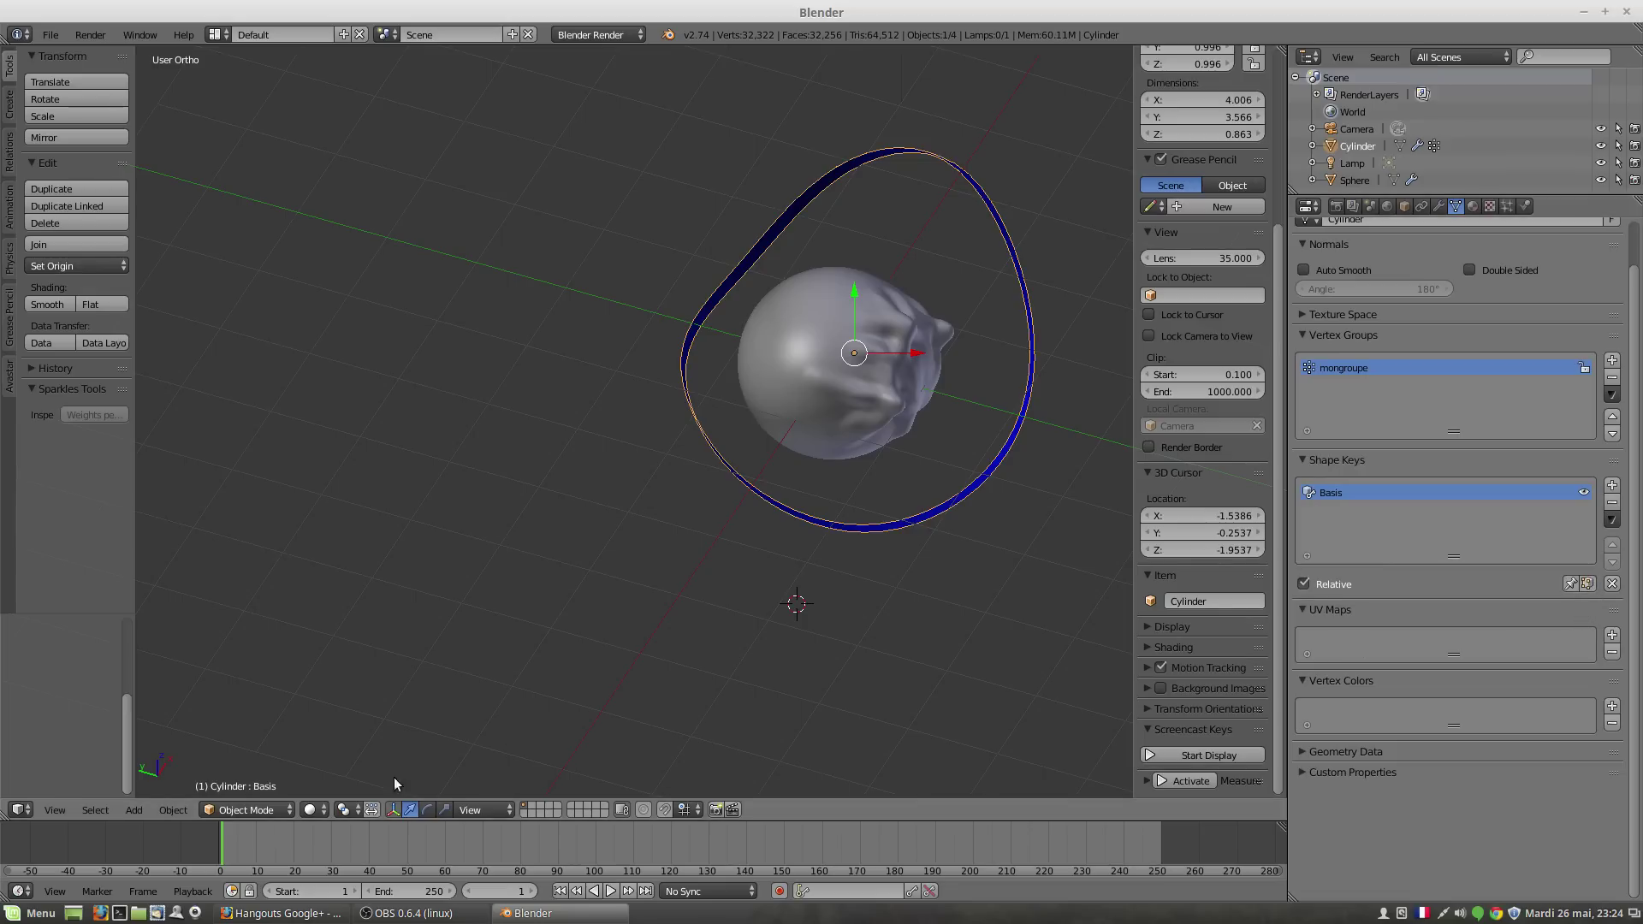
click(225, 808)
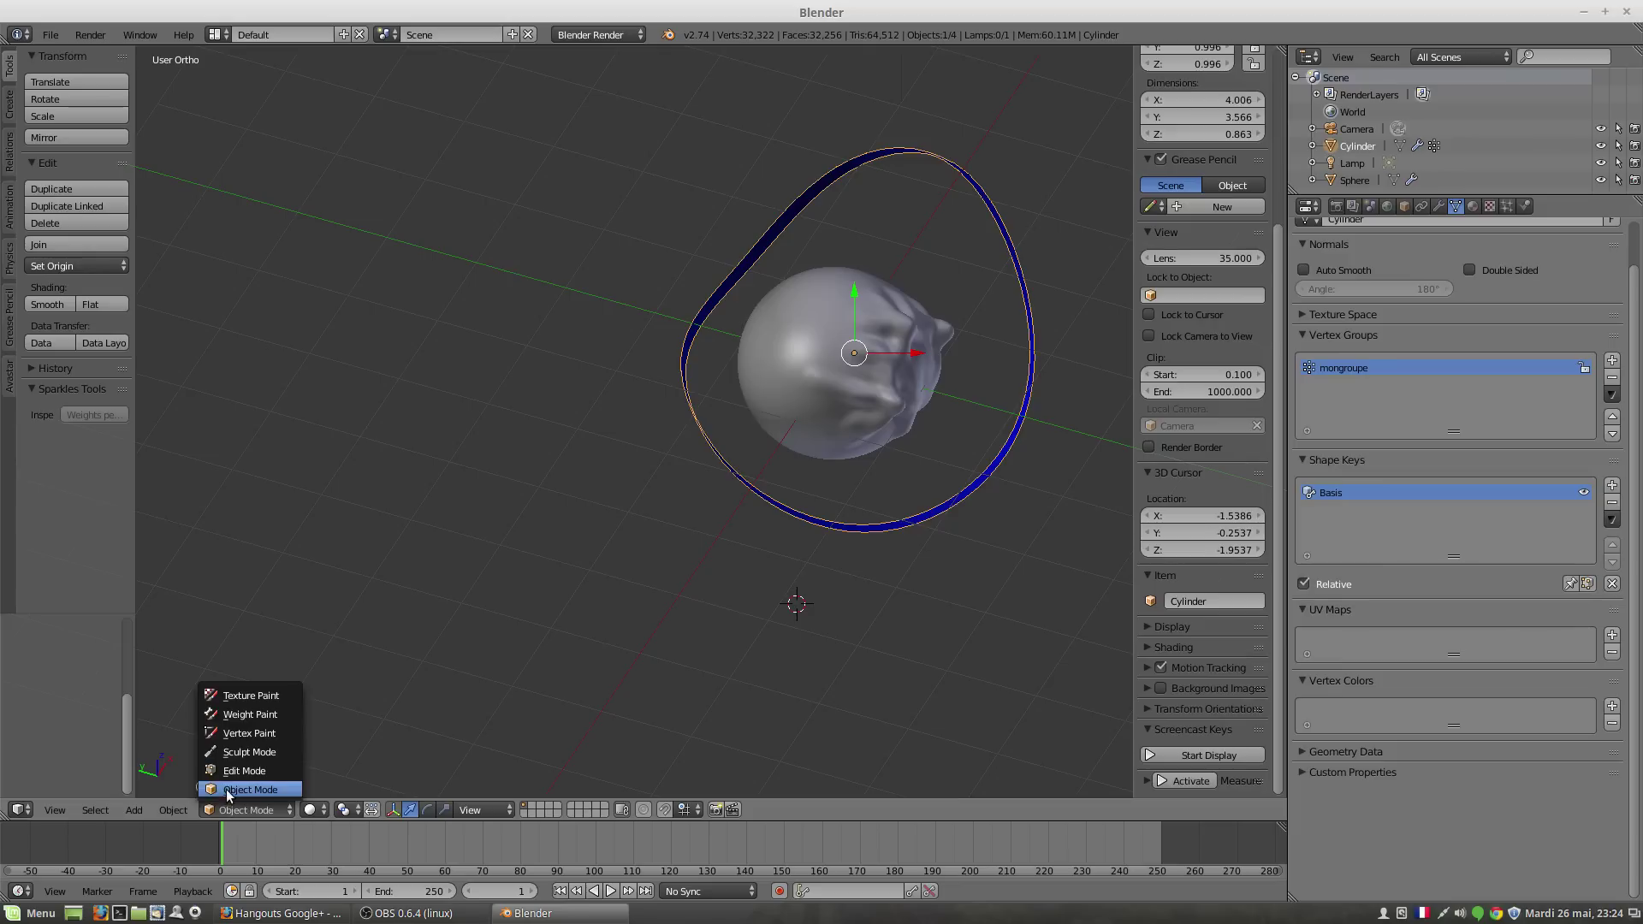
click(234, 770)
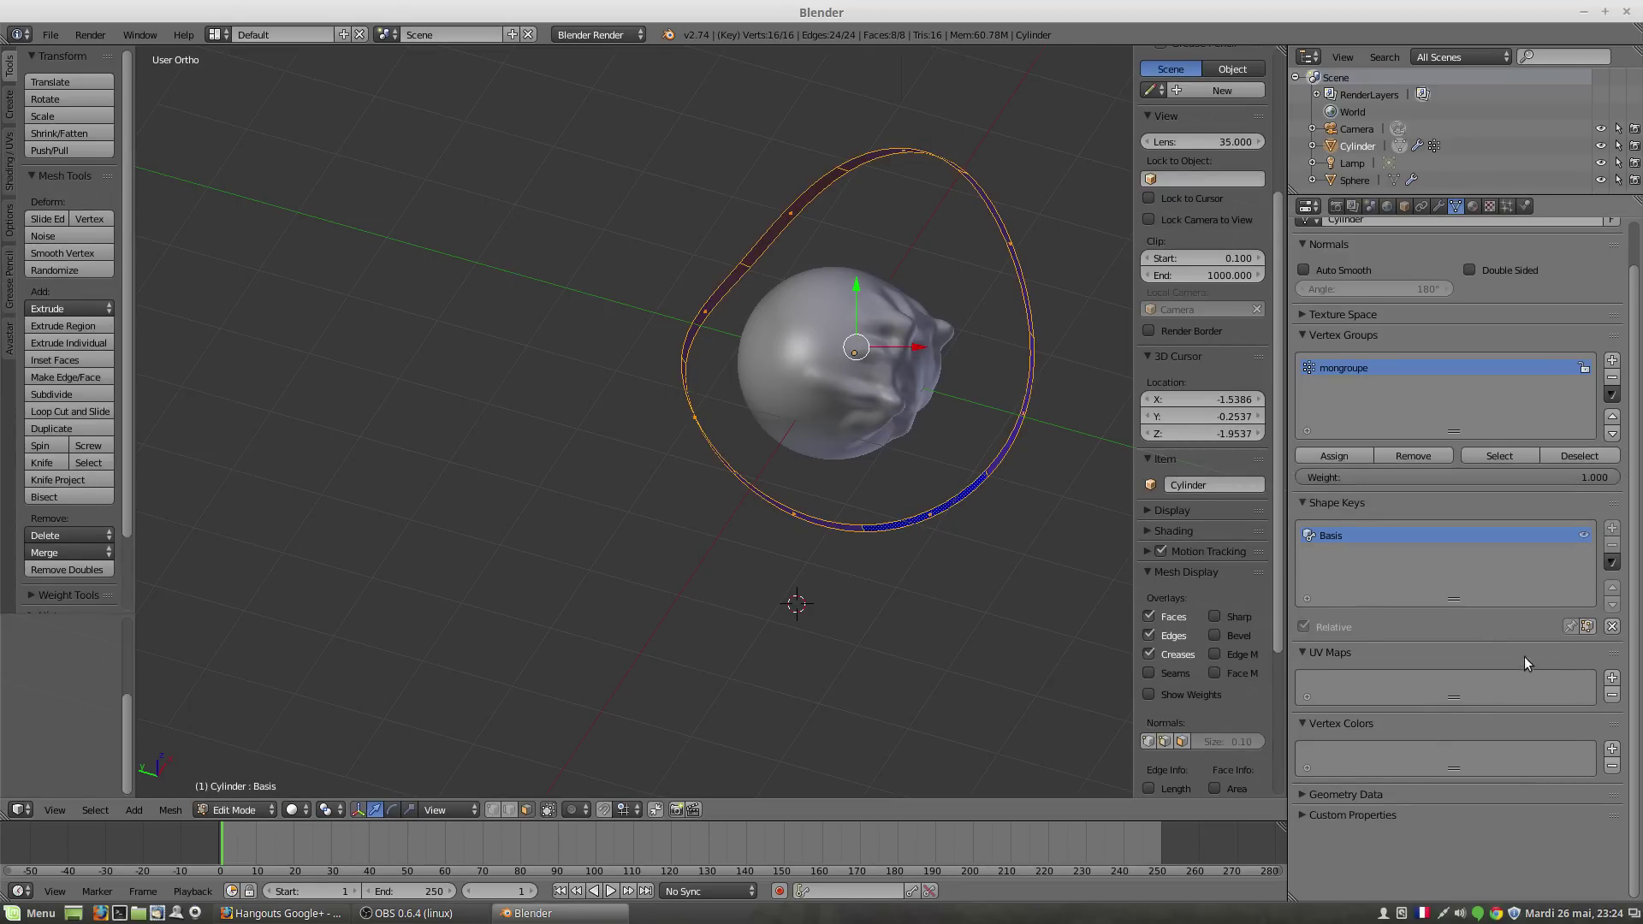
click(1587, 626)
Step: Add a Shrinkwrap modifier to the cylinder with Sphere as its target
click(1436, 207)
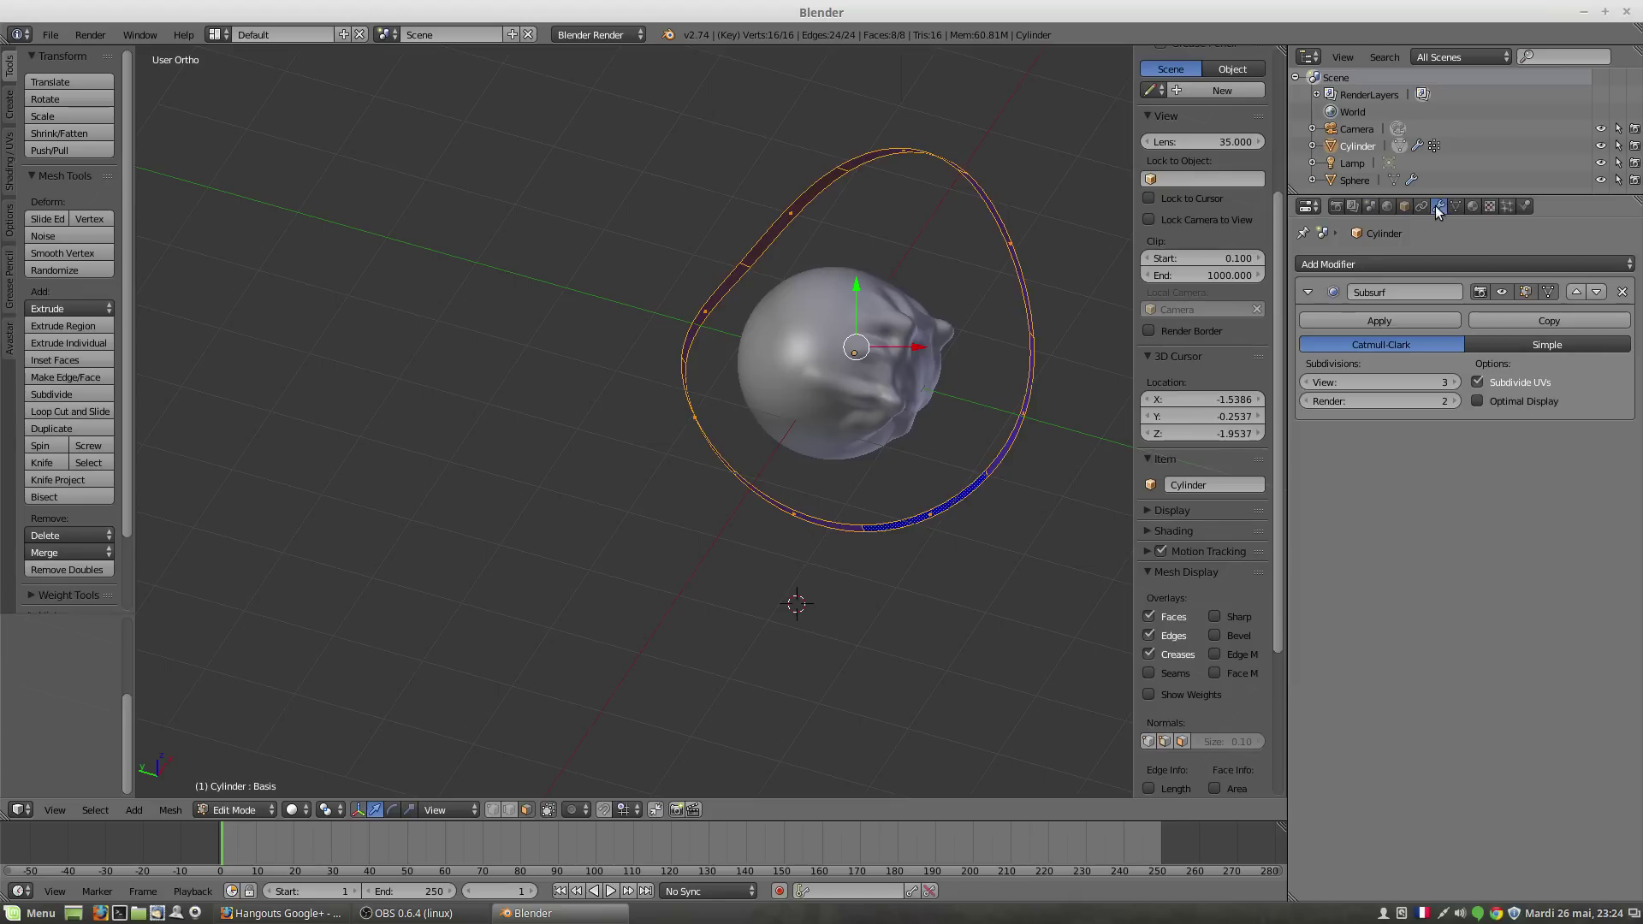
click(1362, 261)
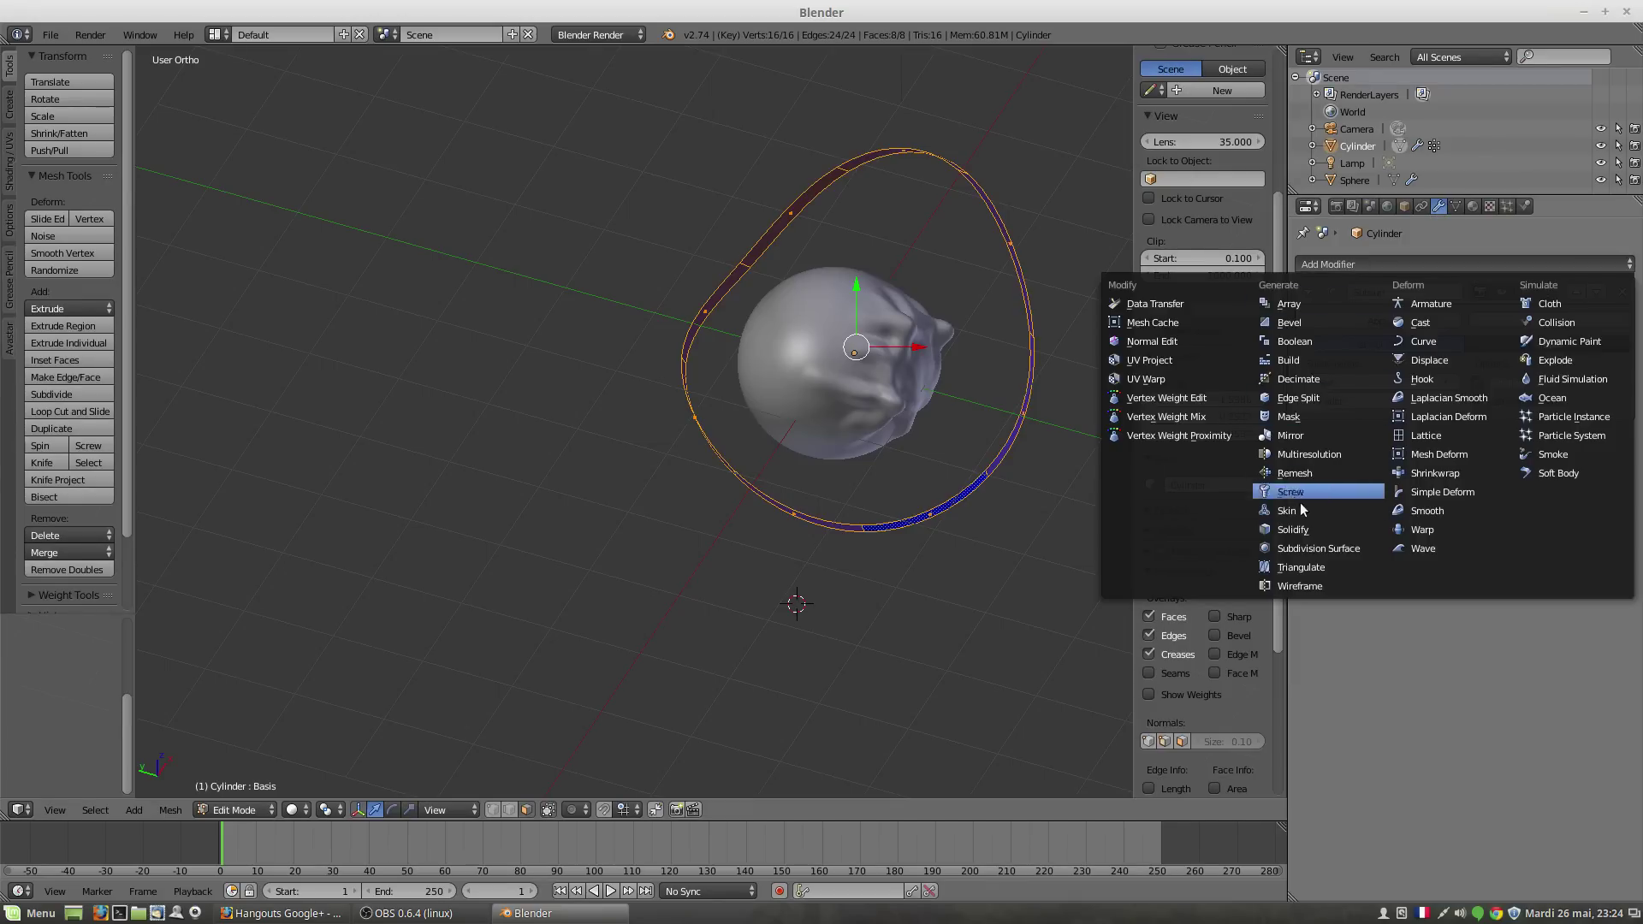
click(1438, 472)
click(1446, 511)
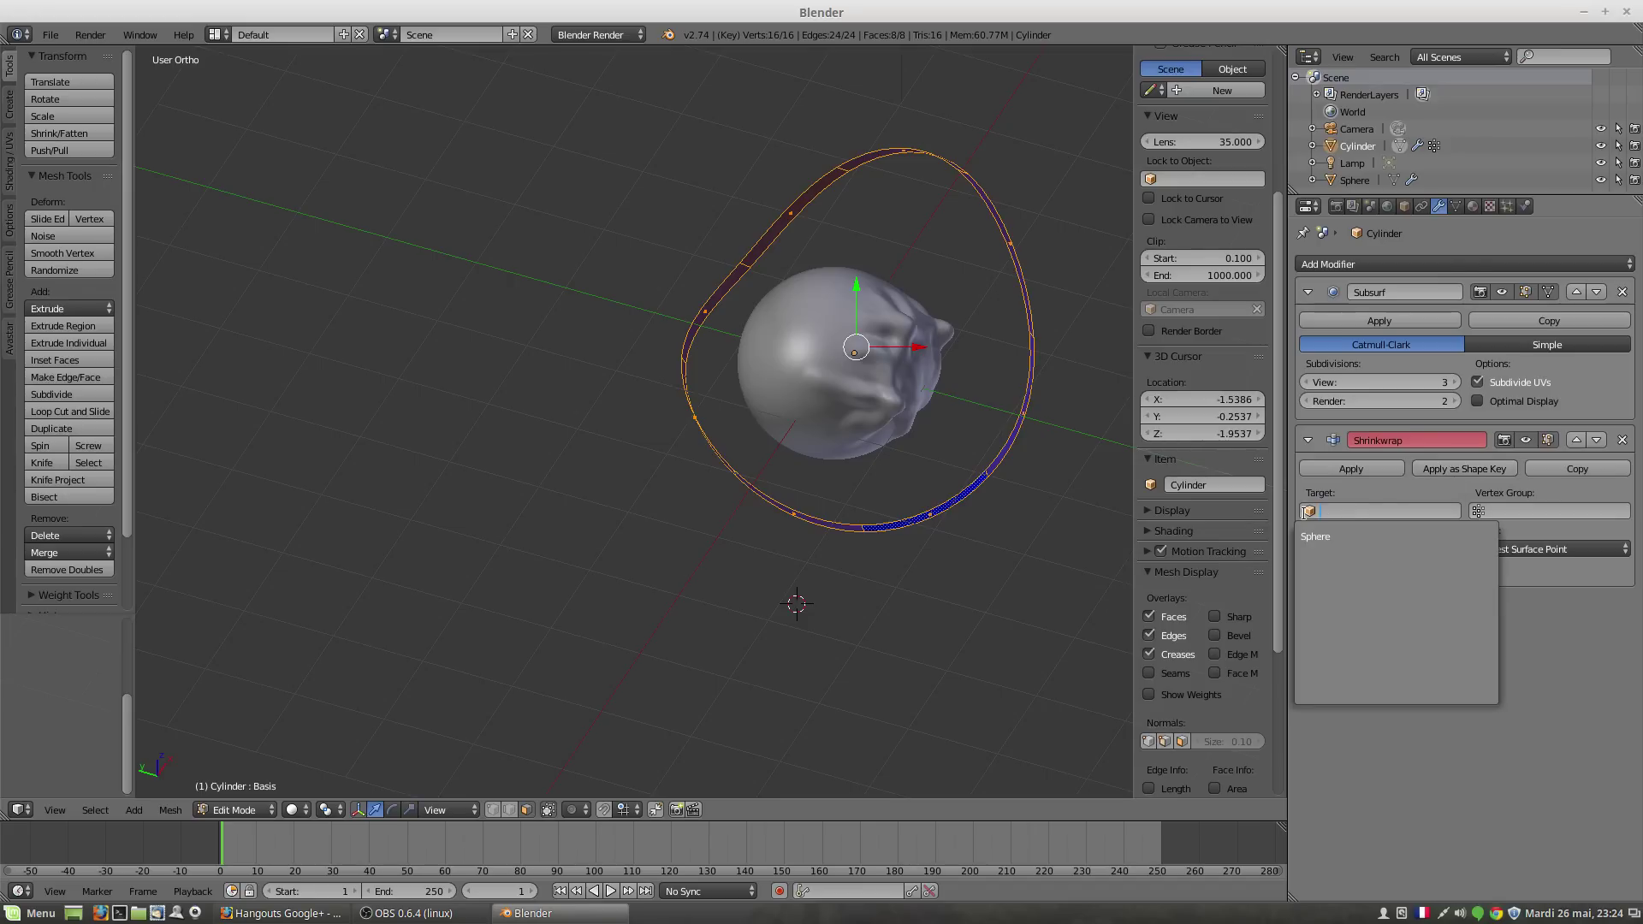
click(1420, 535)
Step: Set the Shrinkwrap to Project mode with only the Negative direction and show its result on the edit cage
click(1532, 549)
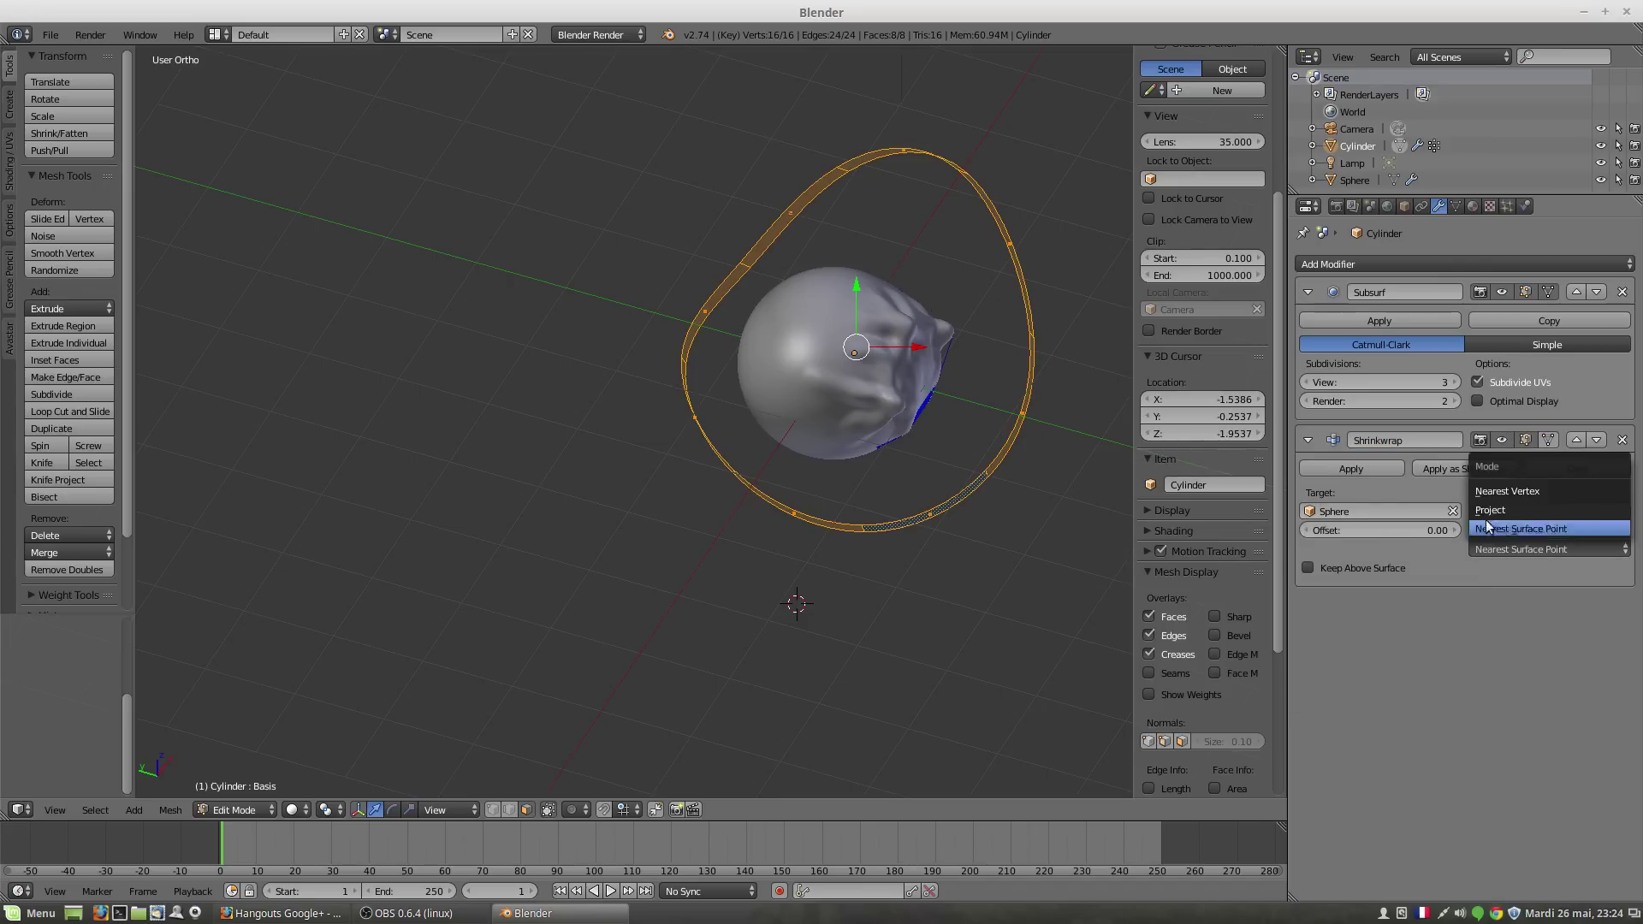
click(1532, 530)
click(1394, 605)
click(1394, 624)
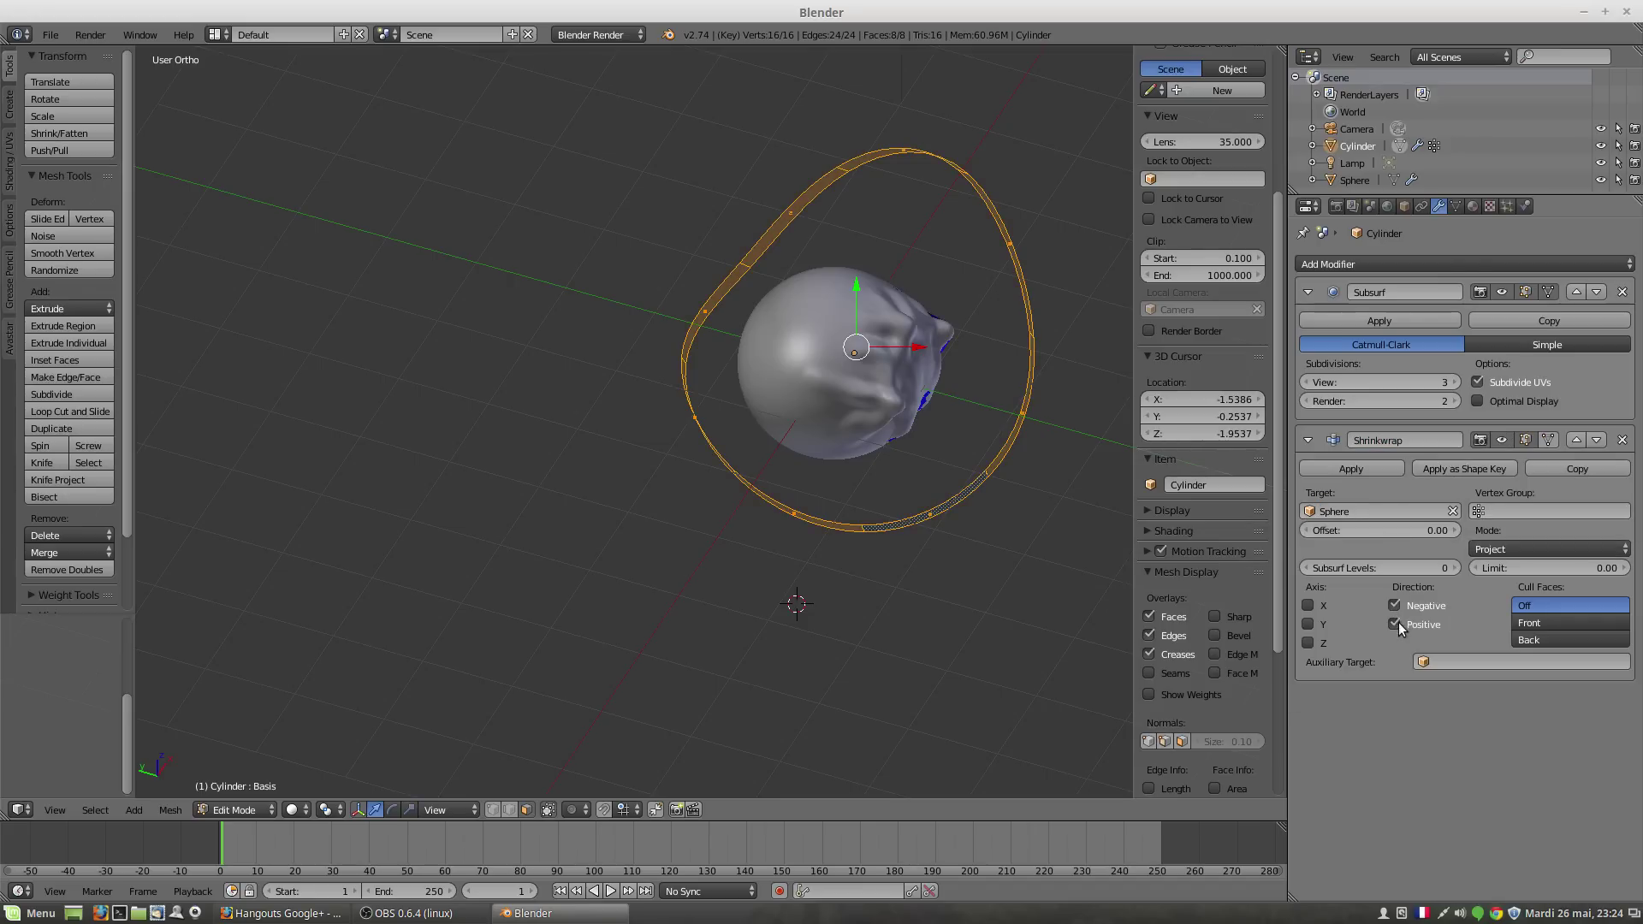
click(1549, 440)
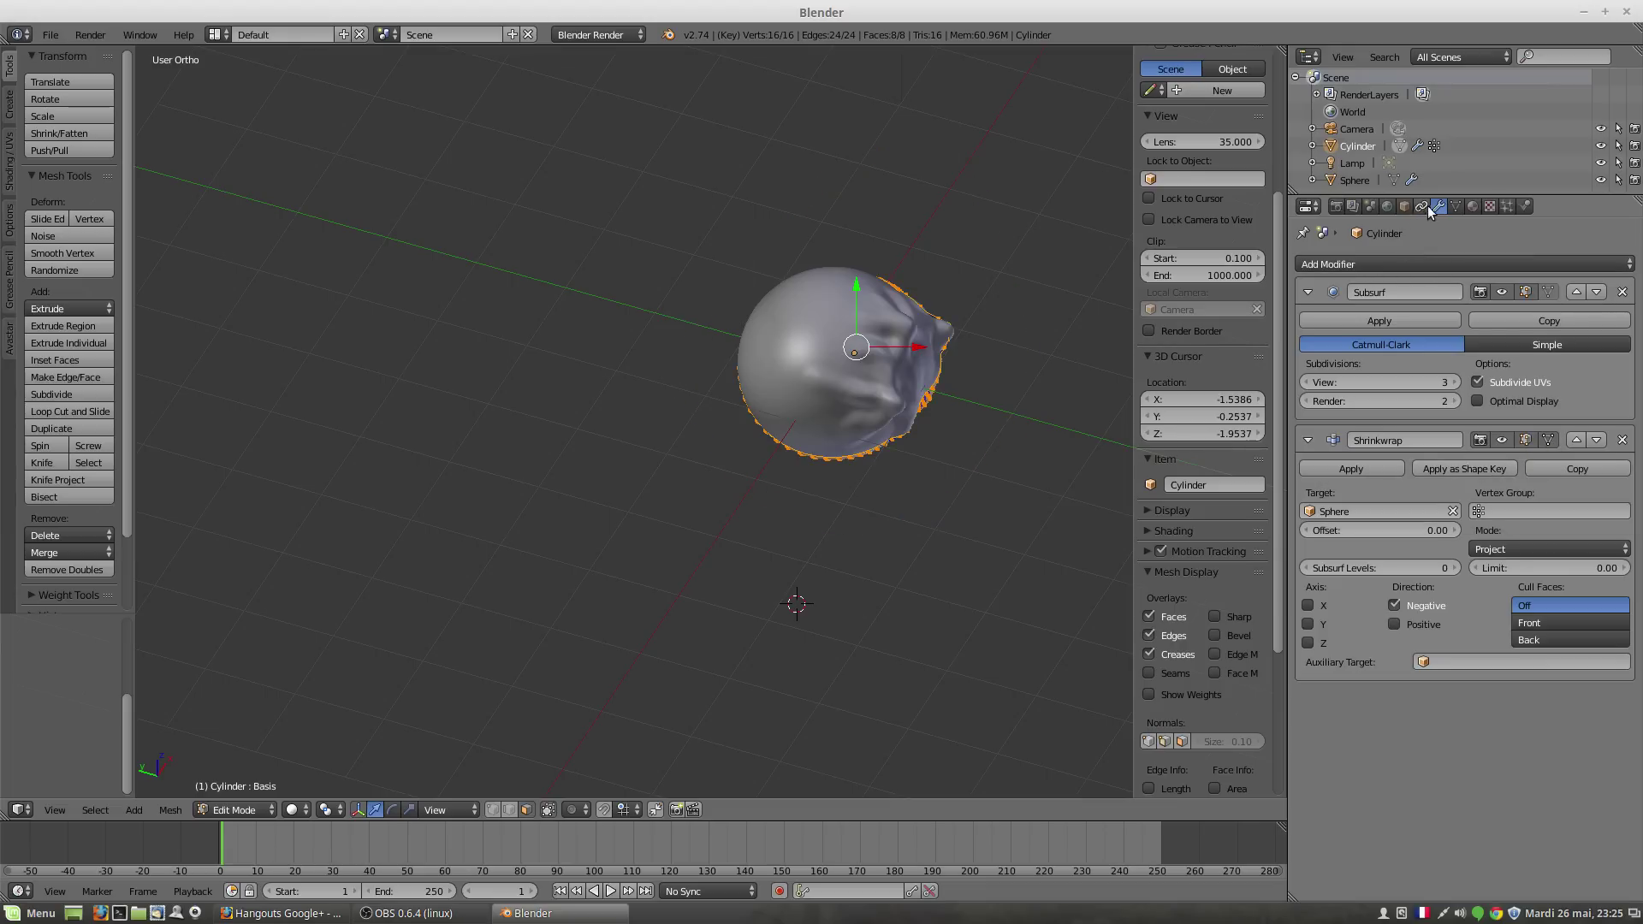
Step: Return the cylinder to Object Mode and apply the Shrinkwrap modifier as a shape key
click(1456, 206)
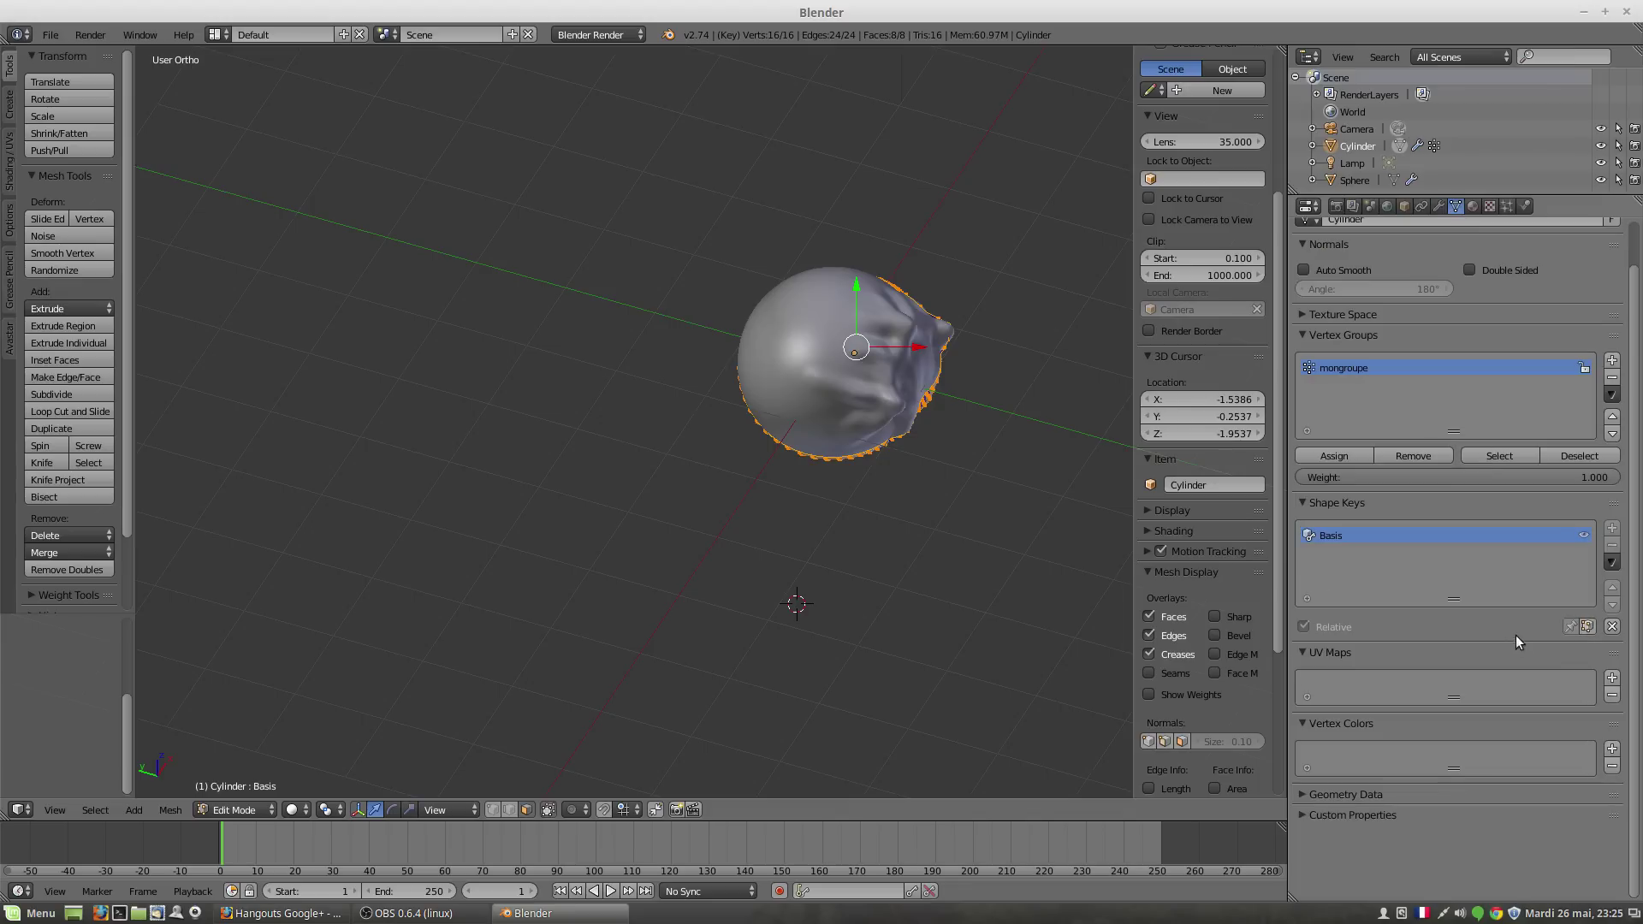
click(1570, 626)
click(1569, 627)
click(234, 810)
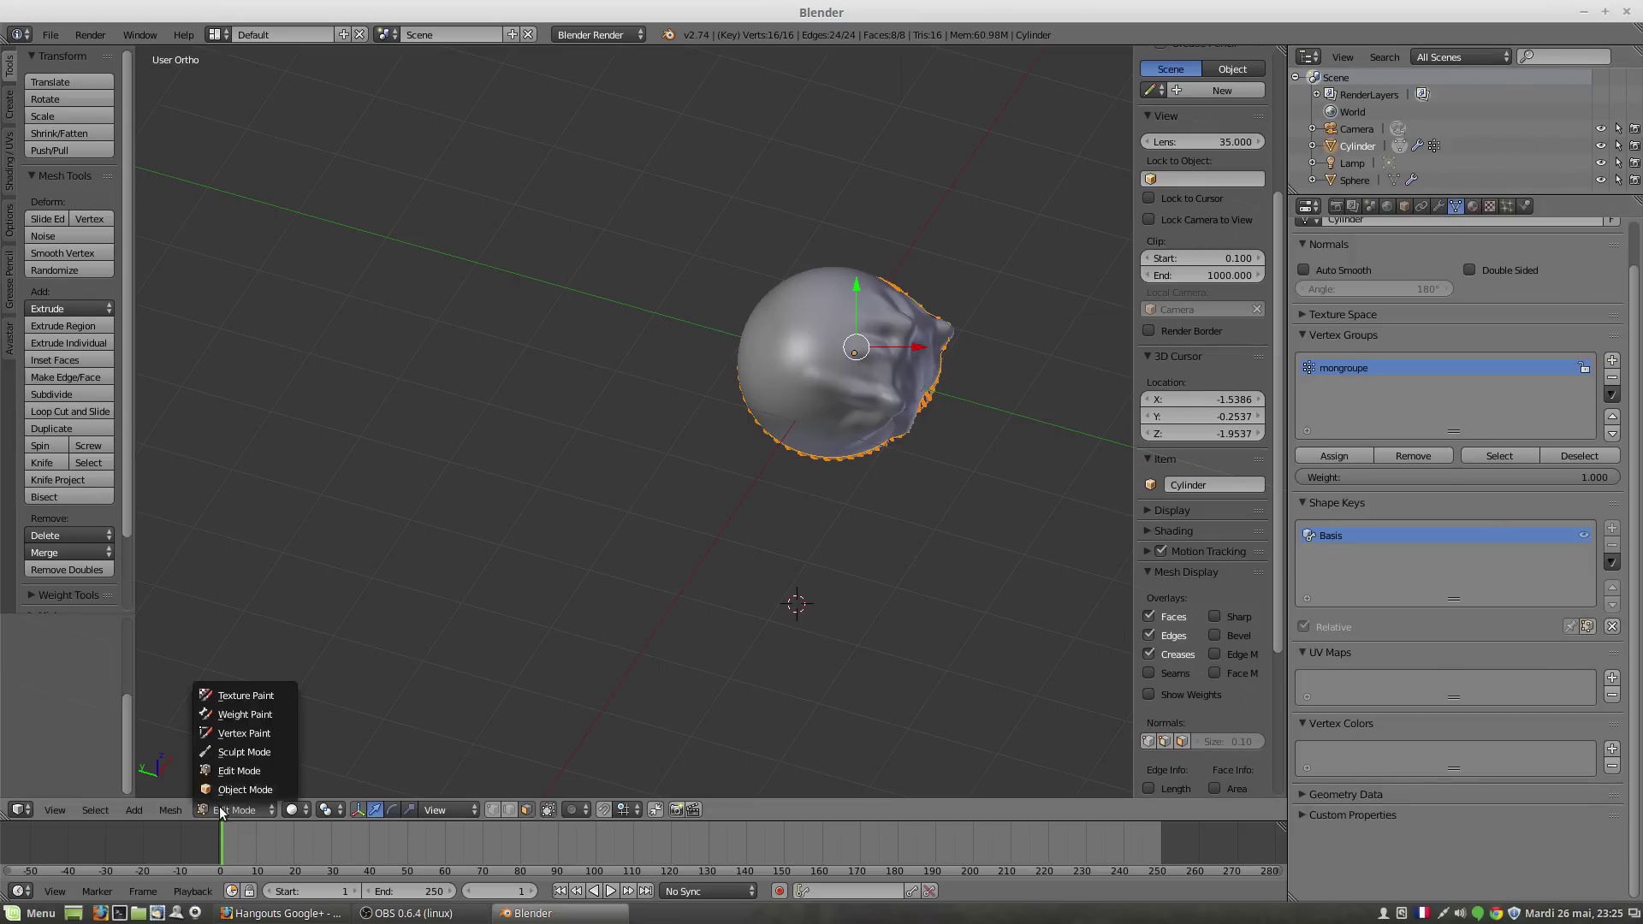
click(226, 792)
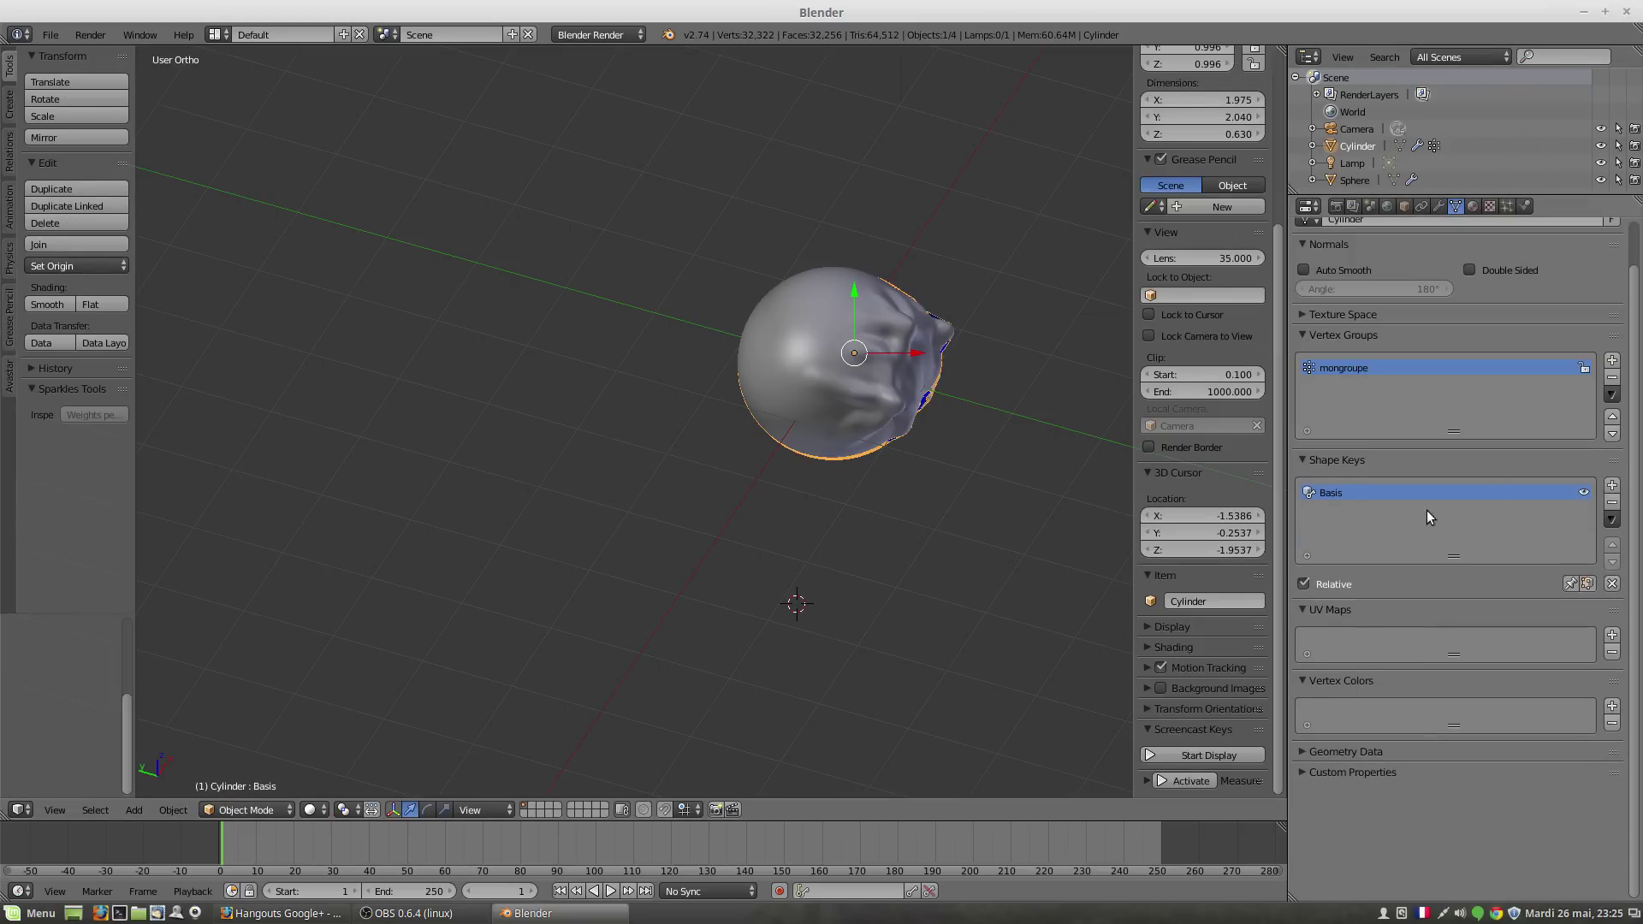
click(1438, 207)
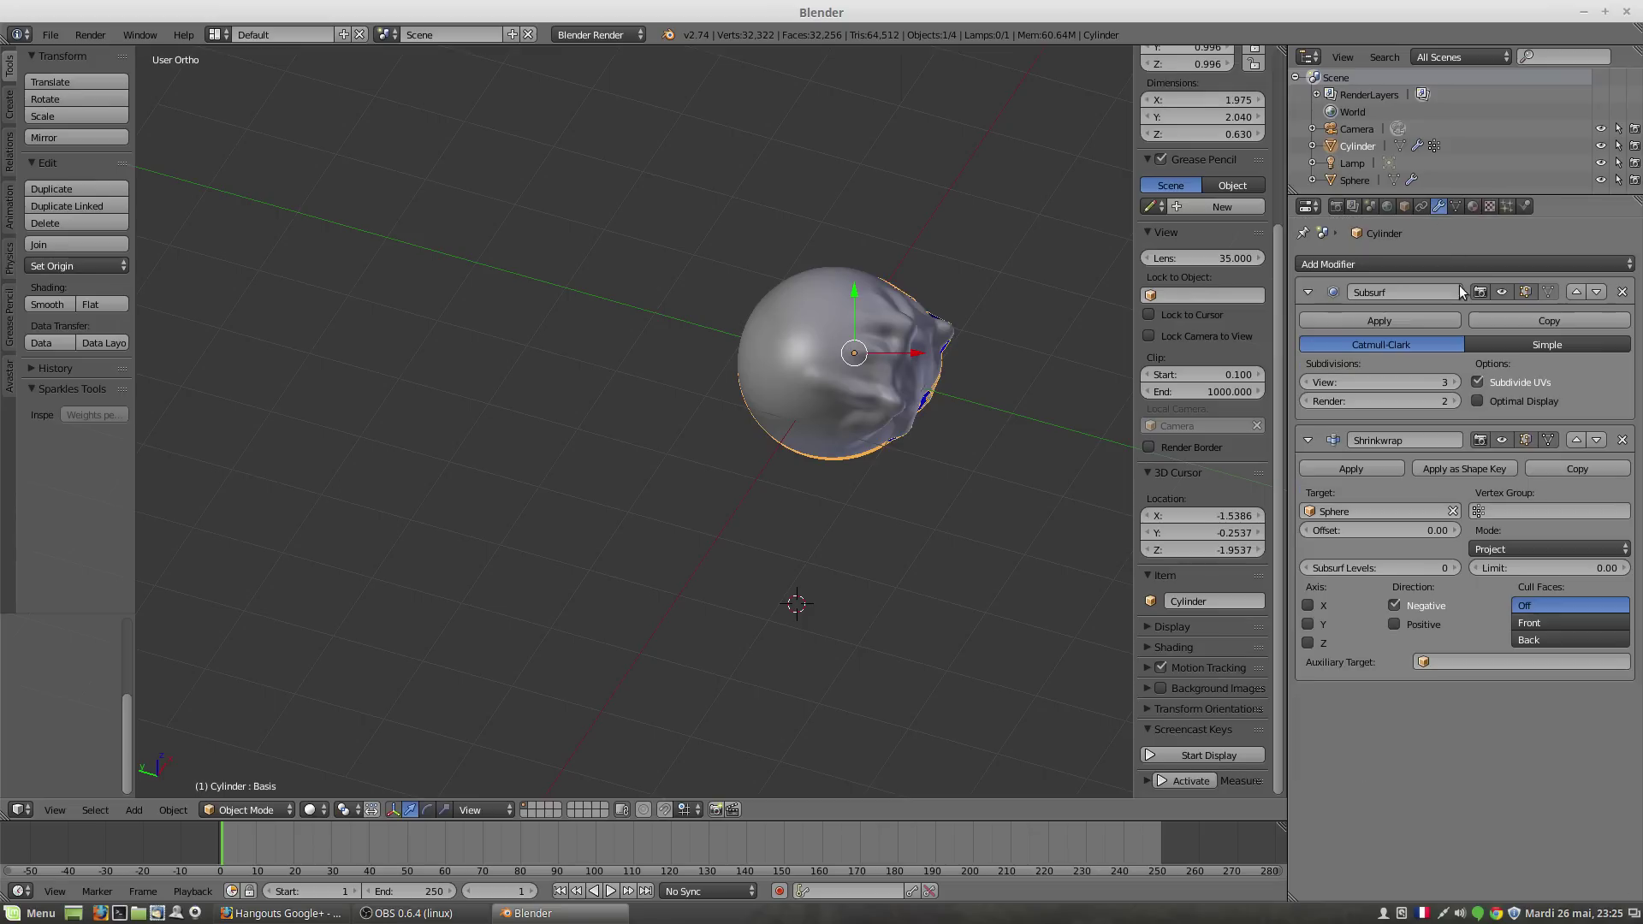
click(1444, 468)
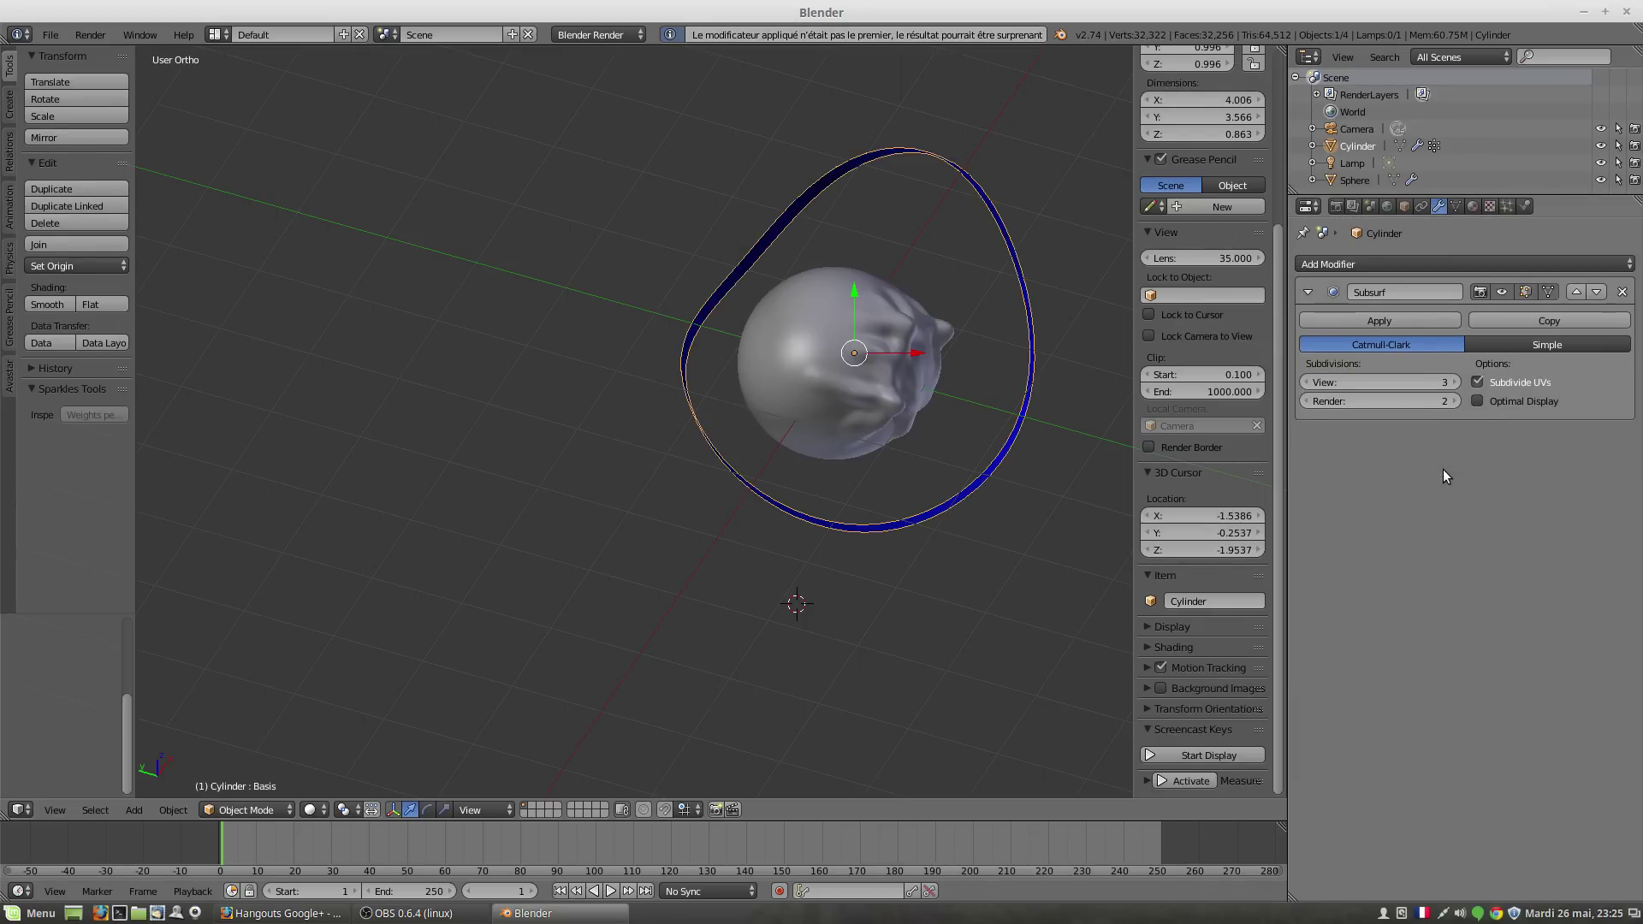
Step: Enter Edit Mode, enable editing display for the Shrinkwrap shape key and try to adjust its value
click(1455, 208)
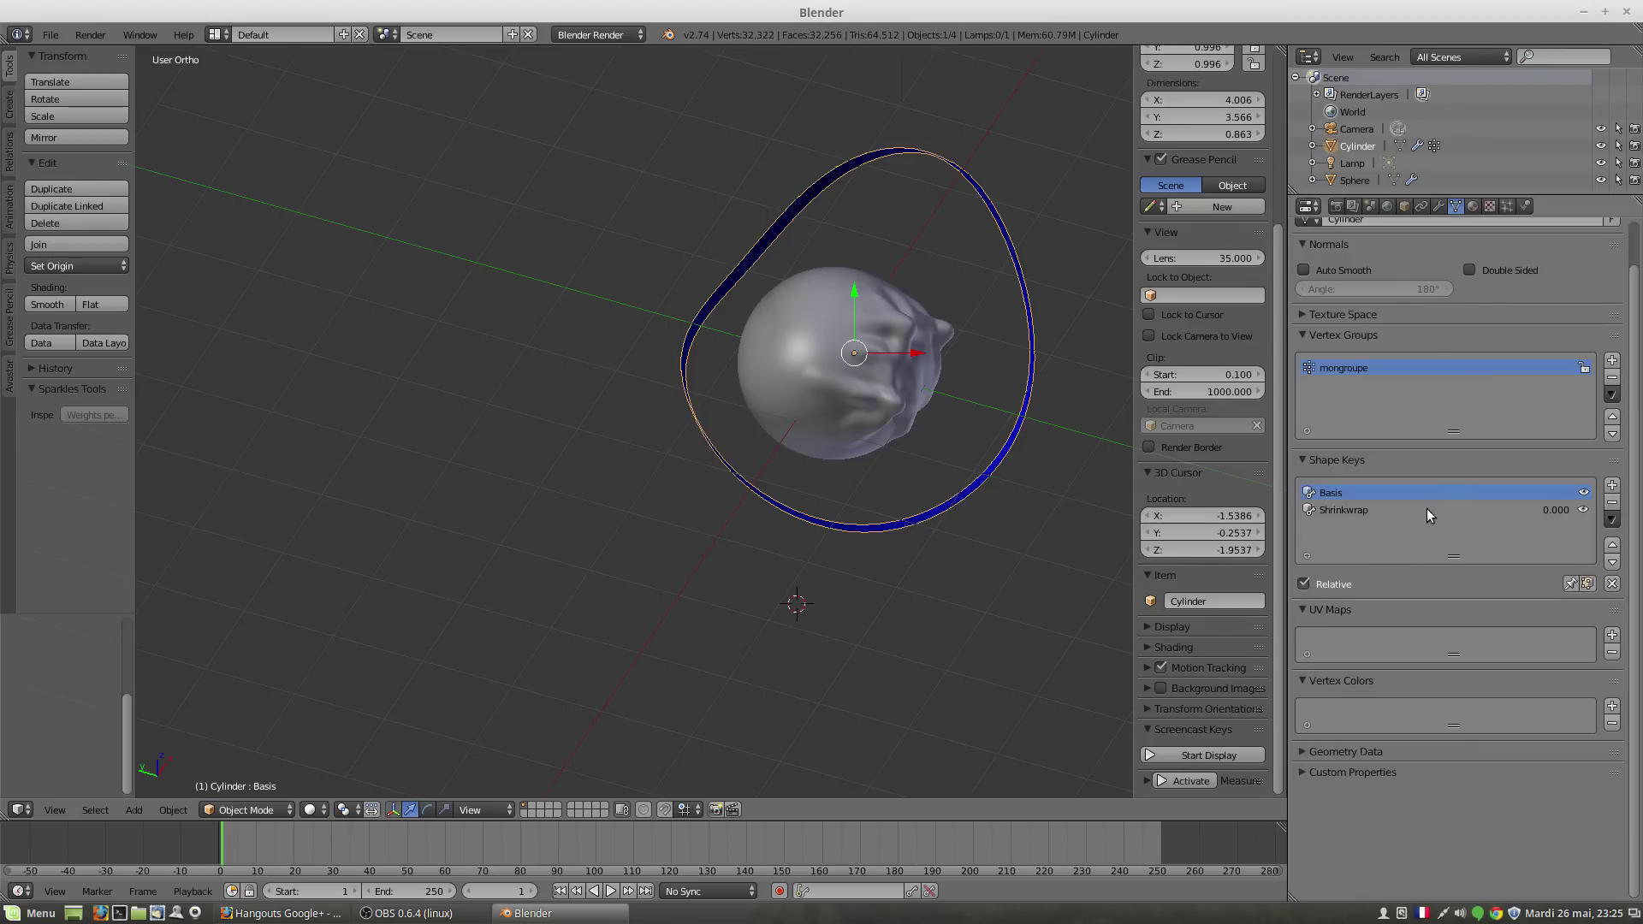
click(243, 811)
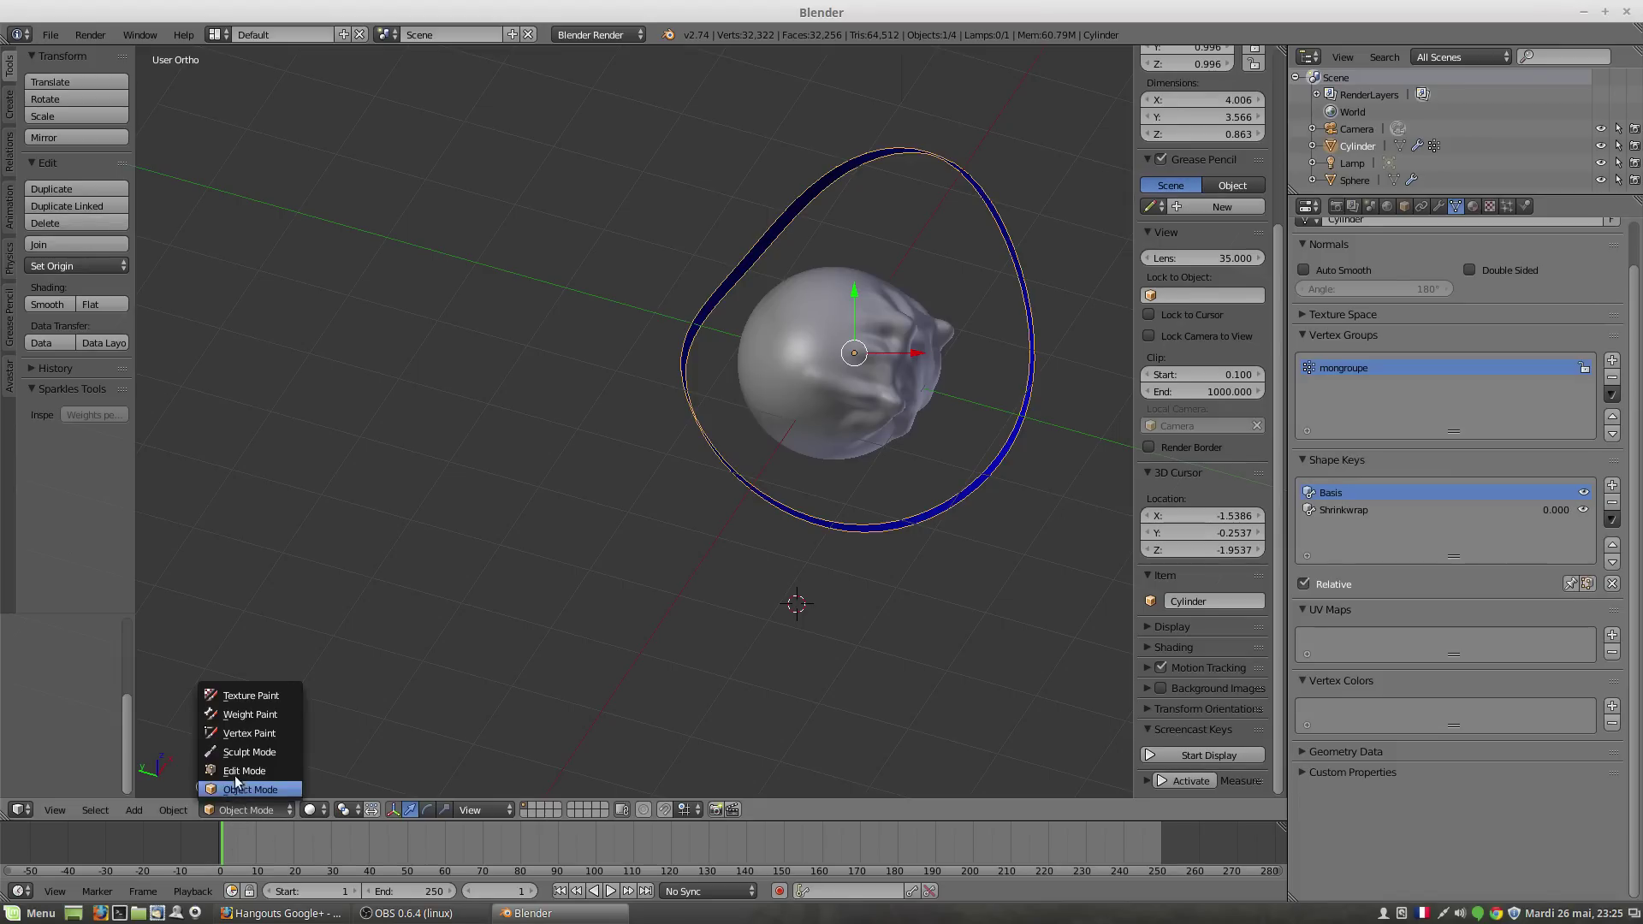
click(240, 772)
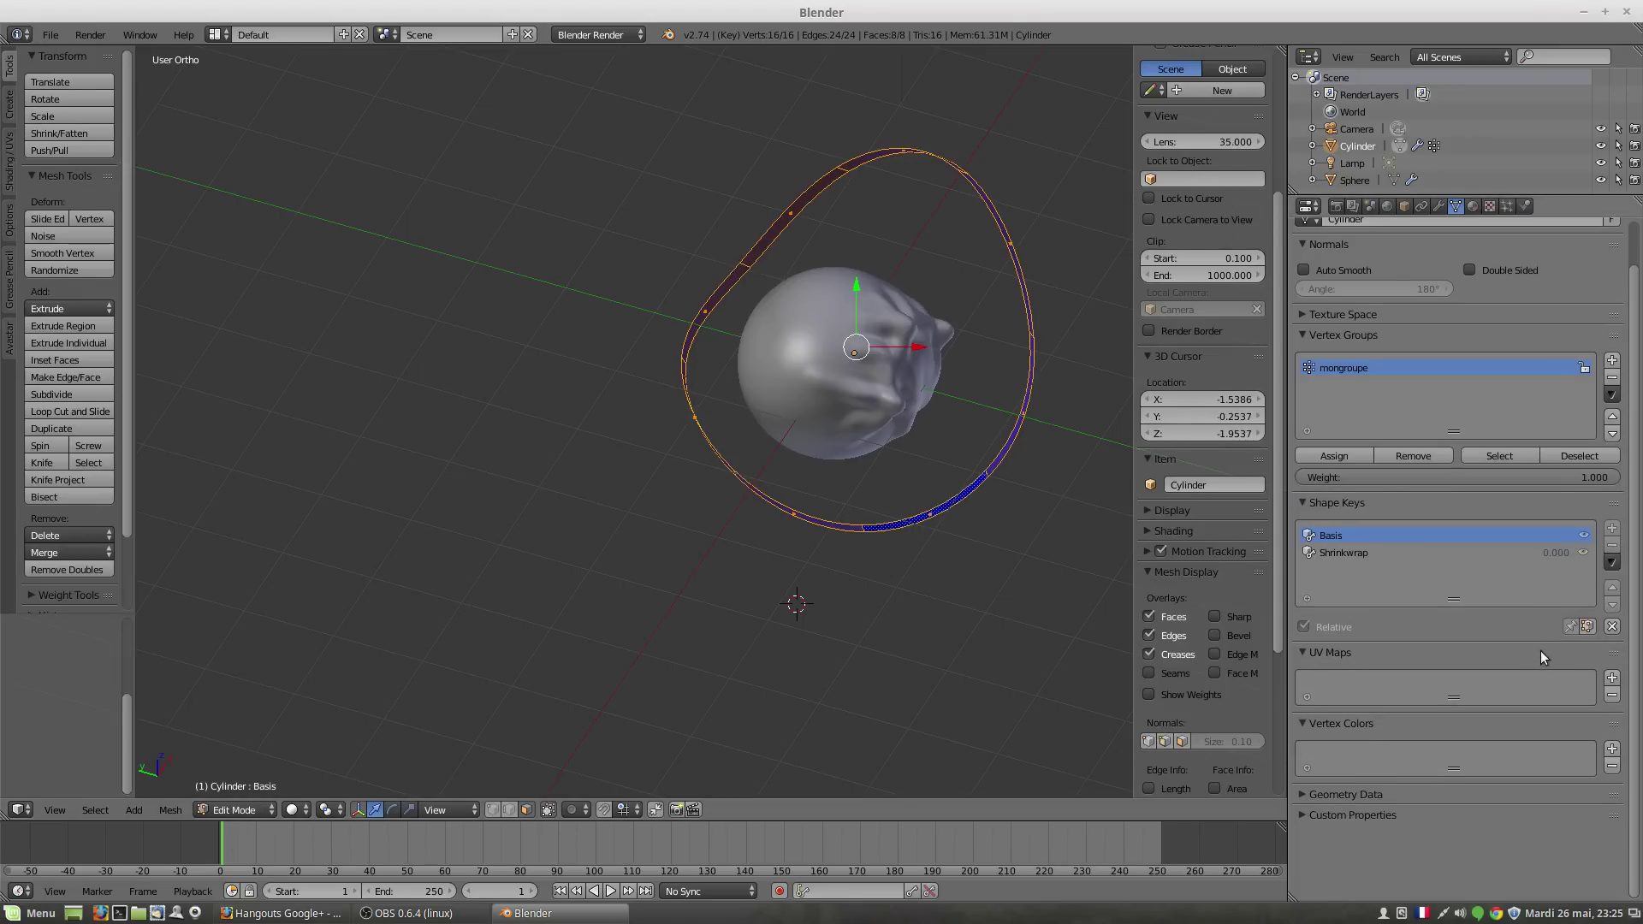
click(1378, 553)
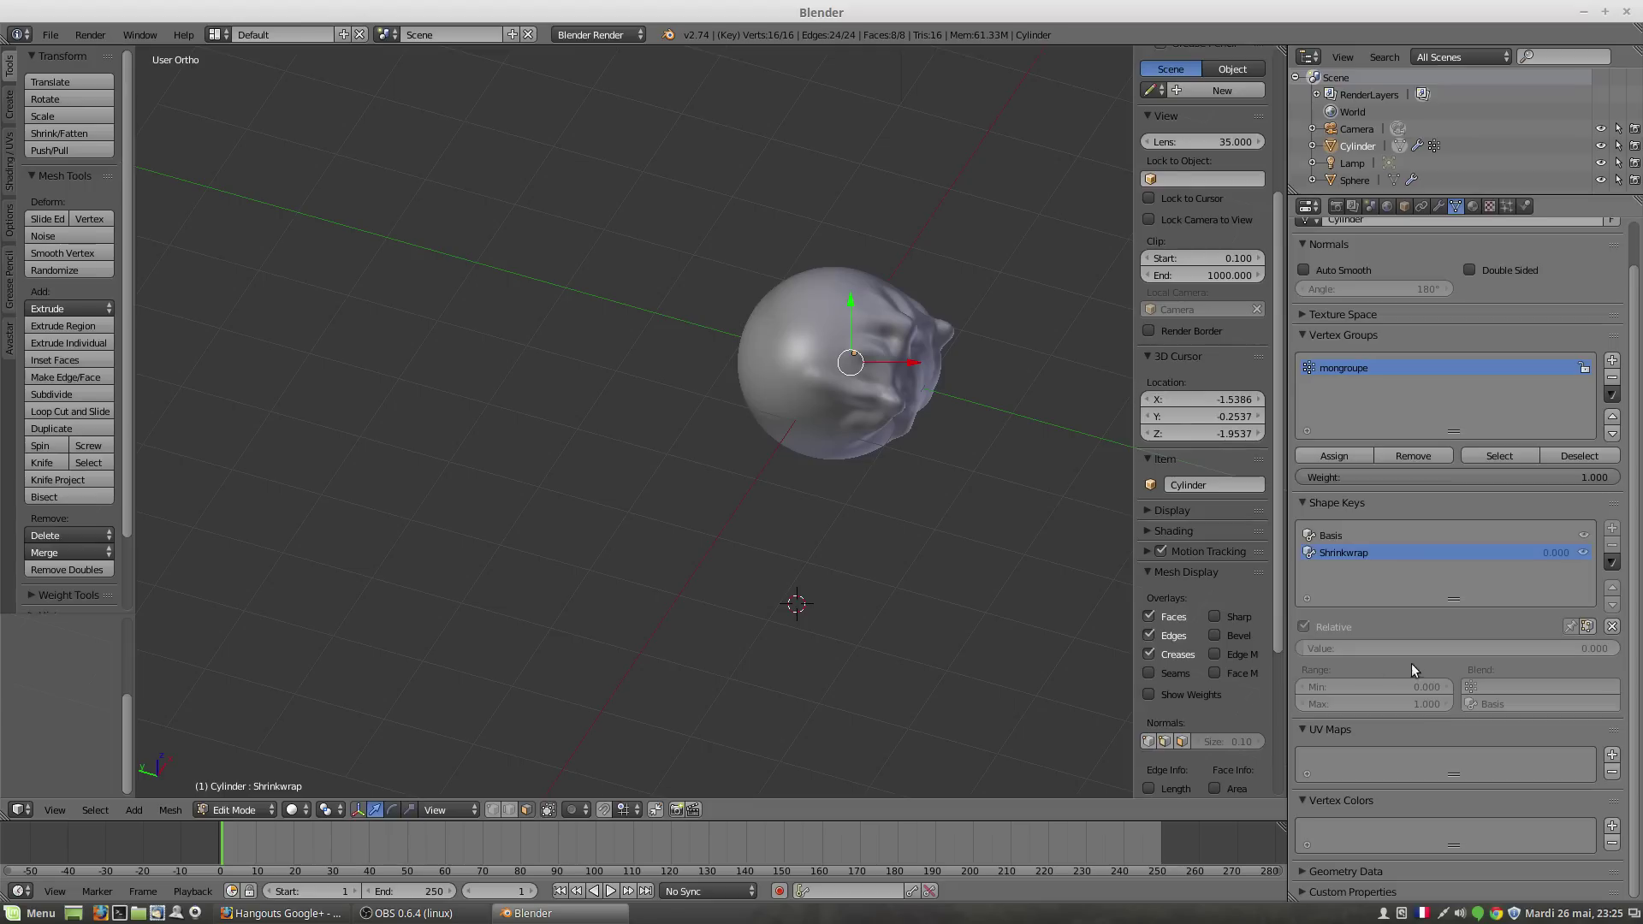
click(1588, 625)
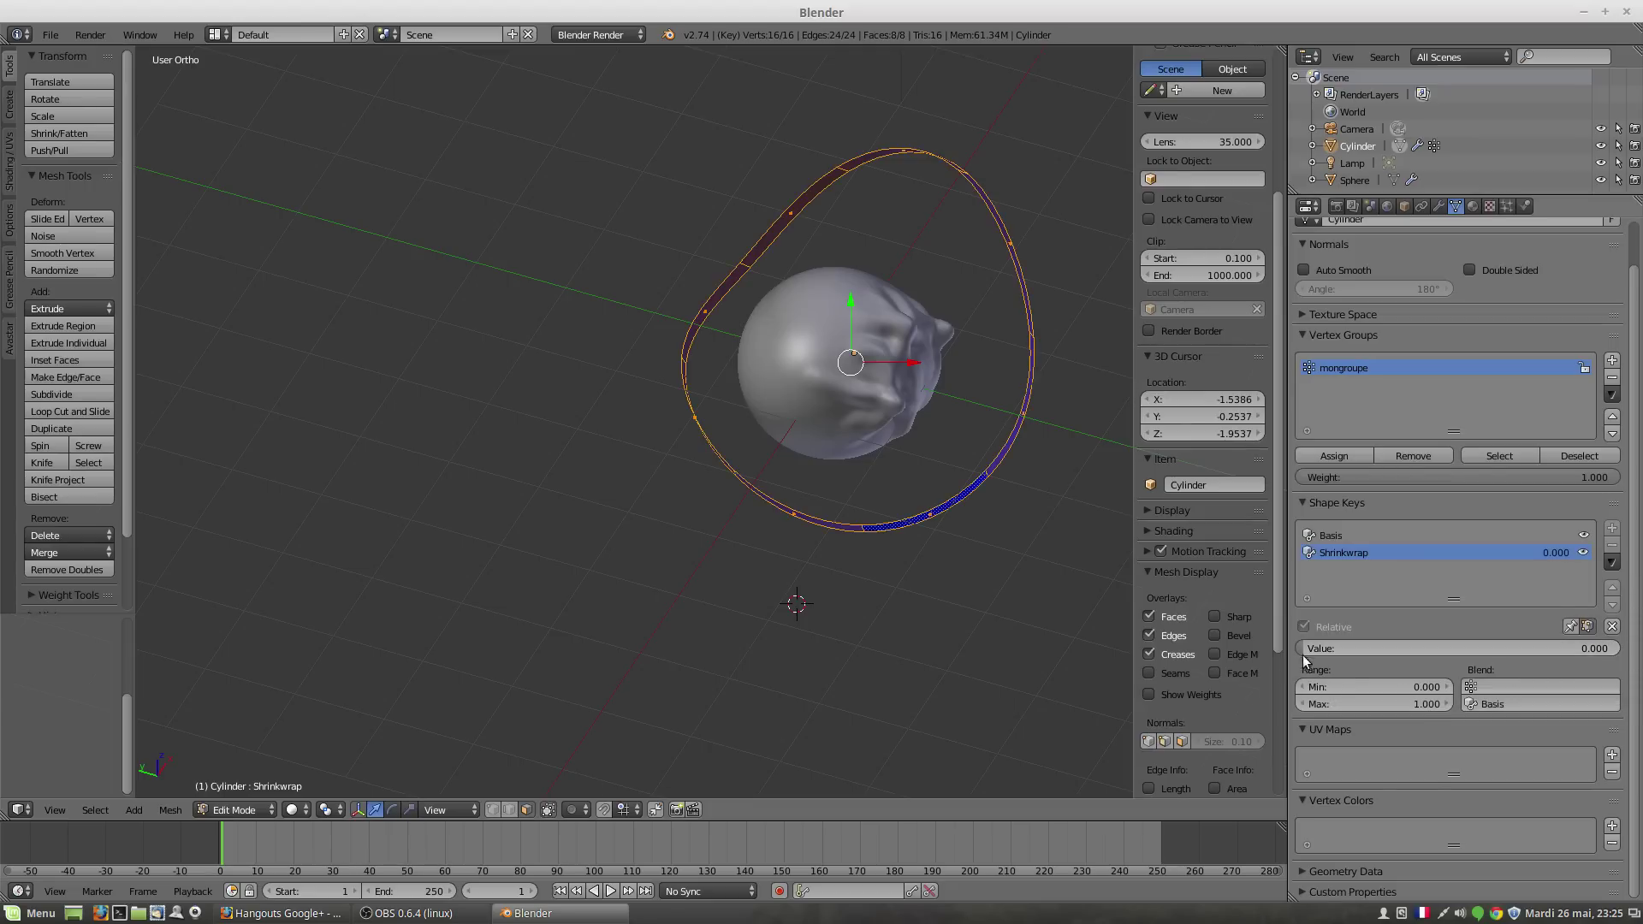
mouse_move(1307, 650)
mouse_down()
mouse_move(1619, 650)
mouse_move(1301, 651)
mouse_up()
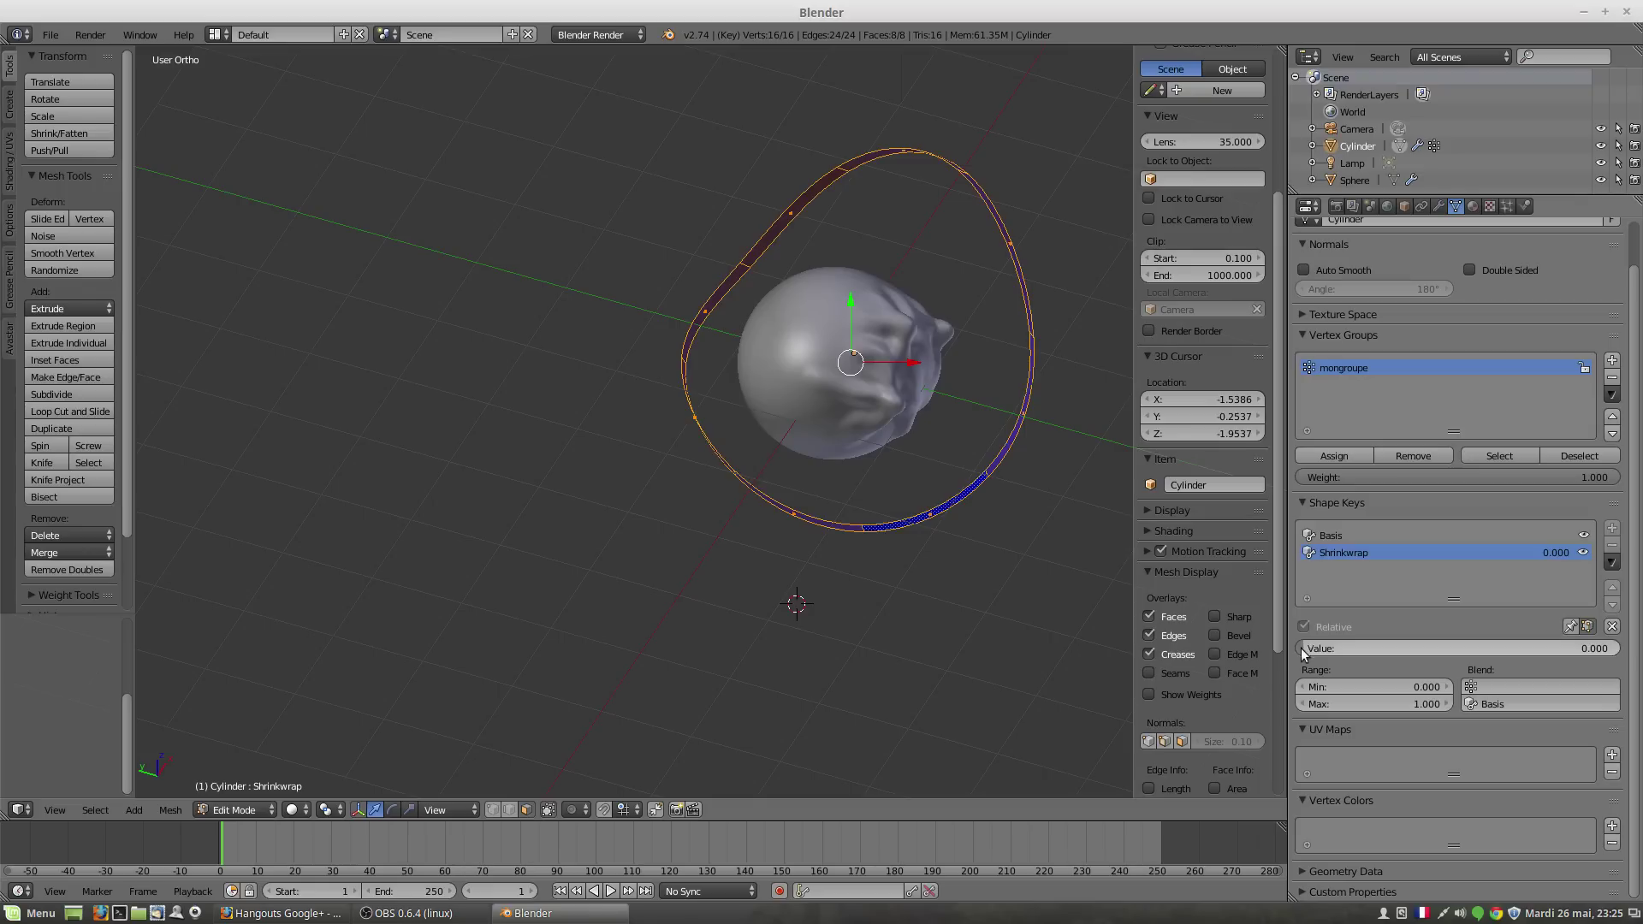
Step: Leave Edit Mode and put the cylinder back in Object Mode
click(1439, 207)
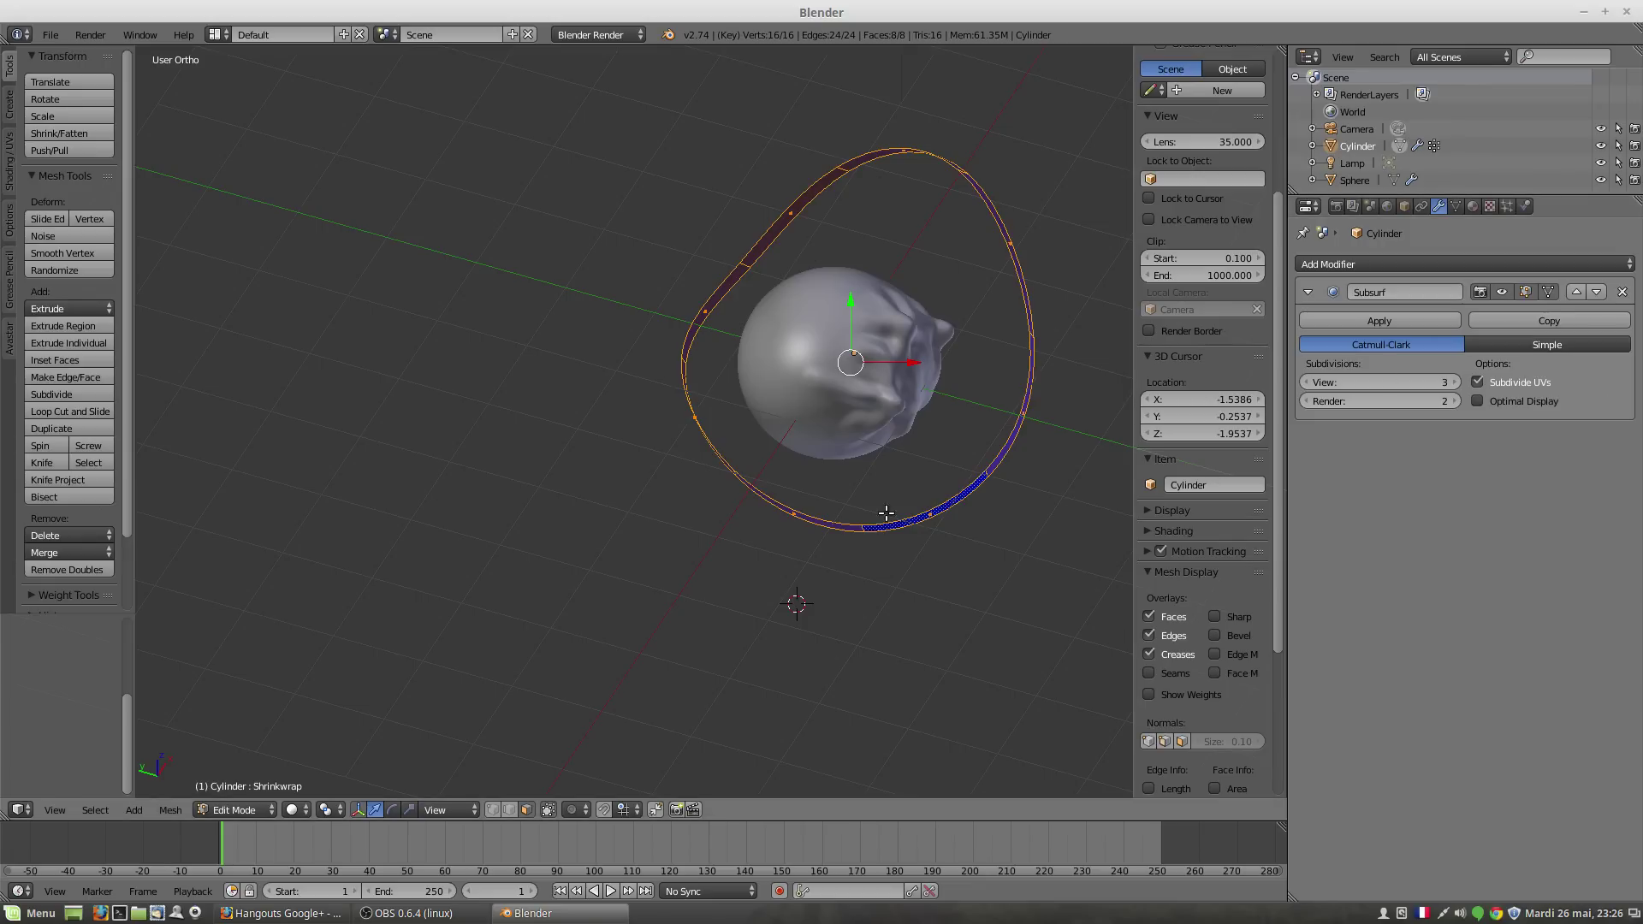
click(242, 811)
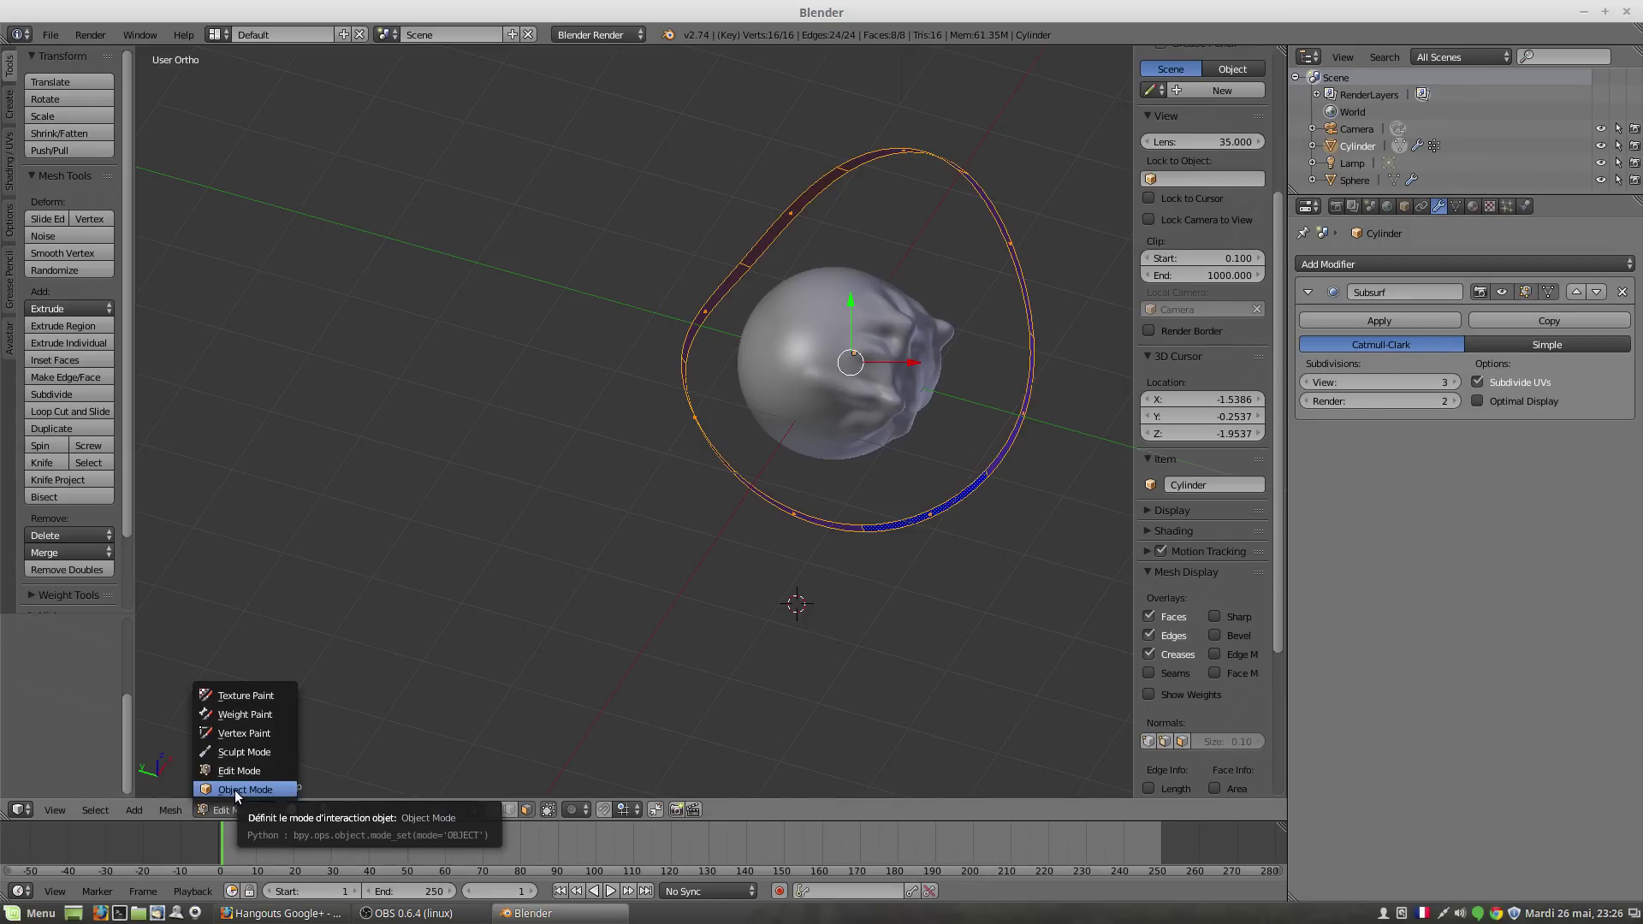
click(570, 678)
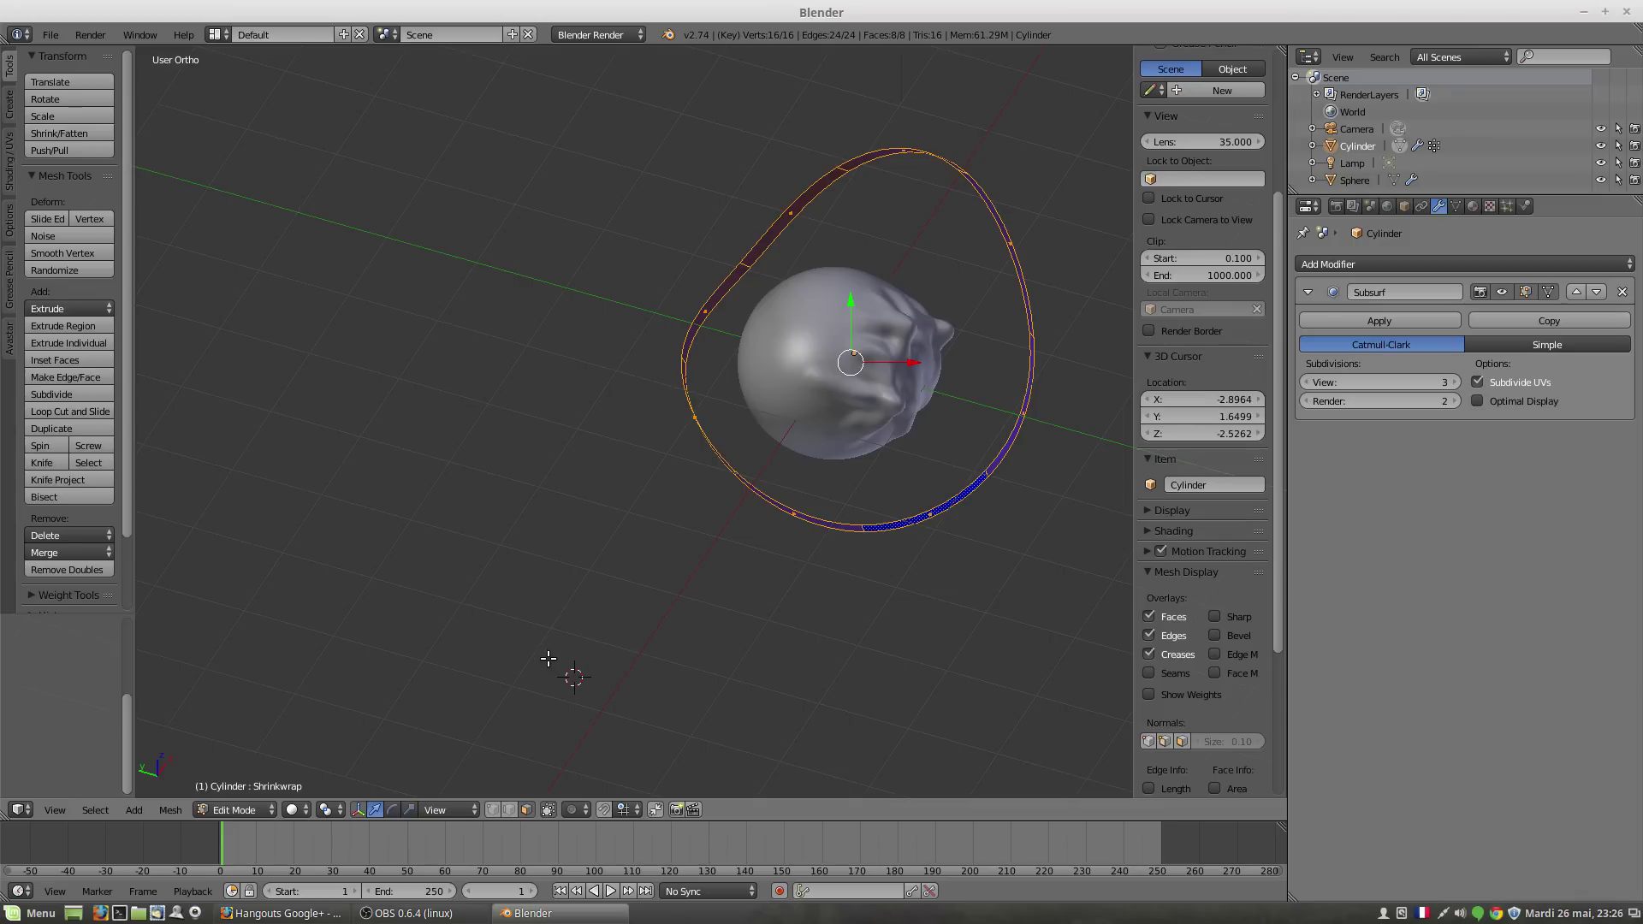
key(ctrl+z)
click(242, 811)
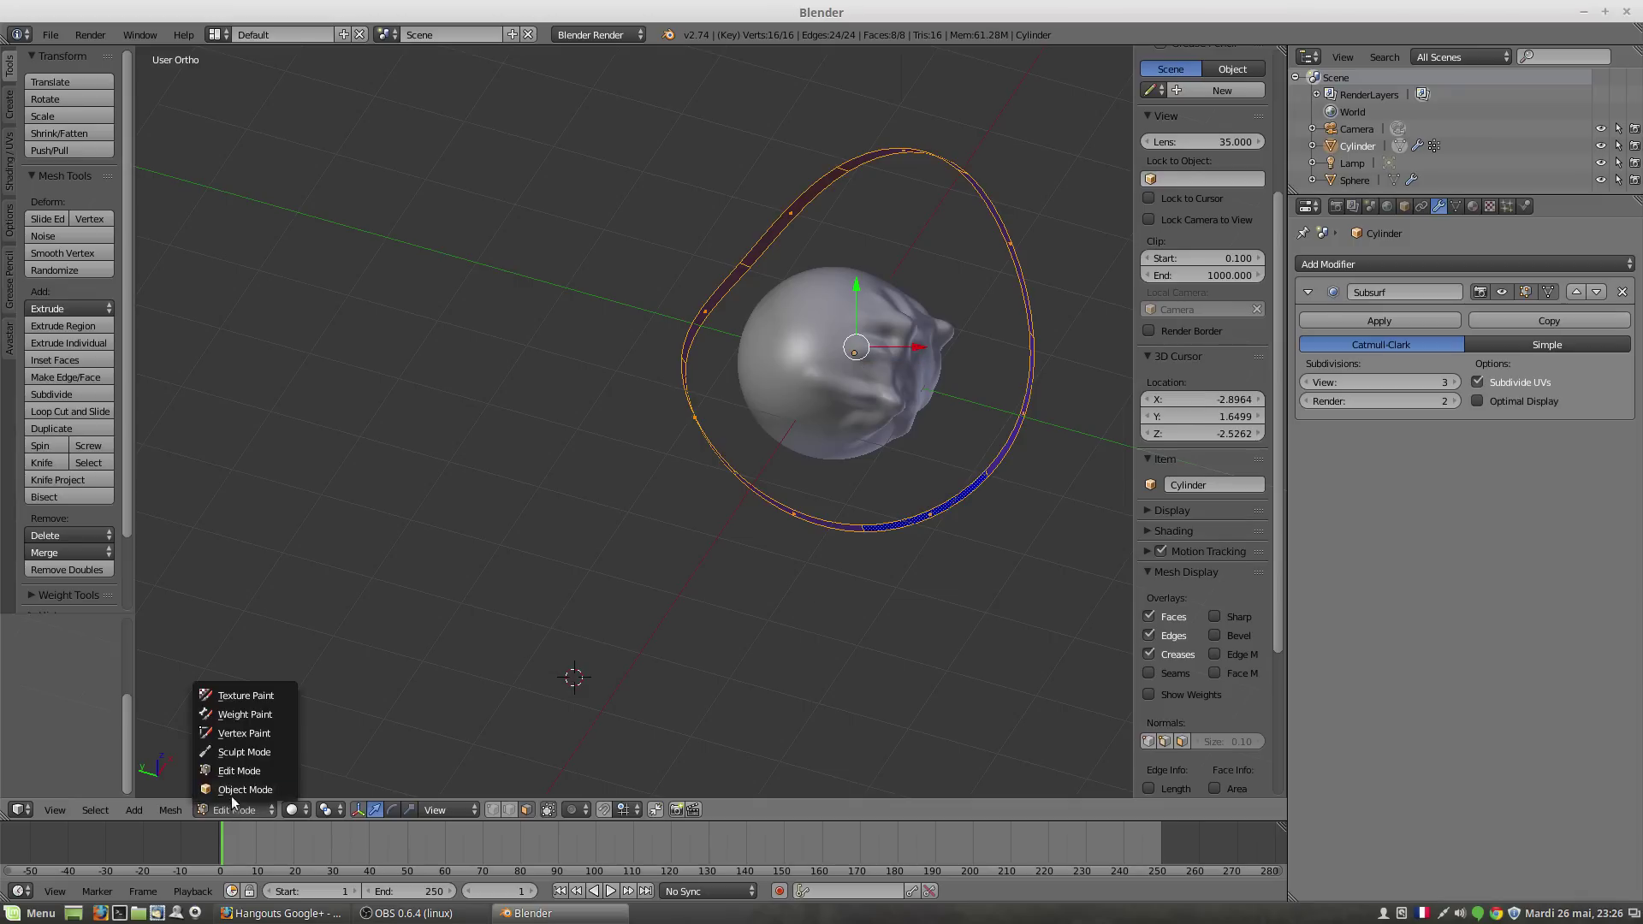
click(232, 788)
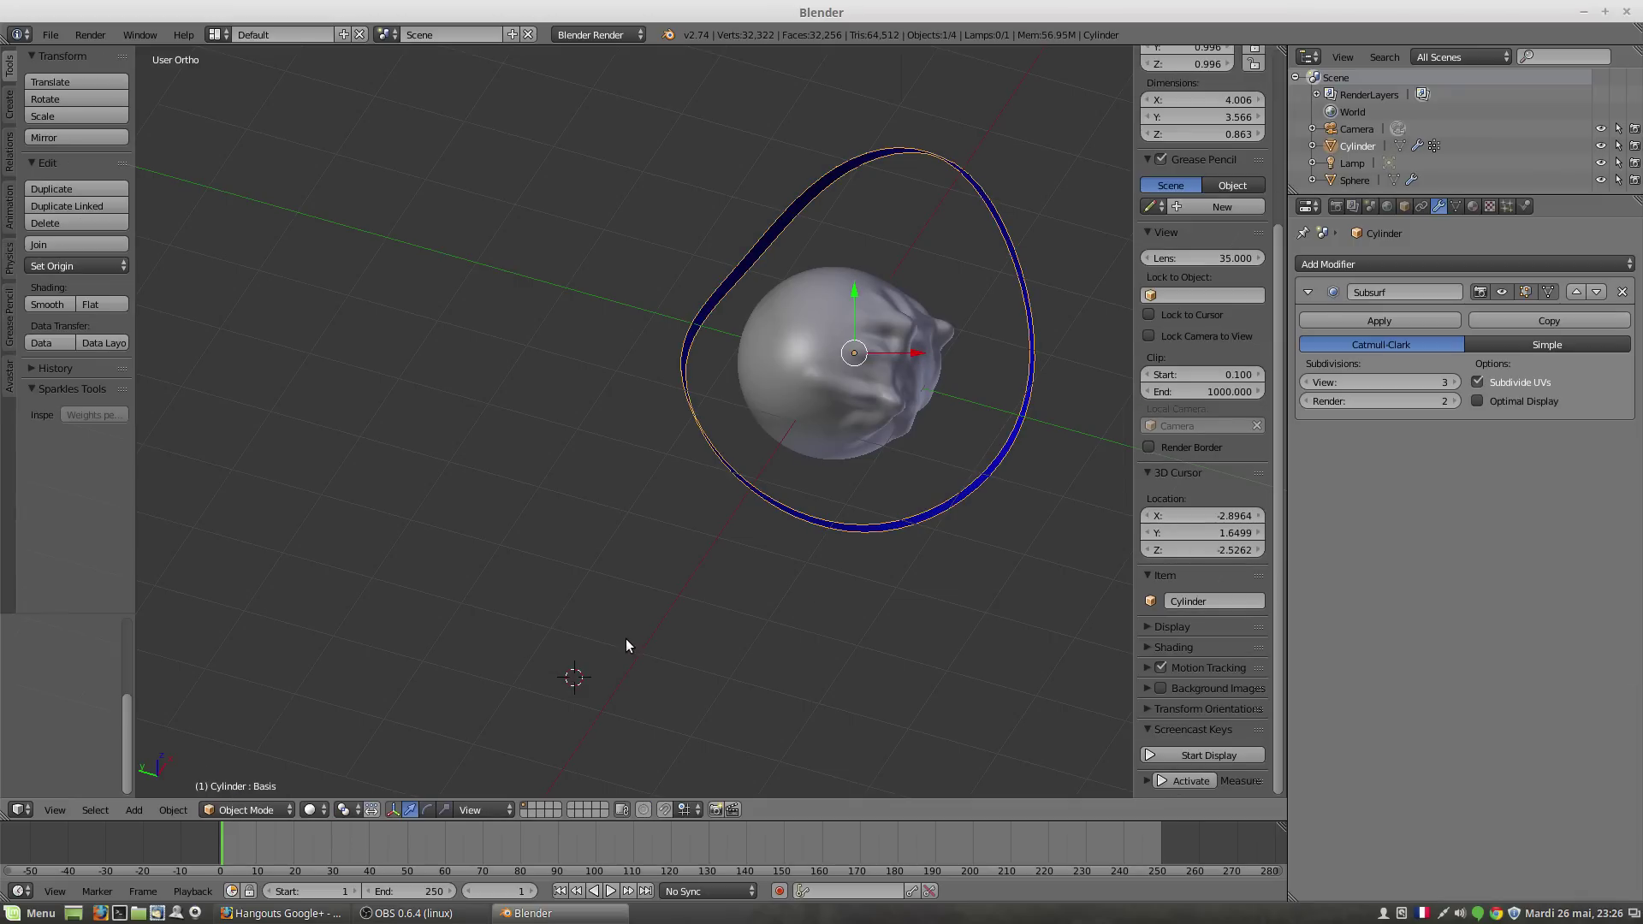
Step: Undo the cylinder's shape key changes back to the unapplied Subsurf and Shrinkwrap modifiers with the mongroupe vertex group
key(ctrl+z)
key(ctrl+z)
key(ctrl+z)
key(ctrl+z)
key(ctrl+z)
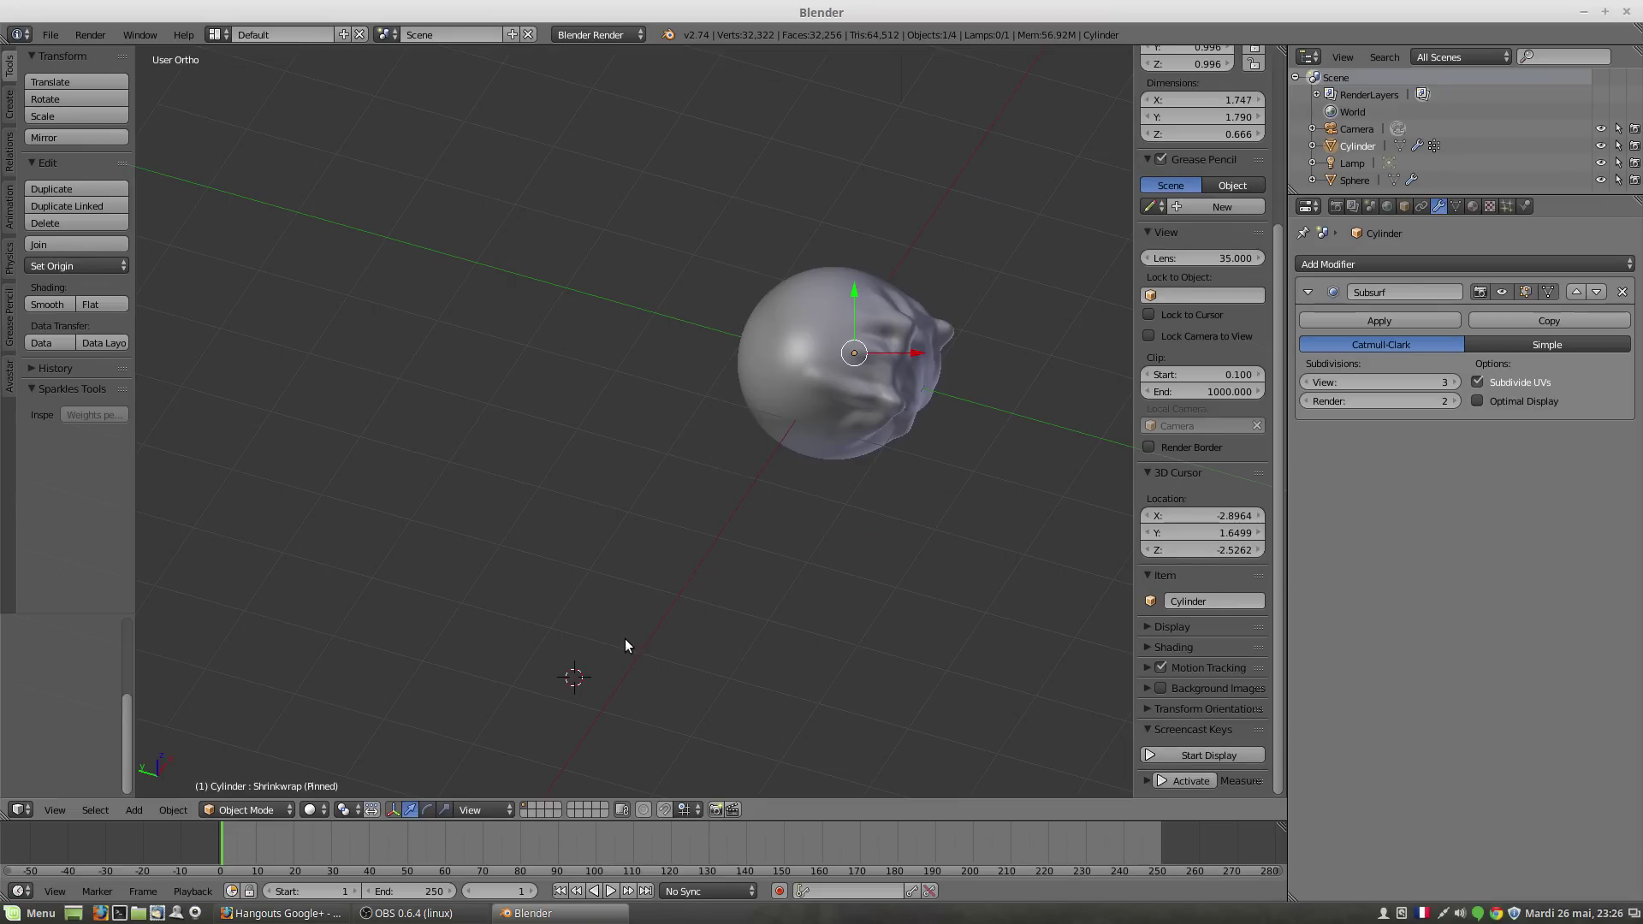
key(ctrl+z)
key(ctrl+z)
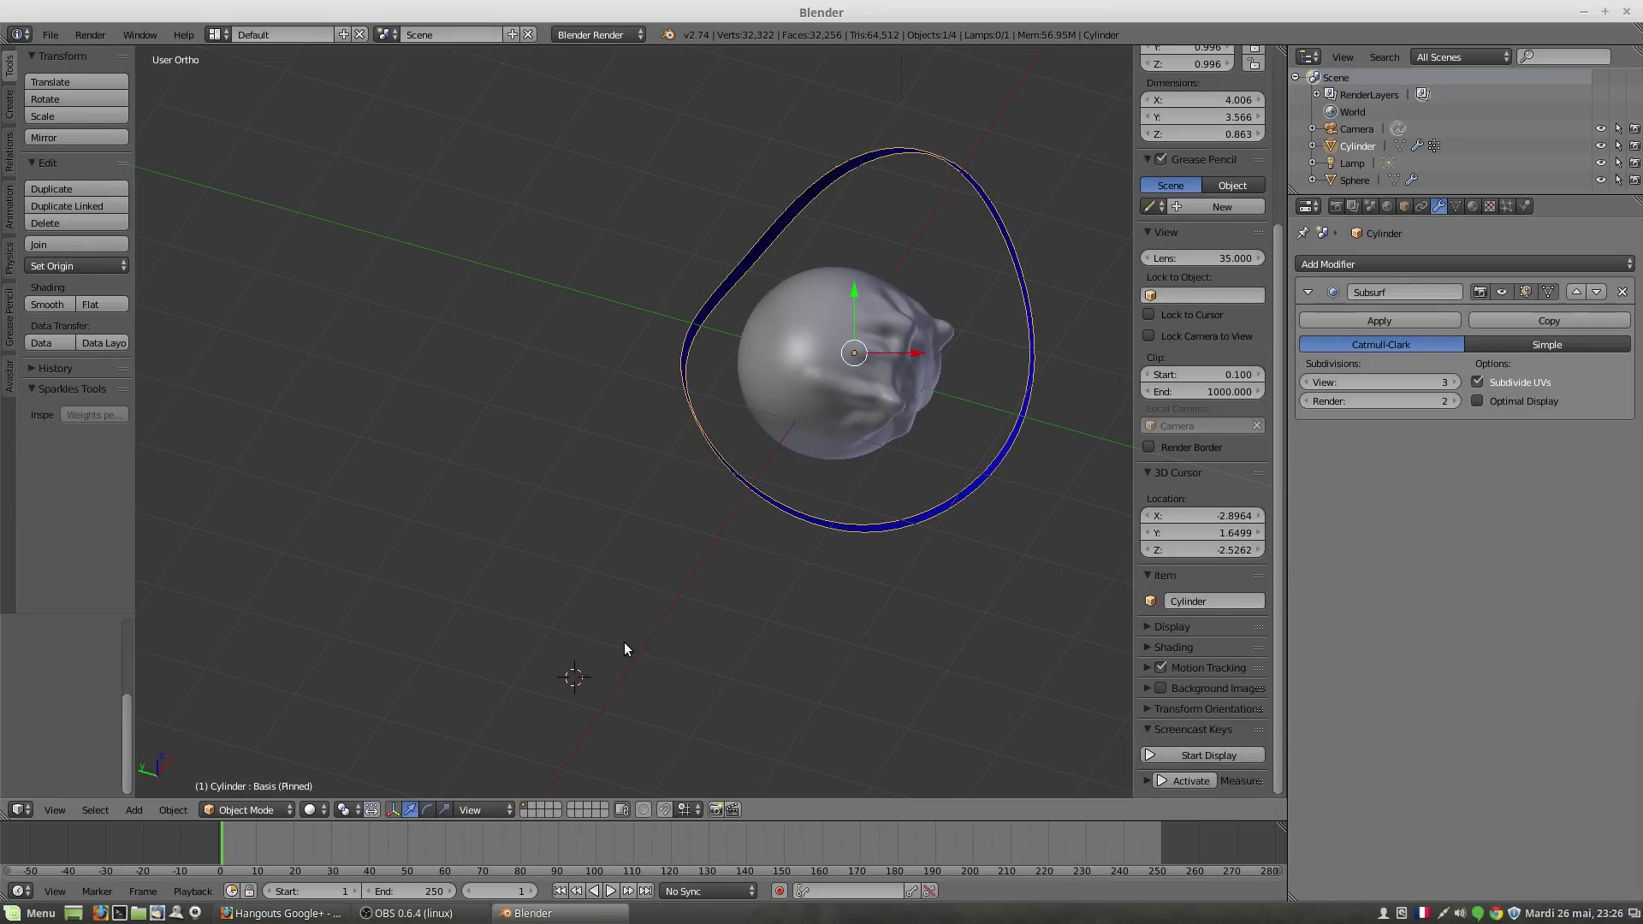
key(ctrl+z)
key(ctrl+z)
key(ctrl+z)
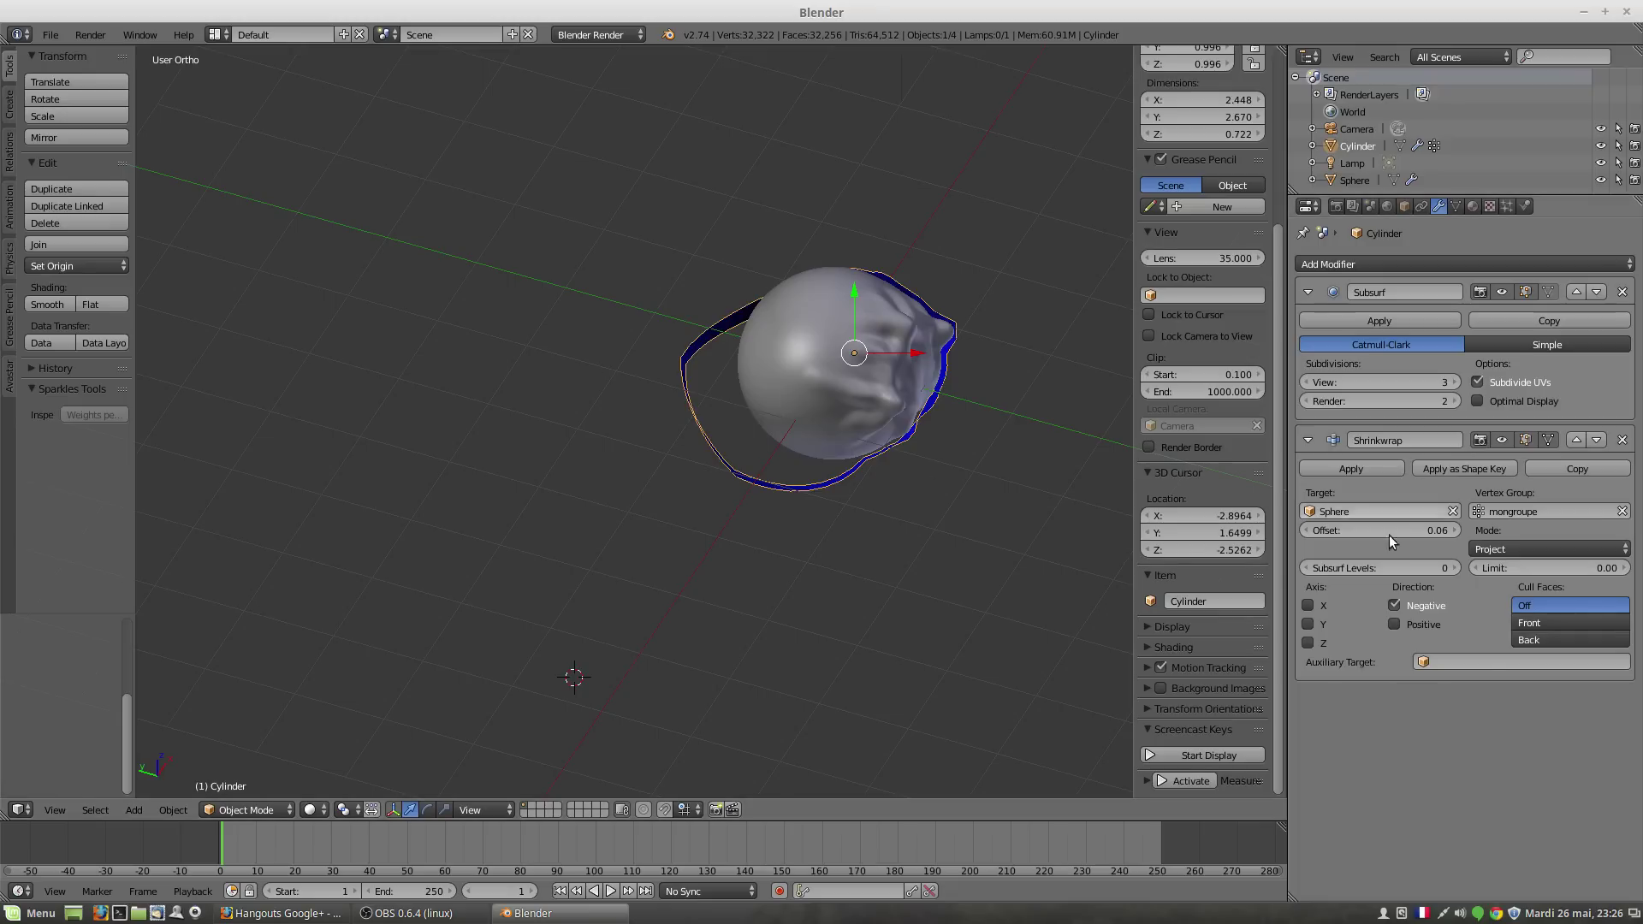
Step: Apply the cylinder's Subsurf modifier and apply its Shrinkwrap modifier as a shape key
click(1368, 322)
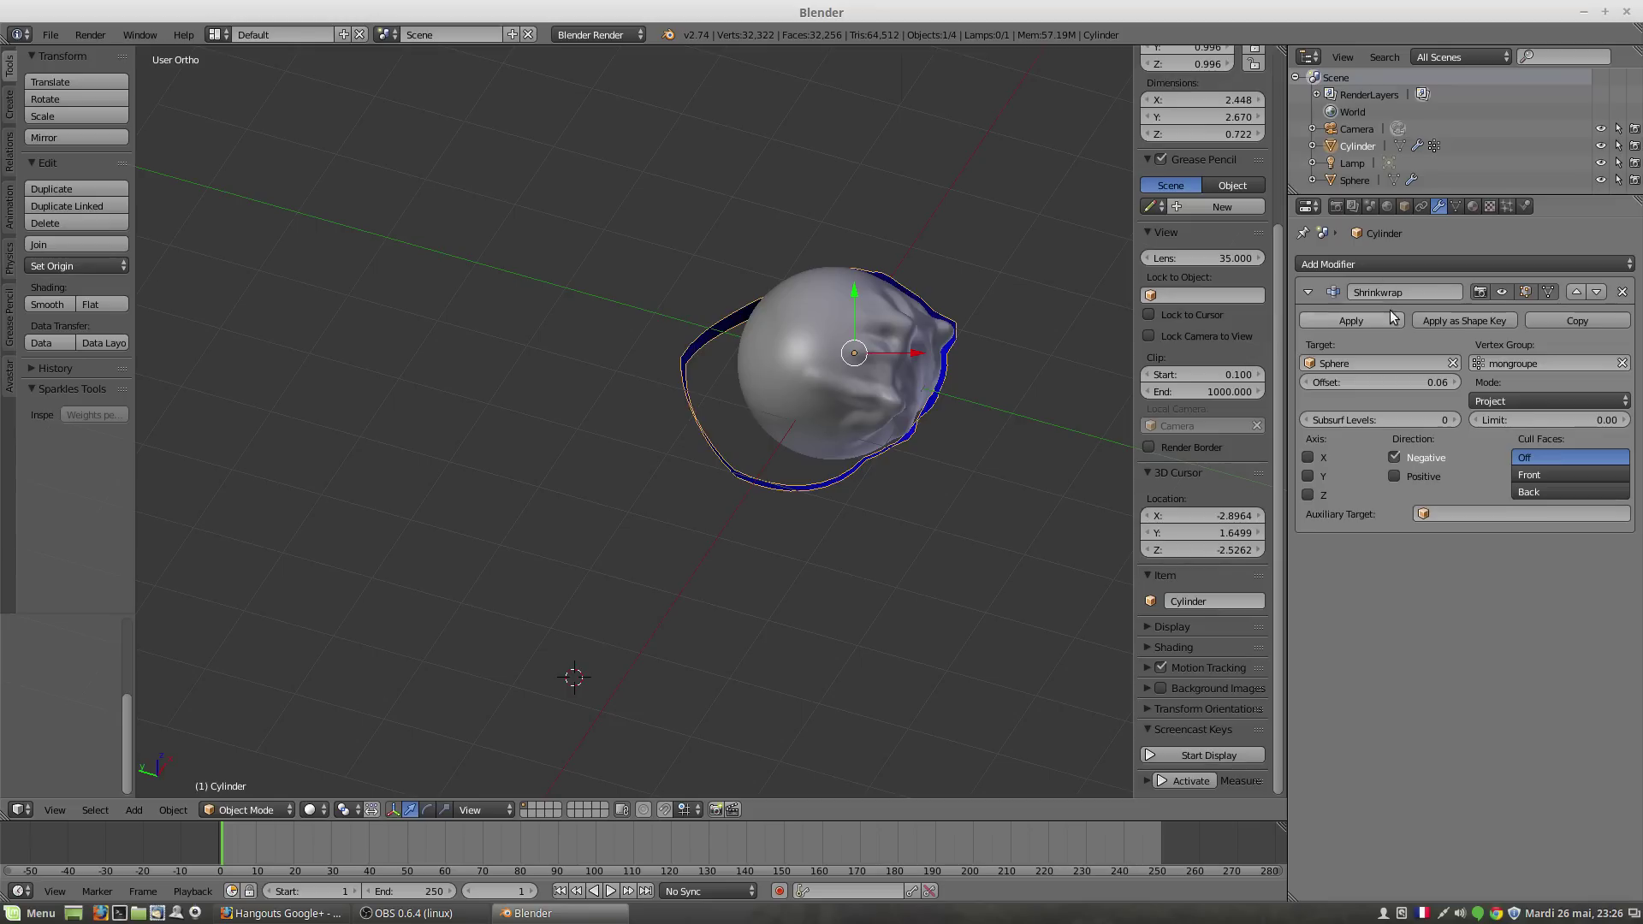
click(245, 809)
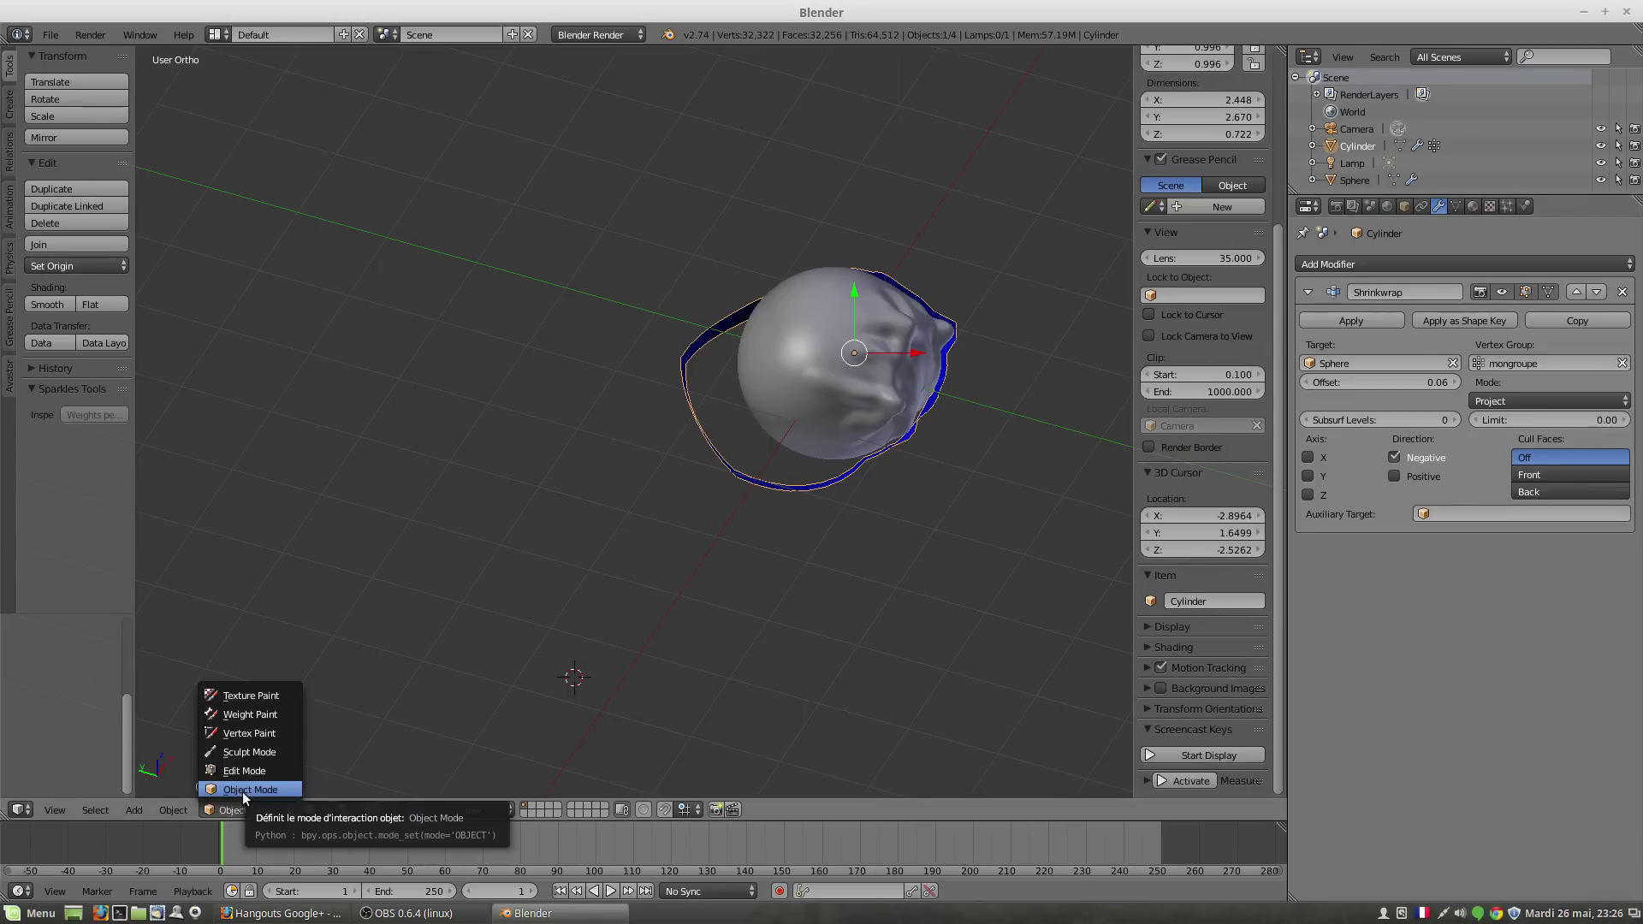
click(243, 789)
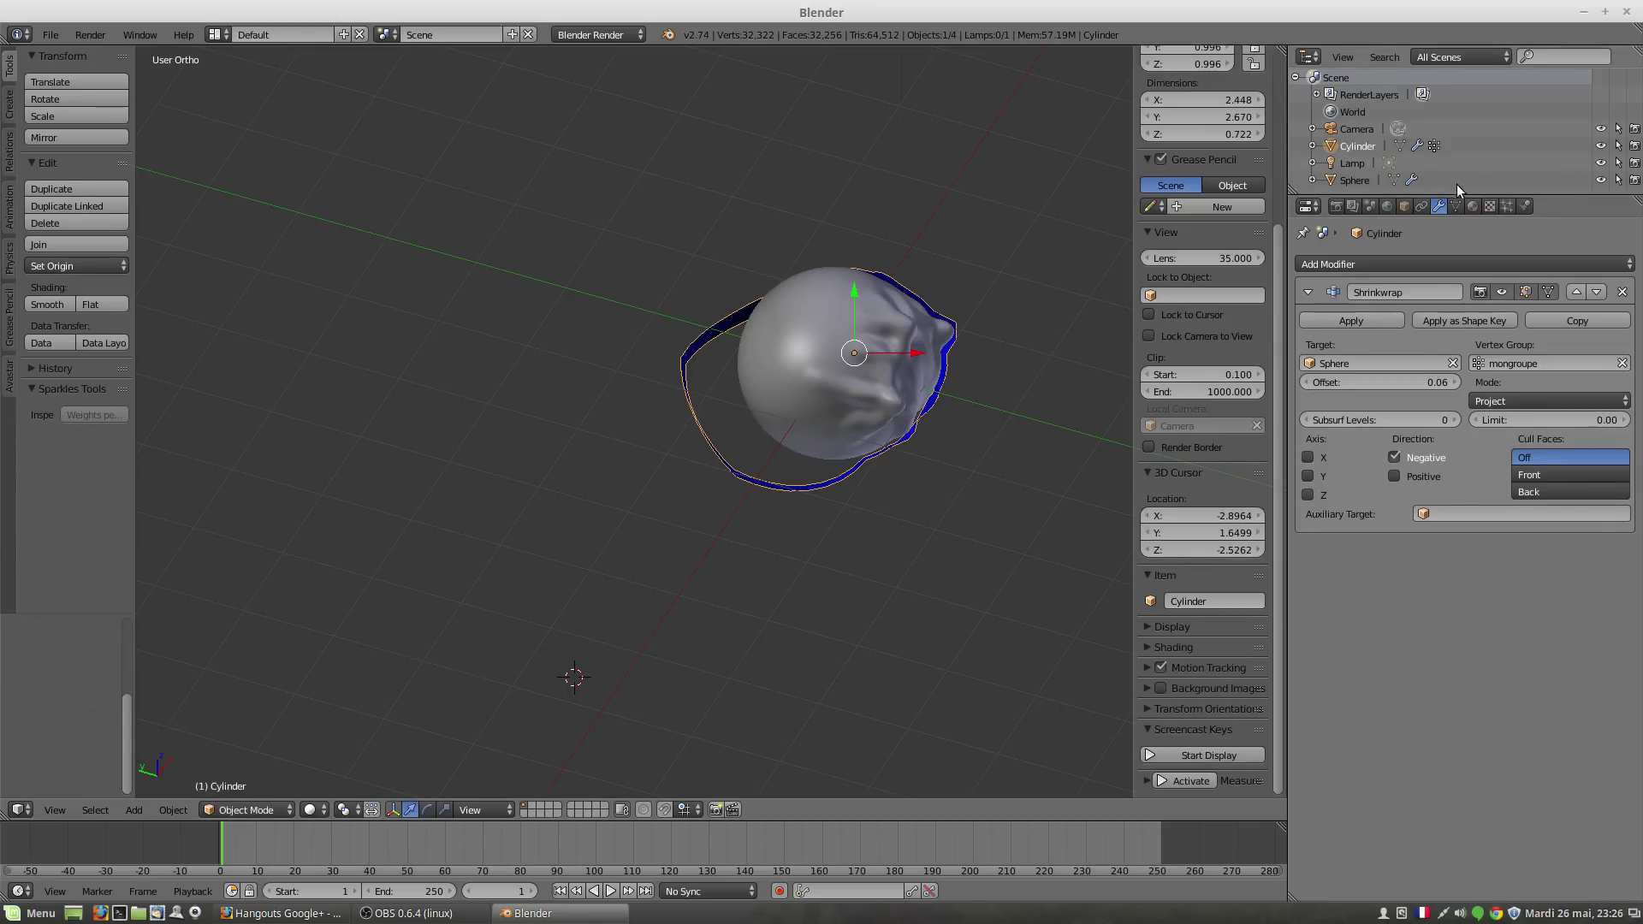
click(1455, 206)
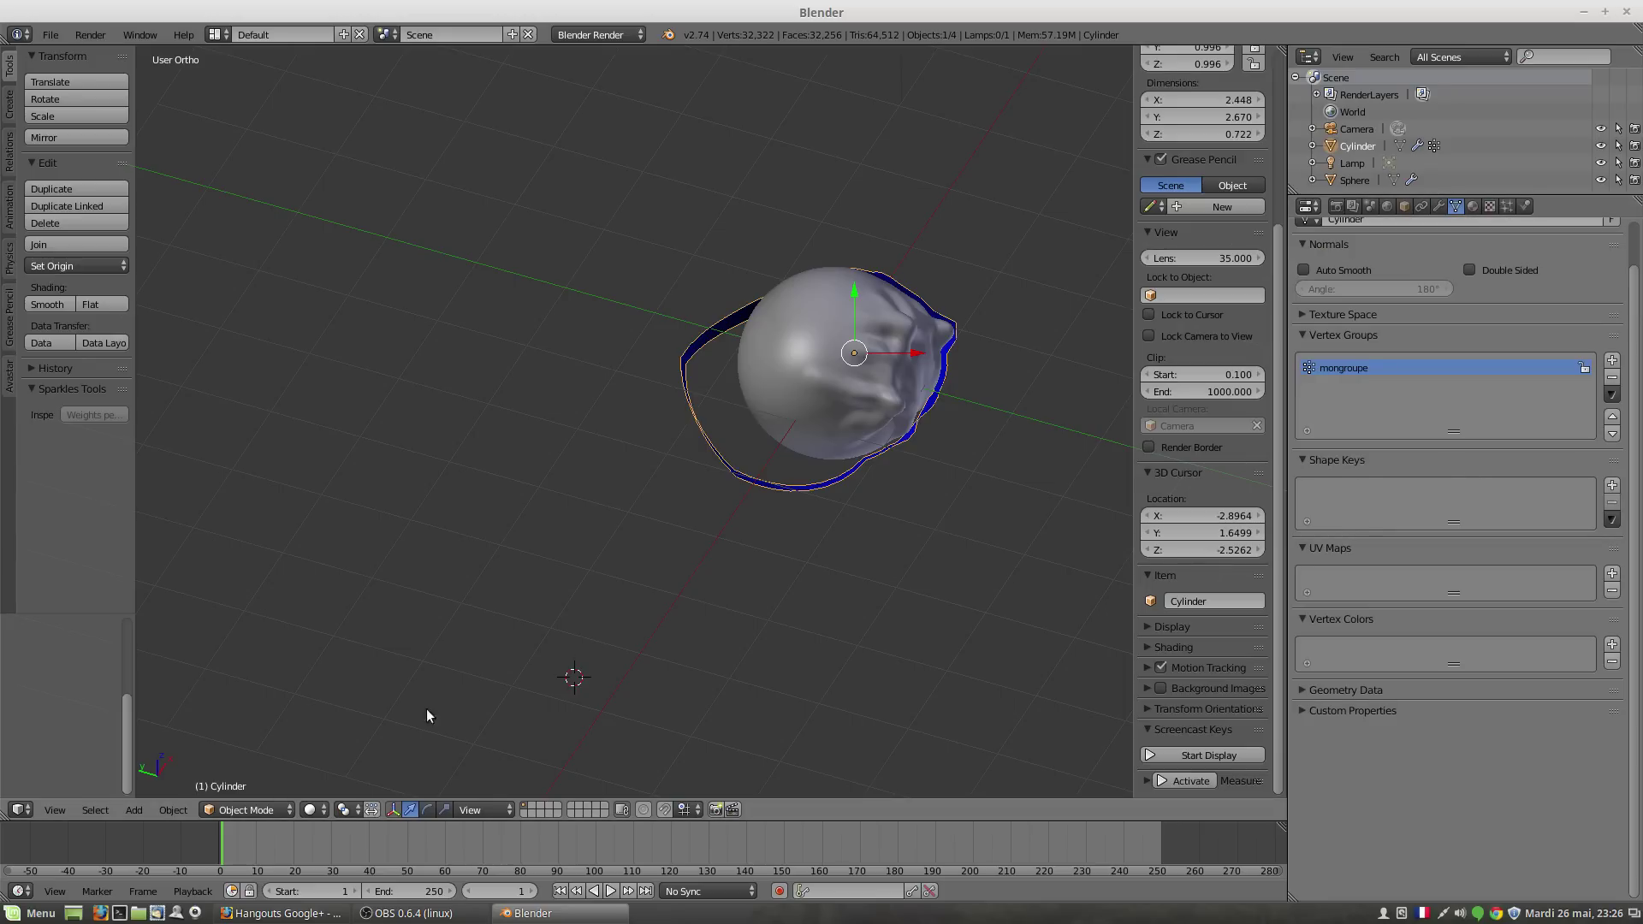
click(1440, 205)
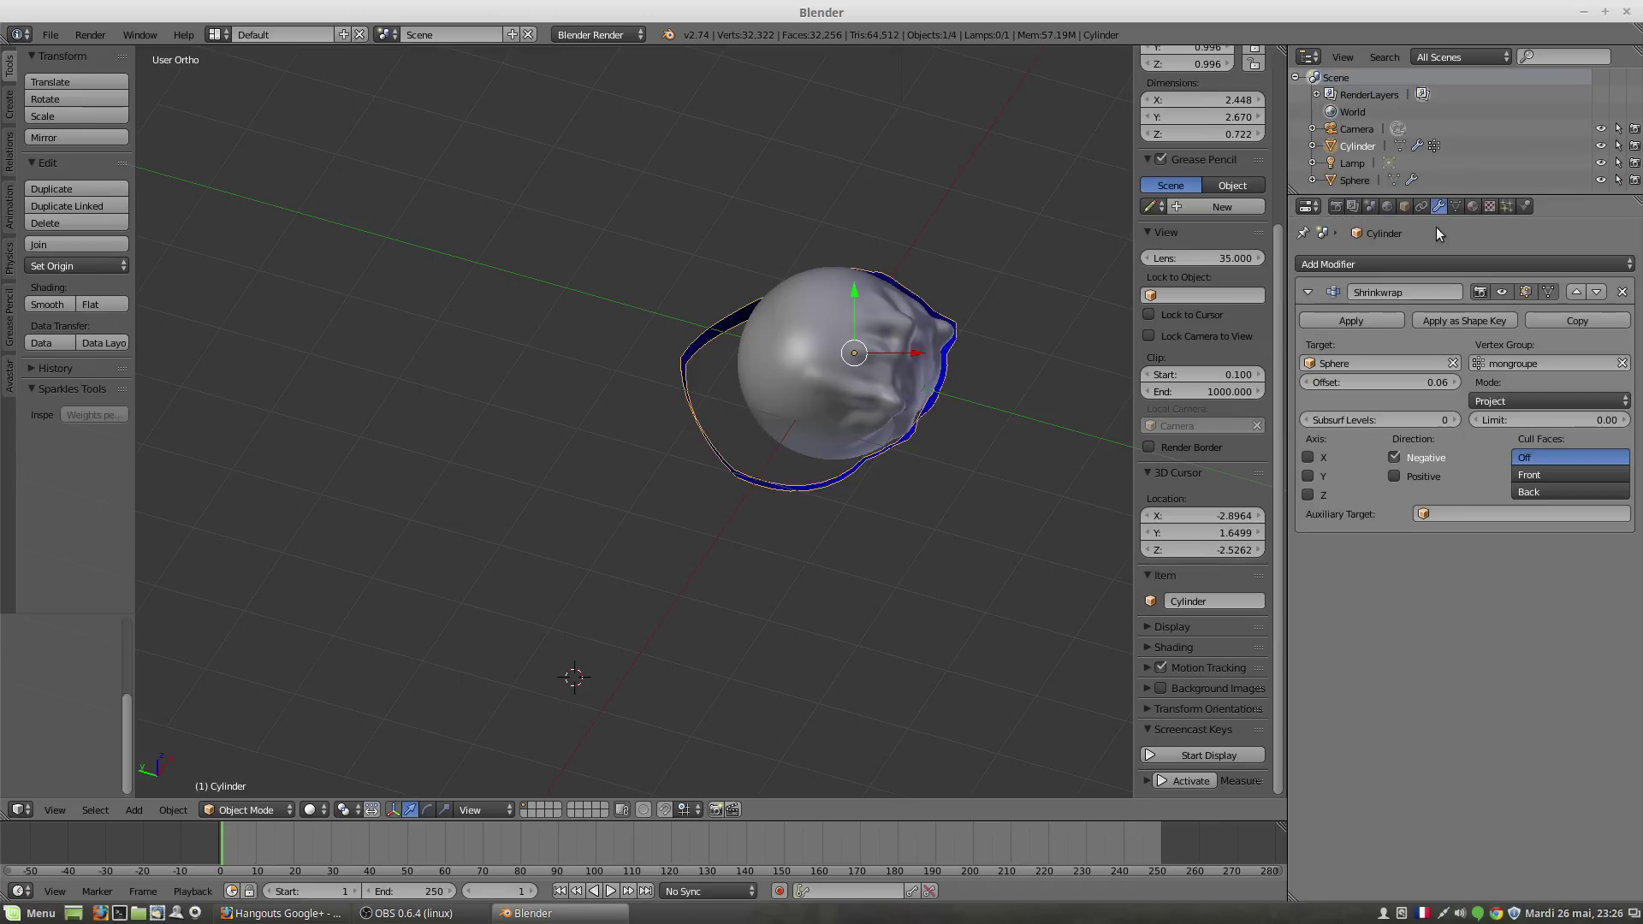
click(1450, 316)
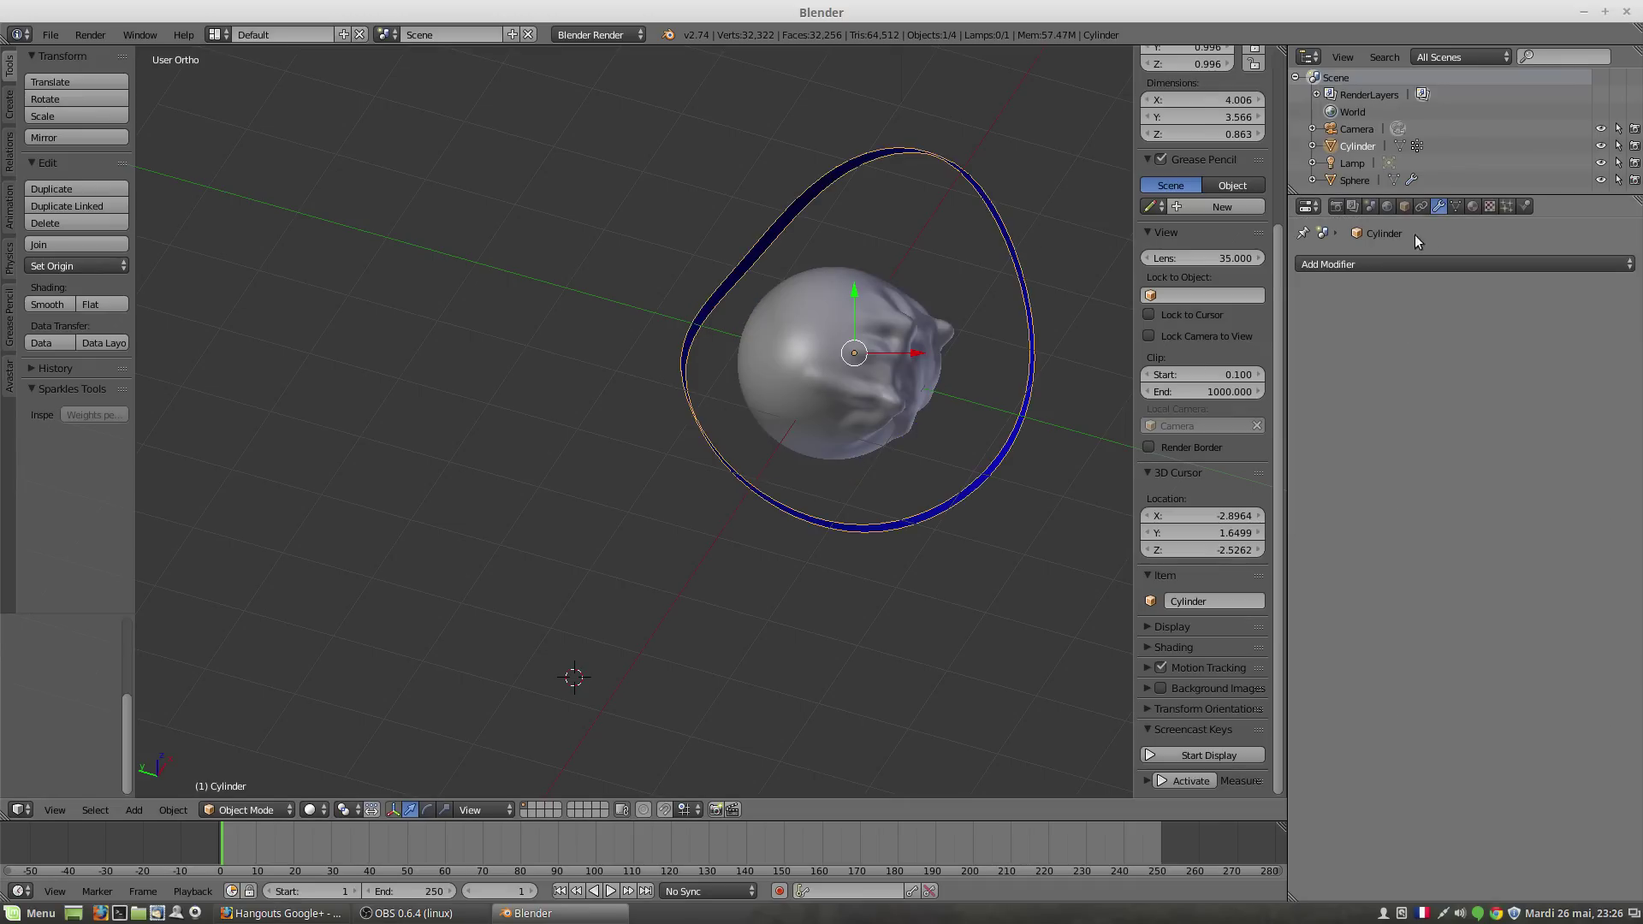
Step: Select the cylinder's Shrinkwrap shape key and test its value between 0 and 1, ending at 1.000
click(1455, 206)
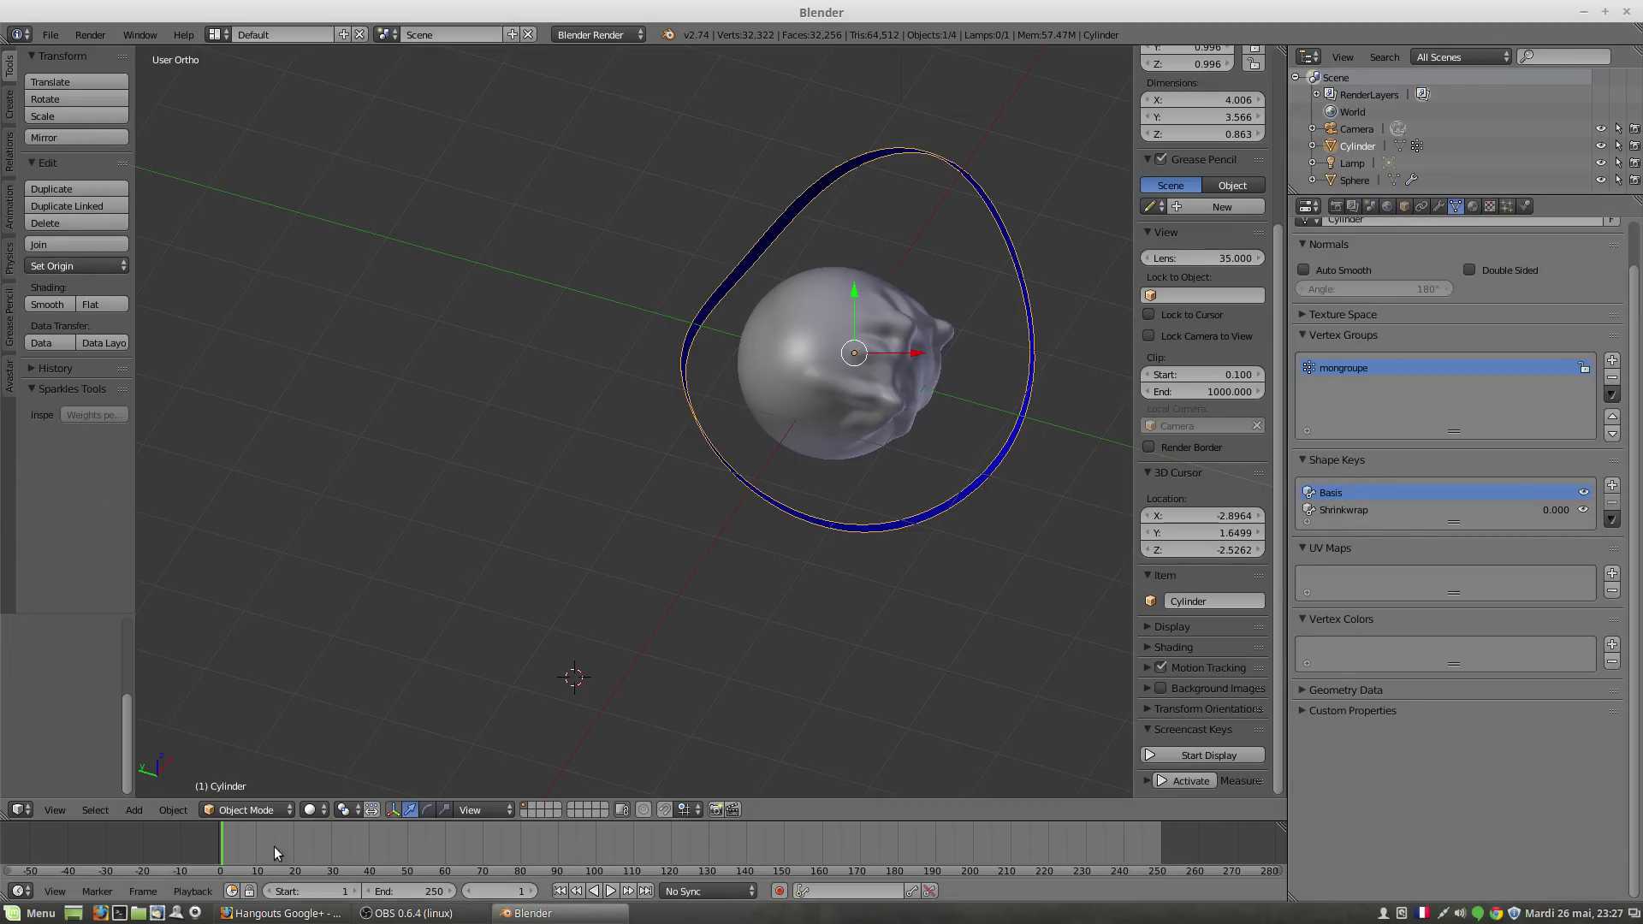
click(1363, 511)
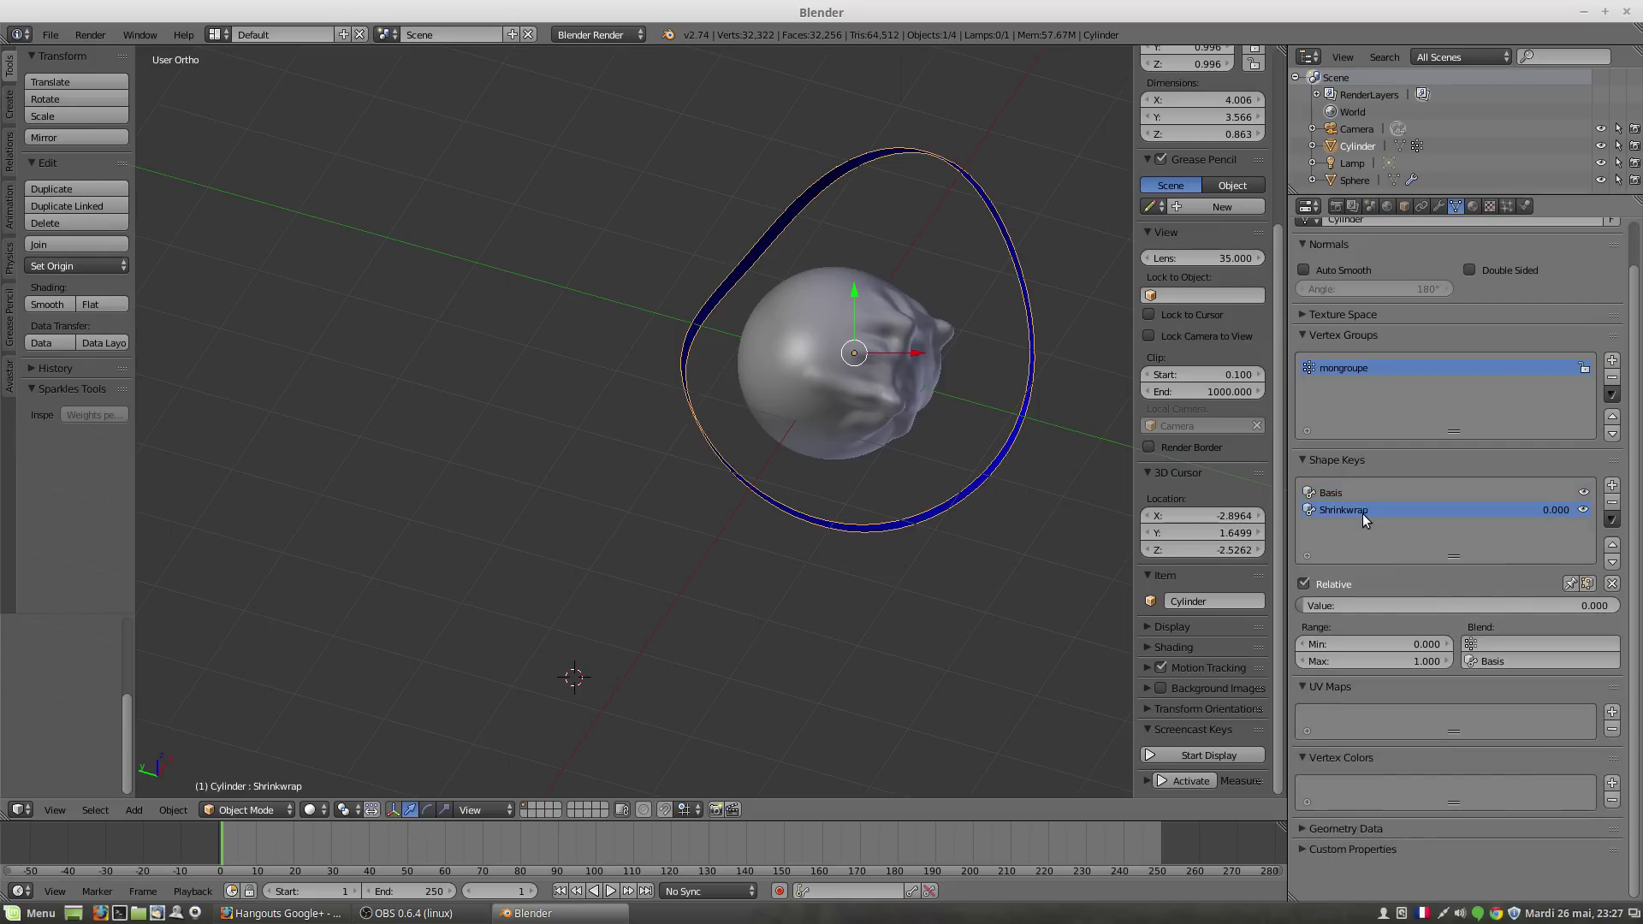
drag(1305, 607, 1616, 606)
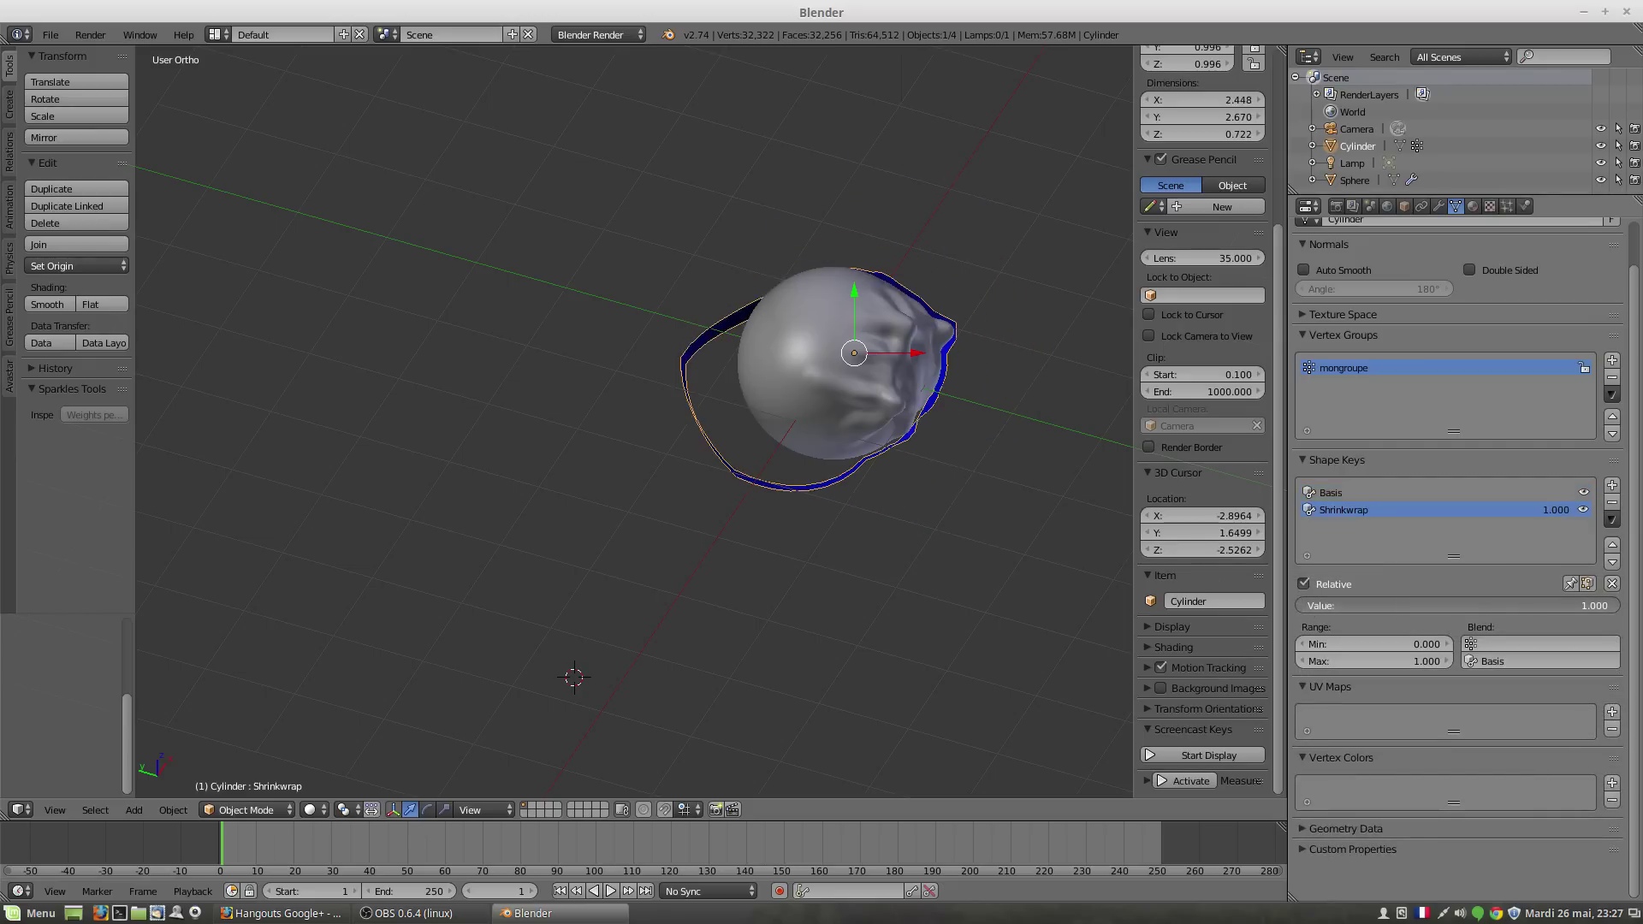
middle_drag(892, 522, 1024, 531)
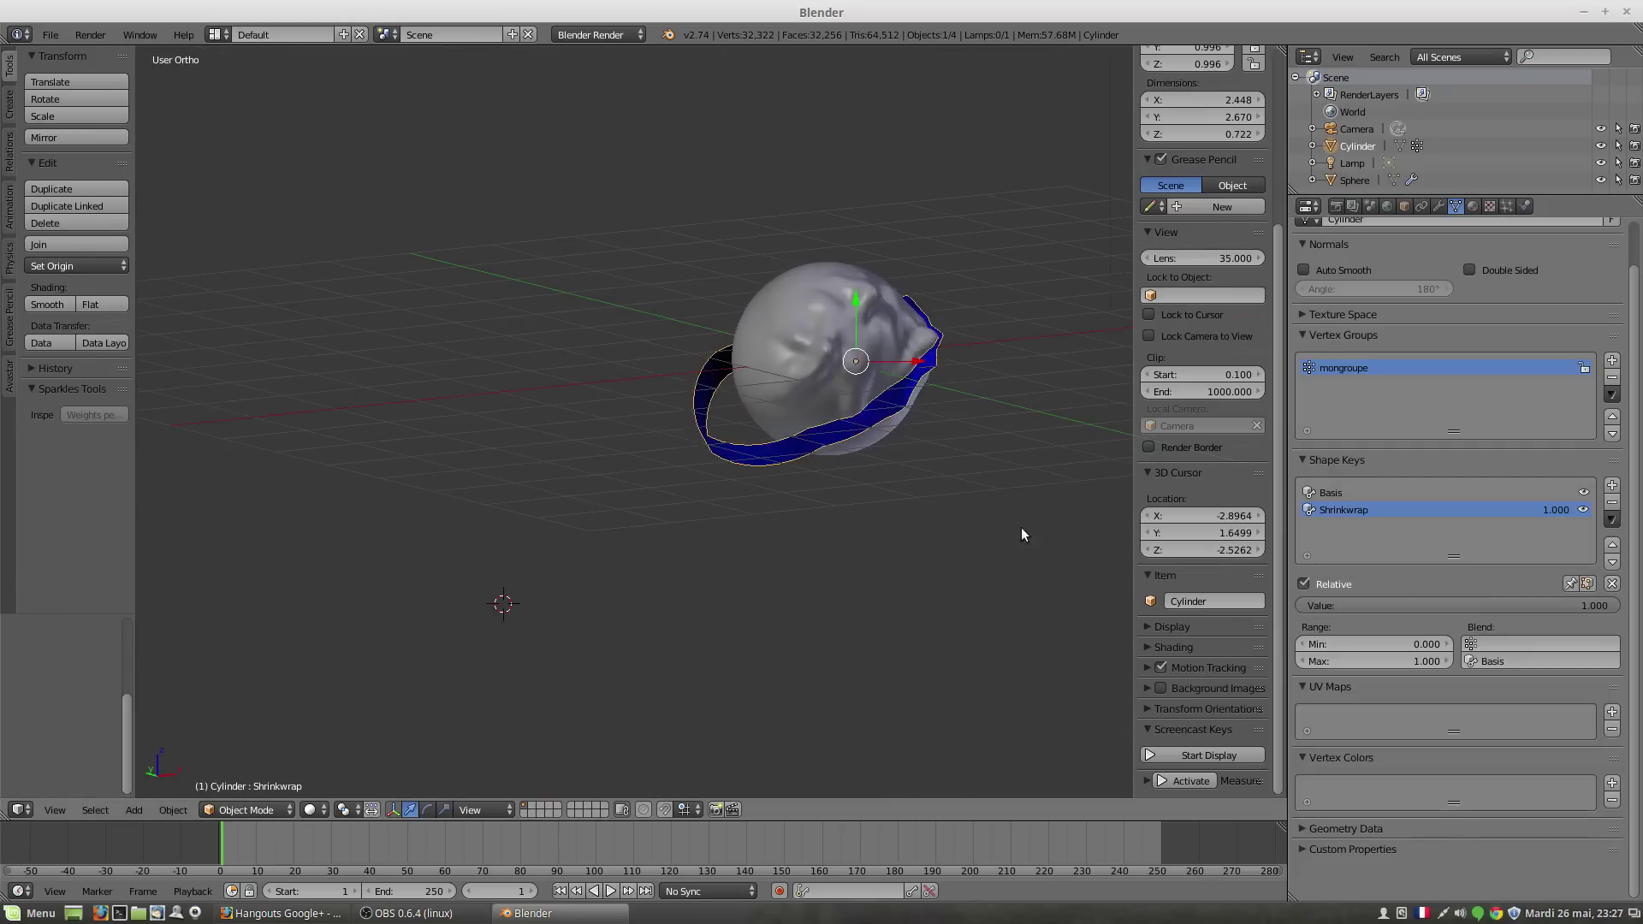
drag(1360, 608, 1258, 607)
drag(1519, 606, 1620, 610)
Step: Inspect the band around the sphere and lower the Shrinkwrap shape key's value to 0.712
middle_drag(886, 416, 929, 500)
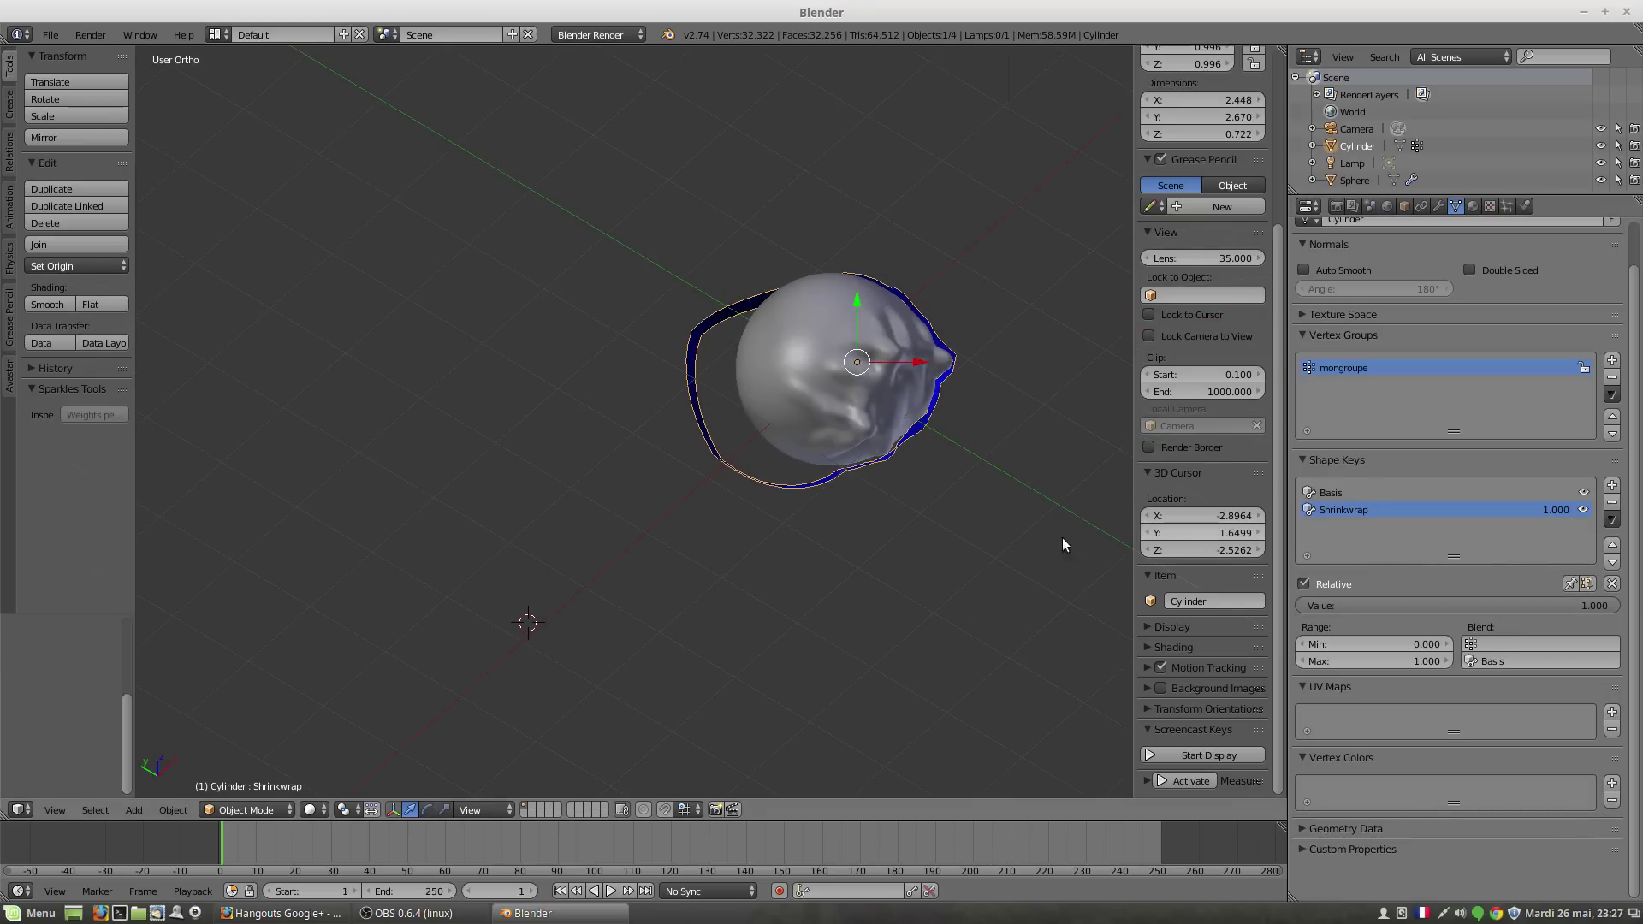
middle_drag(983, 485, 1000, 498)
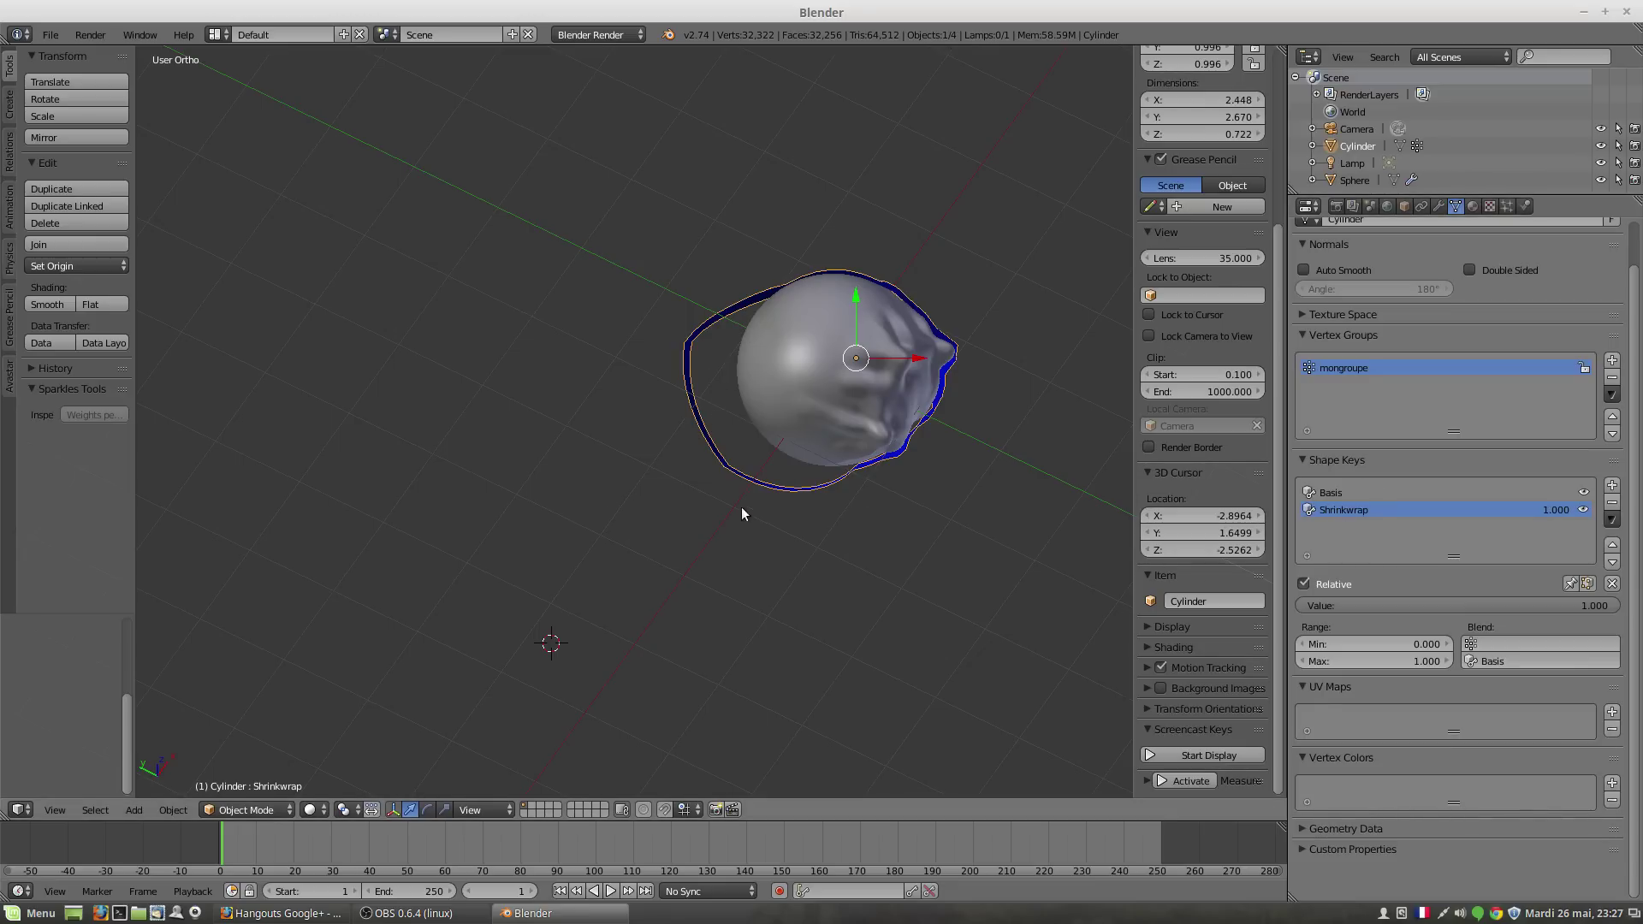
middle_drag(741, 514, 932, 355)
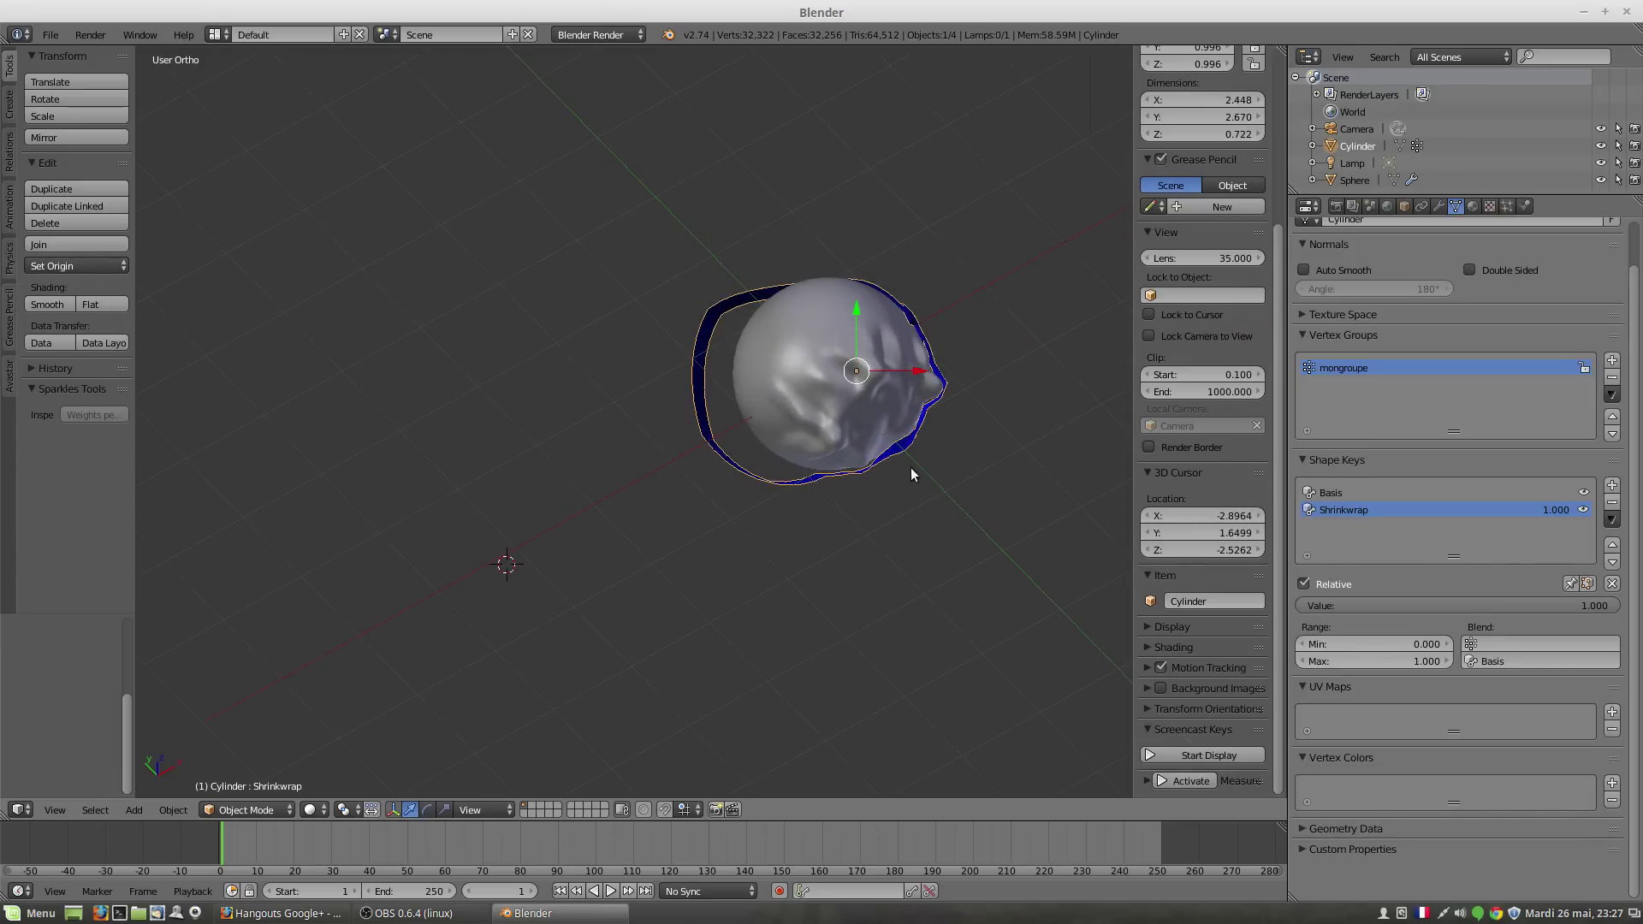
middle_drag(803, 590, 924, 545)
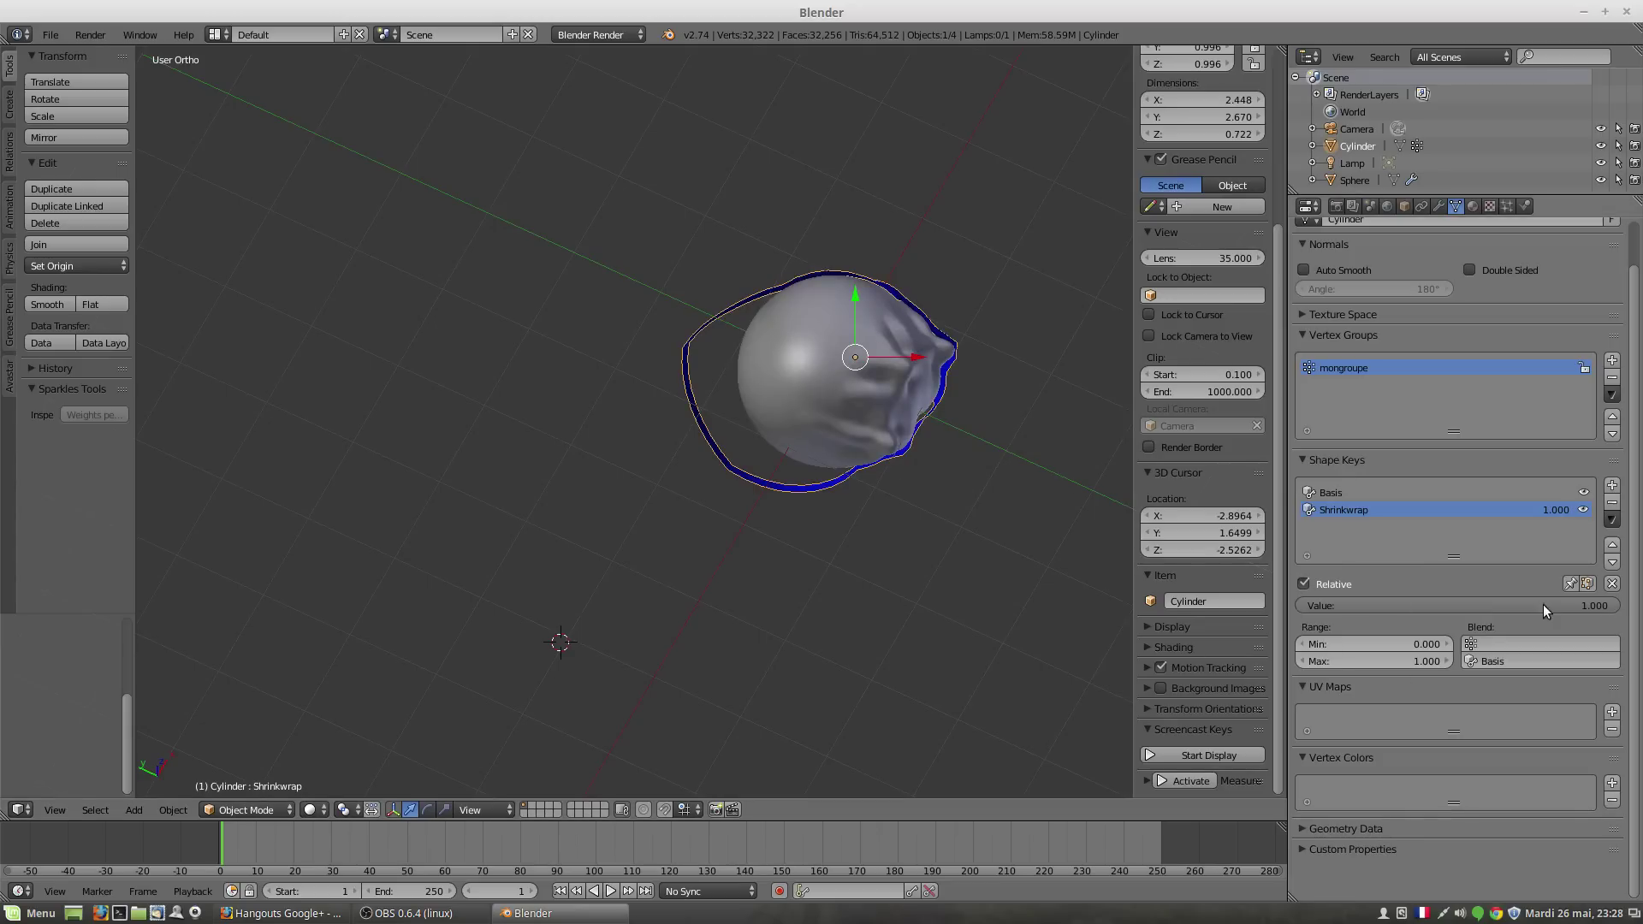
drag(1586, 608, 1511, 606)
Step: In Edit Mode, enable shape key display and set the Shrinkwrap key's value to 0.350, then return to Object Mode
click(224, 809)
click(231, 770)
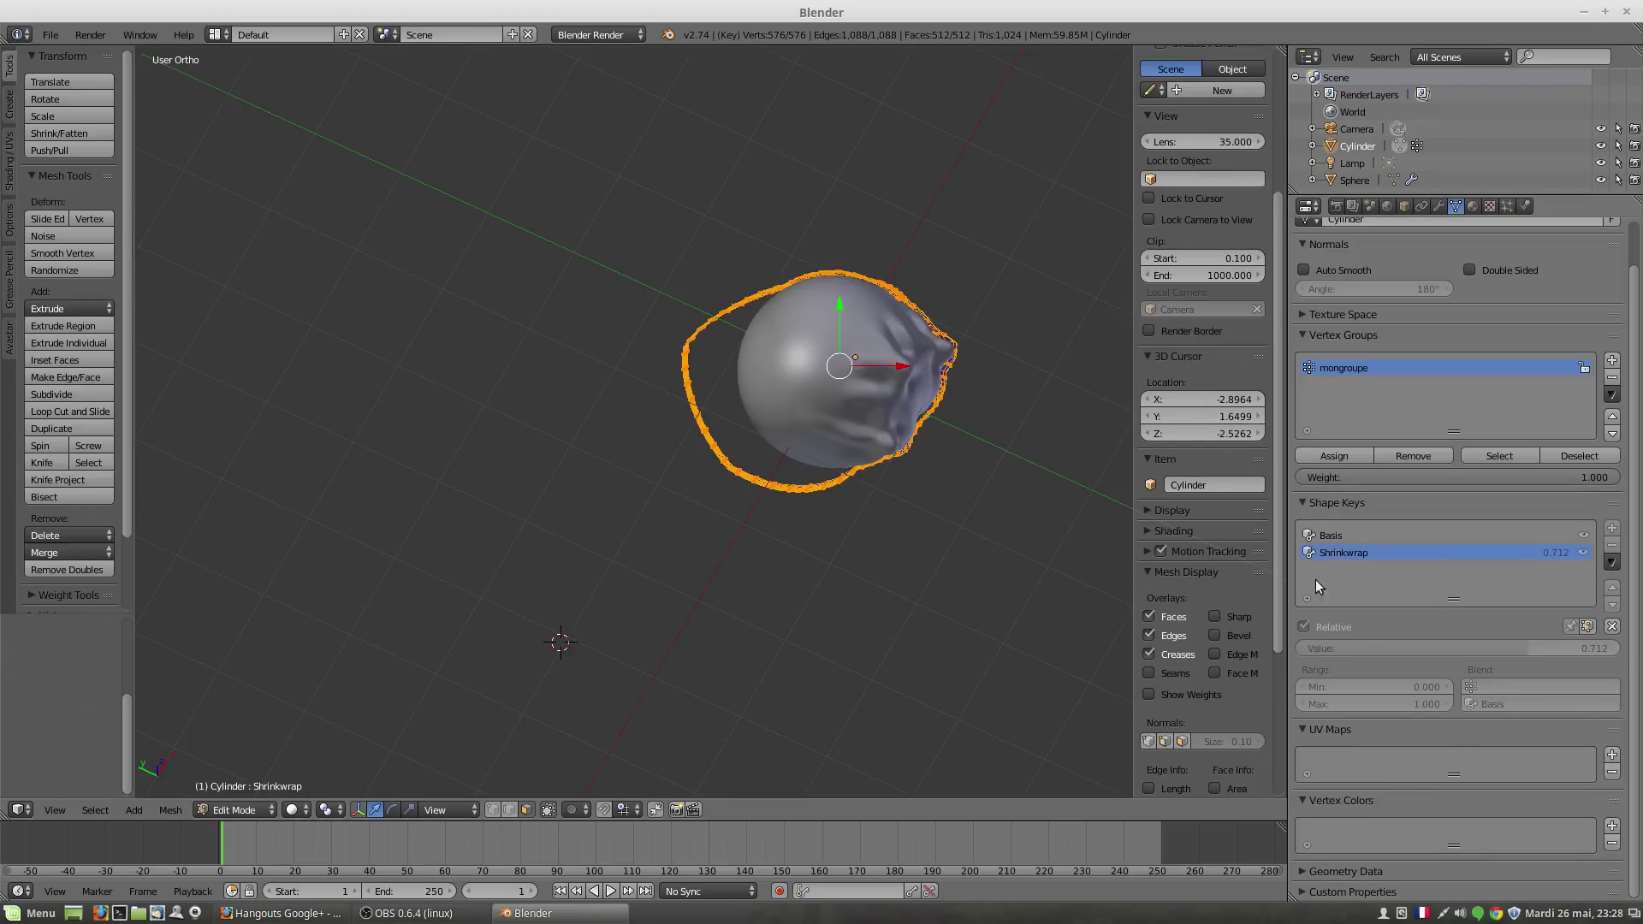
click(1589, 626)
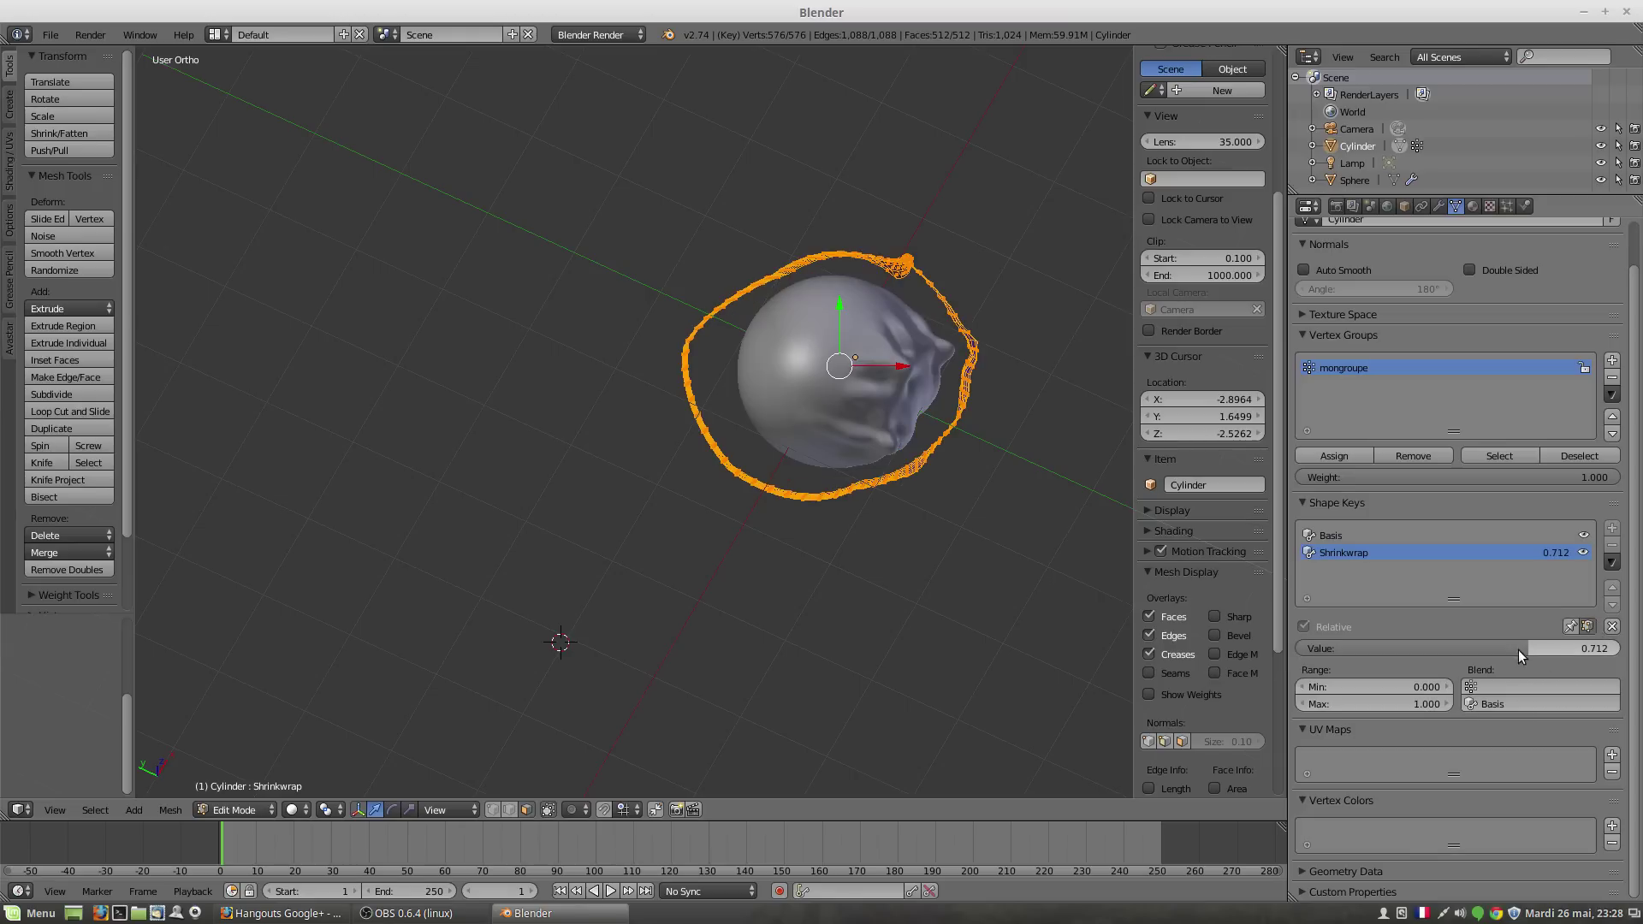
mouse_move(1518, 649)
mouse_down()
mouse_move(1489, 650)
mouse_move(1589, 649)
mouse_move(1440, 650)
mouse_move(1583, 650)
mouse_move(1502, 649)
mouse_move(1524, 666)
mouse_up()
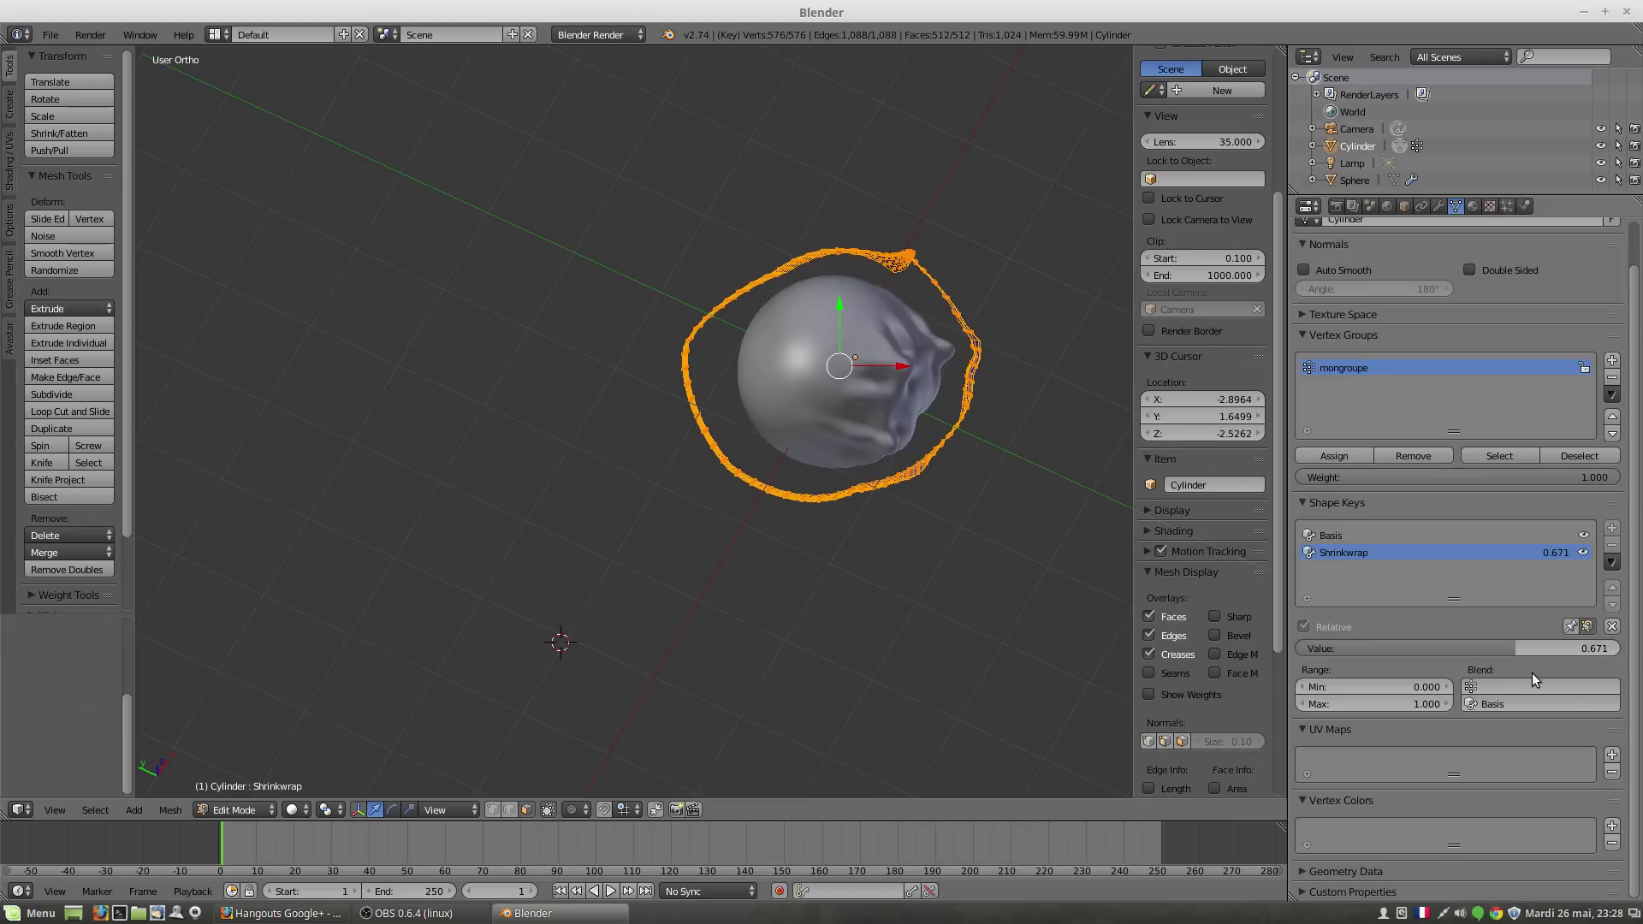
drag(1495, 650, 1412, 648)
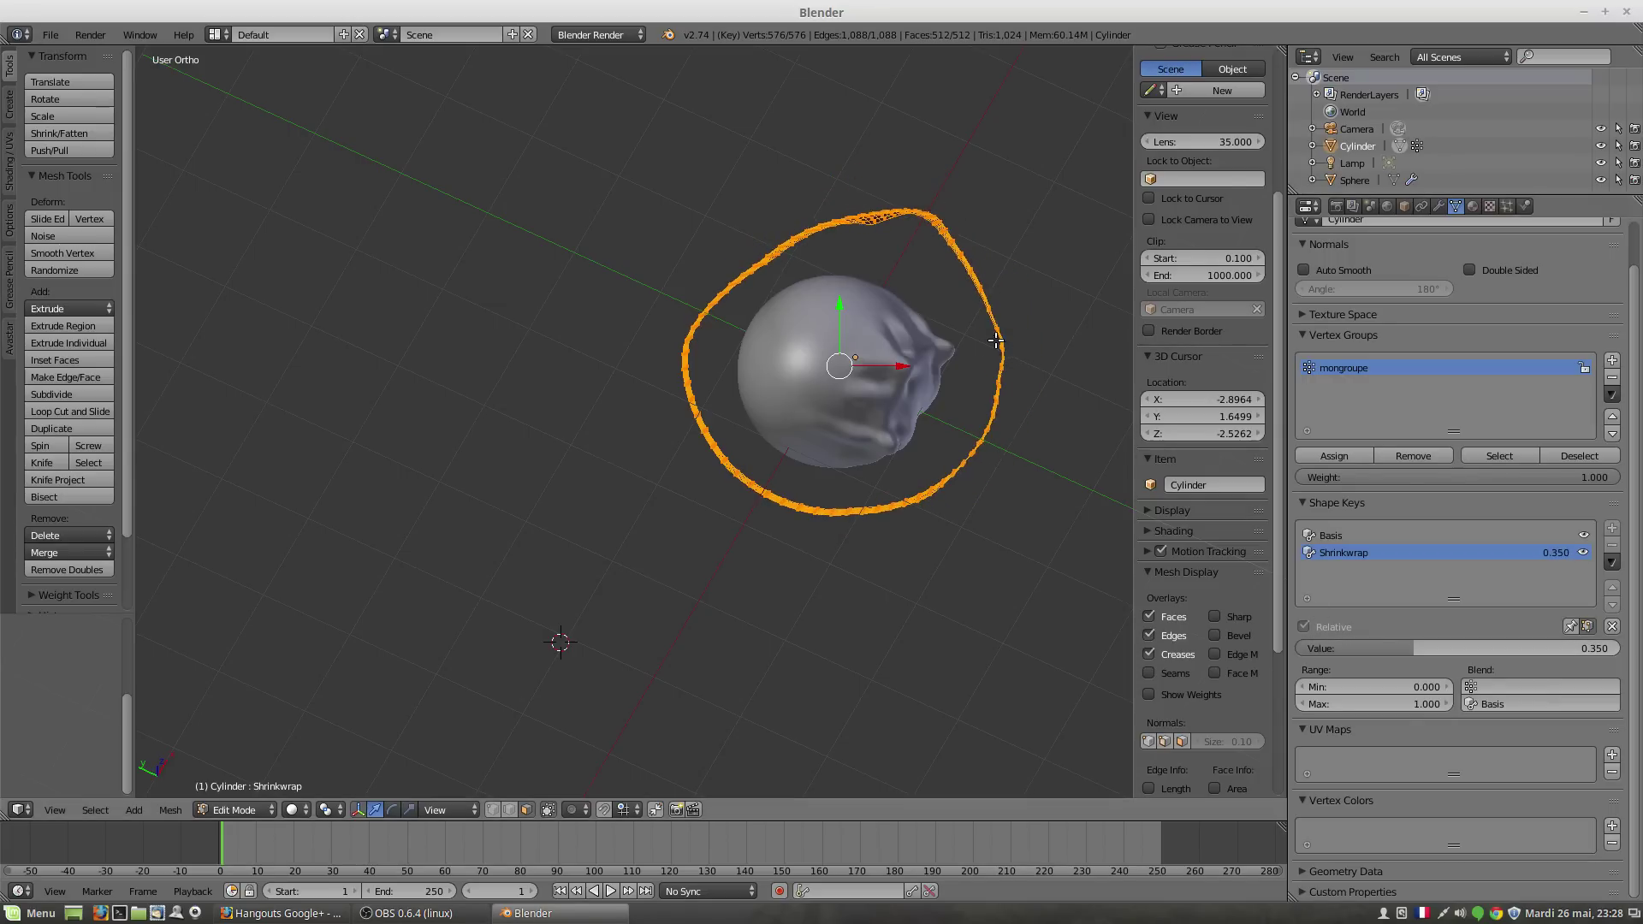
middle_drag(1053, 544, 1046, 488)
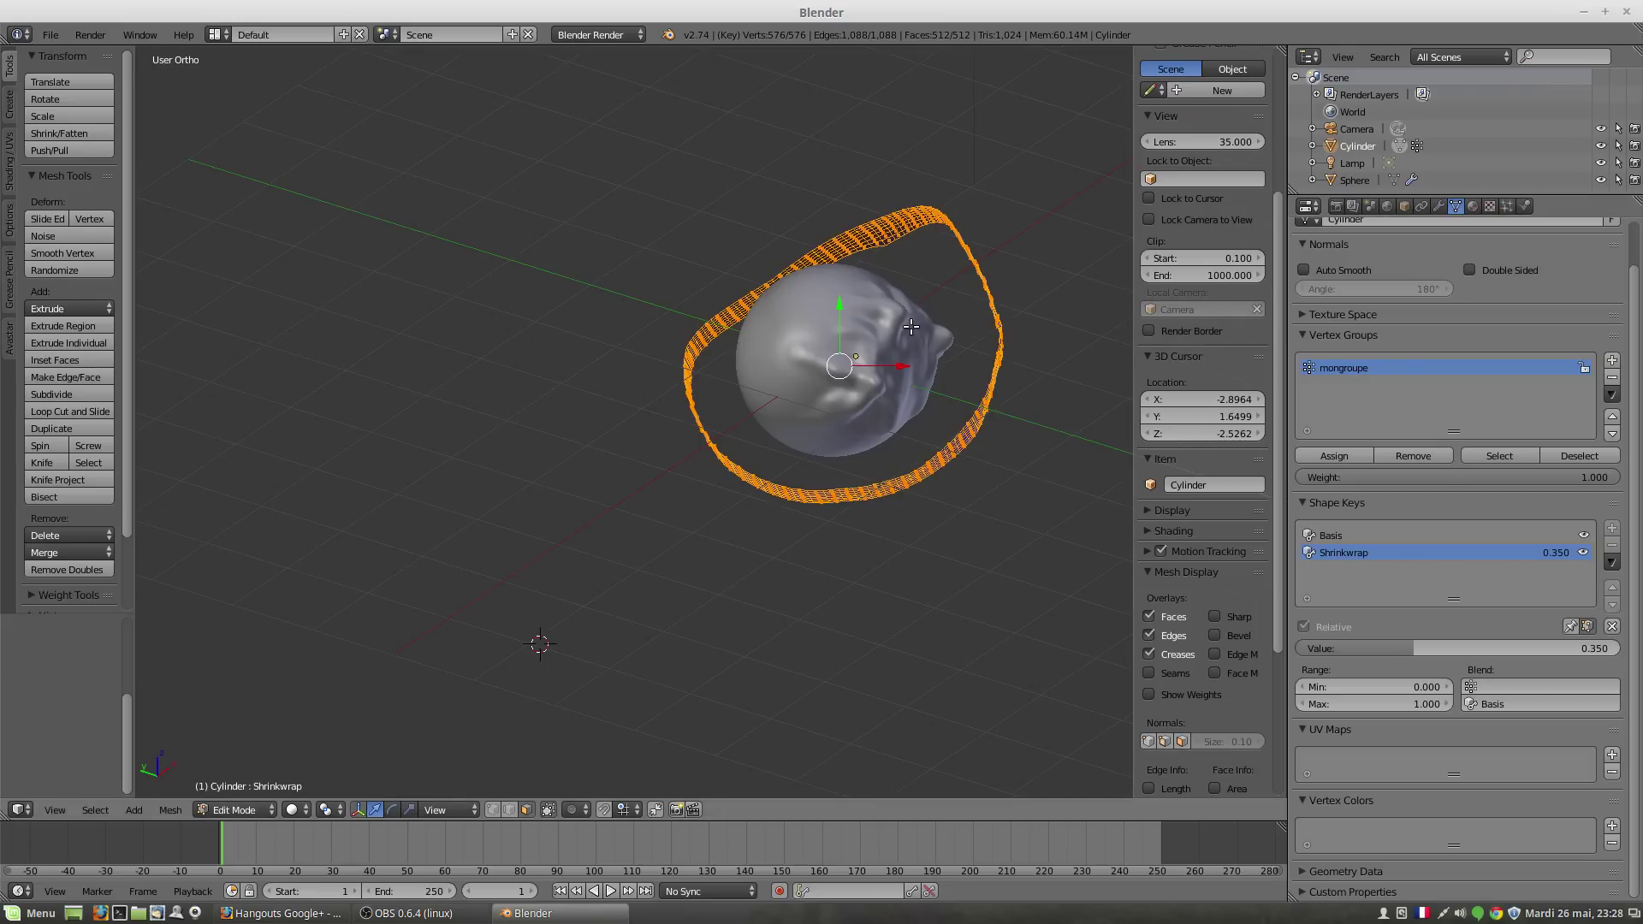
middle_drag(825, 571, 871, 606)
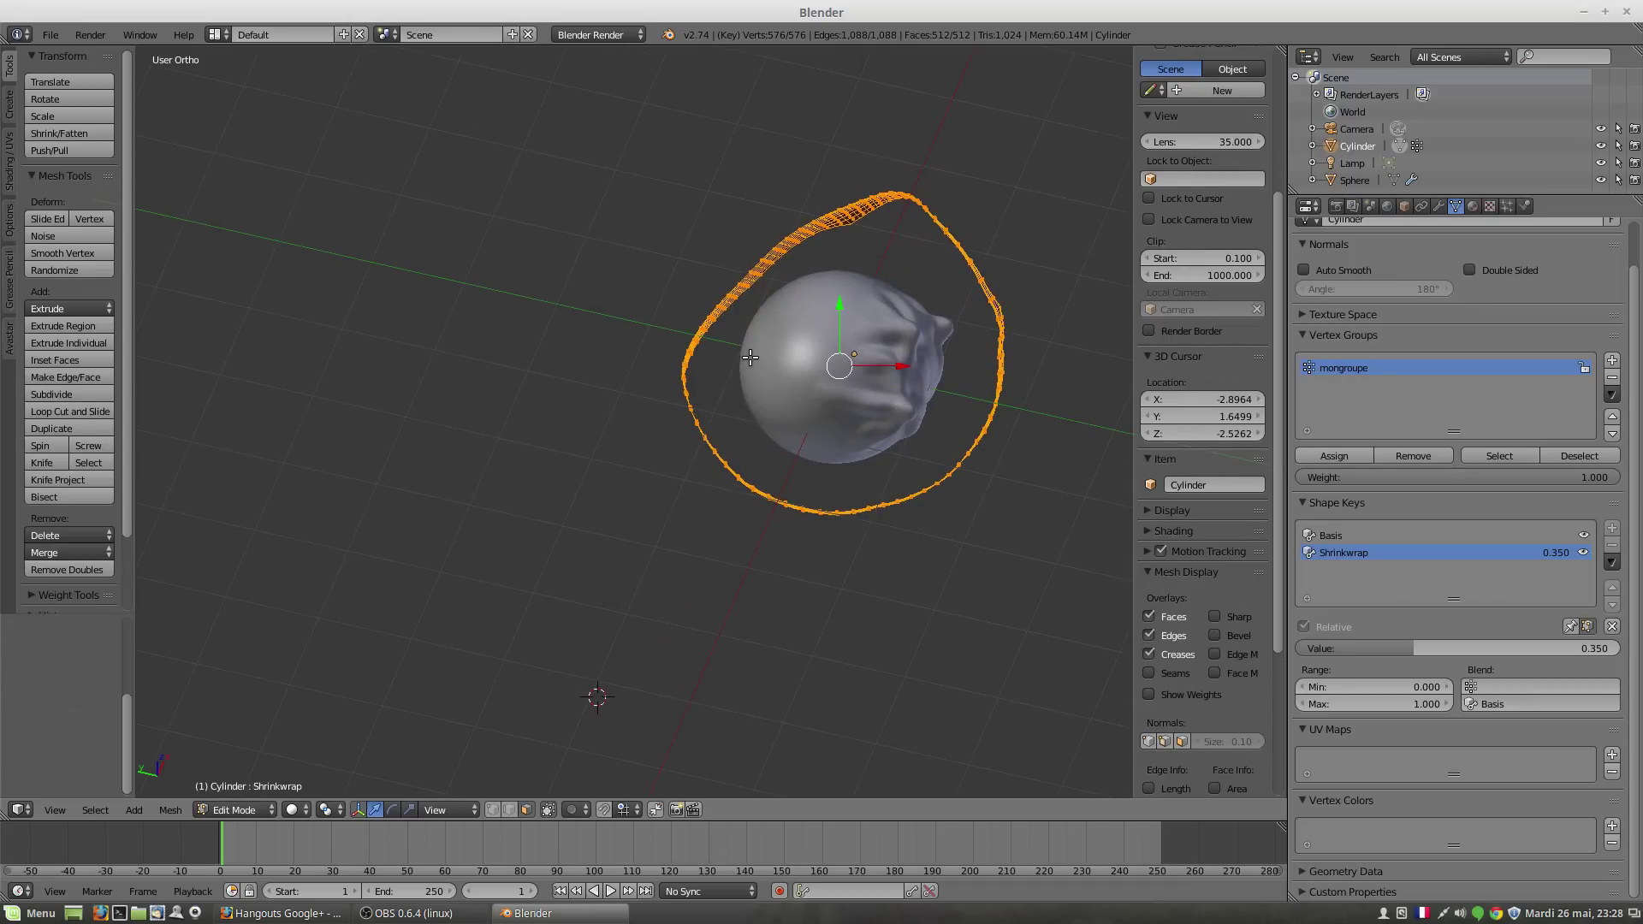
key(Tab)
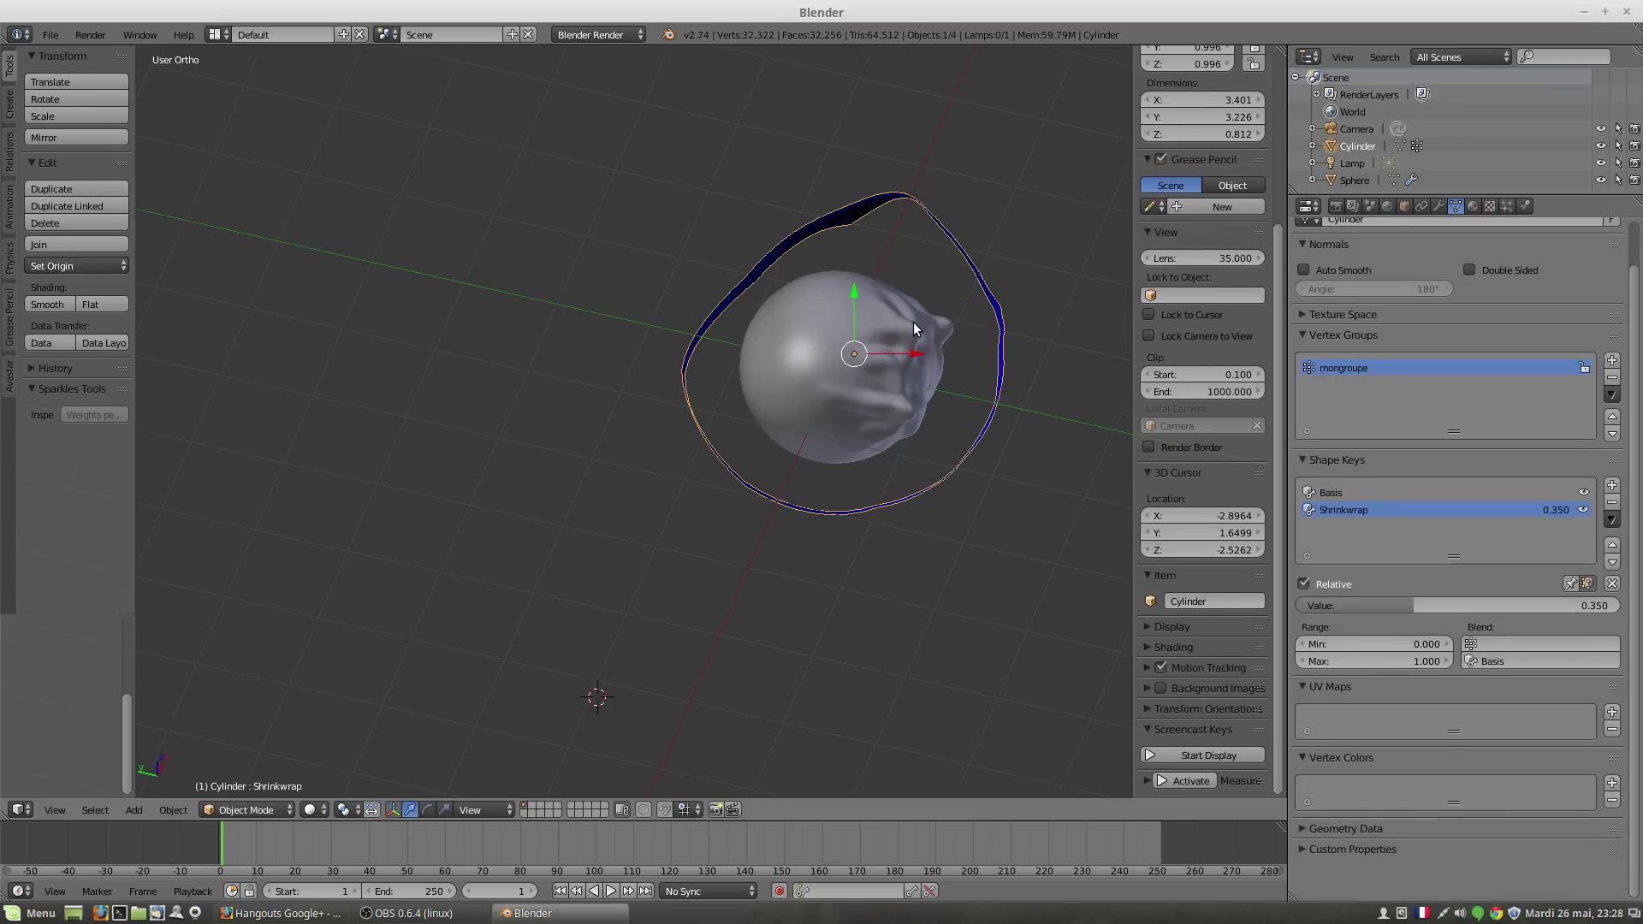
Step: Duplicate the cylinder band, place the copy well clear of the sphere and select it
key(shift+d)
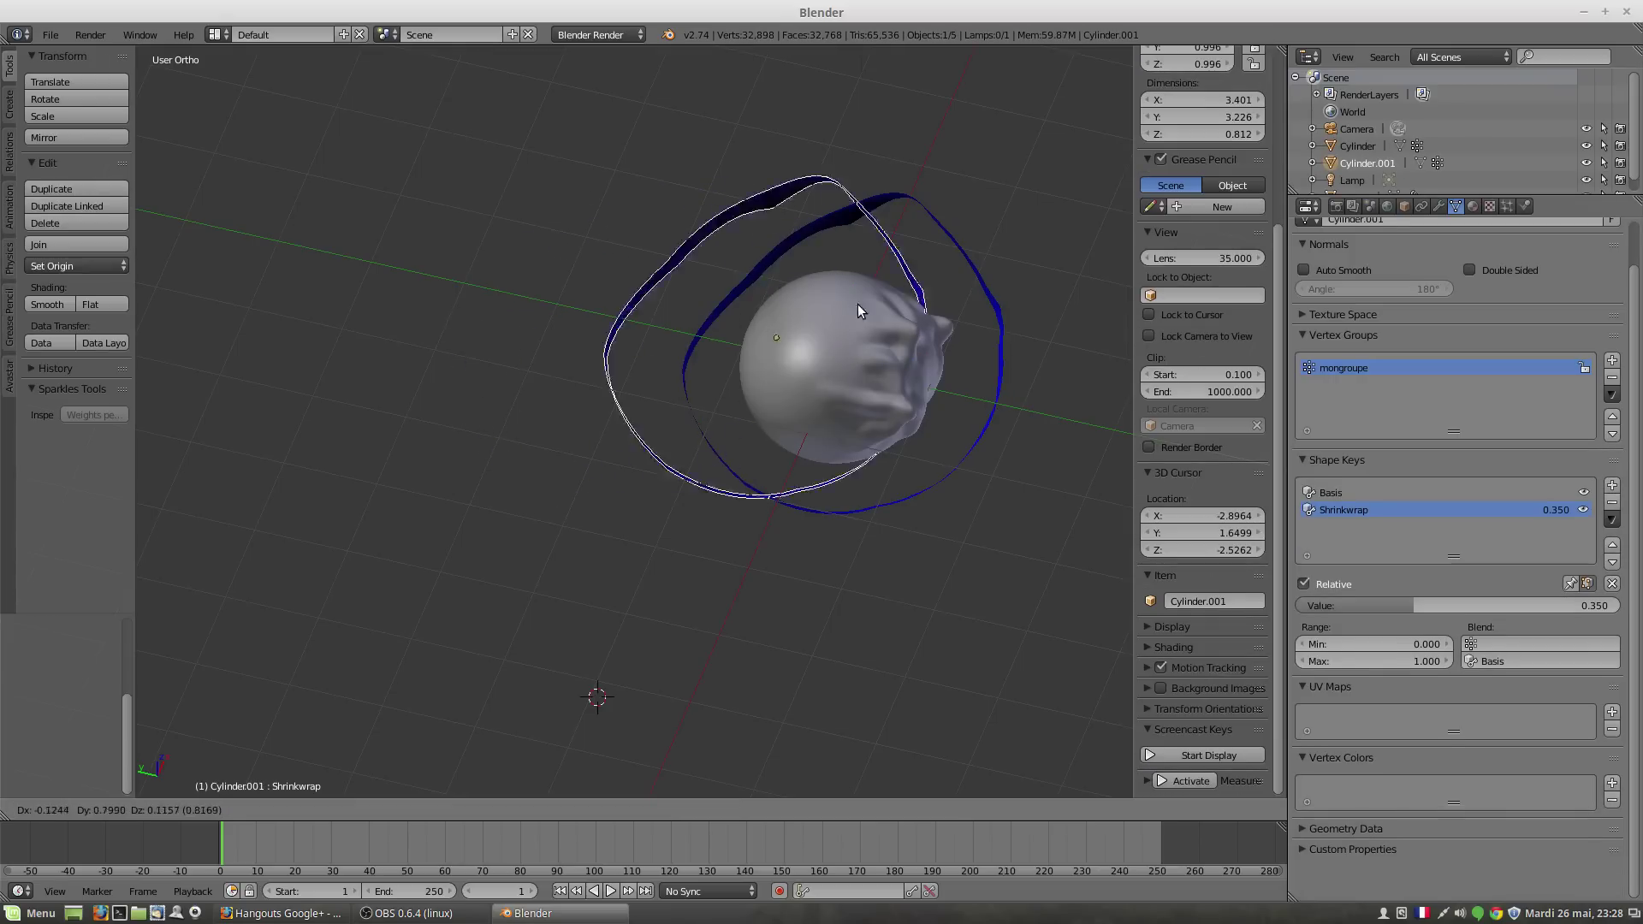
click(514, 310)
right_click(1001, 363)
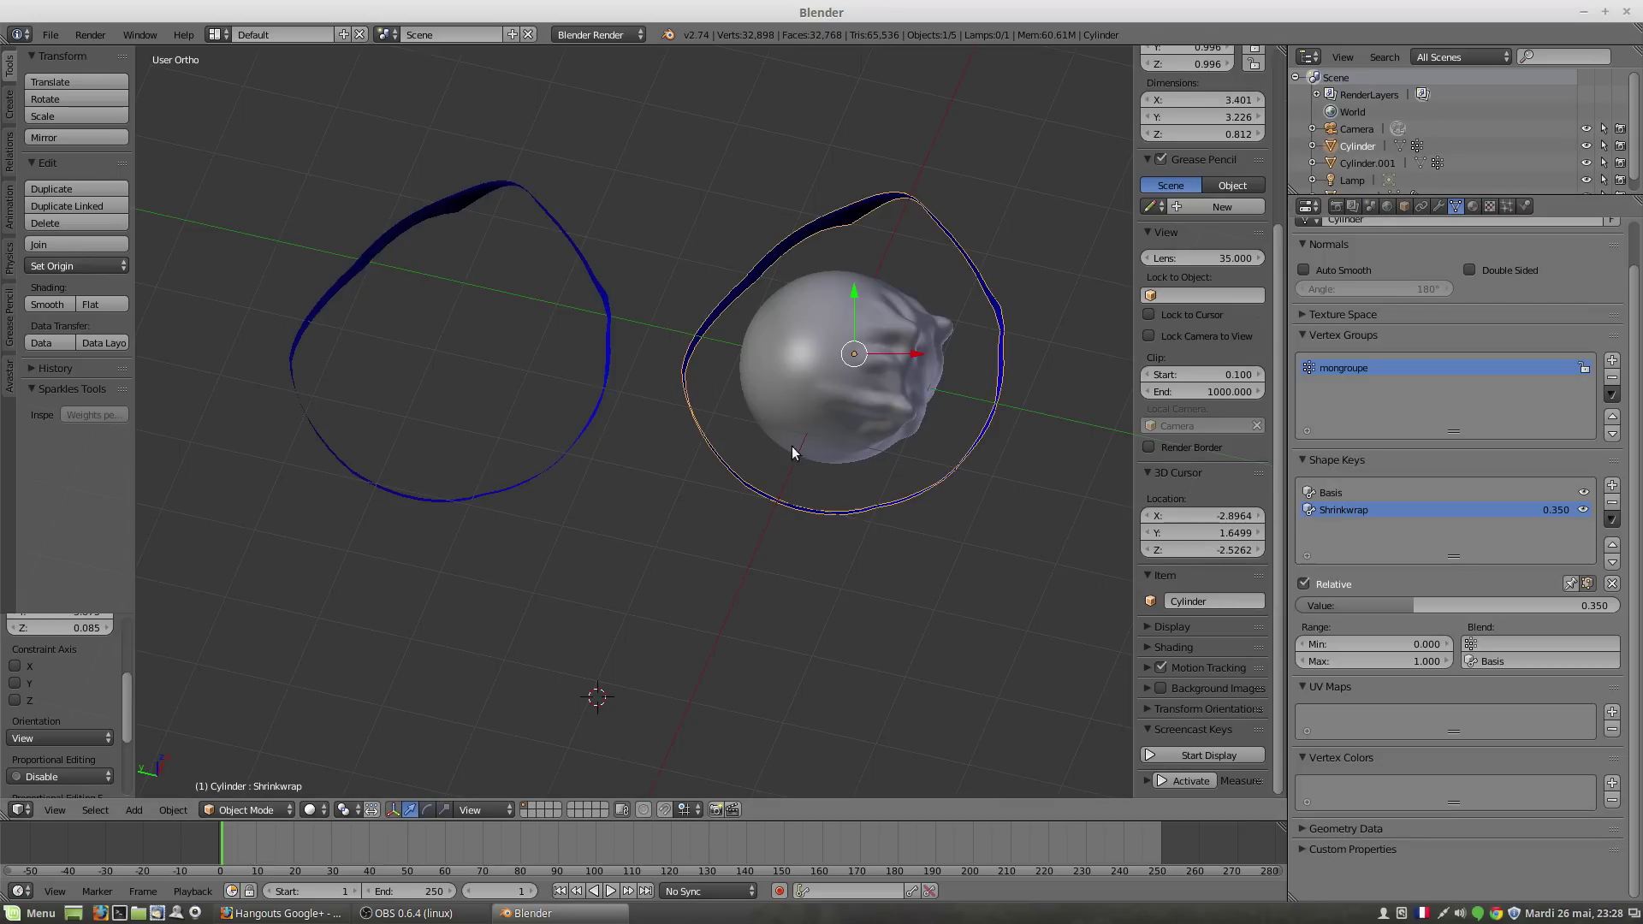
right_click(591, 427)
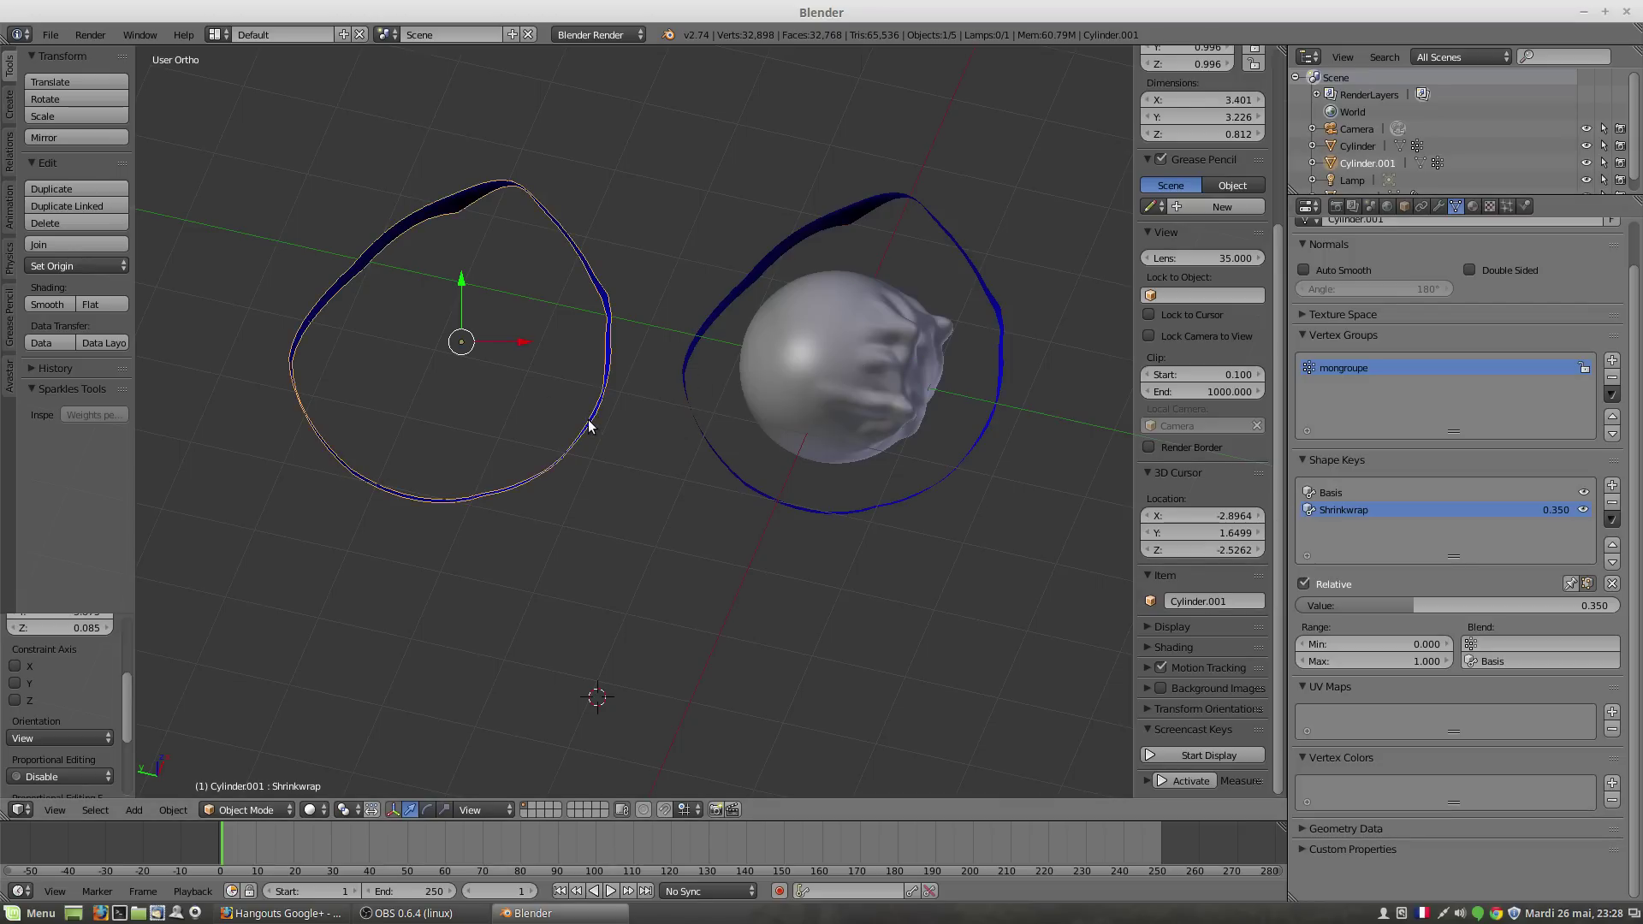
Step: Try removing the Shrinkwrap shape key from the copied band, undo the removal and delete the copy
click(1613, 503)
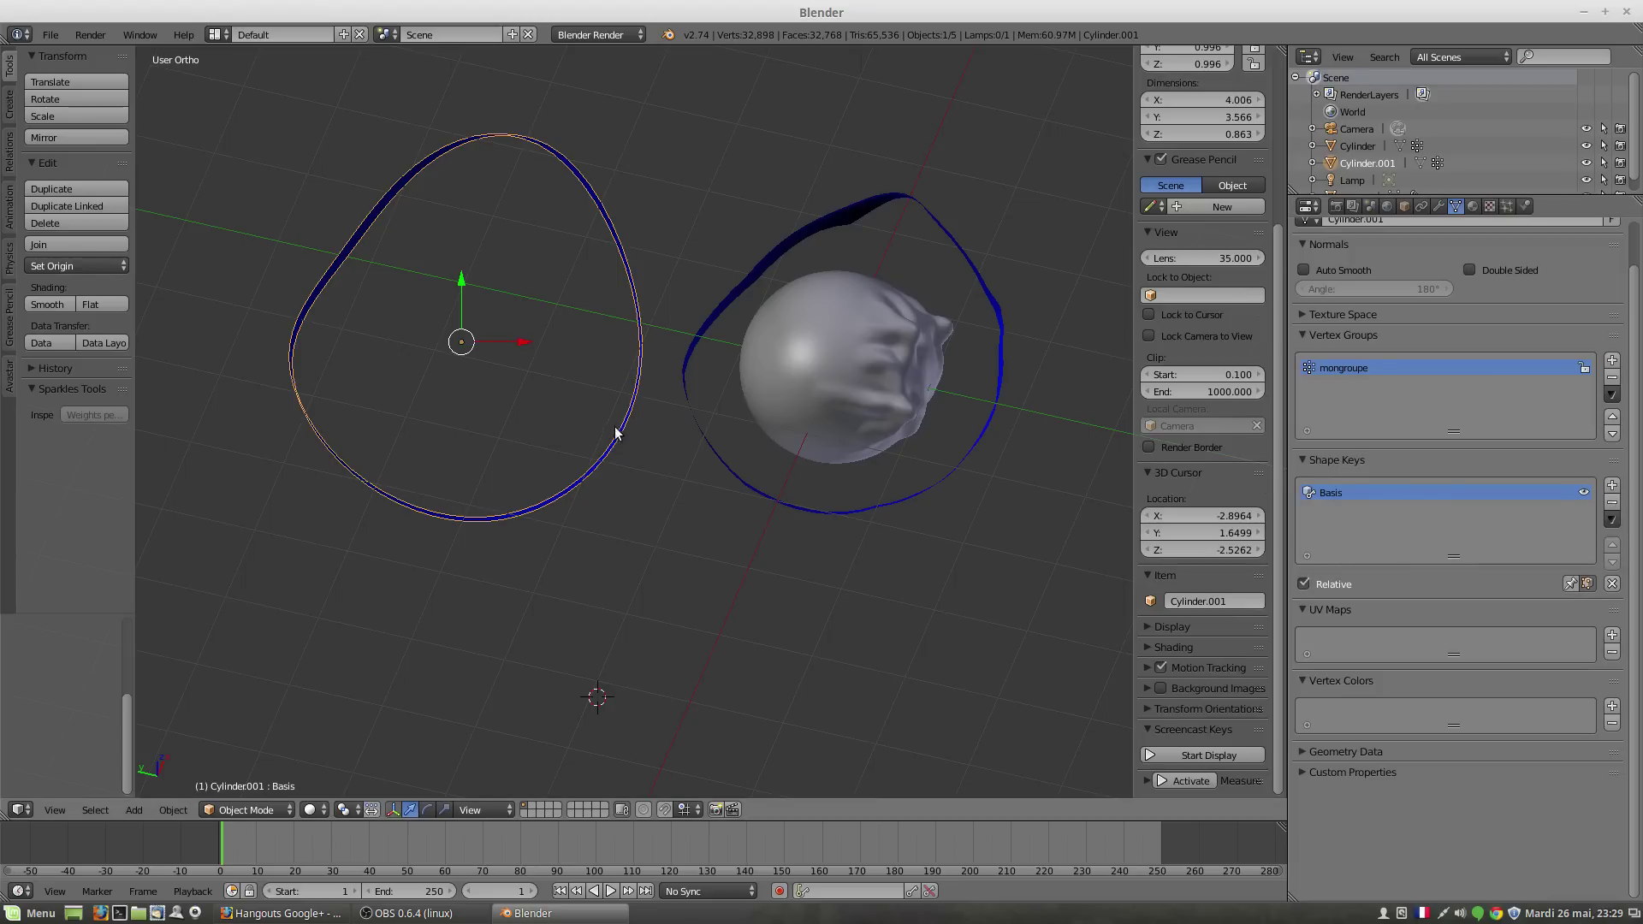
key(ctrl+z)
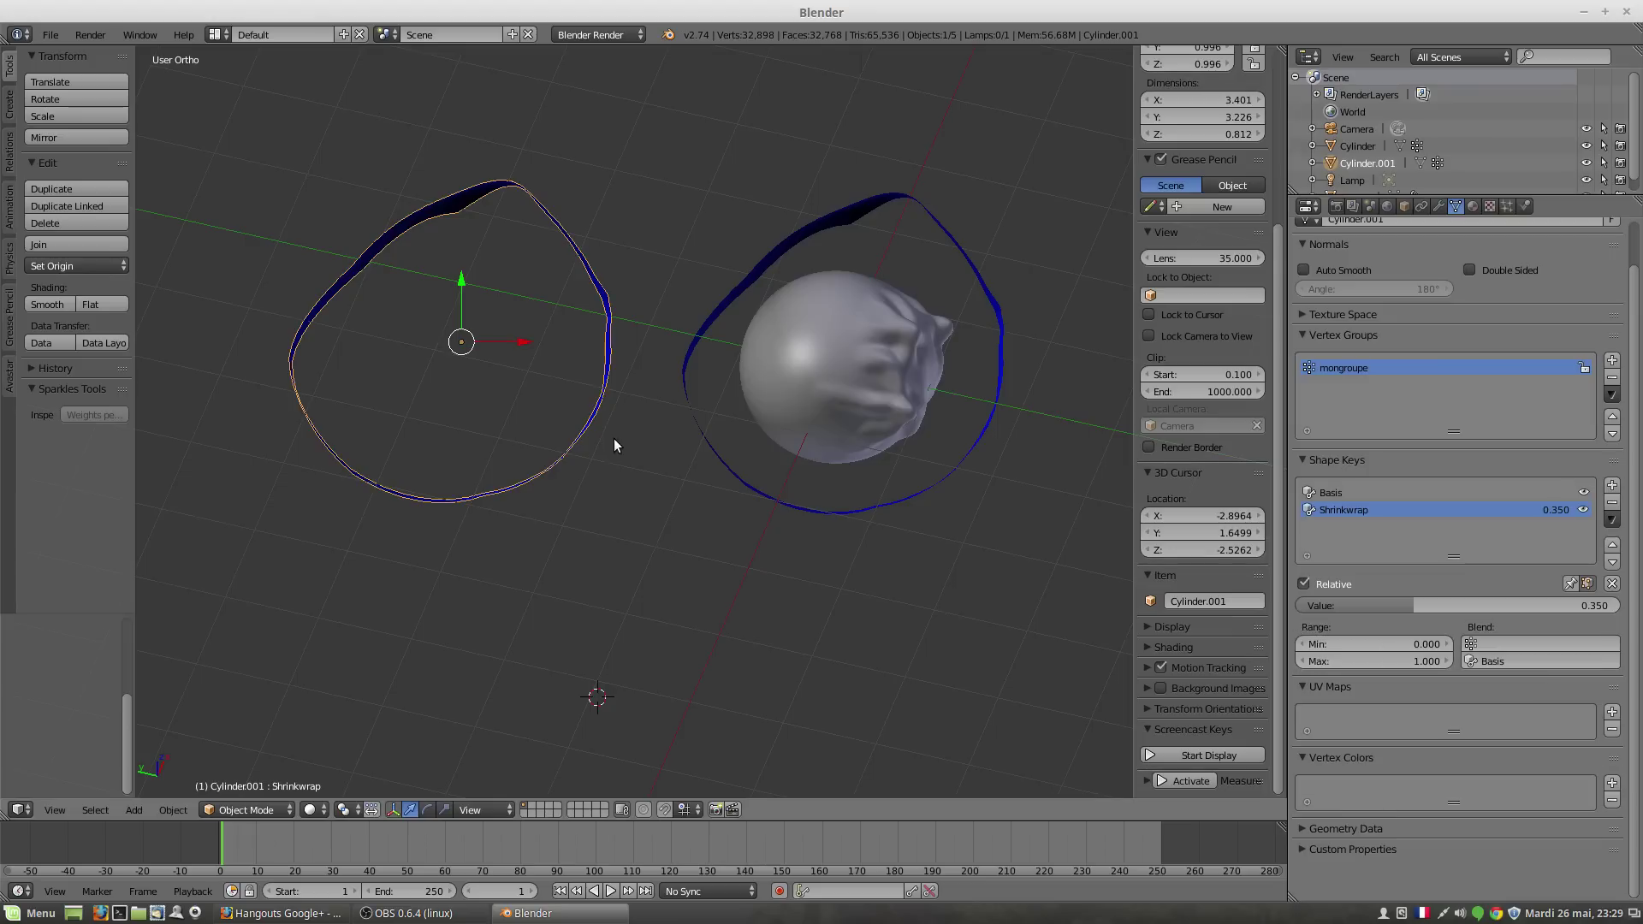
click(1612, 521)
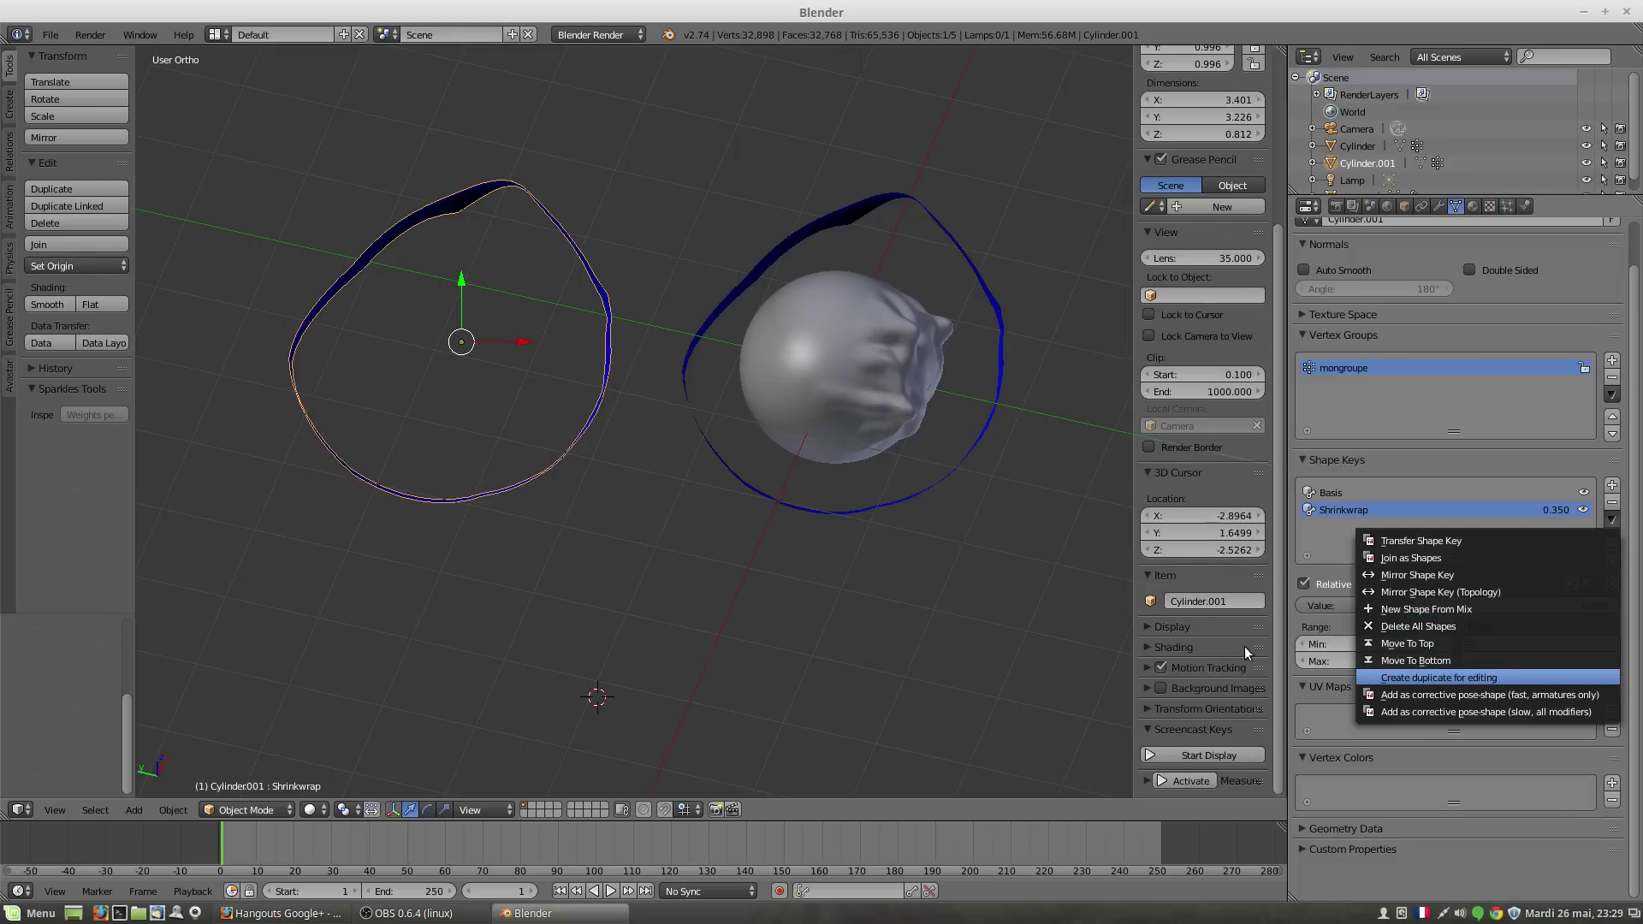
key(x)
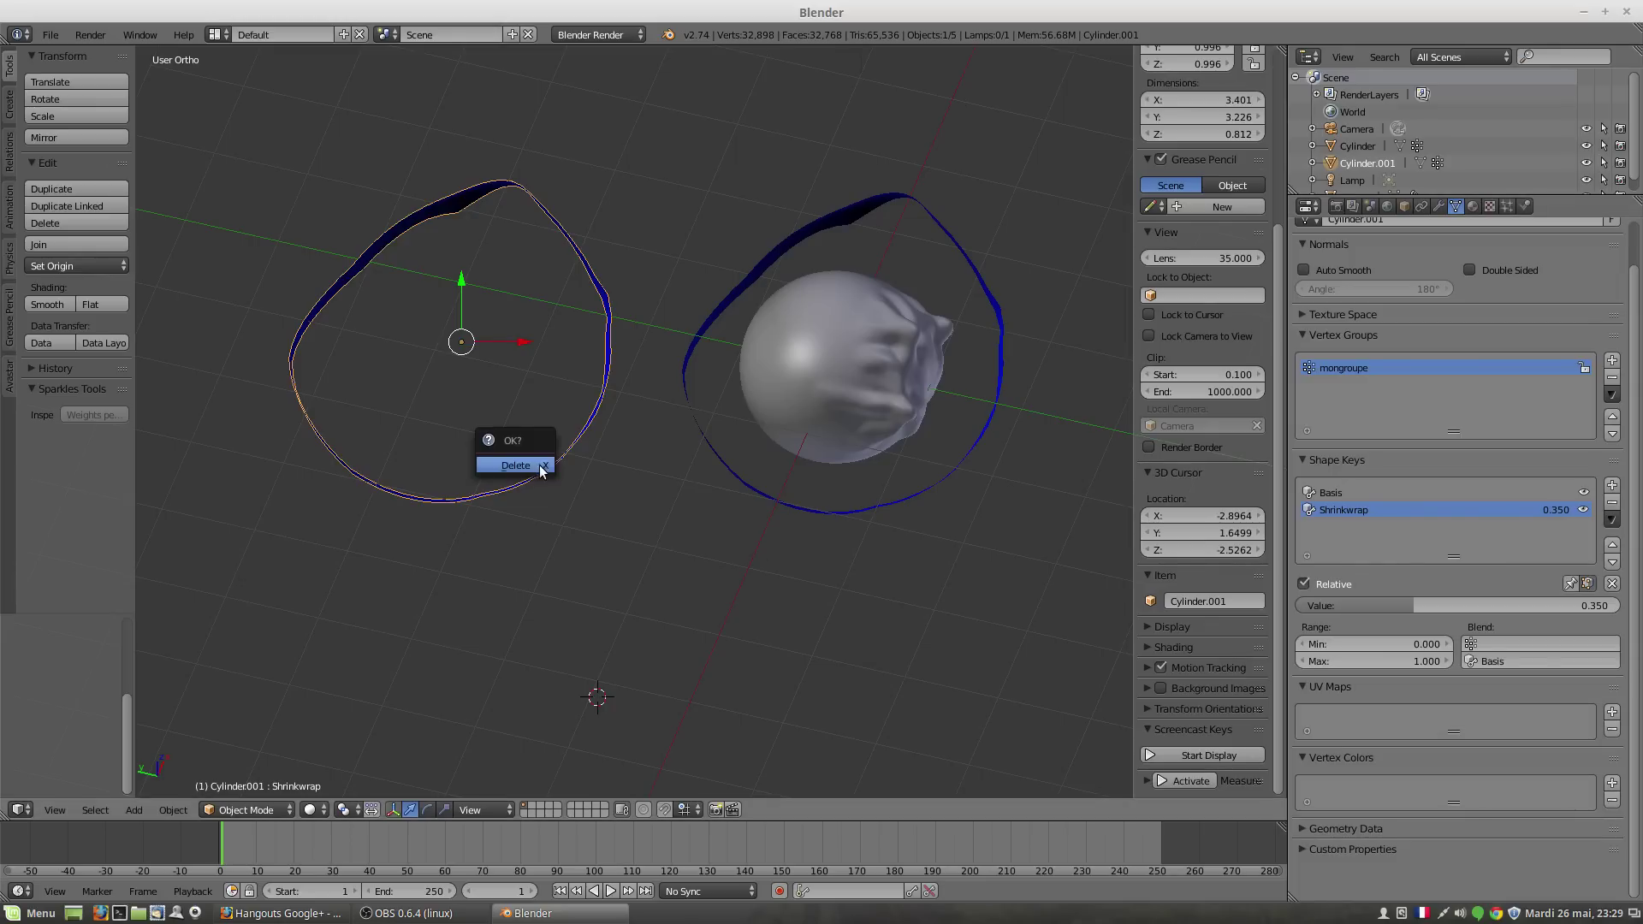
click(540, 464)
Step: Select the original cylinder and create a duplicate for editing from its Shrinkwrap shape key
right_click(933, 484)
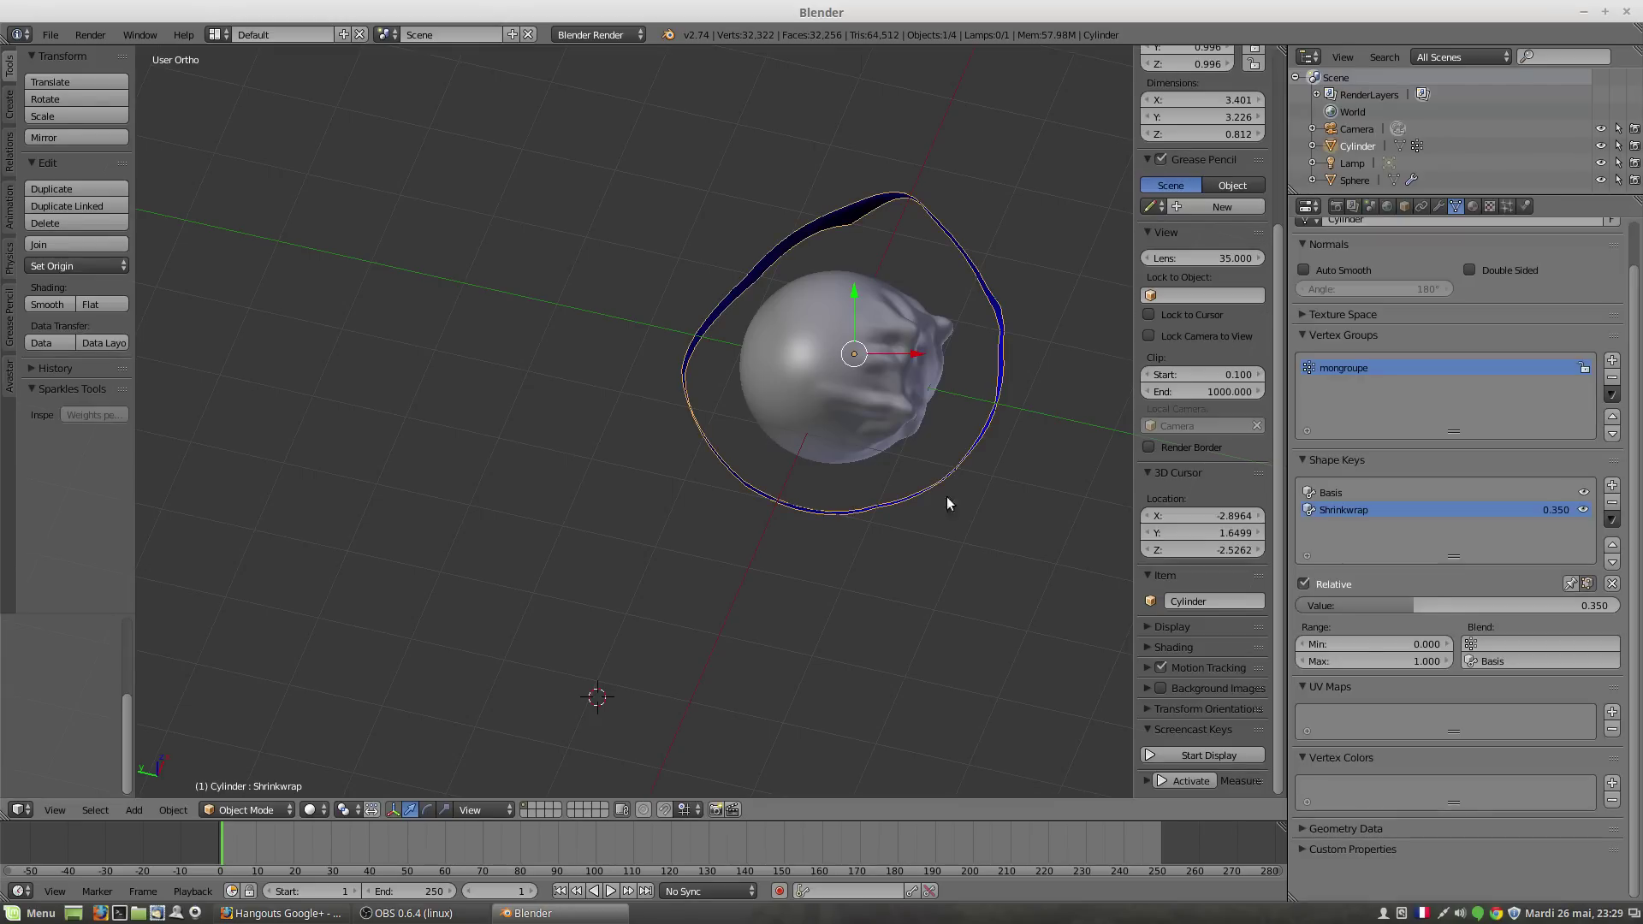
click(1611, 519)
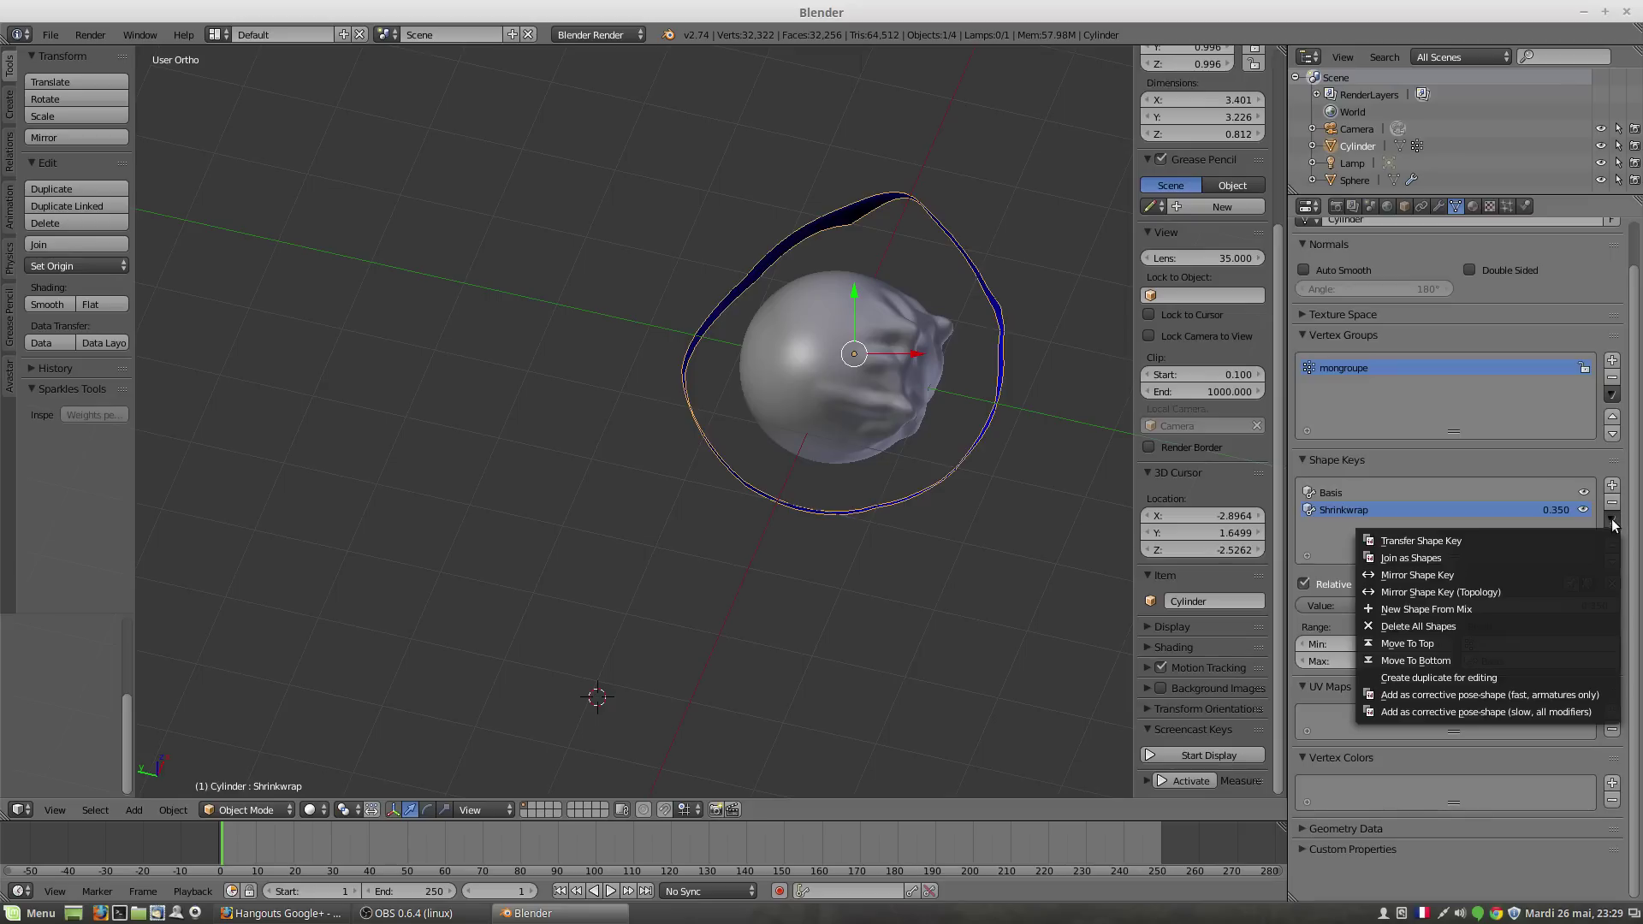
click(1497, 678)
Step: Rotate the Cylinder_clean duplicate so its tilt roughly matches the original band around the sphere
middle_drag(864, 484, 913, 153)
middle_drag(938, 479, 800, 402)
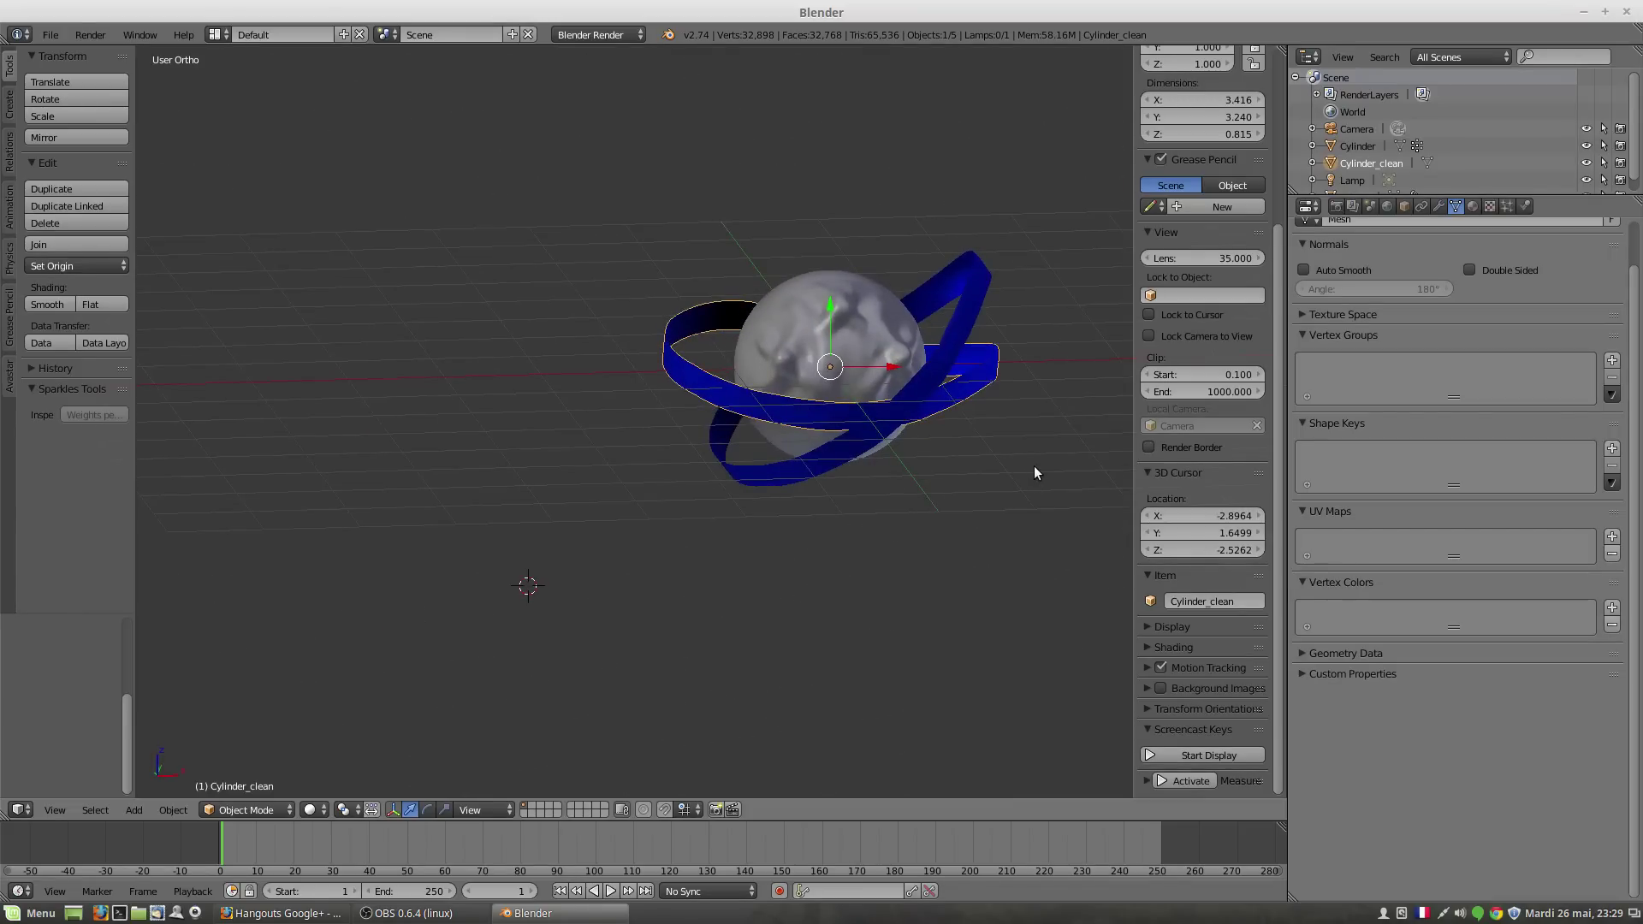
key(r)
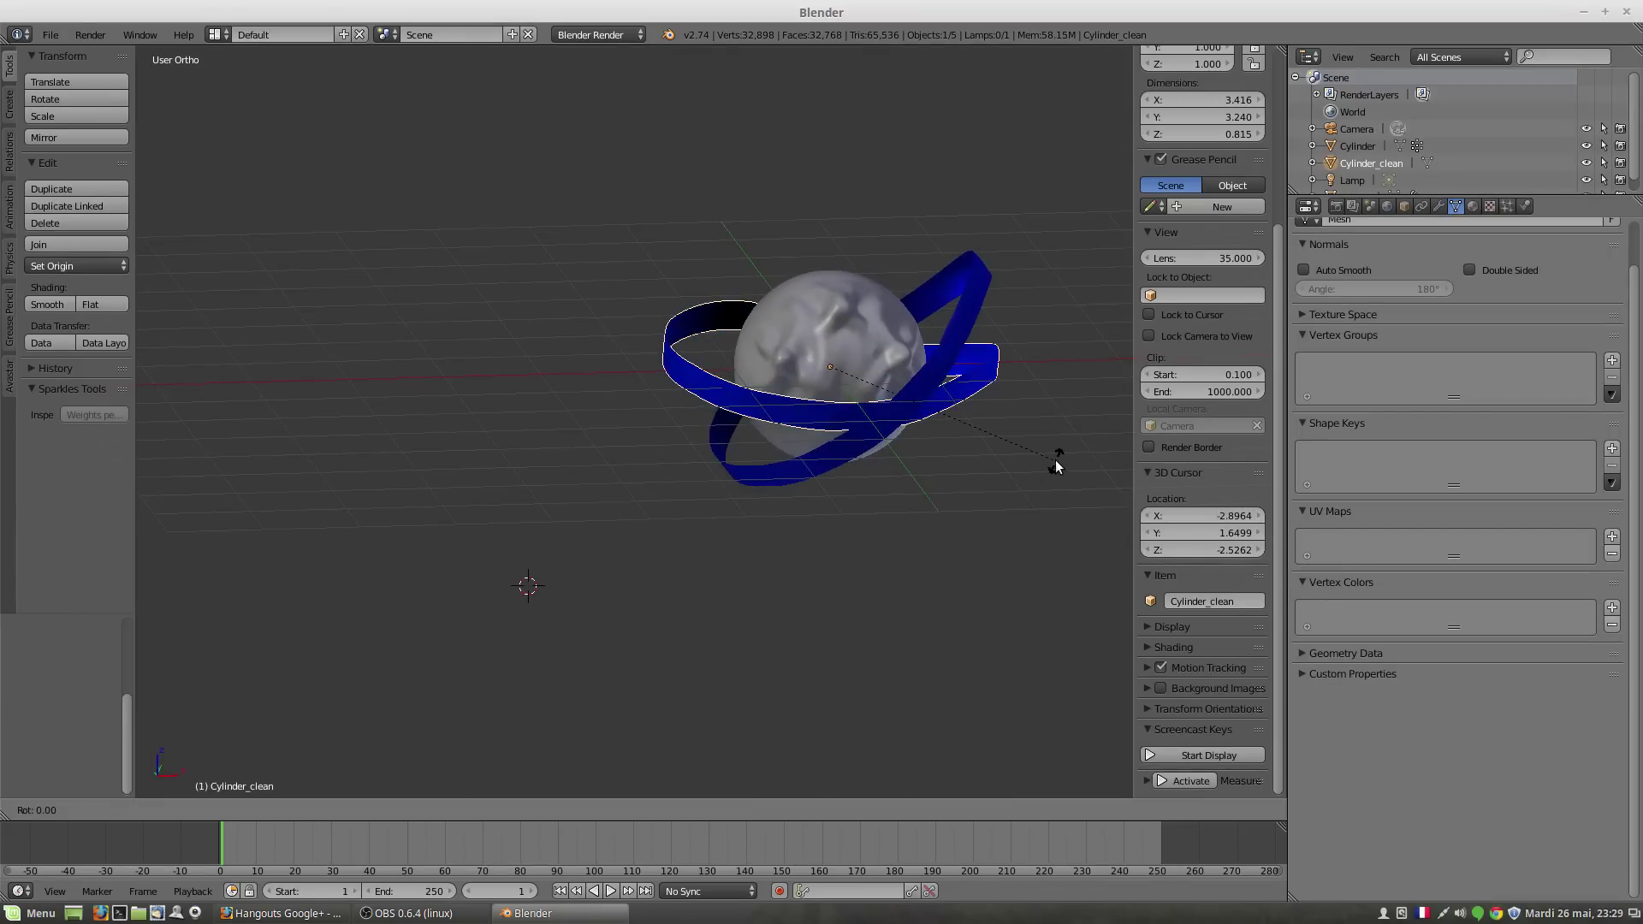
click(1013, 299)
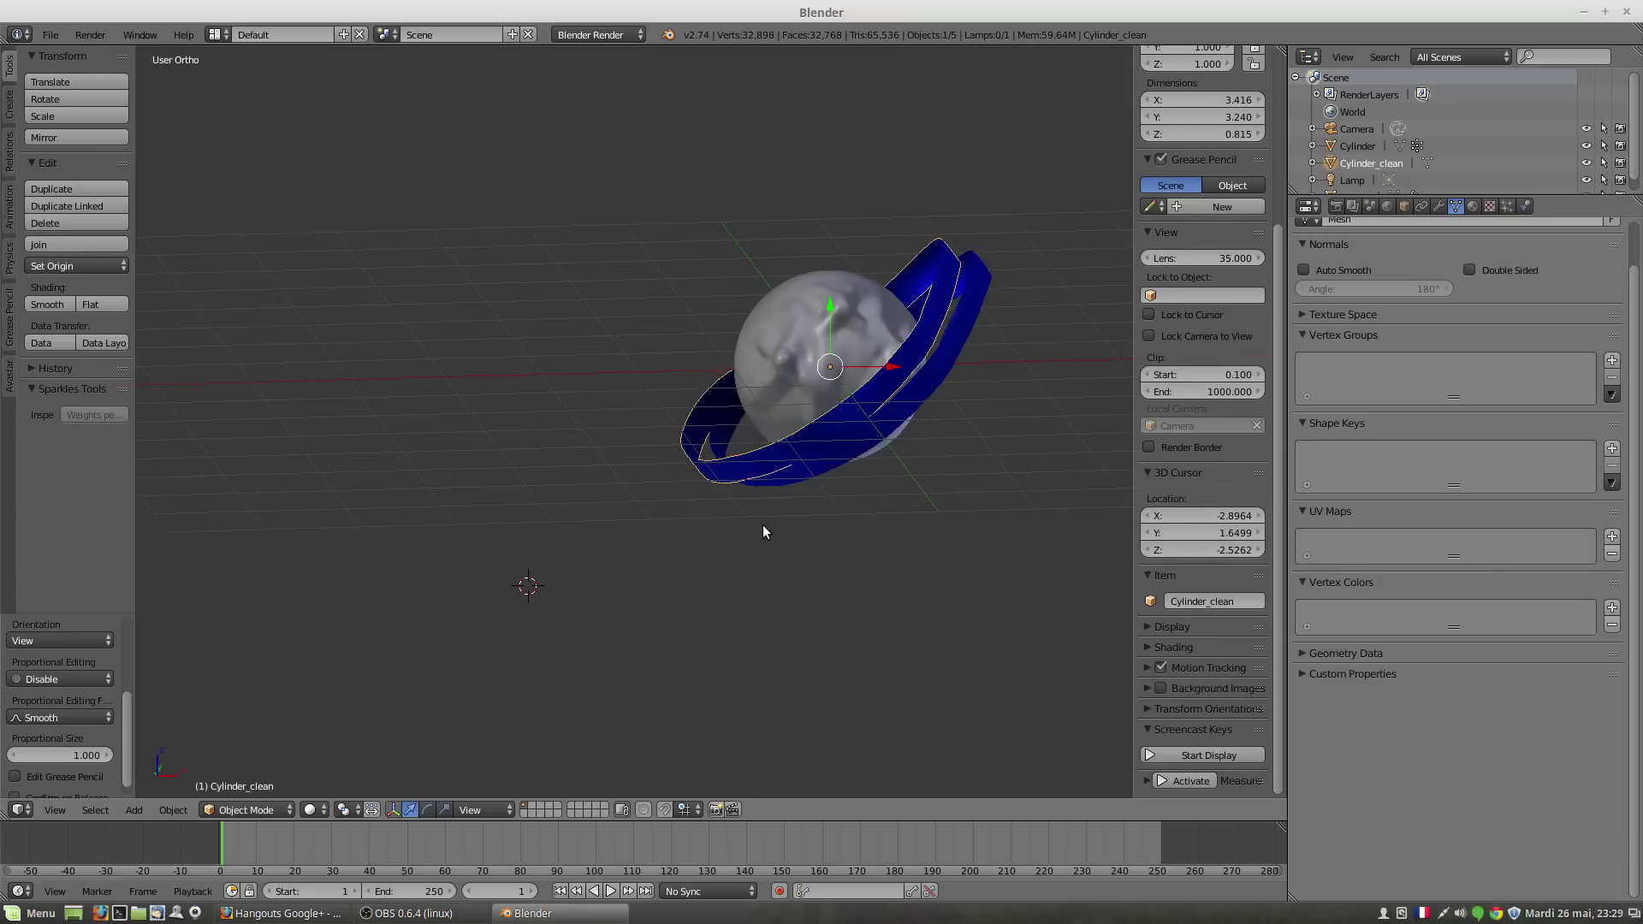
Step: Move the Cylinder_clean band away from the sphere so it stands apart from the original band
middle_drag(762, 526, 921, 332)
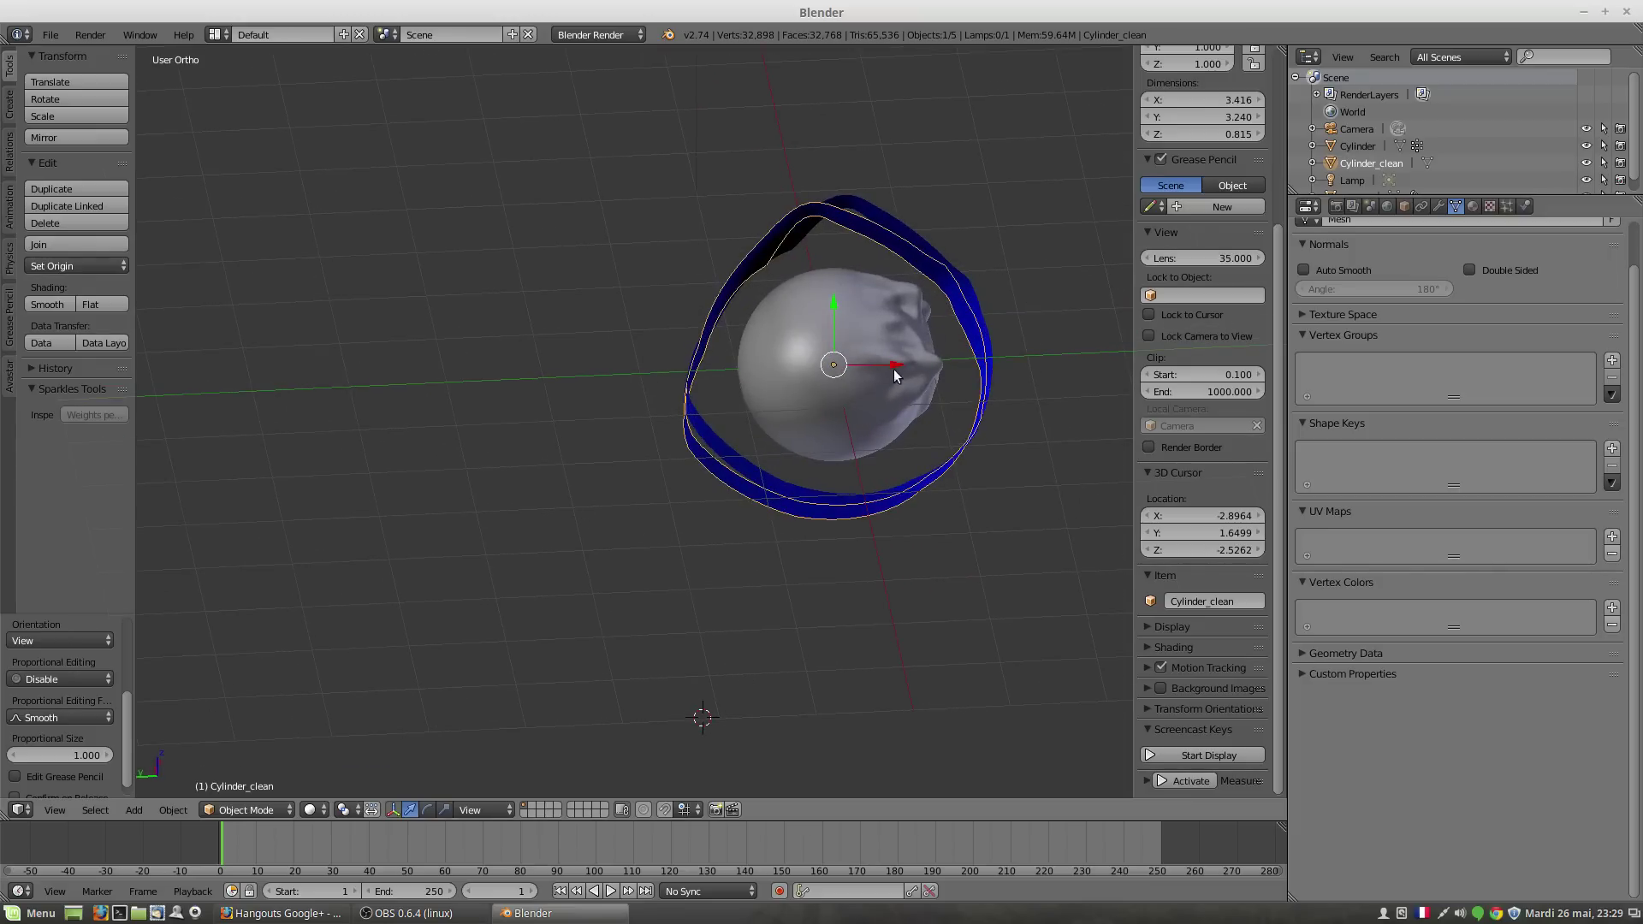
key(g)
click(455, 361)
middle_drag(843, 505, 806, 525)
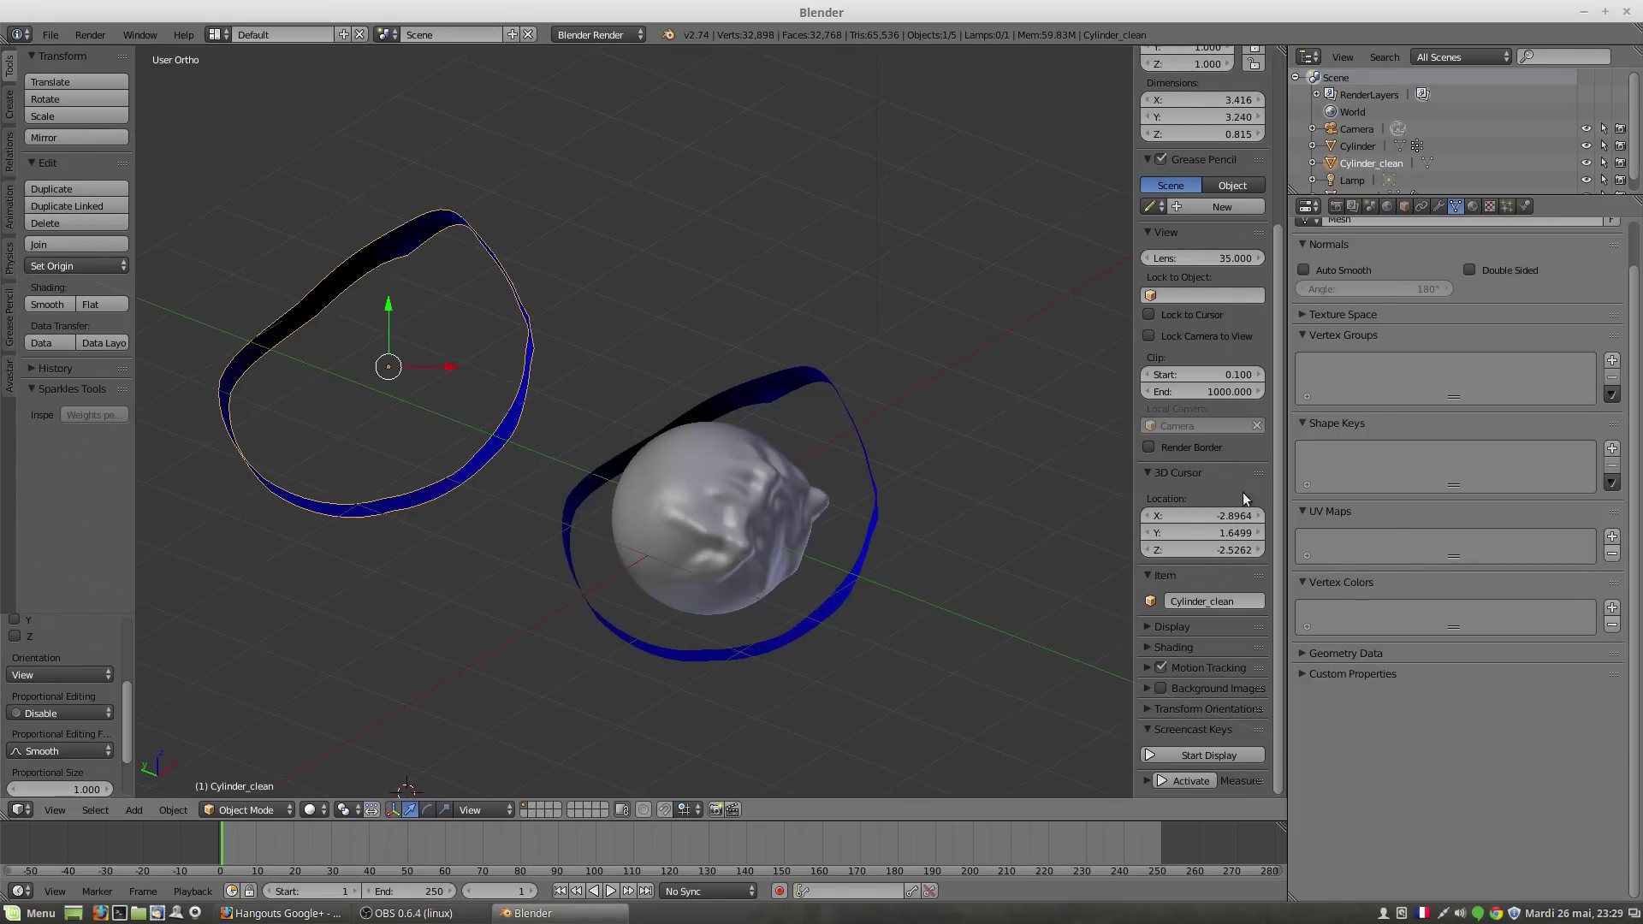
Step: Set the Shrinkwrap shape key of the original Cylinder band to 1.000 and create a duplicate for editing from it
right_click(858, 568)
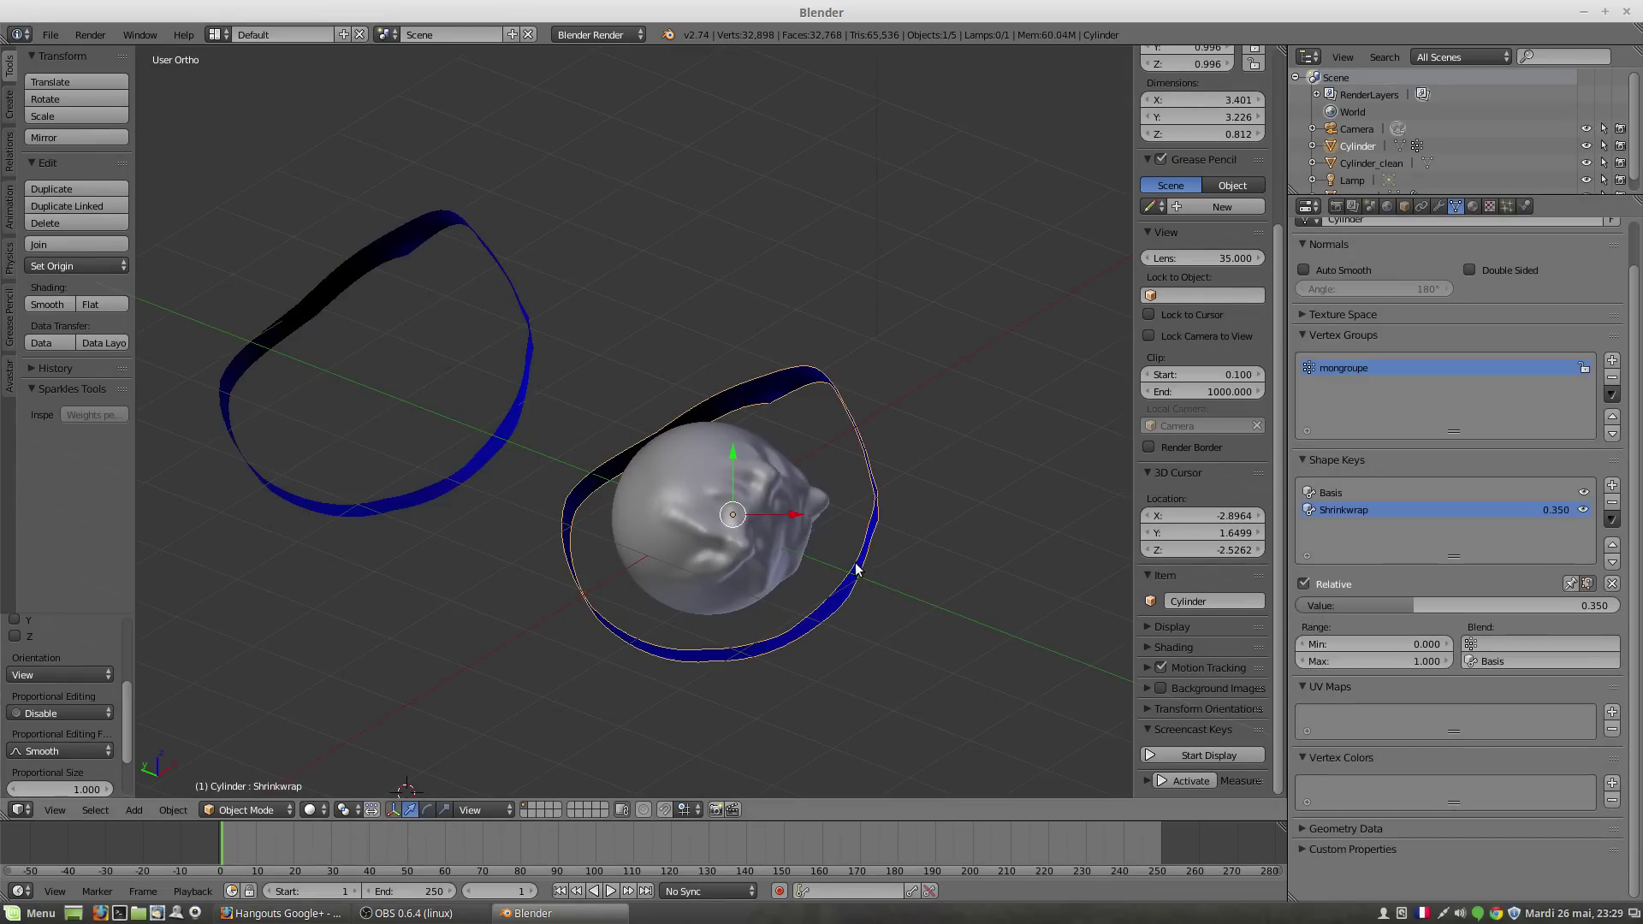
drag(1402, 610, 1613, 609)
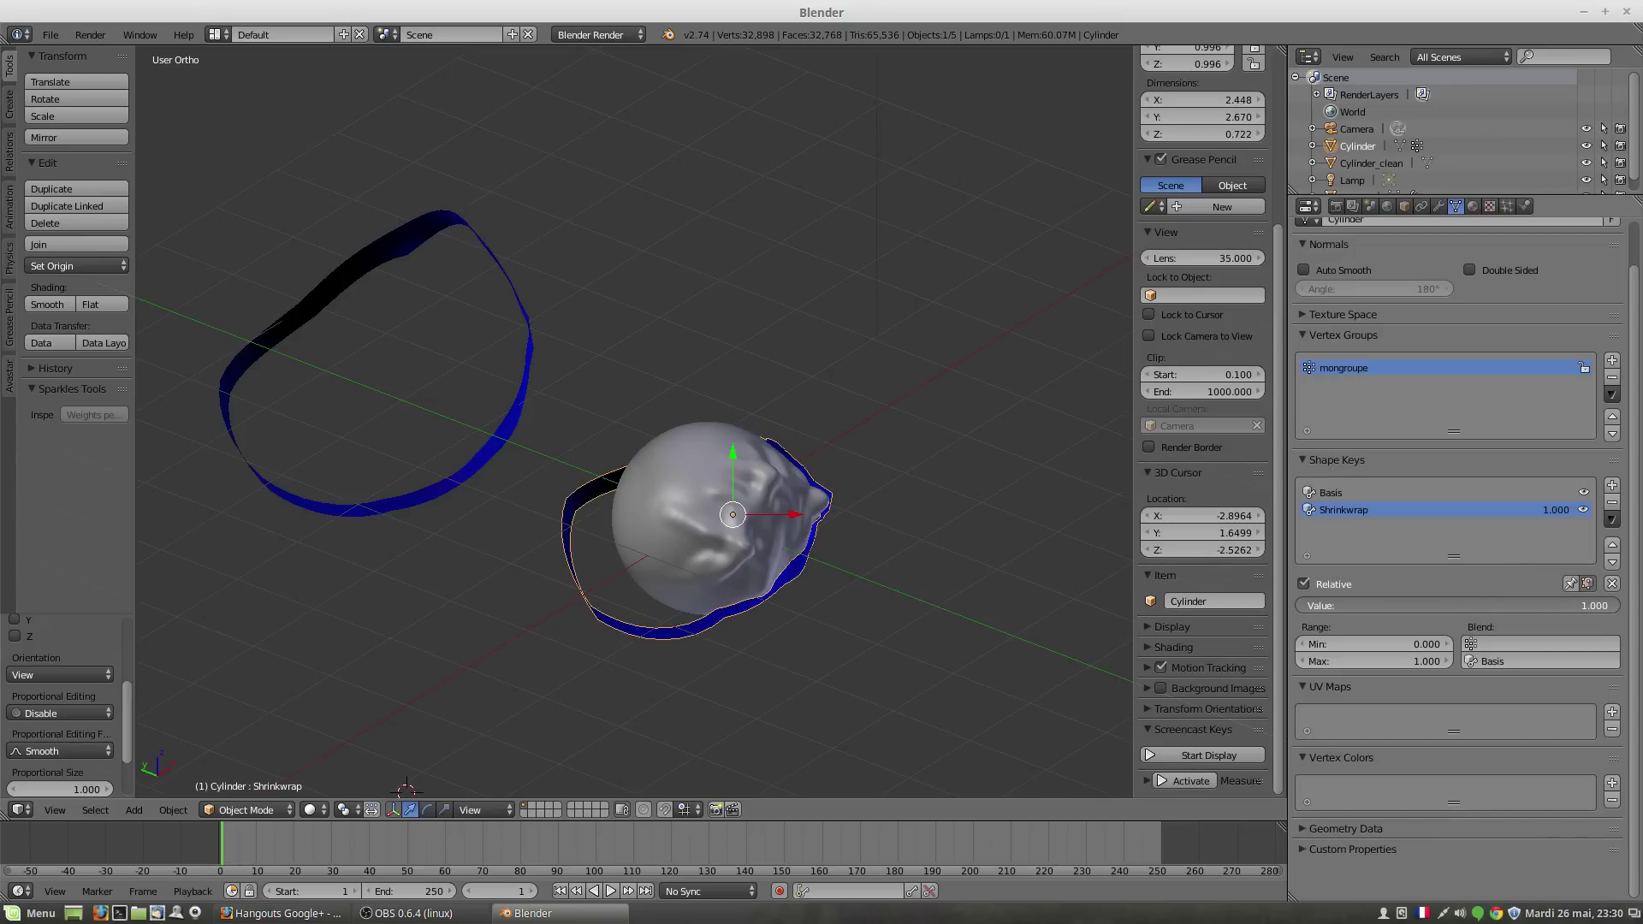
click(1617, 520)
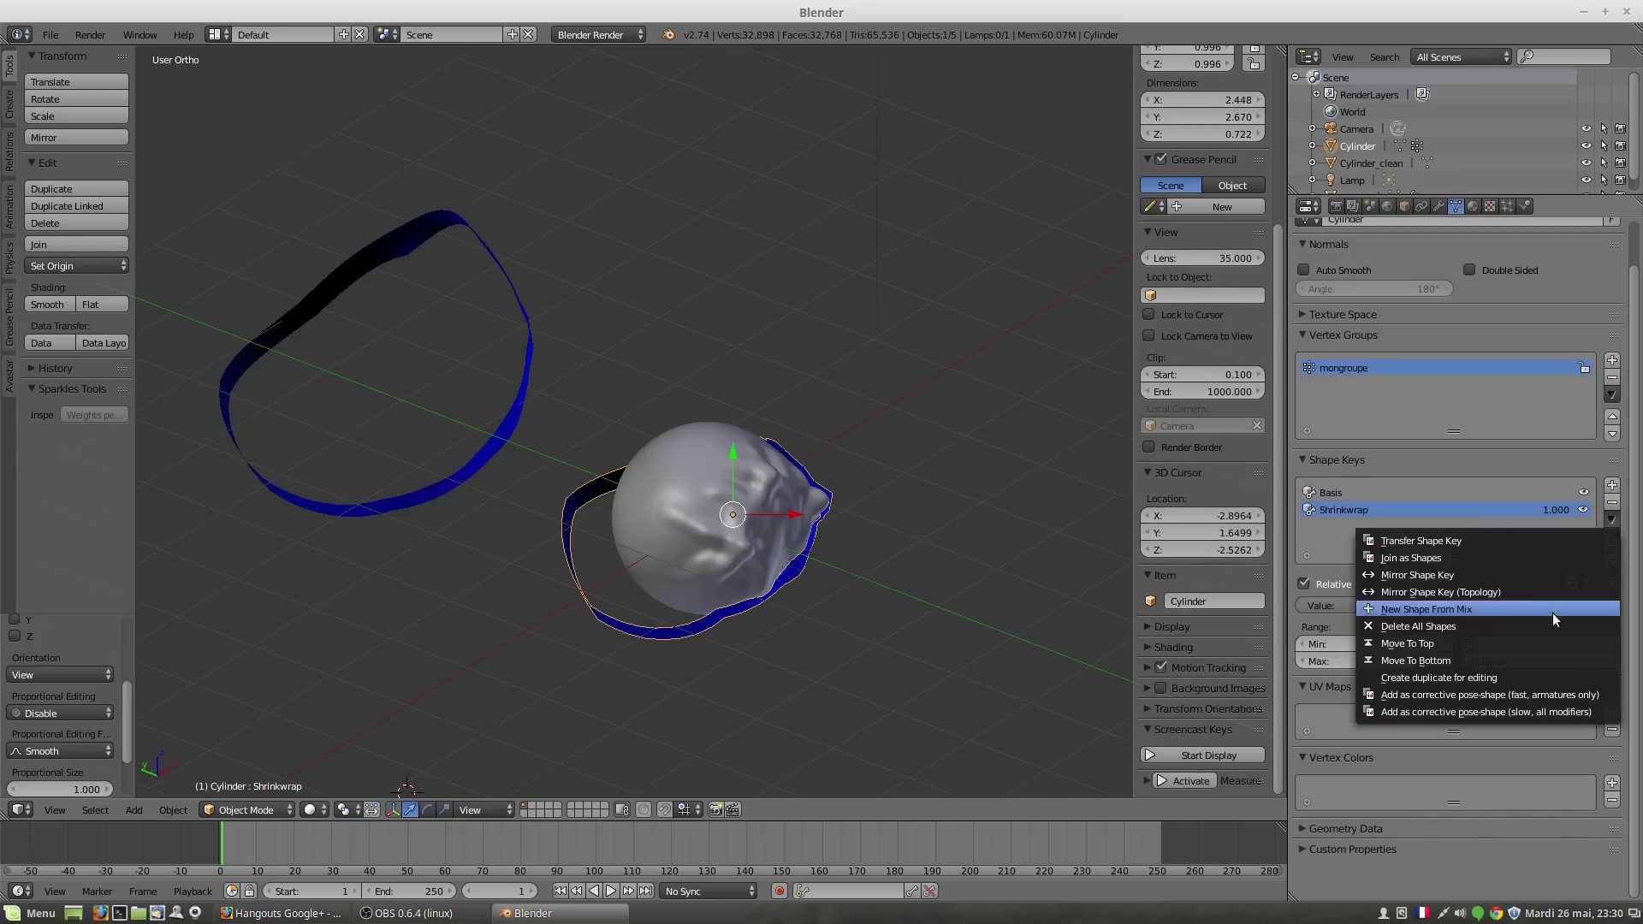
click(1520, 679)
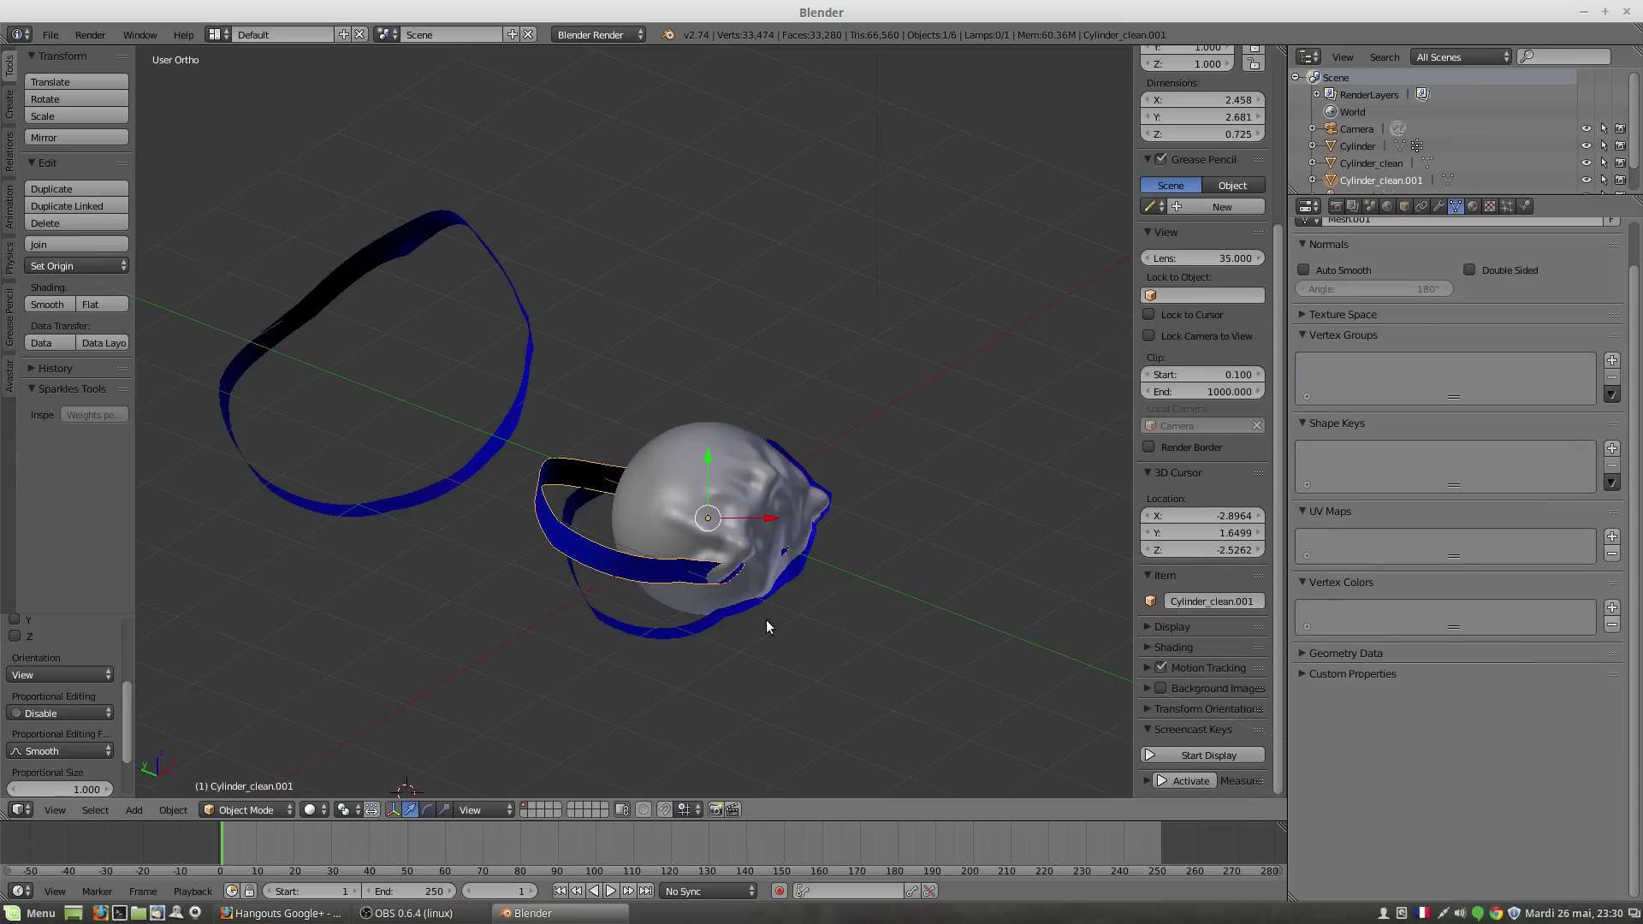
Step: Move the Cylinder_clean.001 duplicate about 2.1 units up off the sphere and rotate it to roughly match the original band's tilt
drag(703, 453, 712, 248)
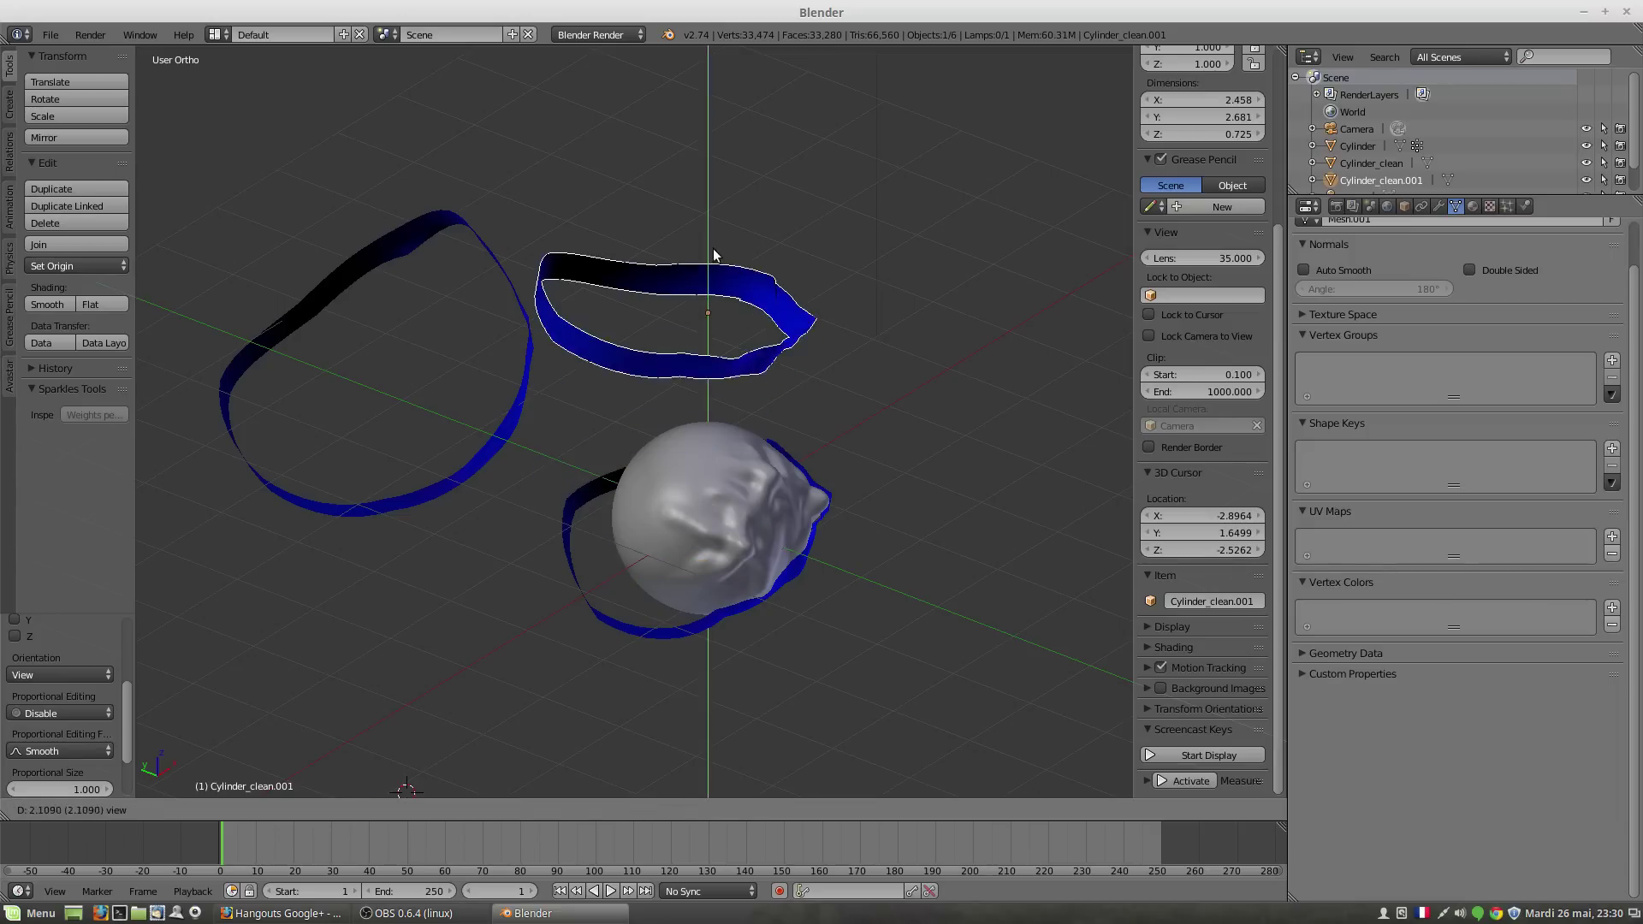
middle_drag(919, 458, 738, 395)
key(r)
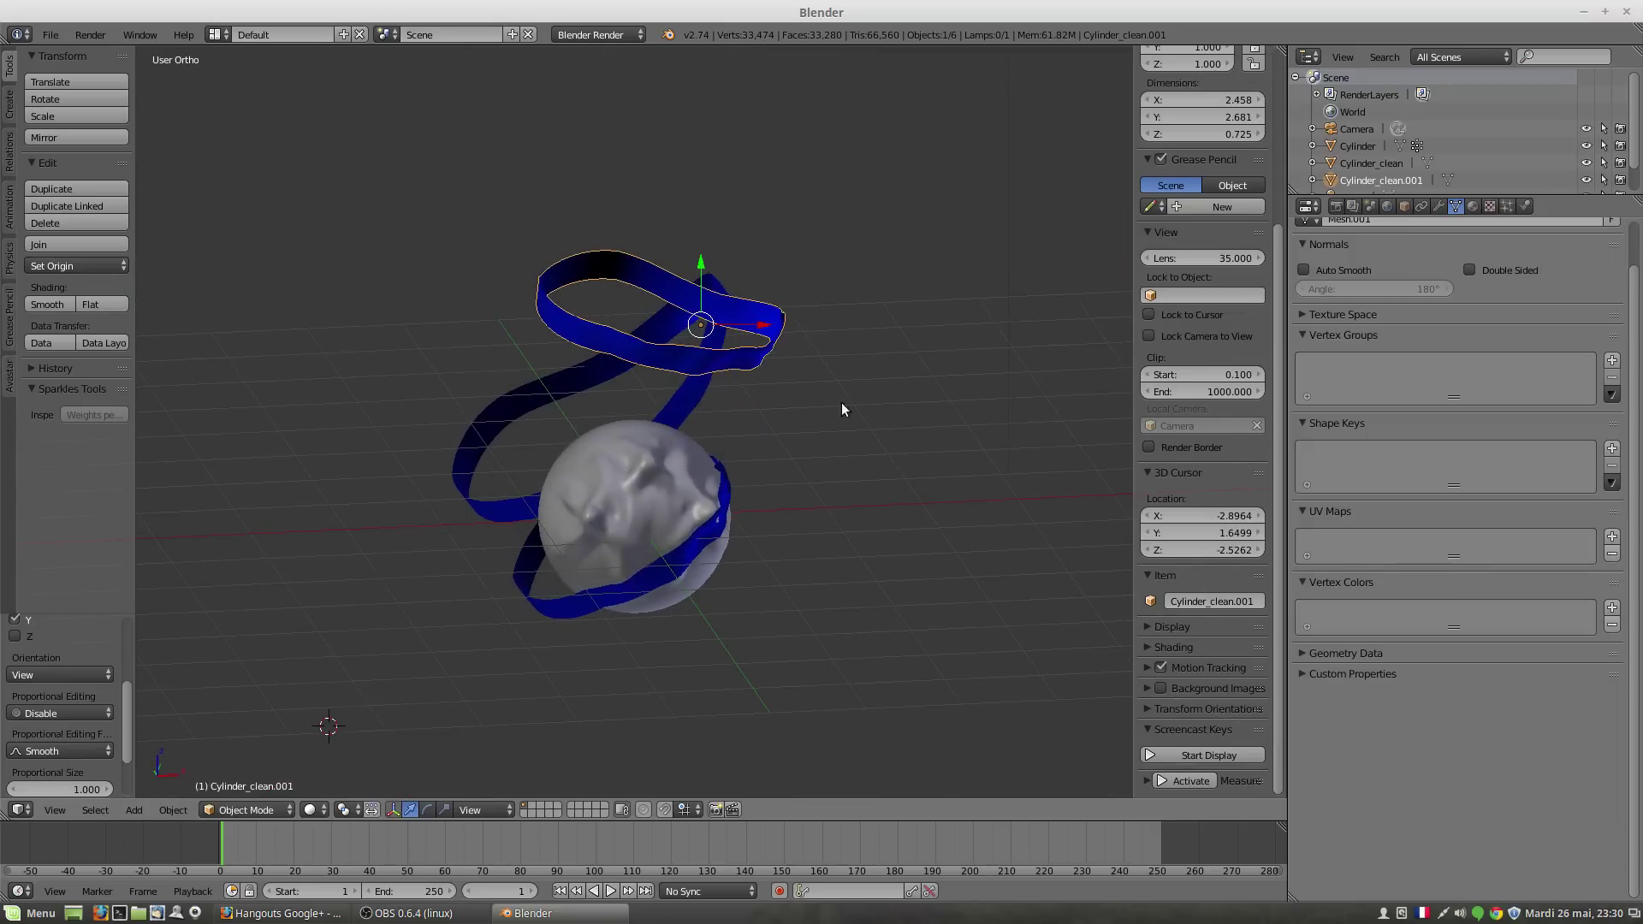
click(850, 281)
Step: Move the Cylinder_clean.001 band sideways away from the sphere so it sits near the first clean band
middle_drag(788, 378, 911, 439)
key(g)
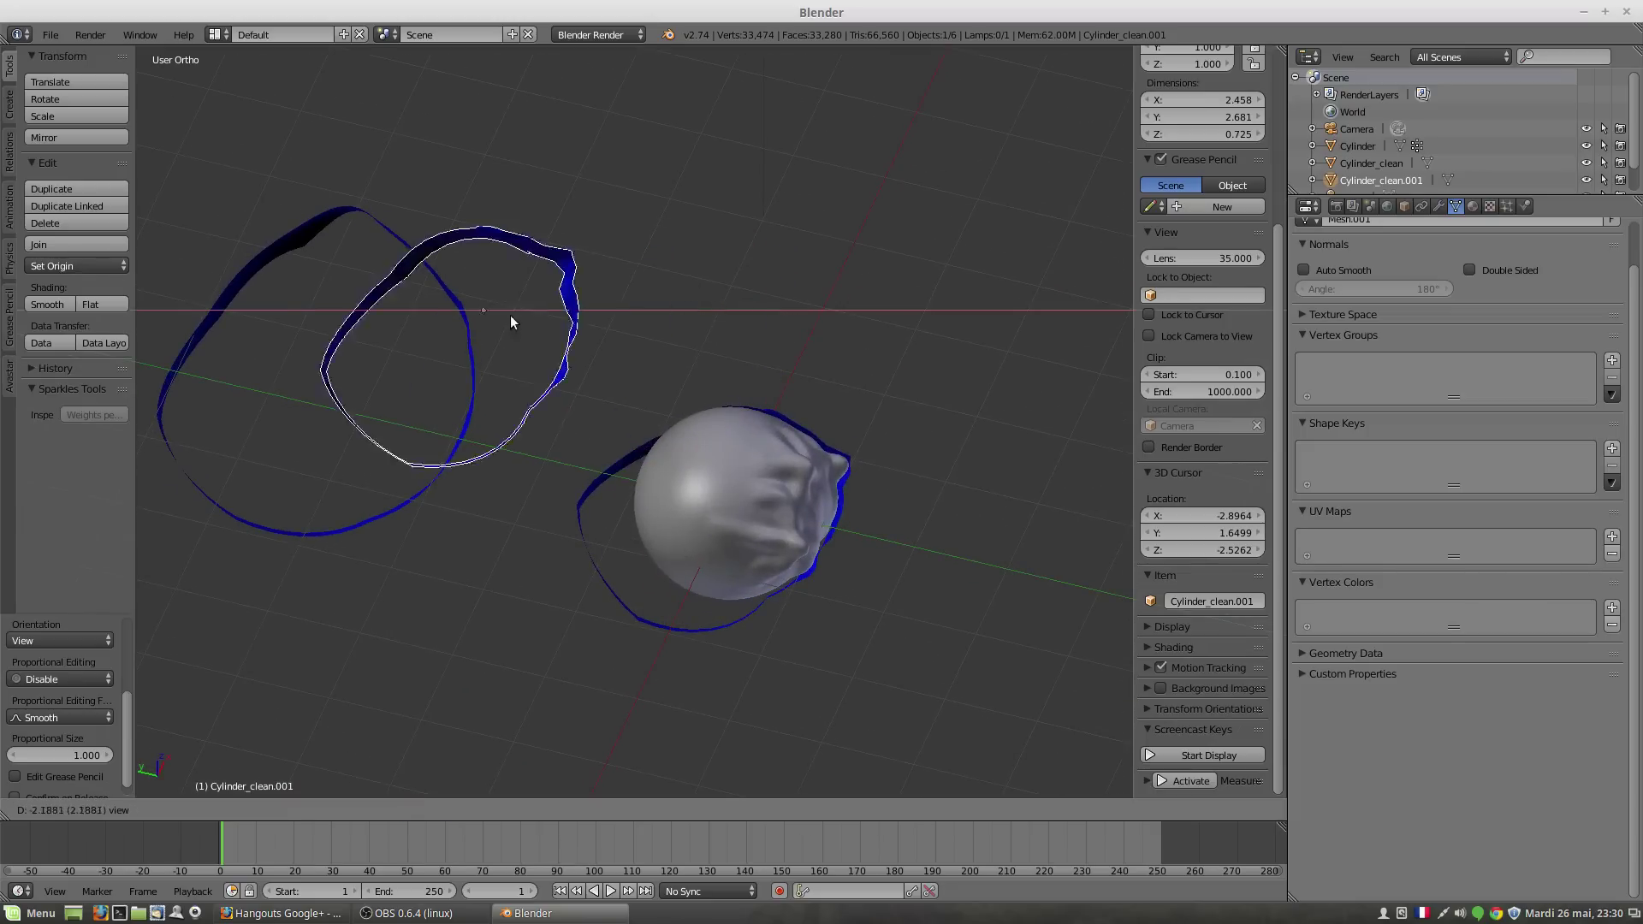
click(452, 341)
middle_drag(532, 464, 436, 335)
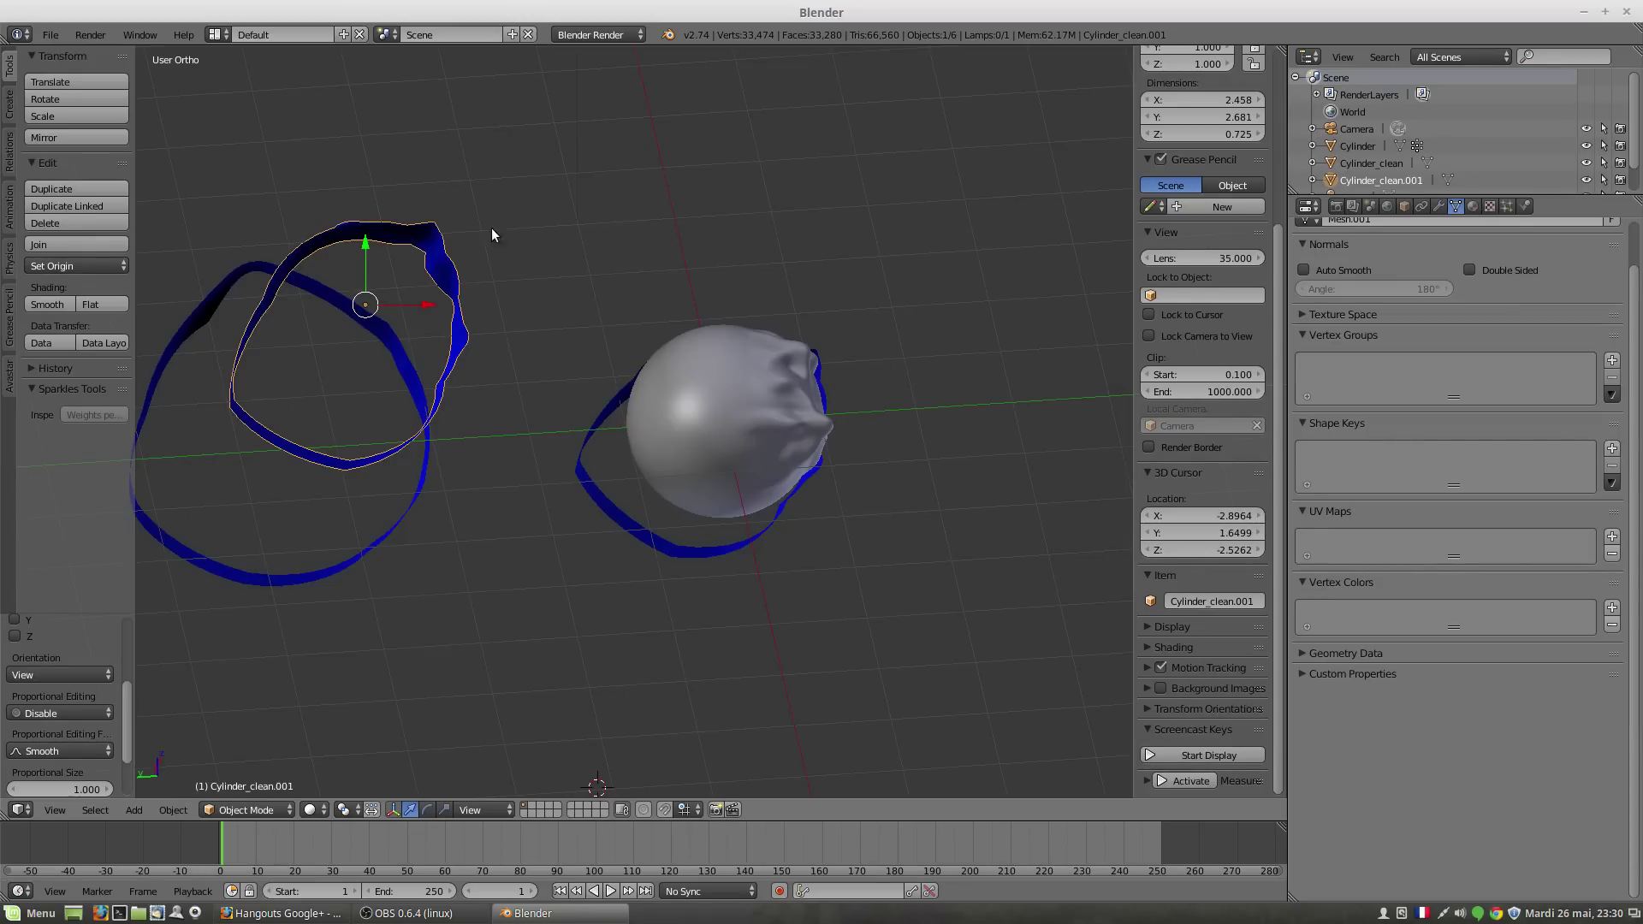
middle_drag(801, 562, 753, 471)
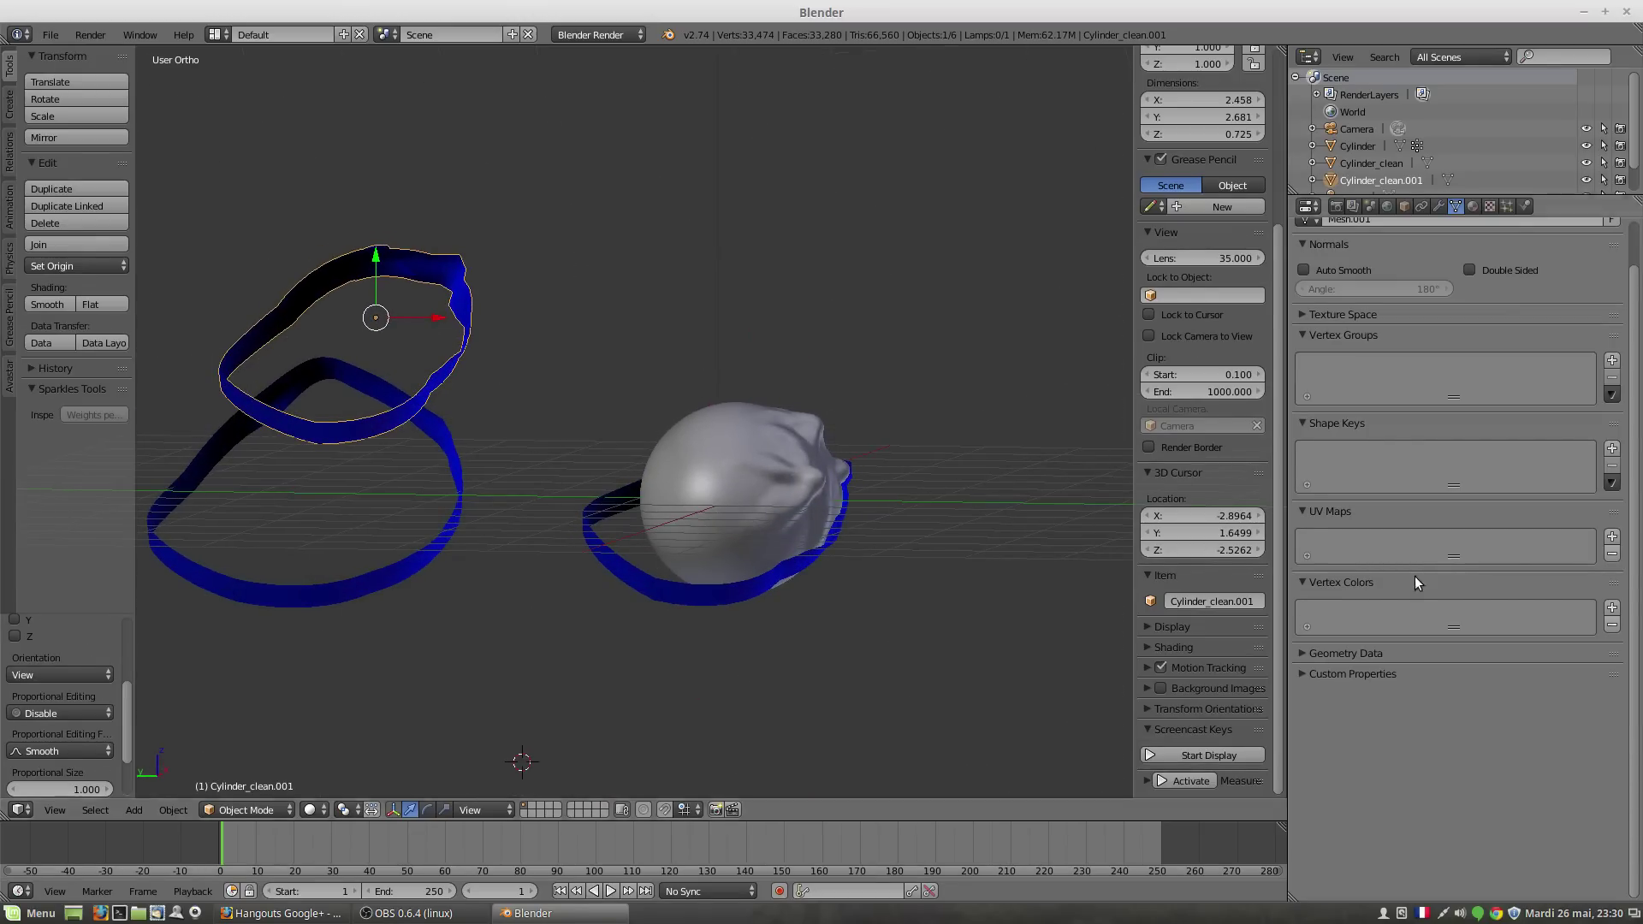
Step: Filter the add-ons by "key" in the user preferences to find Corrective shape keys, save the user settings and close the preferences
click(1611, 484)
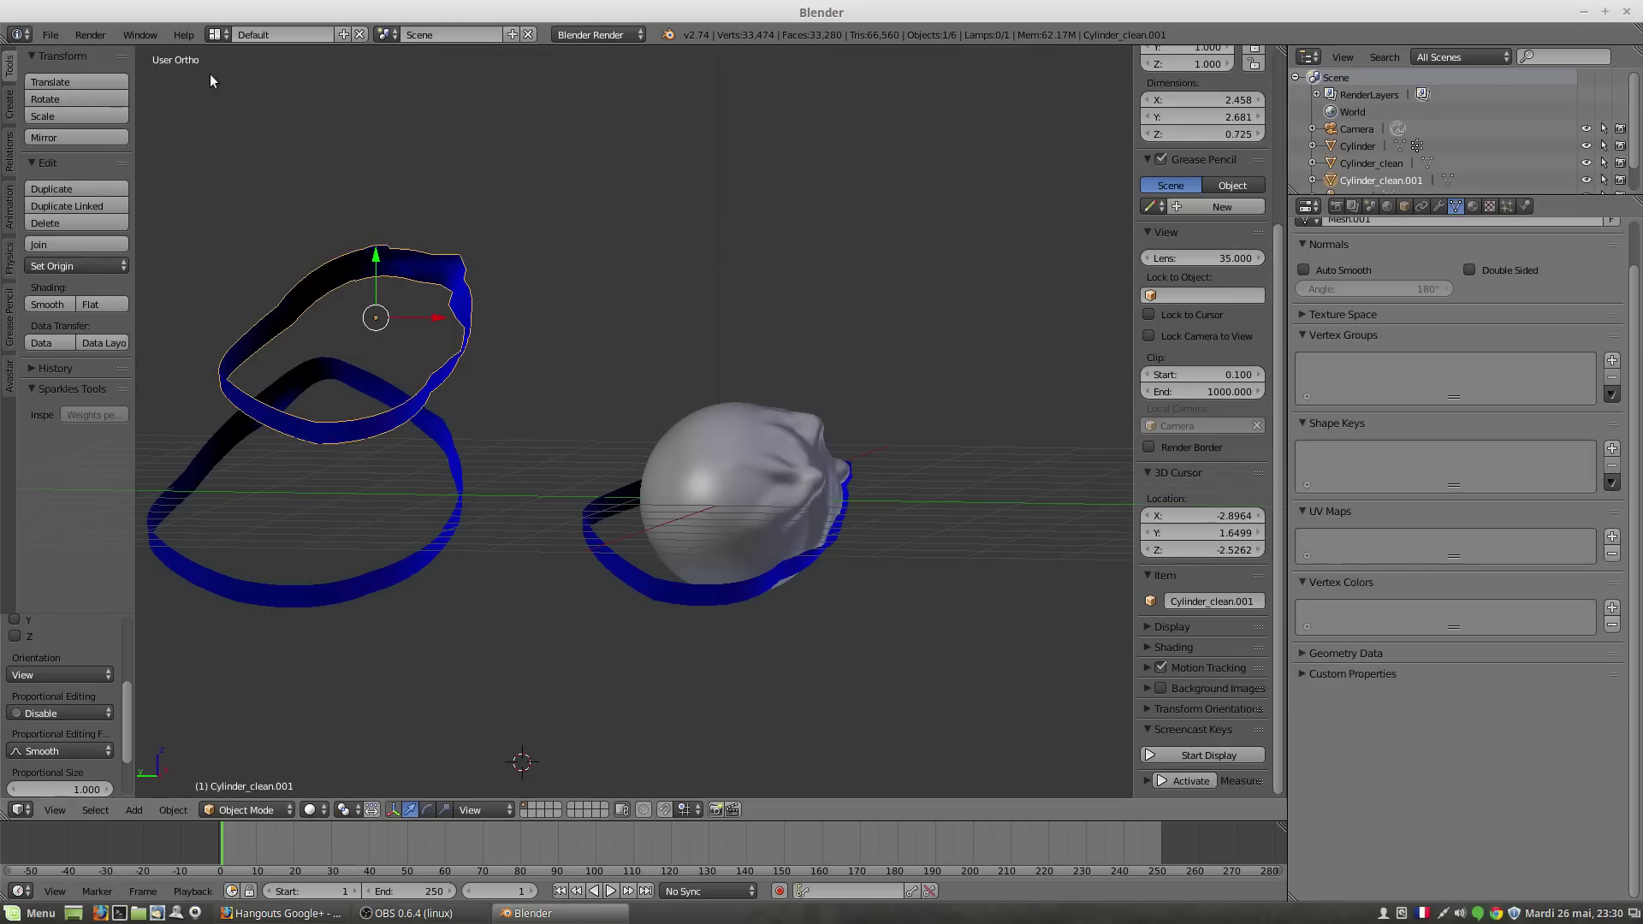
click(50, 34)
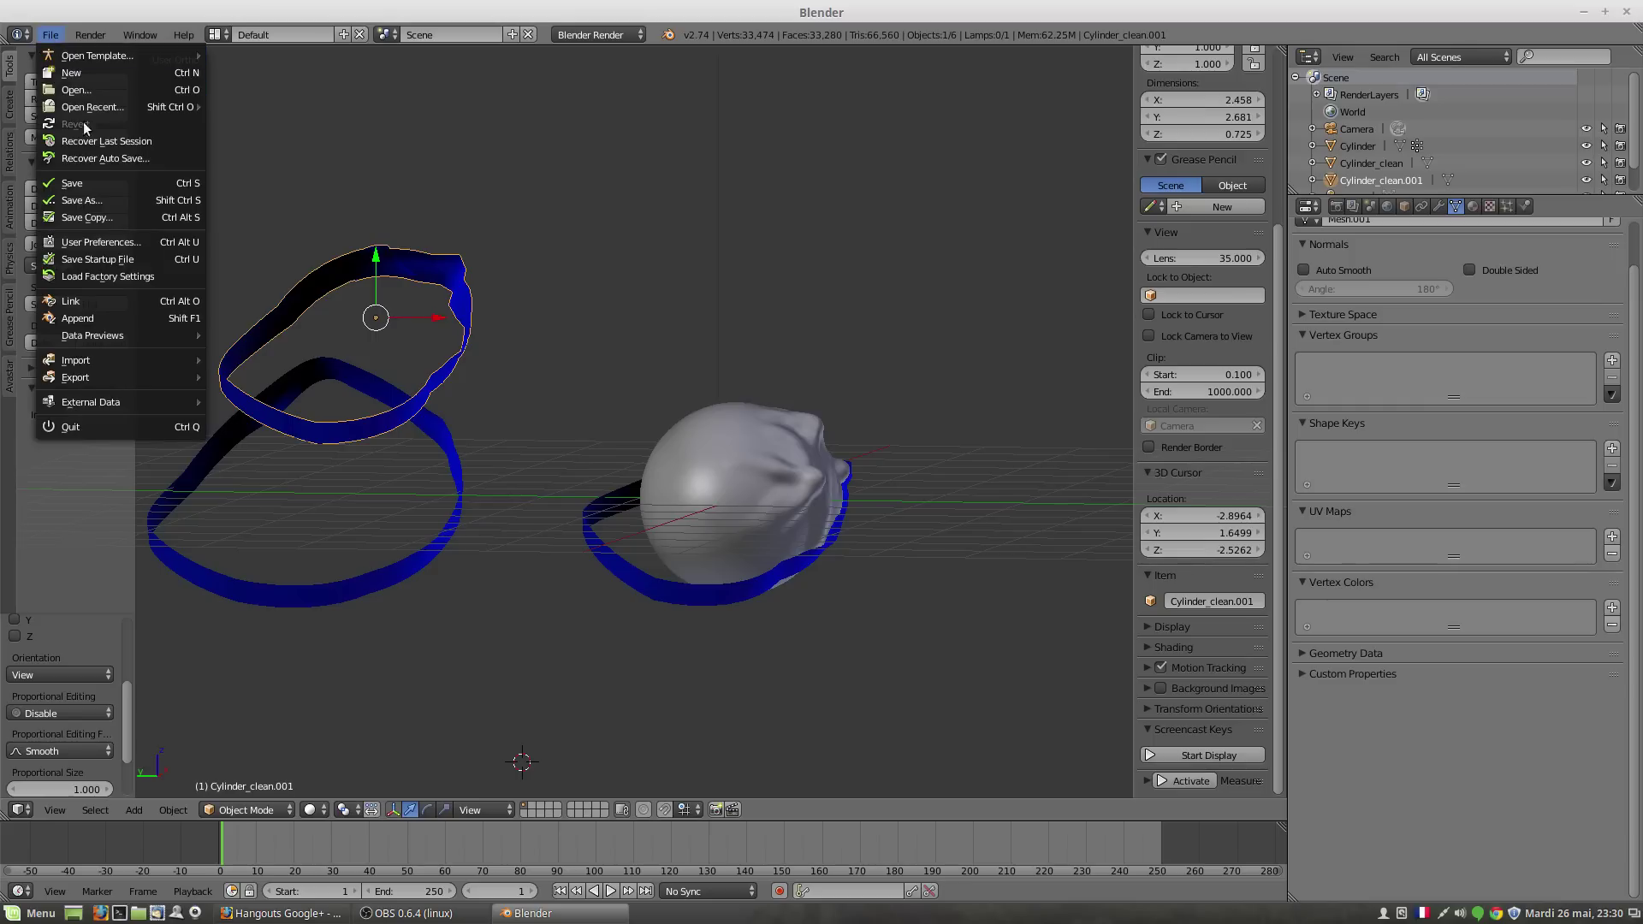
click(116, 241)
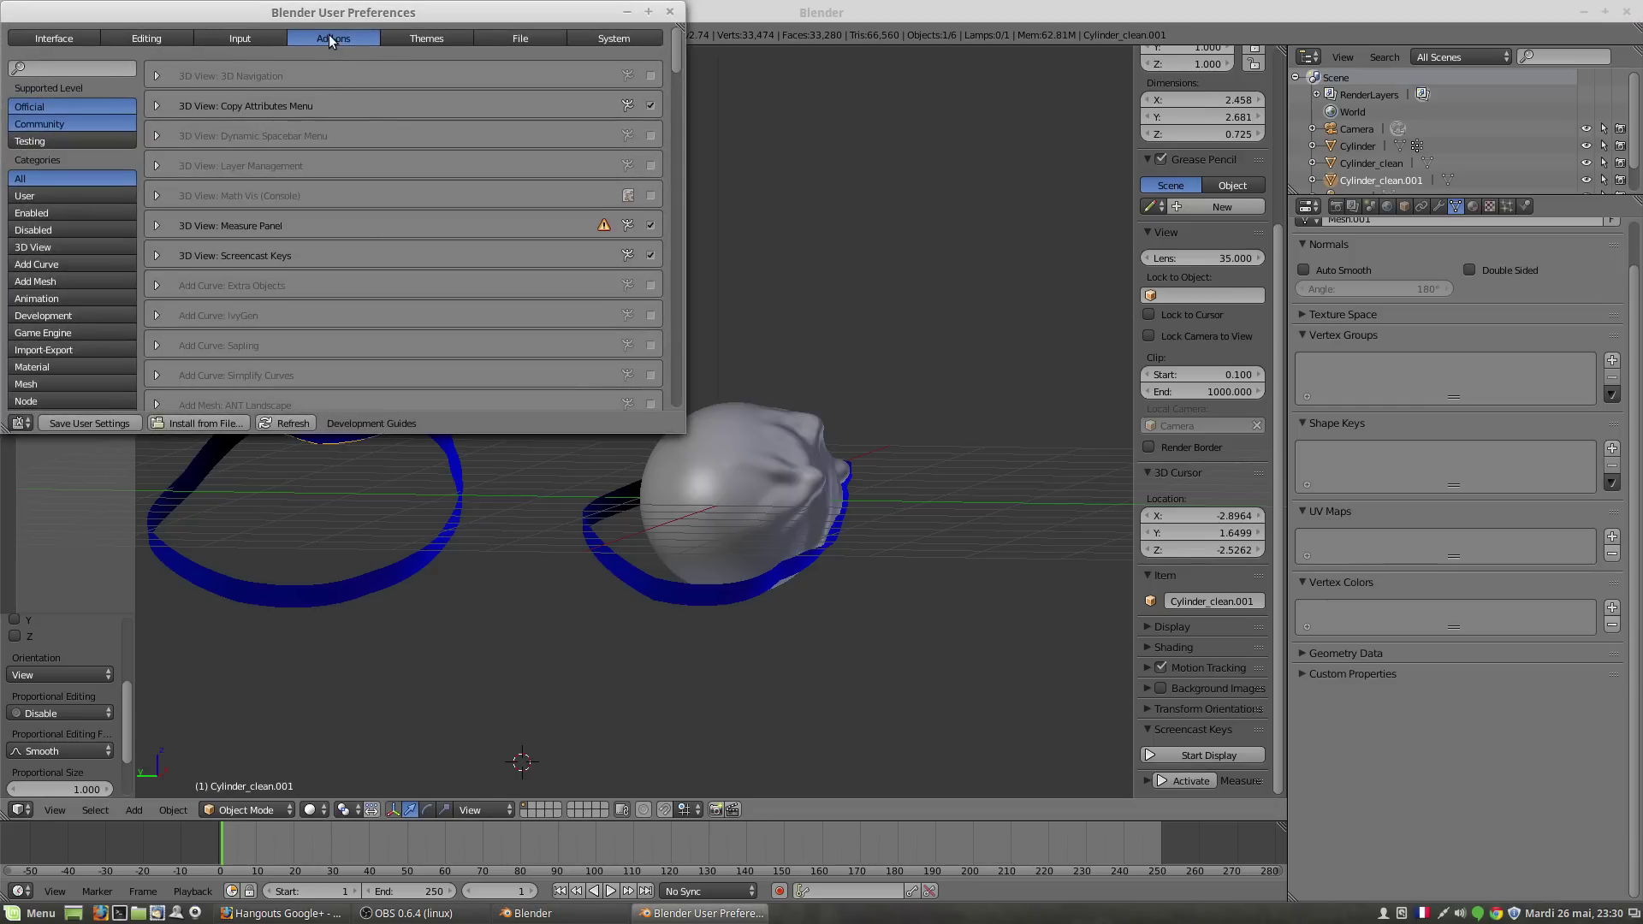
click(108, 68)
text(key)
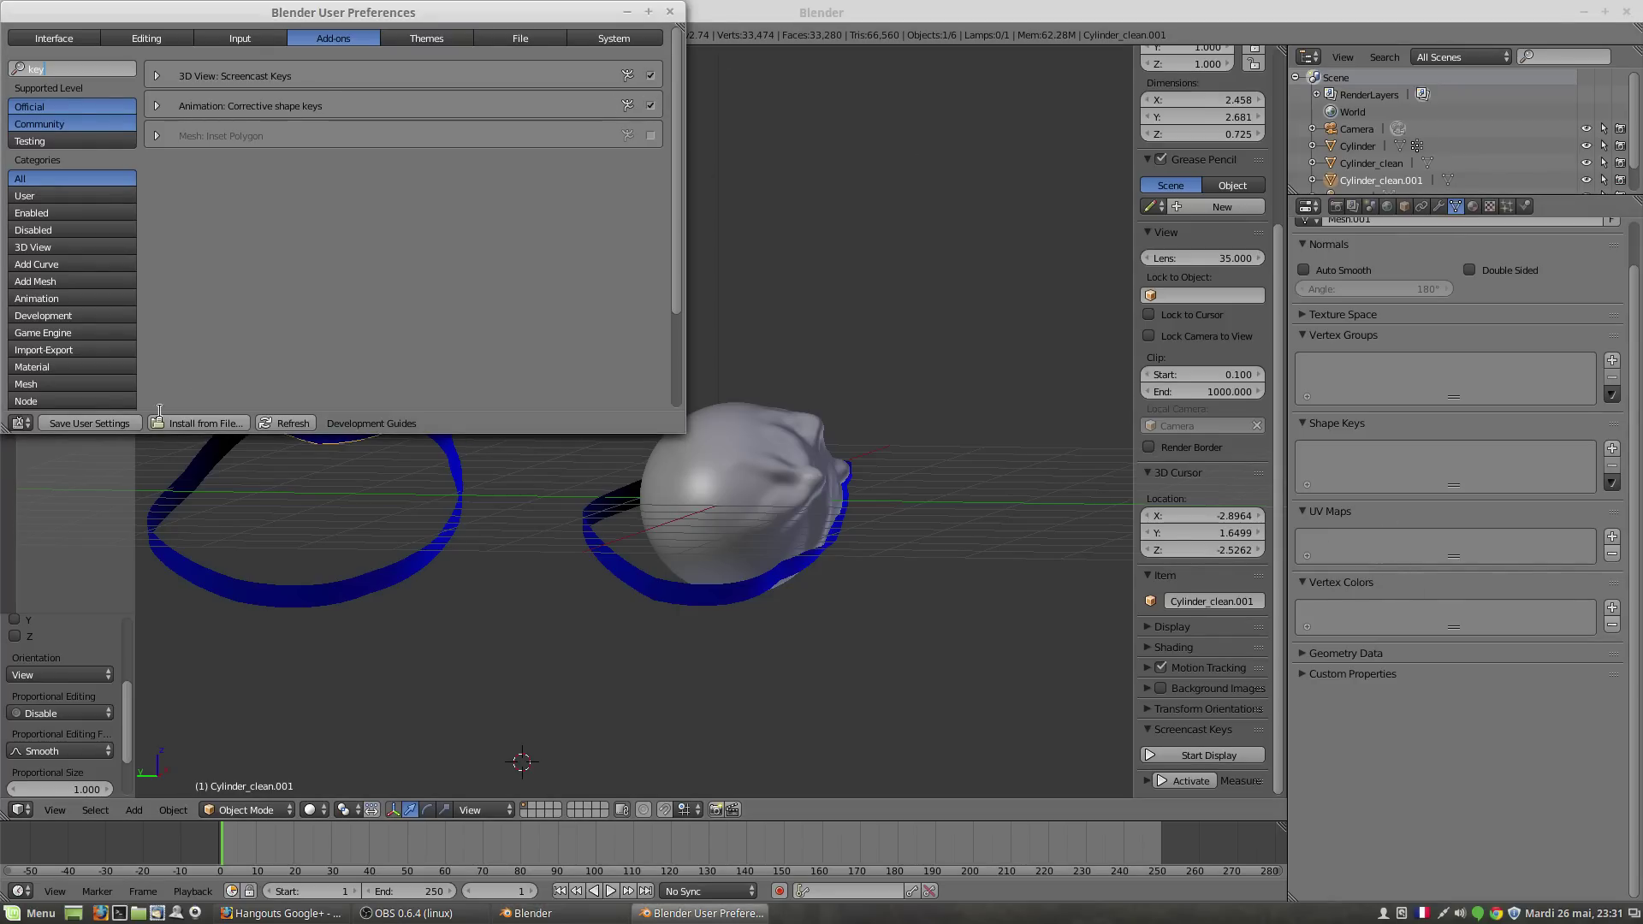
click(85, 423)
click(85, 422)
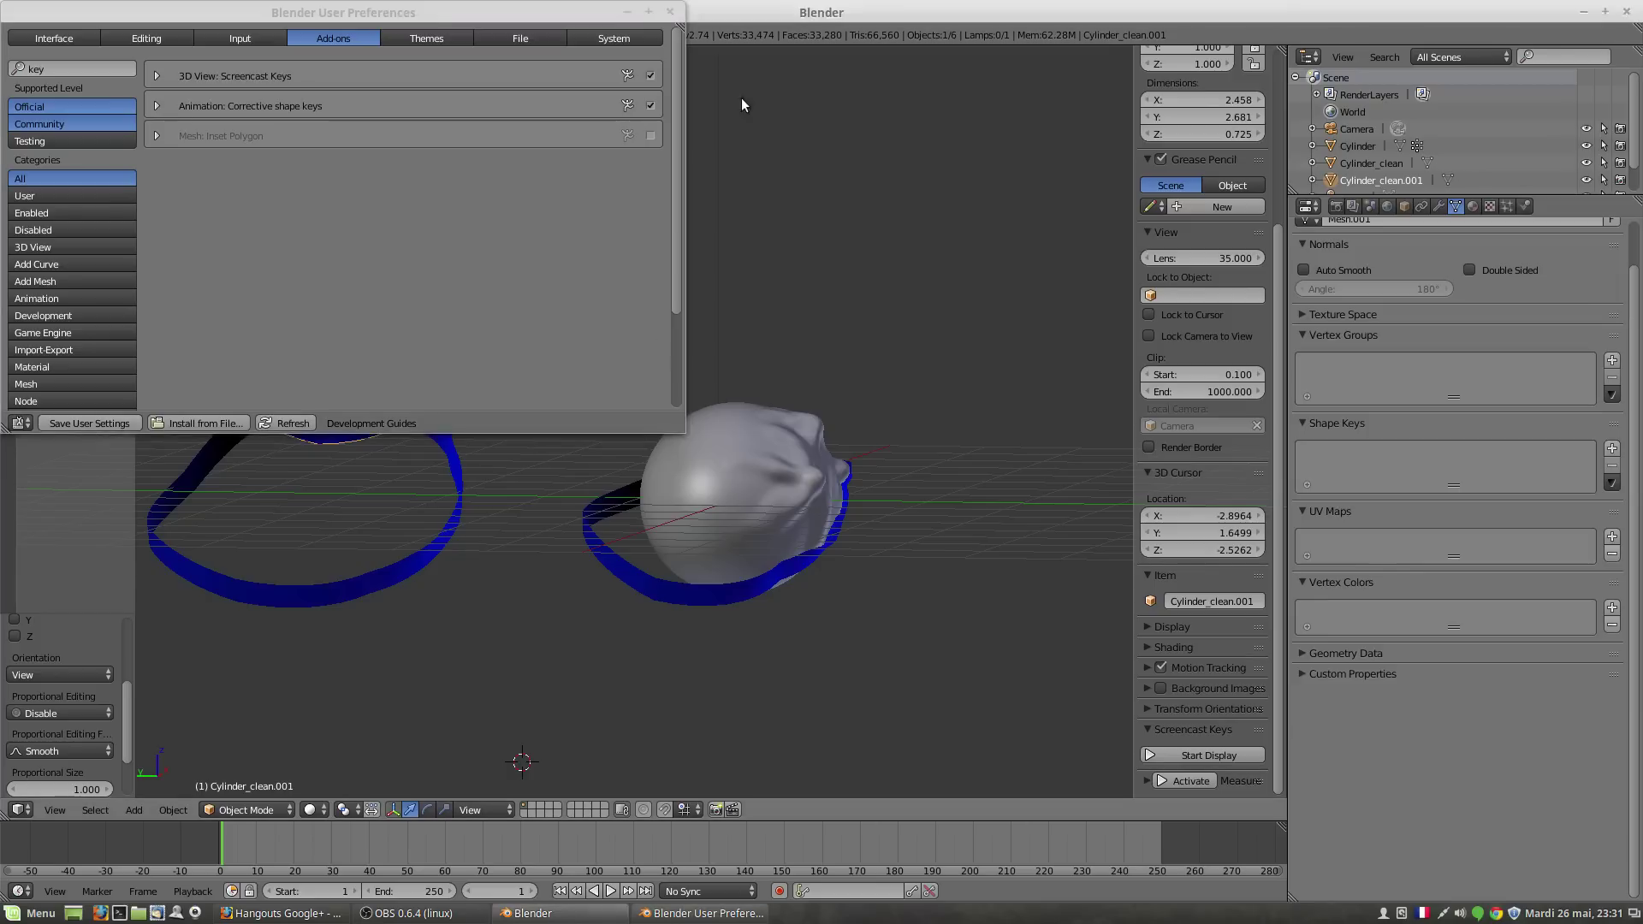
click(670, 11)
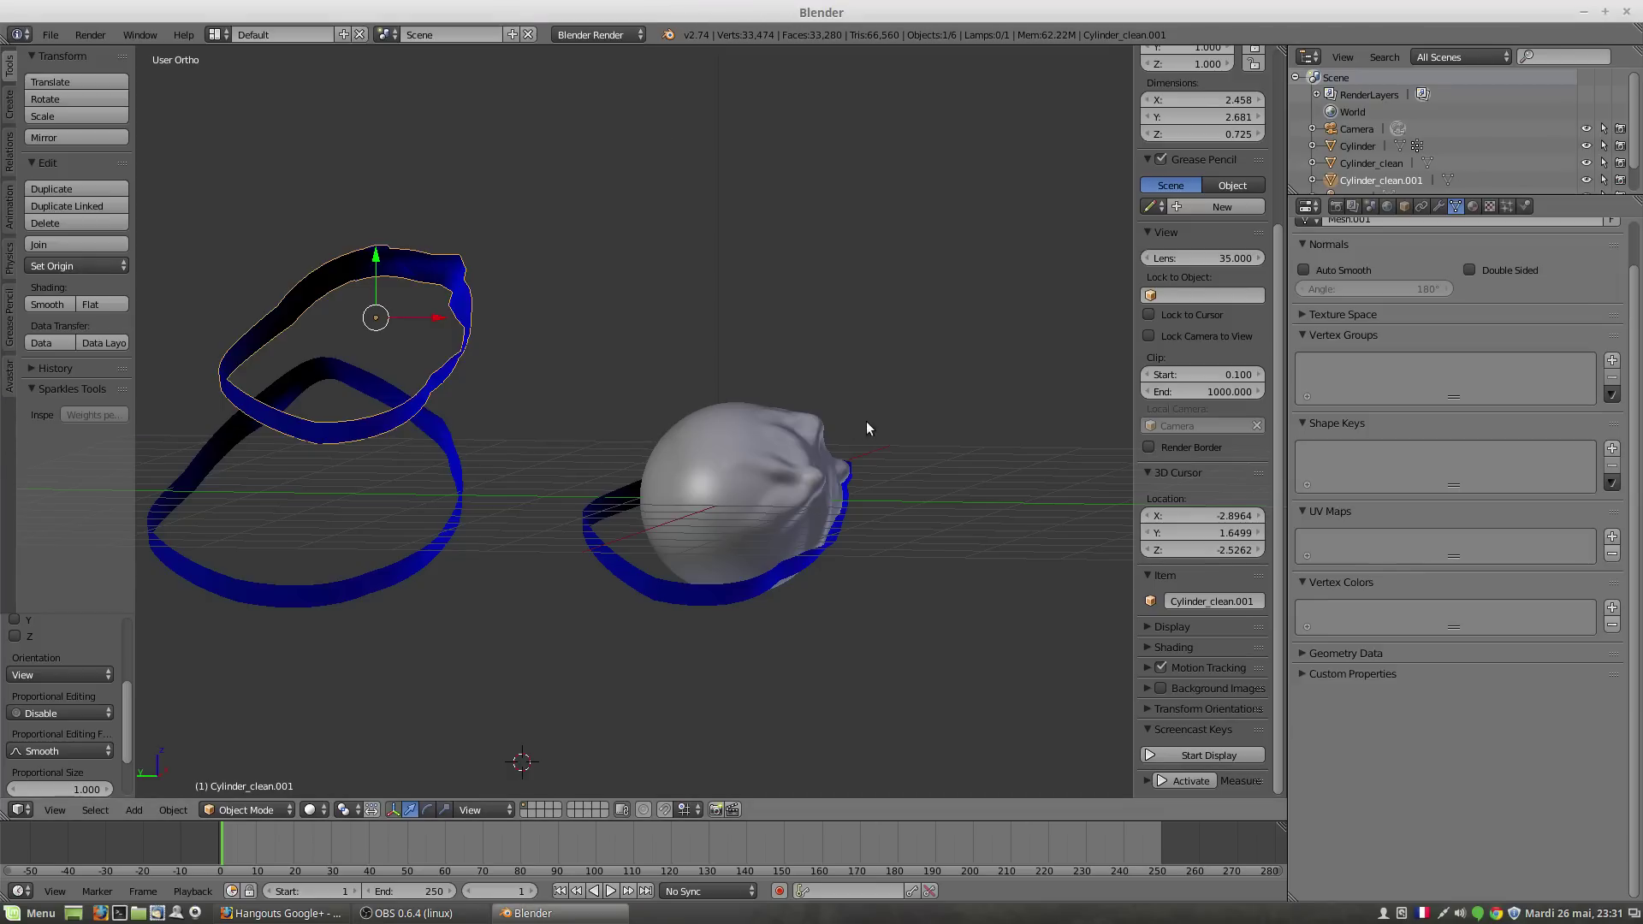
Step: Select the original Cylinder band around the sphere and remove both of its shape keys, Shrinkwrap and Basis
click(1611, 481)
right_click(773, 581)
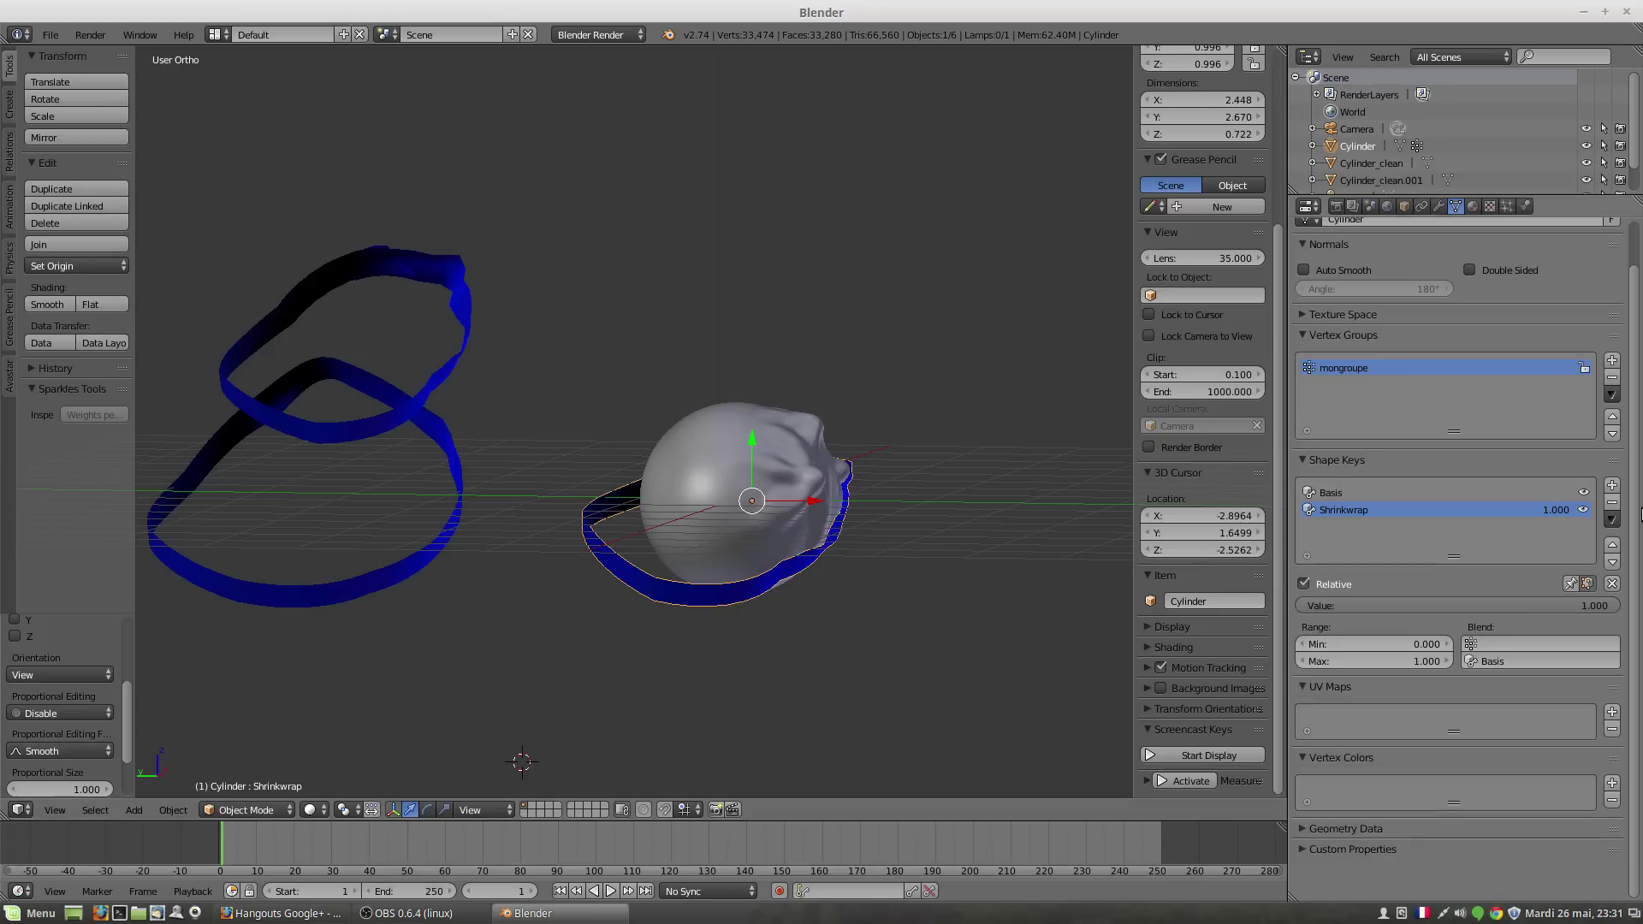
click(1612, 501)
click(1612, 501)
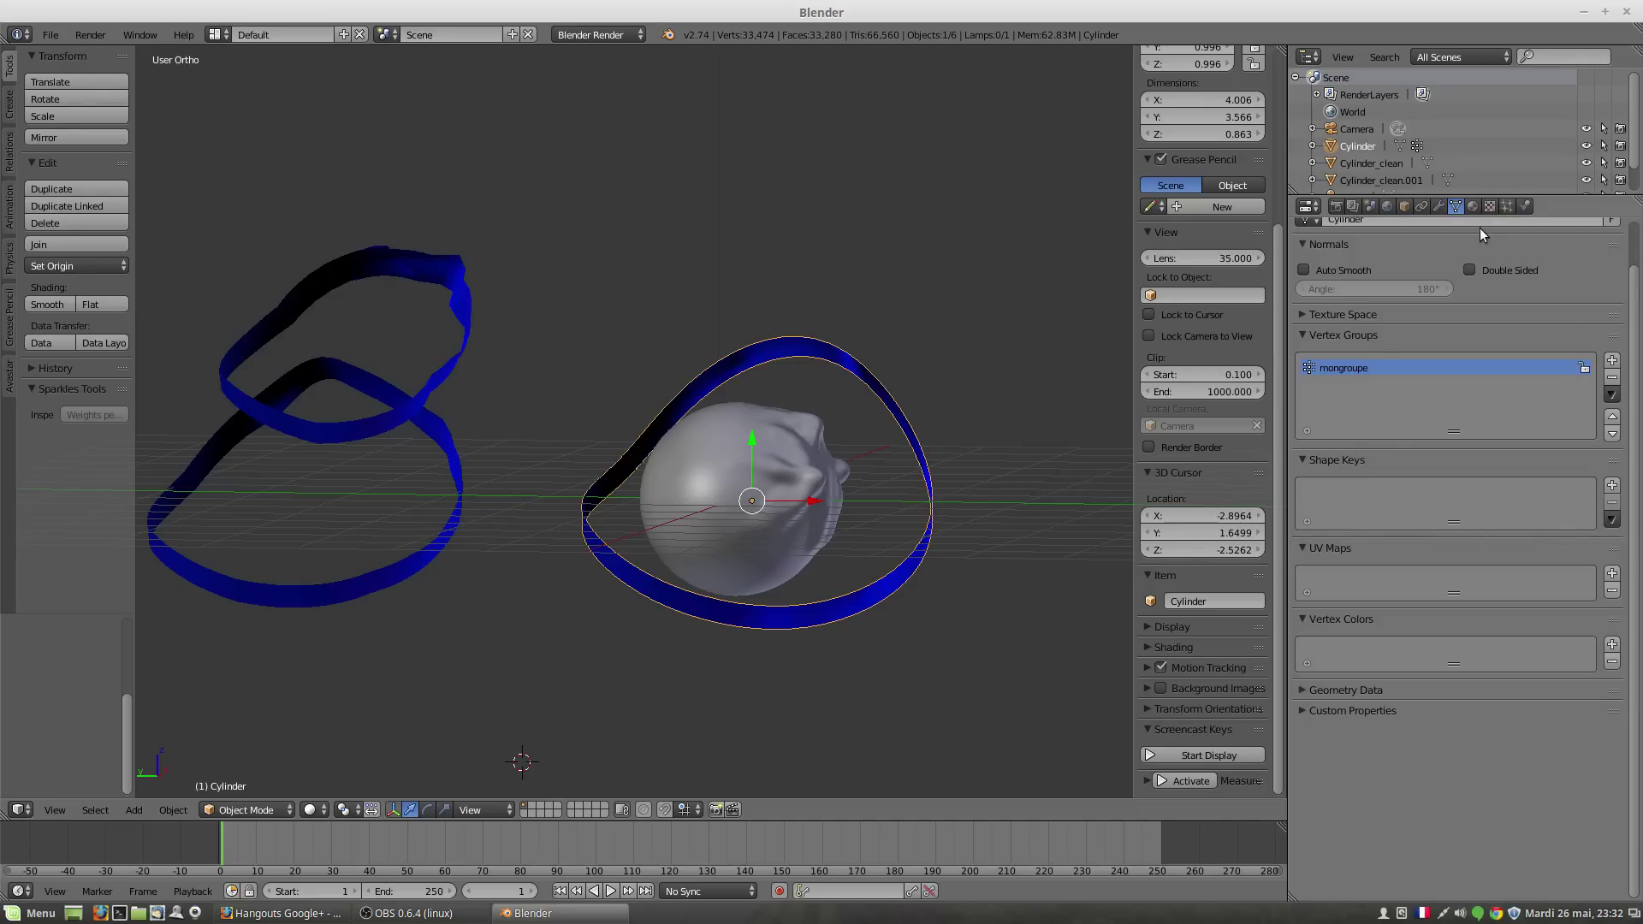
Step: Add a Simple Deform modifier to the original Cylinder band
click(1440, 206)
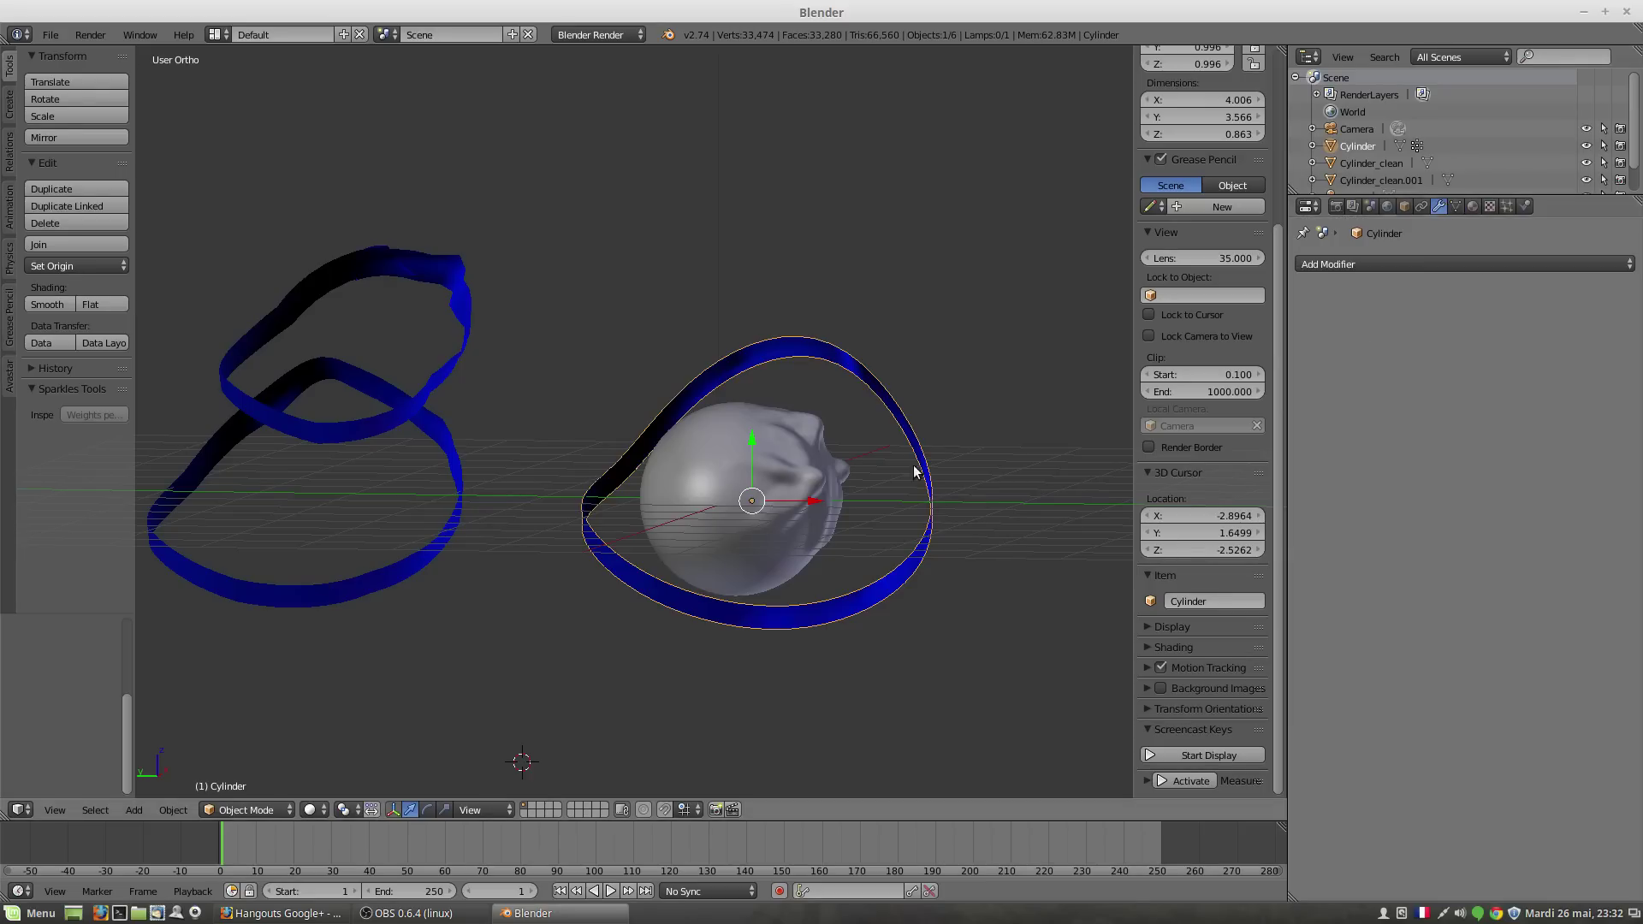
click(1338, 264)
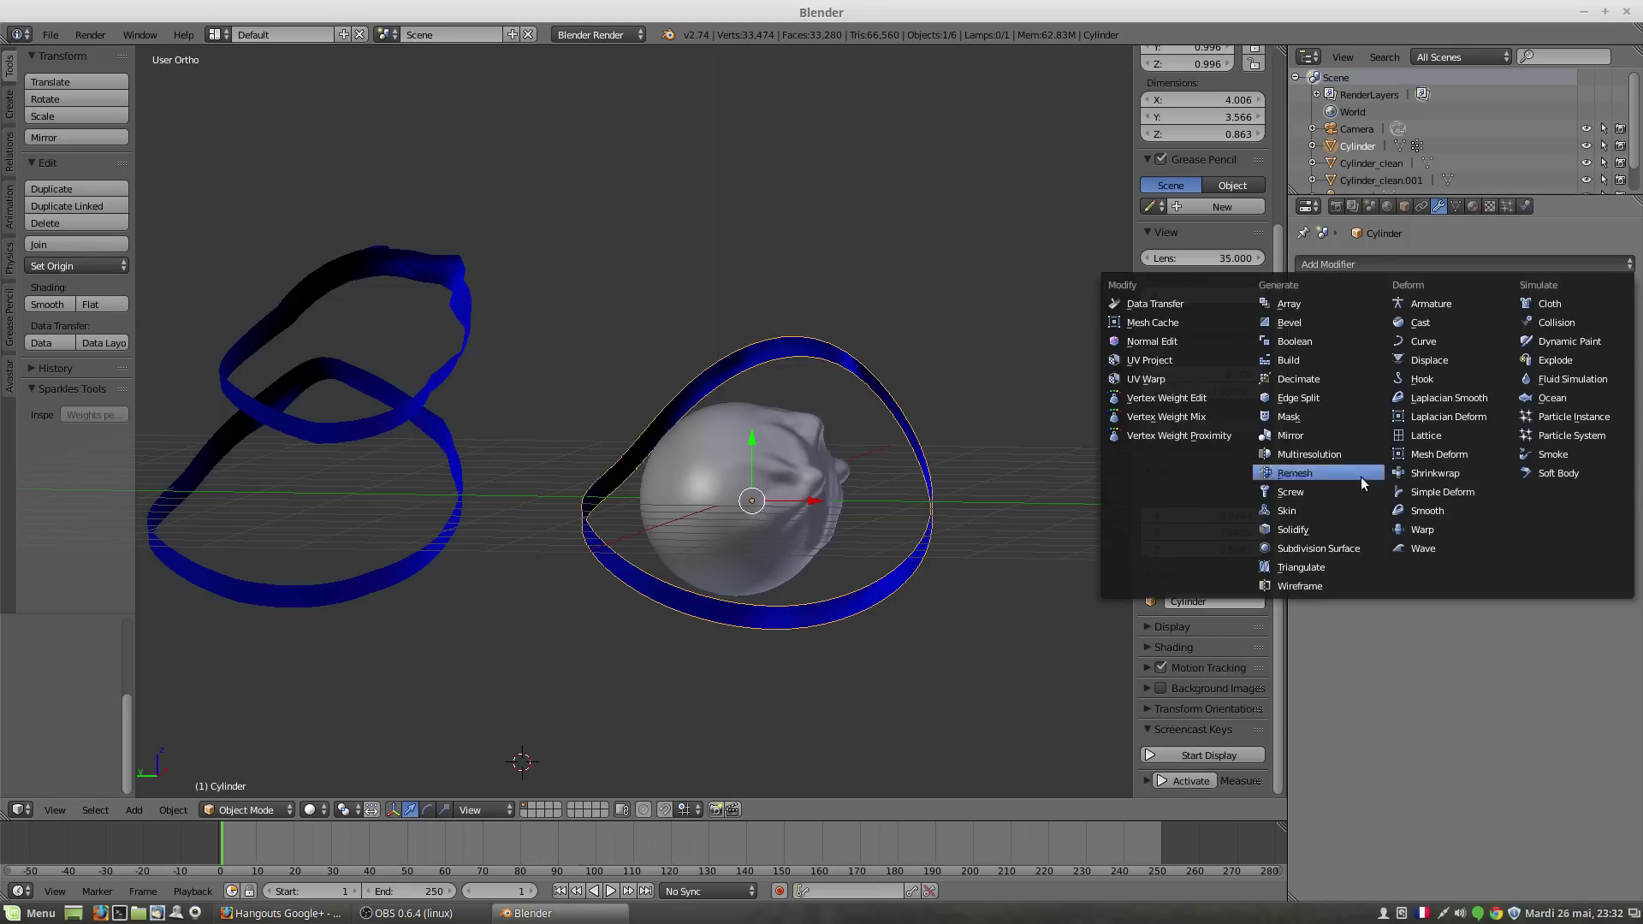
click(1439, 493)
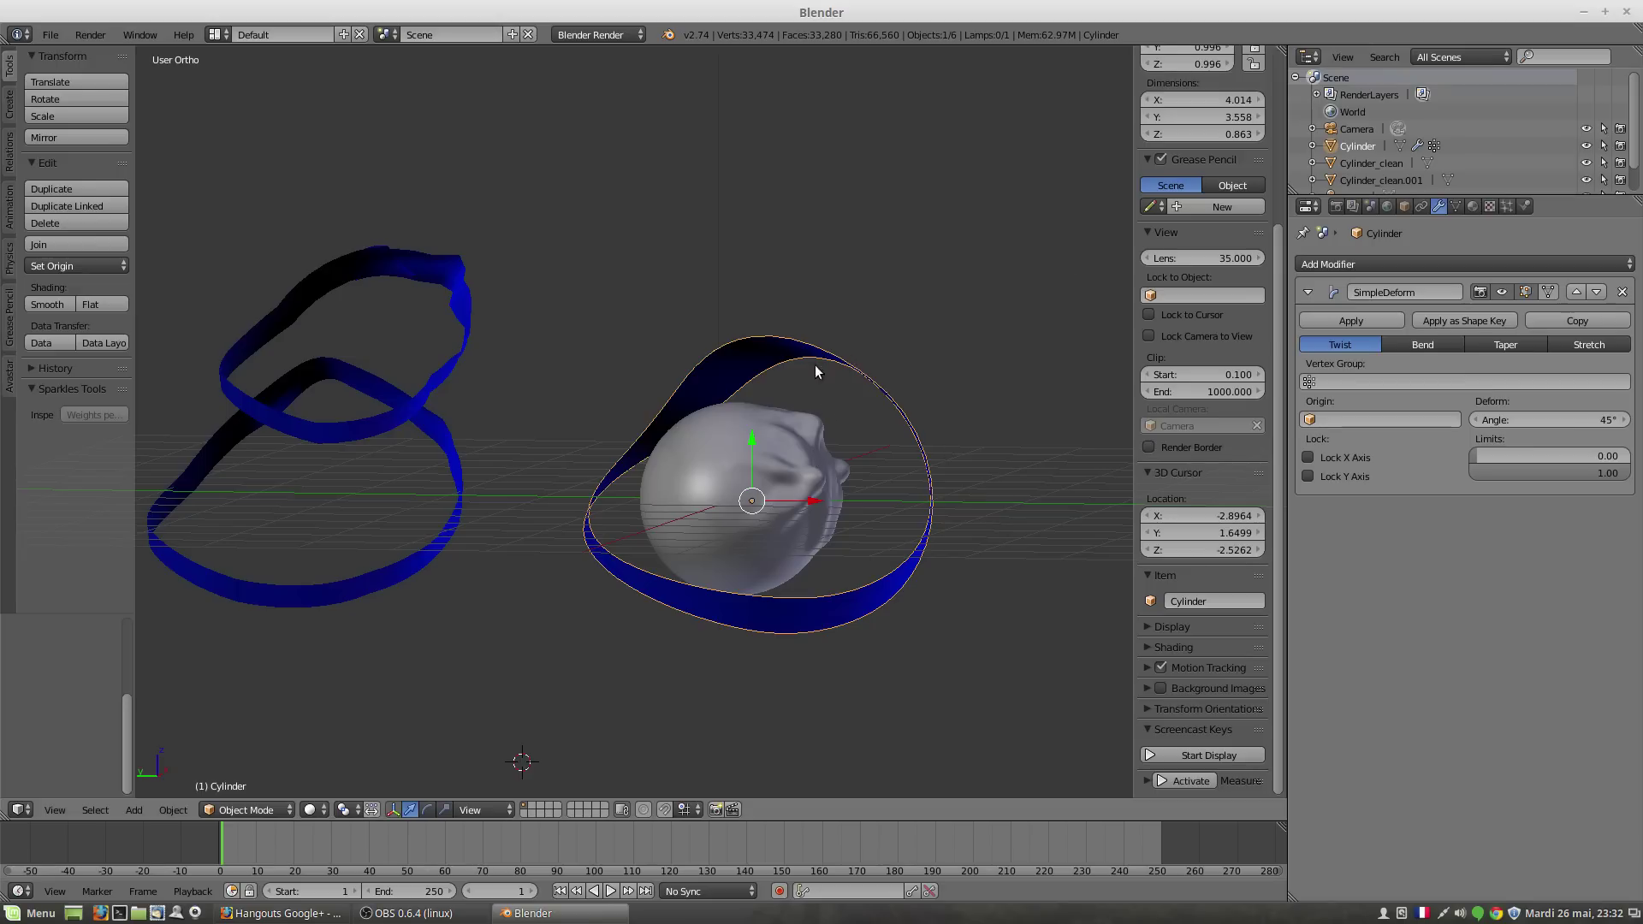
Step: Delete the Cylinder, Cylinder_clean.001 and Cylinder_clean bands so that only the sphere's mesh is left
key(x)
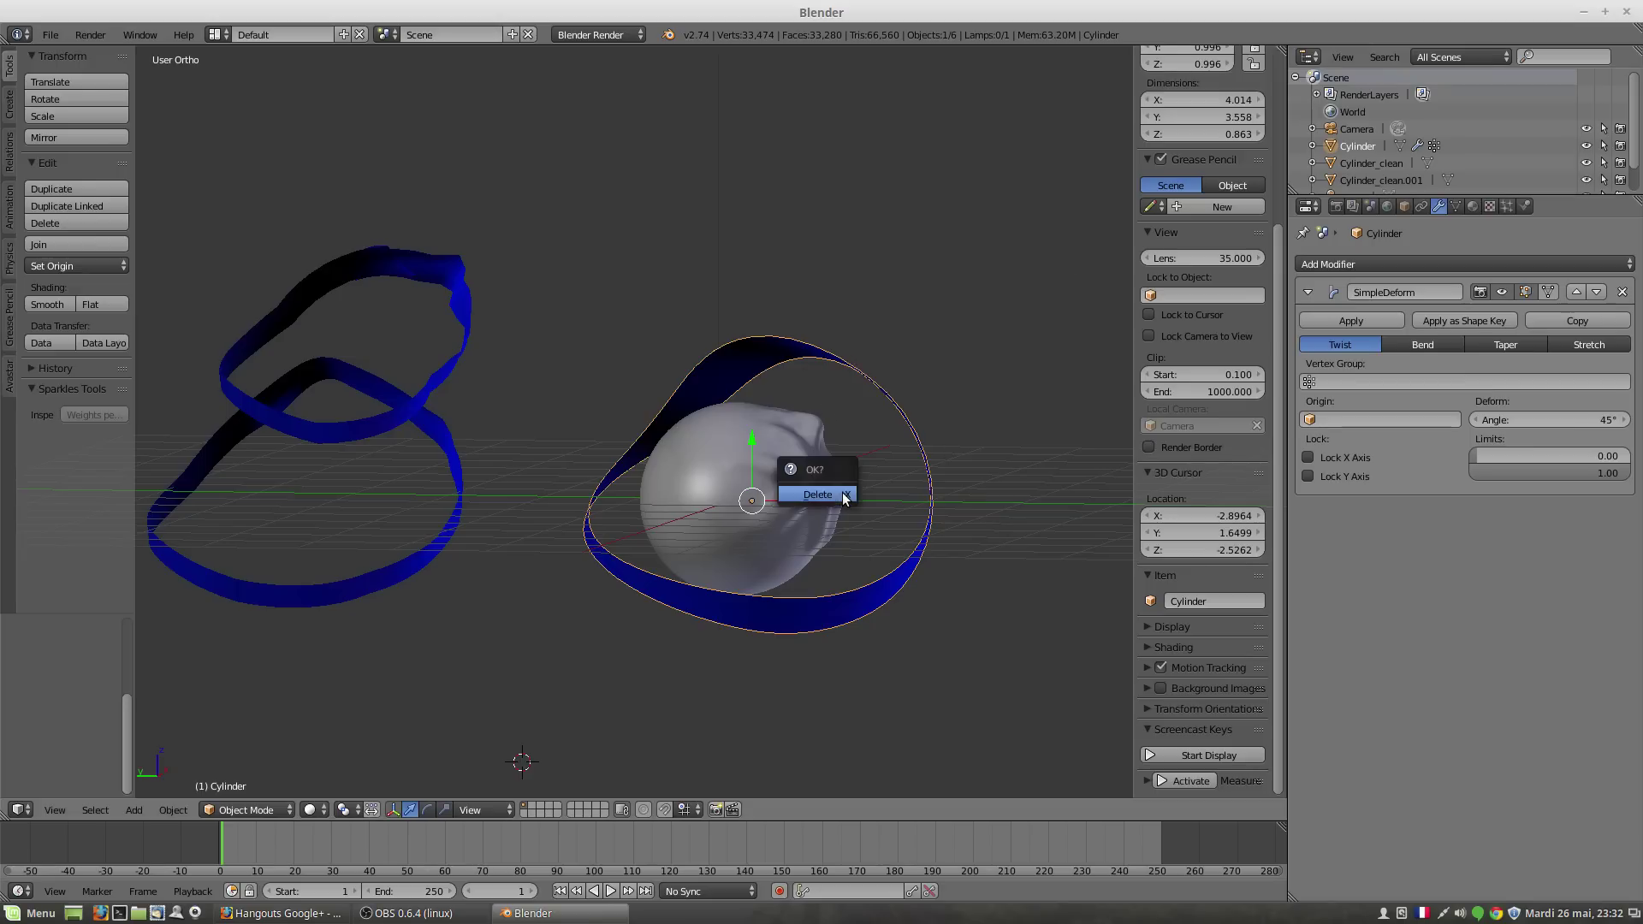
click(842, 492)
click(407, 414)
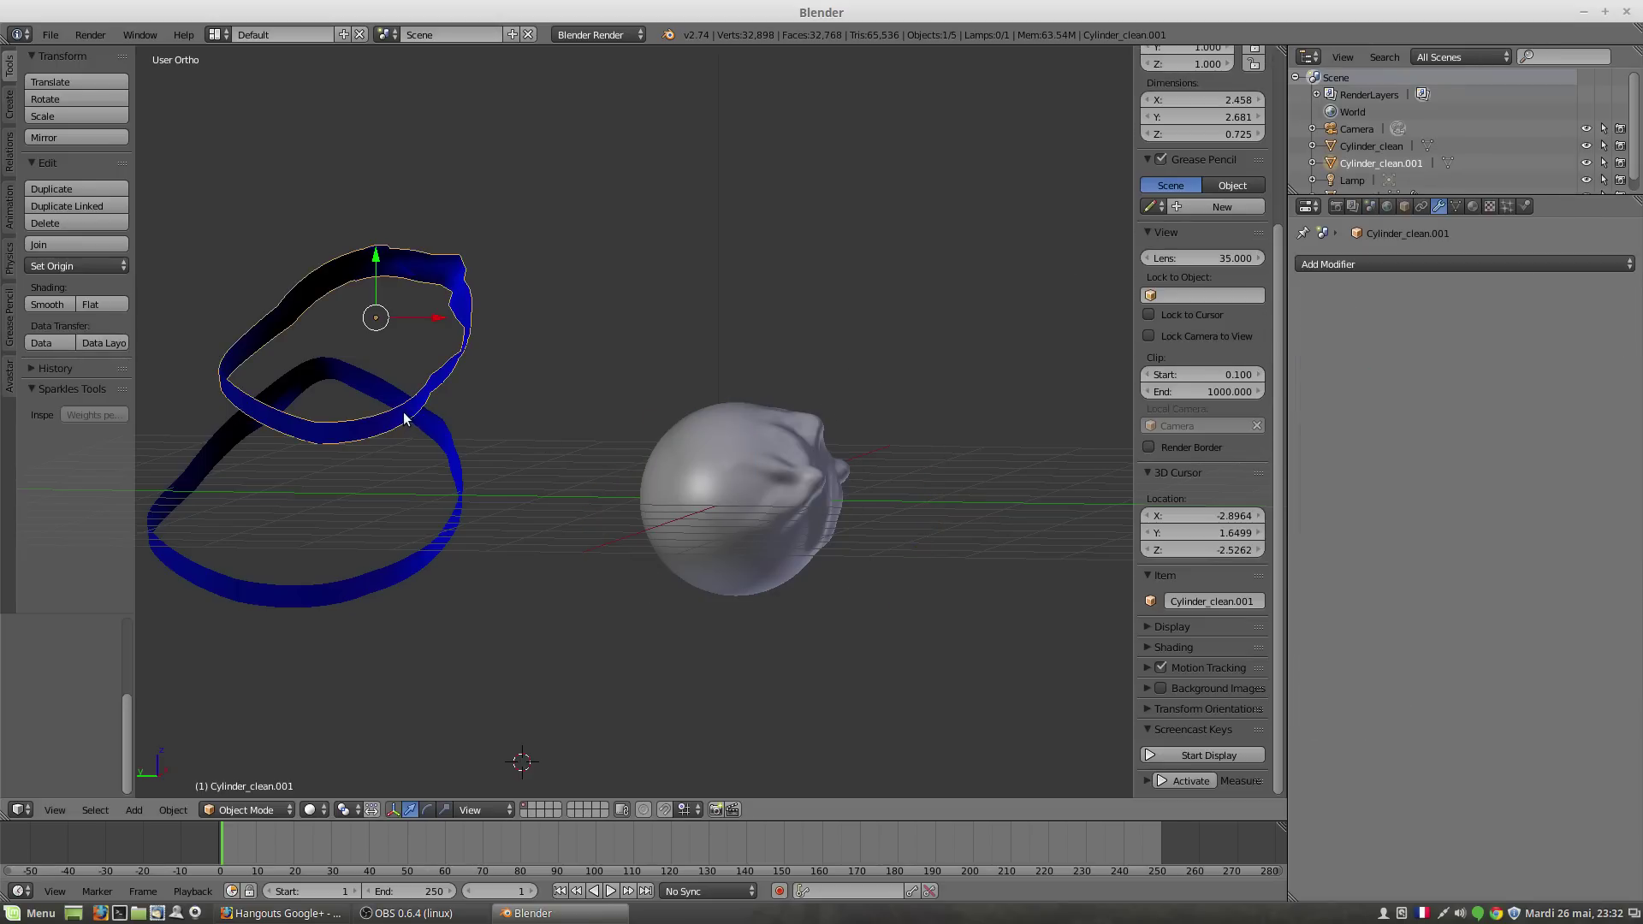
key(x)
click(393, 418)
click(428, 552)
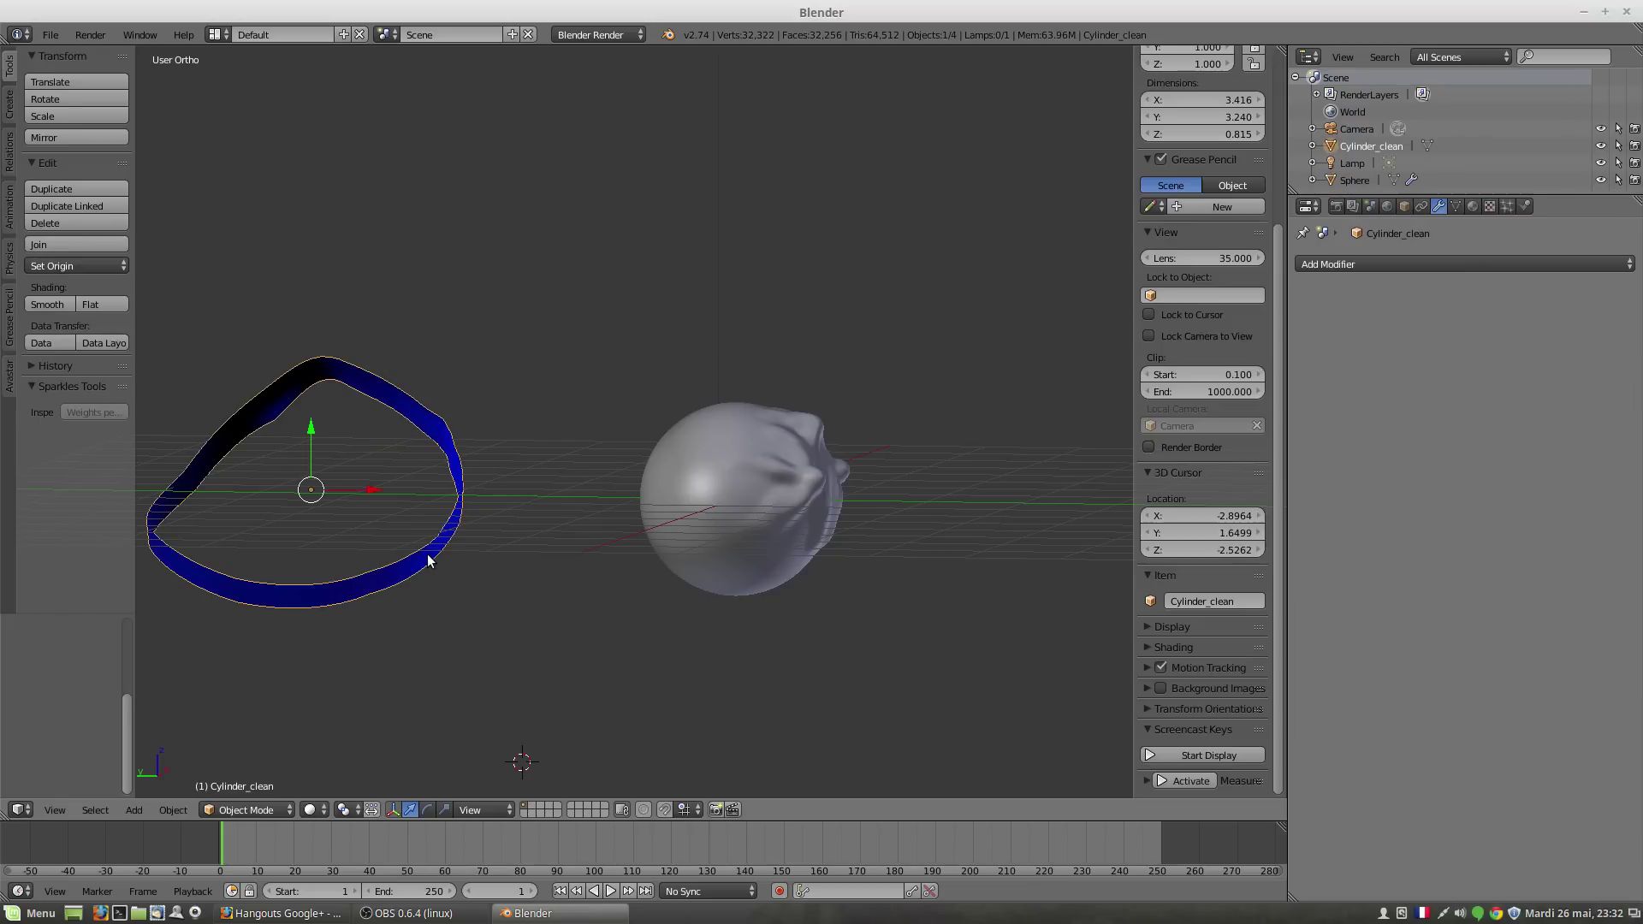
key(x)
click(429, 556)
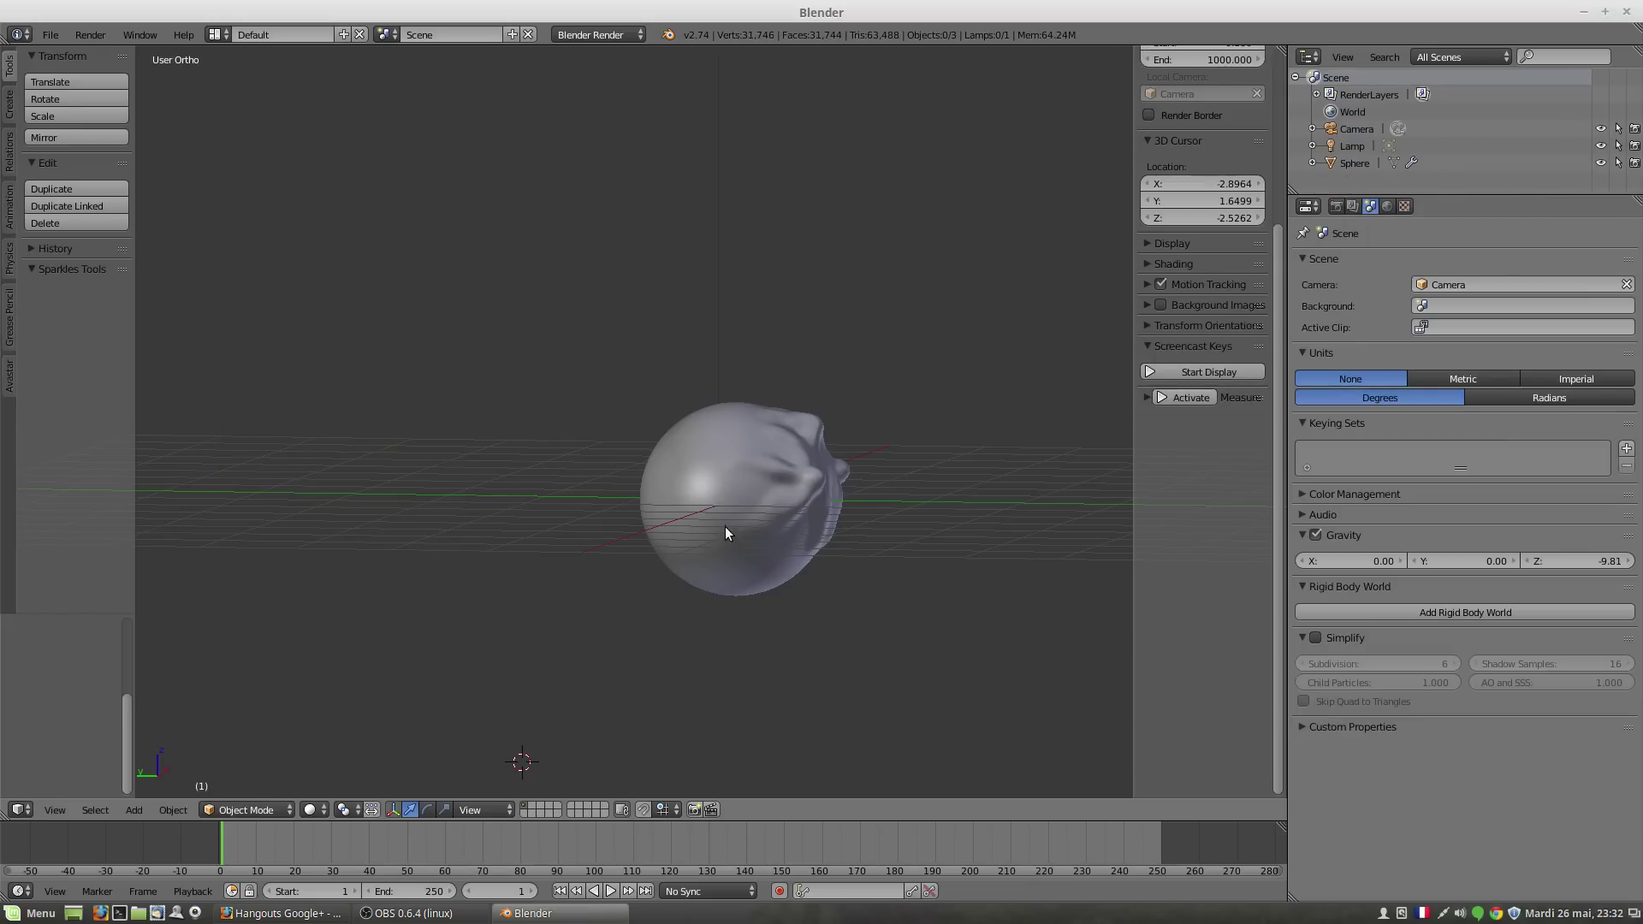
Step: Place the 3D cursor just below the sphere in the front orthographic view and add a mesh cylinder there
key(KP_1)
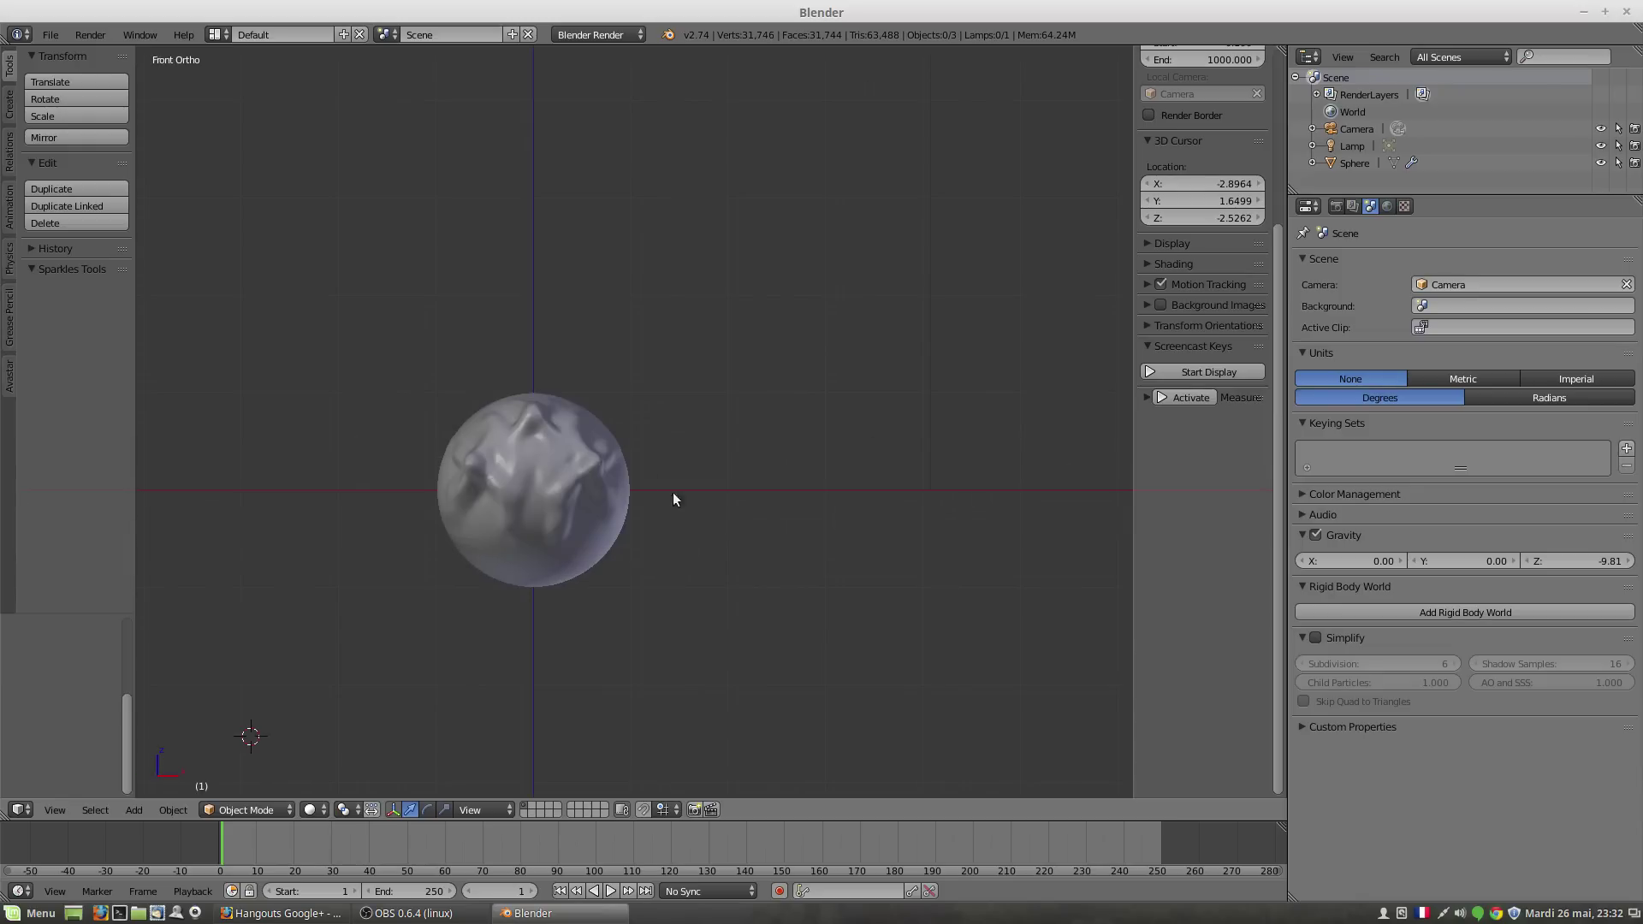
mouse_move(642, 474)
shift+middle_down()
mouse_move(680, 543)
mouse_move(655, 500)
shift+middle_up()
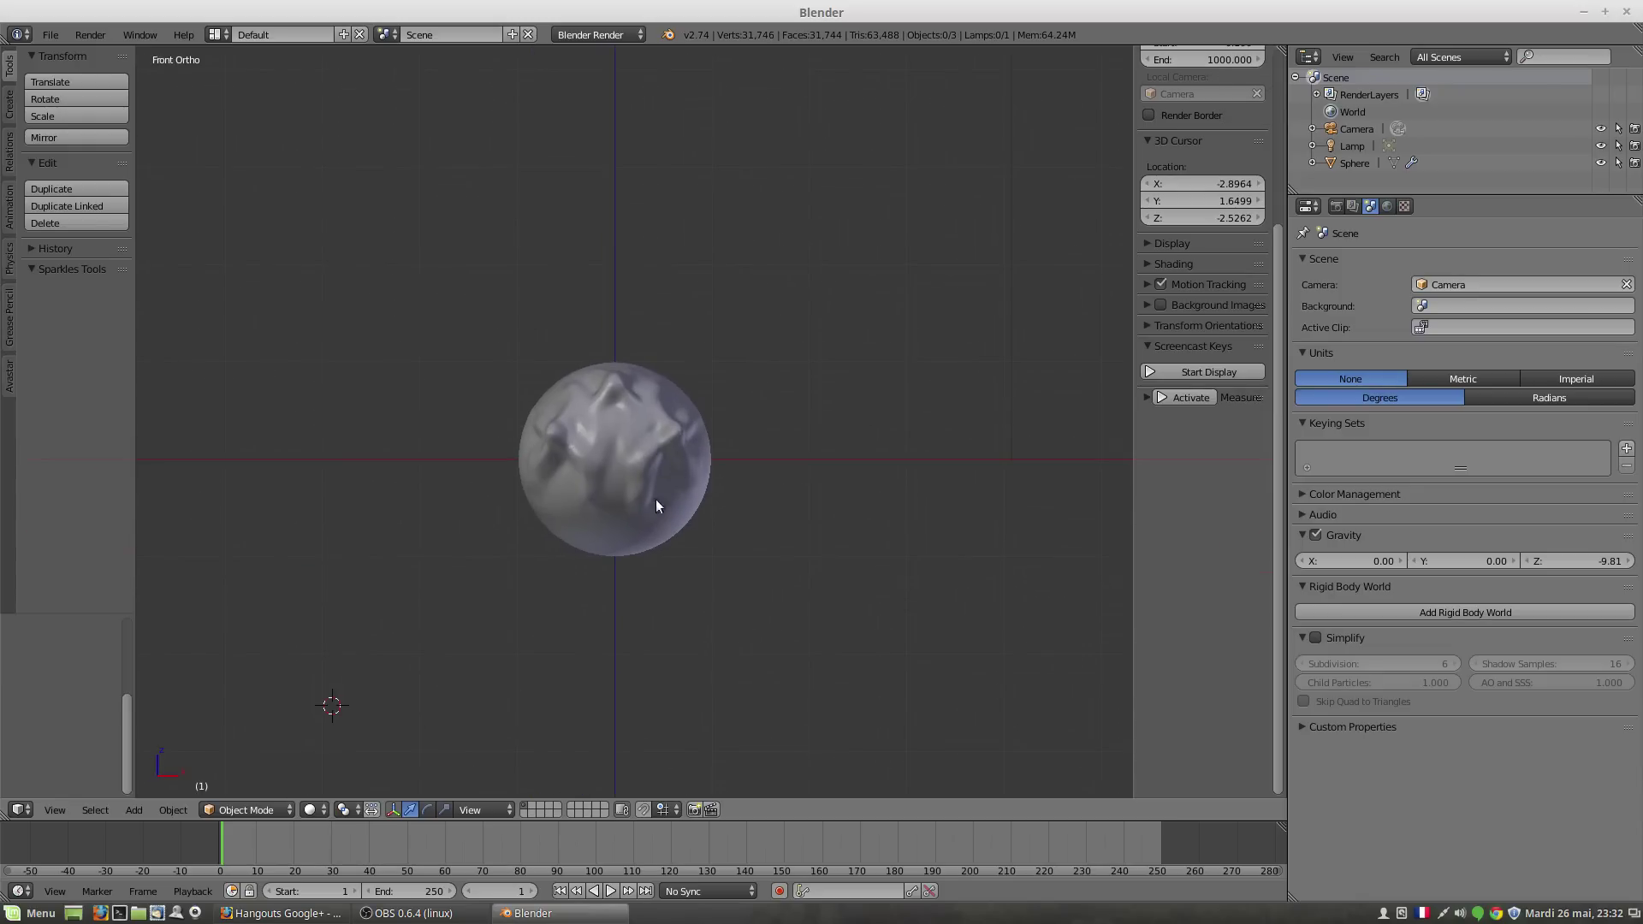
click(619, 655)
key(shift+a)
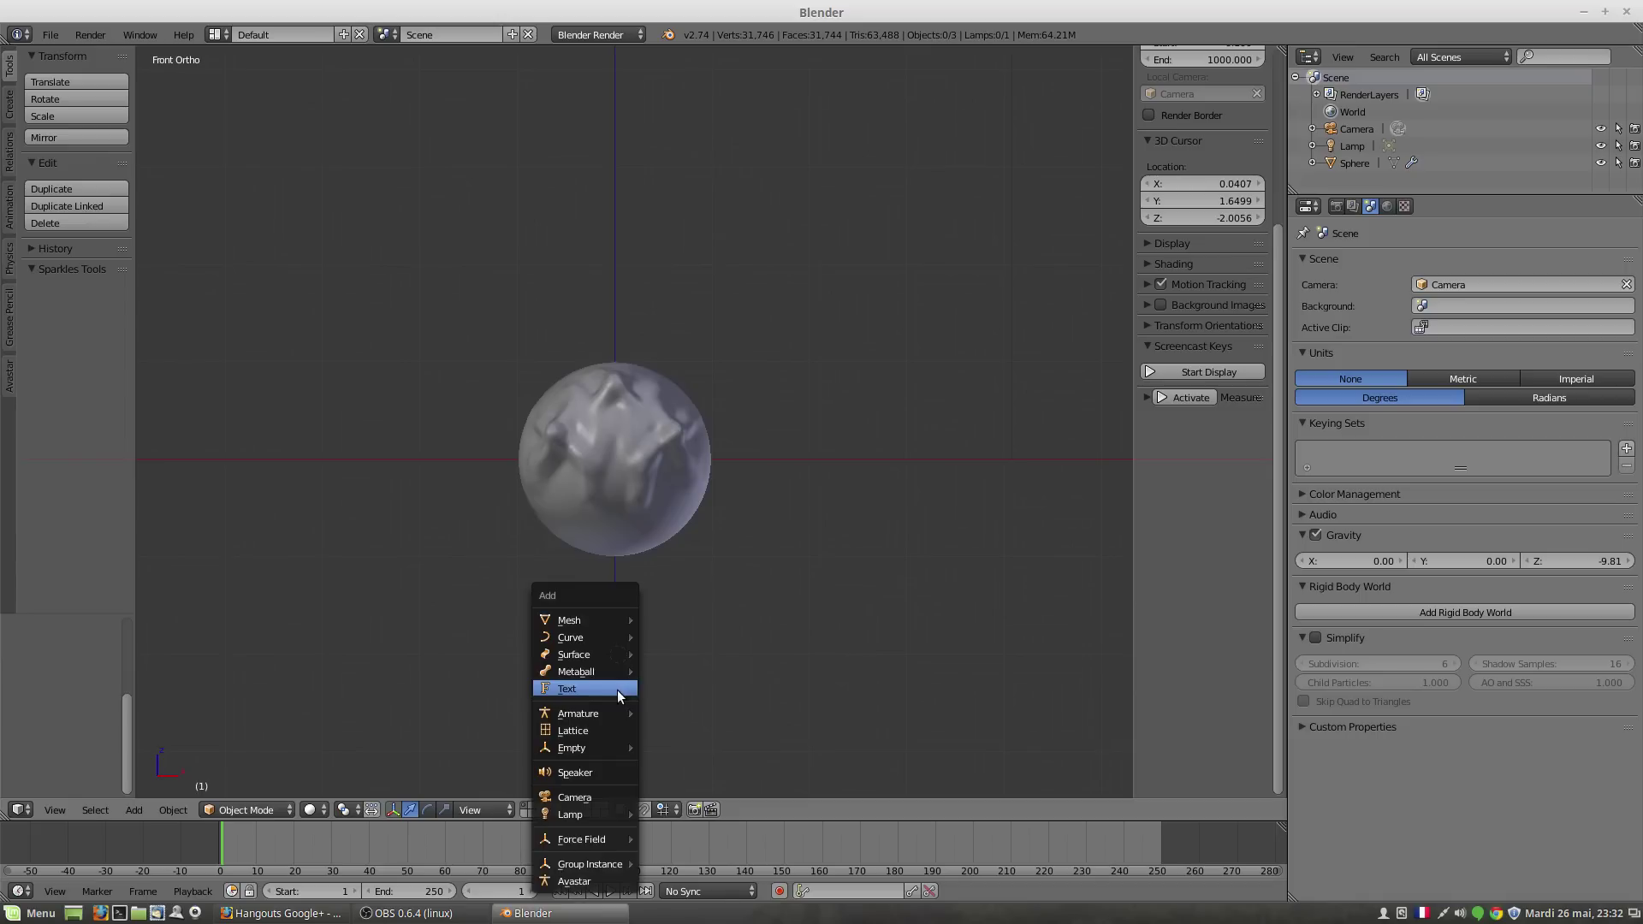
mouse_move(596, 620)
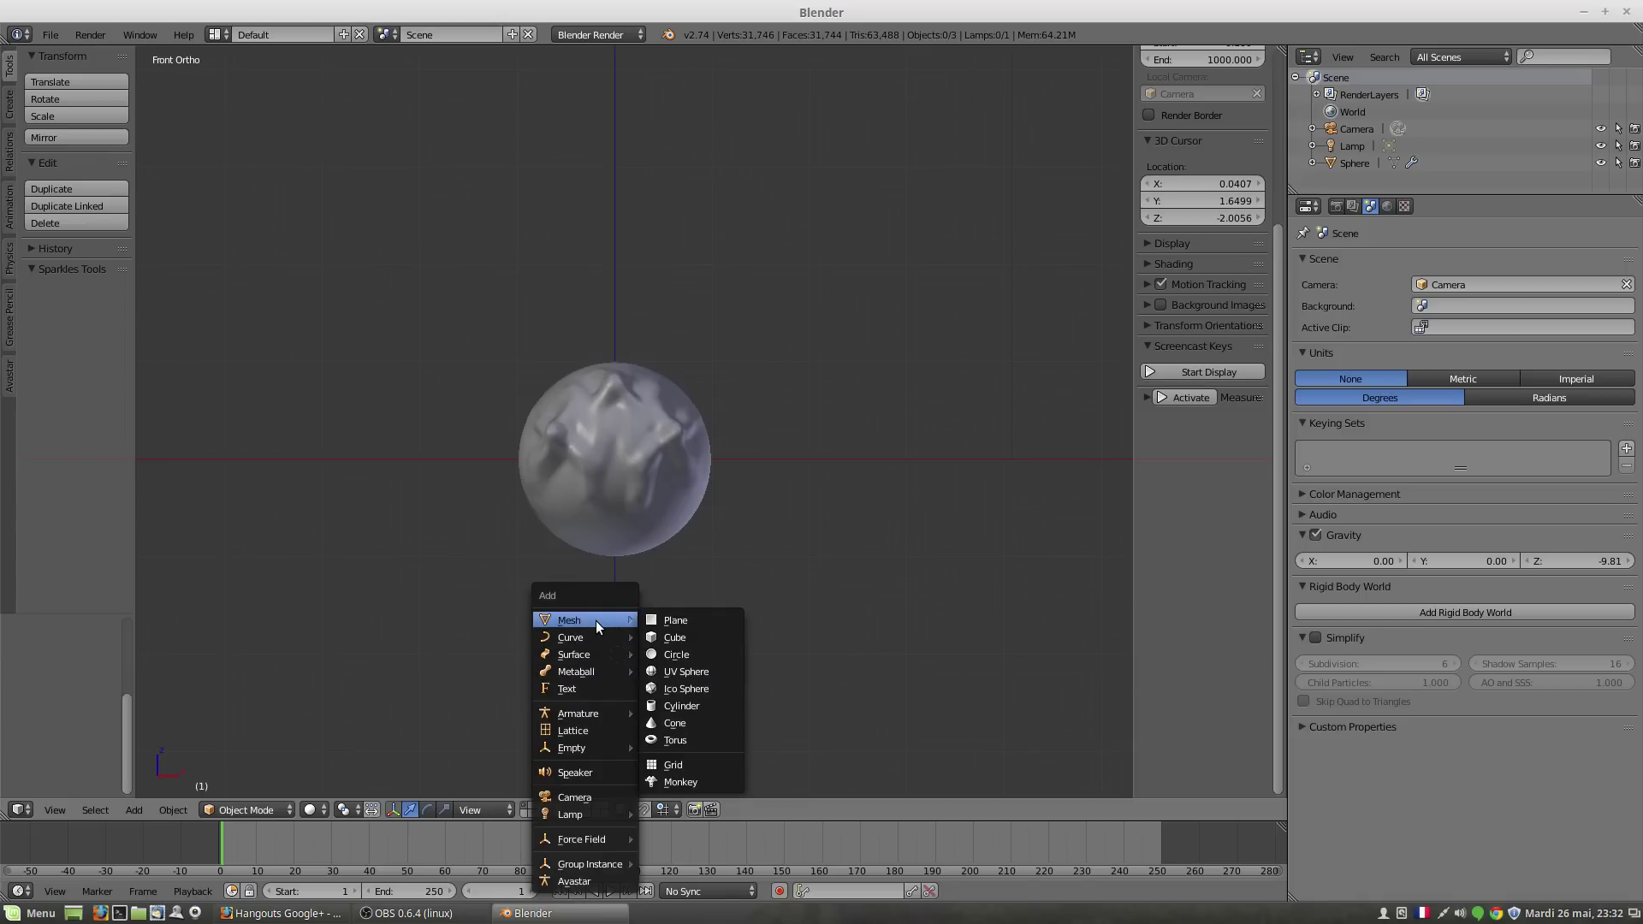
click(680, 705)
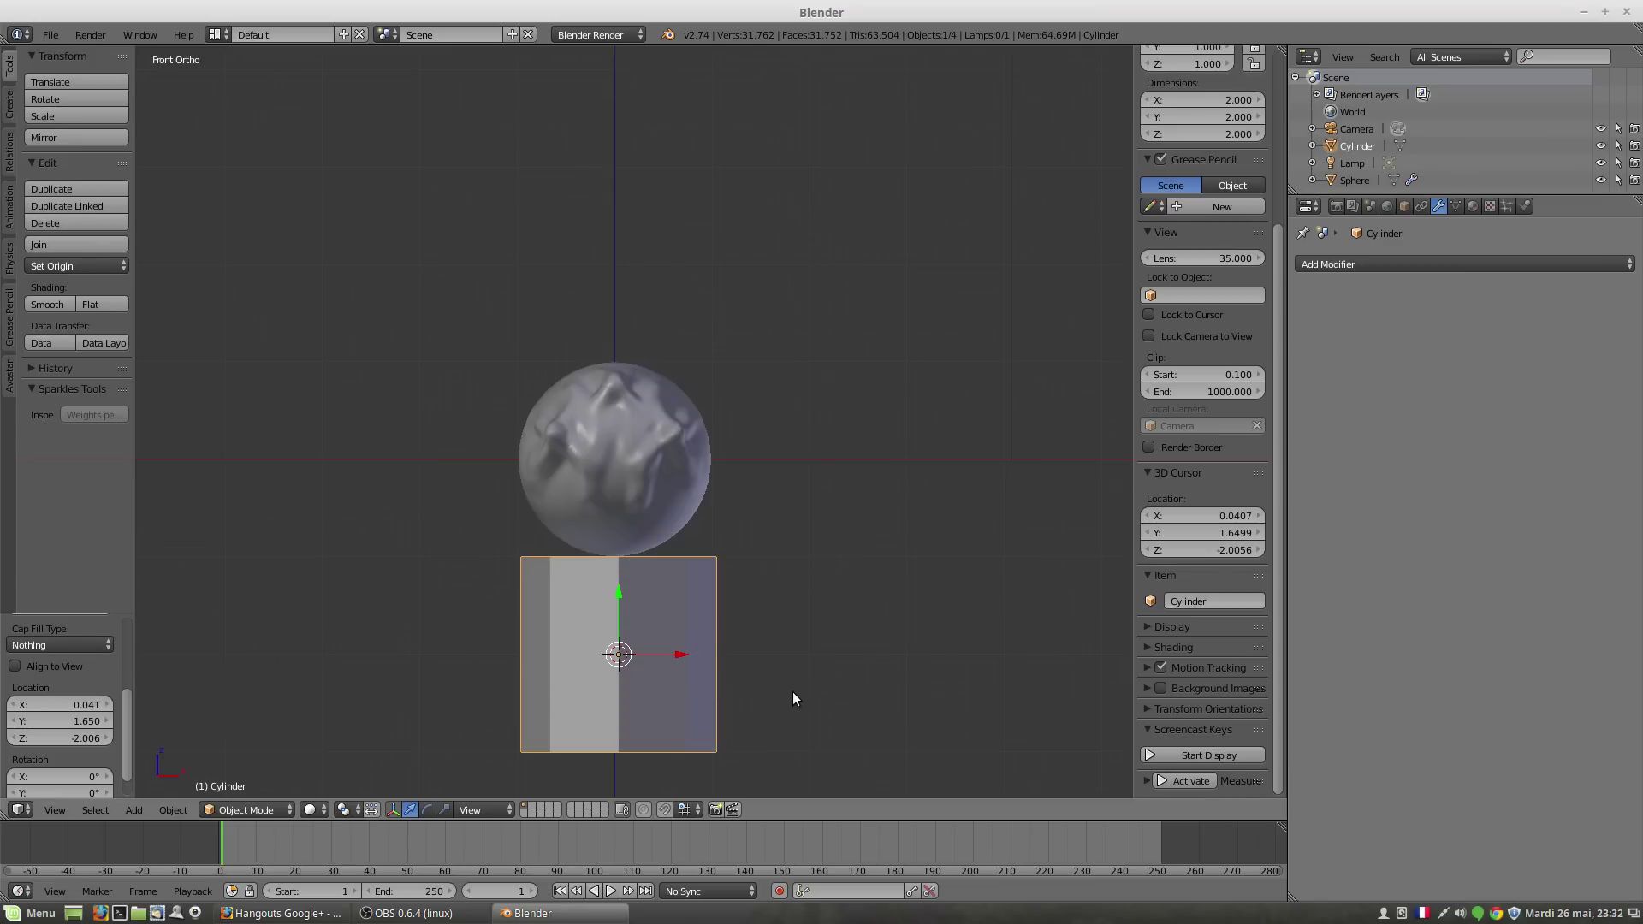
Step: Flatten the new cylinder's mesh along Z in Edit Mode into a thin band about 0.34 units high
key(Tab)
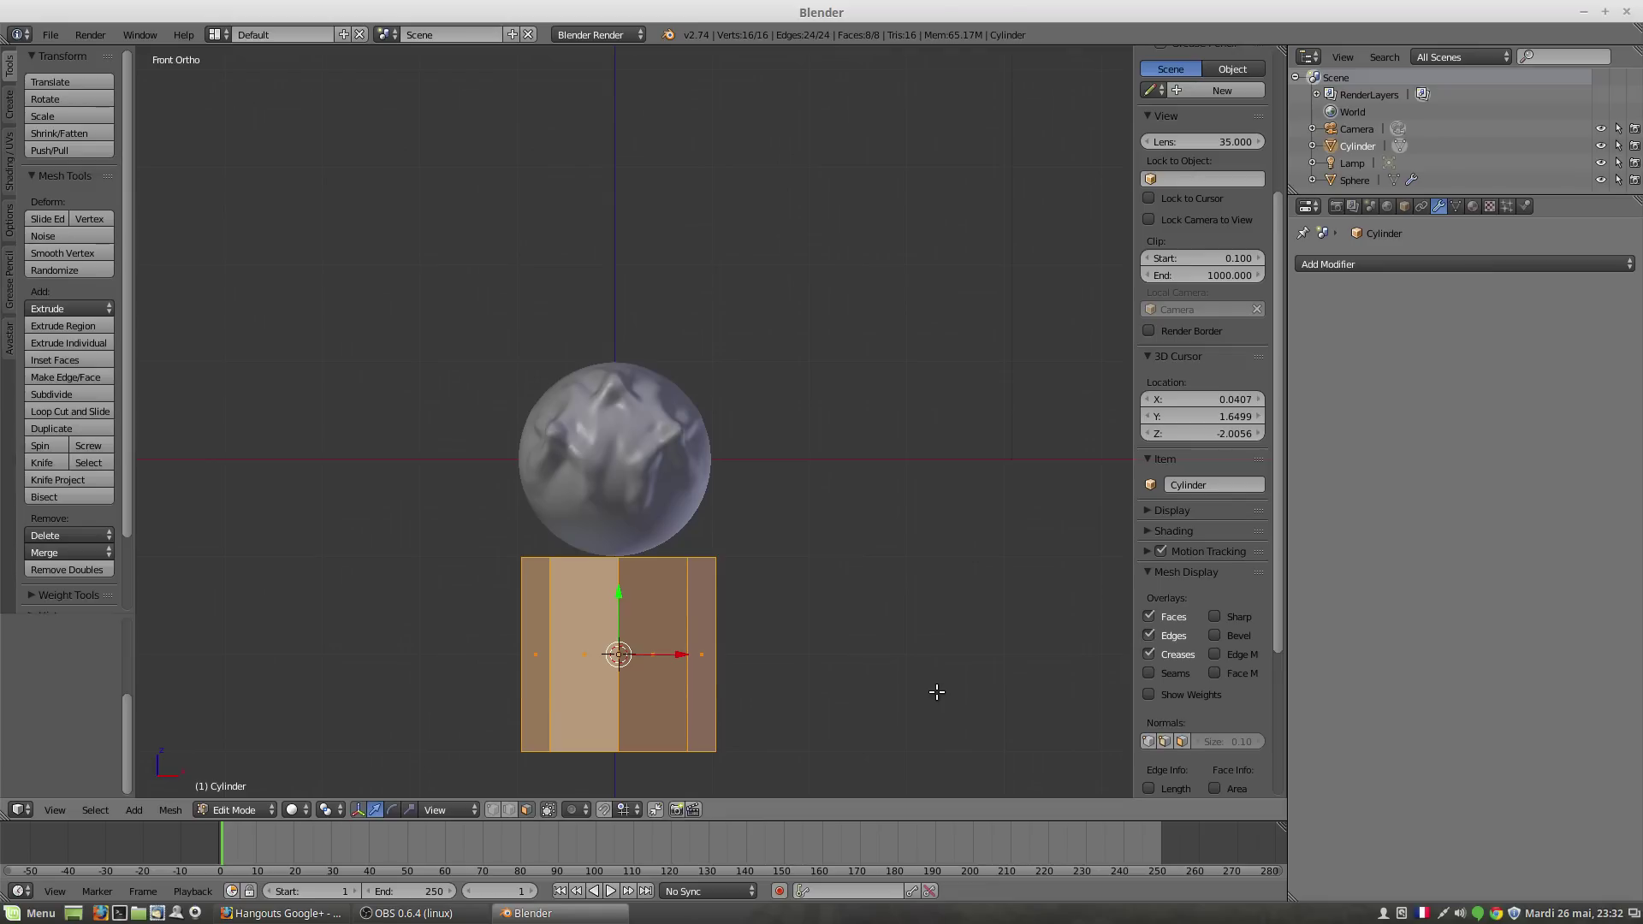
key(s)
key(z)
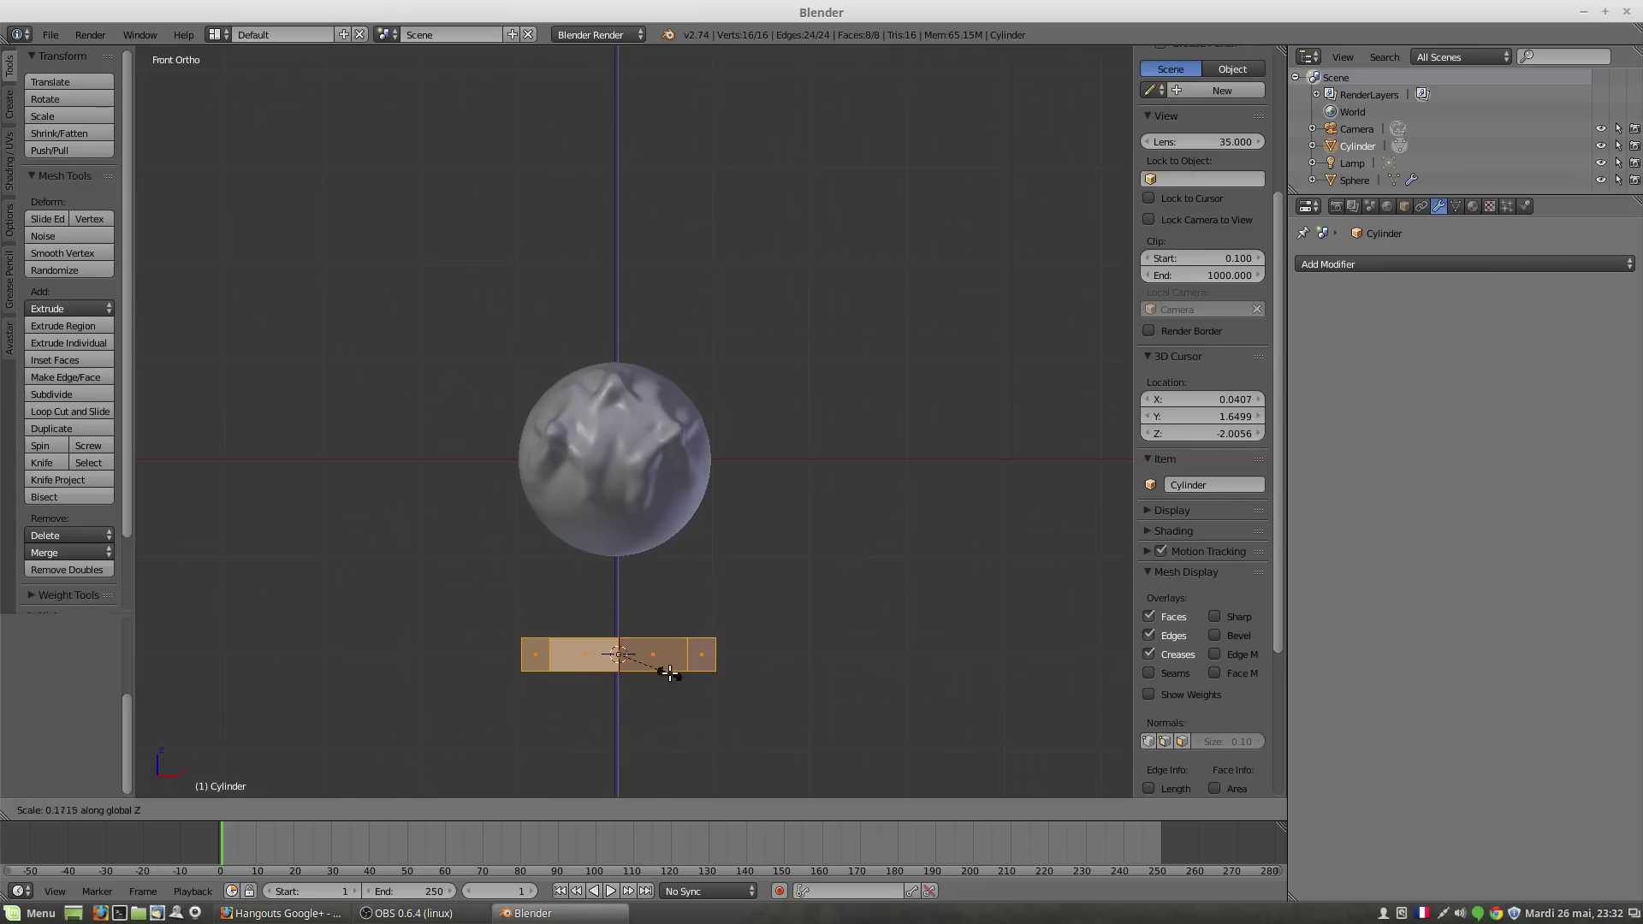
click(670, 673)
key(Tab)
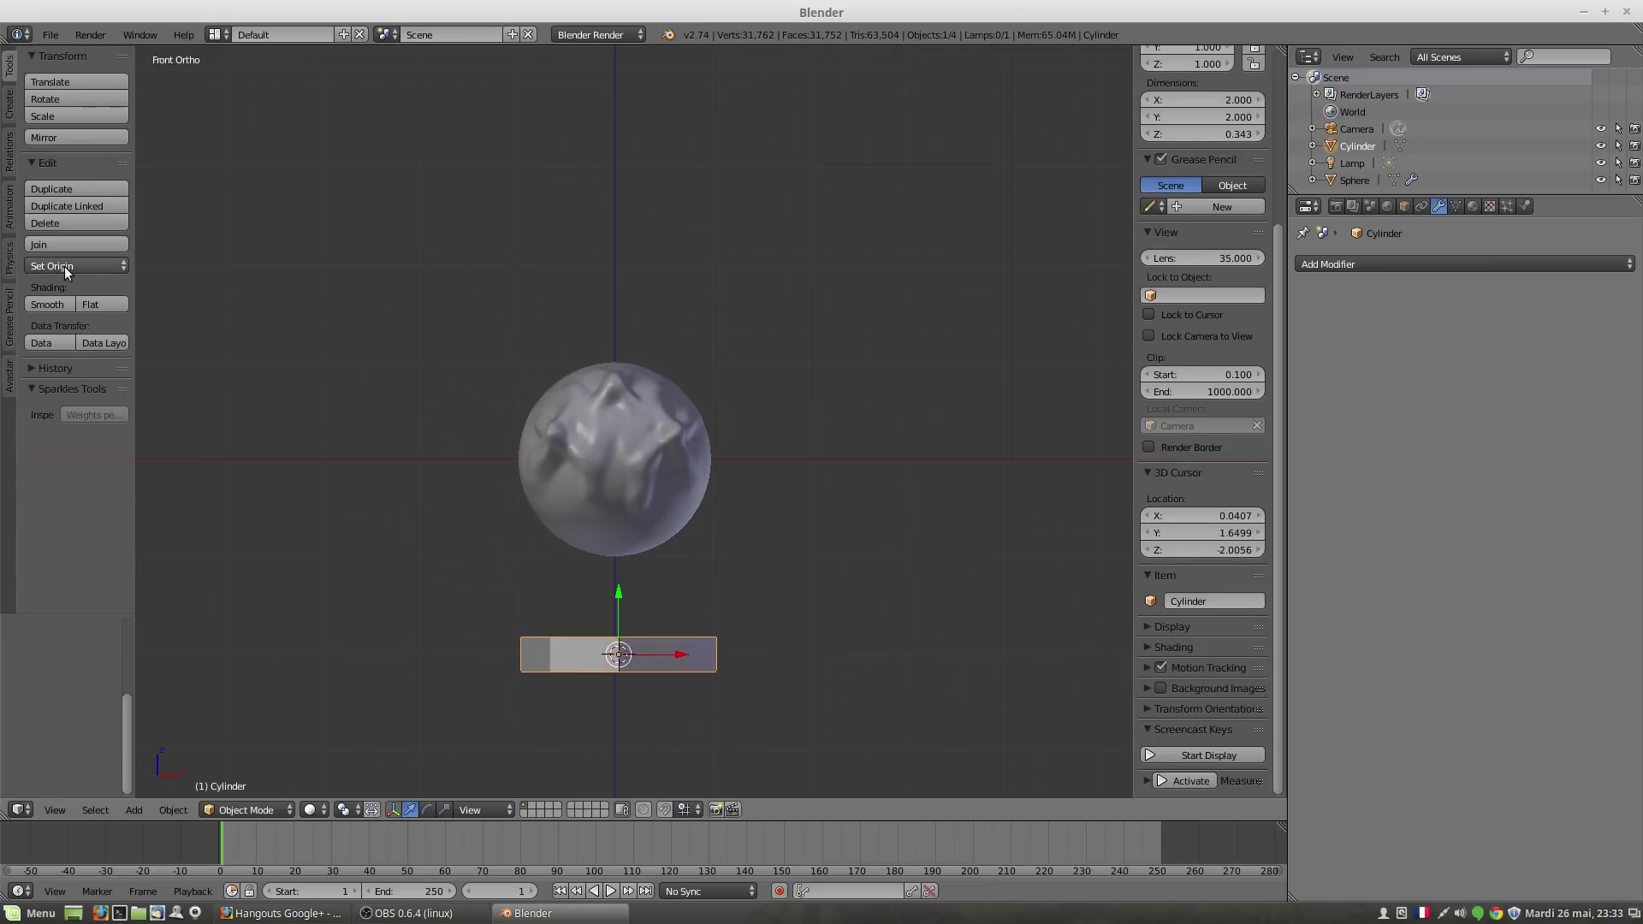
Step: Raise the band's mesh to the sphere's mid-height in Edit Mode and scale it uniformly by about 1.59
key(Tab)
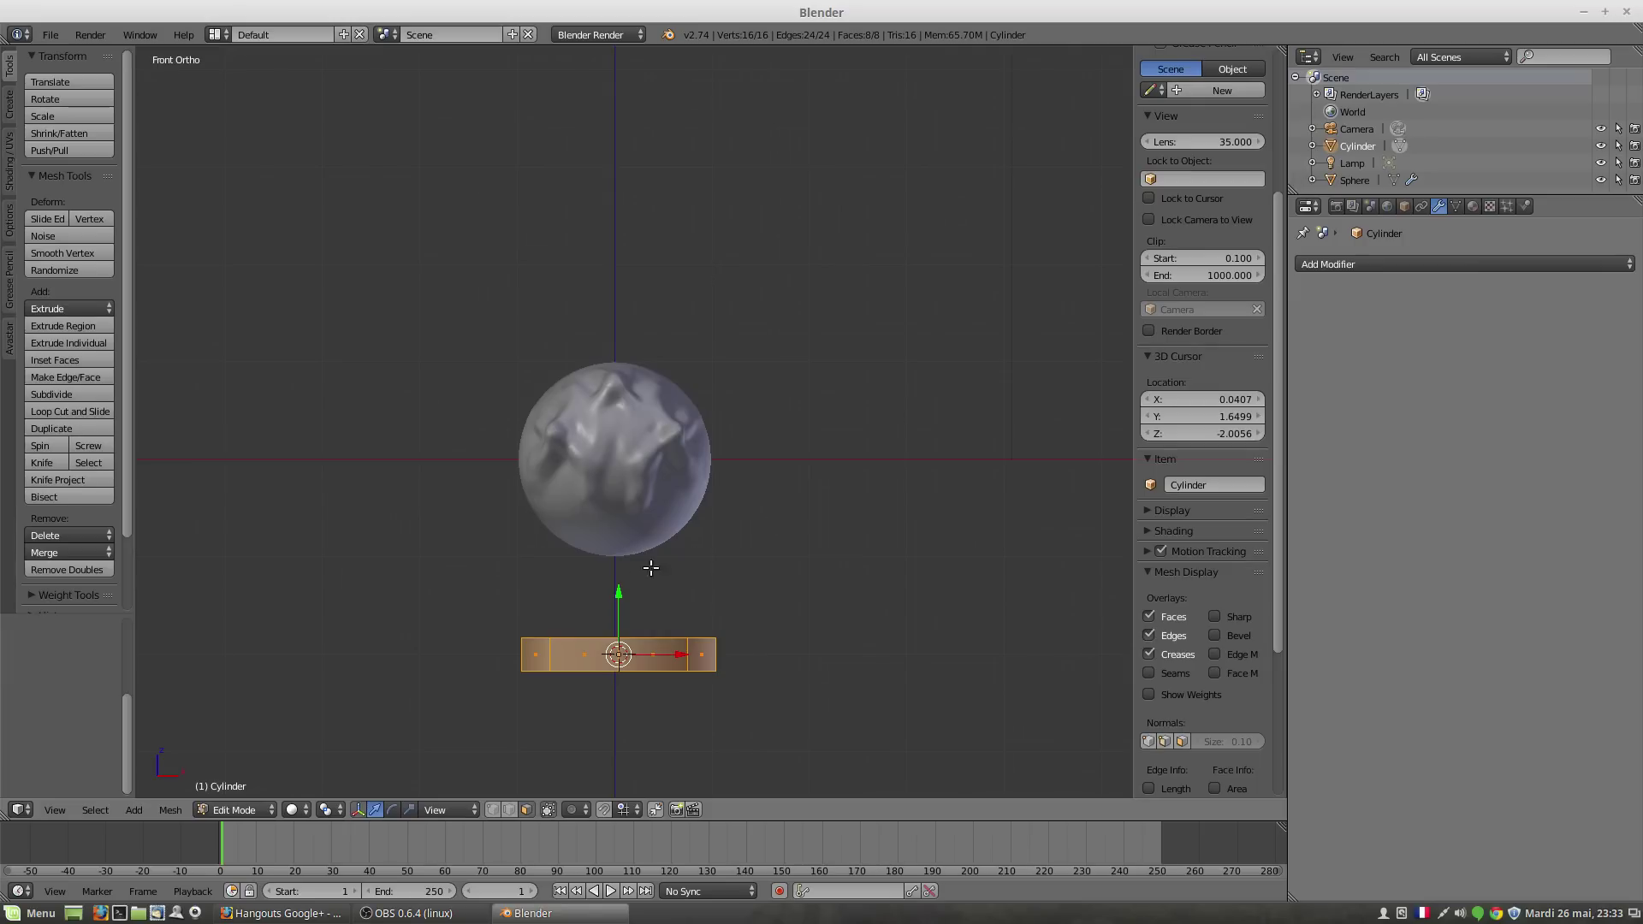
drag(618, 594, 593, 407)
key(s)
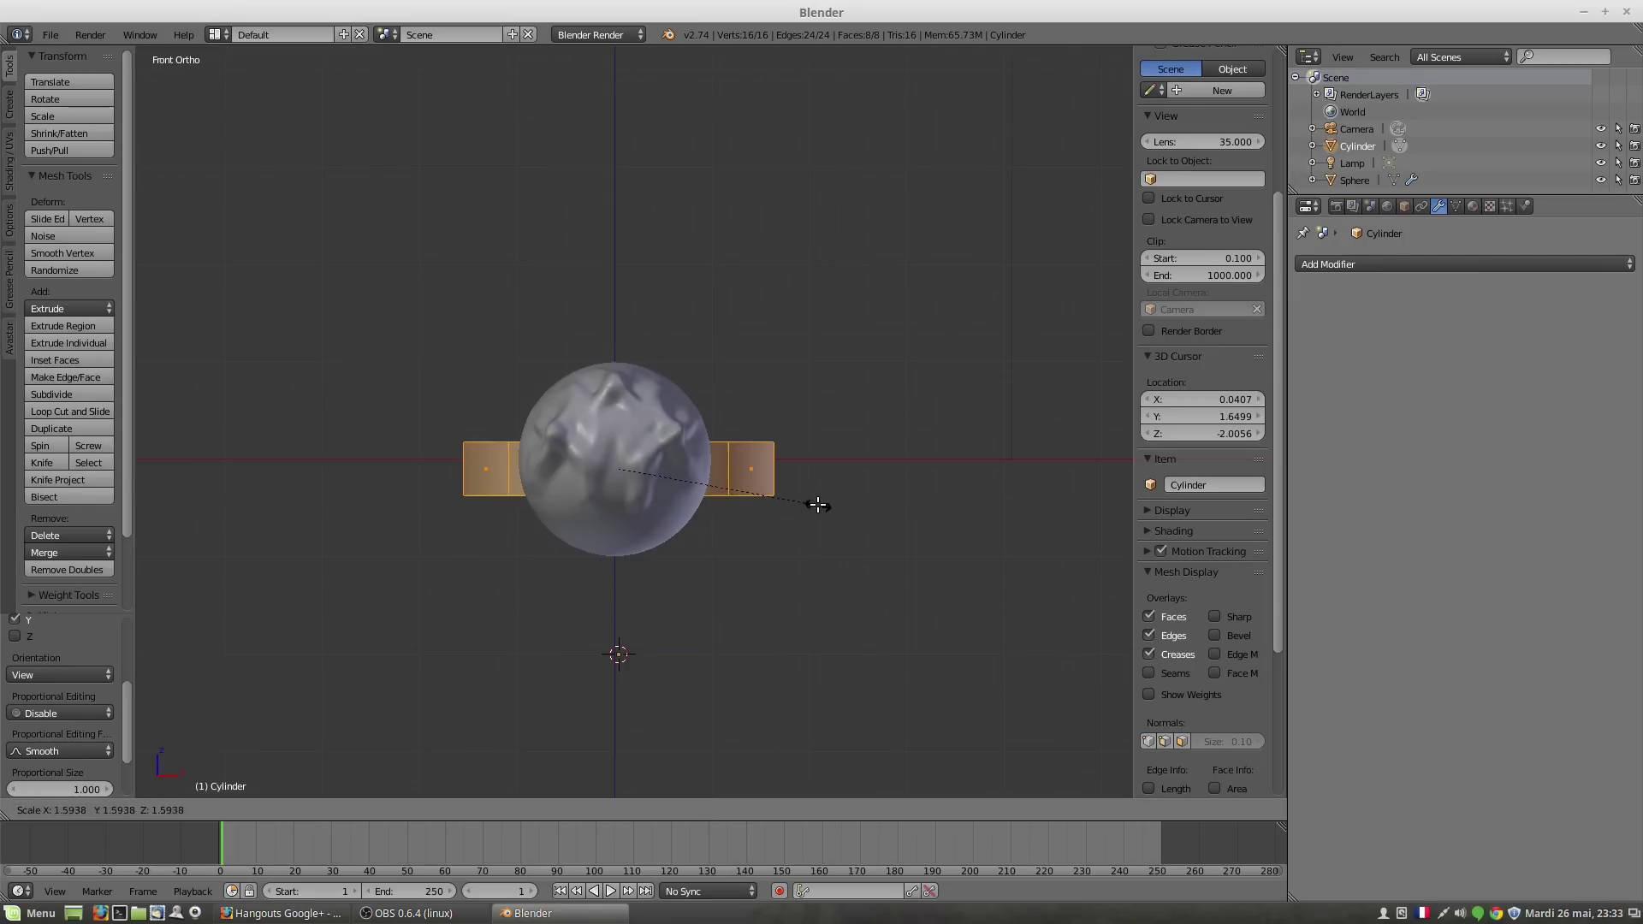
click(817, 505)
middle_drag(804, 509, 719, 599)
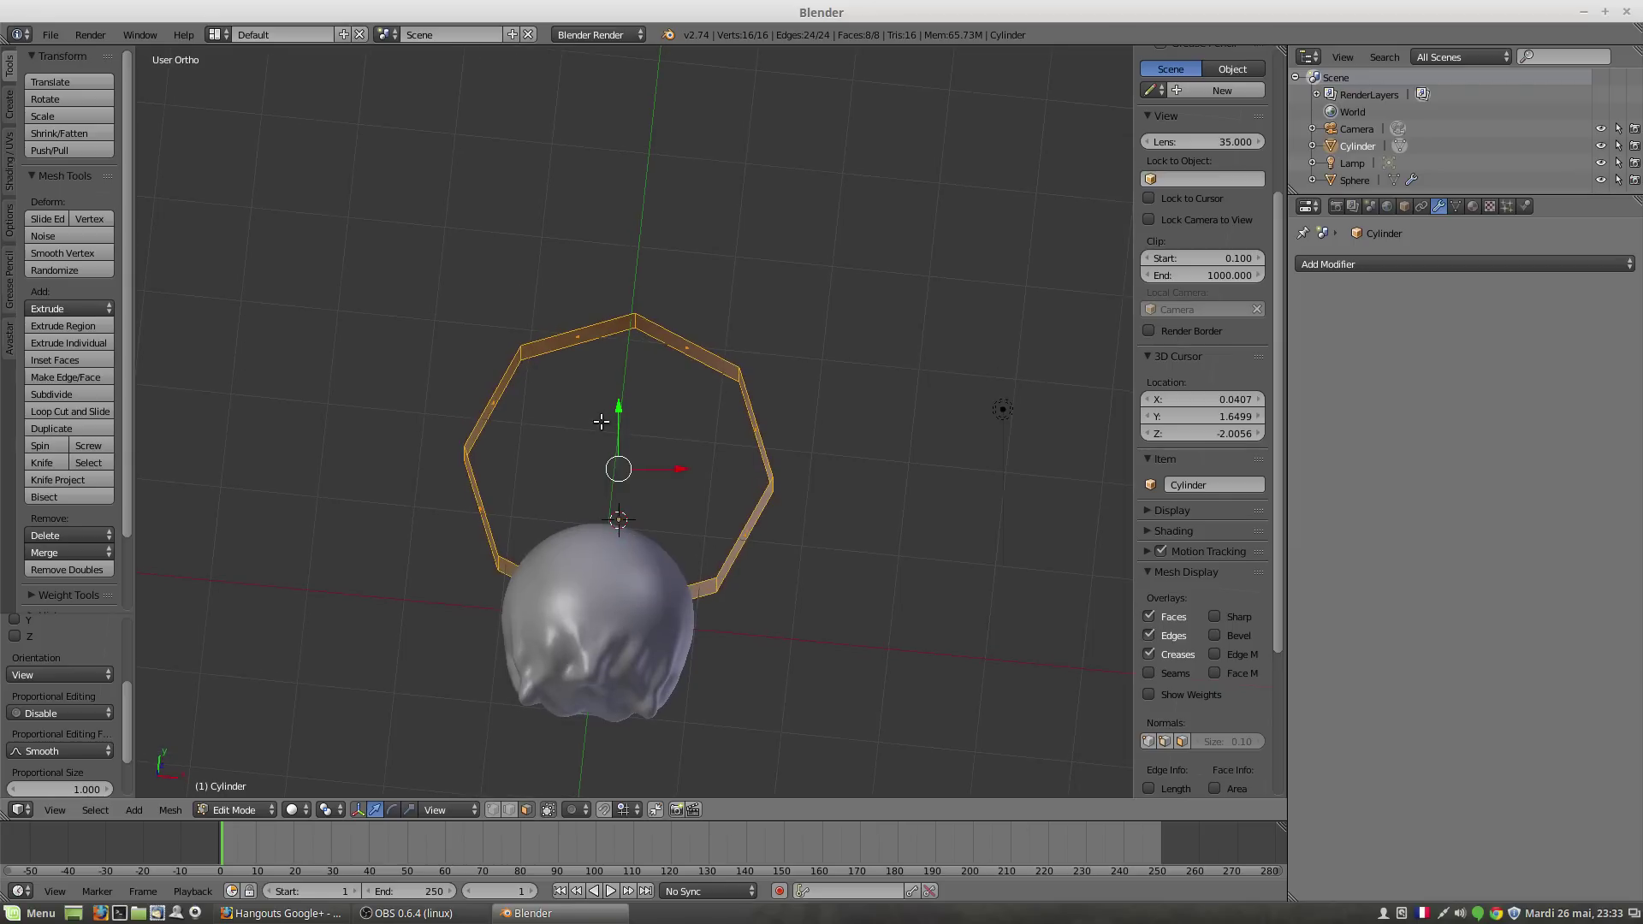
Step: Move the band's mesh in Edit Mode so that it surrounds the sculpted sphere, checking its position from several angles
drag(621, 411, 621, 555)
middle_drag(711, 644, 616, 616)
drag(673, 610, 568, 511)
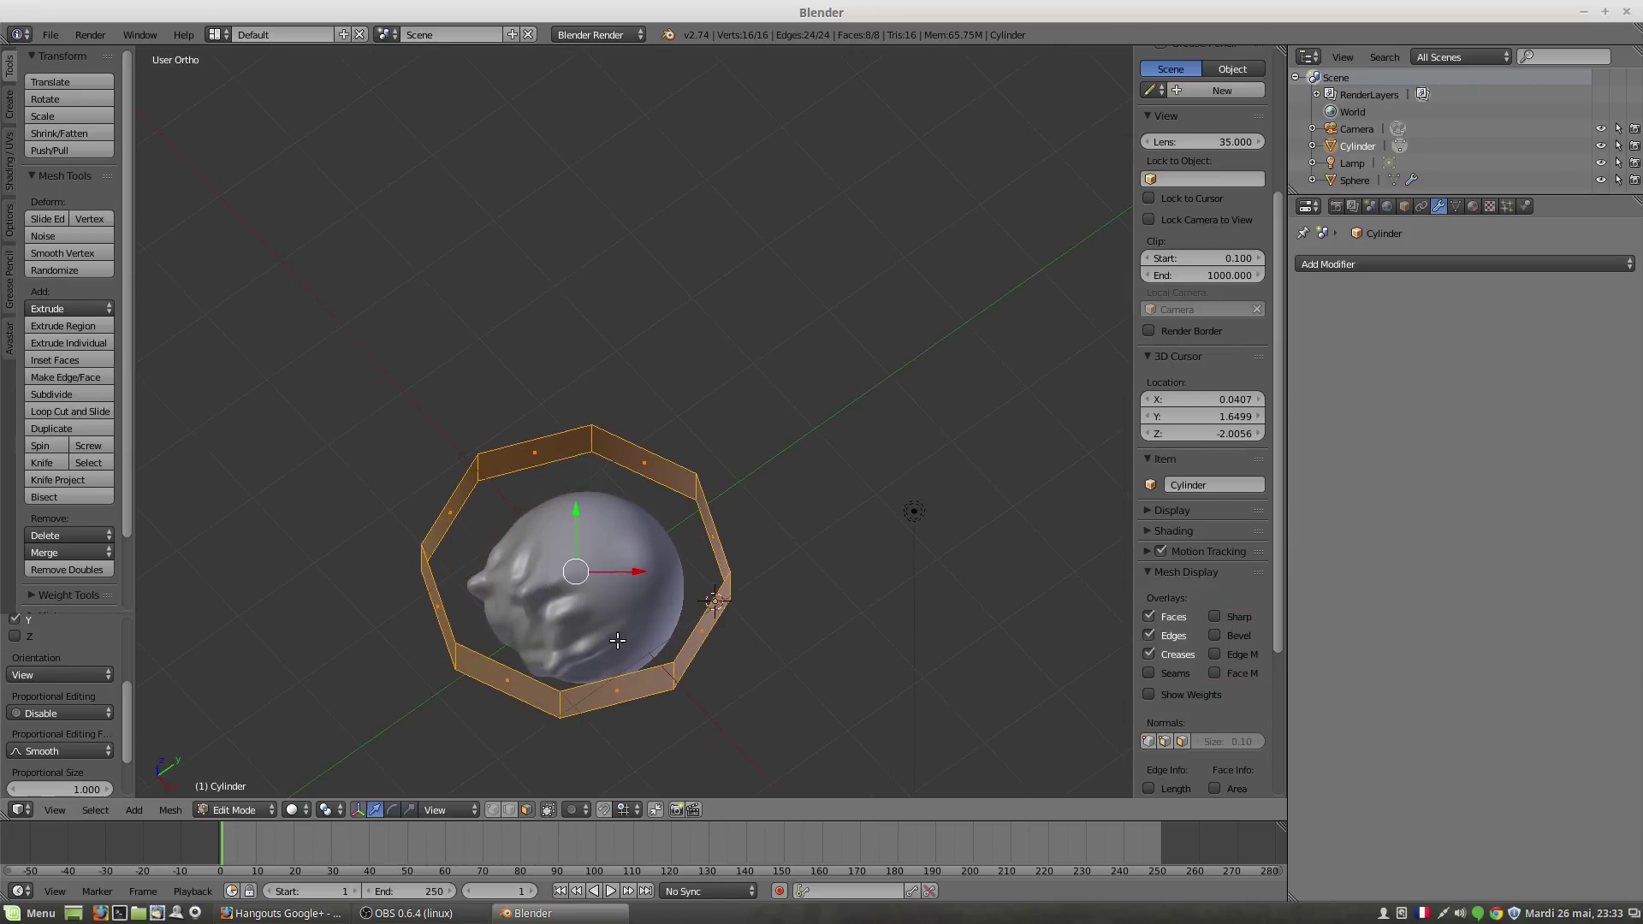
middle_drag(618, 640, 581, 593)
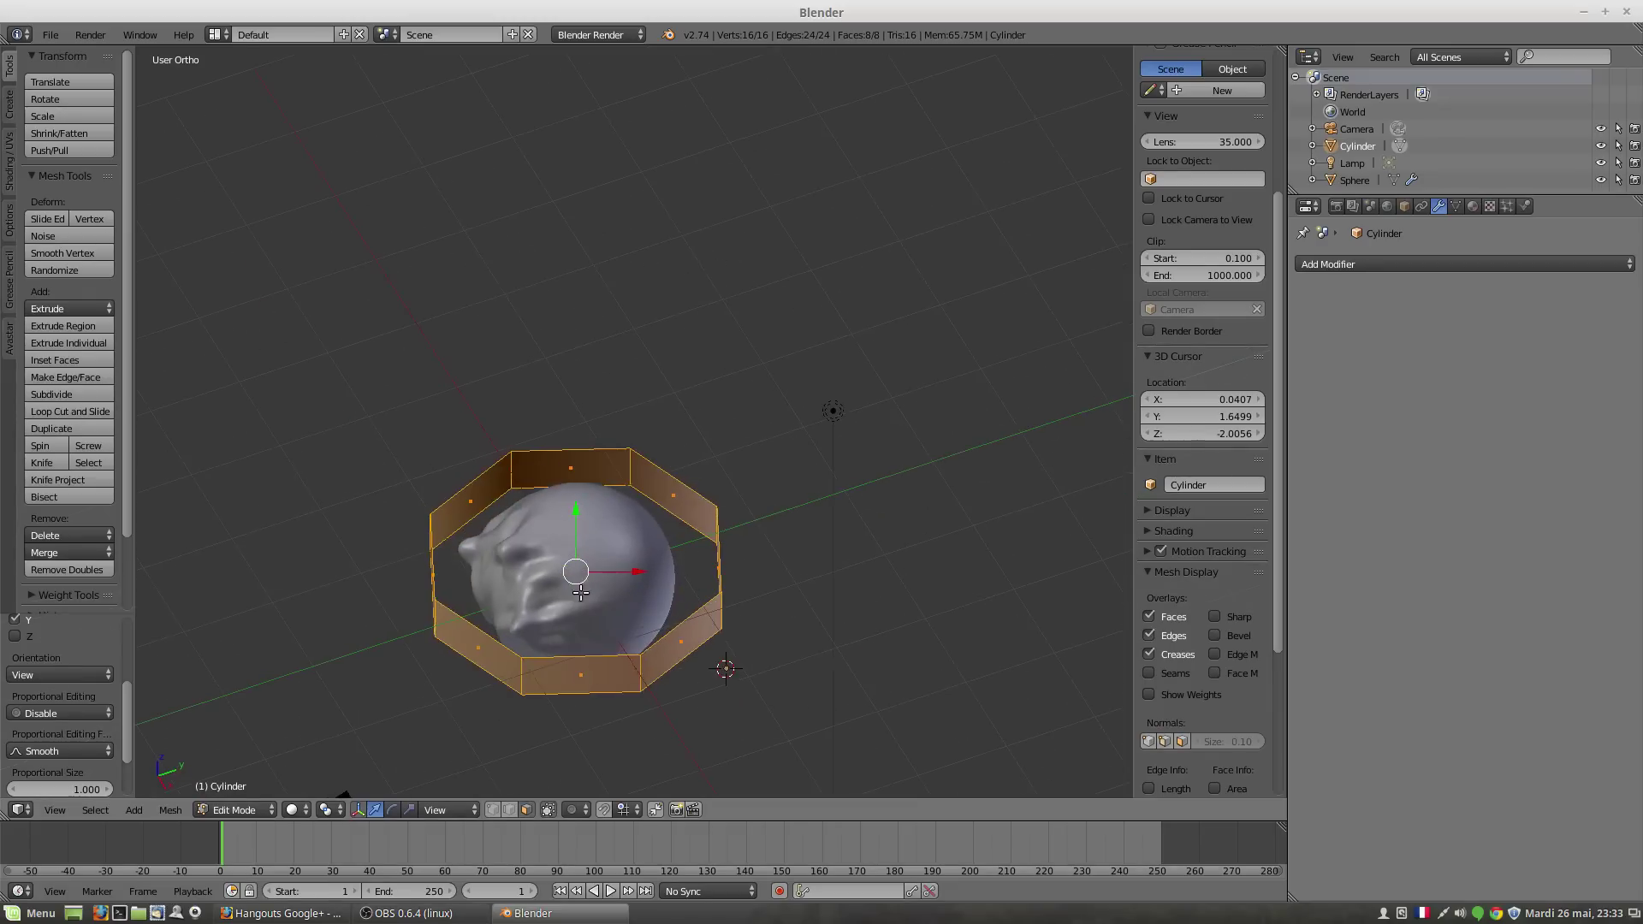
drag(575, 511, 575, 503)
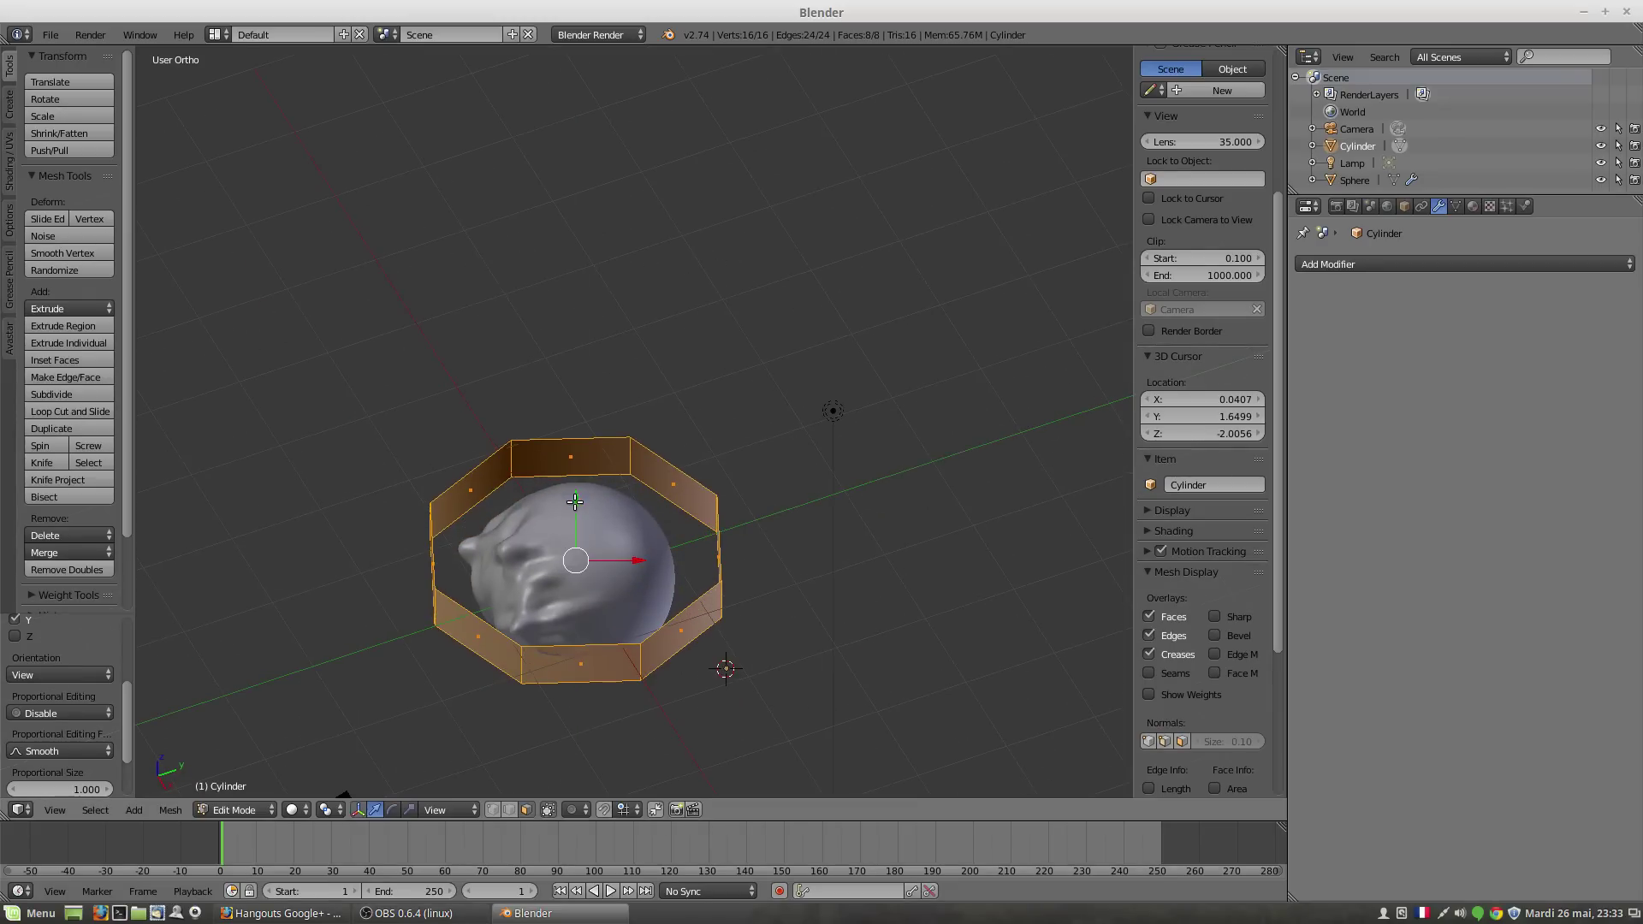
Step: Add a Subdivision Surface modifier to the band with 2 view subdivisions and adjust the editing cage to its result
click(1368, 264)
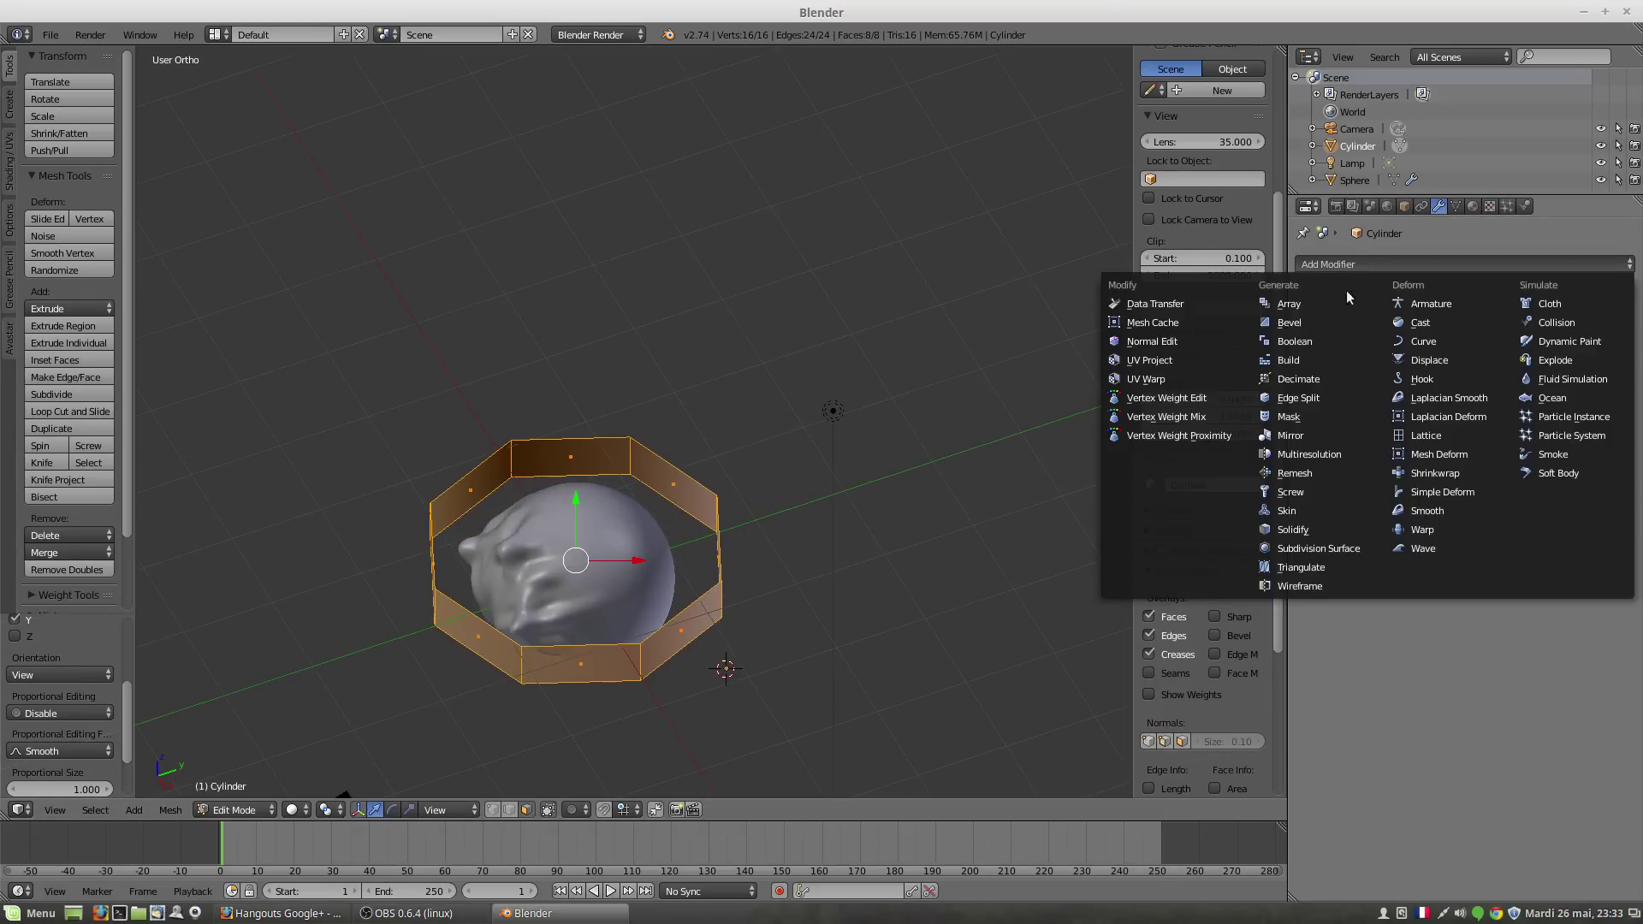
click(1298, 549)
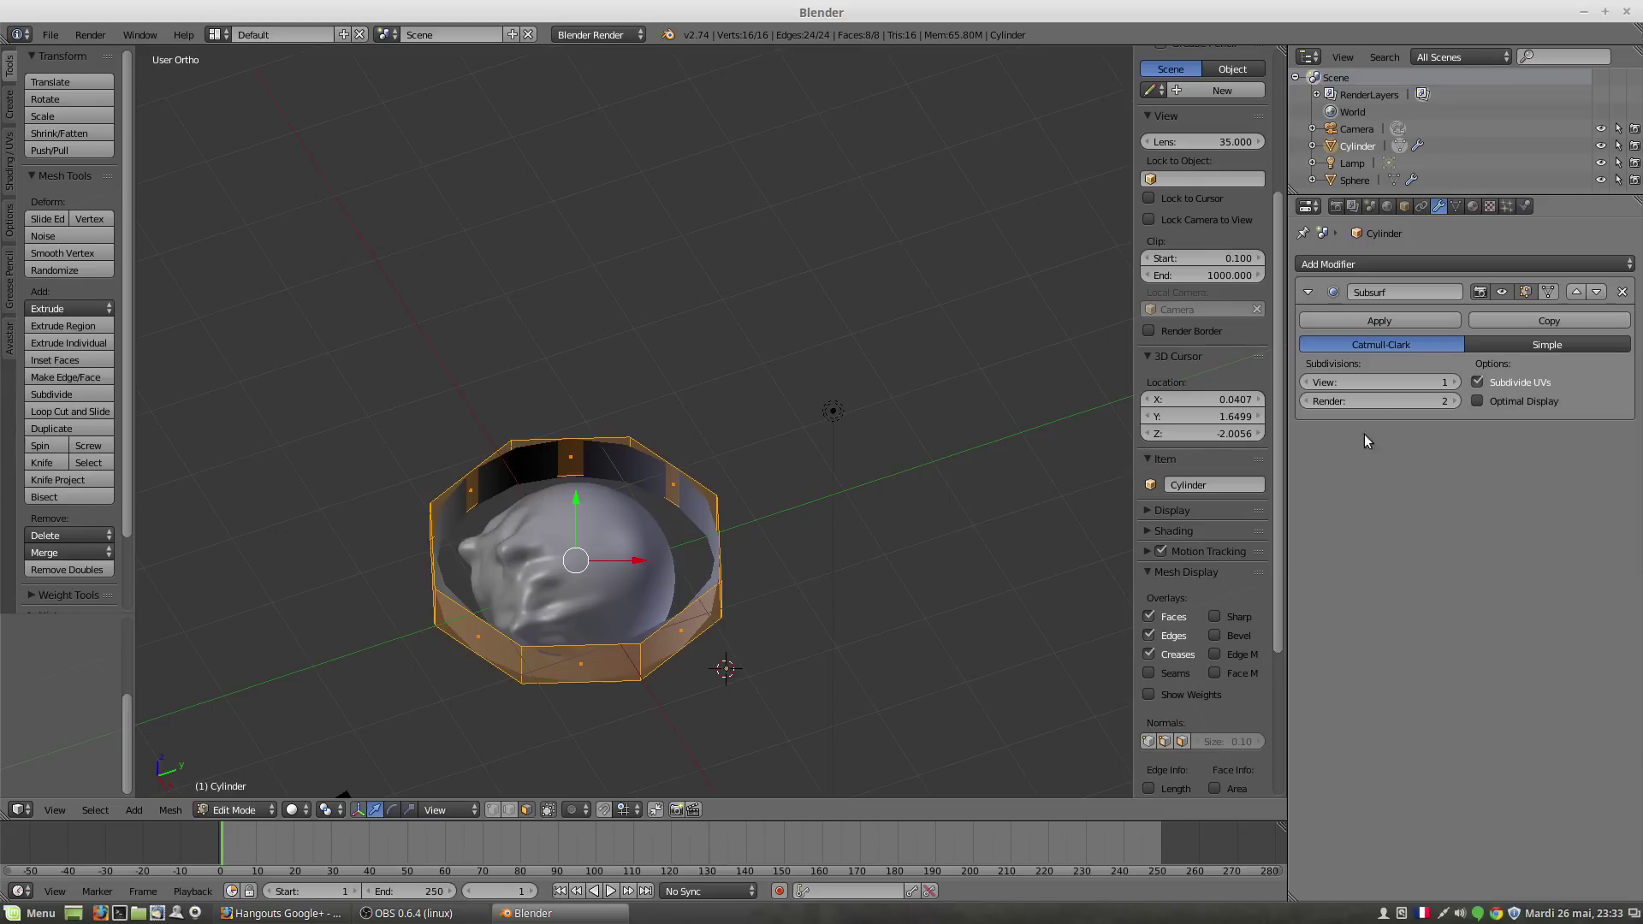
click(1456, 382)
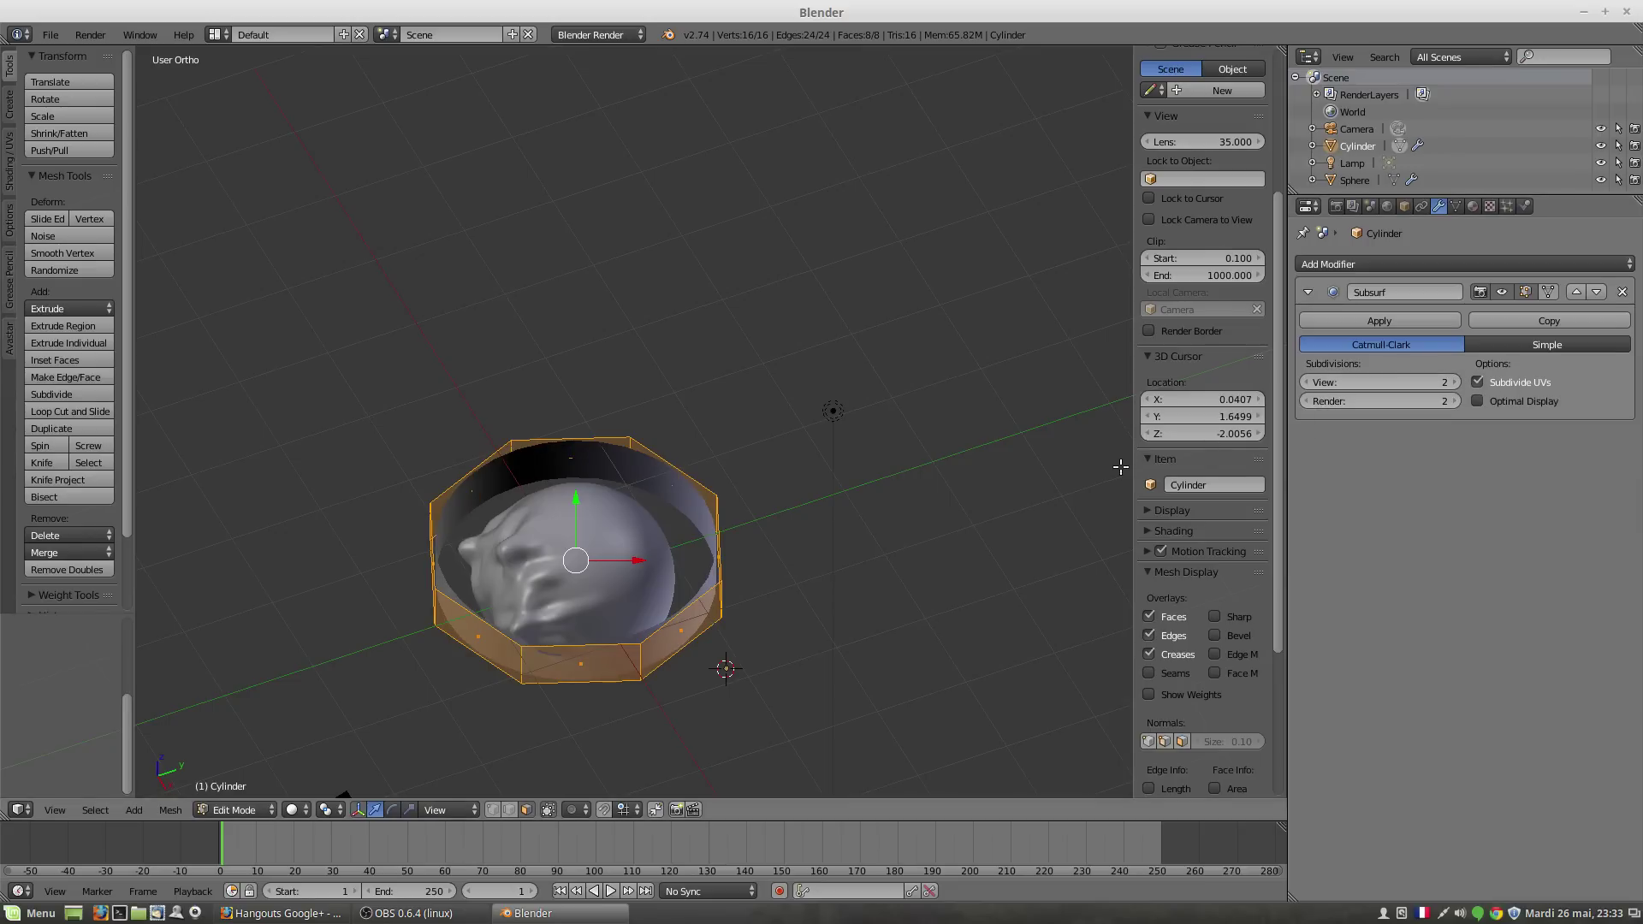
click(1548, 292)
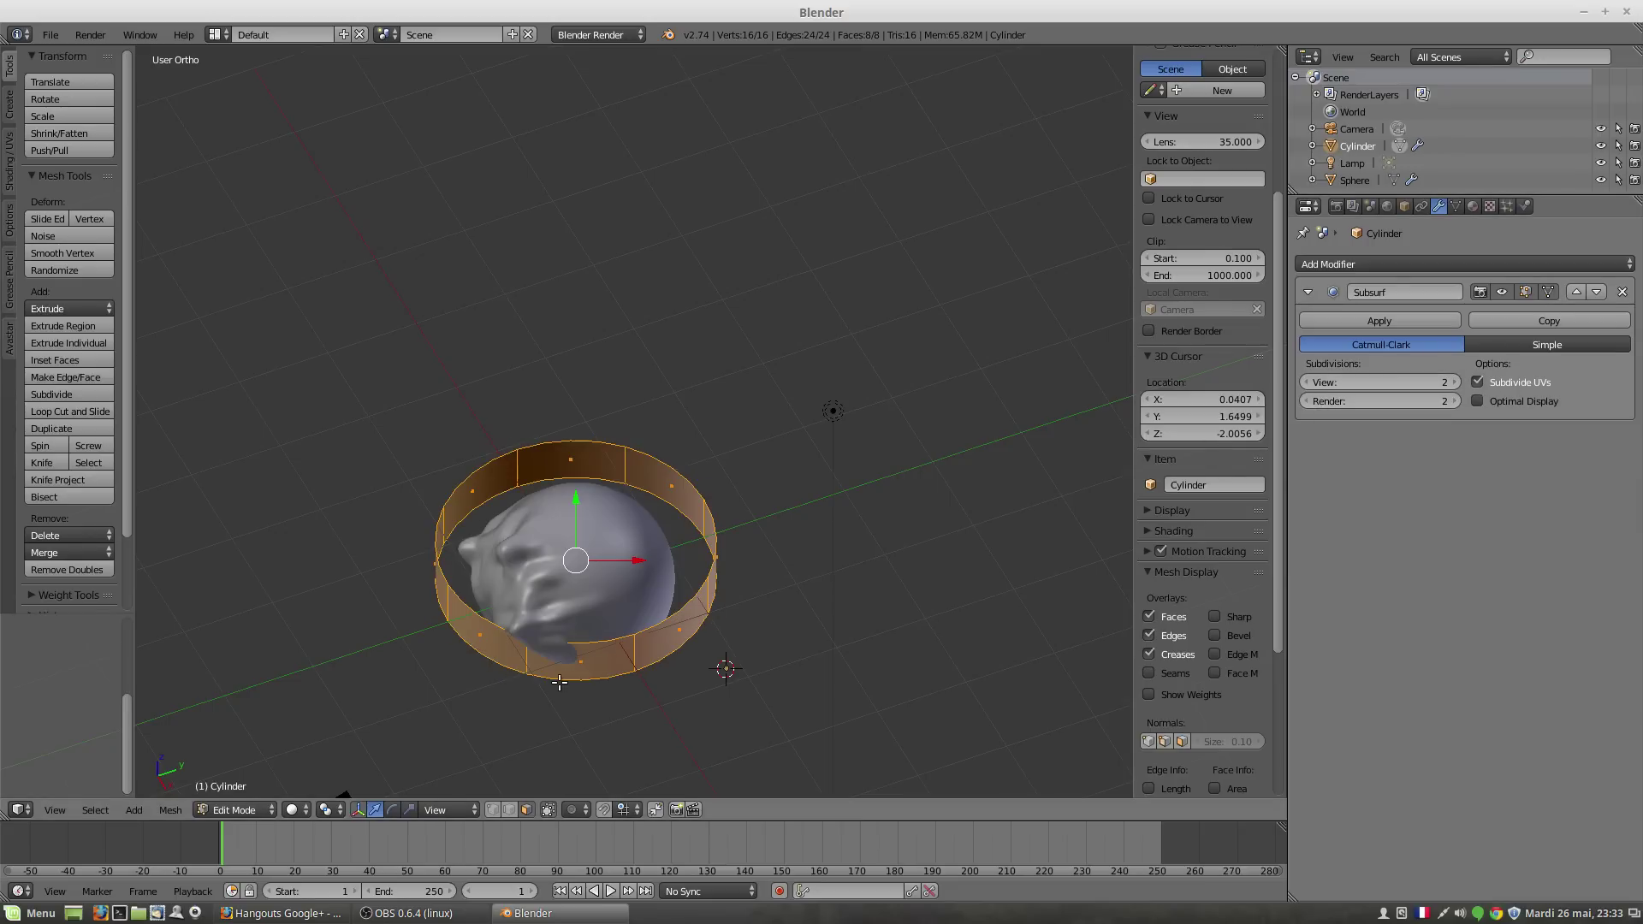
Step: Re-centre the smoothed band around the sphere as seen from above
middle_drag(559, 682, 570, 608)
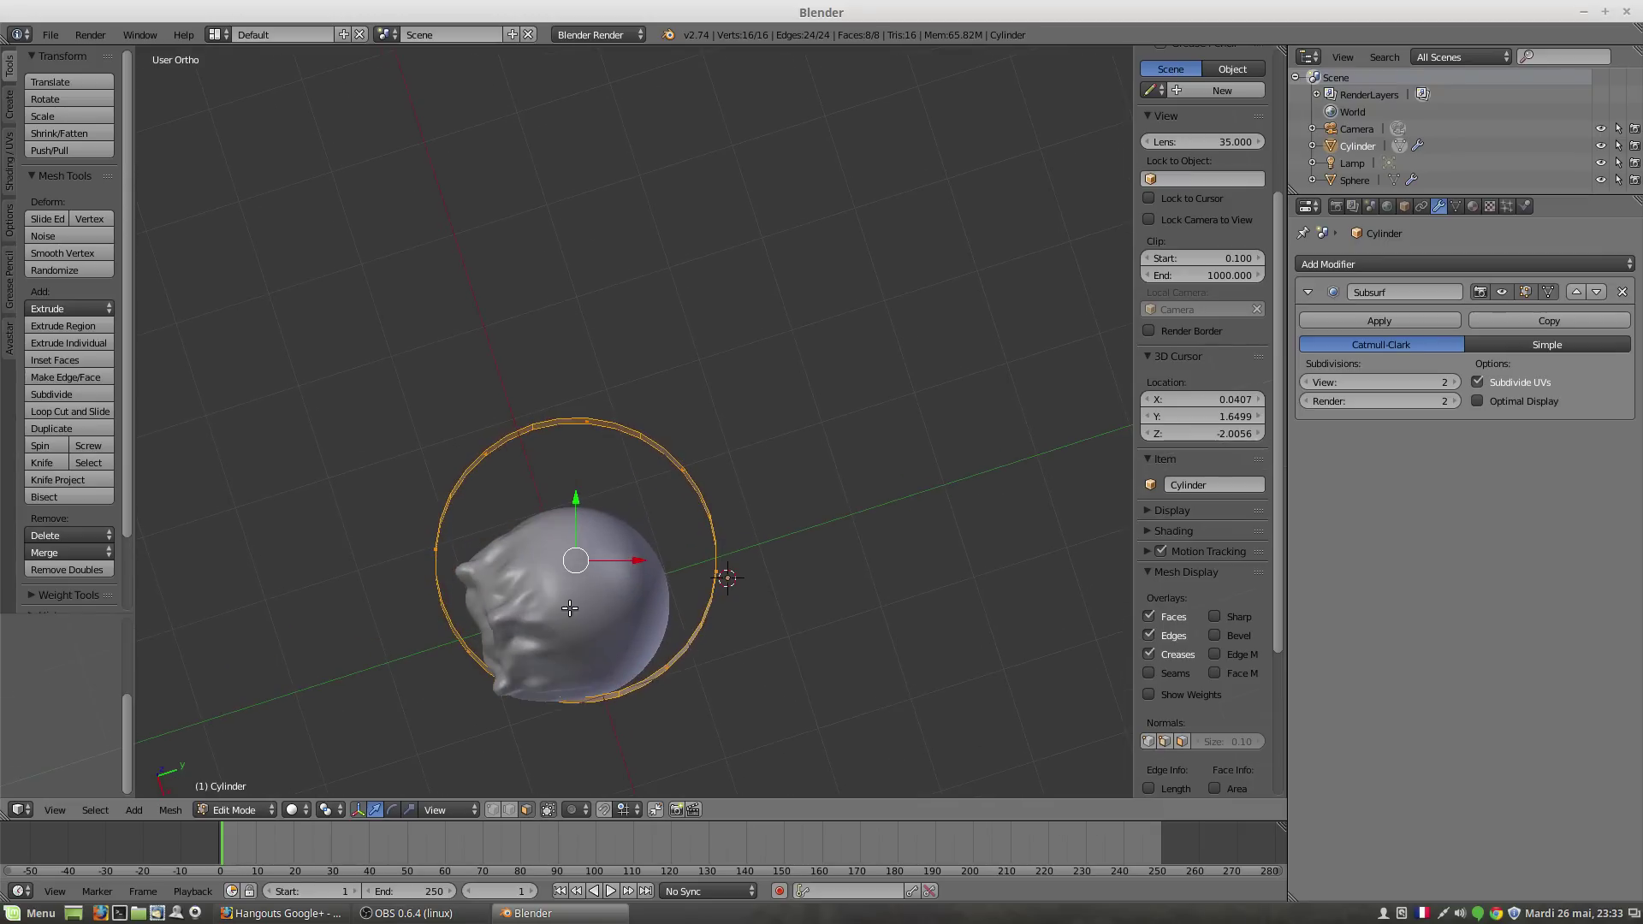
drag(575, 500, 582, 524)
middle_drag(582, 523, 590, 562)
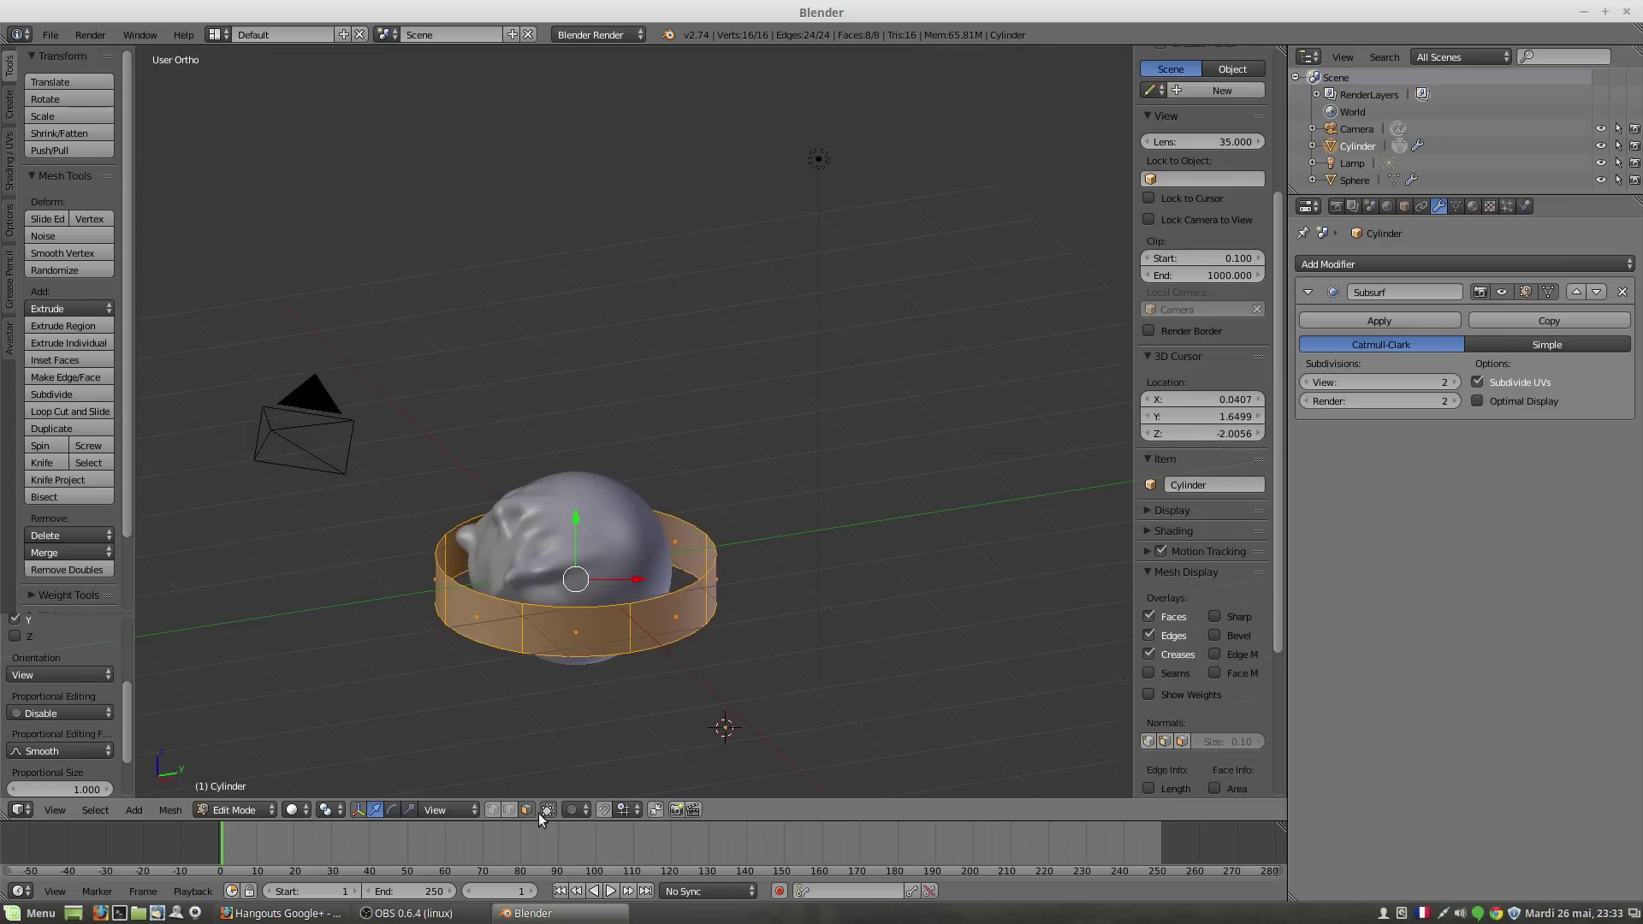
Step: Select the near side face of the band and enable snapping with Volume as the snap element
right_click(578, 638)
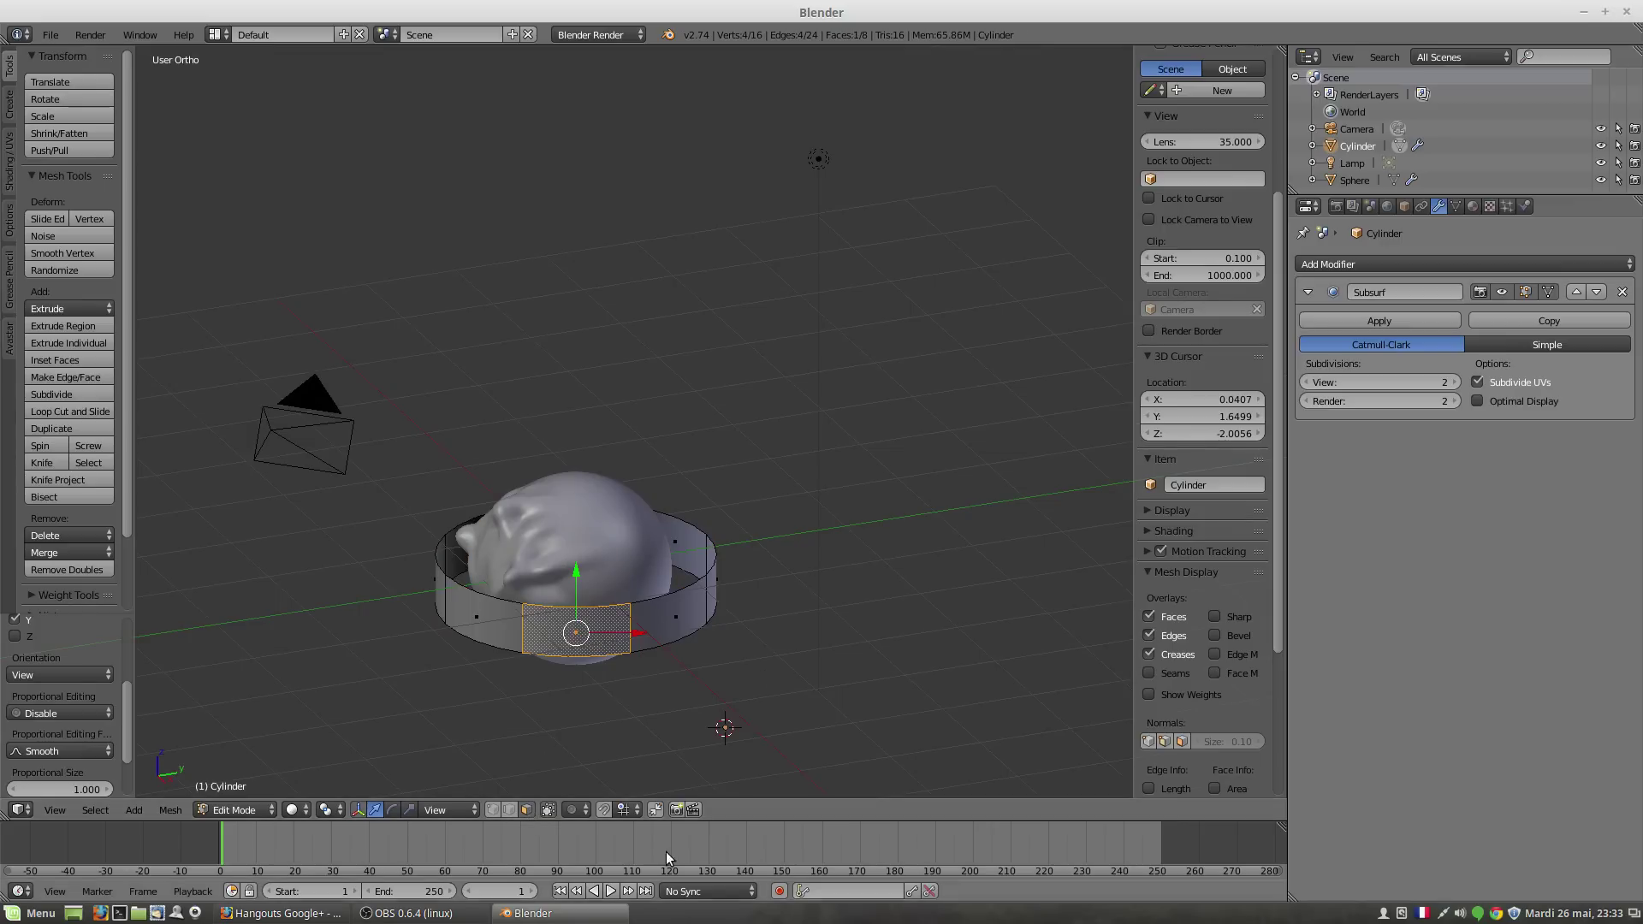
click(623, 810)
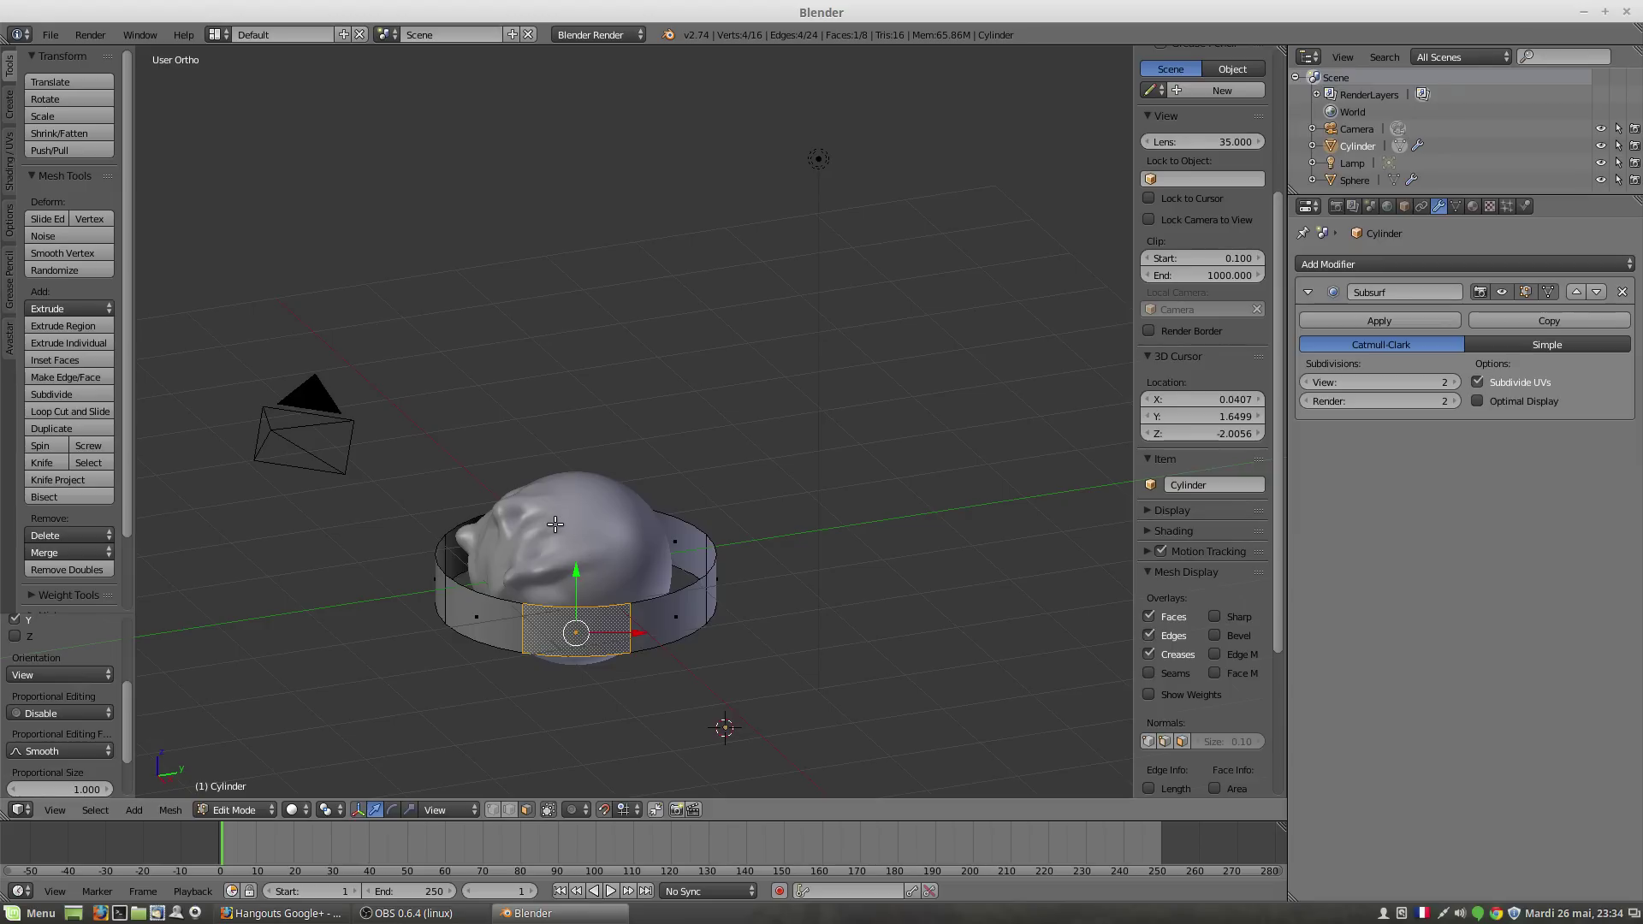
middle_drag(566, 712, 607, 560)
scroll(580, 655, up, 2)
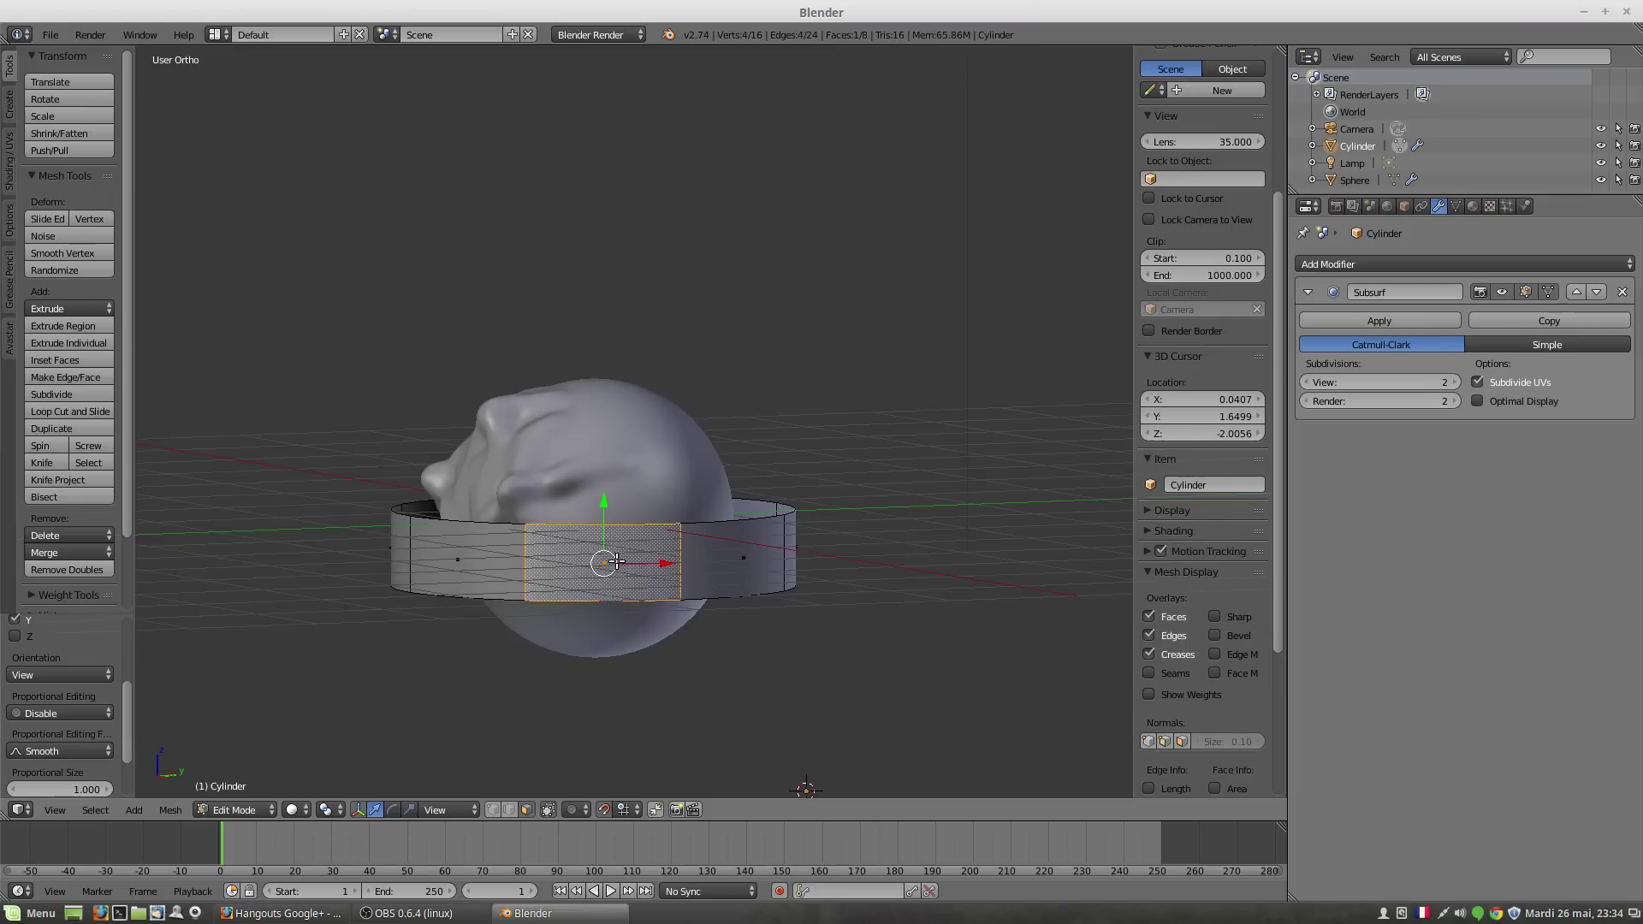
click(620, 808)
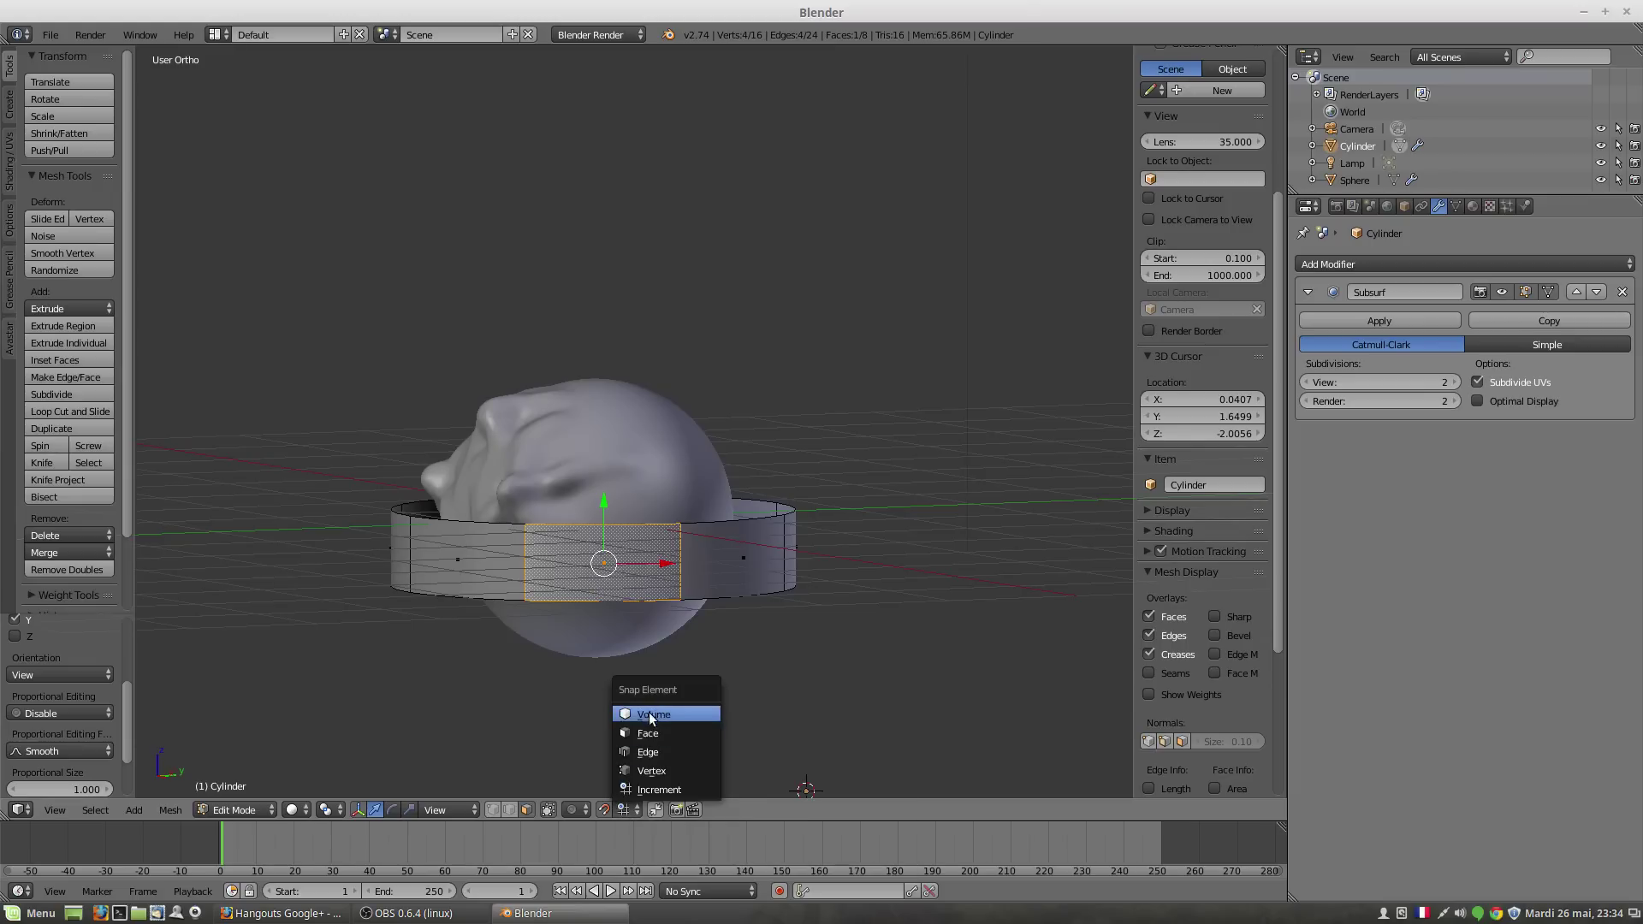
click(651, 715)
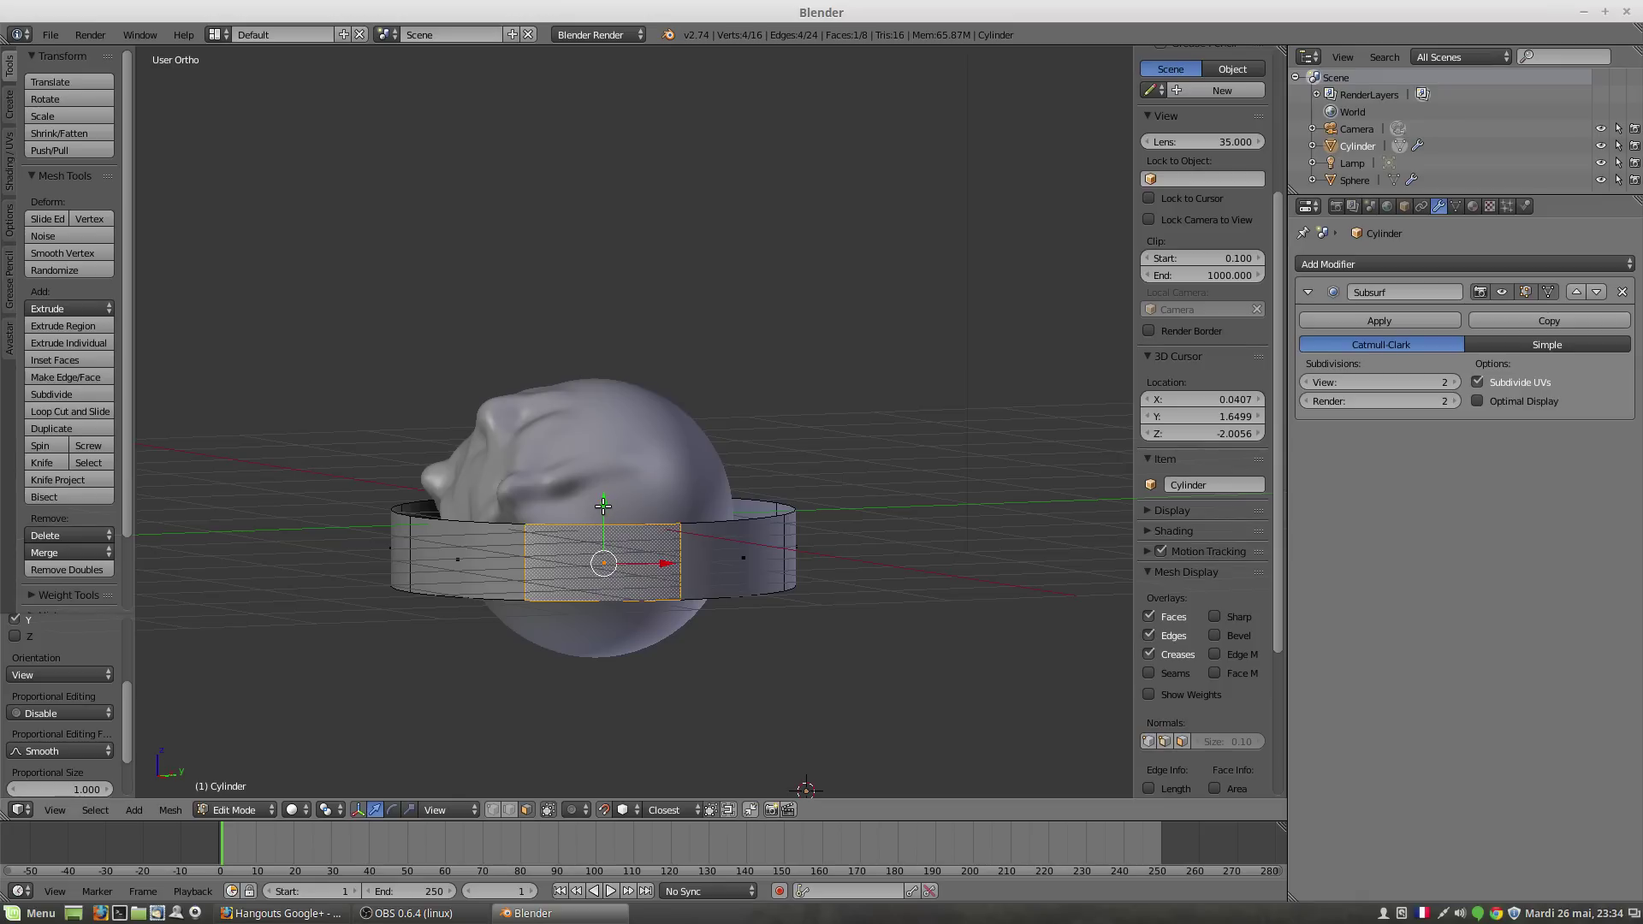
Step: Raise the near side face of the band beside the sphere using volume snapping
middle_drag(606, 506, 644, 590)
mouse_move(663, 548)
mouse_down()
mouse_move(715, 532)
mouse_move(637, 520)
mouse_move(673, 523)
mouse_up()
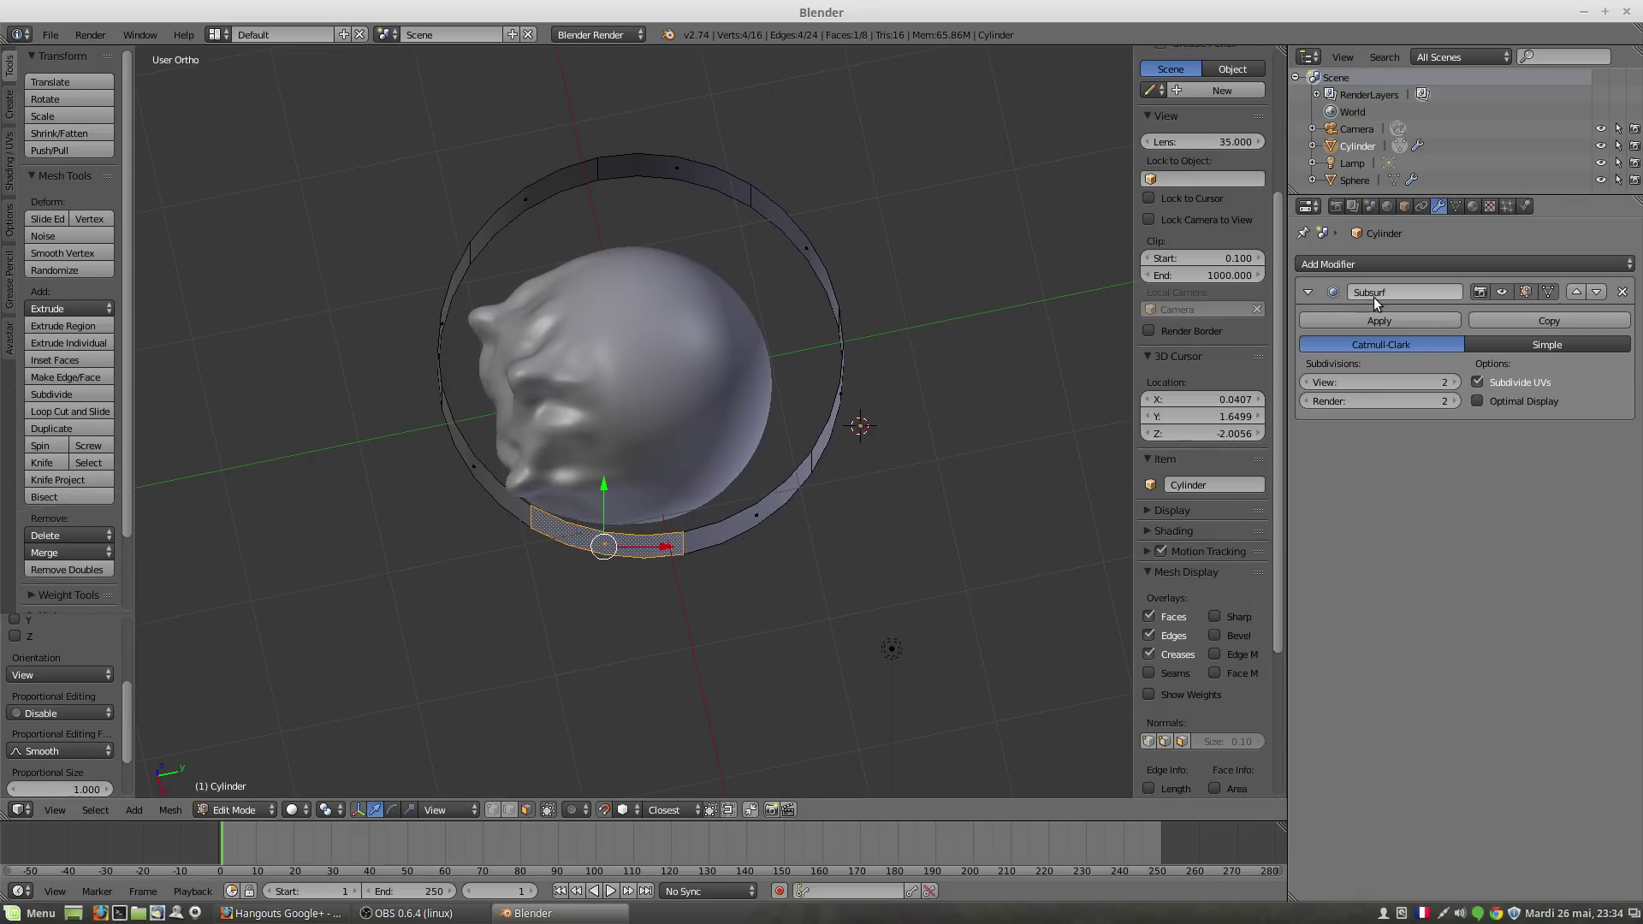
middle_drag(728, 567, 795, 584)
right_click(741, 584)
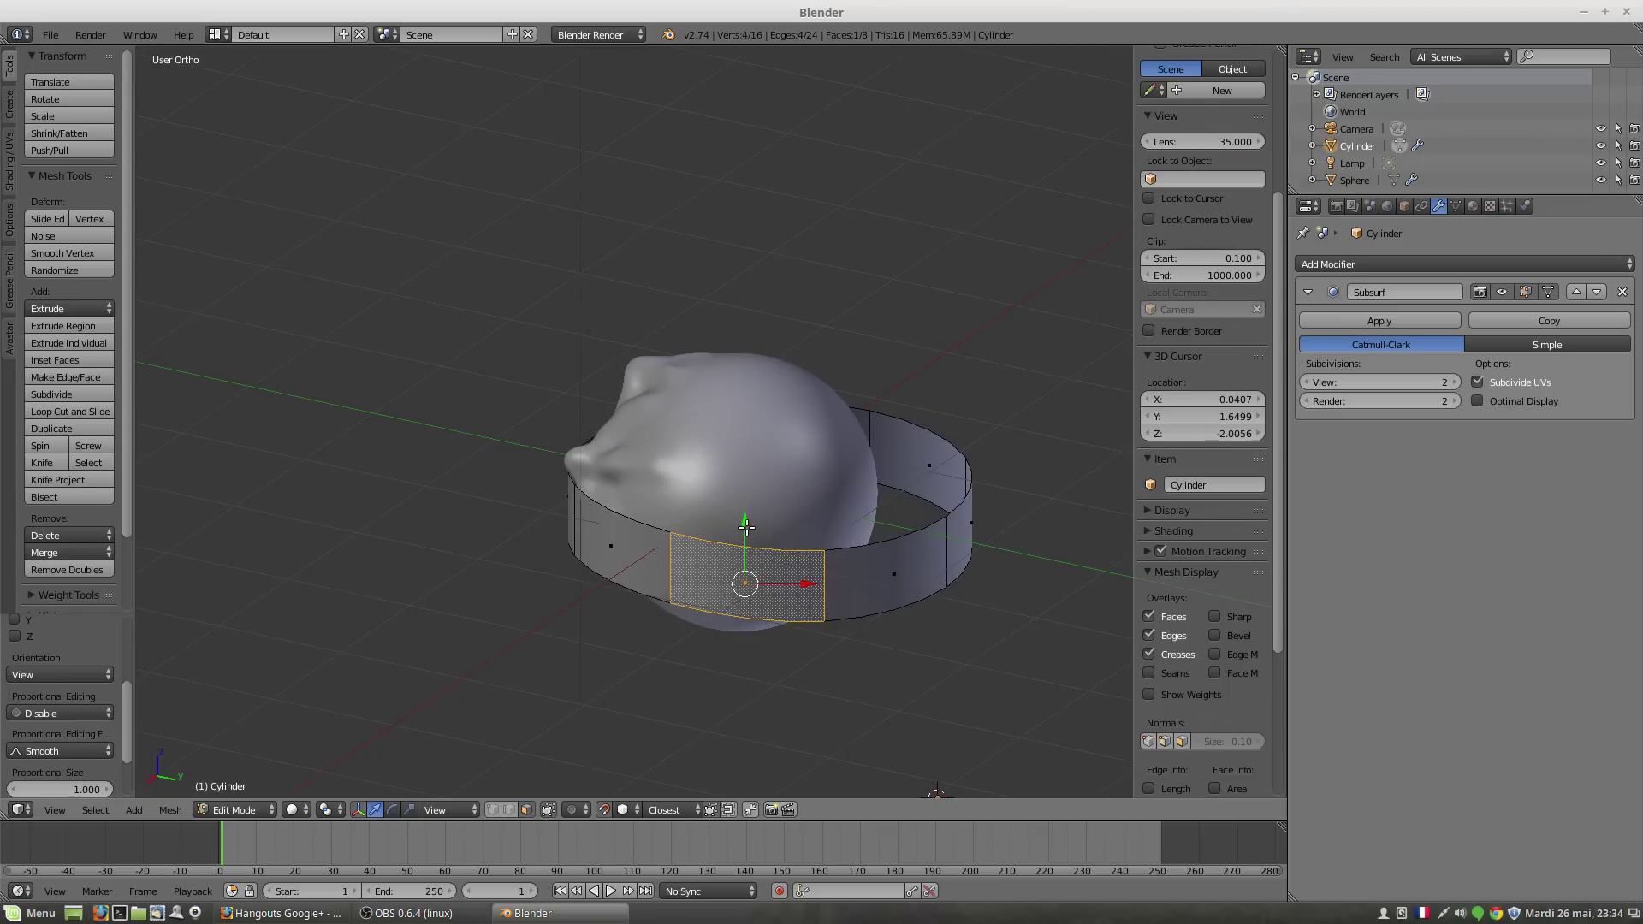
drag(747, 528, 748, 517)
middle_drag(750, 536, 693, 633)
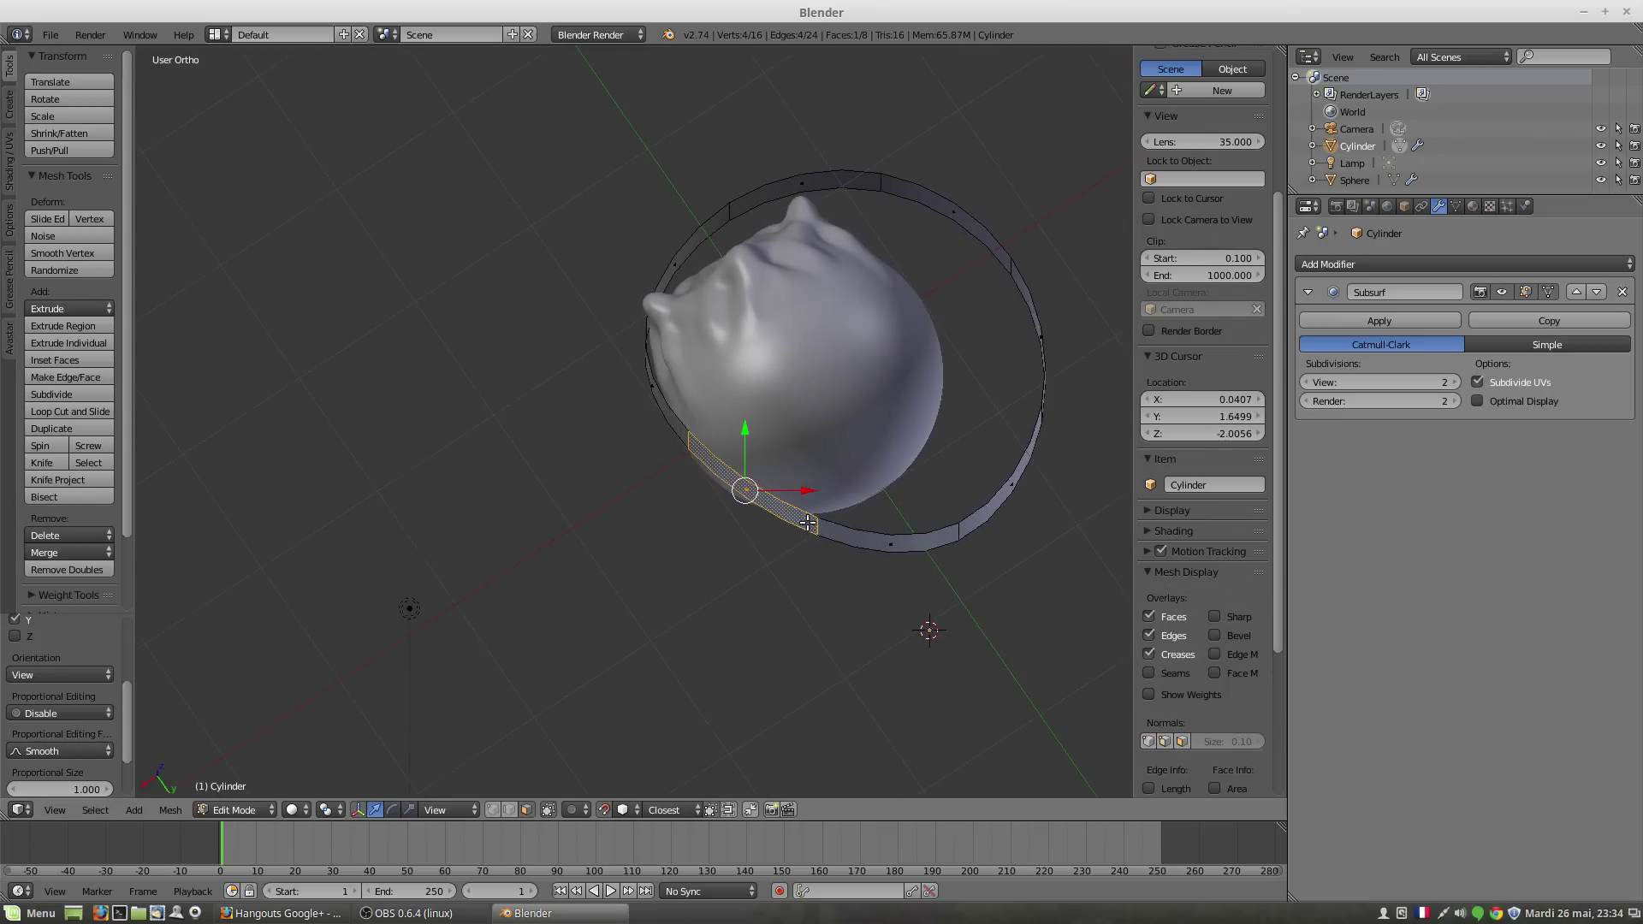
middle_drag(808, 523, 702, 684)
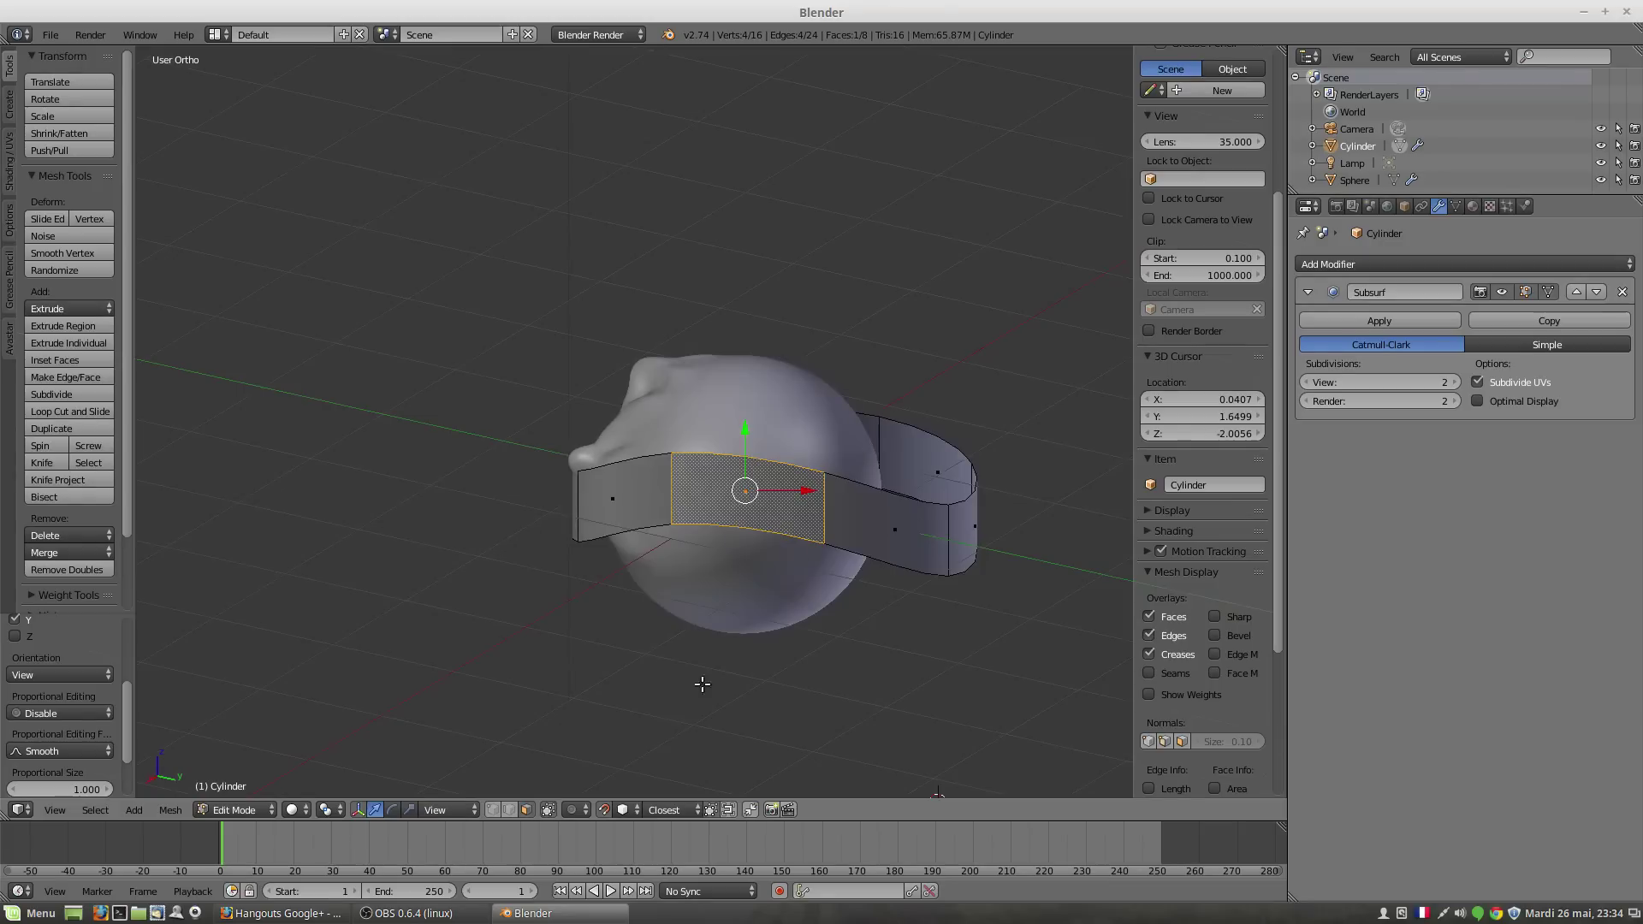
Step: Switch the band to vertex selection mode and set the snap element to Volume
click(624, 810)
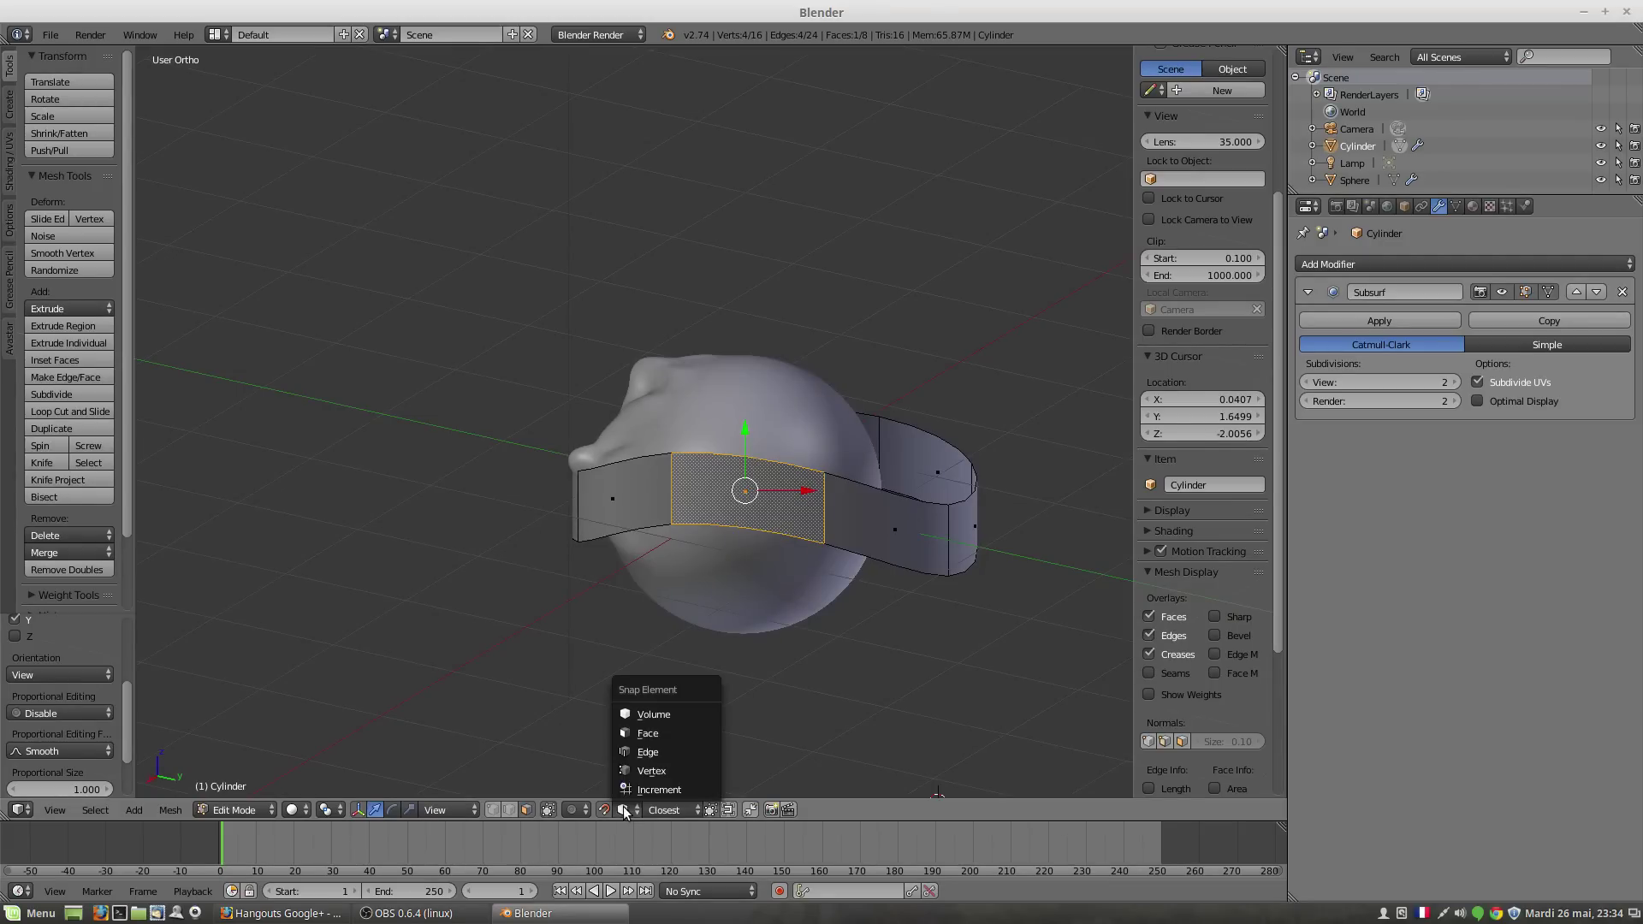
click(635, 774)
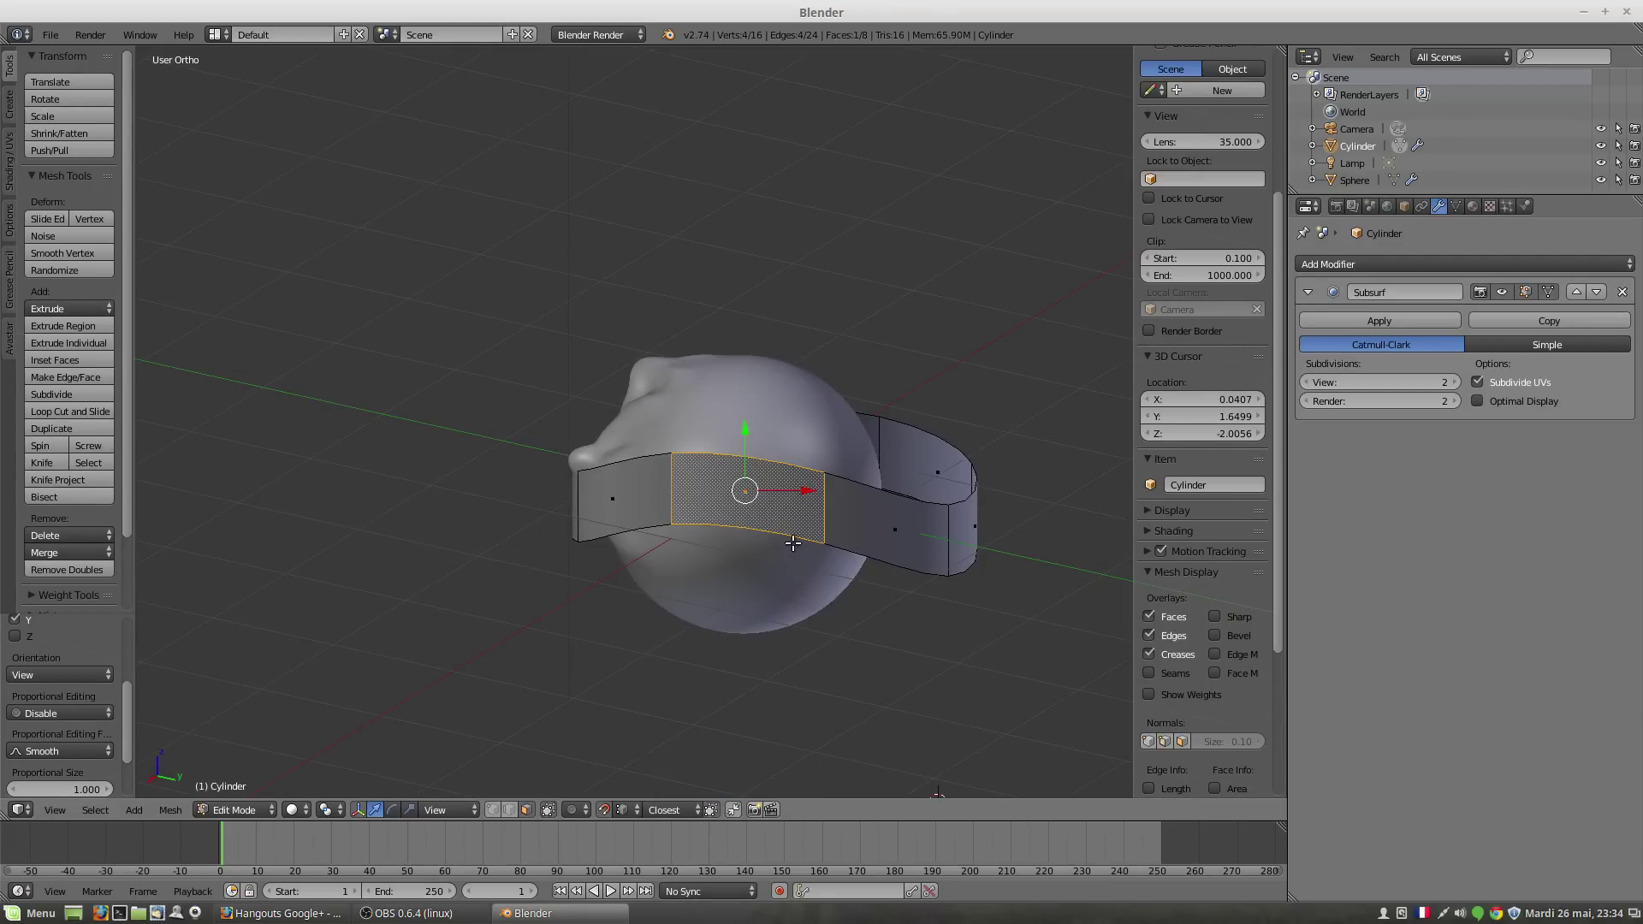
middle_drag(793, 543, 807, 521)
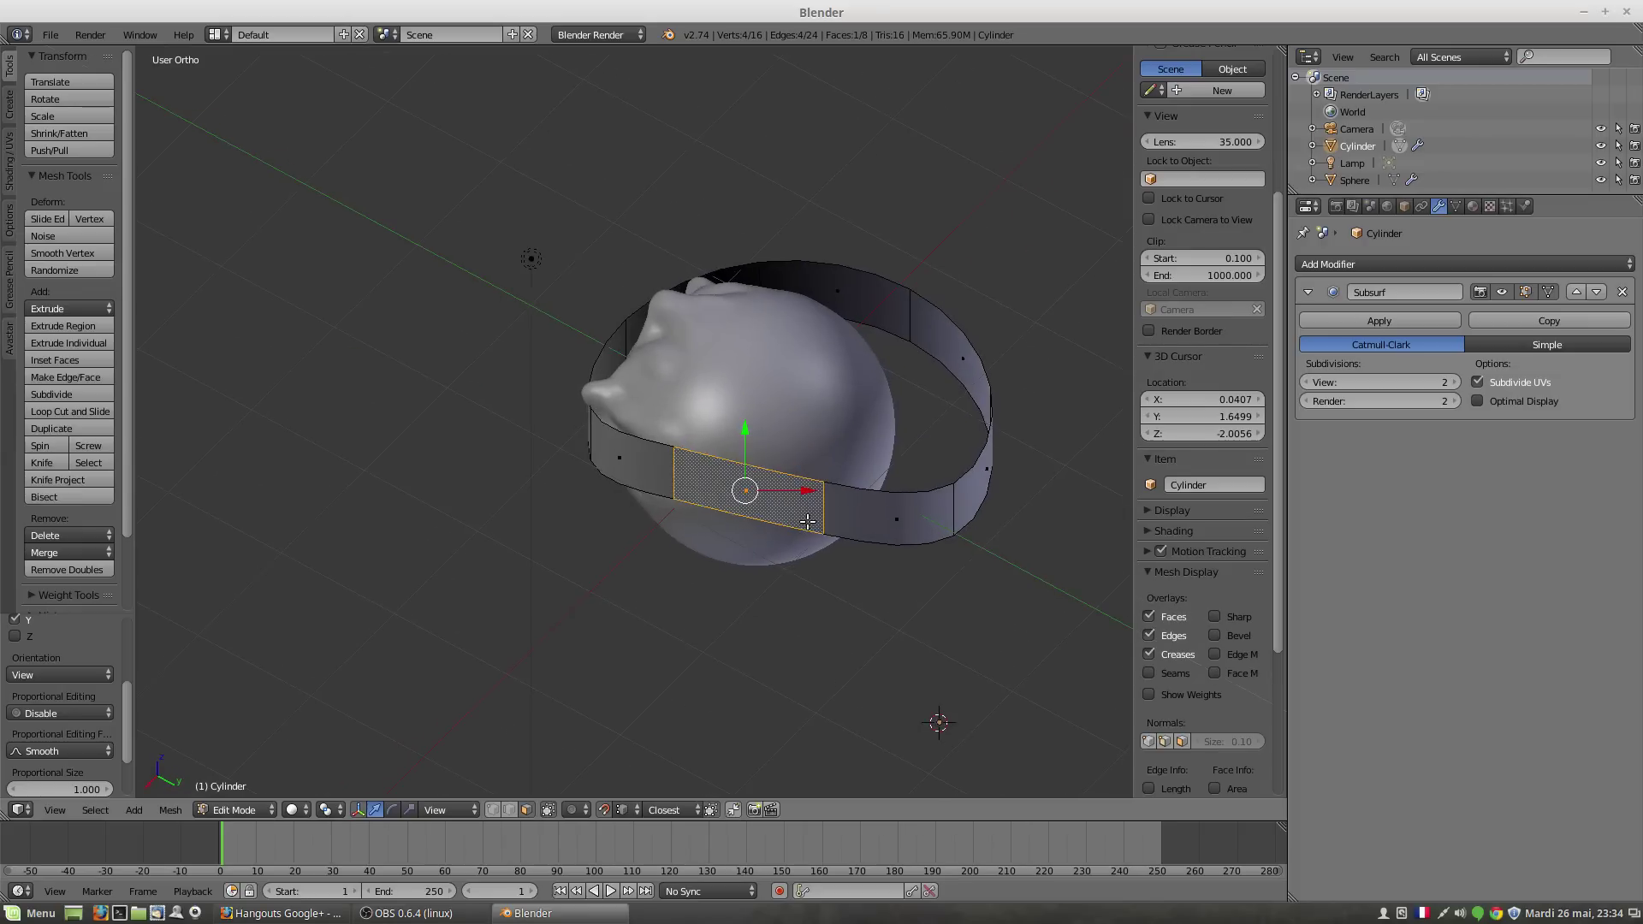
click(490, 810)
middle_drag(764, 682, 781, 664)
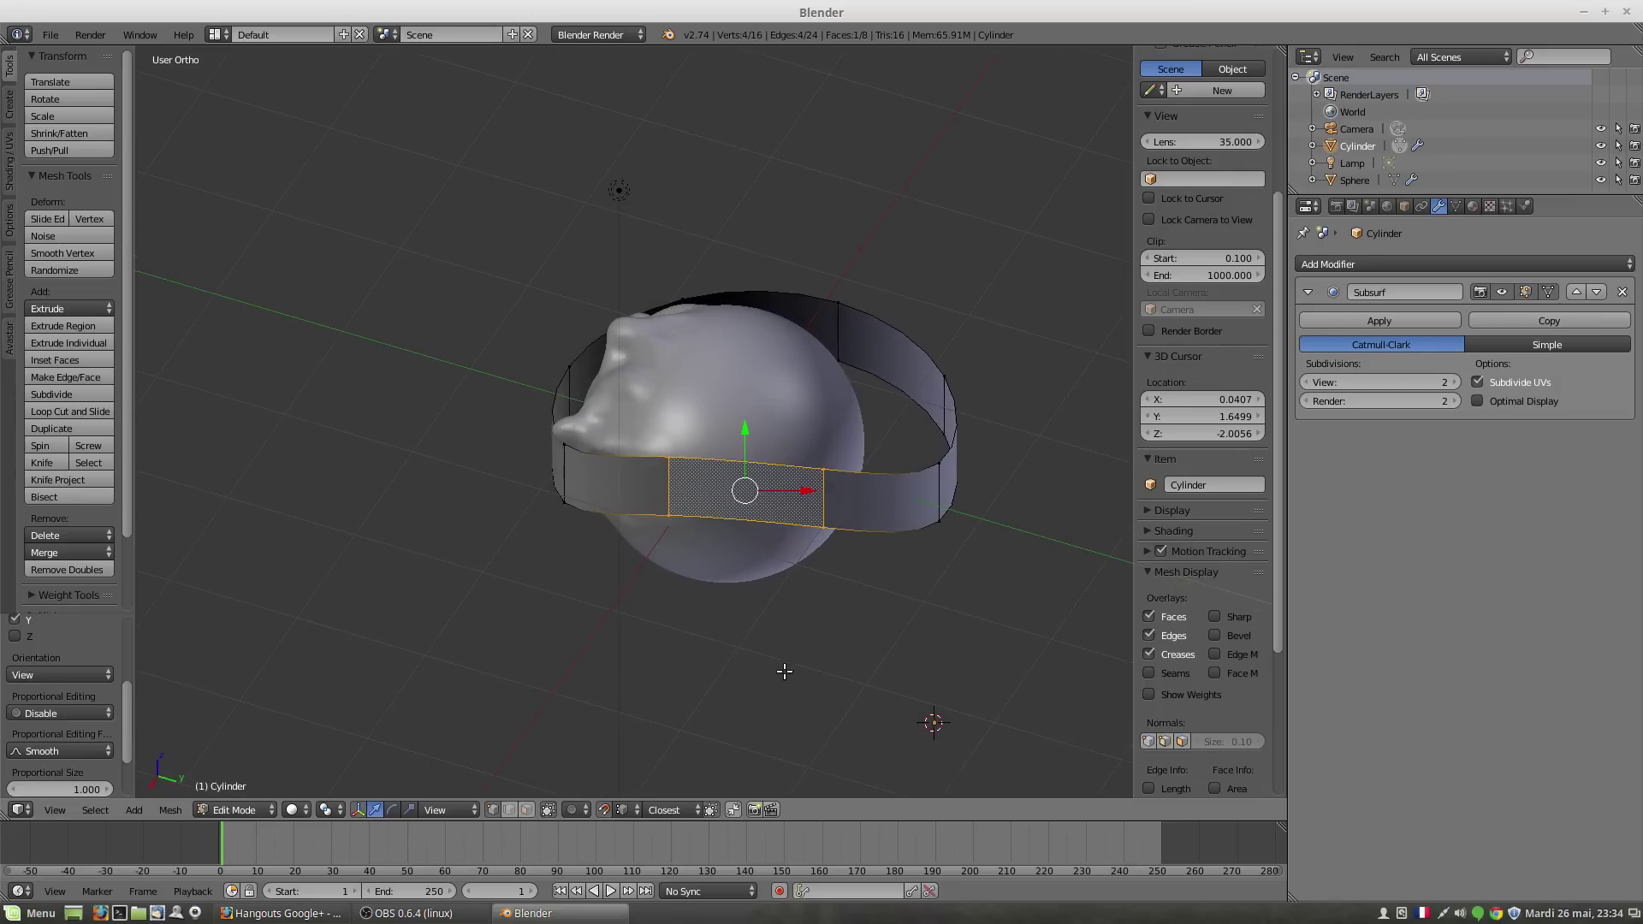
click(624, 810)
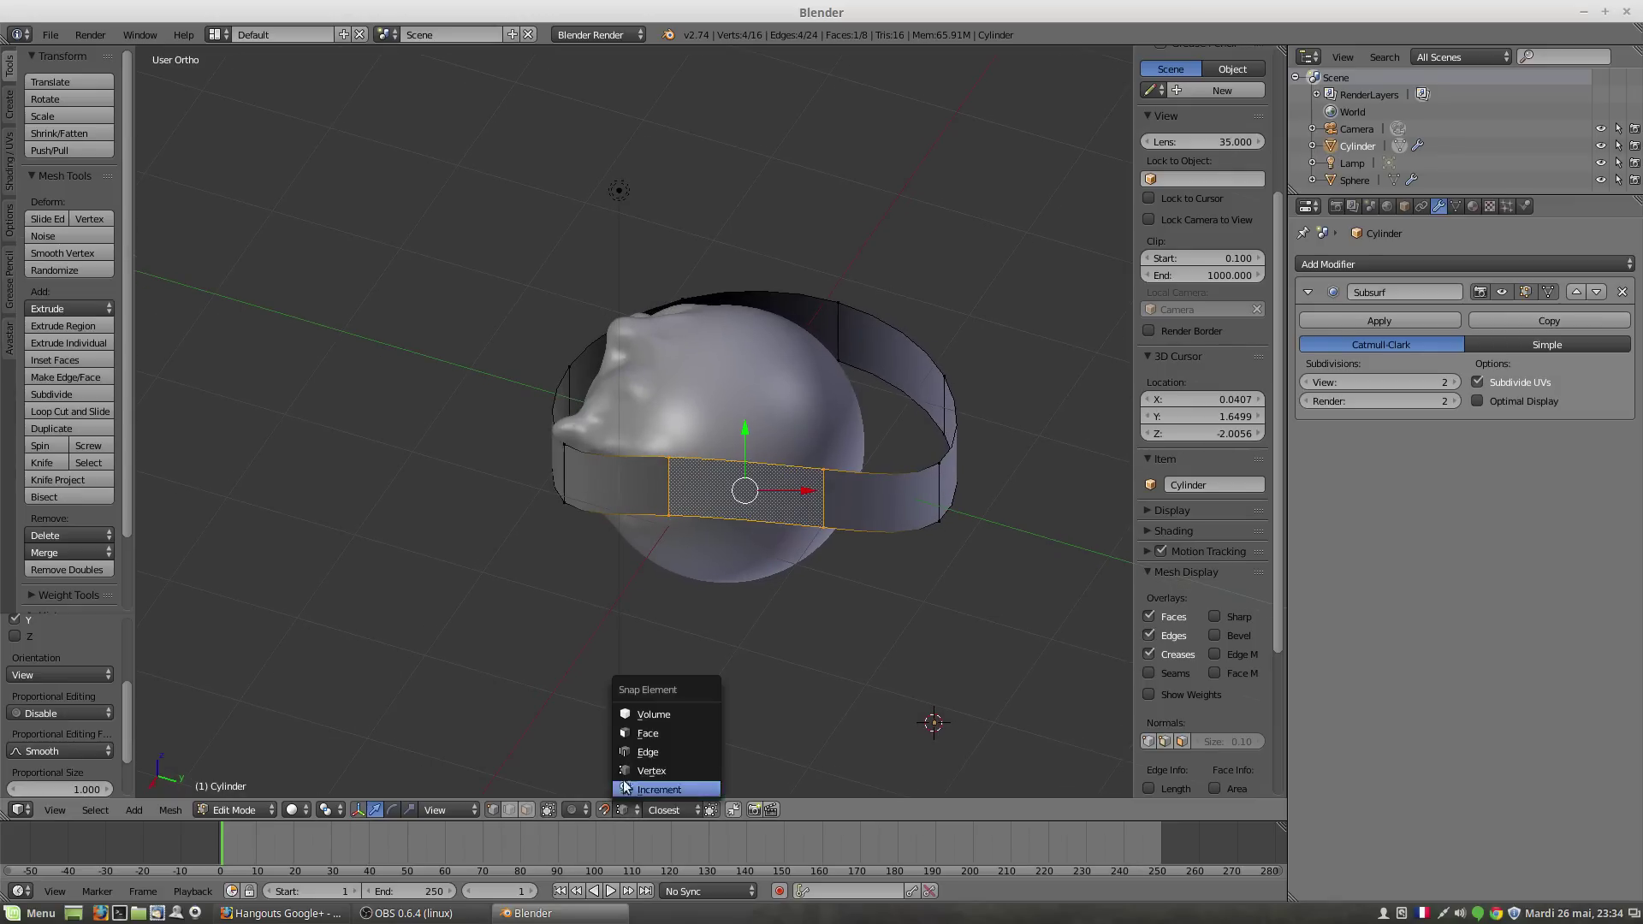
click(644, 714)
Step: Move the upper vertex at one corner of the raised face along the view's Y axis
middle_drag(768, 581, 834, 518)
right_click(818, 469)
key(g)
key(y)
key(y)
click(844, 402)
Step: Snap the lower and upper vertices of the band's near vertical edge into the sphere's volume
right_click(829, 531)
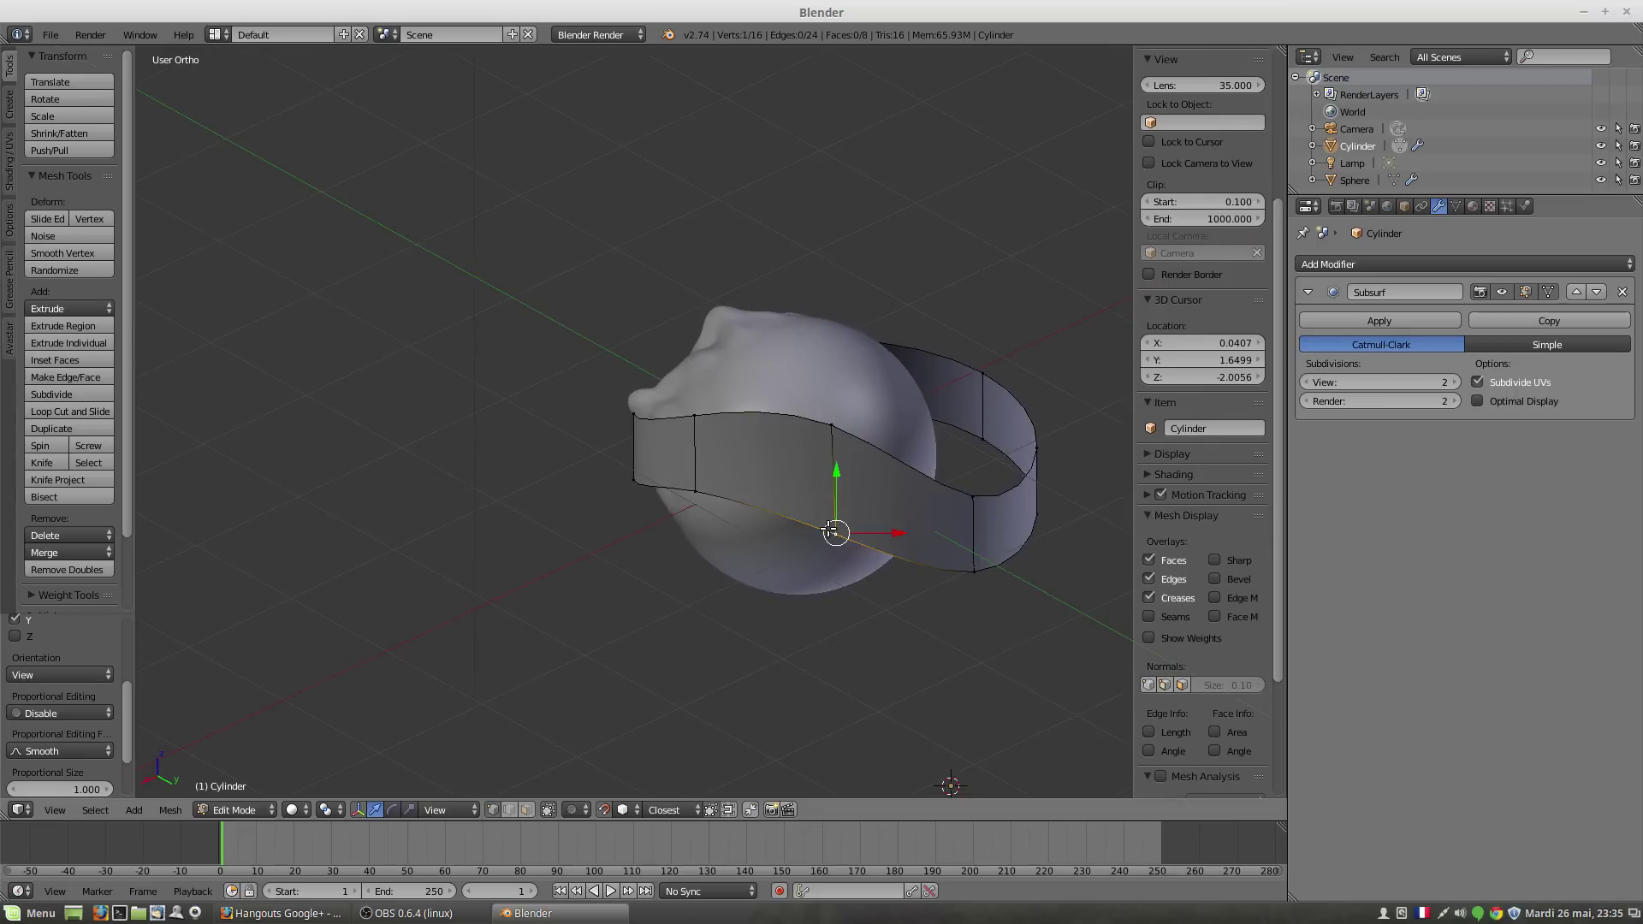
key(g)
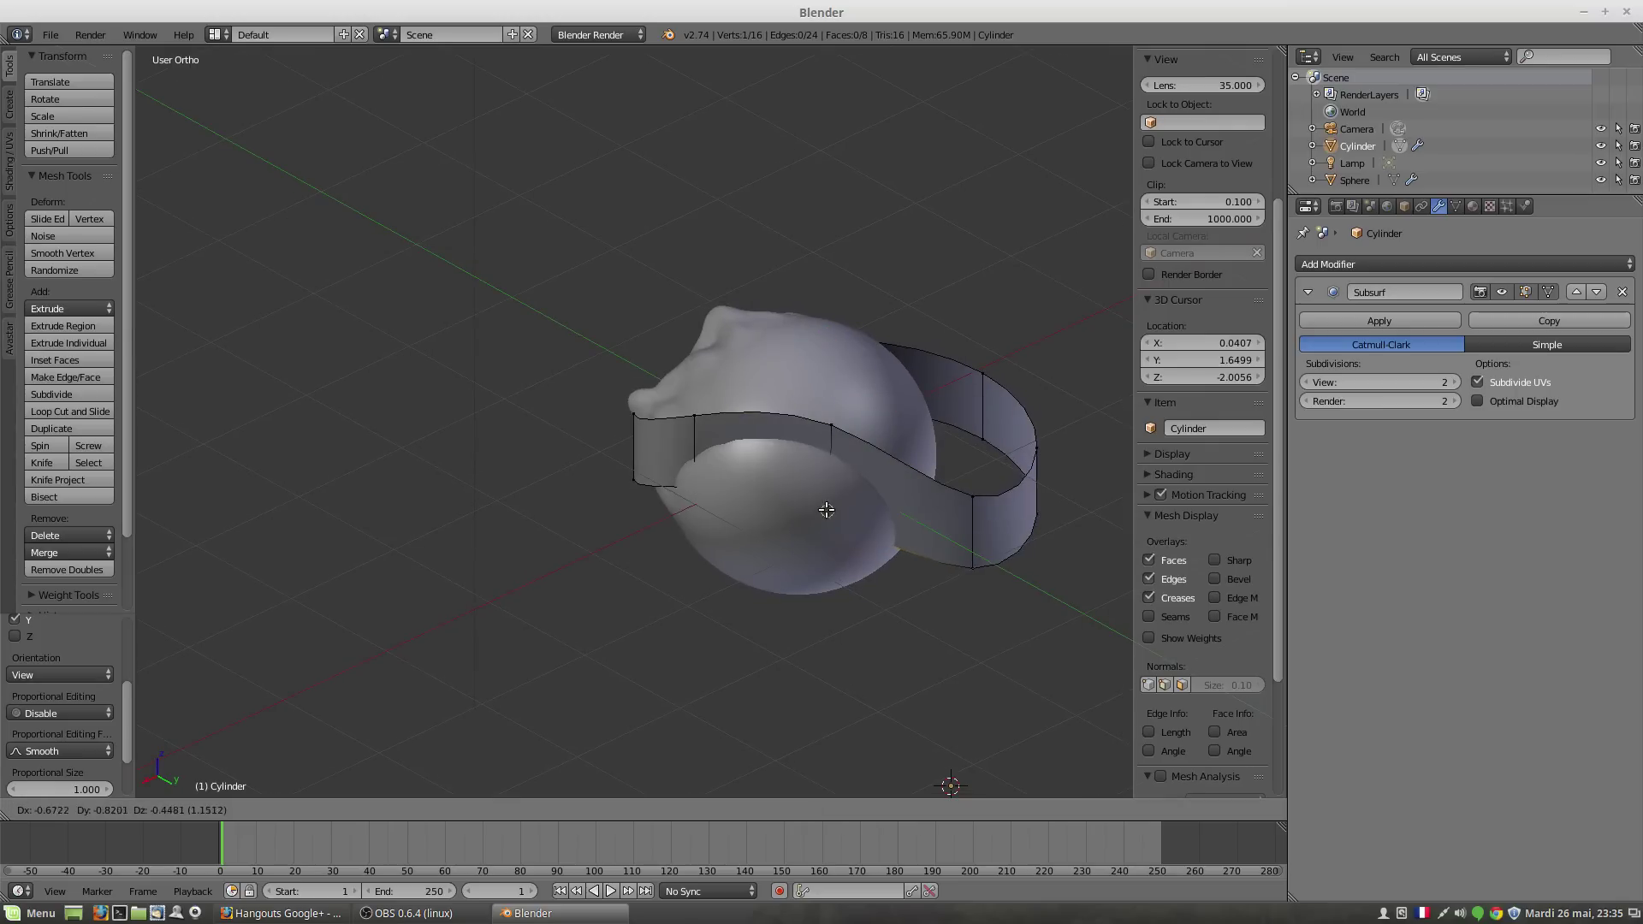
click(802, 570)
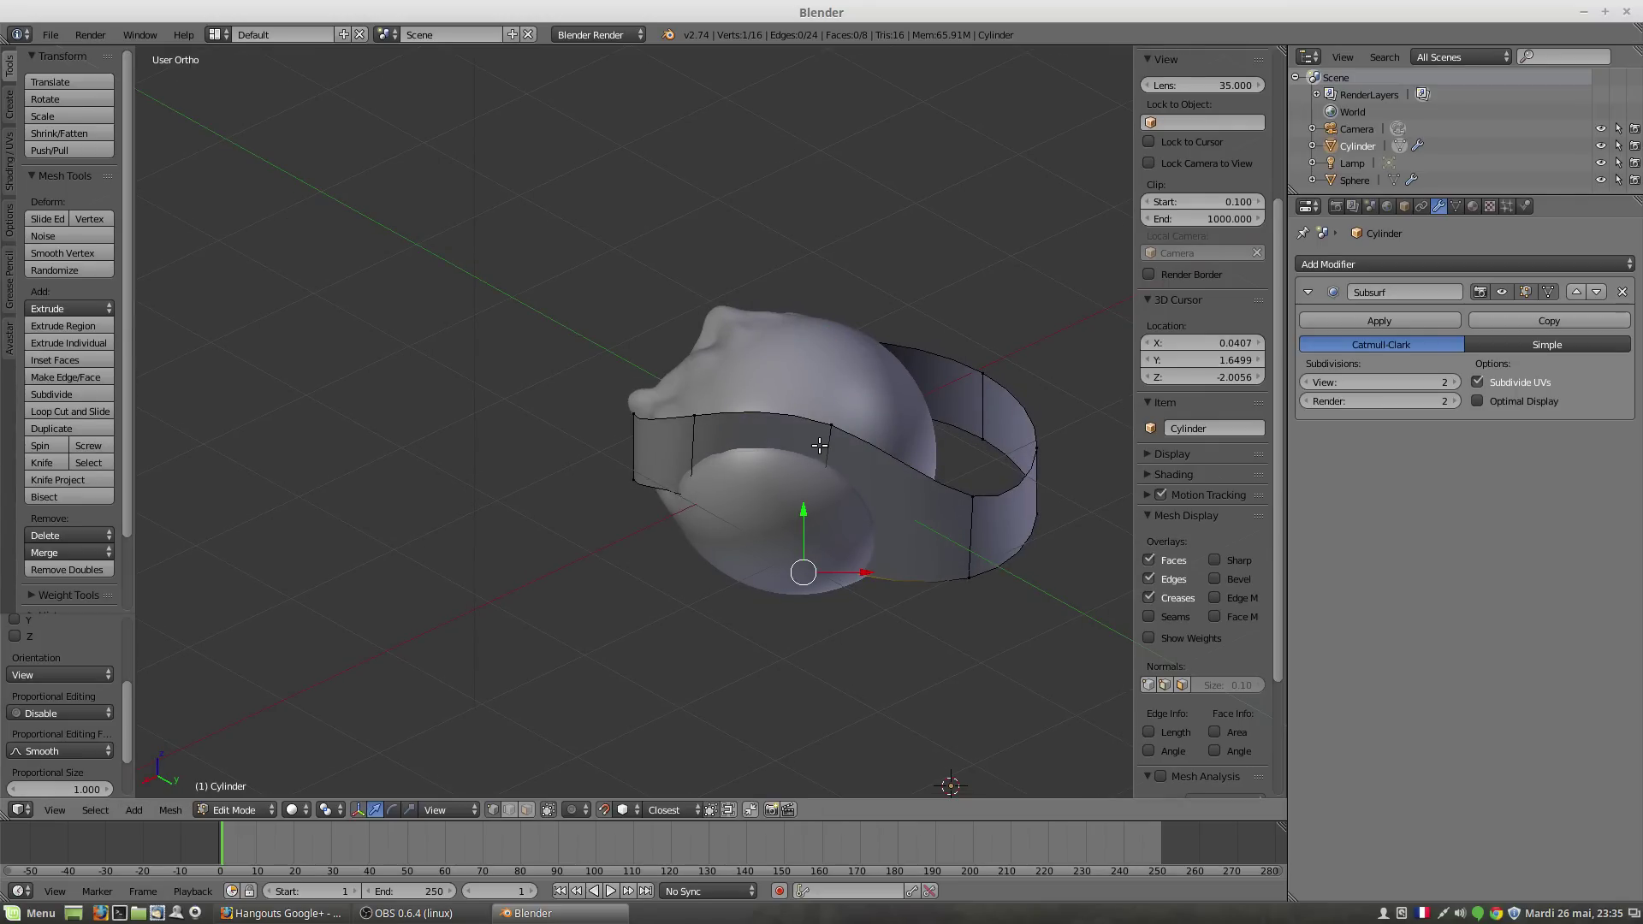
right_click(827, 430)
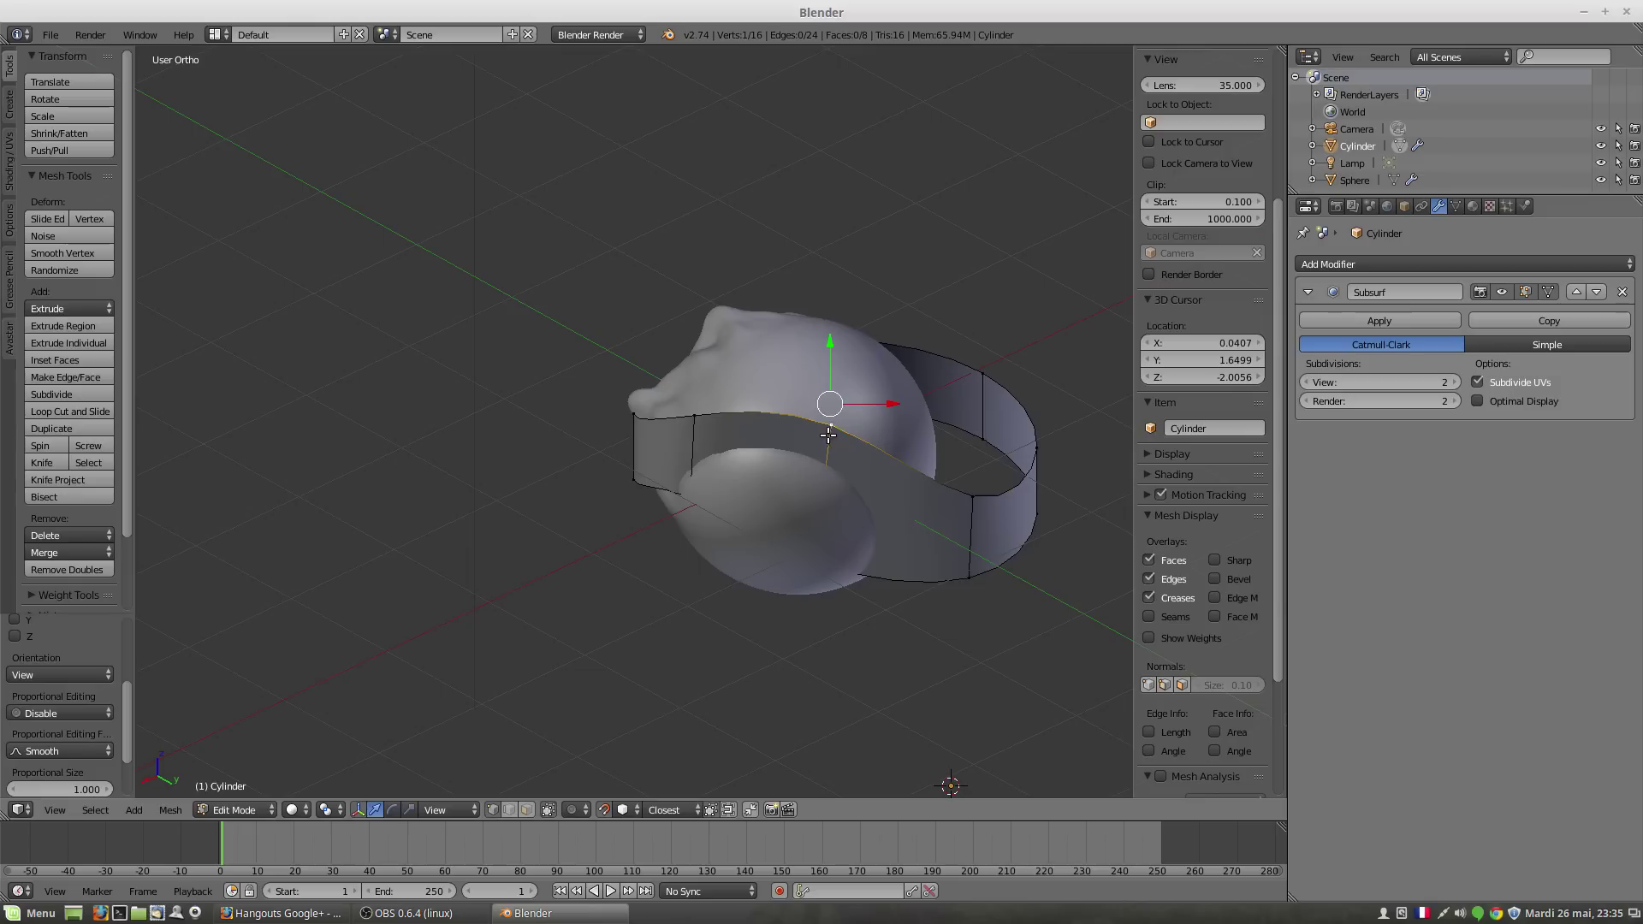
key(g)
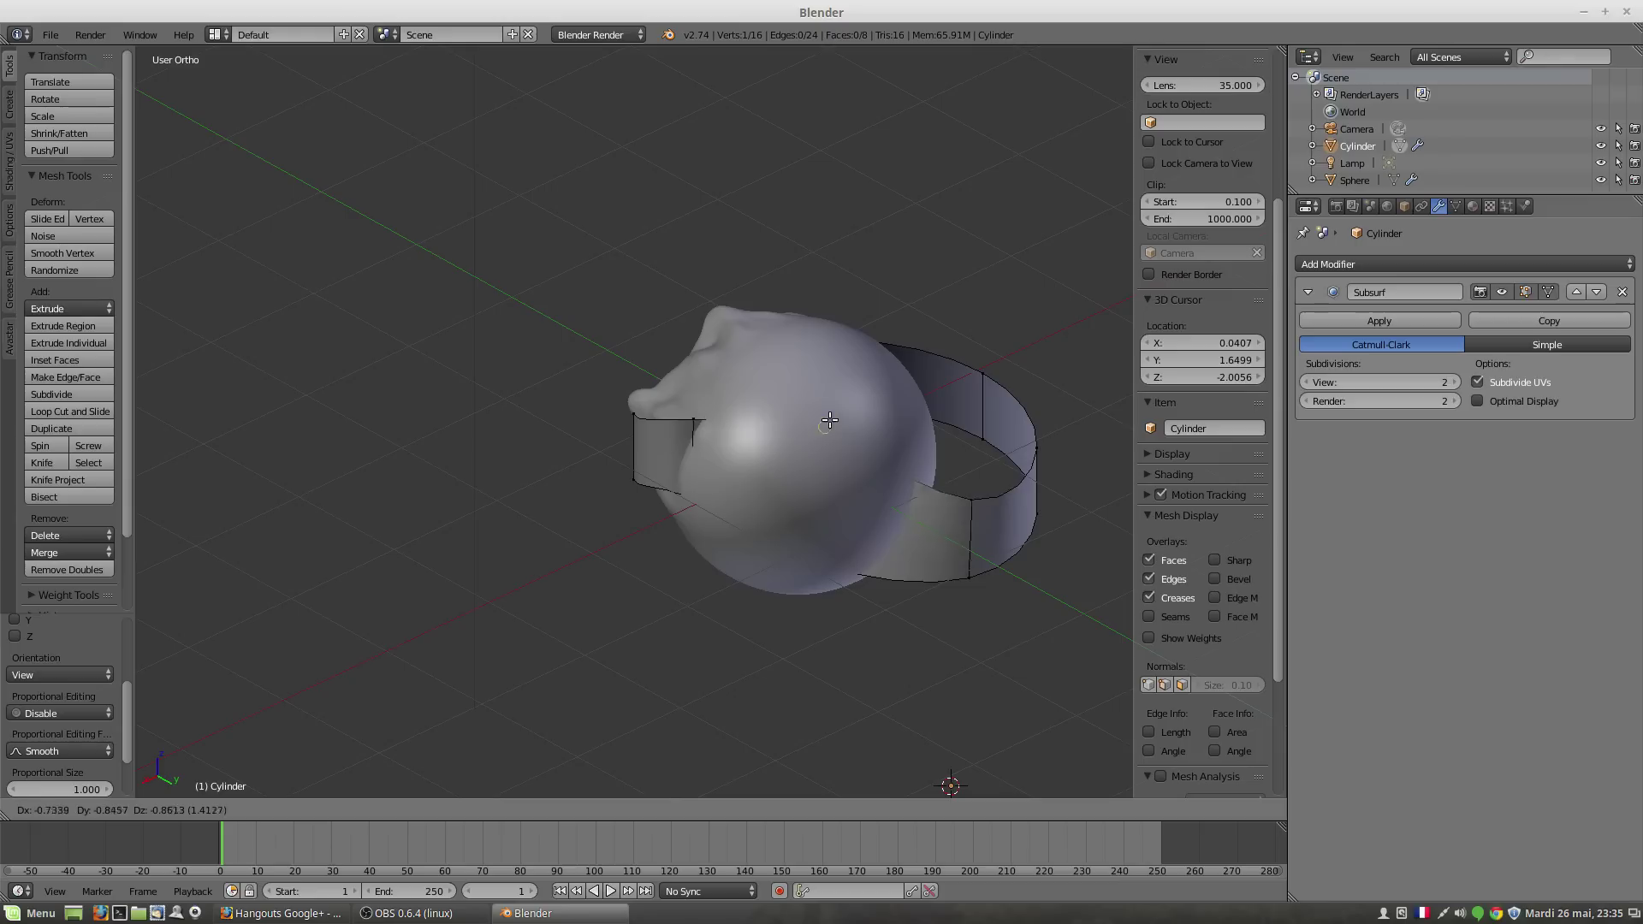
click(805, 417)
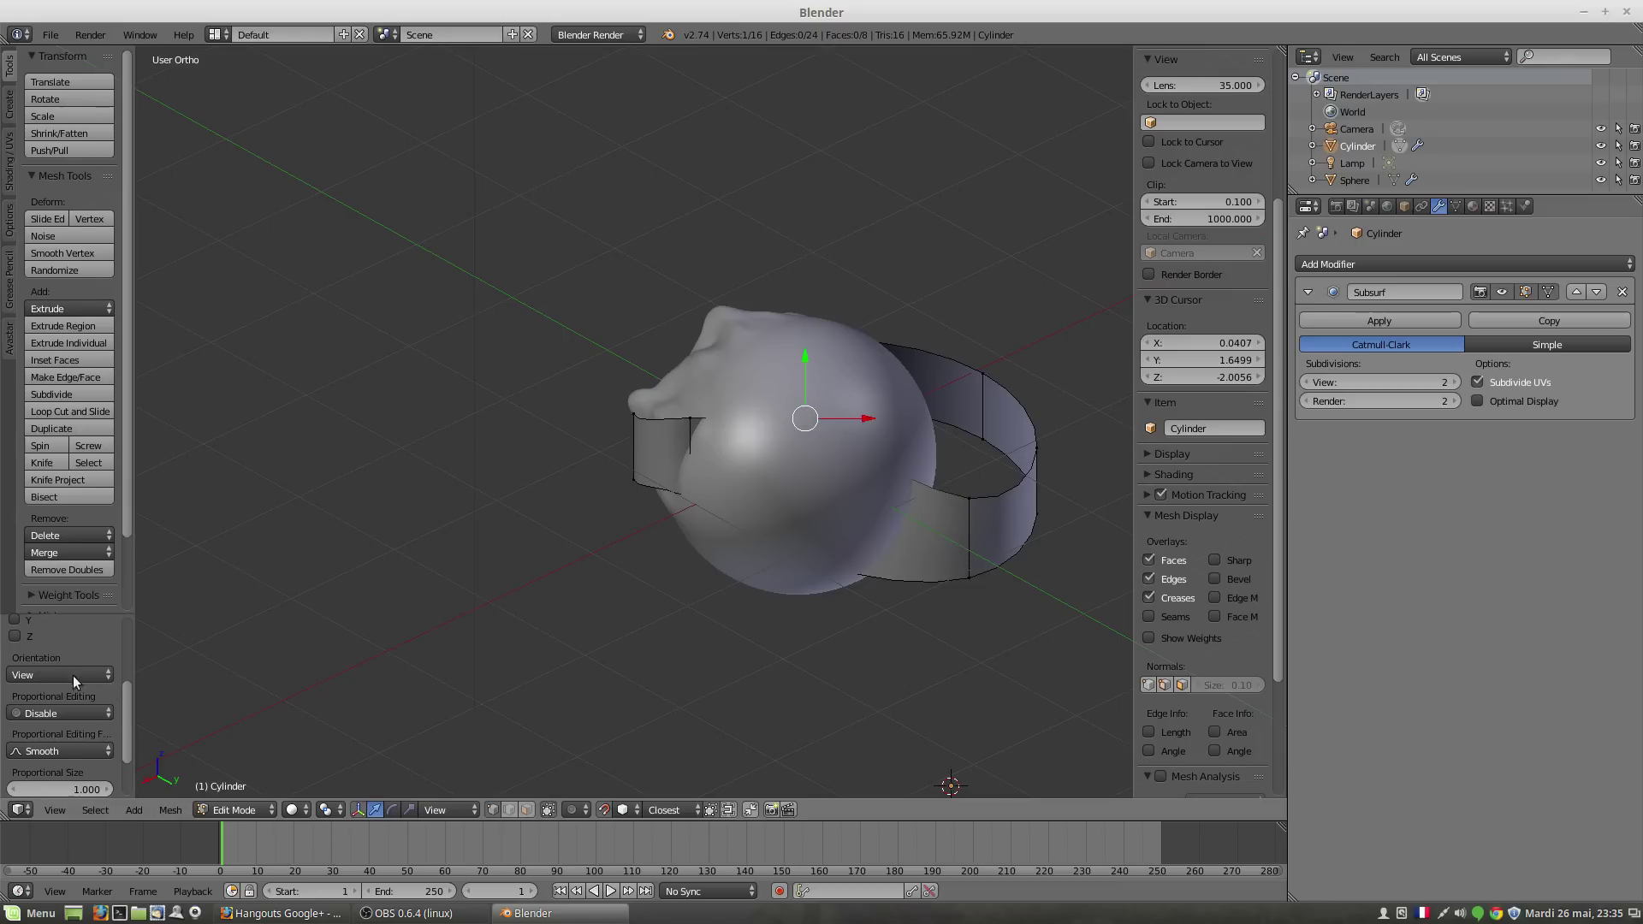
Step: Review the snap target options and set the snap element to Face
mouse_move(134, 713)
mouse_down()
mouse_move(143, 734)
mouse_move(136, 652)
mouse_move(139, 770)
mouse_up()
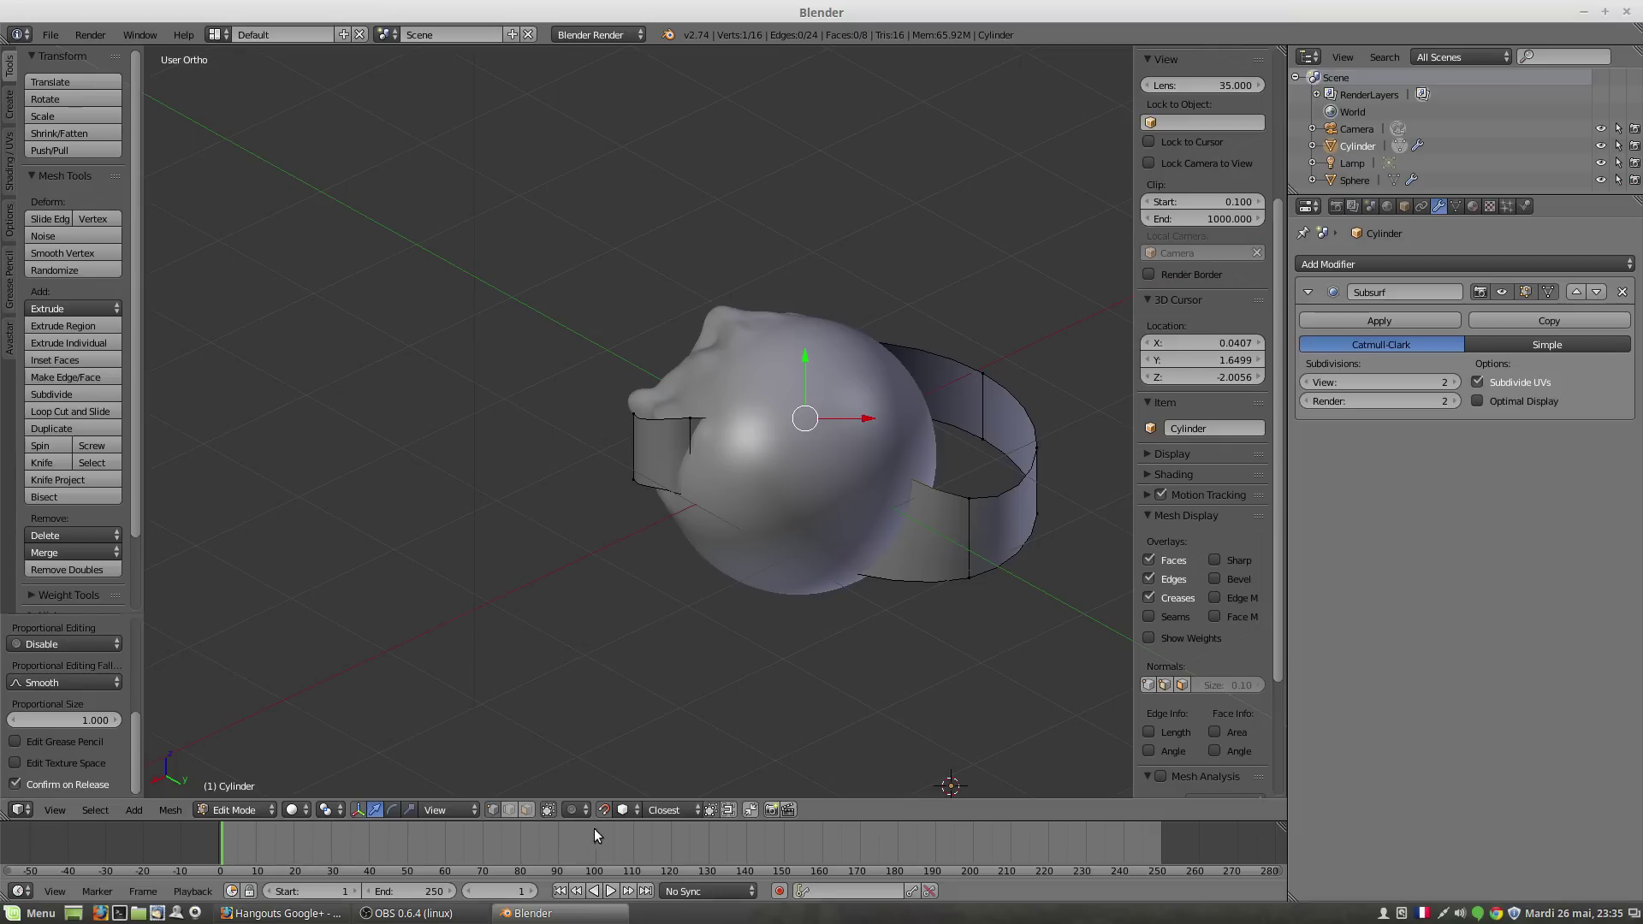
click(681, 808)
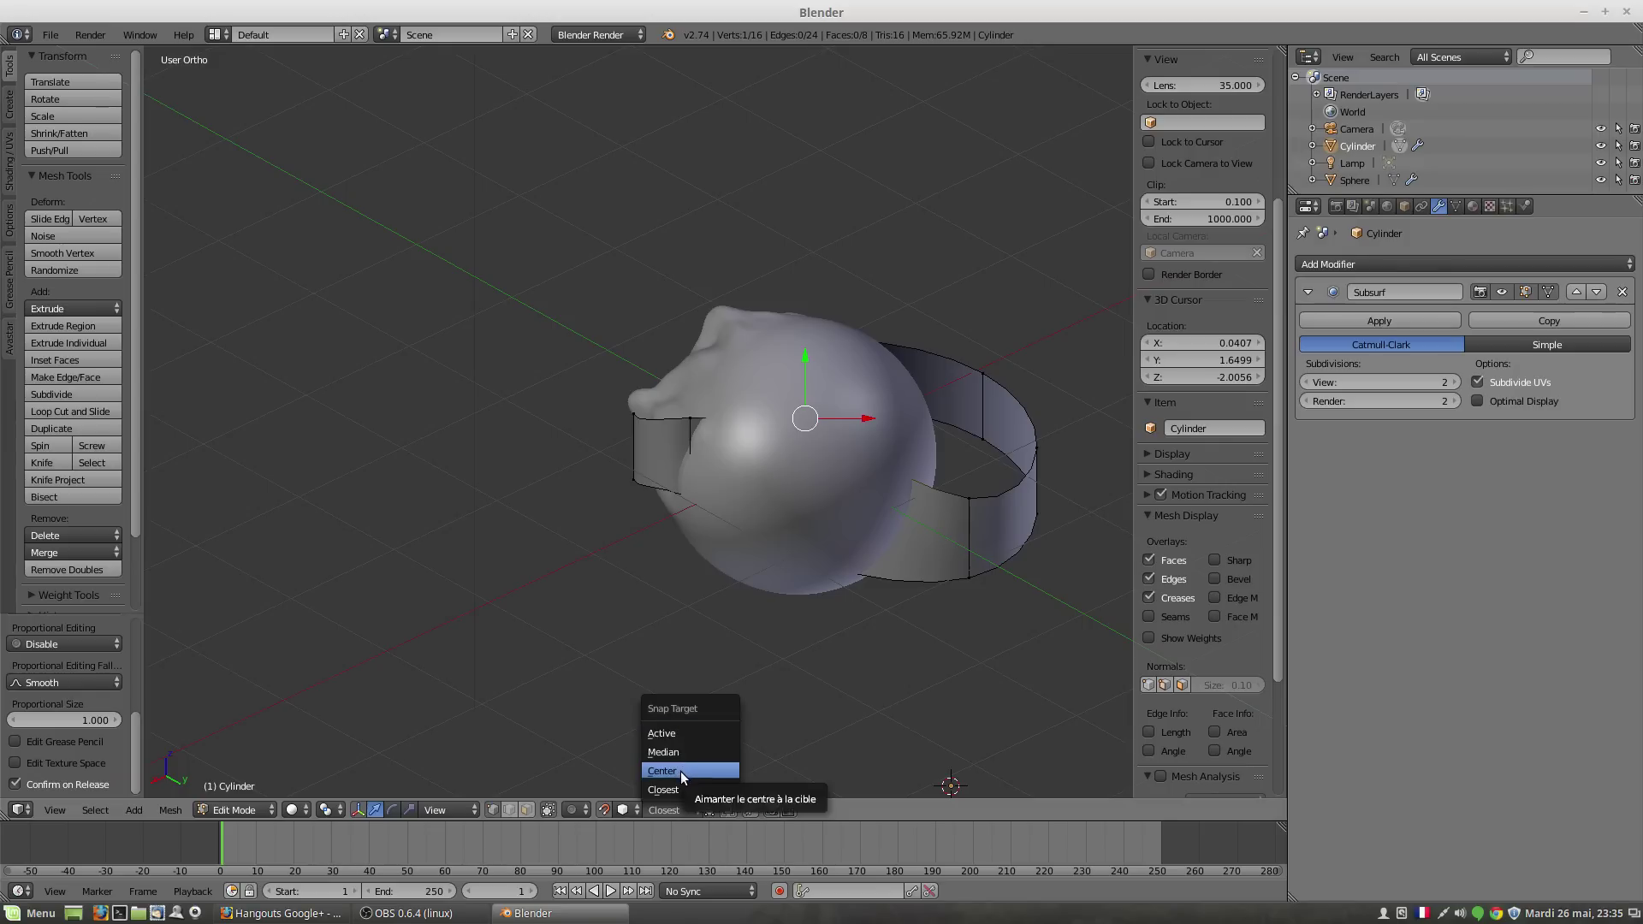
click(623, 809)
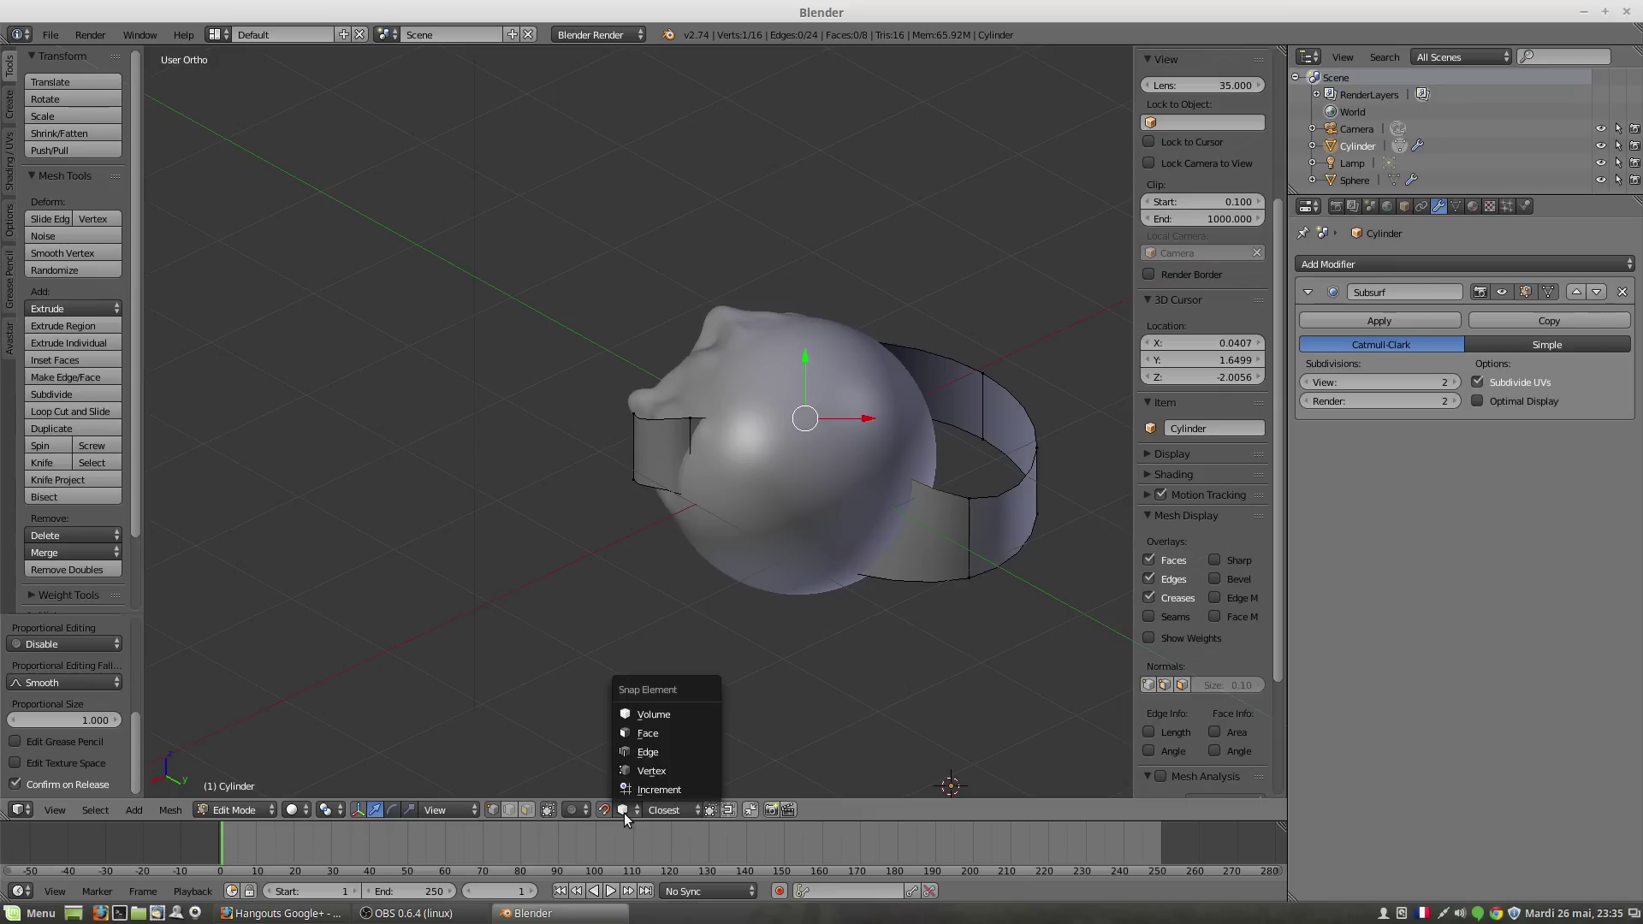
click(633, 733)
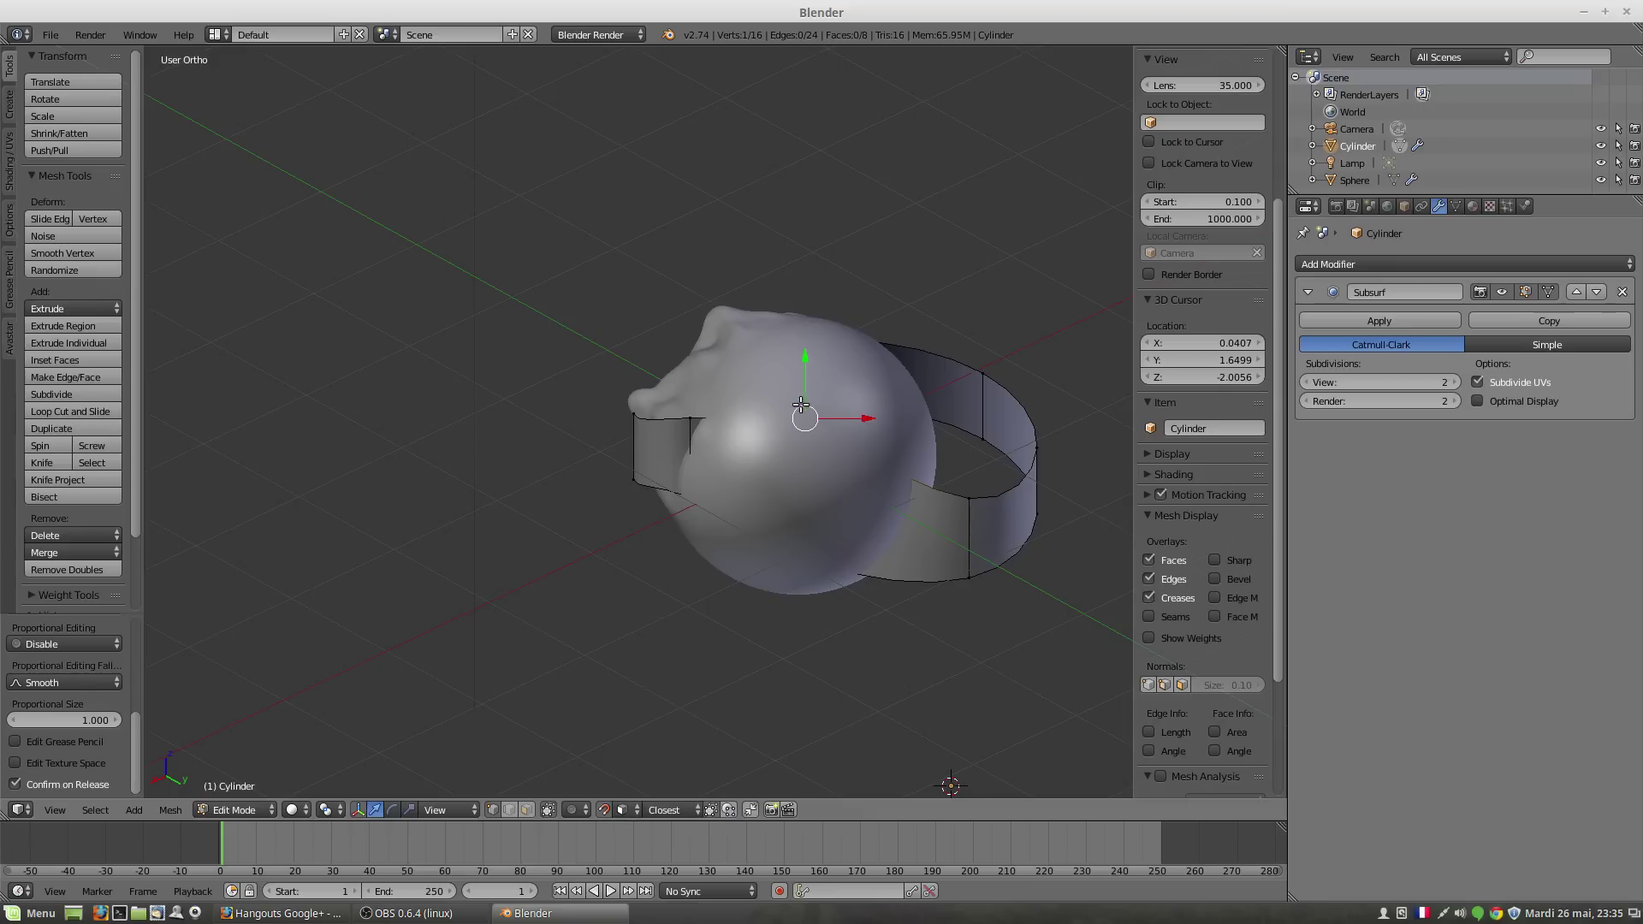
Step: Snap the upper and lower vertices of the same vertical band edge onto the sphere's surface
drag(798, 428, 859, 423)
right_click(805, 560)
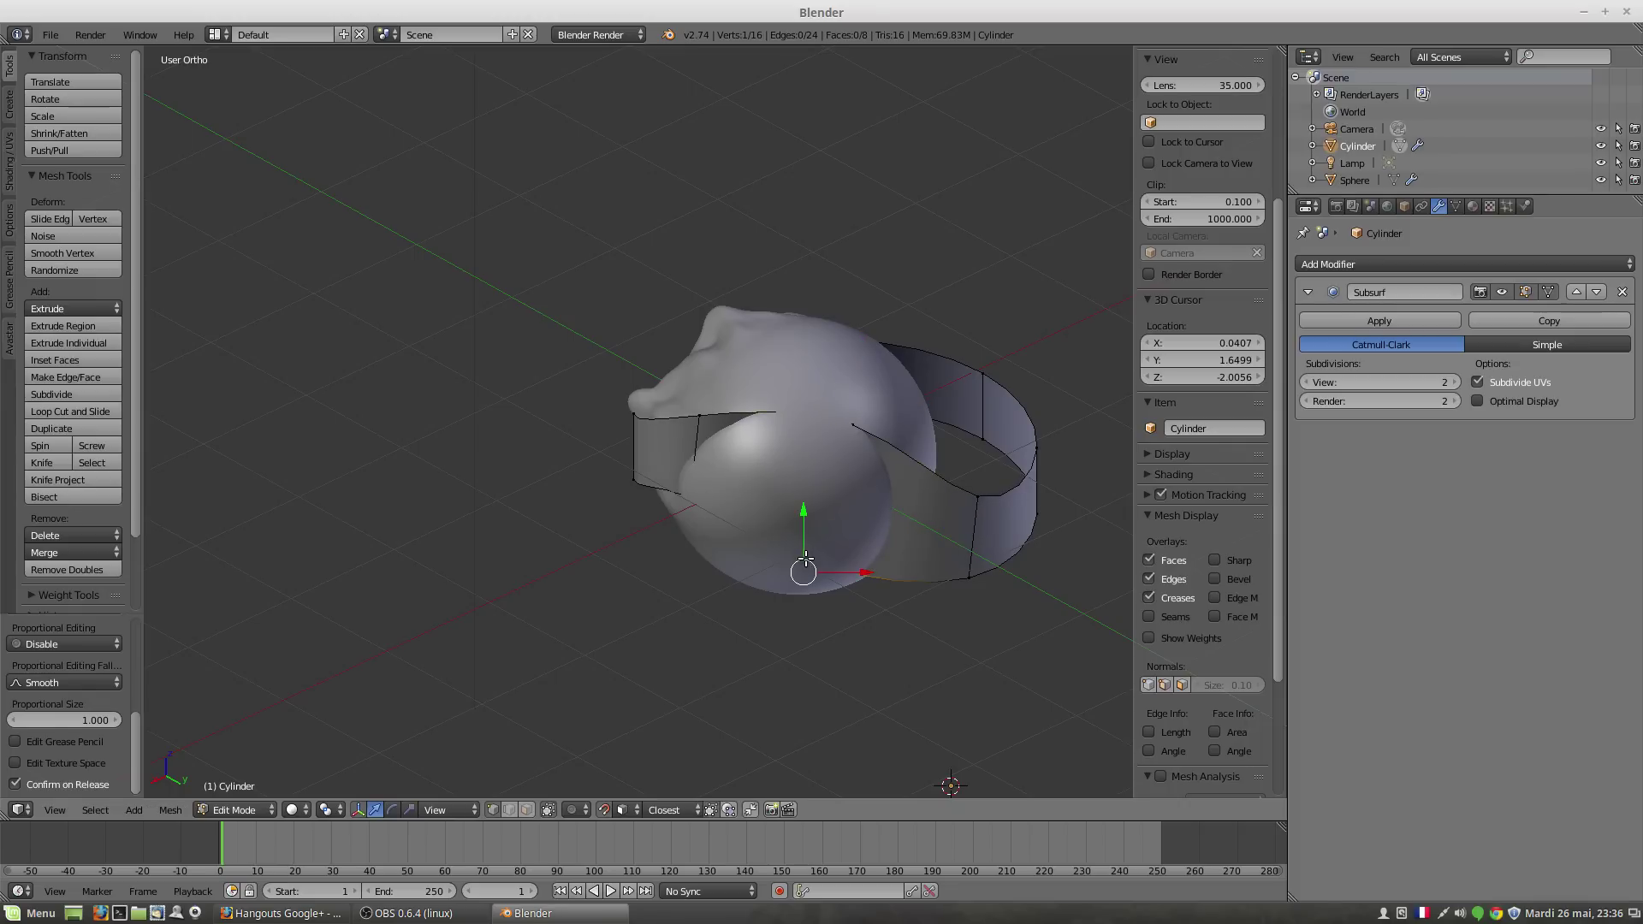
drag(803, 572, 809, 471)
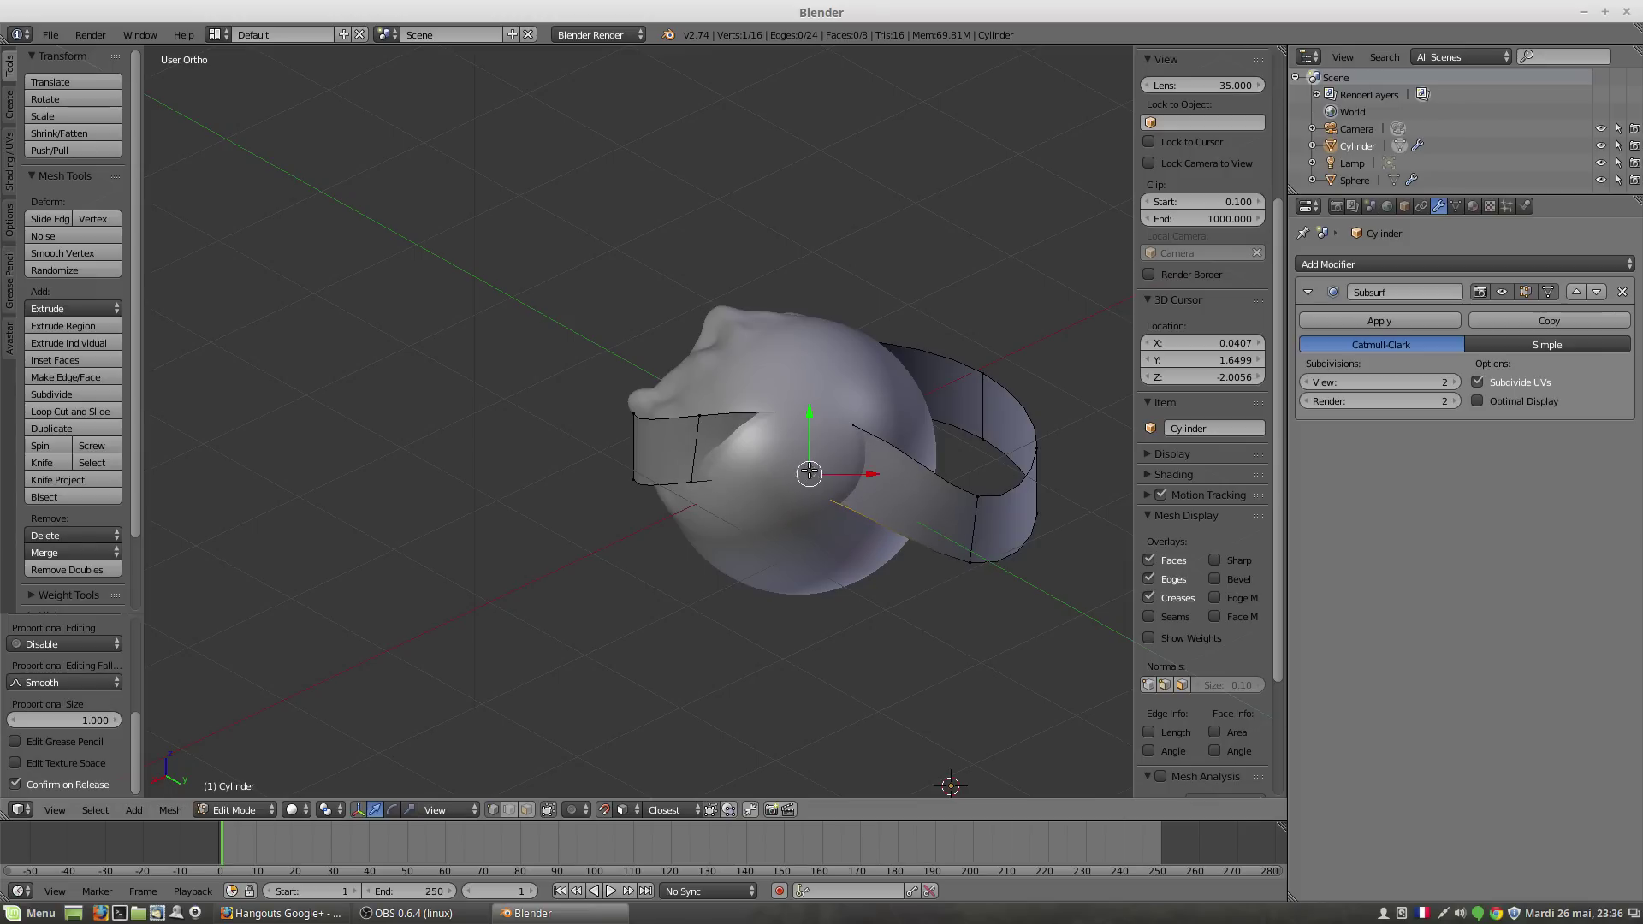
Step: Move two upper band vertices, one at a time, onto the sphere's surface with face snapping
right_click(697, 415)
drag(686, 411, 720, 401)
middle_drag(720, 401, 776, 560)
right_click(801, 579)
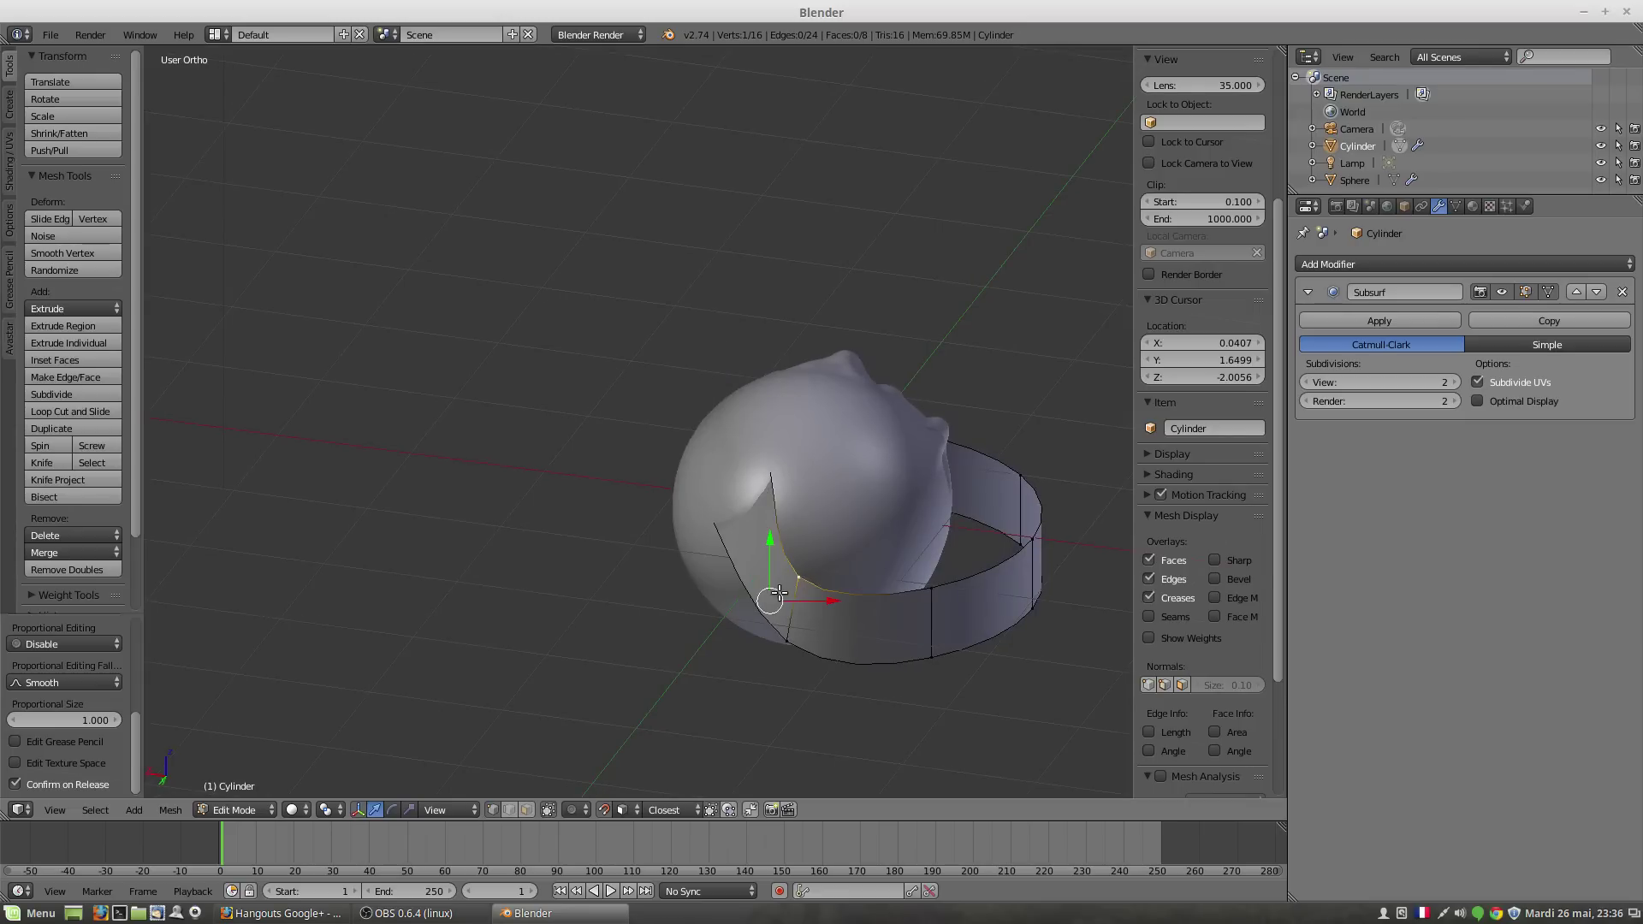
drag(779, 592, 800, 518)
middle_drag(812, 589, 707, 519)
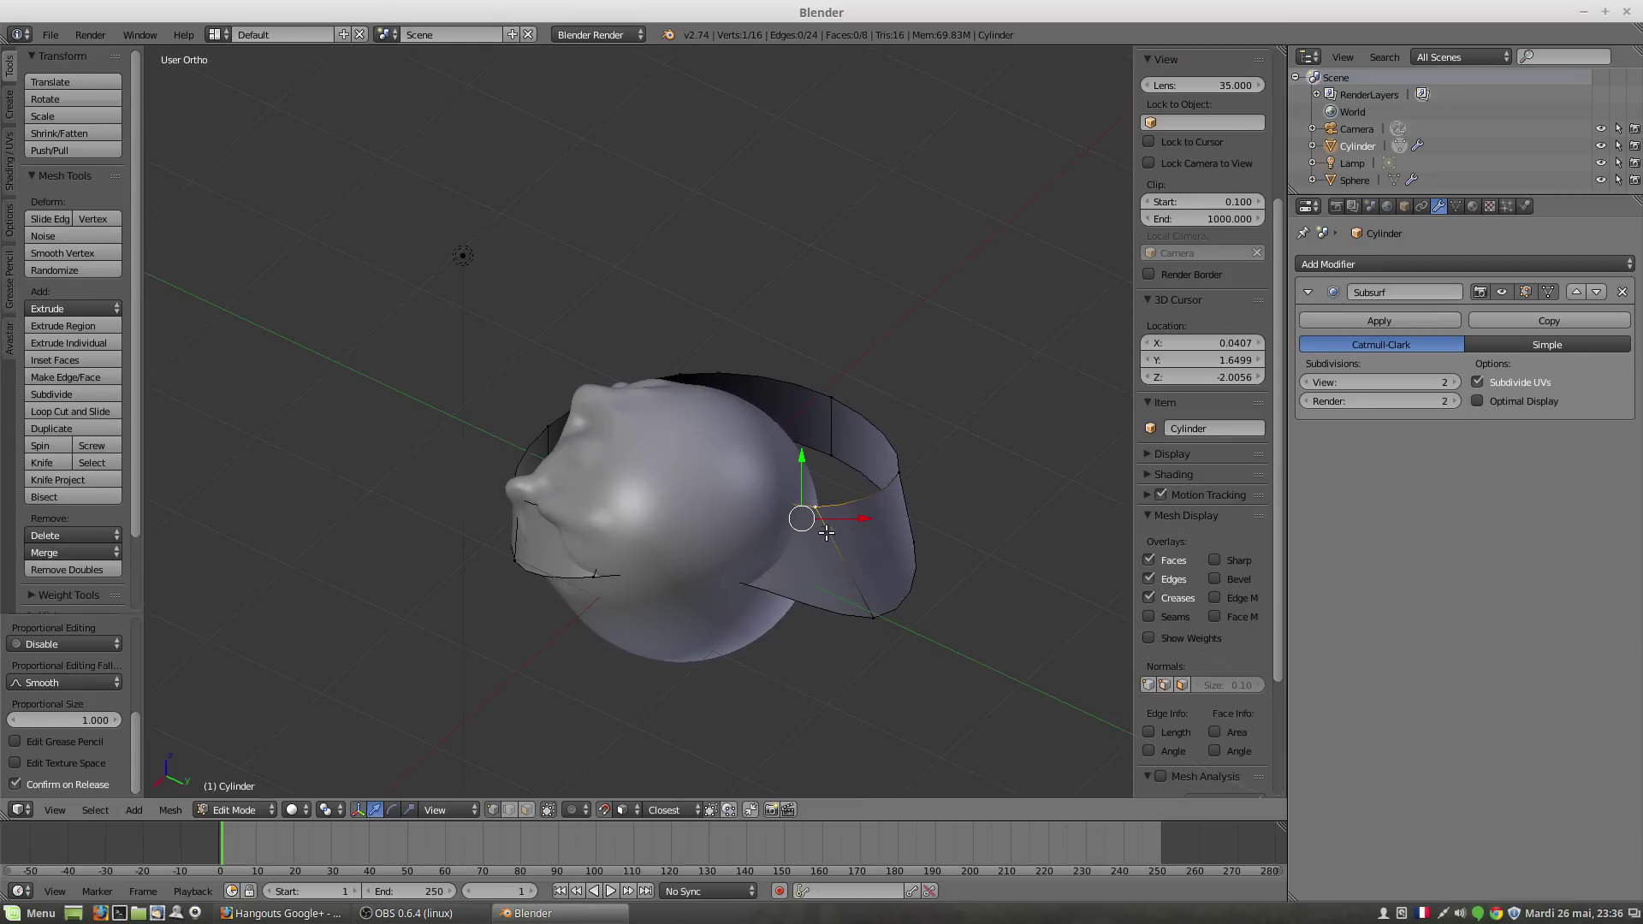
mouse_move(826, 533)
middle_down()
mouse_move(631, 488)
mouse_move(826, 552)
middle_up()
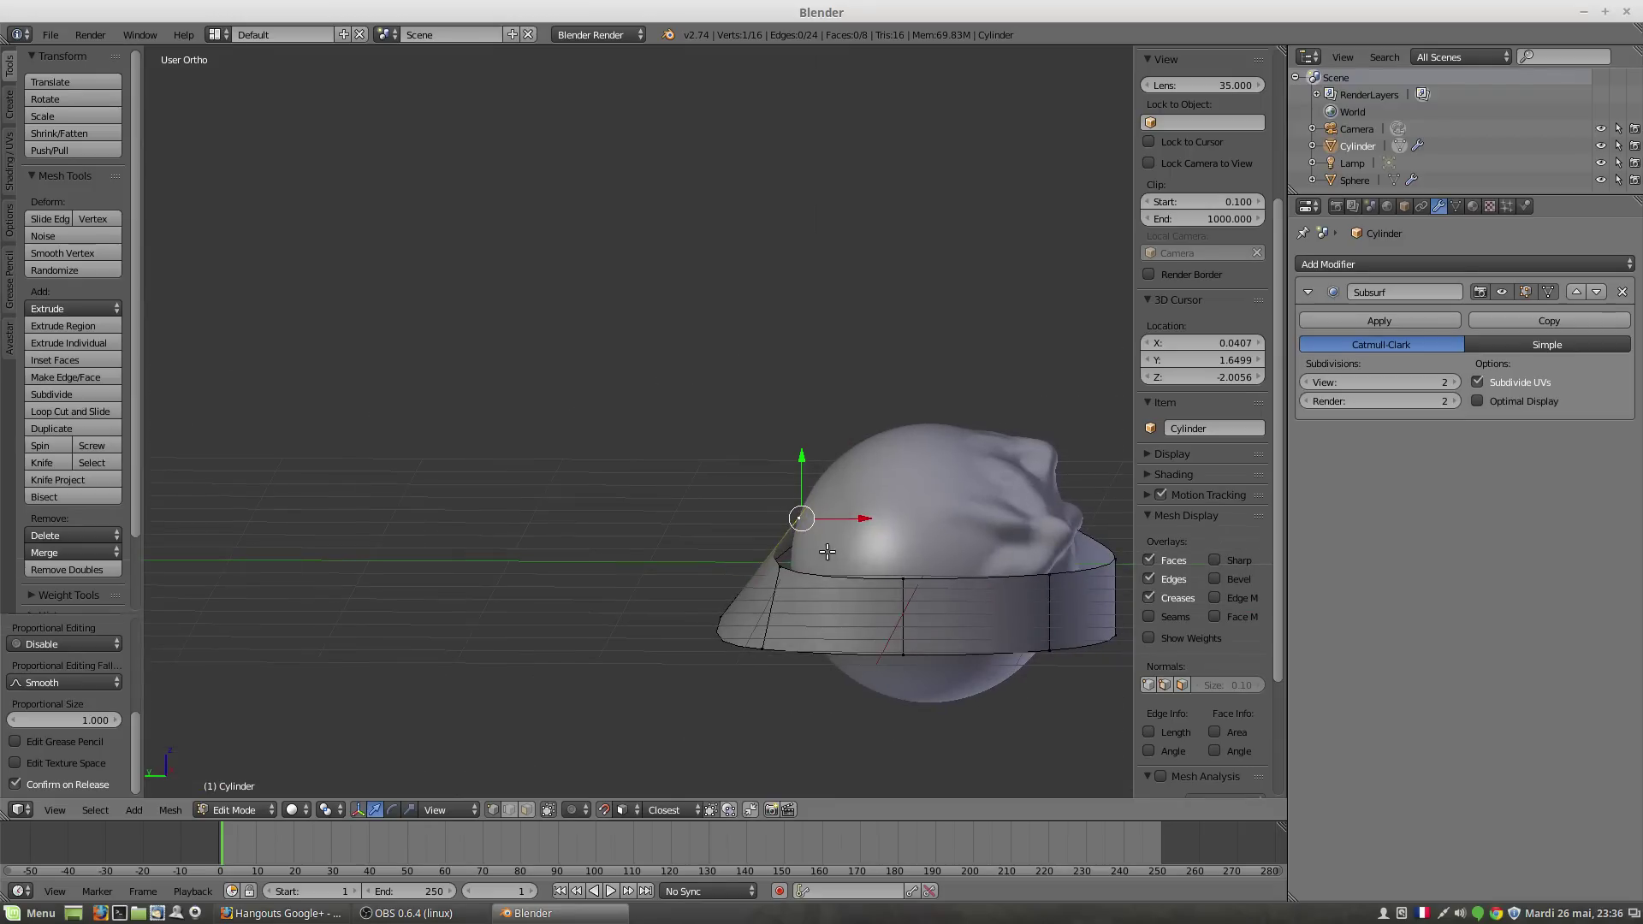
Step: Select both vertices of the band's vertical edge facing the view and move them together toward the sphere's surface
right_click(904, 583)
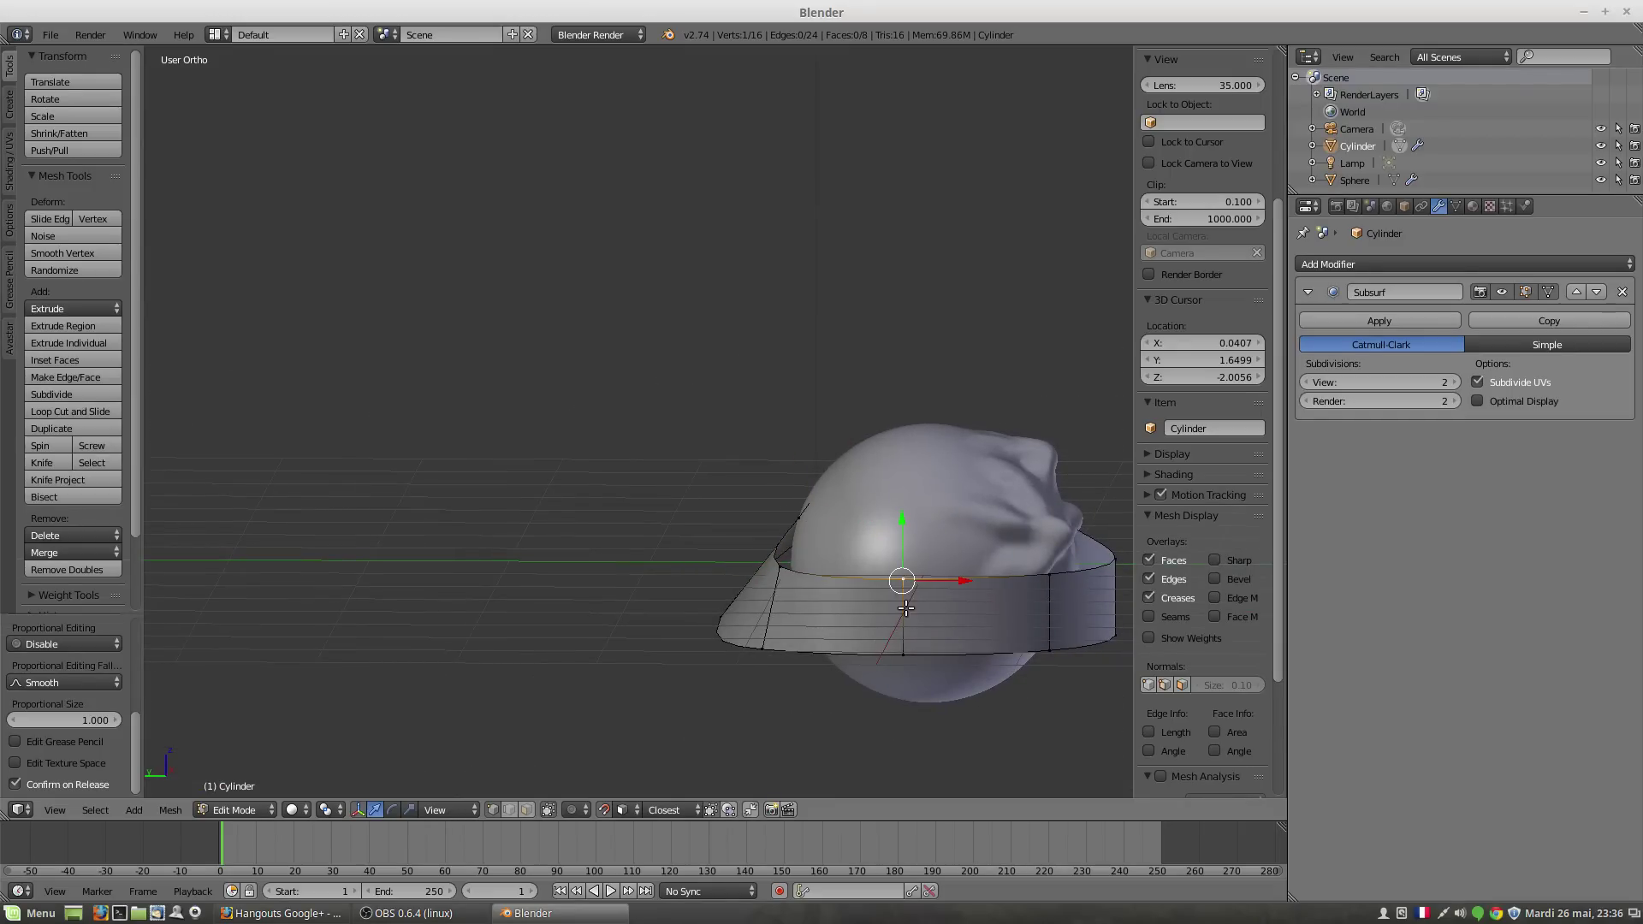
shift+right_click(906, 653)
middle_drag(907, 654, 895, 622)
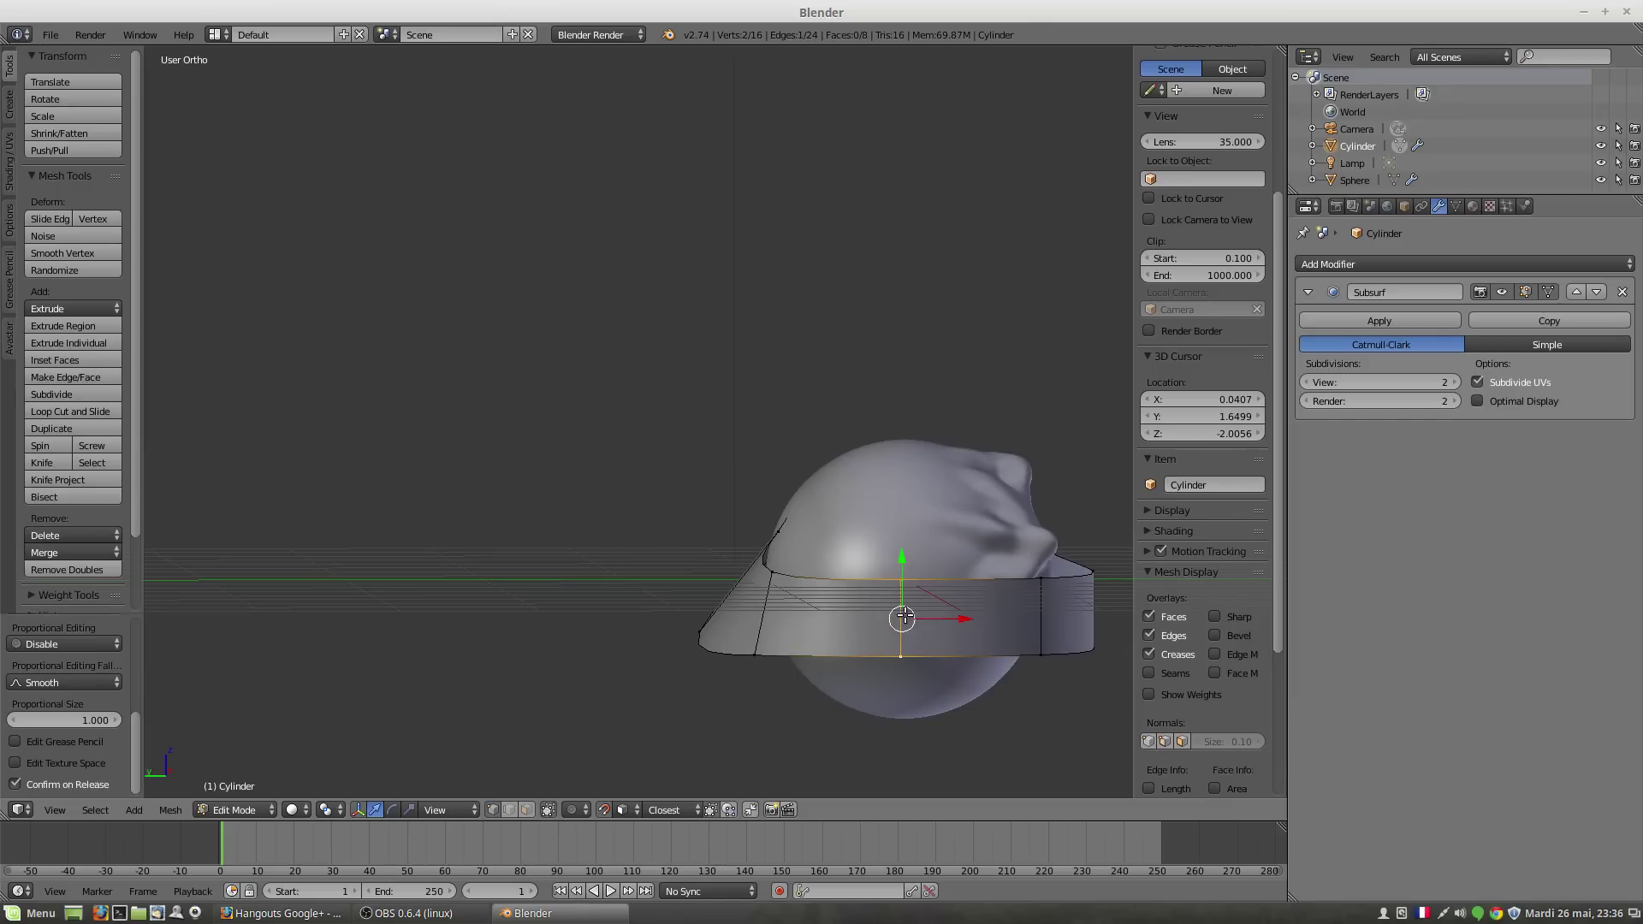
key(g)
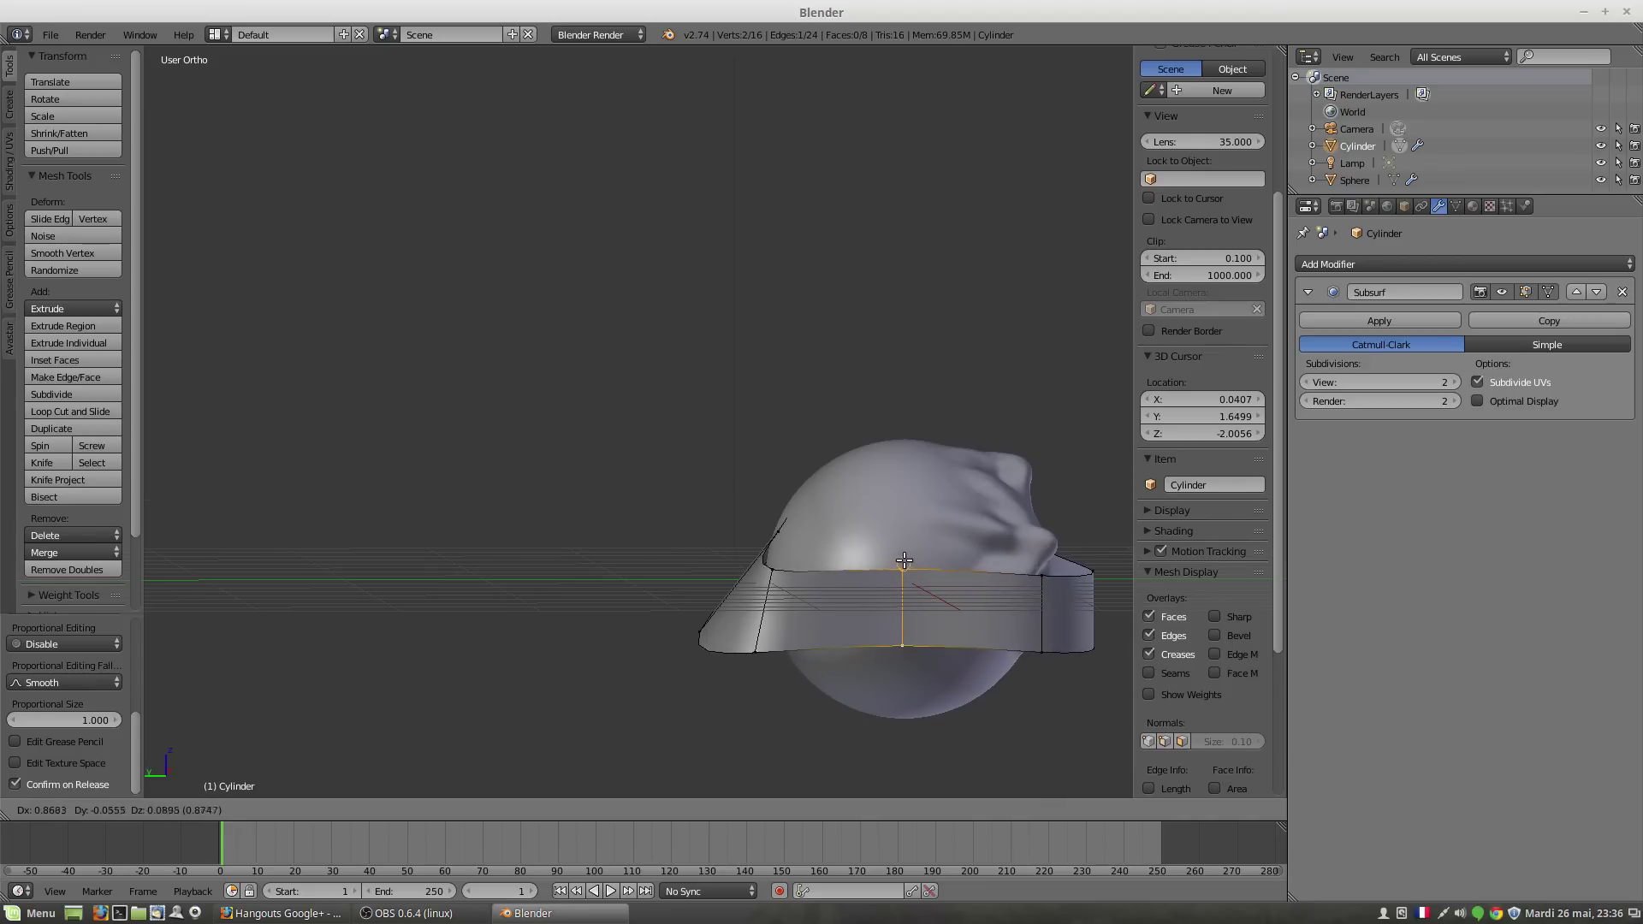
click(906, 531)
middle_drag(921, 561, 983, 759)
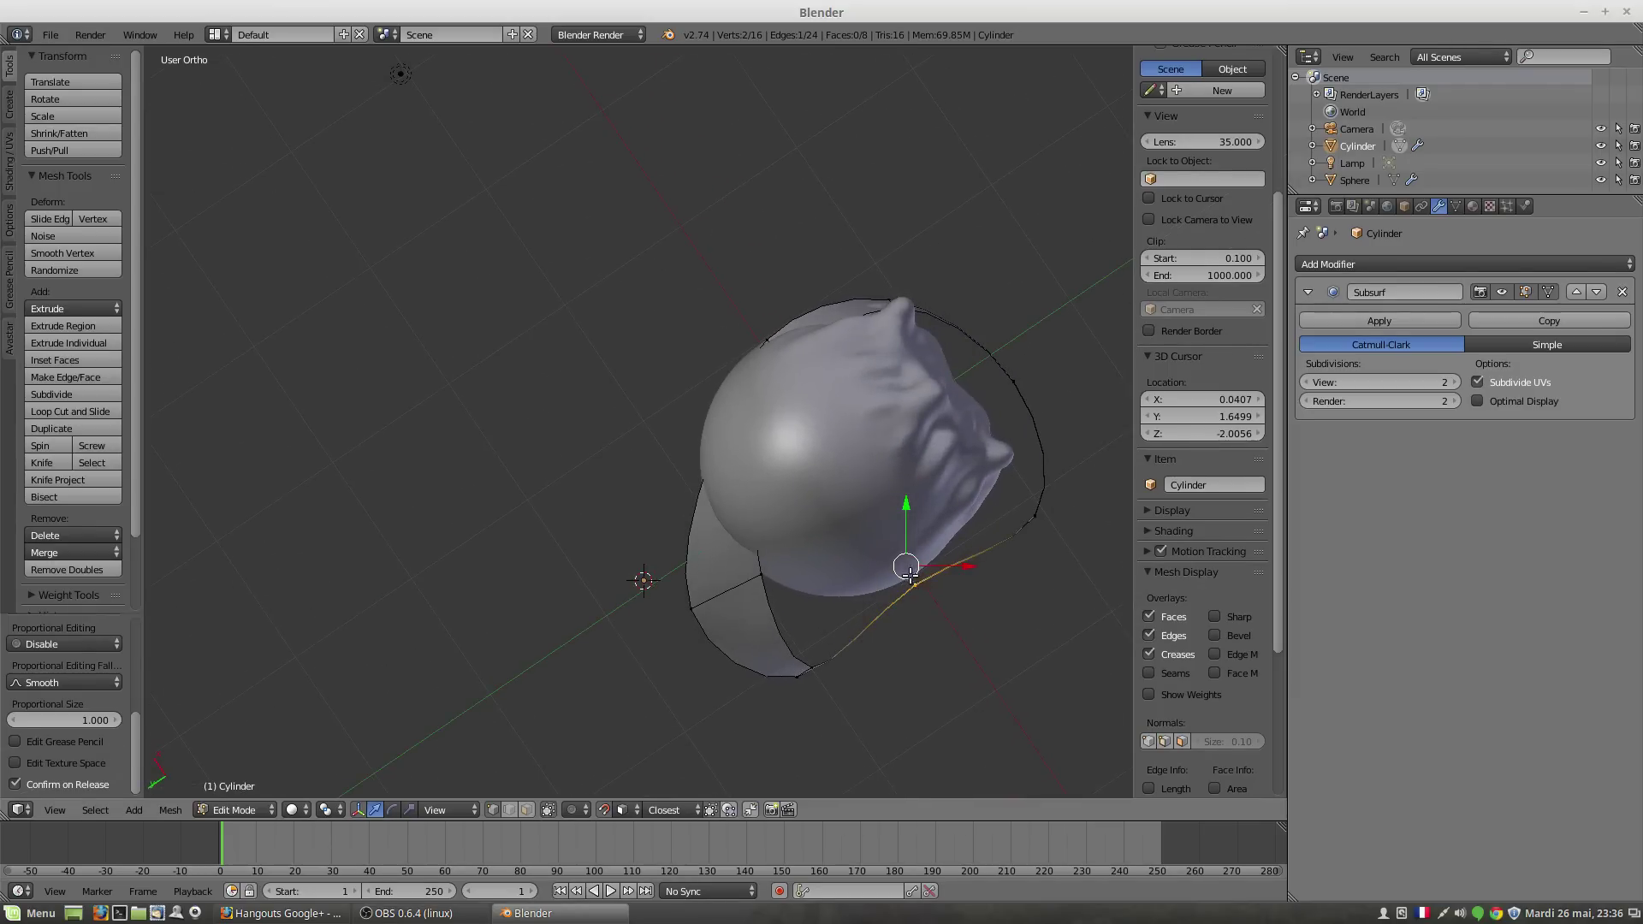
Step: Select the upper and lower vertices of another vertical band edge and move them against the sphere's surface
middle_drag(922, 626, 783, 597)
right_click(819, 608)
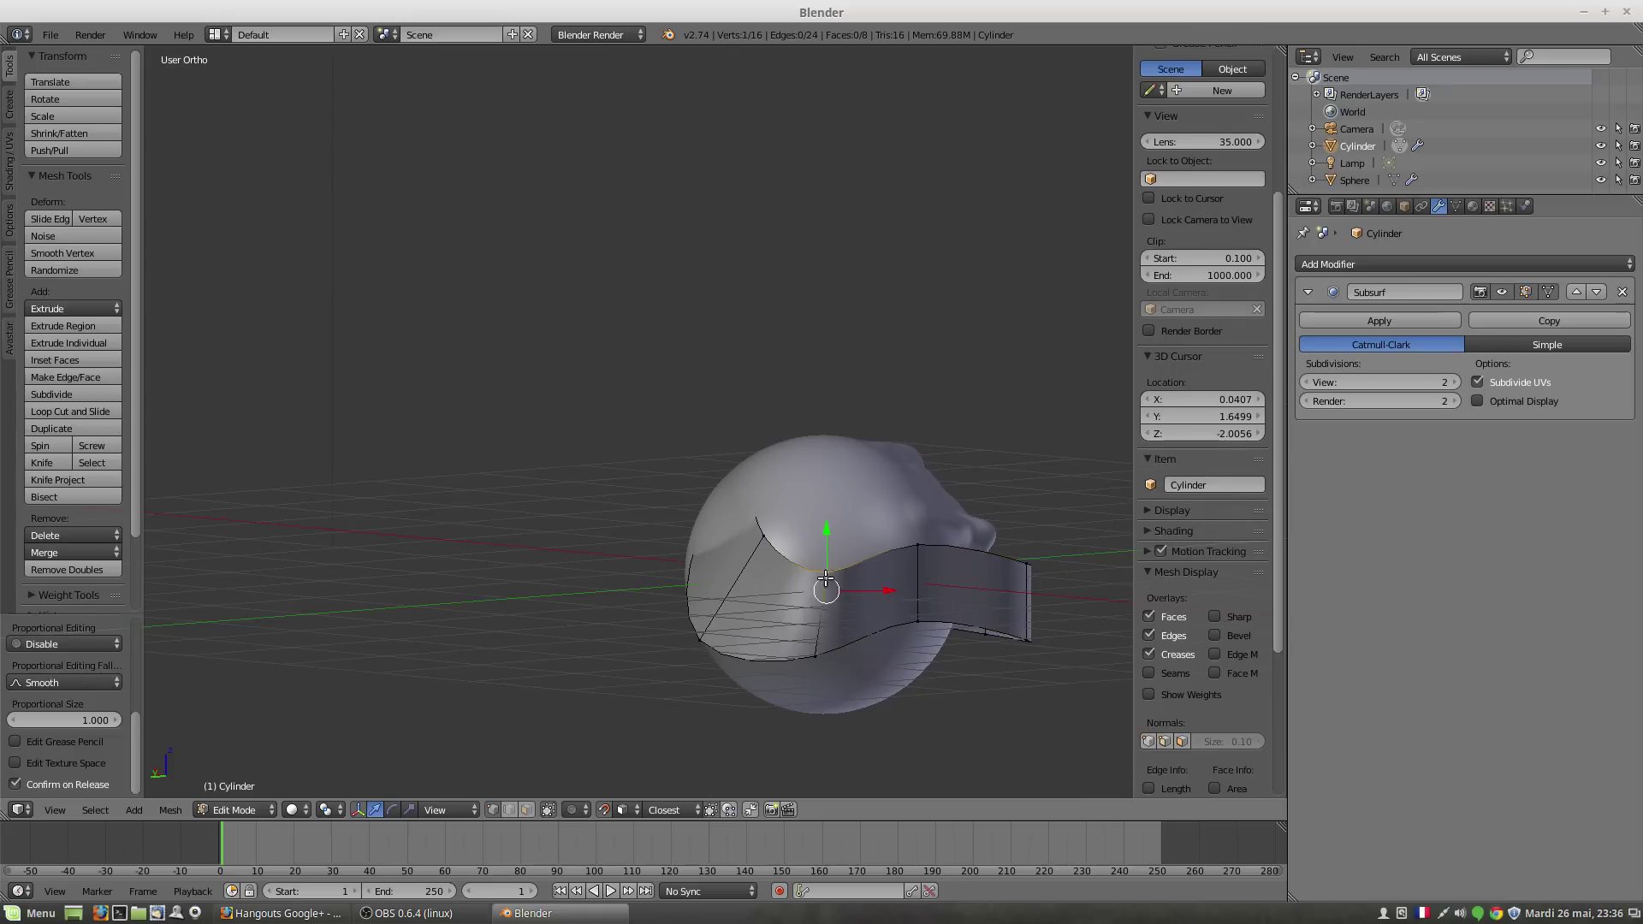
shift+right_click(815, 656)
drag(817, 630, 838, 651)
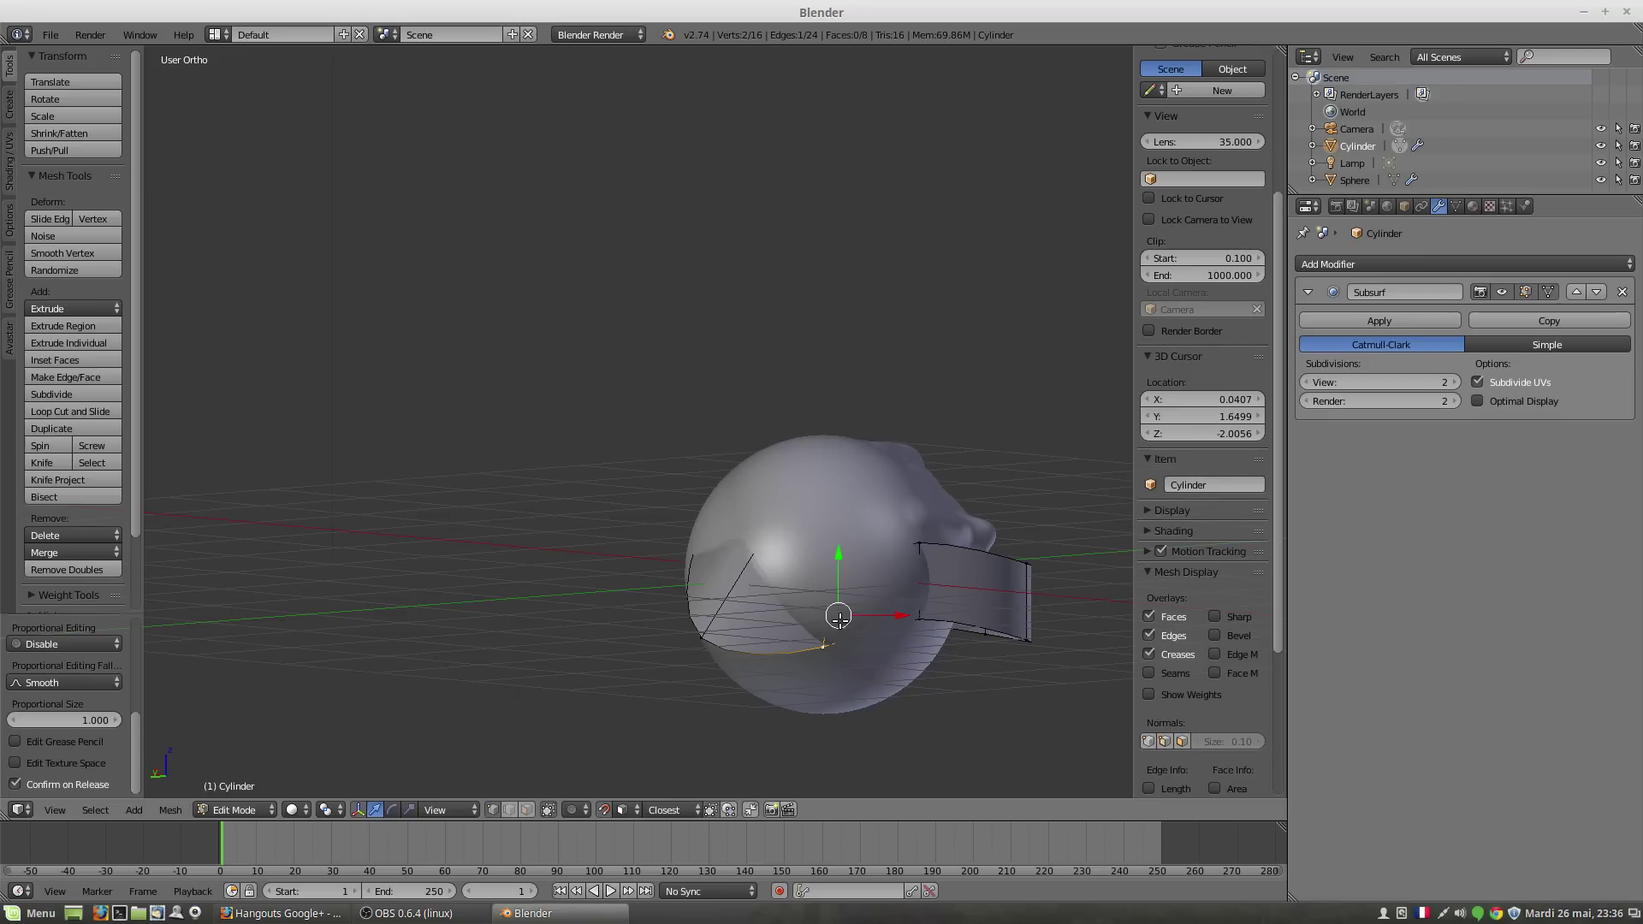
Step: In wireframe display, set the transform orientation to Global and lower one band vertex
key(z)
mouse_move(839, 616)
middle_down()
mouse_move(696, 668)
mouse_move(646, 664)
mouse_move(660, 686)
mouse_move(770, 676)
mouse_move(857, 644)
mouse_move(682, 638)
mouse_move(711, 653)
mouse_move(770, 613)
mouse_move(739, 686)
mouse_move(753, 682)
middle_up()
right_click(765, 655)
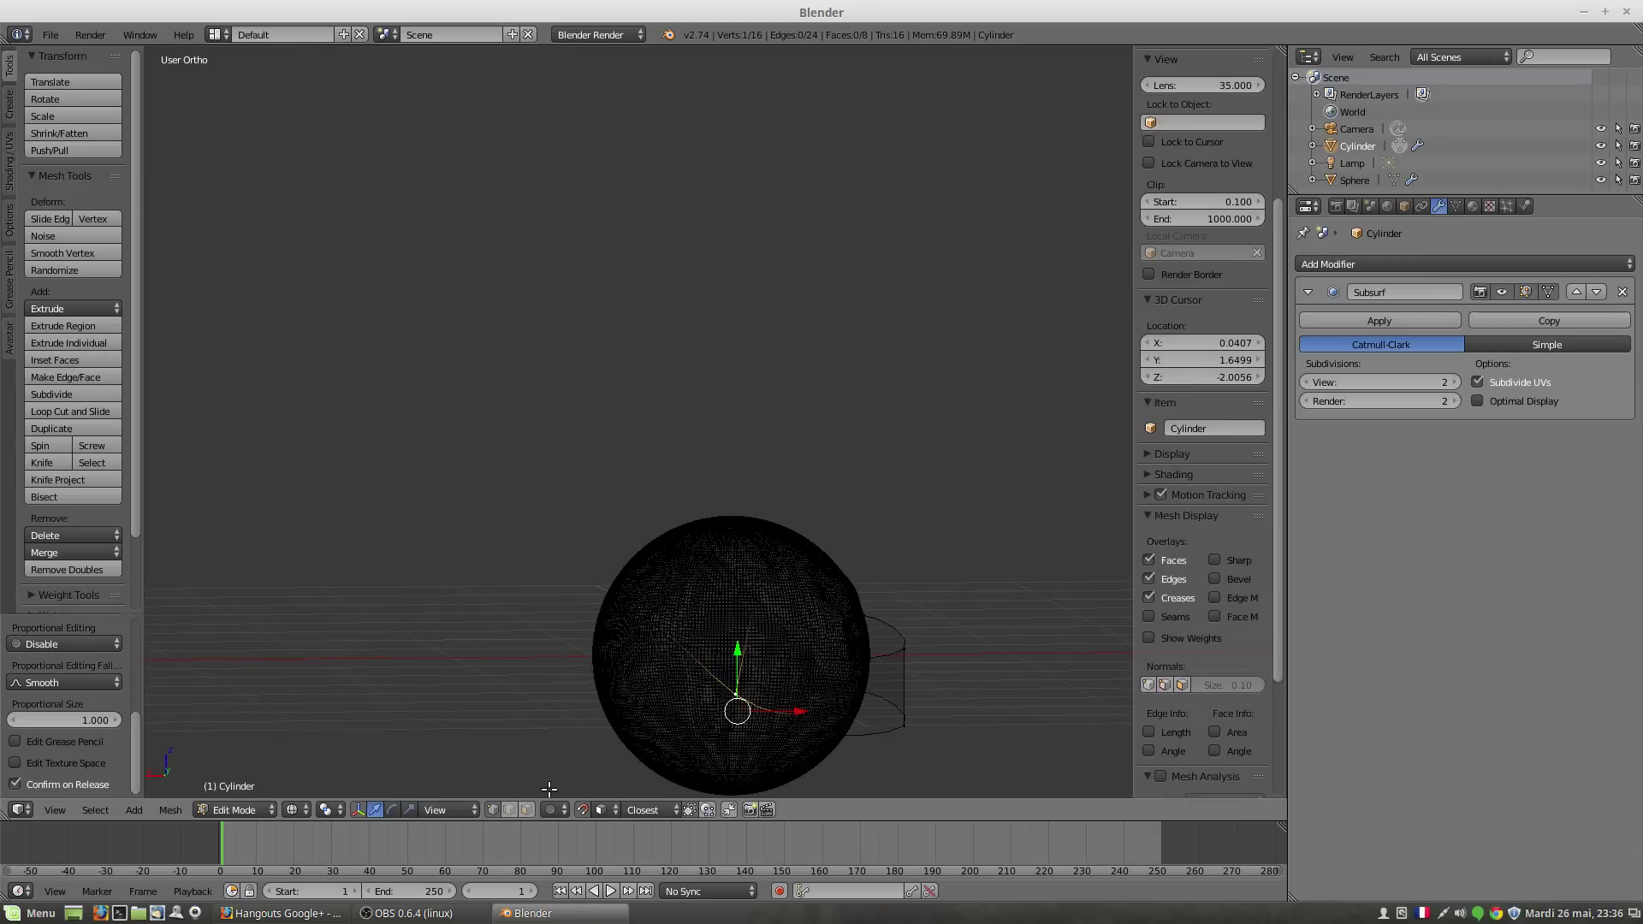
click(431, 810)
click(435, 788)
drag(738, 699, 734, 736)
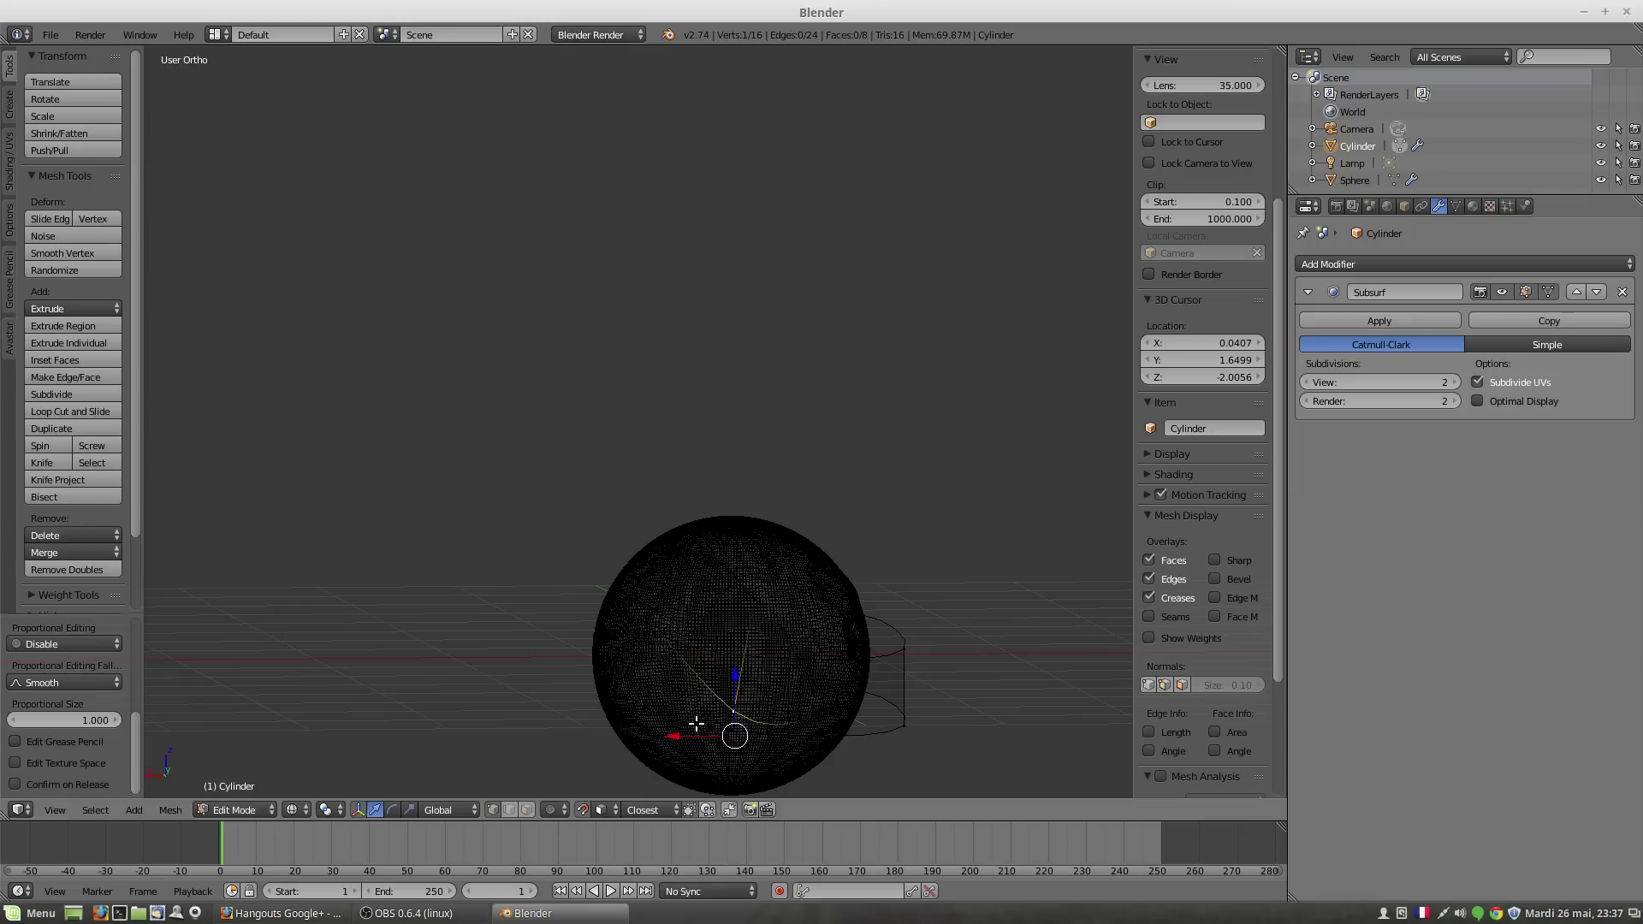
Step: Raise a band vertex on another side of the wireframe sphere and pick the vertices of a neighbouring edge
middle_drag(697, 724, 574, 141)
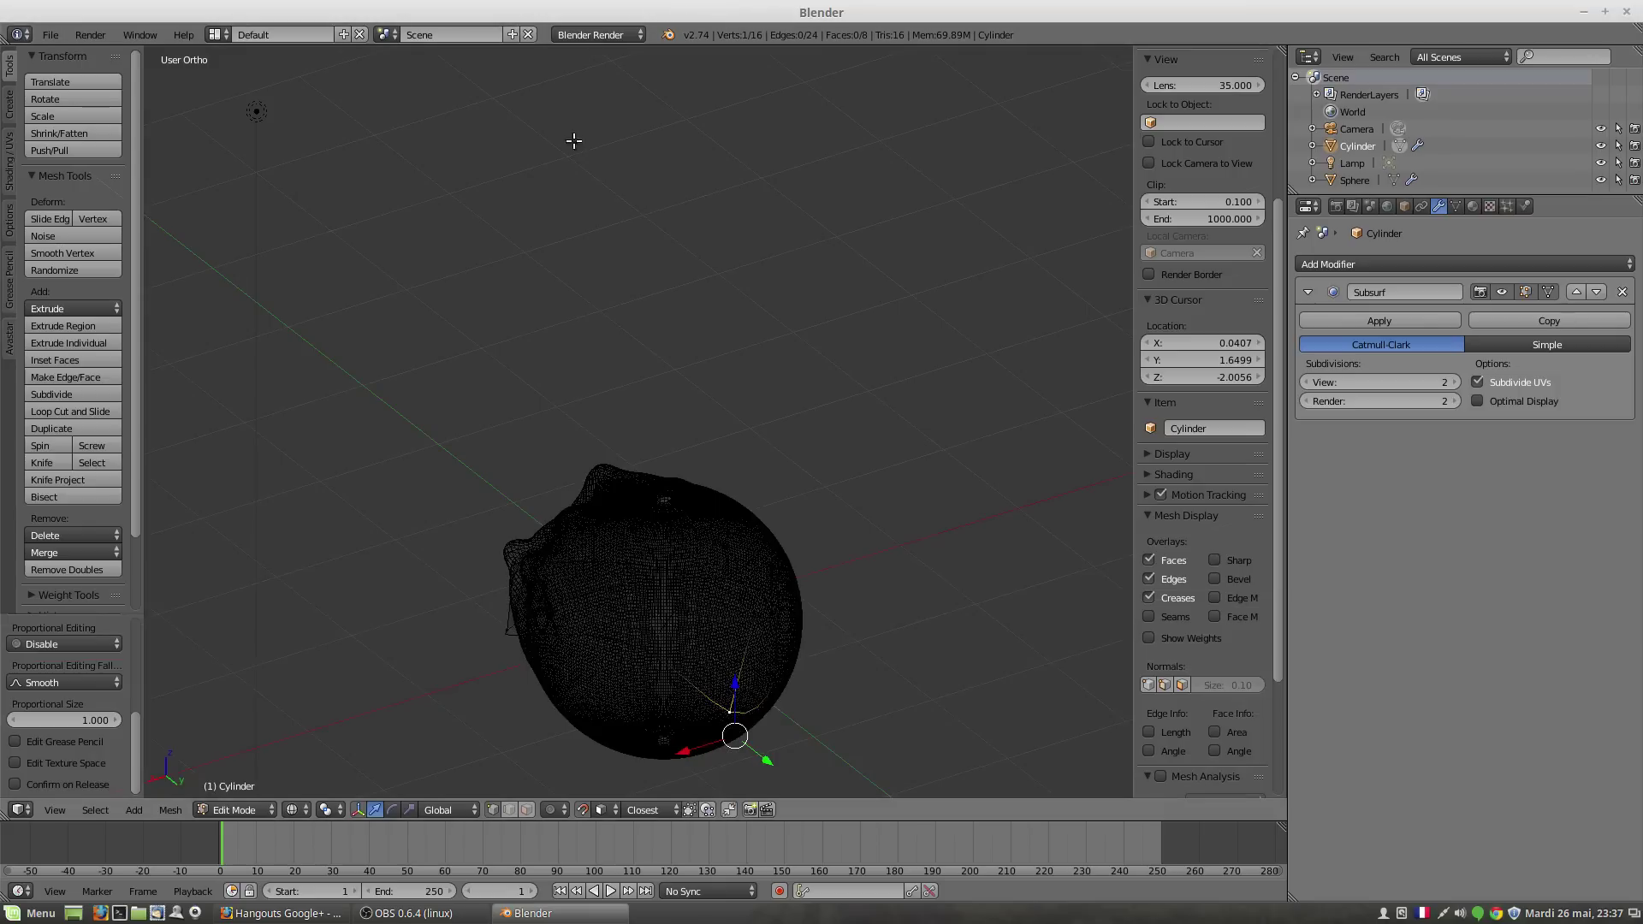
right_click(654, 633)
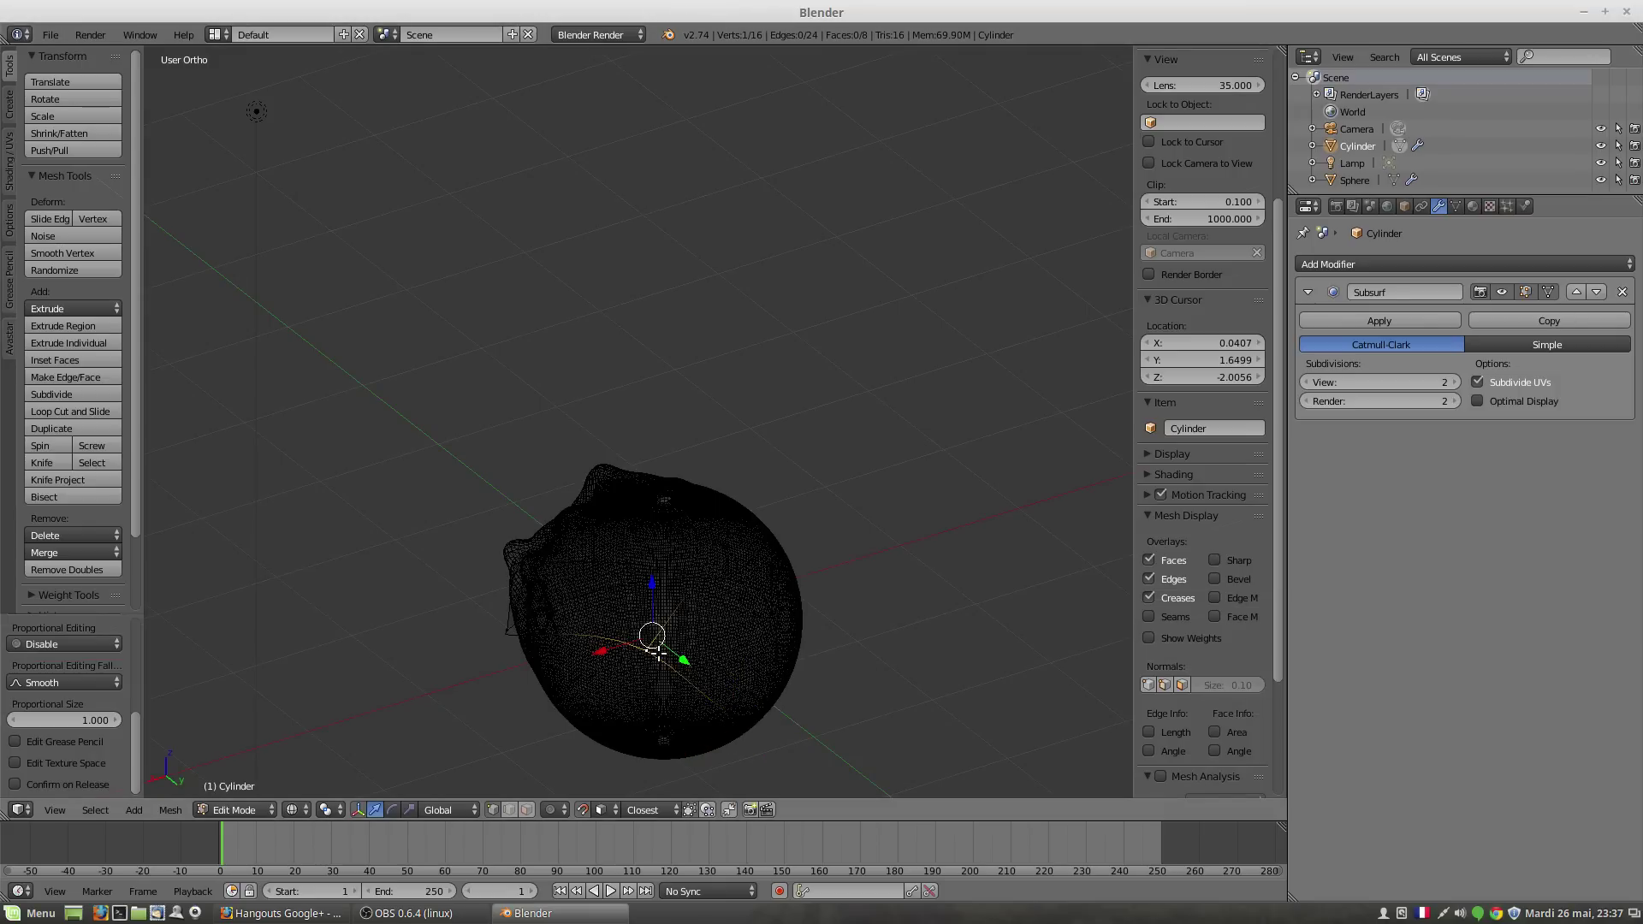
drag(655, 653, 668, 587)
middle_drag(526, 613, 605, 660)
right_click(590, 691)
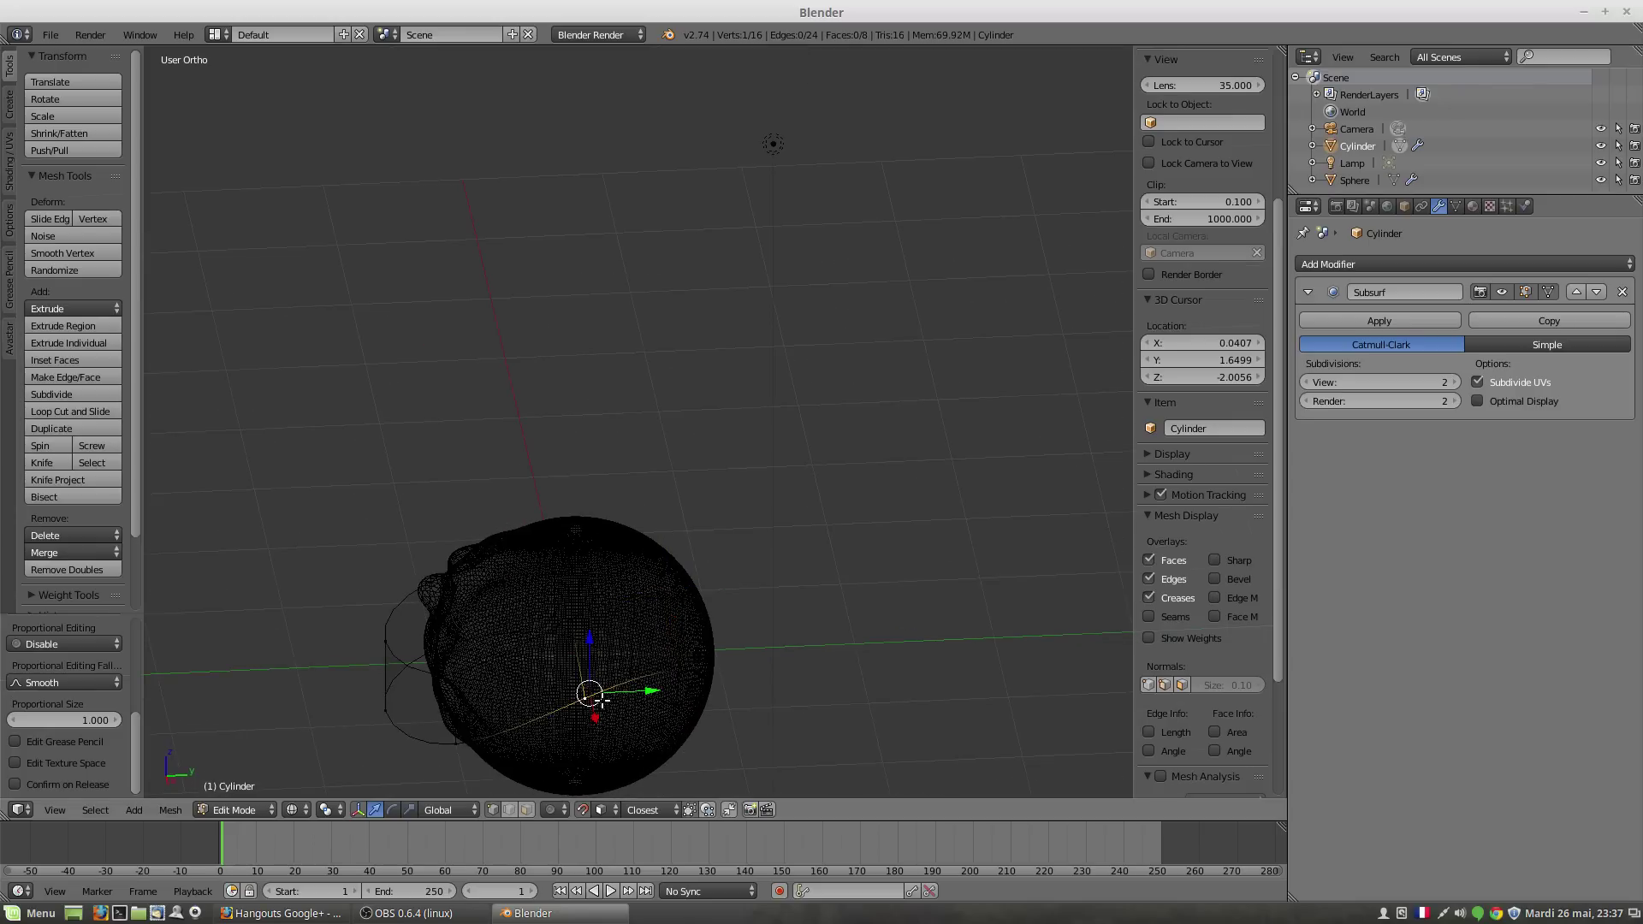
right_click(570, 630)
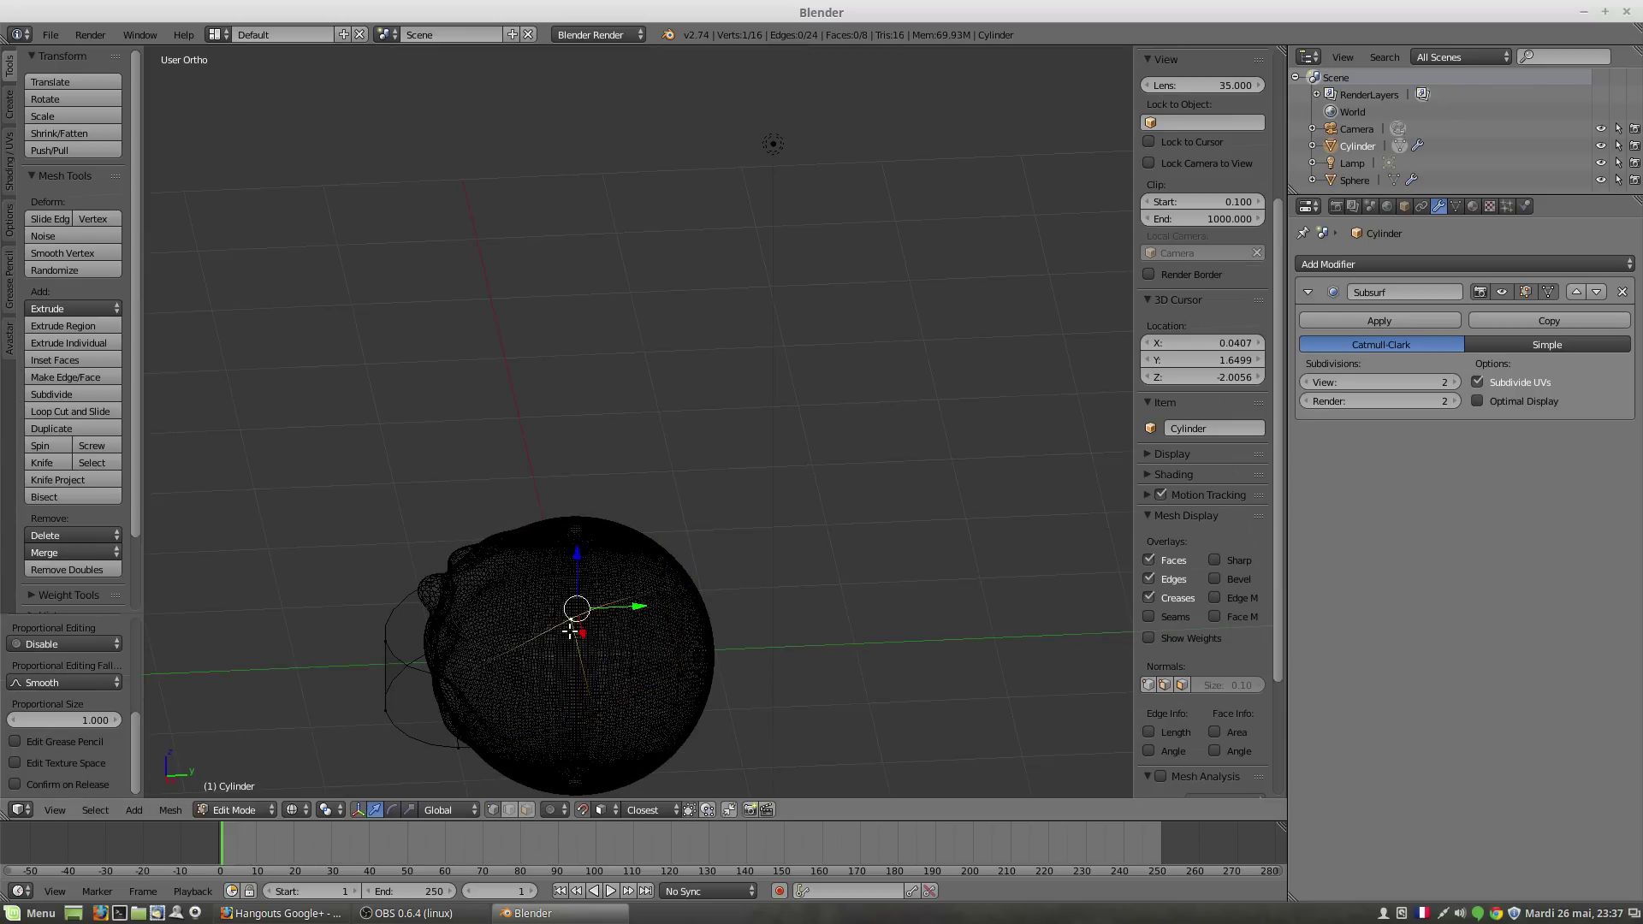
right_click(594, 658)
Step: Reposition the upper and lower vertices of the vertical band edge near the middle of the wireframe sphere
middle_drag(463, 697, 651, 599)
right_click(649, 601)
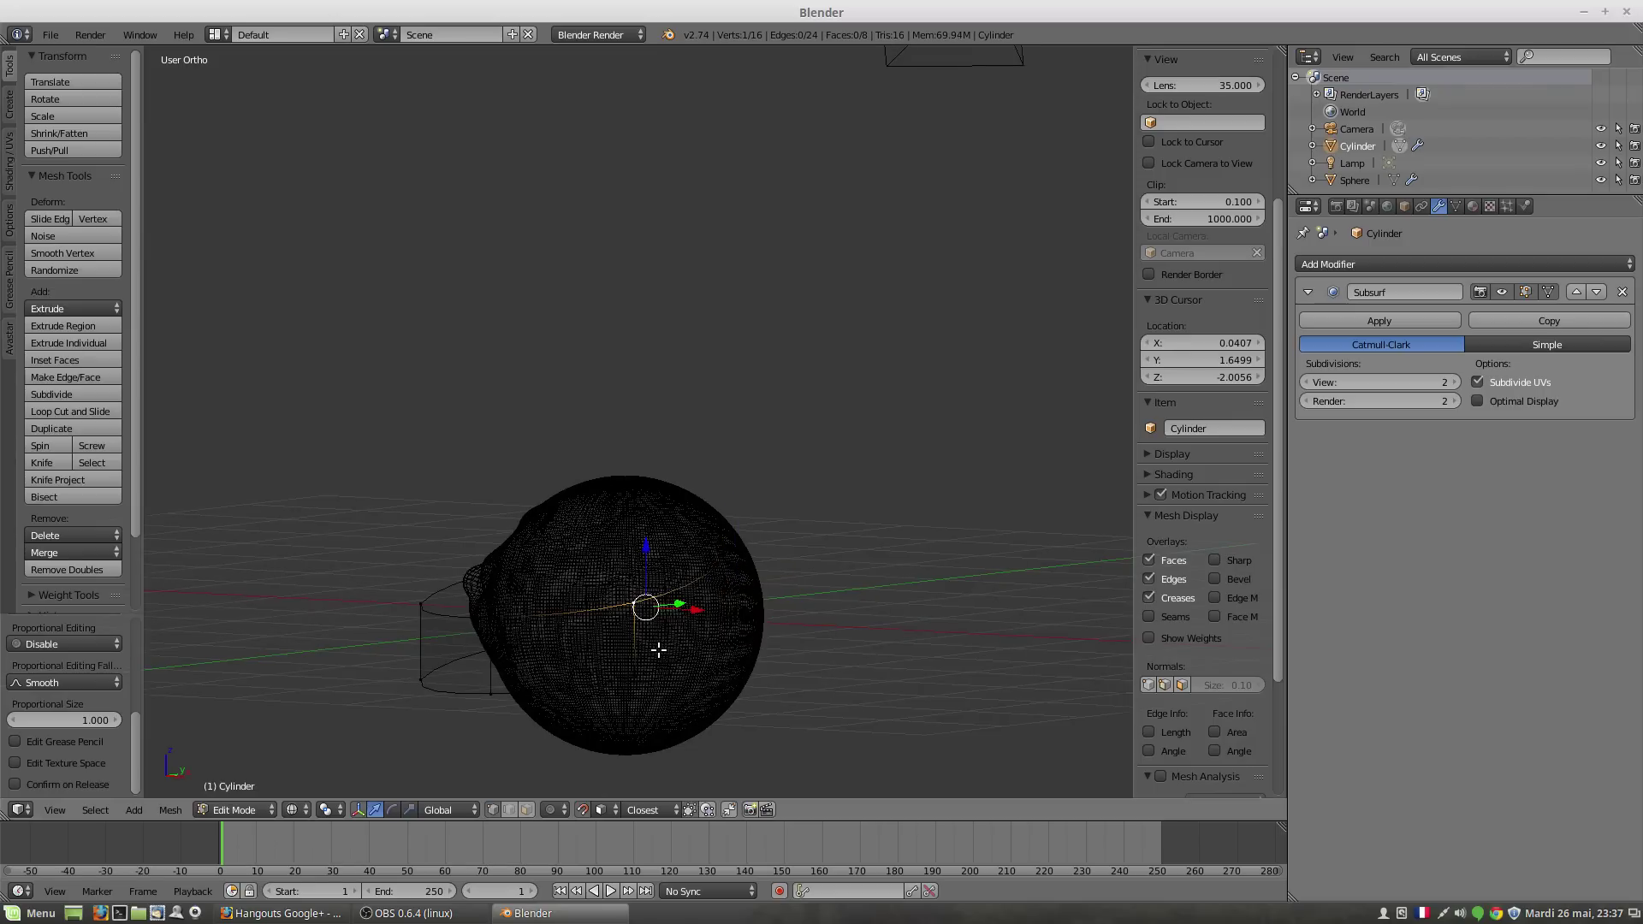
key(g)
click(633, 672)
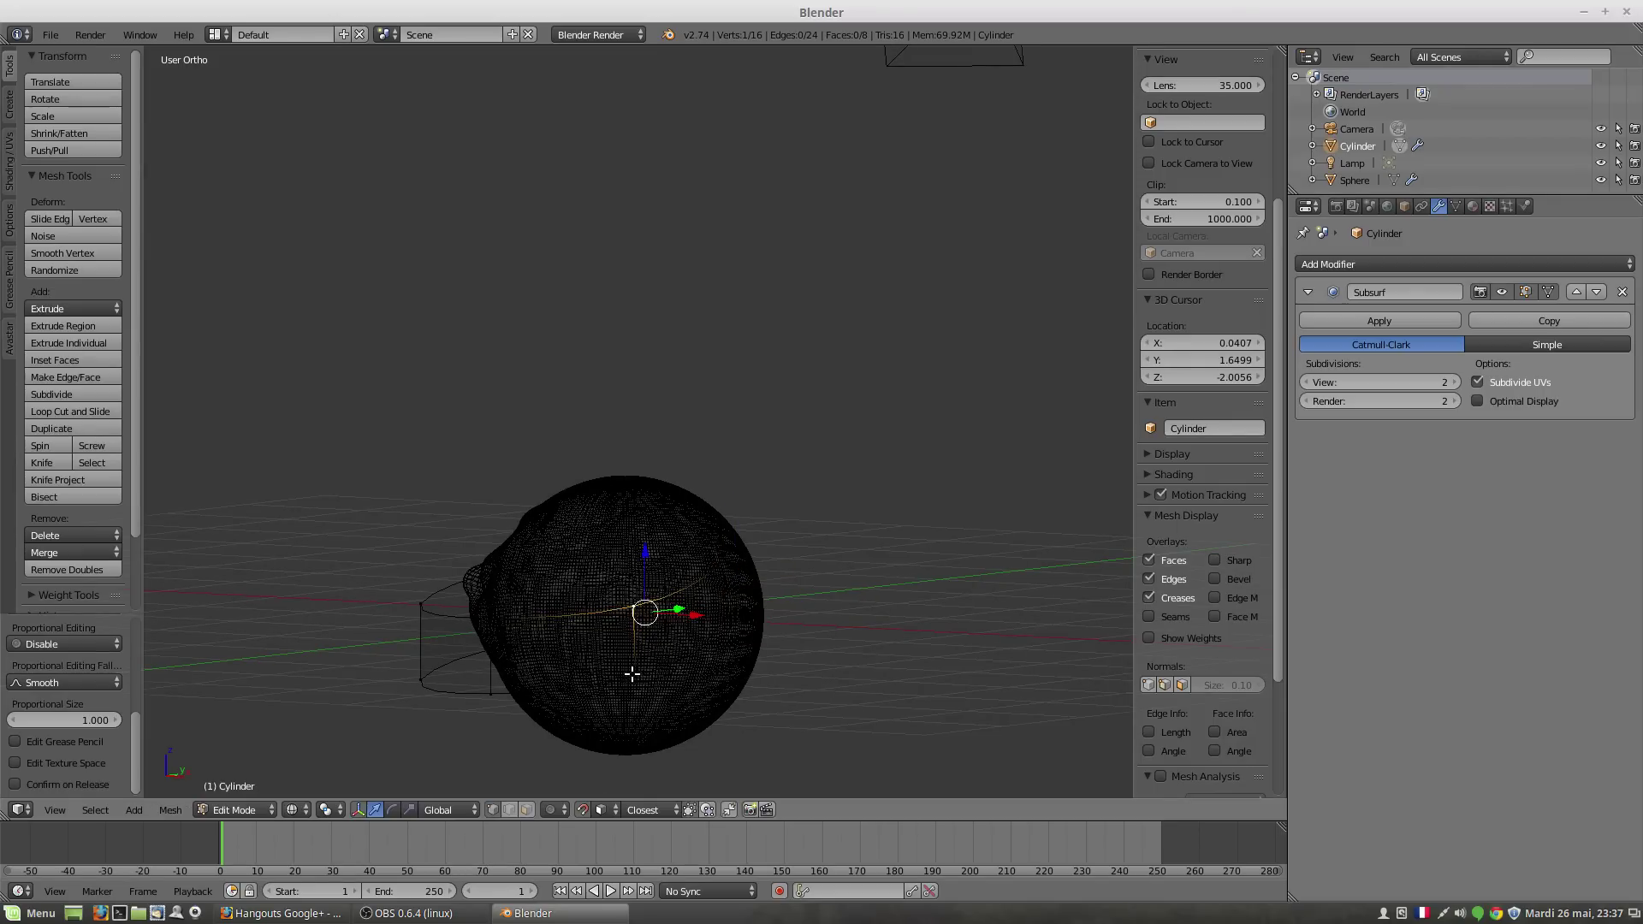
right_click(632, 674)
key(g)
click(665, 676)
Step: Shift the upper and lower vertices of the band edge facing the view sideways along the sphere
middle_drag(552, 676, 609, 645)
right_click(593, 627)
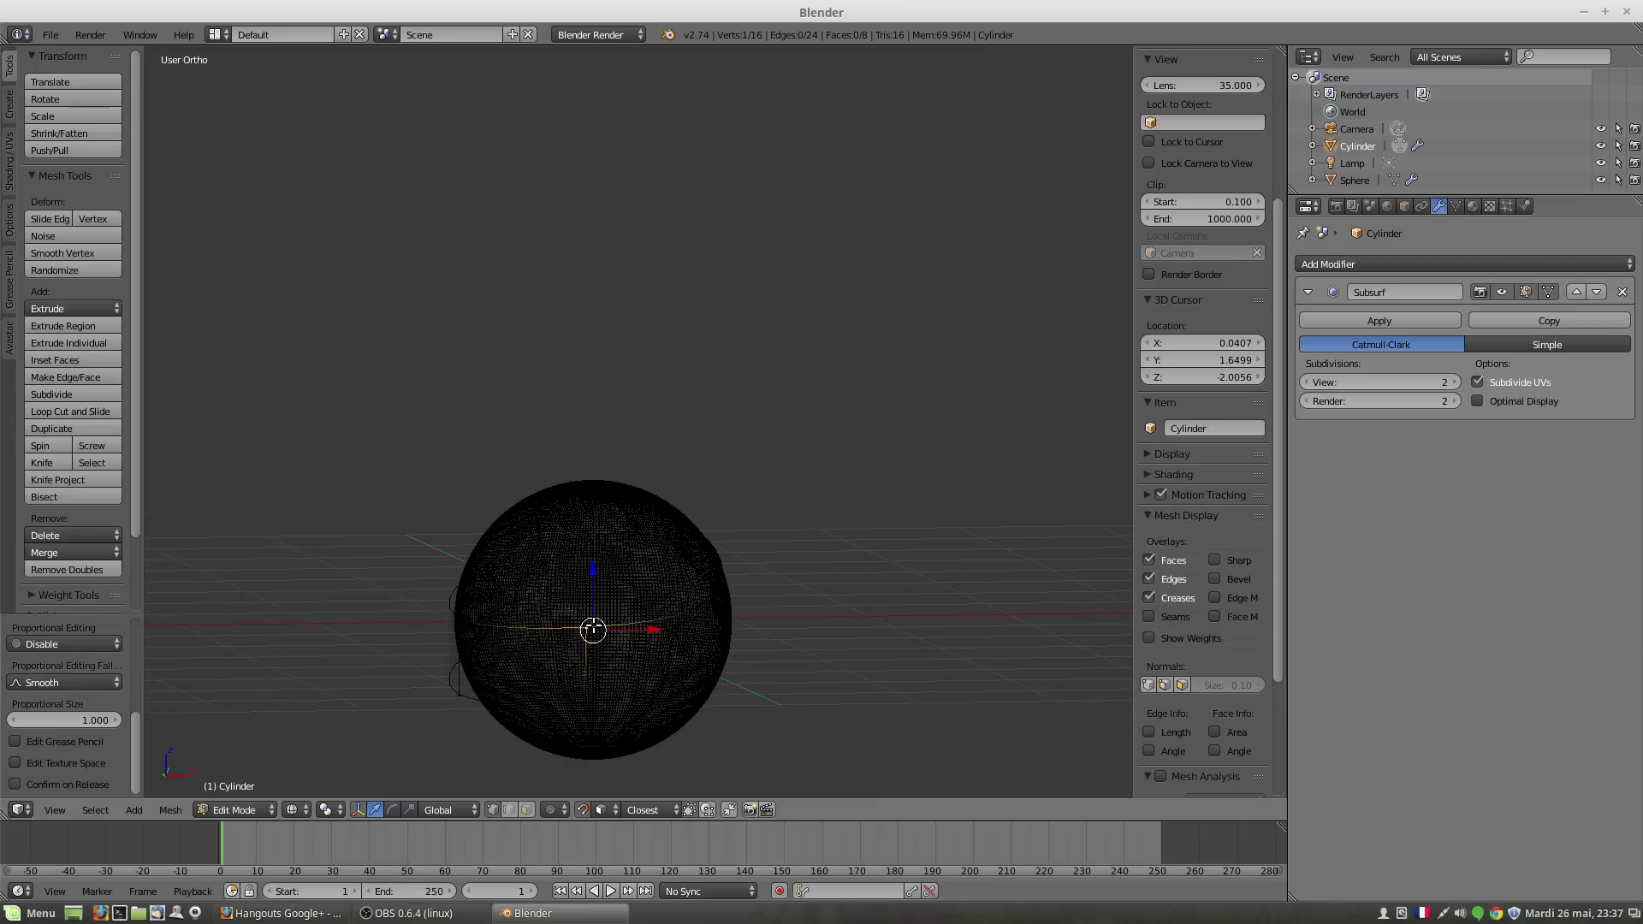
key(g)
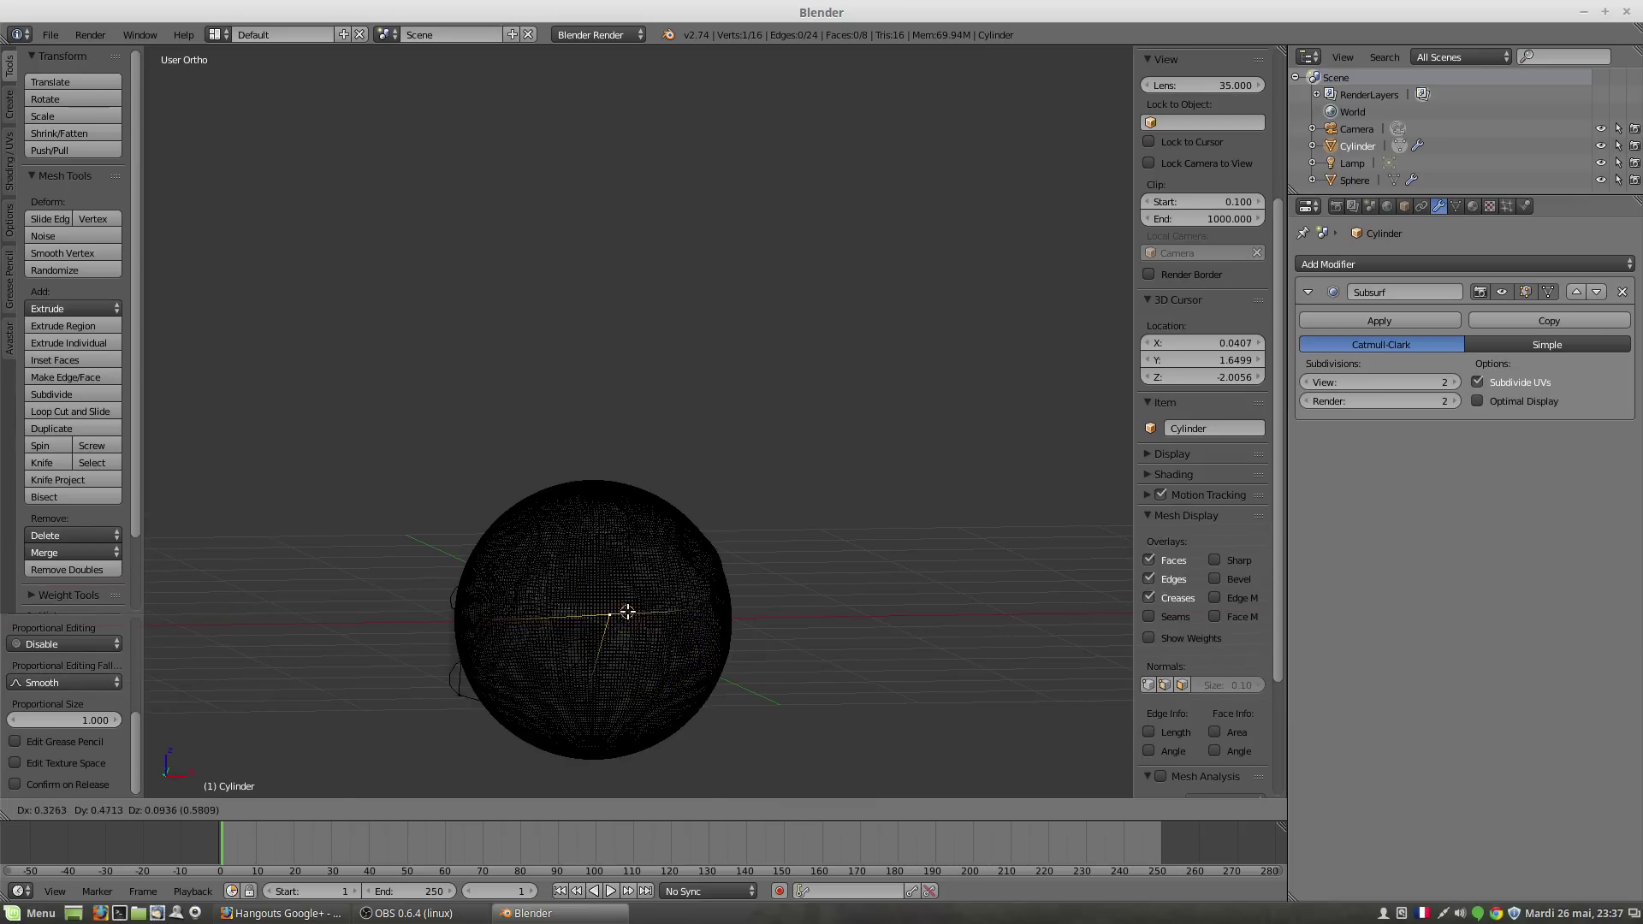
click(628, 614)
right_click(587, 710)
key(g)
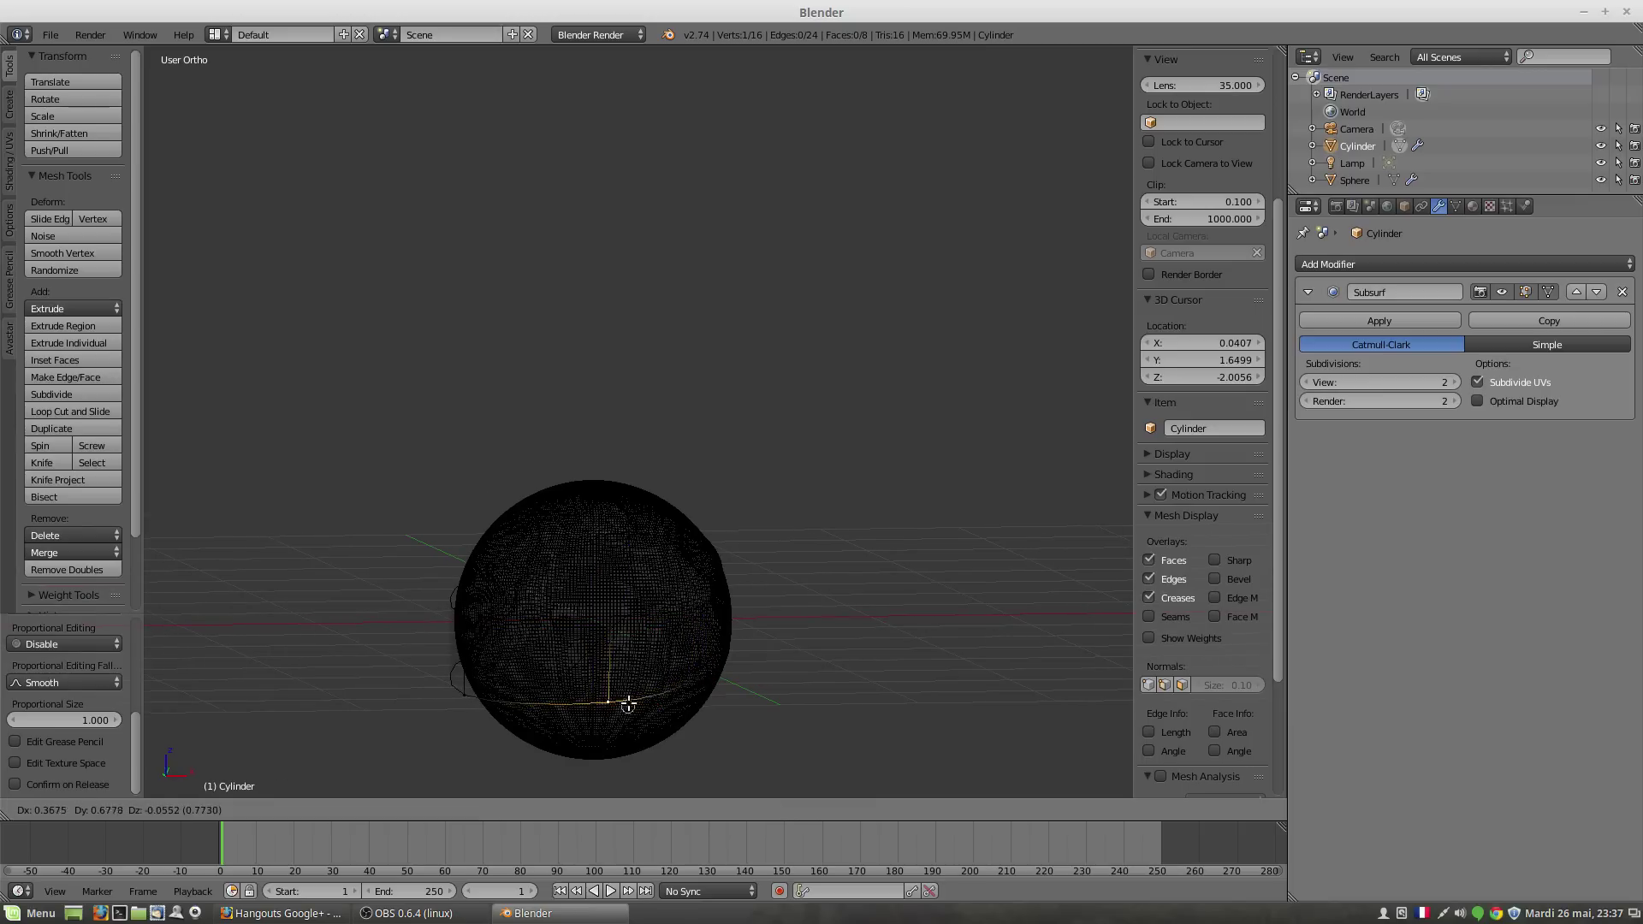
click(631, 695)
Step: Select the vertices of the next vertical band edge in turn and reposition its lower vertex against the sphere
middle_drag(547, 660, 637, 681)
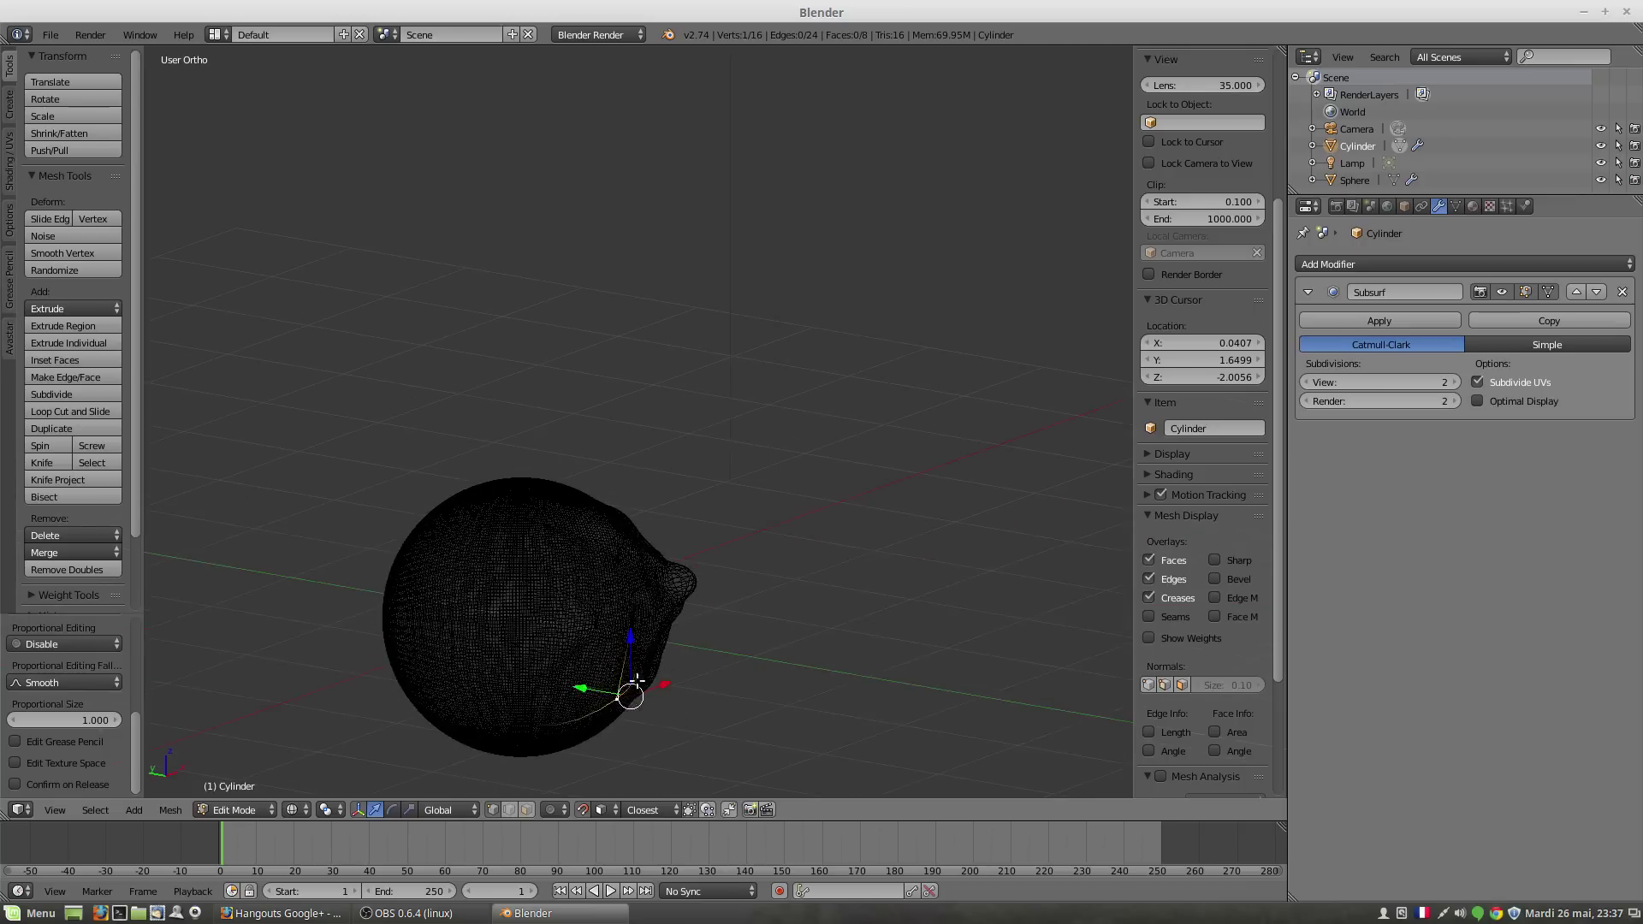
right_click(561, 659)
middle_drag(575, 652, 598, 631)
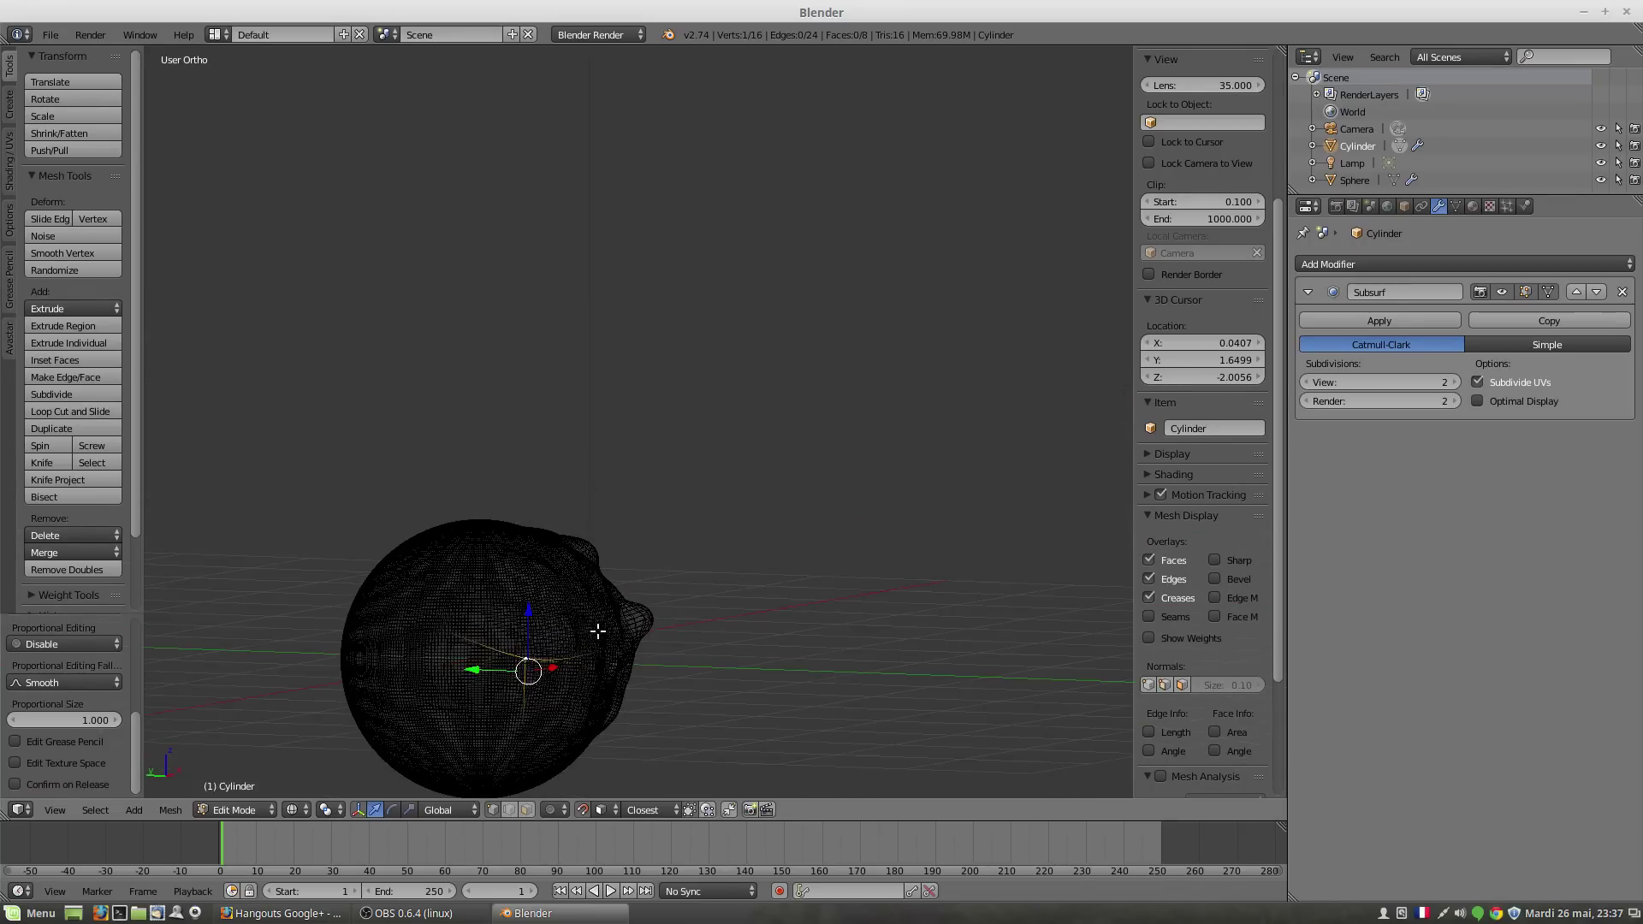
right_click(522, 737)
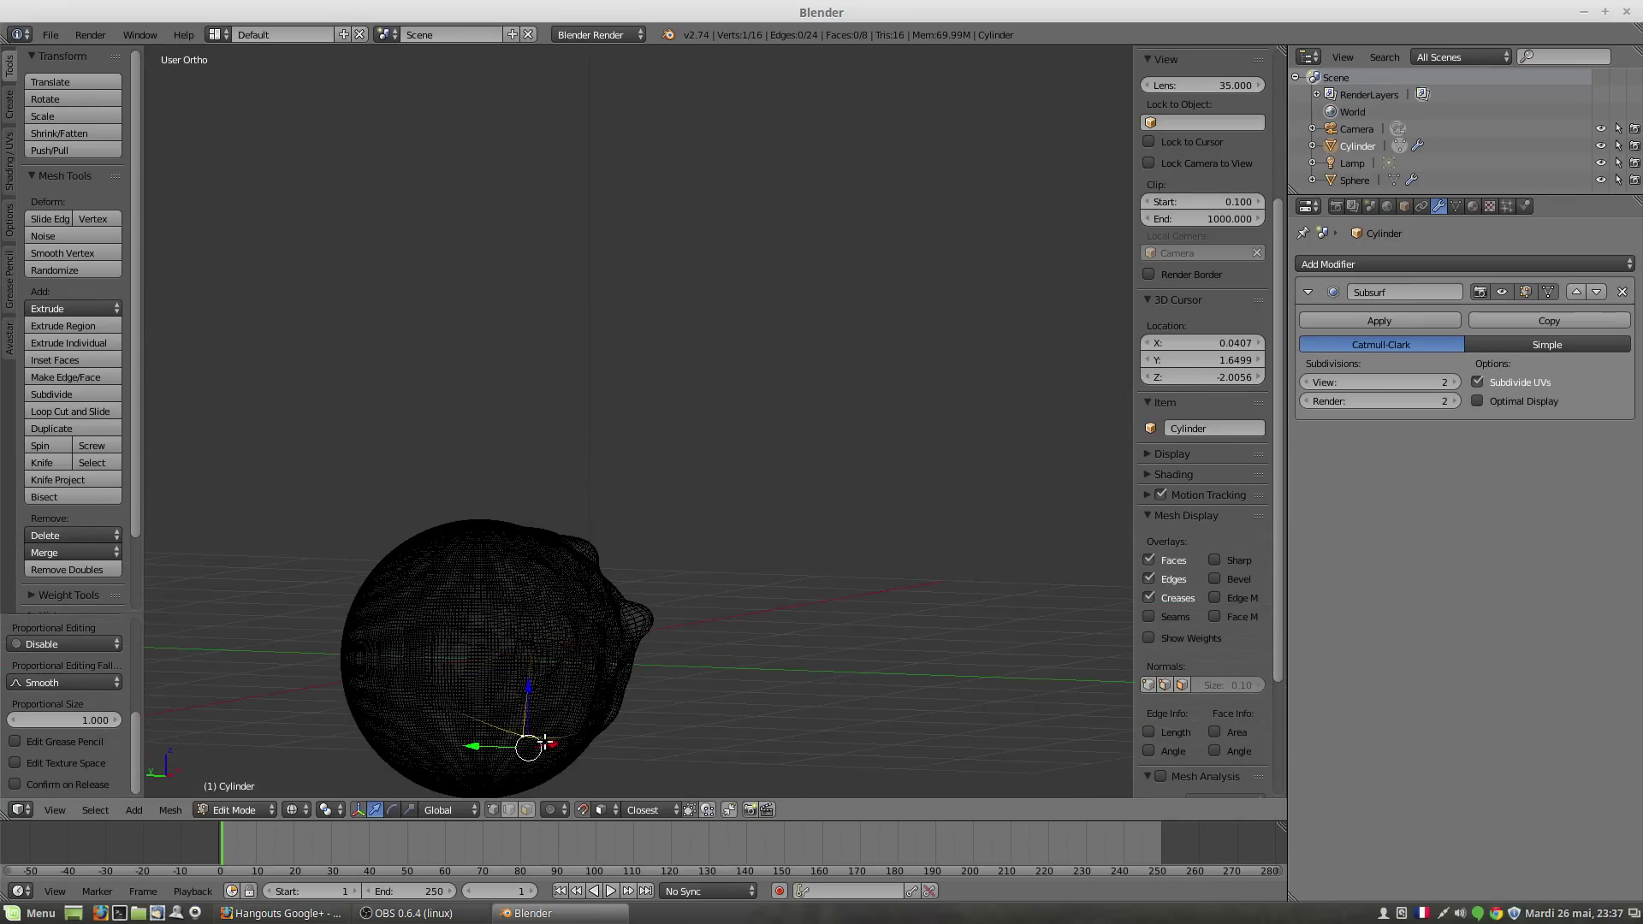
middle_drag(560, 731, 531, 94)
key(g)
click(541, 723)
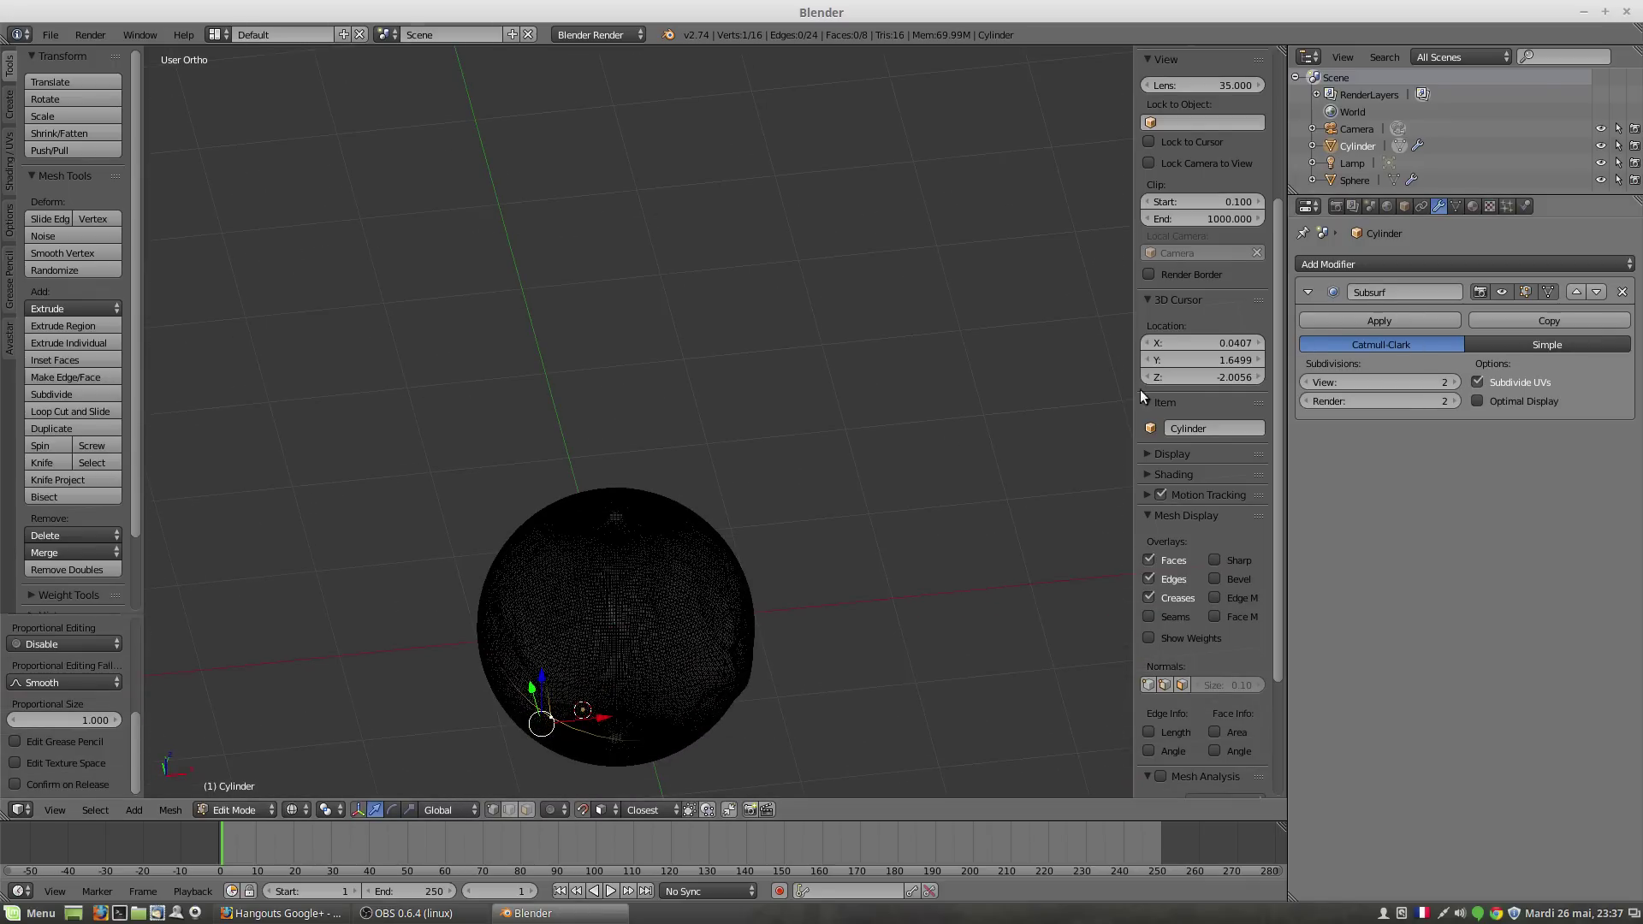
Step: Return to solid shading in Object Mode and hide the sphere so only the band remains
mouse_move(620, 579)
middle_down()
mouse_move(587, 564)
mouse_move(634, 561)
middle_up()
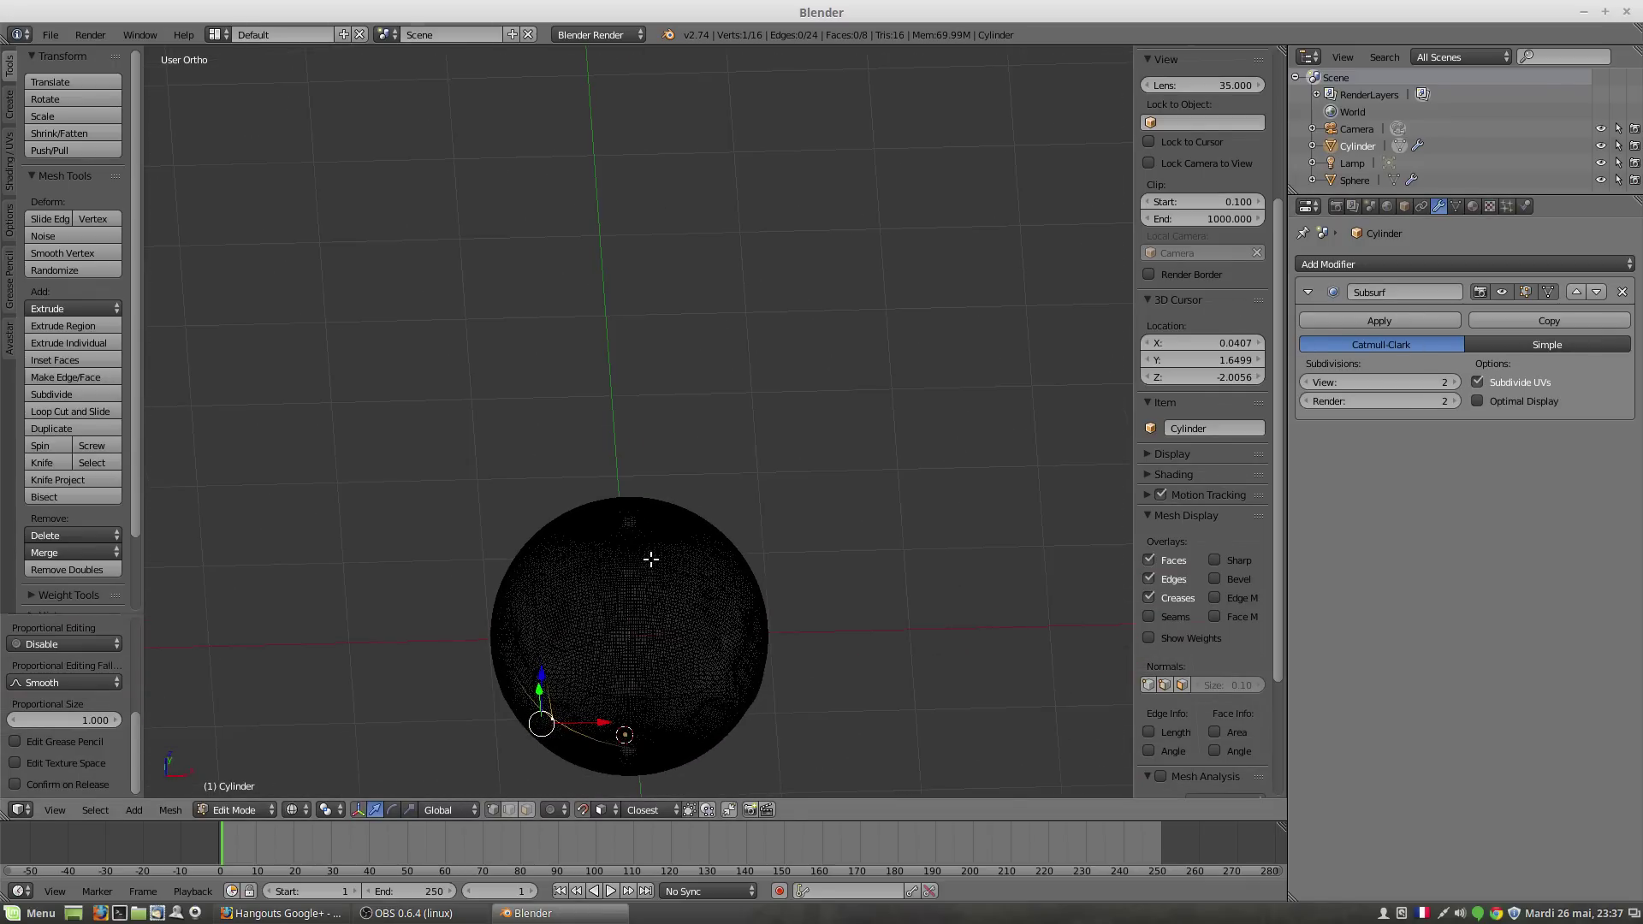
key(z)
middle_drag(671, 625, 681, 627)
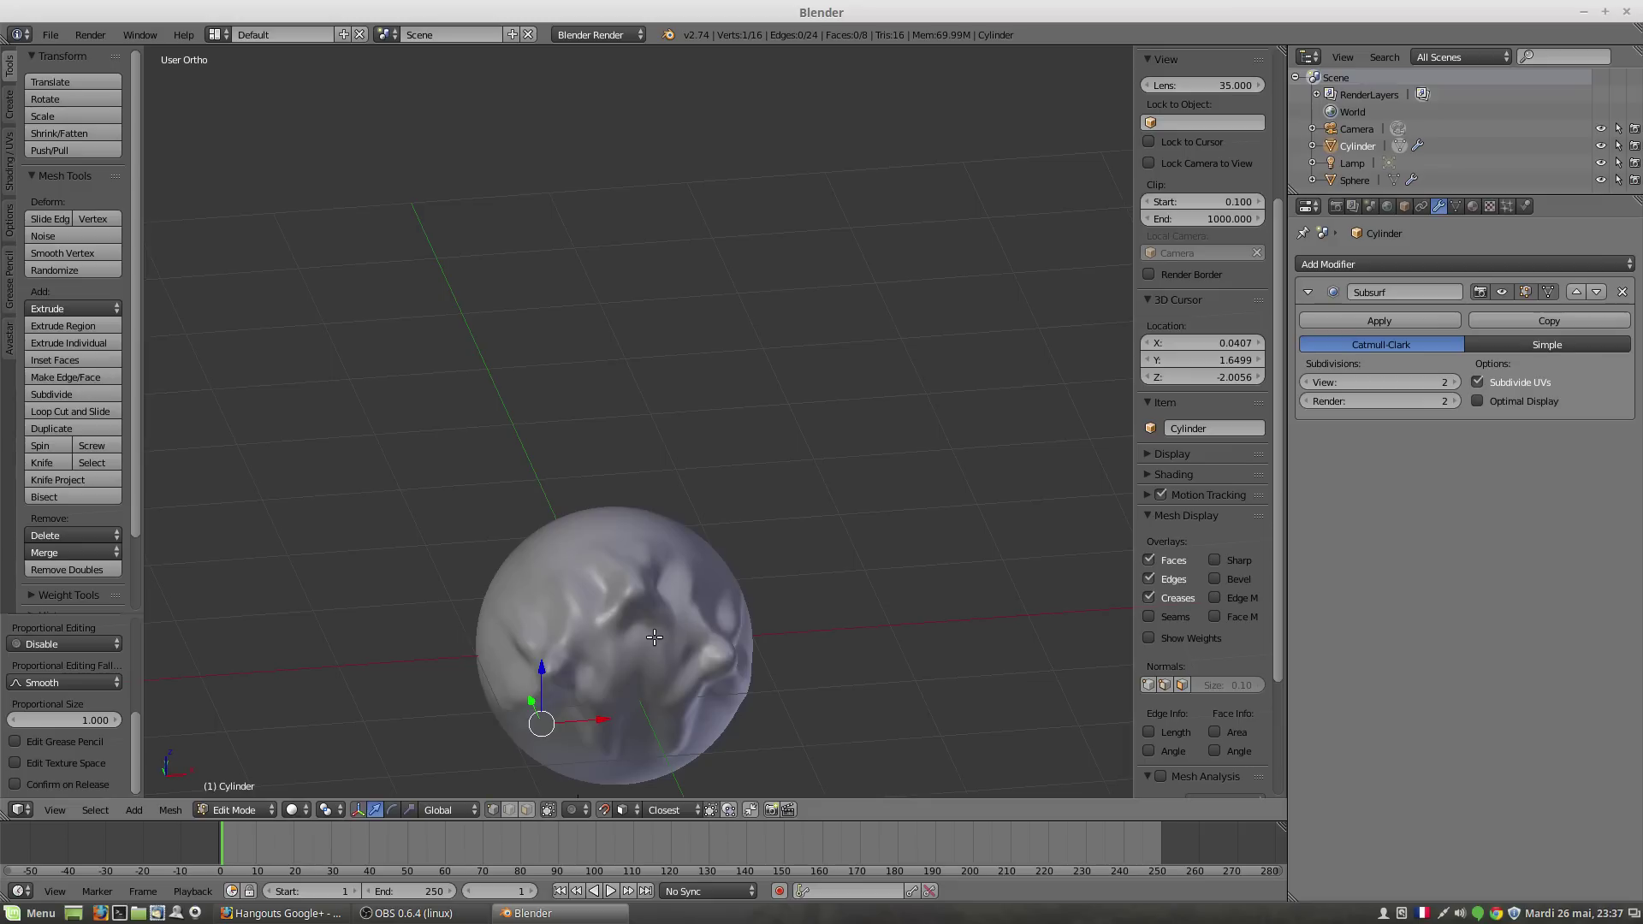
key(Tab)
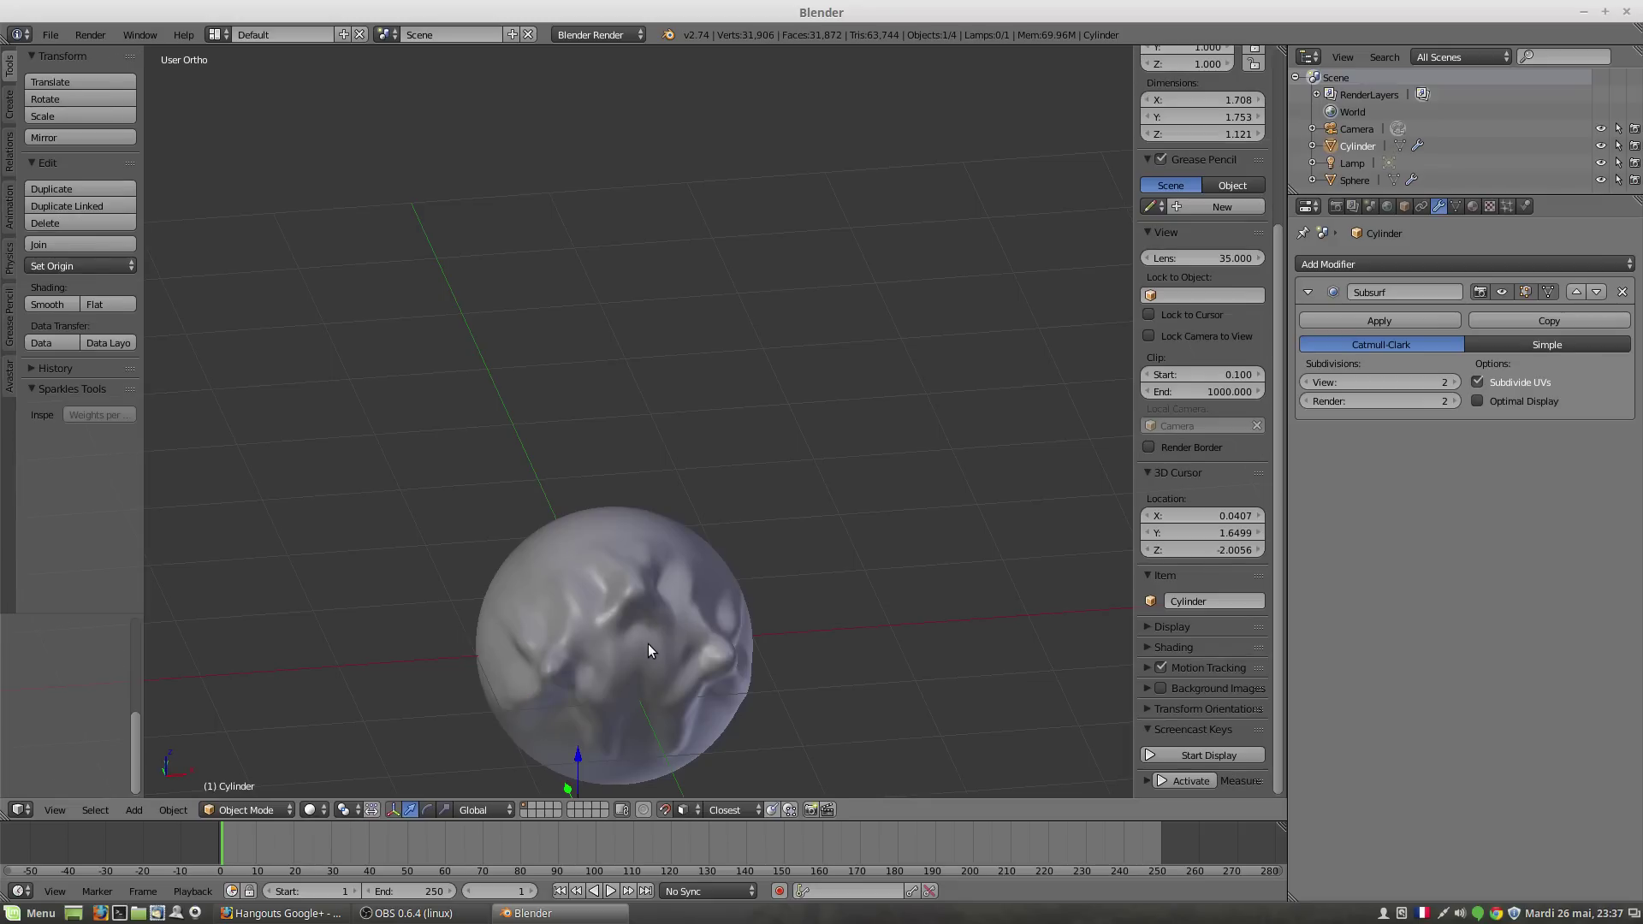
right_click(649, 644)
key(h)
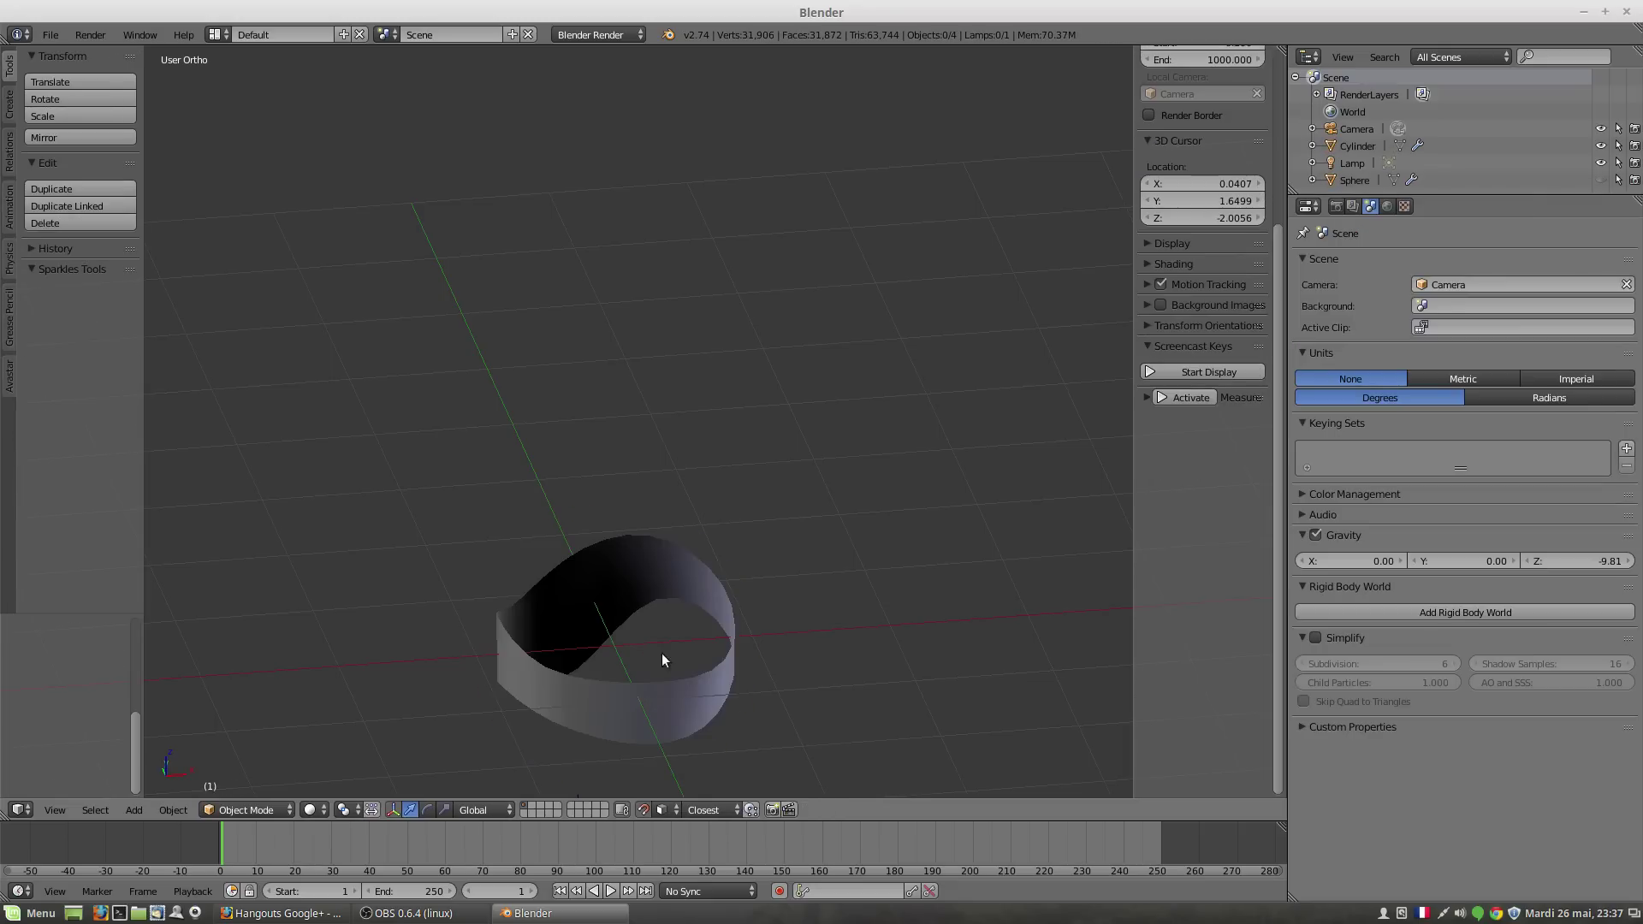
Step: Open the band in Edit Mode and examine its deformed shape from several sides
middle_drag(660, 654, 615, 609)
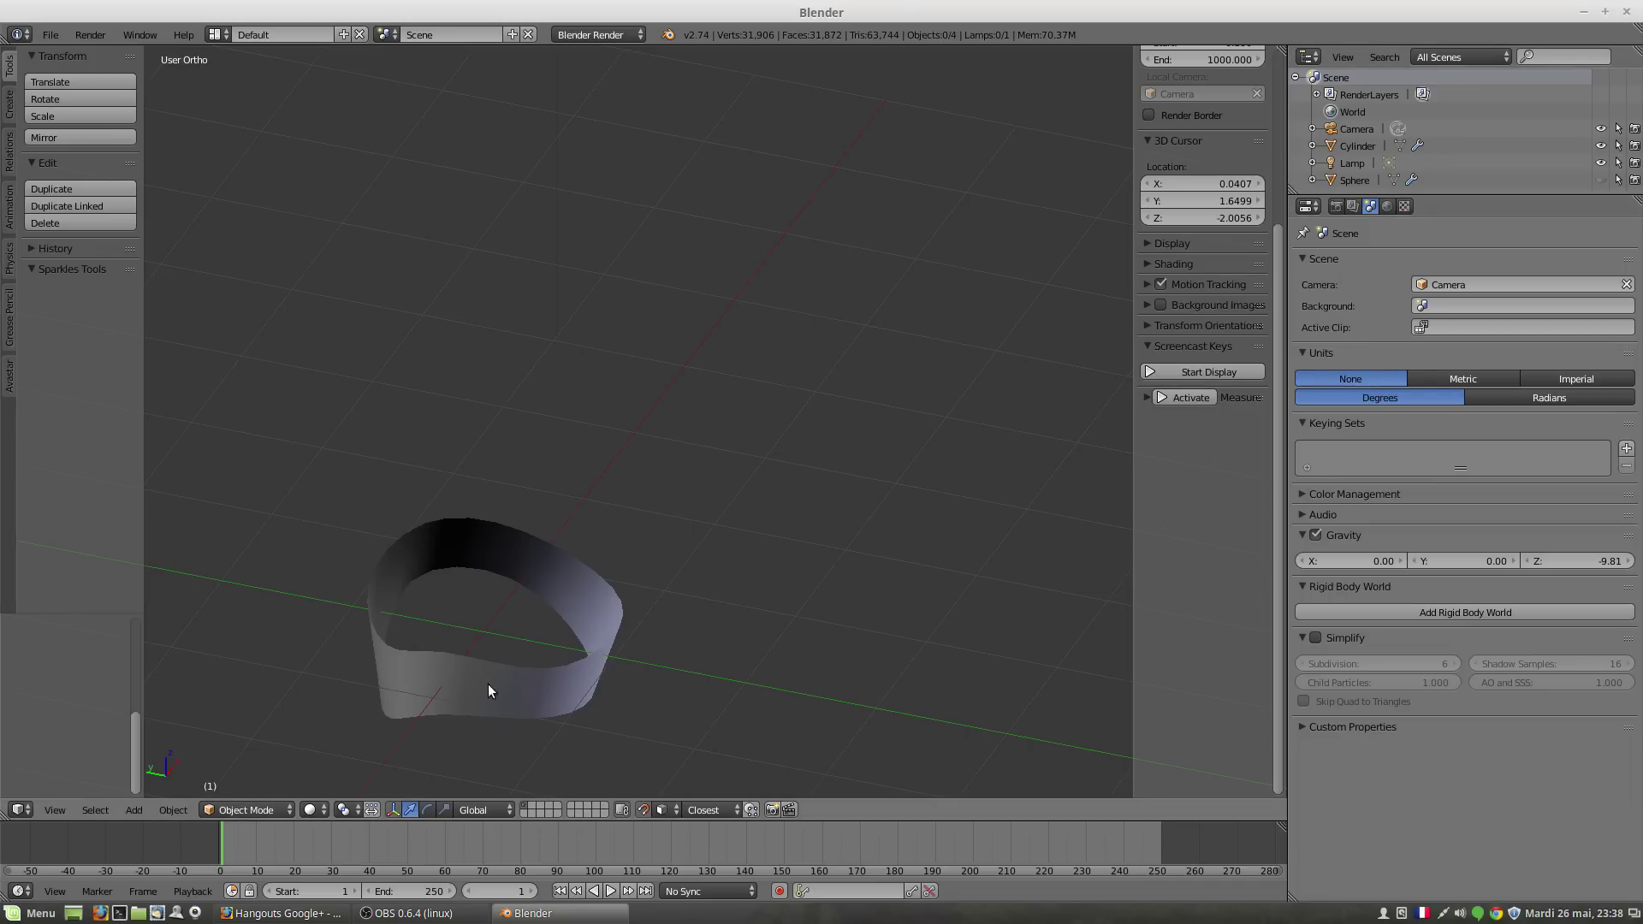
middle_drag(546, 702, 525, 671)
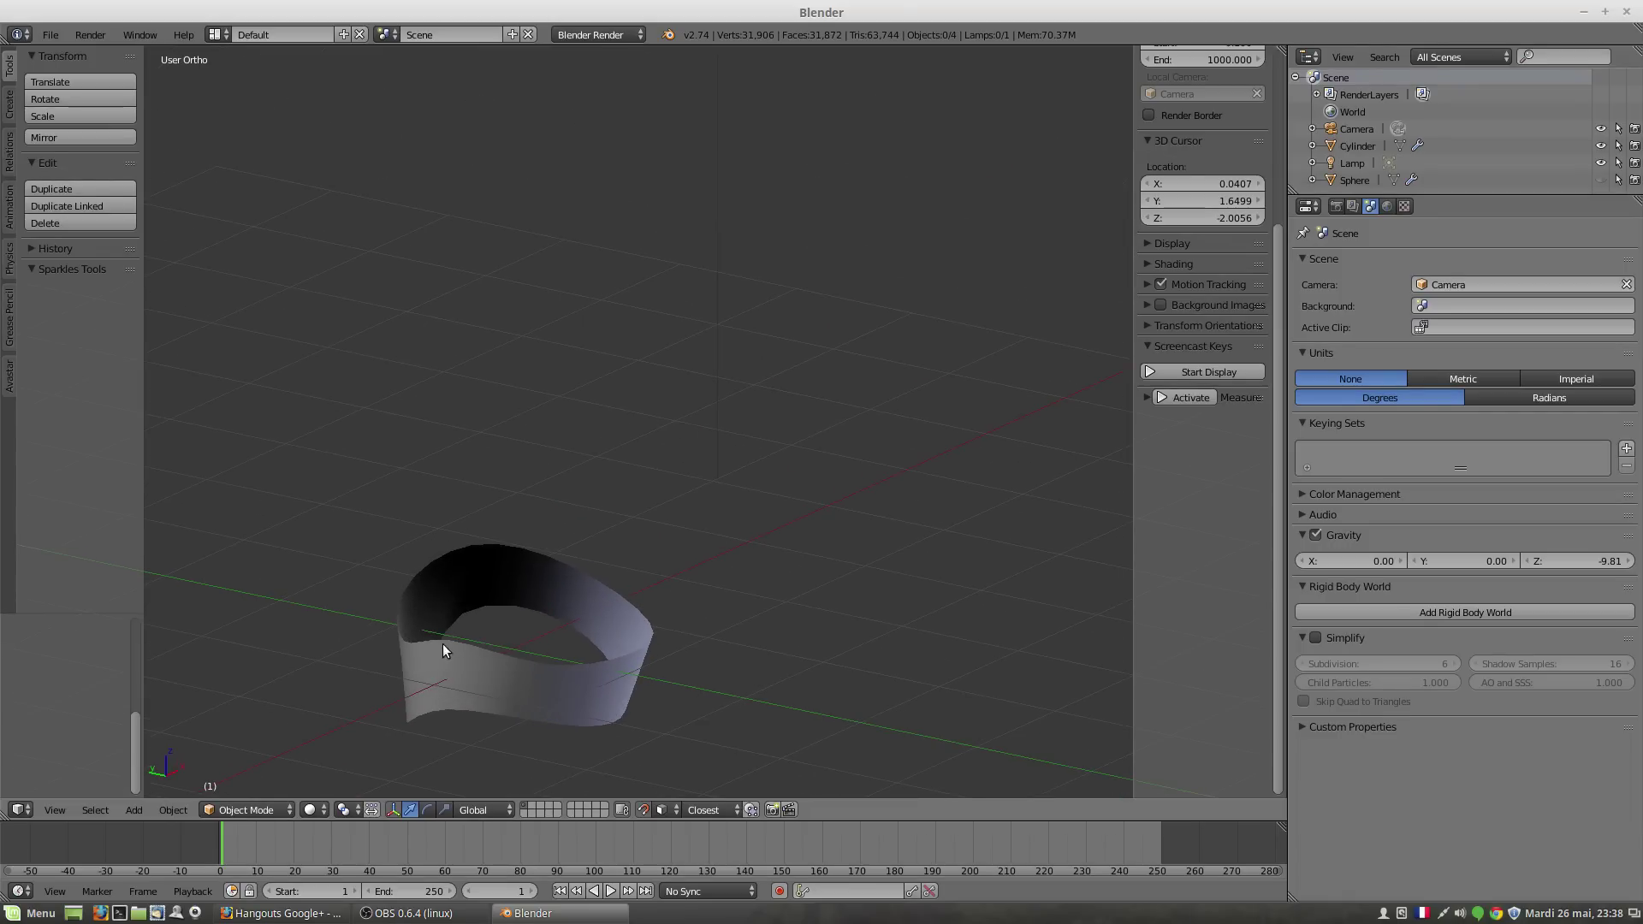
right_click(551, 690)
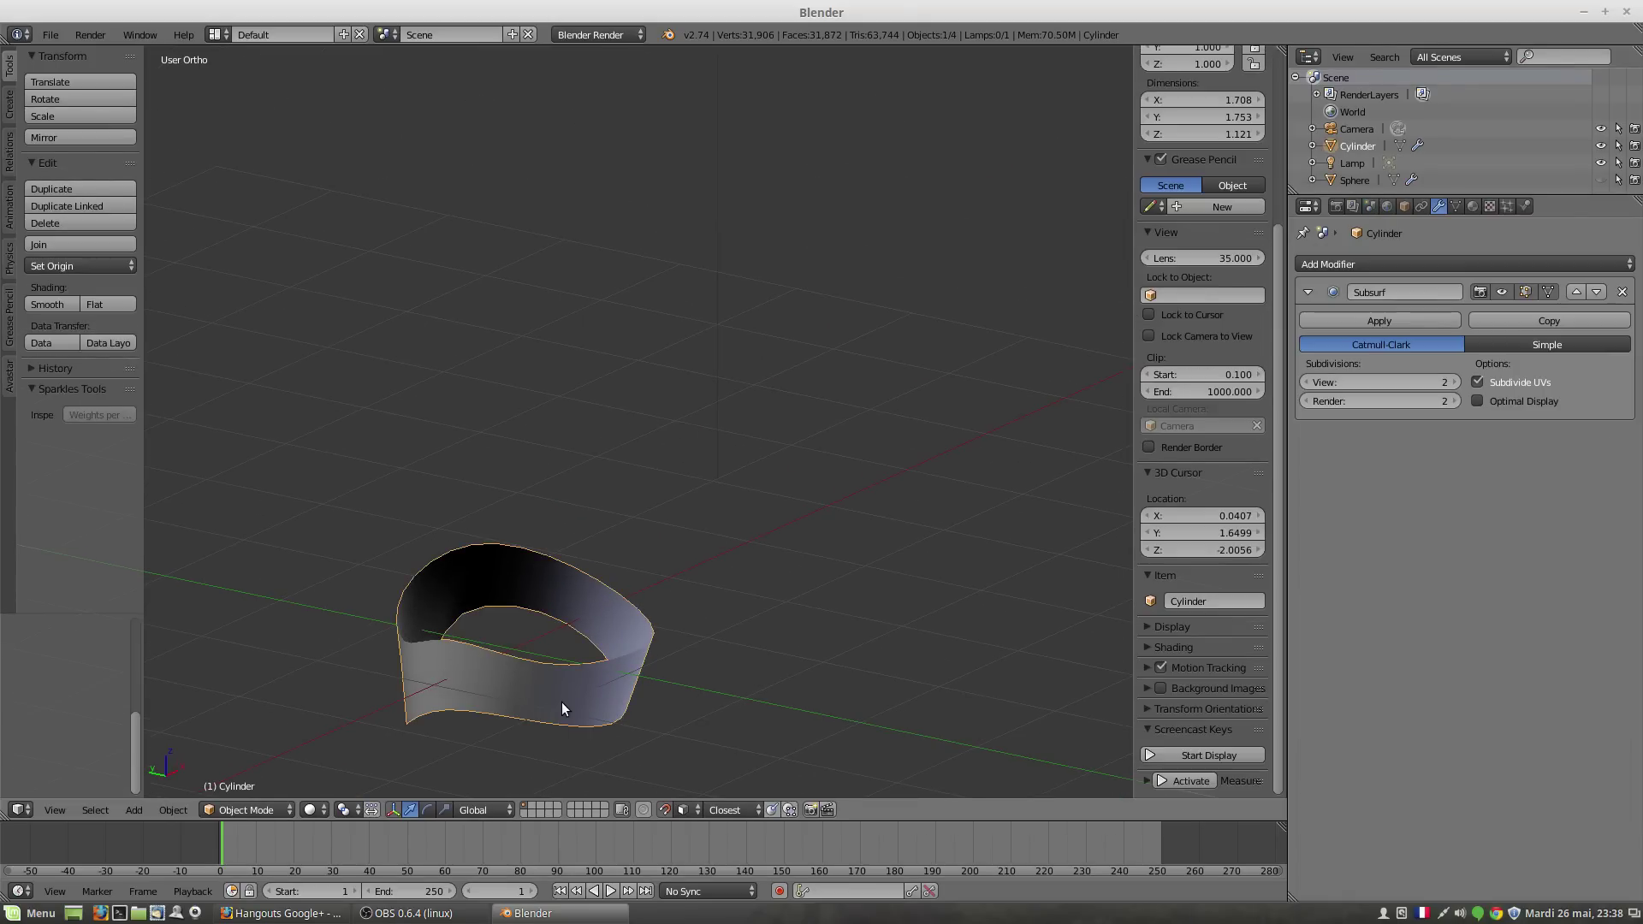
key(Tab)
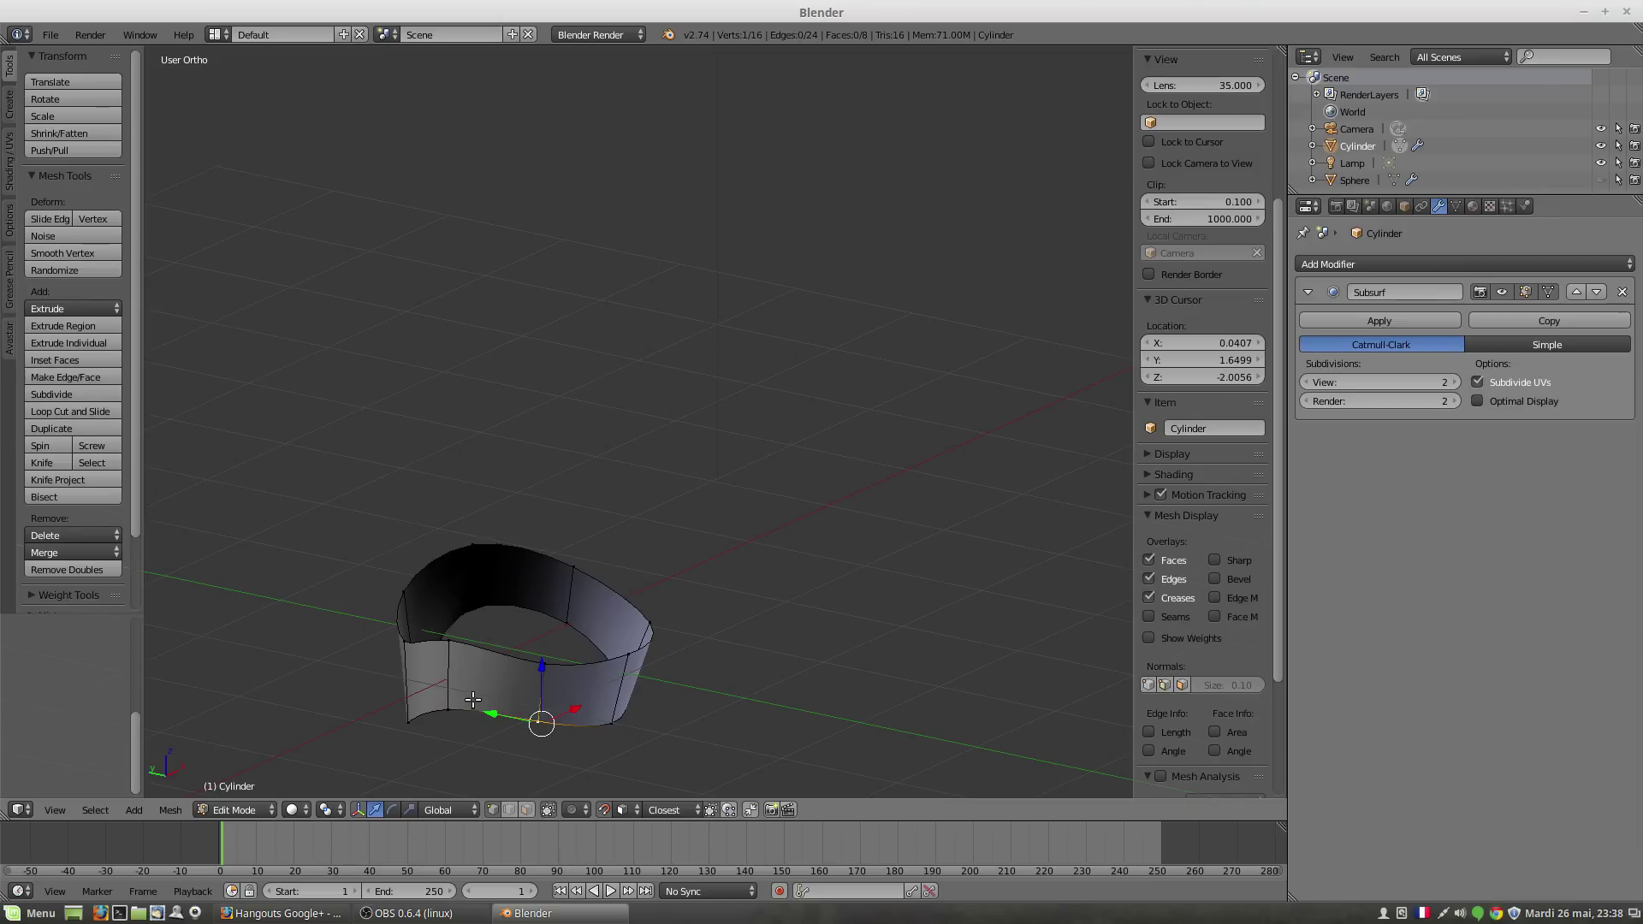
middle_drag(473, 700, 596, 694)
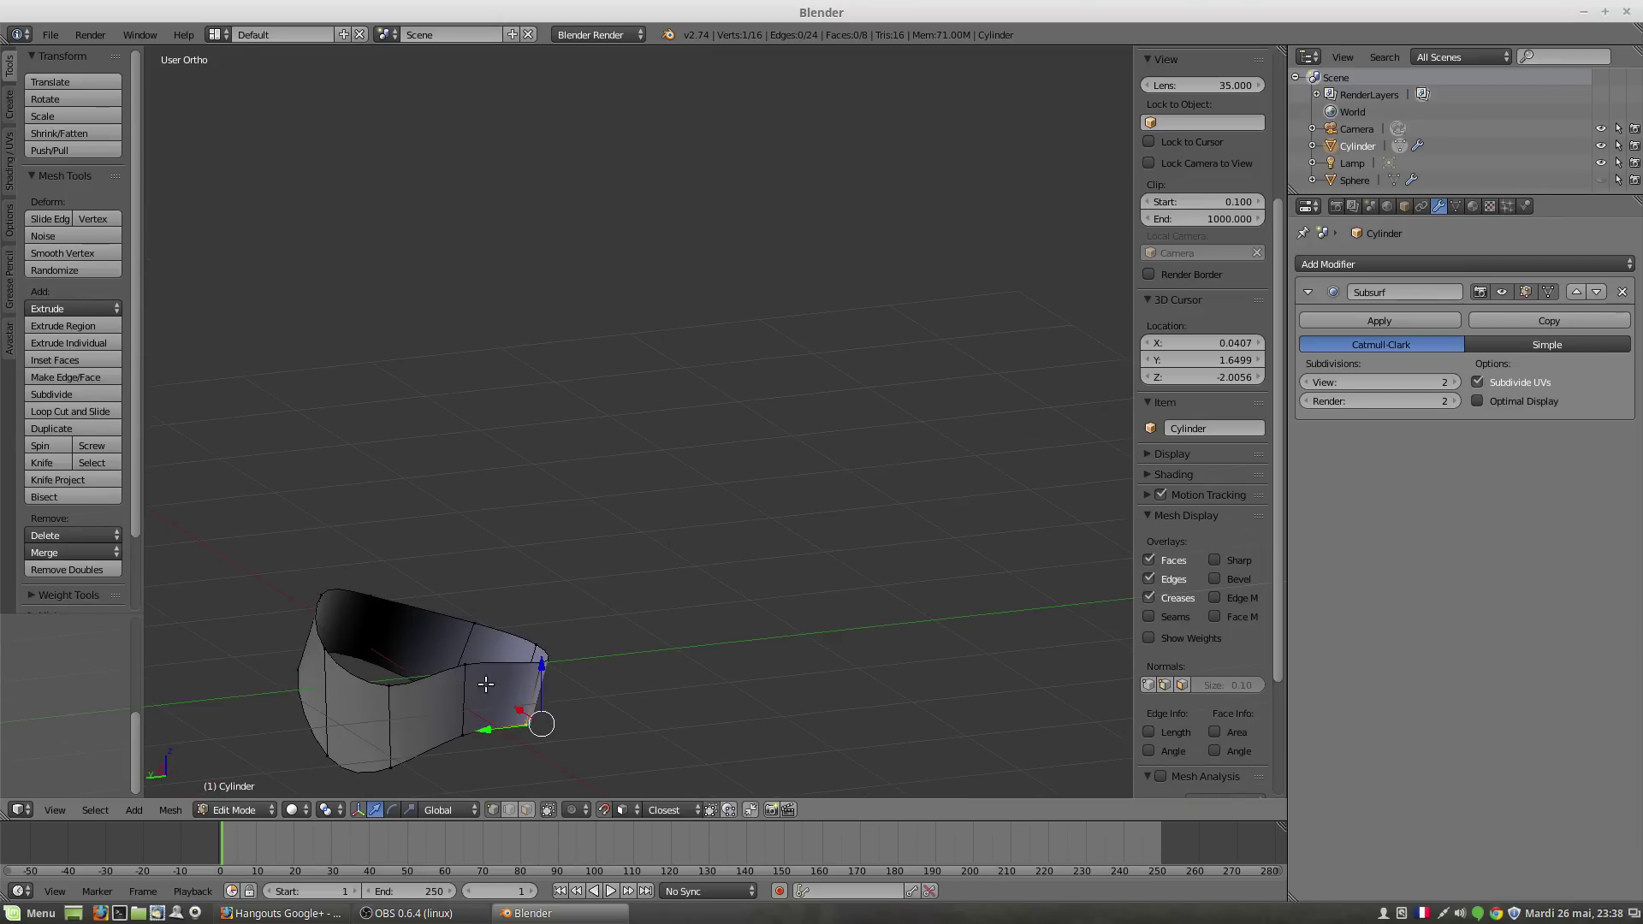
middle_drag(485, 684, 430, 647)
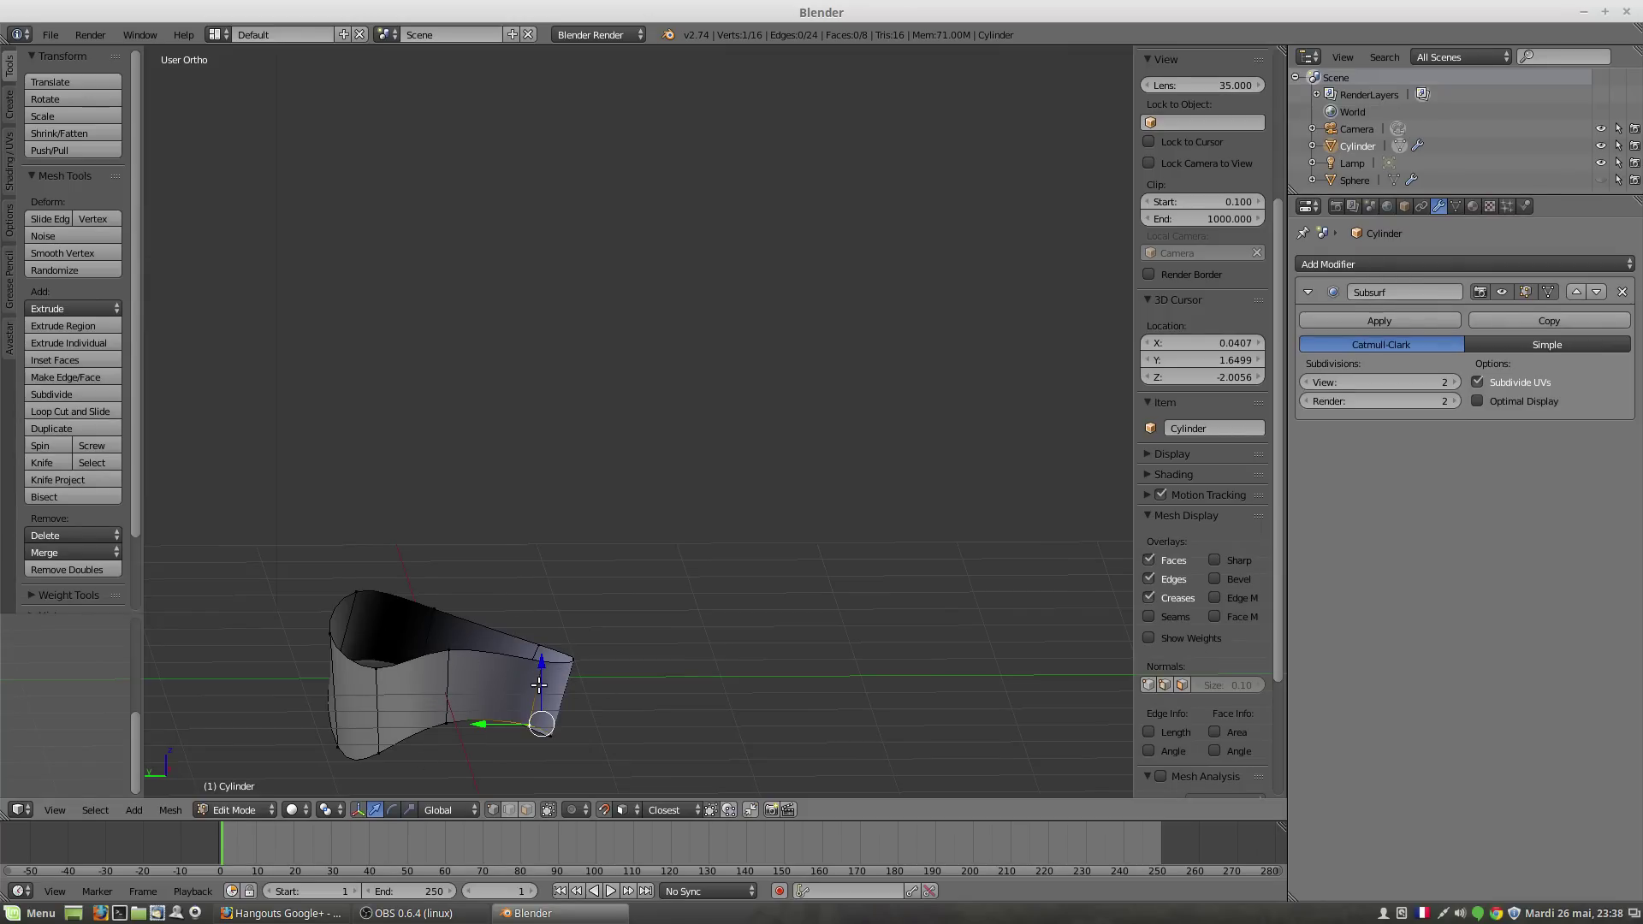
middle_drag(539, 684, 619, 689)
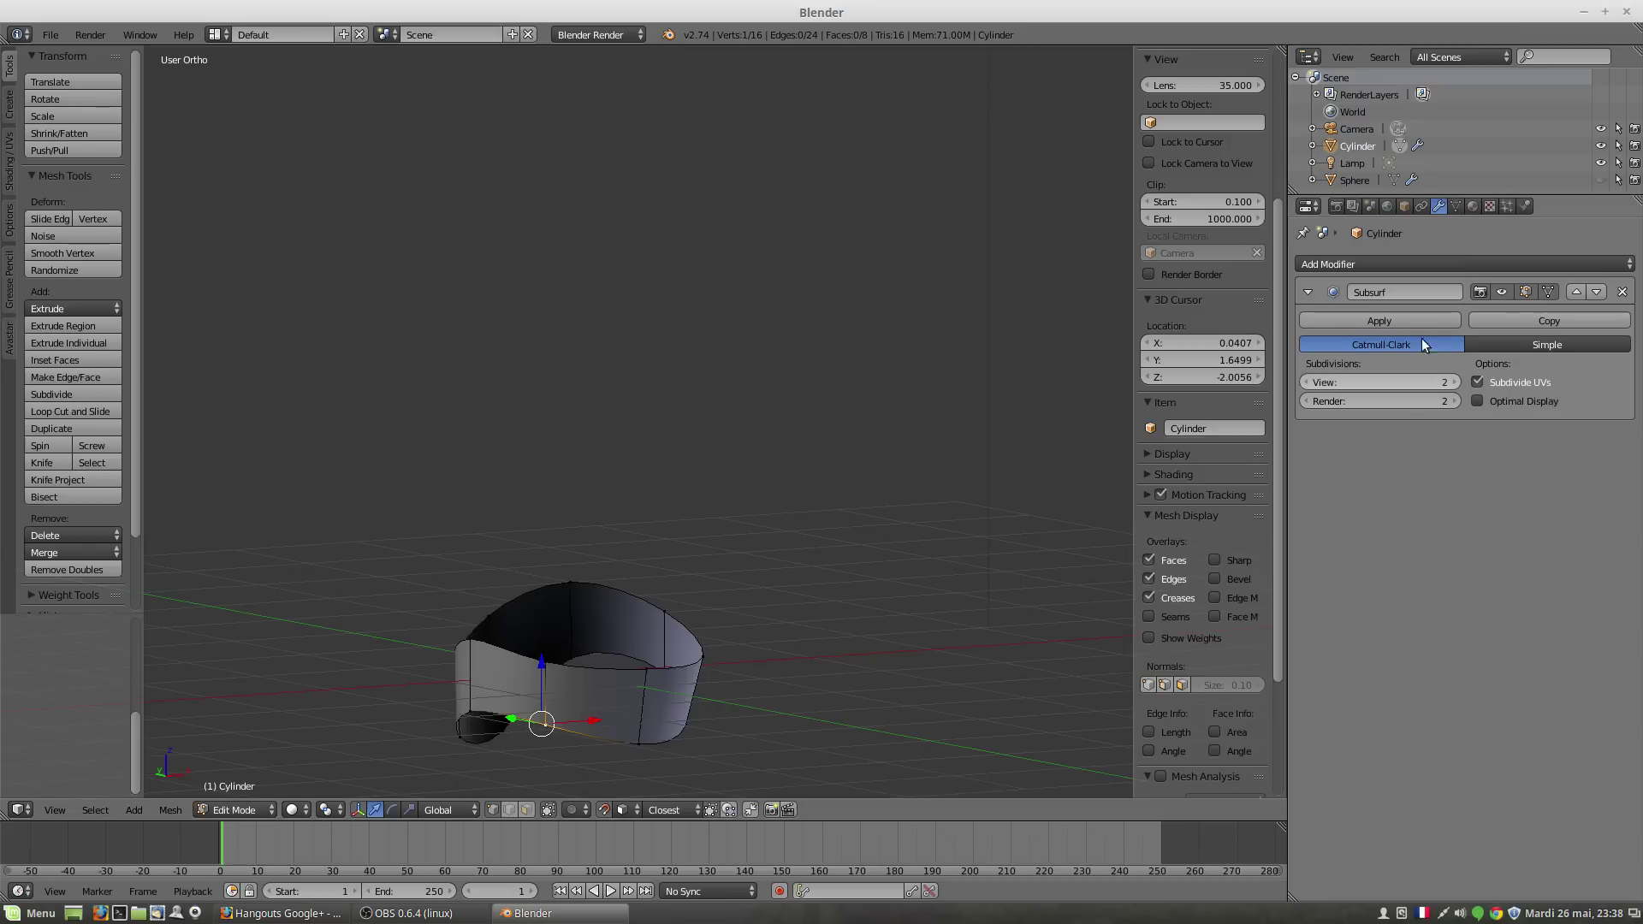
Step: Remove the Subsurf modifier from the band, return to Object Mode and unhide the sculpted sphere
click(1624, 293)
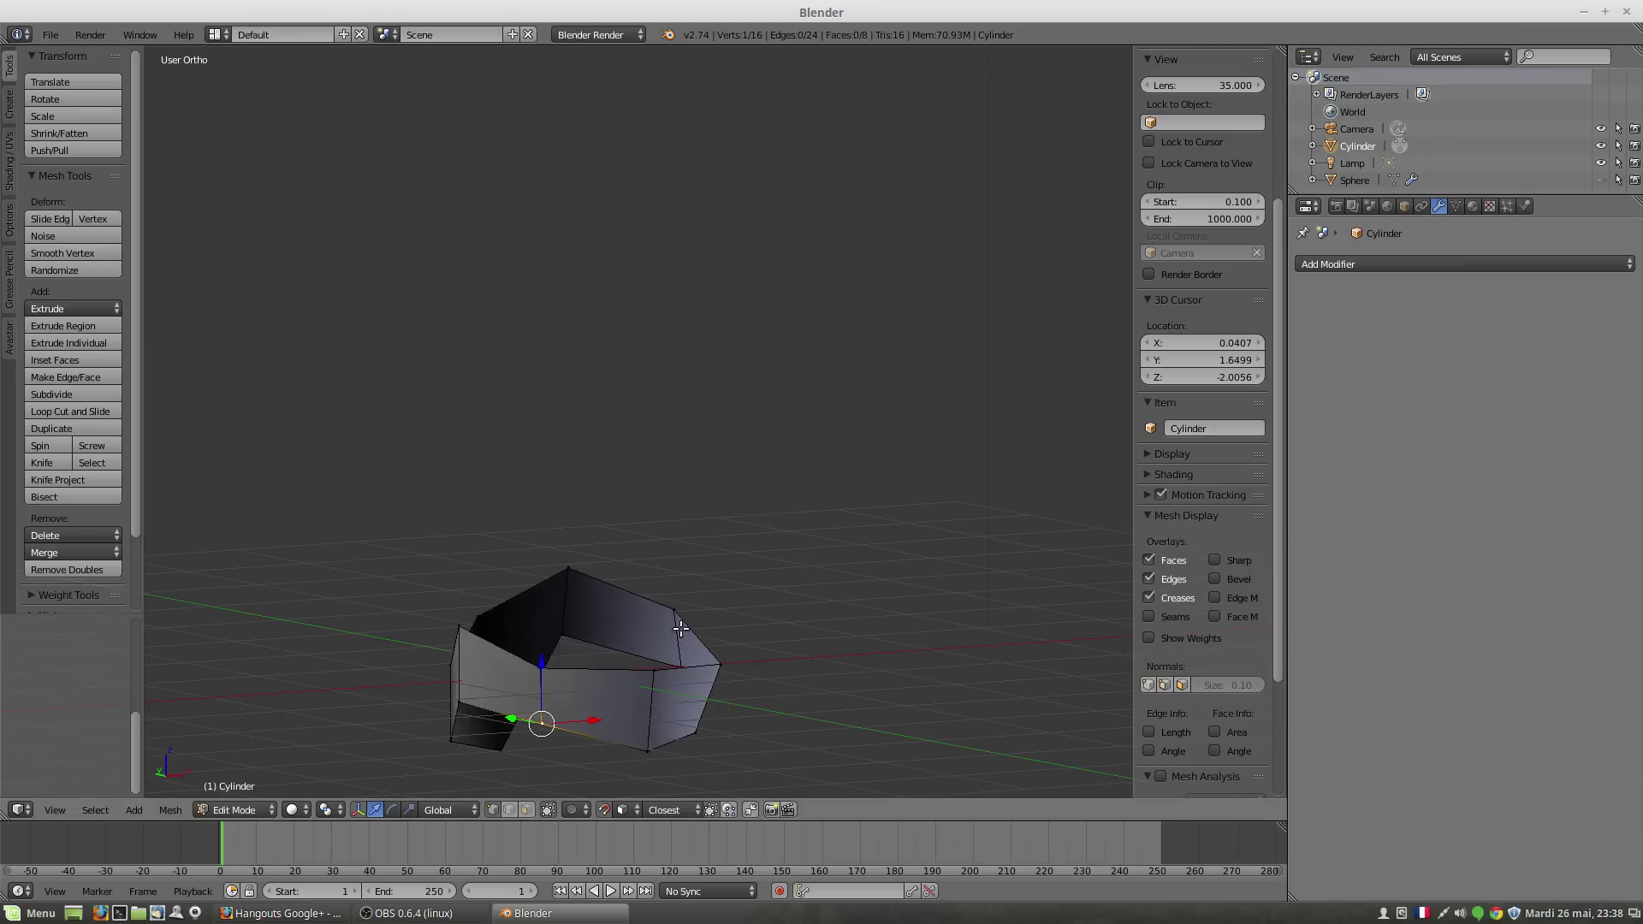
middle_drag(650, 685, 510, 663)
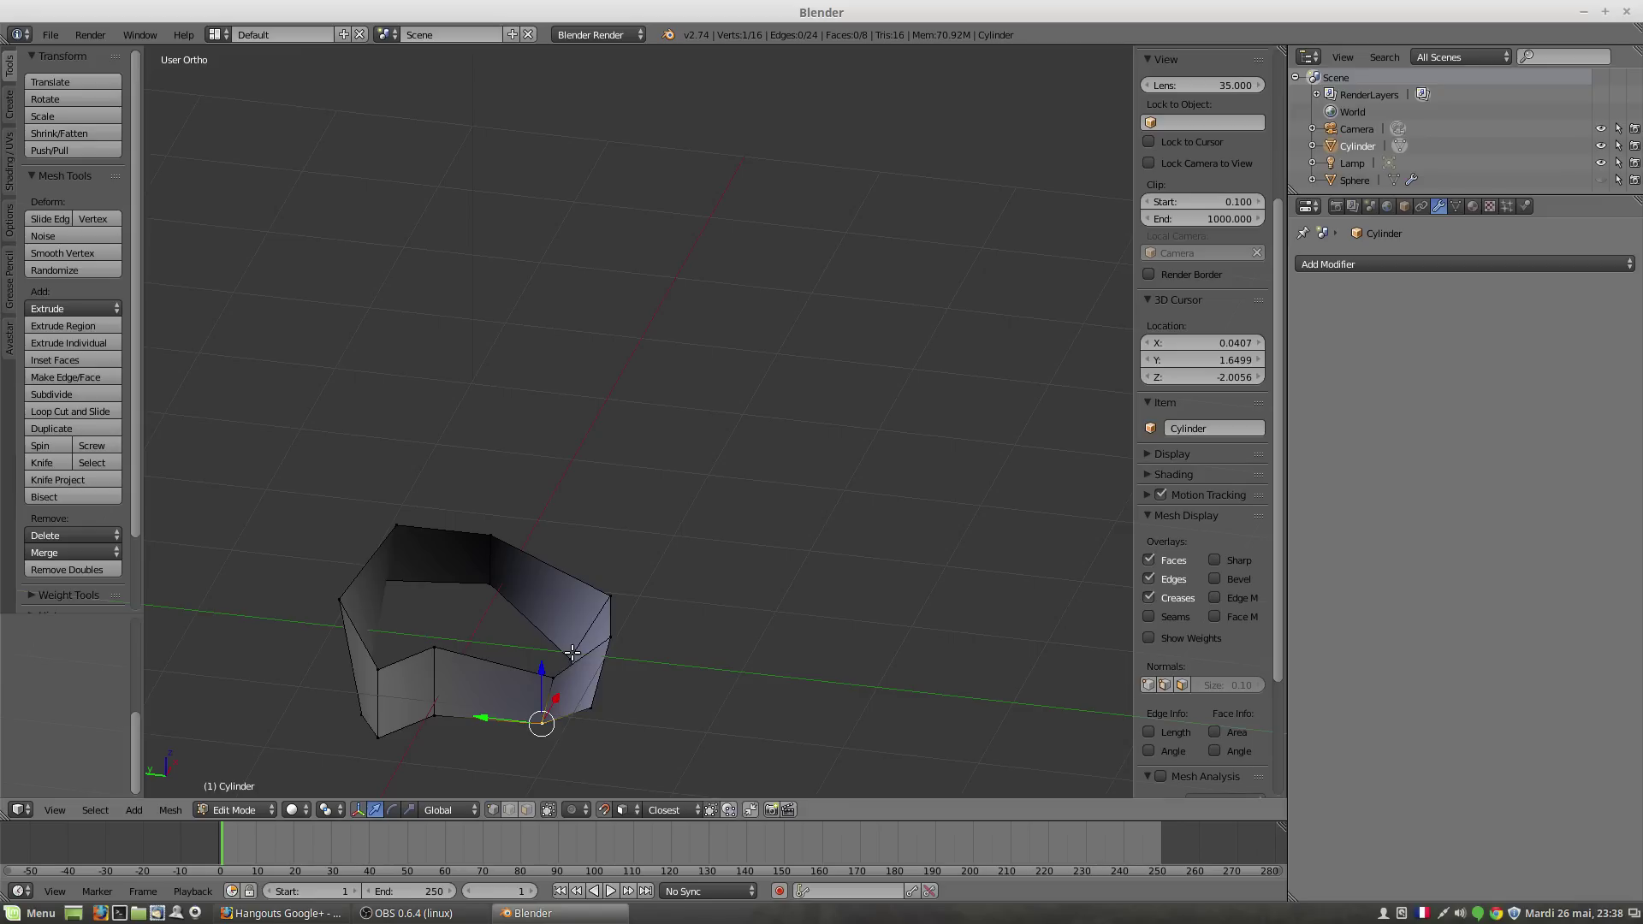
key(Tab)
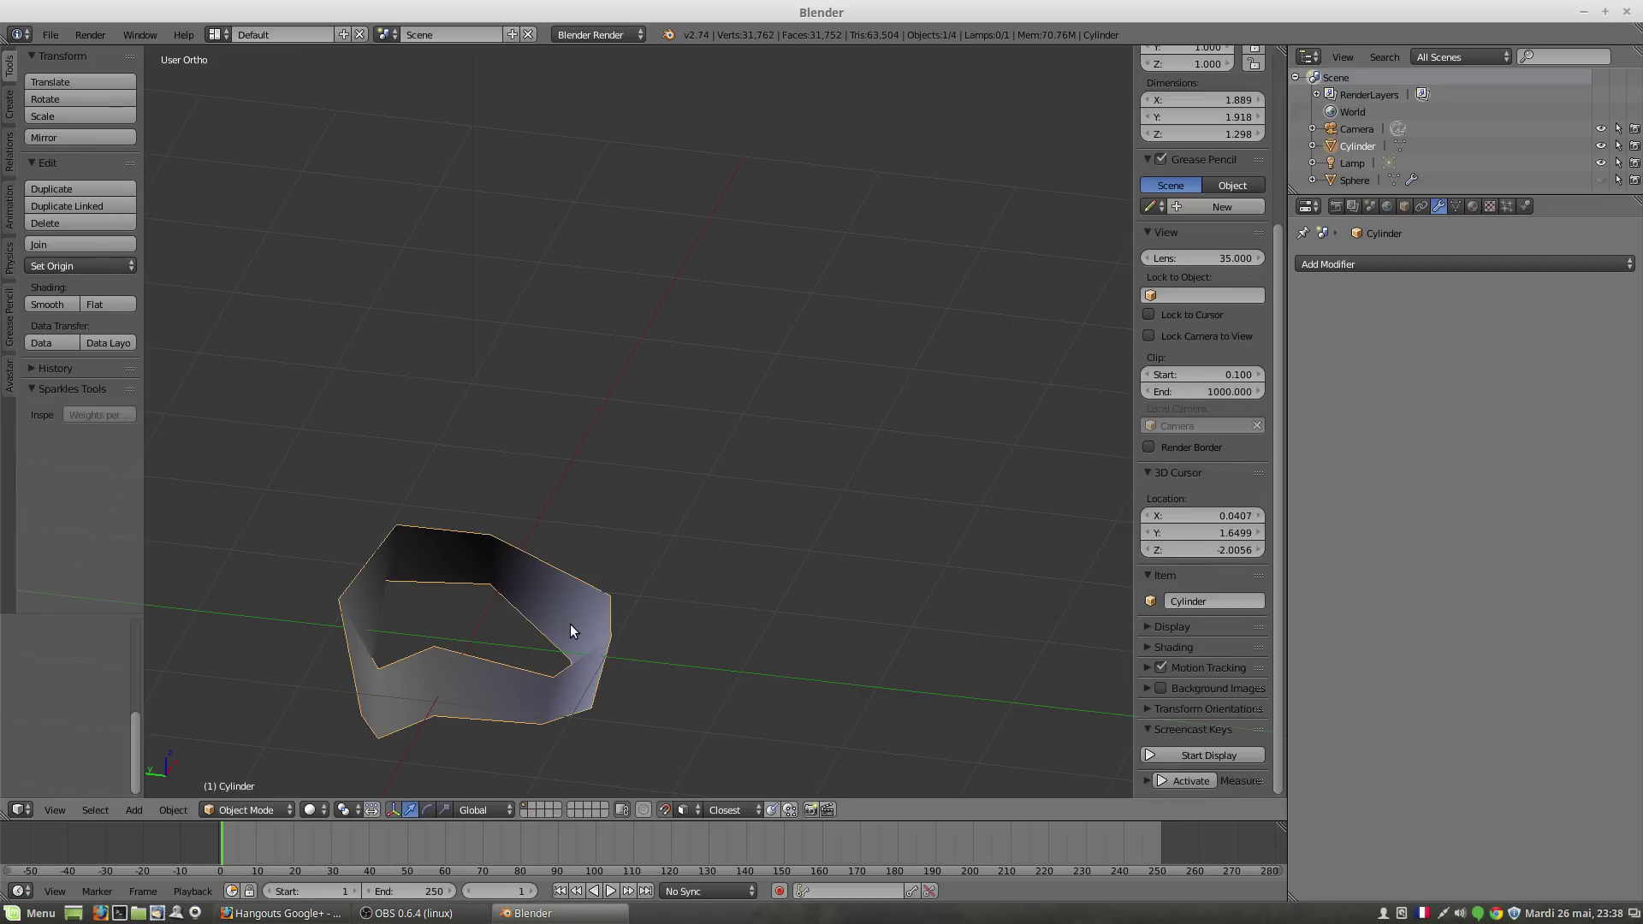
key(alt+h)
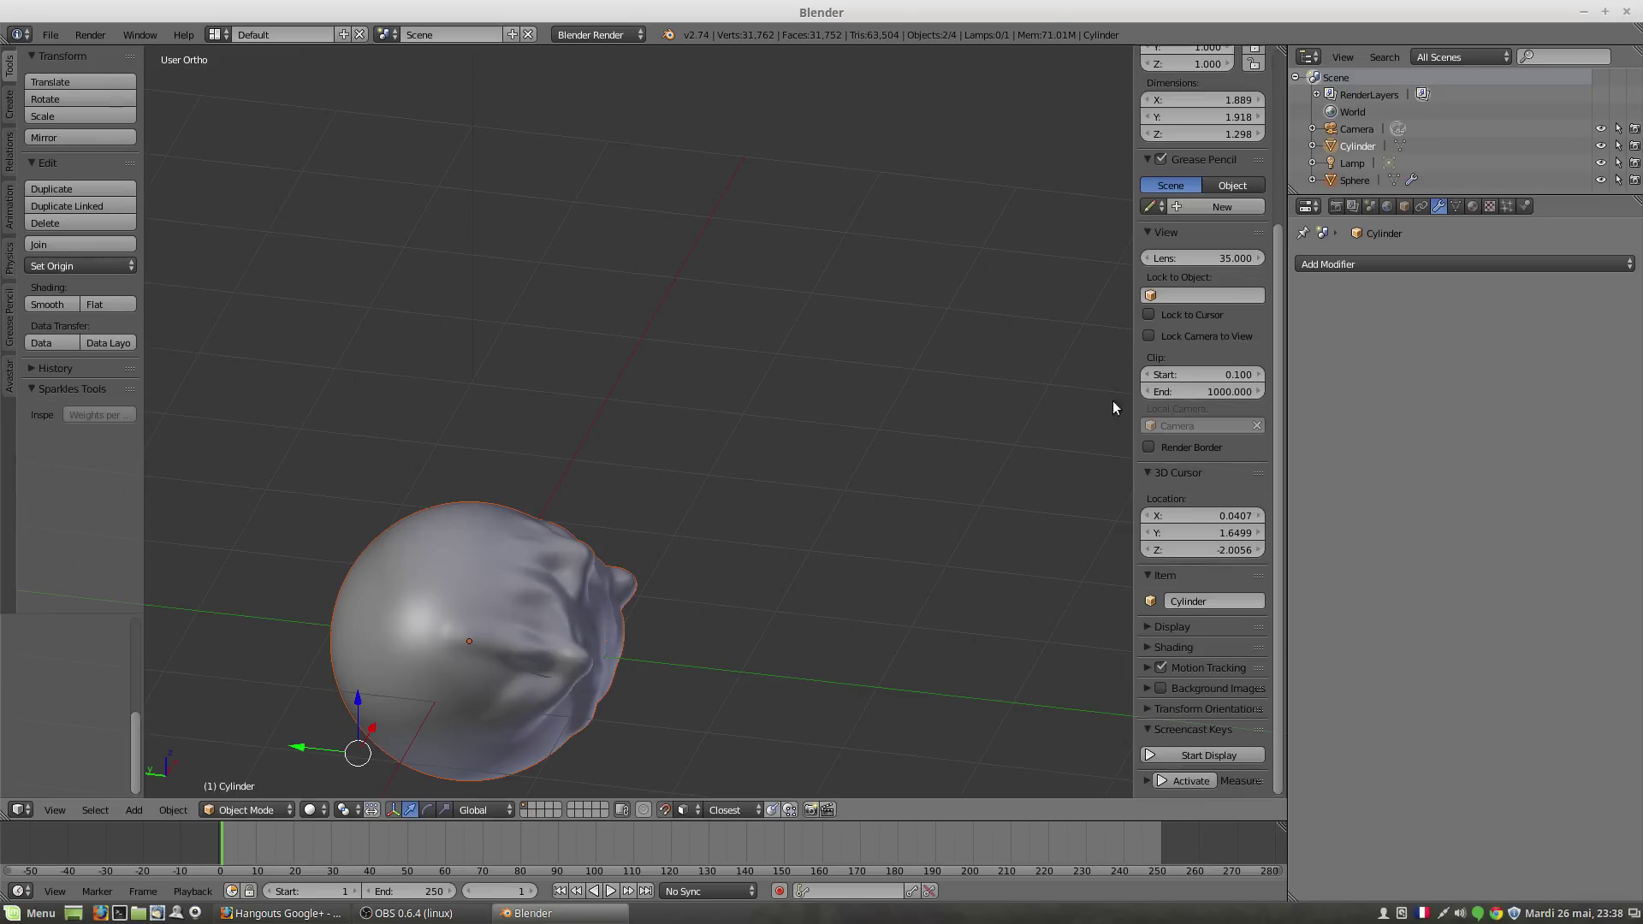
middle_drag(417, 649, 631, 679)
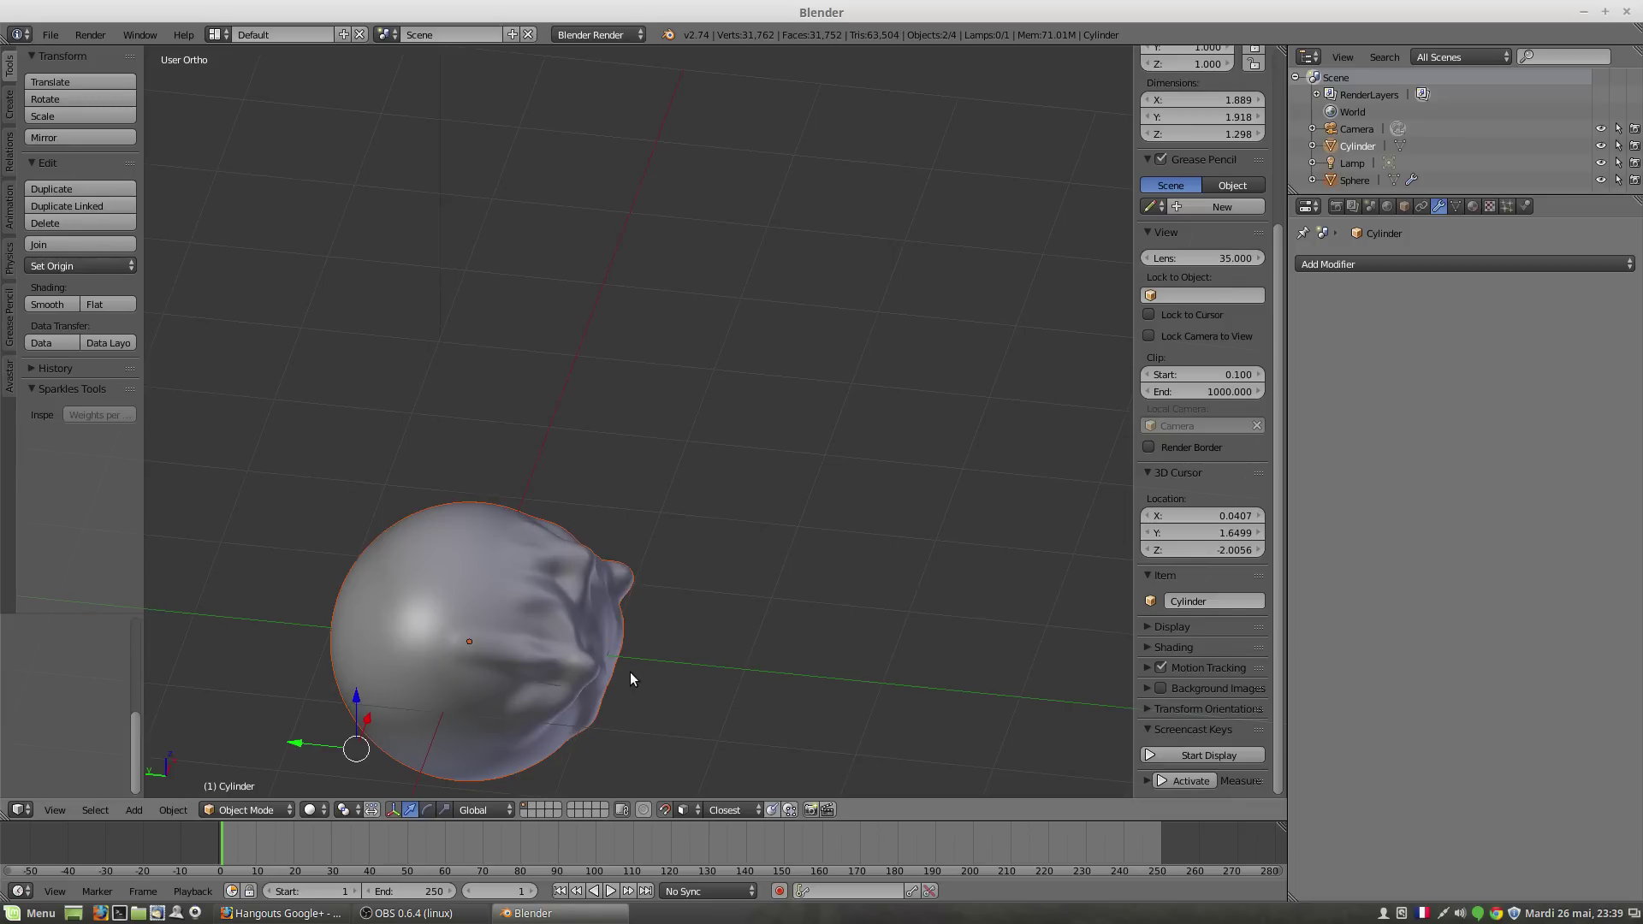
key(s)
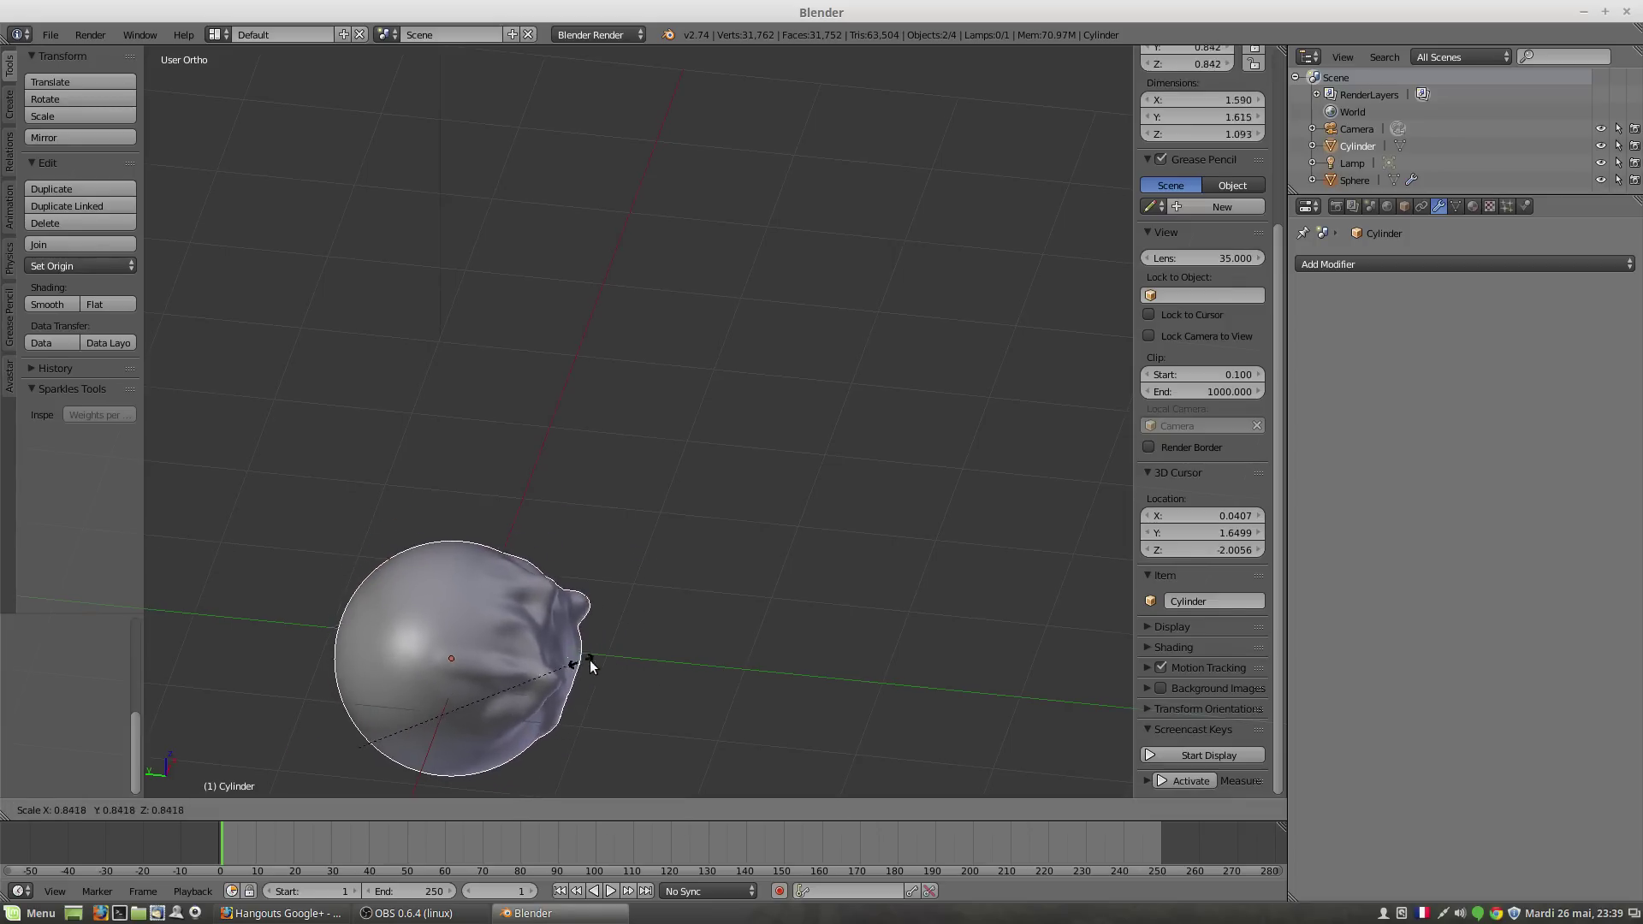
right_click(607, 661)
Step: Select only the sculpted sphere and scale it down to about 0.8 so the band stands clear of its surface
middle_drag(505, 667, 521, 609)
right_click(526, 618)
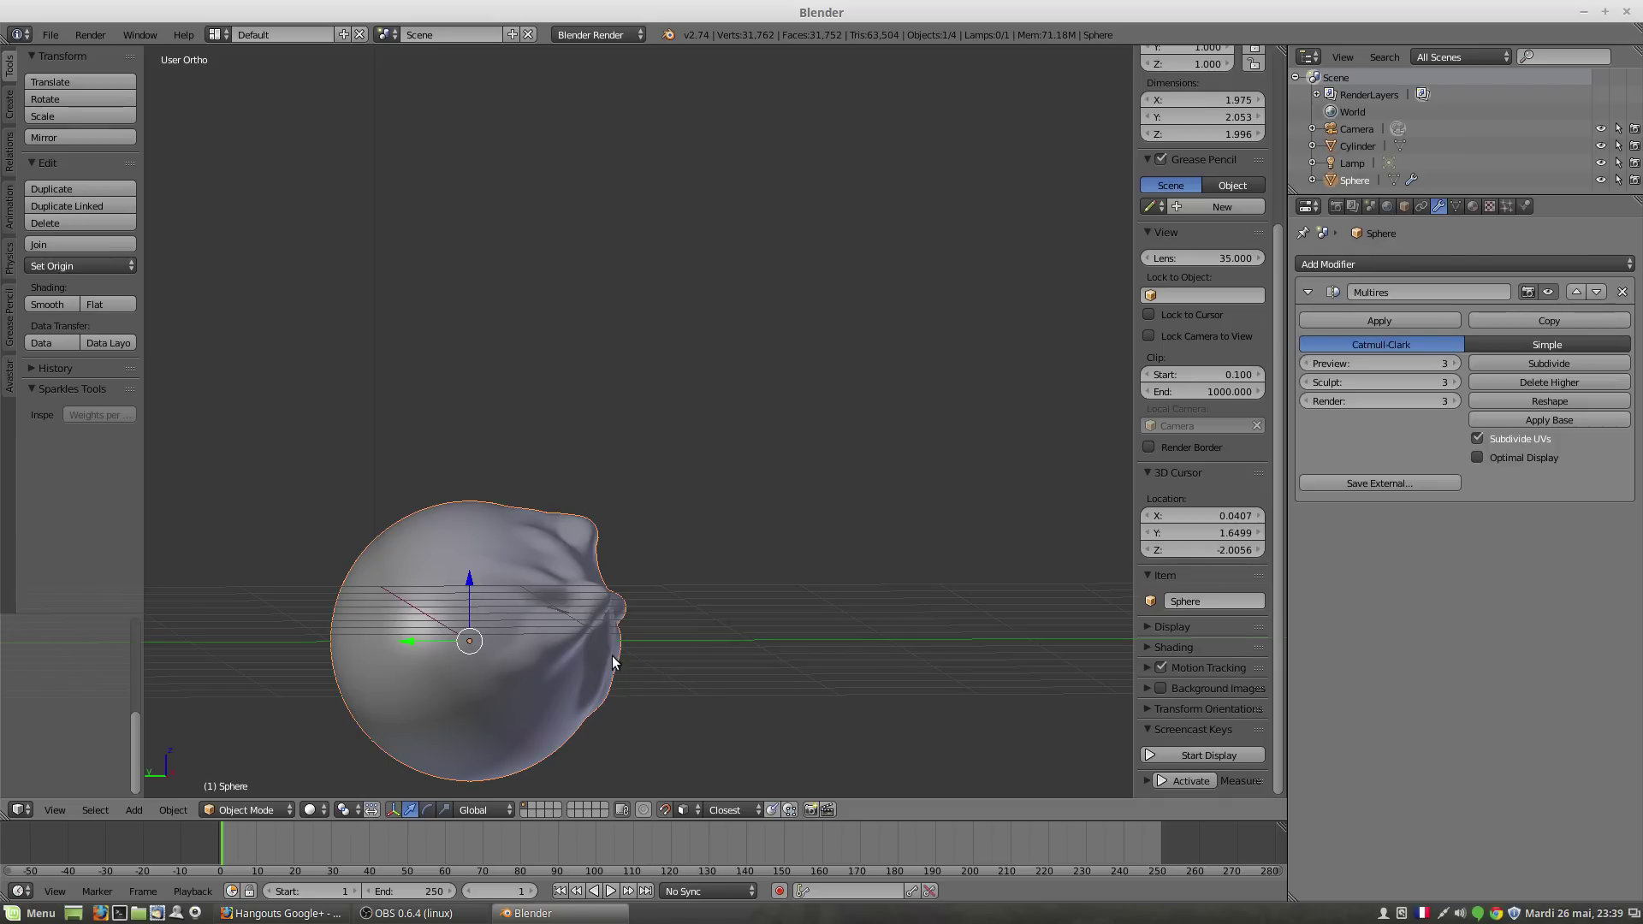
key(s)
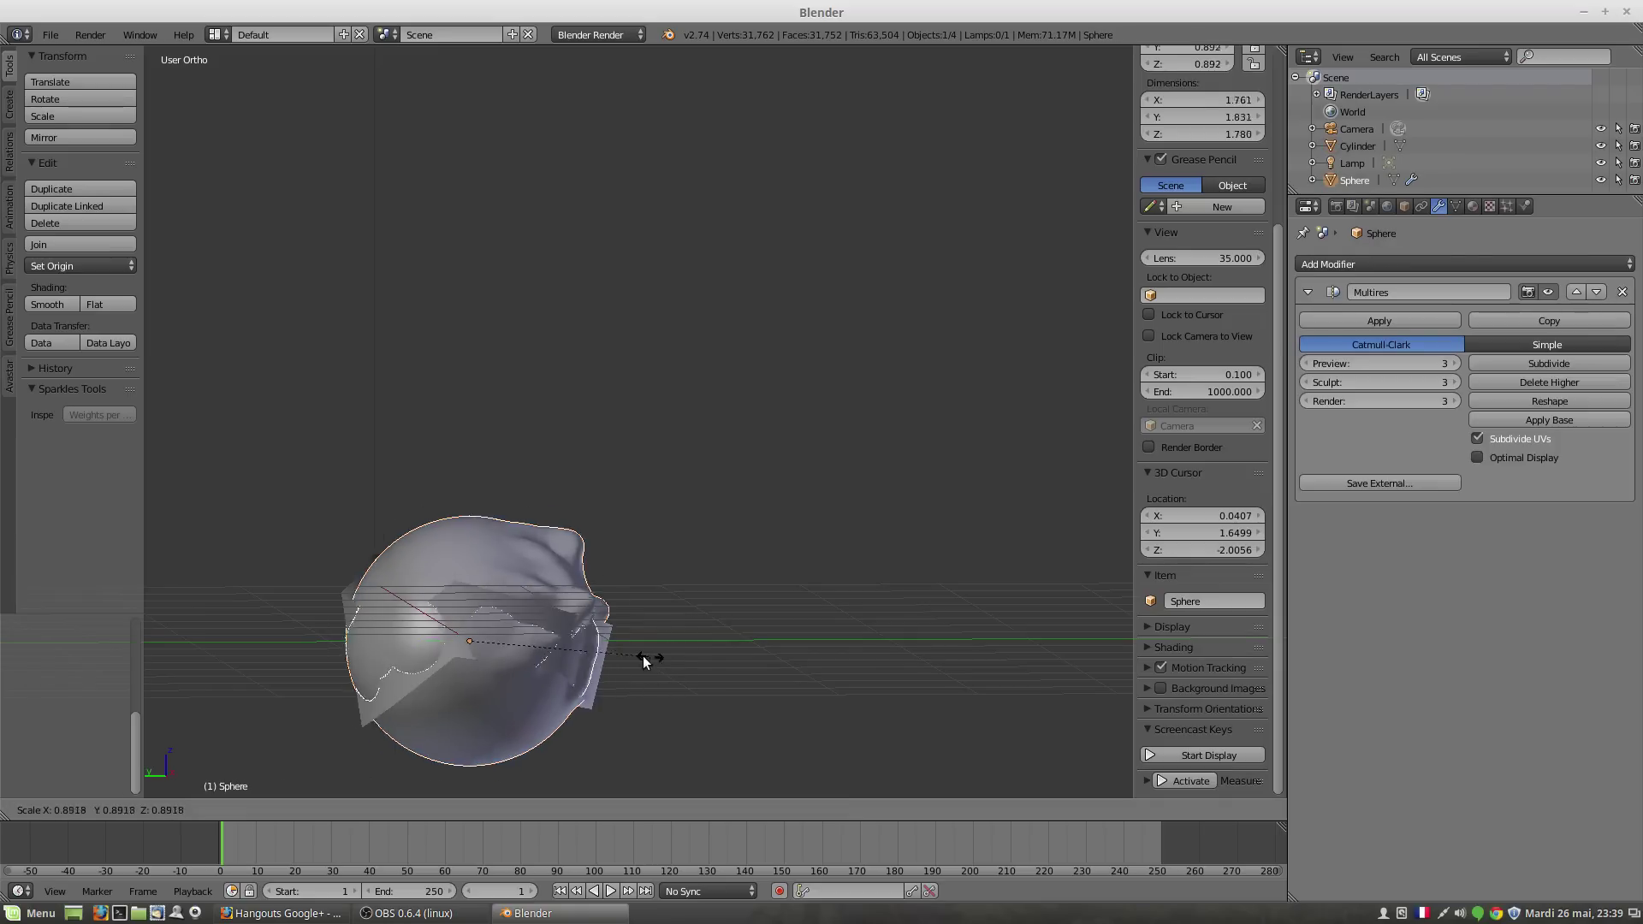
click(631, 657)
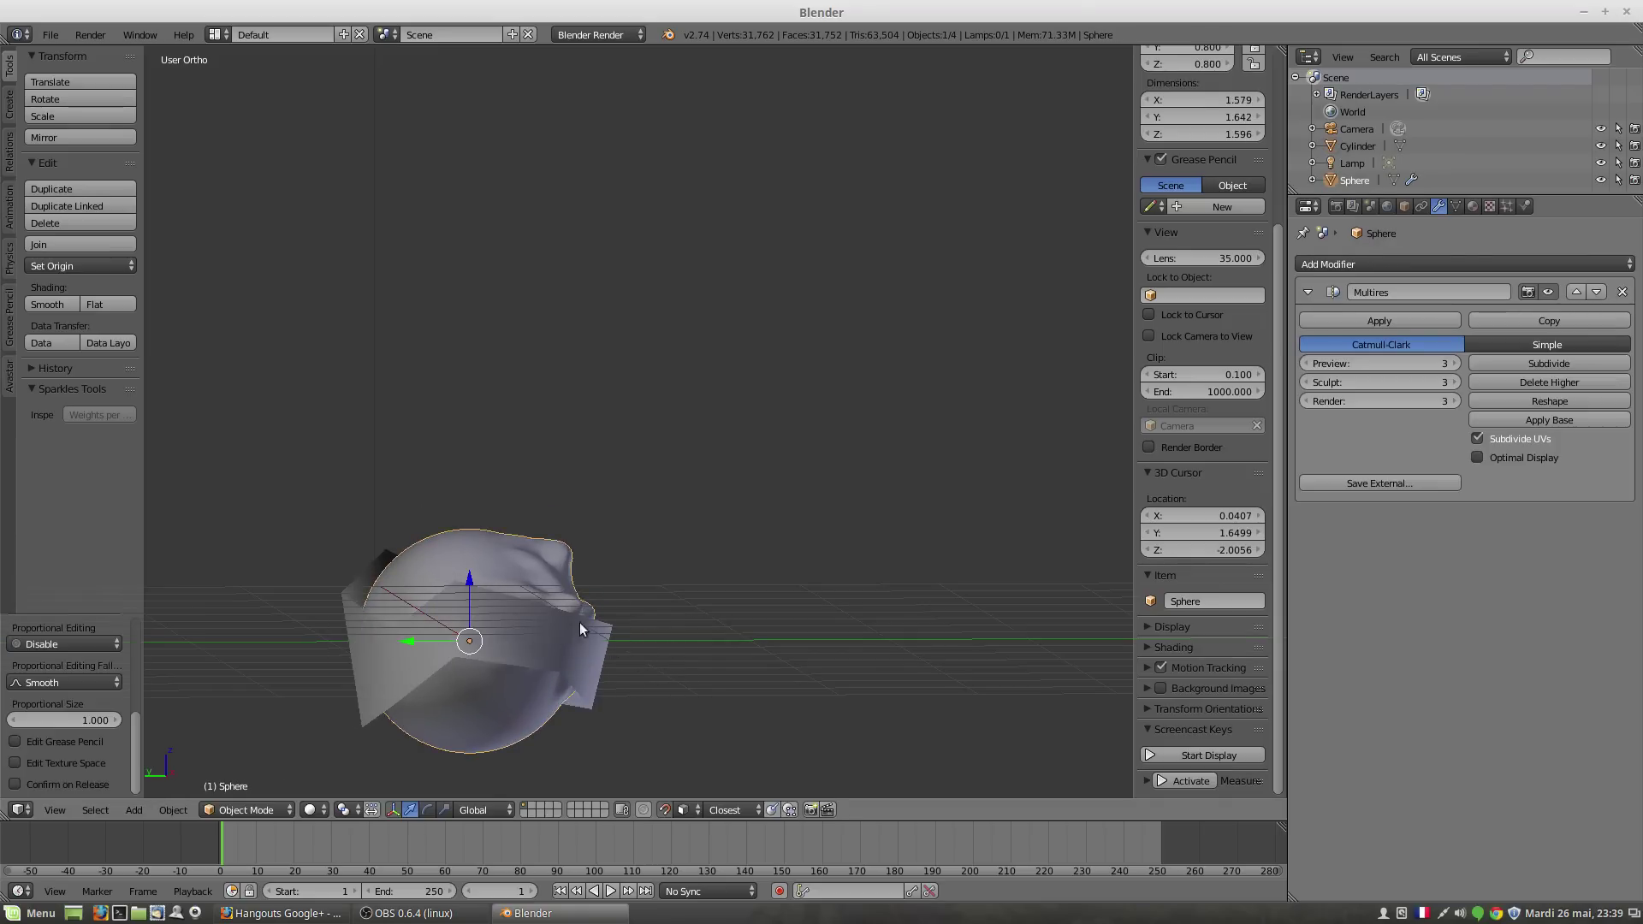
Step: Open the band in Edit Mode and reposition the upper and lower vertices of the vertical edge facing the view
middle_drag(578, 623, 561, 673)
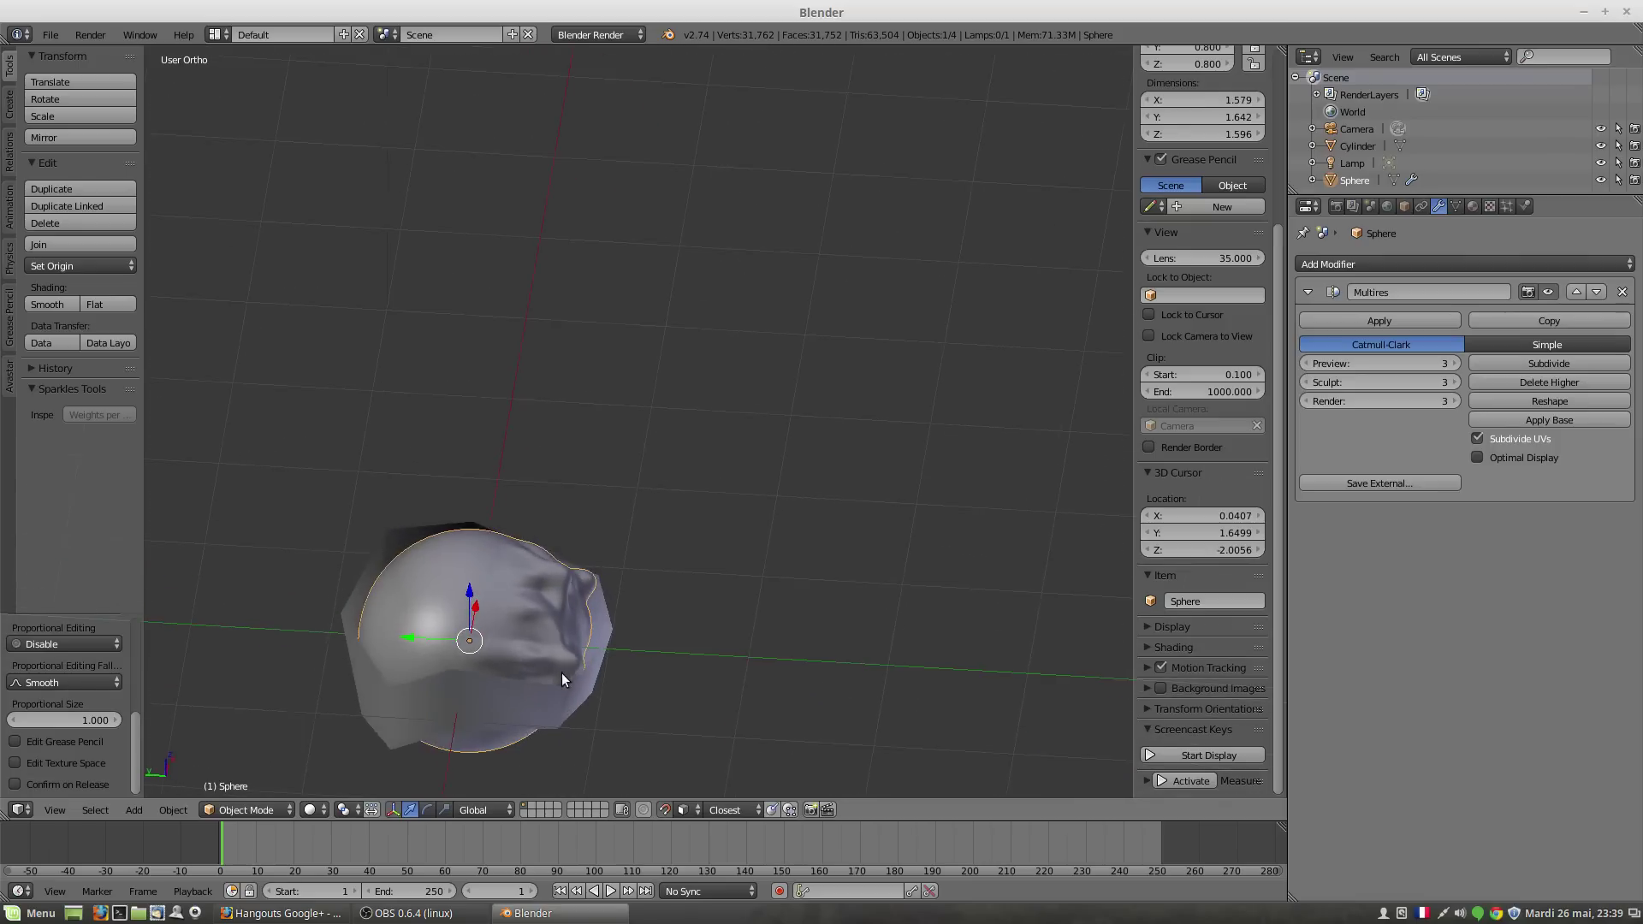
right_click(537, 698)
key(Tab)
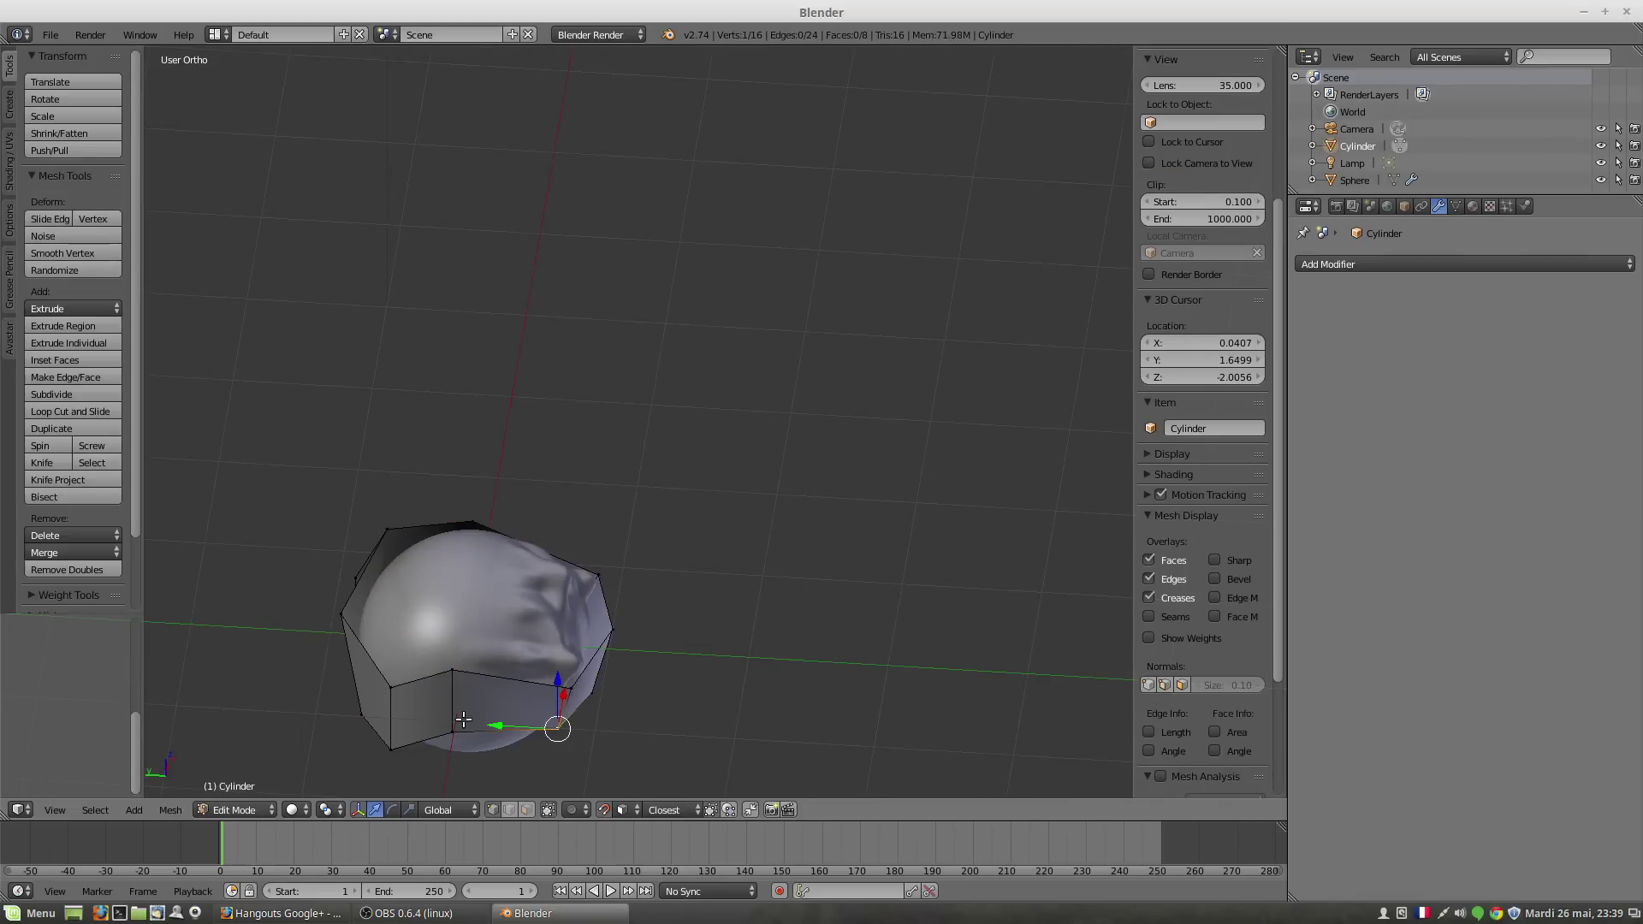
mouse_move(462, 719)
middle_down()
mouse_move(473, 684)
mouse_move(464, 698)
middle_up()
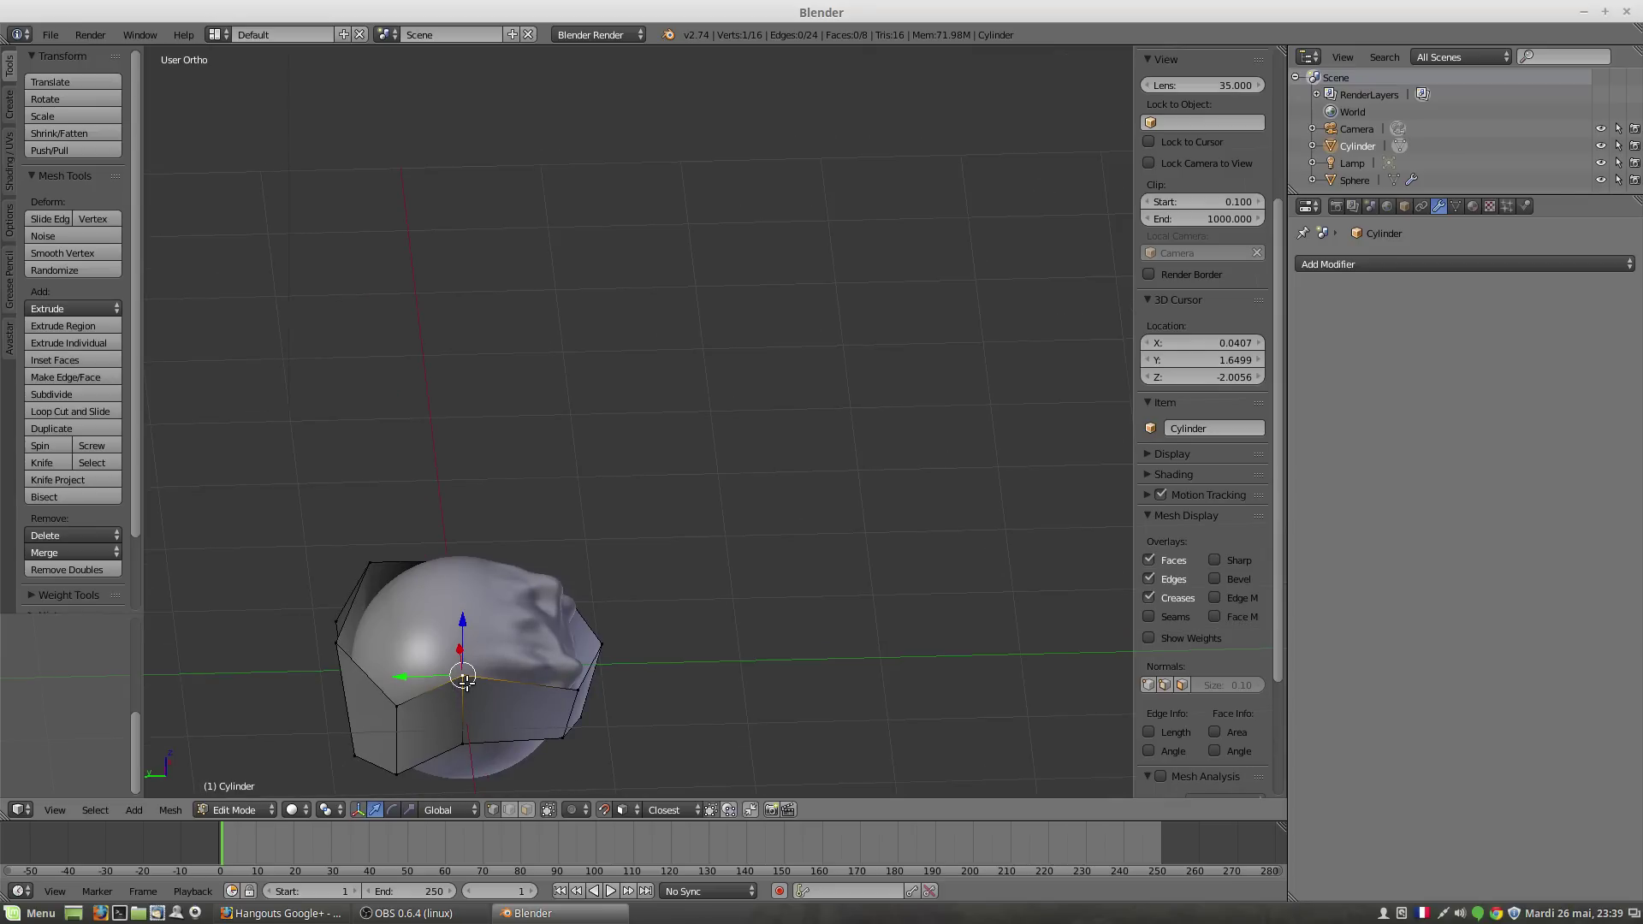
drag(463, 679, 459, 676)
middle_drag(478, 741, 486, 673)
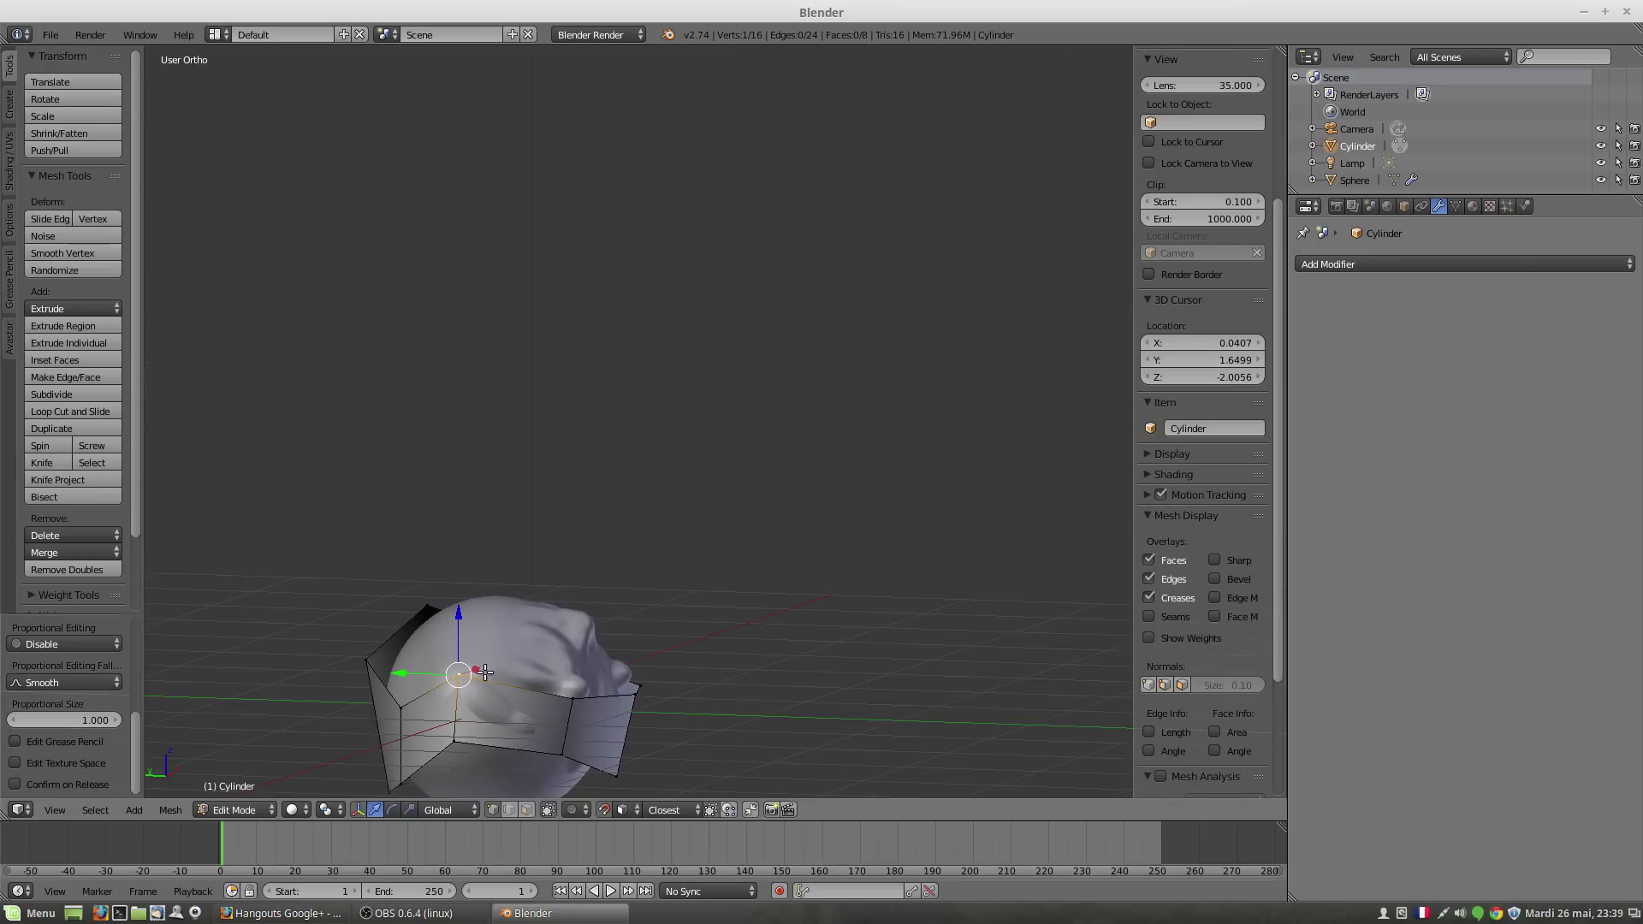
mouse_move(473, 759)
middle_down()
mouse_move(541, 730)
mouse_move(1019, 191)
mouse_move(377, 697)
mouse_move(451, 781)
middle_up()
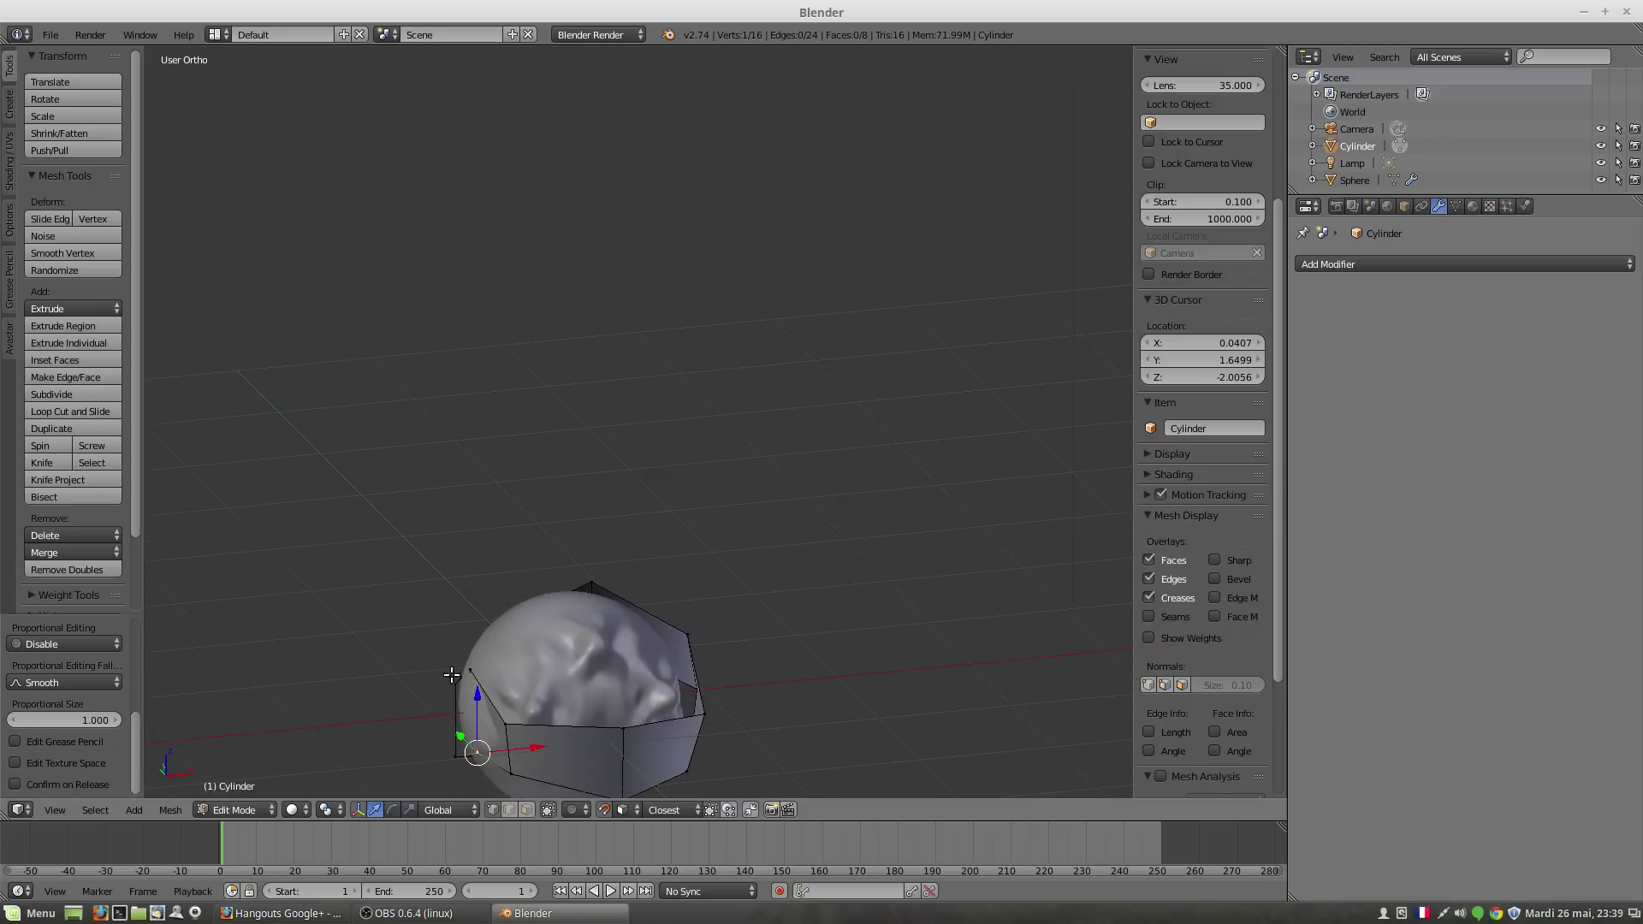
Step: Select the two adjacent upper vertices of the band face beside the repositioned edge
middle_drag(454, 693, 509, 730)
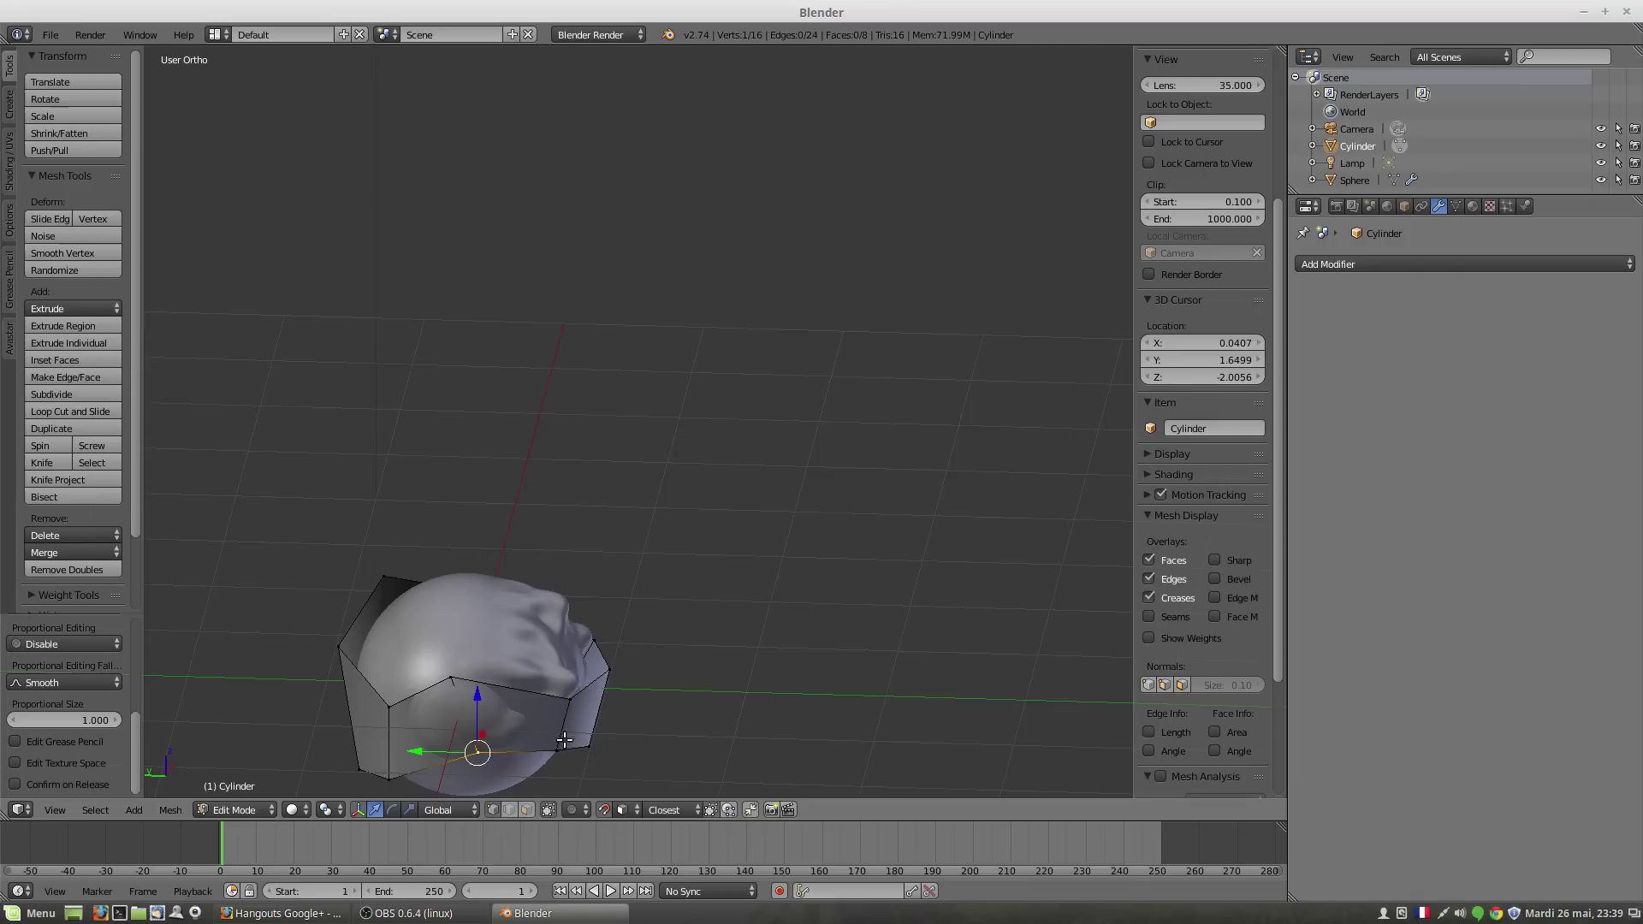
middle_drag(465, 704, 376, 625)
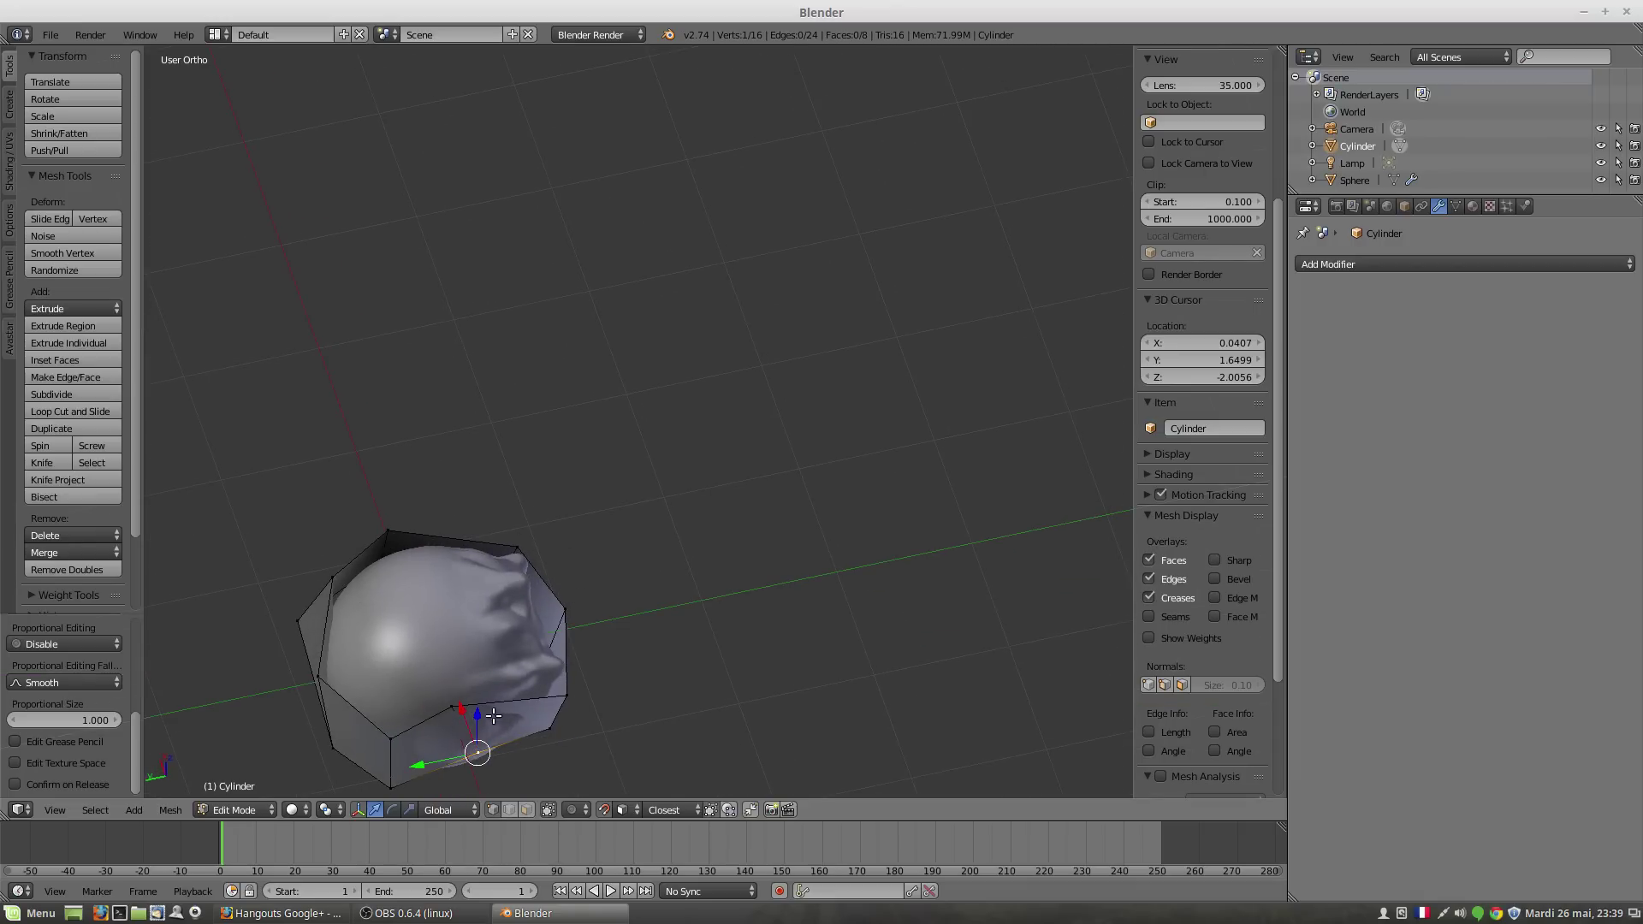
middle_drag(494, 715, 526, 672)
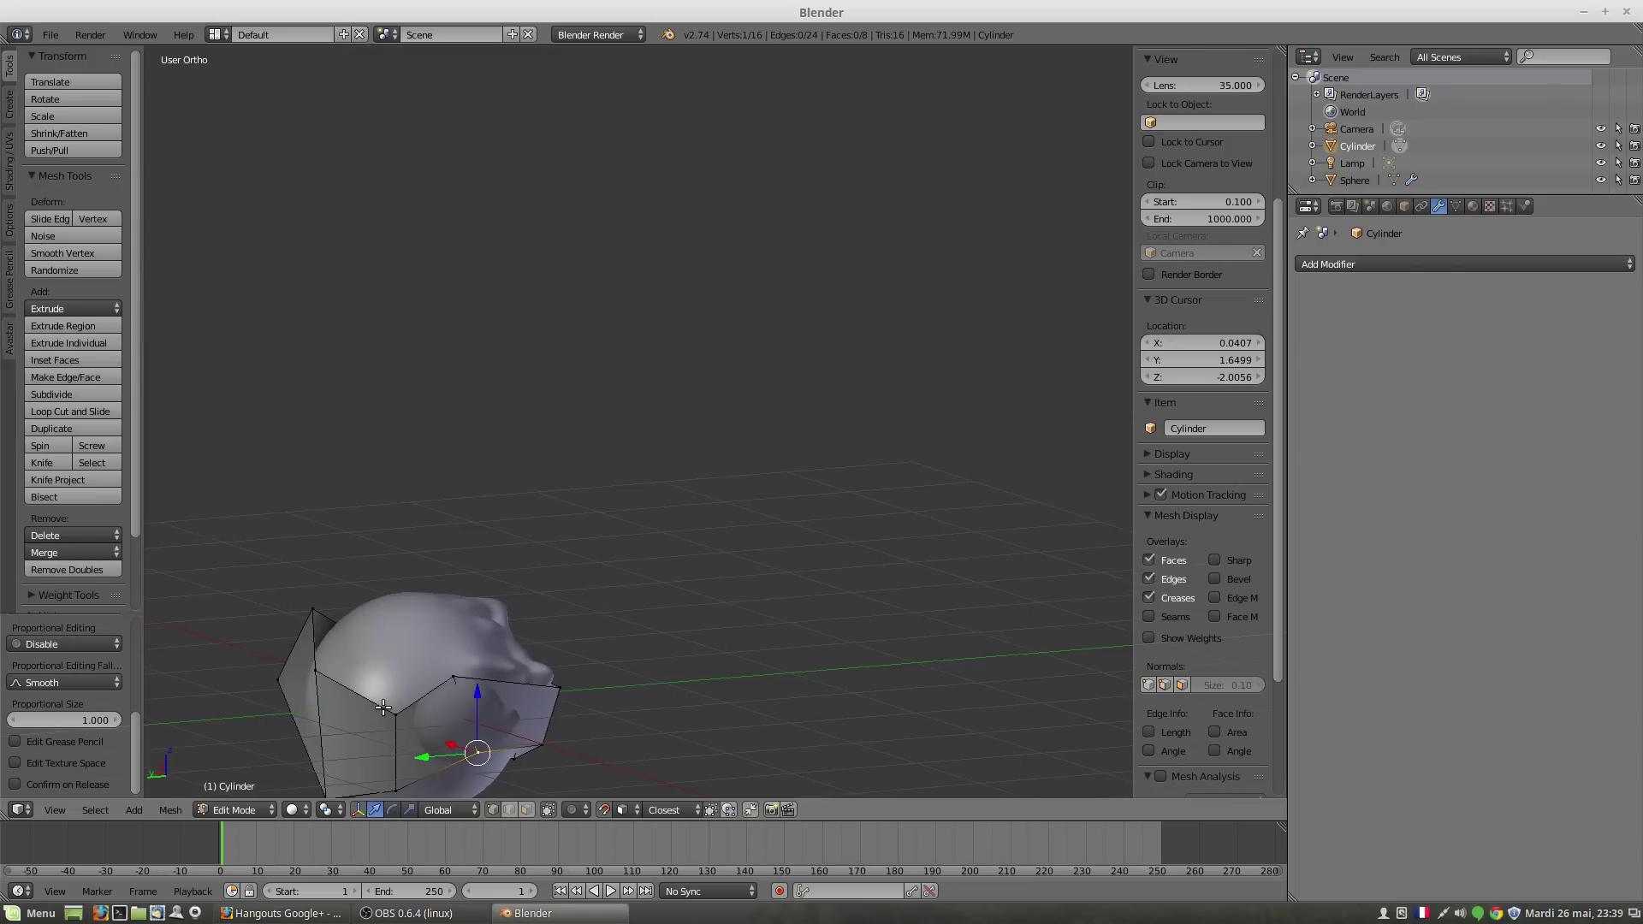
middle_drag(383, 706, 557, 612)
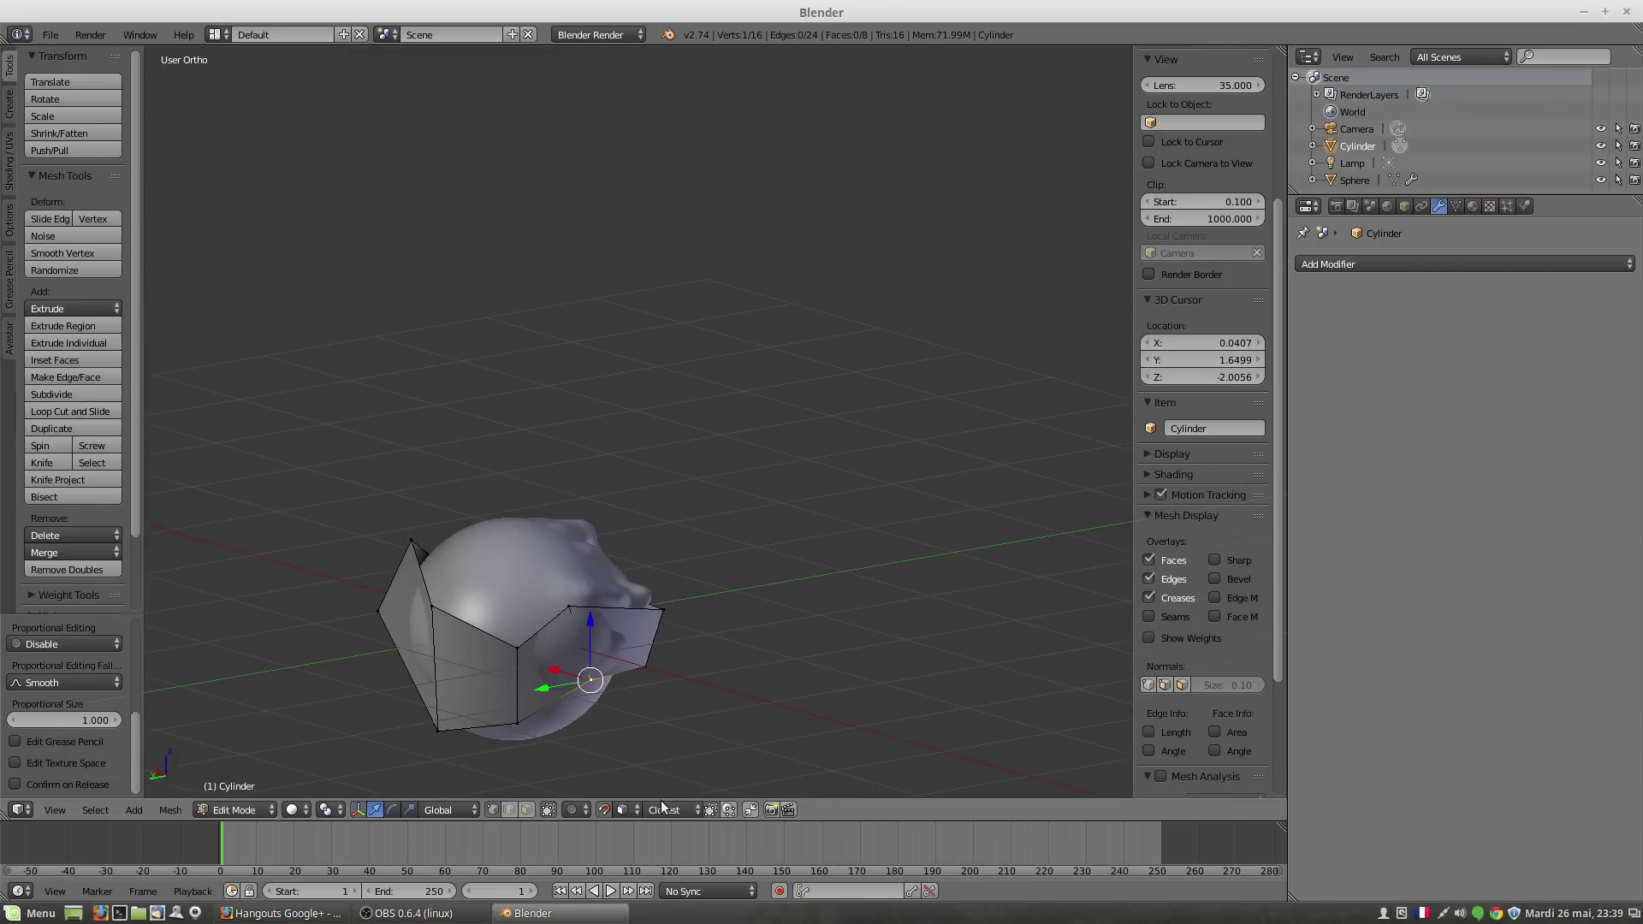
middle_drag(597, 794, 606, 644)
scroll(606, 644, up, 1)
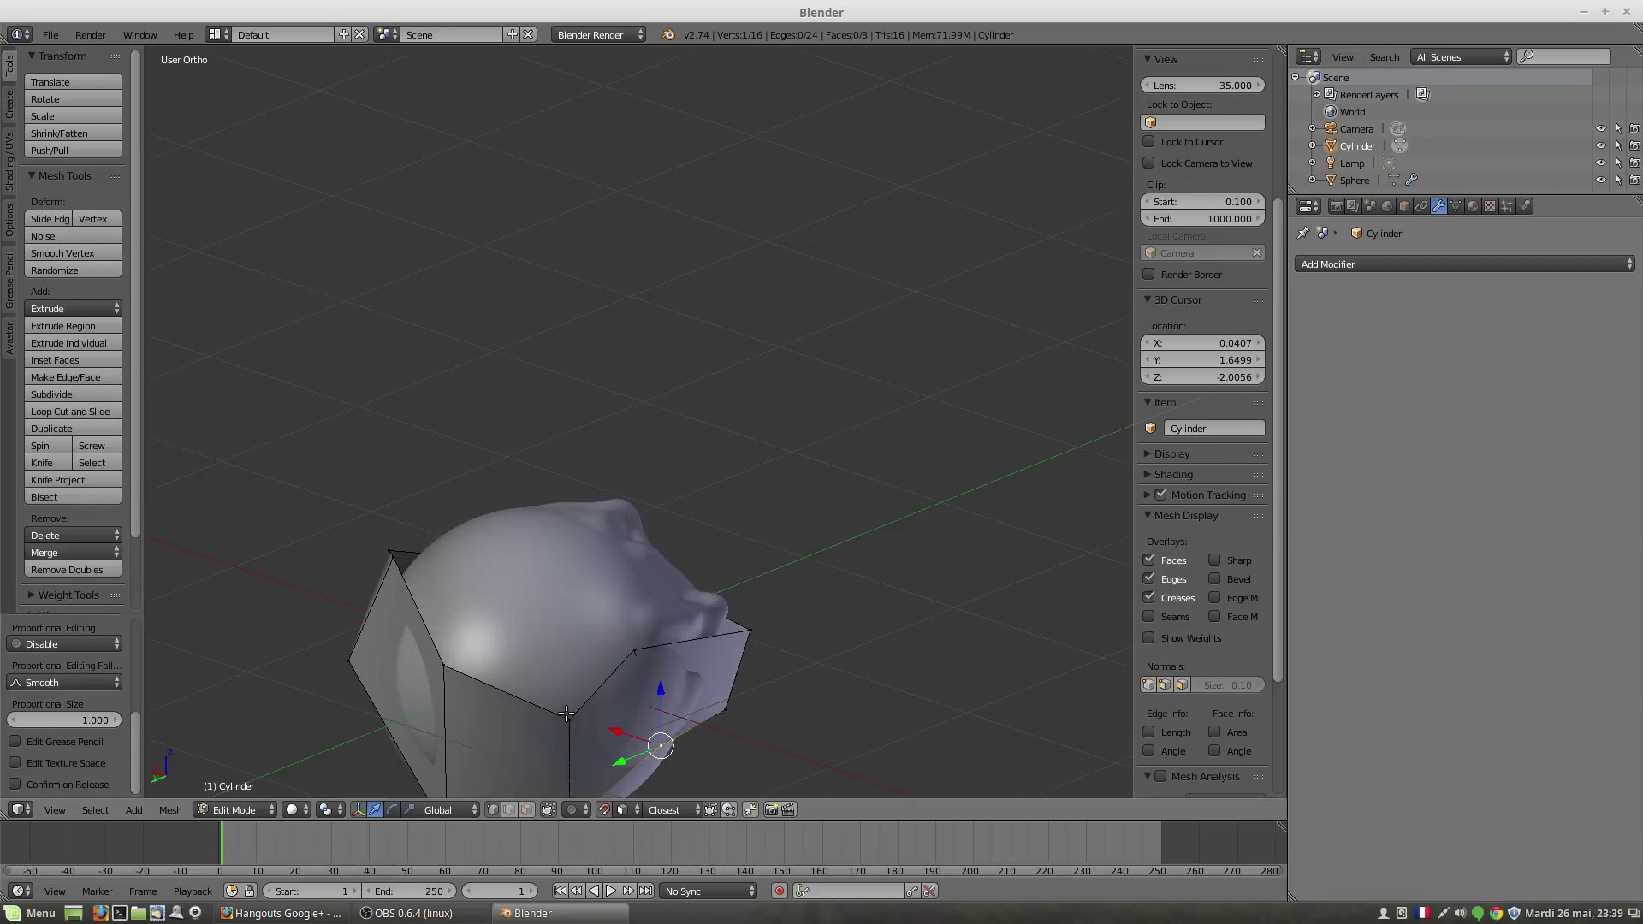
right_click(567, 717)
shift+right_click(443, 665)
Step: Extrude the selected upper edge twice, starting a strip of faces up the sphere
middle_drag(517, 712, 531, 681)
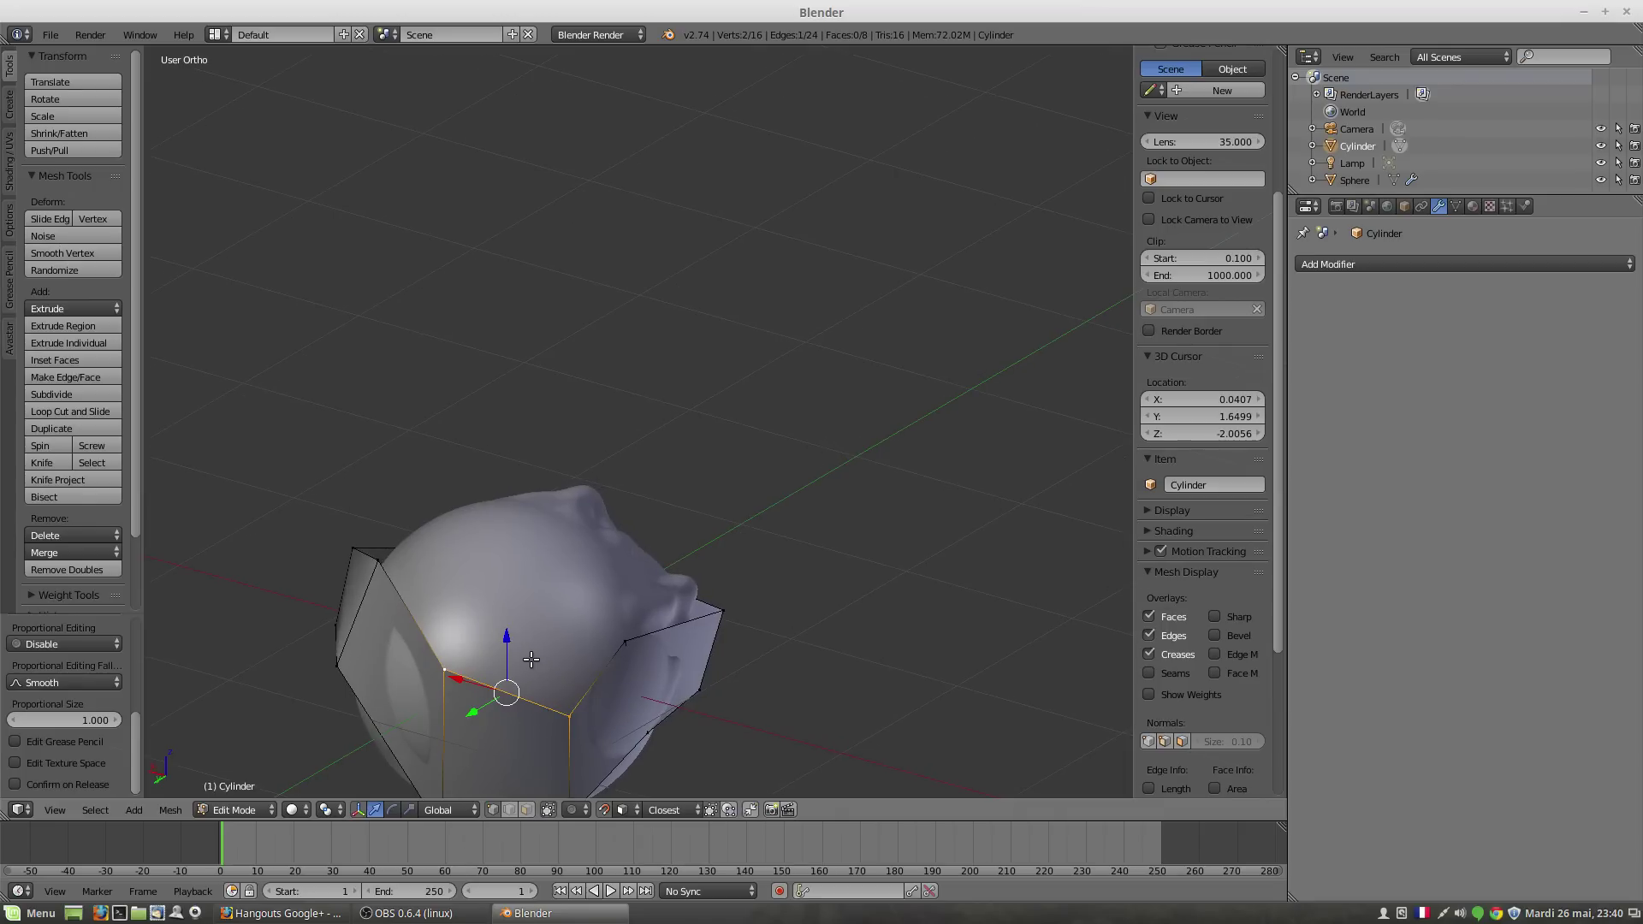
key(e)
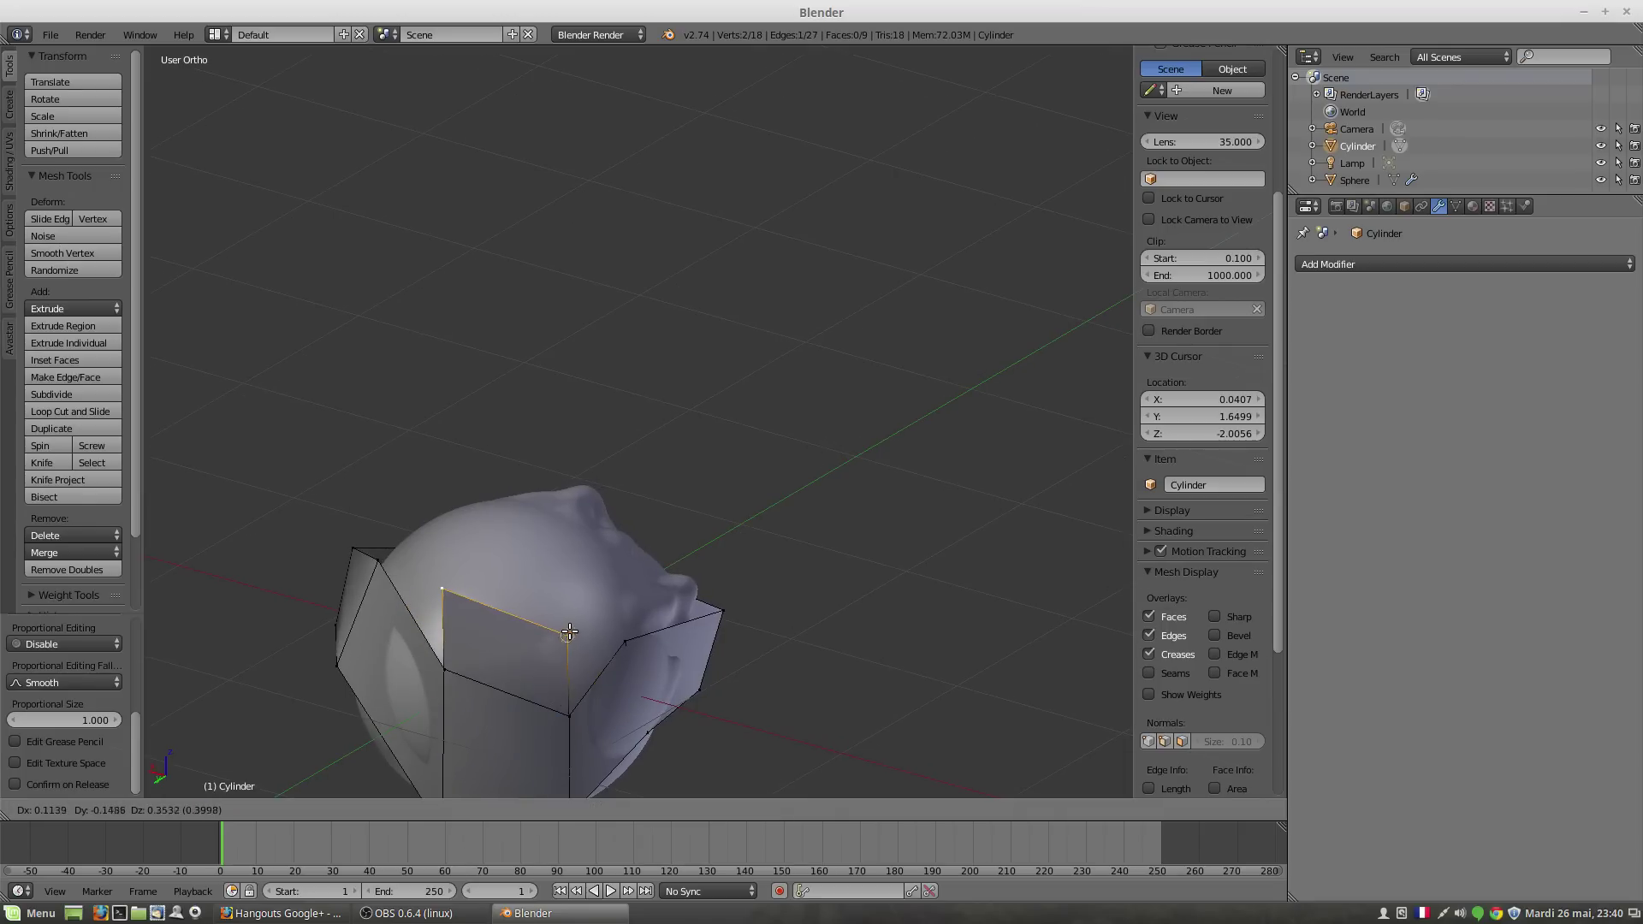
click(569, 624)
middle_drag(569, 624, 563, 656)
key(e)
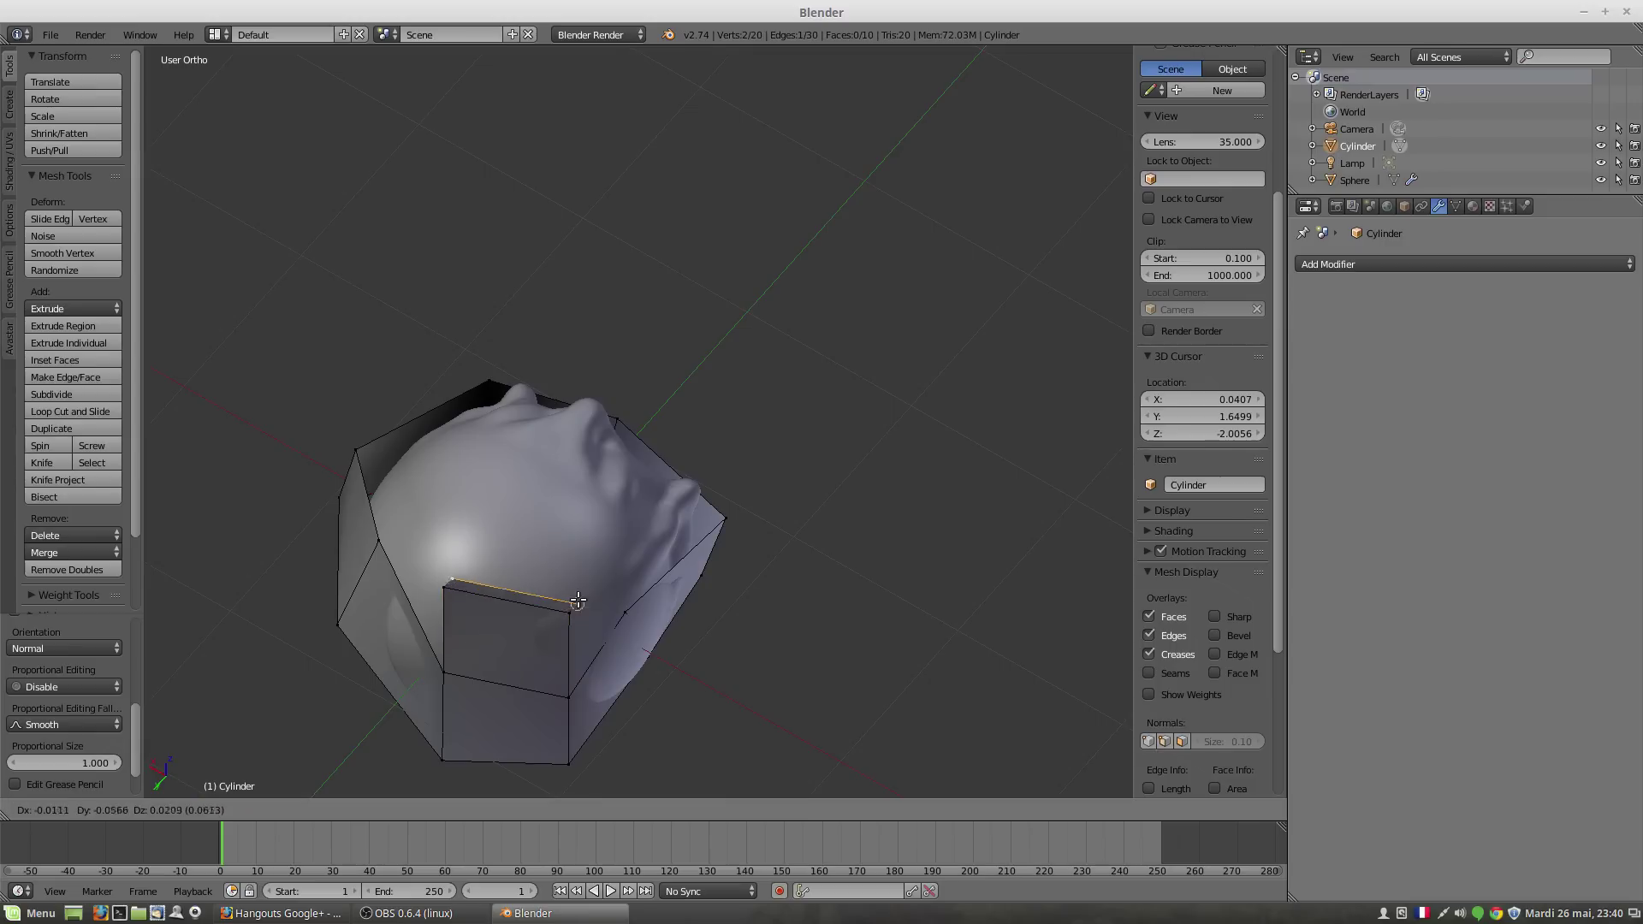
click(575, 572)
Step: Extrude the strip's leading edge three more times across the top of the sphere
mouse_move(576, 572)
middle_down()
mouse_move(557, 567)
mouse_move(552, 586)
middle_up()
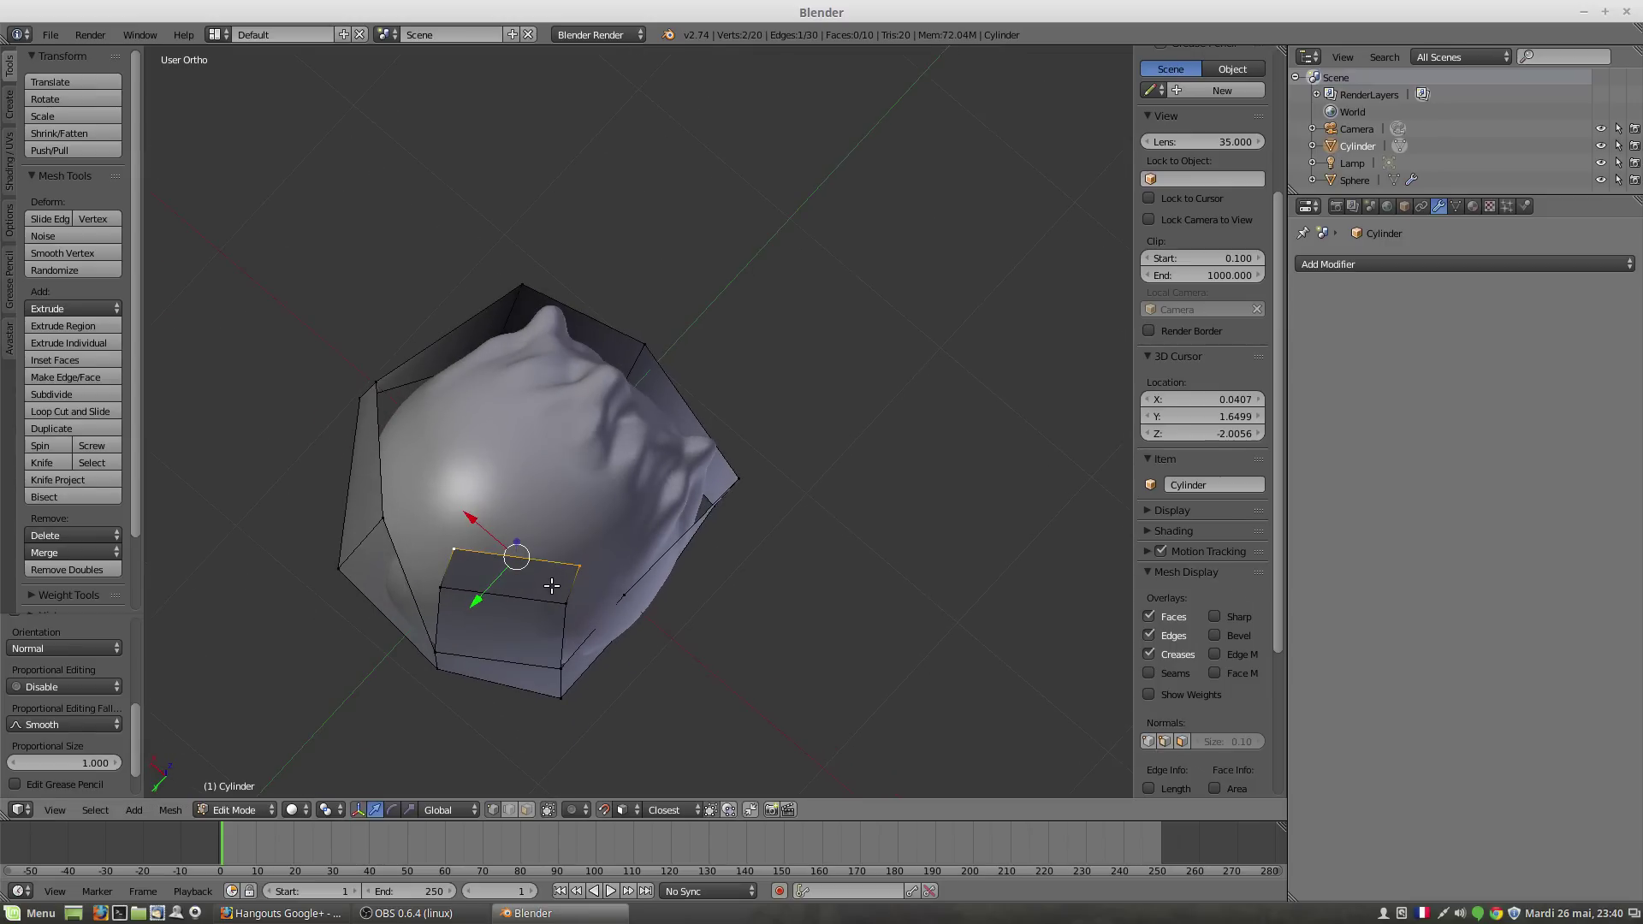
key(e)
click(570, 497)
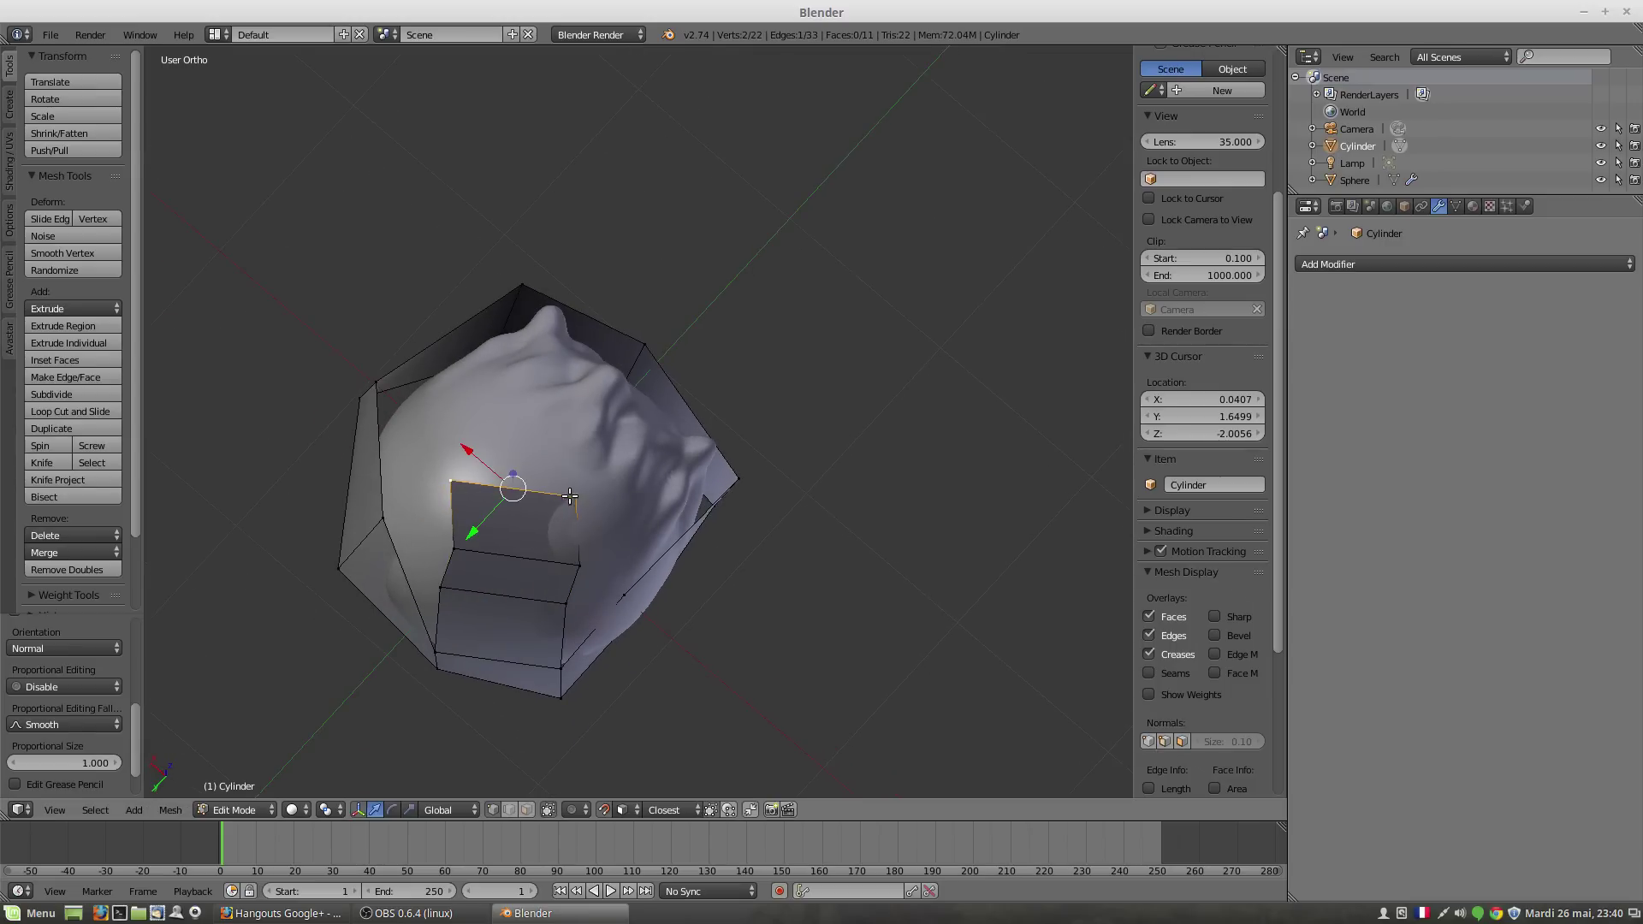
middle_drag(522, 481, 523, 489)
key(e)
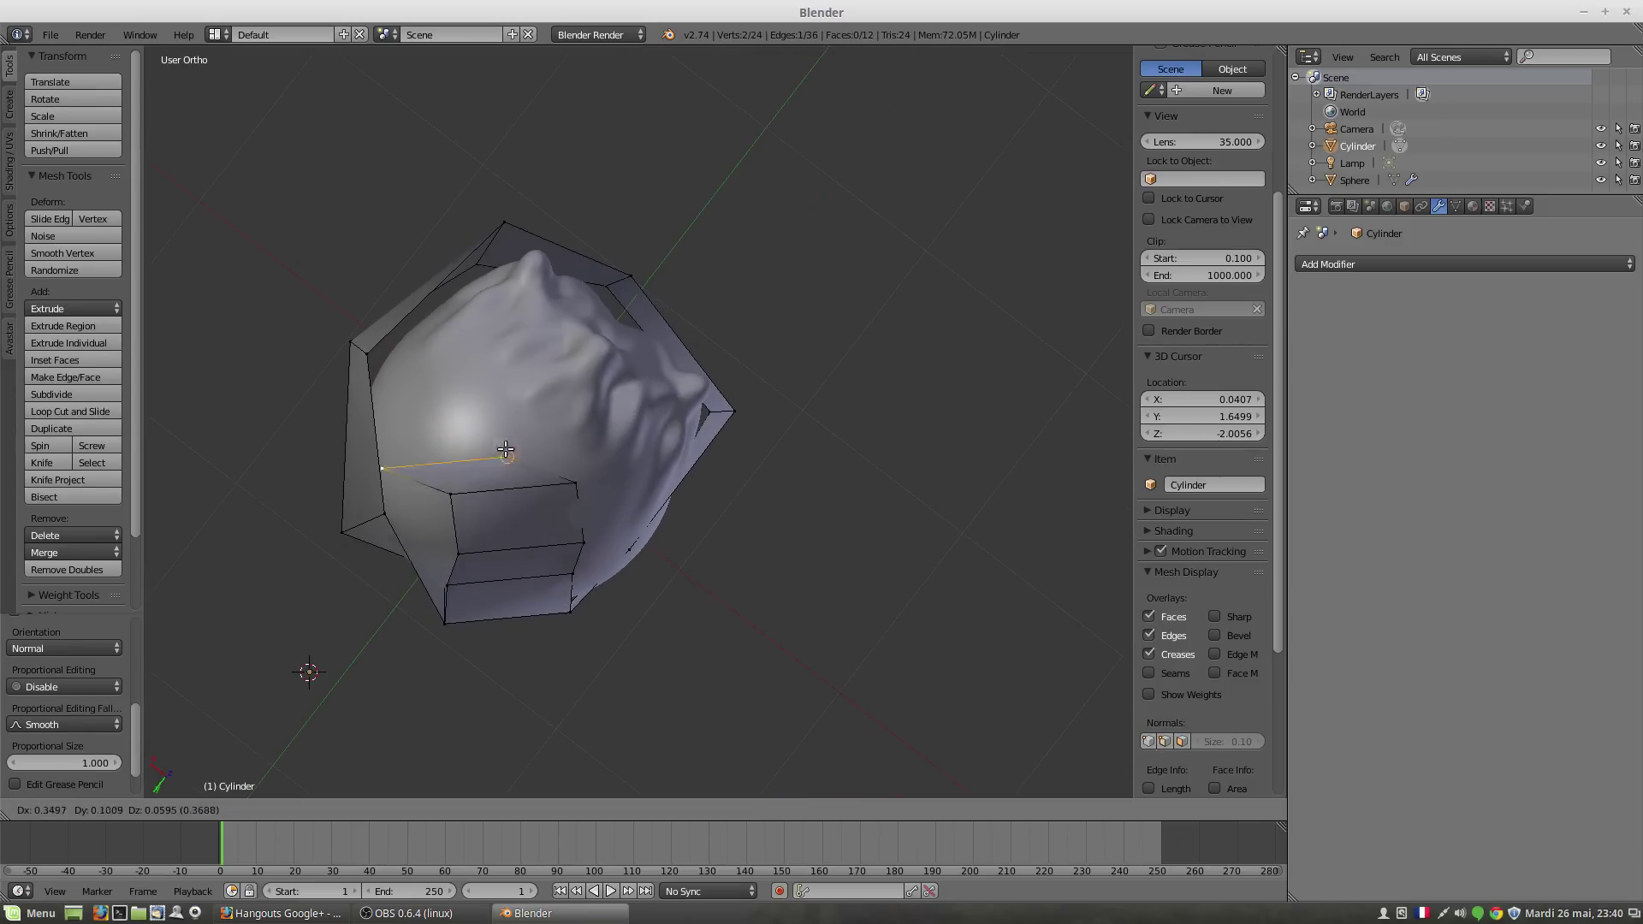
click(548, 425)
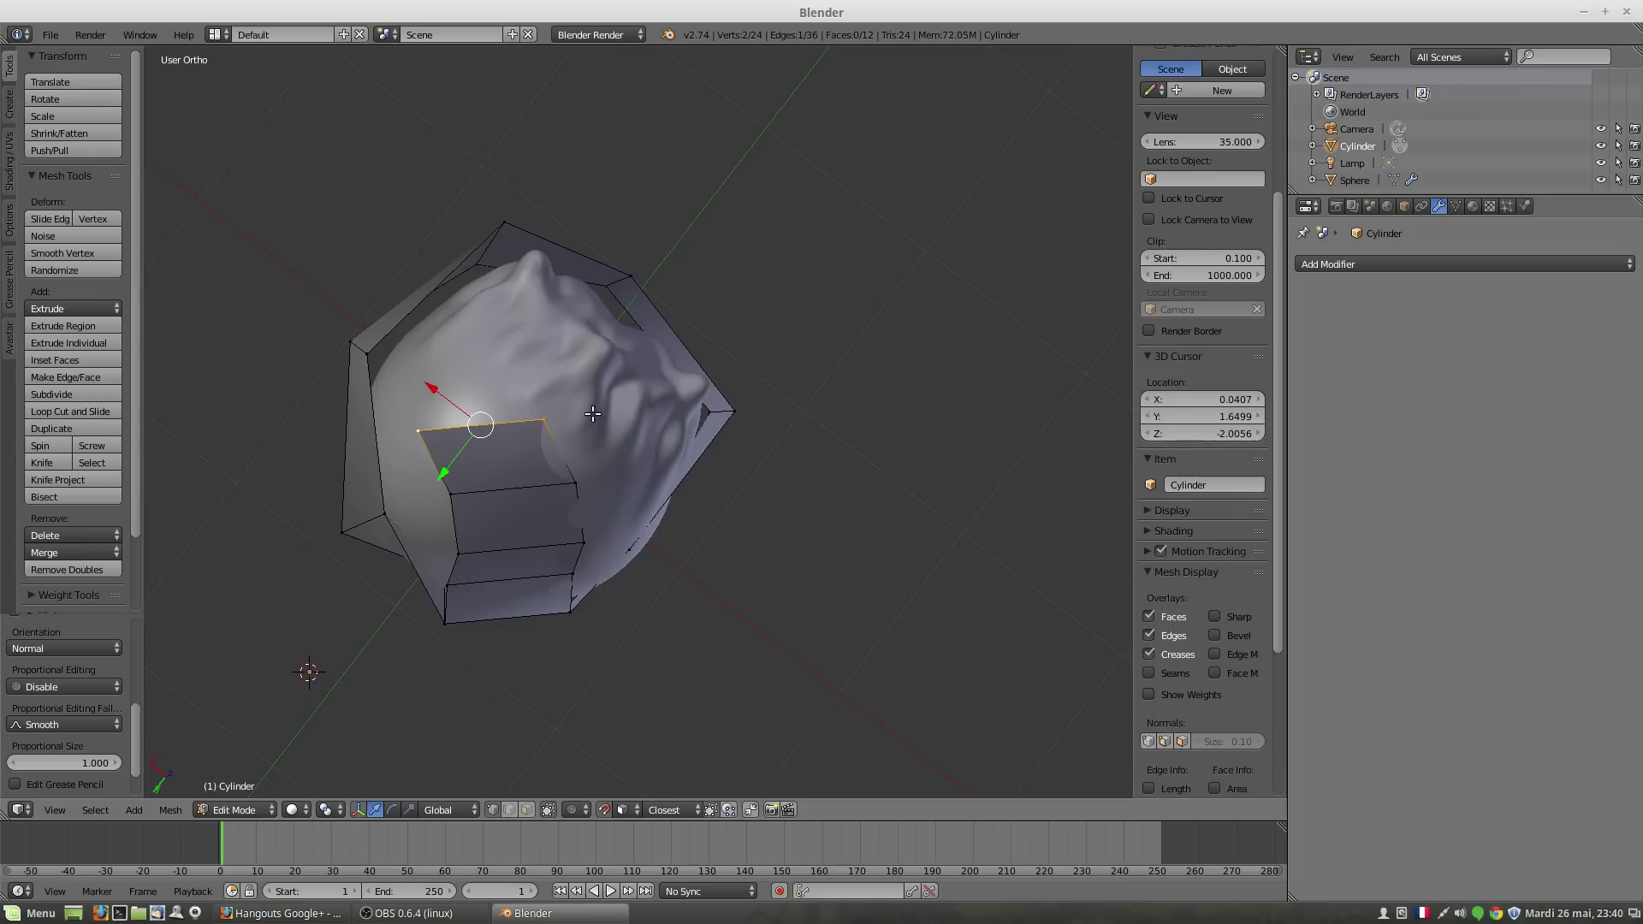
key(e)
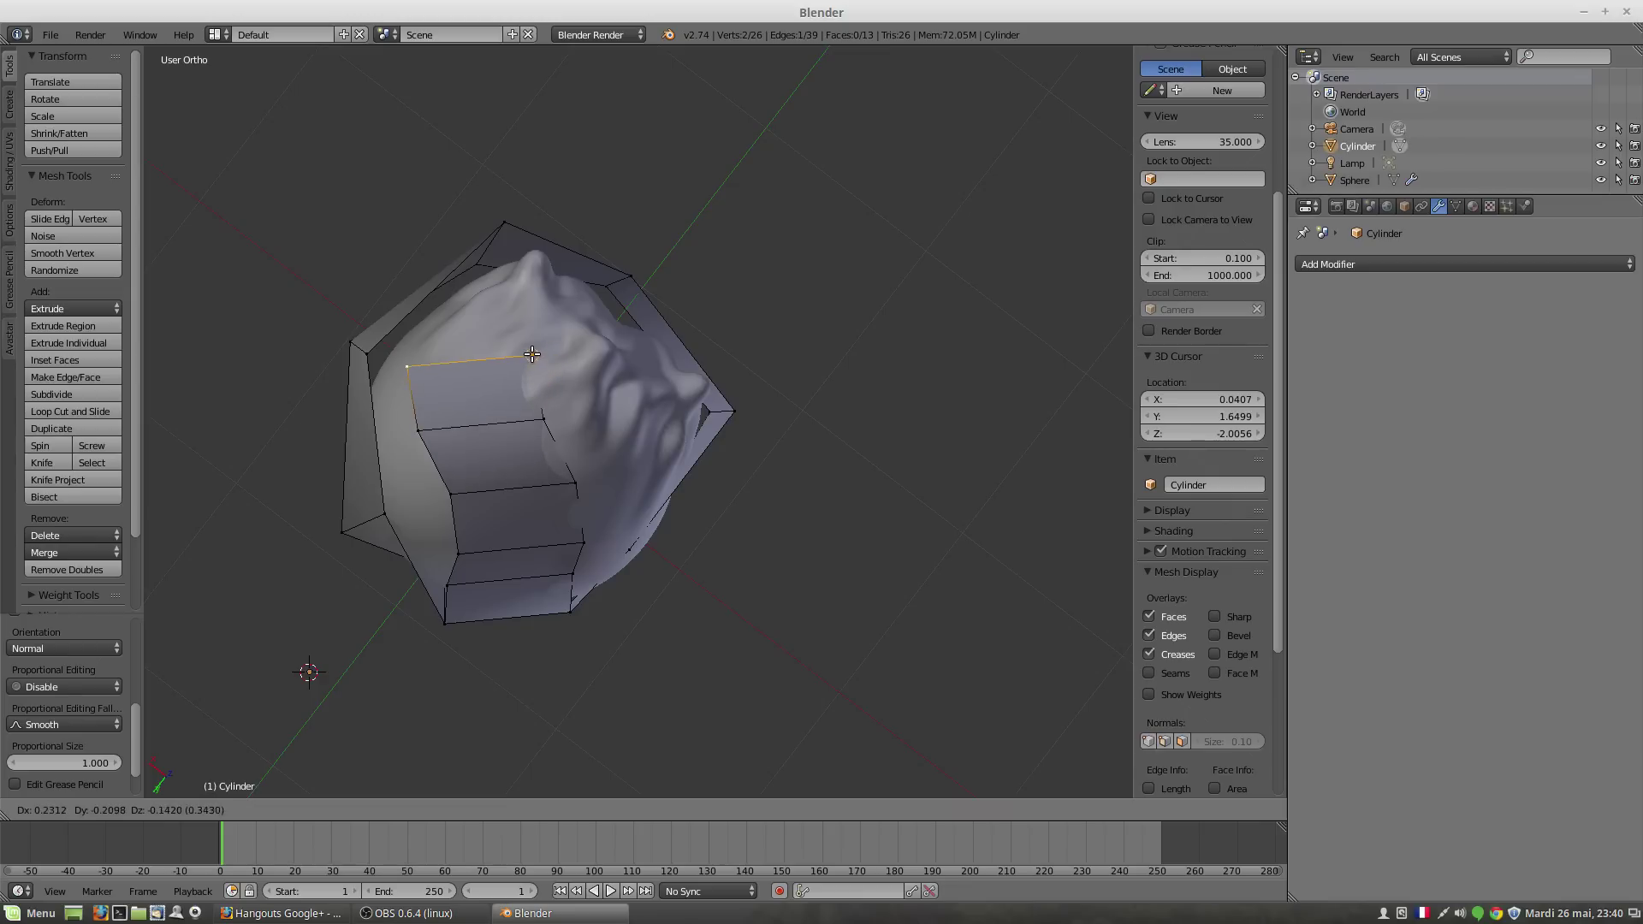
click(534, 368)
Step: Undo all five strip extrusions back to the original upper edge of the band
mouse_move(535, 367)
middle_down()
mouse_move(643, 375)
mouse_move(675, 455)
mouse_move(553, 553)
mouse_move(556, 378)
middle_up()
key(ctrl+z)
key(ctrl+z)
key(ctrl+z)
key(ctrl+z)
key(ctrl+z)
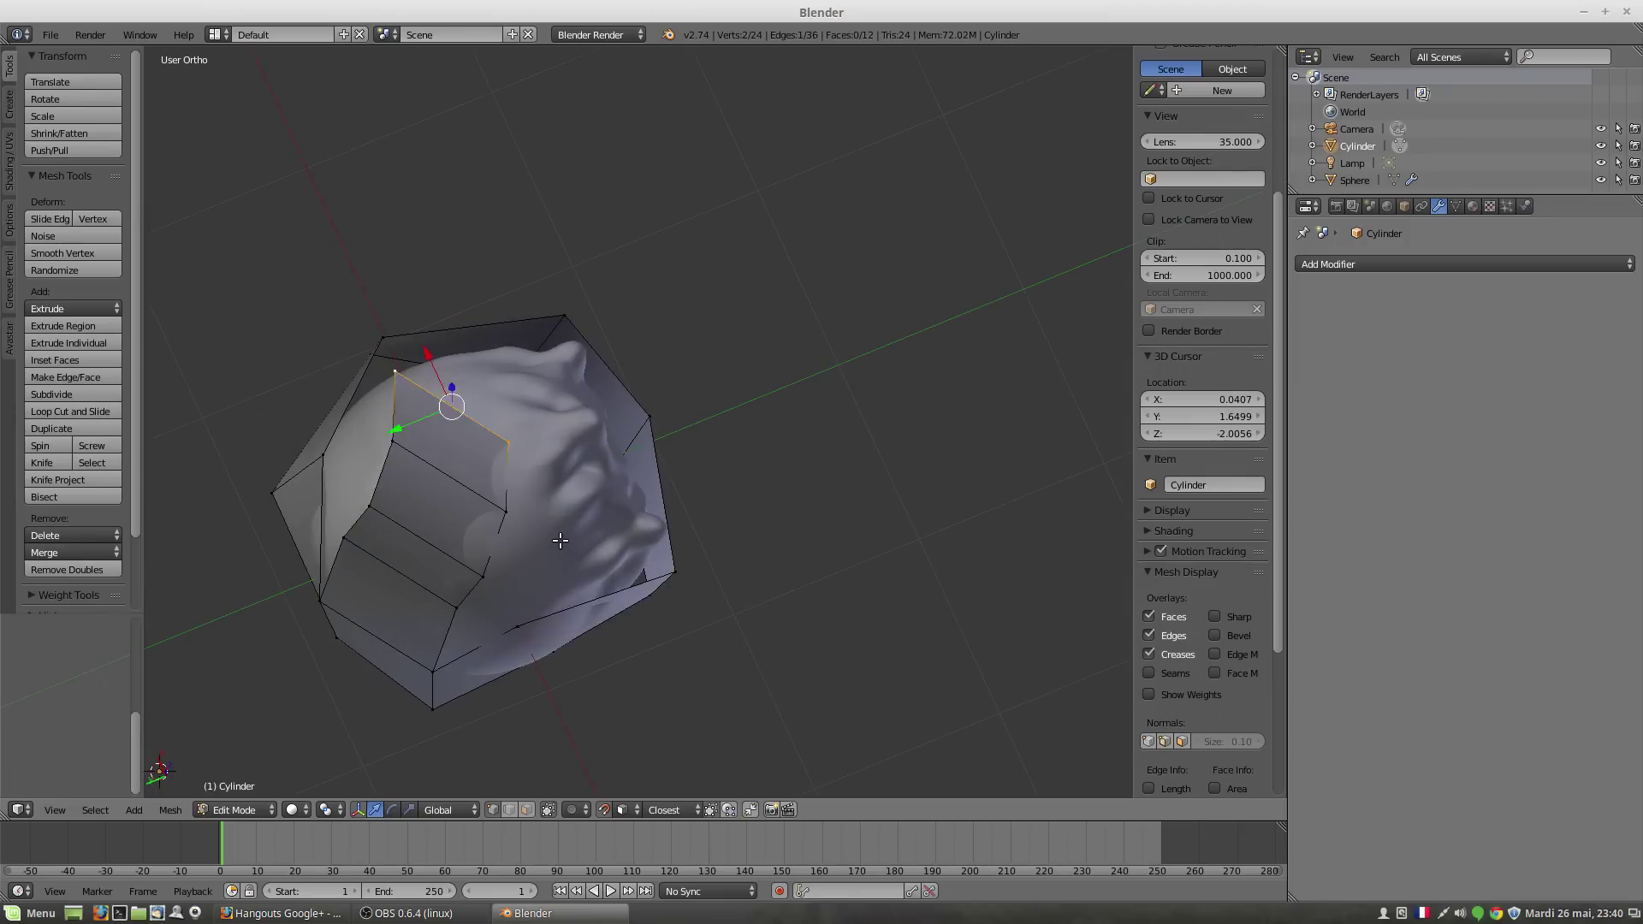
Step: Extrude the band's selected upper edge three times over the sphere as a new strip
middle_drag(450, 654, 542, 593)
middle_drag(450, 626, 420, 607)
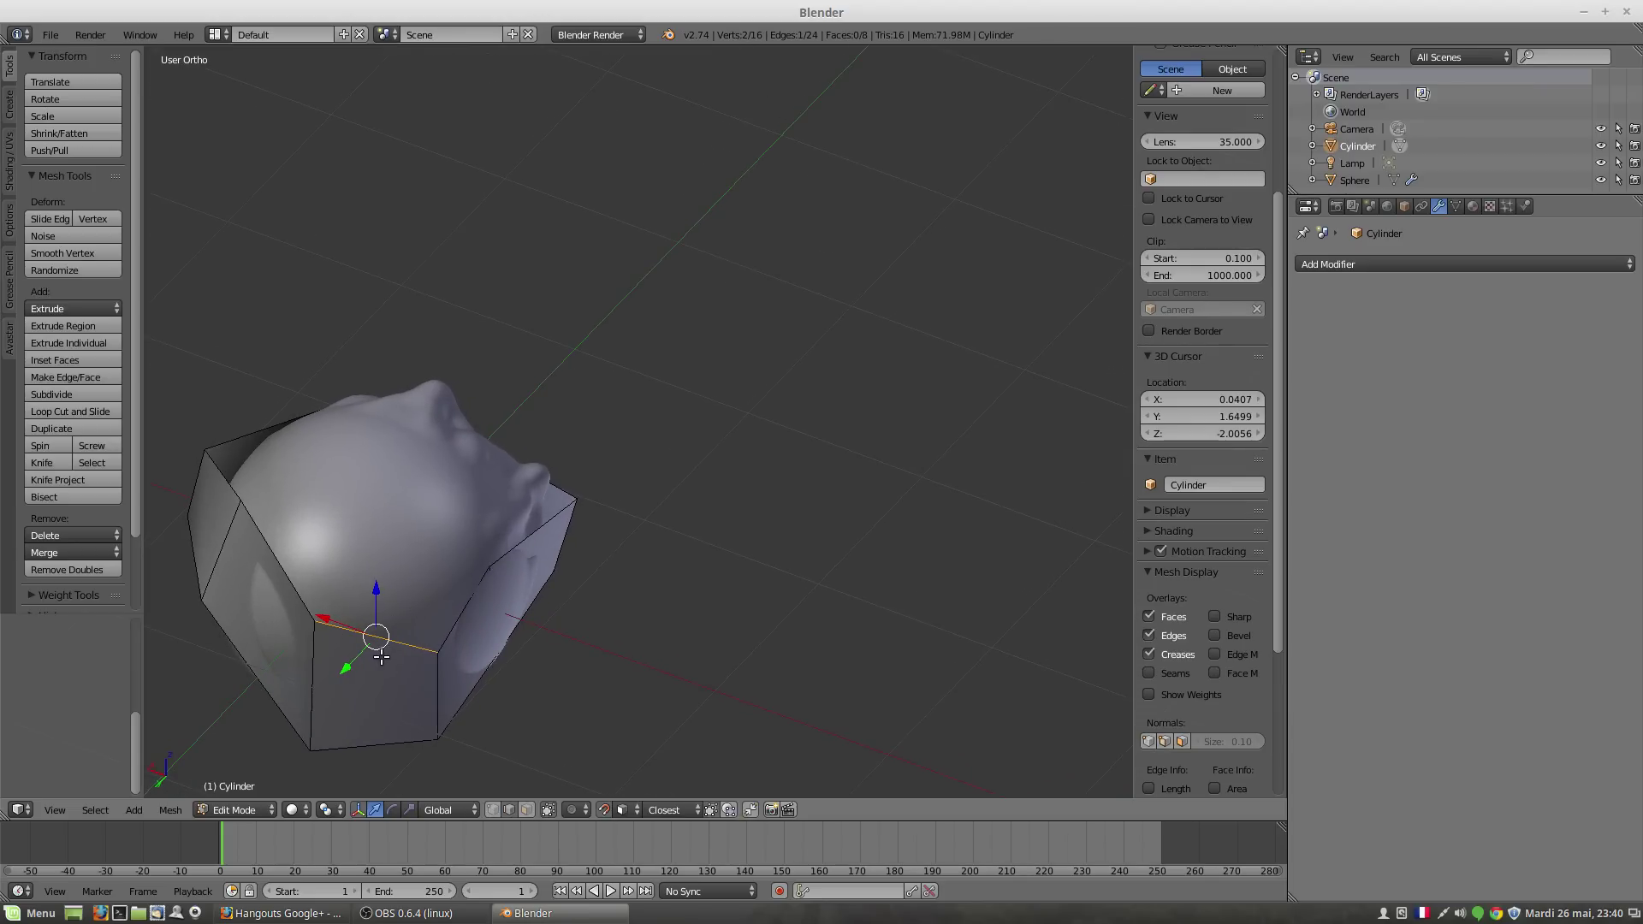
key(e)
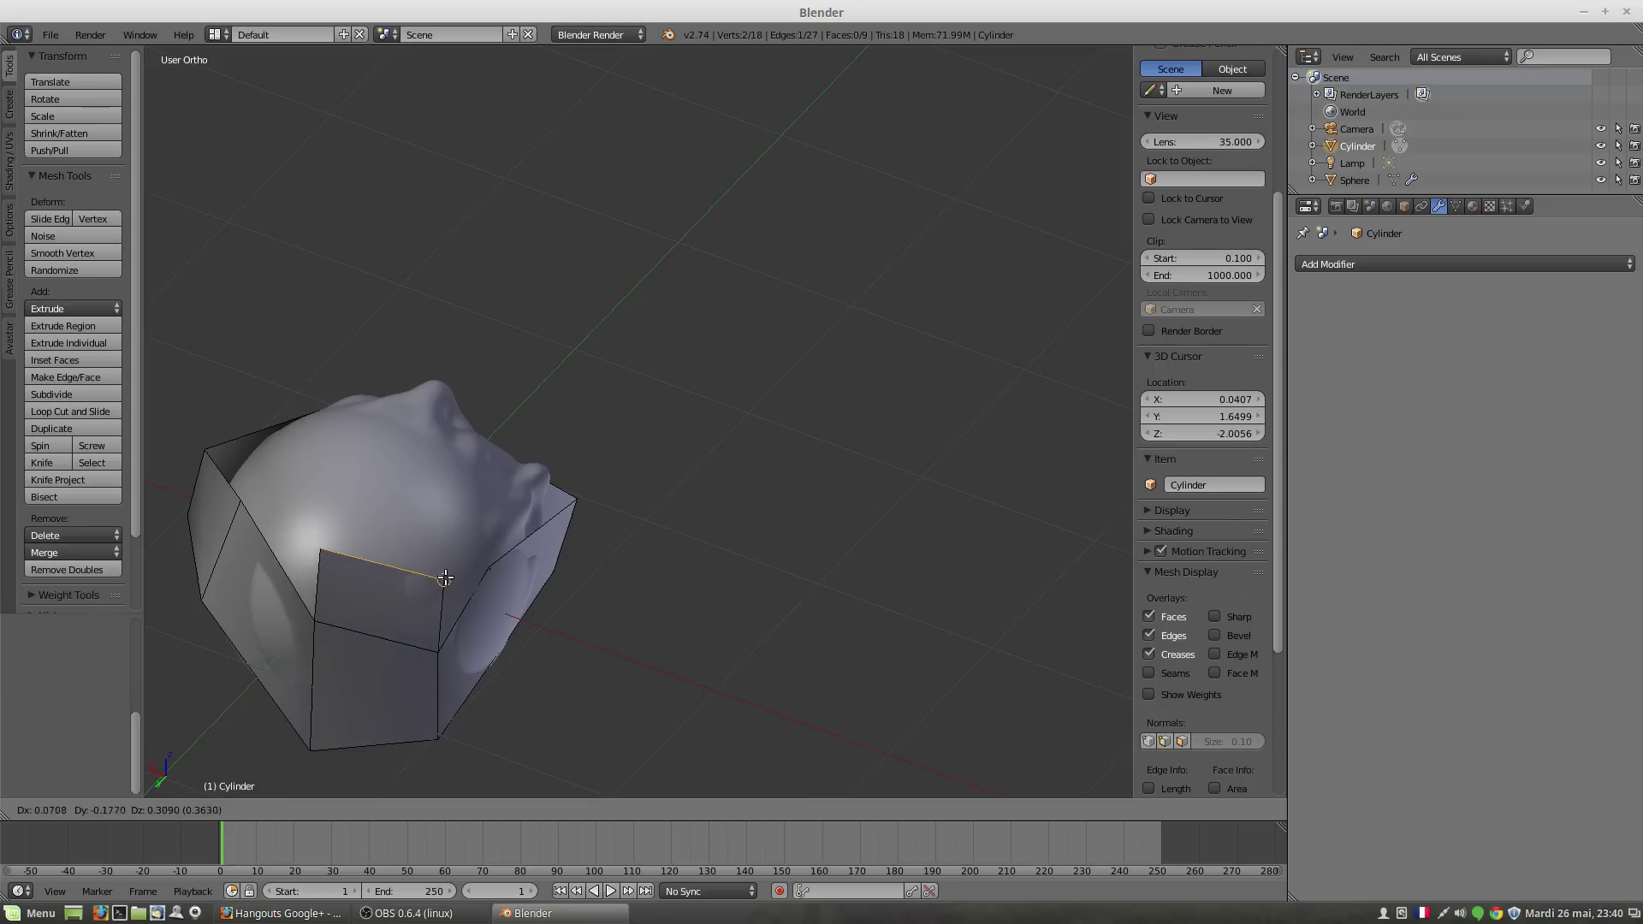
click(429, 558)
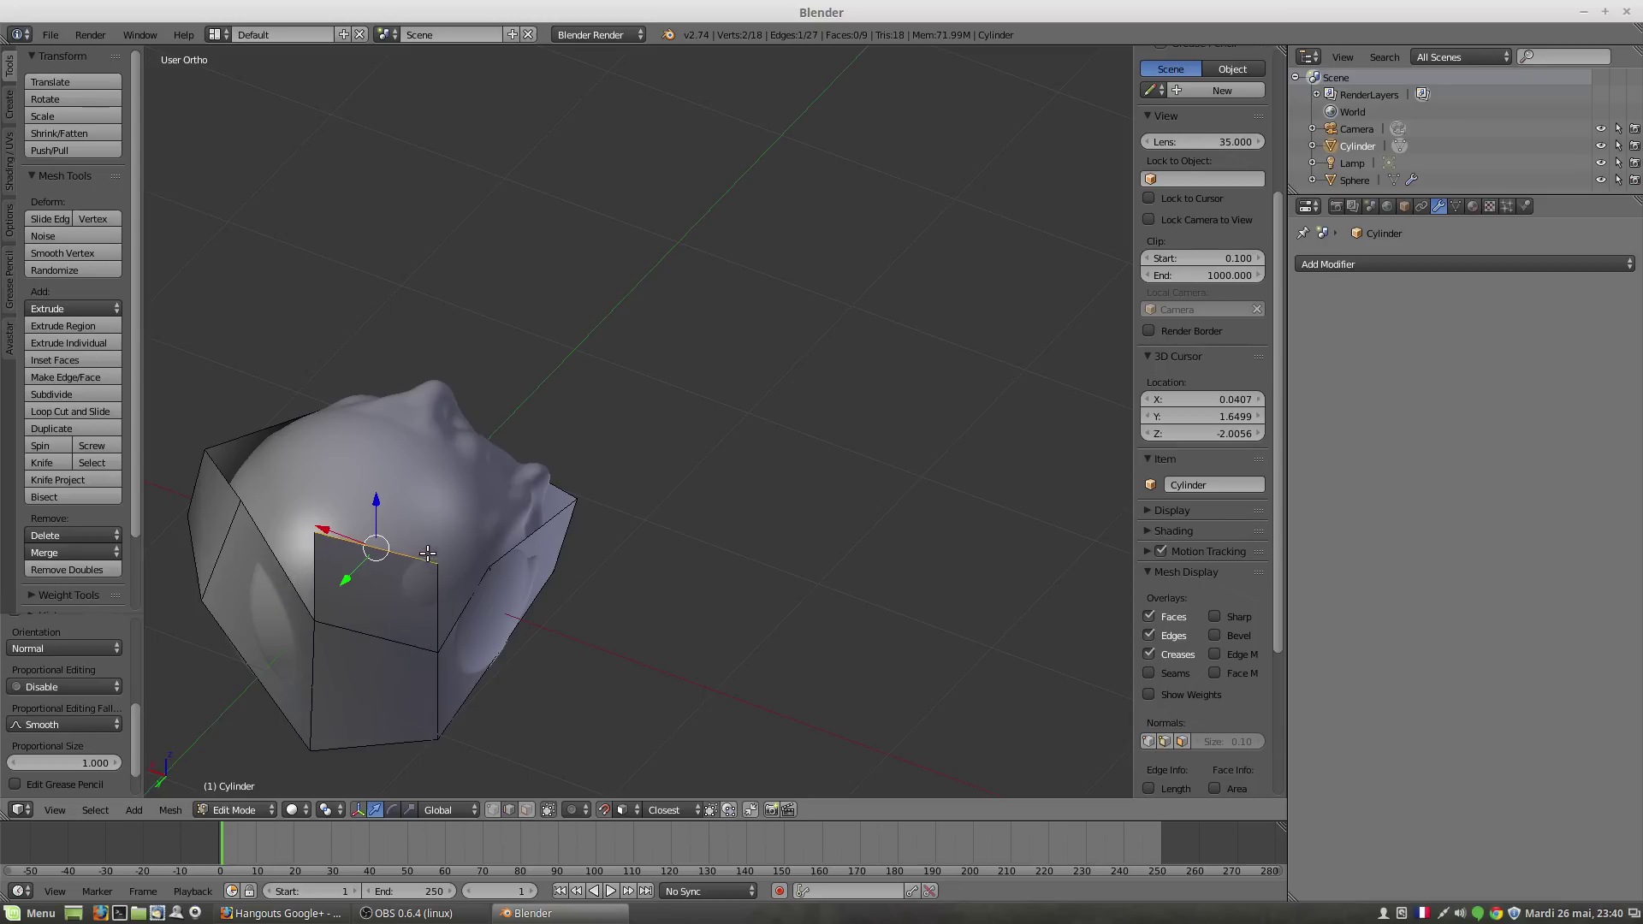
key(e)
click(434, 503)
key(e)
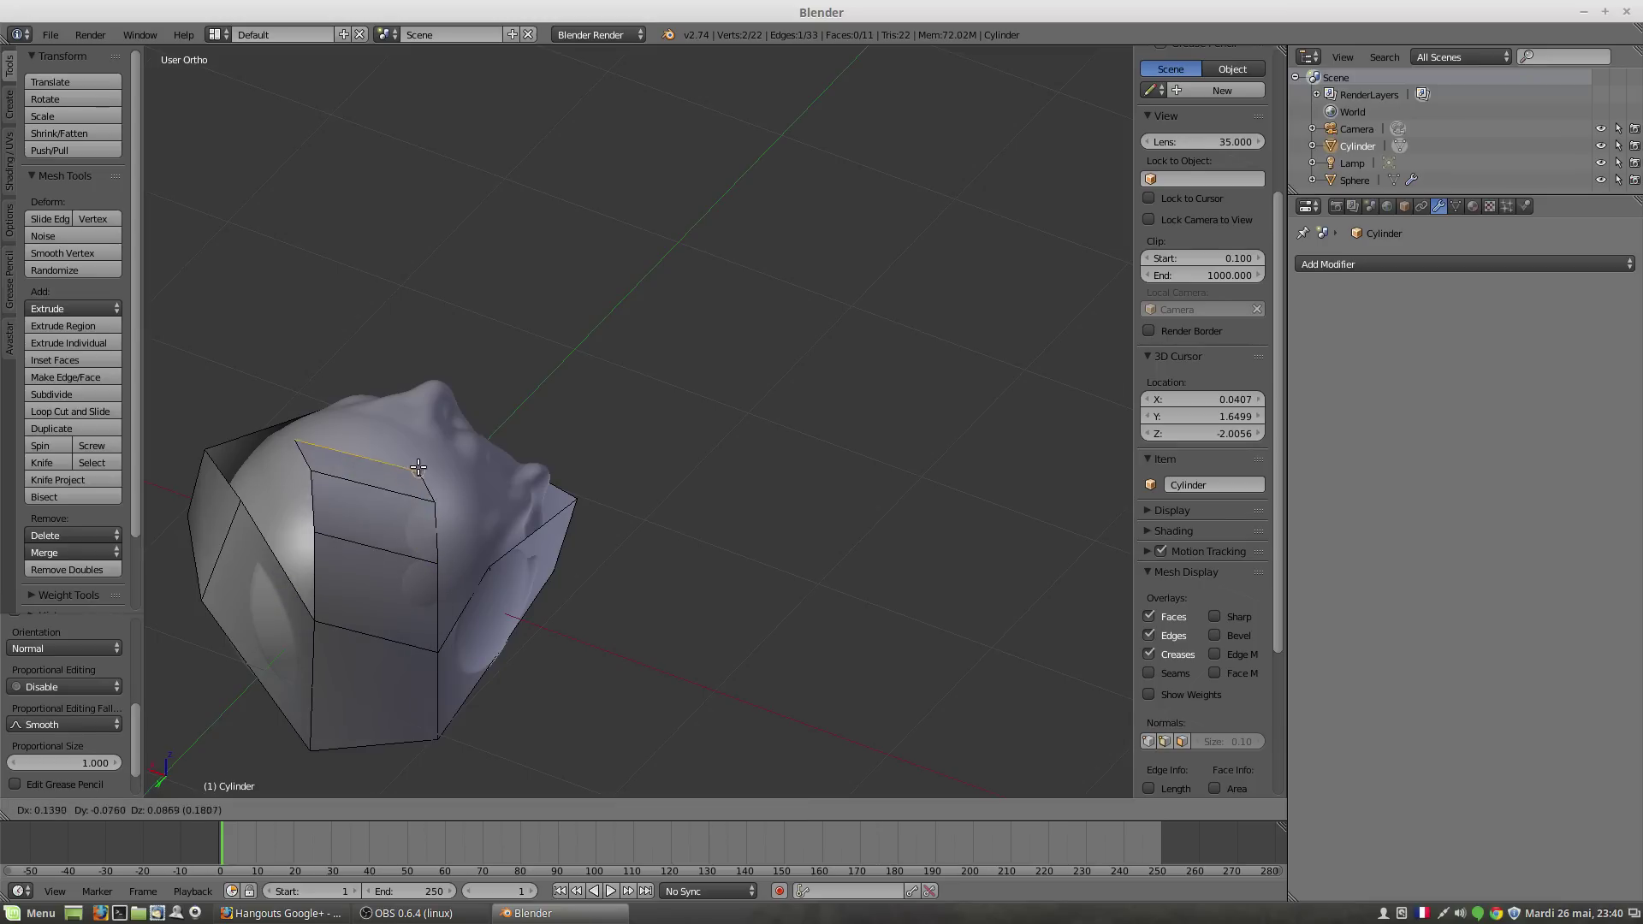
click(419, 467)
middle_drag(419, 462, 432, 495)
Step: Undo the three new extrusions, leaving only the original band with its upper edge selected
key(ctrl+z)
key(ctrl+z)
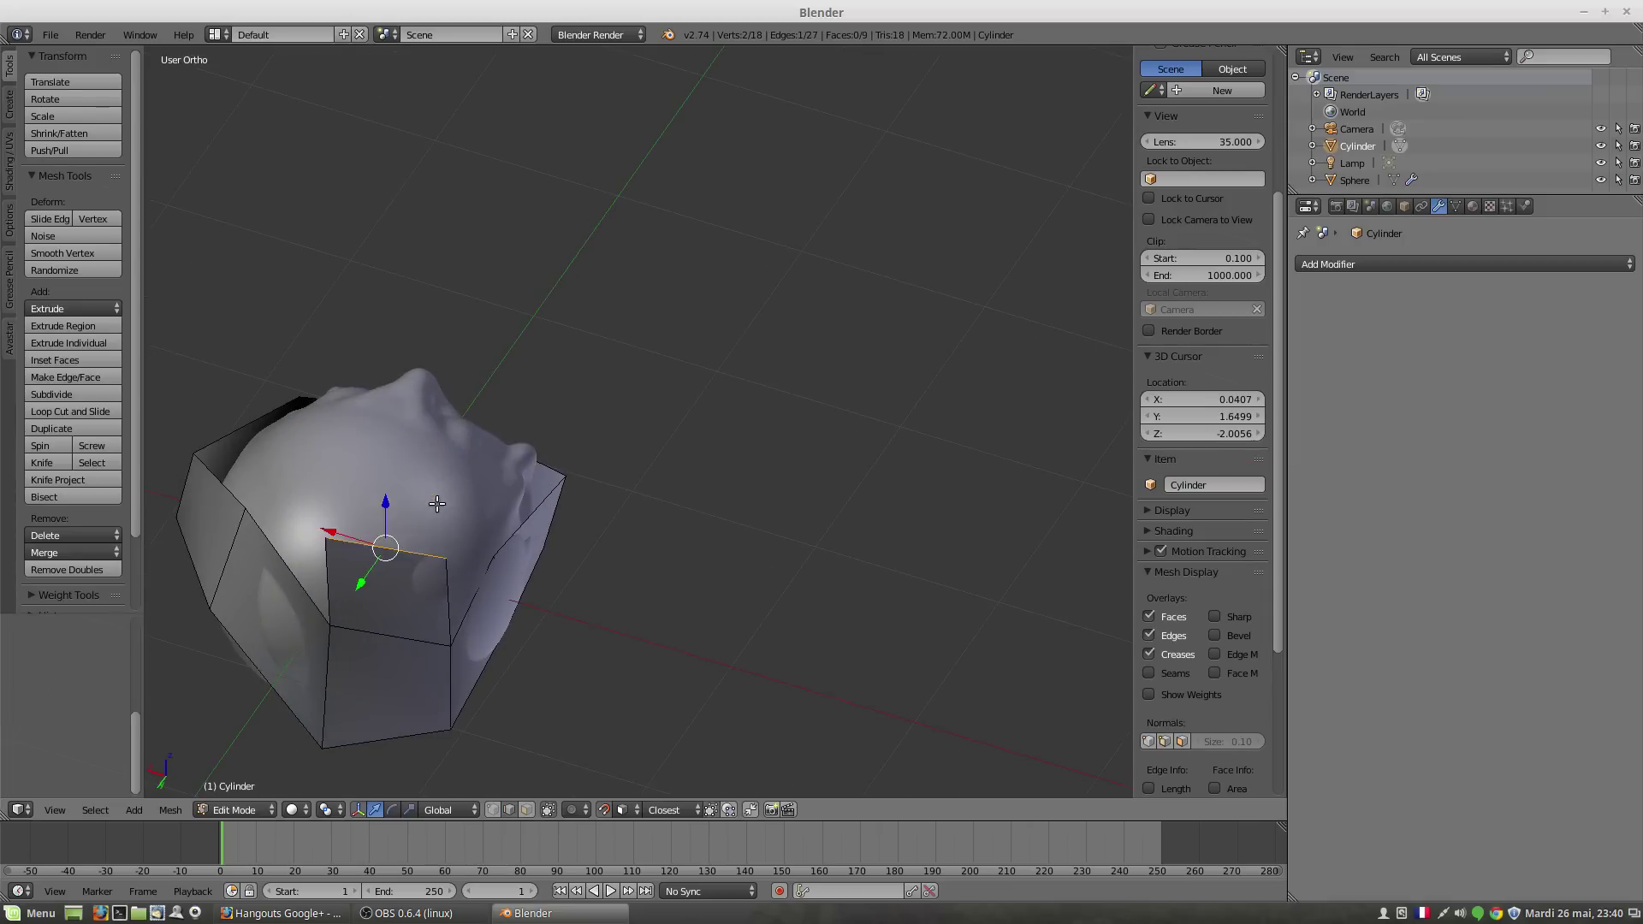
key(ctrl+z)
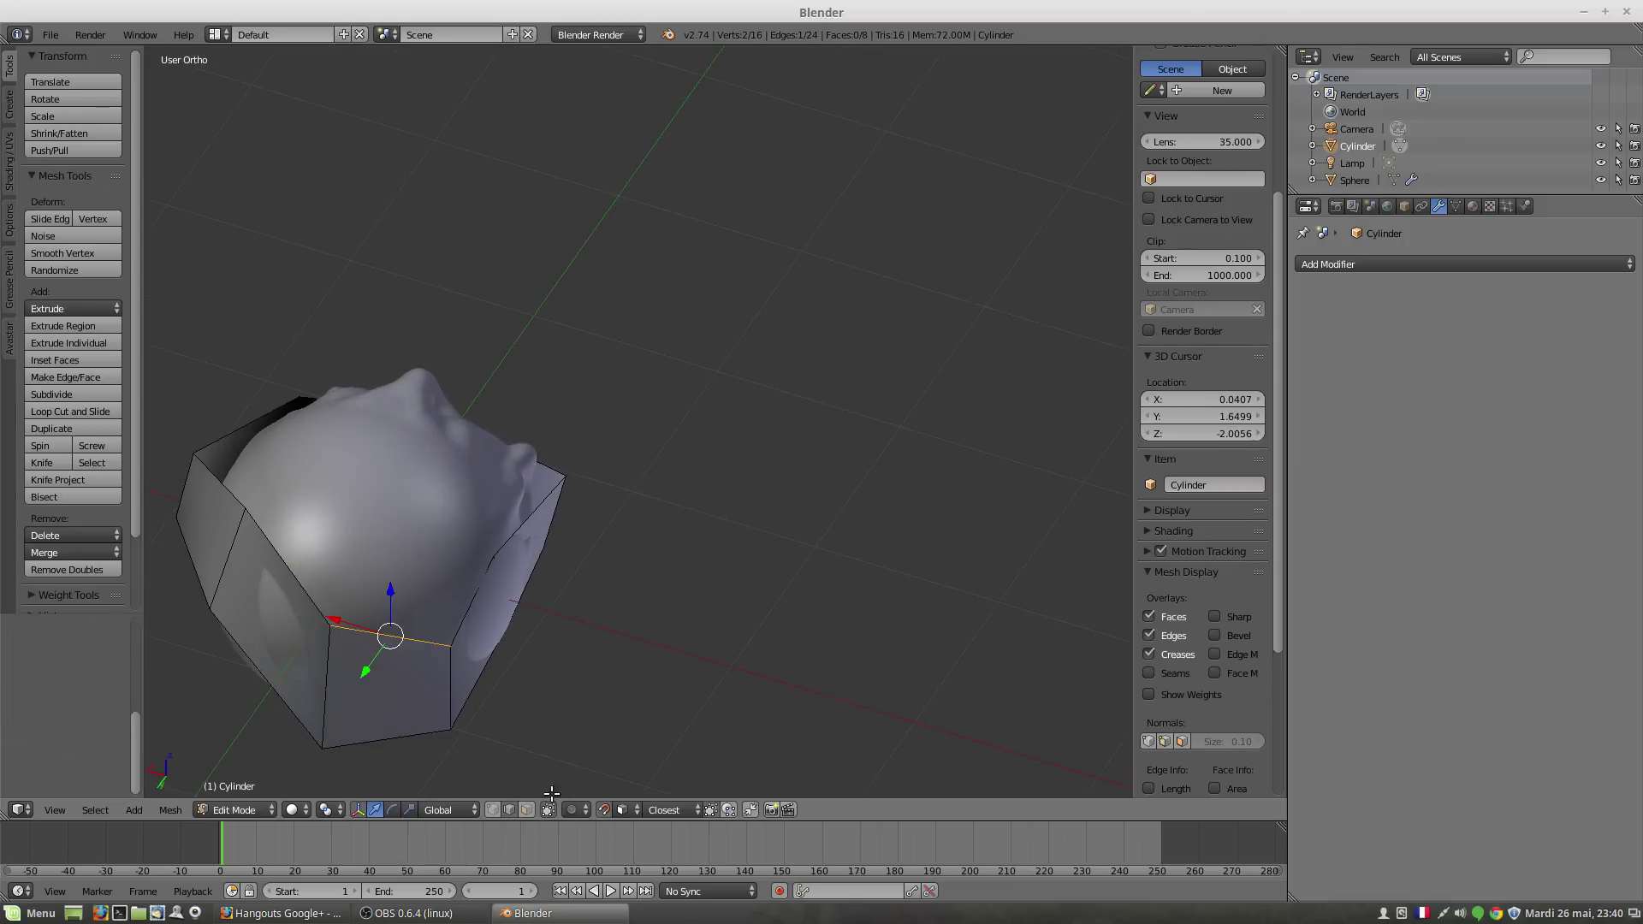
Step: Set the snap target to Center and extrude the band's selected upper edge a short way over the sphere
click(672, 812)
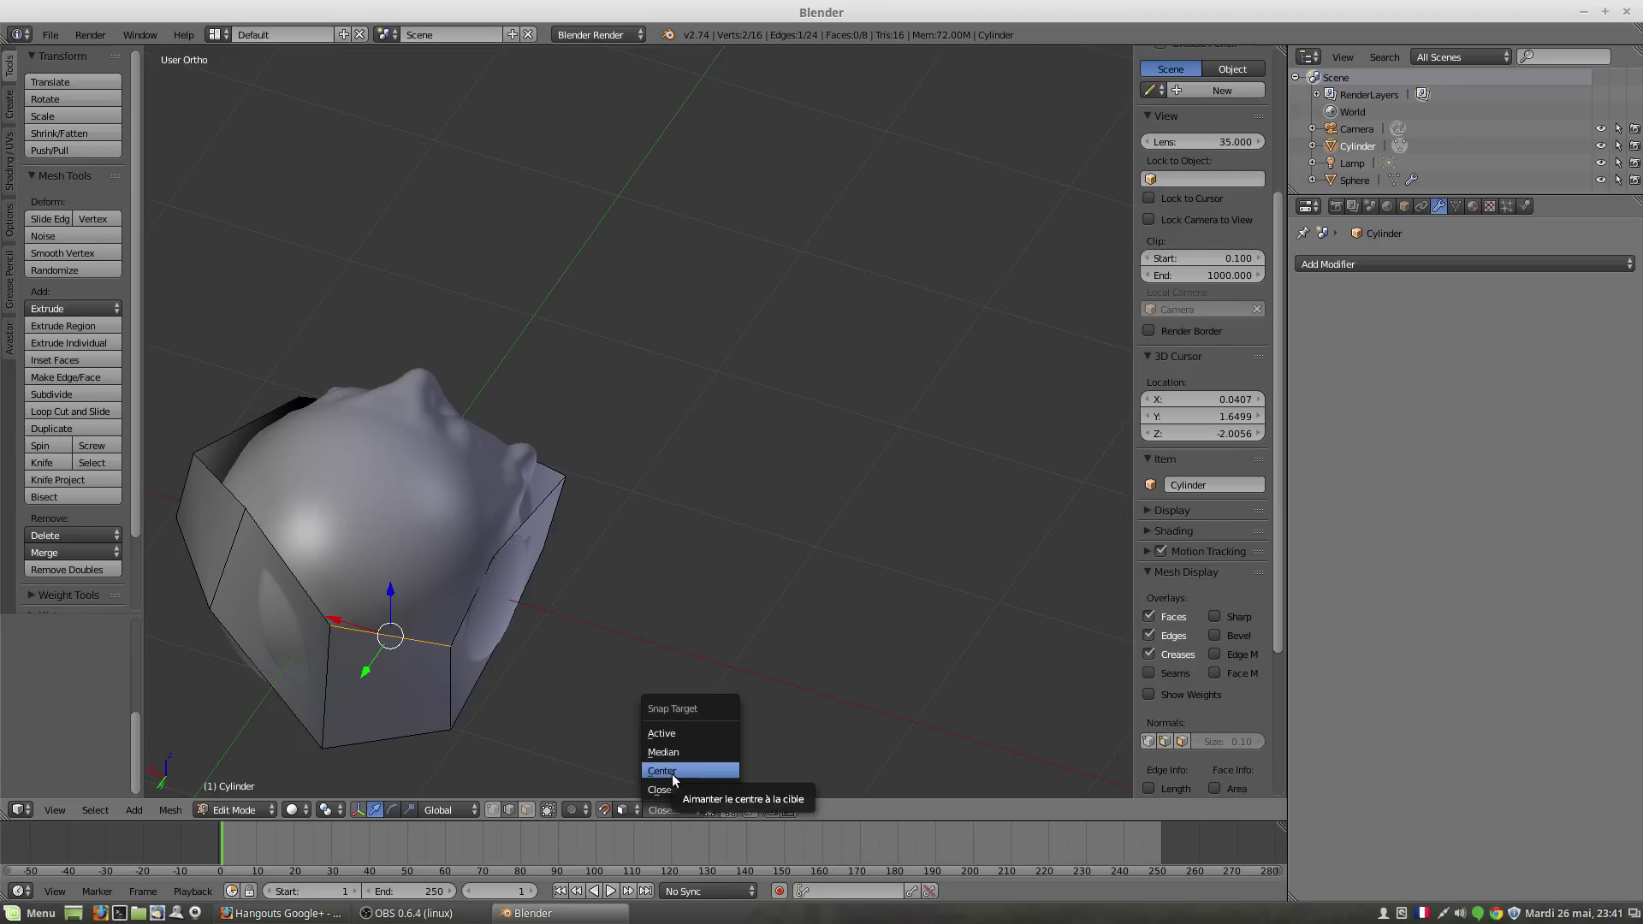
click(671, 771)
middle_drag(317, 649, 366, 608)
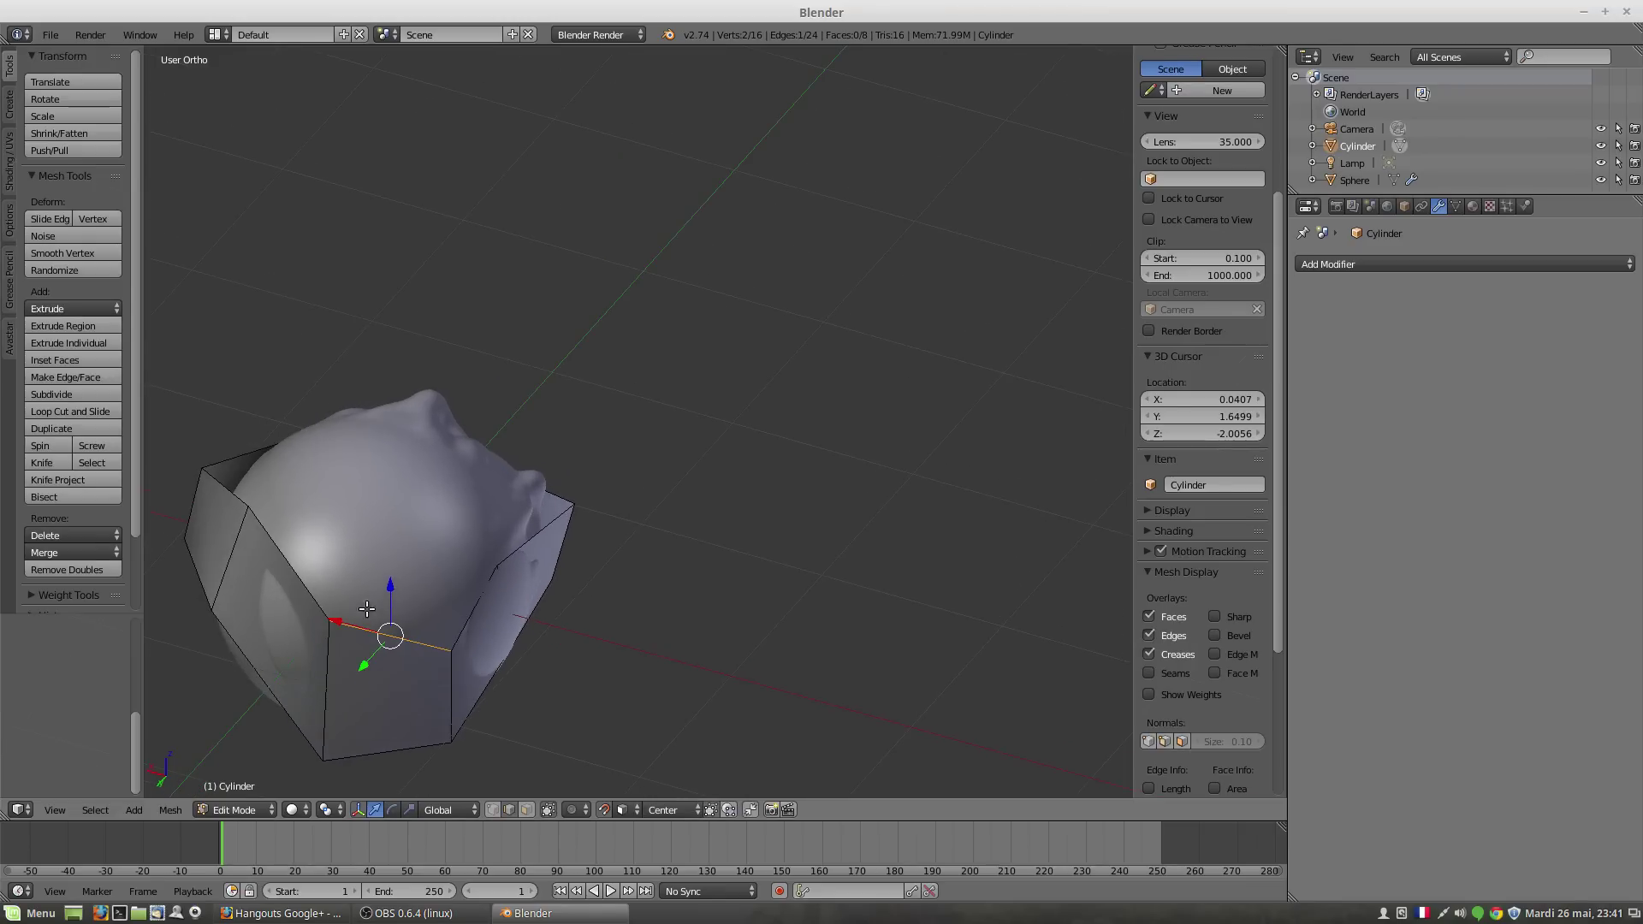
key(e)
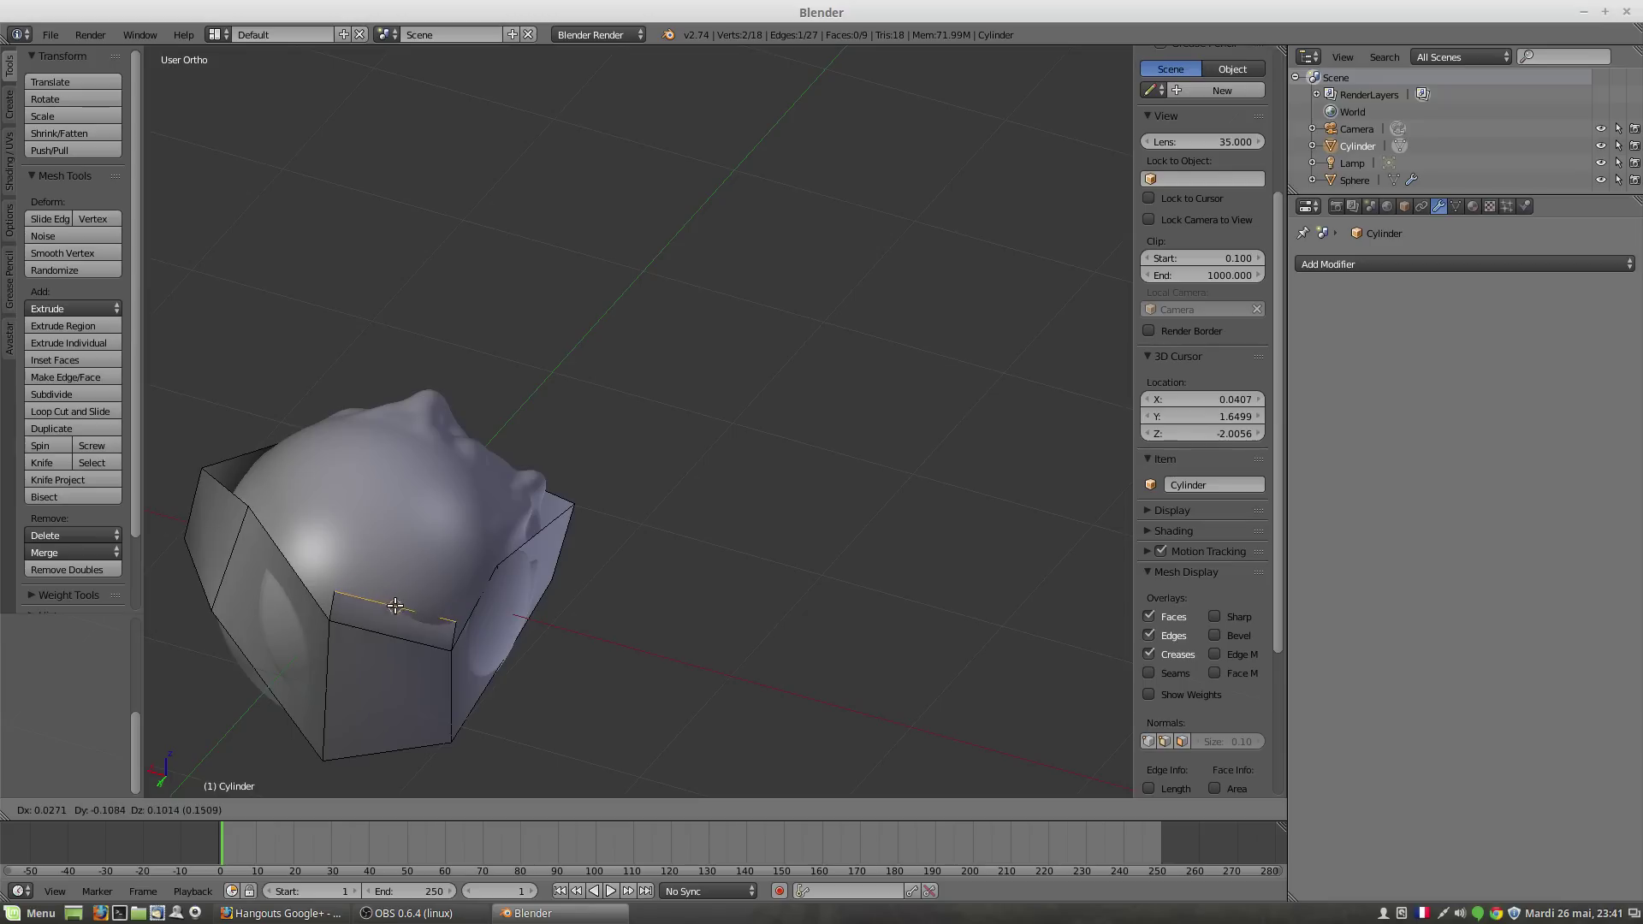
click(399, 599)
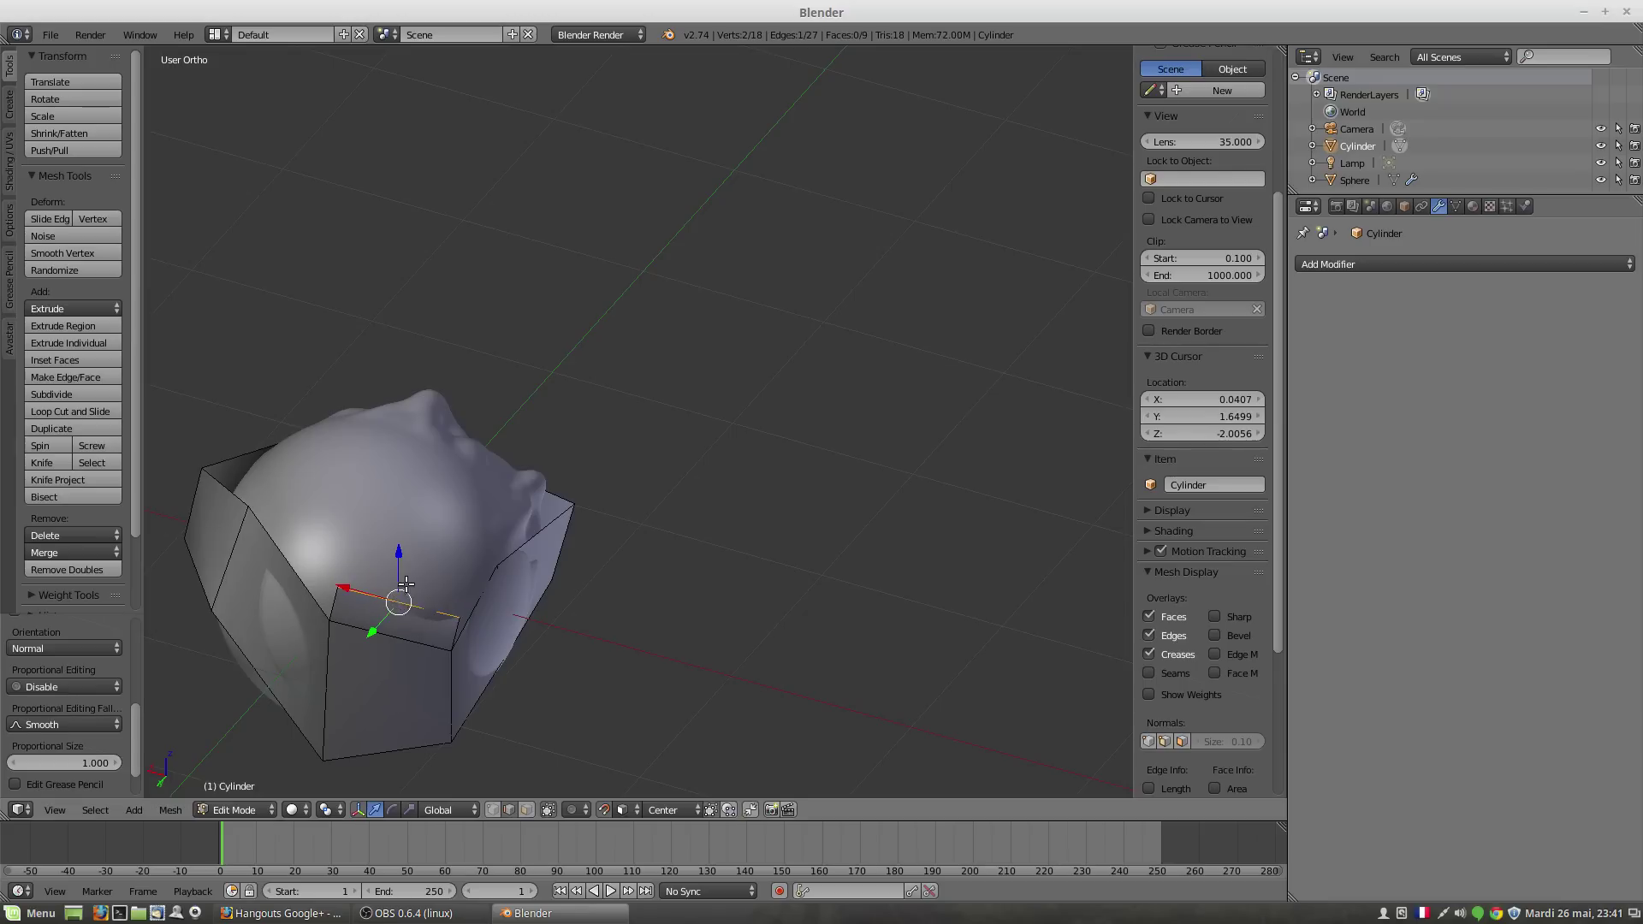
Step: Extrude the strip's leading edge three more times toward the top of the sphere
key(e)
click(404, 547)
key(e)
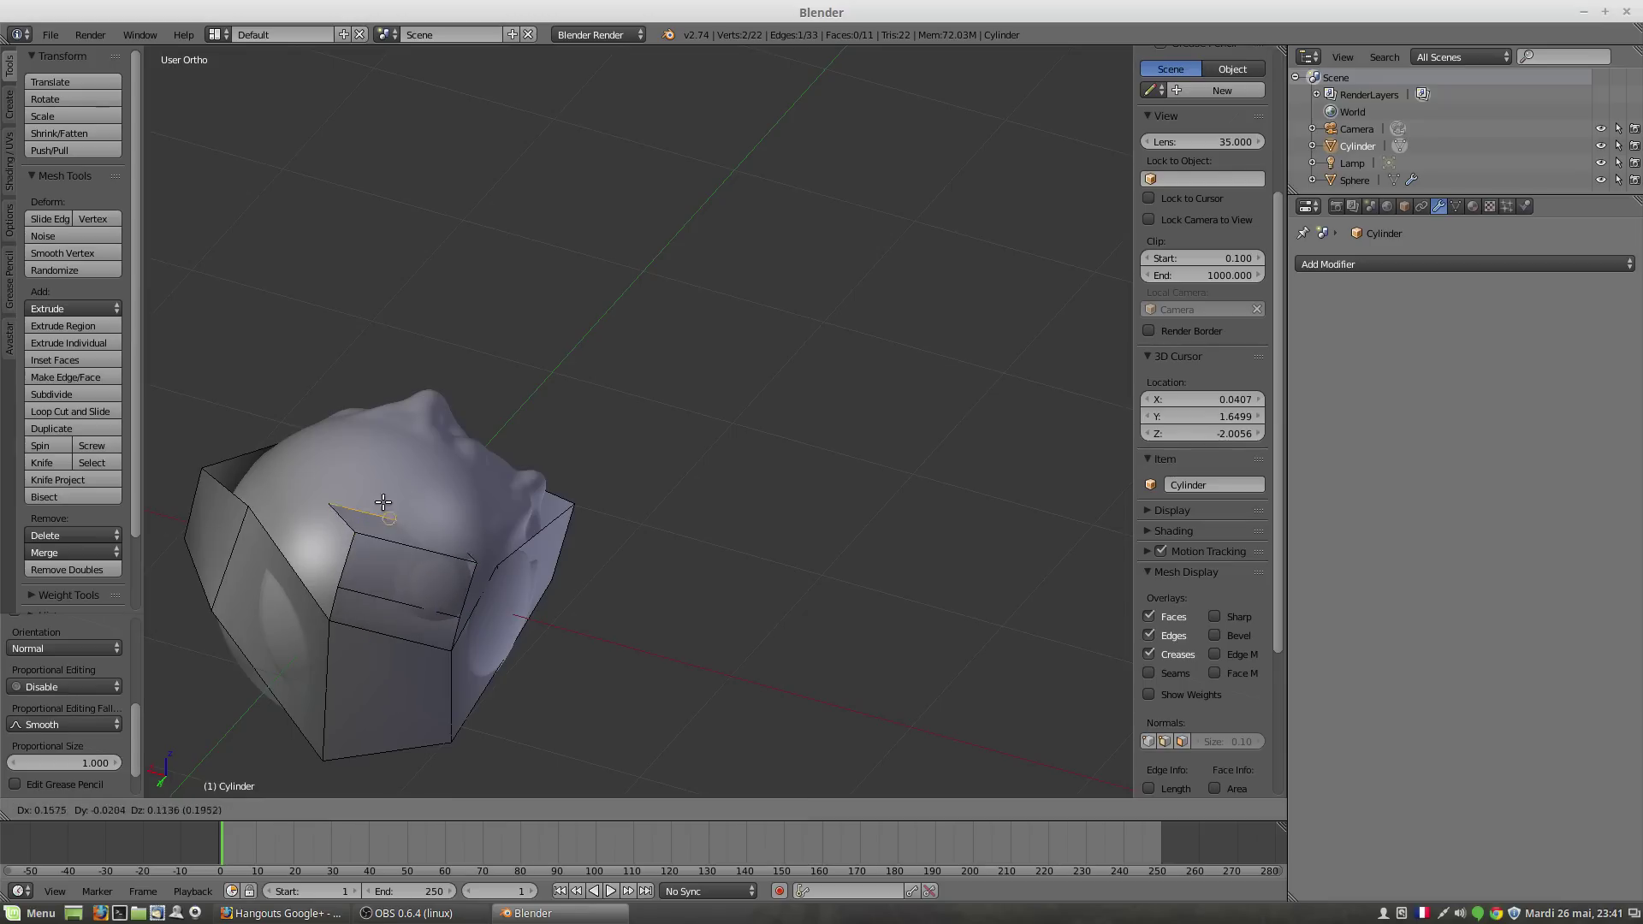
click(379, 476)
key(e)
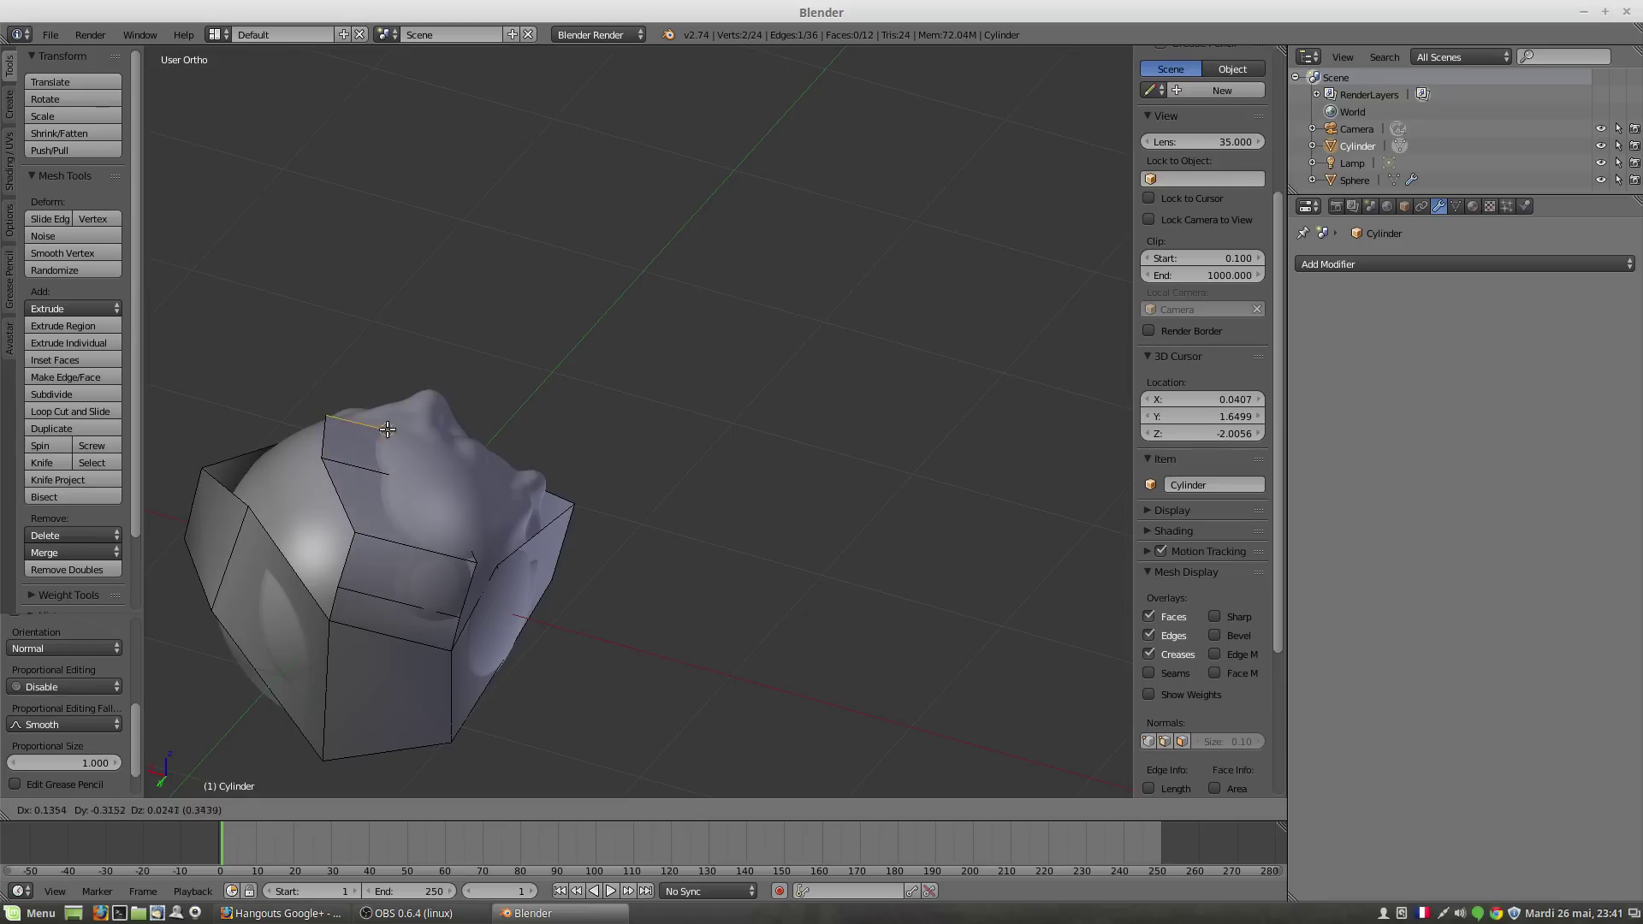
click(345, 419)
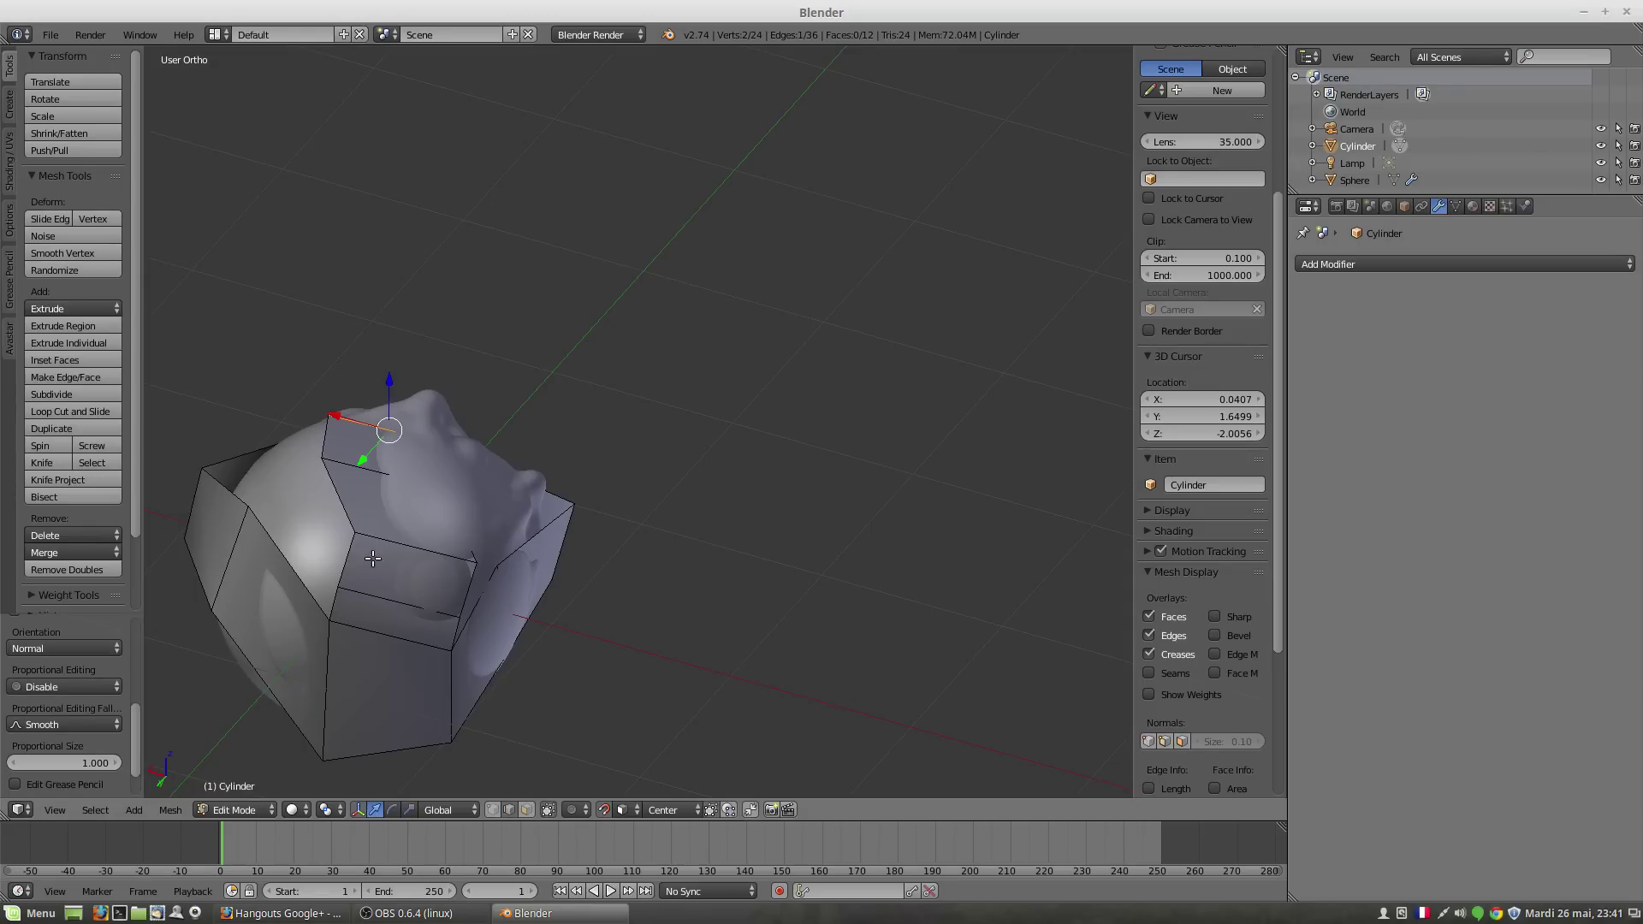
Step: Undo the last three strip extrusions, keeping the first short one above the band
key(ctrl+z)
key(ctrl+z)
key(ctrl+z)
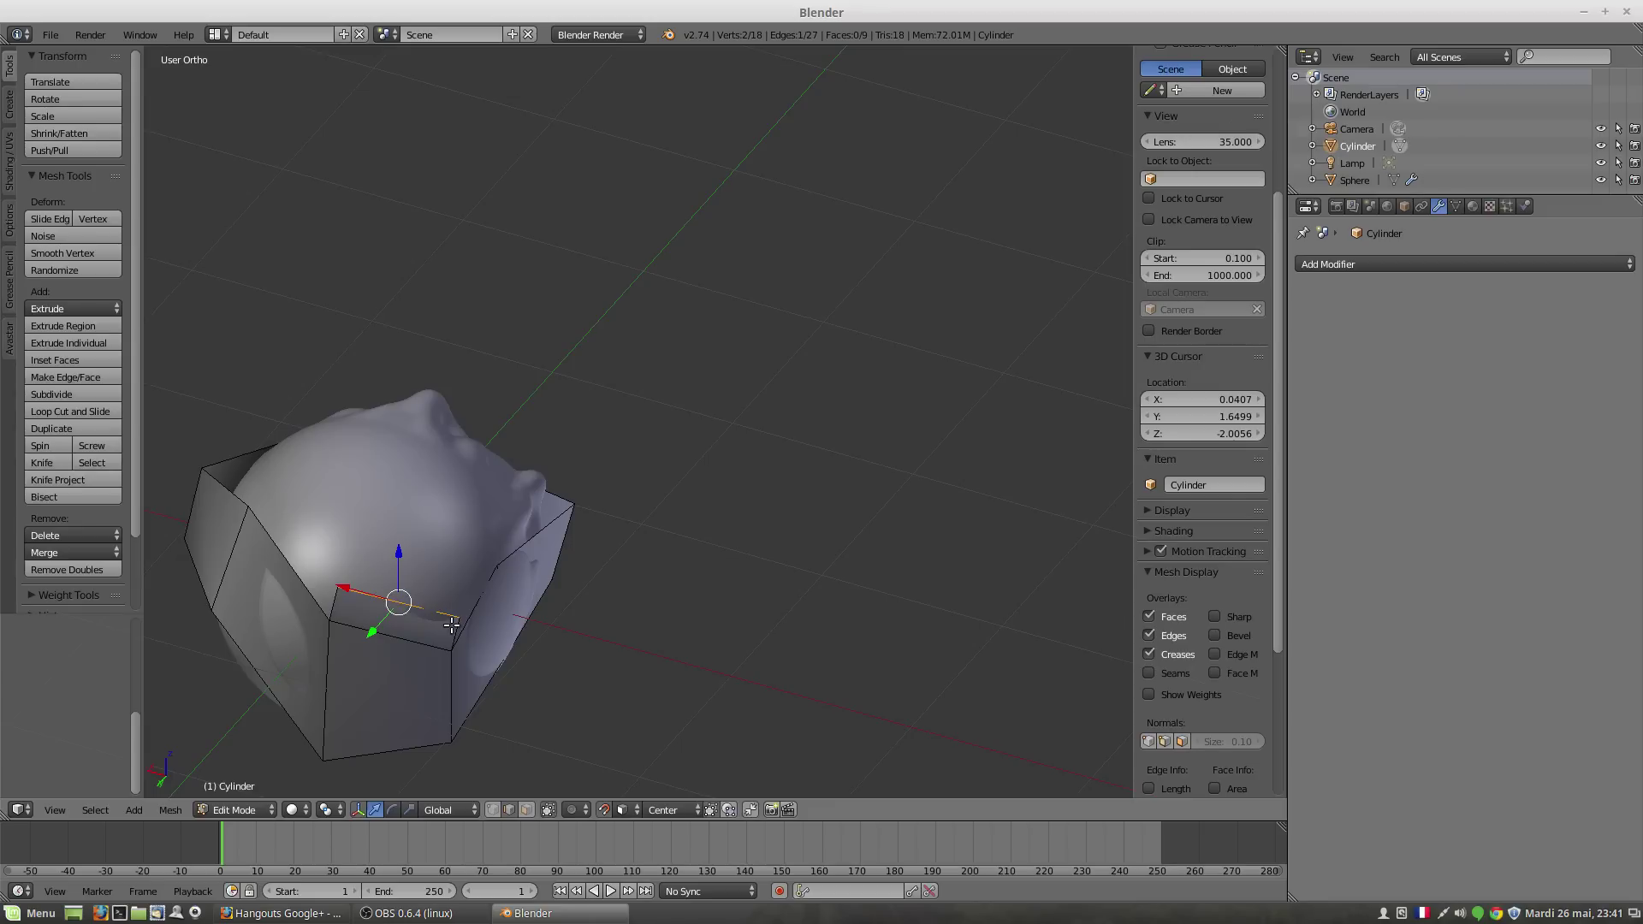
Step: Try enlarging the extruded edge above the band with Scale
key(s)
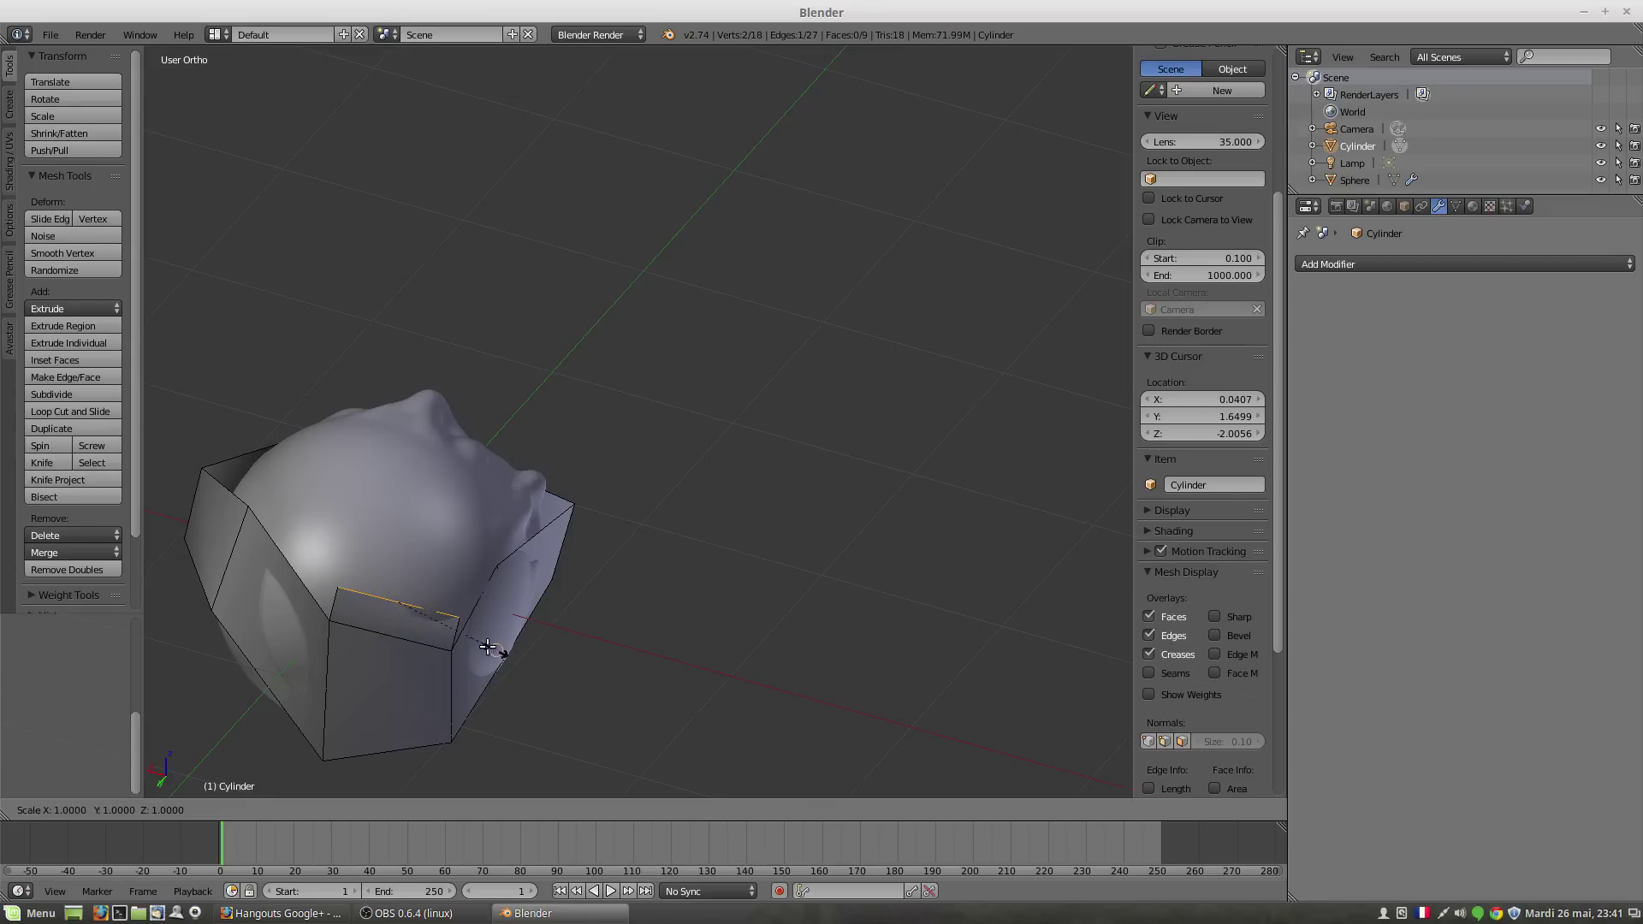
right_click(480, 640)
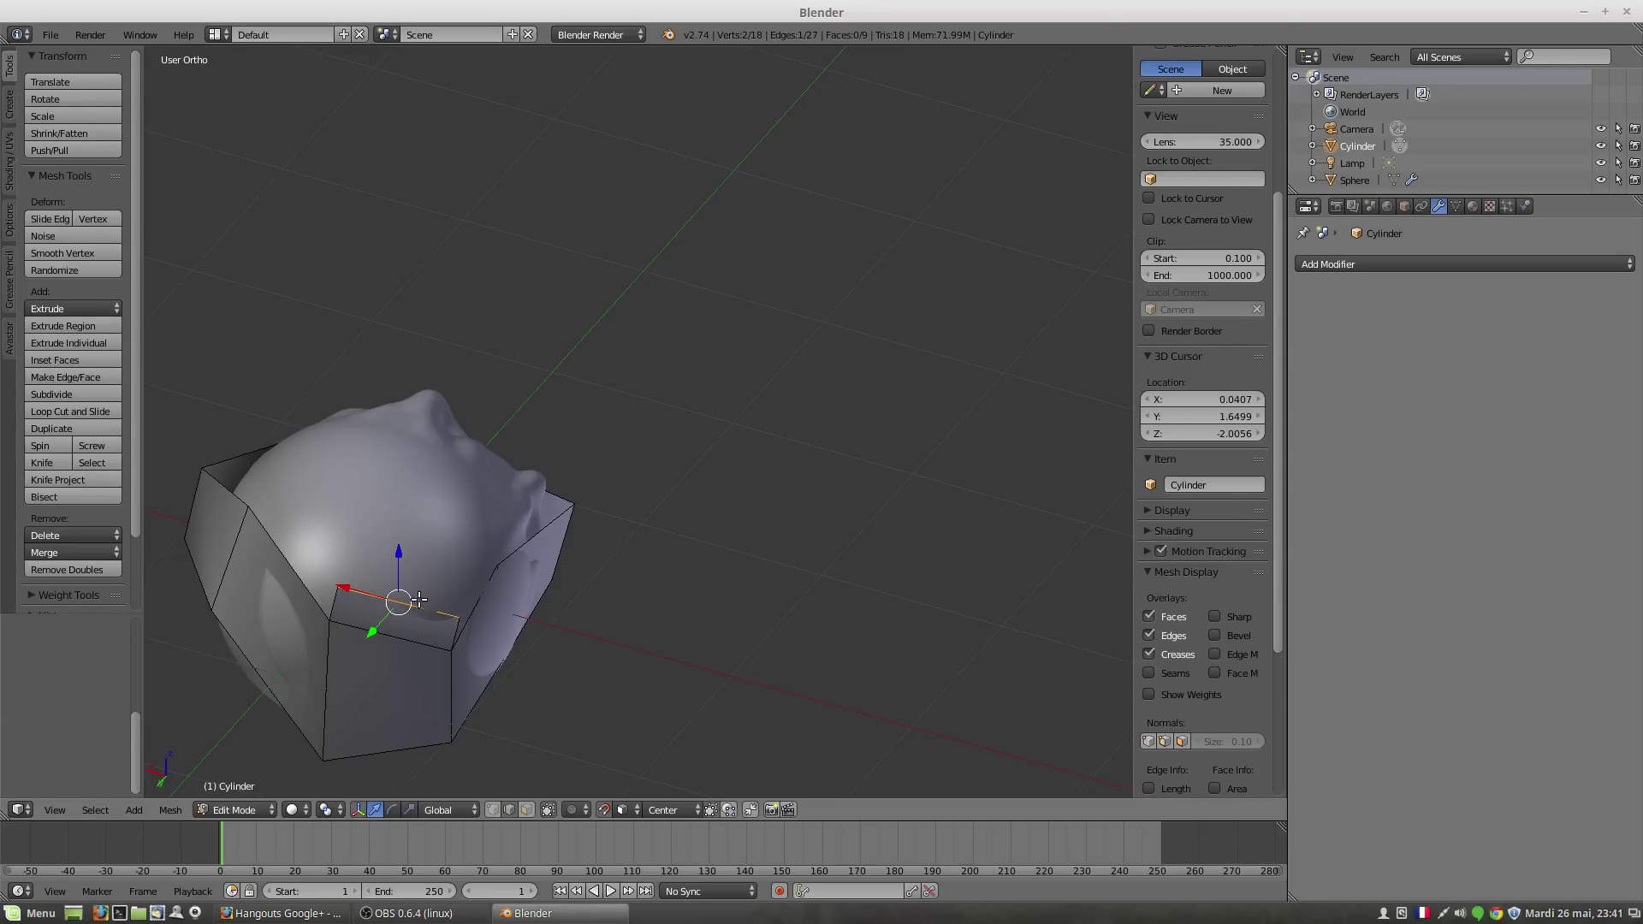
key(s)
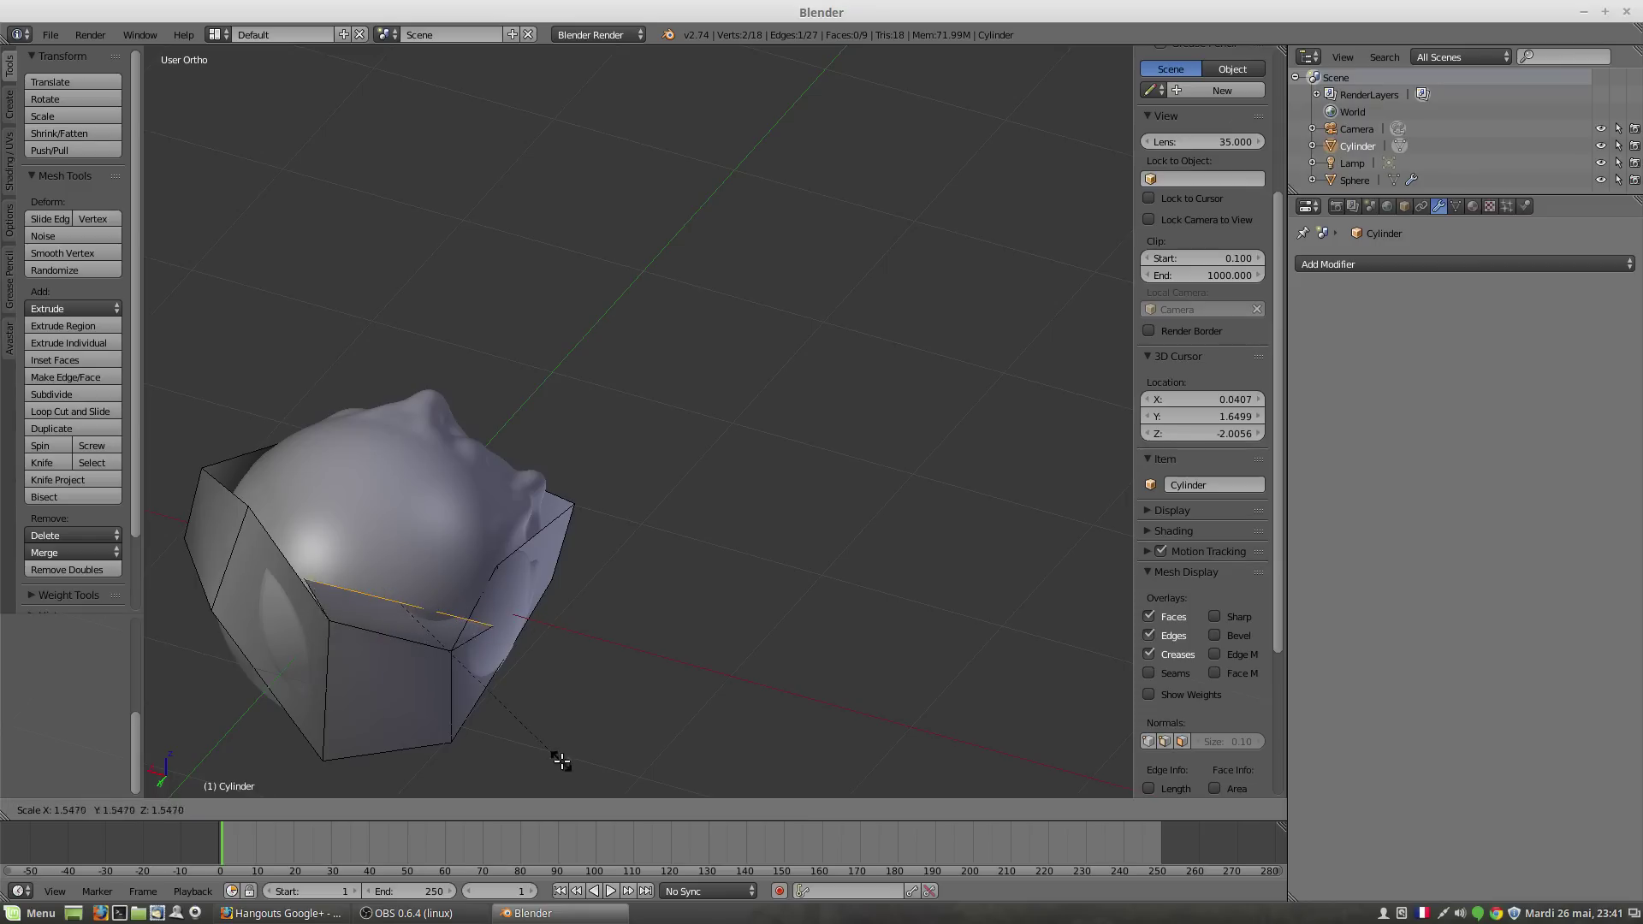
click(437, 665)
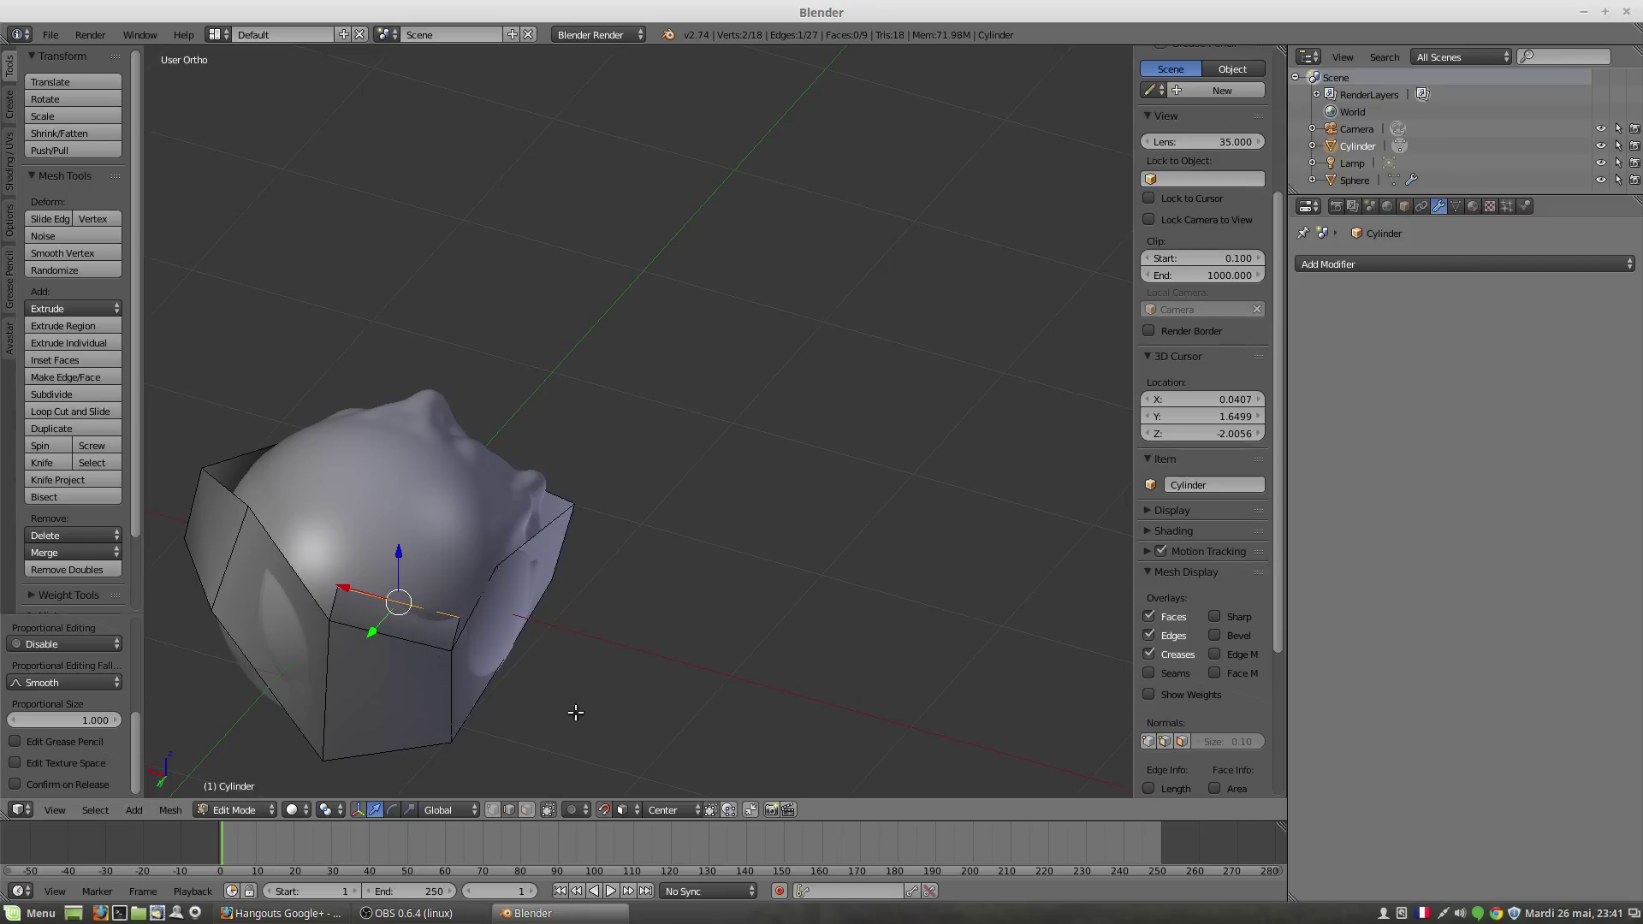
Step: Scale the extruded edge by 0.5, and scale it down once more to narrow it further
text(s)
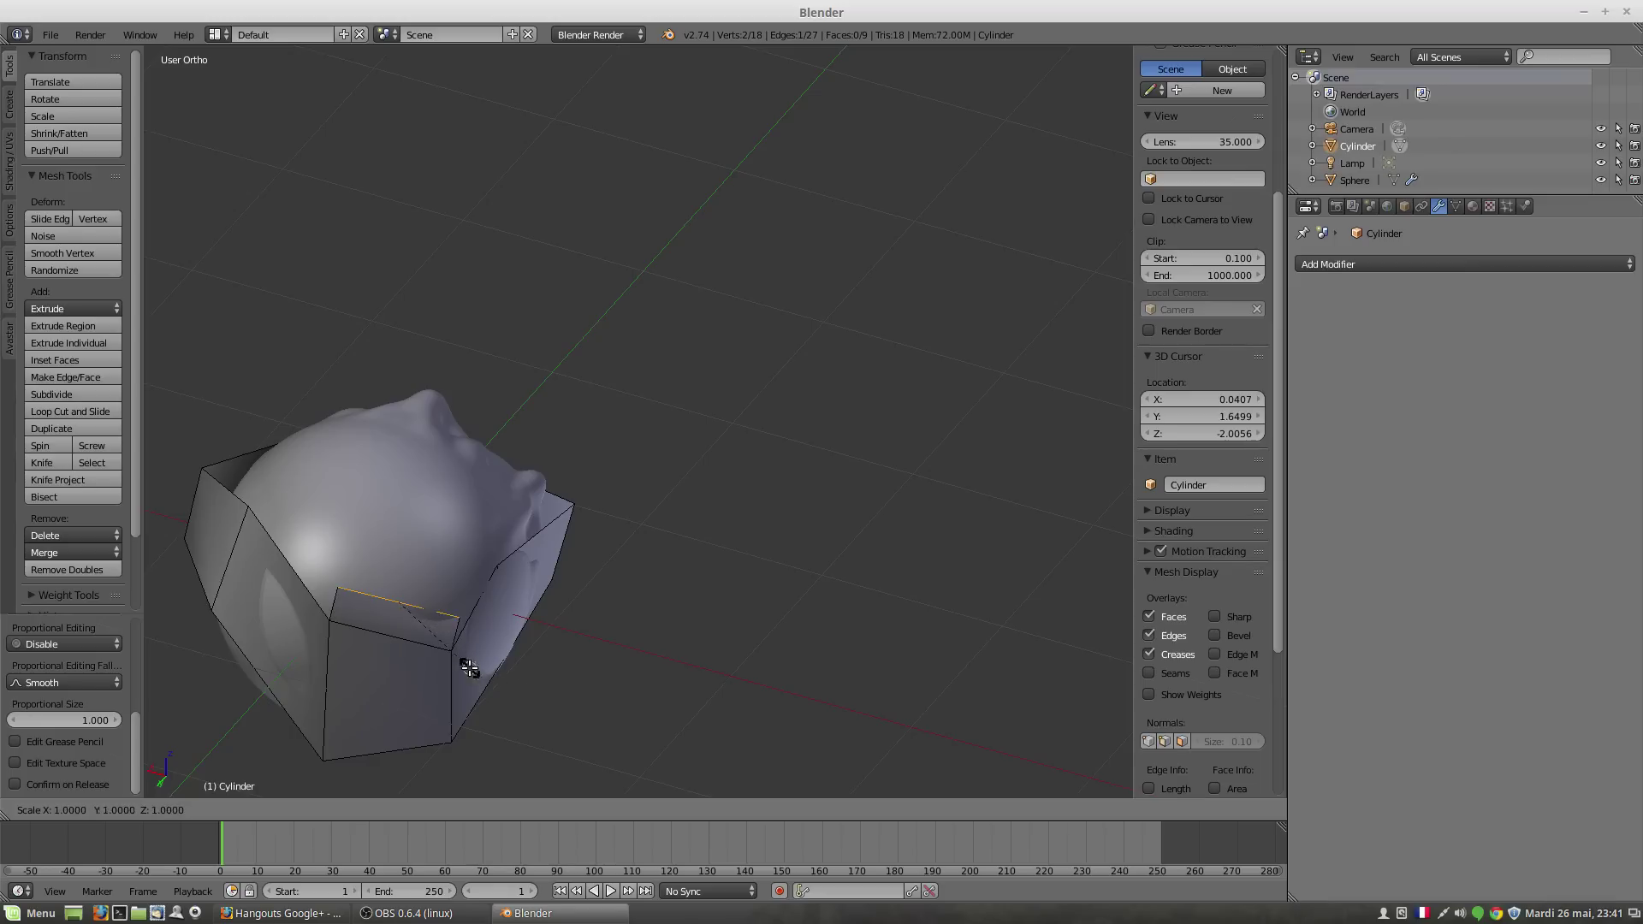
text(.5)
key(BackSpace)
text(5)
click(497, 689)
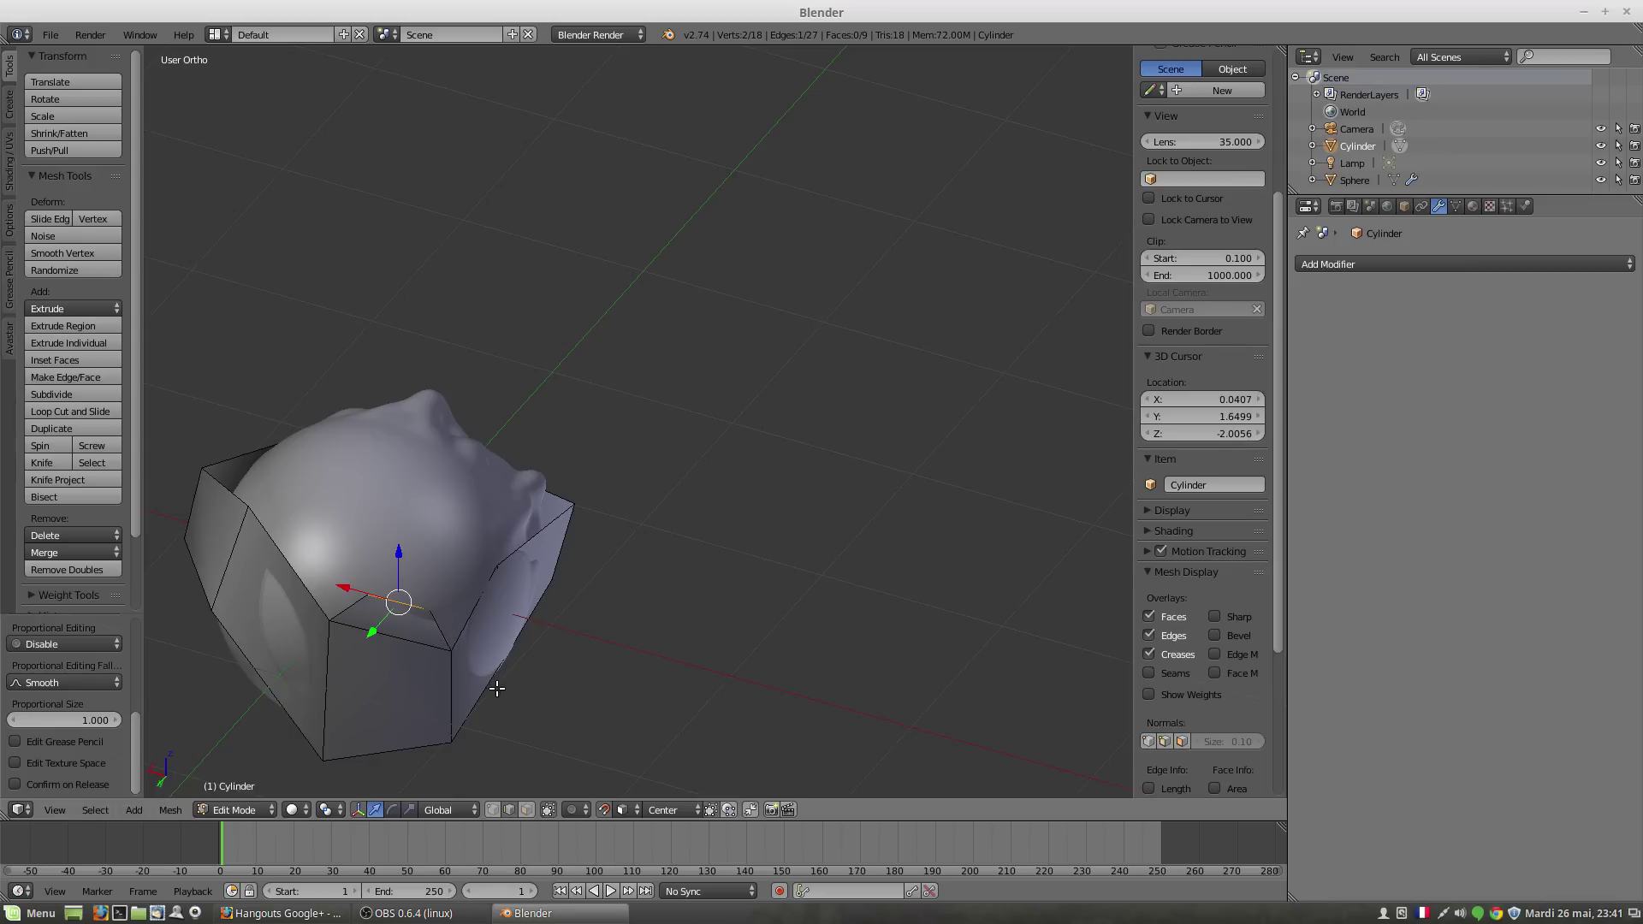
key(s)
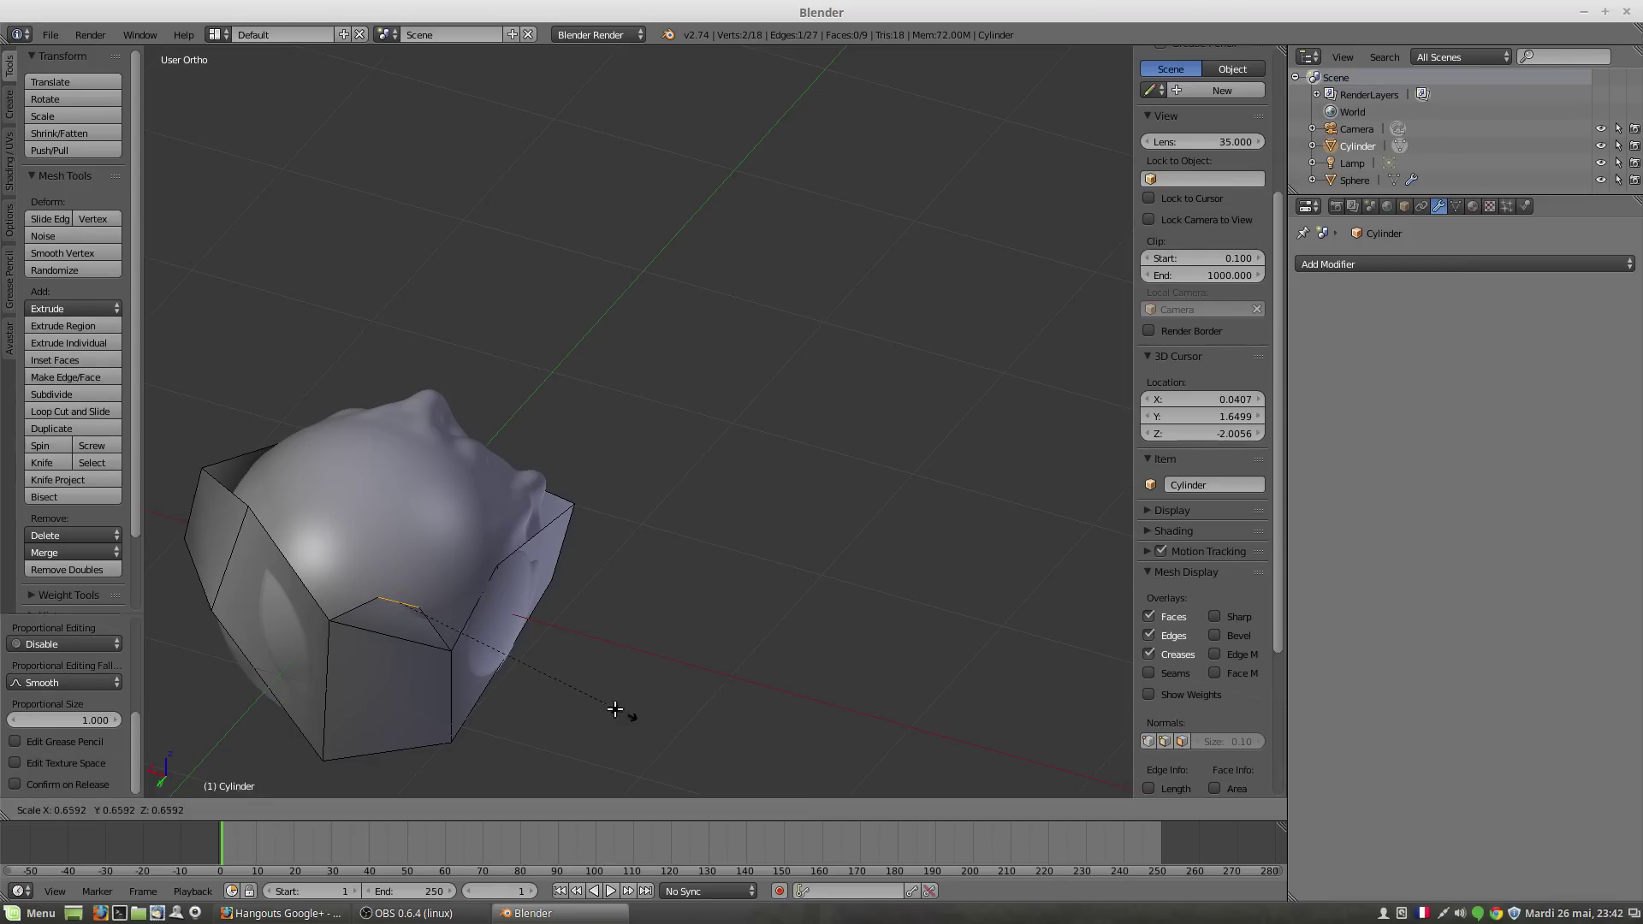
click(547, 683)
Step: Extrude the narrowed edge four times as a thin strip up the sphere's surface
middle_drag(494, 678, 426, 665)
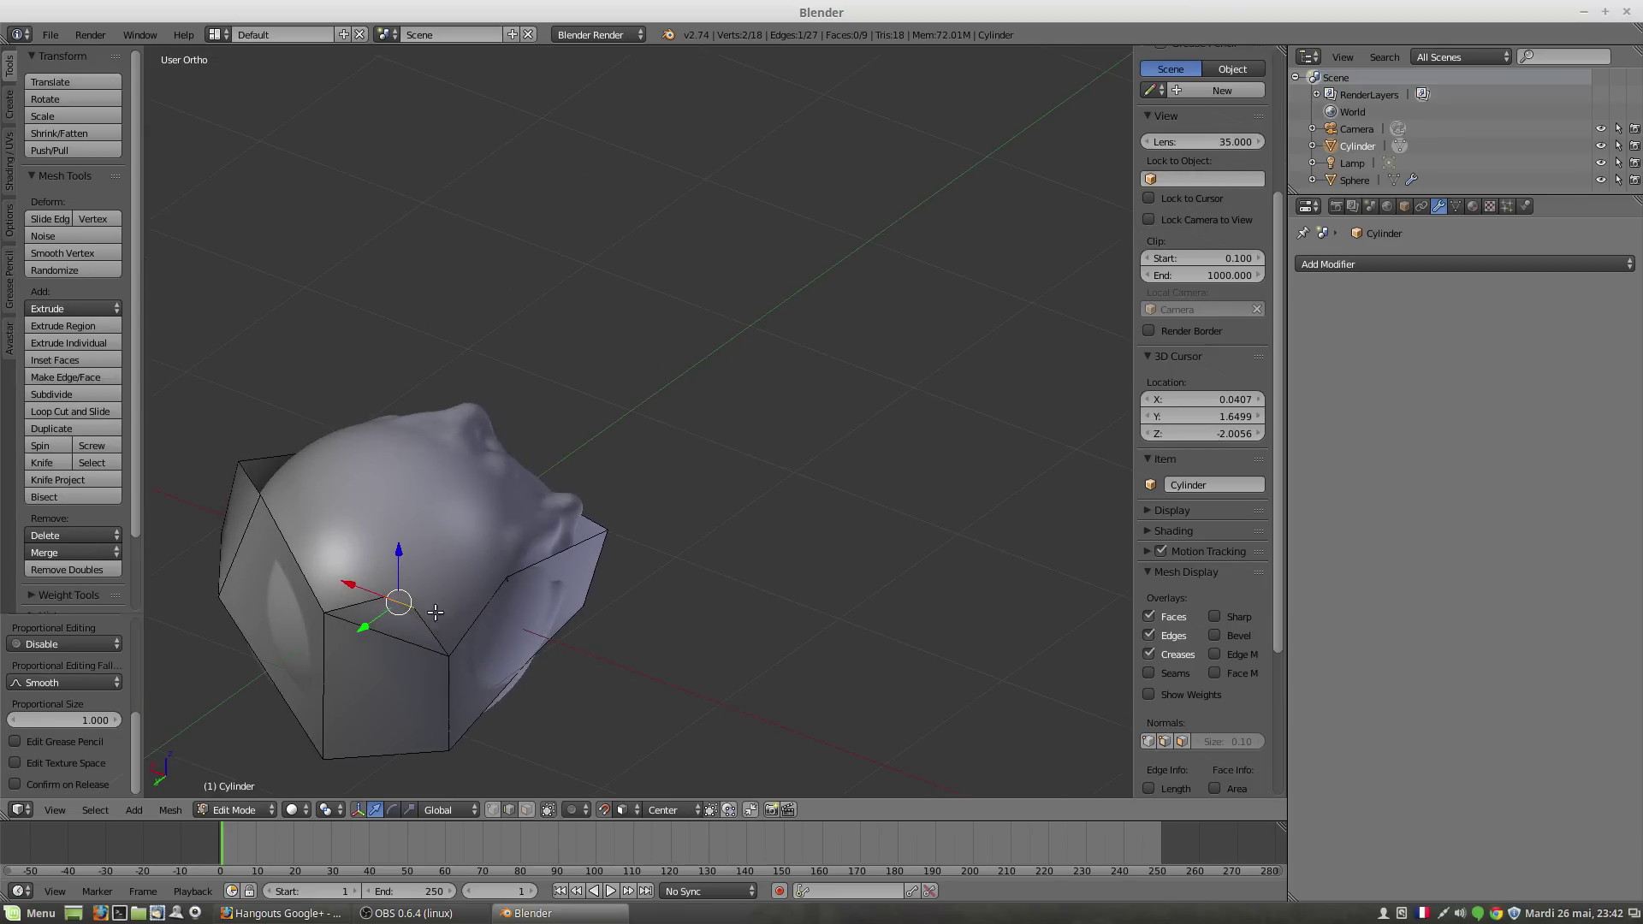
key(e)
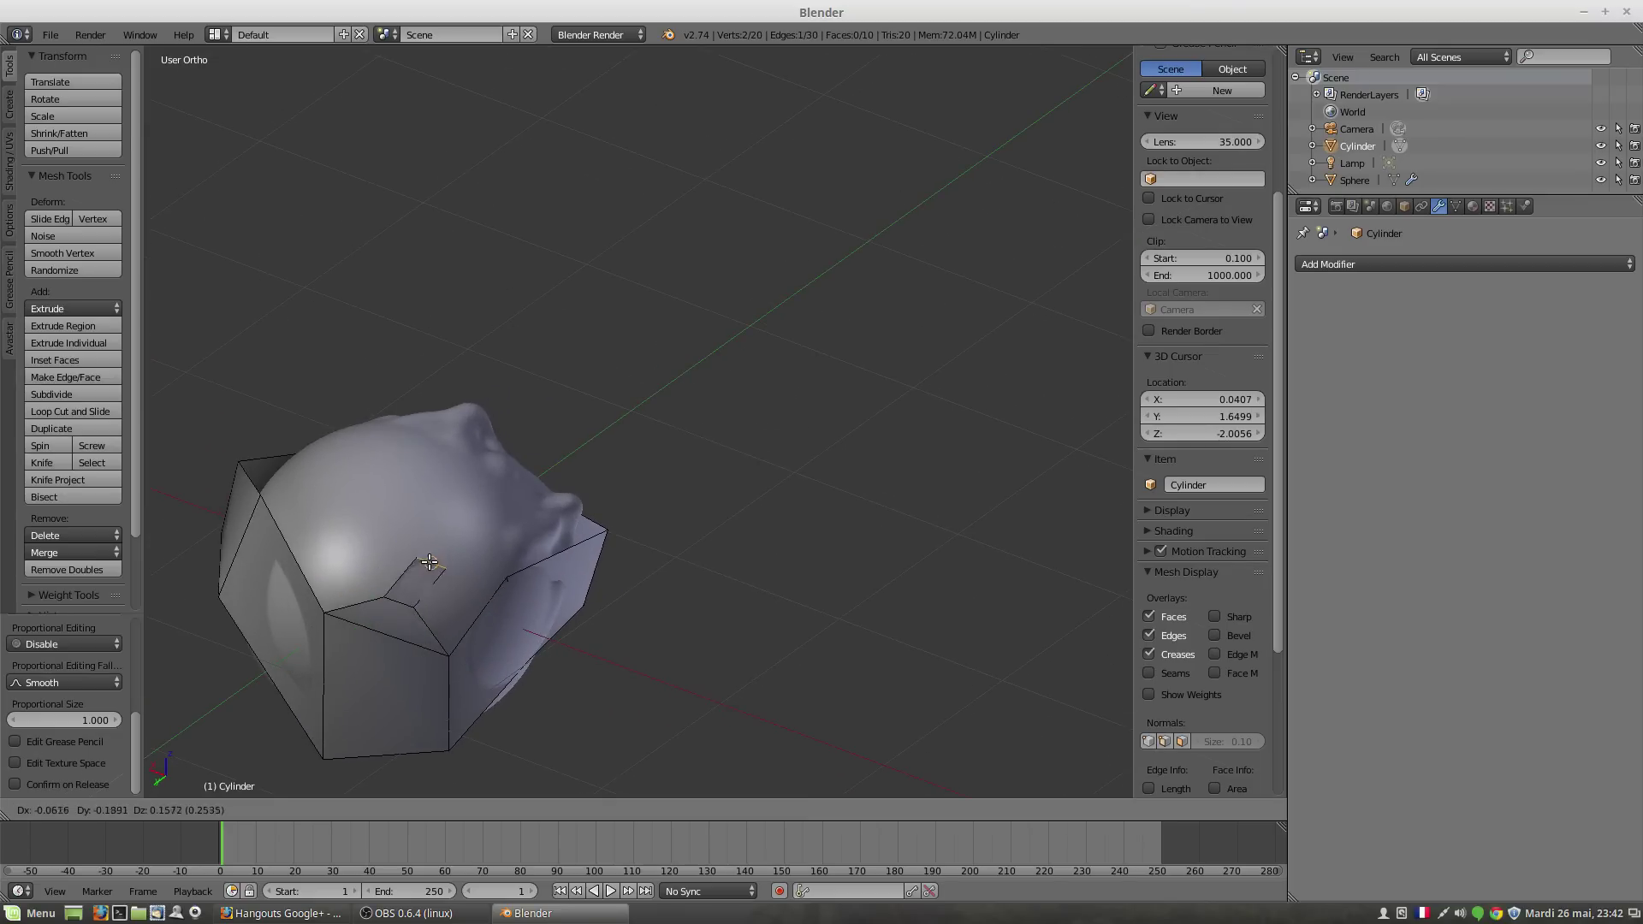
click(402, 557)
key(e)
click(411, 516)
key(e)
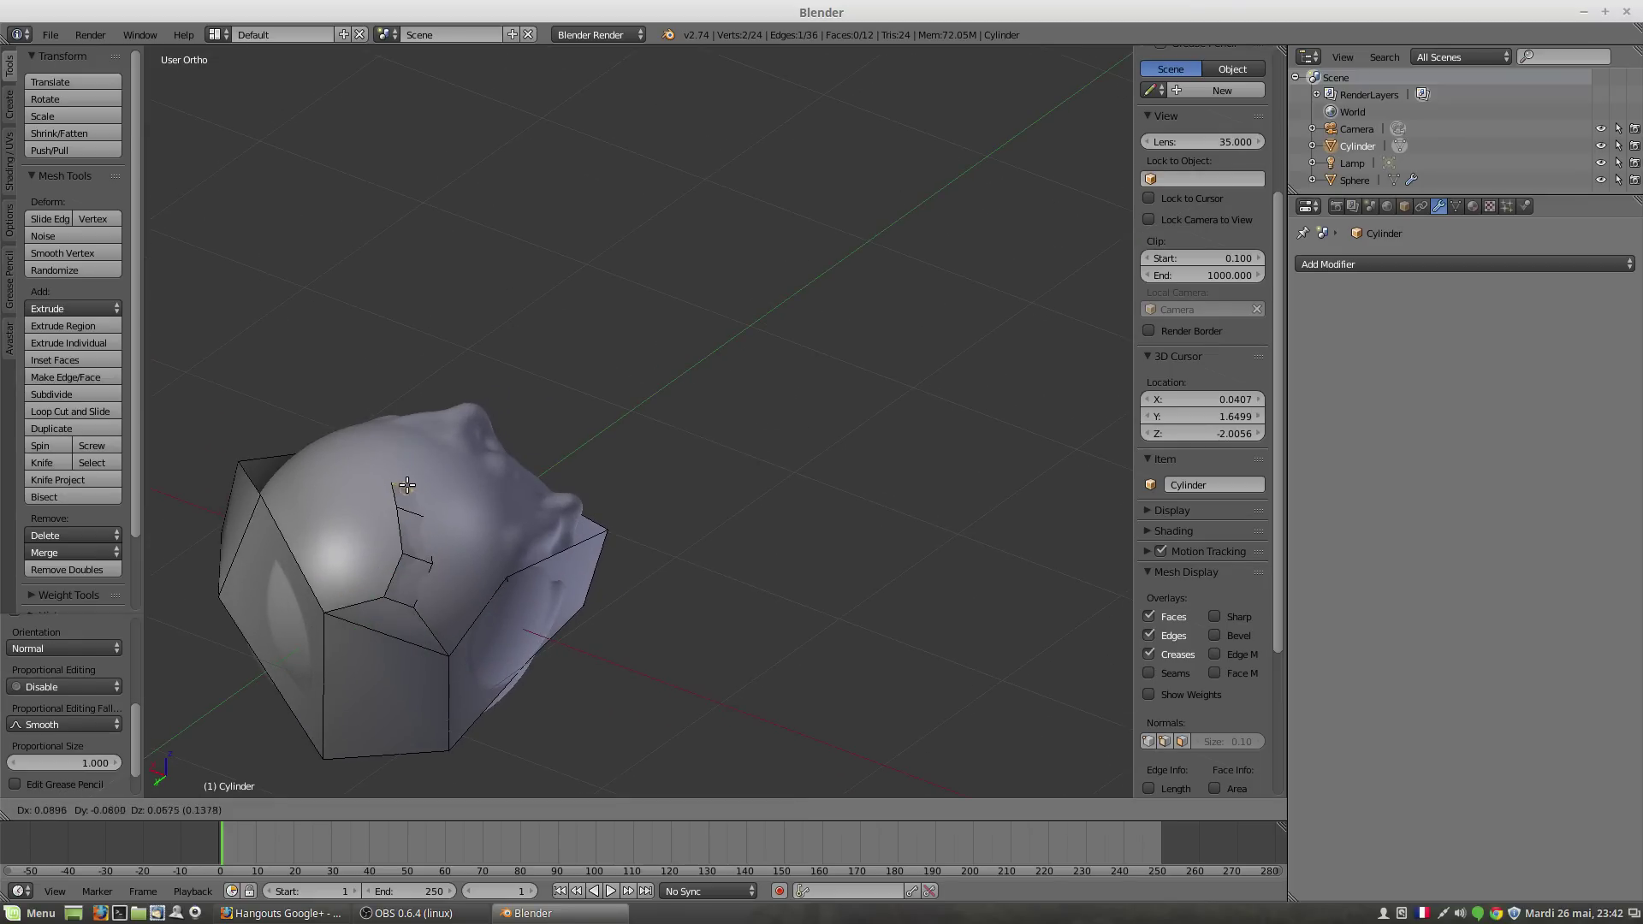
click(413, 473)
key(e)
click(416, 453)
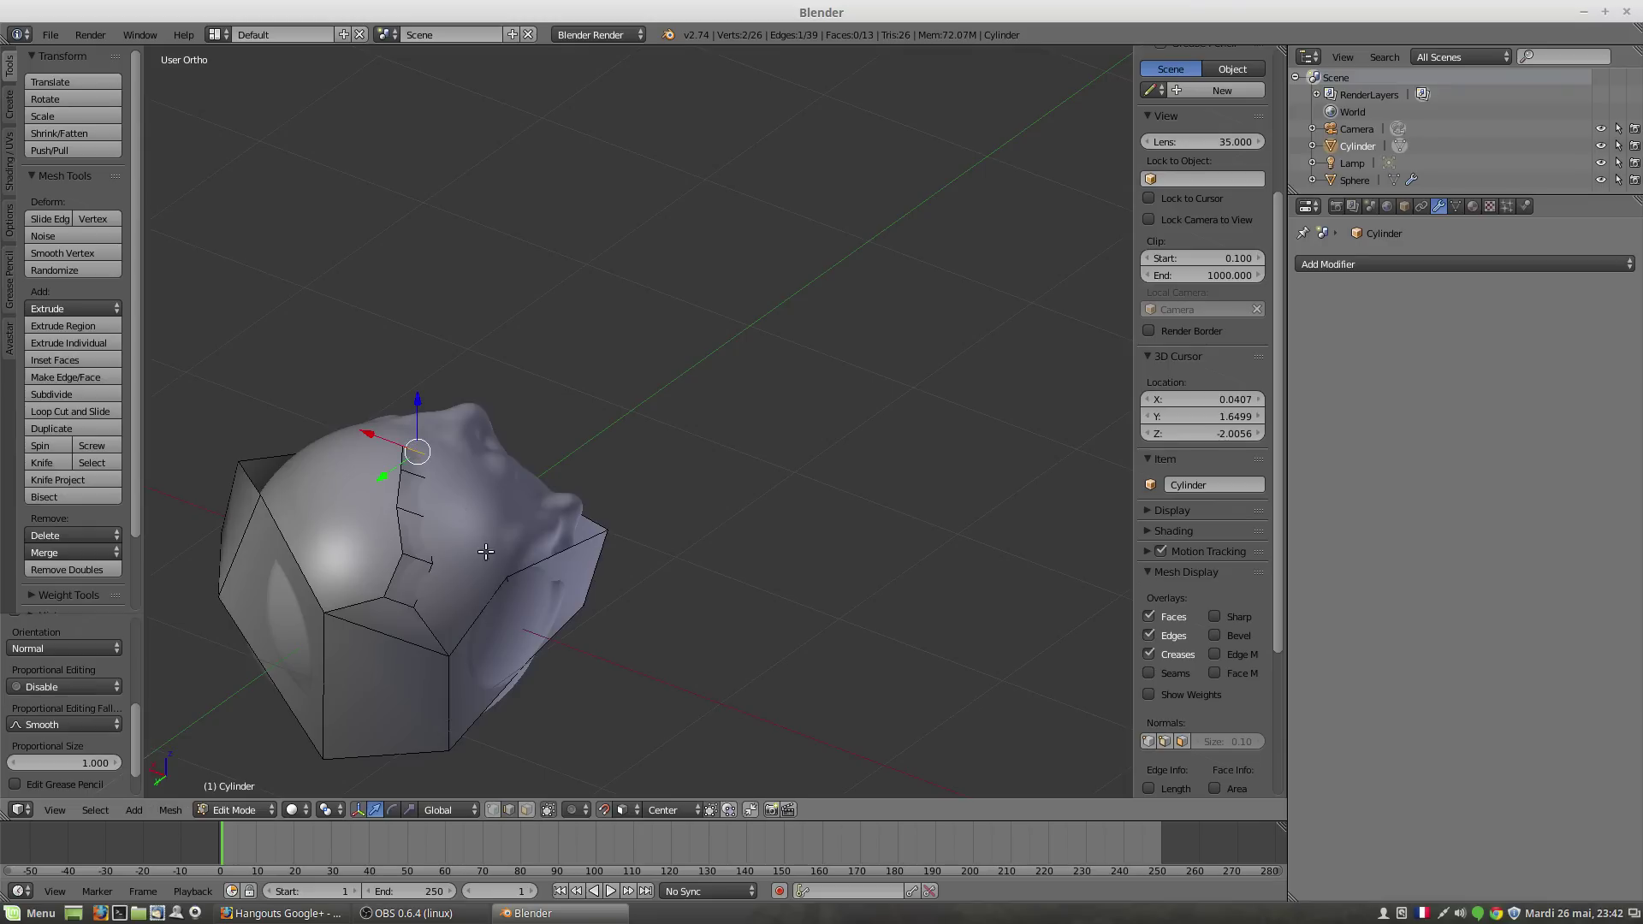
Step: Undo the four thin strip extrusions back to the narrowed edge above the band
key(ctrl+z)
key(ctrl+z)
key(ctrl+z)
key(ctrl+z)
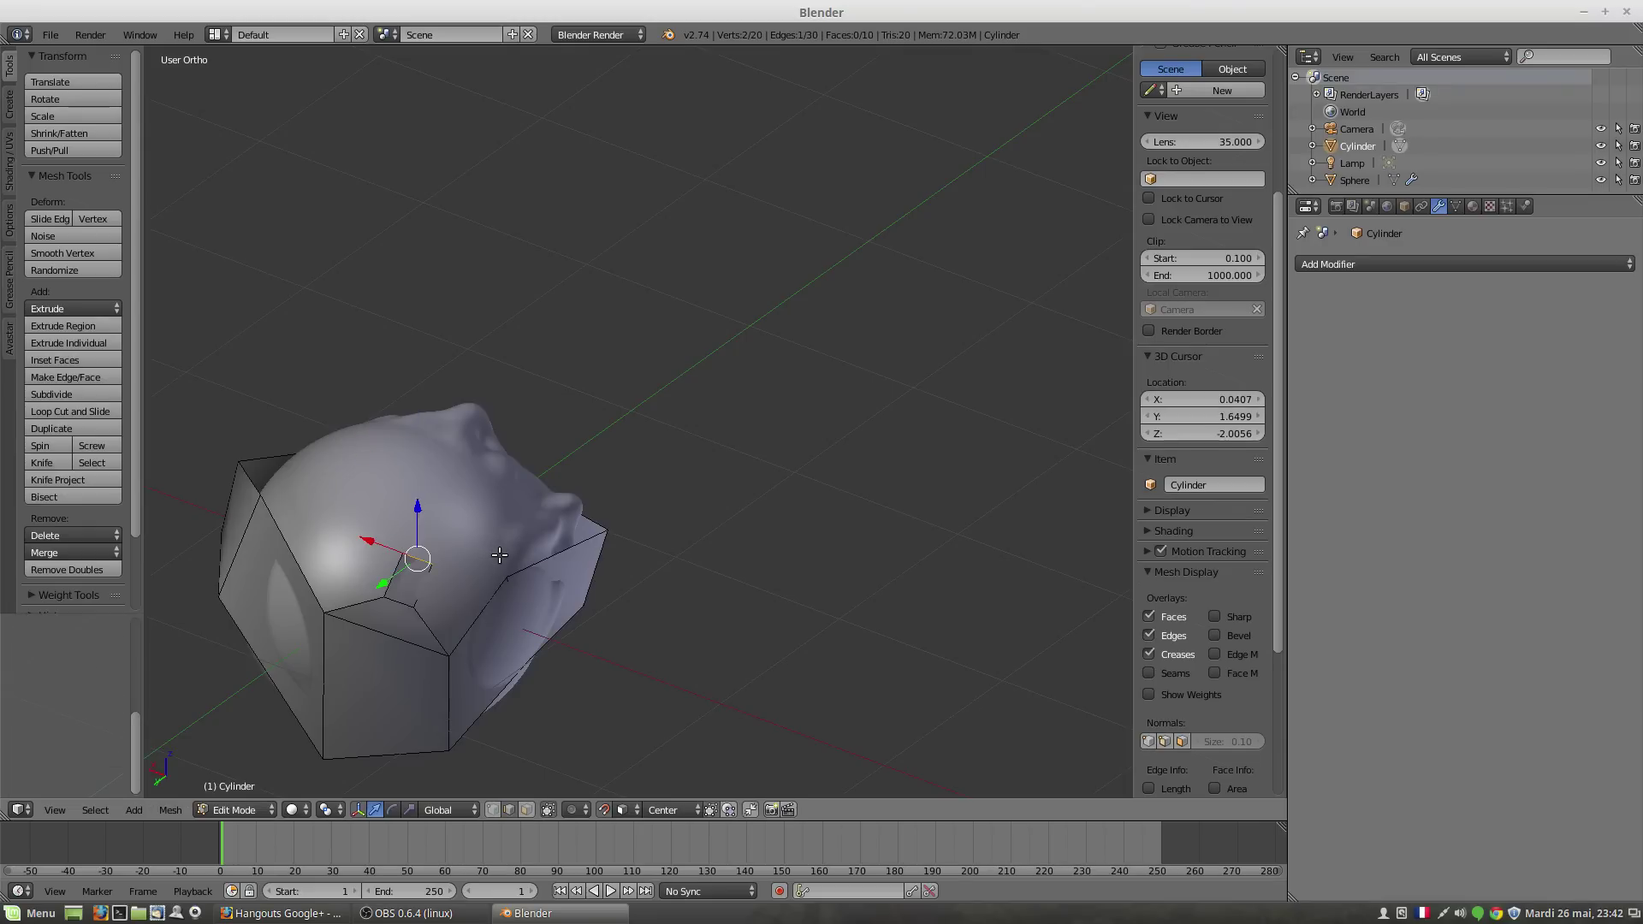
Step: Review the available snap element options for the band's mesh
click(627, 810)
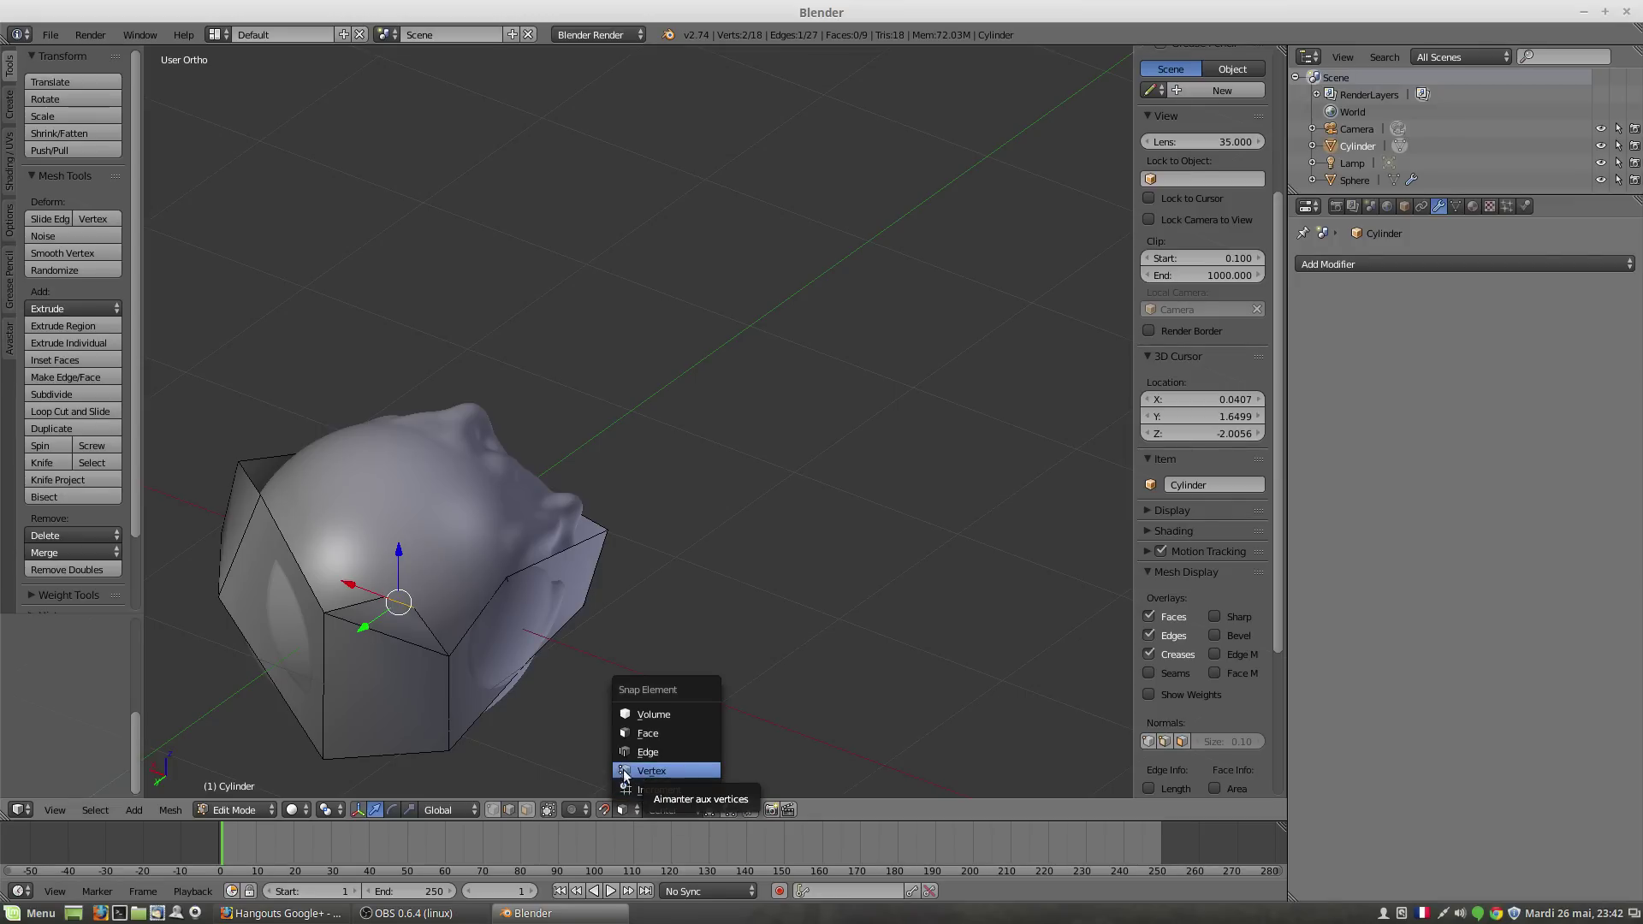
middle_drag(465, 588, 408, 576)
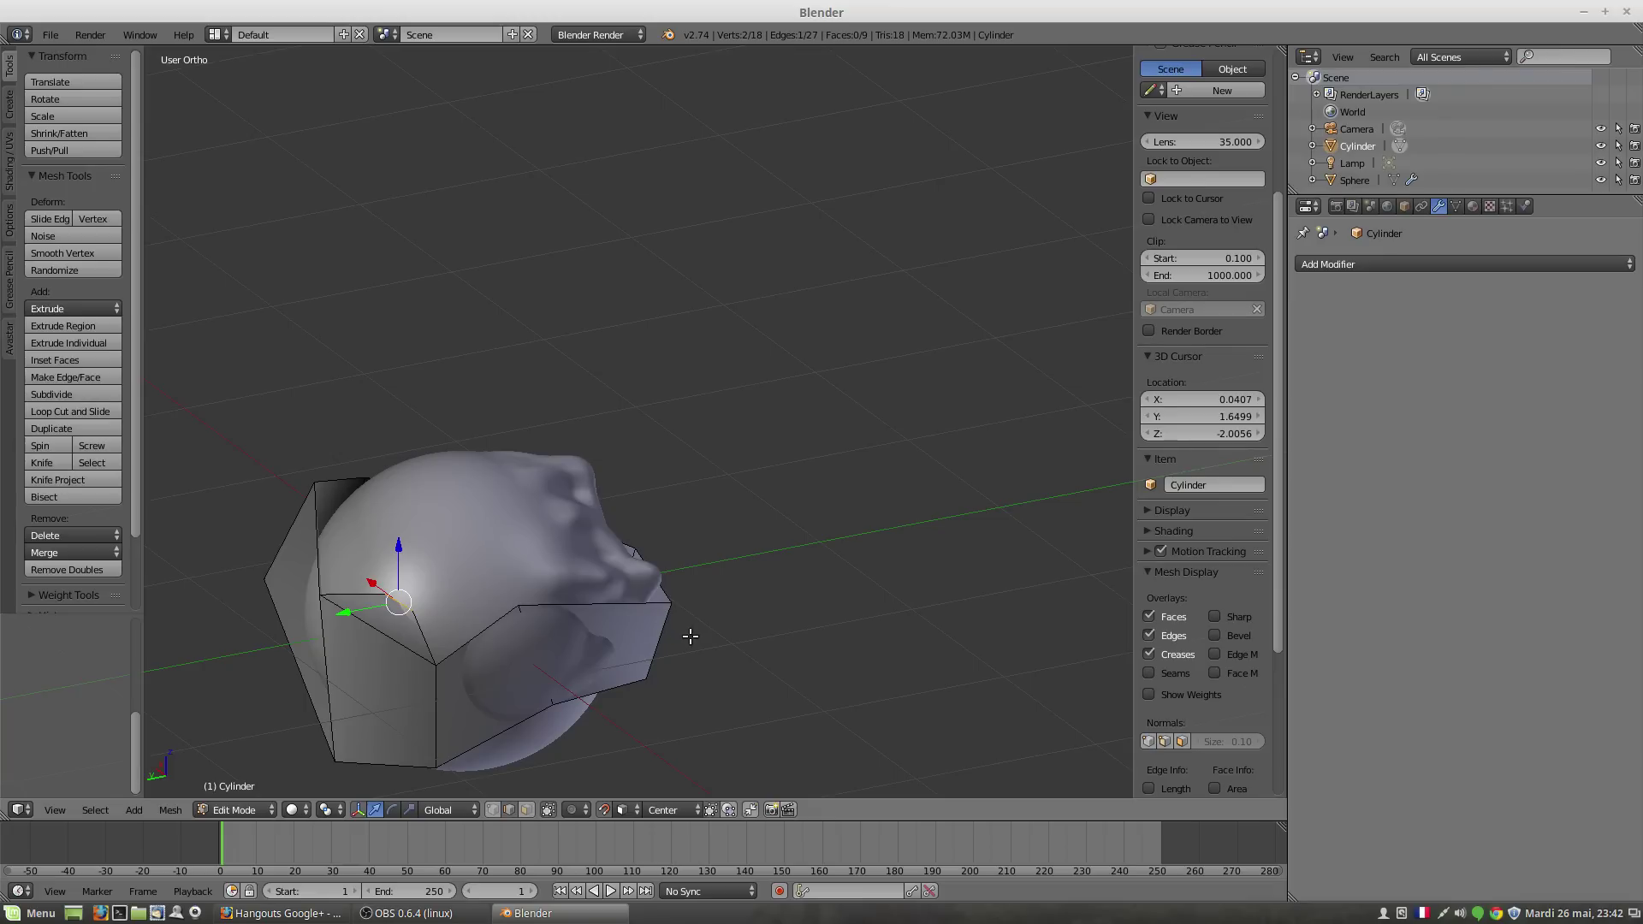
shift+middle_drag(702, 646, 458, 557)
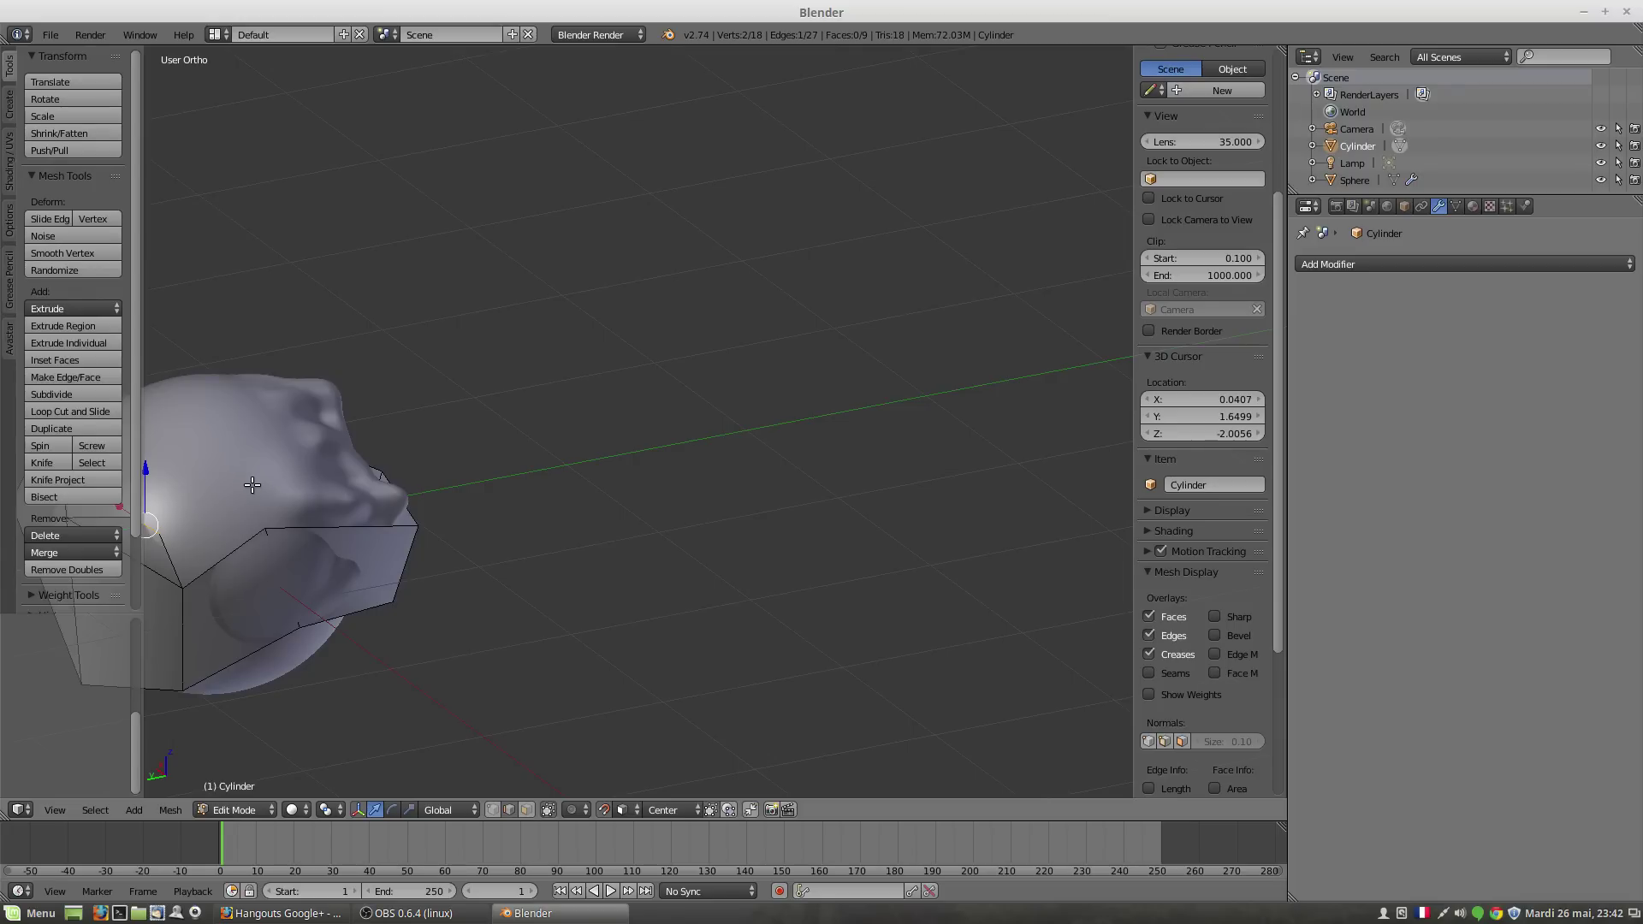
Step: Switch to Object Mode, select the sculpted sphere and lower its Multires preview level to 0
key(Tab)
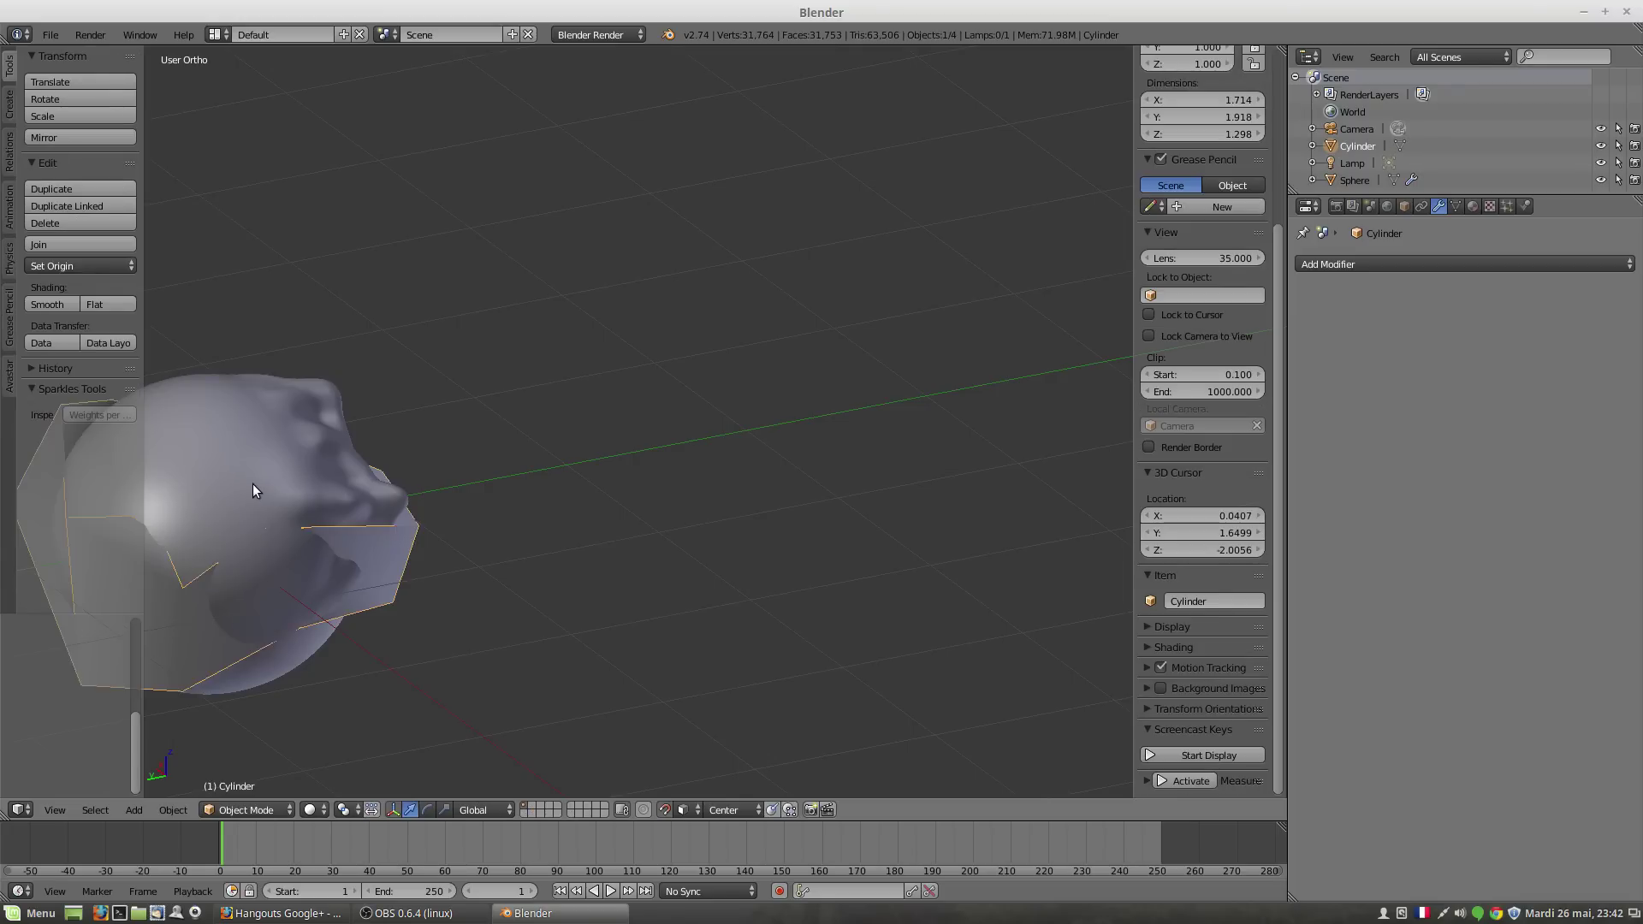
right_click(253, 484)
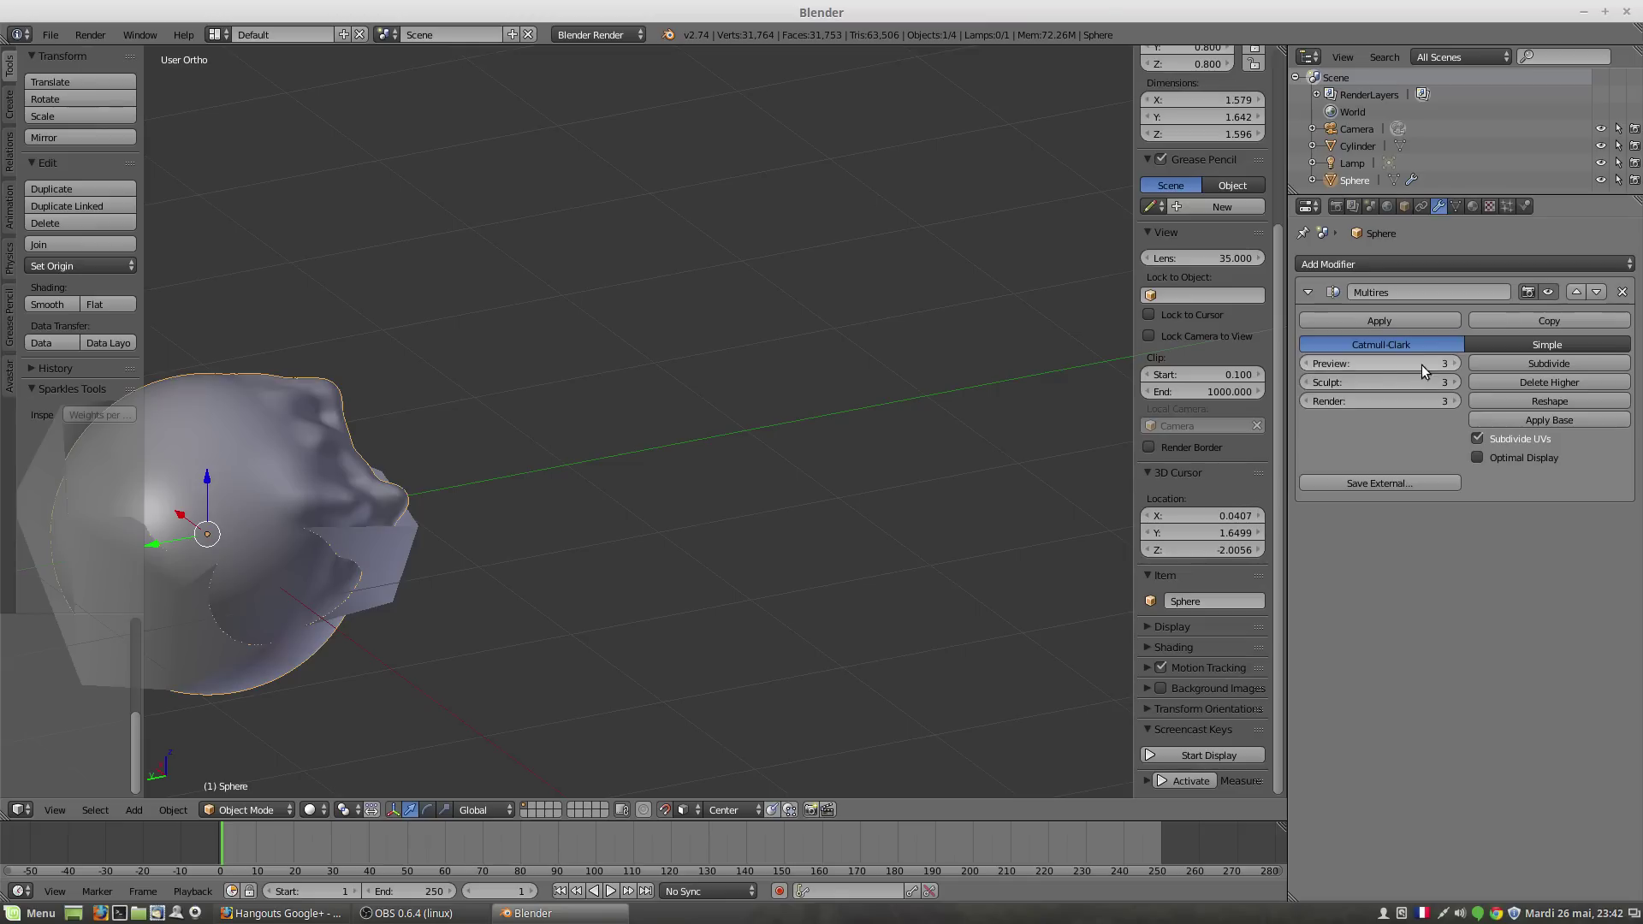
click(1307, 364)
click(1307, 364)
click(1307, 363)
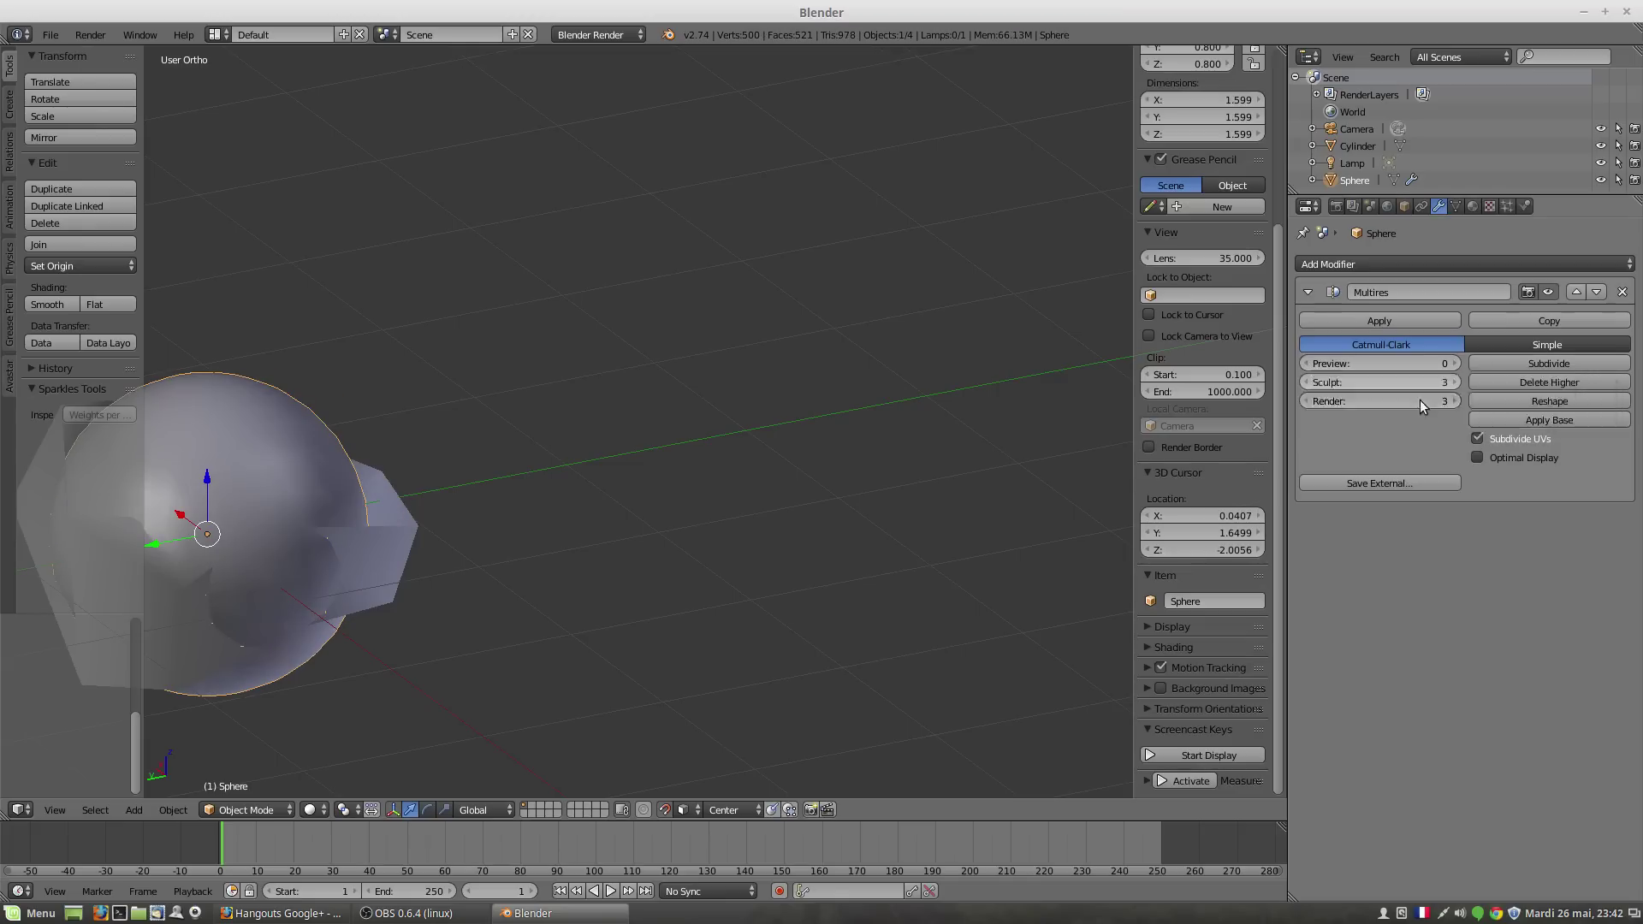
Step: Add a cube beside the sphere and scale it down to about 0.75 units per side
middle_drag(478, 586, 505, 553)
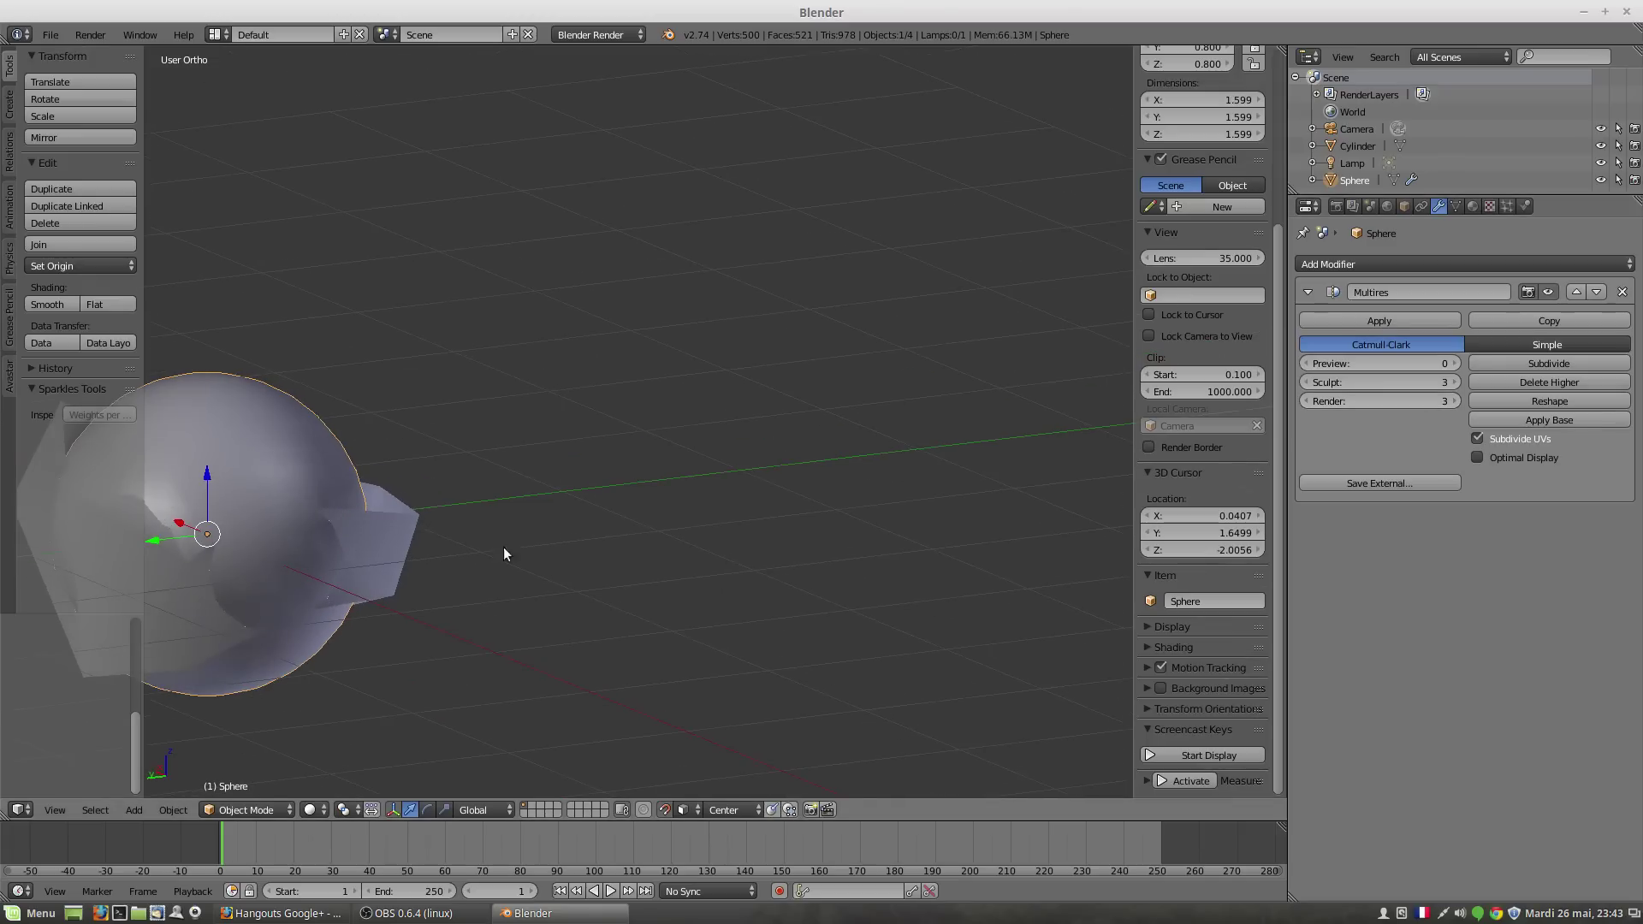
key(shift+a)
mouse_move(564, 550)
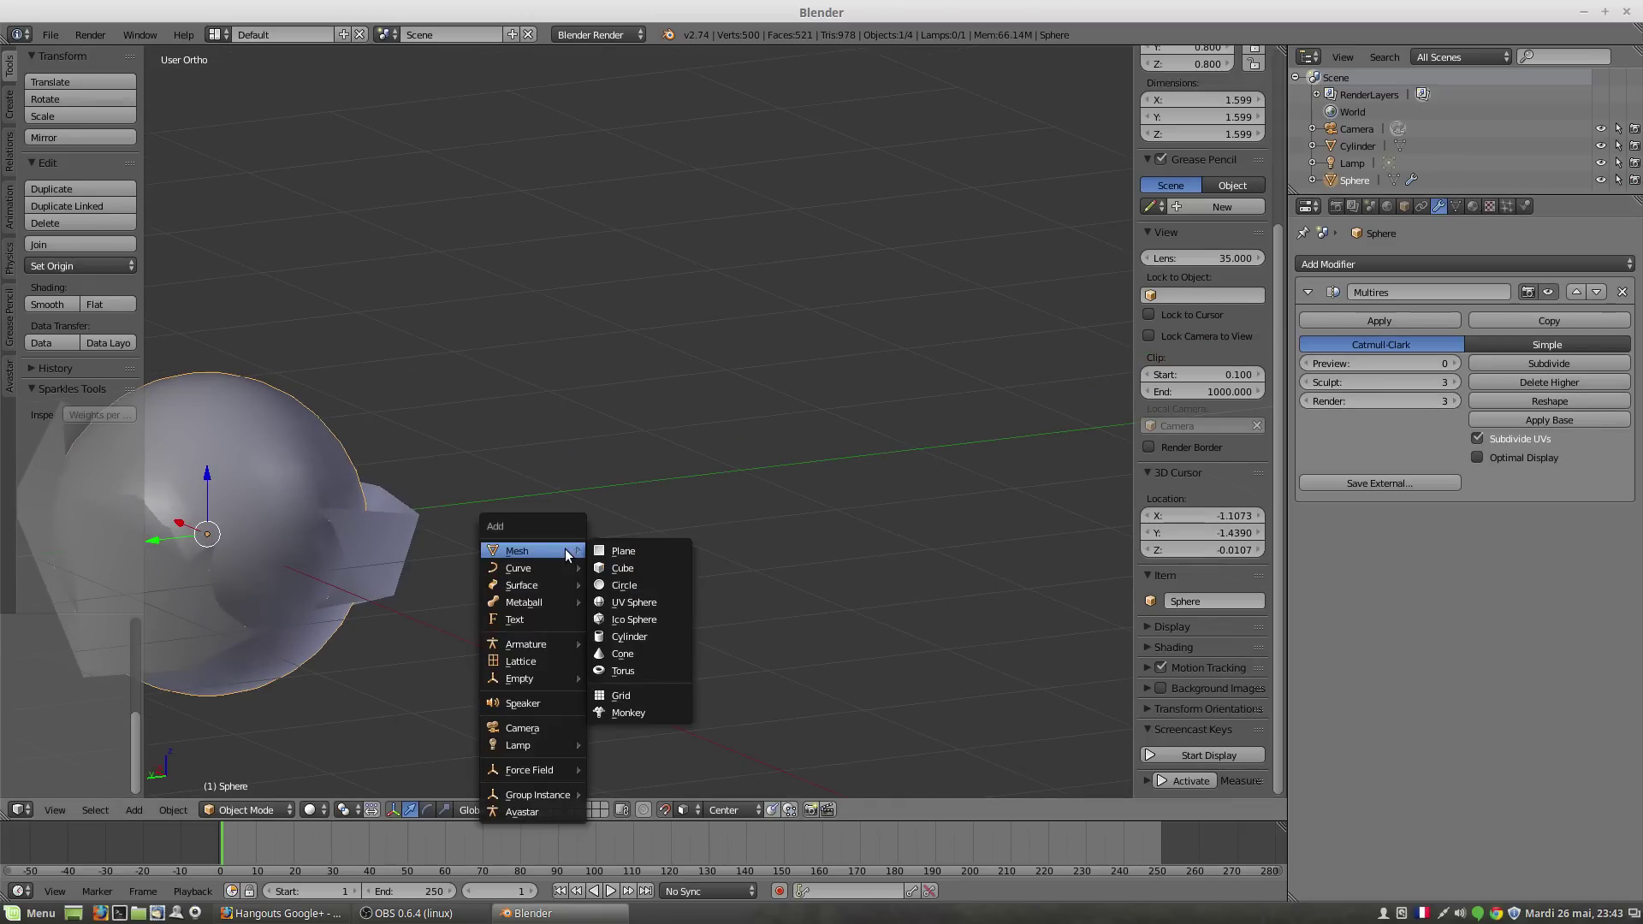
click(611, 568)
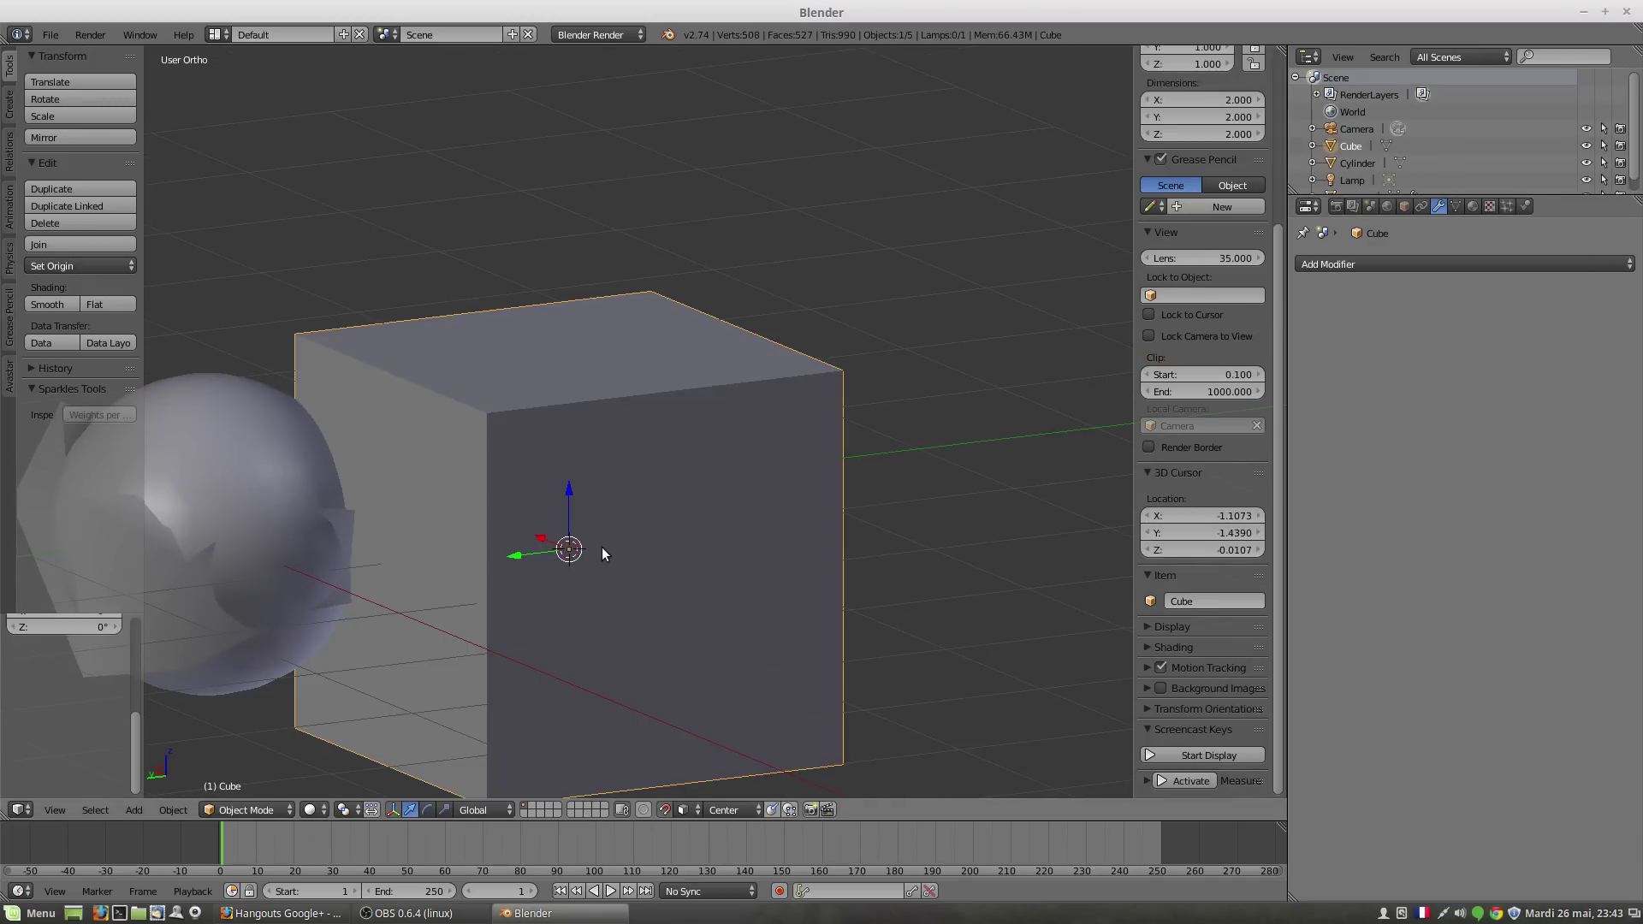
key(s)
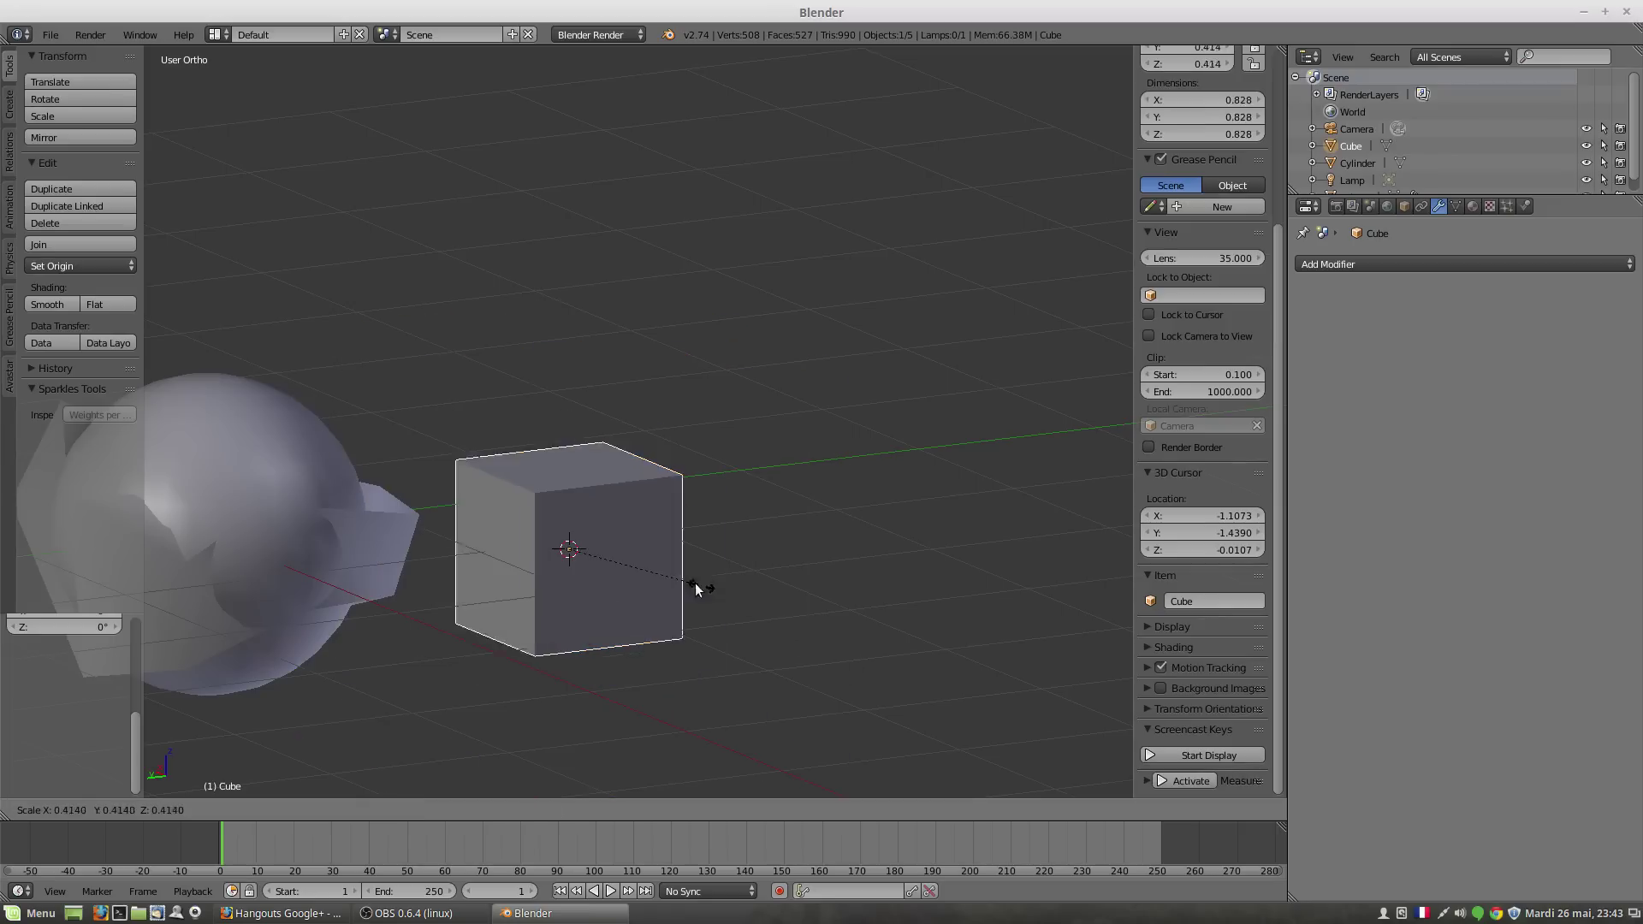
click(688, 578)
Step: Select the cylinder band, enter Edit Mode and select its vertical edge nearest the cube
middle_drag(556, 558, 449, 507)
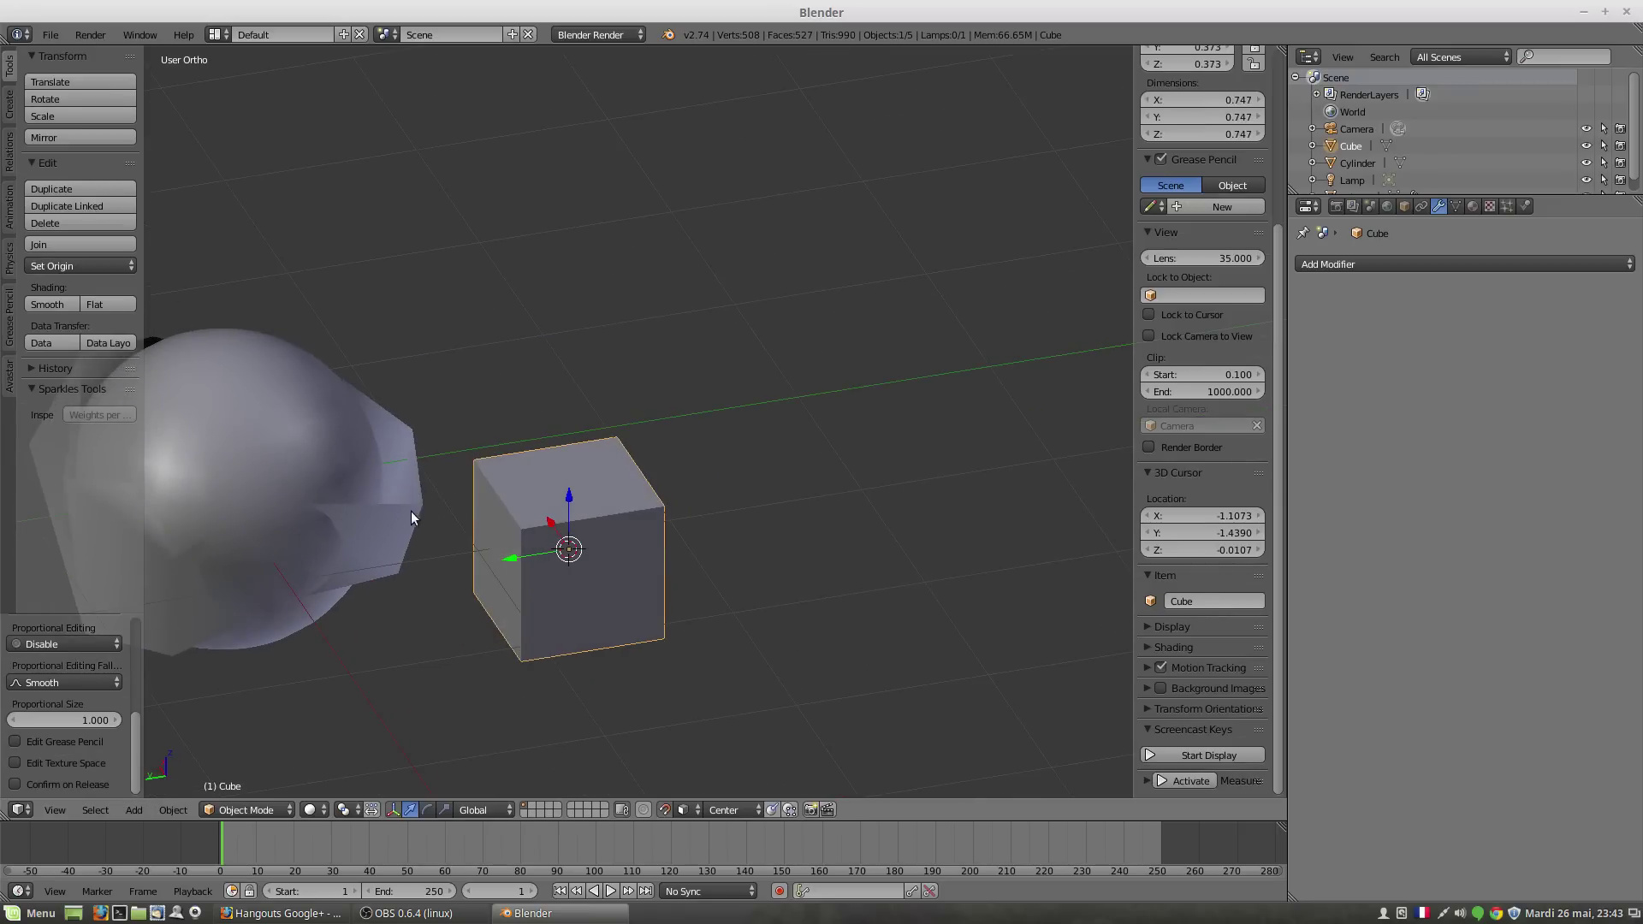
right_click(414, 522)
key(Tab)
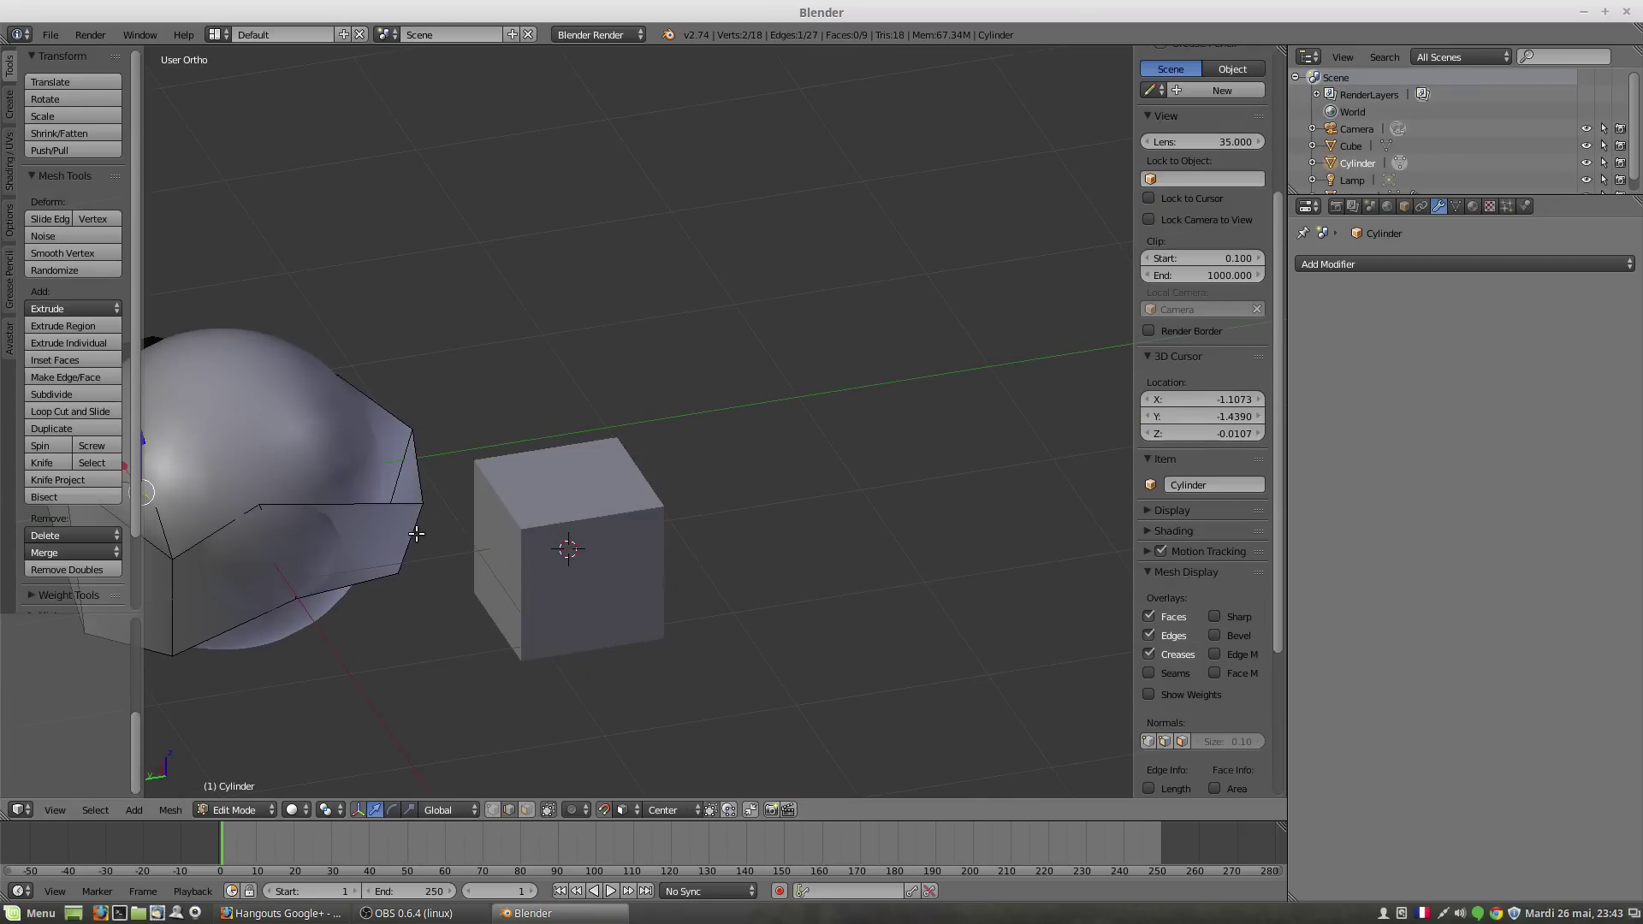
right_click(417, 536)
middle_drag(504, 558, 526, 595)
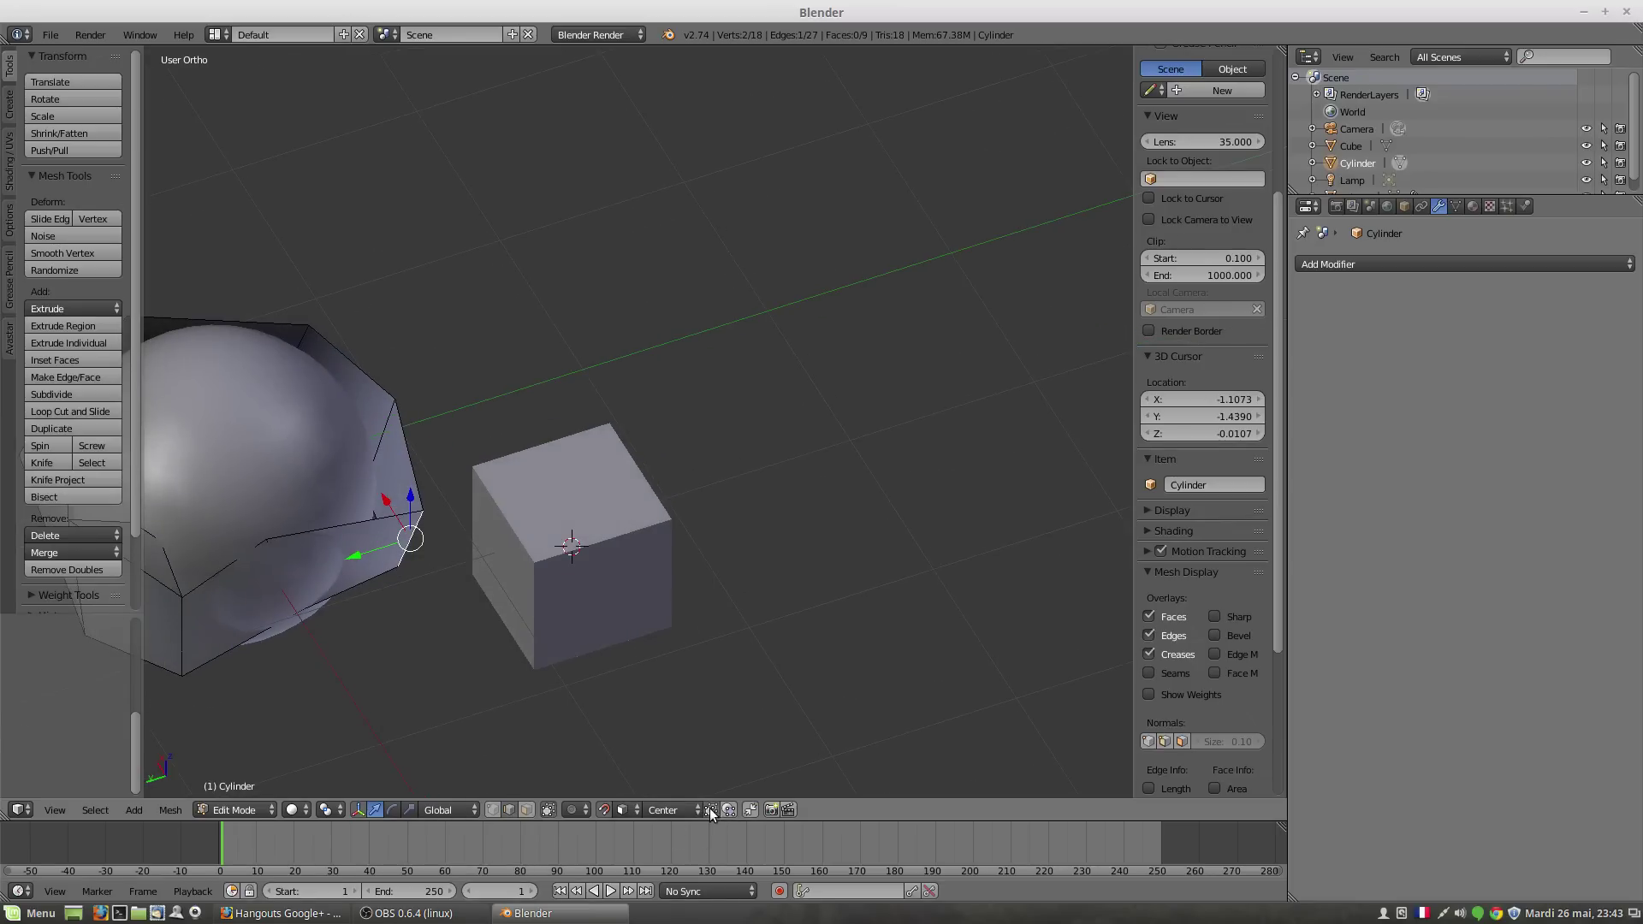
Step: Set the snap element to Vertex and switch the band's mesh to vertex selection
click(681, 807)
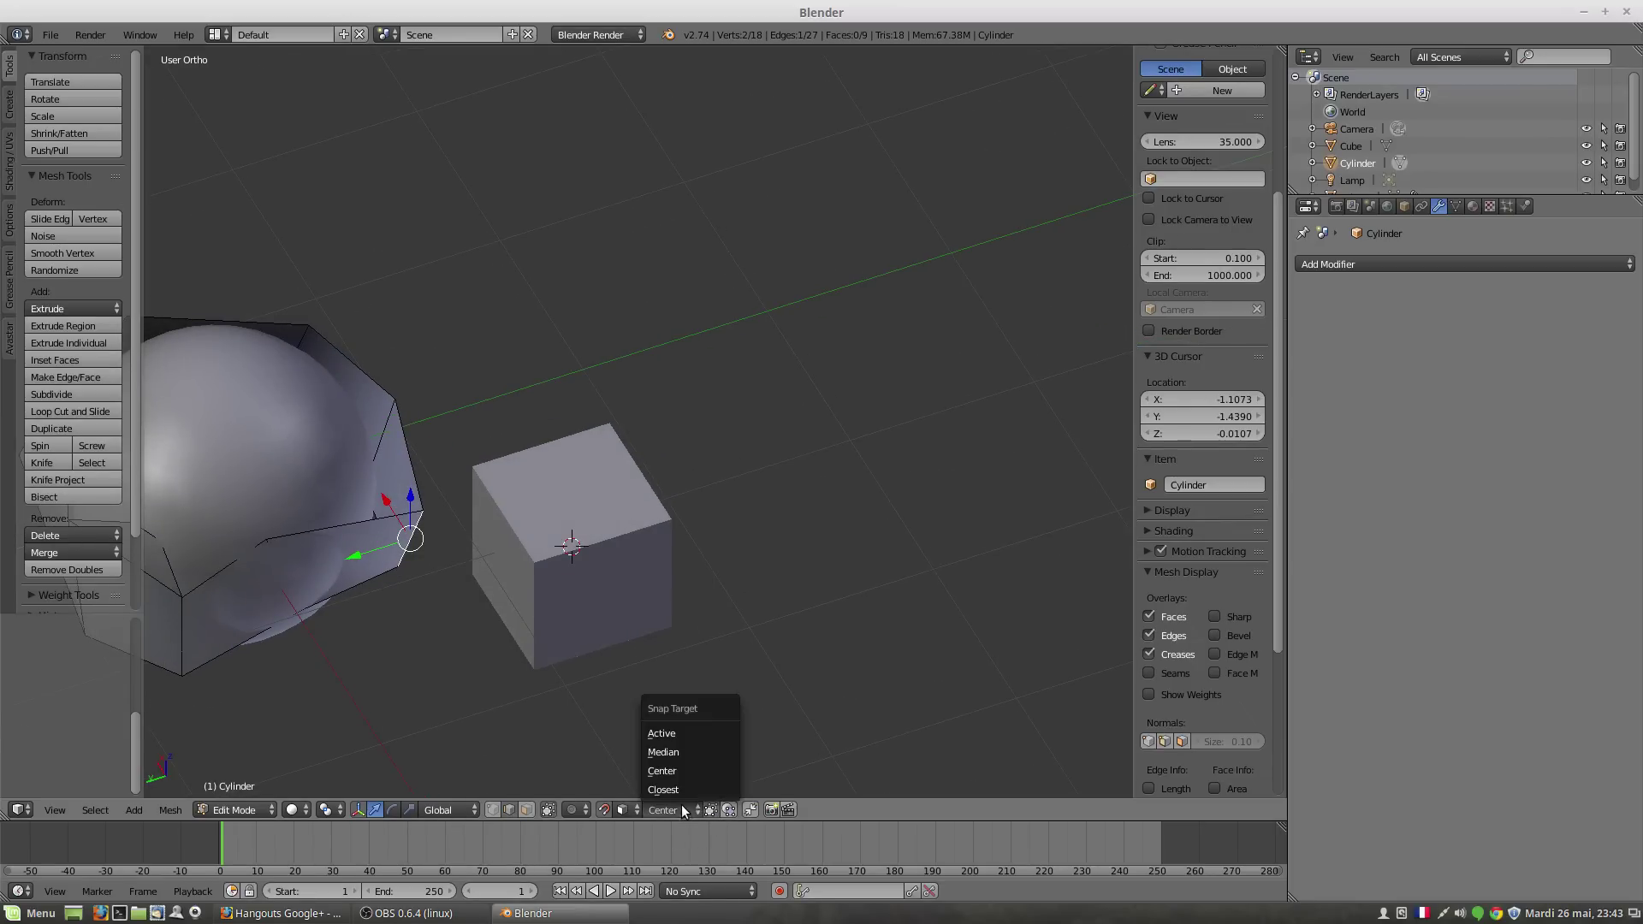
click(622, 810)
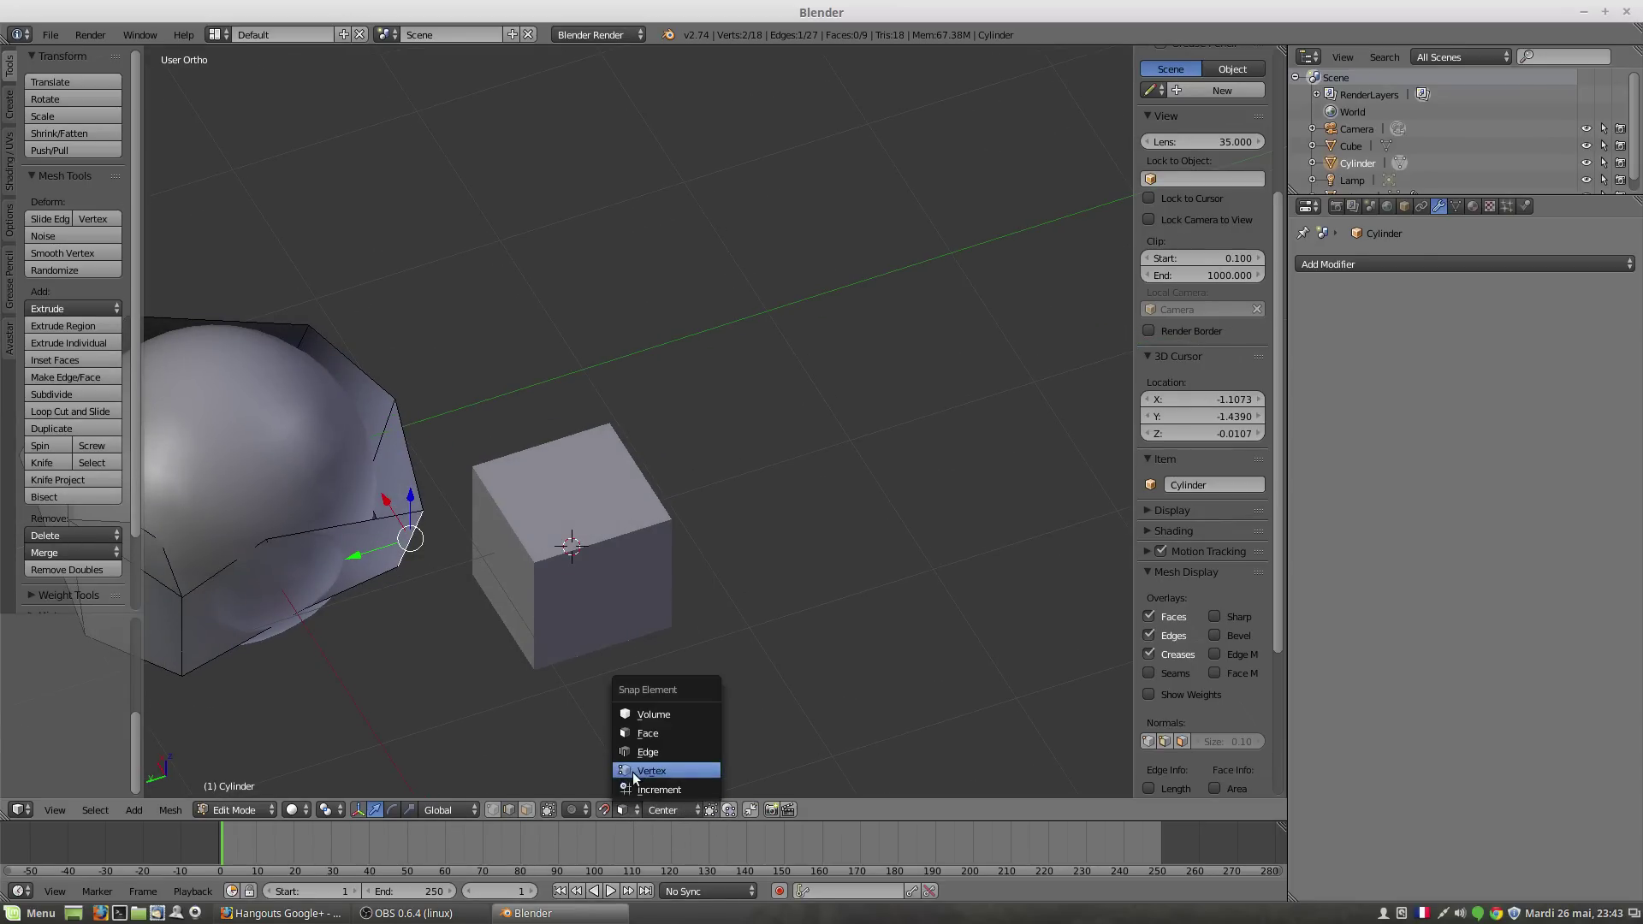
click(634, 771)
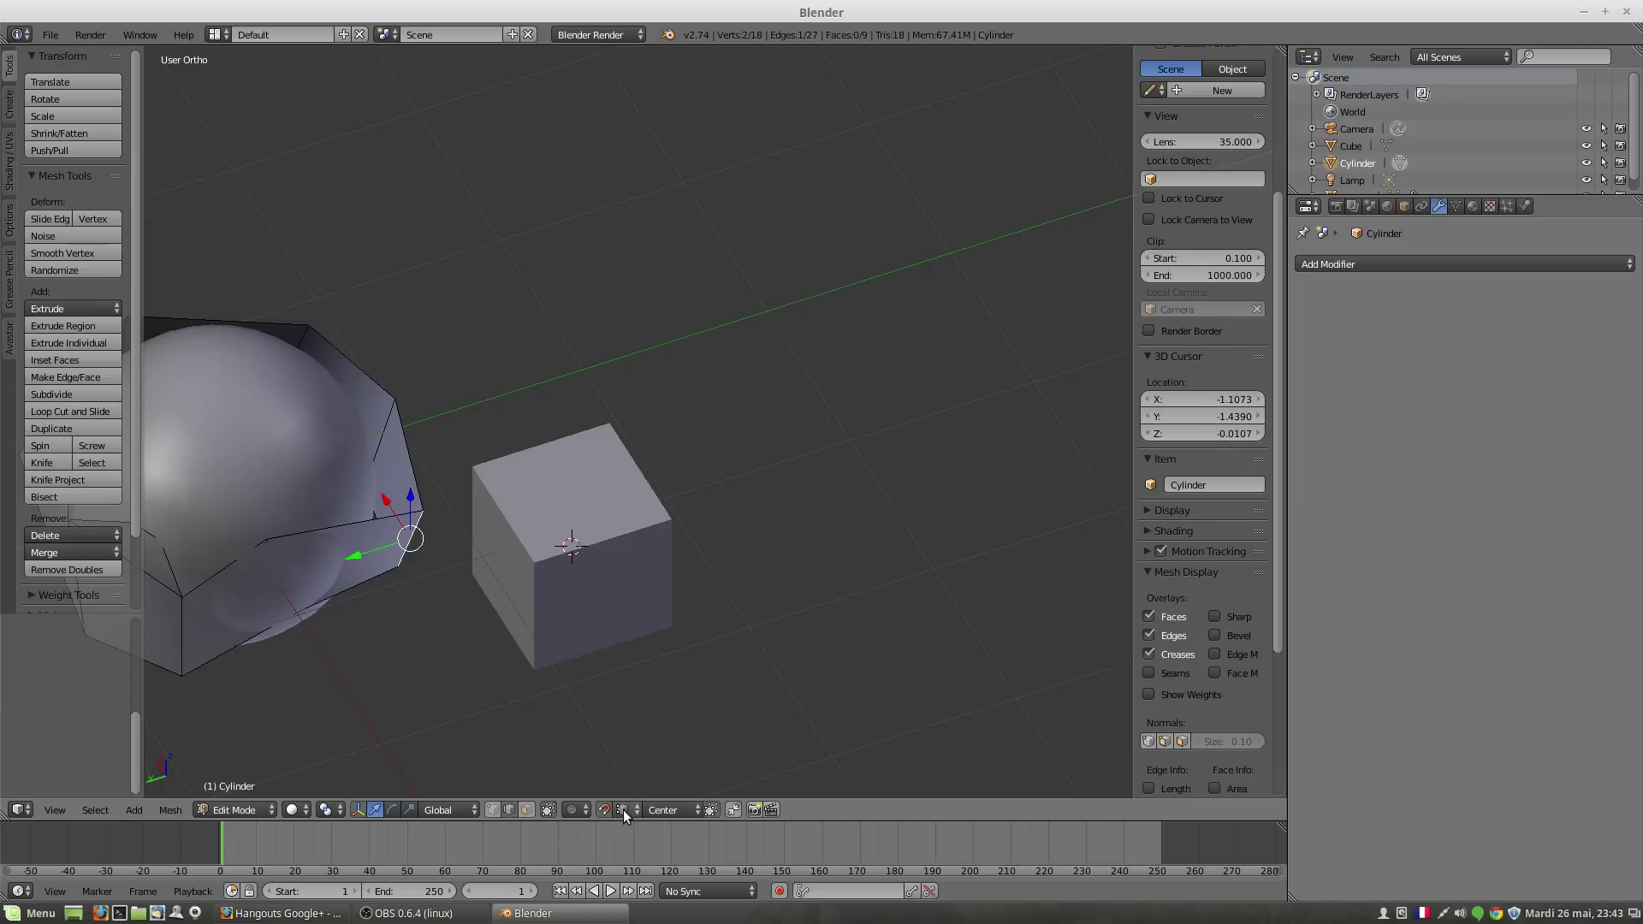
click(509, 809)
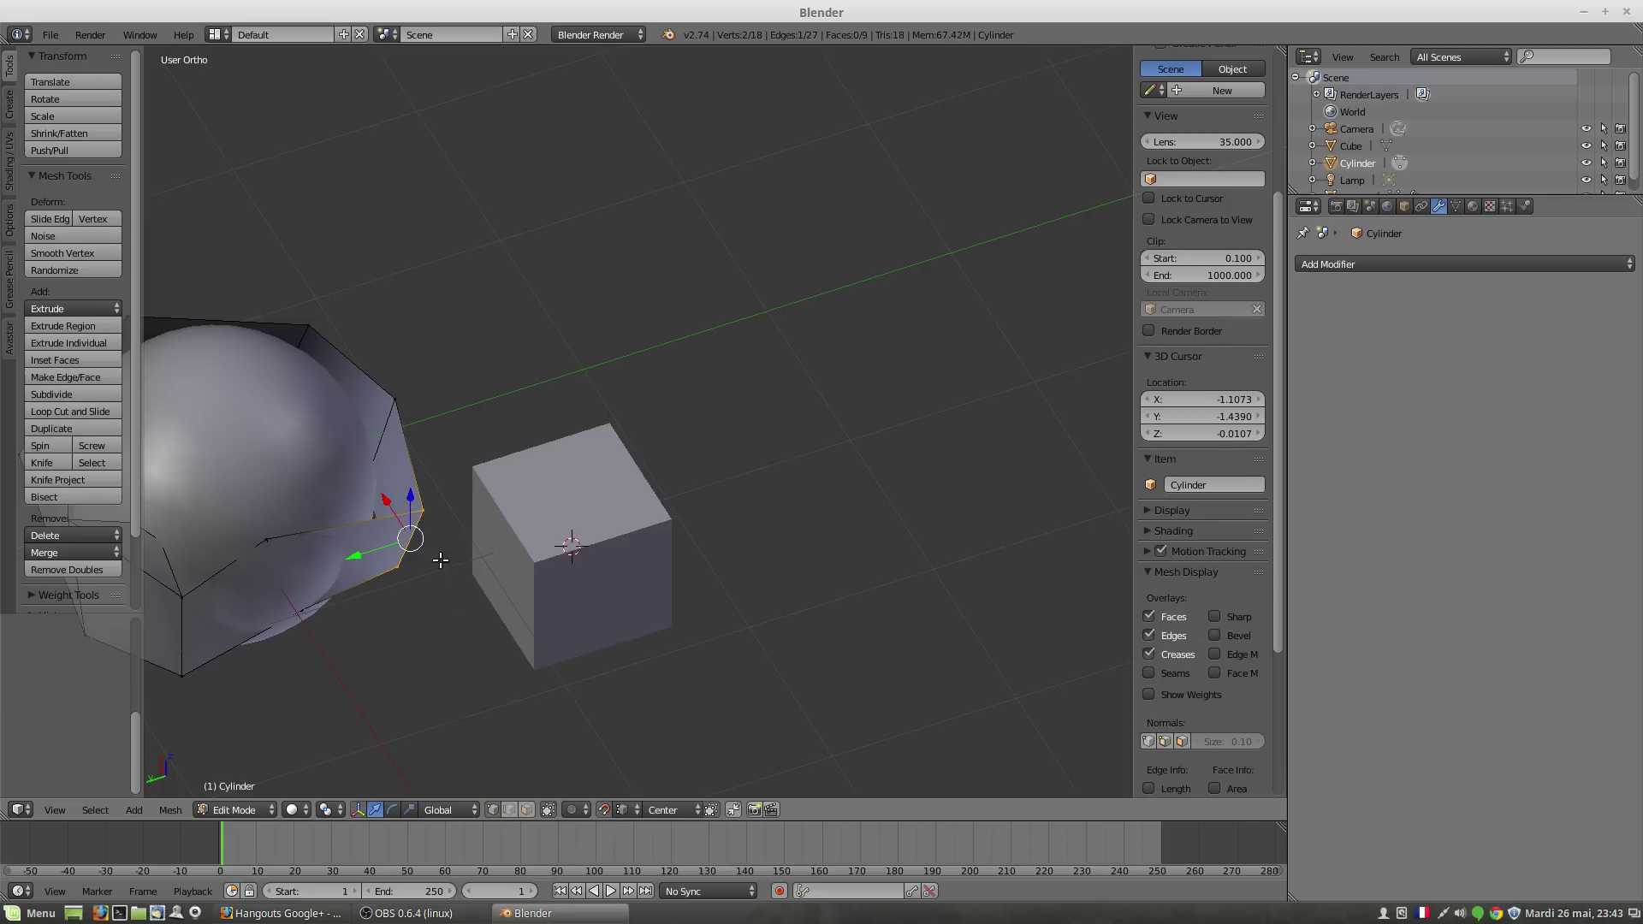
Step: Snap the upper and lower vertices of the band's edge nearest the cube to the matching corners of the cube's closest vertical edge
right_click(420, 515)
key(g)
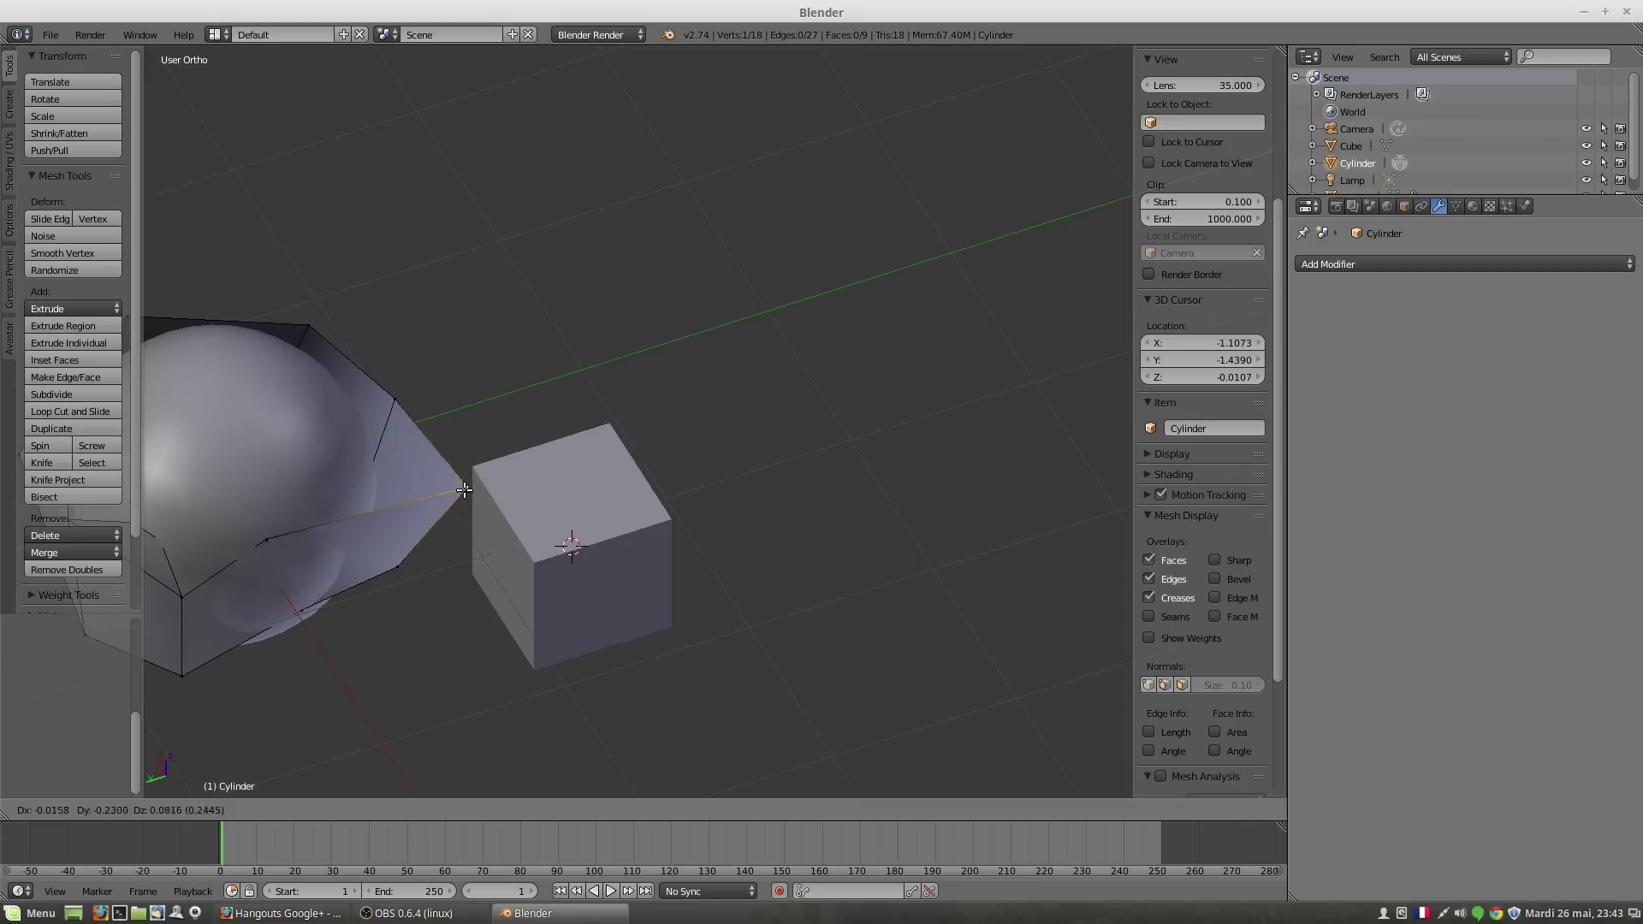
click(483, 469)
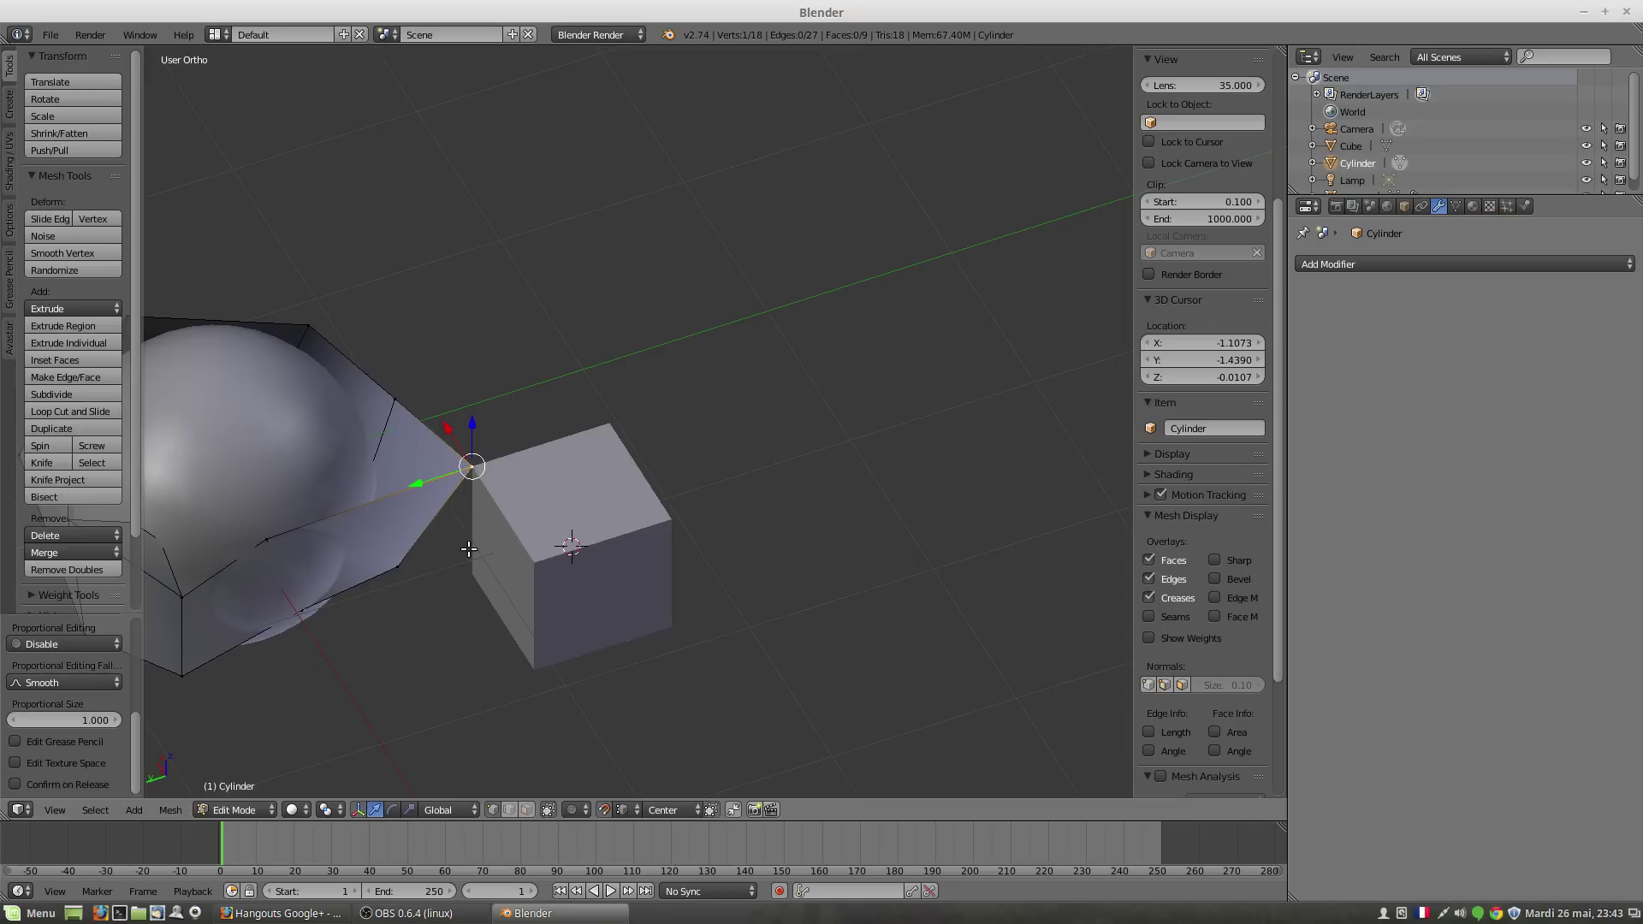
right_click(398, 567)
drag(397, 567, 472, 573)
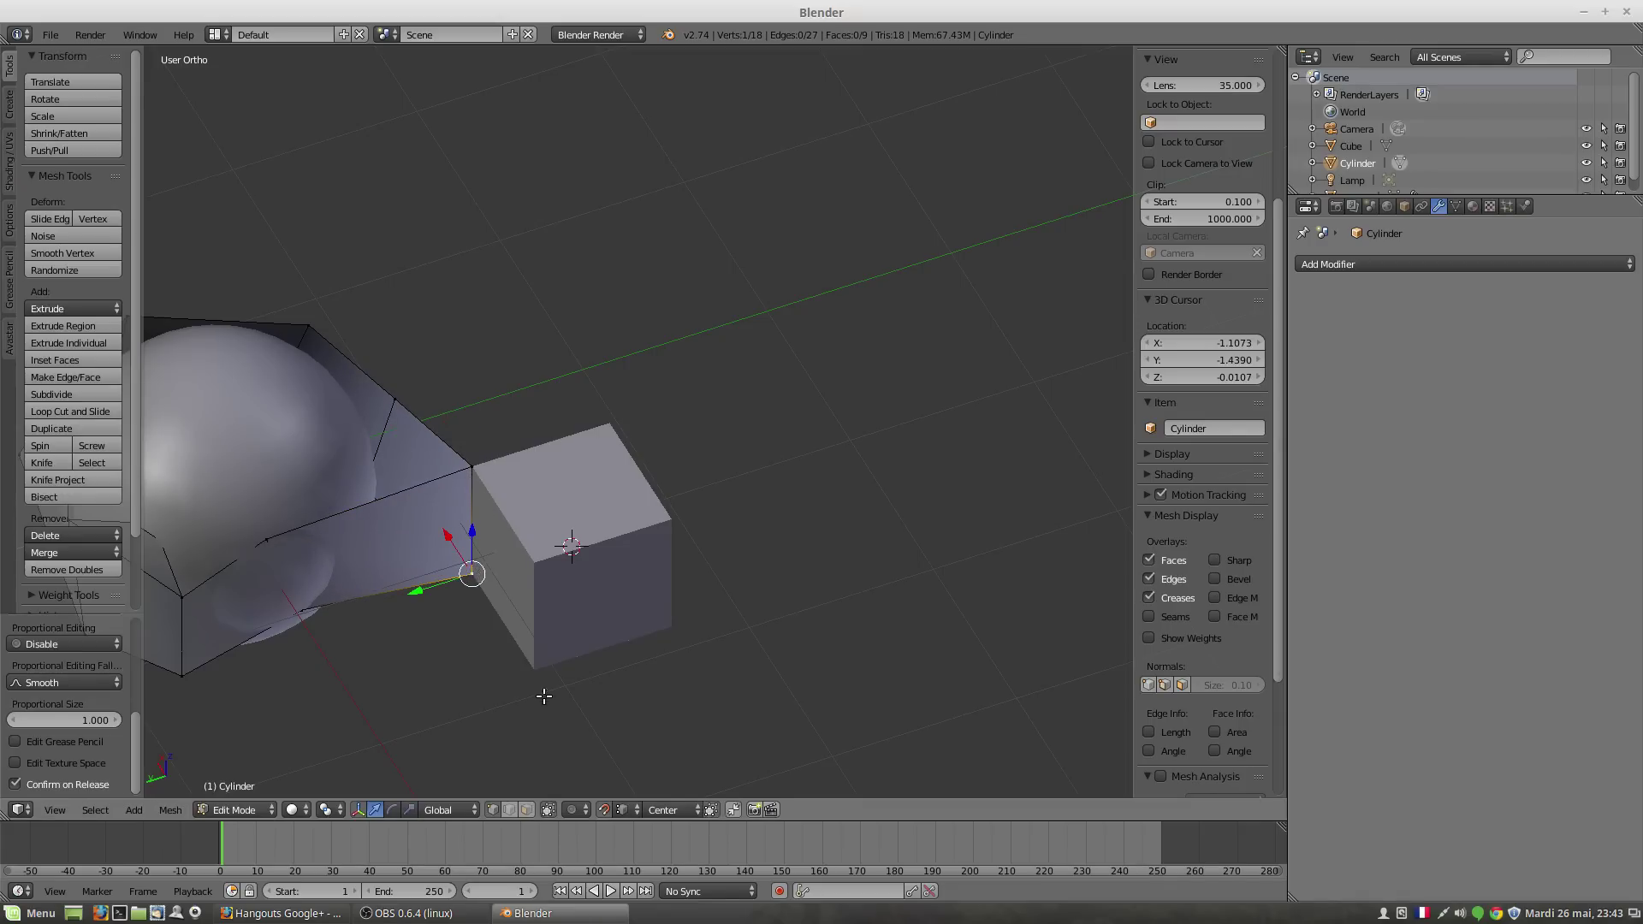
Step: Inspect from several angles how the snapped band edge meets the cube's vertical edge
middle_drag(557, 618, 508, 469)
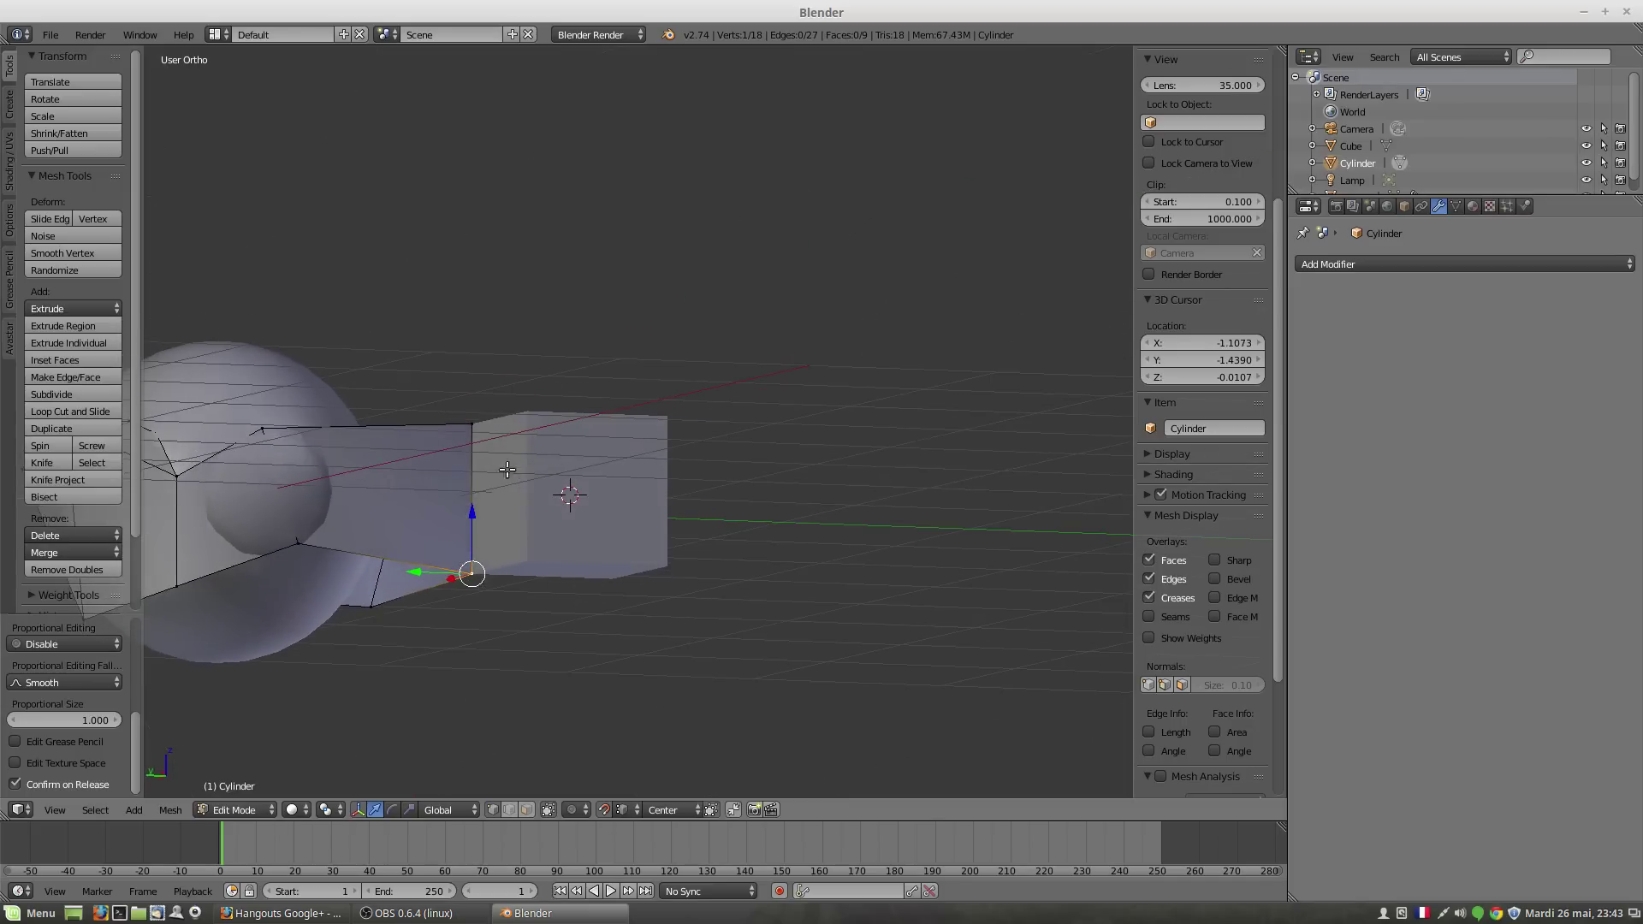
mouse_move(500, 611)
middle_down()
mouse_move(521, 616)
mouse_move(531, 704)
mouse_move(477, 631)
middle_up()
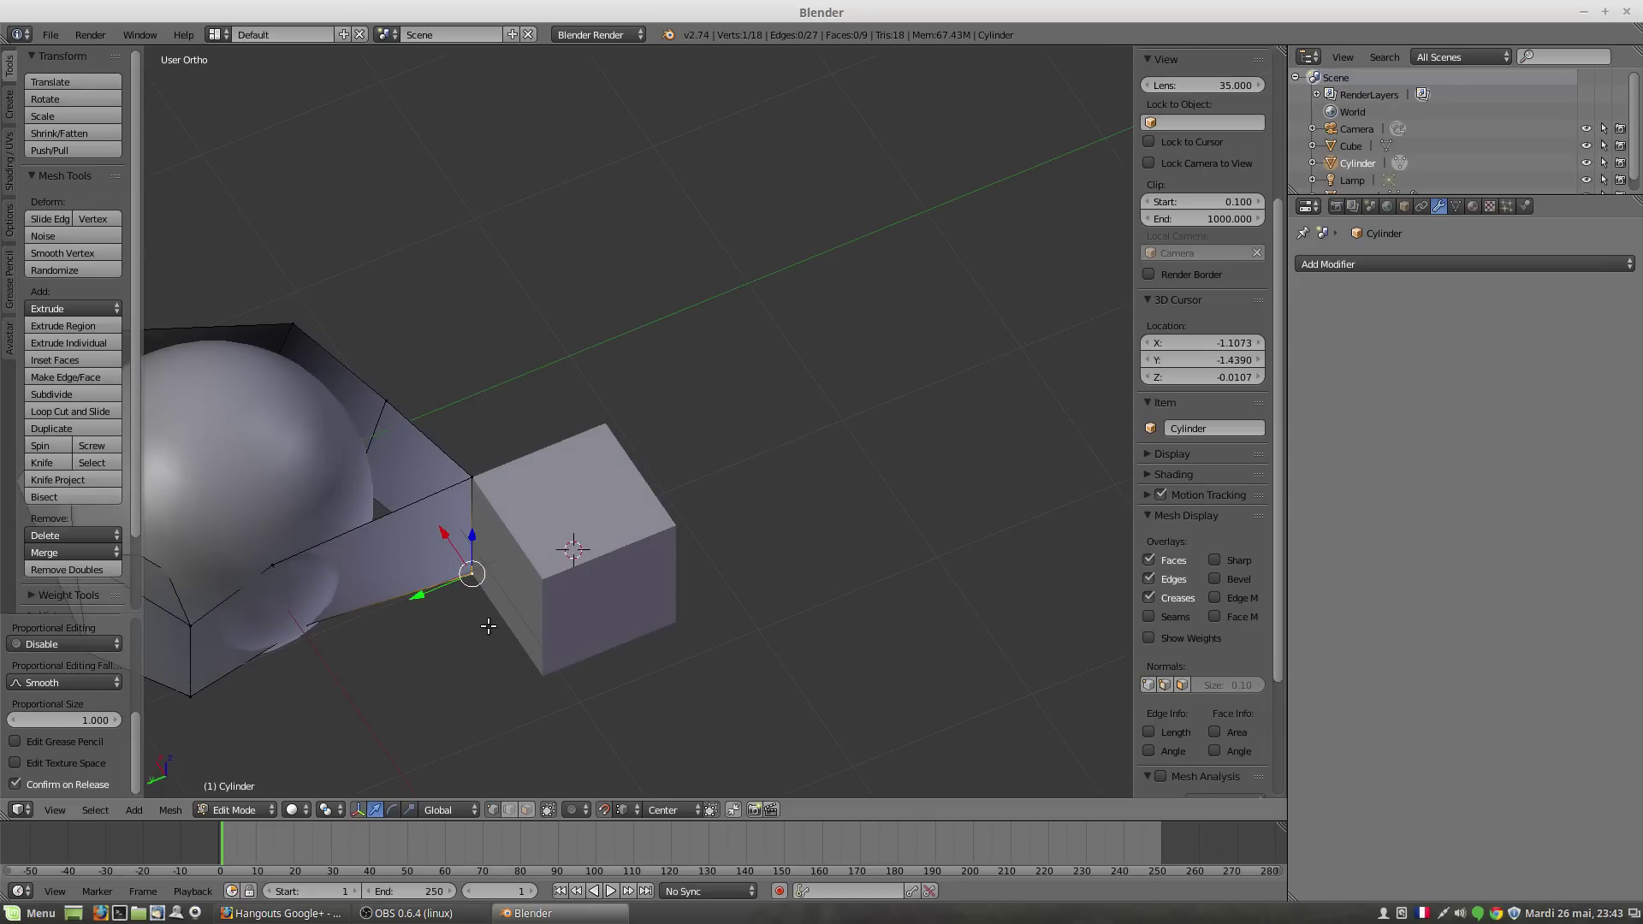
scroll(488, 620, up, 2)
scroll(419, 614, up, 1)
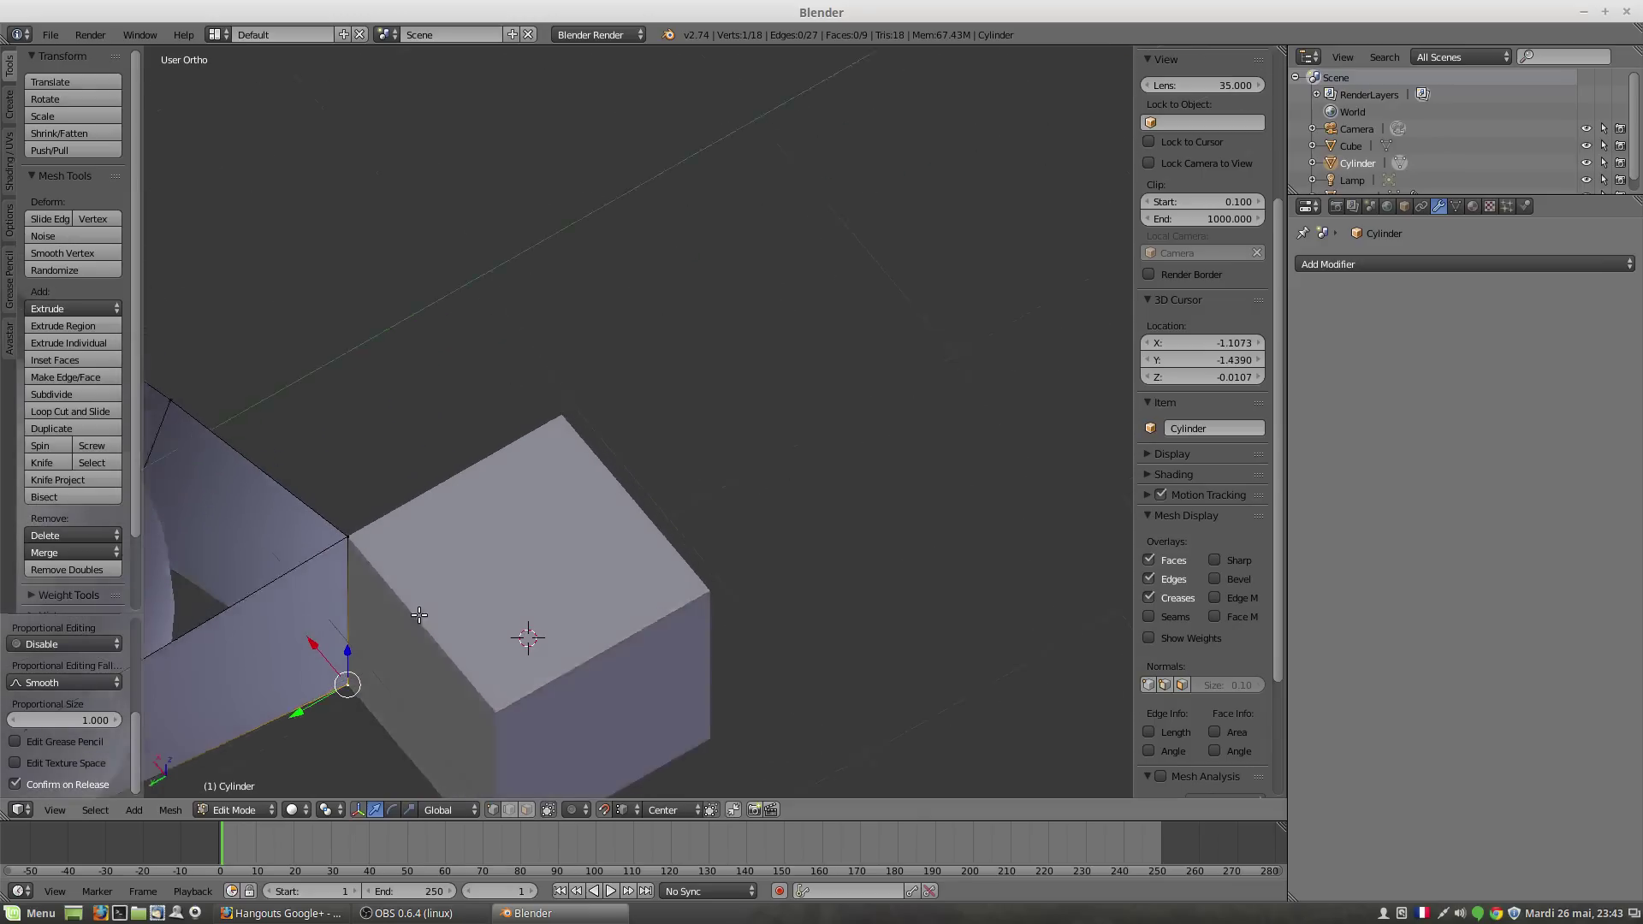
middle_drag(419, 614, 424, 501)
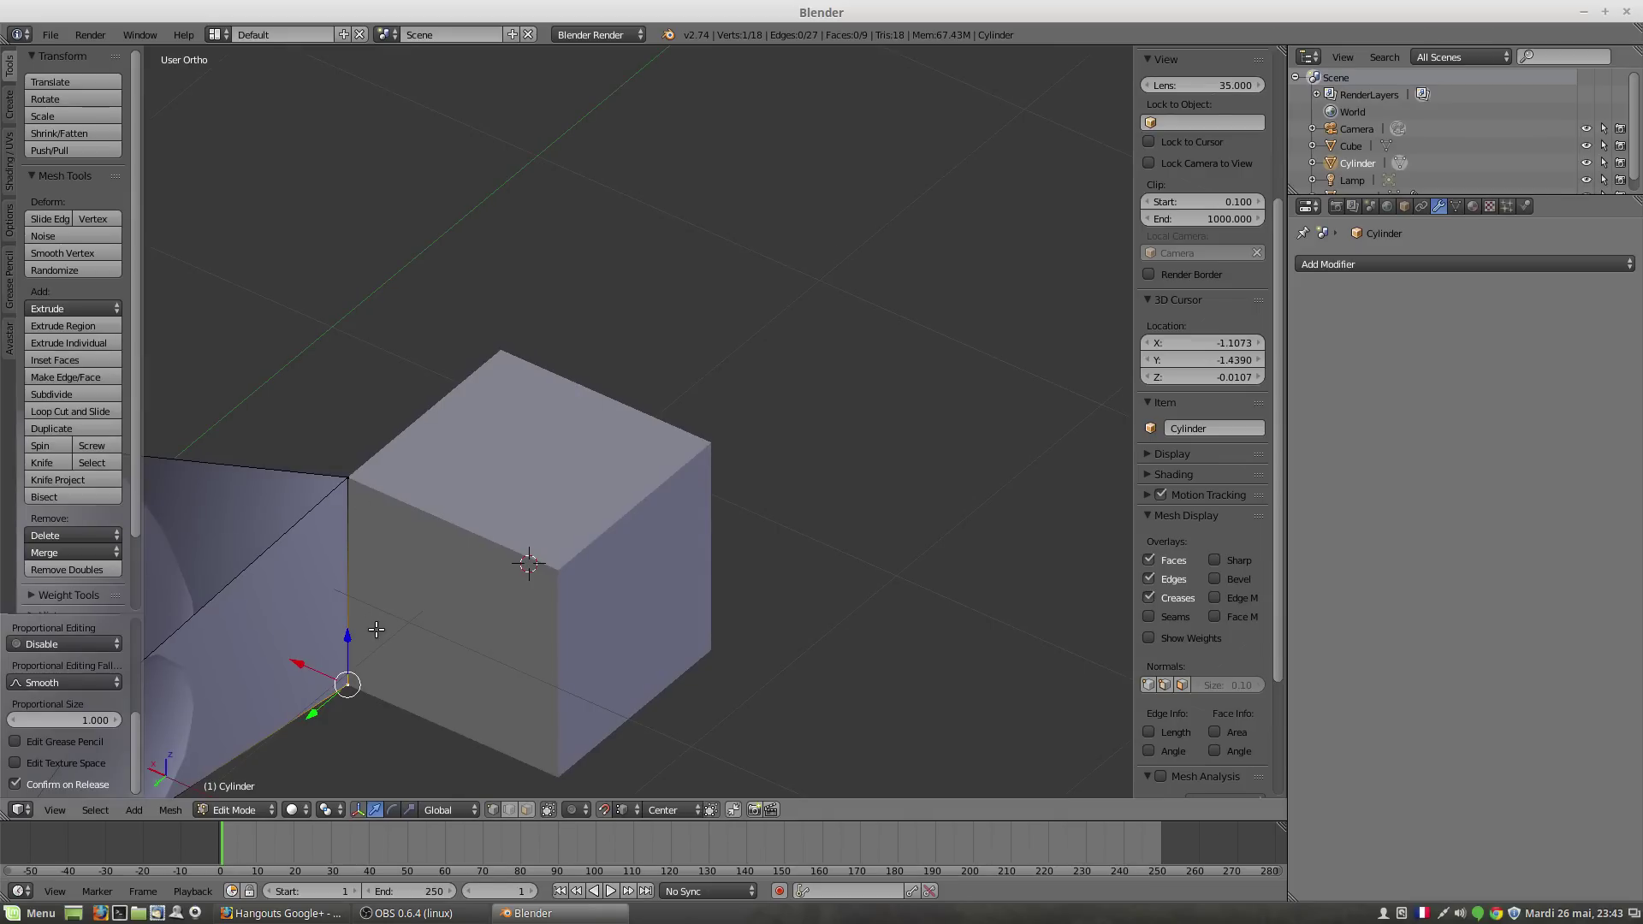
middle_drag(388, 657, 354, 591)
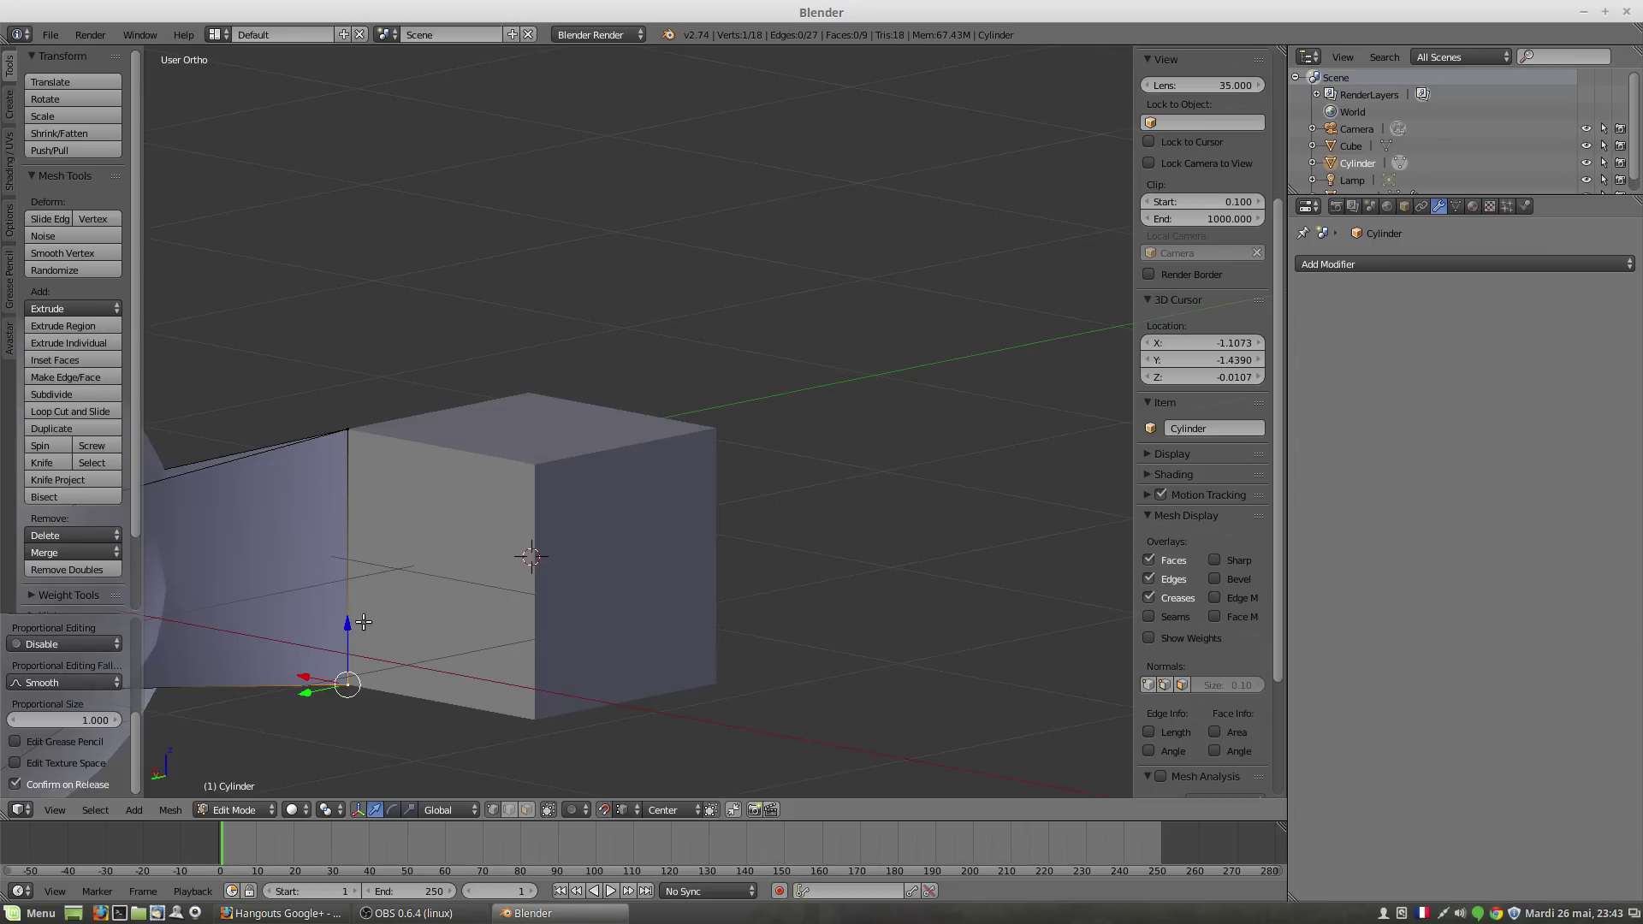
middle_drag(338, 556, 349, 505)
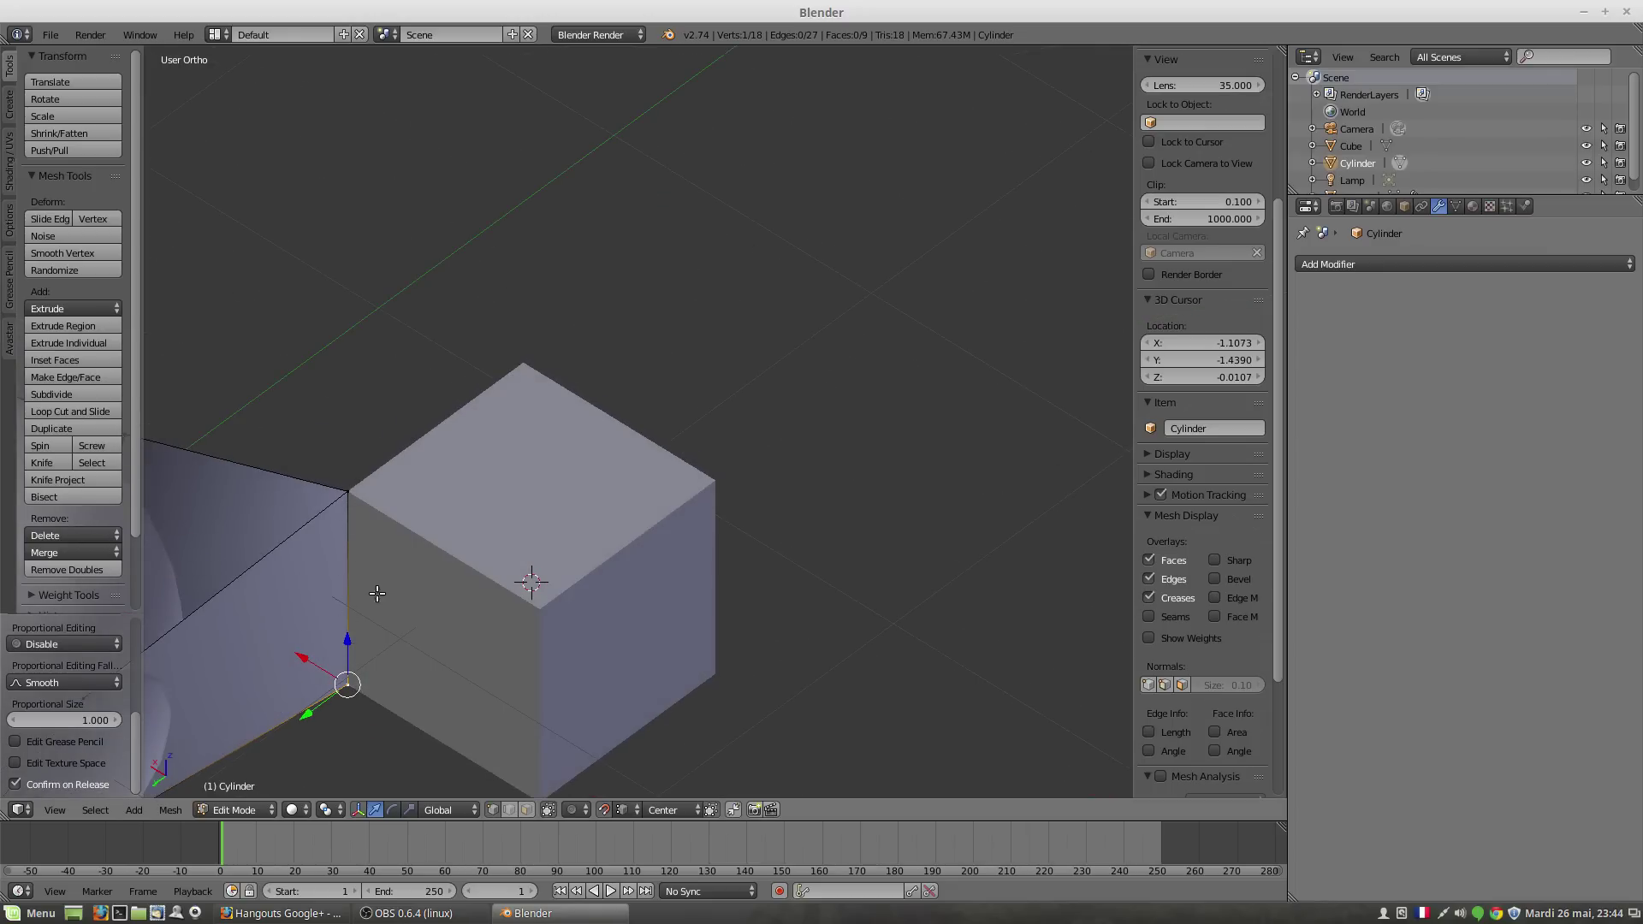
Step: Snap the band's neighbouring upper and lower vertices to the top and bottom corners of the cube's front vertical edge
scroll(376, 643, down, 2)
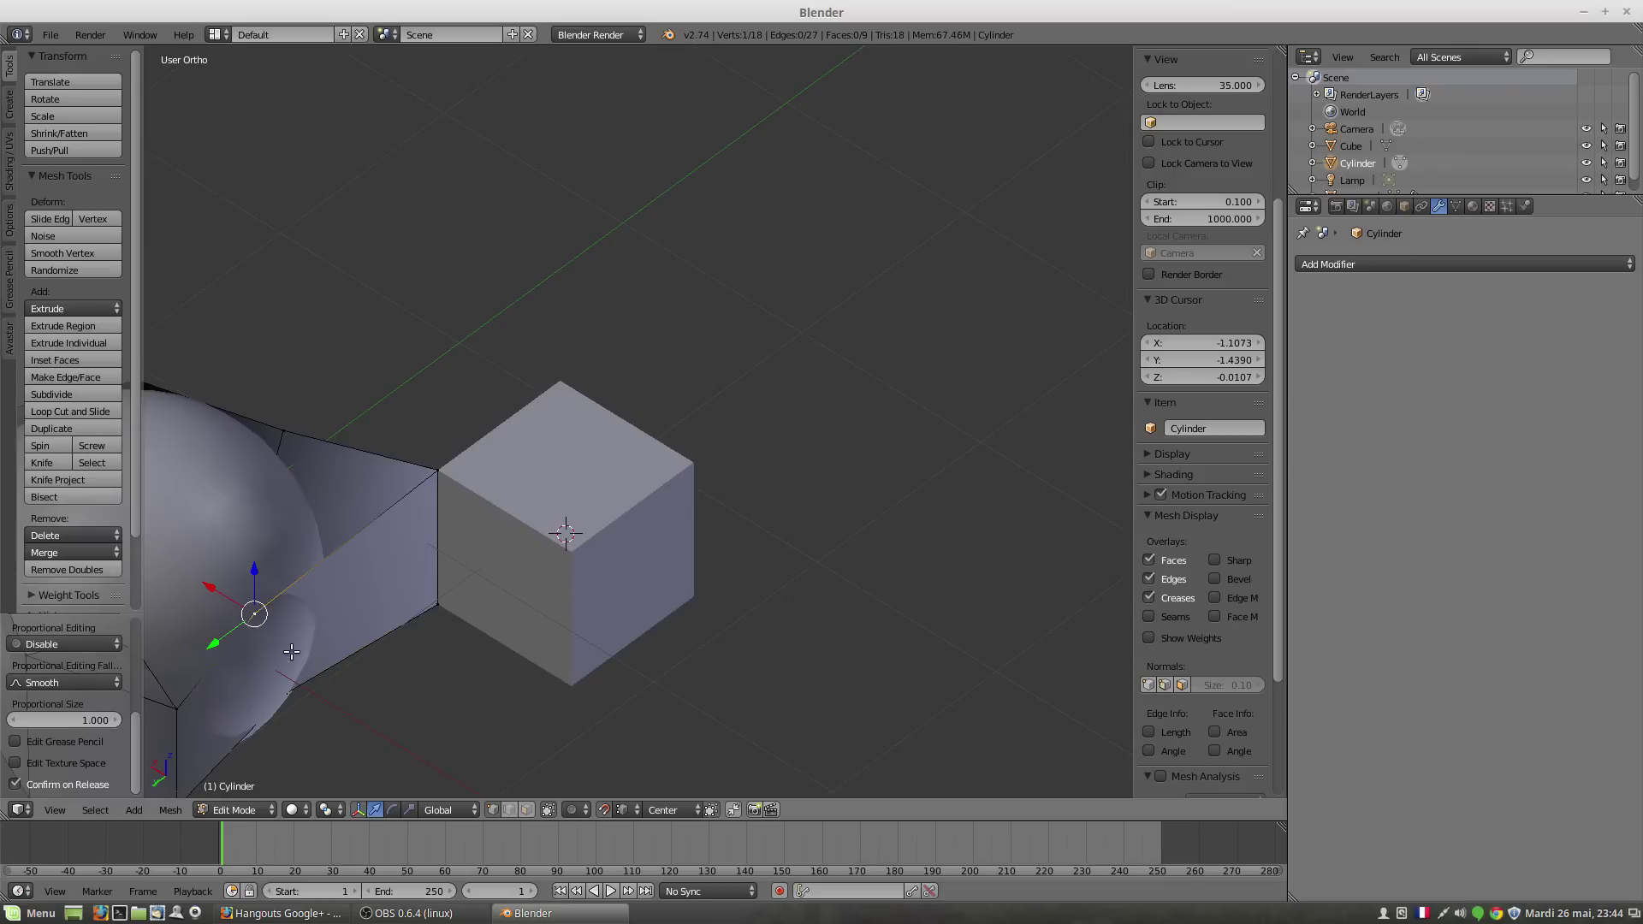
drag(260, 620, 570, 552)
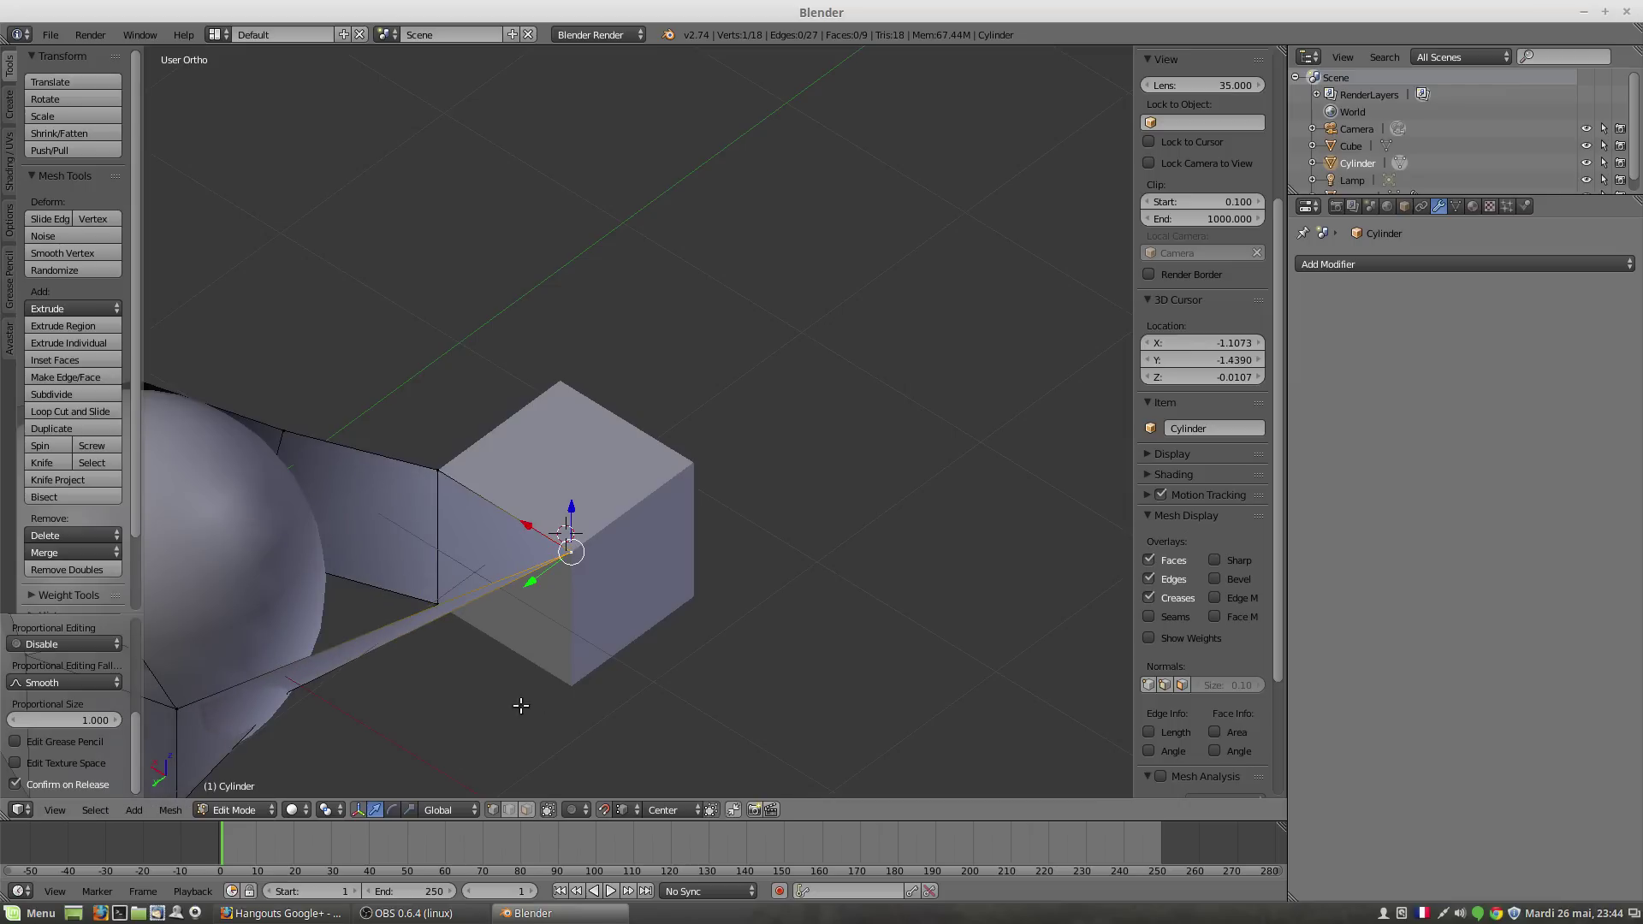
middle_drag(521, 707, 465, 663)
right_click(291, 676)
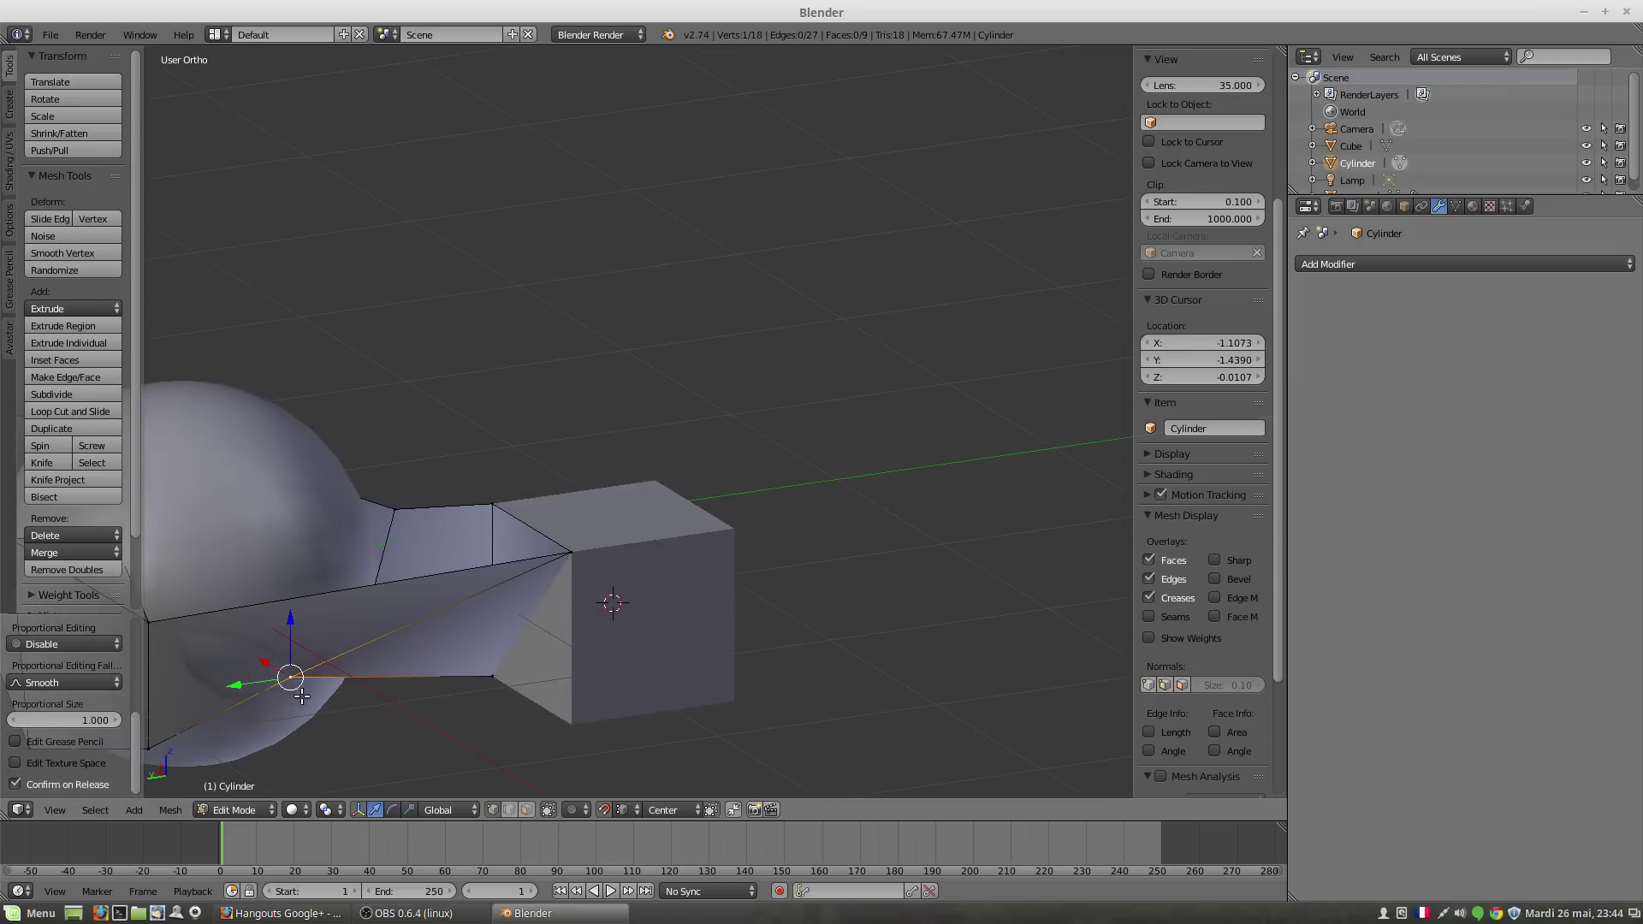
key(g)
drag(573, 726, 570, 723)
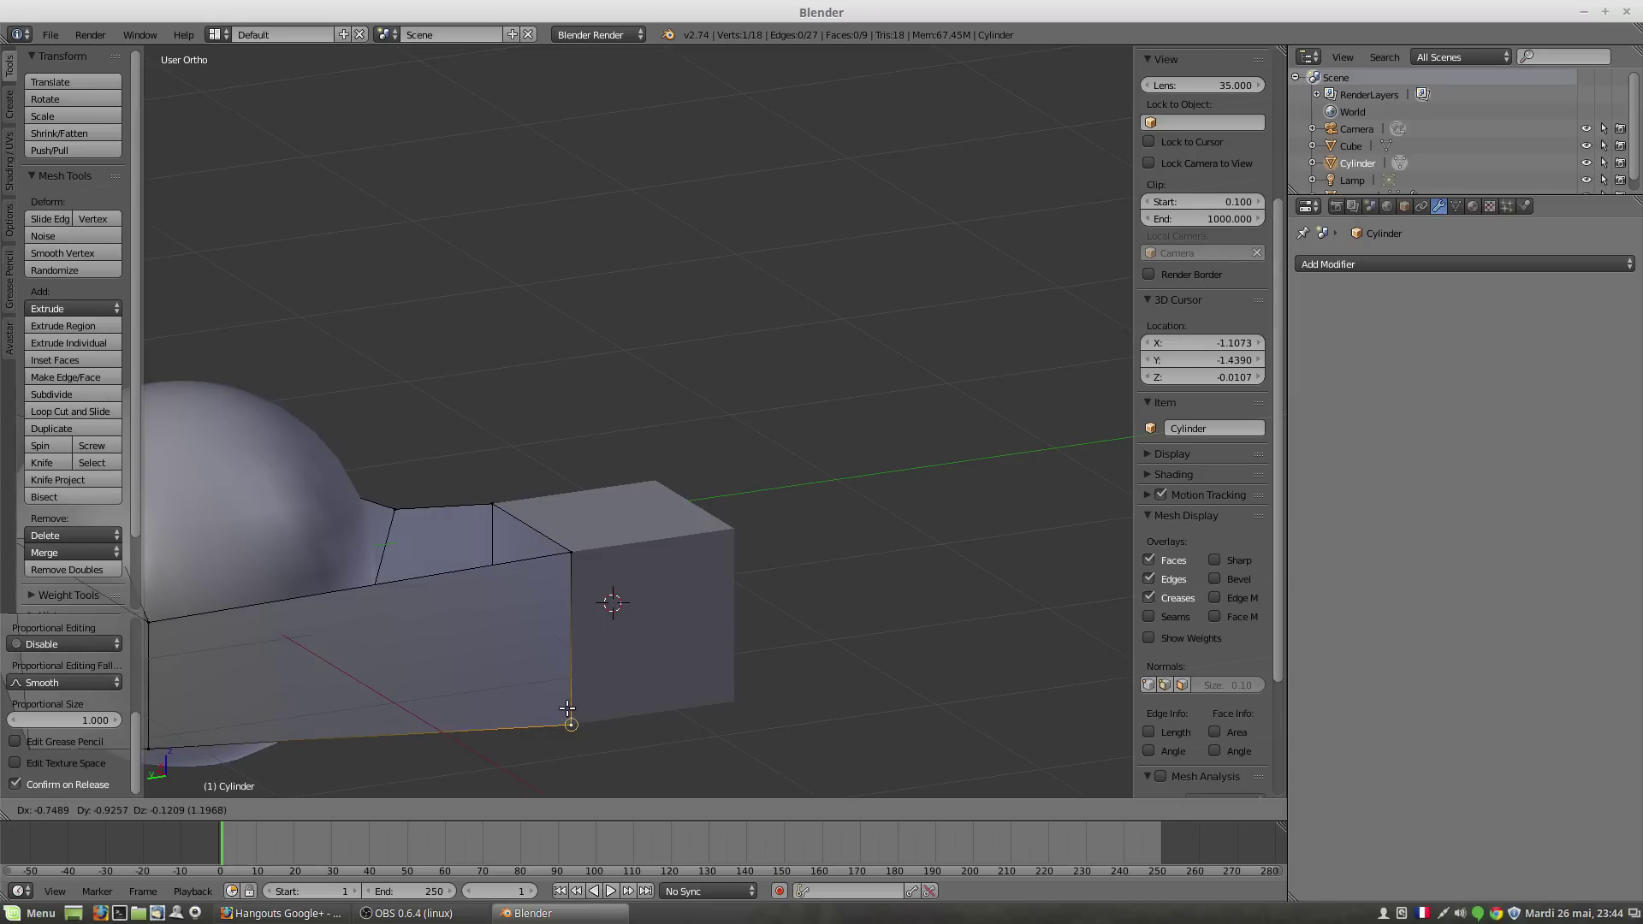
mouse_move(588, 721)
middle_down()
mouse_move(667, 770)
mouse_move(722, 767)
mouse_move(653, 605)
mouse_move(548, 605)
mouse_move(565, 633)
mouse_move(578, 586)
mouse_move(544, 606)
mouse_move(571, 727)
middle_up()
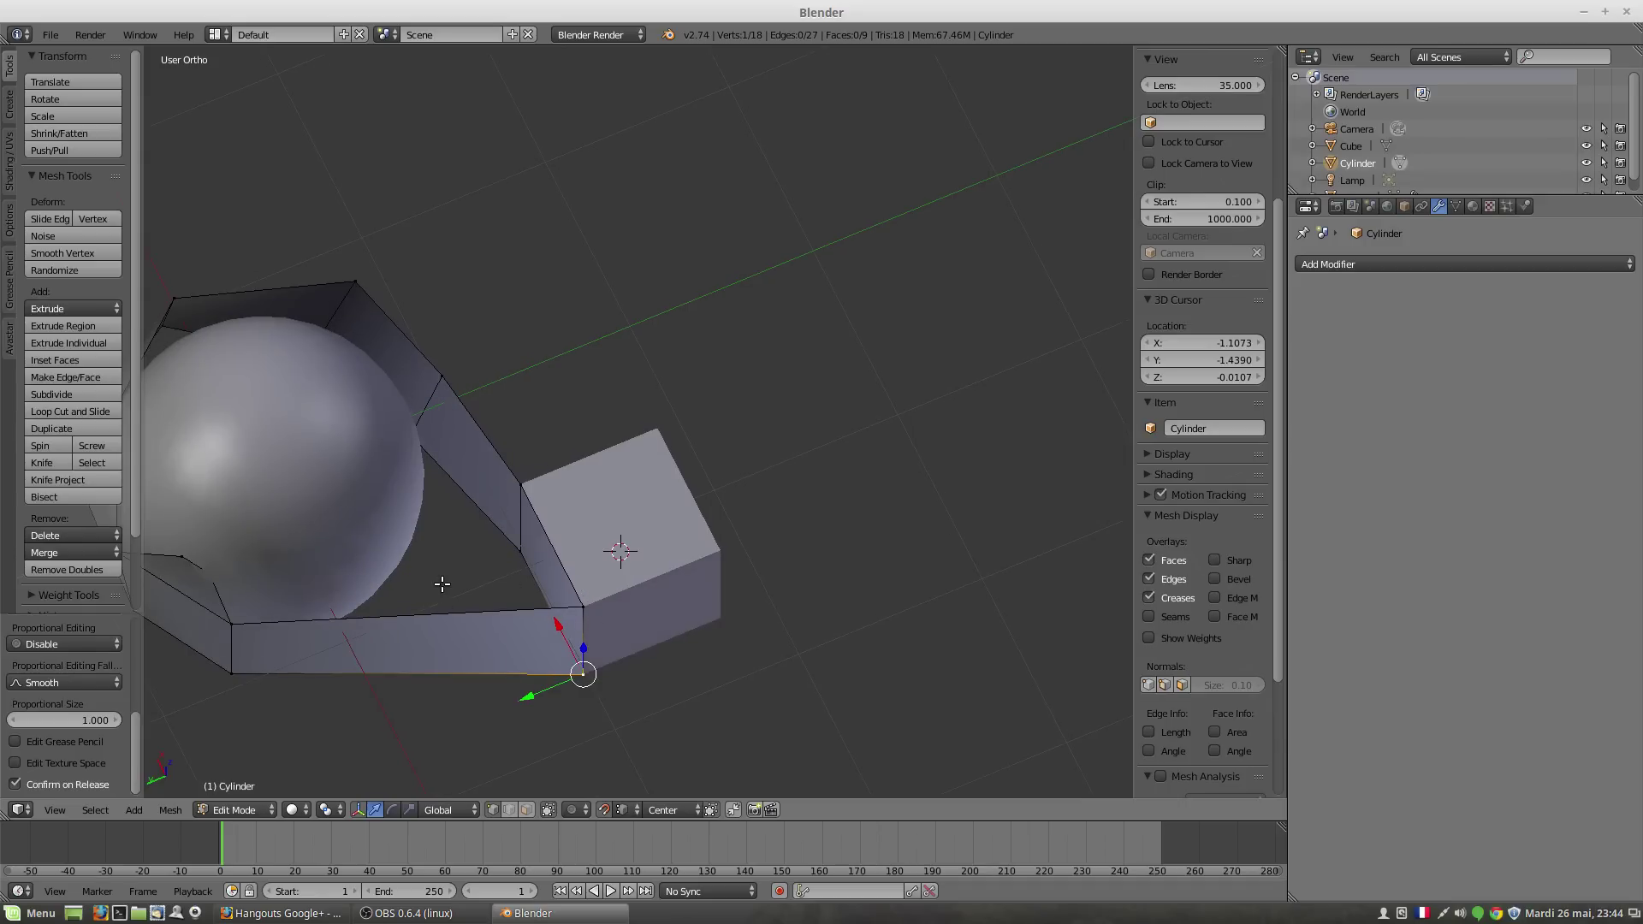
middle_drag(421, 567, 385, 518)
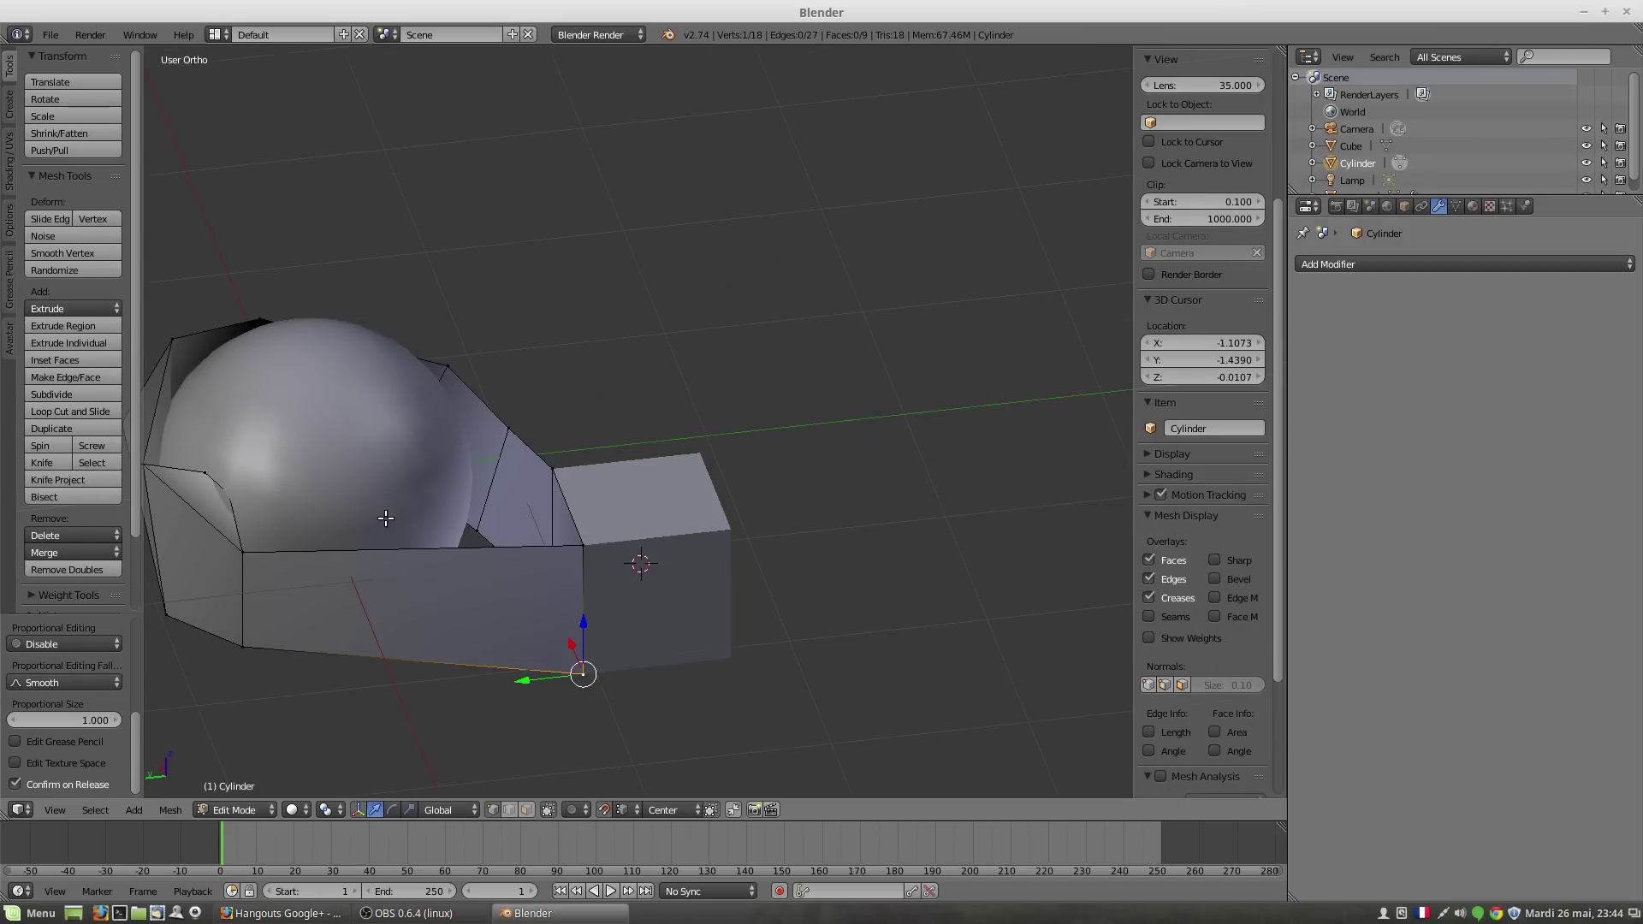
Step: Select the band's edge along the cube's front vertical edge and snap its centre to the cube's lower front corner
click(664, 809)
click(507, 808)
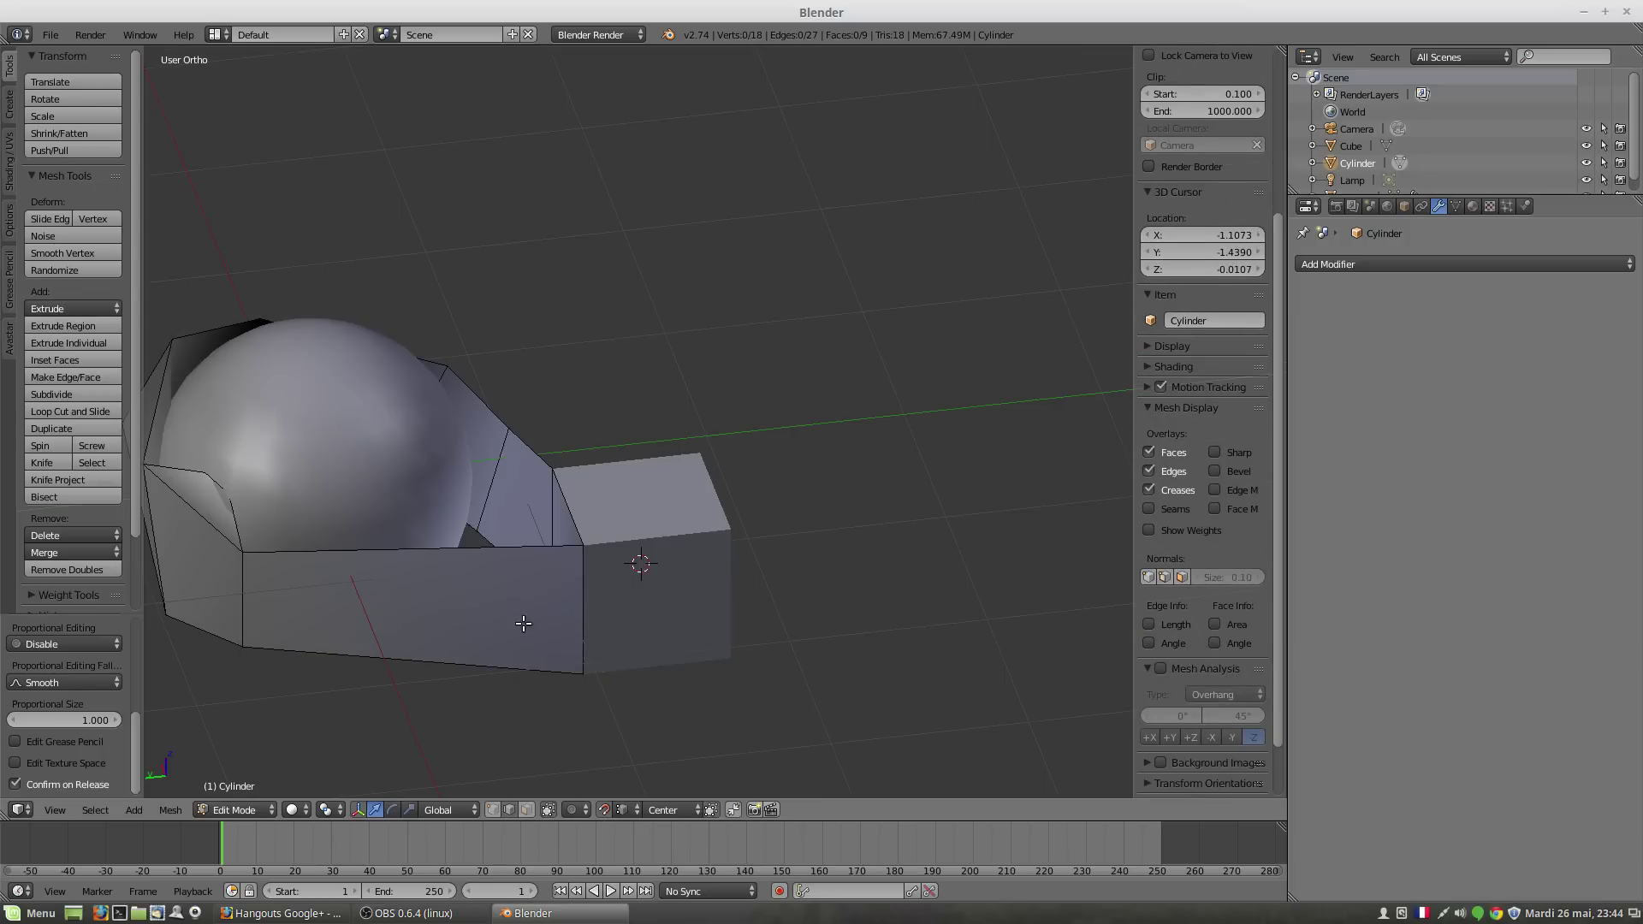
right_click(584, 594)
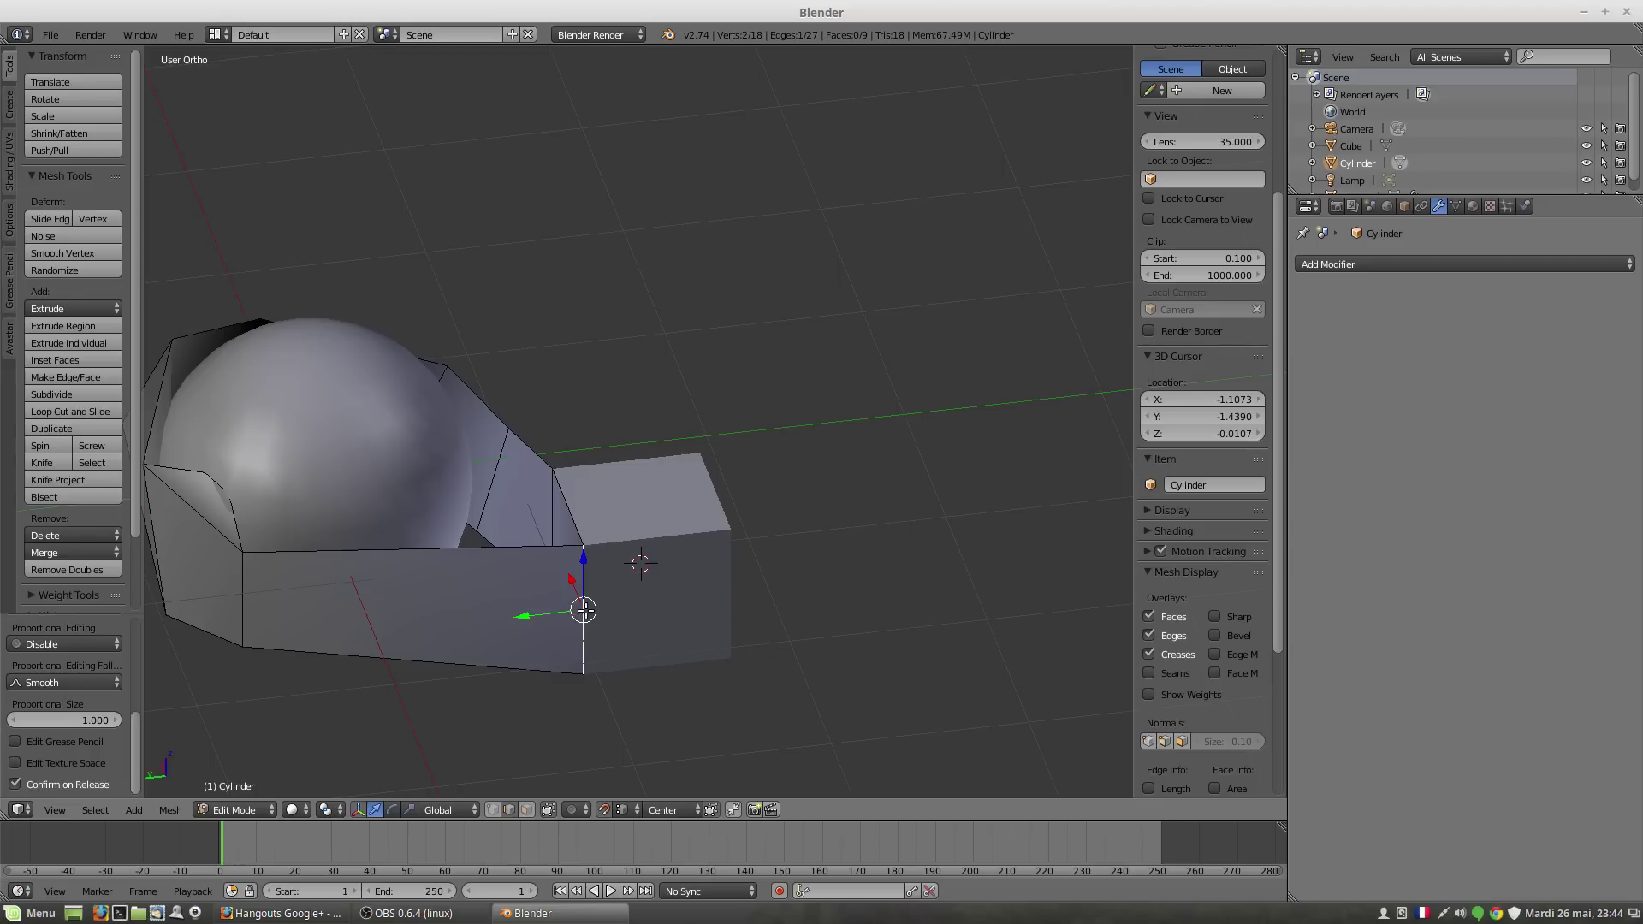
drag(584, 609, 596, 677)
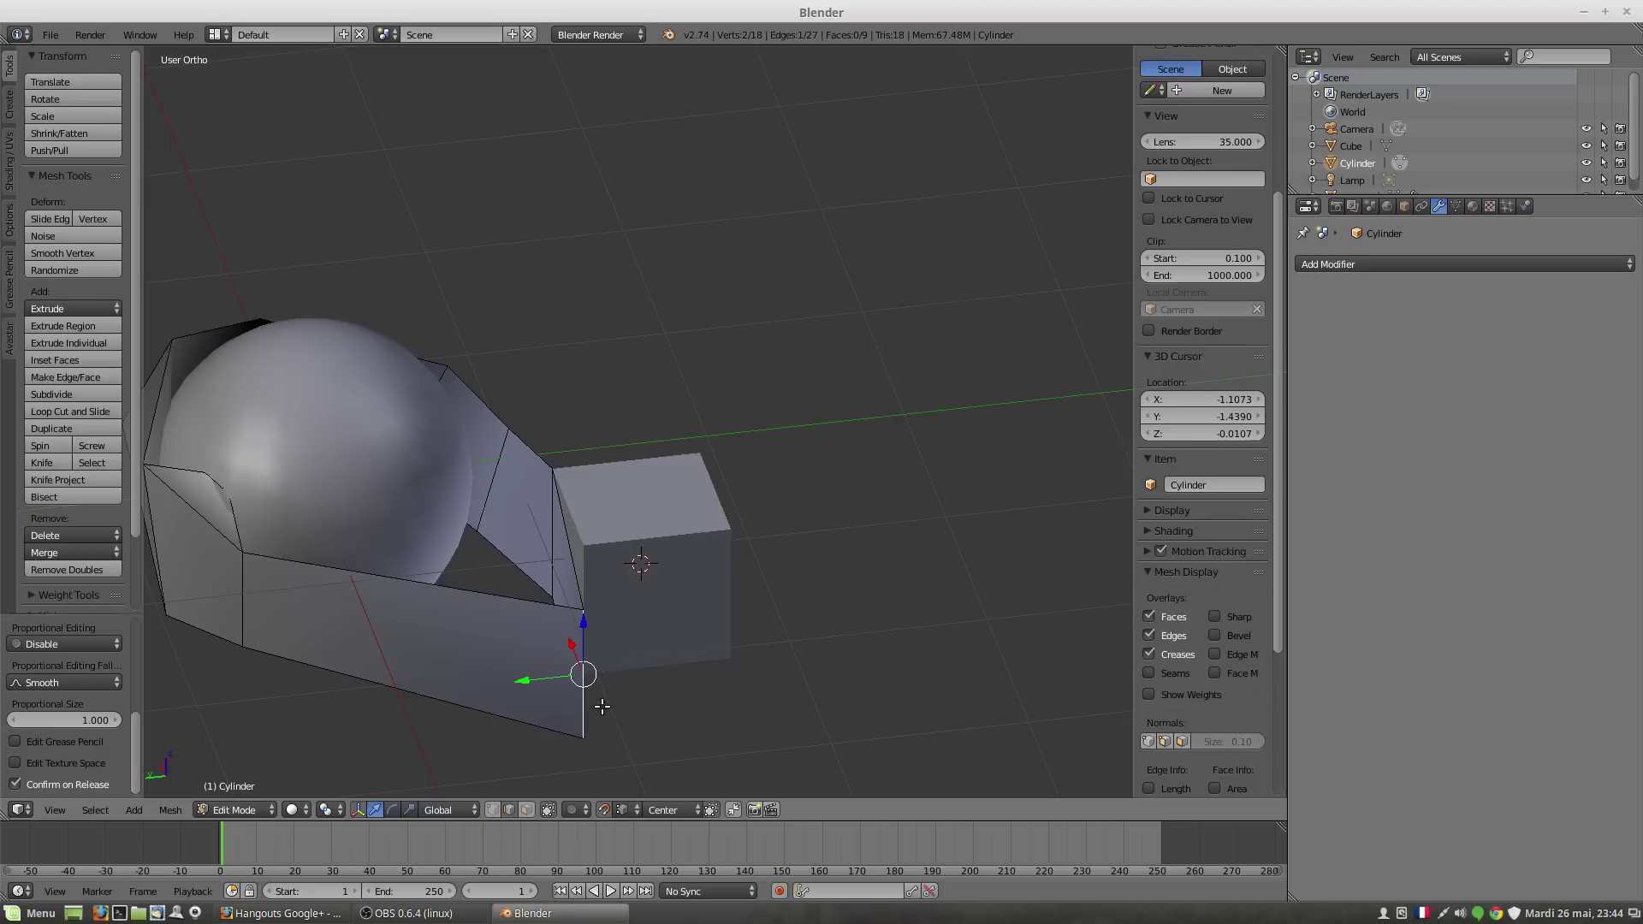
Step: Set the snap target to Closest and try moving the selected edge around the cube's corners
click(661, 809)
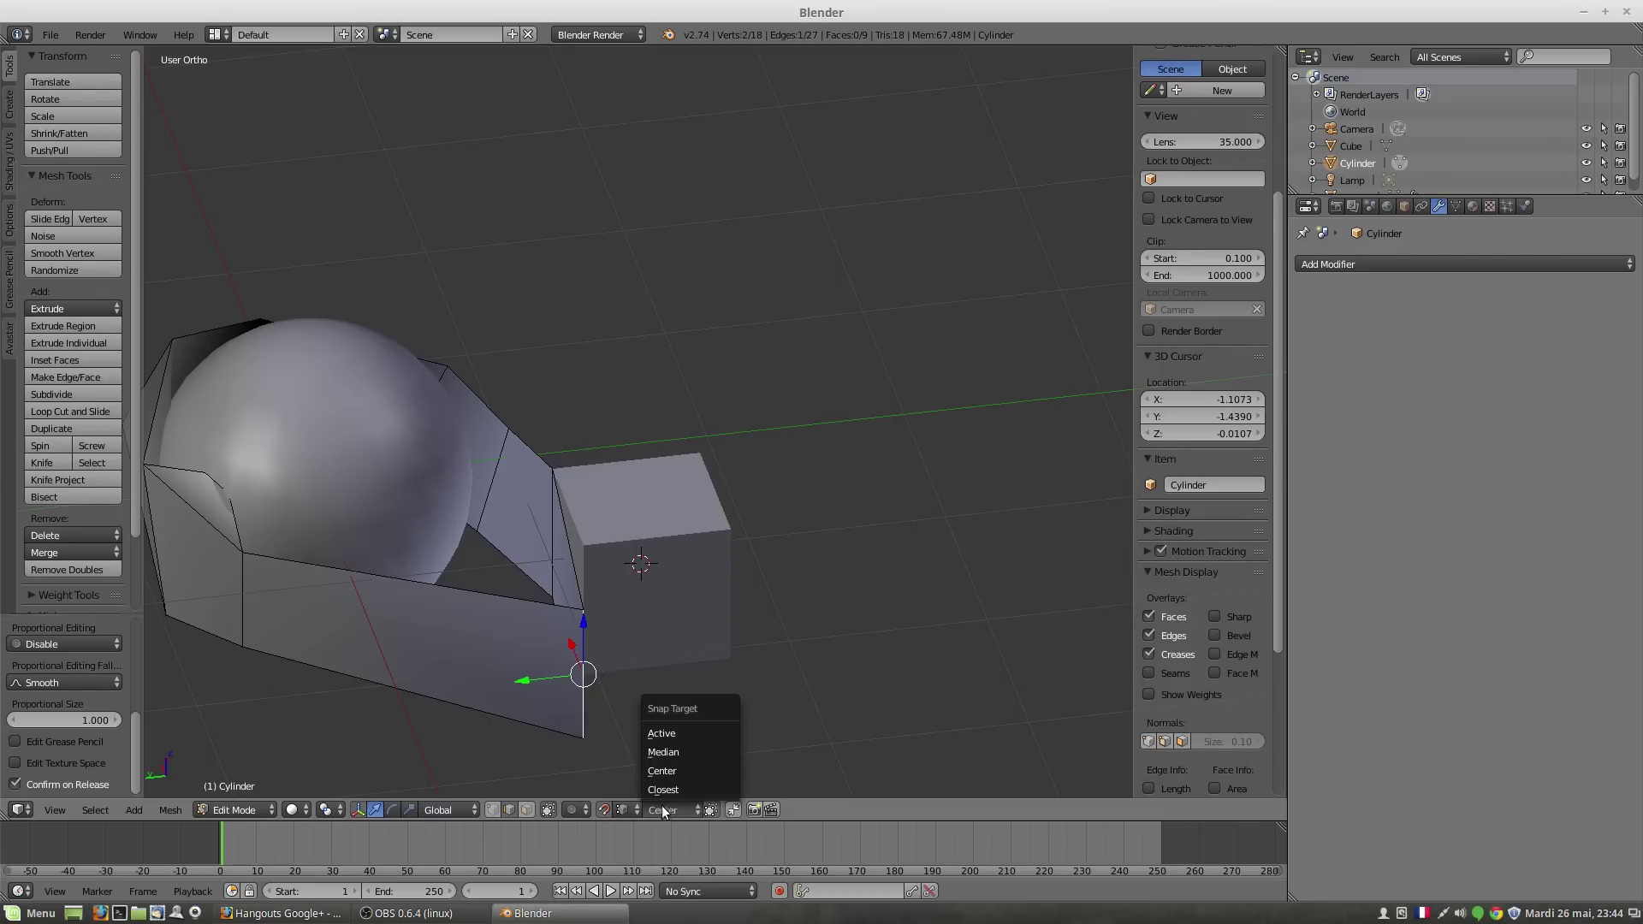
click(664, 790)
drag(586, 676, 519, 639)
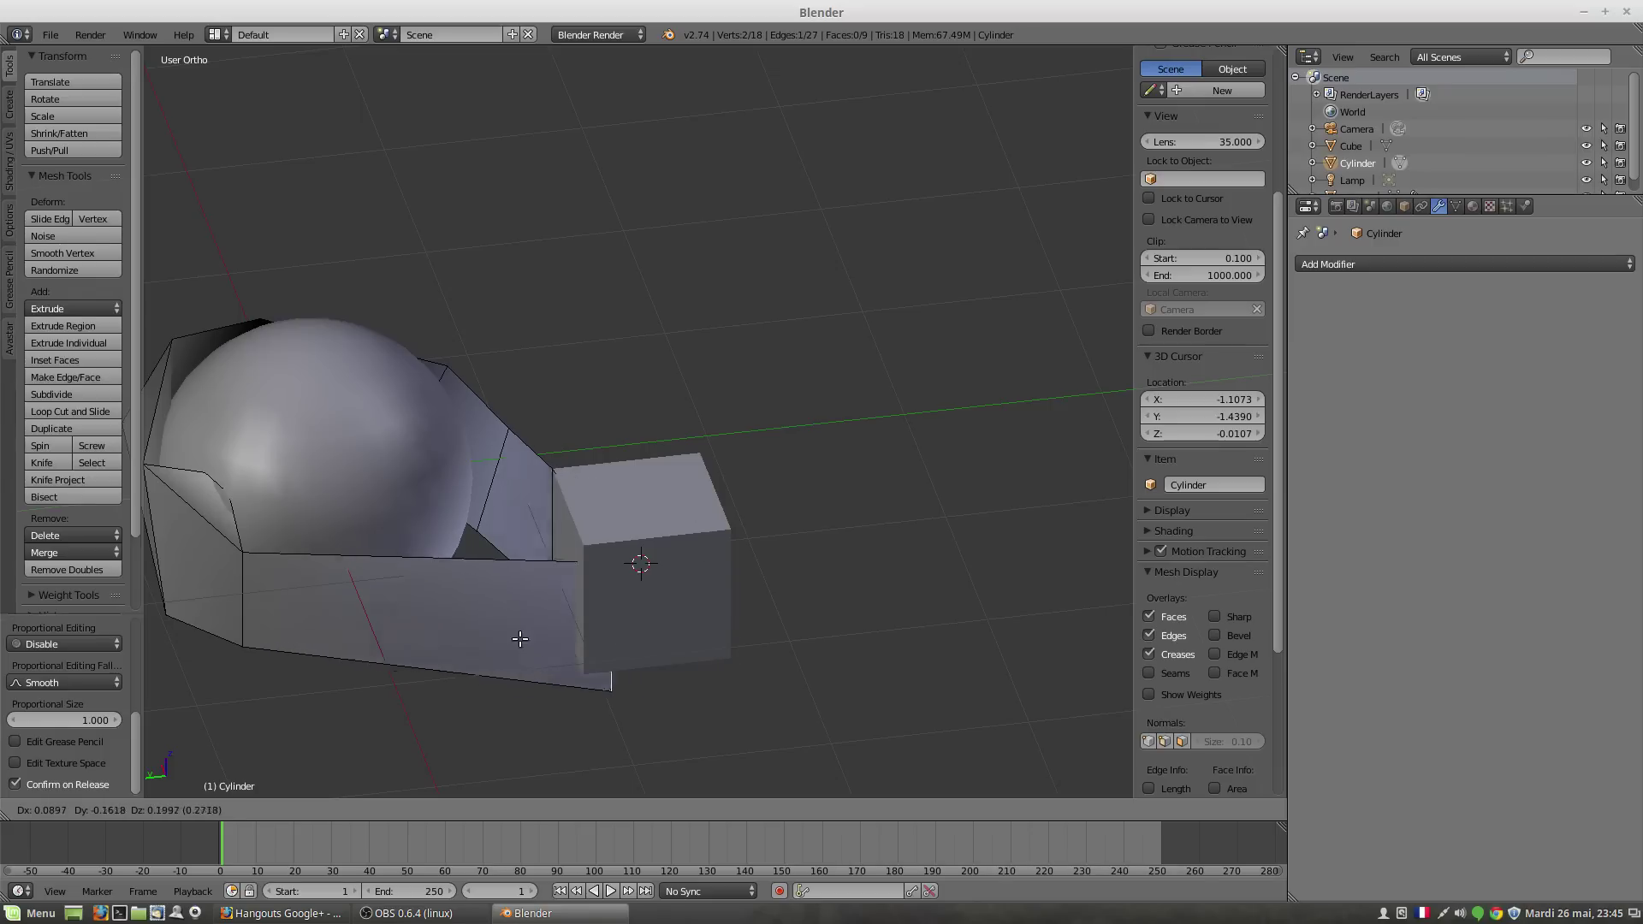
key(Escape)
Step: Set the snap target to Median and try snapping the selected edge to the cube's upper front corner
click(665, 809)
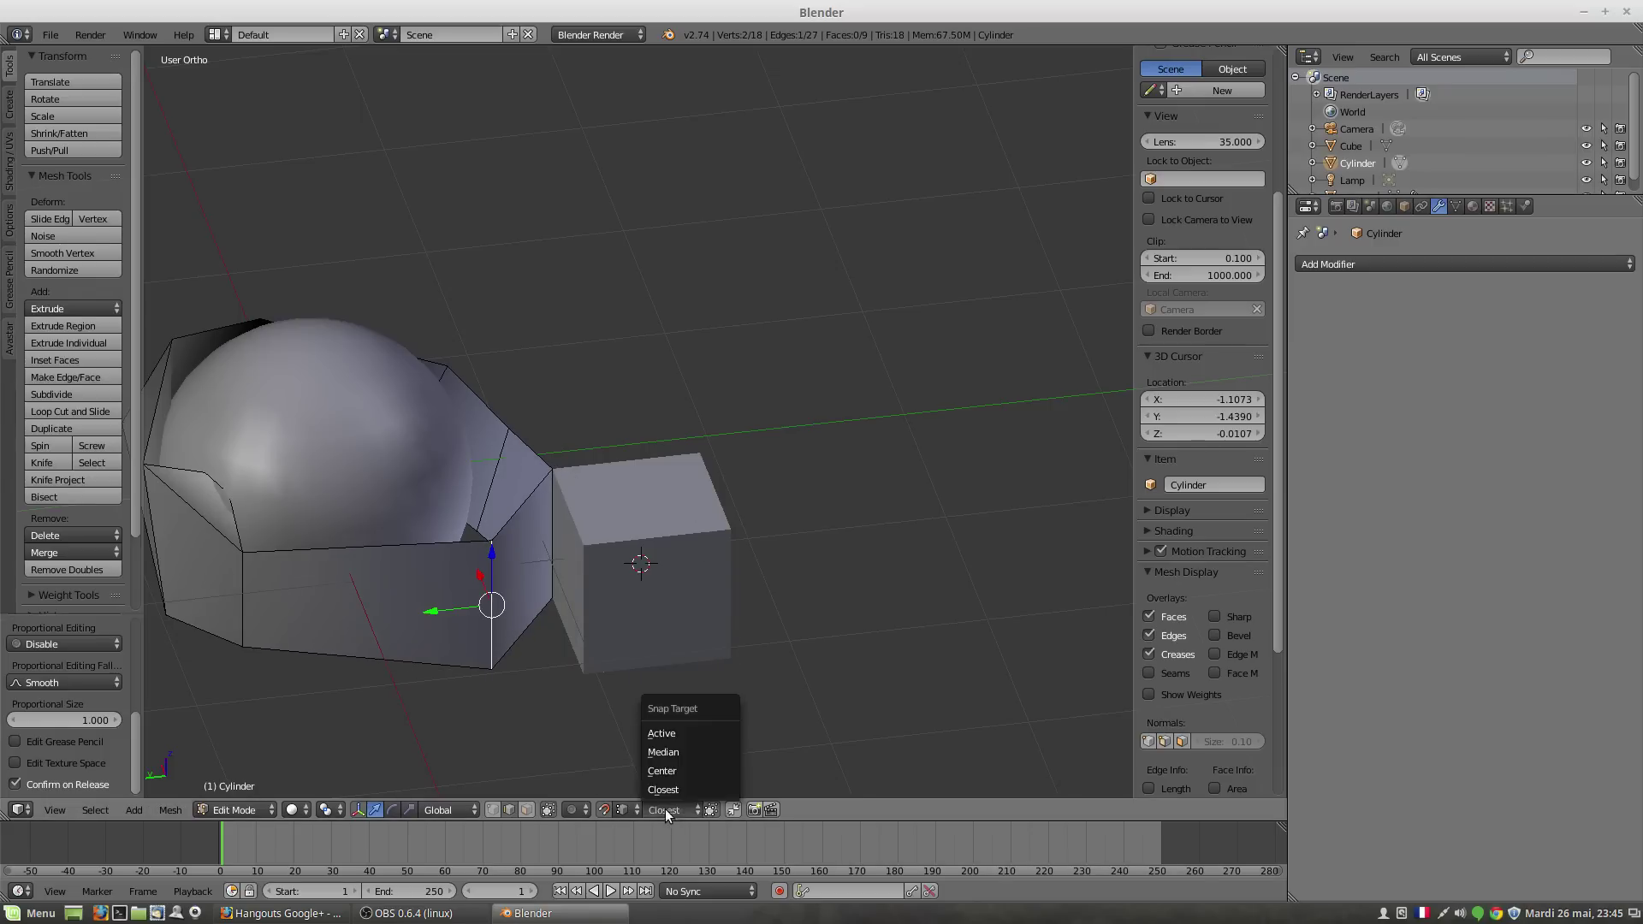
click(663, 752)
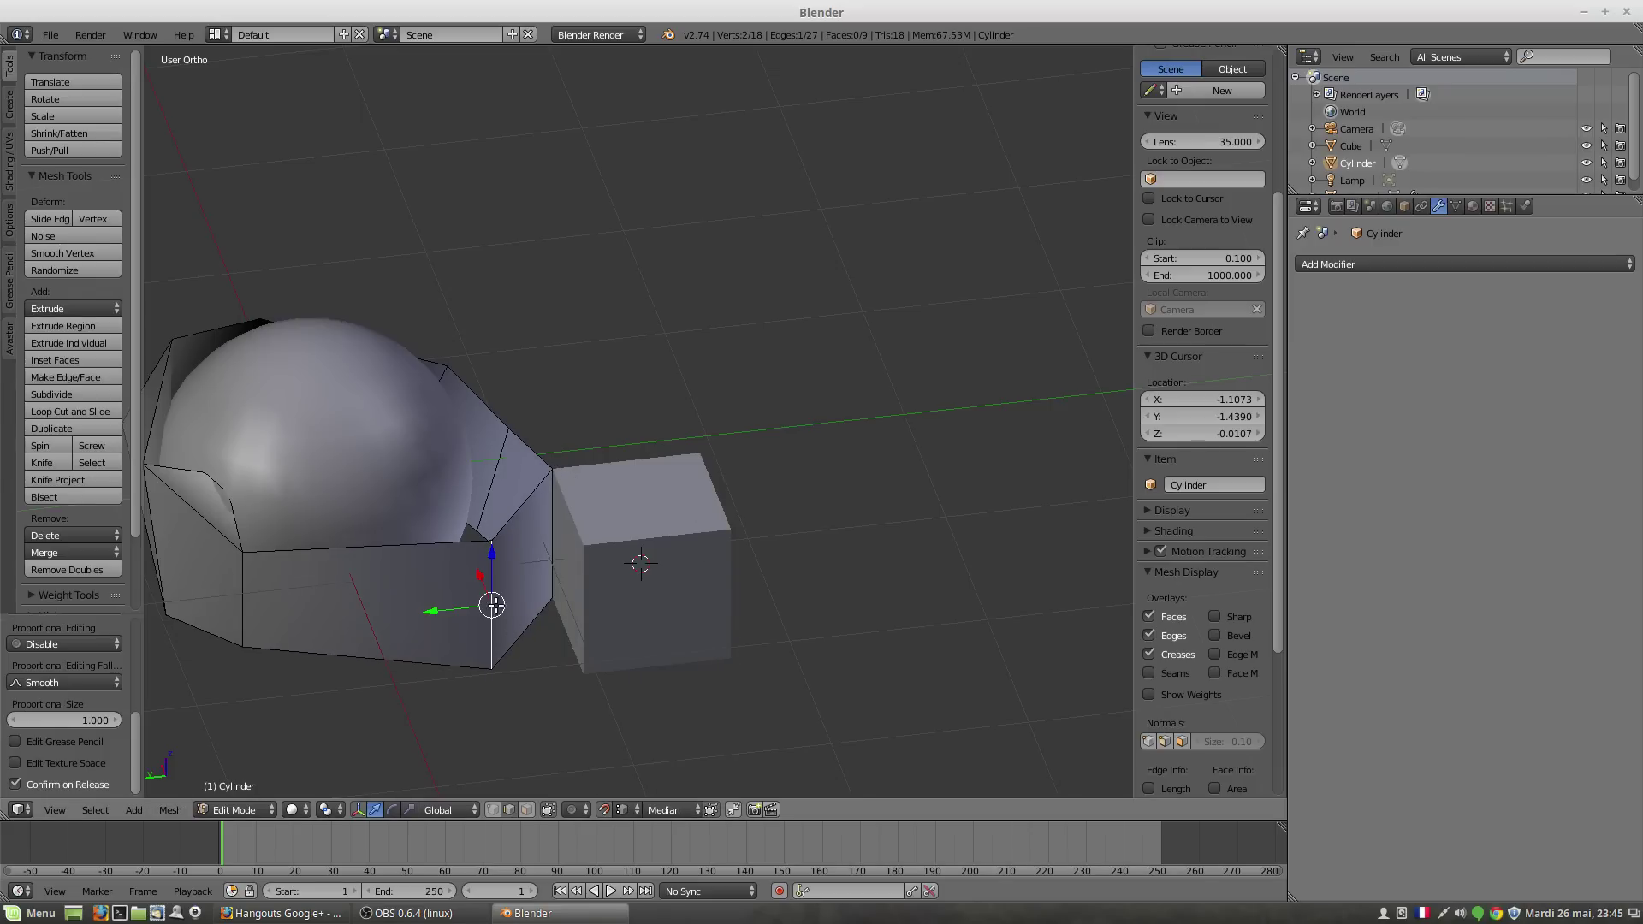
ctrl+drag(493, 604, 589, 551)
right_click(588, 551)
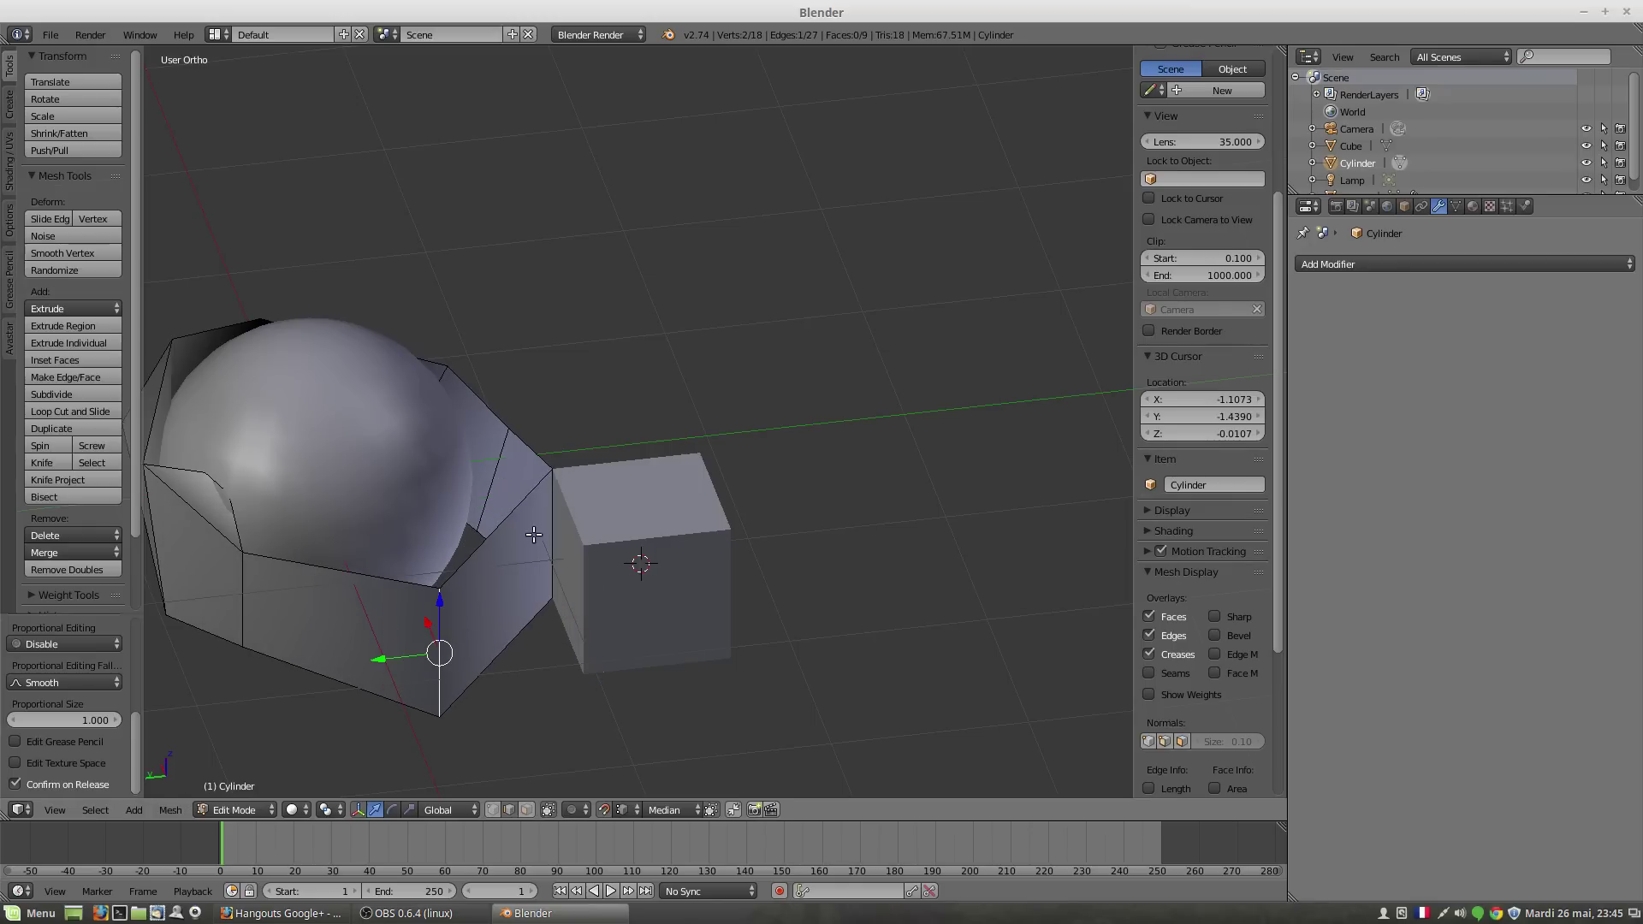
Step: Select the band face between the moved edge and the cube's near vertical edge, and shift it slightly toward the sphere
shift+right_click(548, 475)
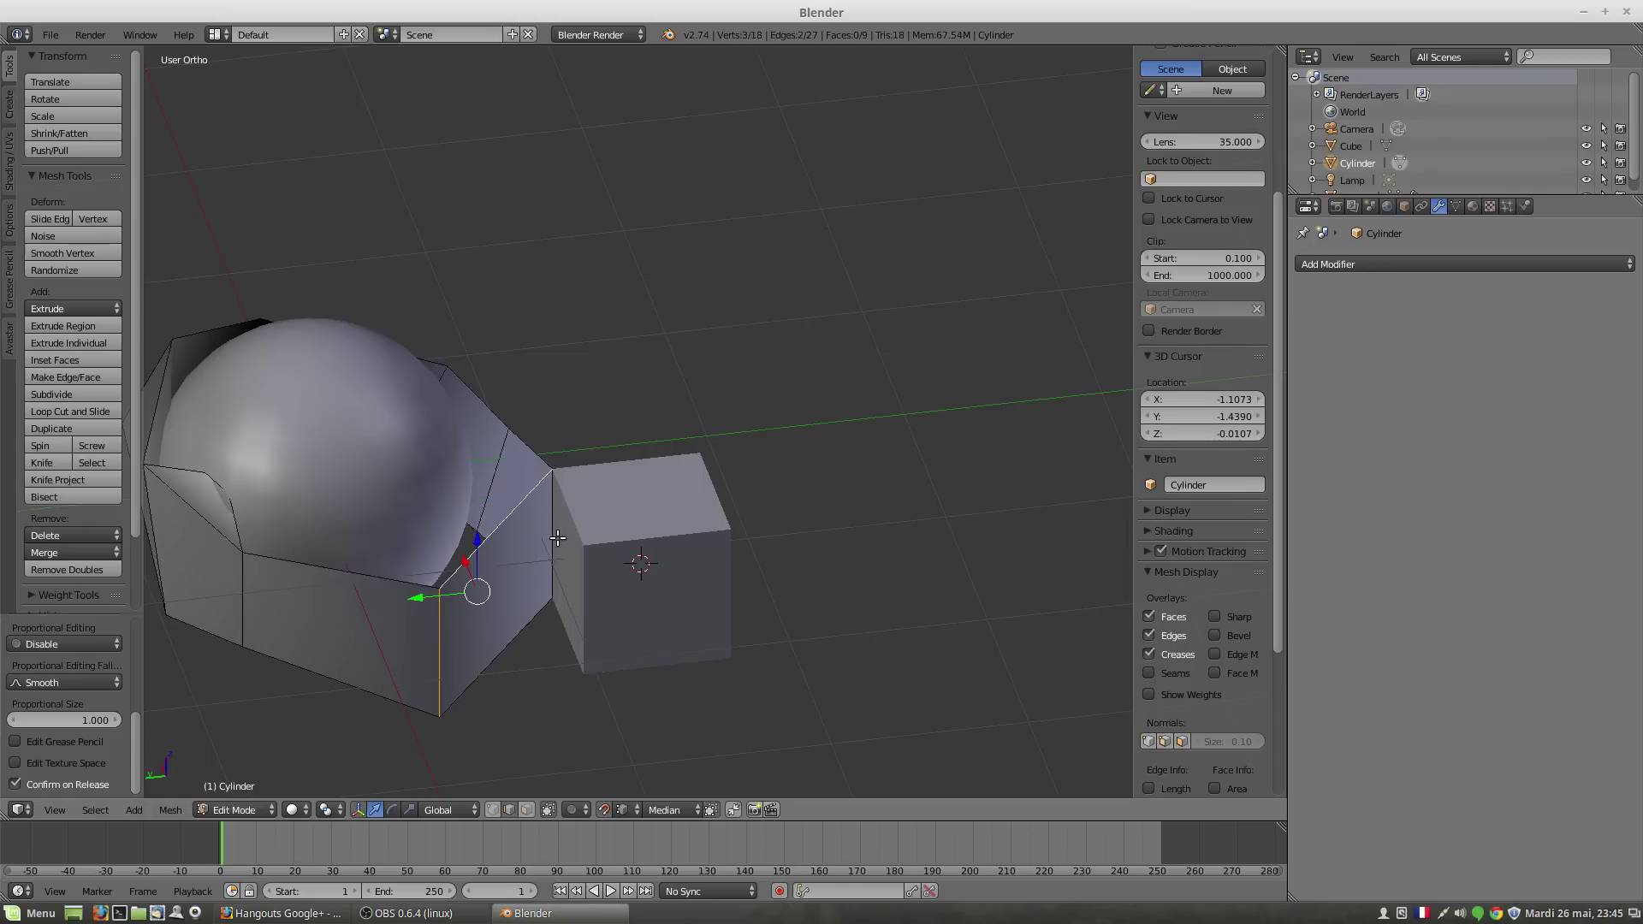
shift+right_click(552, 601)
shift+right_click(551, 603)
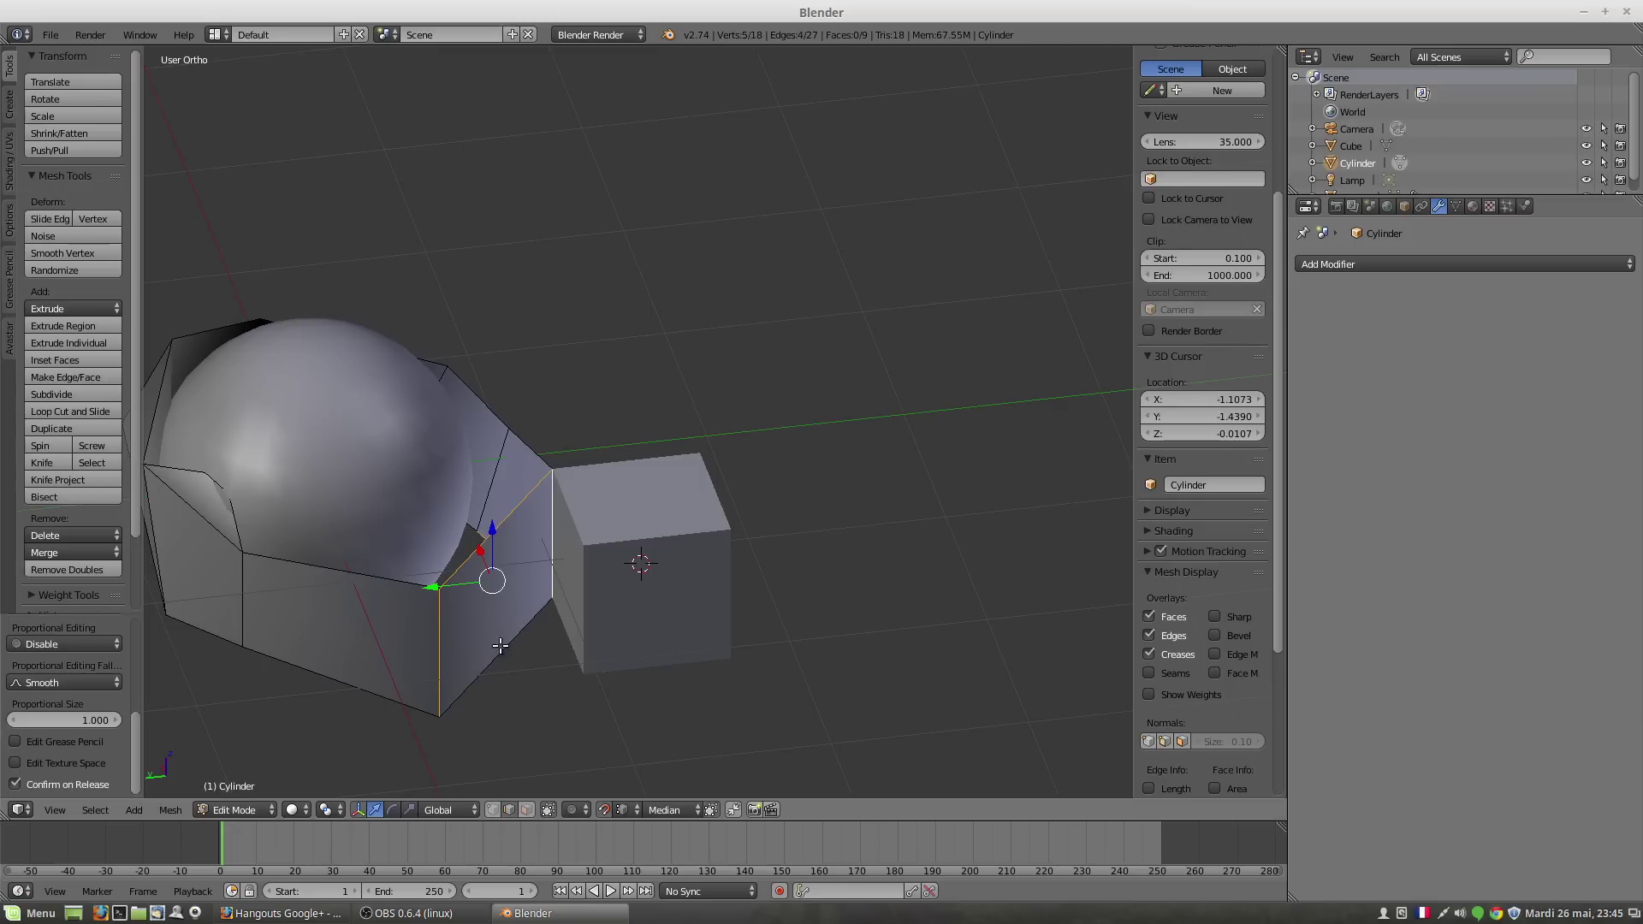
shift+right_click(447, 713)
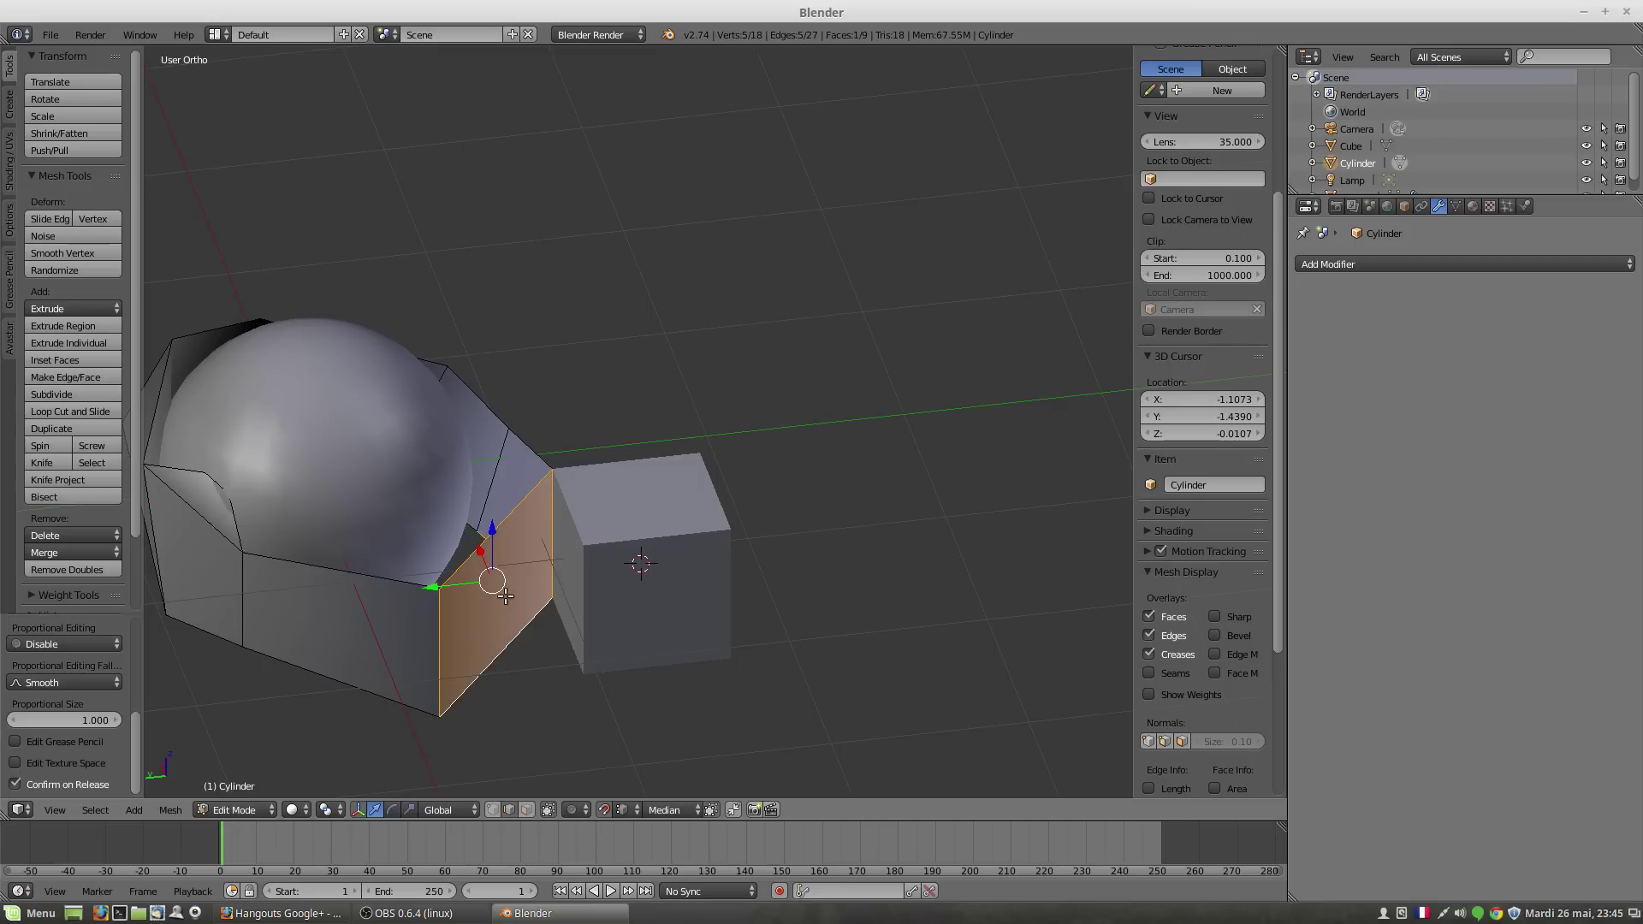
key(g)
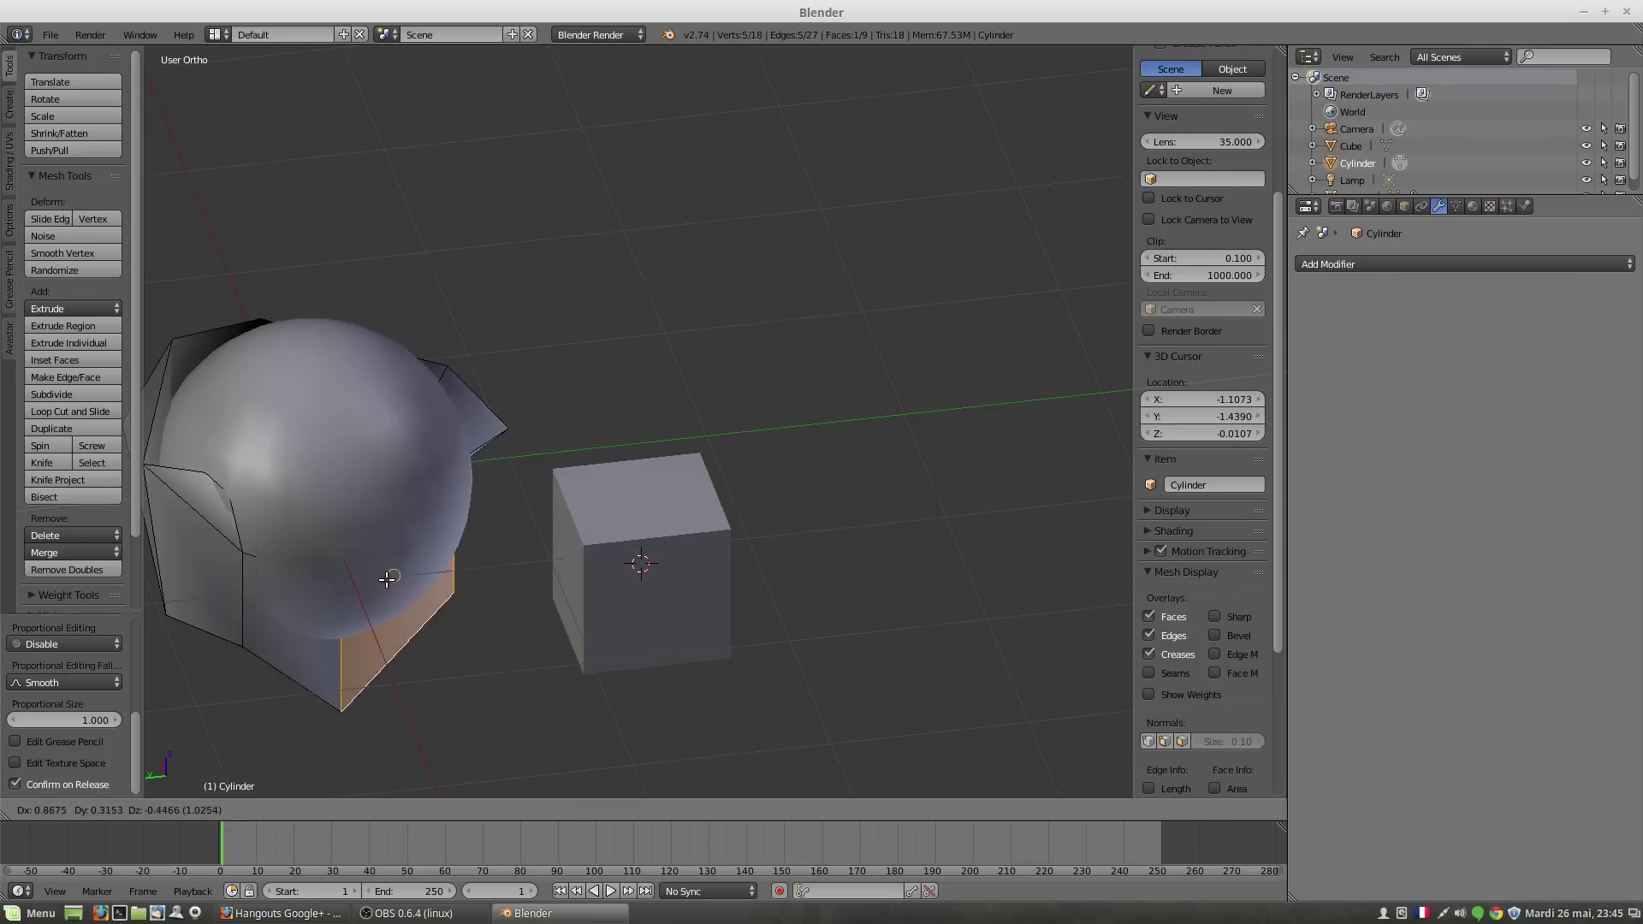
key(Escape)
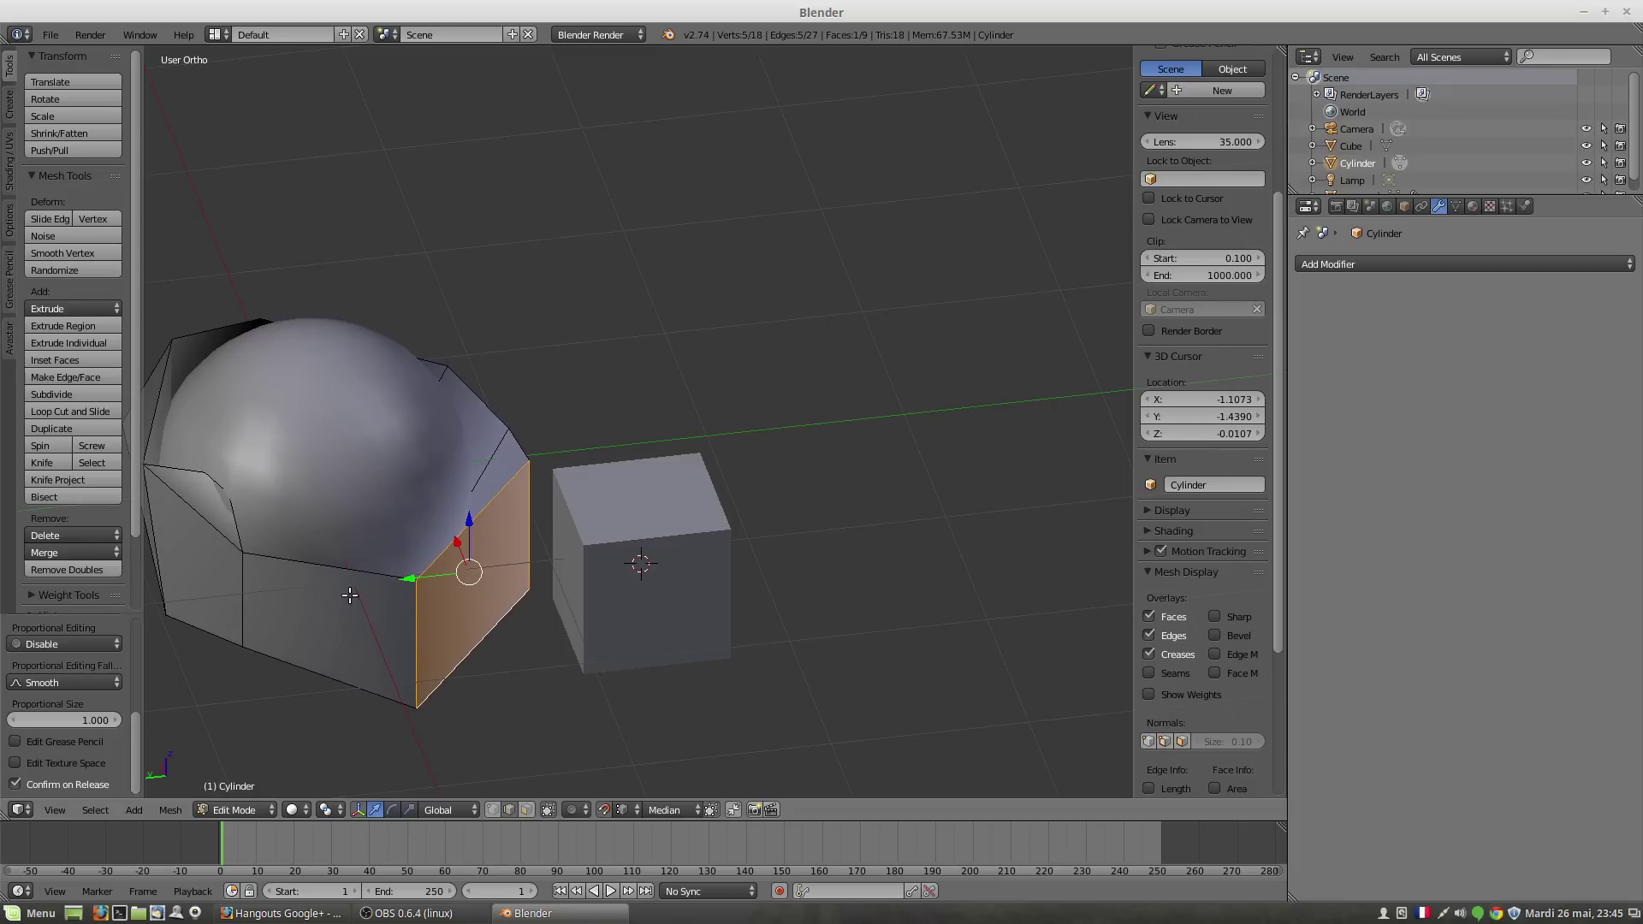
Step: Add the adjoining band face to the selection and snap the median of both faces to the cube's upper front corner
shift+right_click(244, 555)
shift+right_click(249, 646)
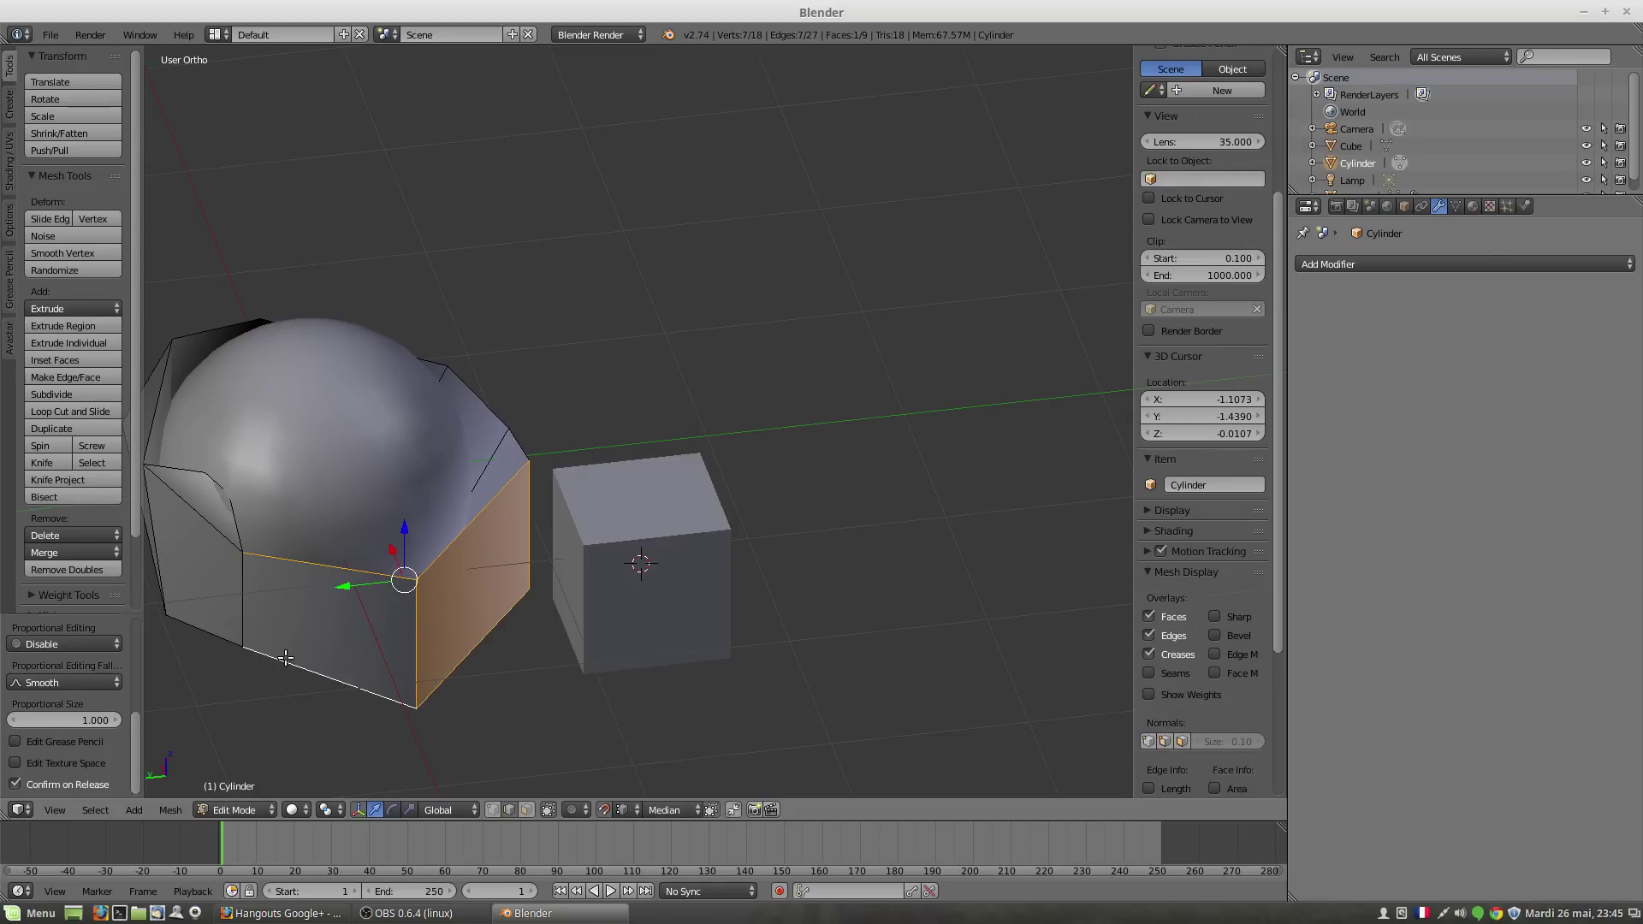
shift+right_click(238, 599)
key(g)
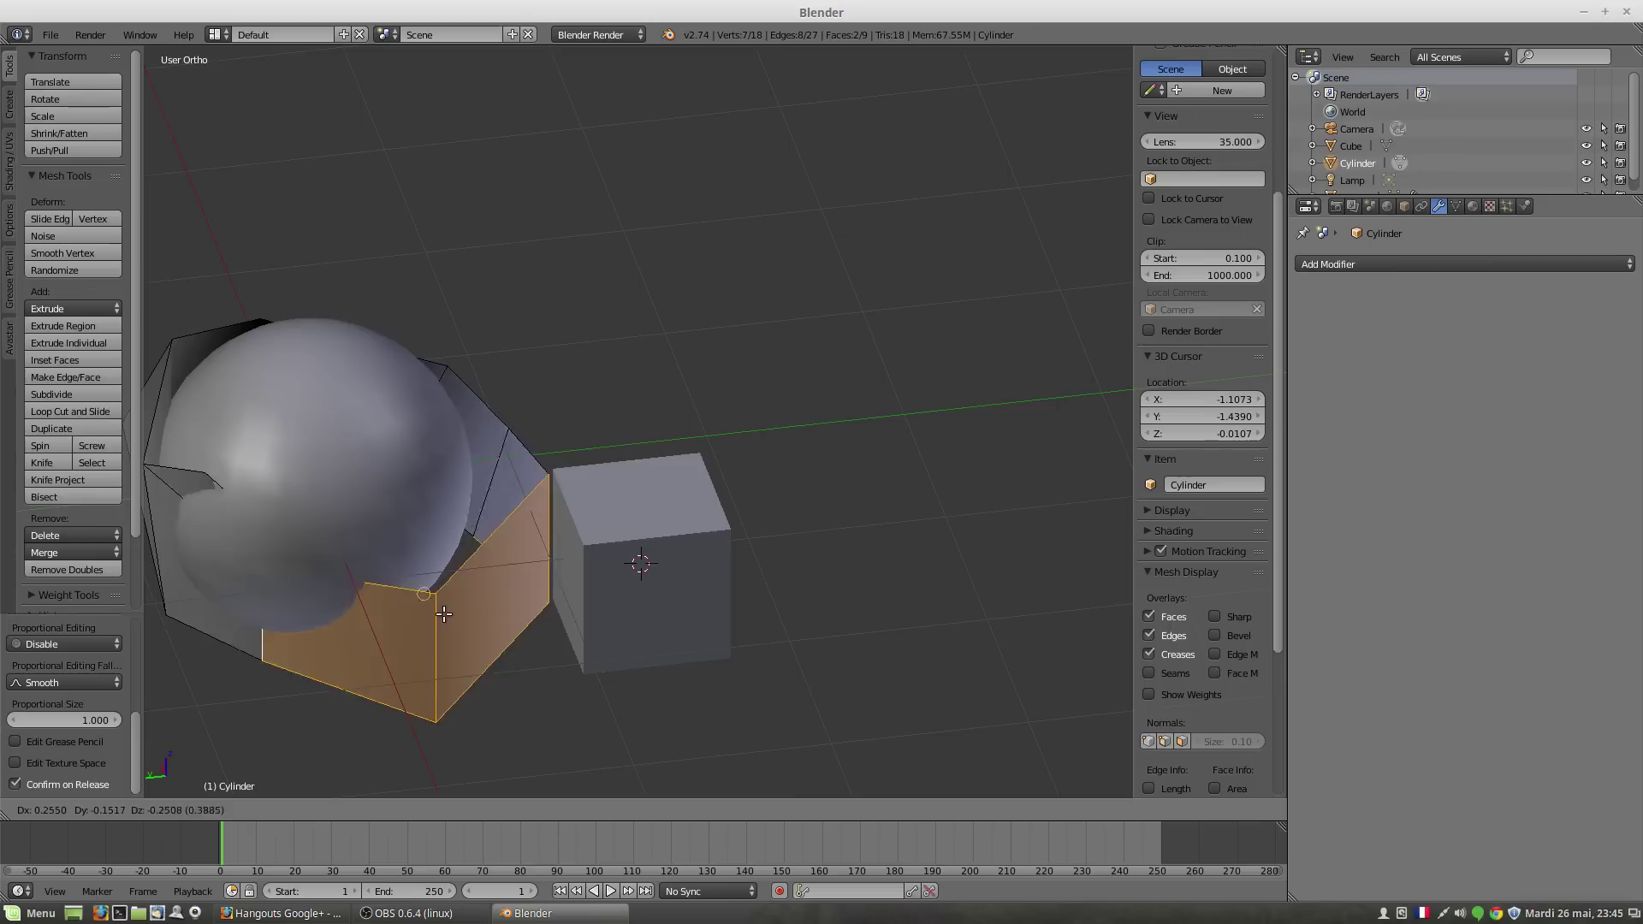
click(591, 545)
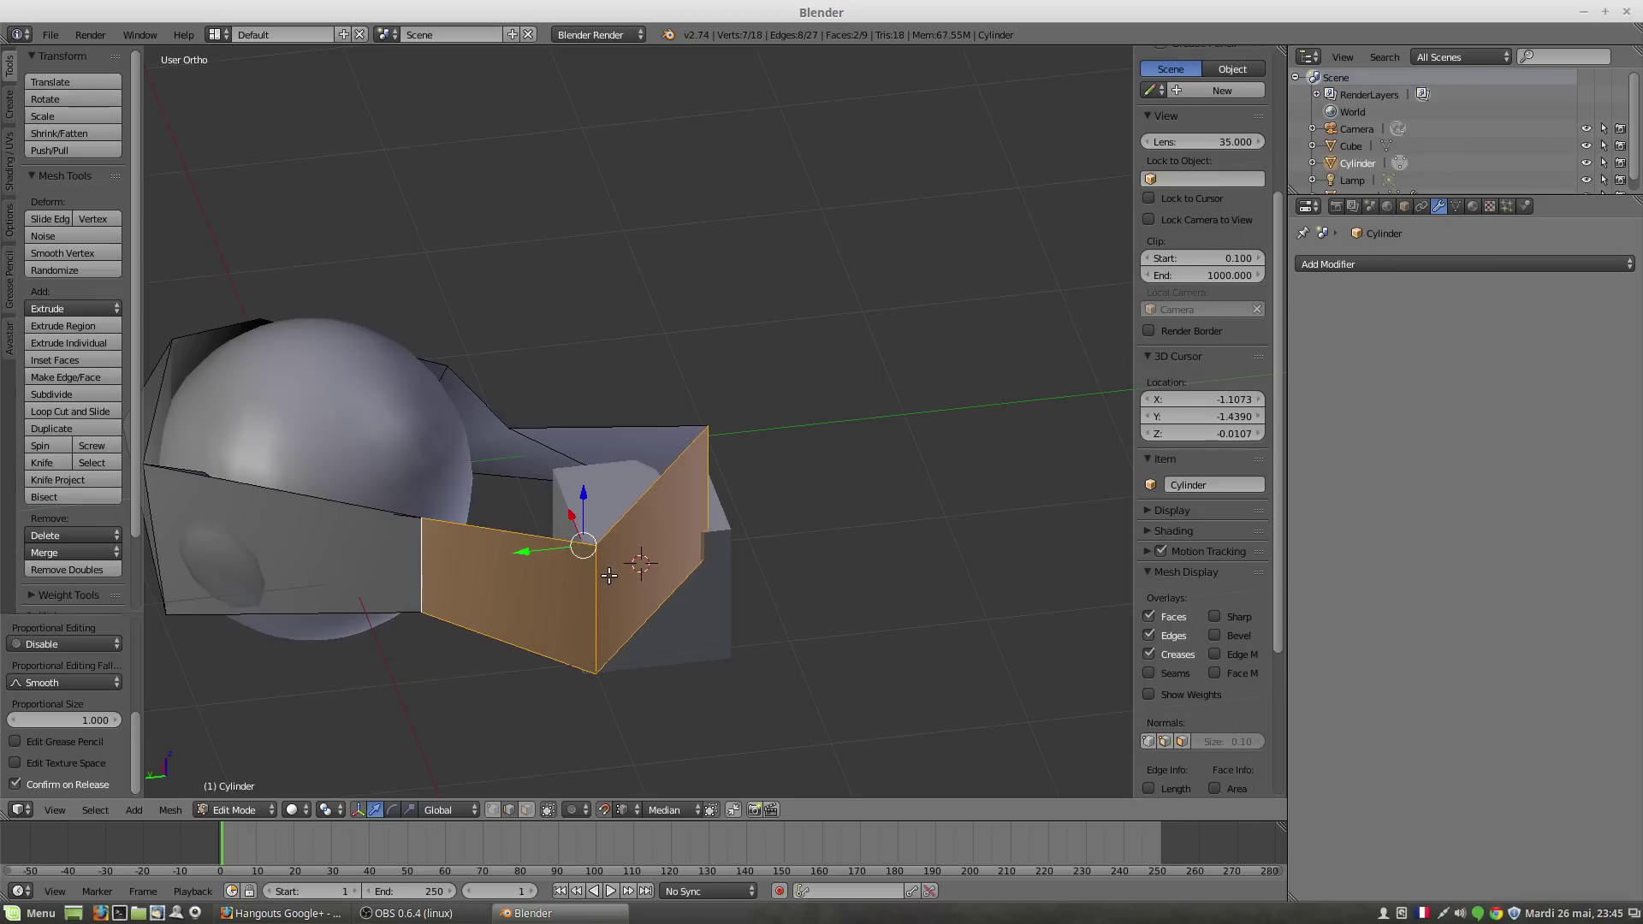
Step: Select the whole band mesh and snap its median to the far upper corner of the cube
middle_drag(592, 545, 621, 594)
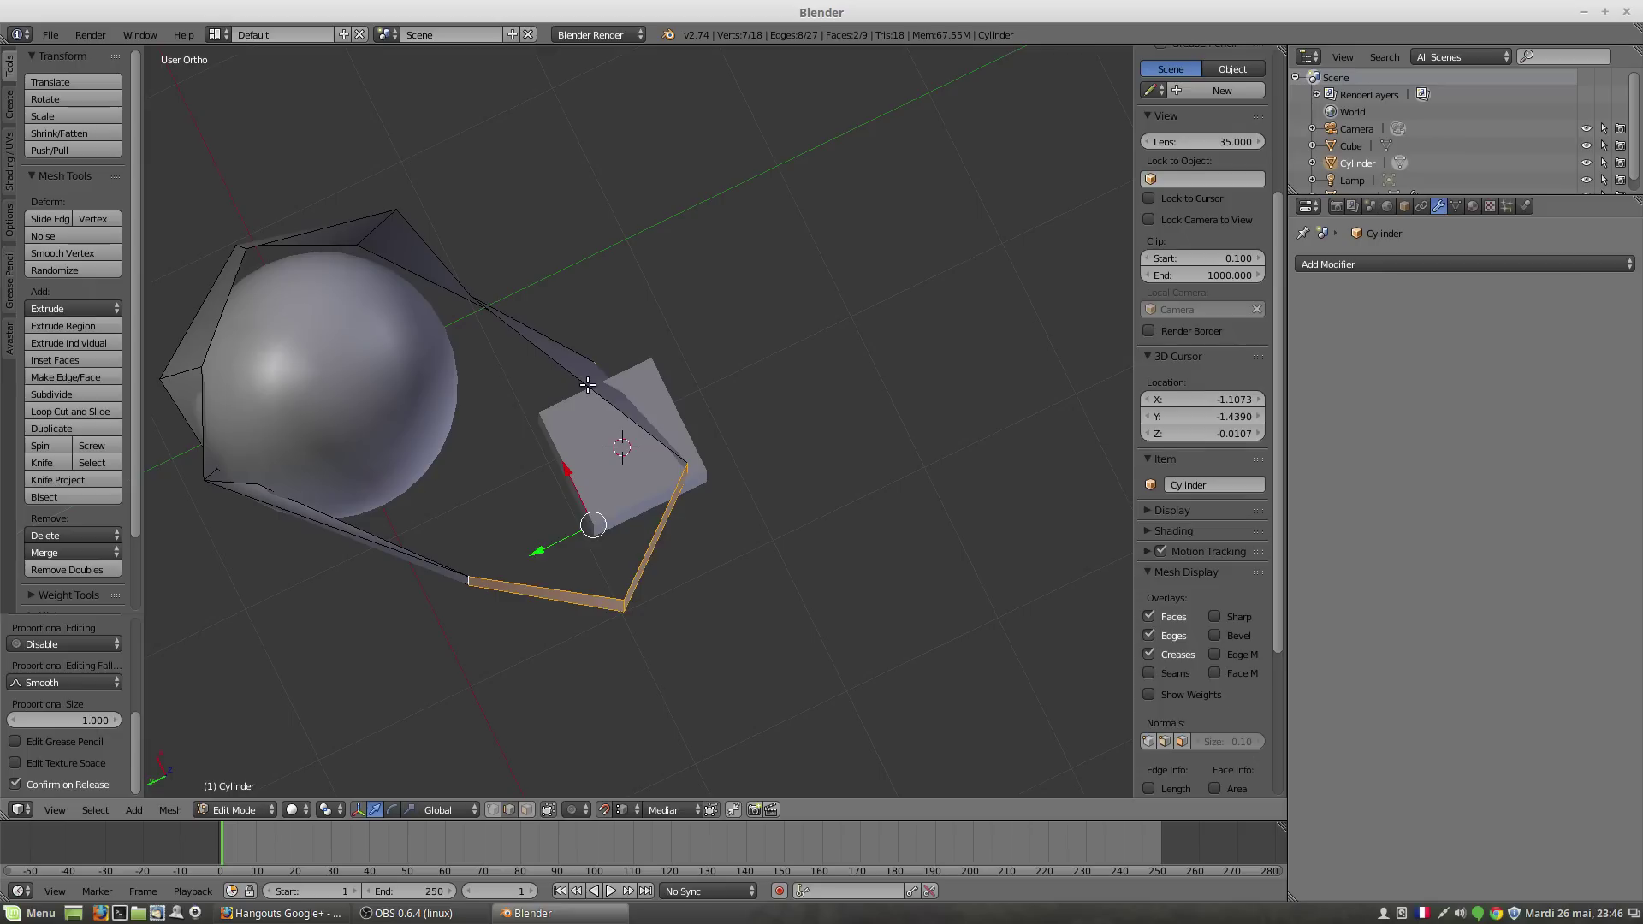
key(a)
key(a)
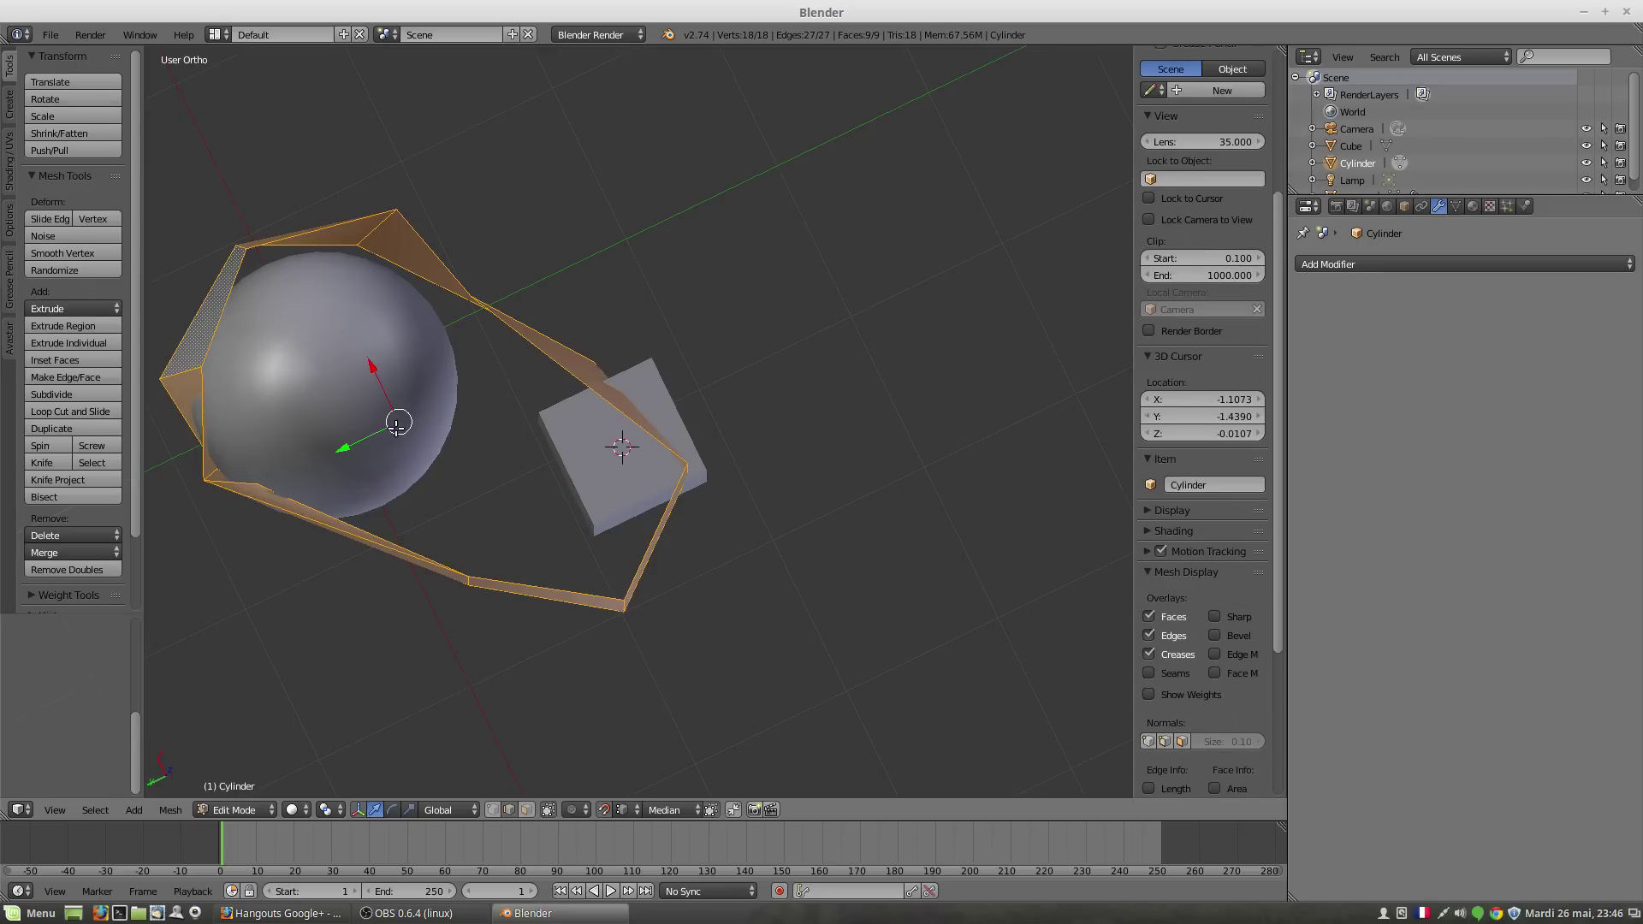
key(g)
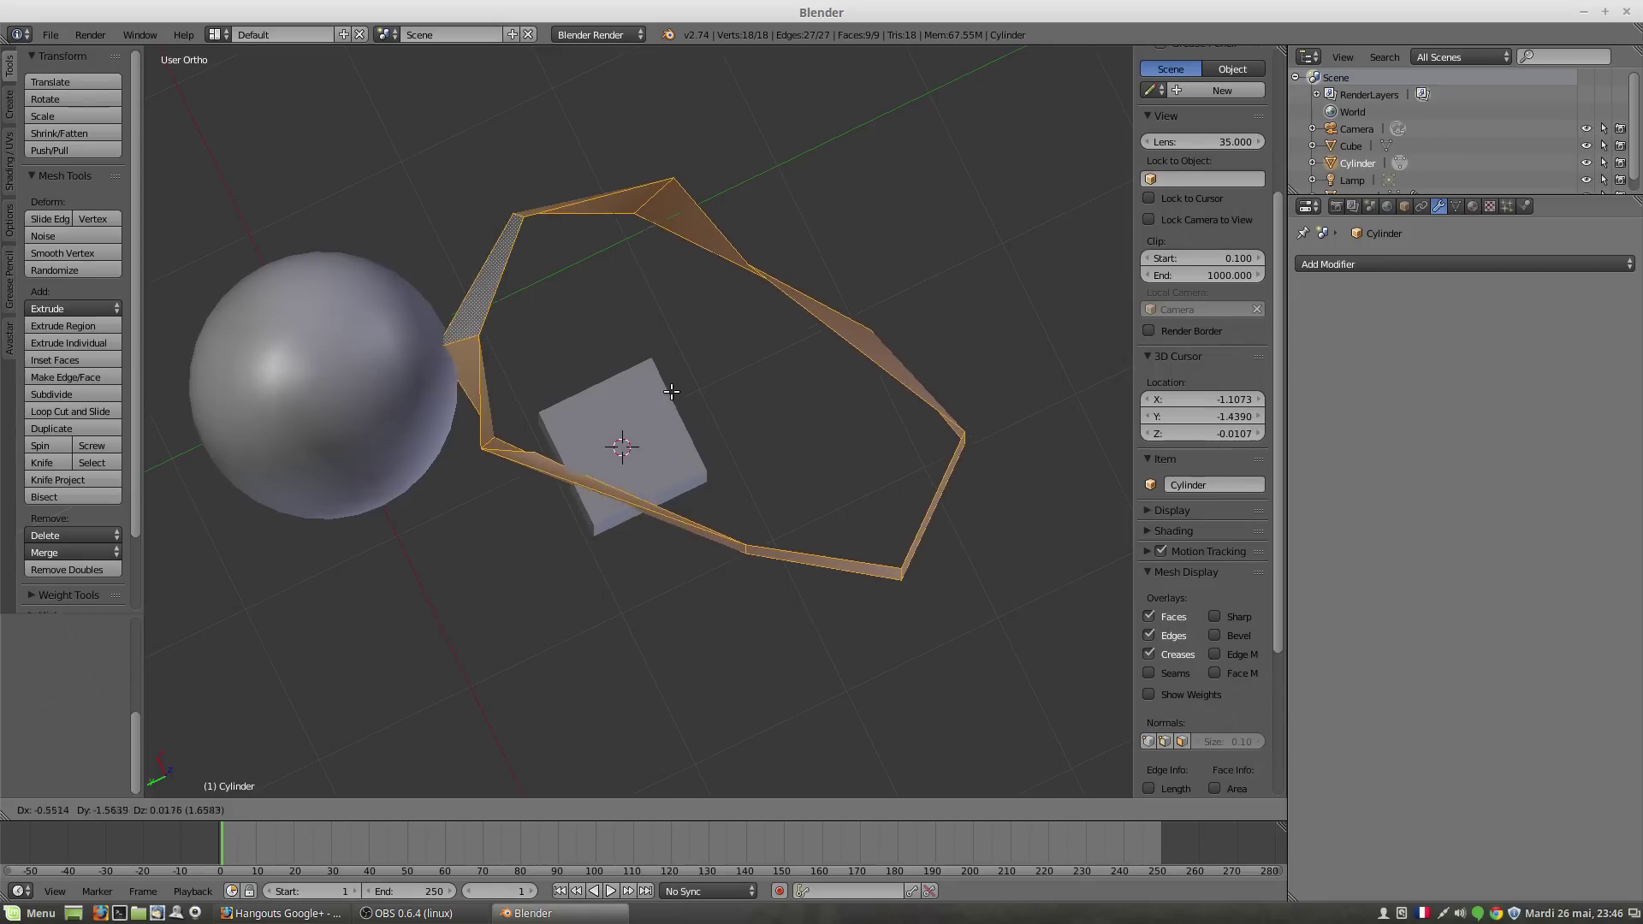
click(651, 366)
Step: Set the snap element to Volume and move the whole band so its median snaps to the sphere's centre
middle_drag(613, 499, 625, 257)
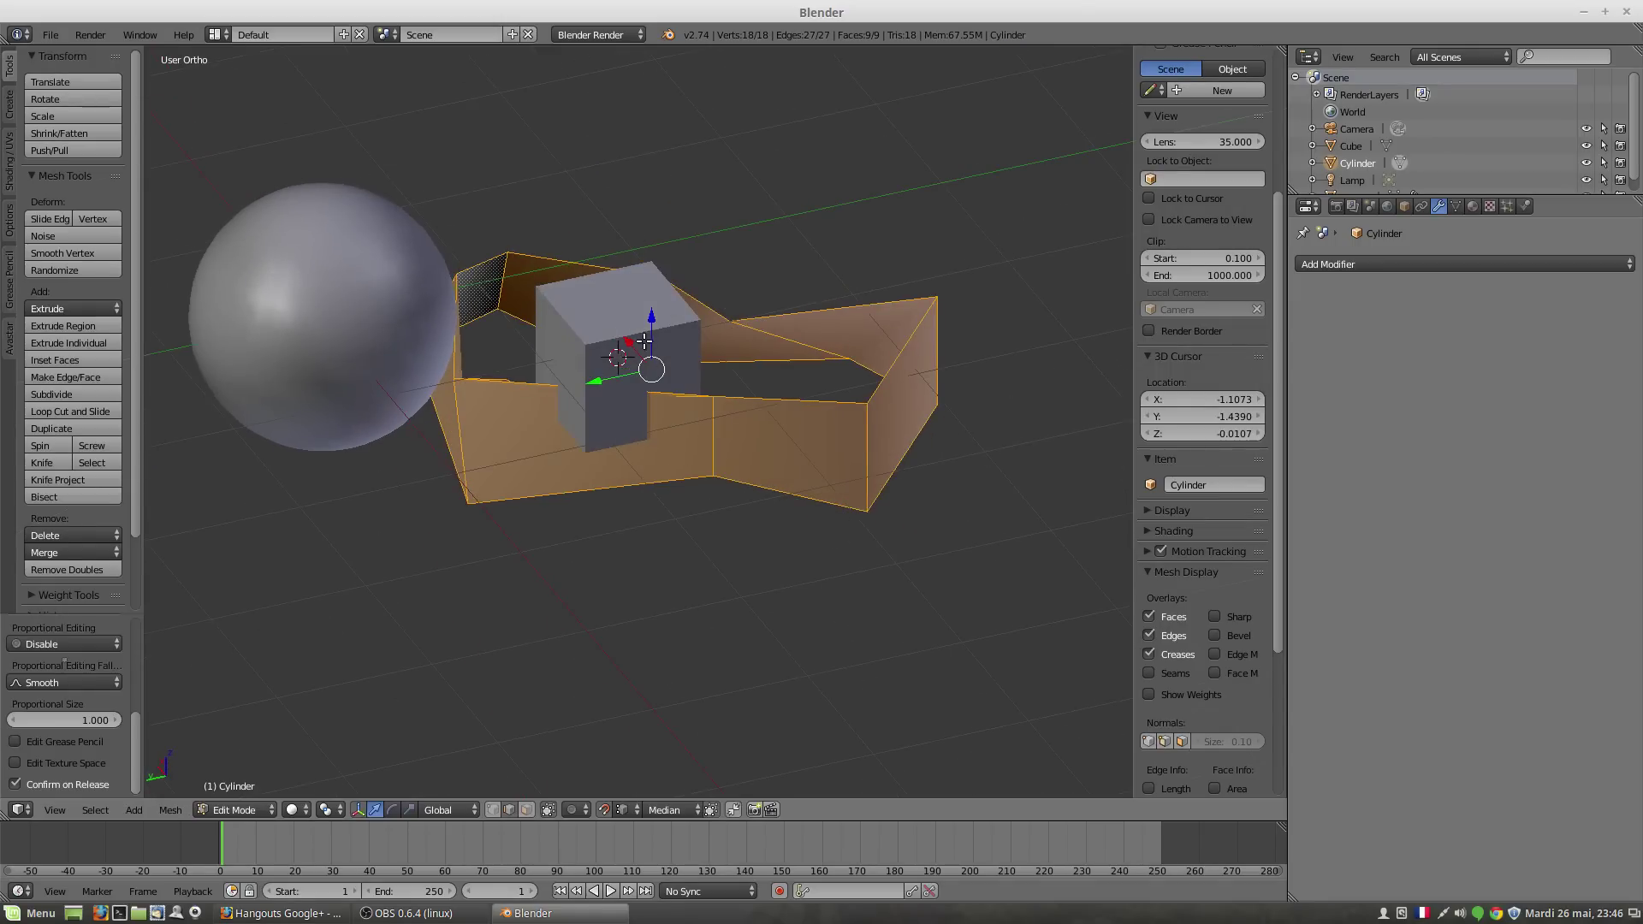
middle_drag(665, 333, 692, 462)
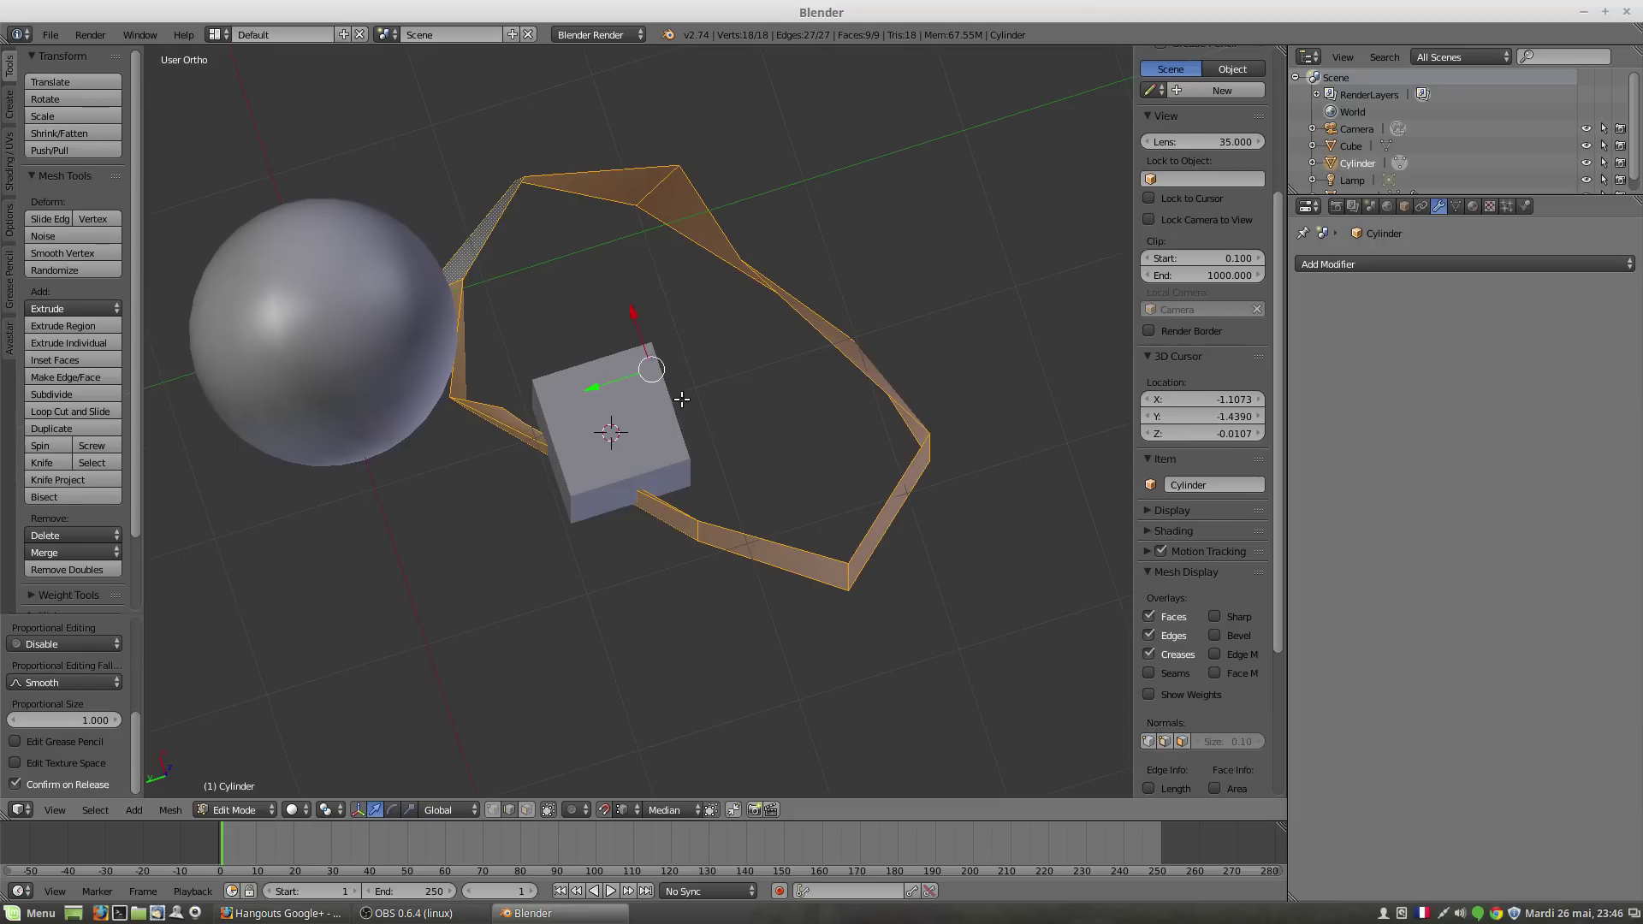
click(632, 809)
click(646, 715)
drag(650, 373, 329, 320)
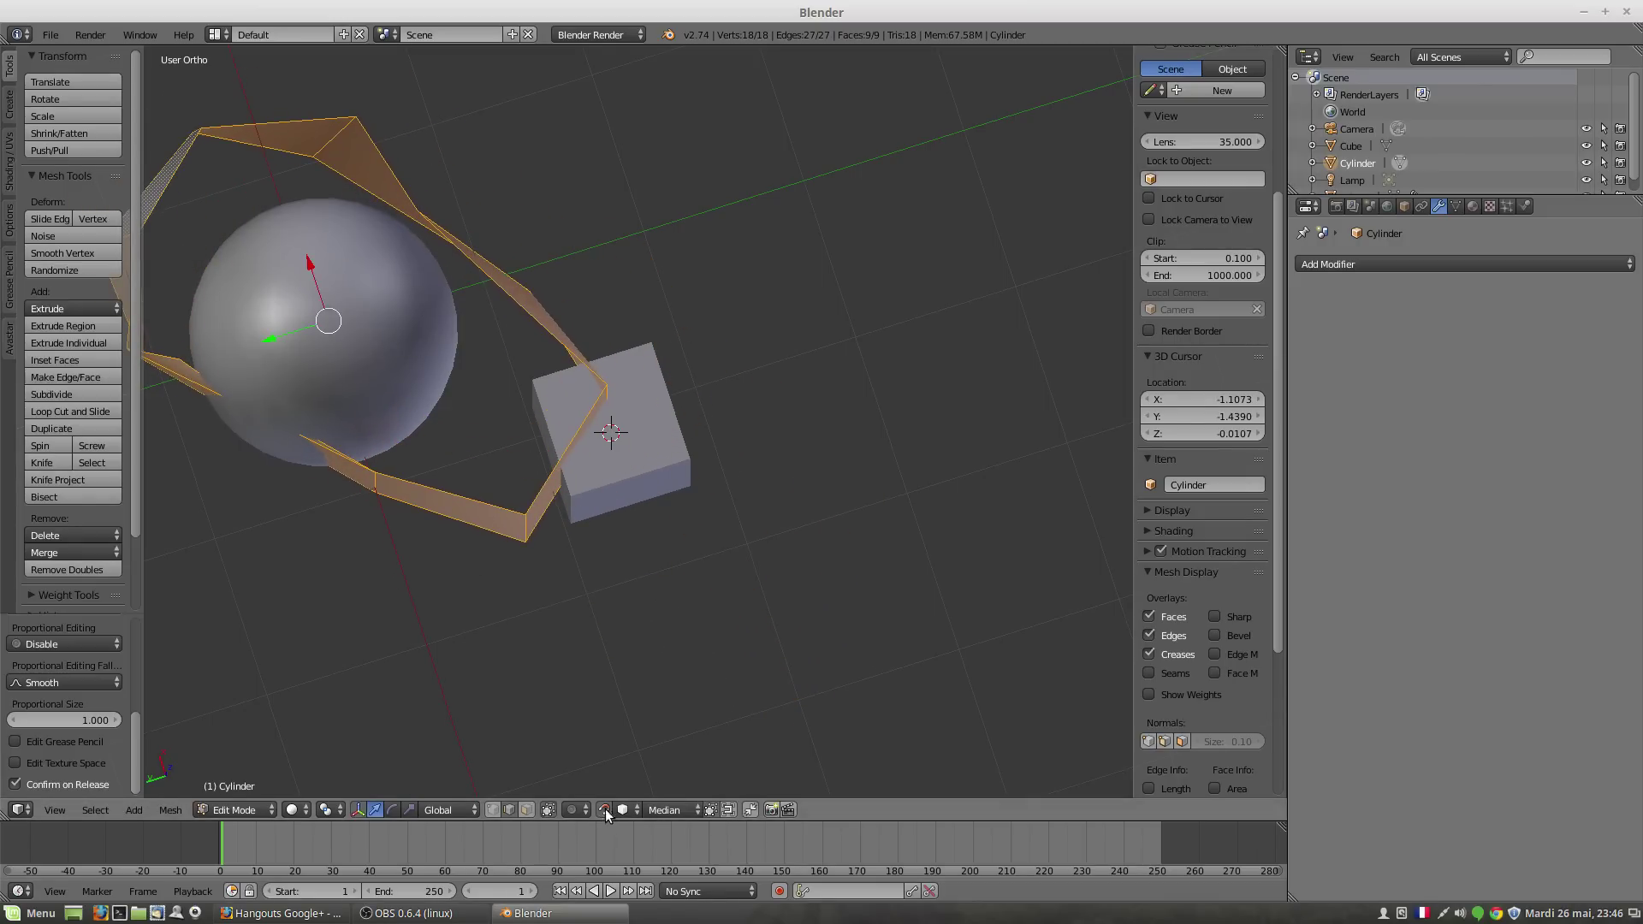
Step: Set the snap element to Increment and start moving the whole band
click(622, 809)
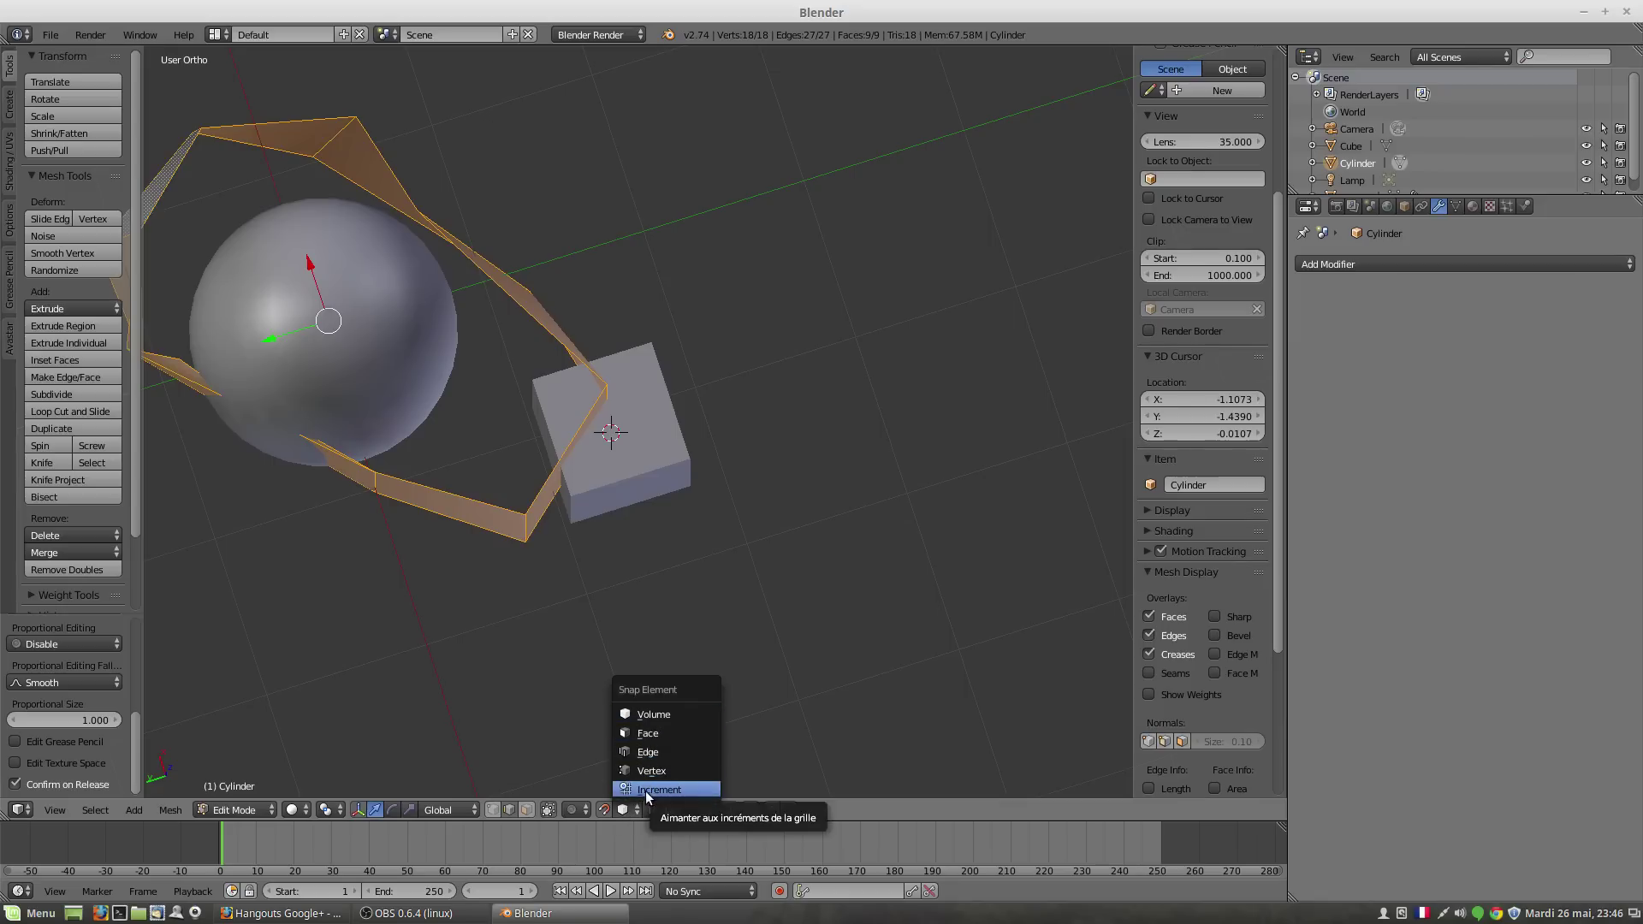
click(655, 788)
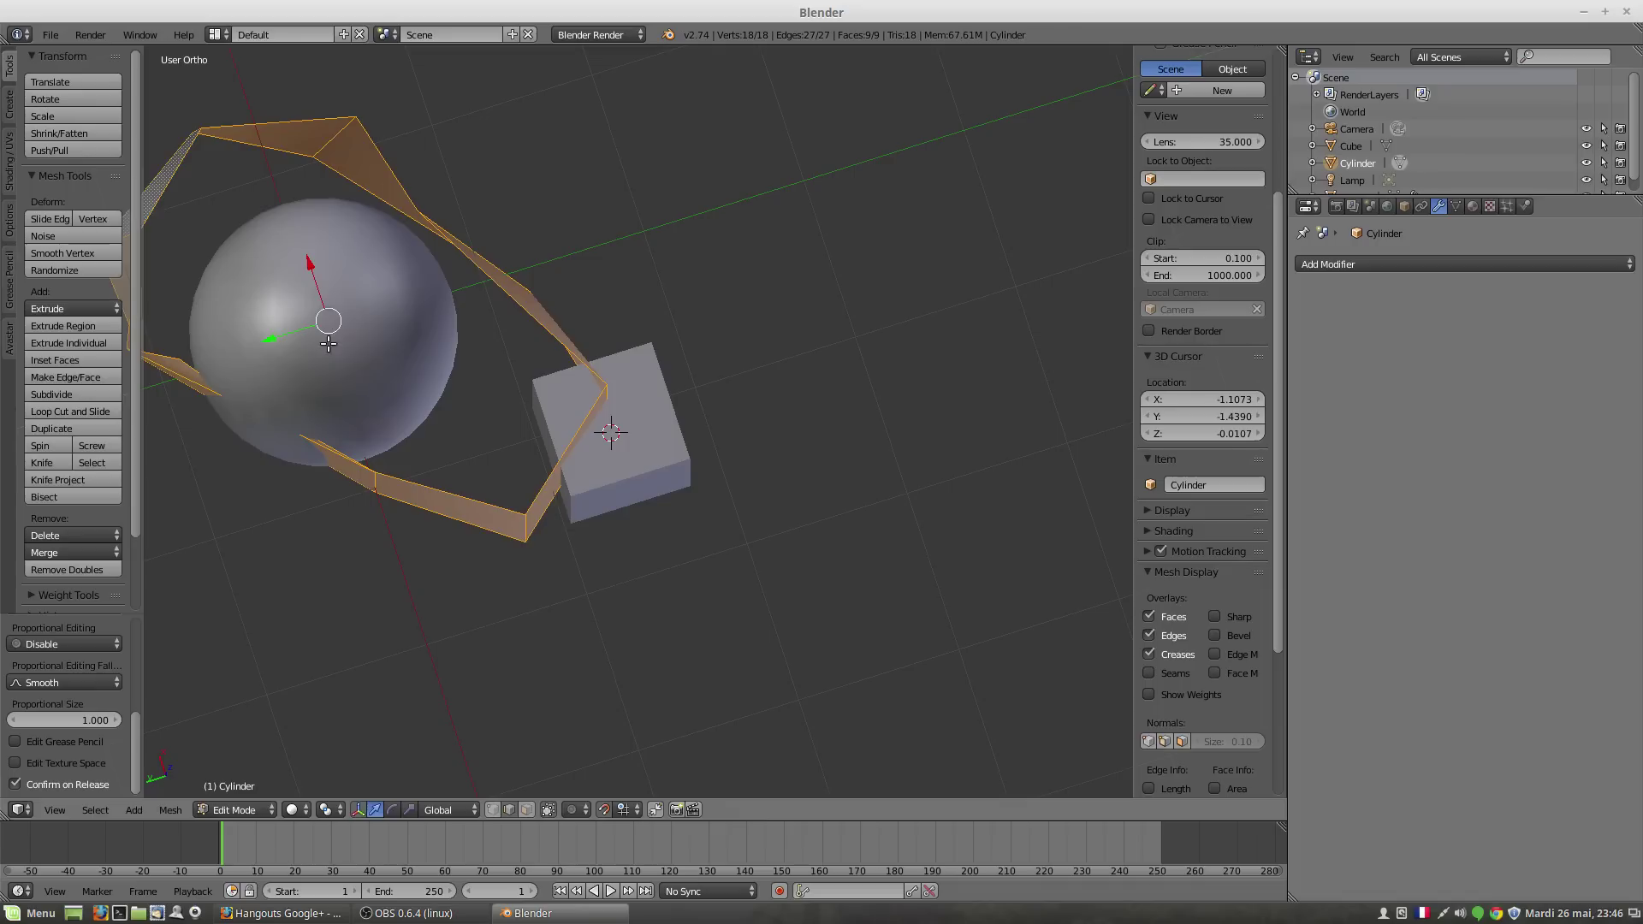
key(g)
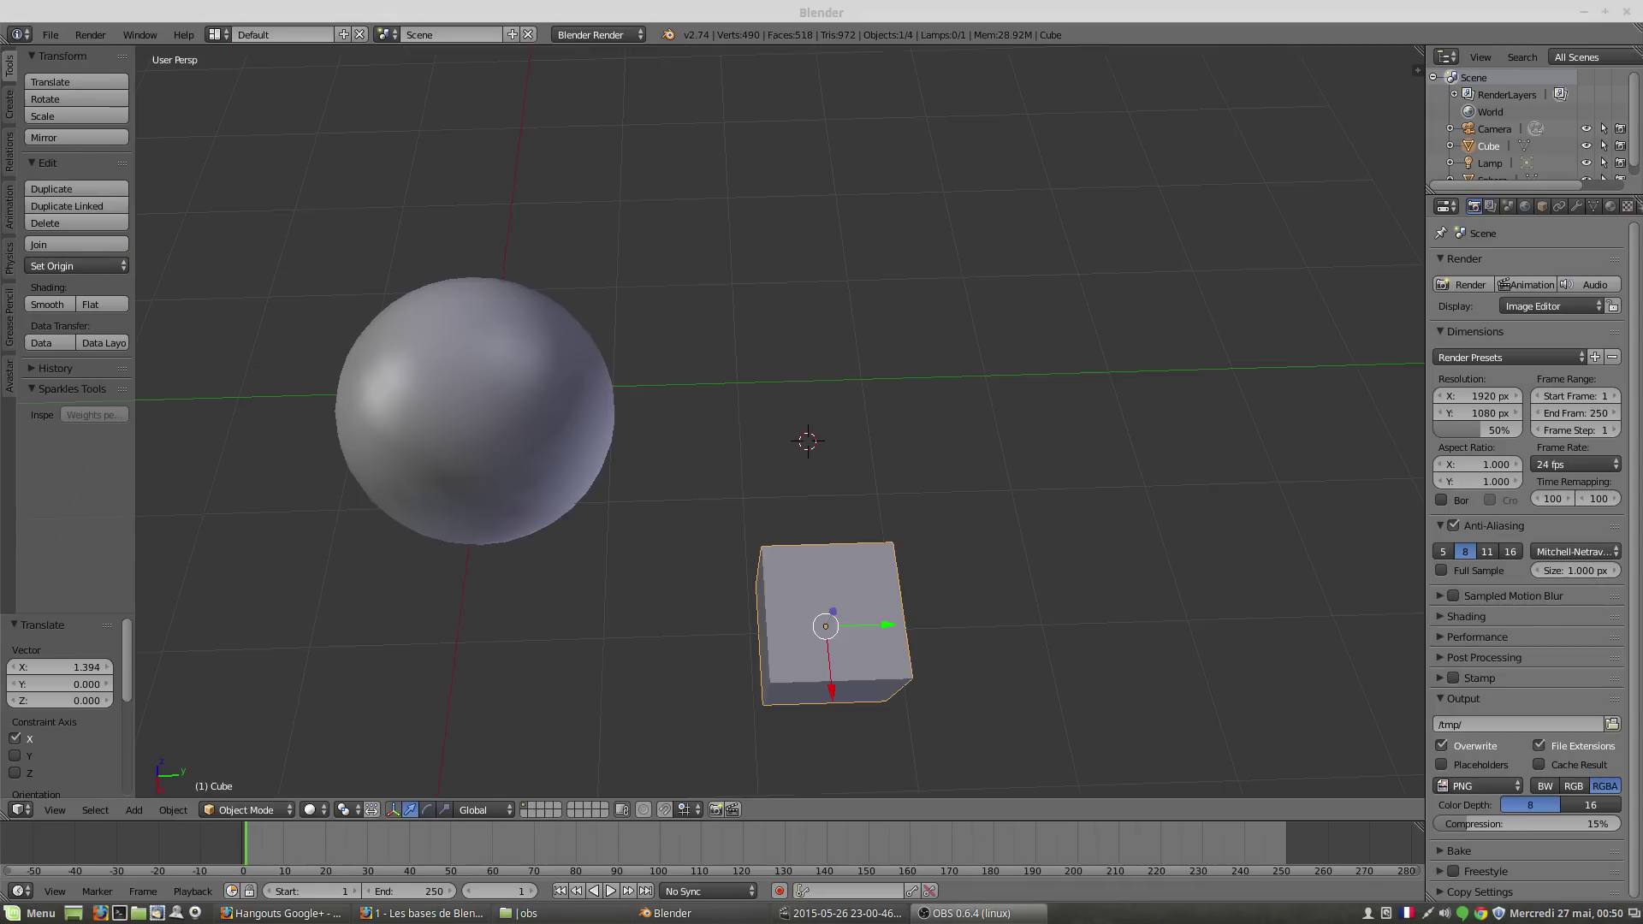
click(84, 754)
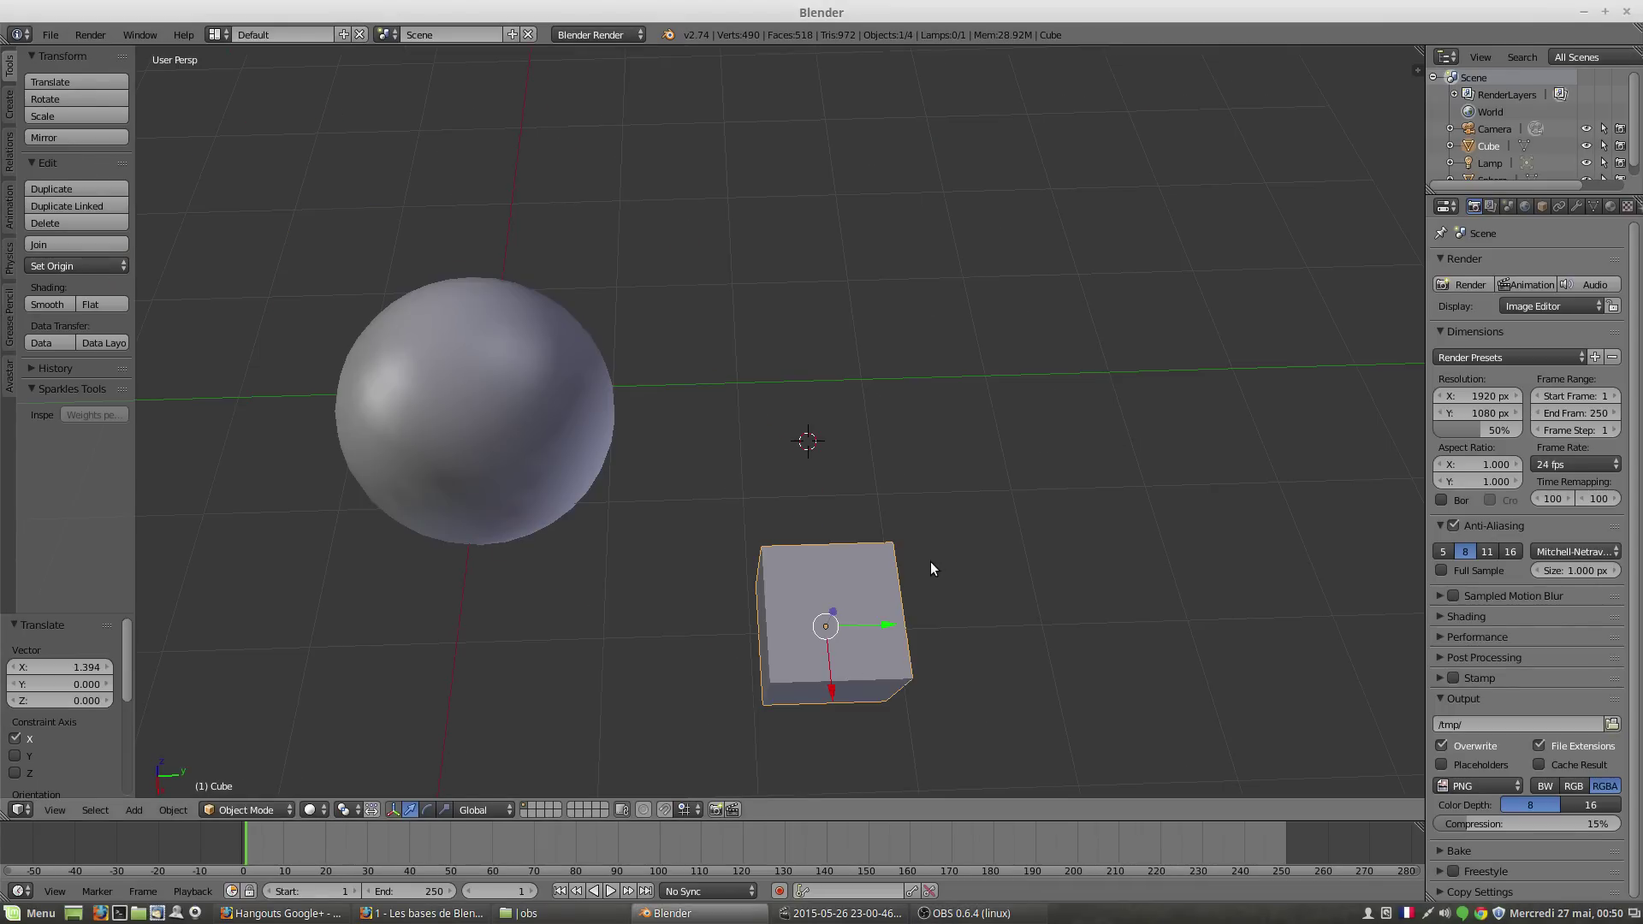